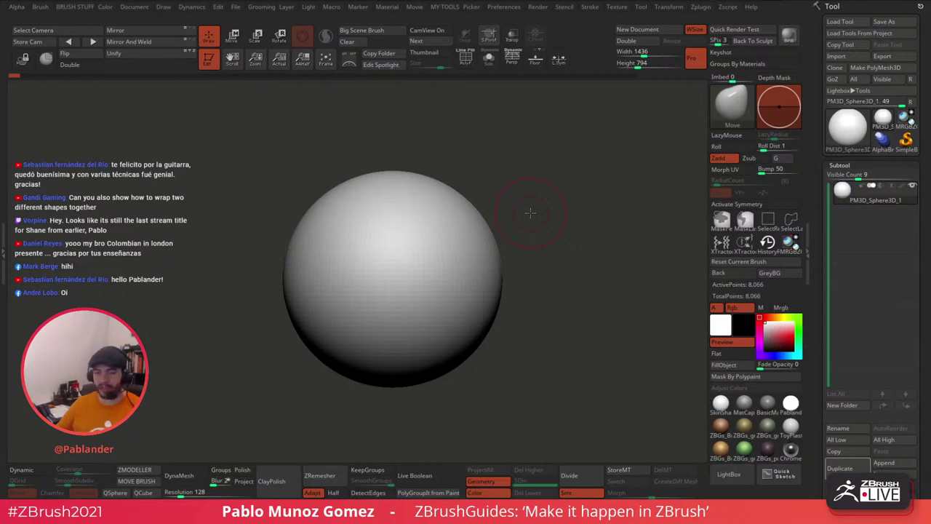
{"action": "mouse_move", "coordinate": [534, 210]}
{"action": "left_mouse_down"}
{"action": "mouse_move", "coordinate": [574, 221]}
{"action": "mouse_move", "coordinate": [571, 206]}
{"action": "left_mouse_up"}
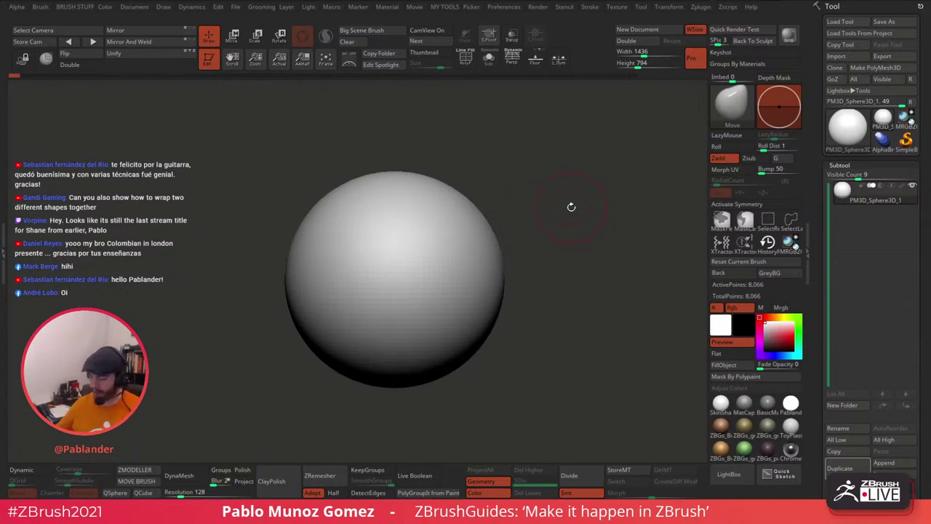
{"action": "mouse_move", "coordinate": [559, 248]}
{"action": "left_mouse_down"}
{"action": "mouse_move", "coordinate": [555, 237]}
{"action": "mouse_move", "coordinate": [548, 275]}
{"action": "left_mouse_up"}
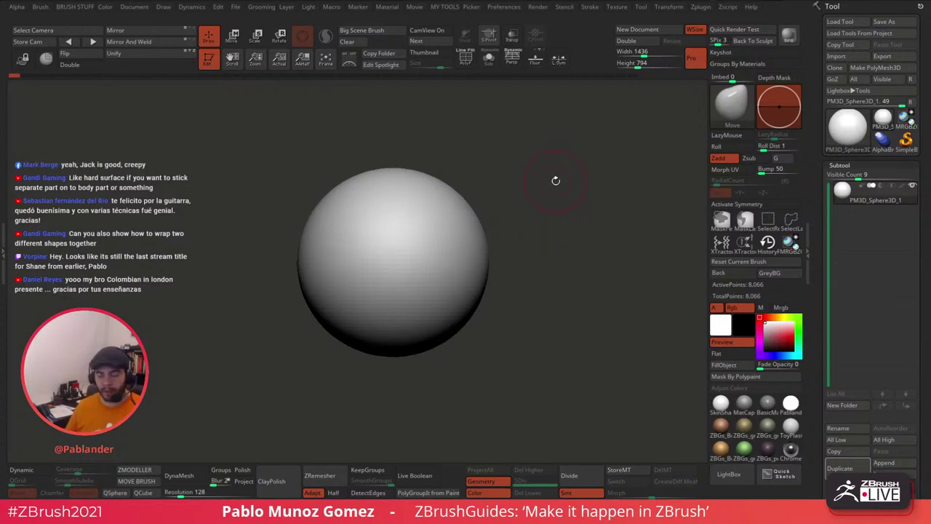
{"action": "left_click_drag", "start_coordinate": [546, 202], "coordinate": [541, 203], "text": "alt"}
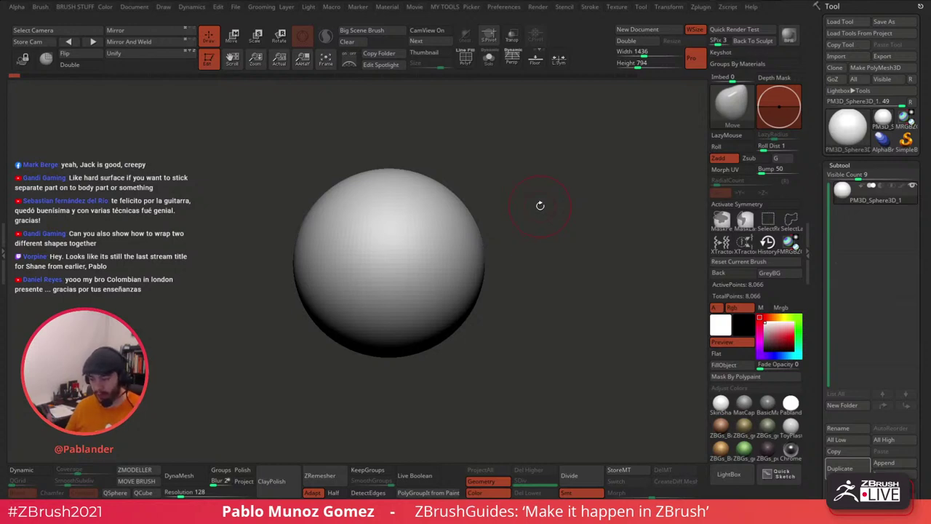
{"action": "left_click_drag", "start_coordinate": [543, 202], "coordinate": [567, 187]}
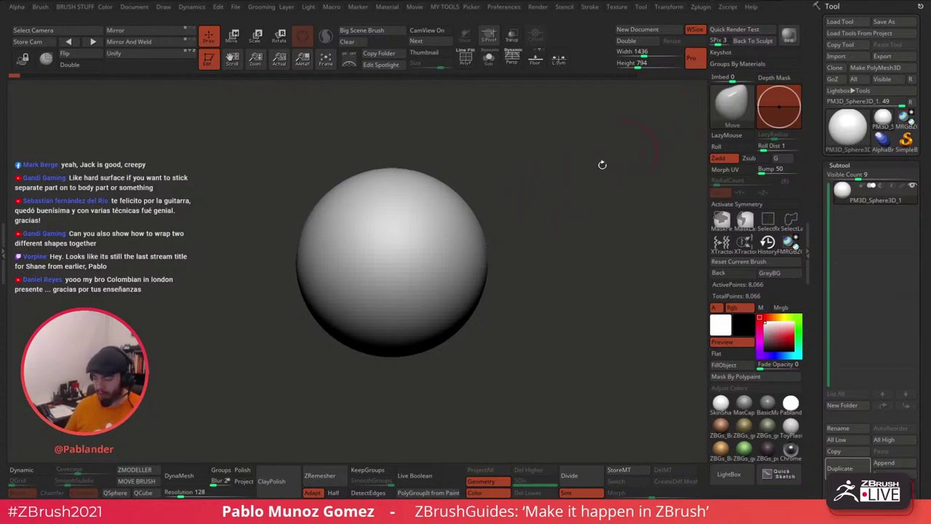
Step: Select the IMM Primitives brush and look through its insert meshes, such as the cylinders and spheres
{"action": "left_click", "coordinate": [730, 109]}
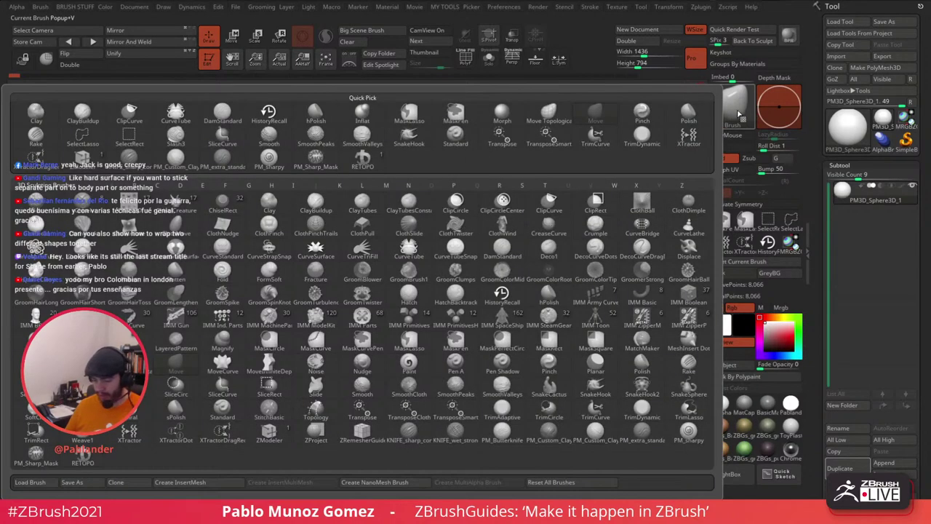
{"action": "left_click", "coordinate": [731, 109]}
{"action": "left_click", "coordinate": [732, 109]}
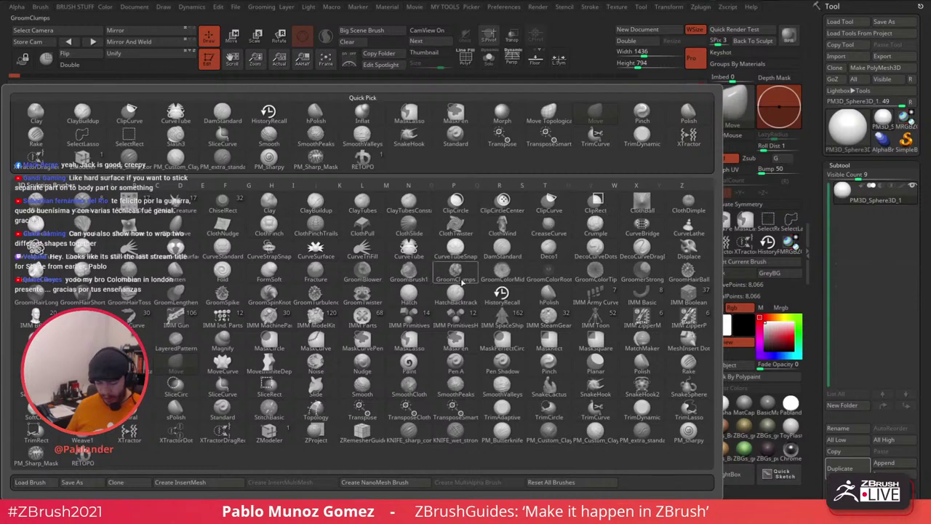
{"action": "mouse_move", "coordinate": [404, 324]}
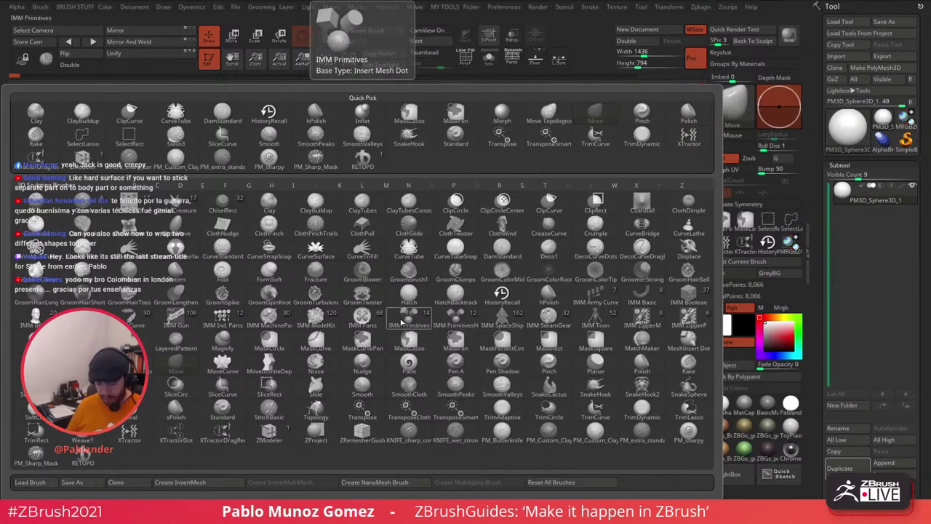
{"action": "left_click", "coordinate": [402, 322]}
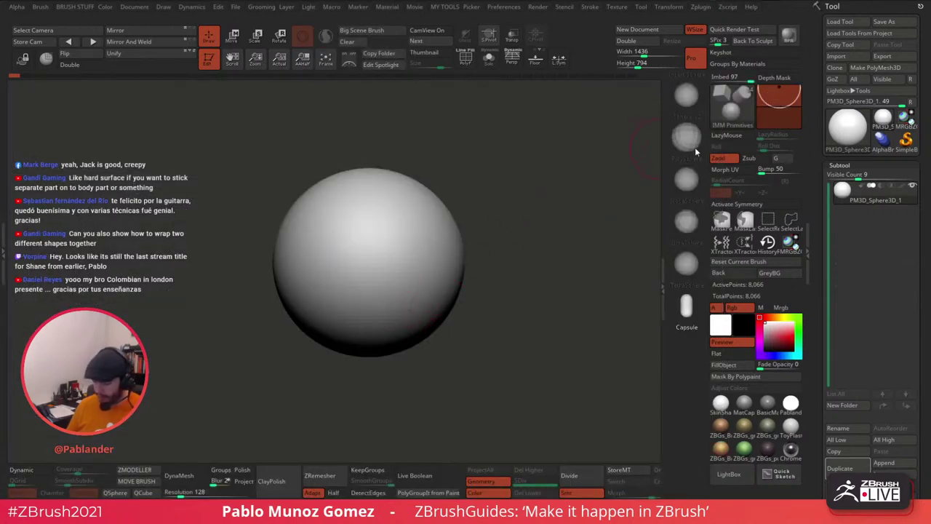
{"action": "left_click_drag", "start_coordinate": [692, 136], "coordinate": [690, 315]}
{"action": "scroll", "coordinate": [684, 237], "scroll_direction": "up", "scroll_amount": 1}
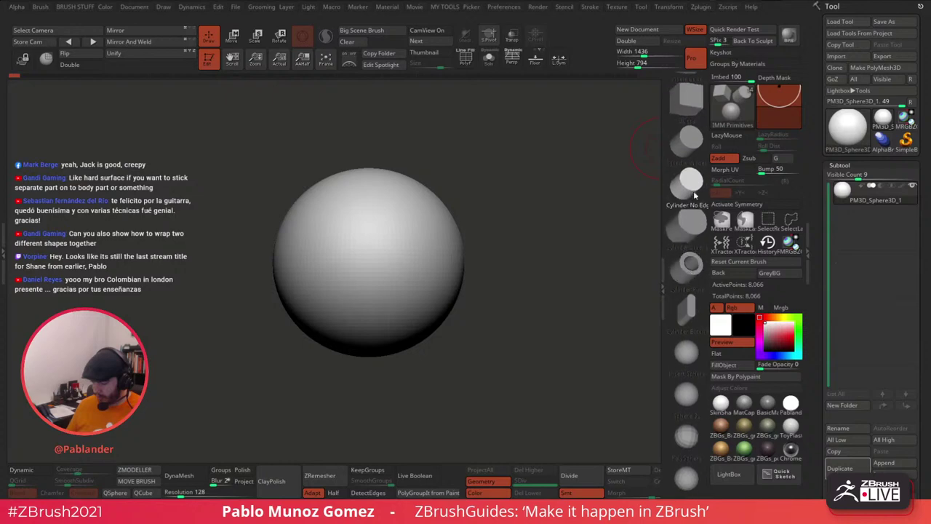
Step: Switch to the IMM ModelKit brush and undo the accidental mesh change on the sphere
{"action": "key", "text": "b"}
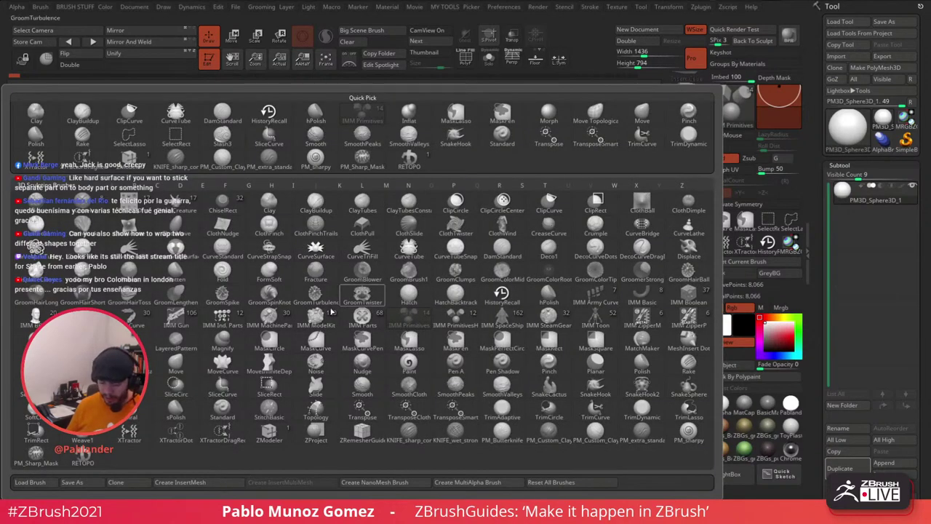
{"action": "left_click", "coordinate": [319, 322]}
{"action": "left_click", "coordinate": [694, 170]}
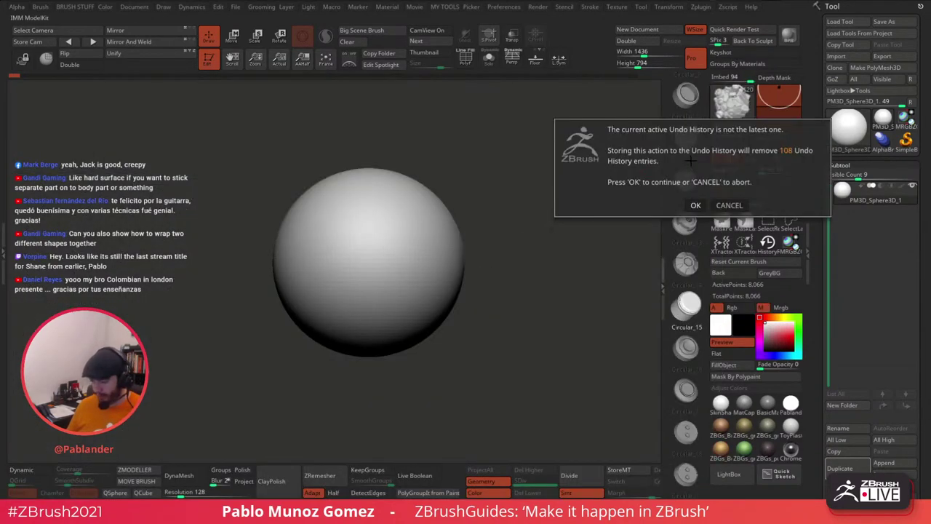
{"action": "left_click", "coordinate": [695, 205]}
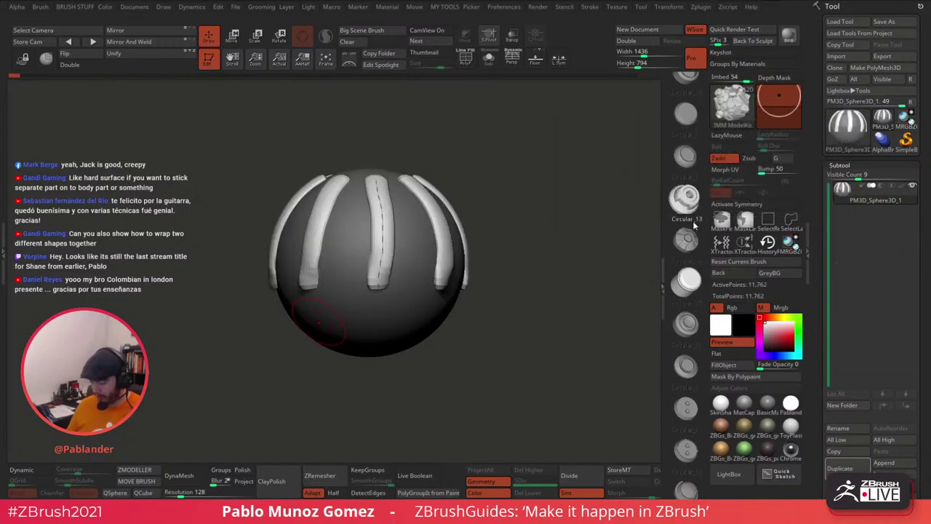
{"action": "key", "text": "ctrl+z"}
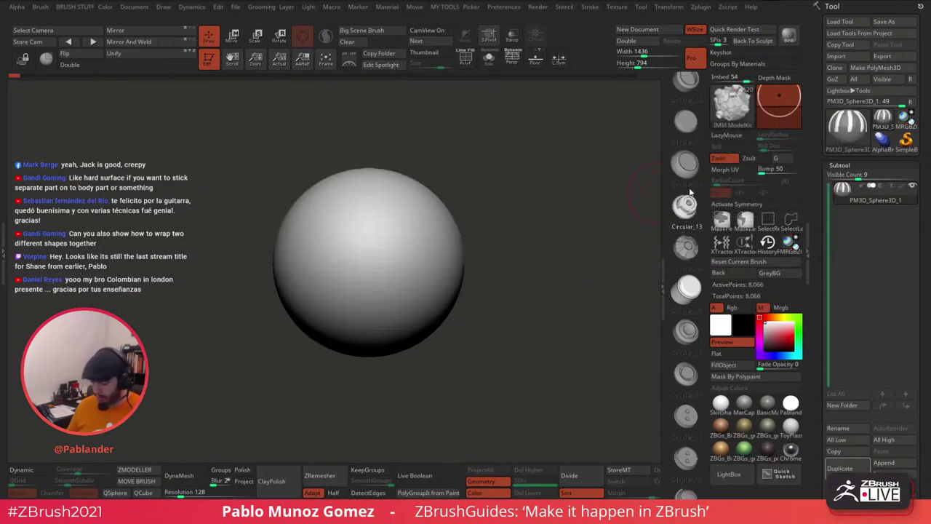
Step: Look through the IMM ModelKit insert meshes, including the circular parts, boosters, fasteners and fins
{"action": "left_click_drag", "start_coordinate": [691, 192], "coordinate": [692, 244]}
{"action": "left_click_drag", "start_coordinate": [693, 282], "coordinate": [693, 293]}
{"action": "left_click_drag", "start_coordinate": [688, 208], "coordinate": [690, 285]}
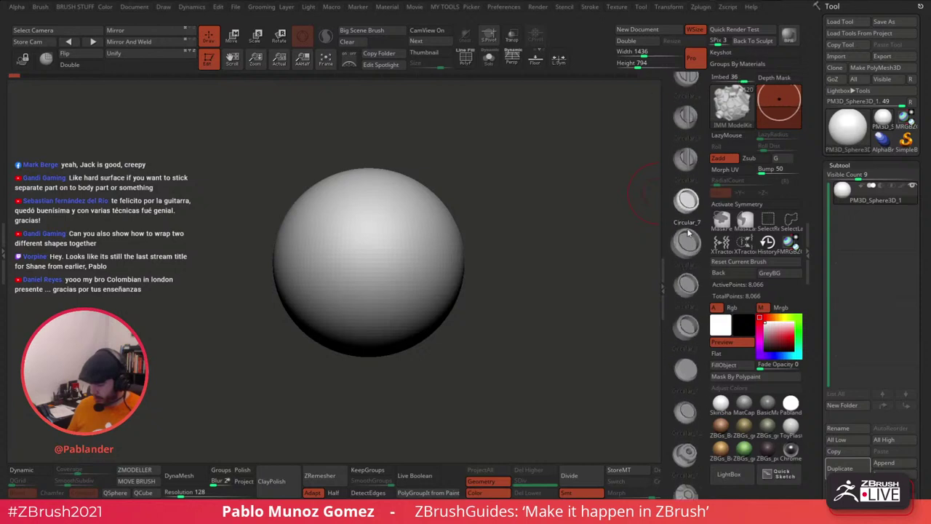
{"action": "left_click_drag", "start_coordinate": [688, 237], "coordinate": [689, 414]}
{"action": "scroll", "coordinate": [687, 256], "scroll_direction": "down", "scroll_amount": 5}
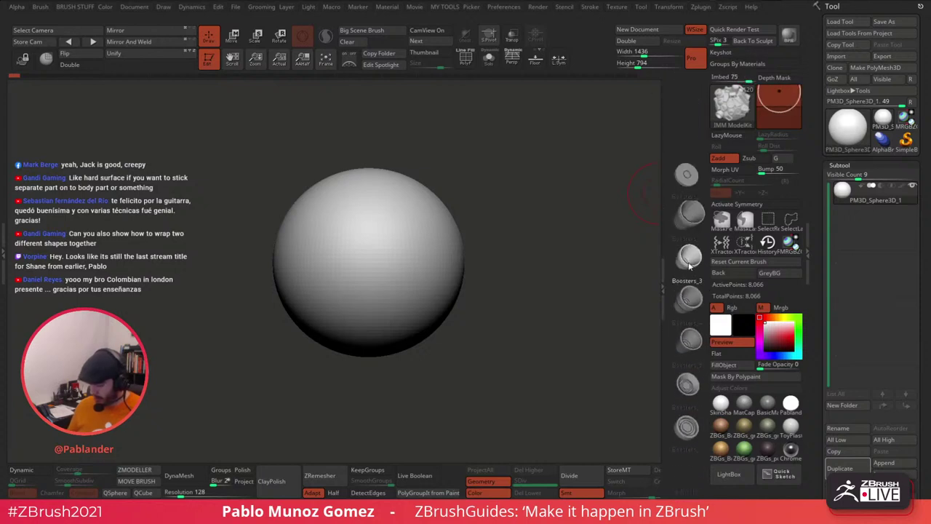
{"action": "left_click_drag", "start_coordinate": [688, 262], "coordinate": [692, 183]}
{"action": "left_click_drag", "start_coordinate": [690, 422], "coordinate": [688, 219]}
{"action": "left_click_drag", "start_coordinate": [688, 368], "coordinate": [688, 175]}
{"action": "scroll", "coordinate": [687, 177], "scroll_direction": "down", "scroll_amount": 5}
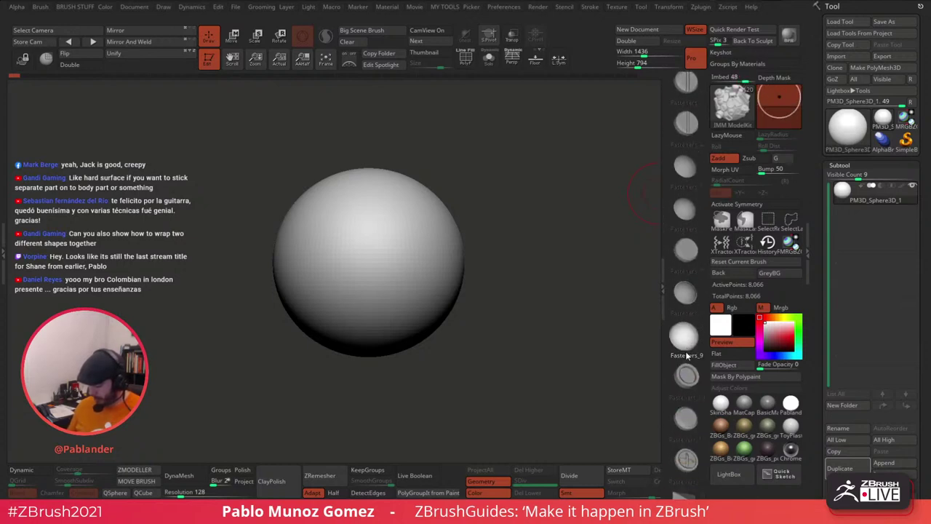
{"action": "scroll", "coordinate": [686, 247], "scroll_direction": "down", "scroll_amount": 5}
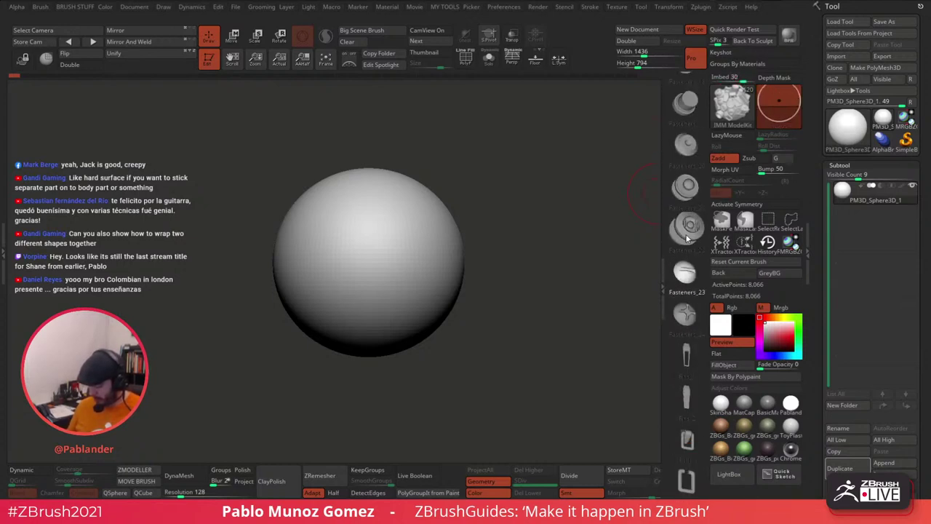
{"action": "scroll", "coordinate": [686, 251], "scroll_direction": "down", "scroll_amount": 4}
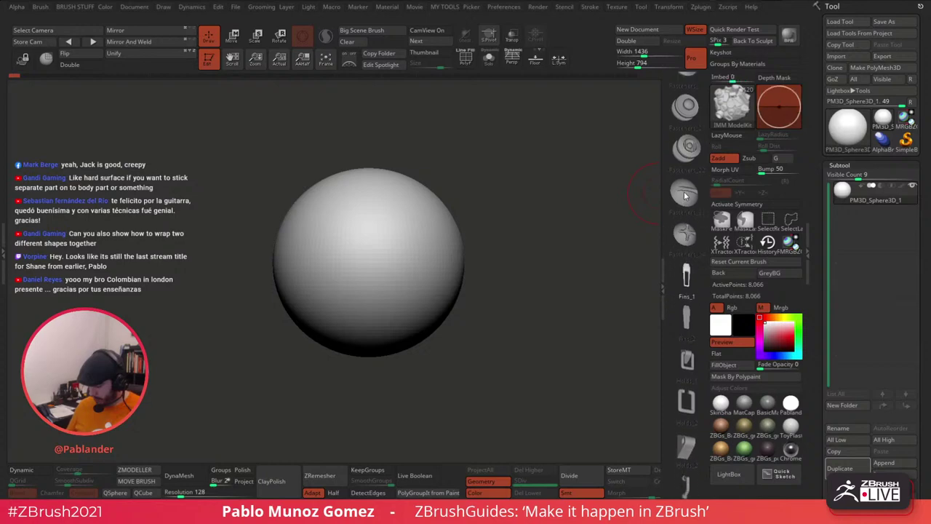
Step: Switch the active brush back to the Move brush
{"action": "left_click", "coordinate": [724, 109]}
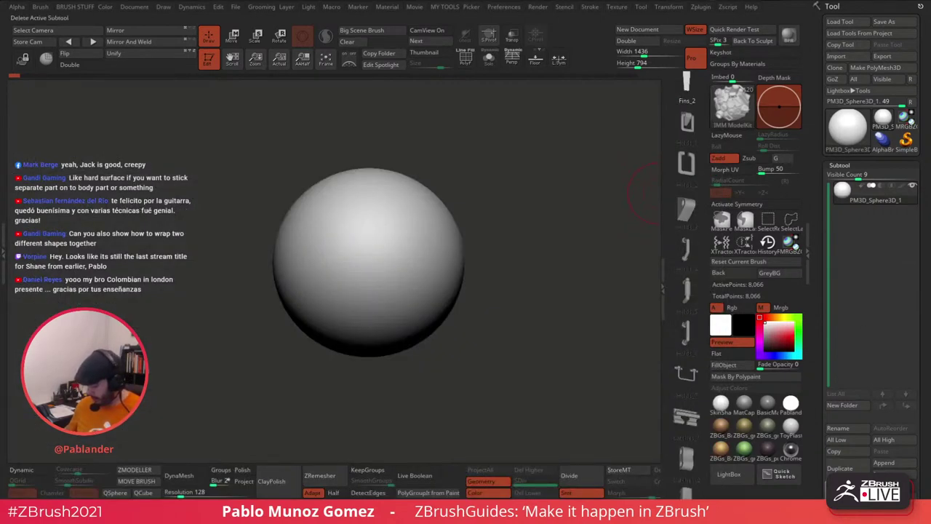
{"action": "key", "text": "space"}
{"action": "left_click", "coordinate": [533, 360]}
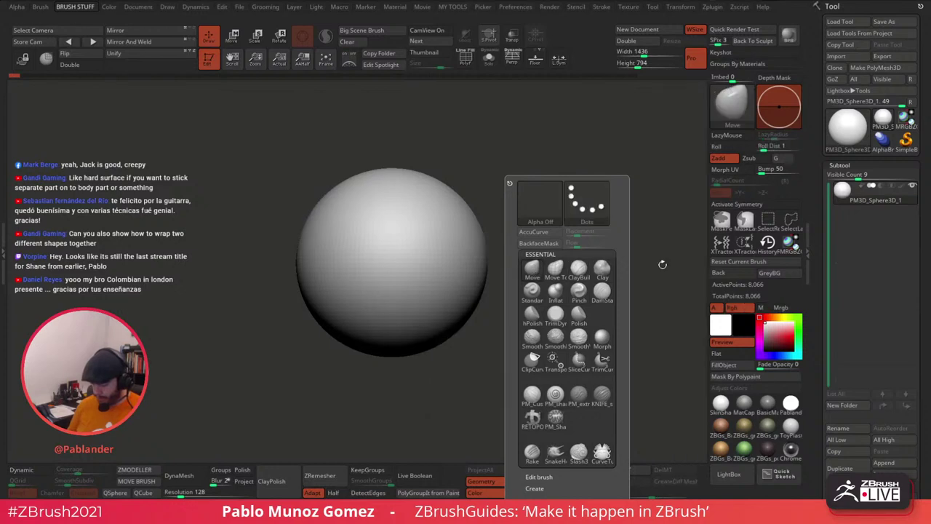
Step: Duplicate the sphere subtool without deleting the original and isolate the copy with Solo
{"action": "left_click", "coordinate": [835, 487]}
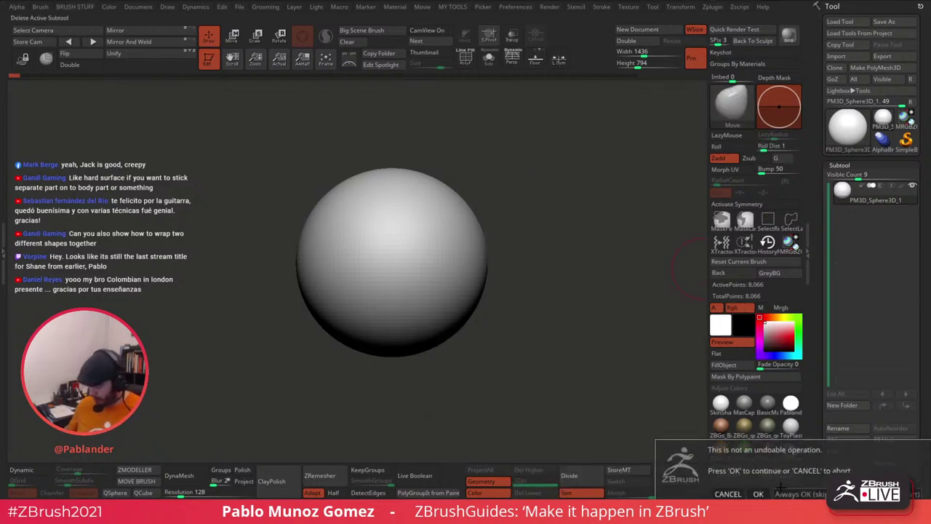
{"action": "left_click", "coordinate": [728, 494]}
{"action": "left_click", "coordinate": [840, 468]}
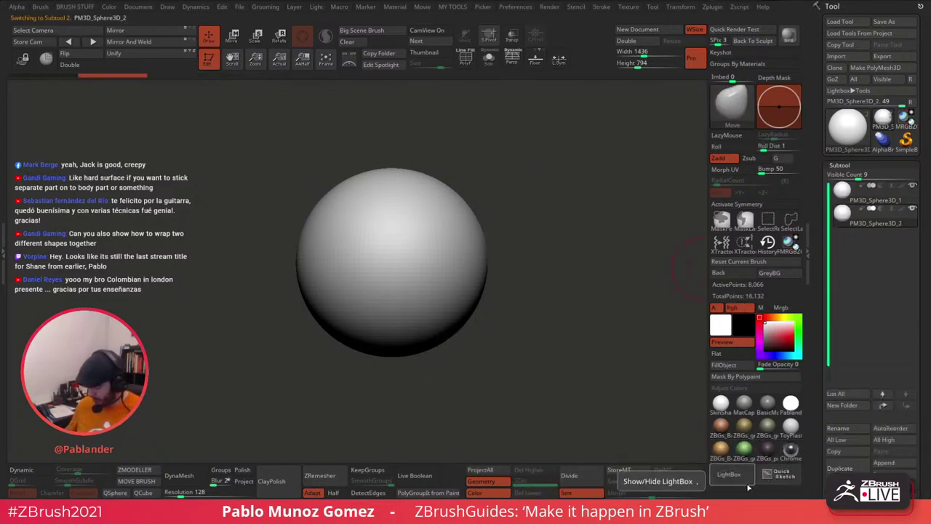
{"action": "left_click", "coordinate": [489, 62]}
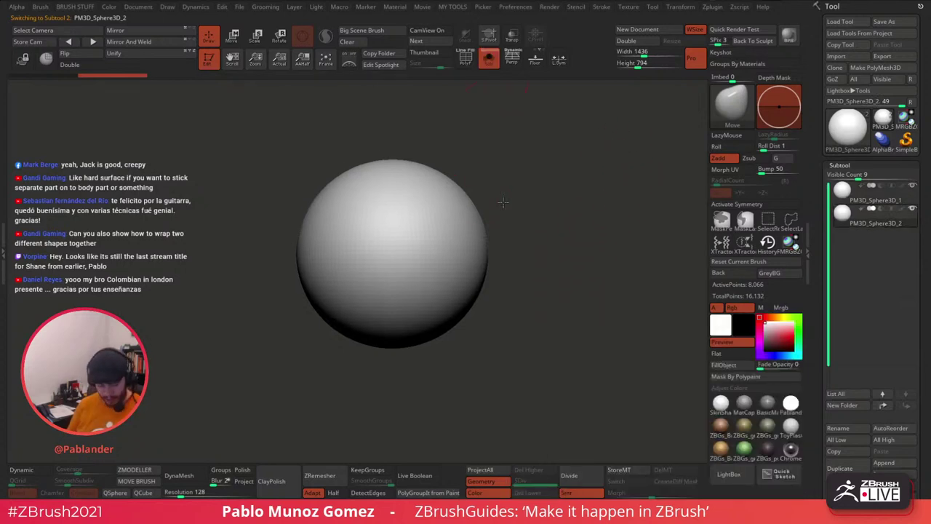
Step: Convert the duplicated sphere to a QCube and scale it into a tall, narrow vertical bar
{"action": "left_click", "coordinate": [142, 493]}
{"action": "left_click", "coordinate": [233, 37]}
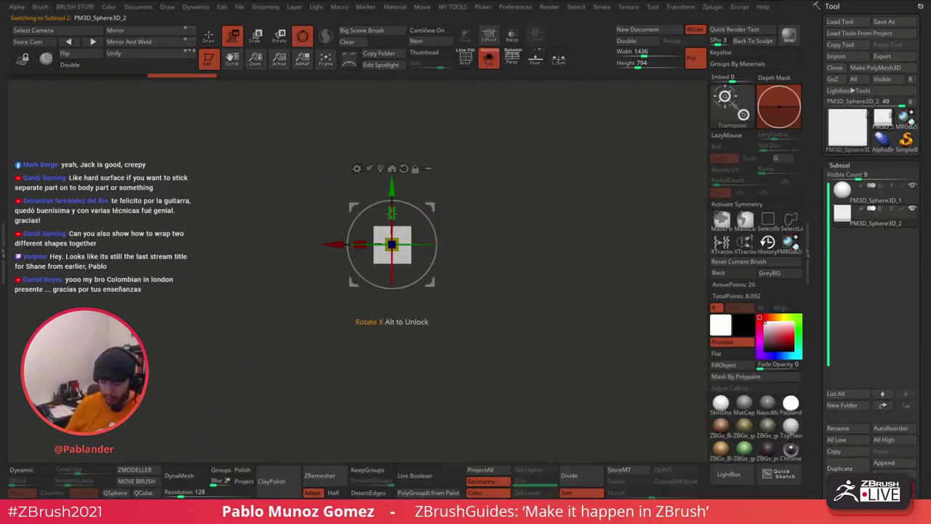
{"action": "mouse_move", "coordinate": [391, 212]}
{"action": "left_mouse_down"}
{"action": "mouse_move", "coordinate": [398, 146]}
{"action": "mouse_move", "coordinate": [506, 147]}
{"action": "mouse_move", "coordinate": [392, 202]}
{"action": "left_mouse_up"}
{"action": "left_click_drag", "start_coordinate": [422, 243], "coordinate": [408, 242]}
{"action": "key", "text": "q"}
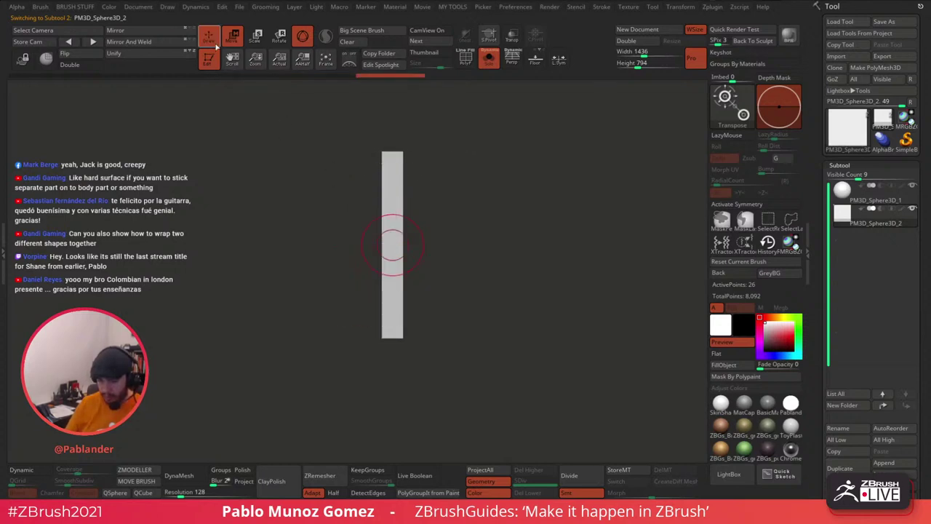
Step: Turn on the polyframe display and view the bar straight on from its wider side
{"action": "mouse_move", "coordinate": [382, 117]}
{"action": "left_mouse_down"}
{"action": "mouse_move", "coordinate": [447, 166]}
{"action": "mouse_move", "coordinate": [492, 81]}
{"action": "left_mouse_up"}
{"action": "left_click", "coordinate": [512, 66]}
{"action": "mouse_move", "coordinate": [503, 124]}
{"action": "left_mouse_down"}
{"action": "mouse_move", "coordinate": [494, 136]}
{"action": "mouse_move", "coordinate": [500, 203]}
{"action": "left_mouse_up"}
{"action": "left_click", "coordinate": [466, 58]}
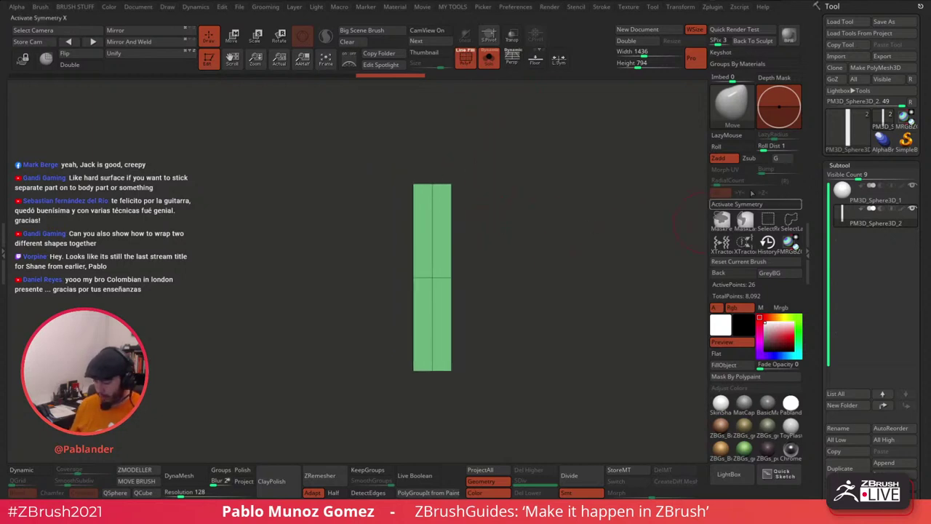
Step: Cut the bar crosswise into bands with a series of roughly horizontal SliceCurve strokes along its length
{"action": "left_click", "coordinate": [731, 115]}
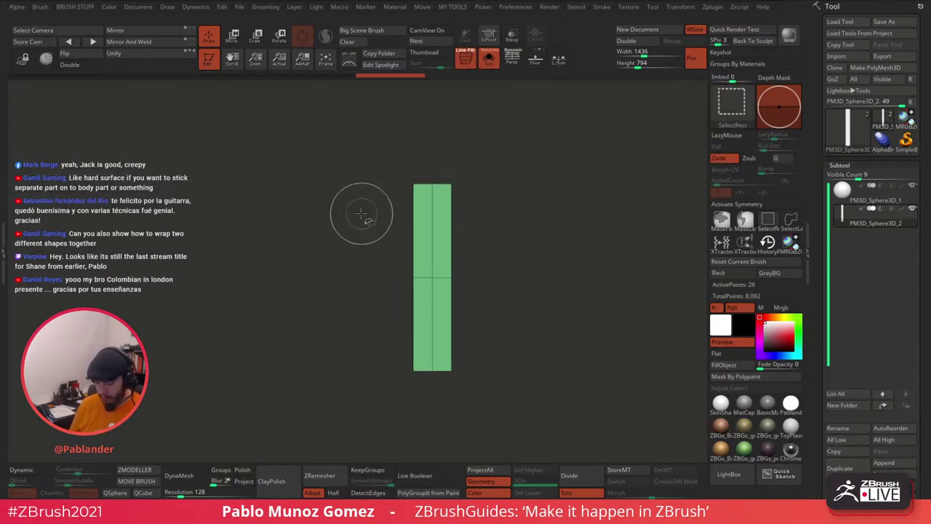
{"action": "left_click_drag", "start_coordinate": [449, 220], "coordinate": [505, 215], "text": "ctrl+shift"}
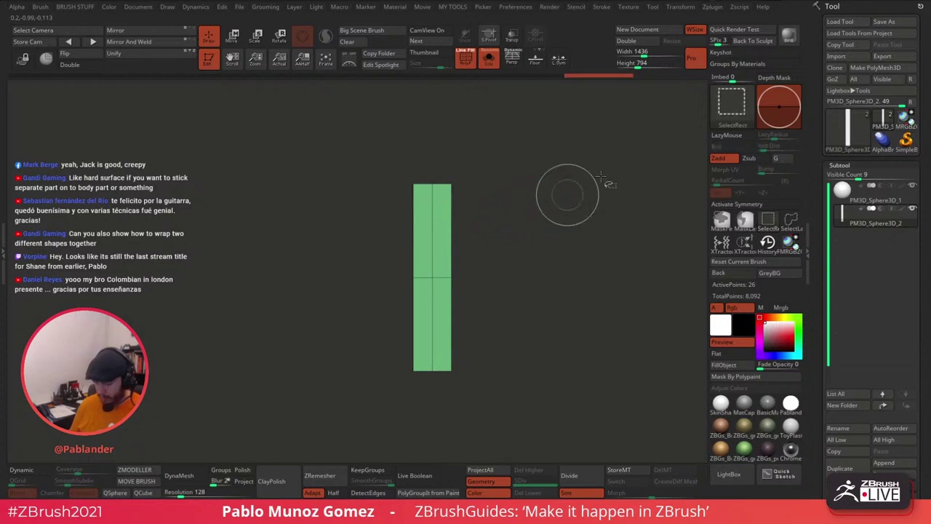
{"action": "left_click", "coordinate": [729, 110], "text": "ctrl+shift"}
{"action": "left_click", "coordinate": [418, 164]}
{"action": "left_click_drag", "start_coordinate": [381, 204], "coordinate": [490, 197], "text": "ctrl+shift"}
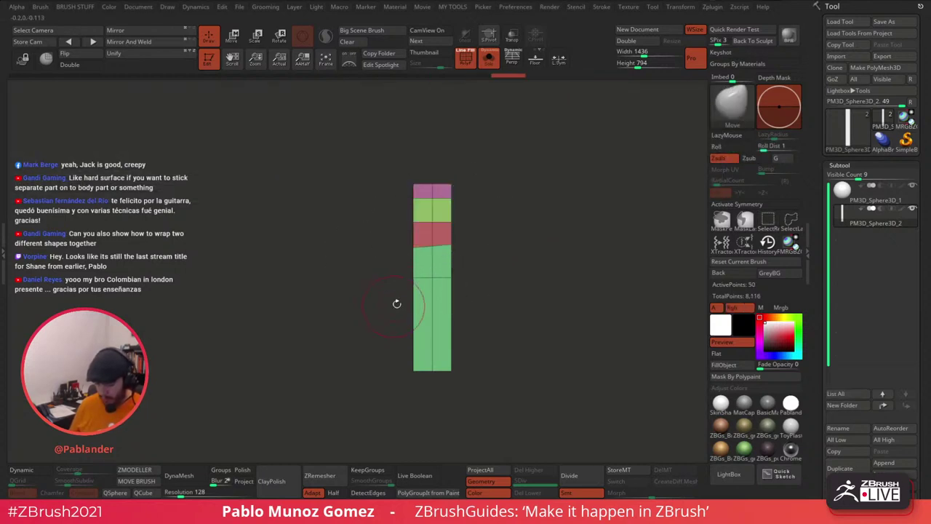
{"action": "mouse_move", "coordinate": [395, 308]}
{"action": "left_mouse_down"}
{"action": "mouse_move", "coordinate": [410, 240]}
{"action": "mouse_move", "coordinate": [497, 228]}
{"action": "mouse_move", "coordinate": [468, 243]}
{"action": "mouse_move", "coordinate": [370, 254]}
{"action": "mouse_move", "coordinate": [491, 251]}
{"action": "mouse_move", "coordinate": [514, 296]}
{"action": "left_mouse_up"}
{"action": "left_click_drag", "start_coordinate": [363, 322], "coordinate": [492, 325], "text": "ctrl+shift"}
{"action": "mouse_move", "coordinate": [381, 351]}
{"action": "left_mouse_down", "text": "ctrl+shift"}
{"action": "mouse_move", "coordinate": [501, 353]}
{"action": "mouse_move", "coordinate": [451, 334]}
{"action": "mouse_move", "coordinate": [488, 335]}
{"action": "left_mouse_up", "text": "ctrl+shift"}
{"action": "left_click_drag", "start_coordinate": [396, 242], "coordinate": [489, 241], "text": "ctrl+shift"}
Step: Use the ZModeler brush's QMesh action to extrude the side of the bar's top band outward into an arm
{"action": "mouse_move", "coordinate": [529, 250]}
{"action": "left_mouse_down"}
{"action": "mouse_move", "coordinate": [557, 254]}
{"action": "mouse_move", "coordinate": [519, 242]}
{"action": "left_mouse_up"}
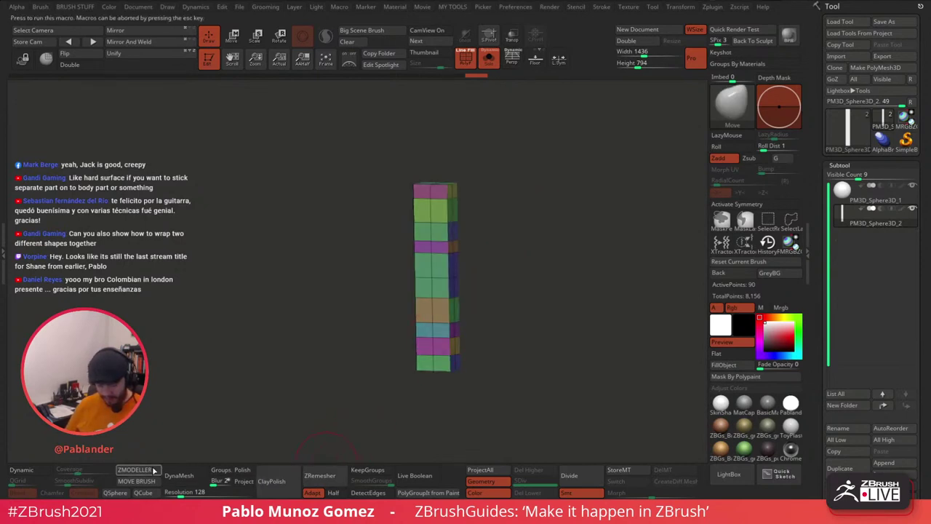
{"action": "key", "text": "b"}
{"action": "key", "text": "z"}
{"action": "key", "text": "m"}
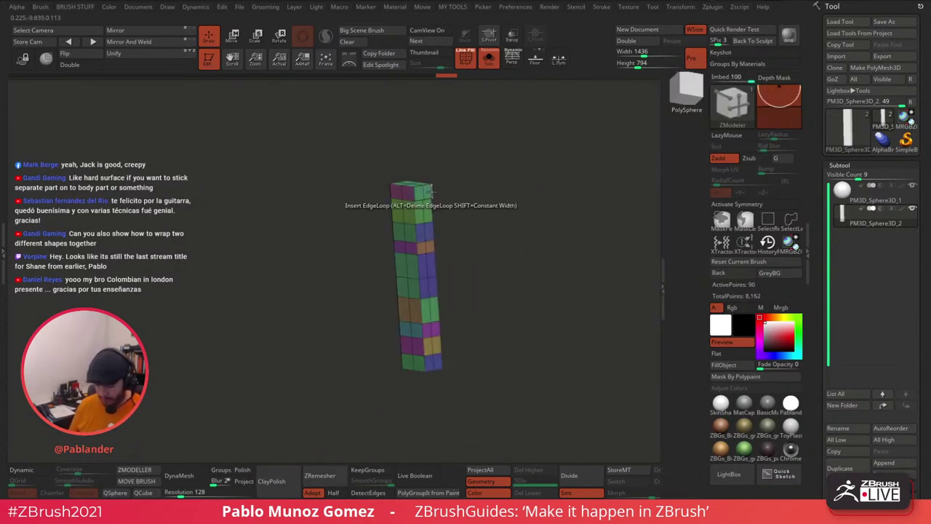
{"action": "left_click_drag", "start_coordinate": [450, 196], "coordinate": [425, 191]}
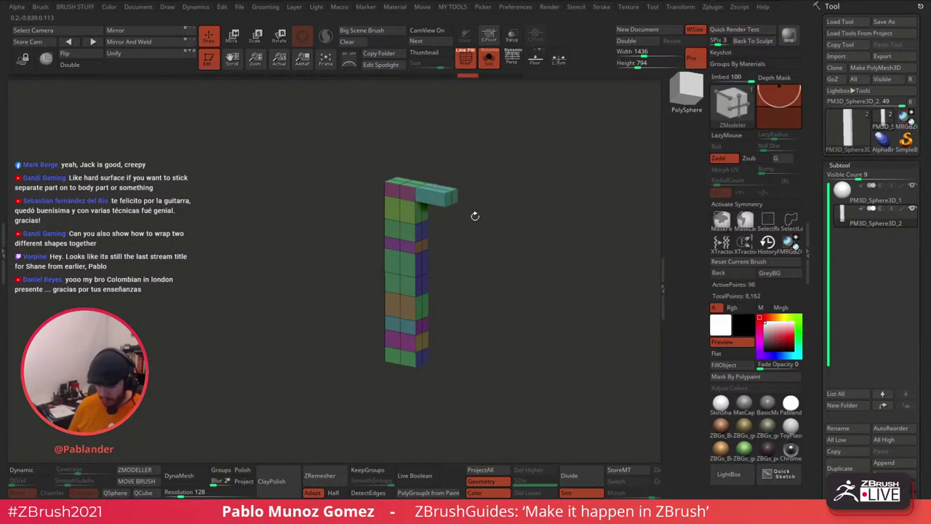
Step: Extrude a second arm from an upper band on the opposite side, and a shorter two-band block on the first arm's side lower down
{"action": "left_click_drag", "start_coordinate": [475, 217], "coordinate": [502, 220]}
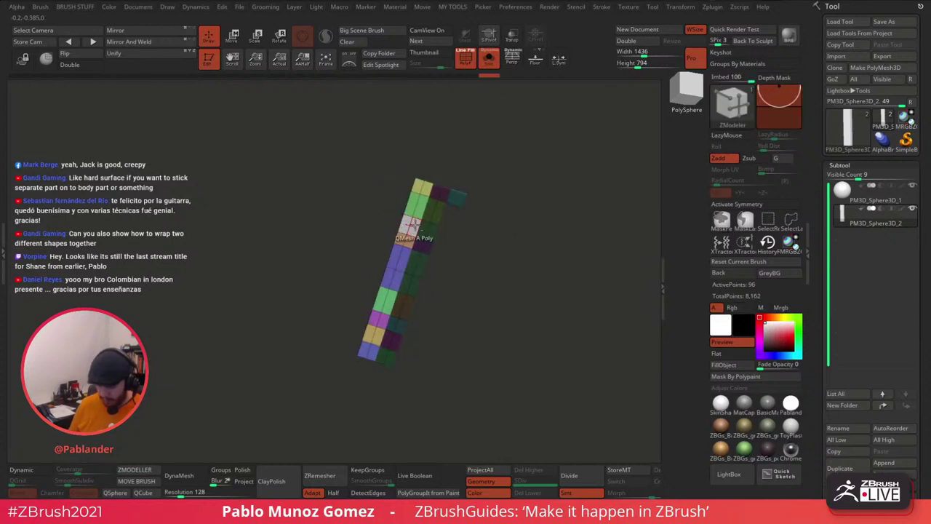
{"action": "left_click_drag", "start_coordinate": [360, 174], "coordinate": [466, 293]}
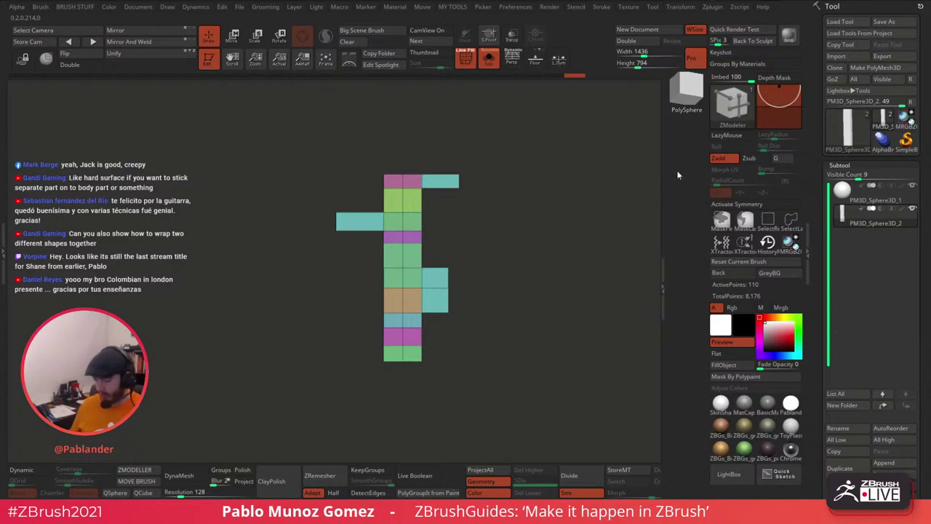
{"action": "key", "text": "space"}
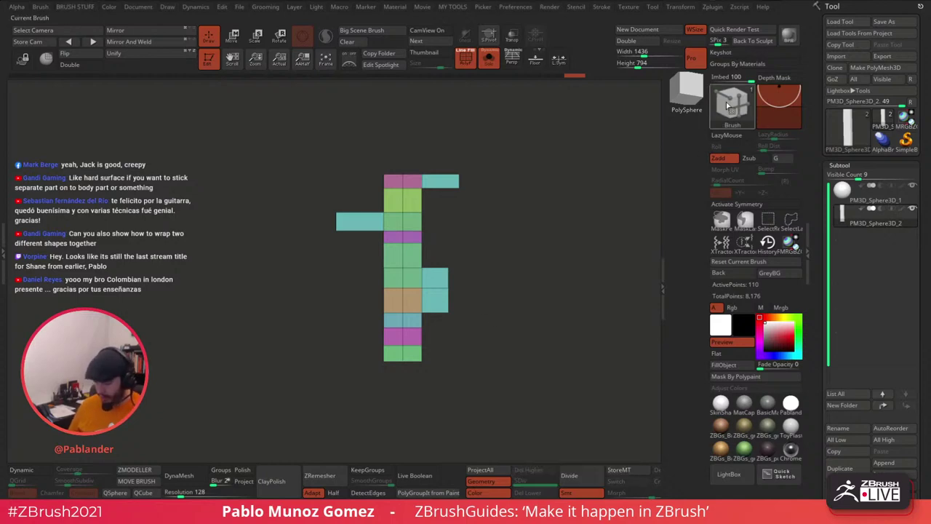
Step: Create a new InsertMesh brush from the blocky part instead of appending it to the current brush
{"action": "key", "text": "b"}
{"action": "left_click", "coordinate": [218, 483]}
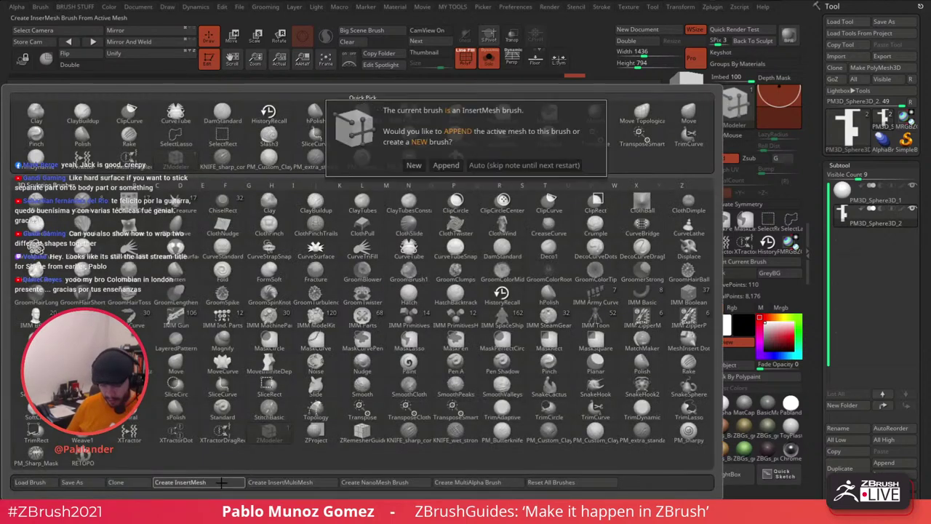
{"action": "left_click", "coordinate": [413, 165]}
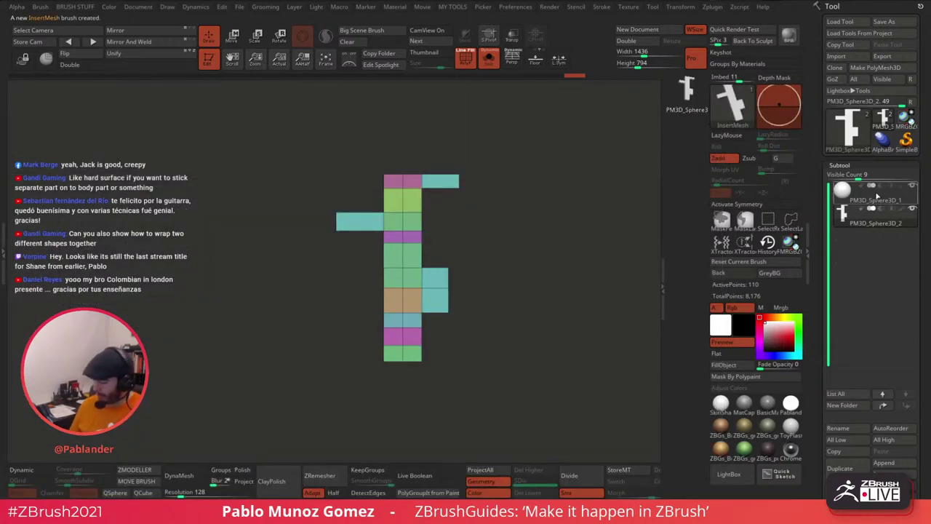
Step: Delete the blocky part's subtool so only the sphere remains, and turn off the polyframe display
{"action": "left_click", "coordinate": [839, 492]}
{"action": "left_click", "coordinate": [758, 493]}
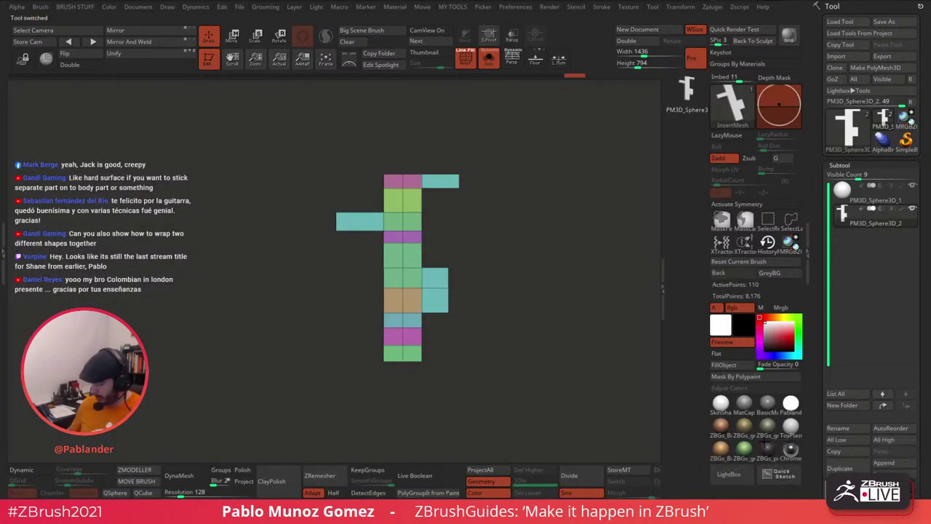
{"action": "left_click", "coordinate": [466, 59]}
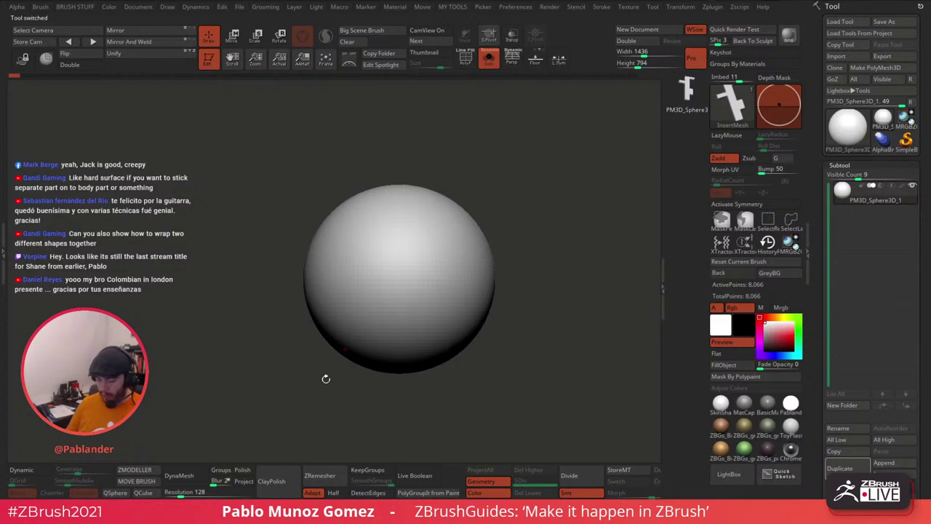
Step: Adjust the draw size and try inserting the custom part on the sphere, undoing the insertion
{"action": "key", "text": "space"}
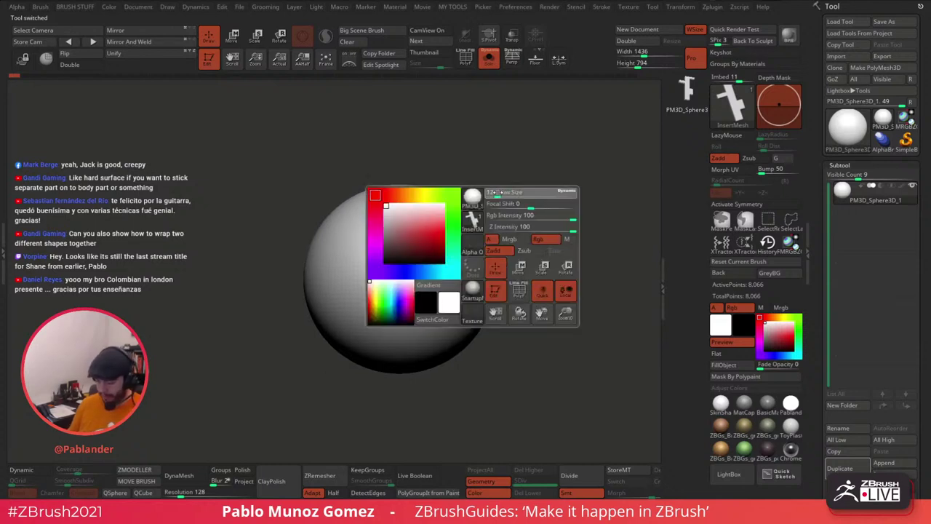
{"action": "mouse_move", "coordinate": [415, 249]}
{"action": "left_mouse_down"}
{"action": "mouse_move", "coordinate": [419, 270]}
{"action": "mouse_move", "coordinate": [531, 207]}
{"action": "mouse_move", "coordinate": [575, 202]}
{"action": "mouse_move", "coordinate": [600, 211]}
{"action": "left_mouse_up"}
{"action": "left_click", "coordinate": [420, 348]}
{"action": "mouse_move", "coordinate": [545, 181]}
{"action": "left_mouse_down"}
{"action": "mouse_move", "coordinate": [512, 170]}
{"action": "mouse_move", "coordinate": [535, 188]}
{"action": "left_mouse_up"}
{"action": "left_click_drag", "start_coordinate": [531, 247], "coordinate": [539, 198]}
{"action": "key", "text": "ctrl+z"}
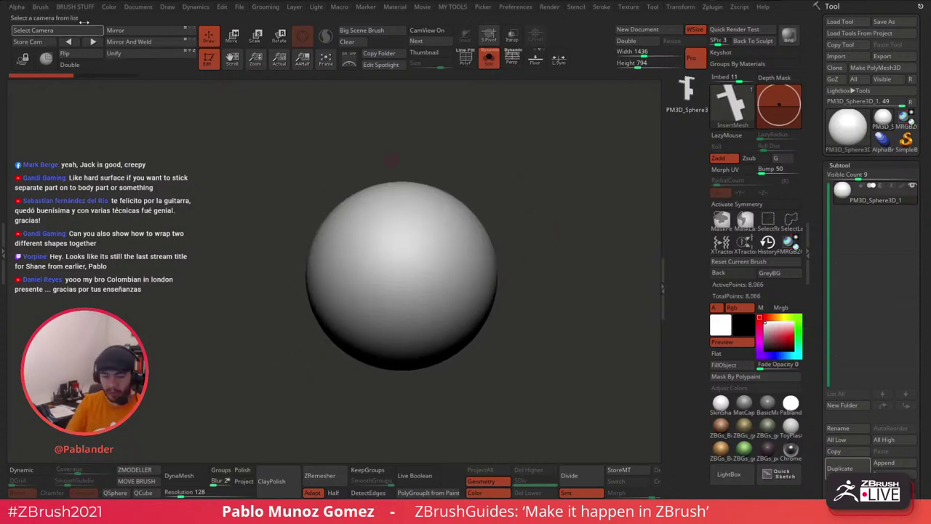
Step: Dock the Brush palette, expand its Modifiers section and set the insert brush's Projection Strength to 100
{"action": "left_click", "coordinate": [40, 7]}
{"action": "mouse_move", "coordinate": [307, 89]}
{"action": "left_mouse_down"}
{"action": "mouse_move", "coordinate": [837, 36]}
{"action": "mouse_move", "coordinate": [844, 45]}
{"action": "left_mouse_up"}
{"action": "mouse_move", "coordinate": [842, 374]}
{"action": "left_mouse_down"}
{"action": "mouse_move", "coordinate": [849, 302]}
{"action": "mouse_move", "coordinate": [885, 250]}
{"action": "mouse_move", "coordinate": [878, 265]}
{"action": "mouse_move", "coordinate": [810, 205]}
{"action": "left_mouse_up"}
{"action": "left_click", "coordinate": [855, 266]}
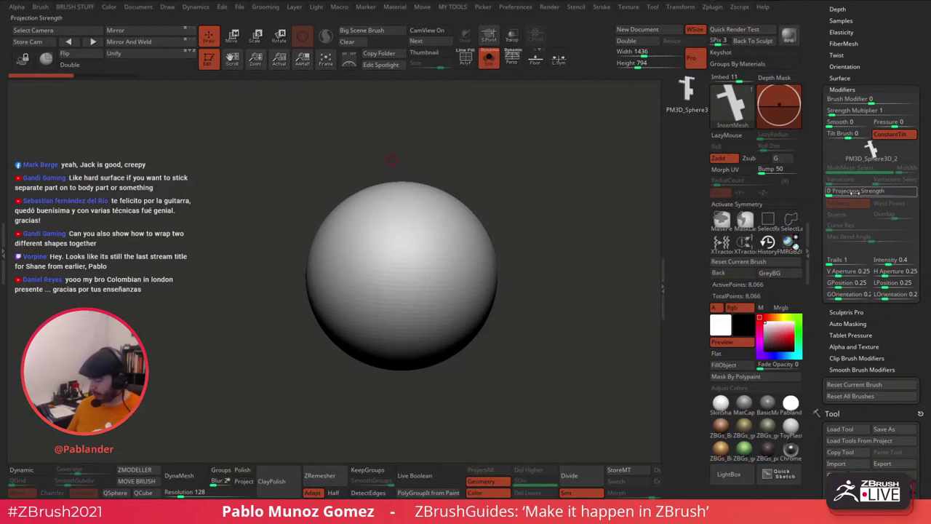
{"action": "left_click_drag", "start_coordinate": [595, 228], "coordinate": [561, 255], "text": "alt"}
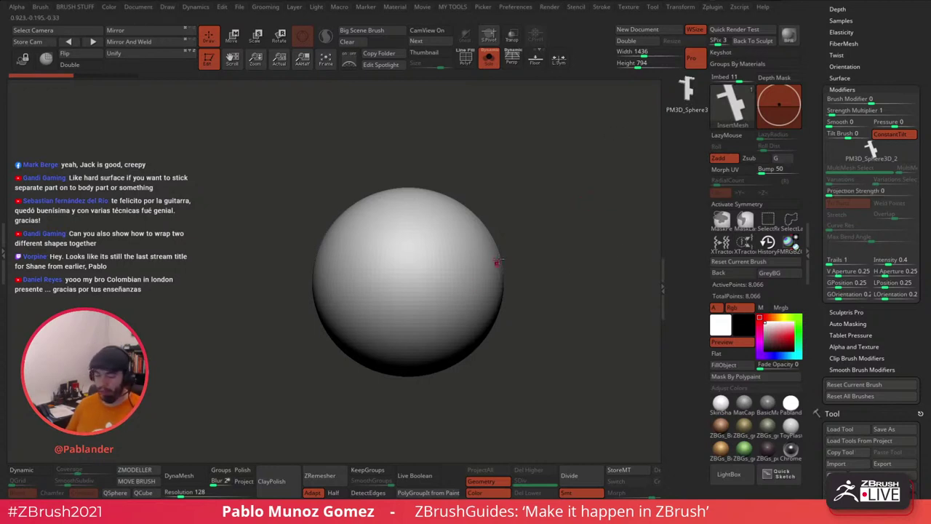
{"action": "left_click_drag", "start_coordinate": [848, 194], "coordinate": [921, 194]}
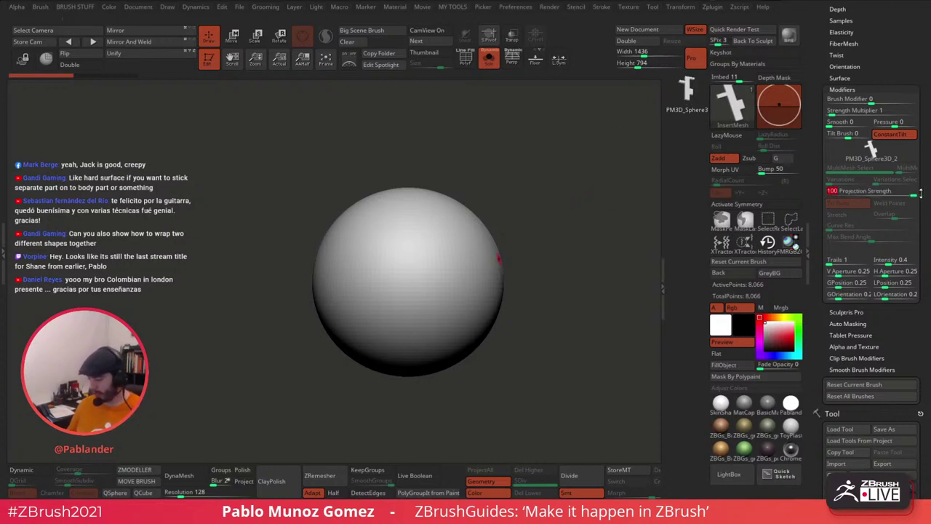
Step: Insert the part onto the front of the sphere and inspect from the side how it wraps the surface
{"action": "left_click_drag", "start_coordinate": [419, 256], "coordinate": [429, 289]}
{"action": "mouse_move", "coordinate": [520, 223]}
{"action": "left_mouse_down"}
{"action": "mouse_move", "coordinate": [580, 179]}
{"action": "mouse_move", "coordinate": [512, 231]}
{"action": "left_mouse_up"}
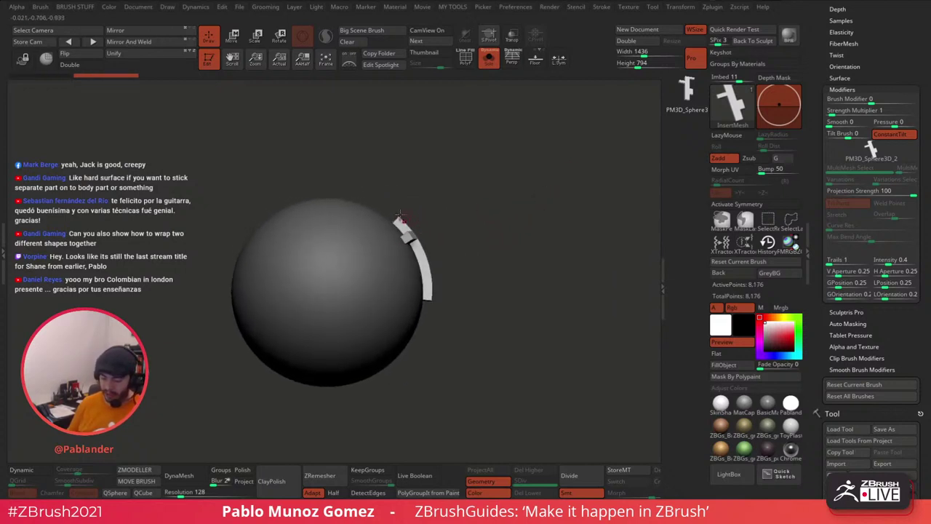
{"action": "left_click_drag", "start_coordinate": [487, 244], "coordinate": [523, 229], "text": "alt"}
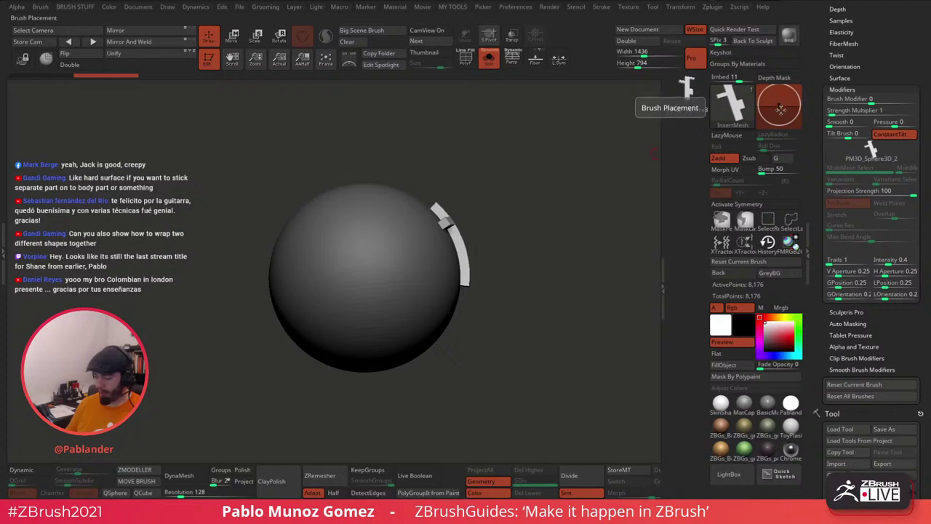
Step: Set the brush's Imbed value to about -23 and test it by inserting the part around the sphere, undoing the rejected insertions
{"action": "left_click_drag", "start_coordinate": [780, 105], "coordinate": [781, 111]}
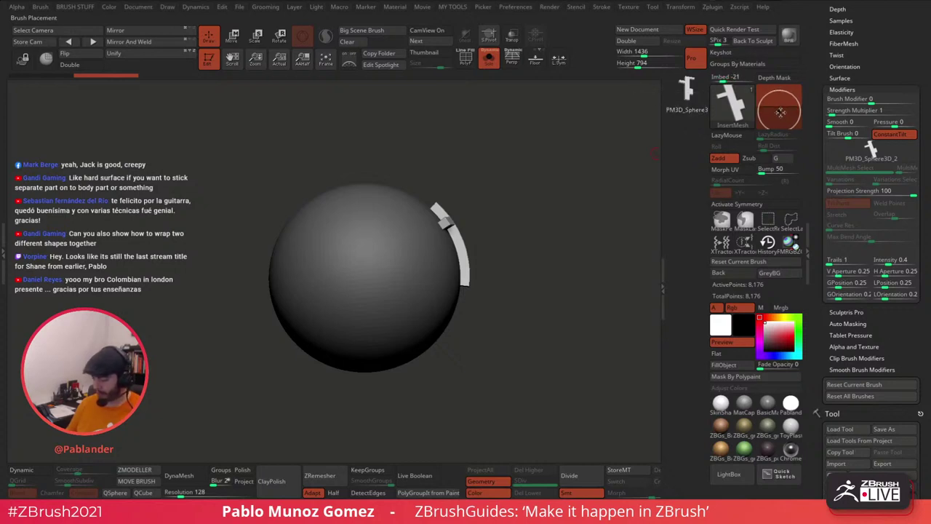
{"action": "left_click_drag", "start_coordinate": [600, 205], "coordinate": [521, 218]}
{"action": "left_click_drag", "start_coordinate": [518, 223], "coordinate": [524, 274]}
{"action": "left_click_drag", "start_coordinate": [534, 214], "coordinate": [545, 259]}
{"action": "left_click_drag", "start_coordinate": [629, 201], "coordinate": [574, 208], "text": "alt"}
{"action": "left_click_drag", "start_coordinate": [467, 231], "coordinate": [477, 271]}
{"action": "key", "text": "ctrl+z"}
{"action": "key", "text": "ctrl+z"}
{"action": "left_click_drag", "start_coordinate": [463, 234], "coordinate": [481, 266]}
{"action": "left_click_drag", "start_coordinate": [580, 202], "coordinate": [585, 169]}
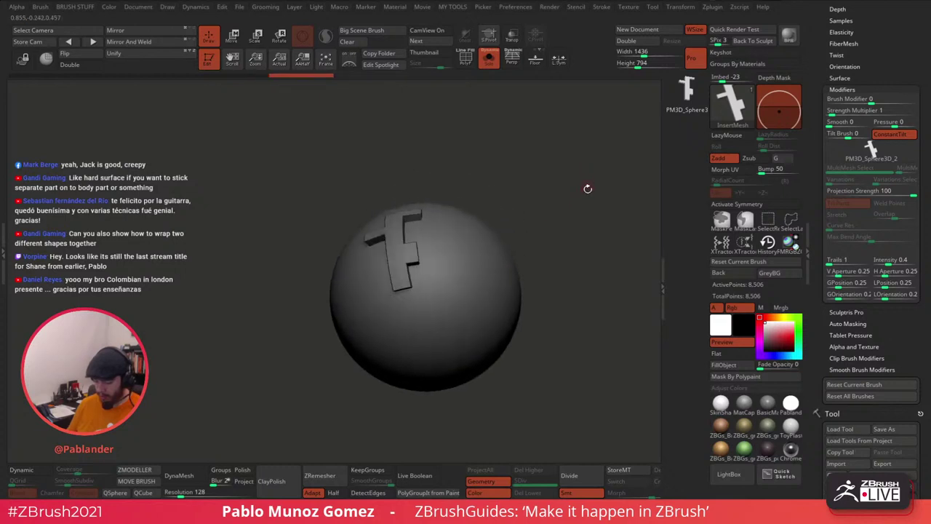
{"action": "key", "text": "ctrl+z"}
Step: Set the brush's Imbed value to 0, insert another part on the sphere and inspect its fit from the side
{"action": "left_click_drag", "start_coordinate": [781, 112], "coordinate": [779, 107]}
{"action": "left_click_drag", "start_coordinate": [463, 251], "coordinate": [483, 273]}
{"action": "left_click_drag", "start_coordinate": [573, 209], "coordinate": [498, 241]}
{"action": "right_click_drag", "start_coordinate": [488, 242], "coordinate": [430, 248], "text": "ctrl"}
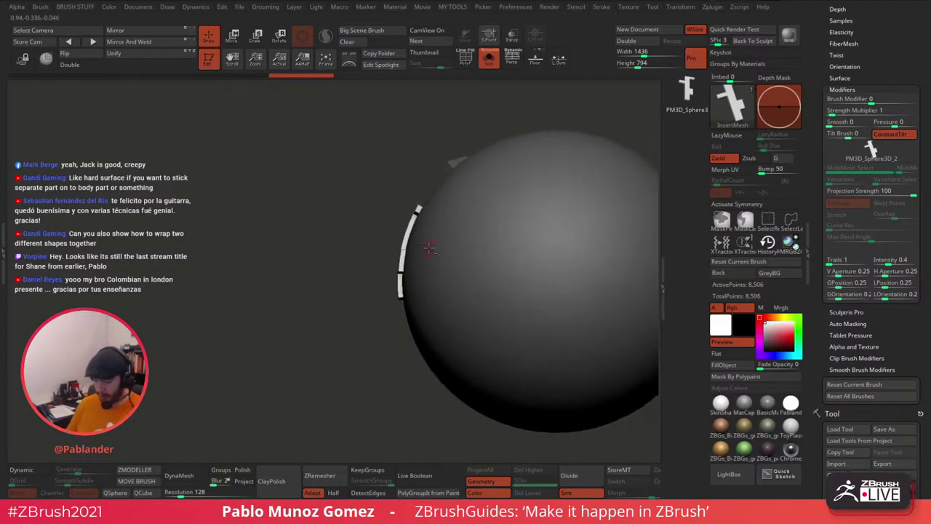
{"action": "left_click", "coordinate": [494, 65]}
{"action": "left_click_drag", "start_coordinate": [482, 104], "coordinate": [566, 162]}
{"action": "mouse_move", "coordinate": [567, 161]}
{"action": "right_mouse_down", "text": "ctrl"}
{"action": "mouse_move", "coordinate": [555, 150]}
{"action": "mouse_move", "coordinate": [574, 161]}
{"action": "mouse_move", "coordinate": [559, 162]}
{"action": "right_mouse_up", "text": "ctrl"}
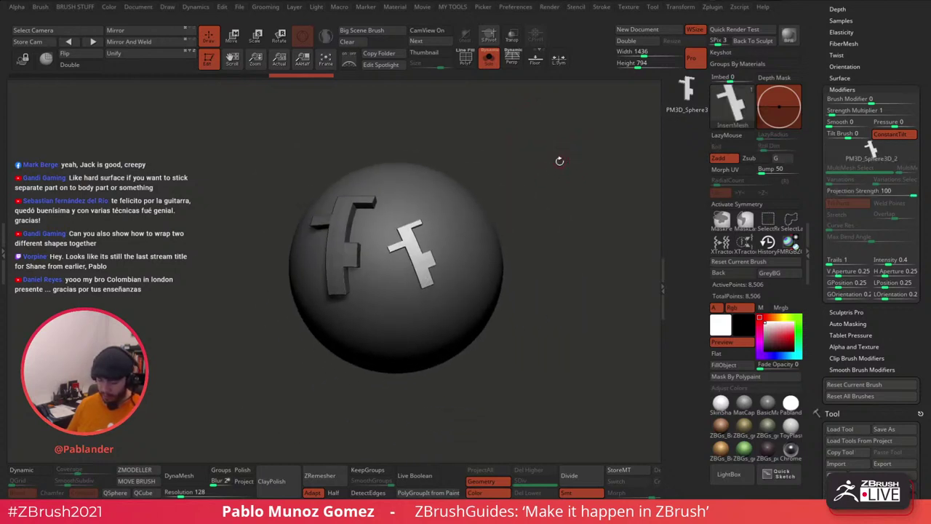
{"action": "left_click_drag", "start_coordinate": [539, 220], "coordinate": [510, 227]}
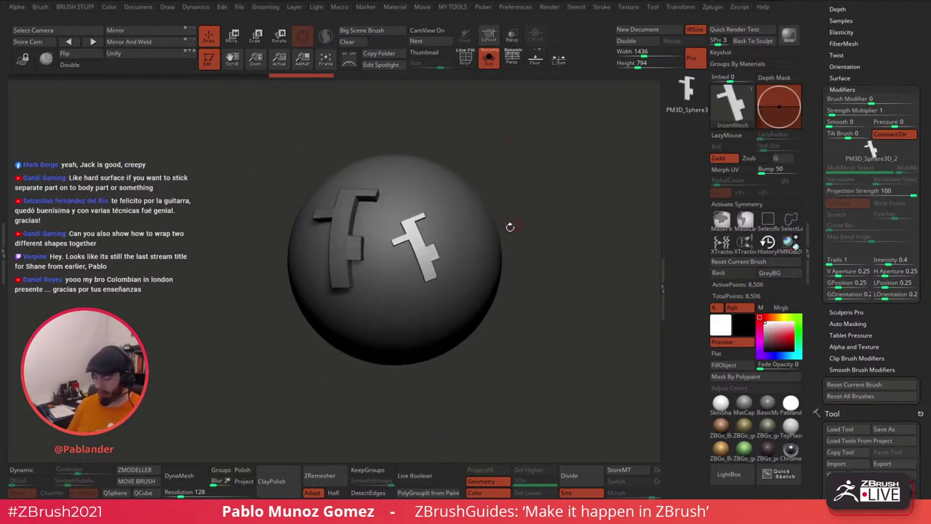
Step: Collapse the brush Modifiers section and remove the Brush palette from the docked tray
{"action": "left_click", "coordinate": [853, 90]}
{"action": "left_click_drag", "start_coordinate": [875, 44], "coordinate": [866, 248]}
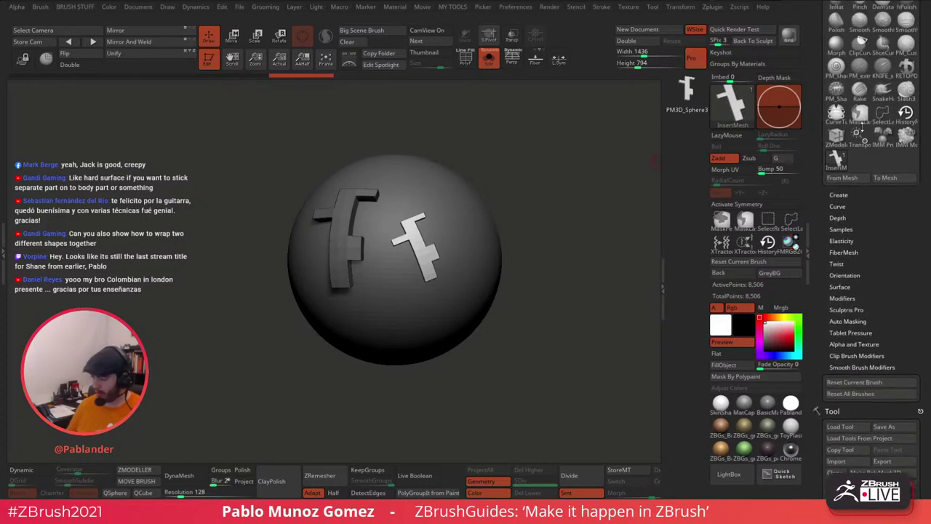
{"action": "left_click_drag", "start_coordinate": [861, 203], "coordinate": [861, 366]}
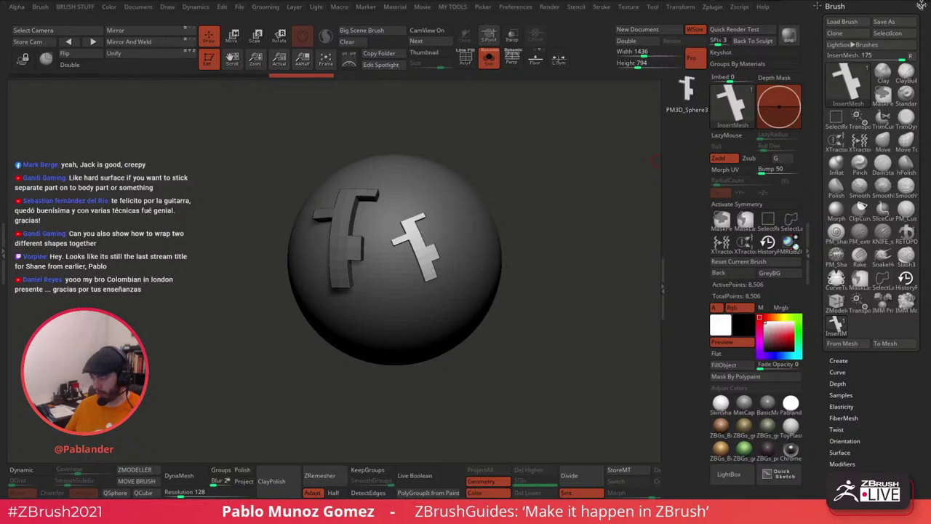
{"action": "left_click", "coordinate": [921, 5]}
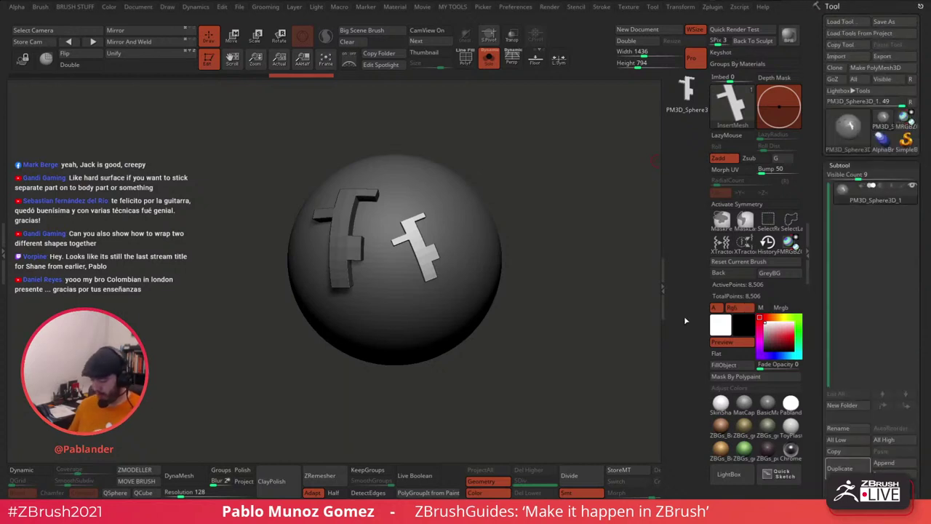
Step: Undo all the test insertions to return to the plain sphere
{"action": "key", "text": "ctrl+z"}
{"action": "key", "text": "ctrl+z"}
{"action": "key", "text": "ctrl+z"}
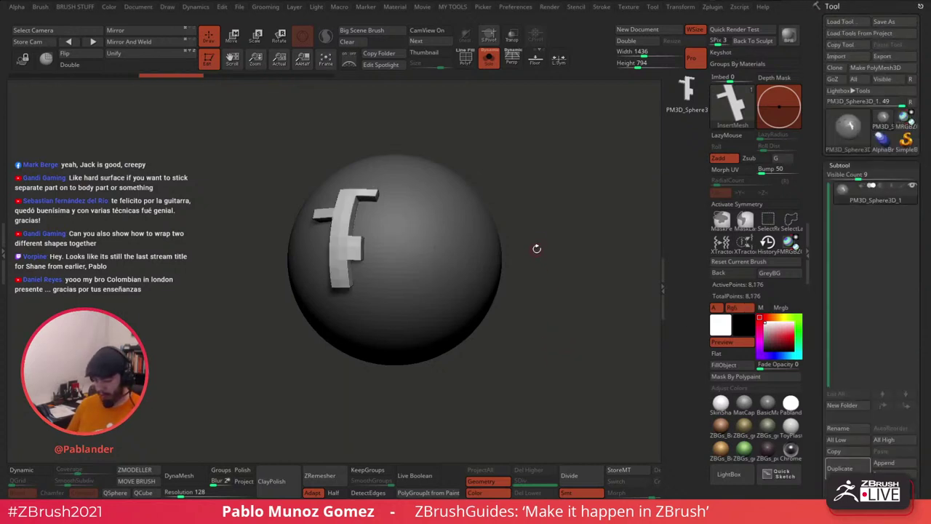
{"action": "left_click", "coordinate": [80, 81]}
{"action": "key", "text": "ctrl+z"}
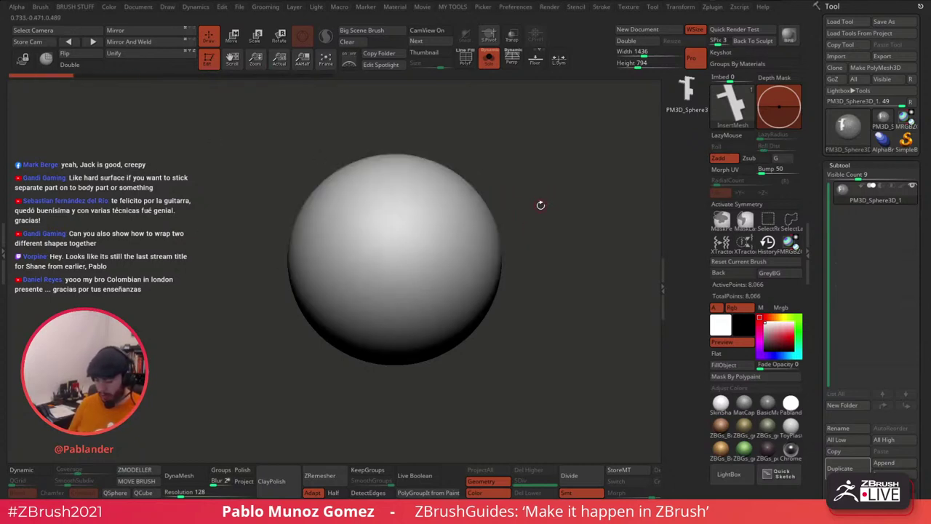
Step: Revisit the brush modifier settings and insert the part upright at the centre of the sphere's front
{"action": "left_click_drag", "start_coordinate": [542, 207], "coordinate": [507, 233]}
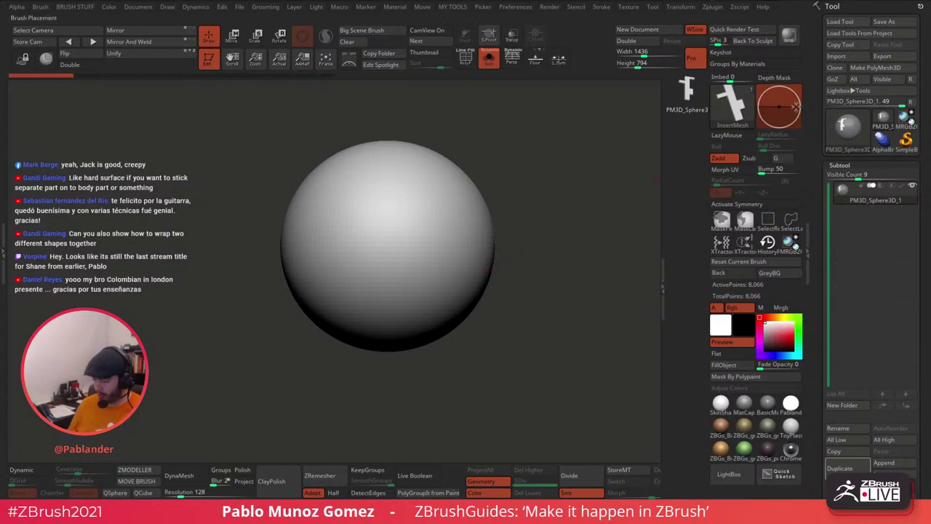
{"action": "left_click", "coordinate": [40, 6]}
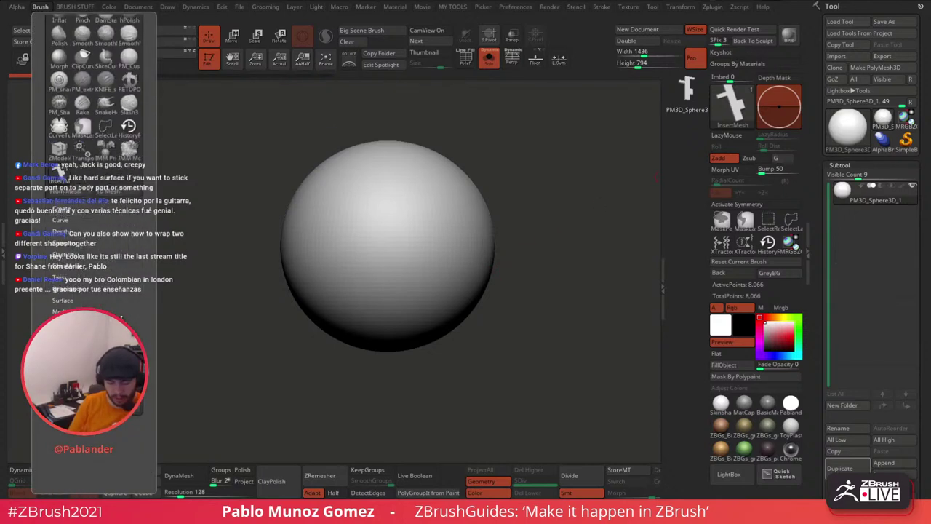
{"action": "key", "text": "shift"}
{"action": "left_click", "coordinate": [82, 310], "text": "shift"}
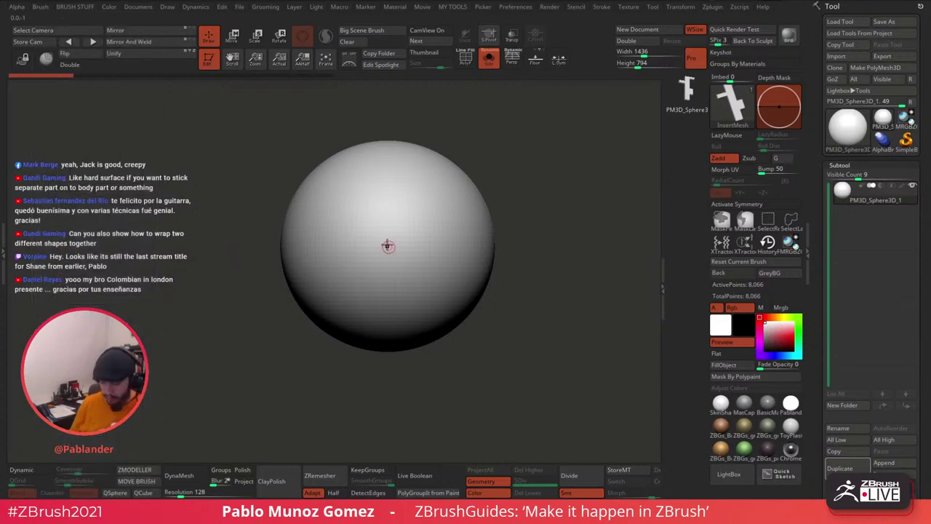
{"action": "left_click_drag", "start_coordinate": [389, 235], "coordinate": [392, 293]}
Step: Split the inserted part into its own subtool and turn off Solo so the sphere shows with it
{"action": "key", "text": "3"}
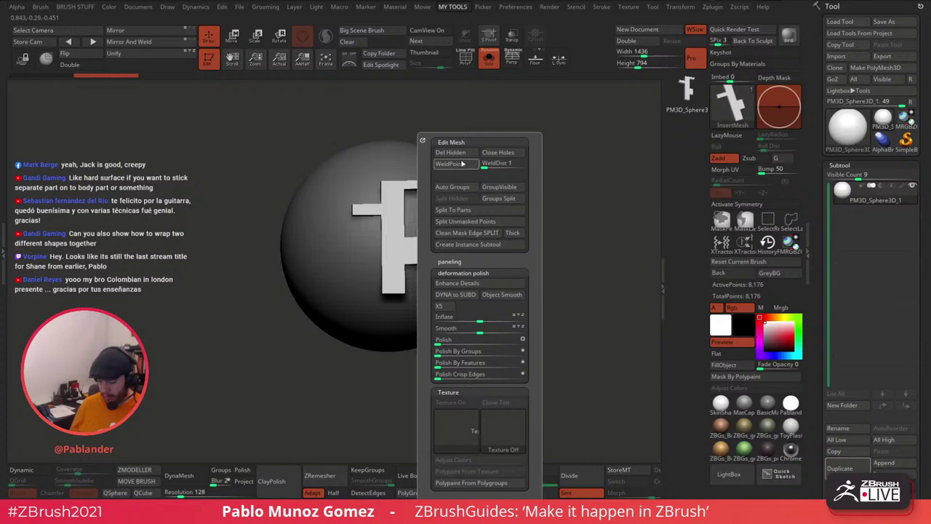
{"action": "left_click", "coordinate": [494, 212]}
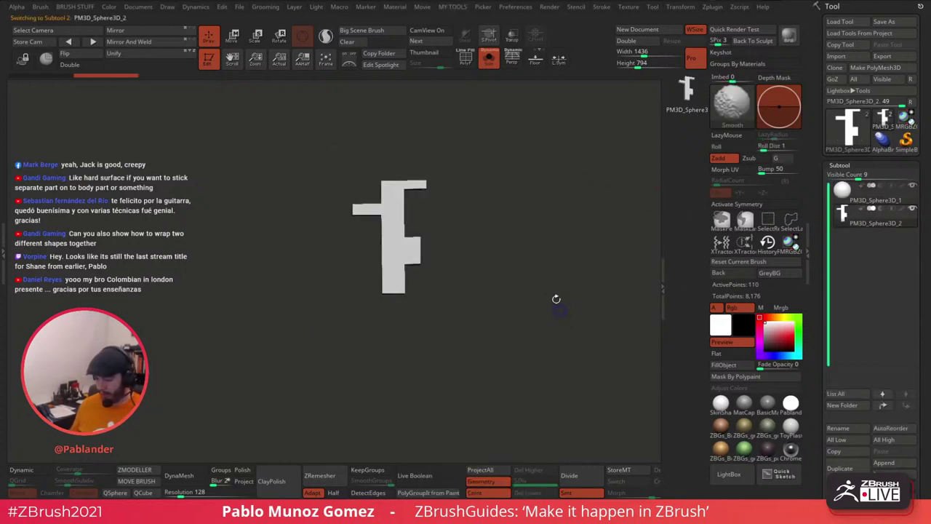
{"action": "left_click_drag", "start_coordinate": [540, 187], "coordinate": [549, 170]}
{"action": "left_click", "coordinate": [489, 58]}
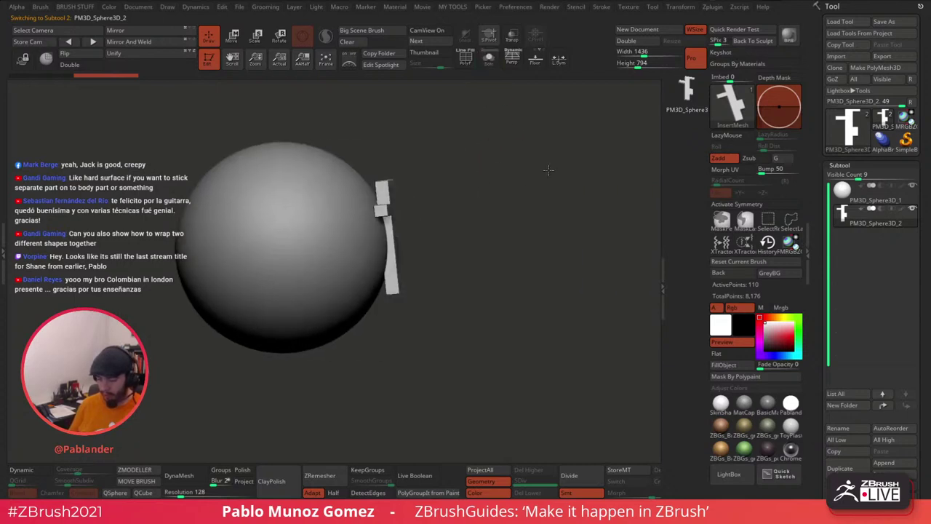
Step: Use the move gizmo to place the part just clear of the sphere's surface, and return to draw mode
{"action": "left_click", "coordinate": [233, 35]}
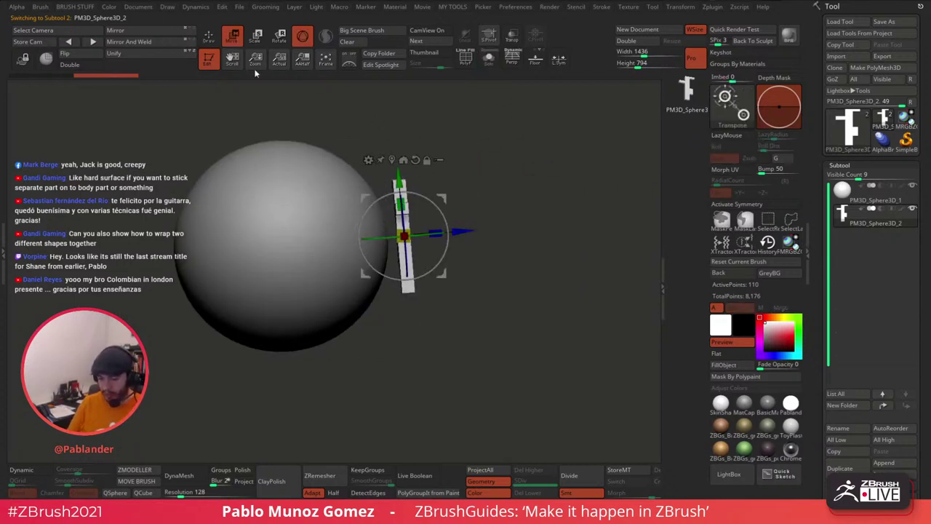
{"action": "key", "text": "q"}
{"action": "mouse_move", "coordinate": [527, 225]}
{"action": "left_mouse_down"}
{"action": "mouse_move", "coordinate": [540, 253]}
{"action": "mouse_move", "coordinate": [525, 255]}
{"action": "mouse_move", "coordinate": [540, 266]}
{"action": "mouse_move", "coordinate": [486, 223]}
{"action": "left_mouse_up"}
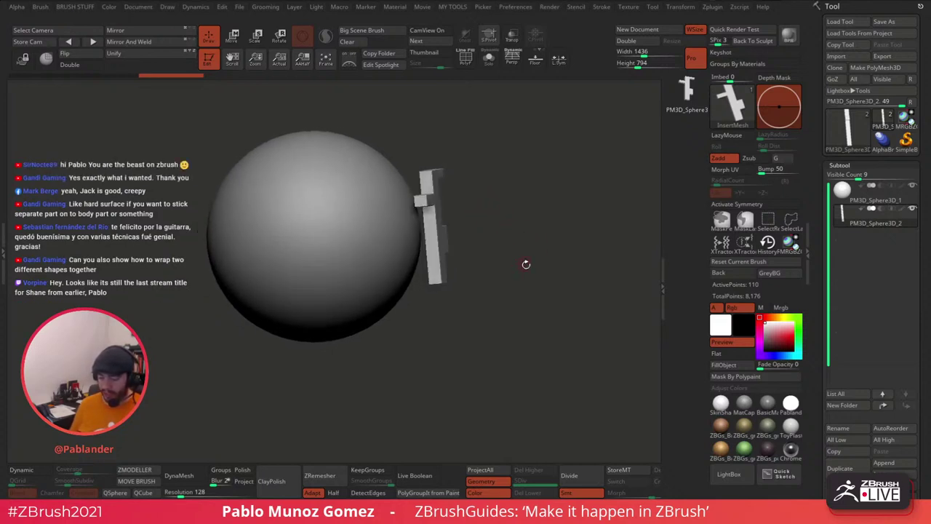
{"action": "left_click_drag", "start_coordinate": [526, 264], "coordinate": [542, 258]}
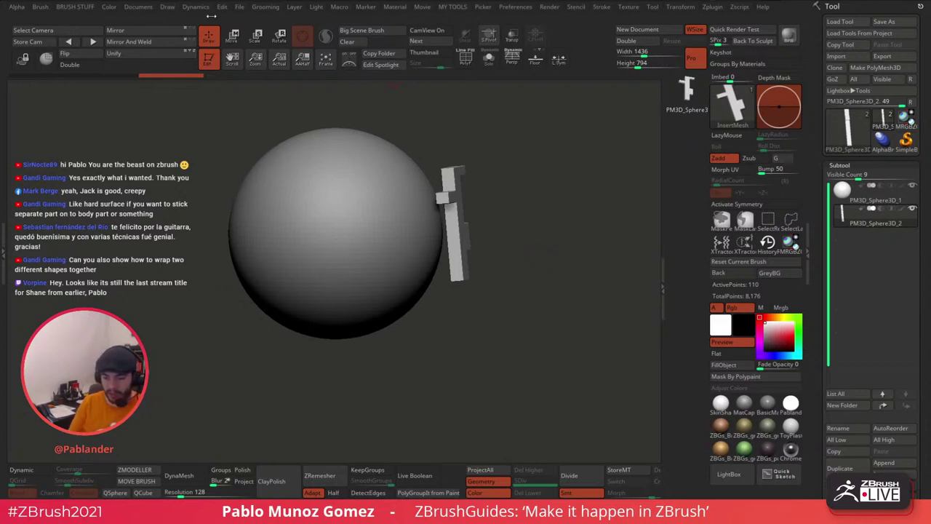
Step: Turn on the collision volume in the dynamics simulation settings
{"action": "left_click", "coordinate": [204, 8]}
{"action": "left_click", "coordinate": [200, 9]}
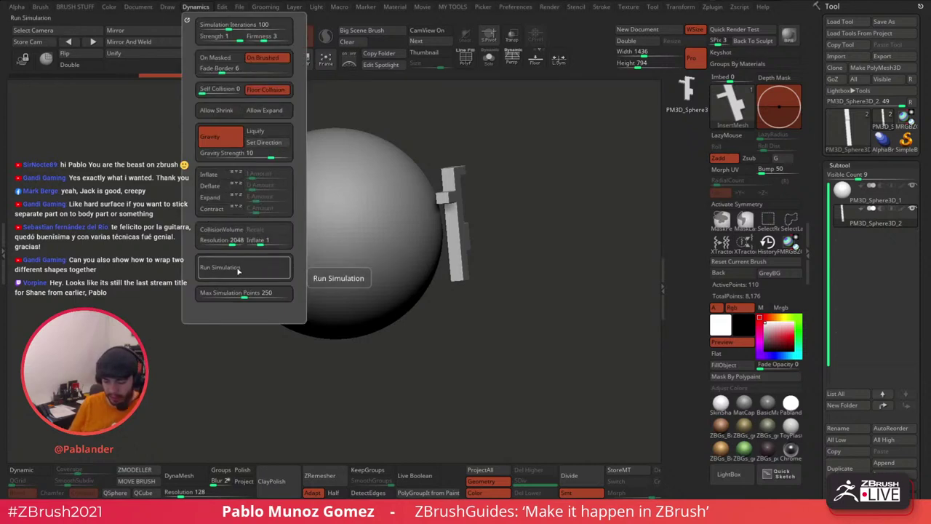
{"action": "left_click", "coordinate": [223, 230]}
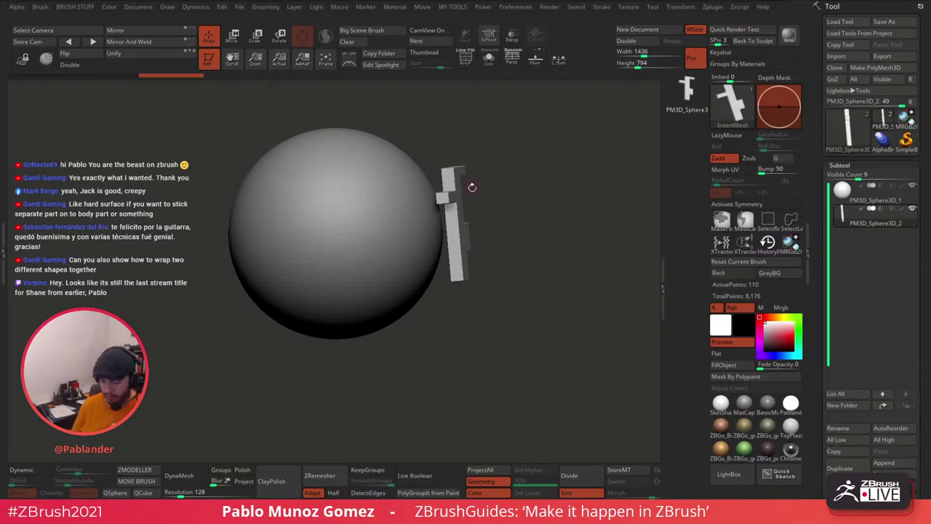
{"action": "left_click", "coordinate": [234, 37]}
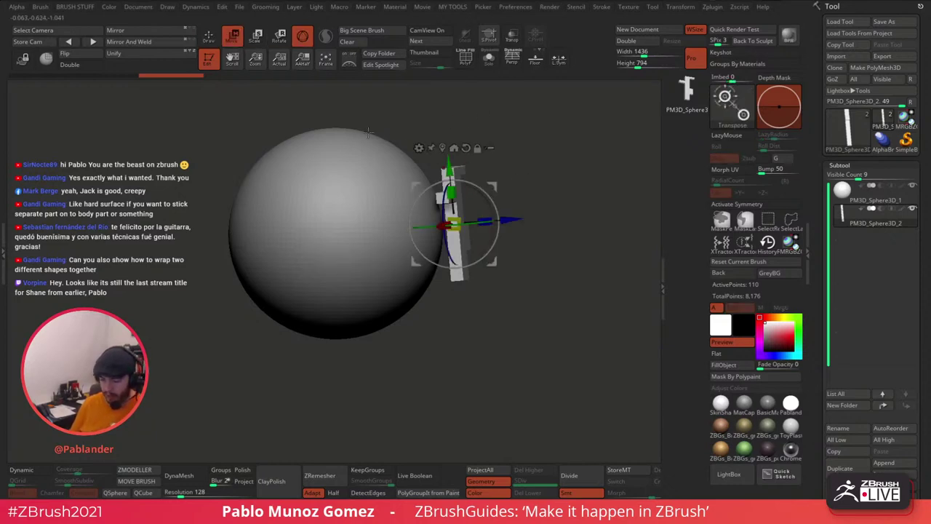
{"action": "key", "text": "q"}
Step: Switch to the Move brush for the part's subtool
{"action": "key", "text": "b"}
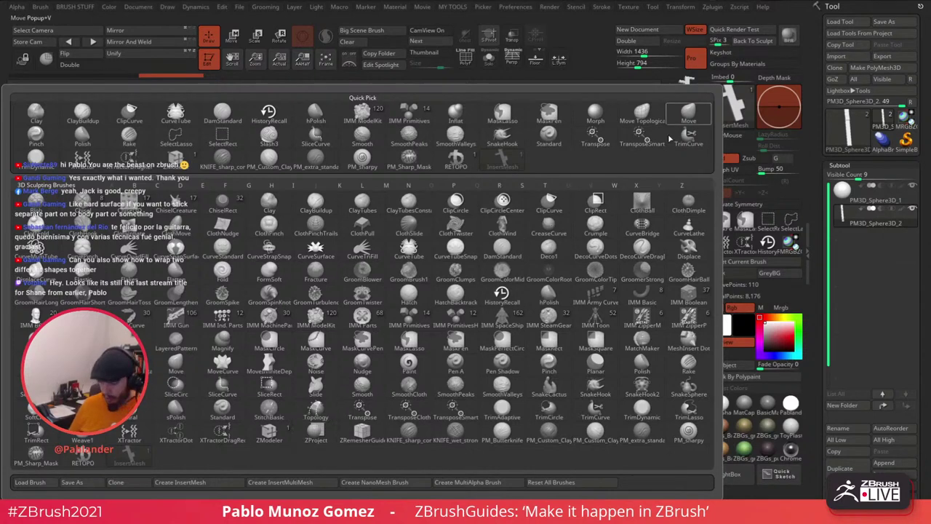
{"action": "key", "text": "Escape"}
{"action": "key", "text": "space"}
{"action": "left_click", "coordinate": [624, 267]}
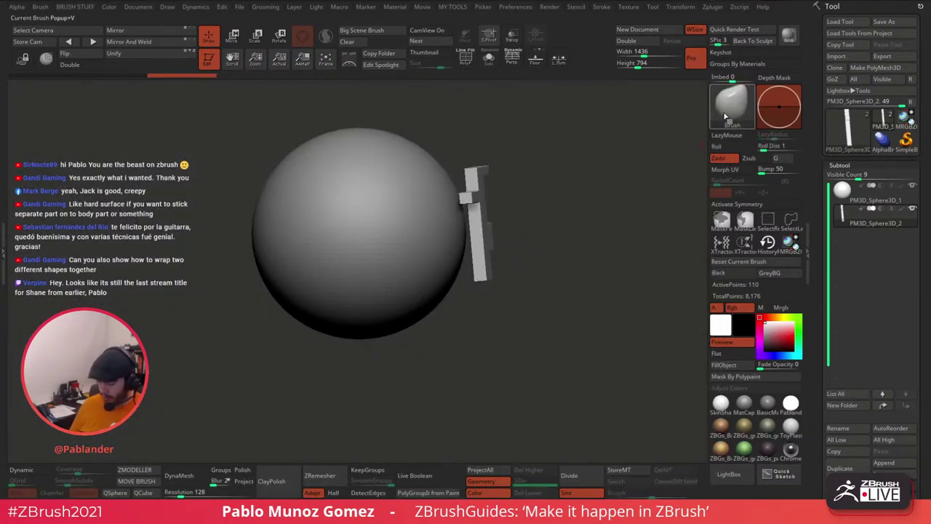
Step: Switch to the TransposeCloth brush, try pushing the part against the sphere with cloth simulation, and undo the deformation
{"action": "left_click", "coordinate": [725, 116]}
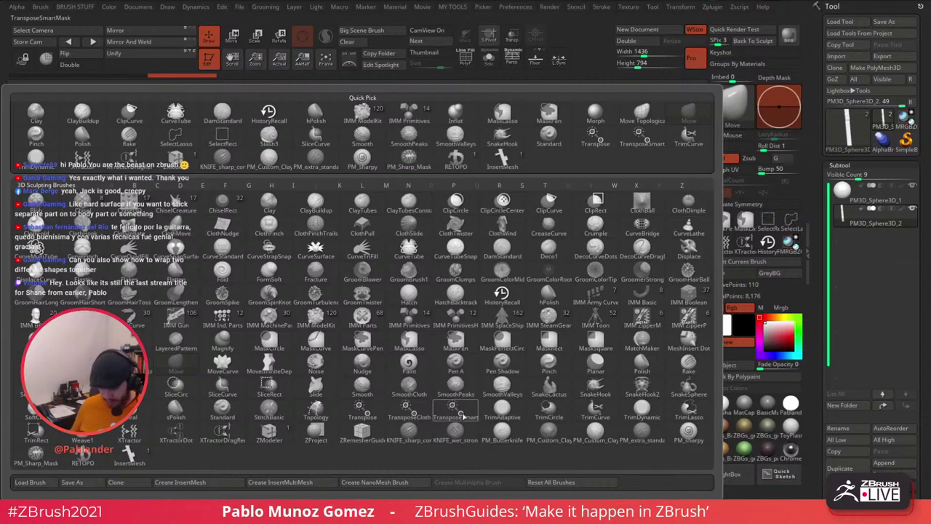
{"action": "mouse_move", "coordinate": [516, 410]}
{"action": "mouse_move", "coordinate": [418, 413]}
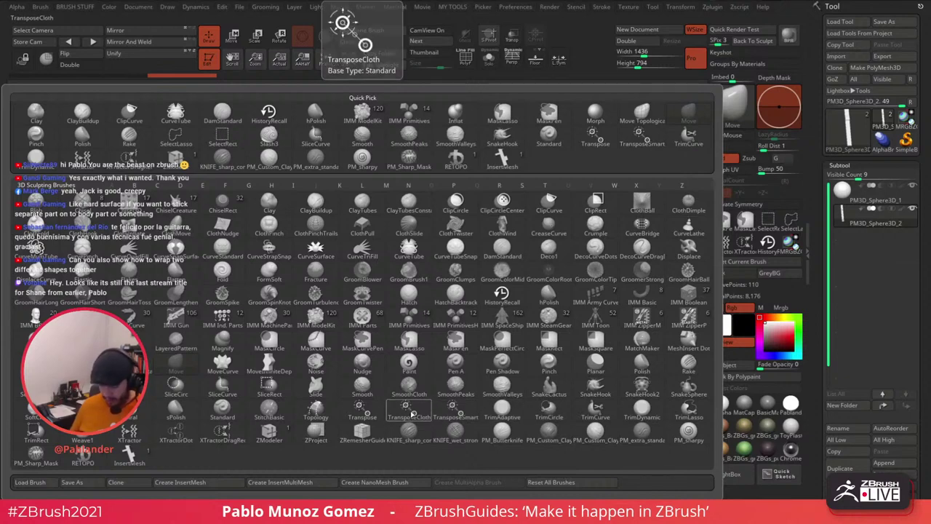
{"action": "left_click", "coordinate": [408, 410]}
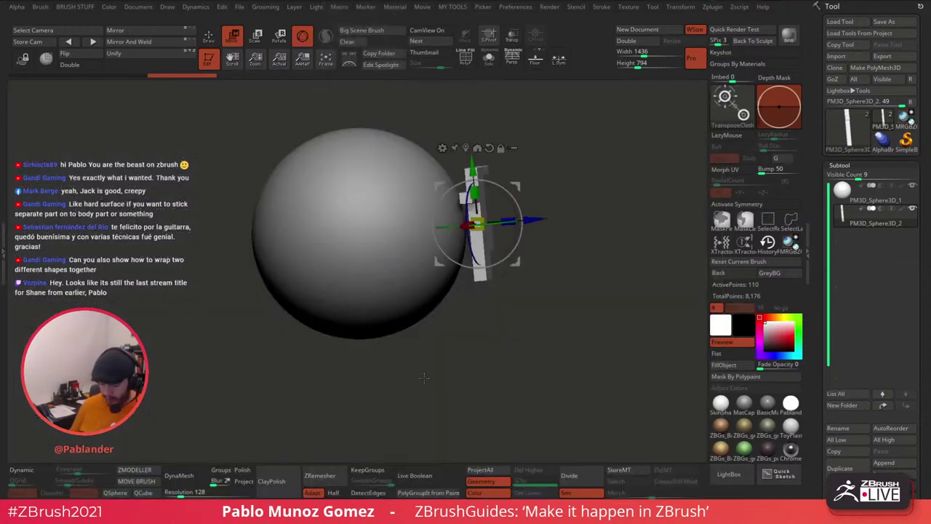
{"action": "left_click_drag", "start_coordinate": [533, 219], "coordinate": [492, 222]}
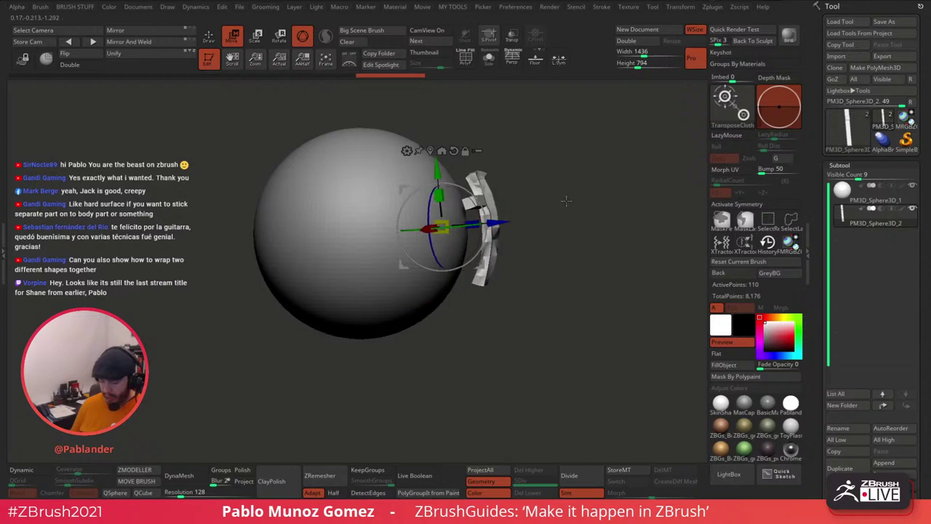
{"action": "left_click_drag", "start_coordinate": [565, 201], "coordinate": [492, 213]}
{"action": "left_click_drag", "start_coordinate": [551, 204], "coordinate": [588, 196]}
{"action": "key", "text": "ctrl+z"}
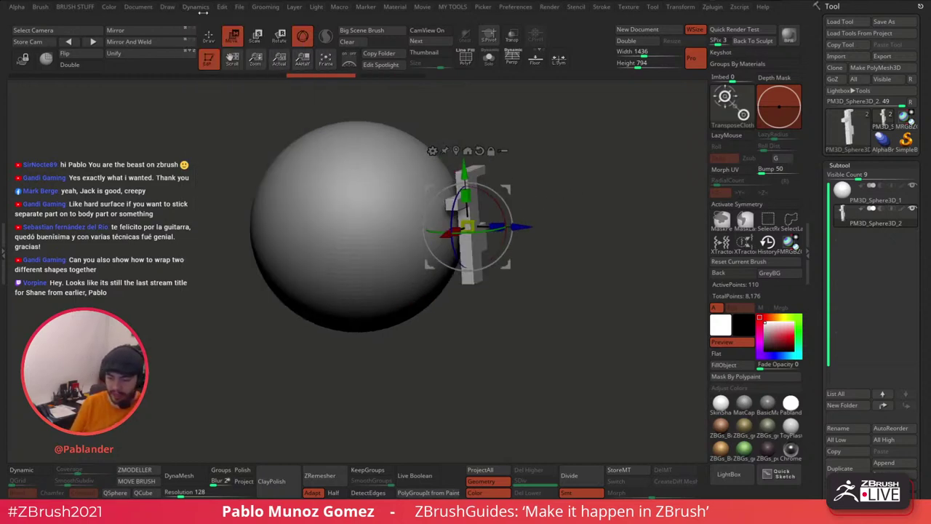
Step: Raise the dynamics Firmness setting and push the part toward the sphere again with TransposeCloth
{"action": "left_click", "coordinate": [201, 9]}
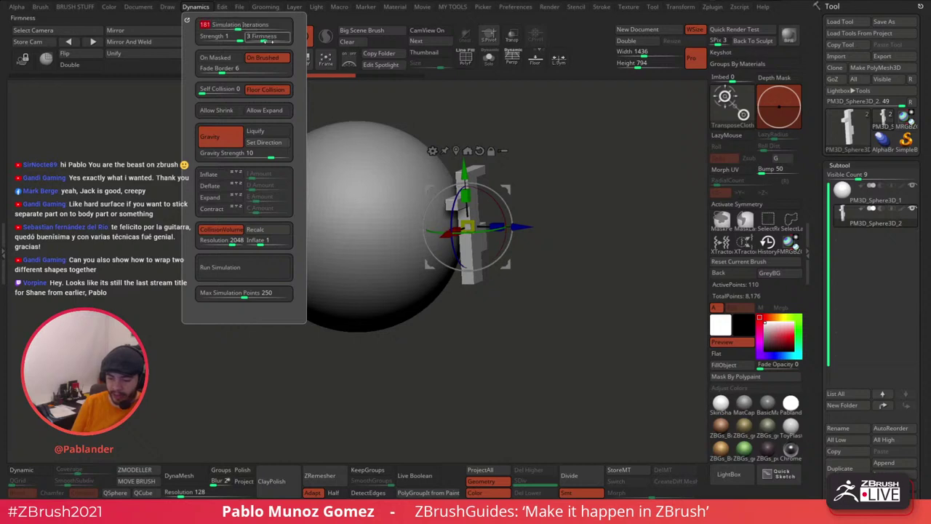
{"action": "left_click_drag", "start_coordinate": [263, 41], "coordinate": [287, 38]}
{"action": "left_click_drag", "start_coordinate": [525, 227], "coordinate": [494, 226]}
{"action": "left_click_drag", "start_coordinate": [611, 152], "coordinate": [566, 143]}
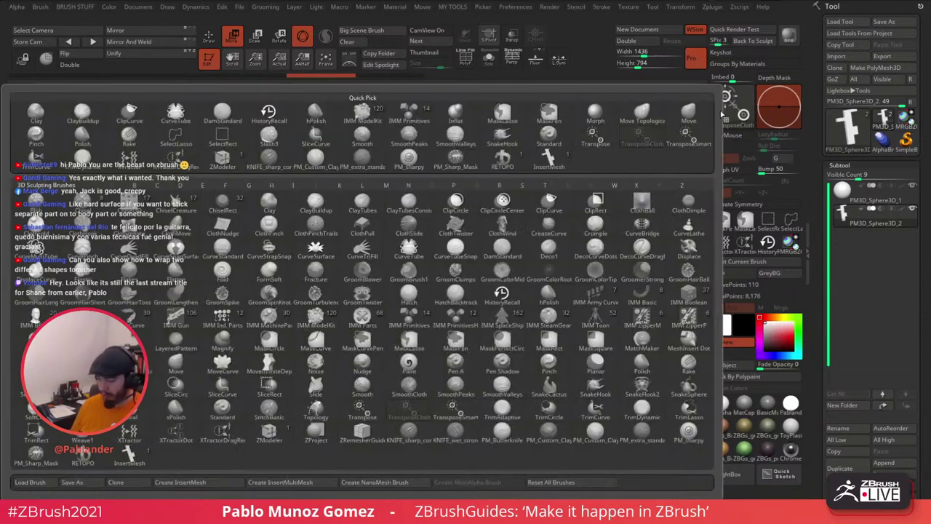
Step: Replace TransposeCloth with the regular Transpose brush and return to draw mode
{"action": "key", "text": "b"}
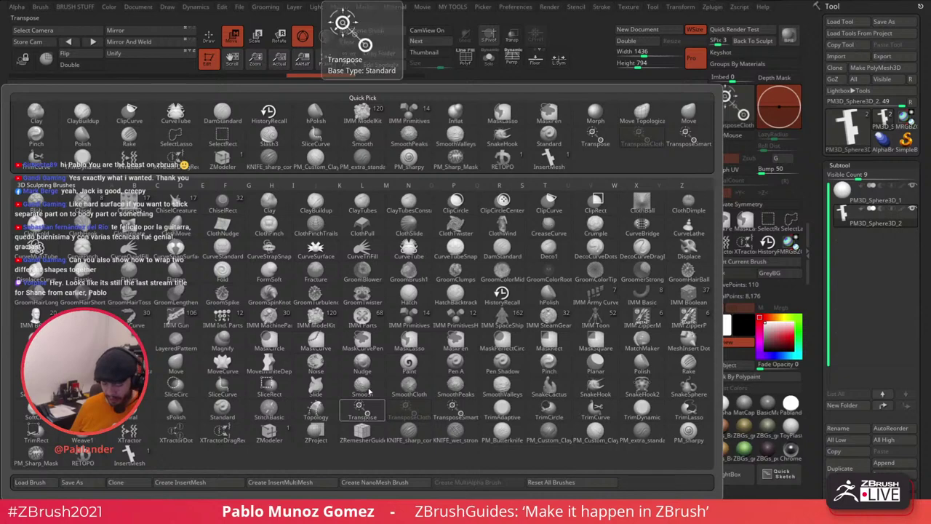
{"action": "left_click", "coordinate": [363, 412]}
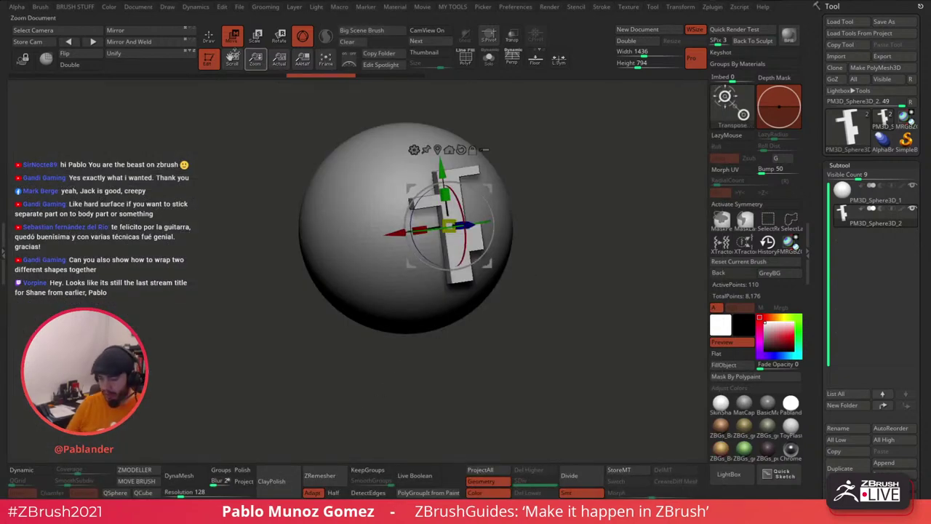
{"action": "left_click", "coordinate": [211, 37]}
{"action": "left_click_drag", "start_coordinate": [564, 197], "coordinate": [544, 203]}
Step: Select the ZProject brush and make the blocky part's subtool active, facing it head-on
{"action": "left_click", "coordinate": [733, 106]}
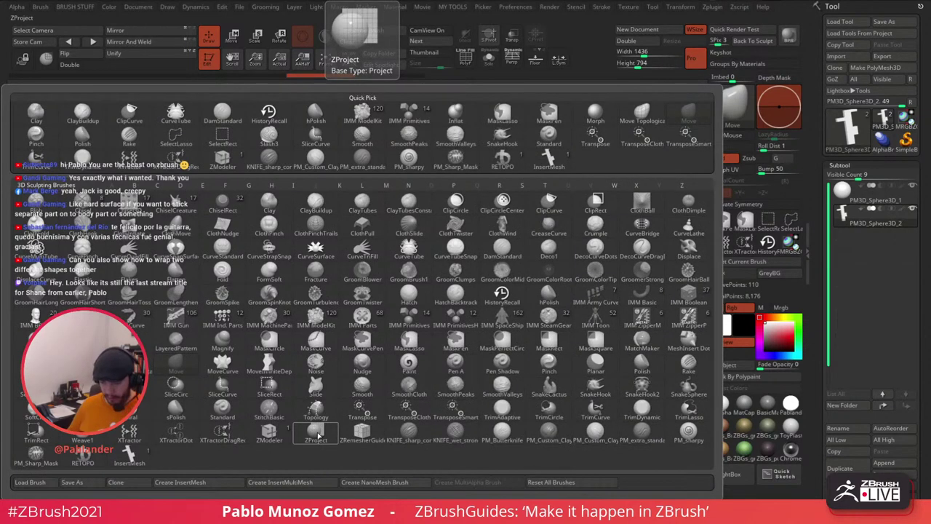
{"action": "left_click", "coordinate": [317, 435]}
{"action": "left_click_drag", "start_coordinate": [585, 211], "coordinate": [421, 252]}
{"action": "left_click", "coordinate": [874, 206]}
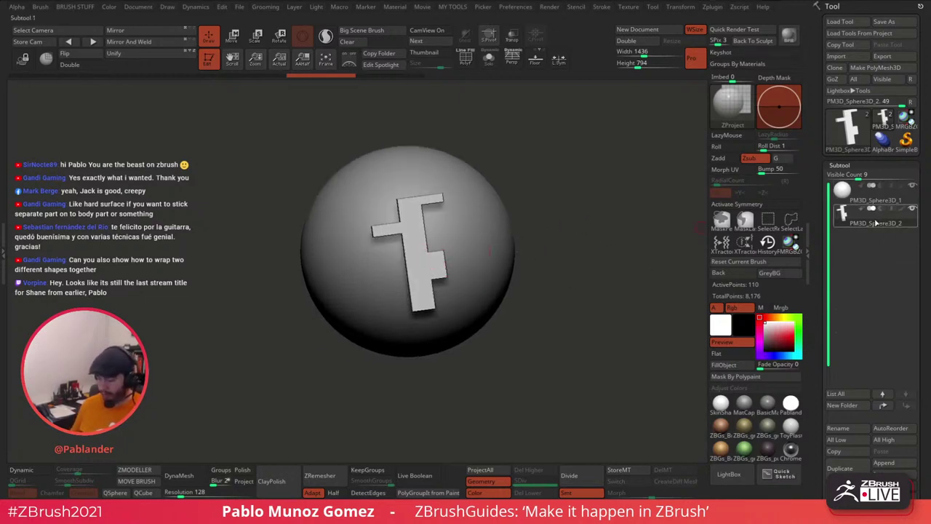
{"action": "mouse_move", "coordinate": [587, 154]}
{"action": "left_mouse_down"}
{"action": "mouse_move", "coordinate": [590, 200]}
{"action": "mouse_move", "coordinate": [634, 183]}
{"action": "mouse_move", "coordinate": [470, 231]}
{"action": "mouse_move", "coordinate": [483, 231]}
{"action": "mouse_move", "coordinate": [460, 211]}
{"action": "left_mouse_up"}
Step: Enlarge the brush and try projecting the part onto the sphere with ZProject strokes, undoing the unwanted ones
{"action": "key", "text": "space"}
{"action": "left_click", "coordinate": [425, 248]}
{"action": "key", "text": "ctrl+z"}
{"action": "mouse_move", "coordinate": [426, 248]}
{"action": "left_mouse_down"}
{"action": "mouse_move", "coordinate": [417, 246]}
{"action": "mouse_move", "coordinate": [428, 300]}
{"action": "mouse_move", "coordinate": [428, 256]}
{"action": "mouse_move", "coordinate": [459, 258]}
{"action": "mouse_move", "coordinate": [417, 213]}
{"action": "mouse_move", "coordinate": [430, 207]}
{"action": "mouse_move", "coordinate": [429, 300]}
{"action": "left_mouse_up"}
{"action": "key", "text": "ctrl+z"}
{"action": "key", "text": "space"}
{"action": "left_click_drag", "start_coordinate": [374, 230], "coordinate": [365, 243]}
Step: Isolate the part to examine its projected shape, and bring the sphere back into view
{"action": "left_click", "coordinate": [488, 58]}
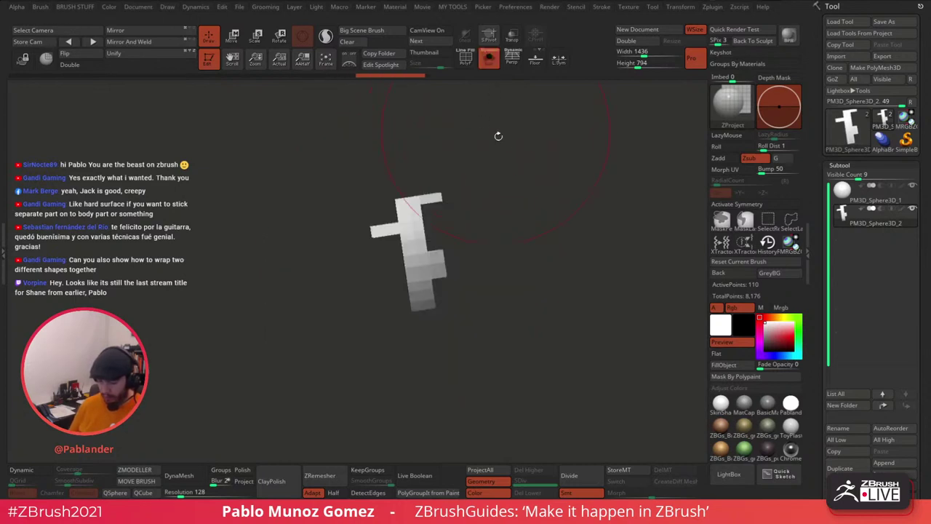
{"action": "mouse_move", "coordinate": [499, 136]}
{"action": "left_mouse_down"}
{"action": "mouse_move", "coordinate": [560, 166]}
{"action": "mouse_move", "coordinate": [534, 184]}
{"action": "left_mouse_up"}
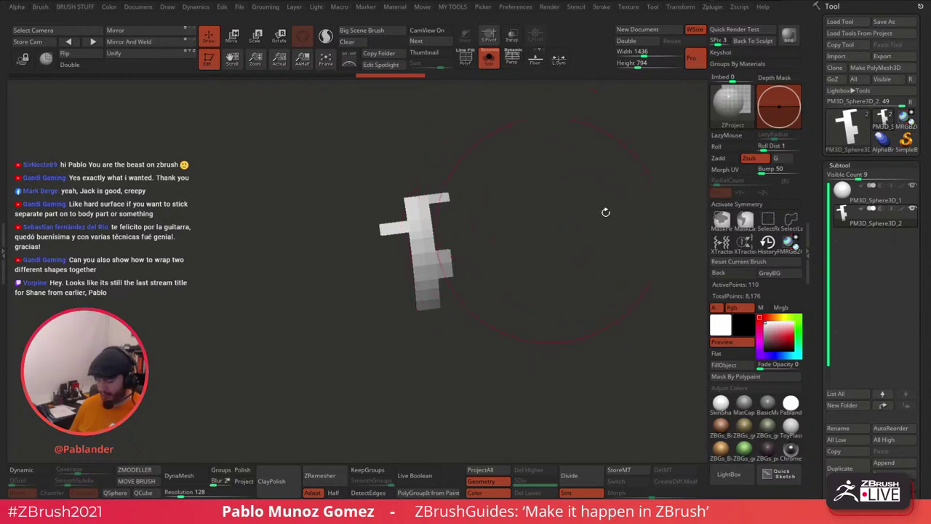
{"action": "mouse_move", "coordinate": [516, 257]}
{"action": "left_mouse_down"}
{"action": "mouse_move", "coordinate": [508, 262]}
{"action": "mouse_move", "coordinate": [518, 246]}
{"action": "left_mouse_up"}
{"action": "left_click", "coordinate": [490, 59]}
{"action": "left_click_drag", "start_coordinate": [523, 200], "coordinate": [572, 204]}
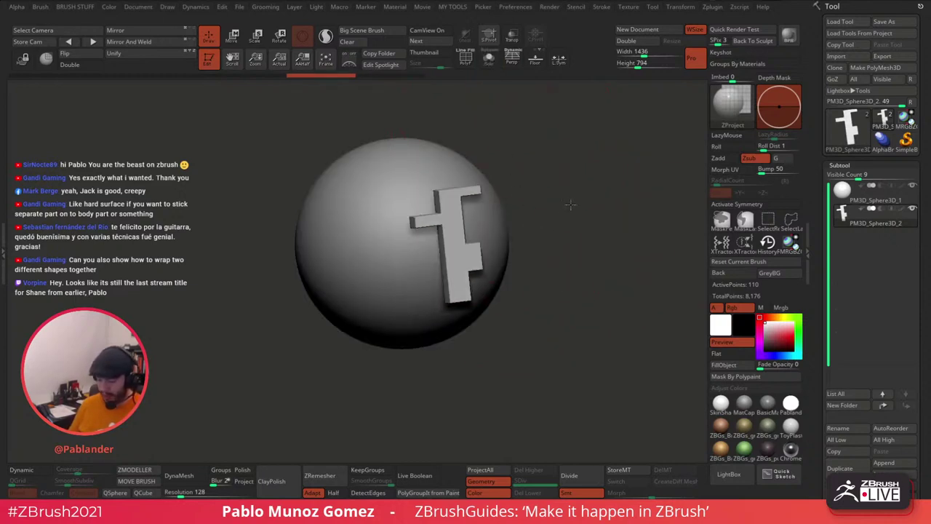
Step: Select the MatchMaker brush and stroke over the front of the part to wrap it around the sphere's curvature
{"action": "left_click", "coordinate": [720, 115]}
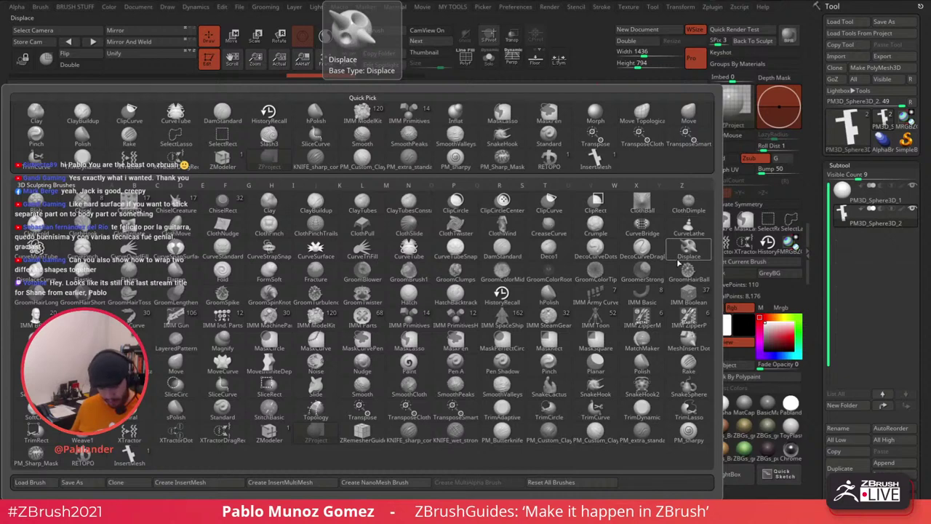
{"action": "left_click", "coordinate": [388, 186]}
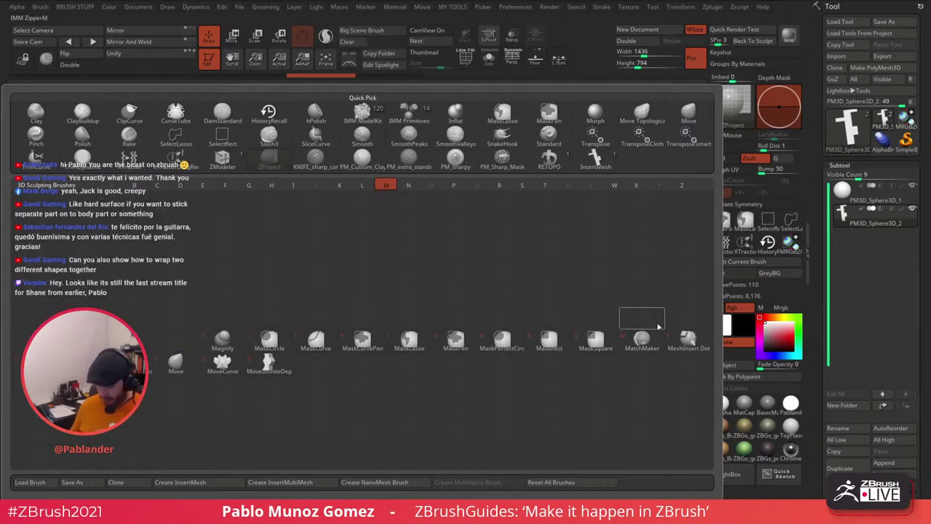
{"action": "left_click", "coordinate": [644, 342]}
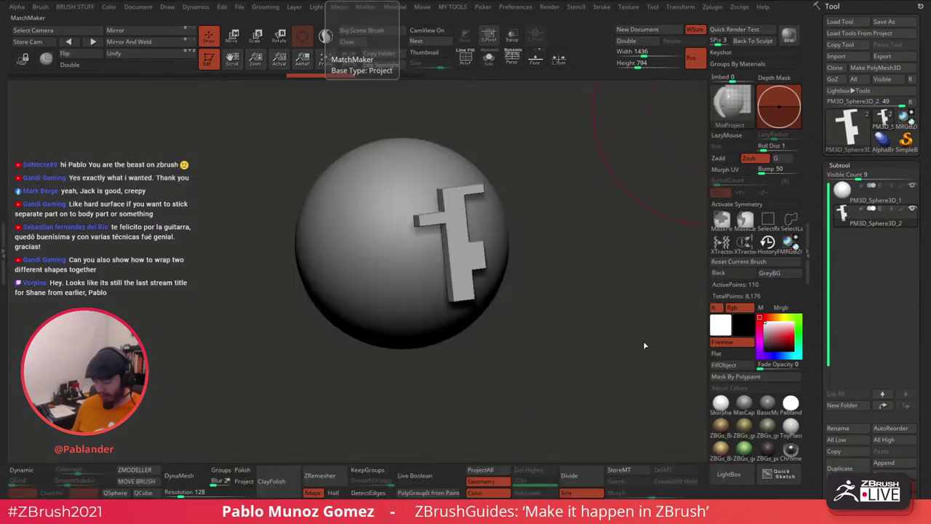
{"action": "mouse_move", "coordinate": [558, 258]}
{"action": "left_mouse_down"}
{"action": "mouse_move", "coordinate": [566, 266]}
{"action": "mouse_move", "coordinate": [549, 269]}
{"action": "left_mouse_up"}
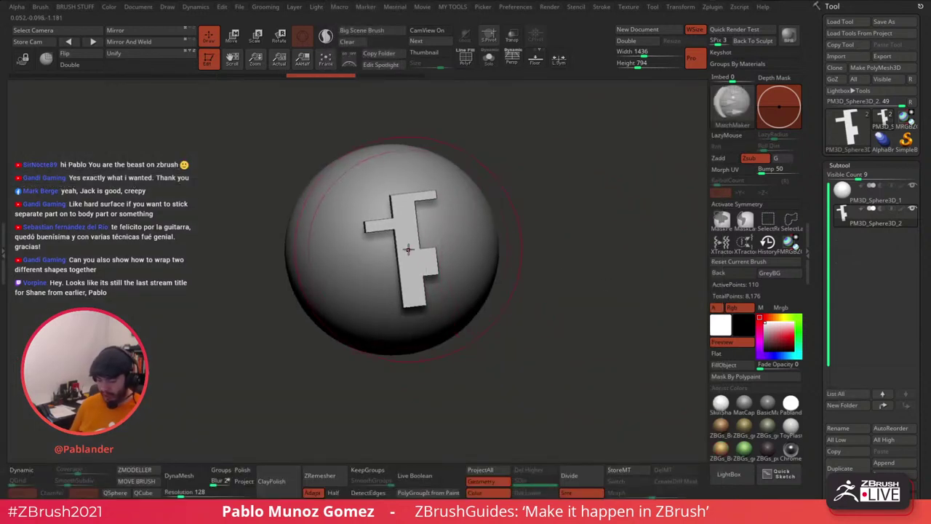
{"action": "mouse_move", "coordinate": [532, 181]}
{"action": "left_mouse_down"}
{"action": "mouse_move", "coordinate": [551, 168]}
{"action": "mouse_move", "coordinate": [559, 179]}
{"action": "mouse_move", "coordinate": [551, 200]}
{"action": "mouse_move", "coordinate": [529, 204]}
{"action": "left_mouse_up"}
{"action": "mouse_move", "coordinate": [406, 224]}
{"action": "left_mouse_down"}
{"action": "mouse_move", "coordinate": [593, 226]}
{"action": "mouse_move", "coordinate": [502, 226]}
{"action": "mouse_move", "coordinate": [409, 241]}
{"action": "mouse_move", "coordinate": [567, 193]}
{"action": "mouse_move", "coordinate": [492, 229]}
{"action": "left_mouse_up"}
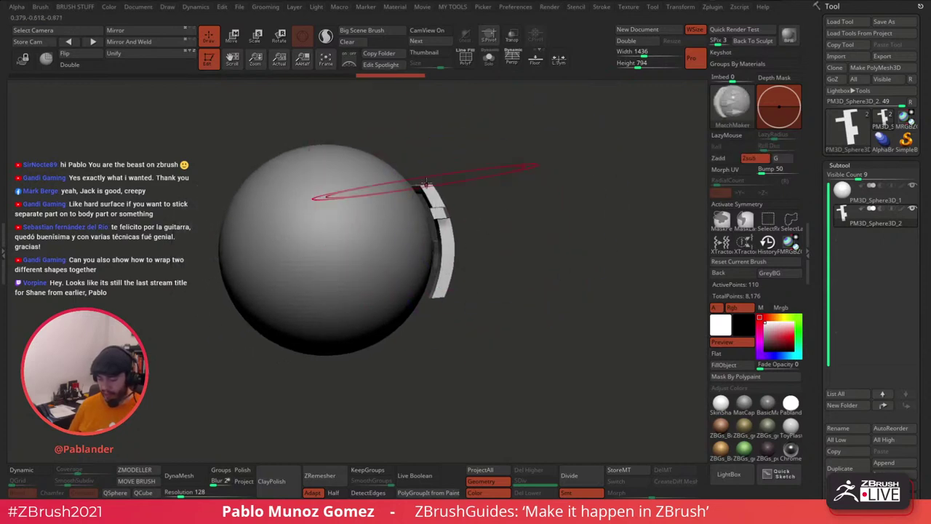
Step: Reposition the wrapped part along its Z axis with the move gizmo, and return to draw mode
{"action": "key", "text": "w"}
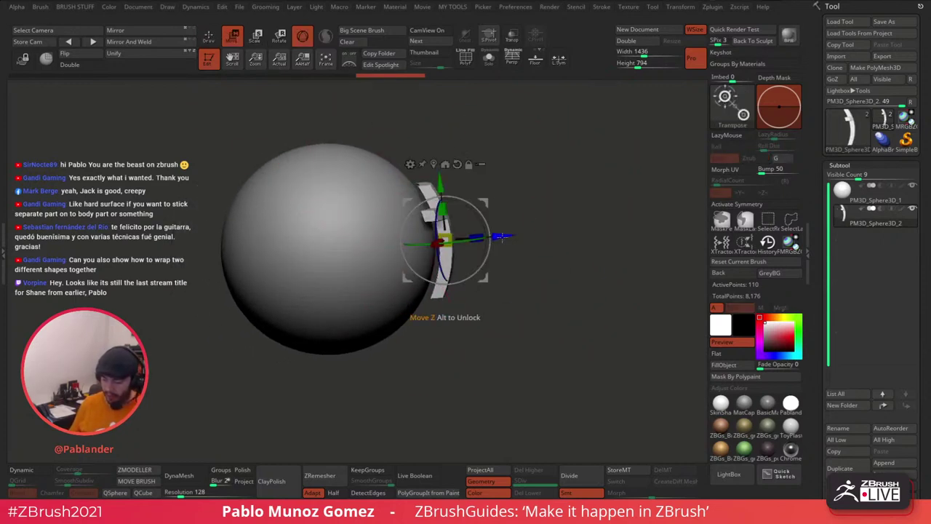
{"action": "mouse_move", "coordinate": [501, 236]}
{"action": "left_mouse_down"}
{"action": "mouse_move", "coordinate": [490, 231]}
{"action": "mouse_move", "coordinate": [492, 209]}
{"action": "mouse_move", "coordinate": [565, 209]}
{"action": "mouse_move", "coordinate": [532, 213]}
{"action": "left_mouse_up"}
{"action": "left_click", "coordinate": [209, 36]}
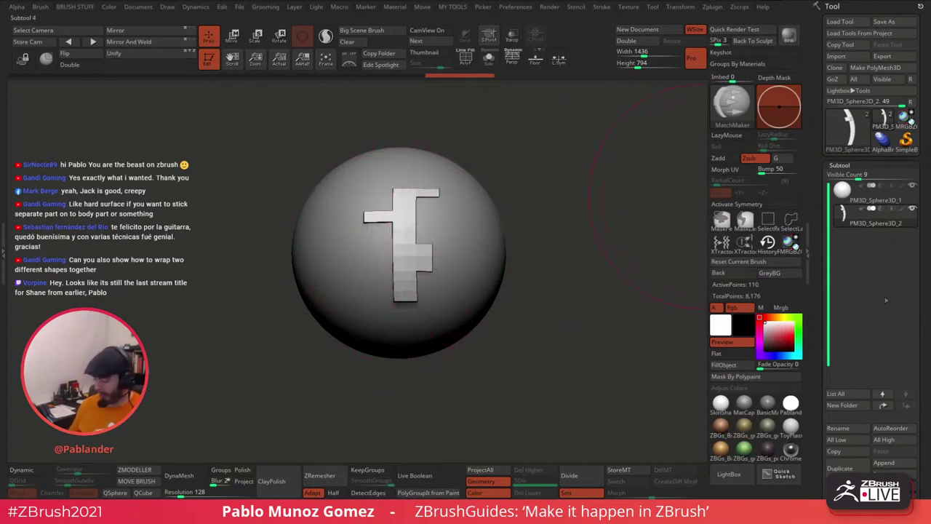
Step: Delete the wrapped part's subtool, keeping only the sphere
{"action": "left_click", "coordinate": [843, 480]}
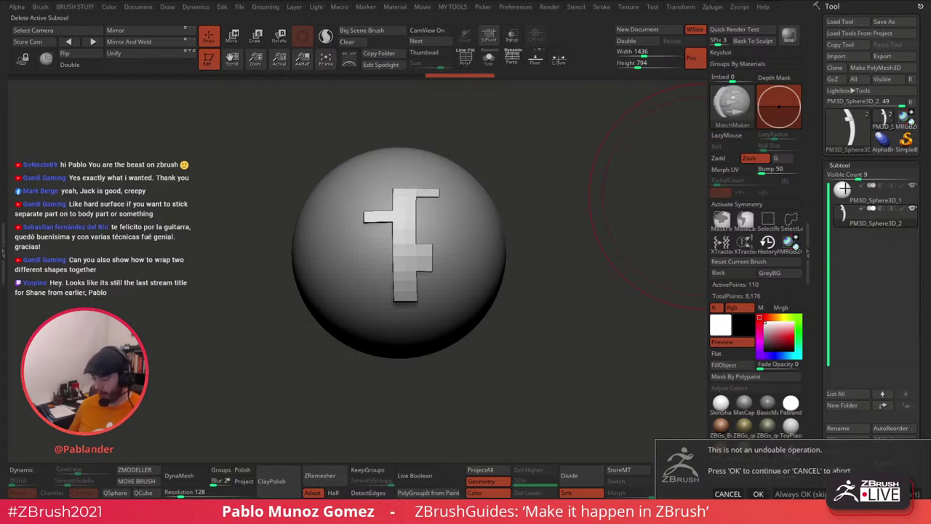
{"action": "left_click", "coordinate": [757, 493]}
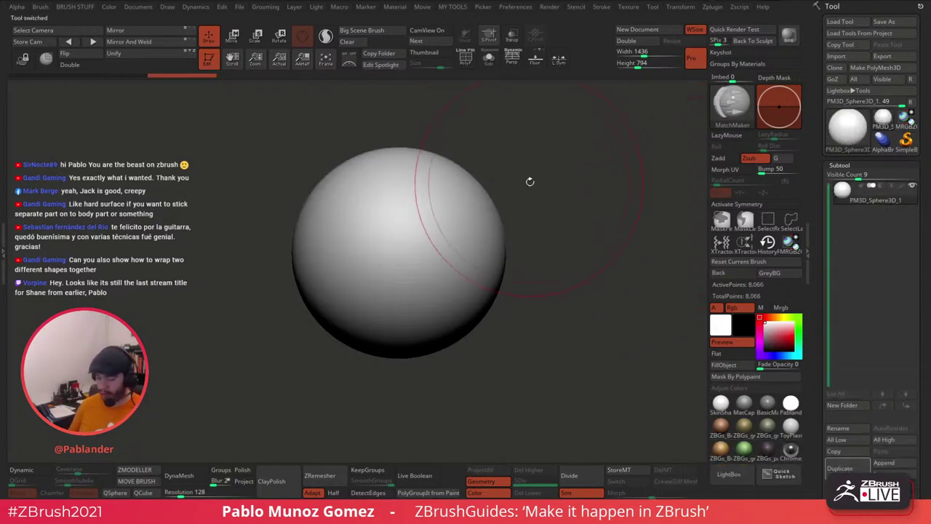
Step: Switch to the Move brush at a smaller size and paint an S-shaped mask on the front of the sphere
{"action": "key", "text": "space"}
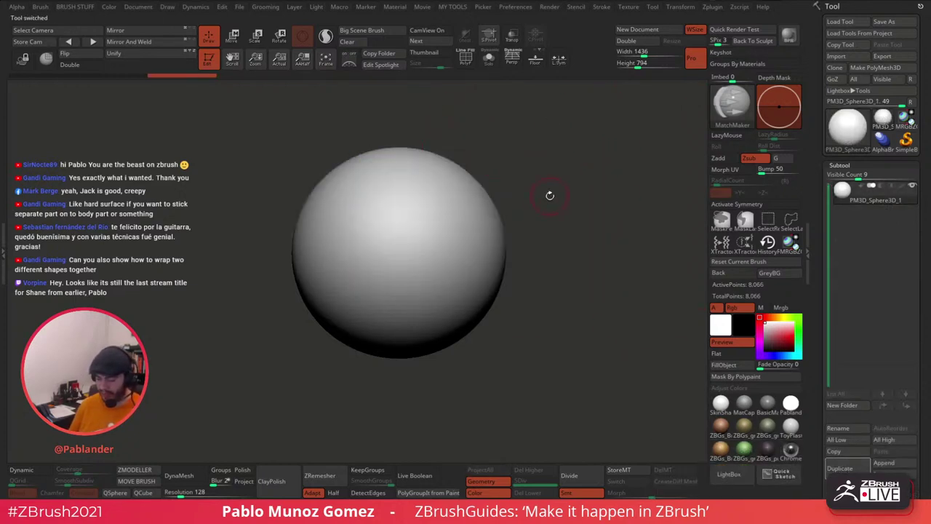
{"action": "key", "text": "b"}
{"action": "left_click", "coordinate": [590, 197]}
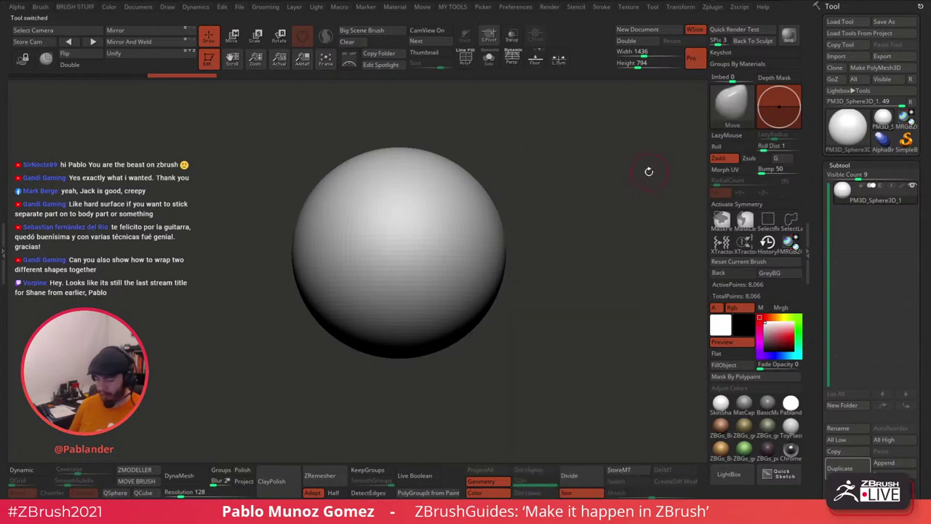
{"action": "mouse_move", "coordinate": [442, 182]}
{"action": "left_mouse_down", "text": "ctrl"}
{"action": "mouse_move", "coordinate": [422, 268]}
{"action": "mouse_move", "coordinate": [396, 285]}
{"action": "mouse_move", "coordinate": [390, 210]}
{"action": "mouse_move", "coordinate": [409, 272]}
{"action": "mouse_move", "coordinate": [384, 284]}
{"action": "left_mouse_up", "text": "ctrl"}
{"action": "mouse_move", "coordinate": [423, 188]}
{"action": "left_mouse_down", "text": "ctrl"}
{"action": "mouse_move", "coordinate": [404, 198]}
{"action": "mouse_move", "coordinate": [412, 180]}
{"action": "left_mouse_up", "text": "ctrl"}
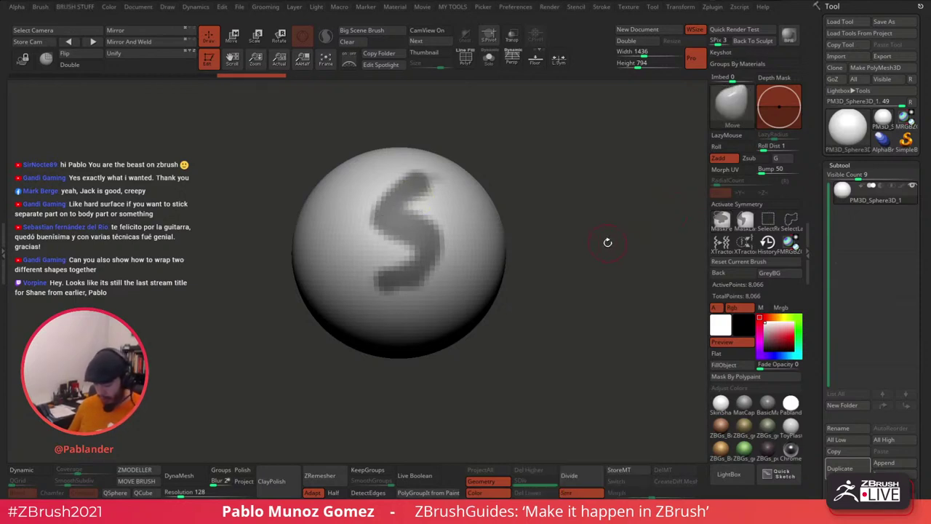
{"action": "left_click_drag", "start_coordinate": [571, 297], "coordinate": [604, 267]}
{"action": "key", "text": "space"}
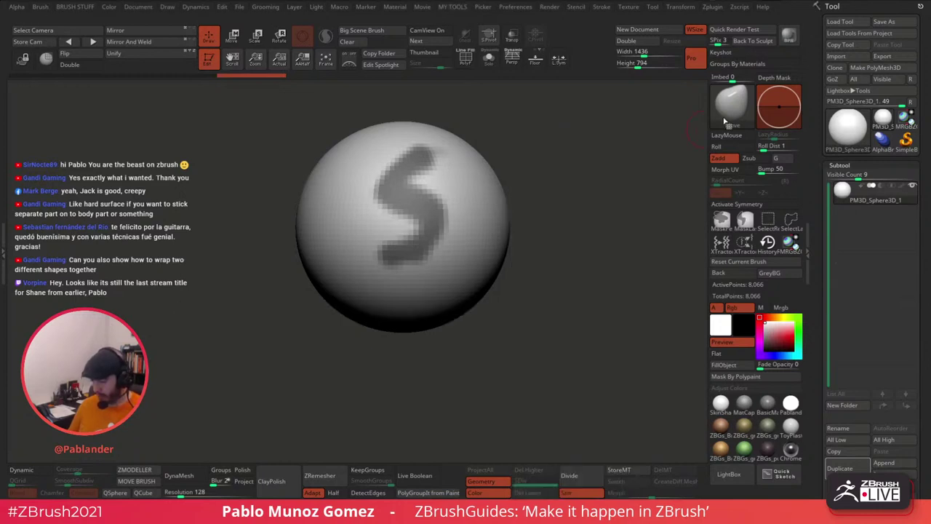
Step: Extract the S-shaped masked area as a new subtool and accept the extraction
{"action": "left_click_drag", "start_coordinate": [821, 331], "coordinate": [820, 95]}
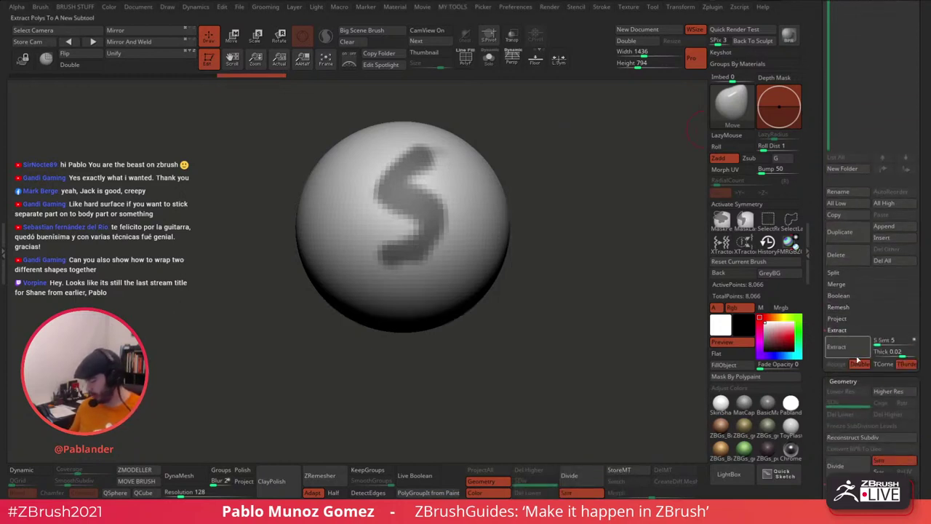
{"action": "left_click", "coordinate": [836, 364]}
{"action": "left_click", "coordinate": [859, 352]}
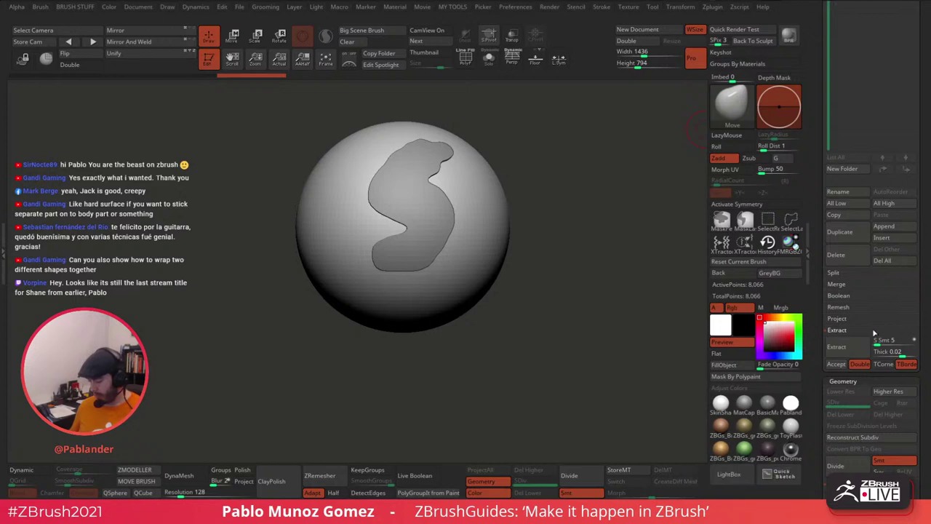
{"action": "left_click", "coordinate": [837, 364]}
{"action": "left_click_drag", "start_coordinate": [816, 112], "coordinate": [811, 340]}
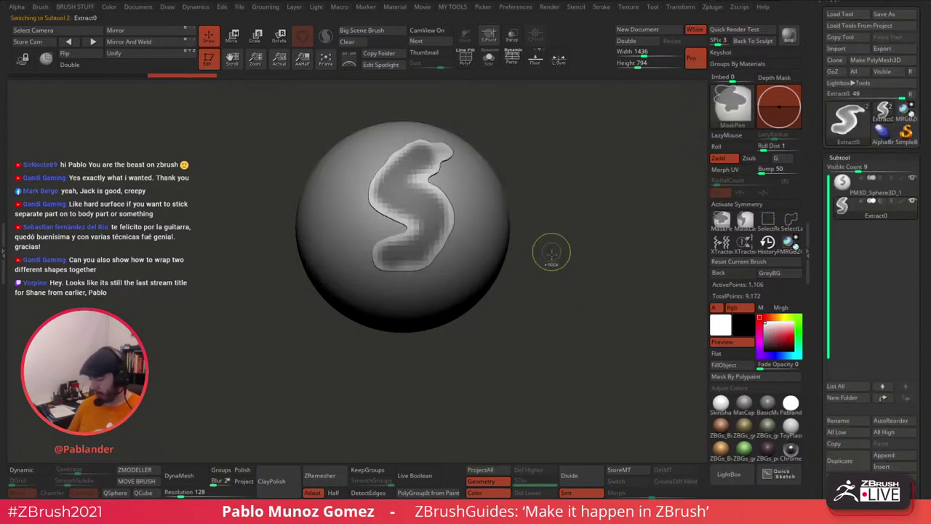
Step: Clear the masks from both the extracted piece and the sphere
{"action": "left_click_drag", "start_coordinate": [551, 252], "coordinate": [572, 265], "text": "ctrl"}
{"action": "left_click", "coordinate": [858, 191]}
{"action": "left_click_drag", "start_coordinate": [588, 346], "coordinate": [607, 357], "text": "ctrl"}
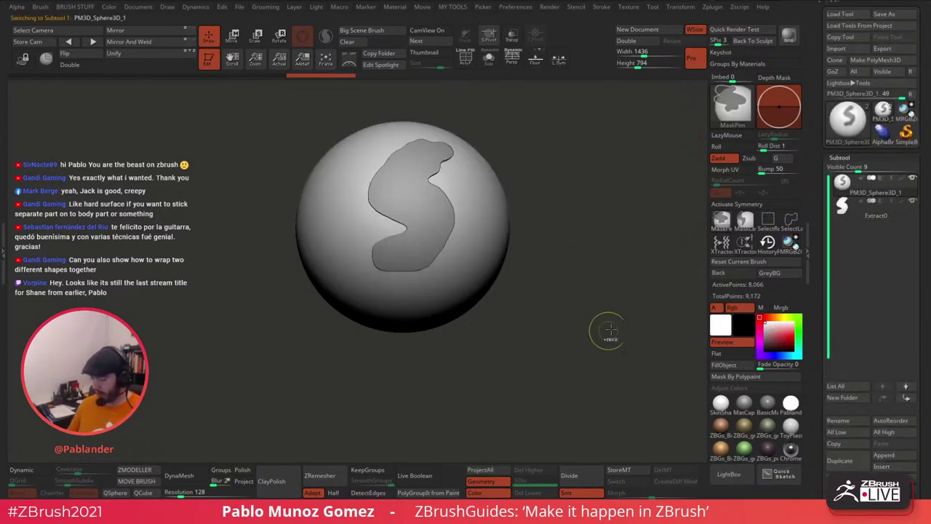
Step: Select the extracted piece, show its polyframe, and remesh it with ZRemesher using the Half option
{"action": "left_click", "coordinate": [864, 211]}
{"action": "left_click_drag", "start_coordinate": [535, 267], "coordinate": [588, 267]}
{"action": "left_click", "coordinate": [463, 62]}
{"action": "left_click_drag", "start_coordinate": [502, 123], "coordinate": [523, 179]}
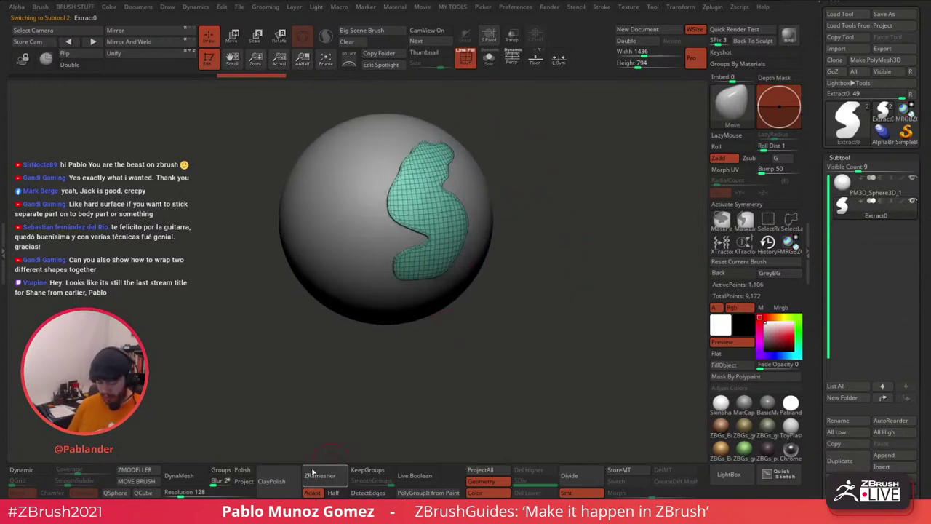
{"action": "left_click", "coordinate": [335, 493]}
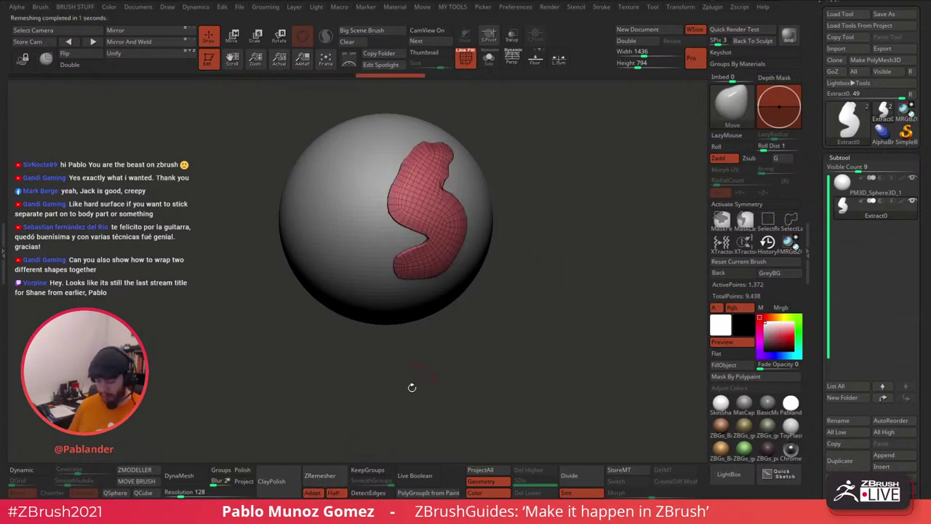
{"action": "left_click", "coordinate": [327, 477]}
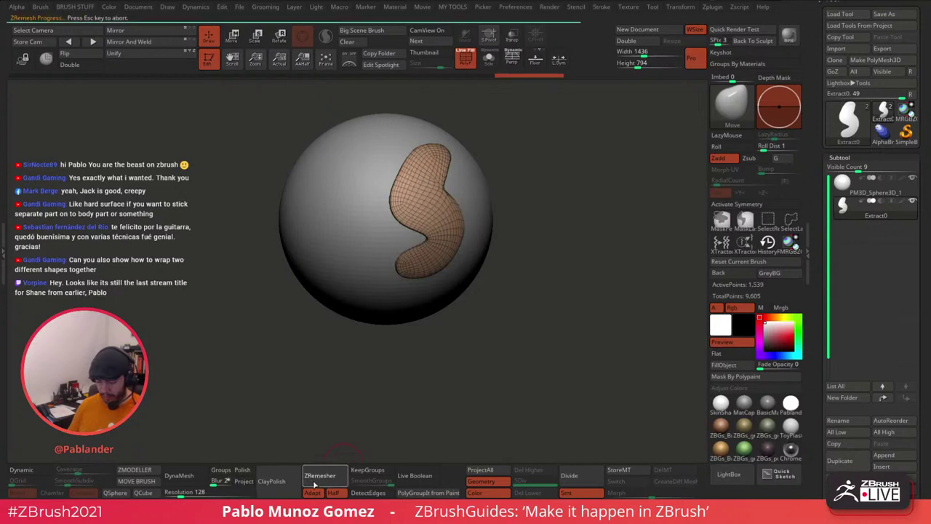
Step: Inflate the remeshed S-shaped piece
{"action": "key", "text": "2"}
{"action": "left_click_drag", "start_coordinate": [554, 318], "coordinate": [580, 319]}
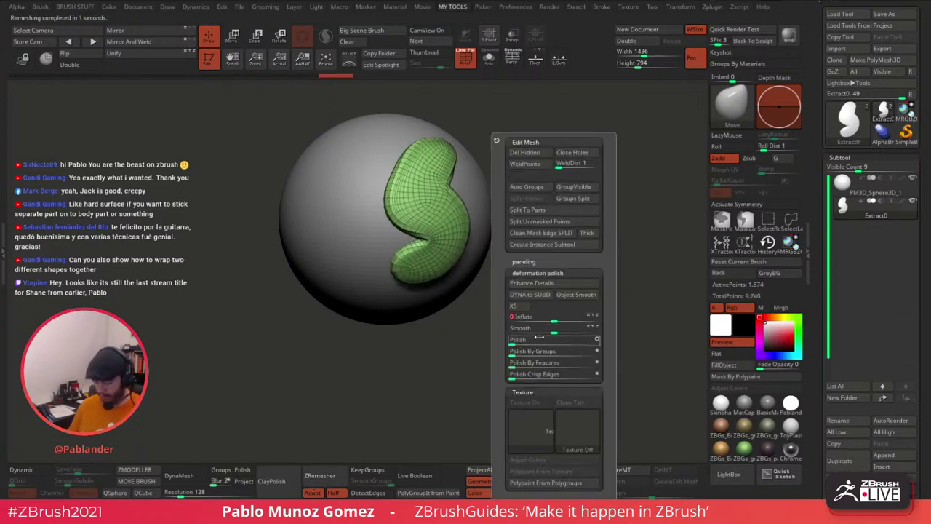
Step: Remesh the inflated S-shaped piece once more with ZRemesher using the Half option
{"action": "left_click", "coordinate": [319, 477]}
{"action": "mouse_move", "coordinate": [525, 224]}
{"action": "left_mouse_down"}
{"action": "mouse_move", "coordinate": [545, 194]}
{"action": "mouse_move", "coordinate": [541, 218]}
{"action": "left_mouse_up"}
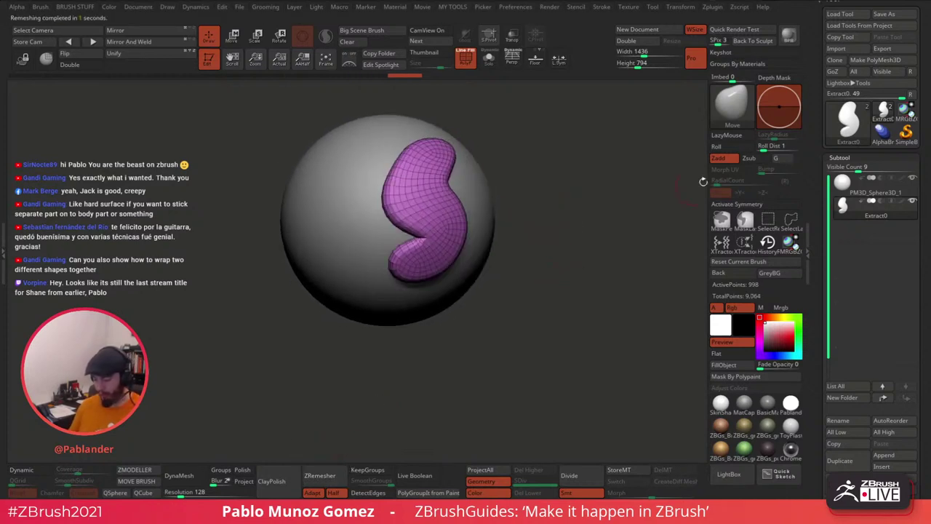
Step: Delete the S-shaped extracted subtool and turn off the polyframe display on the sphere
{"action": "left_click", "coordinate": [846, 481]}
{"action": "left_click", "coordinate": [757, 493]}
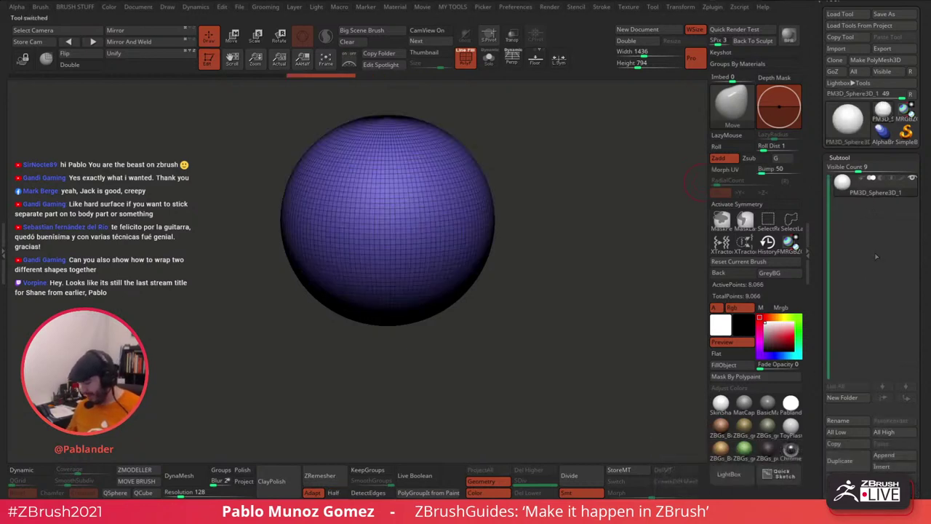
{"action": "left_click", "coordinate": [466, 58]}
Step: Activate radial symmetry on the sphere around the Y axis only, with a RadialCount of 16
{"action": "left_click_drag", "start_coordinate": [561, 211], "coordinate": [549, 258], "text": "alt"}
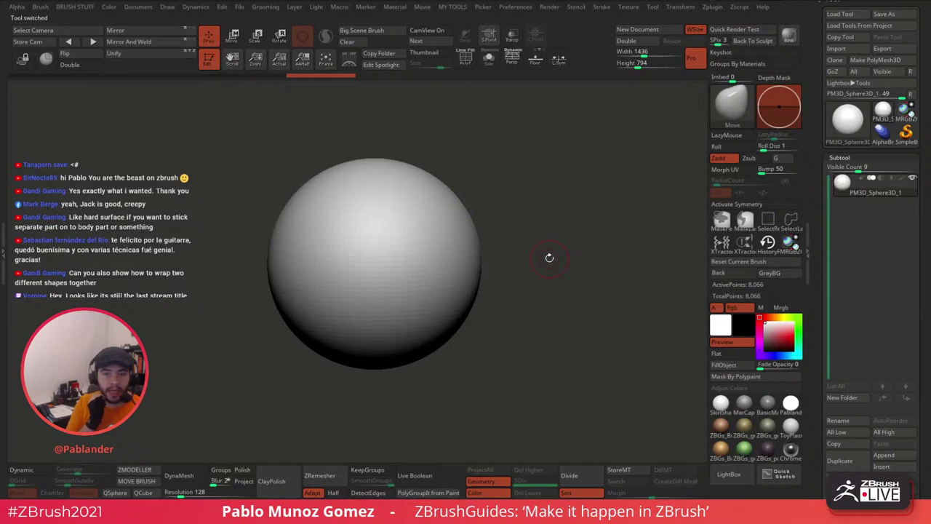
{"action": "left_click_drag", "start_coordinate": [577, 302], "coordinate": [576, 310]}
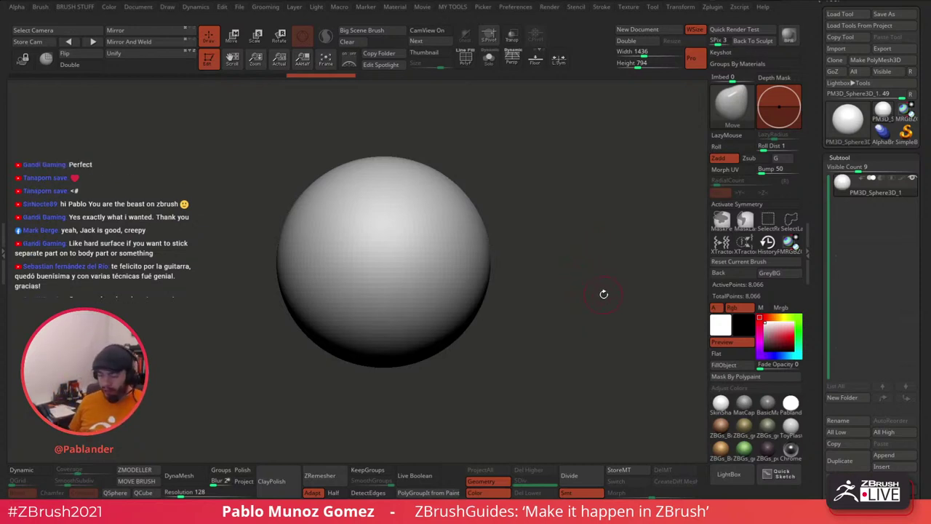
{"action": "mouse_move", "coordinate": [590, 309]}
{"action": "left_mouse_down", "text": "alt"}
{"action": "mouse_move", "coordinate": [617, 298]}
{"action": "mouse_move", "coordinate": [603, 313]}
{"action": "left_mouse_up", "text": "alt"}
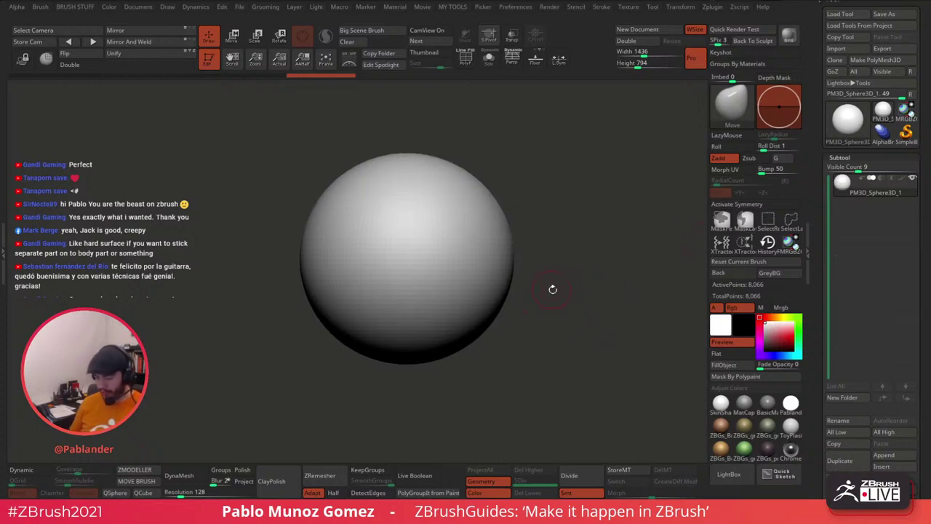
{"action": "left_click_drag", "start_coordinate": [553, 290], "coordinate": [547, 281], "text": "alt"}
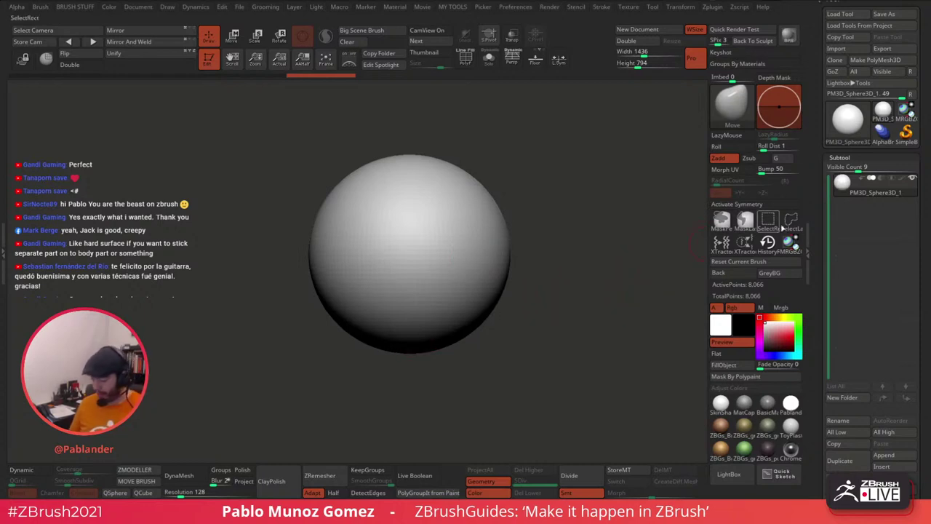
{"action": "key", "text": "x"}
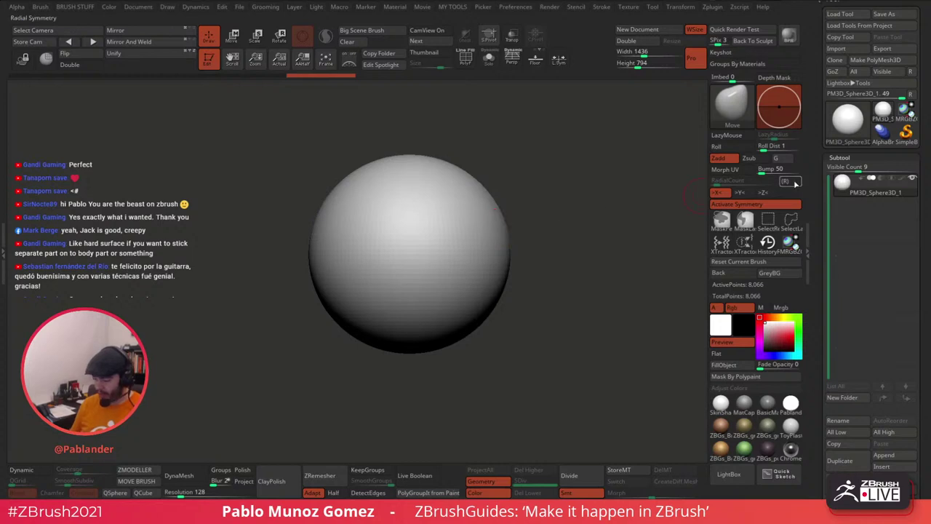
{"action": "left_click", "coordinate": [793, 183]}
{"action": "left_click", "coordinate": [743, 194]}
{"action": "left_click", "coordinate": [721, 195]}
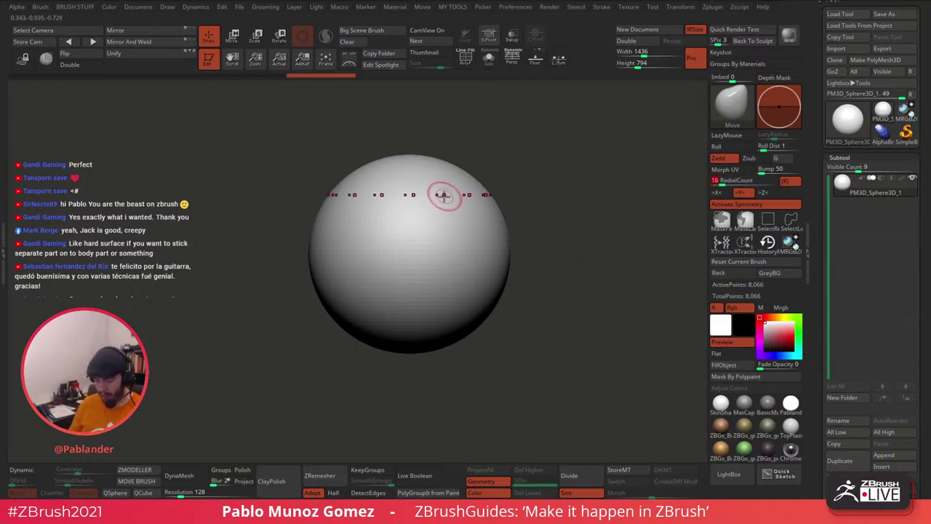
Step: Choose the Clay brush, adjust its draw size and turn off LazyMouse for sculpting the sphere
{"action": "key", "text": "b"}
{"action": "left_click", "coordinate": [509, 293]}
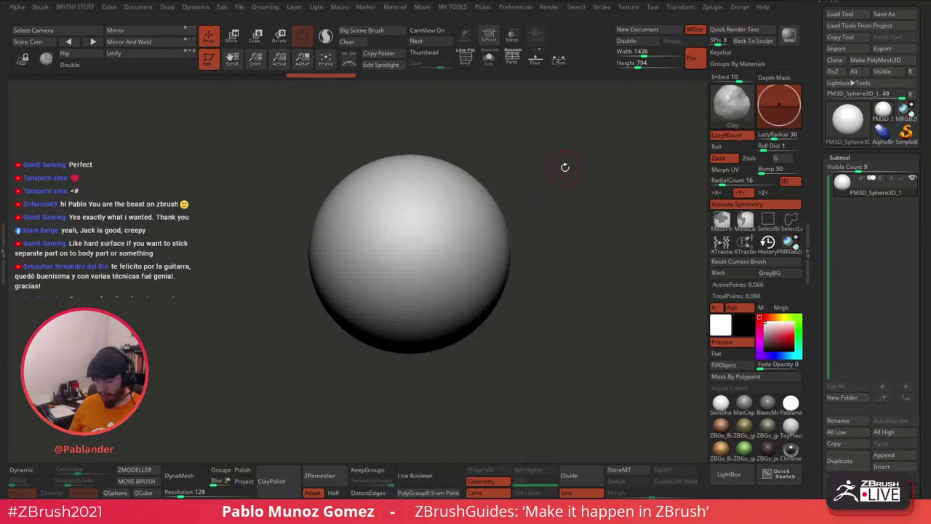
{"action": "key", "text": "space"}
{"action": "left_click_drag", "start_coordinate": [564, 170], "coordinate": [573, 170]}
{"action": "left_click_drag", "start_coordinate": [430, 183], "coordinate": [436, 299]}
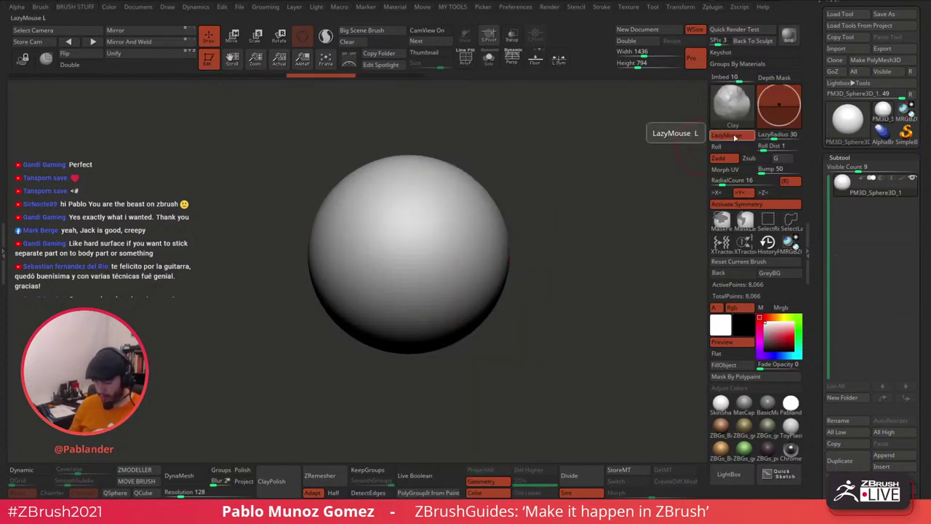
{"action": "left_click_drag", "start_coordinate": [521, 272], "coordinate": [522, 285], "text": "alt"}
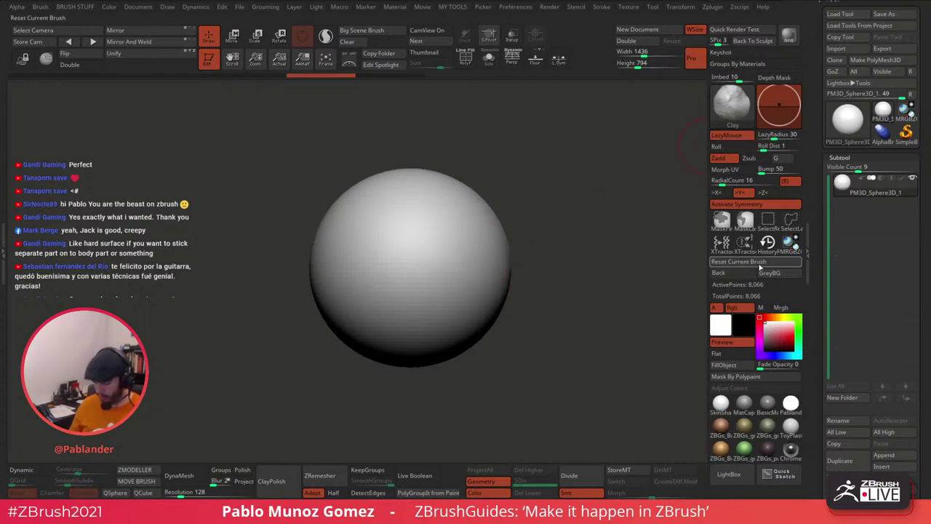
{"action": "left_click", "coordinate": [761, 266]}
Step: Try a vertical Clay stroke with radial symmetry on the low-resolution sphere and undo it
{"action": "mouse_move", "coordinate": [435, 207]}
{"action": "left_mouse_down"}
{"action": "mouse_move", "coordinate": [443, 320]}
{"action": "mouse_move", "coordinate": [450, 221]}
{"action": "mouse_move", "coordinate": [454, 325]}
{"action": "left_mouse_up"}
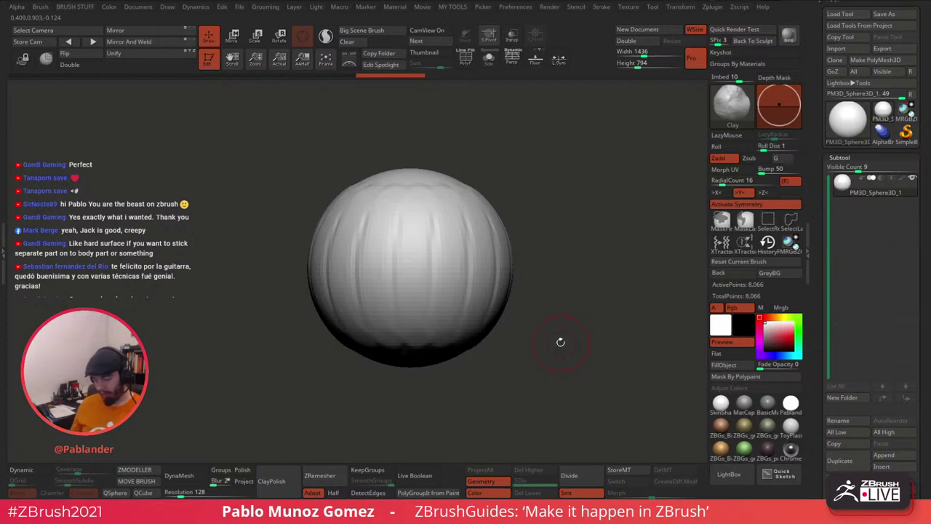
{"action": "key", "text": "ctrl+z"}
{"action": "key", "text": "ctrl+z"}
{"action": "key", "text": "ctrl+z"}
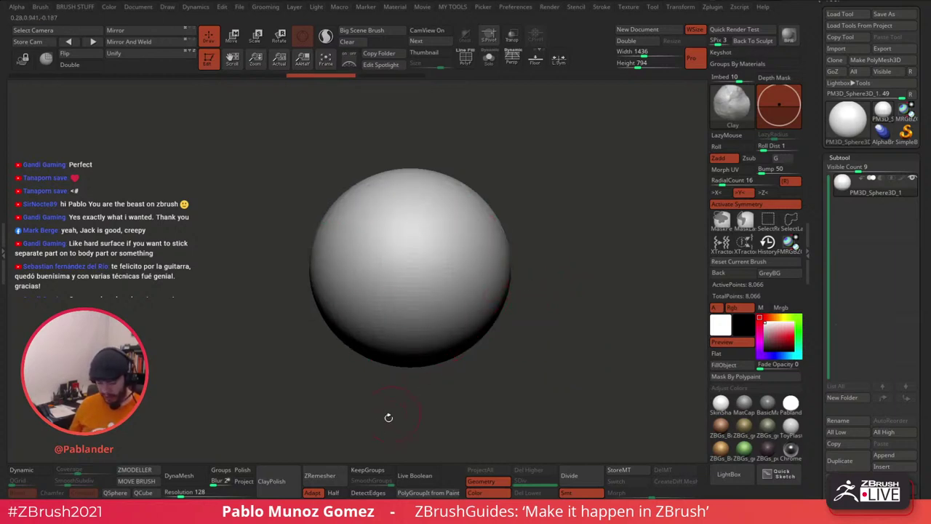
Step: Convert the sphere to a DynaMesh at resolution 128
{"action": "left_click", "coordinate": [192, 477]}
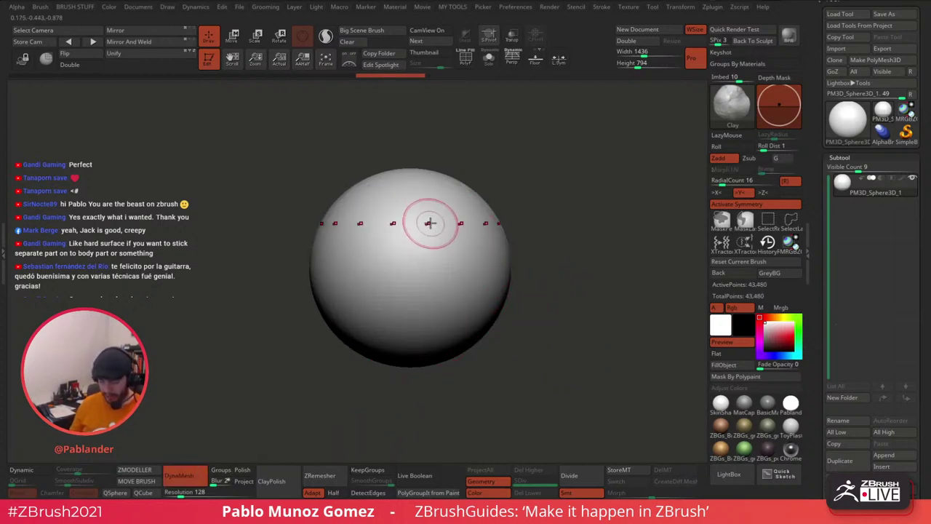
Step: Test vertical Clay strokes on the DynaMesh sphere and undo them
{"action": "left_click_drag", "start_coordinate": [429, 219], "coordinate": [424, 322]}
{"action": "key", "text": "ctrl+z"}
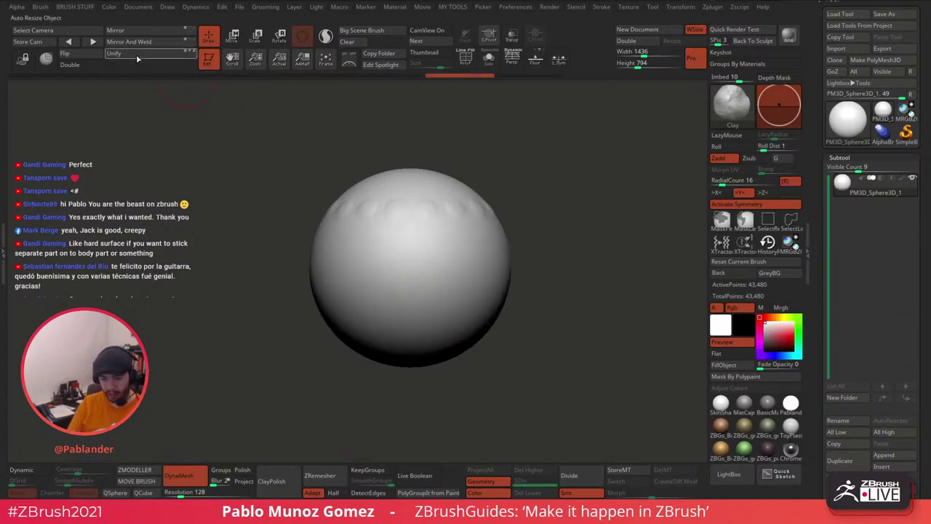
{"action": "key", "text": "ctrl+z"}
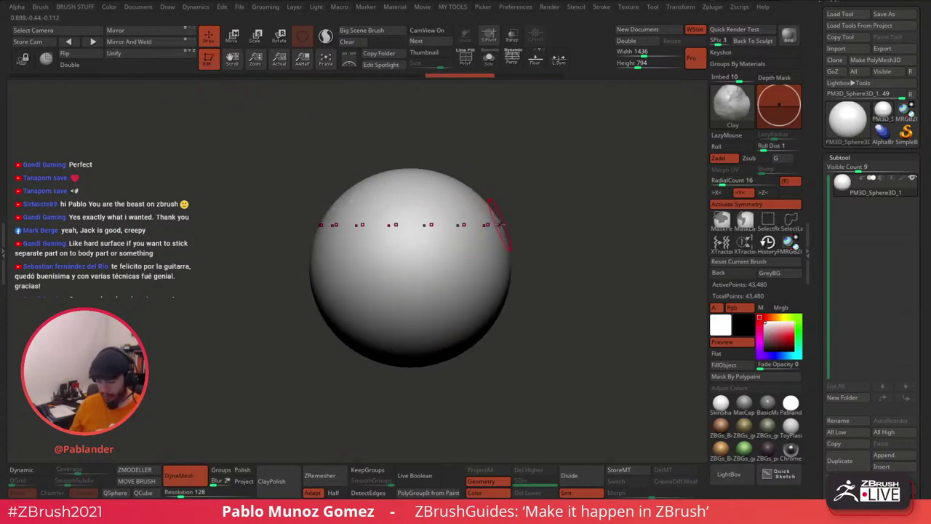
{"action": "key", "text": "ctrl+z"}
{"action": "left_click_drag", "start_coordinate": [408, 182], "coordinate": [423, 298]}
{"action": "key", "text": "ctrl+z"}
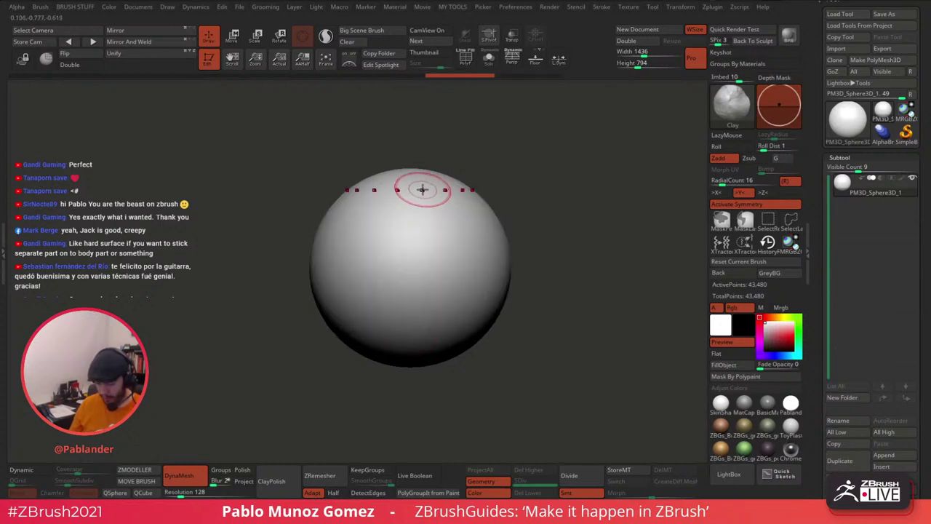
Step: Sculpt evenly spaced vertical ridges around the sphere with repeated top-to-bottom Clay strokes
{"action": "left_click_drag", "start_coordinate": [422, 189], "coordinate": [430, 331]}
{"action": "left_click_drag", "start_coordinate": [429, 222], "coordinate": [432, 327]}
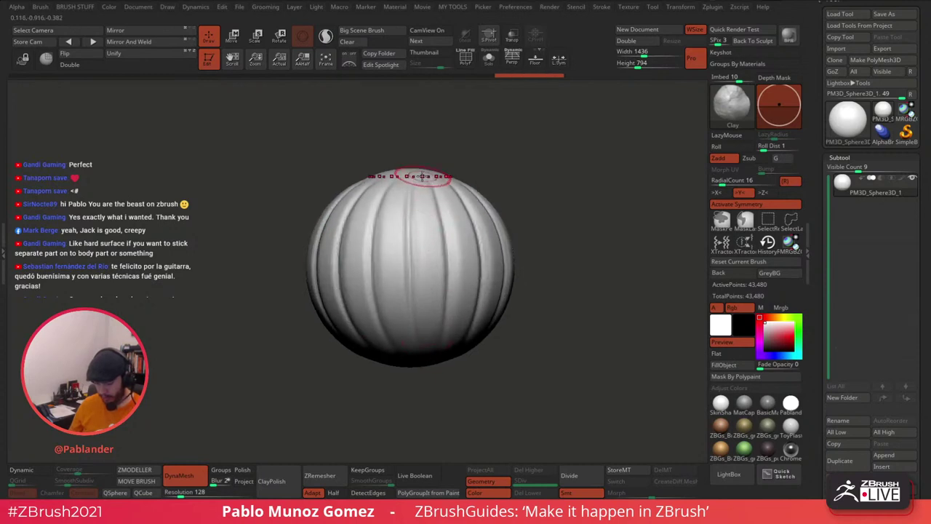
{"action": "mouse_move", "coordinate": [433, 182]}
{"action": "left_mouse_down"}
{"action": "mouse_move", "coordinate": [432, 298]}
{"action": "mouse_move", "coordinate": [443, 241]}
{"action": "mouse_move", "coordinate": [445, 320]}
{"action": "left_mouse_up"}
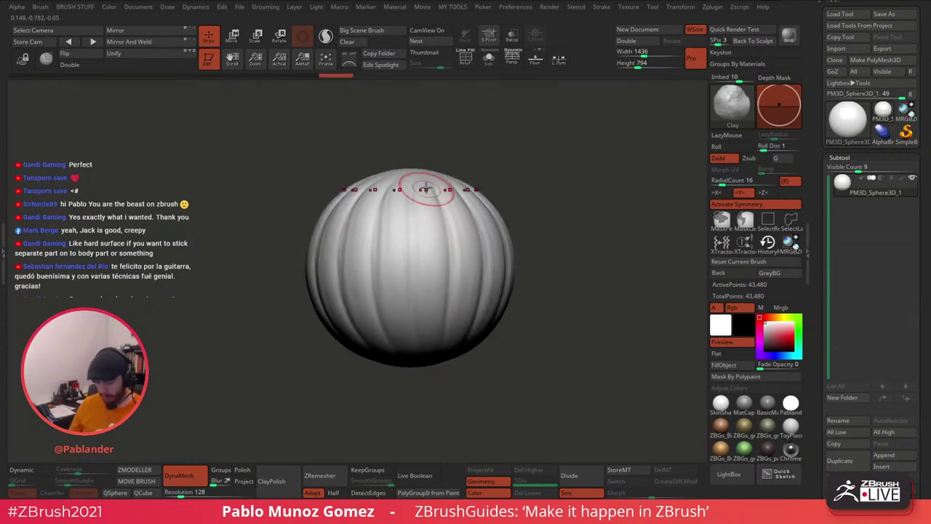
{"action": "left_click_drag", "start_coordinate": [426, 189], "coordinate": [426, 314]}
Step: Extend and strengthen the ridges toward the sphere's top pole with more Clay strokes
{"action": "left_click_drag", "start_coordinate": [534, 198], "coordinate": [520, 217]}
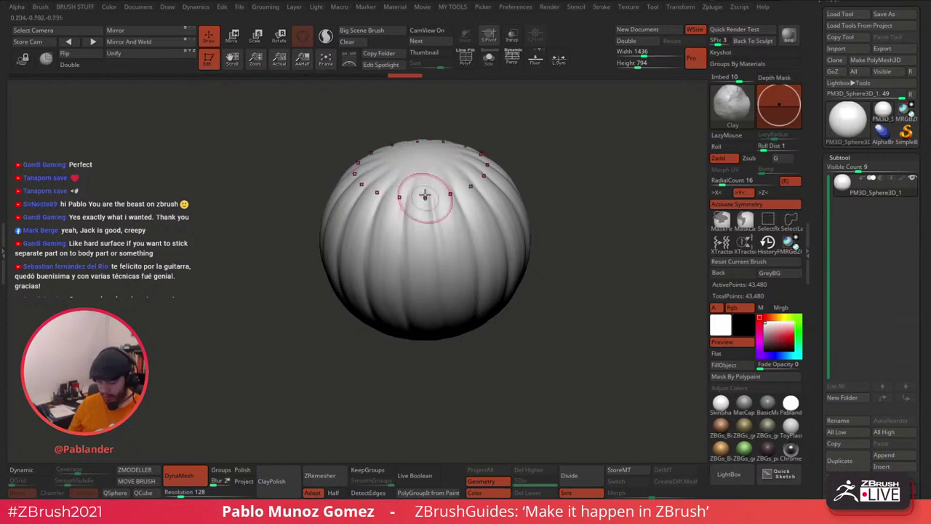
{"action": "left_click_drag", "start_coordinate": [422, 163], "coordinate": [447, 255]}
{"action": "left_click_drag", "start_coordinate": [444, 218], "coordinate": [447, 262]}
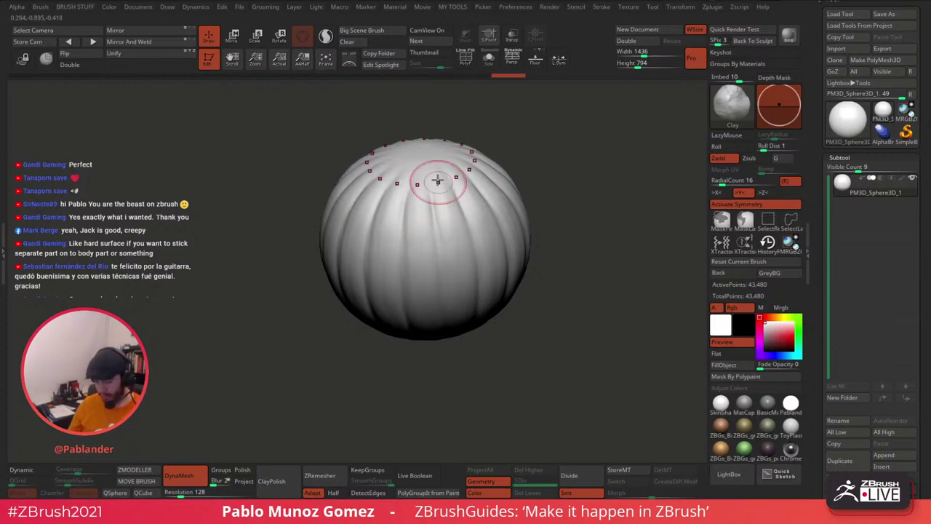
{"action": "left_click_drag", "start_coordinate": [439, 181], "coordinate": [456, 285]}
{"action": "right_click_drag", "start_coordinate": [456, 284], "coordinate": [473, 232]}
{"action": "left_click_drag", "start_coordinate": [473, 231], "coordinate": [475, 251]}
{"action": "mouse_move", "coordinate": [473, 225]}
{"action": "right_mouse_down"}
{"action": "mouse_move", "coordinate": [472, 254]}
{"action": "mouse_move", "coordinate": [454, 211]}
{"action": "right_mouse_up"}
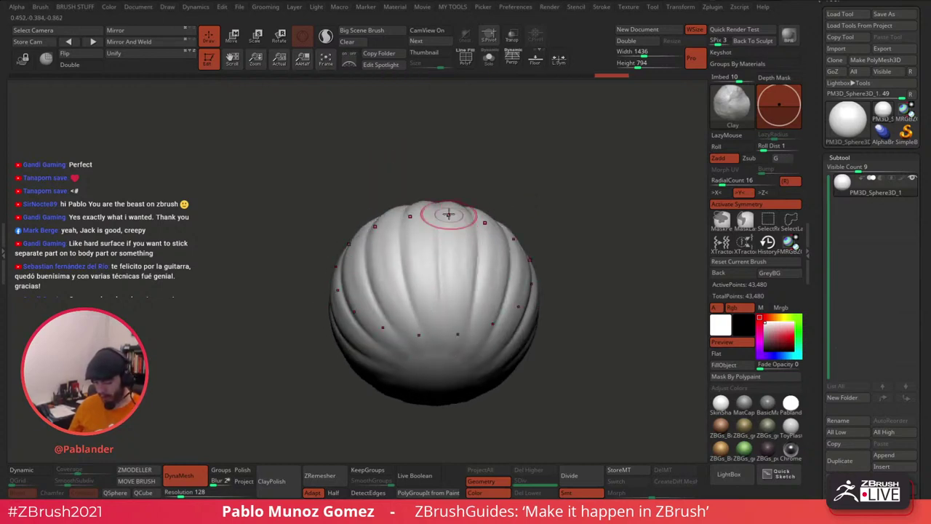
Step: Carry the ridges down over the sphere's underside toward the bottom pole with Clay strokes
{"action": "left_click_drag", "start_coordinate": [449, 214], "coordinate": [455, 333]}
{"action": "key", "text": "ctrl+z"}
{"action": "key", "text": "ctrl+z"}
{"action": "key", "text": "ctrl+z"}
{"action": "key", "text": "ctrl+z"}
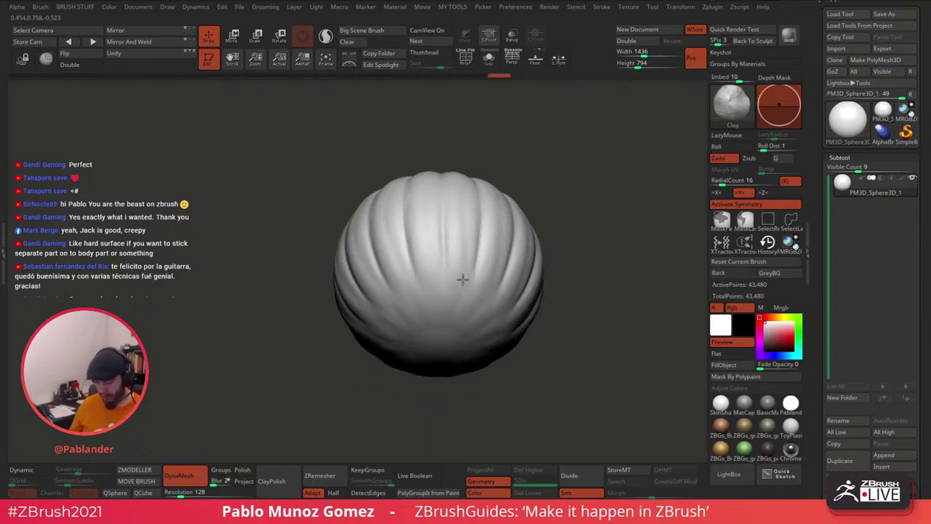
{"action": "key", "text": "ctrl+shift+z"}
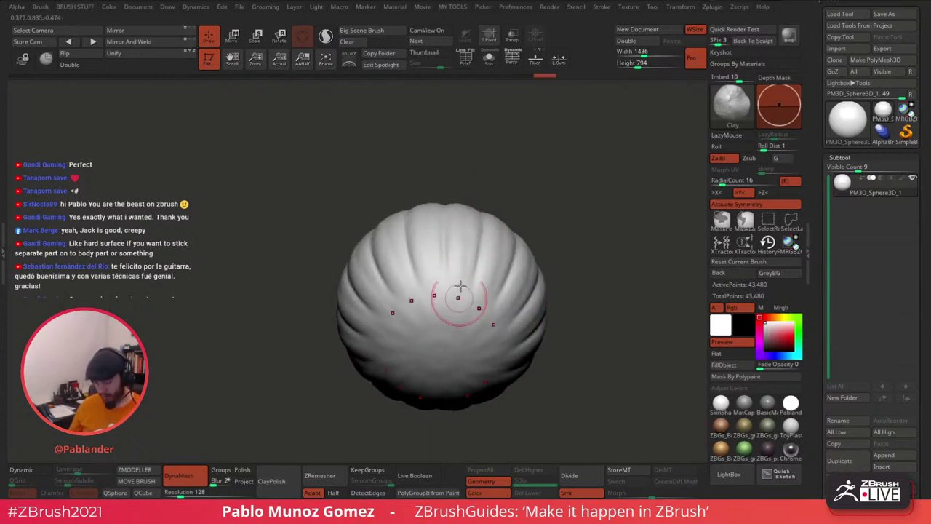
{"action": "key", "text": "ctrl+shift+z"}
{"action": "key", "text": "ctrl+shift+z"}
{"action": "left_click_drag", "start_coordinate": [452, 223], "coordinate": [446, 316]}
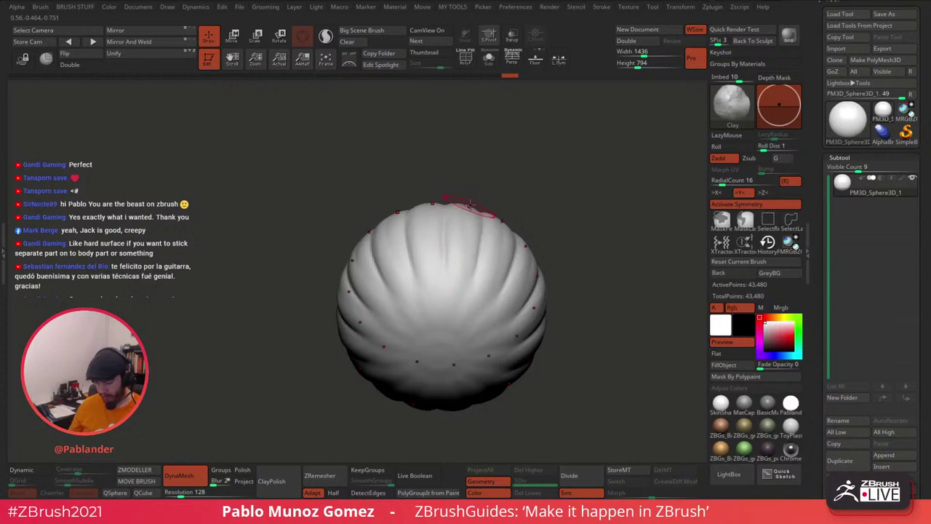
{"action": "left_click_drag", "start_coordinate": [474, 210], "coordinate": [464, 315]}
{"action": "key", "text": "ctrl+shift+z"}
{"action": "key", "text": "ctrl+shift+z"}
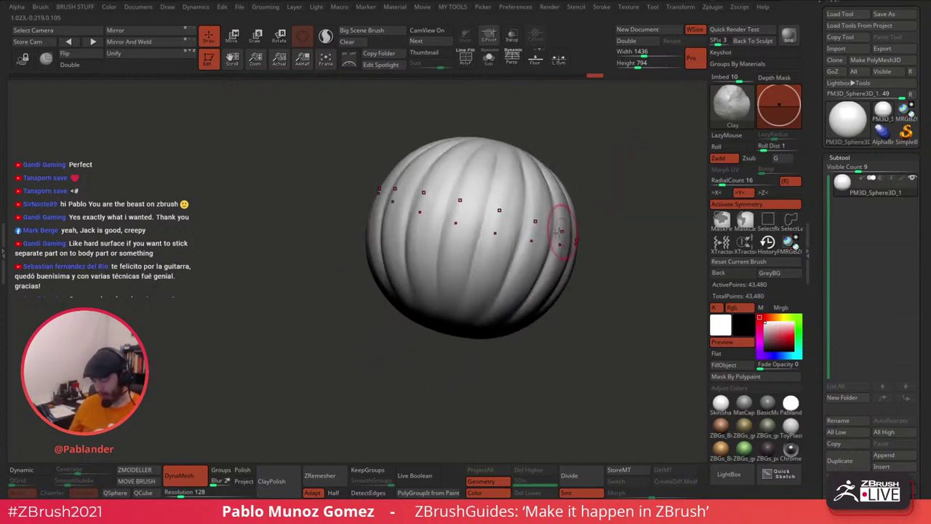
Step: Refine the ridges around the top pole of the sphere with Clay and Smooth strokes
{"action": "key", "text": "ctrl+z"}
{"action": "key", "text": "ctrl+z"}
{"action": "key", "text": "ctrl+z"}
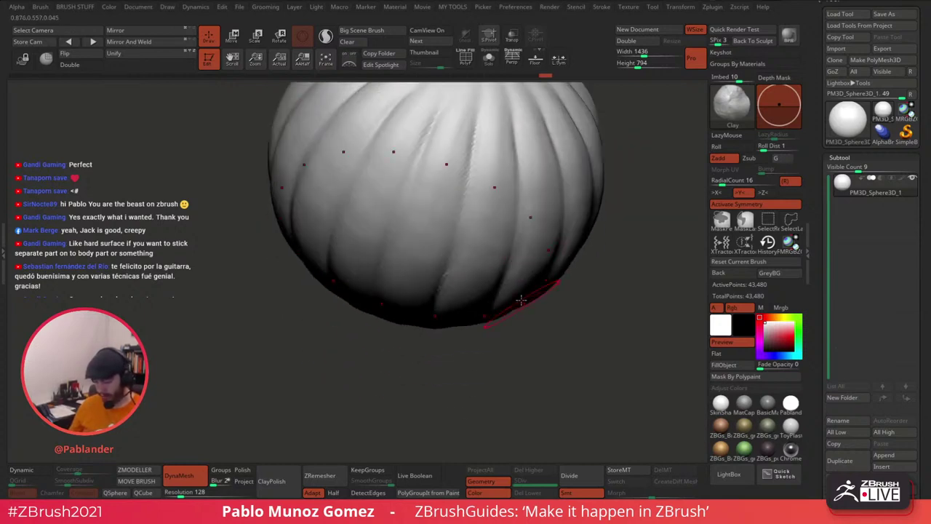
{"action": "right_click_drag", "start_coordinate": [506, 225], "coordinate": [474, 266], "text": "alt"}
{"action": "left_click_drag", "start_coordinate": [451, 208], "coordinate": [456, 213]}
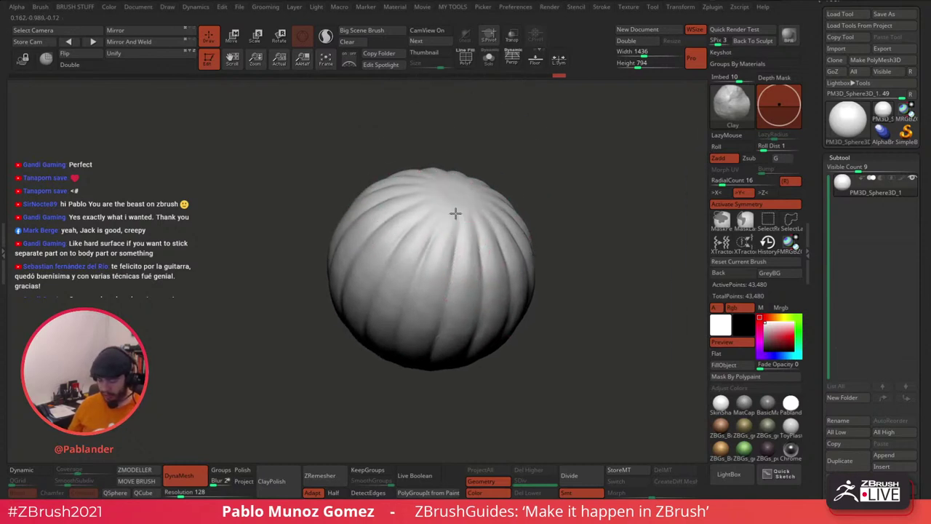
{"action": "key", "text": "ctrl+shift+z"}
{"action": "key", "text": "ctrl+shift+z"}
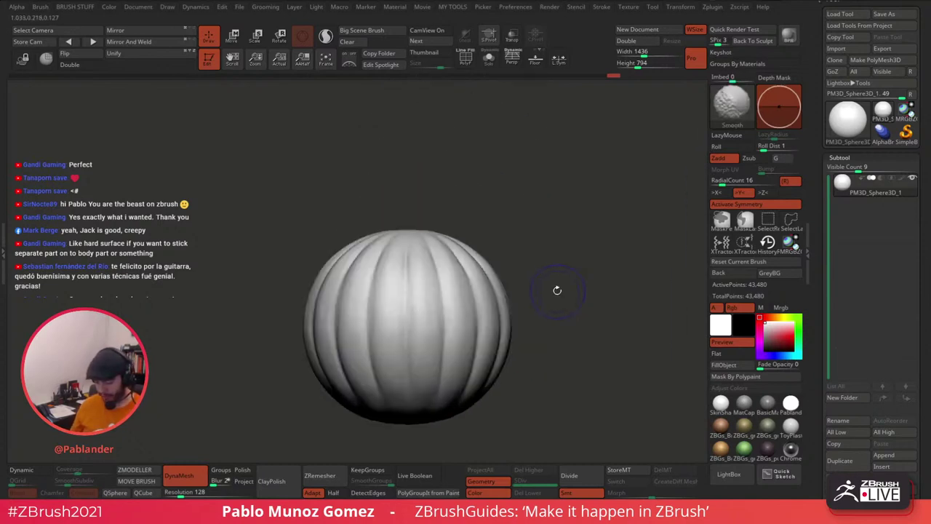
{"action": "key", "text": "ctrl+shift+z"}
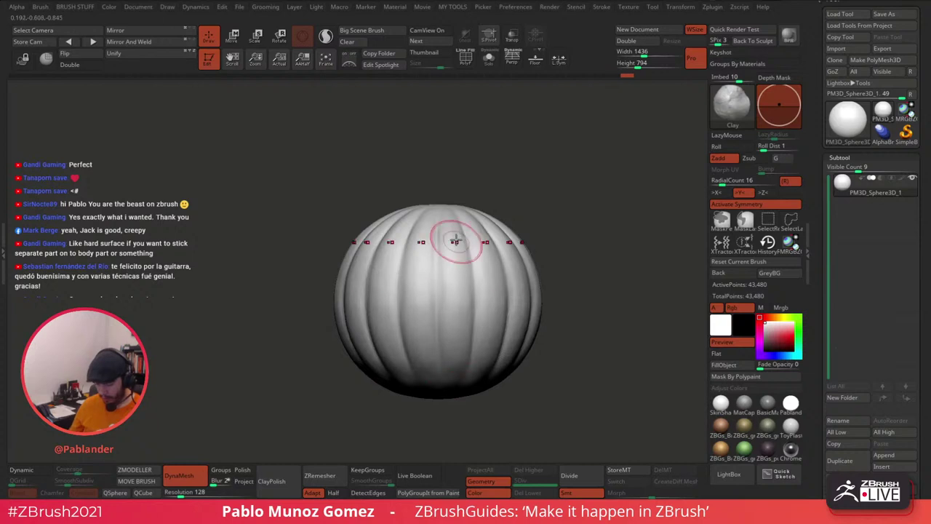
Step: Deepen the grooves between the ridges along the sides of the sphere with the Clay brush
{"action": "left_click_drag", "start_coordinate": [486, 315], "coordinate": [477, 365]}
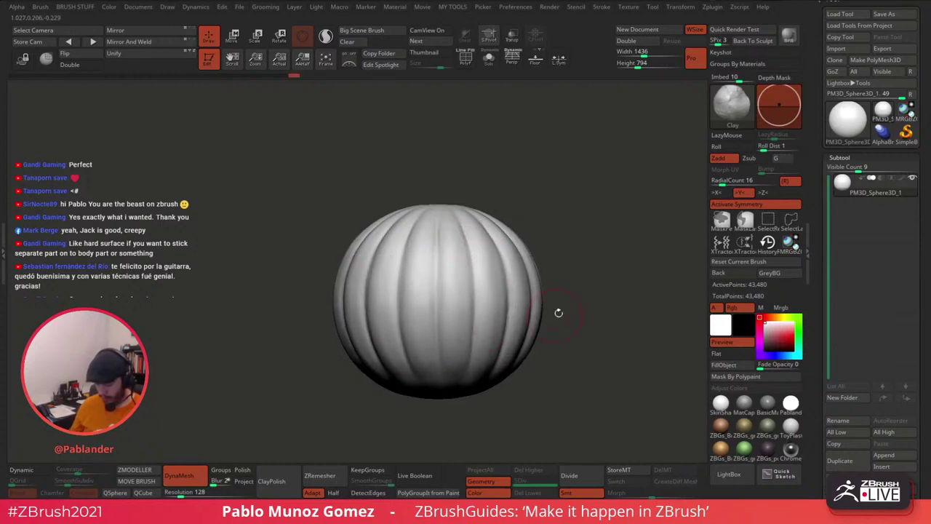
{"action": "left_click_drag", "start_coordinate": [557, 312], "coordinate": [533, 288]}
{"action": "key", "text": "ctrl+shift+z"}
{"action": "key", "text": "ctrl+shift+z"}
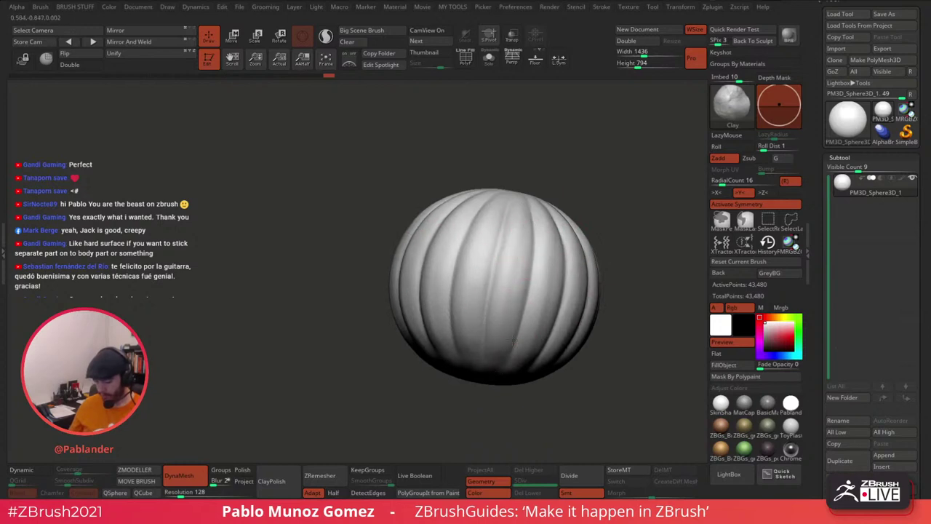
{"action": "key", "text": "ctrl+shift+z"}
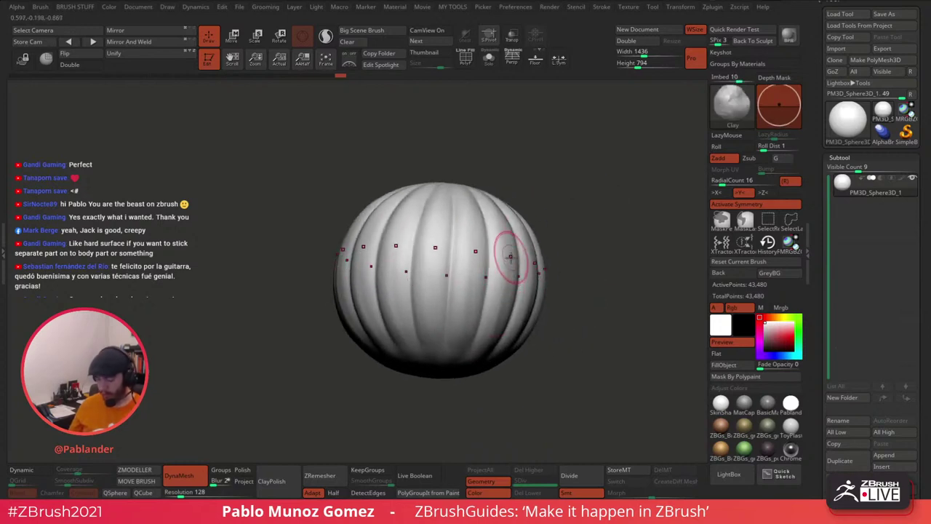
Step: Build up the ridges on the underside and sculpt a small round dimple at the bottom pole
{"action": "key", "text": "ctrl+shift+z"}
{"action": "key", "text": "ctrl+shift+z"}
{"action": "left_click_drag", "start_coordinate": [512, 381], "coordinate": [467, 271]}
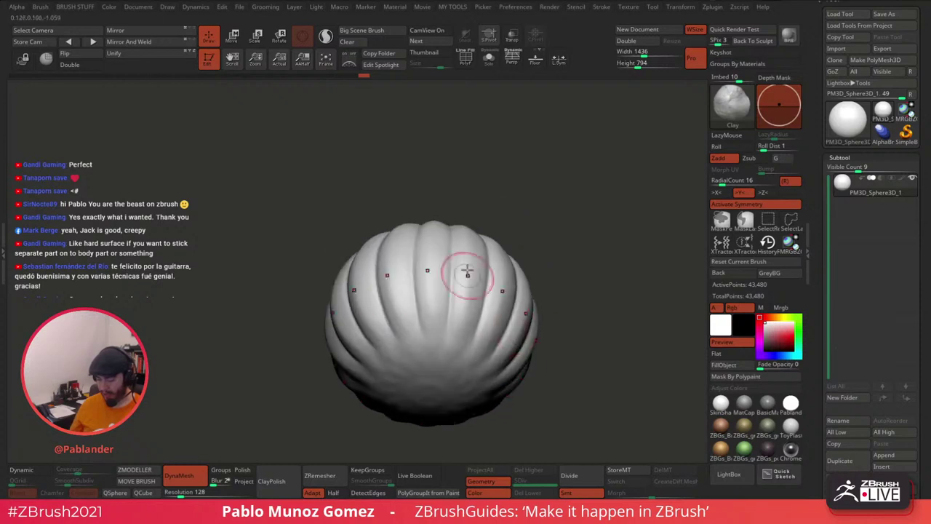
{"action": "left_click_drag", "start_coordinate": [484, 334], "coordinate": [486, 250]}
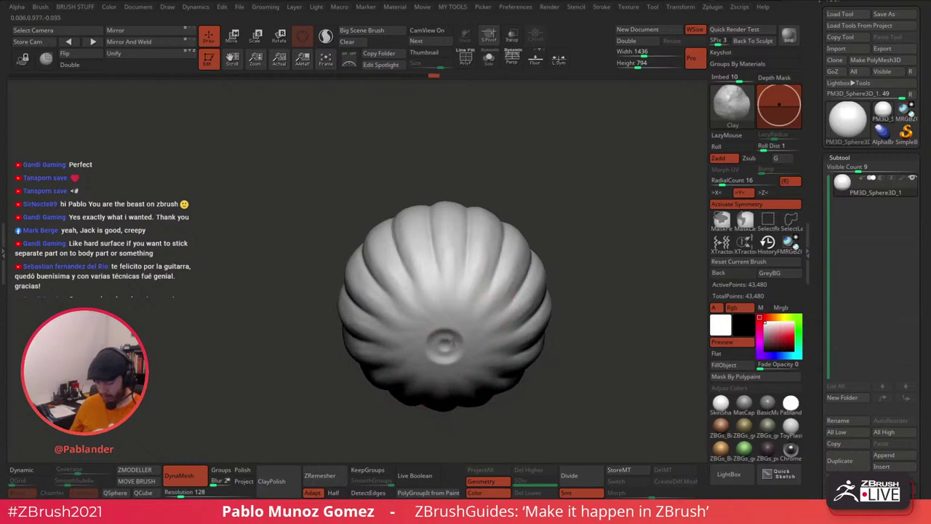
Step: Smooth out the round dimple at the sphere's bottom pole and rebuild the ridges around it with Clay strokes
{"action": "left_click_drag", "start_coordinate": [455, 335], "coordinate": [468, 293]}
{"action": "mouse_move", "coordinate": [575, 241]}
{"action": "left_mouse_down"}
{"action": "mouse_move", "coordinate": [578, 223]}
{"action": "mouse_move", "coordinate": [553, 227]}
{"action": "mouse_move", "coordinate": [442, 300]}
{"action": "left_mouse_up"}
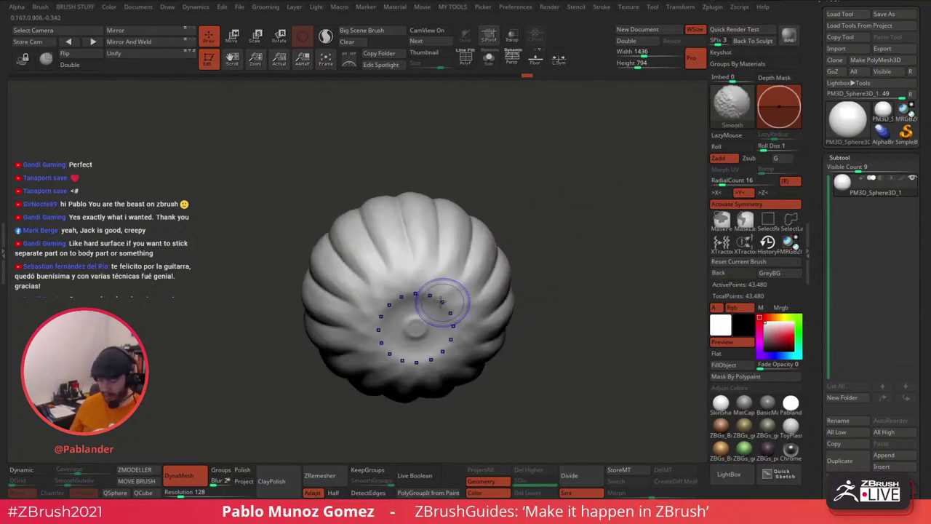
{"action": "mouse_move", "coordinate": [542, 219]}
{"action": "left_mouse_down"}
{"action": "mouse_move", "coordinate": [578, 210]}
{"action": "mouse_move", "coordinate": [561, 216]}
{"action": "left_mouse_up"}
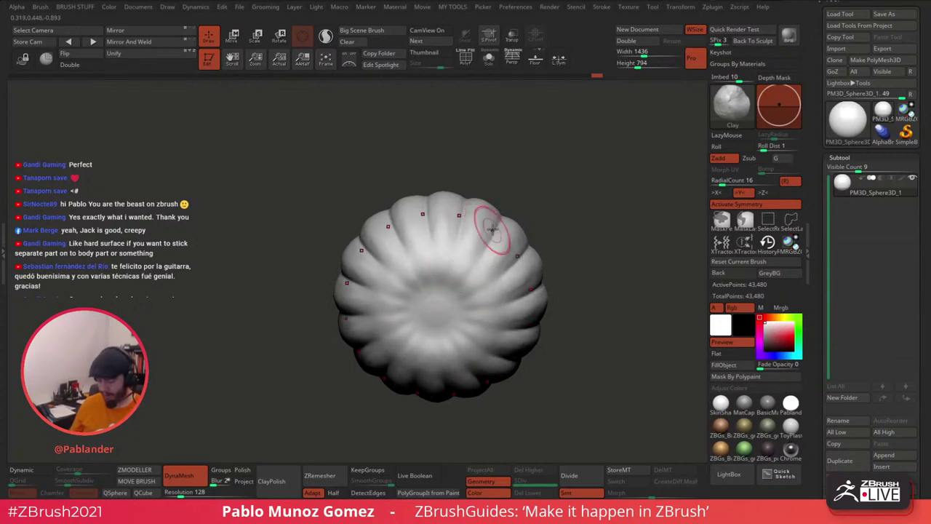
{"action": "left_click_drag", "start_coordinate": [493, 229], "coordinate": [477, 272]}
{"action": "left_click_drag", "start_coordinate": [458, 309], "coordinate": [543, 278]}
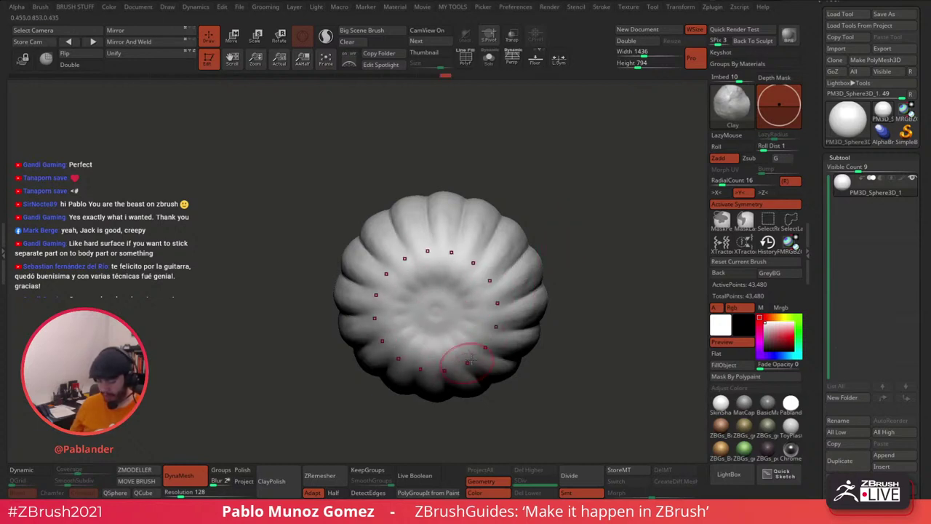
Step: Define the ridges and grooves along the lower sides and into the bottom pole with Clay strokes
{"action": "left_click_drag", "start_coordinate": [563, 215], "coordinate": [562, 306]}
{"action": "left_click_drag", "start_coordinate": [484, 333], "coordinate": [473, 313]}
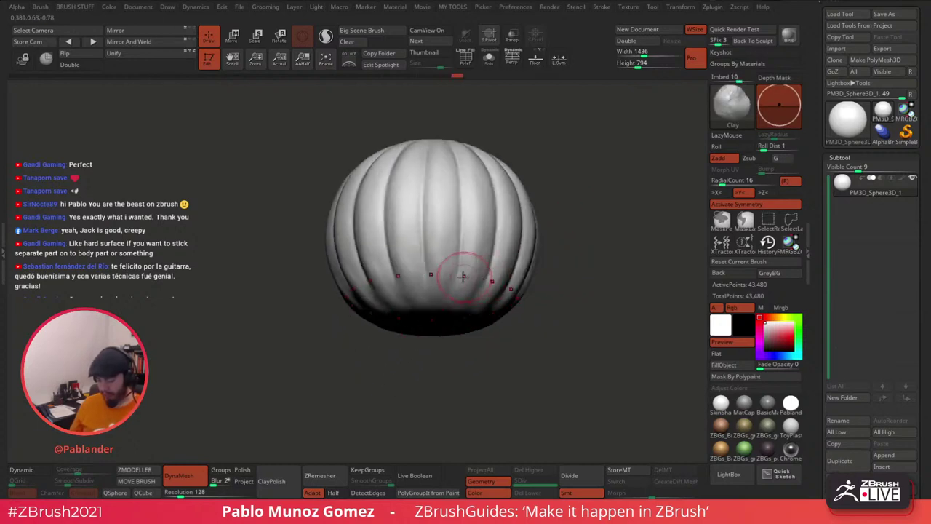
{"action": "mouse_move", "coordinate": [440, 220]}
{"action": "right_mouse_down"}
{"action": "mouse_move", "coordinate": [461, 295]}
{"action": "mouse_move", "coordinate": [477, 314]}
{"action": "right_mouse_up"}
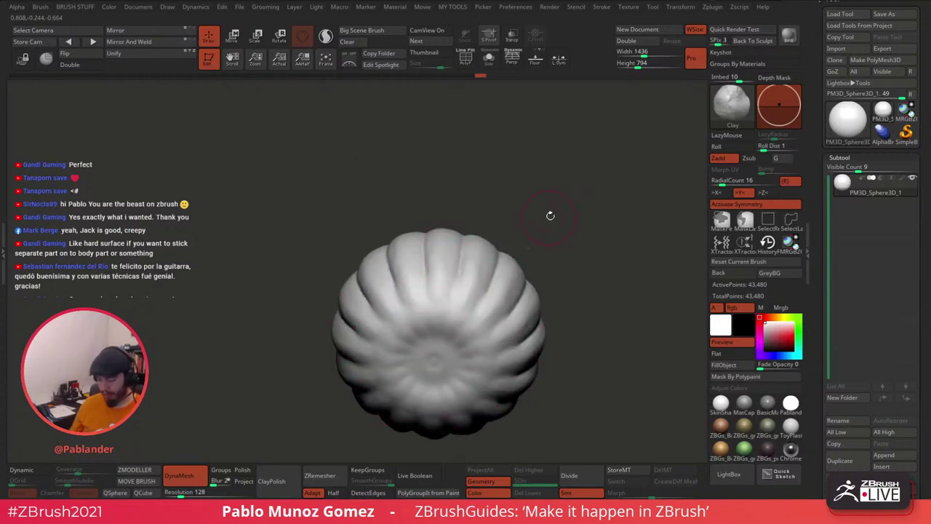
{"action": "left_click_drag", "start_coordinate": [548, 214], "coordinate": [569, 243], "text": "shift"}
{"action": "left_click_drag", "start_coordinate": [453, 328], "coordinate": [456, 219]}
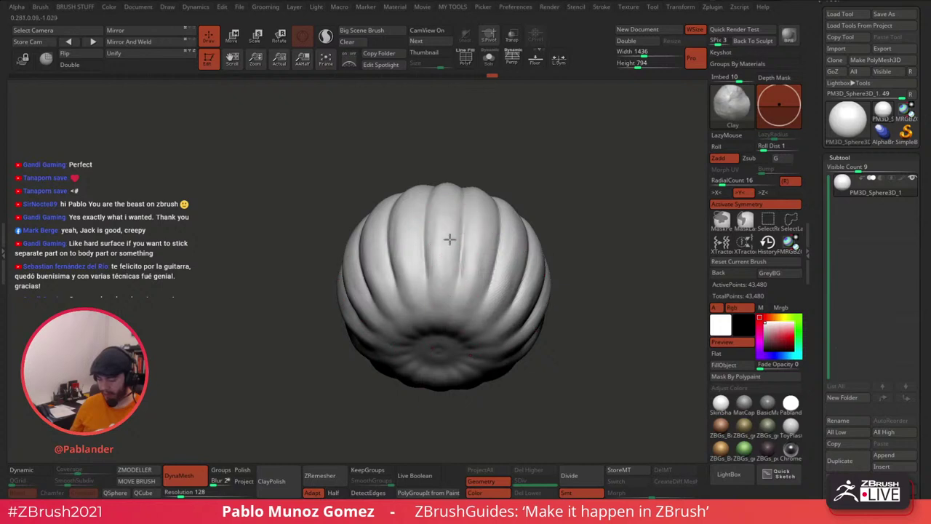
{"action": "mouse_move", "coordinate": [437, 304]}
{"action": "left_mouse_down"}
{"action": "mouse_move", "coordinate": [430, 250]}
{"action": "mouse_move", "coordinate": [492, 236]}
{"action": "left_mouse_up"}
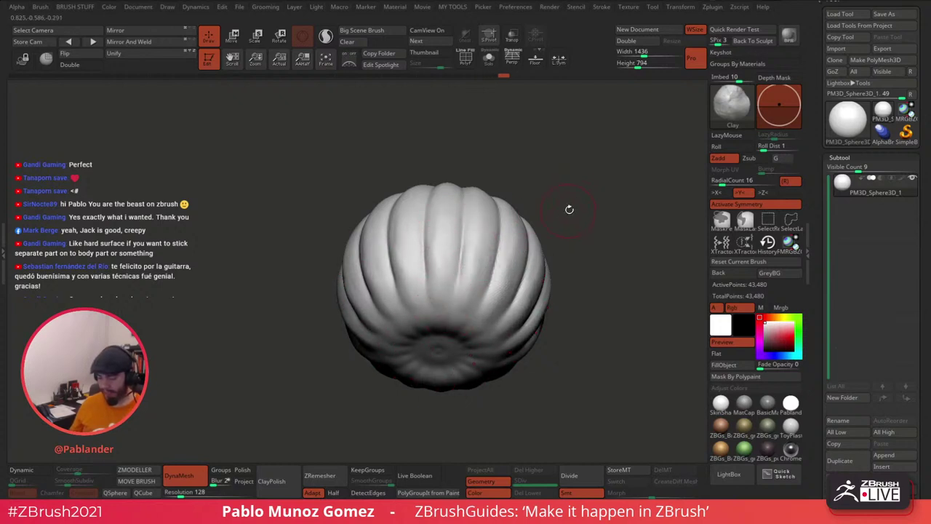
{"action": "left_click_drag", "start_coordinate": [569, 210], "coordinate": [554, 199]}
{"action": "left_click_drag", "start_coordinate": [442, 316], "coordinate": [443, 278]}
{"action": "mouse_move", "coordinate": [564, 188]}
{"action": "left_mouse_down"}
{"action": "mouse_move", "coordinate": [546, 270]}
{"action": "mouse_move", "coordinate": [584, 229]}
{"action": "left_mouse_up"}
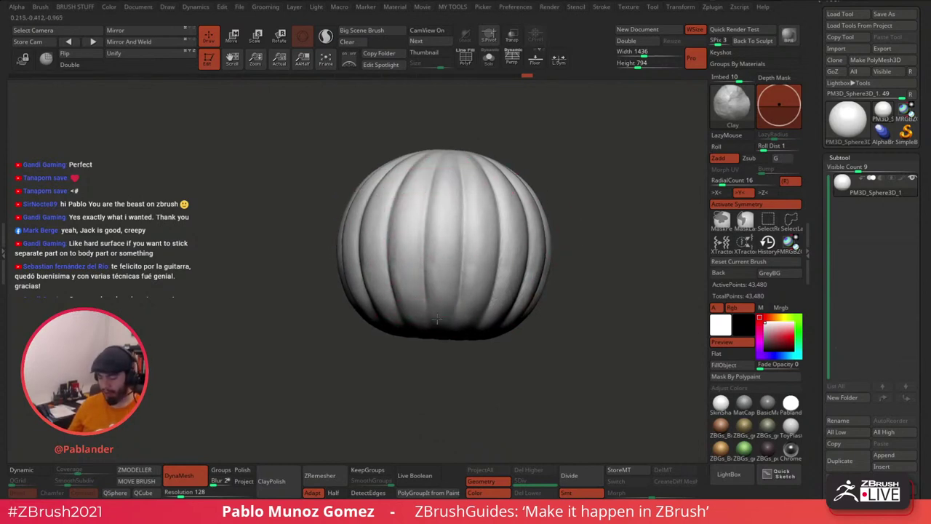
Step: Shape the ridges running into the top pole and soften the centre with Clay and Smooth strokes
{"action": "left_click_drag", "start_coordinate": [555, 152], "coordinate": [579, 223]}
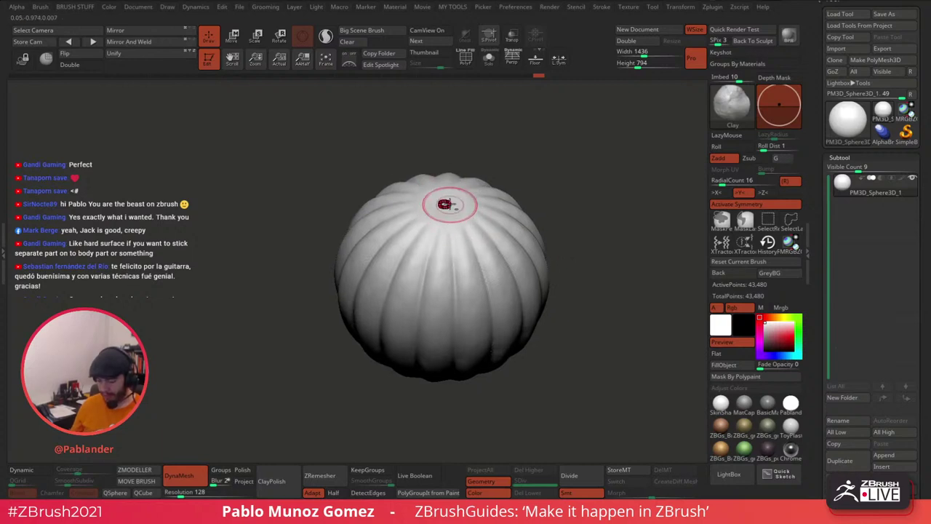
{"action": "left_click_drag", "start_coordinate": [444, 209], "coordinate": [445, 208]}
{"action": "left_click_drag", "start_coordinate": [537, 156], "coordinate": [535, 187]}
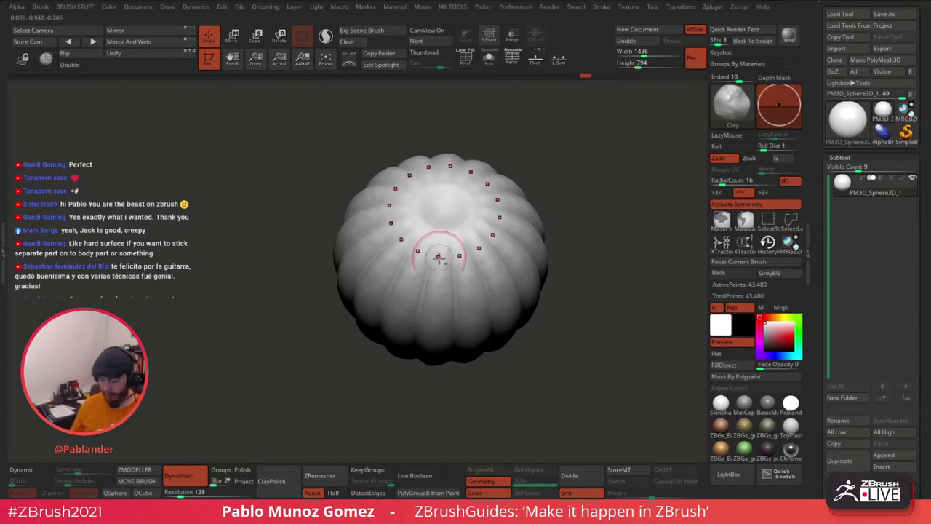
{"action": "mouse_move", "coordinate": [559, 165]}
{"action": "left_mouse_down"}
{"action": "mouse_move", "coordinate": [560, 197]}
{"action": "mouse_move", "coordinate": [565, 180]}
{"action": "left_mouse_up"}
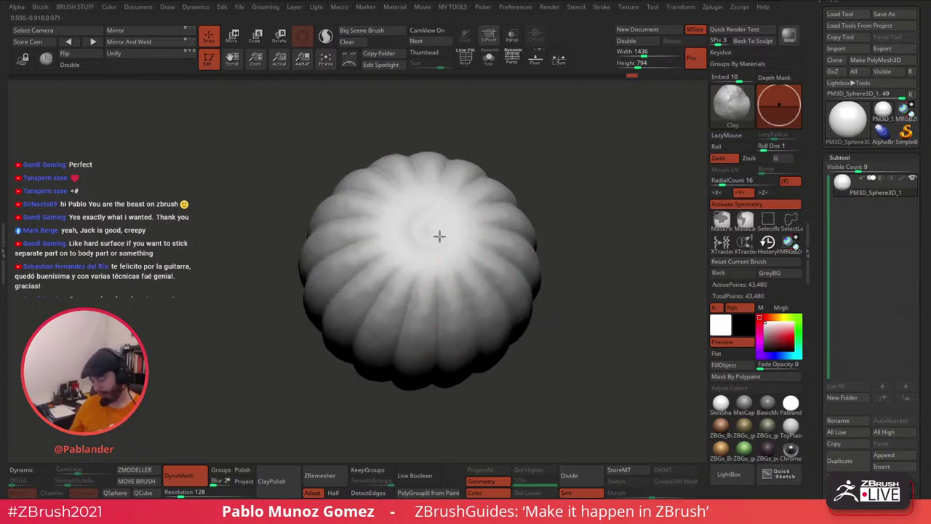
{"action": "mouse_move", "coordinate": [469, 274]}
{"action": "right_mouse_down"}
{"action": "mouse_move", "coordinate": [447, 256]}
{"action": "mouse_move", "coordinate": [475, 284]}
{"action": "right_mouse_up"}
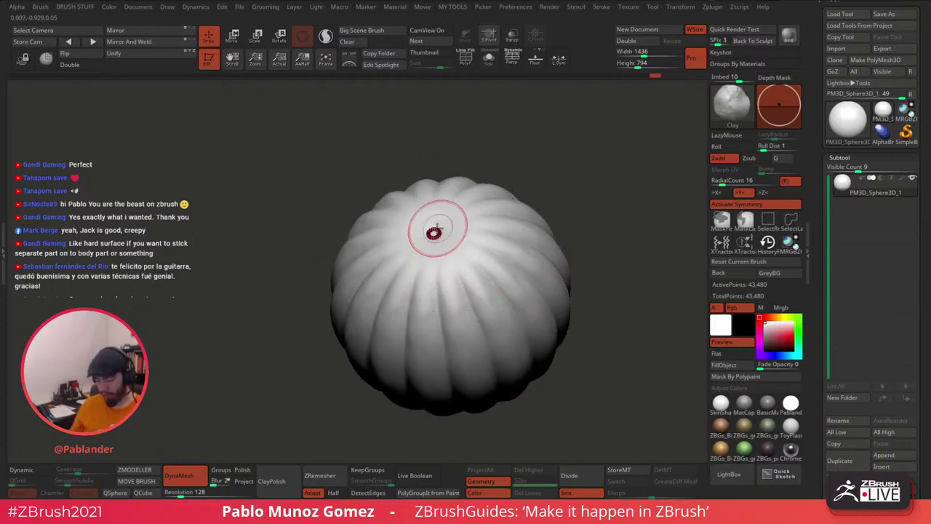
{"action": "right_click_drag", "start_coordinate": [437, 237], "coordinate": [434, 234]}
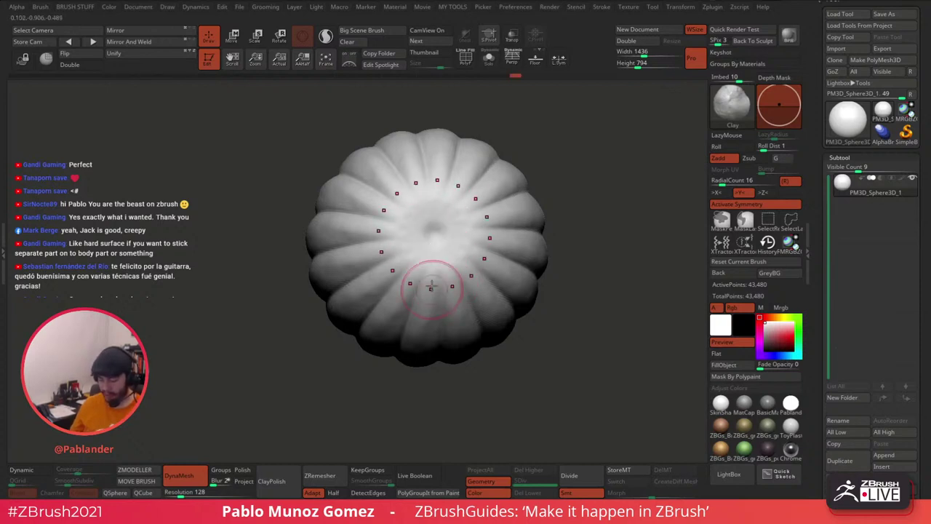
{"action": "left_click_drag", "start_coordinate": [569, 318], "coordinate": [577, 258], "text": "shift"}
{"action": "mouse_move", "coordinate": [576, 257]}
{"action": "right_mouse_down"}
{"action": "mouse_move", "coordinate": [555, 287]}
{"action": "mouse_move", "coordinate": [580, 328]}
{"action": "mouse_move", "coordinate": [574, 284]}
{"action": "right_mouse_up"}
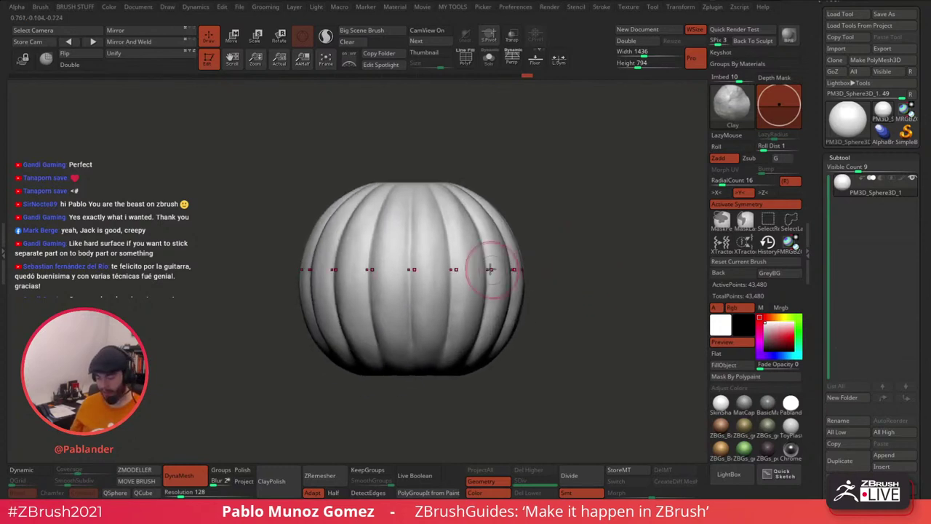
{"action": "mouse_move", "coordinate": [545, 204]}
{"action": "right_mouse_down"}
{"action": "mouse_move", "coordinate": [560, 225]}
{"action": "mouse_move", "coordinate": [556, 209]}
{"action": "right_mouse_up"}
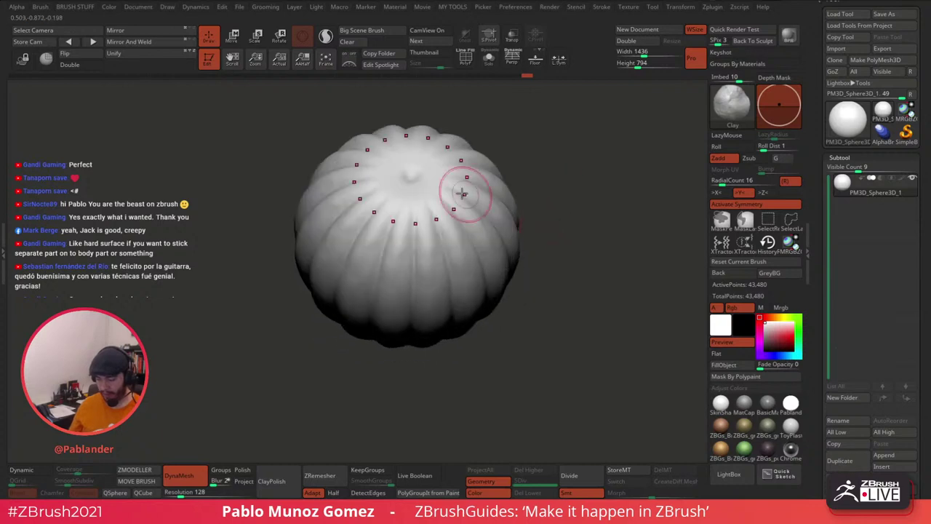
{"action": "left_click_drag", "start_coordinate": [560, 230], "coordinate": [553, 266], "text": "alt"}
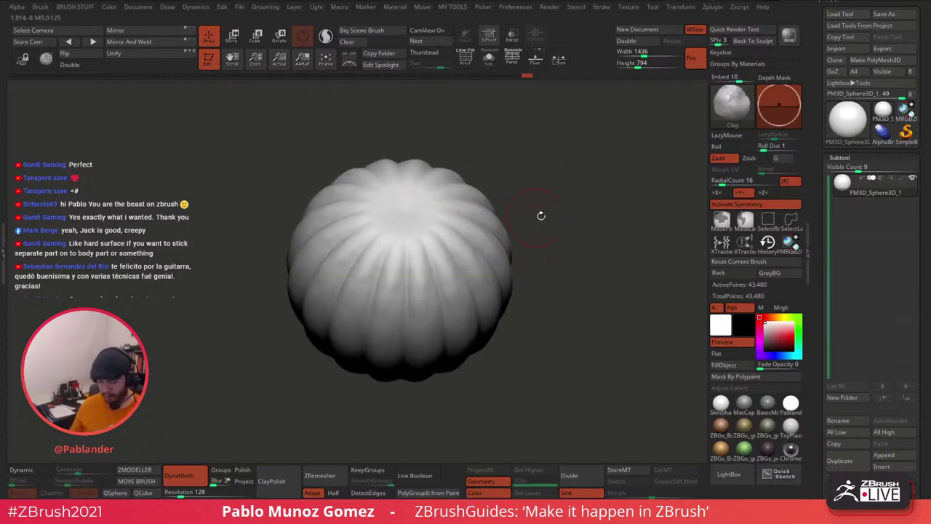
Step: Remesh the pumpkin form with DynaMesh at resolution 192
{"action": "left_click_drag", "start_coordinate": [182, 344], "coordinate": [205, 405], "text": "ctrl"}
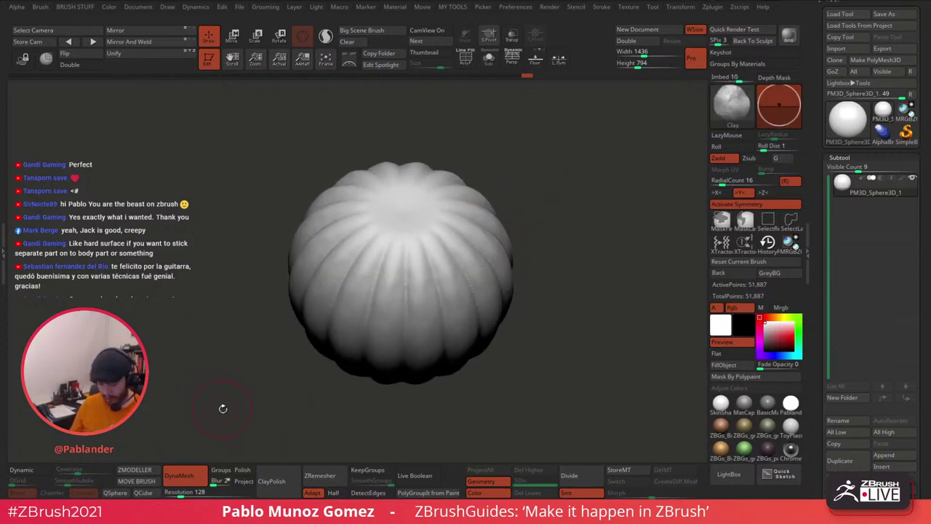
{"action": "left_click", "coordinate": [181, 495]}
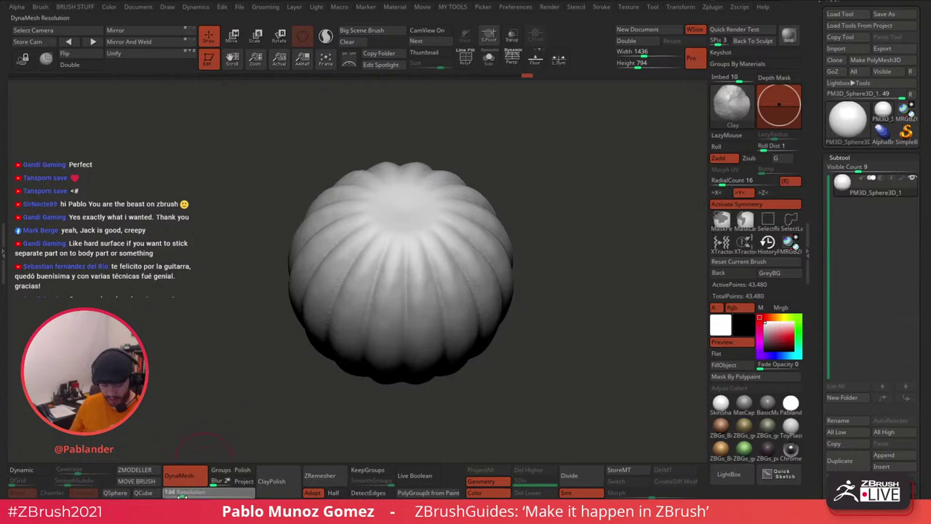
{"action": "left_click_drag", "start_coordinate": [183, 497], "coordinate": [184, 496]}
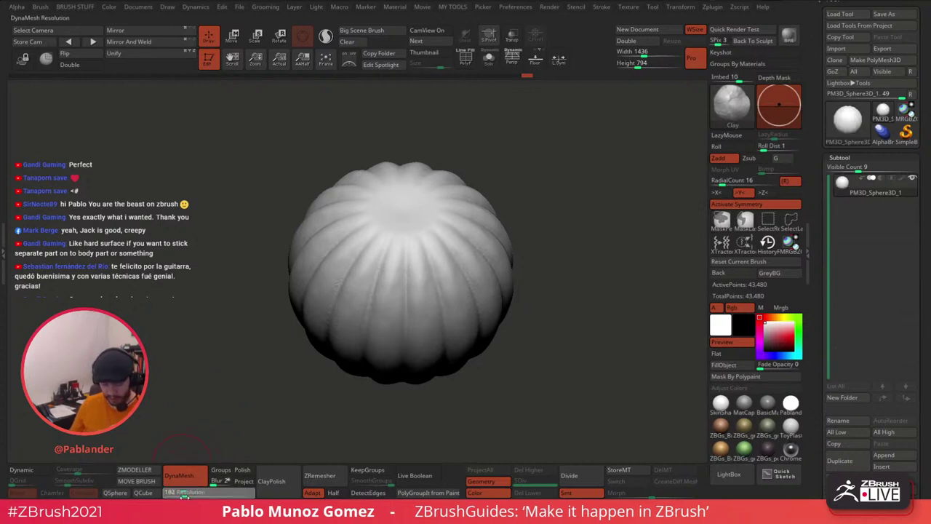
{"action": "left_click_drag", "start_coordinate": [202, 393], "coordinate": [227, 434], "text": "ctrl"}
Step: Carve sharp creases between the ridges into the top pole with the DamStandard brush
{"action": "key", "text": "shift"}
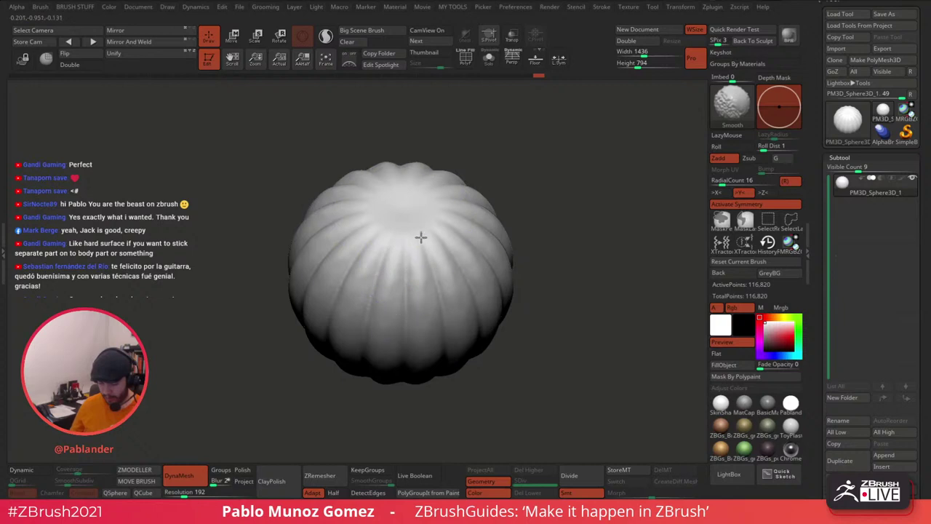
{"action": "mouse_move", "coordinate": [492, 186]}
{"action": "left_mouse_down", "text": "shift"}
{"action": "mouse_move", "coordinate": [549, 239]}
{"action": "mouse_move", "coordinate": [591, 328]}
{"action": "left_mouse_up", "text": "shift"}
{"action": "key", "text": "space"}
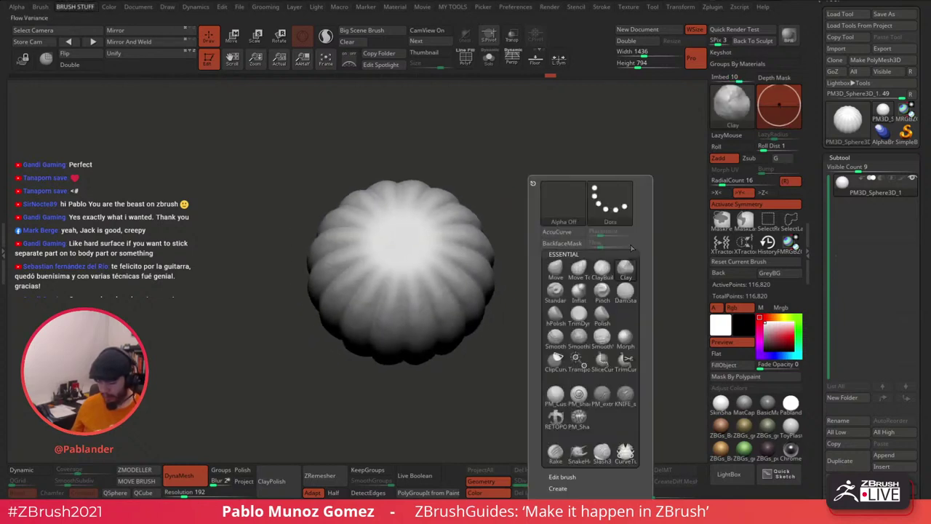
{"action": "left_click", "coordinate": [631, 293]}
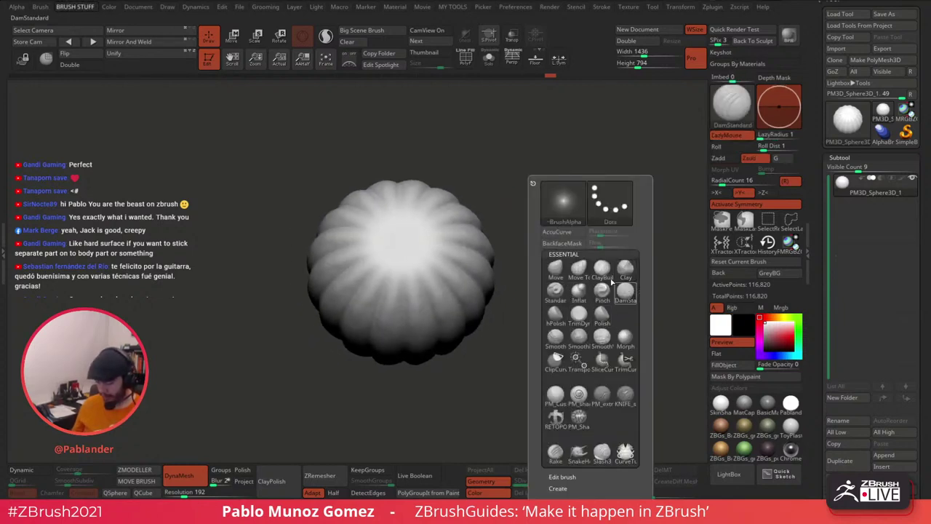
{"action": "mouse_move", "coordinate": [449, 291]}
{"action": "right_mouse_down", "text": "alt"}
{"action": "mouse_move", "coordinate": [618, 280]}
{"action": "mouse_move", "coordinate": [553, 292]}
{"action": "mouse_move", "coordinate": [466, 259]}
{"action": "right_mouse_up", "text": "alt"}
{"action": "key", "text": "space"}
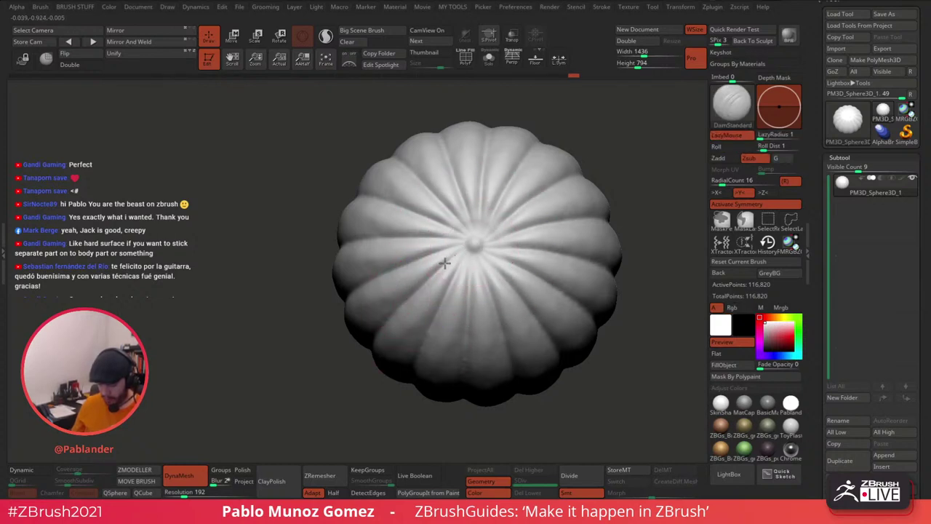
{"action": "right_click_drag", "start_coordinate": [475, 244], "coordinate": [447, 266]}
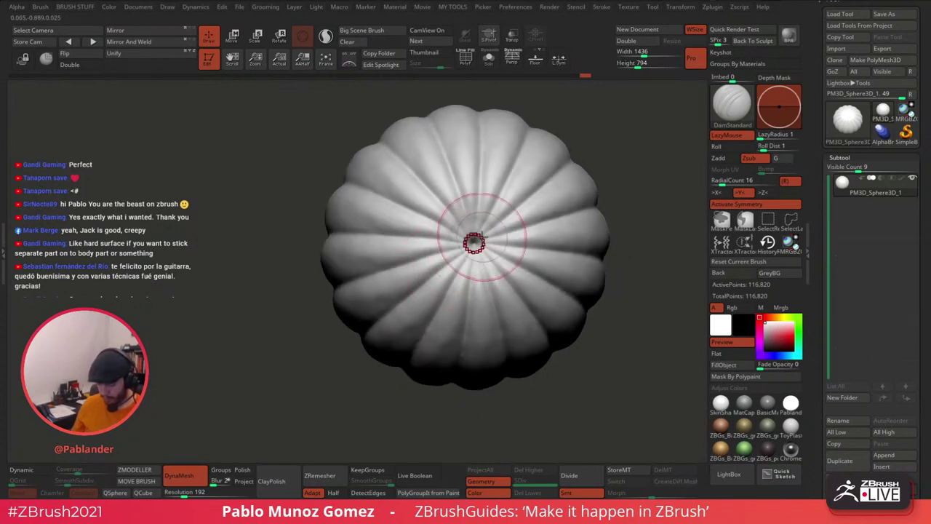
Step: Smooth the centre of the top pole and recut the grooves radiating from it with DamStandard
{"action": "key", "text": "shift"}
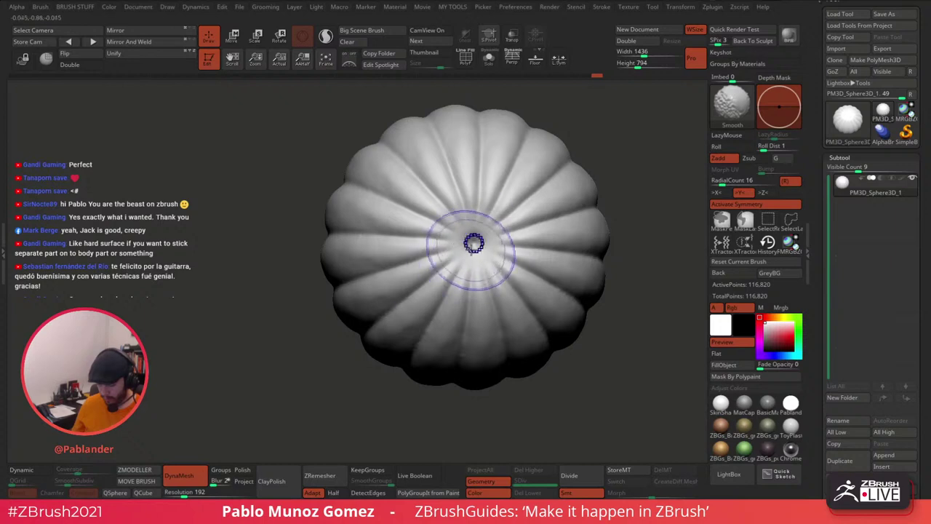
{"action": "right_click_drag", "start_coordinate": [472, 251], "coordinate": [472, 237]}
{"action": "right_click", "coordinate": [487, 257]}
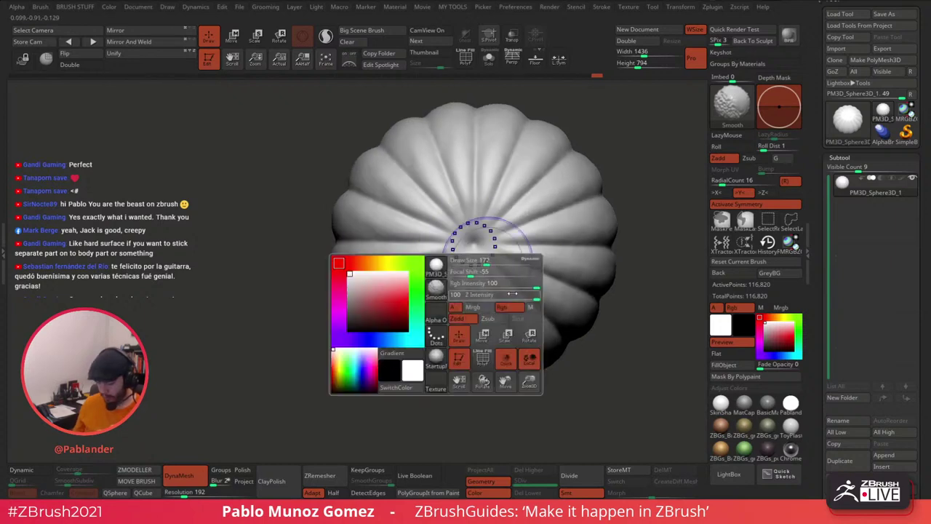
{"action": "key", "text": "shift"}
{"action": "right_click", "coordinate": [502, 269]}
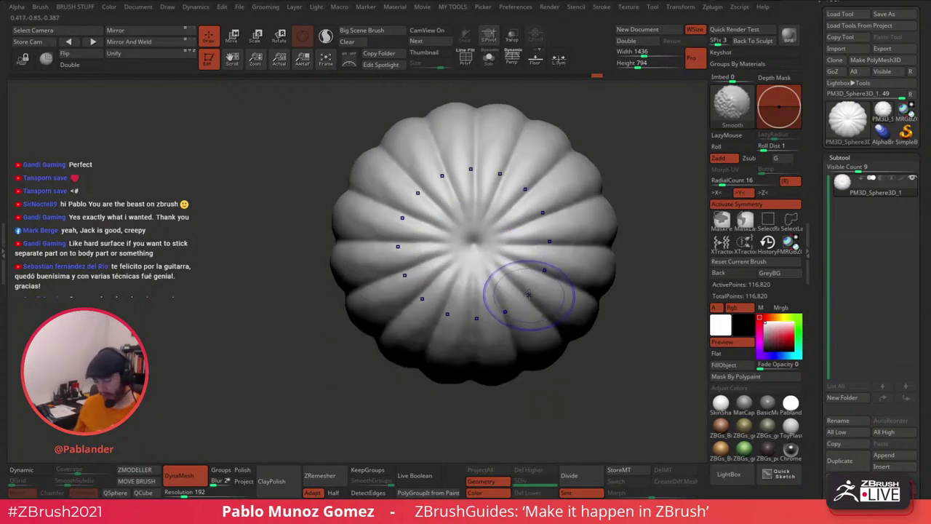
{"action": "left_click_drag", "start_coordinate": [510, 265], "coordinate": [418, 301], "text": "shift"}
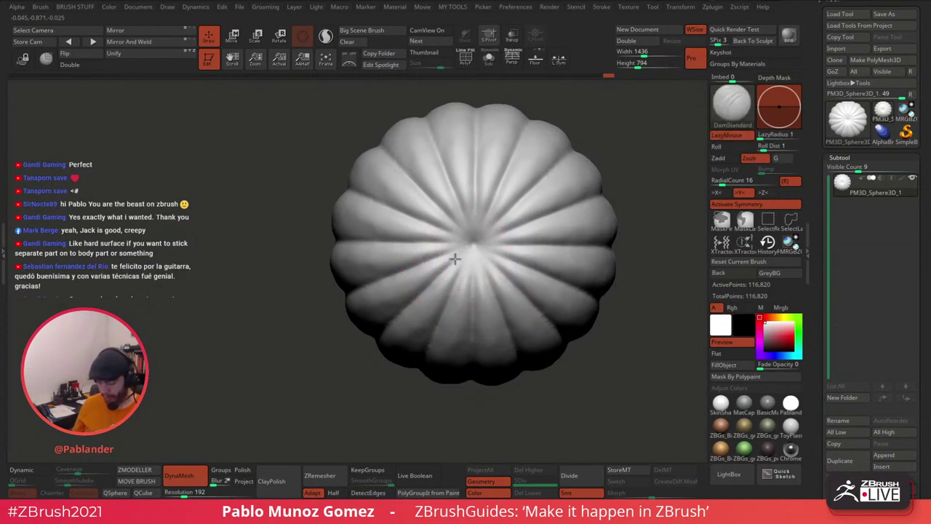
{"action": "left_click_drag", "start_coordinate": [455, 259], "coordinate": [396, 315]}
Step: Carve the grooves between the ridges on the underside toward the bottom pole with DamStandard
{"action": "mouse_move", "coordinate": [461, 306]}
{"action": "right_mouse_down", "text": "ctrl"}
{"action": "mouse_move", "coordinate": [465, 256]}
{"action": "mouse_move", "coordinate": [467, 270]}
{"action": "right_mouse_up", "text": "ctrl"}
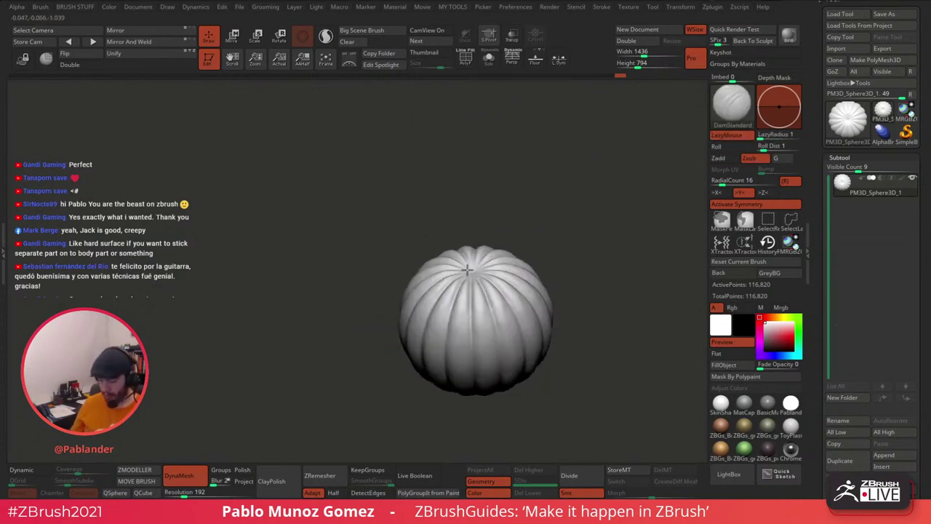
{"action": "right_click_drag", "start_coordinate": [472, 357], "coordinate": [481, 216], "text": "alt"}
{"action": "right_click_drag", "start_coordinate": [480, 216], "coordinate": [486, 369], "text": "alt"}
{"action": "right_click_drag", "start_coordinate": [485, 369], "coordinate": [488, 284], "text": "alt"}
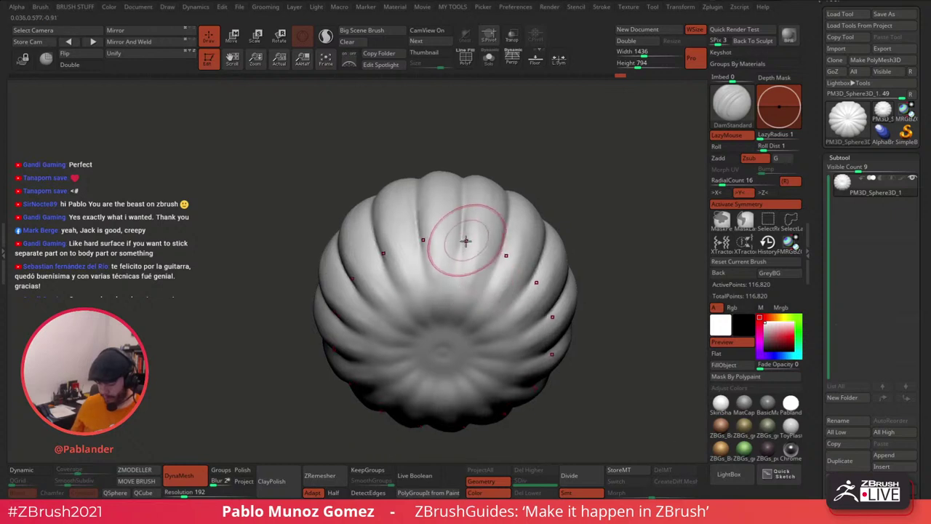
{"action": "left_click_drag", "start_coordinate": [465, 243], "coordinate": [446, 323]}
{"action": "mouse_move", "coordinate": [464, 238]}
{"action": "left_mouse_down"}
{"action": "mouse_move", "coordinate": [443, 364]}
{"action": "mouse_move", "coordinate": [451, 315]}
{"action": "left_mouse_up"}
{"action": "mouse_move", "coordinate": [562, 287]}
{"action": "right_mouse_down", "text": "ctrl"}
{"action": "mouse_move", "coordinate": [573, 226]}
{"action": "mouse_move", "coordinate": [580, 272]}
{"action": "mouse_move", "coordinate": [549, 302]}
{"action": "mouse_move", "coordinate": [557, 292]}
{"action": "mouse_move", "coordinate": [545, 289]}
{"action": "mouse_move", "coordinate": [556, 298]}
{"action": "mouse_move", "coordinate": [560, 284]}
{"action": "right_mouse_up", "text": "ctrl"}
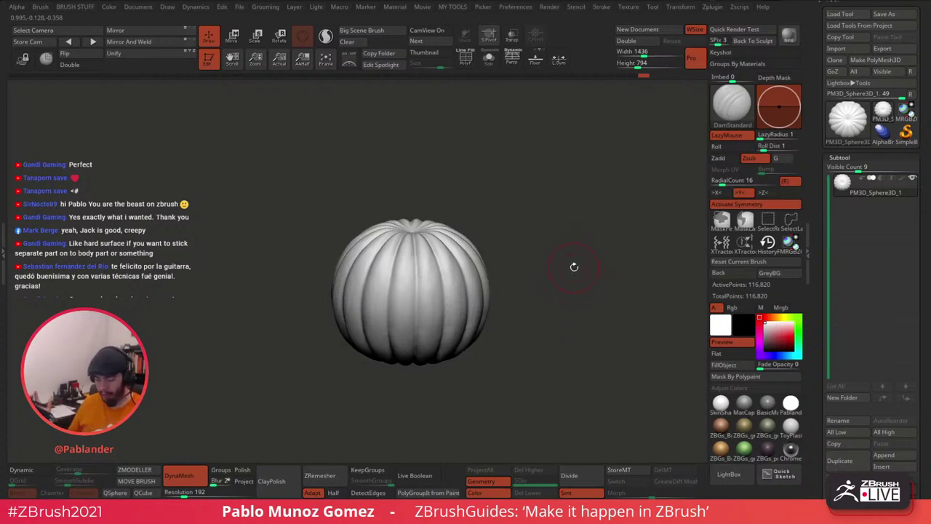
Step: Turn off radial symmetry and set the sculpting symmetry to the X axis only
{"action": "right_click_drag", "start_coordinate": [545, 275], "coordinate": [549, 250]}
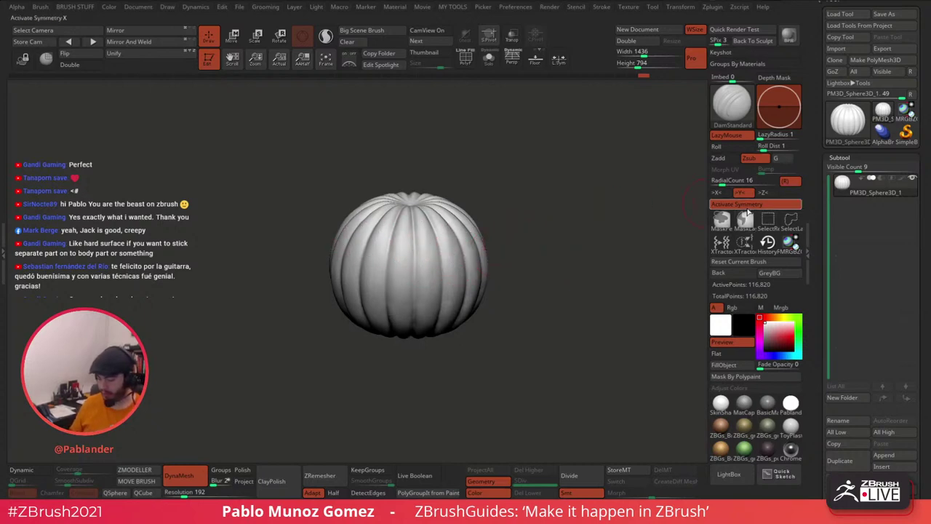
{"action": "key", "text": "x"}
{"action": "key", "text": "x"}
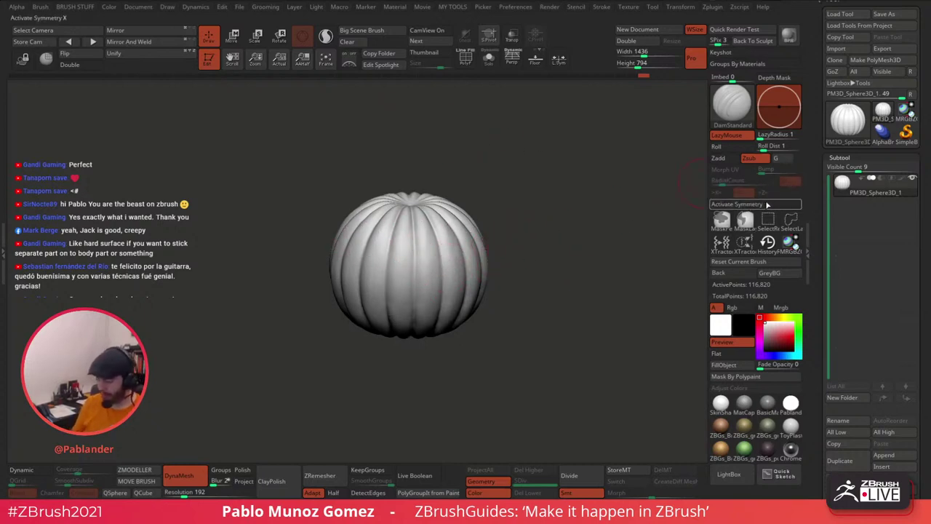
{"action": "left_click", "coordinate": [727, 194]}
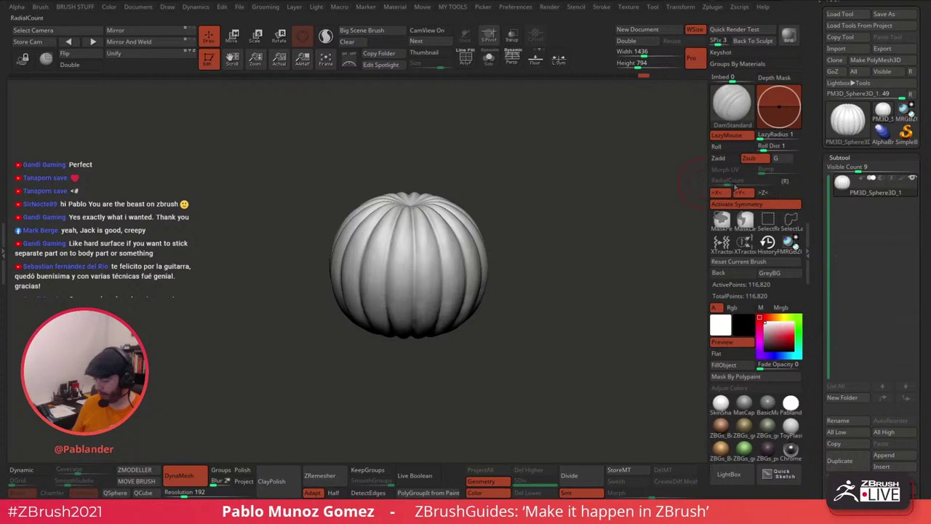
Step: Try DamStandard strokes across the pumpkin's front with X symmetry and undo them
{"action": "mouse_move", "coordinate": [514, 253]}
{"action": "left_mouse_down"}
{"action": "mouse_move", "coordinate": [515, 235]}
{"action": "mouse_move", "coordinate": [526, 246]}
{"action": "left_mouse_up"}
{"action": "mouse_move", "coordinate": [424, 257]}
{"action": "left_mouse_down"}
{"action": "mouse_move", "coordinate": [465, 233]}
{"action": "mouse_move", "coordinate": [426, 284]}
{"action": "mouse_move", "coordinate": [409, 284]}
{"action": "left_mouse_up"}
{"action": "mouse_move", "coordinate": [409, 283]}
{"action": "left_mouse_down"}
{"action": "mouse_move", "coordinate": [488, 271]}
{"action": "mouse_move", "coordinate": [494, 256]}
{"action": "left_mouse_up"}
{"action": "mouse_move", "coordinate": [553, 242]}
{"action": "left_mouse_down"}
{"action": "mouse_move", "coordinate": [596, 233]}
{"action": "mouse_move", "coordinate": [549, 229]}
{"action": "mouse_move", "coordinate": [586, 262]}
{"action": "left_mouse_up"}
{"action": "key", "text": "ctrl+z"}
{"action": "key", "text": "ctrl+z"}
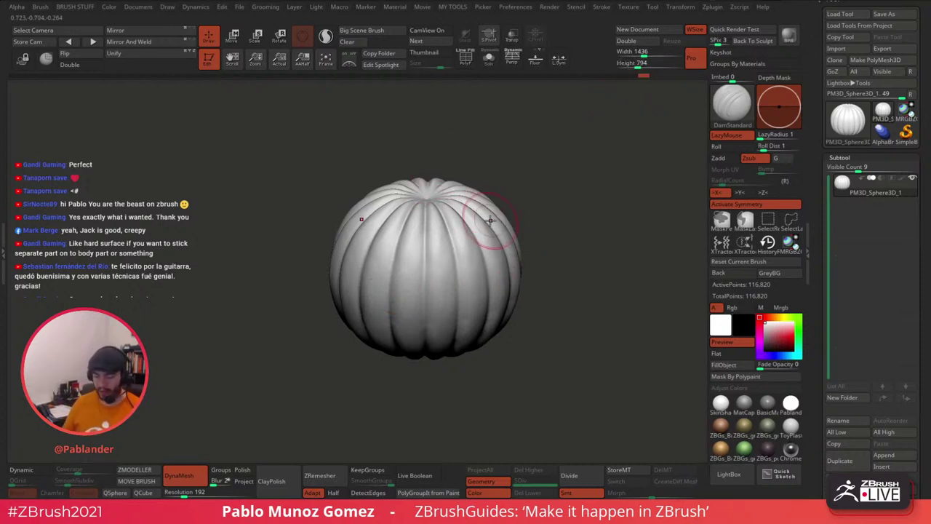
{"action": "left_click_drag", "start_coordinate": [566, 201], "coordinate": [578, 212], "text": "shift"}
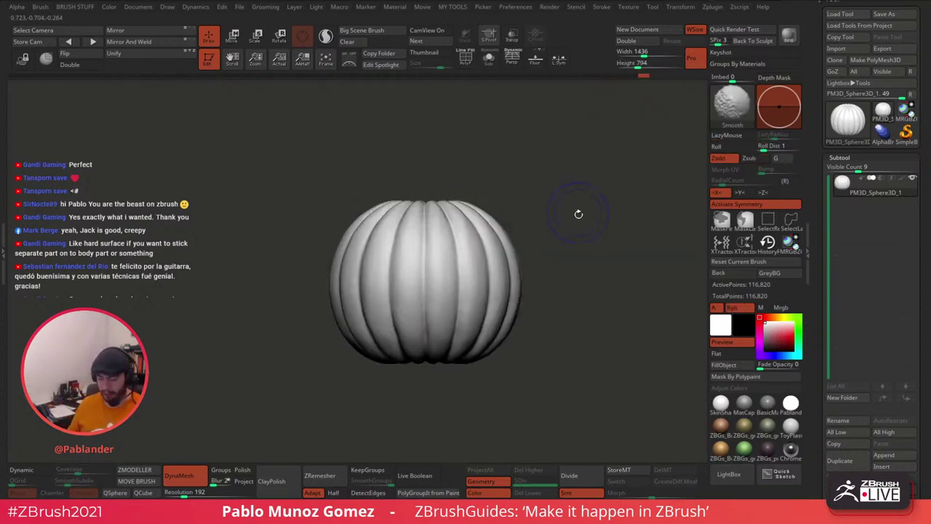
{"action": "key", "text": "w"}
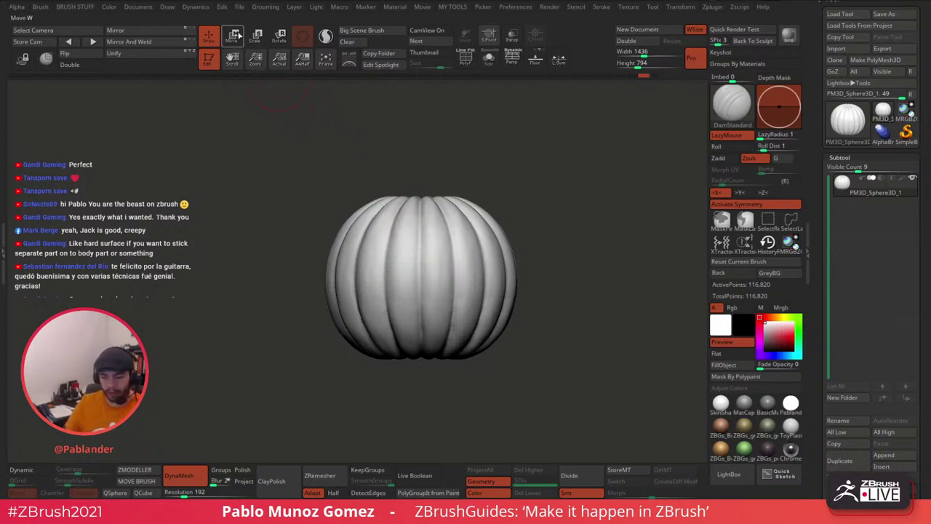
{"action": "left_click", "coordinate": [388, 195]}
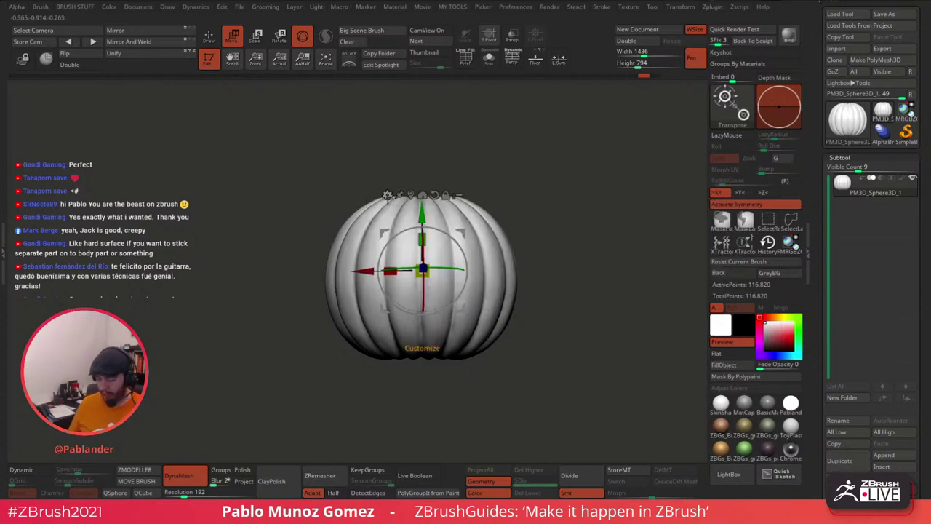
{"action": "left_click", "coordinate": [392, 201]}
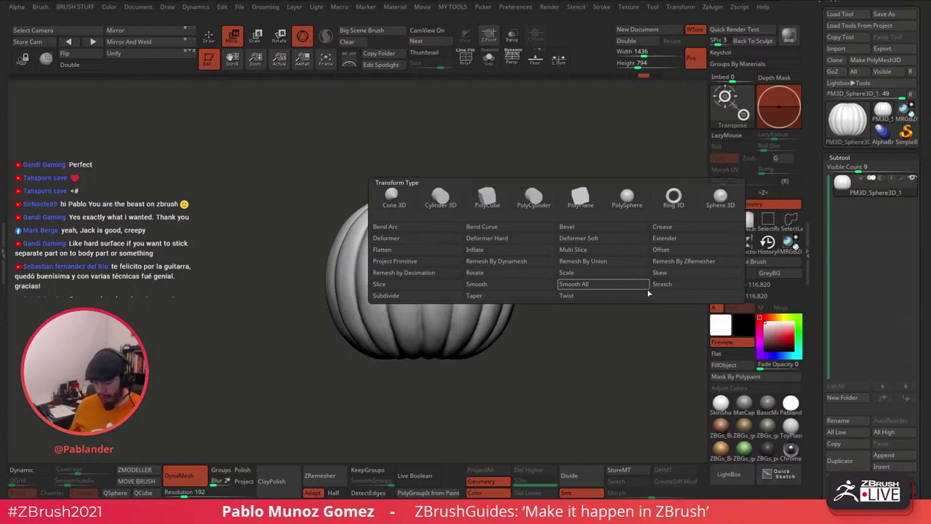
{"action": "left_click", "coordinate": [604, 244]}
{"action": "left_click_drag", "start_coordinate": [614, 277], "coordinate": [578, 160]}
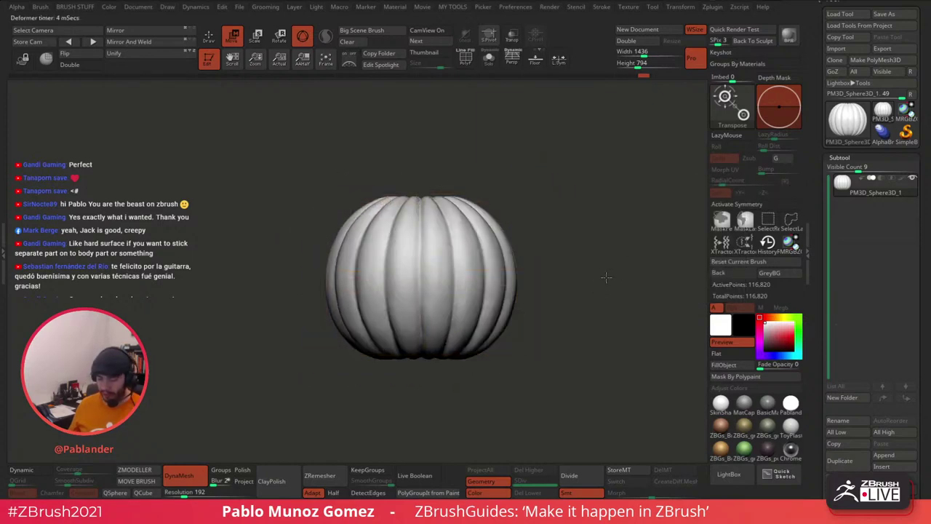
{"action": "left_click", "coordinate": [517, 61]}
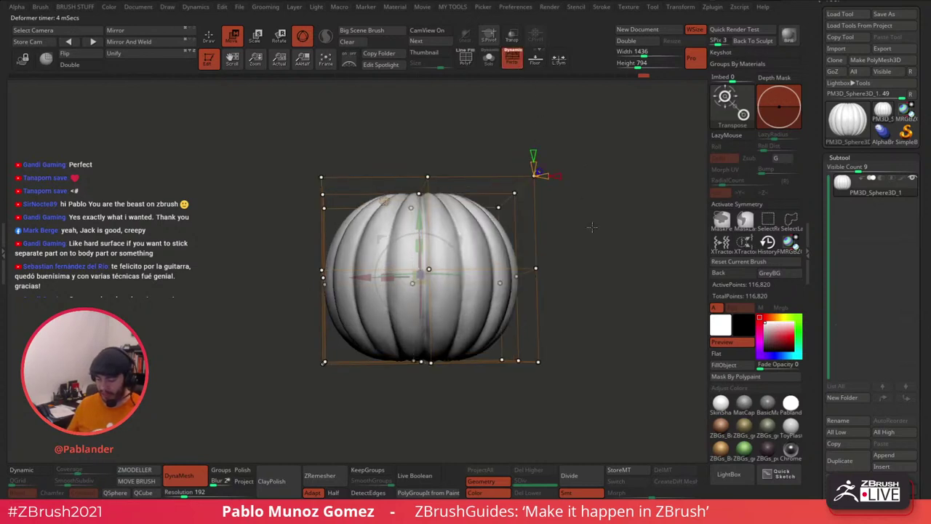
{"action": "left_click", "coordinate": [517, 61]}
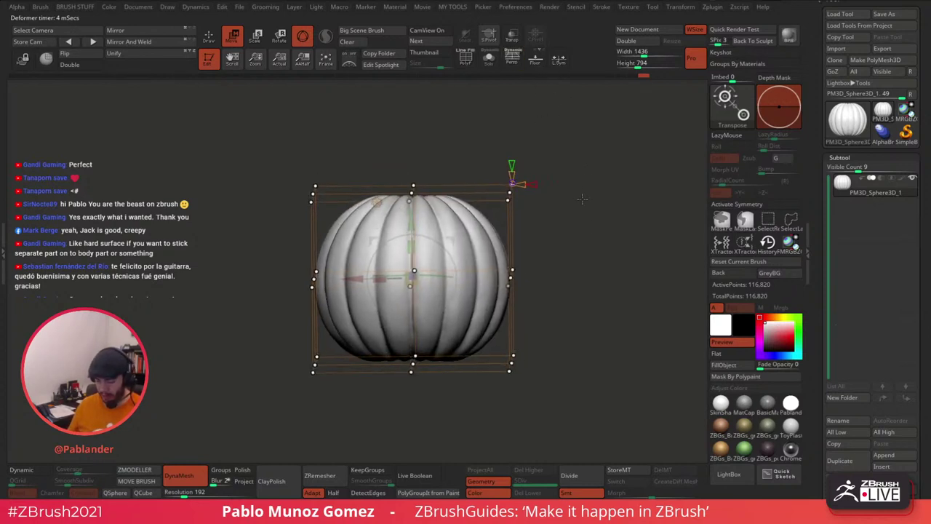
{"action": "left_click_drag", "start_coordinate": [582, 204], "coordinate": [634, 213]}
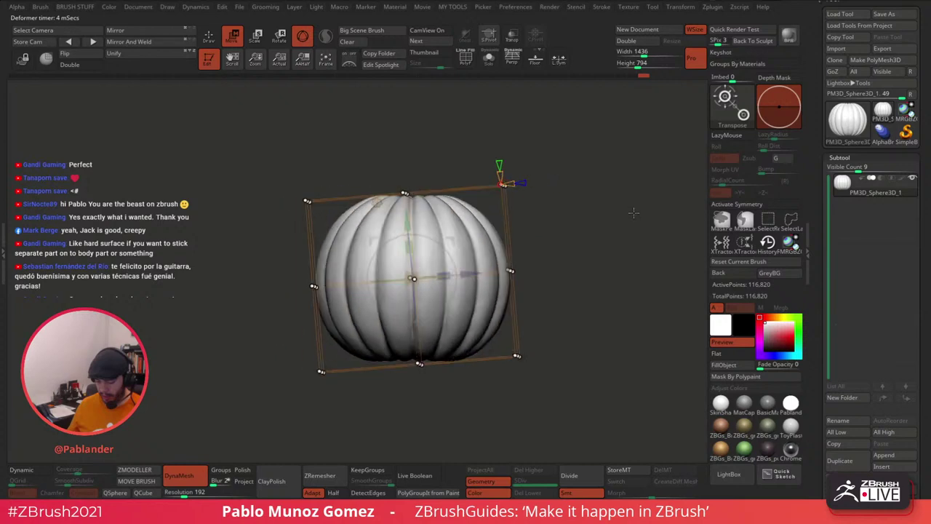
{"action": "left_click", "coordinate": [379, 204]}
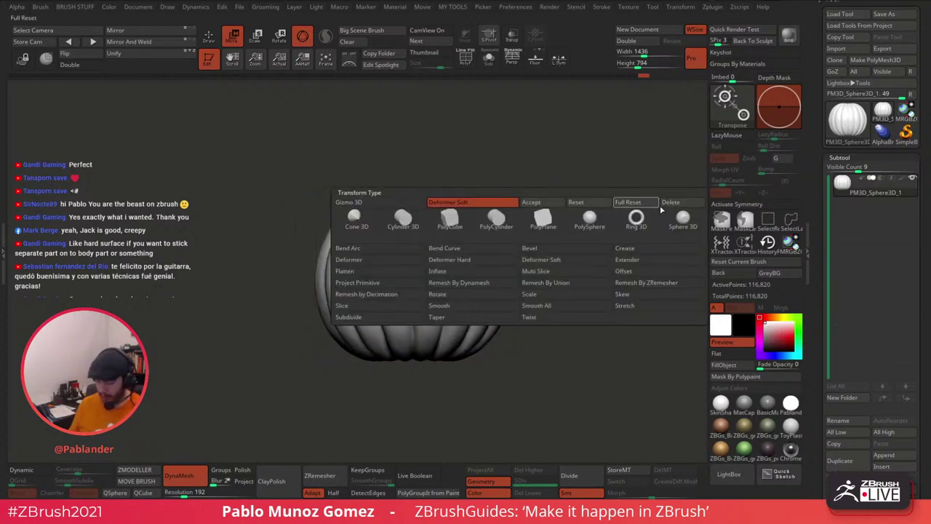
{"action": "left_click", "coordinate": [681, 207]}
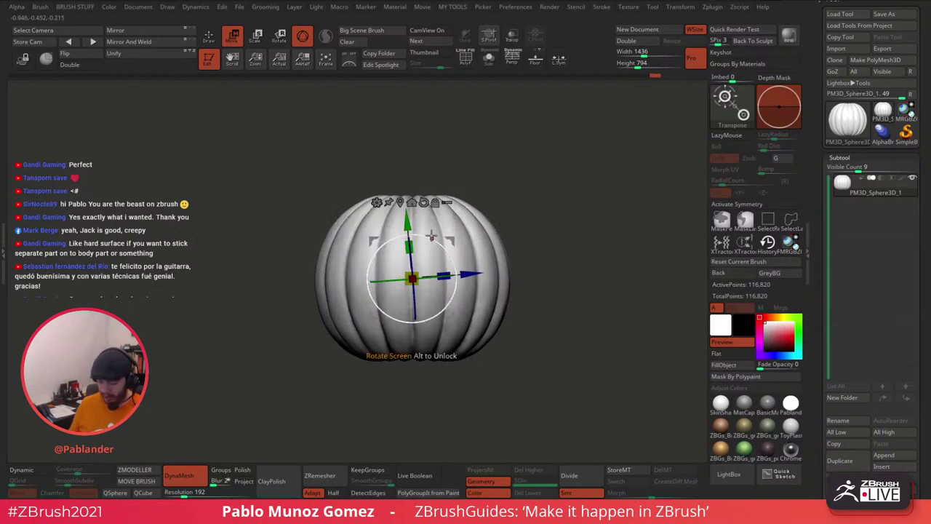
Step: Reset the gizmo's orientation, view the pumpkin from the front and add a Deformer Soft cage to it
{"action": "left_click", "coordinate": [433, 203]}
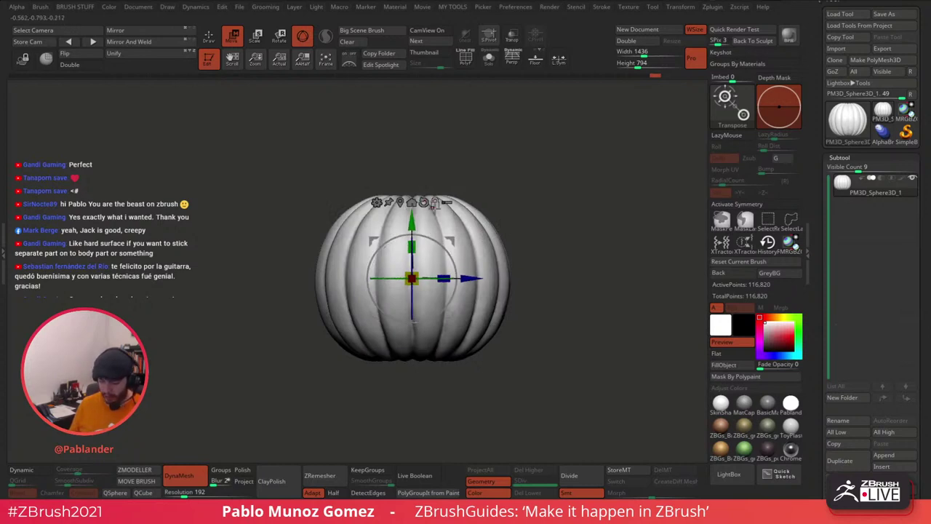
{"action": "left_click_drag", "start_coordinate": [595, 190], "coordinate": [551, 192], "text": "shift"}
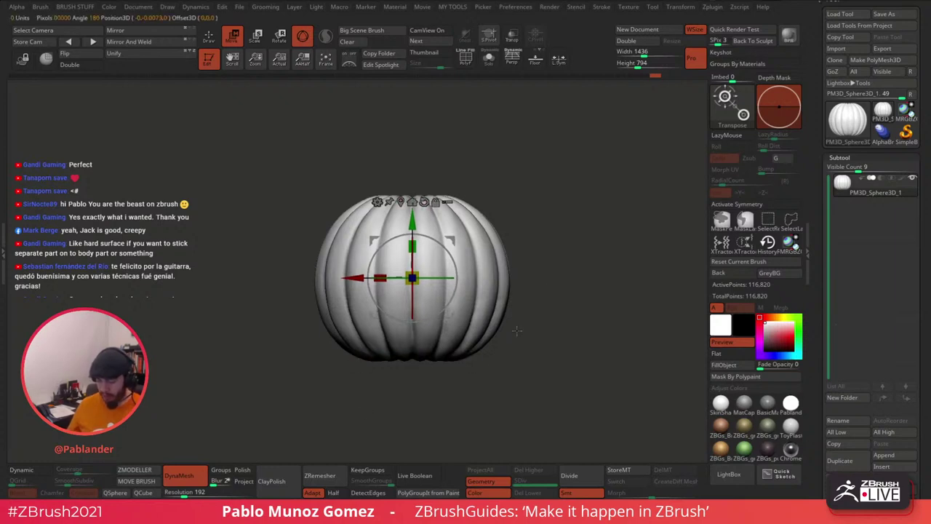
{"action": "left_click_drag", "start_coordinate": [545, 208], "coordinate": [538, 206], "text": "alt"}
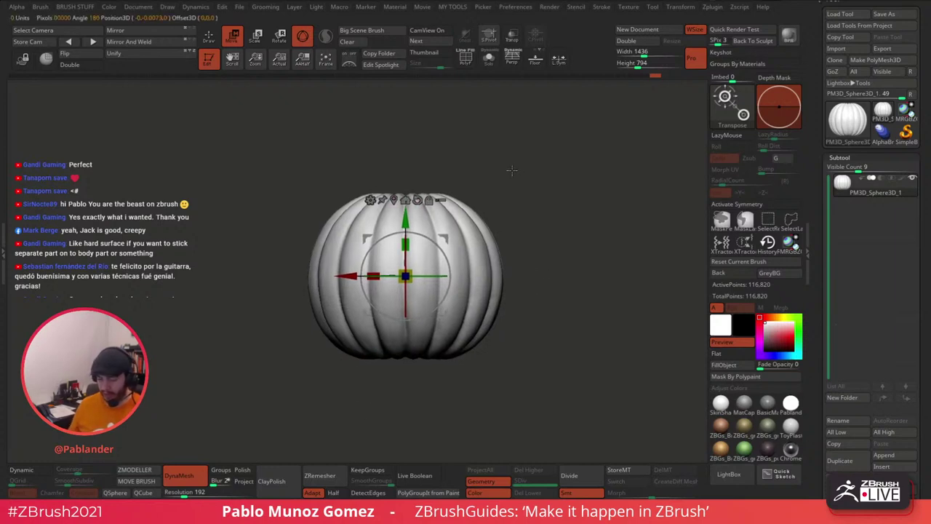
{"action": "left_click", "coordinate": [210, 37]}
{"action": "key", "text": "w"}
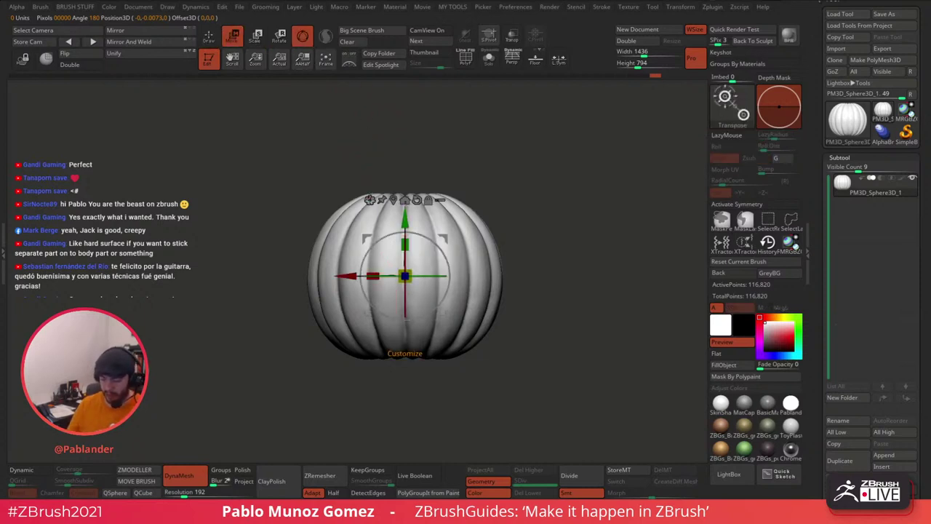
{"action": "left_click", "coordinate": [390, 192]}
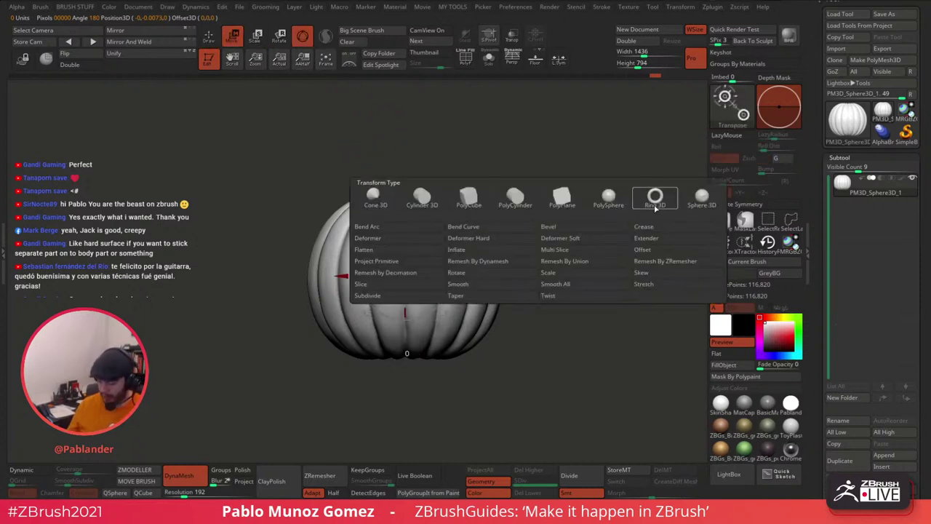
{"action": "left_click", "coordinate": [573, 239]}
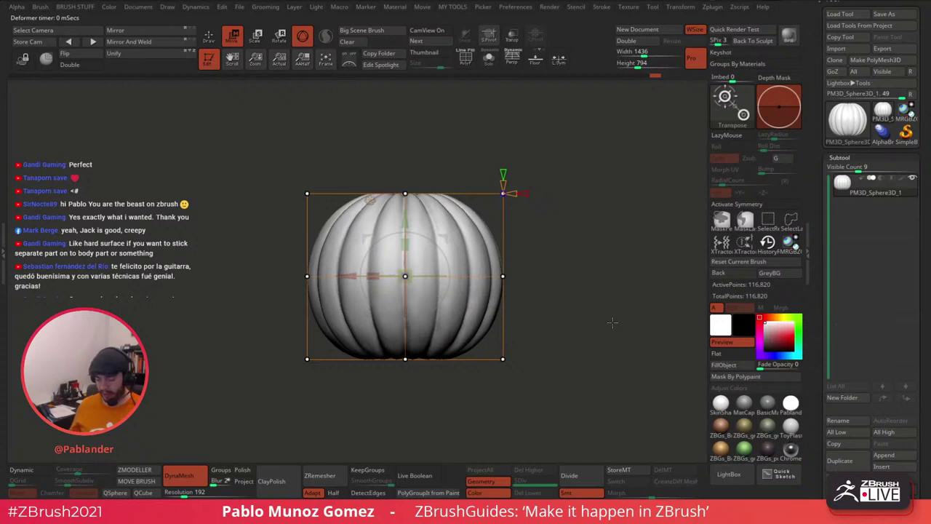
Step: Try pulling a middle side control point of the soft deformer cage outward and undo the deformation
{"action": "left_click_drag", "start_coordinate": [610, 330], "coordinate": [567, 259], "text": "alt"}
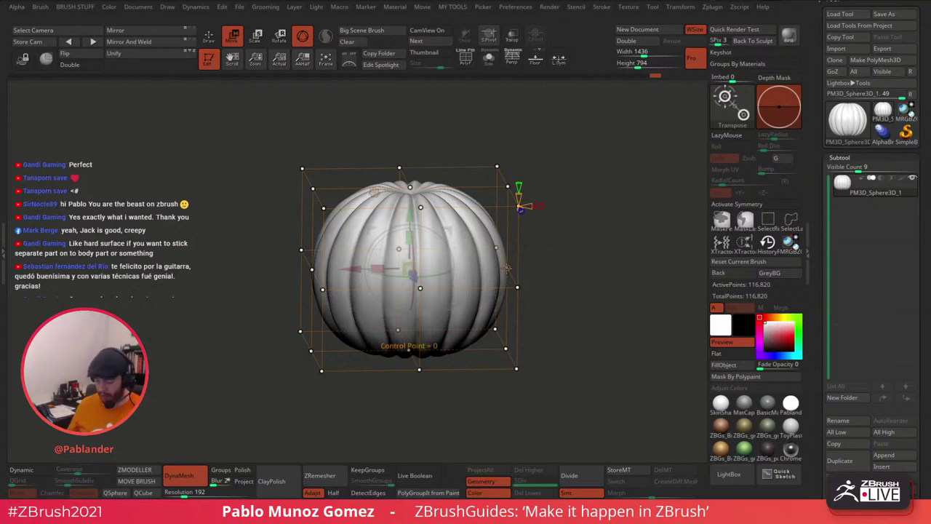
{"action": "left_click_drag", "start_coordinate": [507, 267], "coordinate": [563, 238]}
{"action": "left_click_drag", "start_coordinate": [608, 183], "coordinate": [590, 208]}
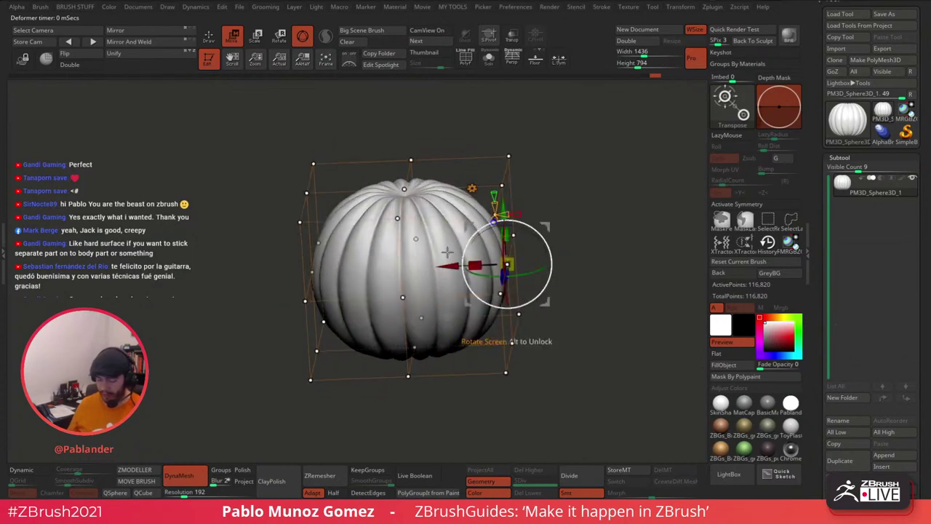
{"action": "left_click_drag", "start_coordinate": [310, 272], "coordinate": [142, 292]}
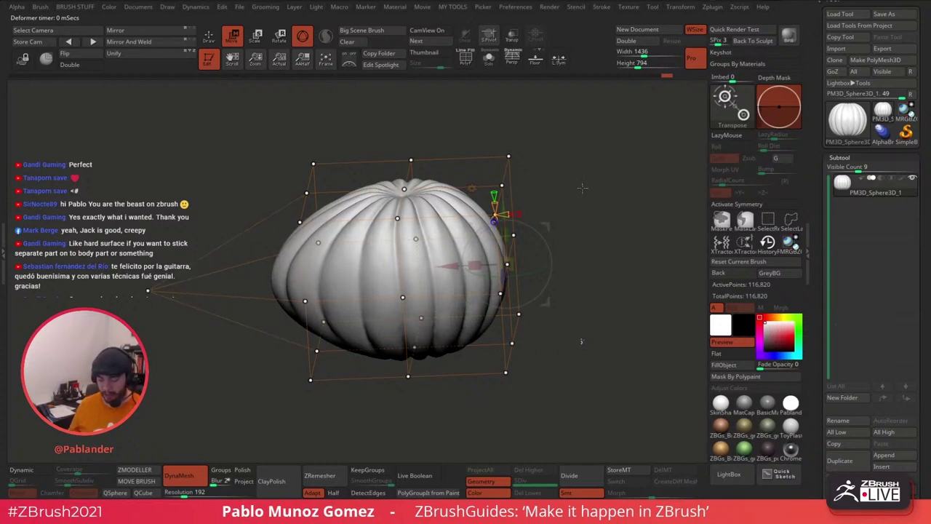
{"action": "key", "text": "ctrl+z"}
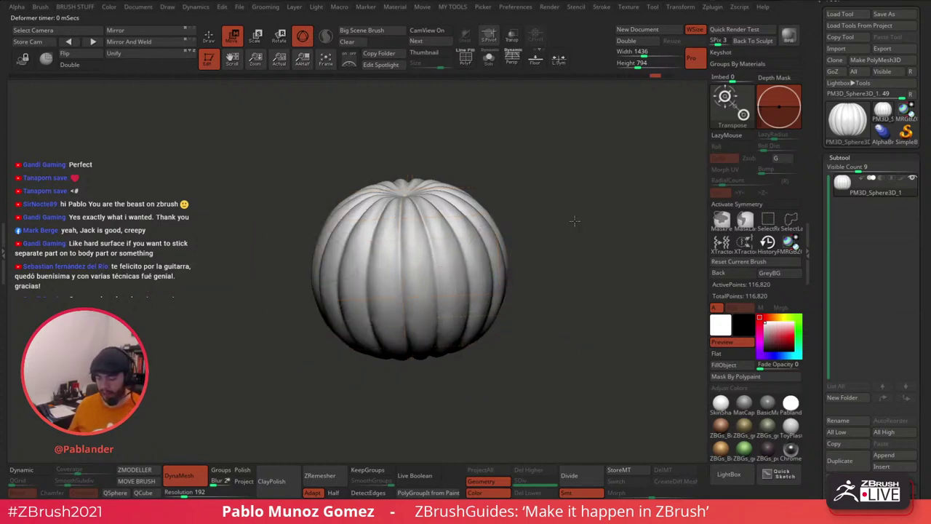
Step: Increase the soft deformer cage's vertical divisions to four rows of control points
{"action": "left_click_drag", "start_coordinate": [576, 218], "coordinate": [571, 198], "text": "shift"}
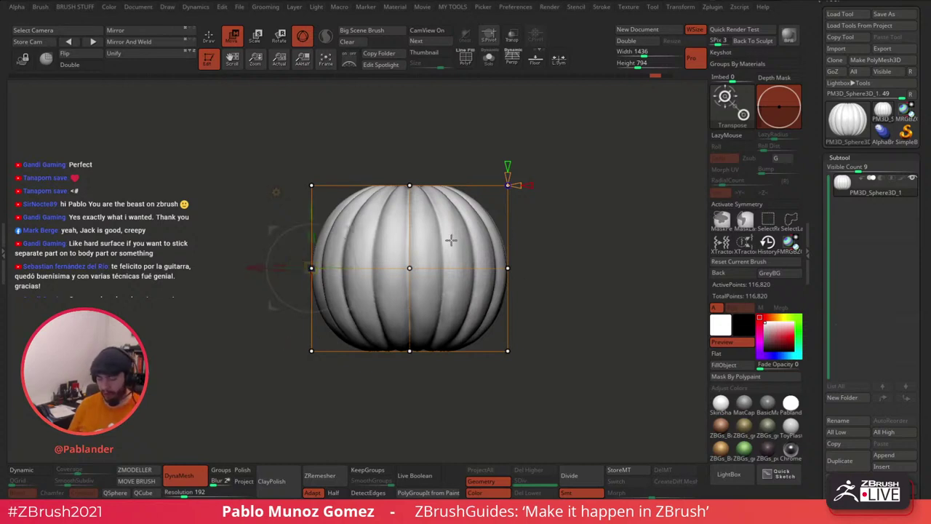
{"action": "left_click_drag", "start_coordinate": [510, 173], "coordinate": [513, 170]}
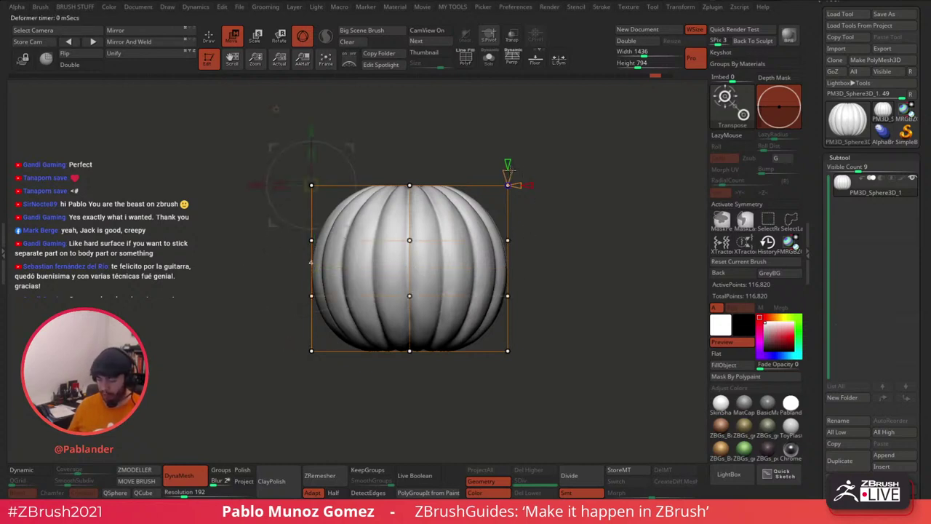
{"action": "left_click_drag", "start_coordinate": [570, 243], "coordinate": [572, 187]}
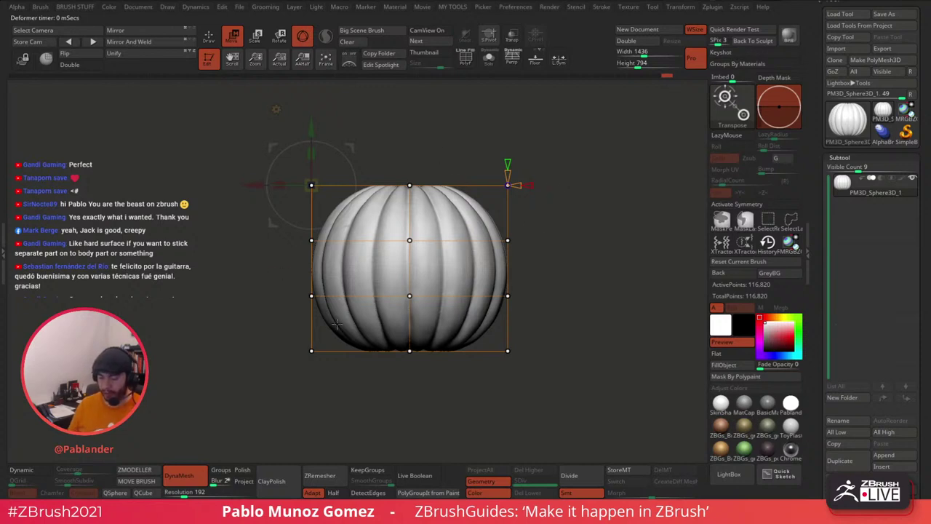
Step: Try scaling the cage from its upper corner control point and undo the scaling
{"action": "left_click_drag", "start_coordinate": [578, 265], "coordinate": [579, 260], "text": "alt"}
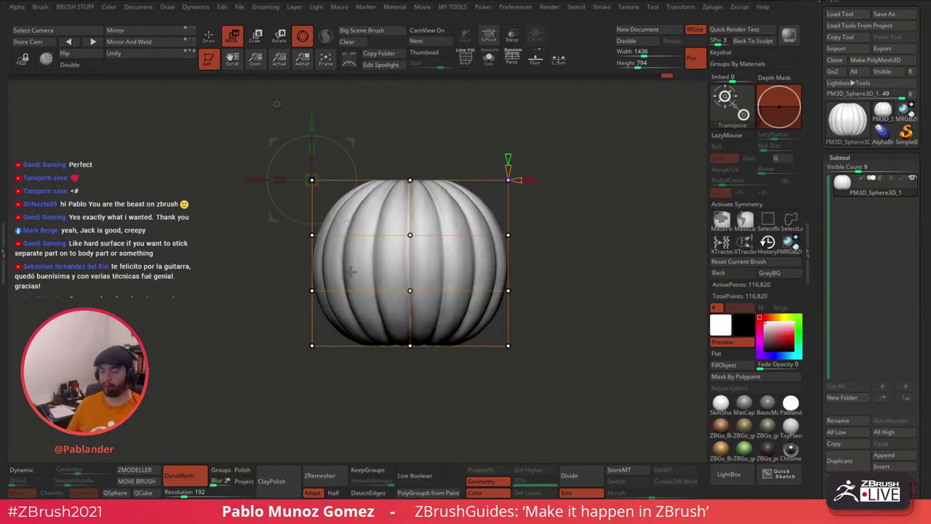
{"action": "left_click_drag", "start_coordinate": [576, 265], "coordinate": [583, 261]}
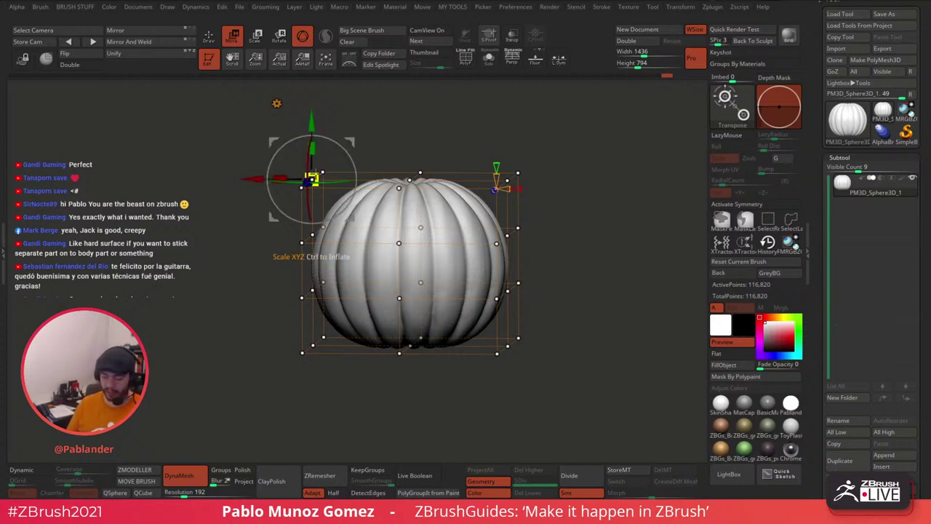
{"action": "left_click_drag", "start_coordinate": [312, 179], "coordinate": [349, 155]}
{"action": "key", "text": "ctrl+z"}
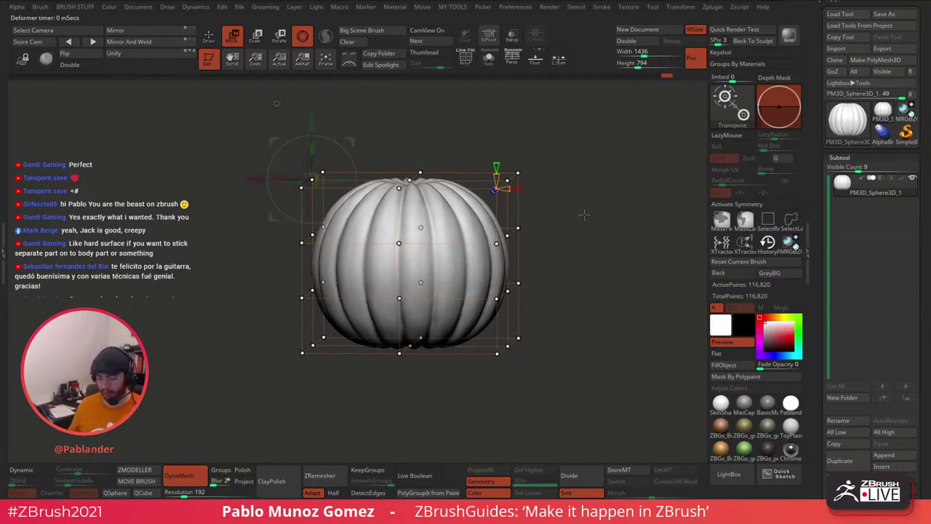
{"action": "left_click_drag", "start_coordinate": [575, 206], "coordinate": [583, 202]}
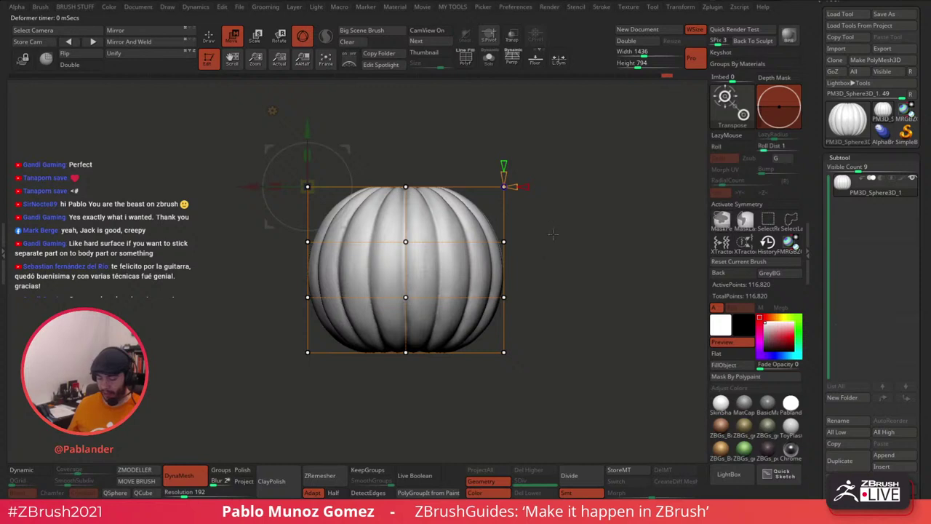
Step: Mask the top and bottom rows of cage control points, leaving only the two middle rows free
{"action": "mouse_move", "coordinate": [585, 115]}
{"action": "left_mouse_down", "text": "ctrl"}
{"action": "mouse_move", "coordinate": [553, 160]}
{"action": "mouse_move", "coordinate": [267, 213]}
{"action": "left_mouse_up", "text": "ctrl"}
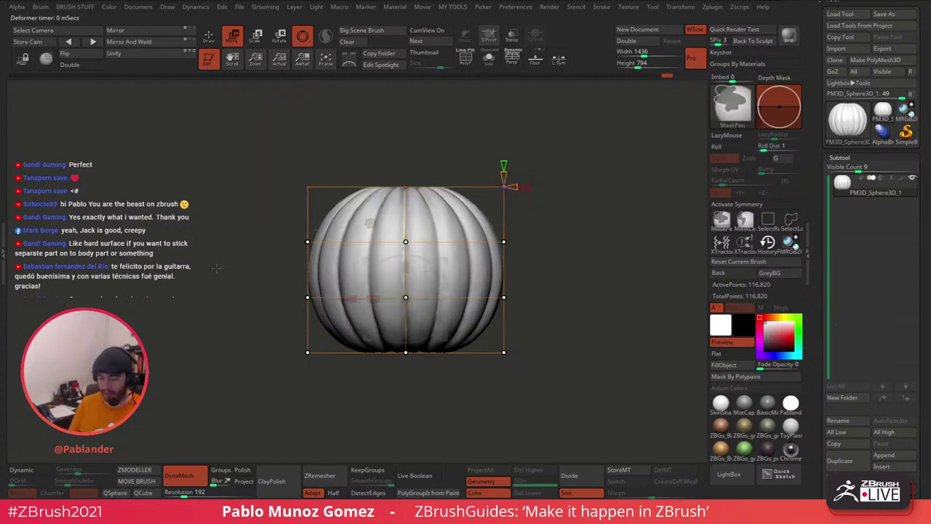
{"action": "left_click_drag", "start_coordinate": [258, 405], "coordinate": [562, 320], "text": "ctrl"}
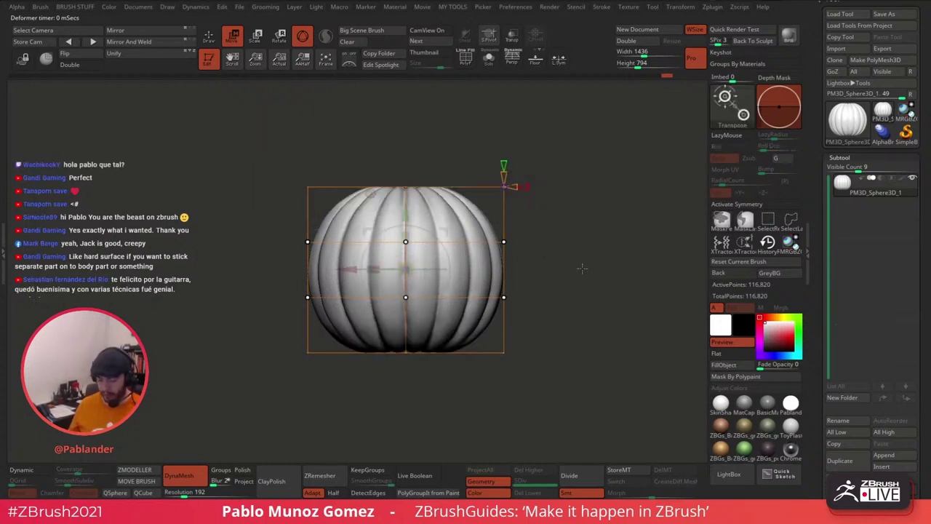
{"action": "mouse_move", "coordinate": [571, 270]}
{"action": "left_mouse_down"}
{"action": "mouse_move", "coordinate": [580, 292]}
{"action": "mouse_move", "coordinate": [580, 282]}
{"action": "left_mouse_up"}
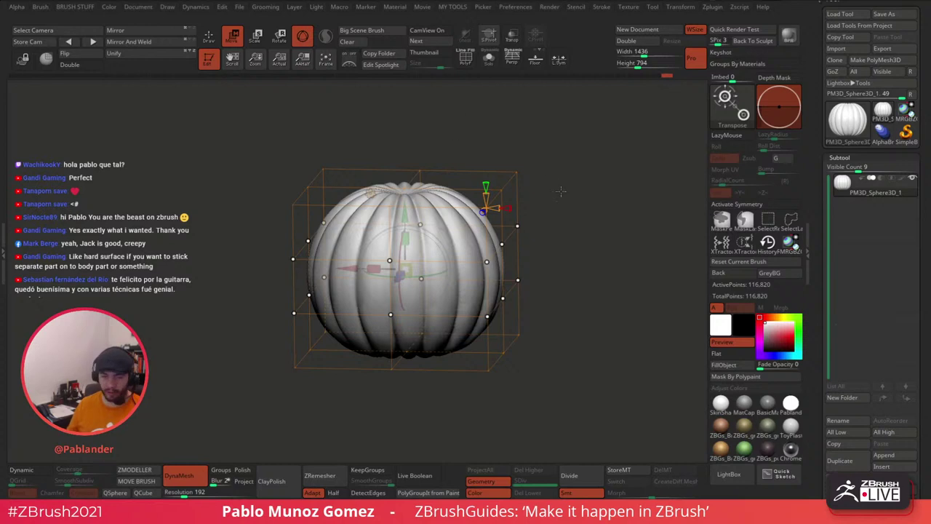
{"action": "left_click_drag", "start_coordinate": [589, 205], "coordinate": [565, 207]}
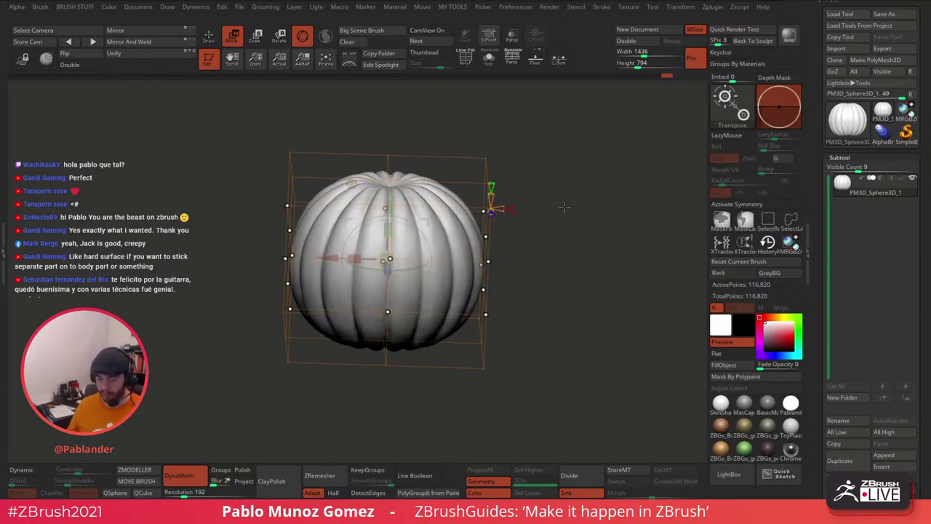
{"action": "left_click_drag", "start_coordinate": [503, 235], "coordinate": [544, 200], "text": "shift"}
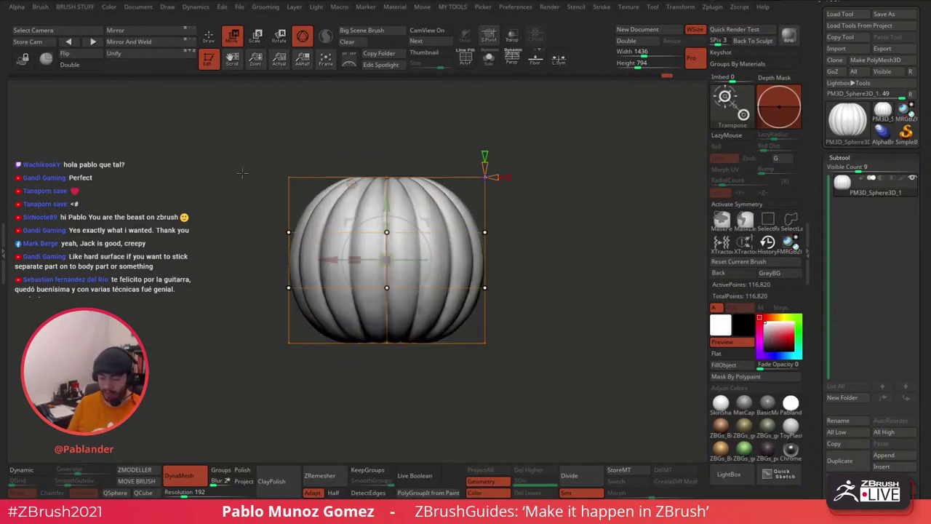
Step: Try scaling the two unmasked middle rows of the cage and undo the changes
{"action": "left_click_drag", "start_coordinate": [547, 168], "coordinate": [504, 206]}
{"action": "mouse_move", "coordinate": [418, 254]}
{"action": "left_mouse_down"}
{"action": "mouse_move", "coordinate": [432, 252]}
{"action": "mouse_move", "coordinate": [423, 252]}
{"action": "left_mouse_up"}
{"action": "mouse_move", "coordinate": [573, 221]}
{"action": "left_mouse_down"}
{"action": "mouse_move", "coordinate": [577, 204]}
{"action": "mouse_move", "coordinate": [572, 219]}
{"action": "left_mouse_up"}
{"action": "key", "text": "ctrl+z"}
{"action": "left_click_drag", "start_coordinate": [567, 225], "coordinate": [561, 230], "text": "shift"}
{"action": "key", "text": "ctrl+z"}
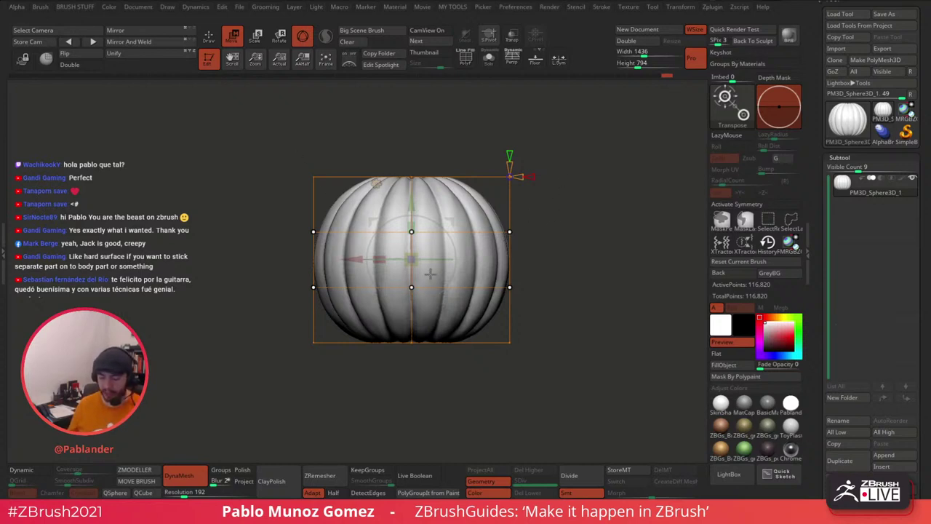
Step: Scale up the two middle rows of cage control points uniformly to bulge the pumpkin's sides outward
{"action": "left_click_drag", "start_coordinate": [413, 257], "coordinate": [469, 210]}
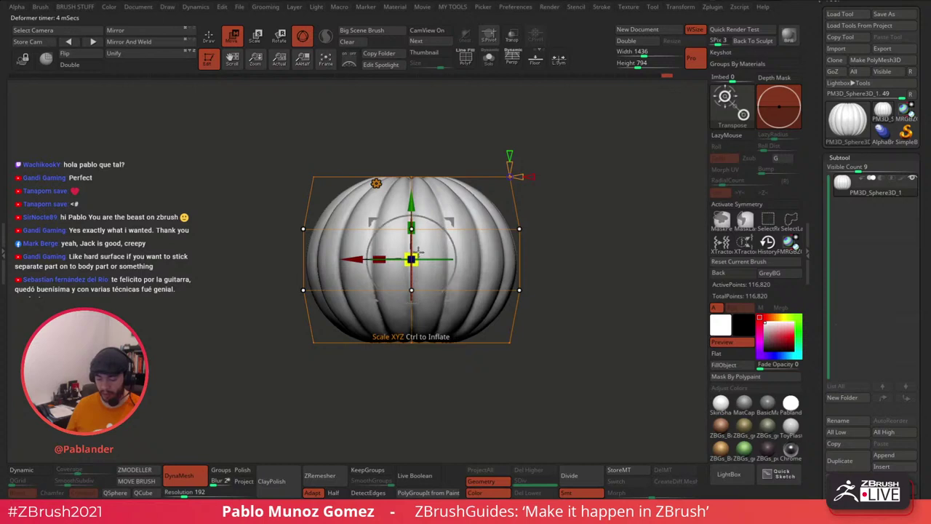
{"action": "left_click_drag", "start_coordinate": [414, 259], "coordinate": [424, 129]}
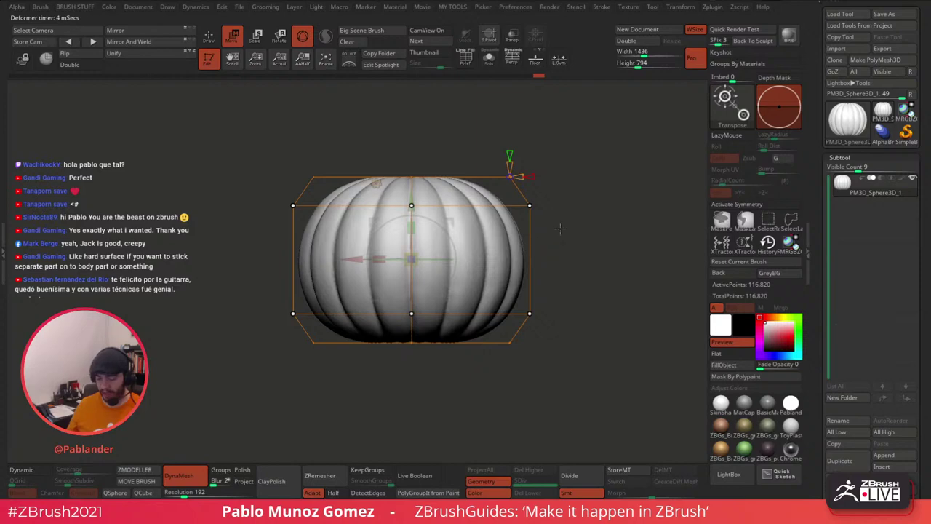
Step: Accept the soft deformer cage's reshaping of the pumpkin
{"action": "left_click_drag", "start_coordinate": [580, 248], "coordinate": [604, 251]}
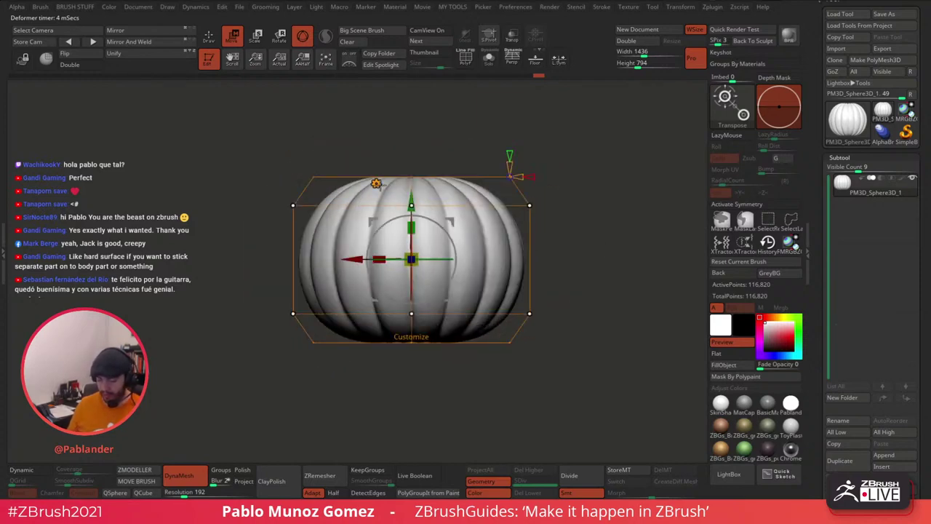
{"action": "left_click", "coordinate": [381, 185]}
{"action": "left_click", "coordinate": [562, 182]}
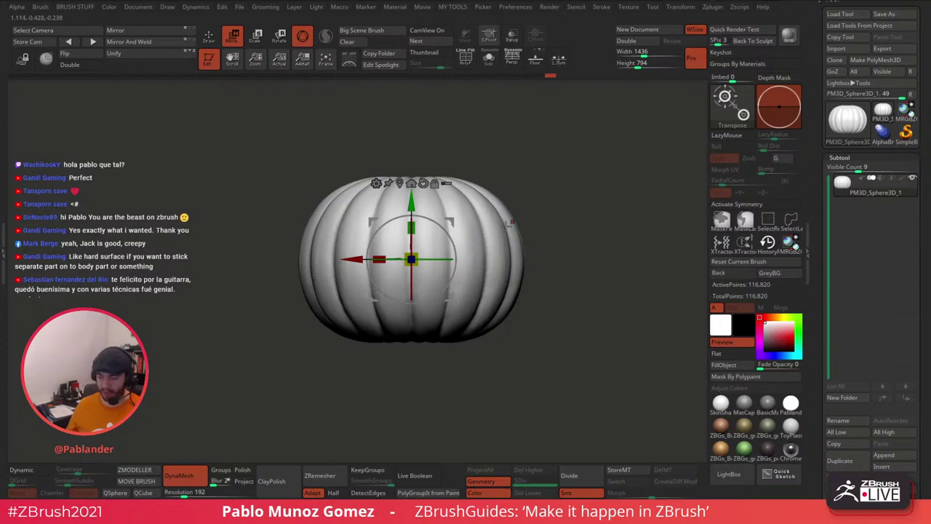
{"action": "left_click_drag", "start_coordinate": [573, 200], "coordinate": [564, 203], "text": "alt"}
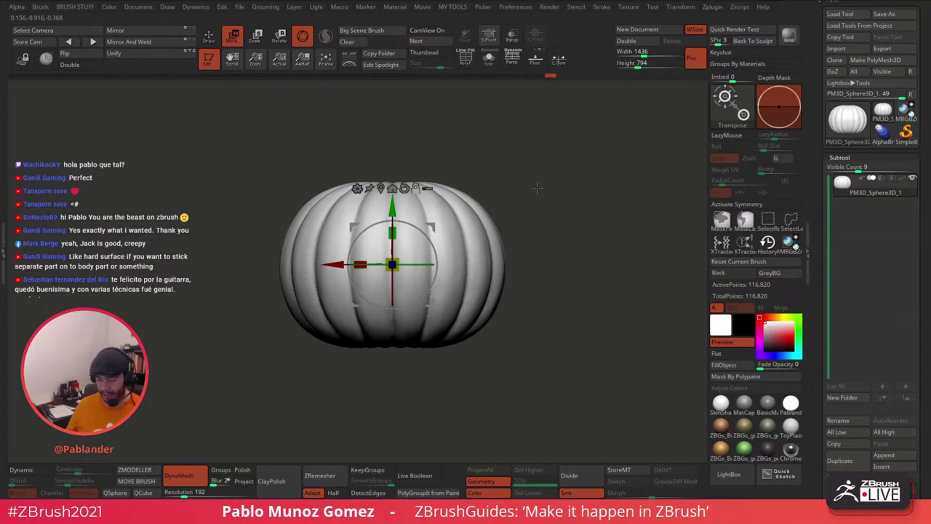
Step: Add a Taper deformer to the pumpkin and adjust the taper at its top and bottom
{"action": "left_click", "coordinate": [208, 35]}
{"action": "left_click", "coordinate": [232, 35]}
{"action": "left_click", "coordinate": [358, 188]}
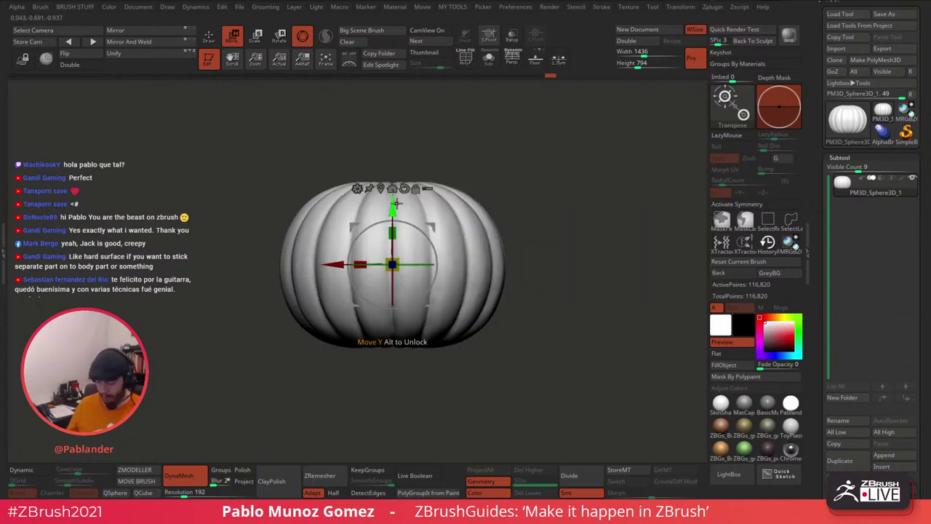
{"action": "left_click", "coordinate": [357, 189]}
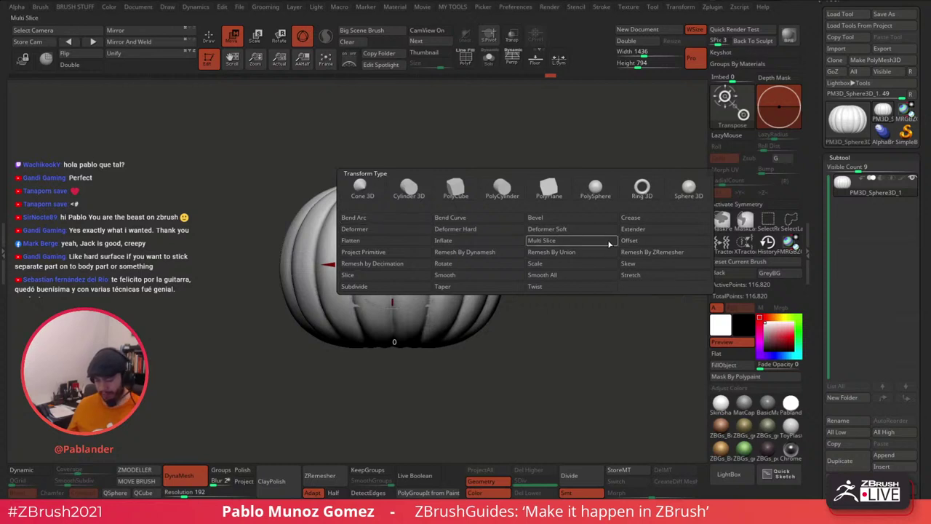
{"action": "left_click", "coordinate": [498, 291]}
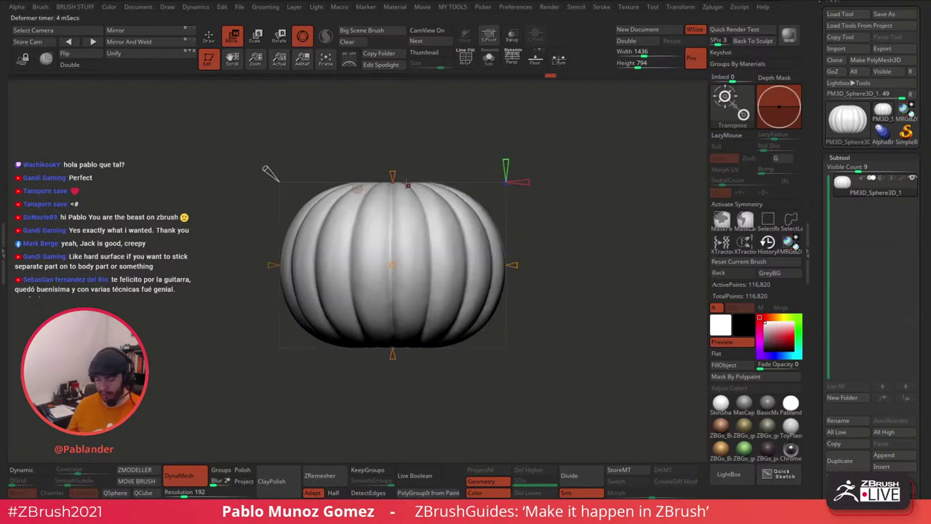
{"action": "left_click_drag", "start_coordinate": [405, 149], "coordinate": [404, 174], "text": "alt"}
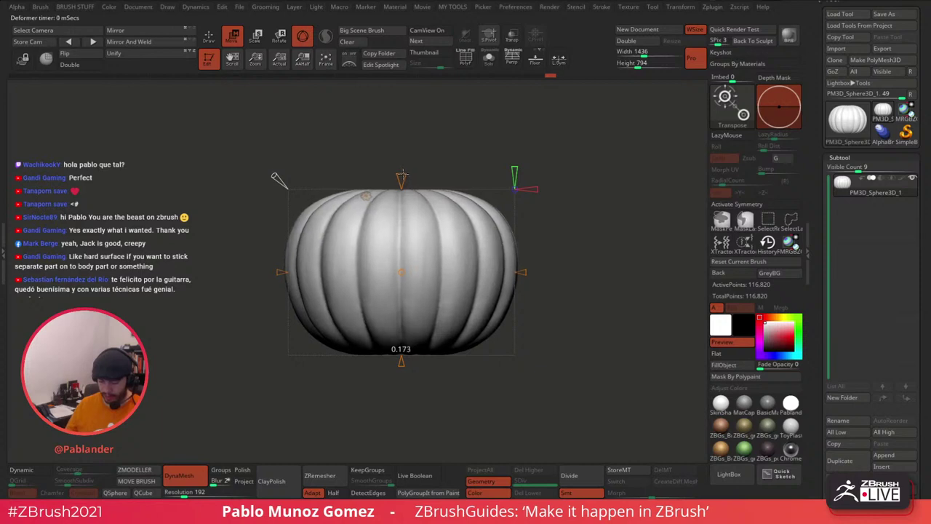
{"action": "left_click_drag", "start_coordinate": [401, 175], "coordinate": [403, 174]}
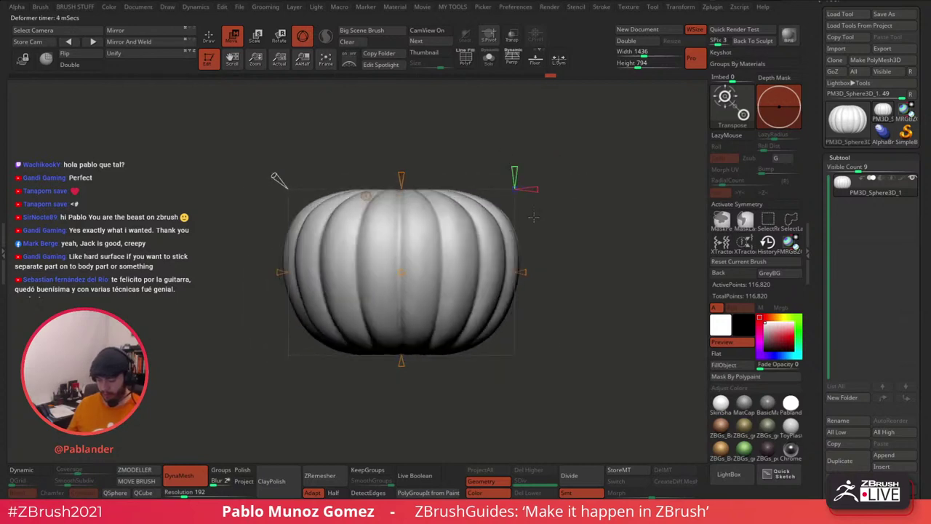
{"action": "left_click_drag", "start_coordinate": [401, 361], "coordinate": [402, 346]}
{"action": "key", "text": "ctrl+z"}
{"action": "key", "text": "ctrl+shift+z"}
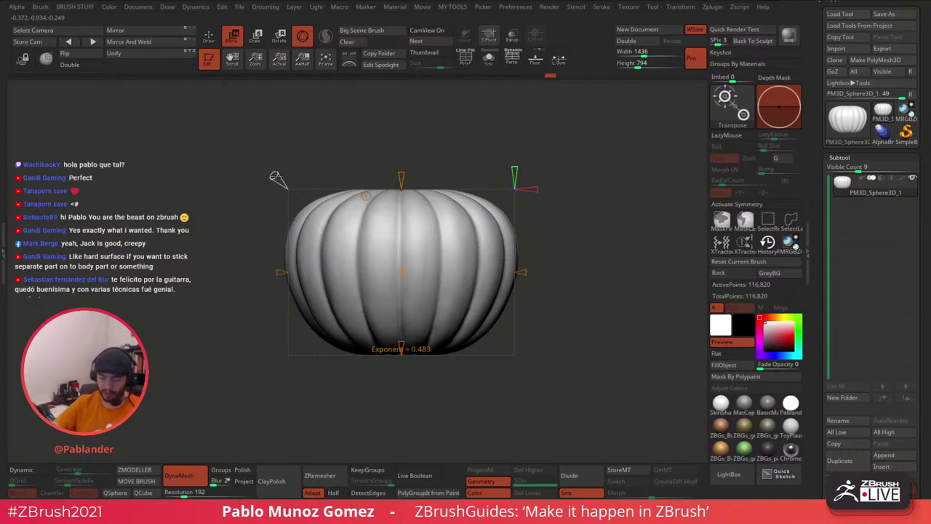
Step: Adjust the Taper deformer's exponent to about 0.573 and accept the taper on the pumpkin
{"action": "mouse_move", "coordinate": [275, 177]}
{"action": "left_mouse_down"}
{"action": "mouse_move", "coordinate": [265, 166]}
{"action": "mouse_move", "coordinate": [312, 203]}
{"action": "mouse_move", "coordinate": [260, 157]}
{"action": "mouse_move", "coordinate": [315, 205]}
{"action": "mouse_move", "coordinate": [261, 156]}
{"action": "mouse_move", "coordinate": [326, 215]}
{"action": "mouse_move", "coordinate": [254, 158]}
{"action": "mouse_move", "coordinate": [270, 173]}
{"action": "left_mouse_up"}
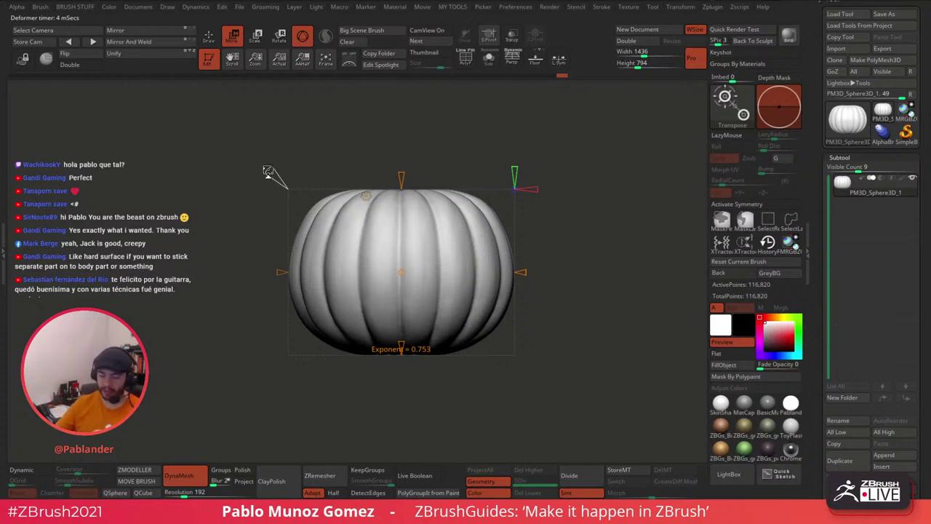
{"action": "mouse_move", "coordinate": [272, 173]}
{"action": "left_mouse_down"}
{"action": "mouse_move", "coordinate": [251, 147]}
{"action": "mouse_move", "coordinate": [297, 196]}
{"action": "mouse_move", "coordinate": [270, 167]}
{"action": "mouse_move", "coordinate": [275, 177]}
{"action": "left_mouse_up"}
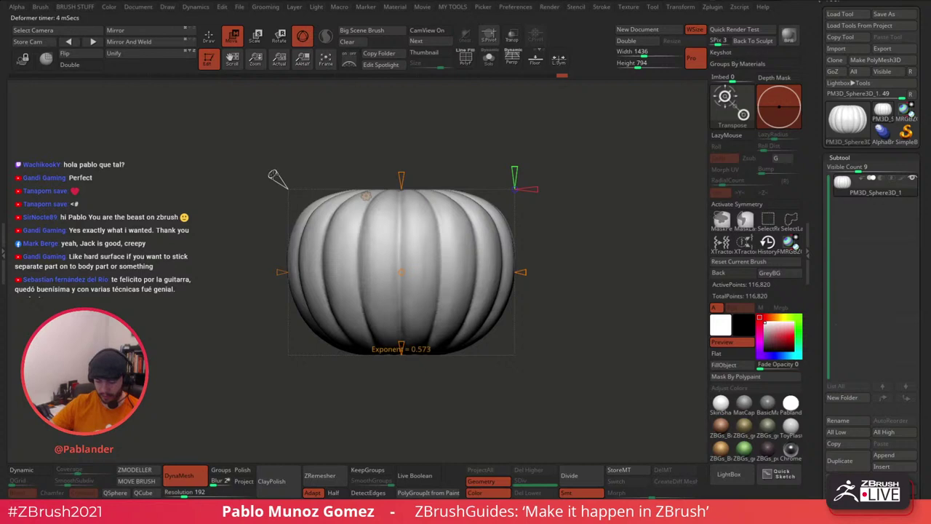
{"action": "left_click", "coordinate": [366, 196]}
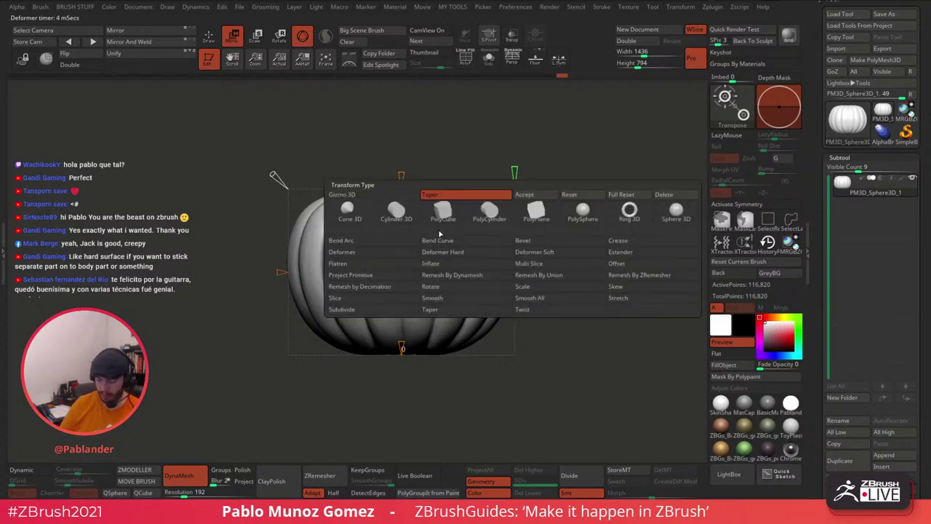
{"action": "left_click", "coordinate": [547, 197]}
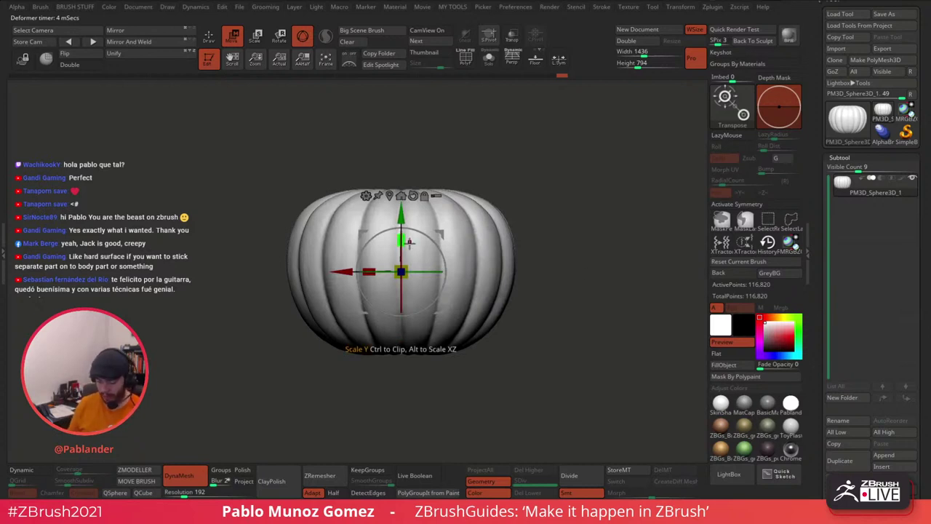
Step: Squash the pumpkin vertically along Y into a flatter shape and return to sculpting mode
{"action": "left_click_drag", "start_coordinate": [402, 240], "coordinate": [405, 245]}
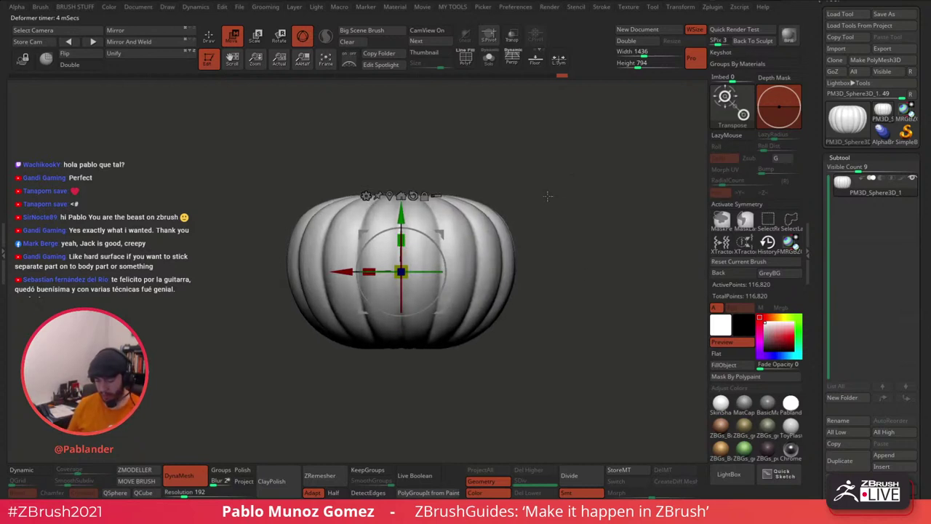
{"action": "left_click_drag", "start_coordinate": [540, 211], "coordinate": [551, 194]}
{"action": "left_click_drag", "start_coordinate": [404, 240], "coordinate": [403, 243]}
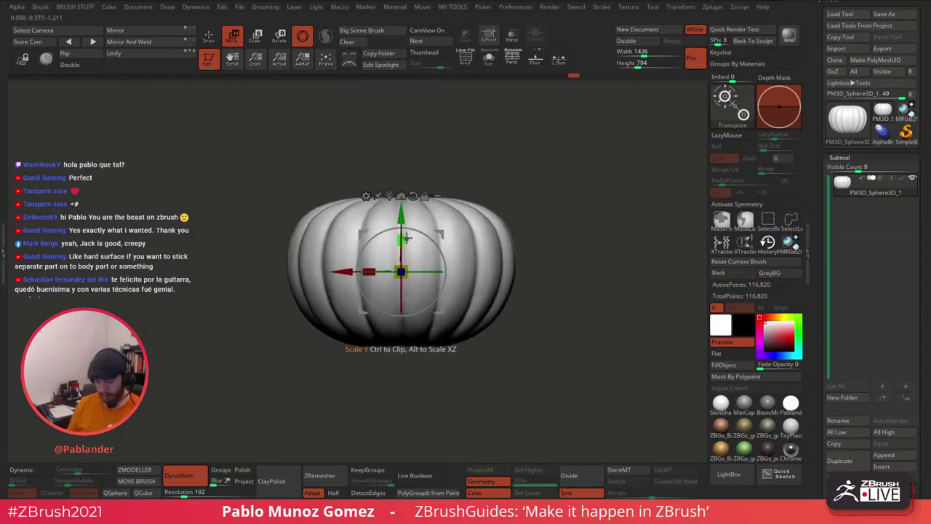
{"action": "key", "text": "q"}
{"action": "mouse_move", "coordinate": [526, 269]}
{"action": "left_mouse_down", "text": "alt"}
{"action": "mouse_move", "coordinate": [528, 221]}
{"action": "mouse_move", "coordinate": [541, 328]}
{"action": "mouse_move", "coordinate": [595, 222]}
{"action": "mouse_move", "coordinate": [536, 224]}
{"action": "mouse_move", "coordinate": [566, 257]}
{"action": "left_mouse_up", "text": "alt"}
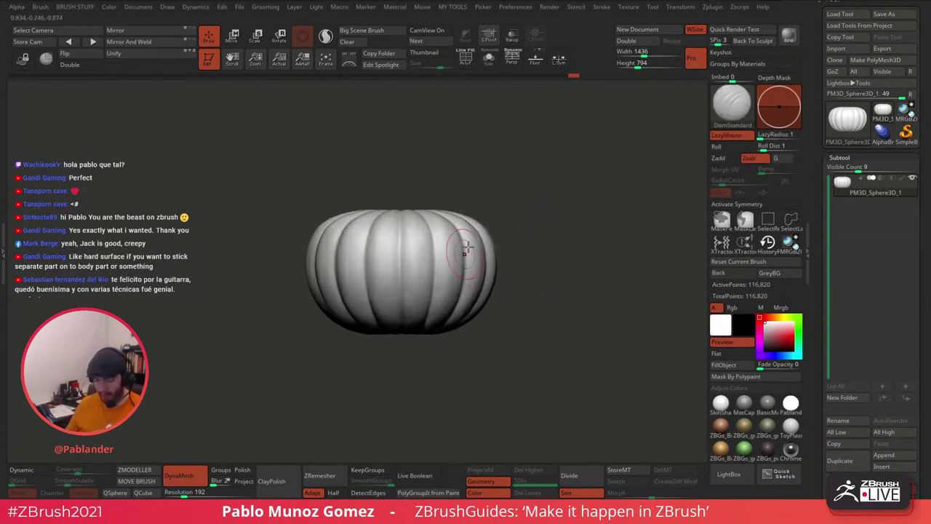
{"action": "left_click_drag", "start_coordinate": [551, 289], "coordinate": [562, 193]}
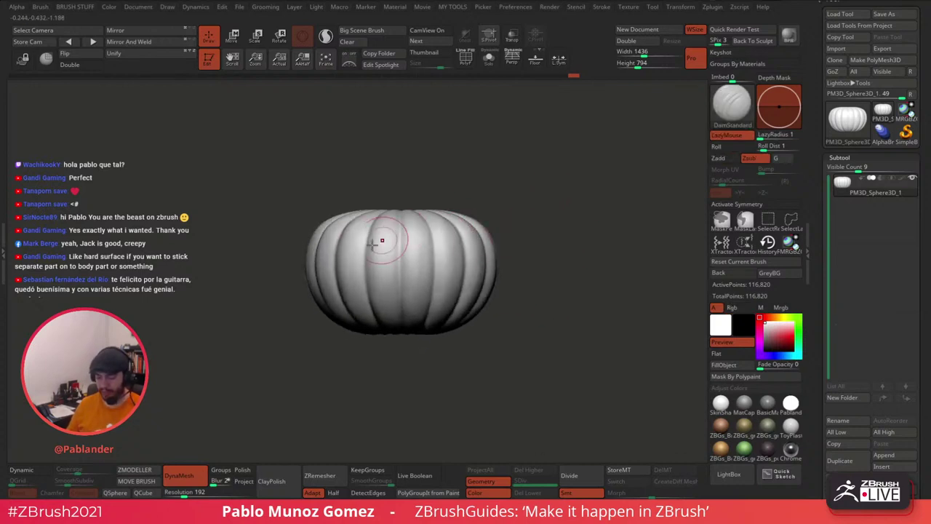
{"action": "left_click_drag", "start_coordinate": [532, 228], "coordinate": [548, 252]}
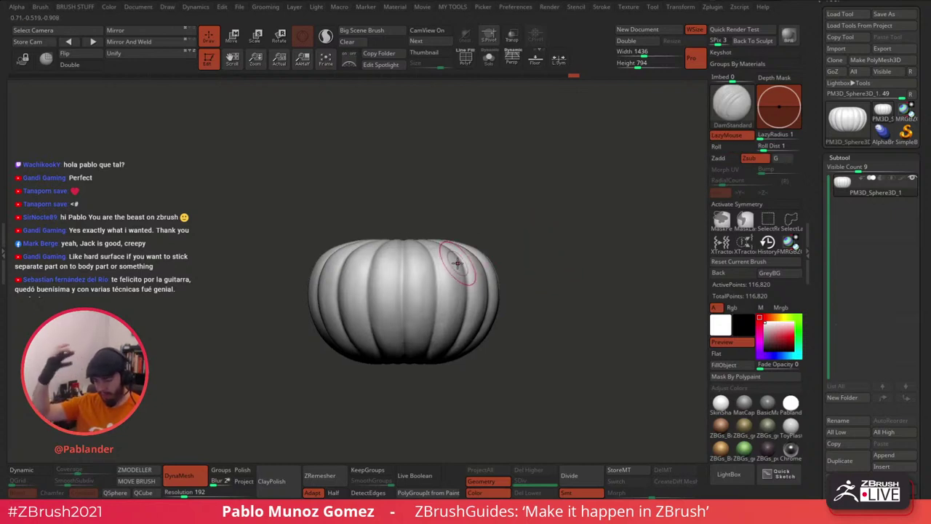
{"action": "left_click_drag", "start_coordinate": [476, 192], "coordinate": [604, 241]}
Step: Duplicate the pumpkin subtool, shrink the copy and raise it above the top centre of the pumpkin
{"action": "key", "text": "ctrl+shift+d"}
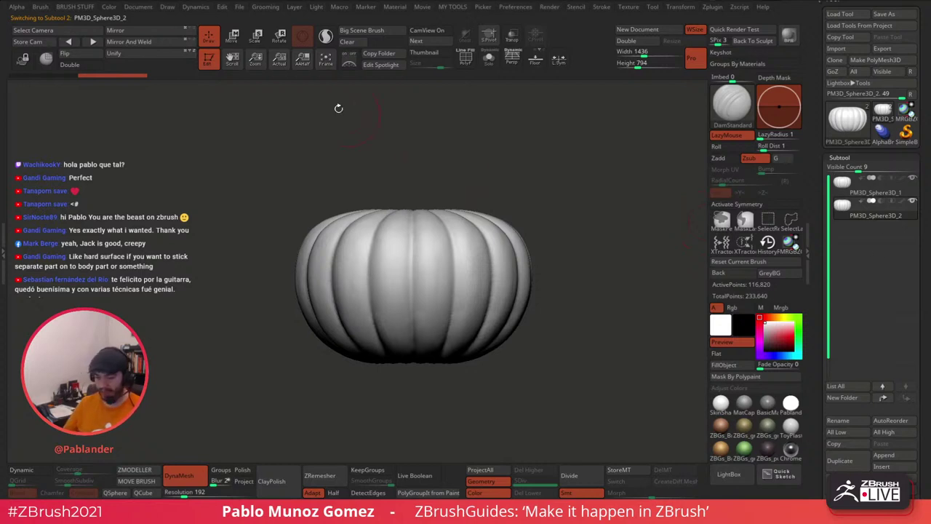
{"action": "key", "text": "w"}
{"action": "left_click_drag", "start_coordinate": [413, 227], "coordinate": [384, 255]}
{"action": "left_click_drag", "start_coordinate": [485, 165], "coordinate": [487, 181], "text": "alt"}
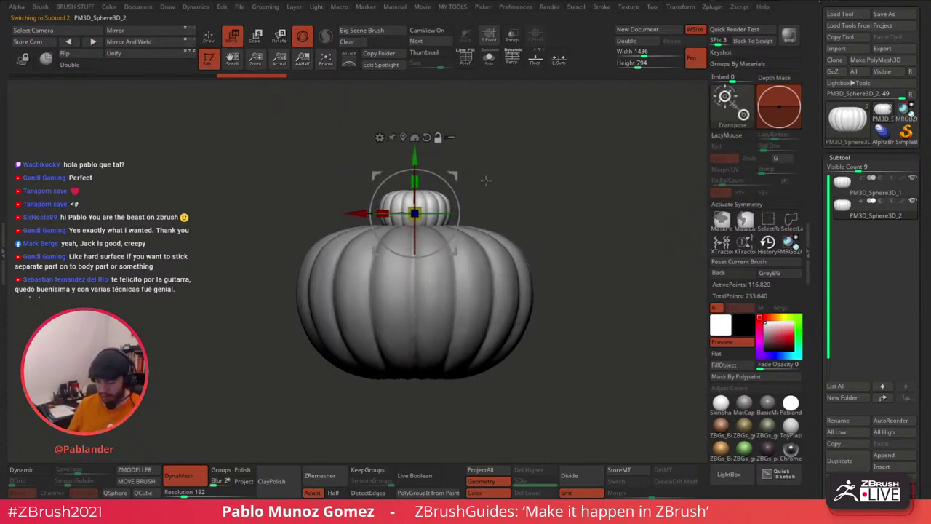
Step: Stretch the small copy into a tall, slim stem shape standing on the pumpkin and rotate it 180 degrees
{"action": "mouse_move", "coordinate": [415, 182]}
{"action": "left_mouse_down"}
{"action": "mouse_move", "coordinate": [416, 125]}
{"action": "mouse_move", "coordinate": [407, 201]}
{"action": "left_mouse_up"}
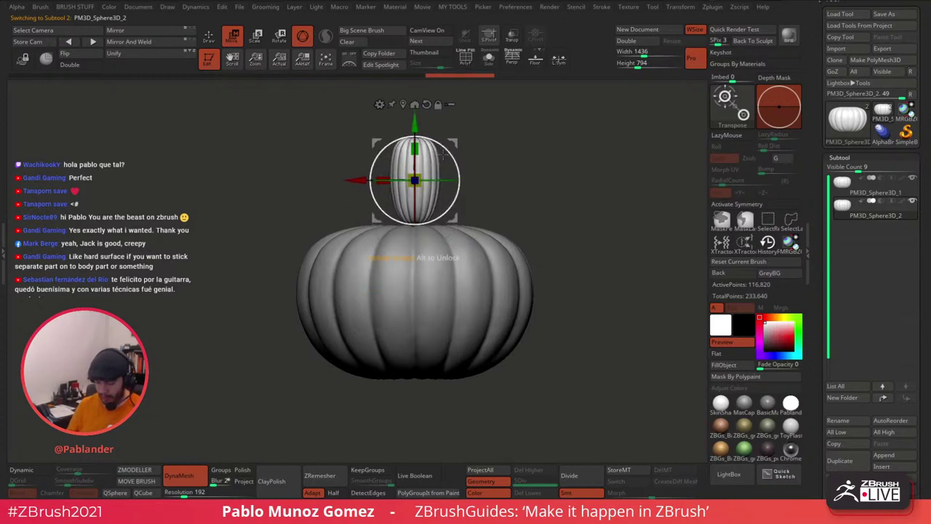
{"action": "left_click_drag", "start_coordinate": [442, 152], "coordinate": [350, 284]}
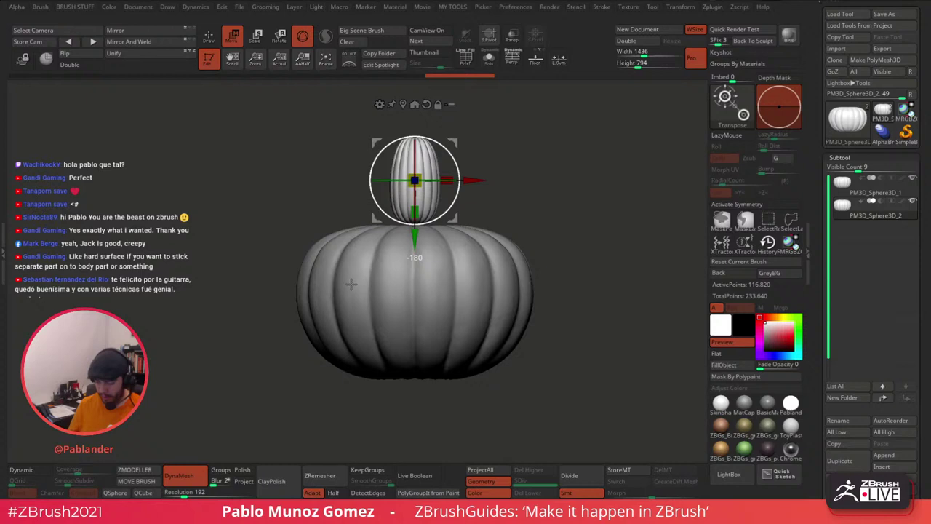
{"action": "right_click_drag", "start_coordinate": [530, 175], "coordinate": [535, 178], "text": "ctrl"}
{"action": "right_click_drag", "start_coordinate": [536, 177], "coordinate": [545, 196], "text": "alt"}
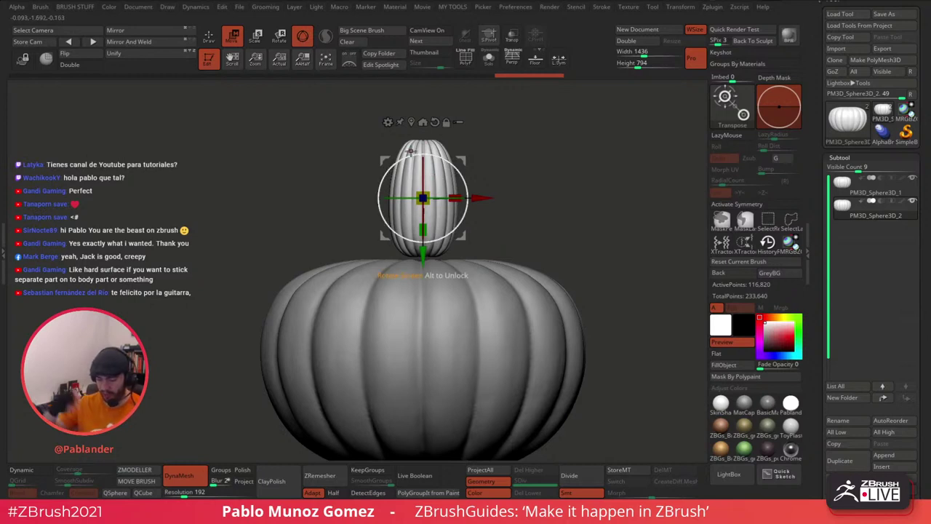
{"action": "left_click_drag", "start_coordinate": [425, 196], "coordinate": [426, 234]}
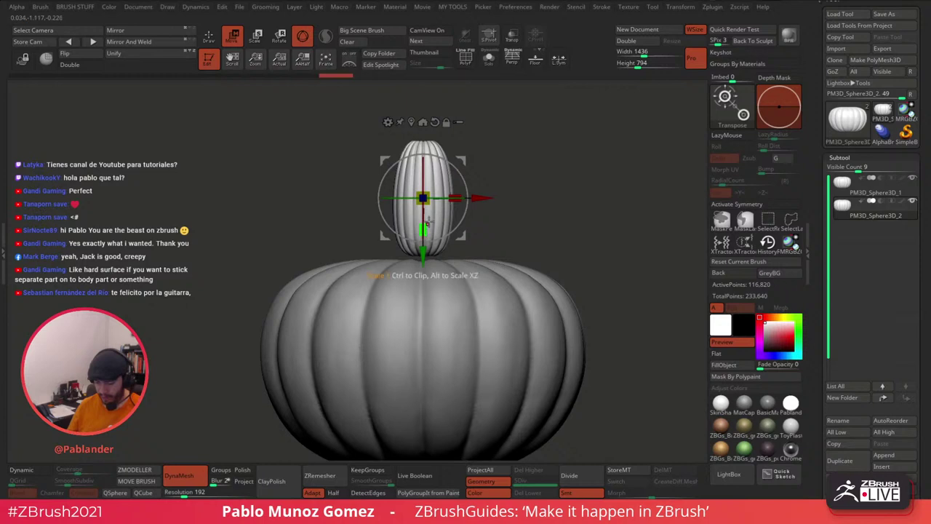
{"action": "key", "text": "q"}
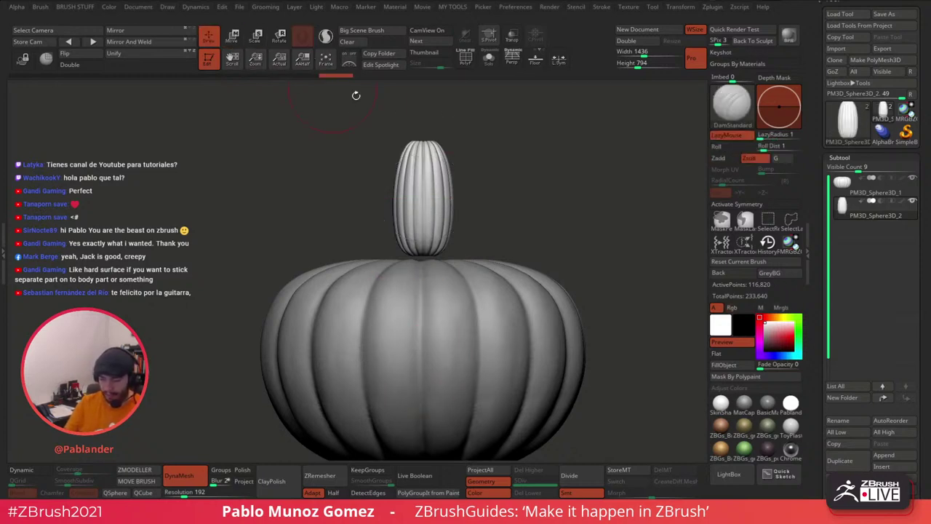
{"action": "left_click", "coordinate": [512, 64]}
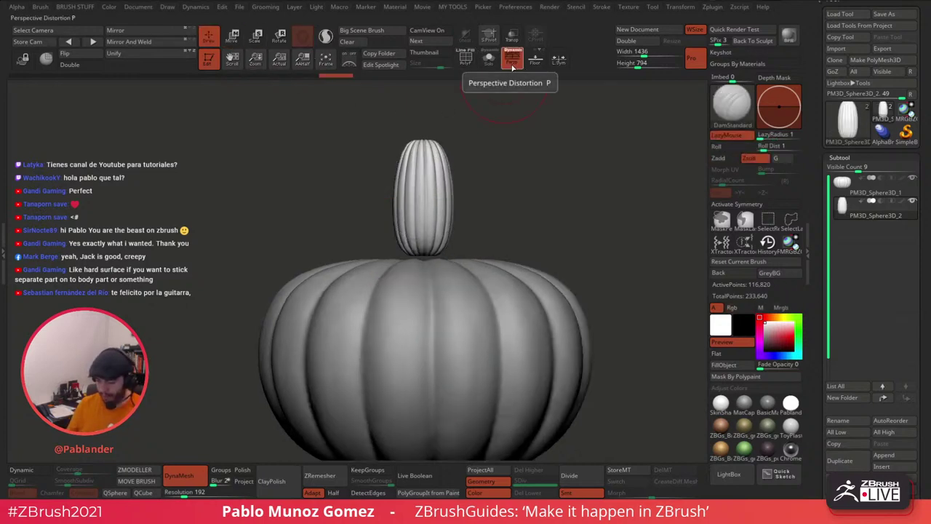
{"action": "left_click", "coordinate": [512, 64]}
{"action": "left_click", "coordinate": [466, 59]}
{"action": "left_click", "coordinate": [466, 58]}
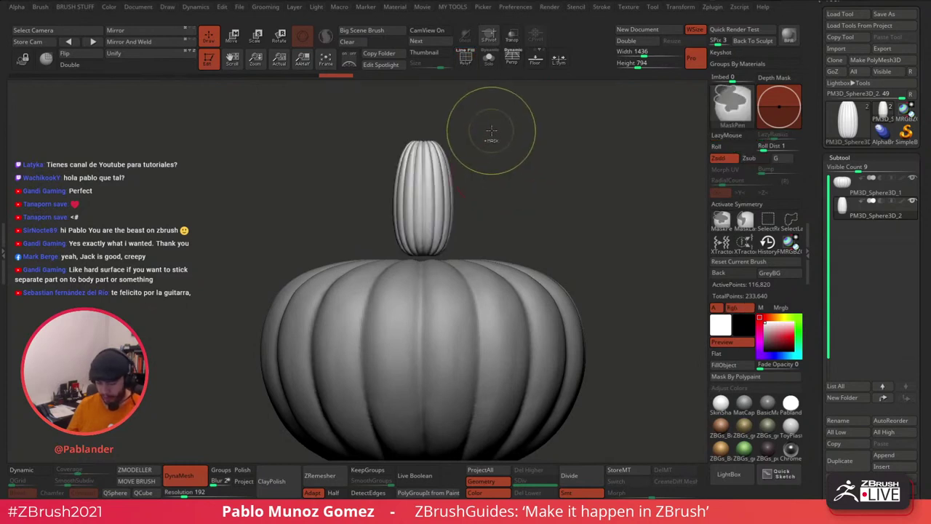
Step: Re-DynaMesh the small upper copy at resolution 192
{"action": "key", "text": "ctrl"}
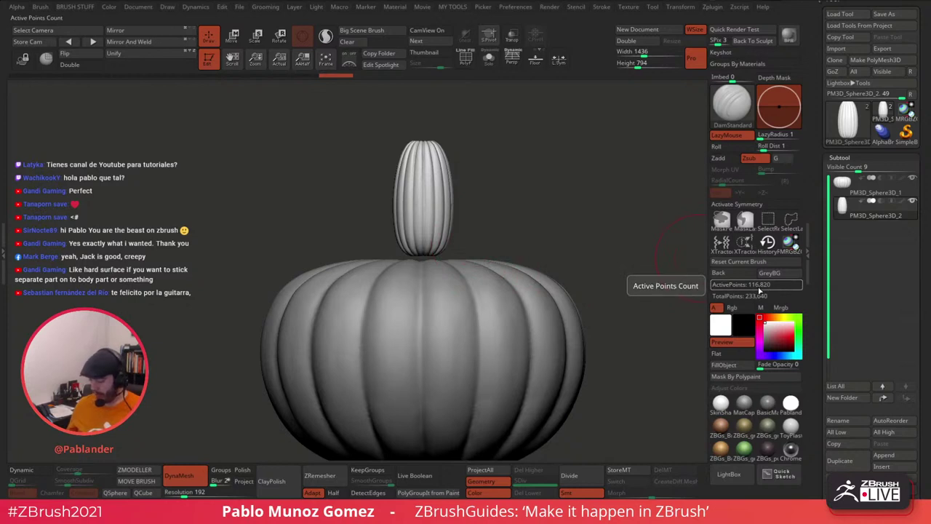
{"action": "key", "text": "ctrl"}
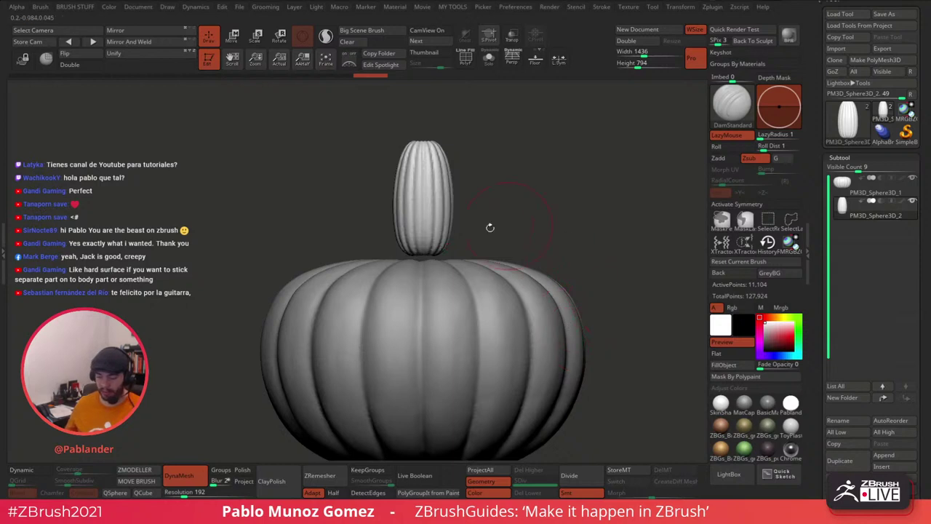
{"action": "left_click_drag", "start_coordinate": [579, 246], "coordinate": [550, 217], "text": "alt"}
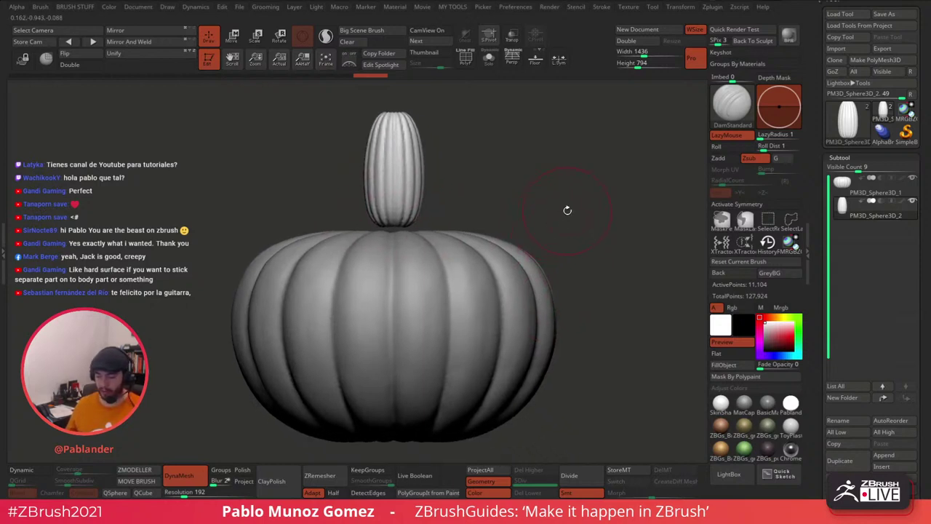
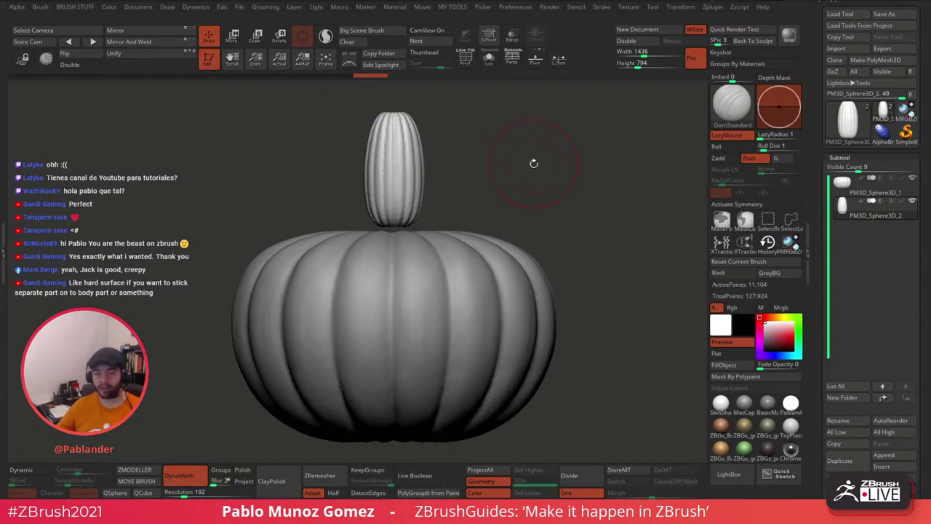
{"action": "left_click_drag", "start_coordinate": [555, 172], "coordinate": [534, 175], "text": "alt"}
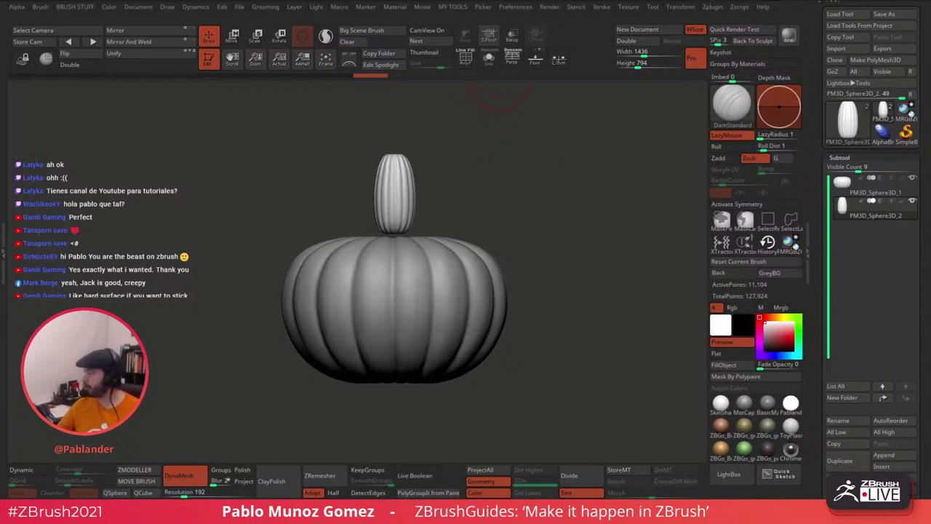
Step: Bring up the screen annotation pen and circle the DynaMesh resolution setting in yellow
{"action": "left_click_drag", "start_coordinate": [930, 502], "coordinate": [681, 102]}
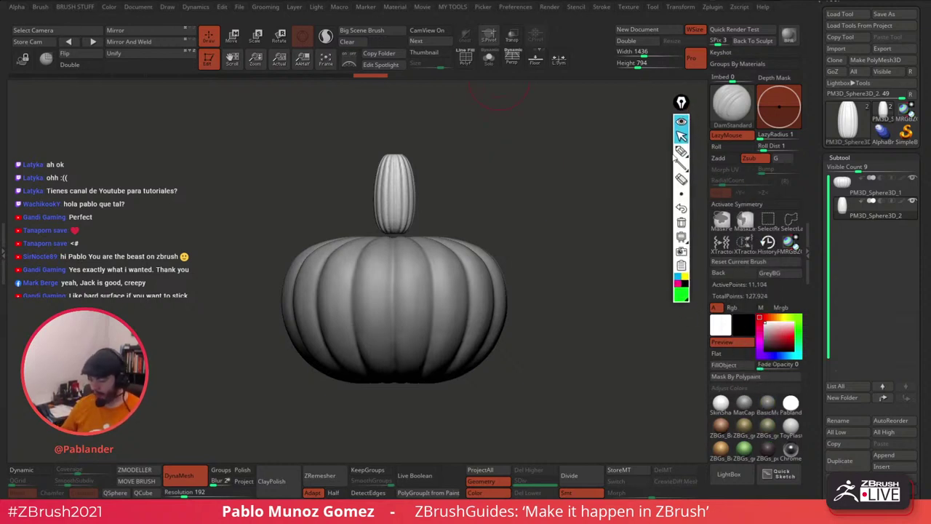
{"action": "left_click", "coordinate": [681, 151]}
{"action": "left_click", "coordinate": [684, 282]}
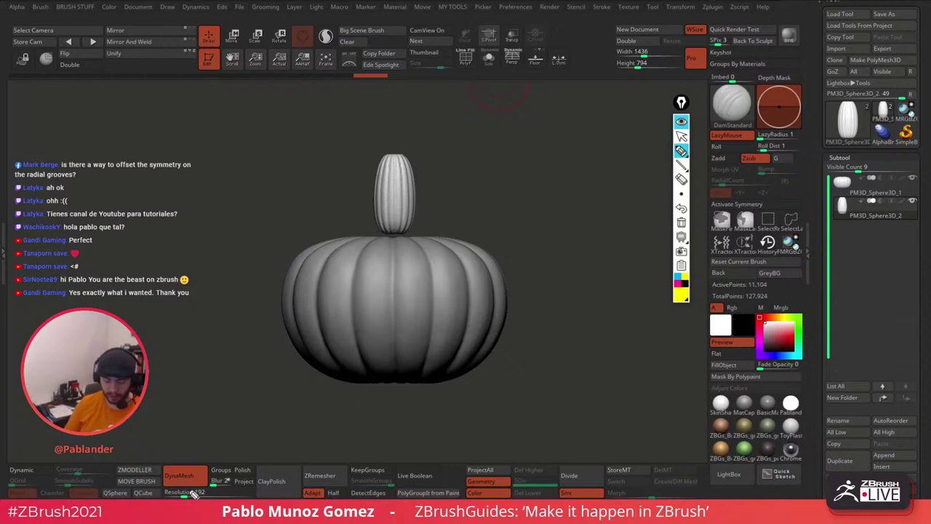
{"action": "mouse_move", "coordinate": [169, 485]}
{"action": "left_mouse_down"}
{"action": "mouse_move", "coordinate": [216, 484]}
{"action": "mouse_move", "coordinate": [167, 487]}
{"action": "left_mouse_up"}
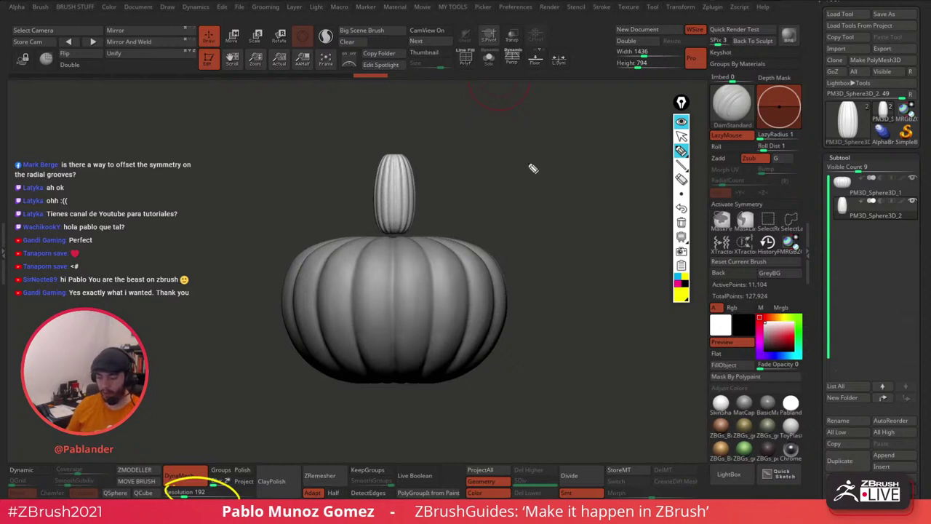
Step: Draw a row of vertical yellow annotation lines across the pumpkin and its stem
{"action": "mouse_move", "coordinate": [521, 135]}
{"action": "left_mouse_down"}
{"action": "mouse_move", "coordinate": [521, 377]}
{"action": "mouse_move", "coordinate": [494, 415]}
{"action": "left_mouse_up"}
{"action": "left_click_drag", "start_coordinate": [474, 135], "coordinate": [474, 420]}
{"action": "mouse_move", "coordinate": [446, 135]}
{"action": "left_mouse_down"}
{"action": "mouse_move", "coordinate": [447, 429]}
{"action": "mouse_move", "coordinate": [419, 448]}
{"action": "left_mouse_up"}
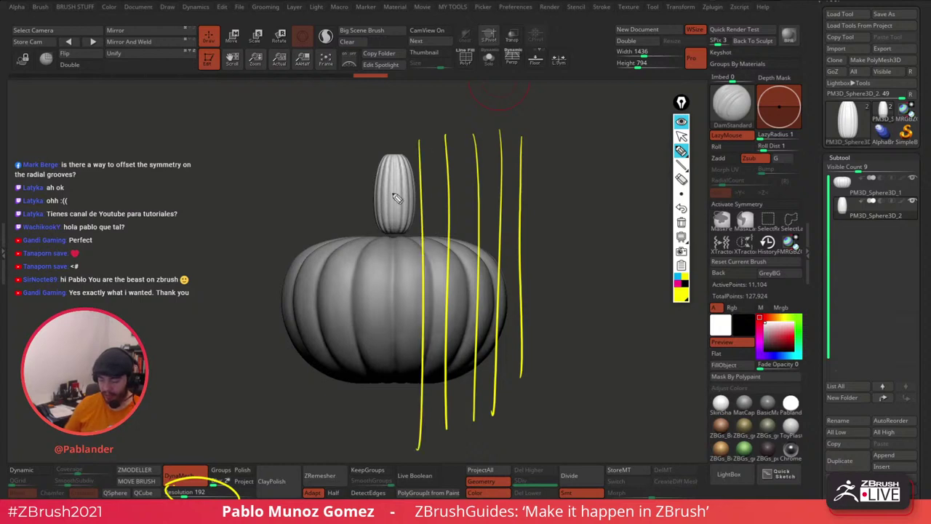
{"action": "left_click_drag", "start_coordinate": [395, 139], "coordinate": [387, 429]}
{"action": "mouse_move", "coordinate": [360, 152]}
{"action": "left_mouse_down"}
{"action": "mouse_move", "coordinate": [365, 457]}
{"action": "mouse_move", "coordinate": [336, 441]}
{"action": "left_mouse_up"}
{"action": "left_click_drag", "start_coordinate": [303, 154], "coordinate": [317, 440]}
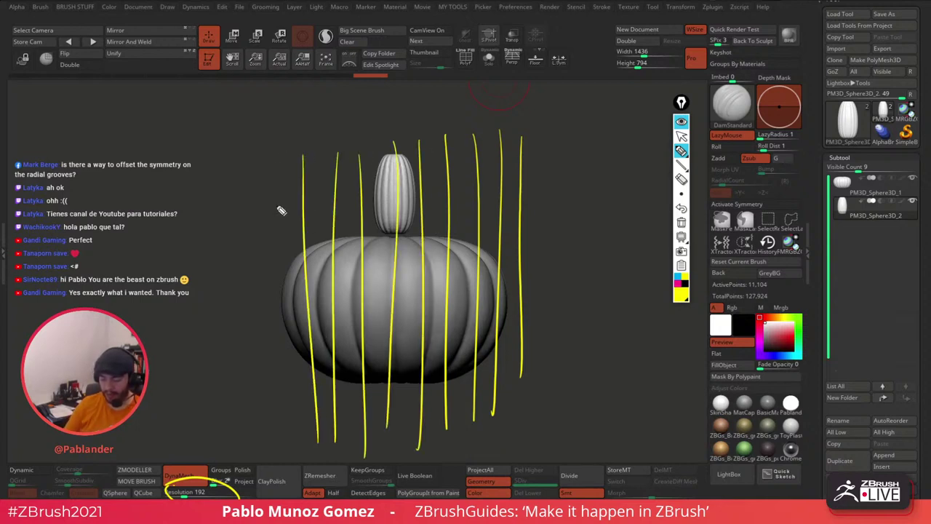
{"action": "left_click_drag", "start_coordinate": [277, 172], "coordinate": [281, 415]}
Step: Cross the vertical annotation lines with horizontal yellow lines to form a grid over both objects
{"action": "left_click_drag", "start_coordinate": [230, 193], "coordinate": [561, 173]}
{"action": "left_click_drag", "start_coordinate": [272, 211], "coordinate": [560, 192]}
{"action": "left_click_drag", "start_coordinate": [286, 237], "coordinate": [424, 222]}
{"action": "left_click_drag", "start_coordinate": [223, 257], "coordinate": [581, 240]}
{"action": "left_click_drag", "start_coordinate": [313, 279], "coordinate": [503, 263]}
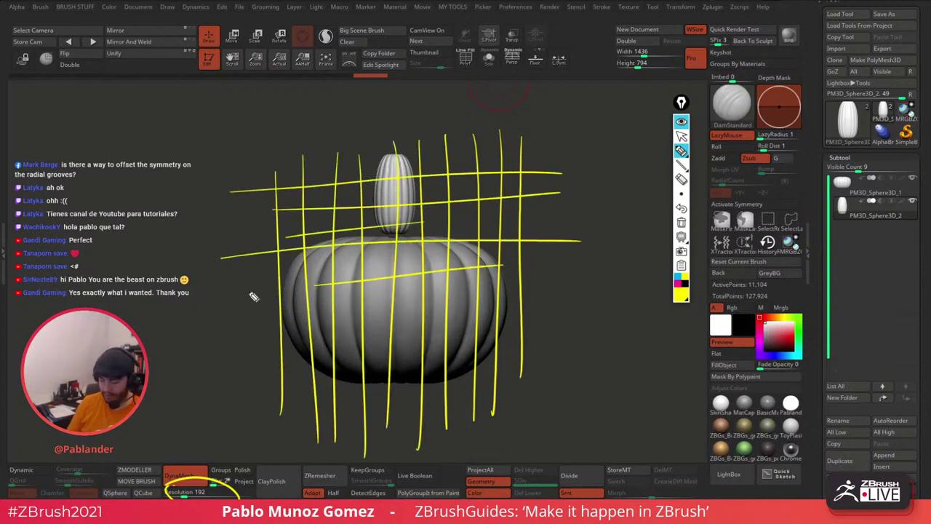
{"action": "left_click_drag", "start_coordinate": [247, 297], "coordinate": [562, 292]}
{"action": "left_click_drag", "start_coordinate": [311, 339], "coordinate": [562, 294]}
{"action": "left_click_drag", "start_coordinate": [234, 357], "coordinate": [549, 336]}
{"action": "left_click_drag", "start_coordinate": [334, 376], "coordinate": [474, 358]}
{"action": "left_click_drag", "start_coordinate": [270, 399], "coordinate": [524, 375]}
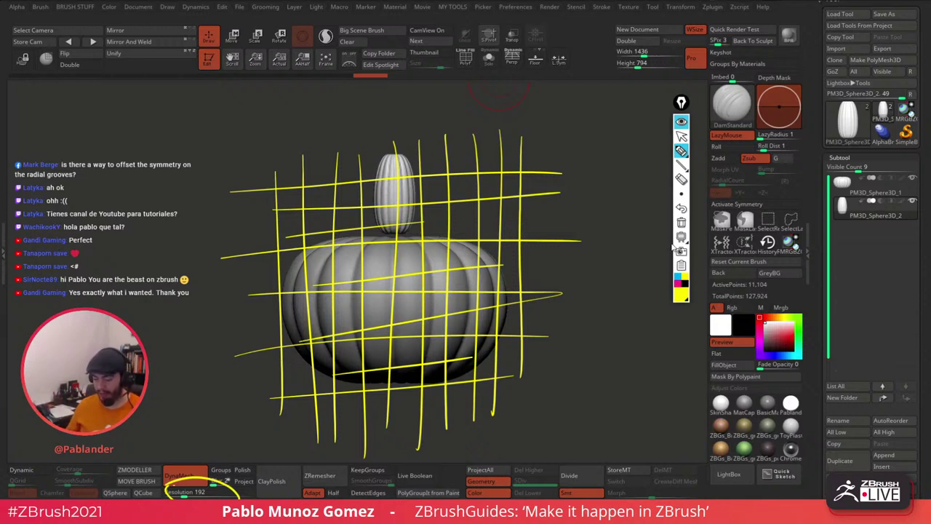
Step: Make the yellow annotation grid denser with extra vertical and horizontal lines between the existing ones
{"action": "left_click", "coordinate": [681, 281]}
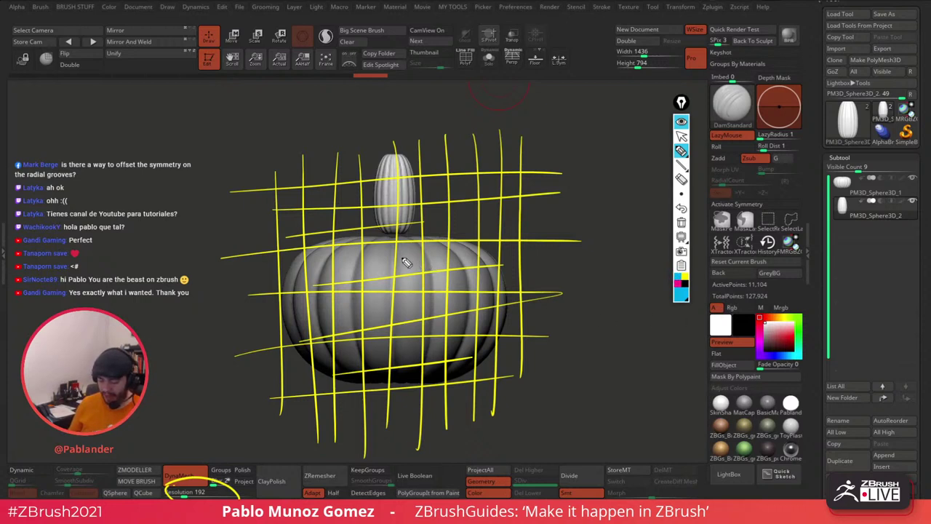
{"action": "left_click", "coordinate": [684, 279]}
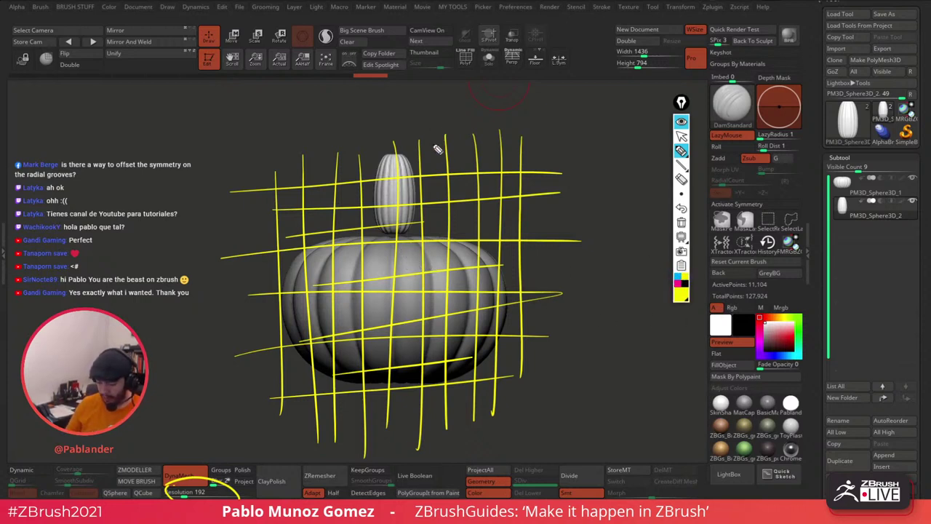
{"action": "left_click_drag", "start_coordinate": [437, 149], "coordinate": [440, 388]}
{"action": "left_click_drag", "start_coordinate": [463, 140], "coordinate": [463, 395]}
{"action": "left_click_drag", "start_coordinate": [513, 185], "coordinate": [255, 216]}
{"action": "left_click_drag", "start_coordinate": [375, 145], "coordinate": [378, 394]}
{"action": "left_click_drag", "start_coordinate": [411, 137], "coordinate": [413, 409]}
{"action": "left_click_drag", "start_coordinate": [230, 288], "coordinate": [584, 257]}
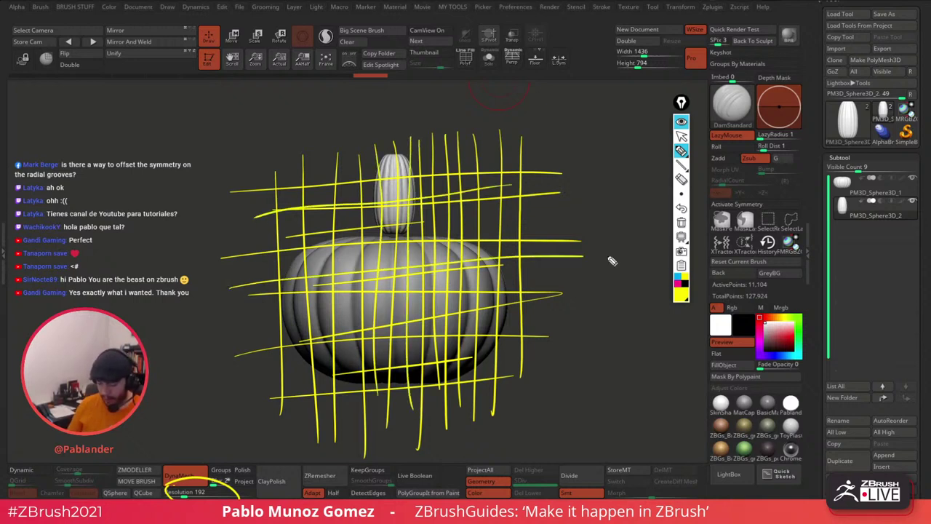
{"action": "left_click_drag", "start_coordinate": [556, 215], "coordinate": [211, 248]}
{"action": "left_click_drag", "start_coordinate": [353, 130], "coordinate": [364, 449]}
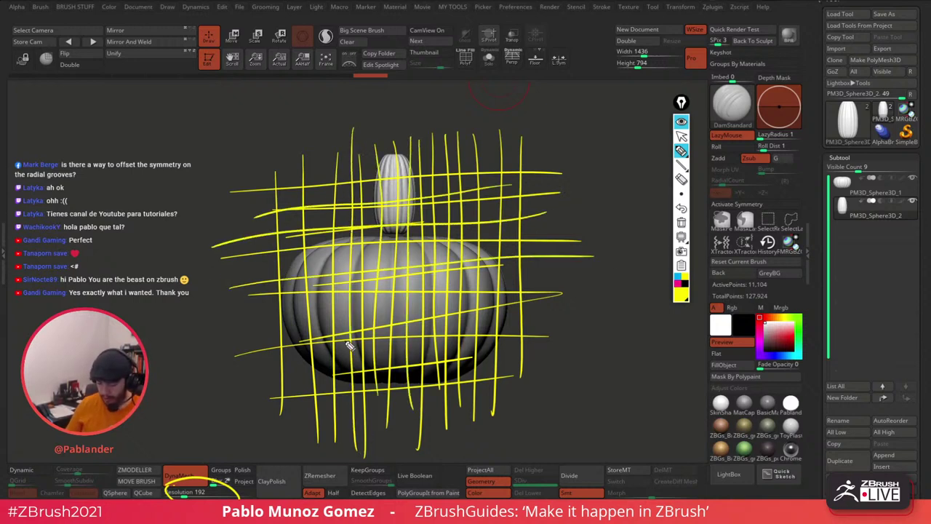
{"action": "left_click_drag", "start_coordinate": [243, 268], "coordinate": [580, 247]}
{"action": "left_click_drag", "start_coordinate": [547, 301], "coordinate": [240, 324]}
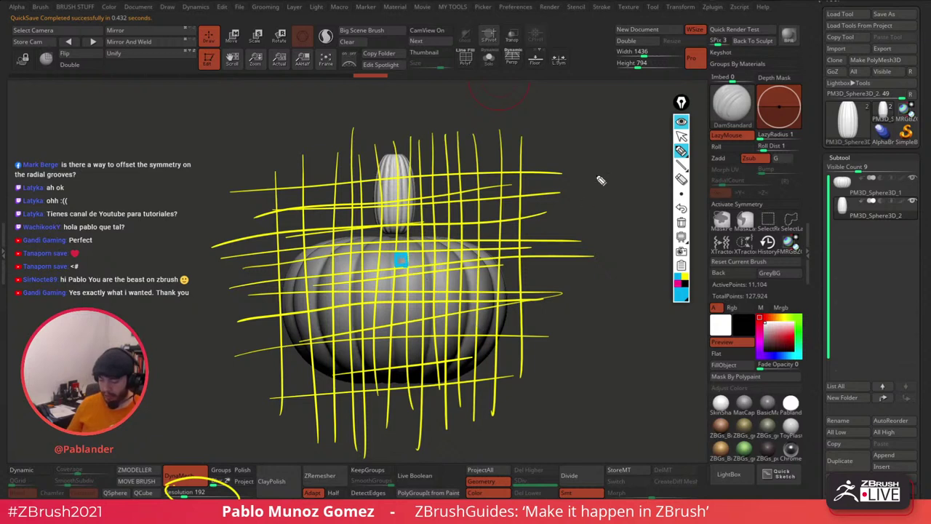
Step: Mark blue sample squares beside the model and on the stem, and erase all annotations
{"action": "mouse_move", "coordinate": [593, 142]}
{"action": "left_mouse_down"}
{"action": "mouse_move", "coordinate": [607, 158]}
{"action": "mouse_move", "coordinate": [594, 142]}
{"action": "left_mouse_up"}
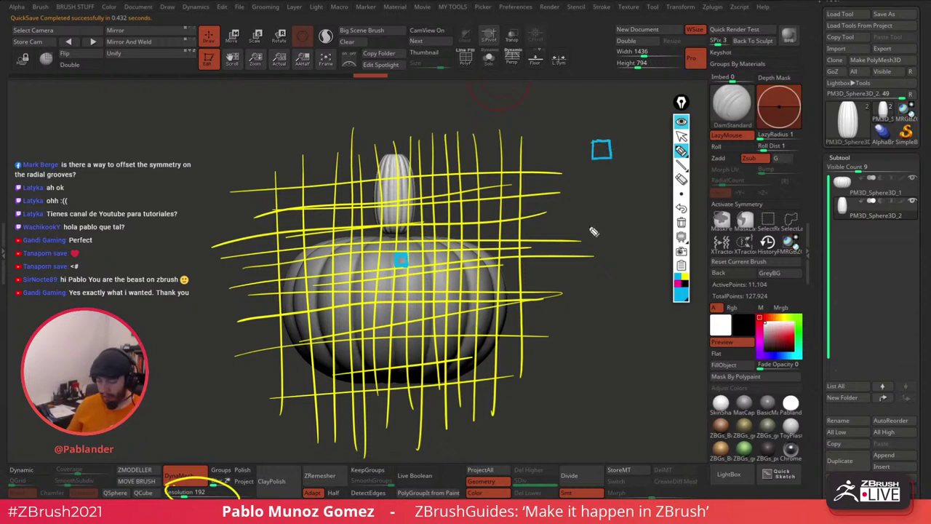
{"action": "left_click", "coordinate": [389, 196]}
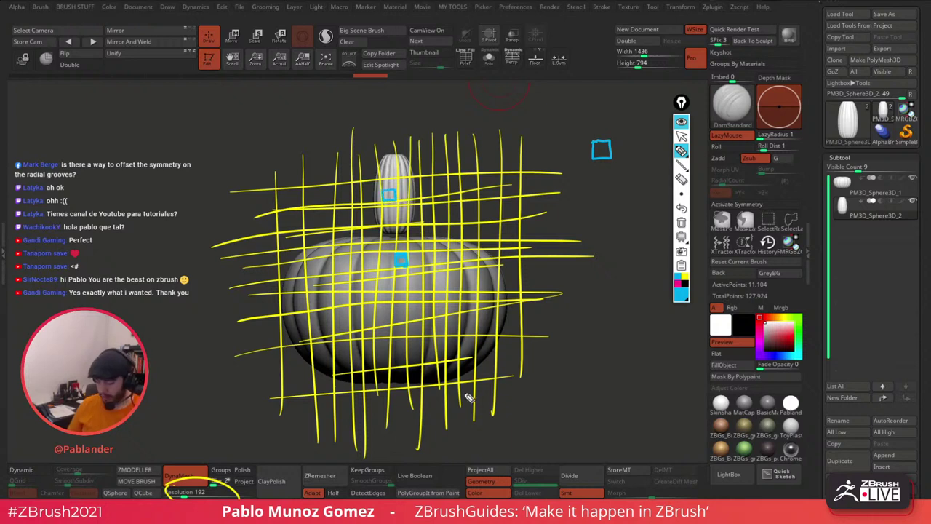
{"action": "left_click", "coordinate": [681, 222]}
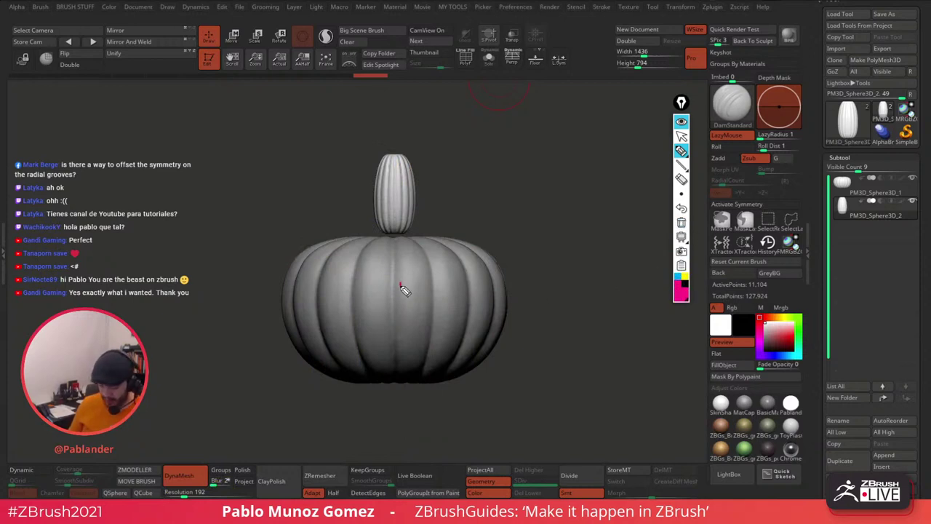
Step: Draw small magenta squares on the pumpkin and the stem, and circle the DynaMesh resolution setting
{"action": "left_click_drag", "start_coordinate": [401, 285], "coordinate": [401, 284]}
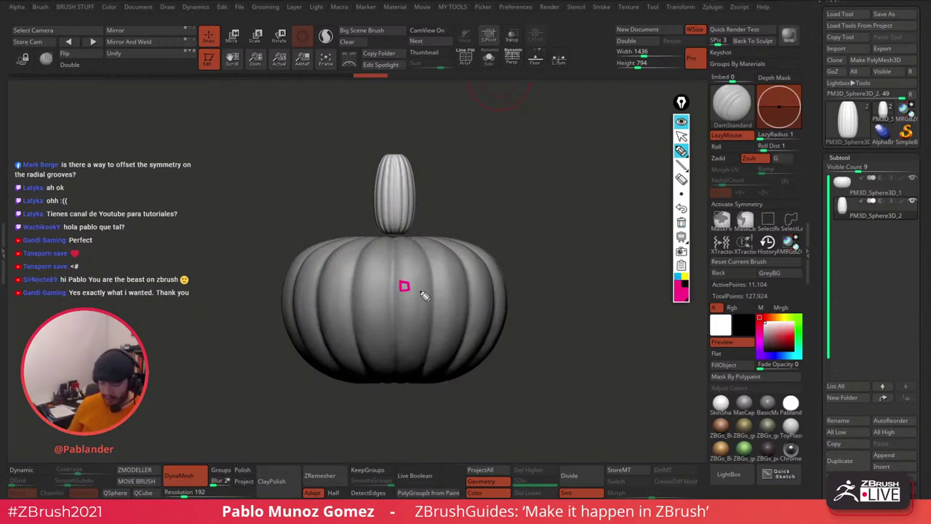
{"action": "left_click_drag", "start_coordinate": [190, 486], "coordinate": [205, 482]}
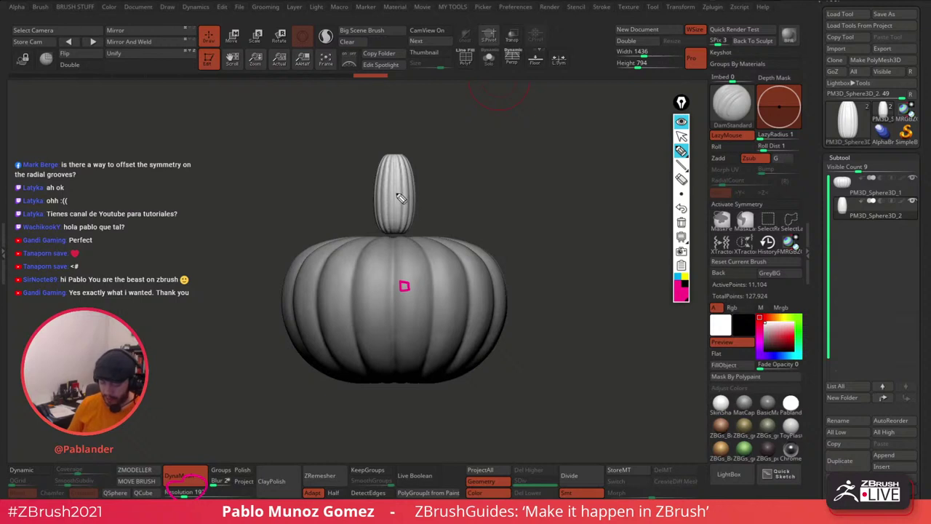
{"action": "left_click_drag", "start_coordinate": [401, 201], "coordinate": [396, 194]}
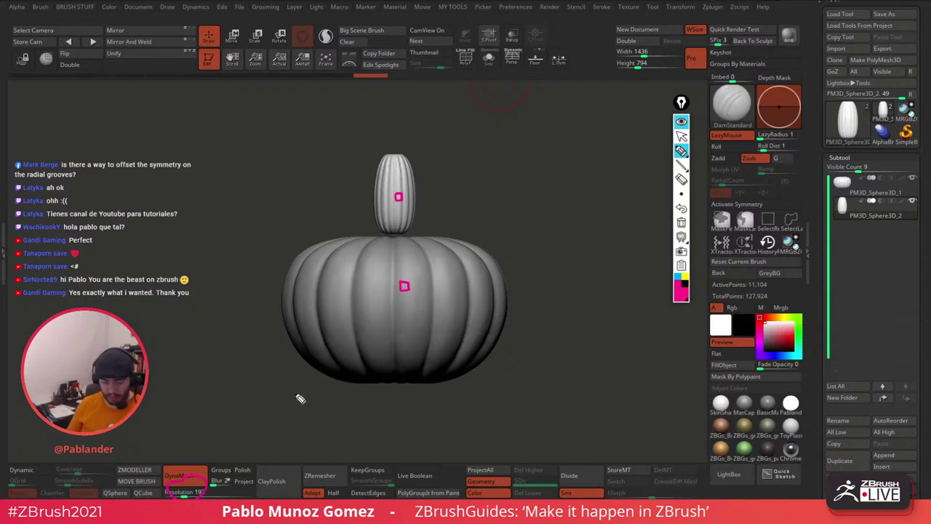
Step: Annotate in magenta with an arrow to the stem, a handwritten 300 leading to the pumpkin, and a circle linked to the pumpkin's square
{"action": "left_click_drag", "start_coordinate": [435, 125], "coordinate": [419, 151]}
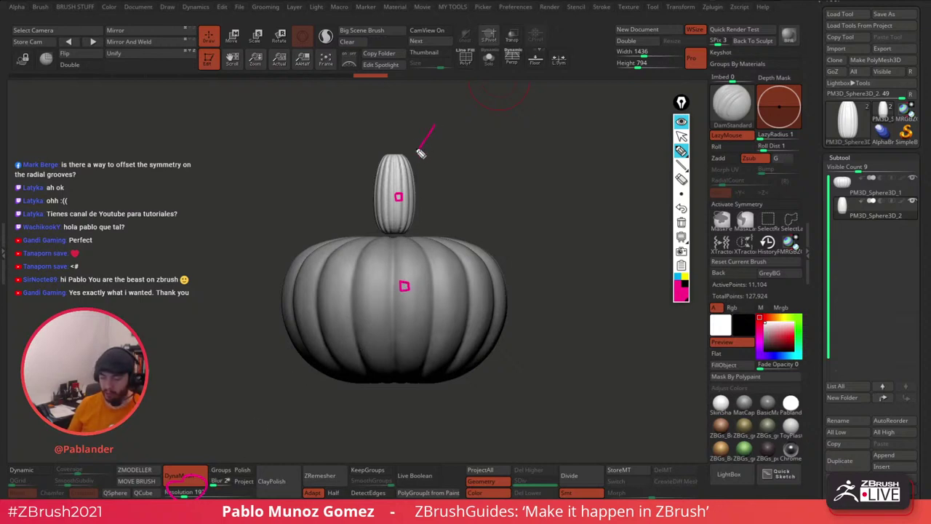
{"action": "mouse_move", "coordinate": [193, 435]}
{"action": "left_mouse_down"}
{"action": "mouse_move", "coordinate": [260, 437]}
{"action": "mouse_move", "coordinate": [281, 425]}
{"action": "left_mouse_up"}
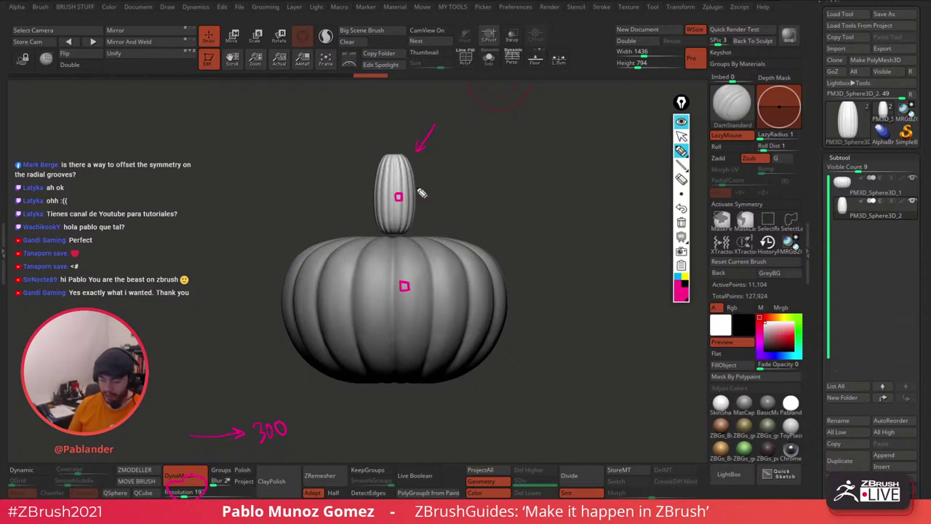
{"action": "mouse_move", "coordinate": [292, 433]}
{"action": "left_mouse_down"}
{"action": "mouse_move", "coordinate": [367, 391]}
{"action": "mouse_move", "coordinate": [372, 399]}
{"action": "left_mouse_up"}
{"action": "left_click_drag", "start_coordinate": [435, 191], "coordinate": [409, 274]}
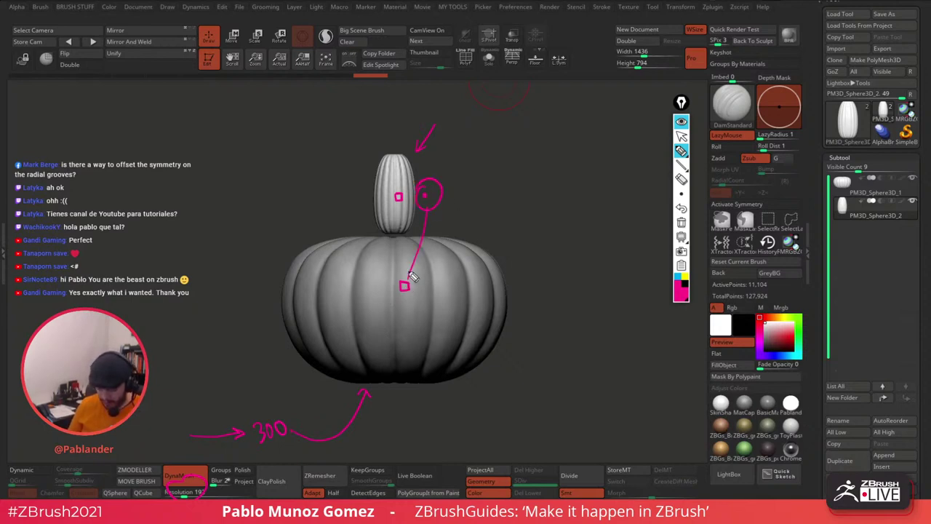
{"action": "left_click", "coordinate": [404, 269]}
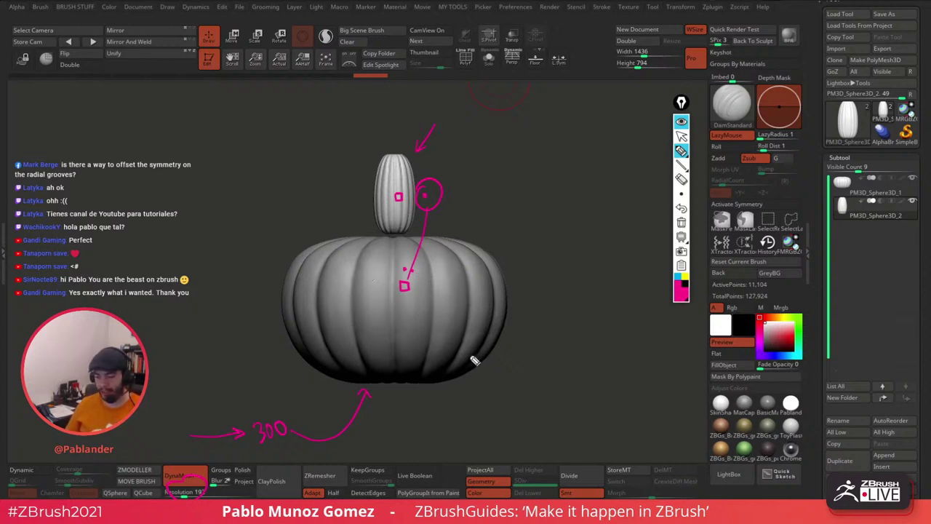
Step: Erase all annotations and collapse the screen annotation tools
{"action": "left_click", "coordinate": [682, 222]}
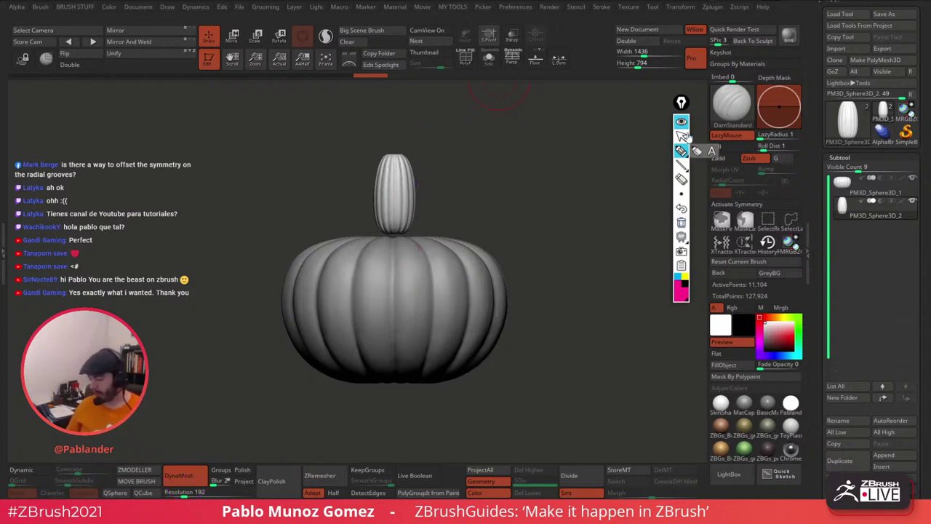
{"action": "left_click", "coordinate": [682, 122]}
{"action": "left_click_drag", "start_coordinate": [682, 102], "coordinate": [697, 92]}
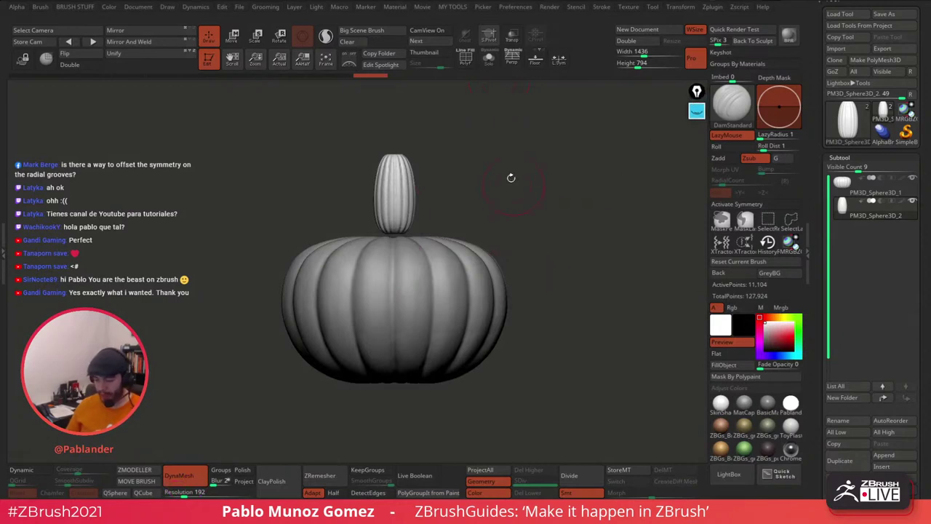
Step: Activate radial symmetry around the Y axis only, with a radial count of 16, for sculpting the stem
{"action": "mouse_move", "coordinate": [511, 178]}
{"action": "right_mouse_down", "text": "ctrl"}
{"action": "mouse_move", "coordinate": [519, 217]}
{"action": "mouse_move", "coordinate": [493, 180]}
{"action": "right_mouse_up", "text": "ctrl"}
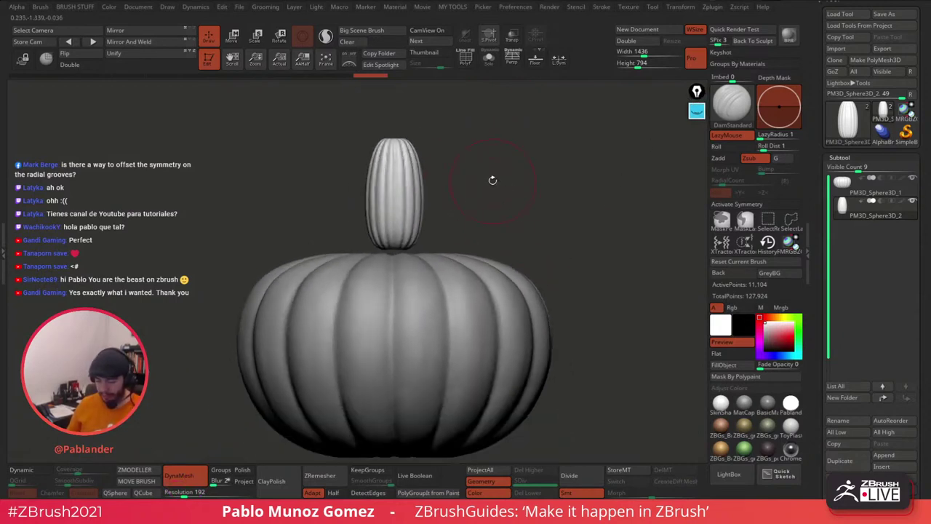
{"action": "scroll", "coordinate": [493, 179], "scroll_direction": "up", "scroll_amount": 1}
{"action": "scroll", "coordinate": [506, 219], "scroll_direction": "up", "scroll_amount": 1}
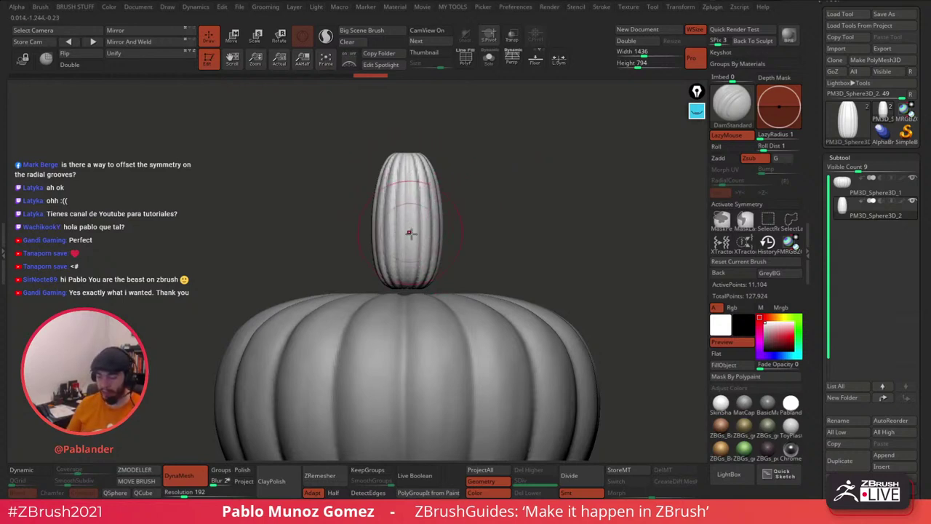
{"action": "left_click", "coordinate": [777, 205]}
{"action": "left_click", "coordinate": [786, 182]}
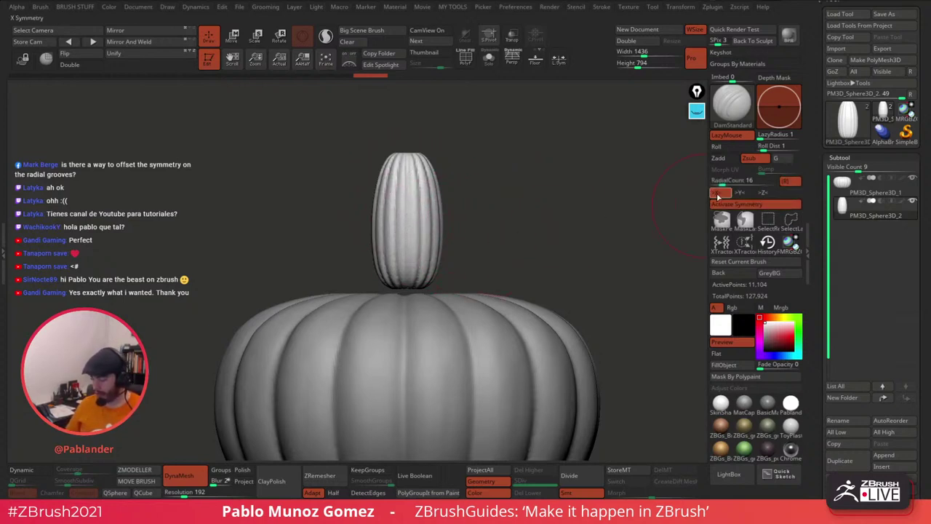
{"action": "left_click", "coordinate": [718, 193]}
{"action": "left_click_drag", "start_coordinate": [443, 221], "coordinate": [407, 252]}
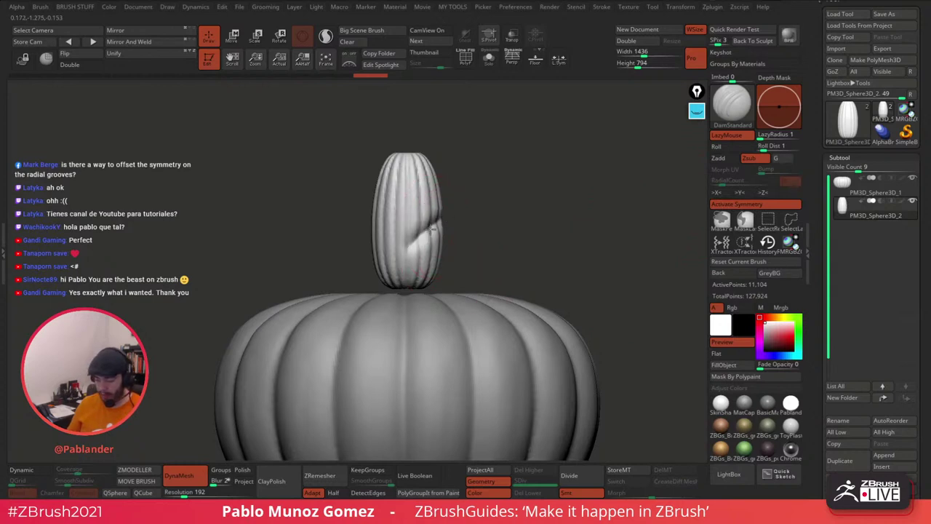
{"action": "key", "text": "ctrl+z"}
{"action": "left_click", "coordinate": [743, 193]}
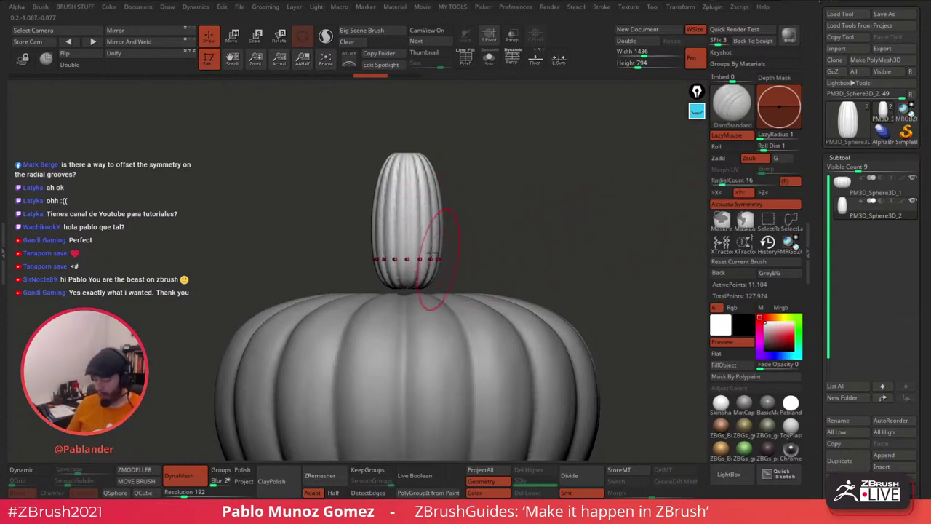
{"action": "left_click_drag", "start_coordinate": [439, 221], "coordinate": [406, 251]}
{"action": "key", "text": "b"}
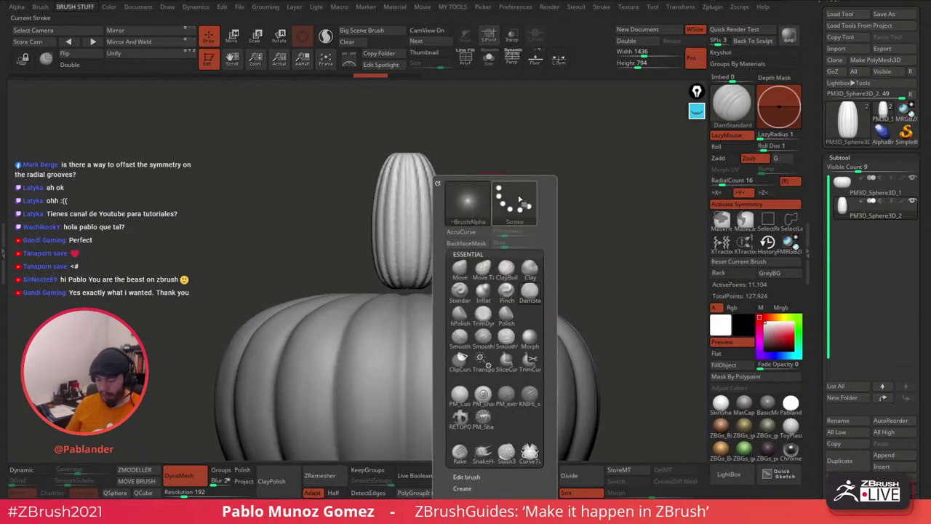
{"action": "left_click_drag", "start_coordinate": [425, 193], "coordinate": [428, 213]}
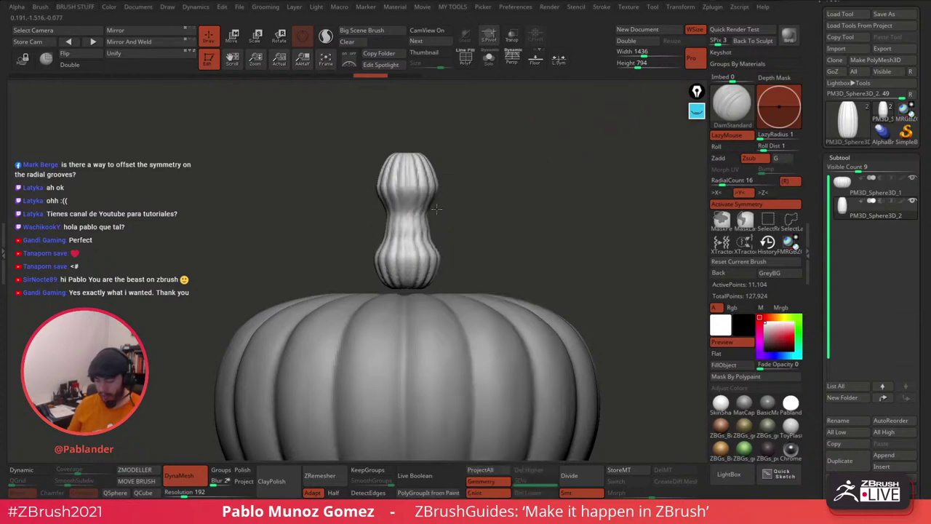
{"action": "key", "text": "ctrl+z"}
{"action": "key", "text": "ctrl+z"}
{"action": "key", "text": "ctrl+z"}
Step: Switch to the Move brush and enable AccuCurve for it
{"action": "key", "text": "b"}
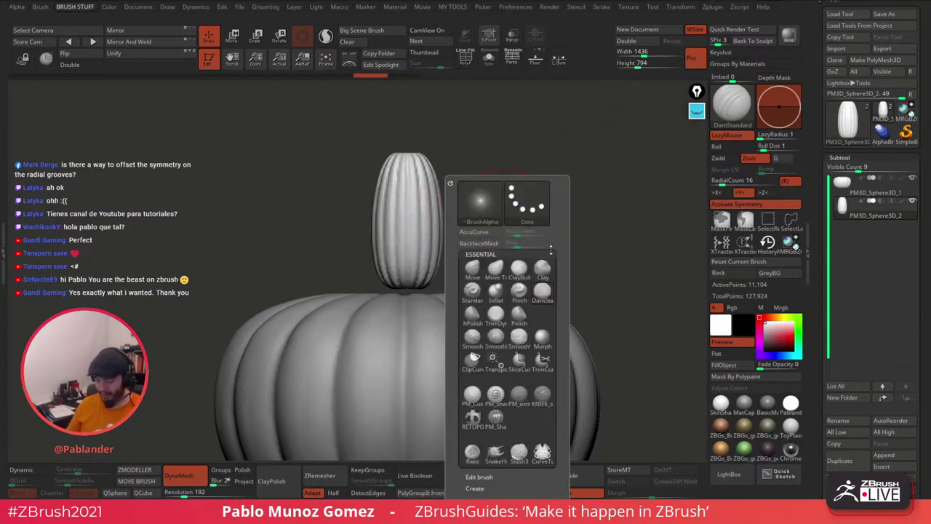
{"action": "key", "text": "m"}
{"action": "key", "text": "v"}
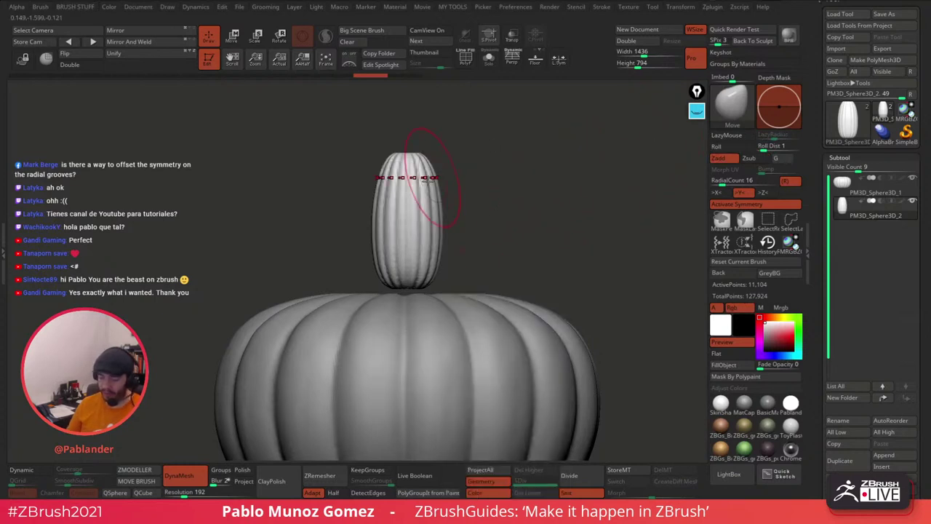
{"action": "key", "text": "b"}
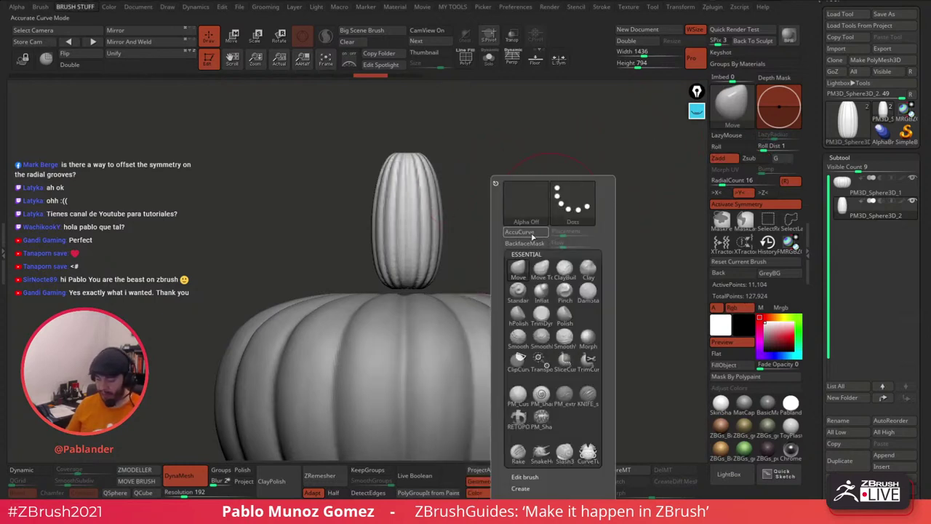
{"action": "key", "text": "Escape"}
Step: Pull the stem's lower end downward and outward with the Move brush so it widens towards the top of the pumpkin
{"action": "left_click_drag", "start_coordinate": [521, 227], "coordinate": [503, 199]}
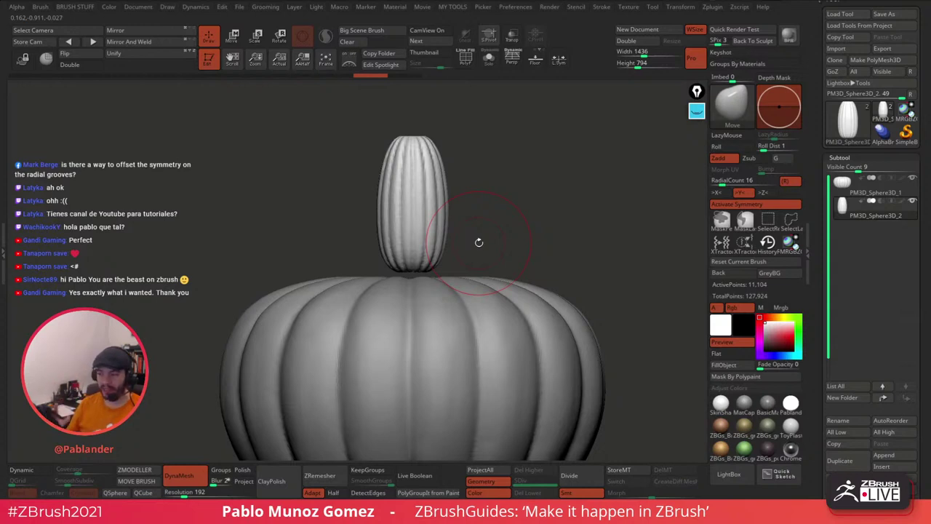
{"action": "left_click_drag", "start_coordinate": [530, 218], "coordinate": [524, 211]}
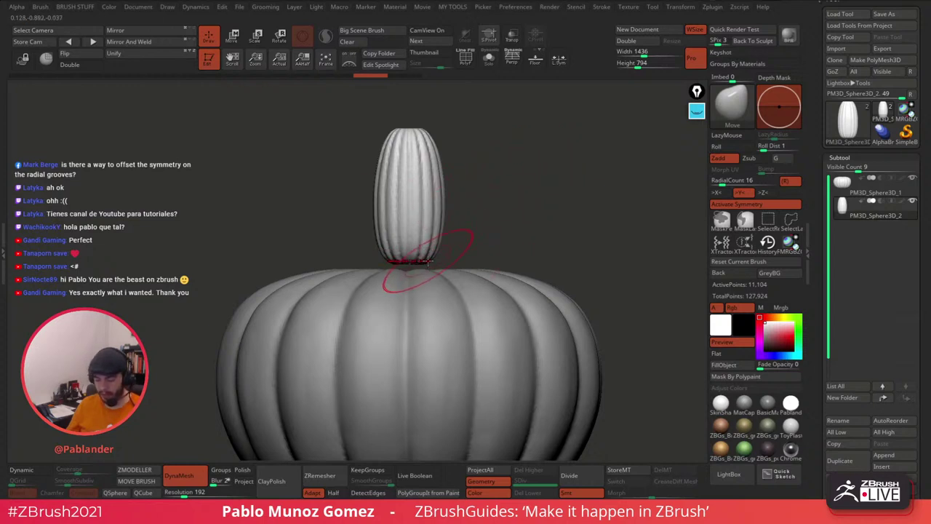
{"action": "mouse_move", "coordinate": [515, 201]}
{"action": "left_mouse_down", "text": "alt"}
{"action": "mouse_move", "coordinate": [529, 180]}
{"action": "mouse_move", "coordinate": [505, 198]}
{"action": "left_mouse_up", "text": "alt"}
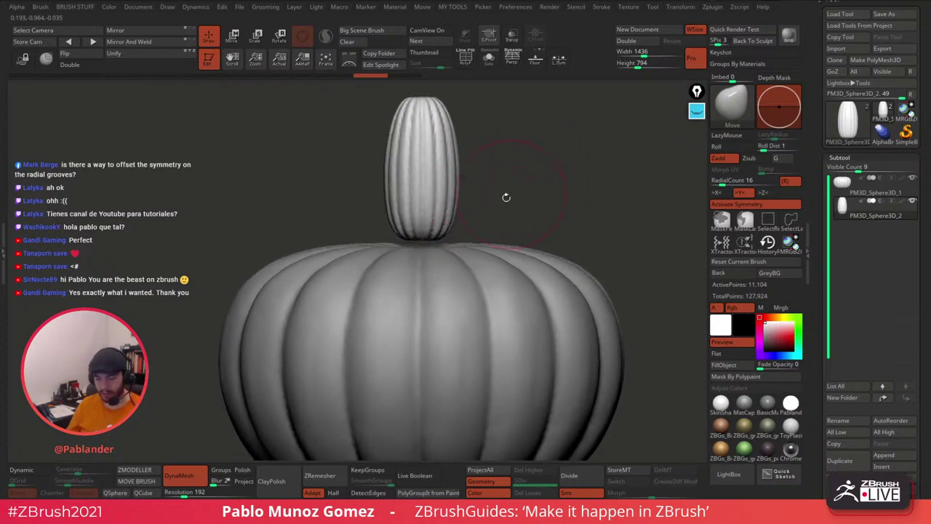
{"action": "left_click_drag", "start_coordinate": [436, 232], "coordinate": [434, 243]}
{"action": "mouse_move", "coordinate": [500, 192]}
{"action": "left_mouse_down"}
{"action": "mouse_move", "coordinate": [474, 179]}
{"action": "mouse_move", "coordinate": [498, 188]}
{"action": "left_mouse_up"}
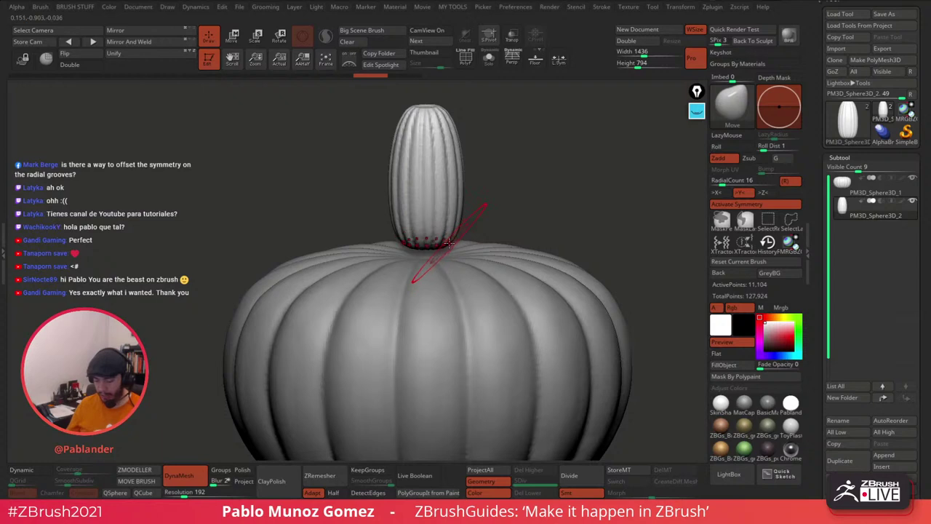
{"action": "mouse_move", "coordinate": [446, 241]}
{"action": "left_mouse_down"}
{"action": "mouse_move", "coordinate": [428, 250]}
{"action": "mouse_move", "coordinate": [445, 258]}
{"action": "left_mouse_up"}
{"action": "key", "text": "ctrl+z"}
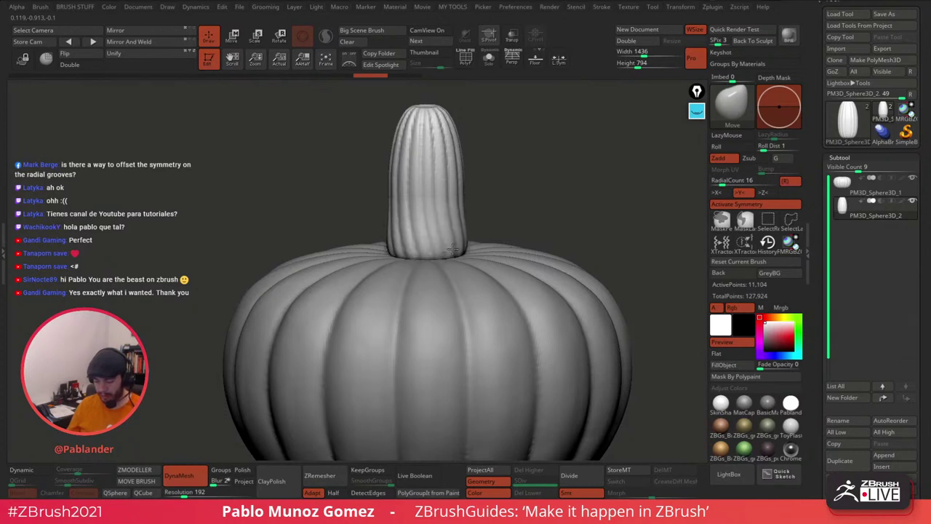
{"action": "key", "text": "space"}
{"action": "mouse_move", "coordinate": [496, 200]}
{"action": "left_mouse_down"}
{"action": "mouse_move", "coordinate": [489, 200]}
{"action": "mouse_move", "coordinate": [510, 187]}
{"action": "left_mouse_up"}
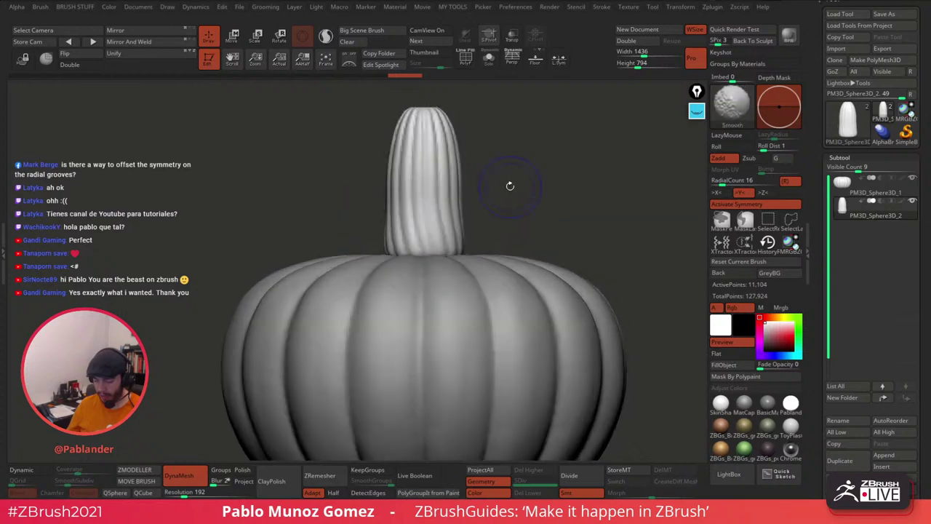
Step: Mask the lower edge of the stem with a lasso mask
{"action": "left_click", "coordinate": [744, 221]}
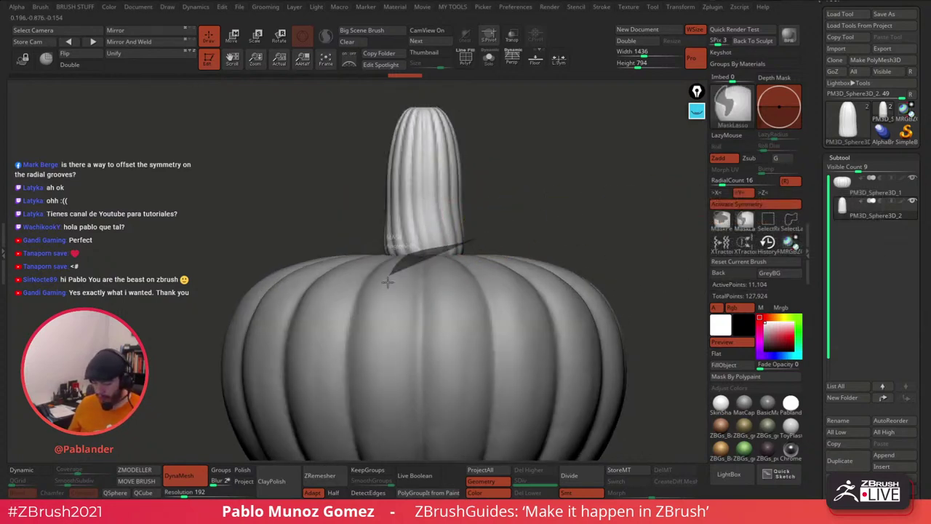
{"action": "left_click_drag", "start_coordinate": [387, 282], "coordinate": [494, 235], "text": "ctrl"}
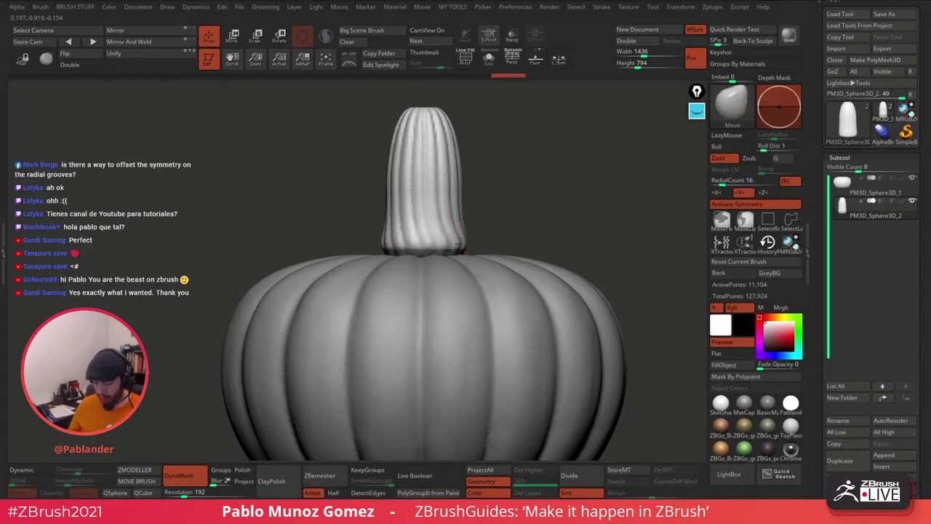
{"action": "key", "text": "space"}
Step: Turn off AccuCurve for the Move brush and flare the stem's base outward all around
{"action": "key", "text": "ctrl+space"}
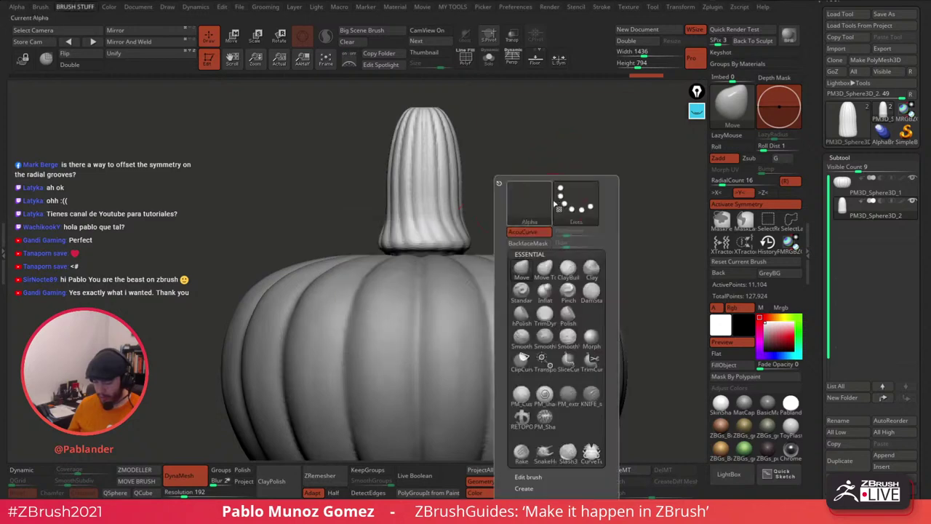
{"action": "left_click", "coordinate": [536, 234]}
{"action": "key", "text": "space"}
{"action": "mouse_move", "coordinate": [556, 166]}
{"action": "left_mouse_down"}
{"action": "mouse_move", "coordinate": [522, 208]}
{"action": "mouse_move", "coordinate": [465, 248]}
{"action": "left_mouse_up"}
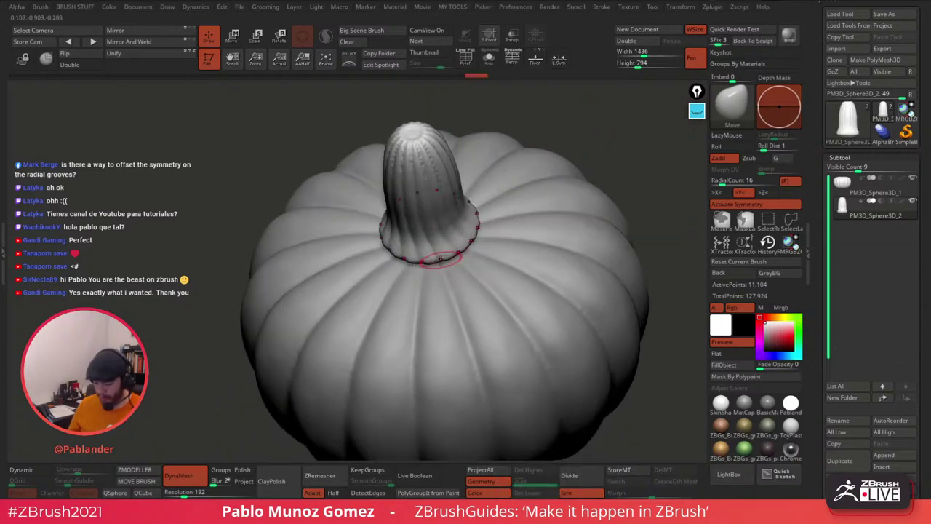
{"action": "left_click_drag", "start_coordinate": [485, 216], "coordinate": [536, 184]}
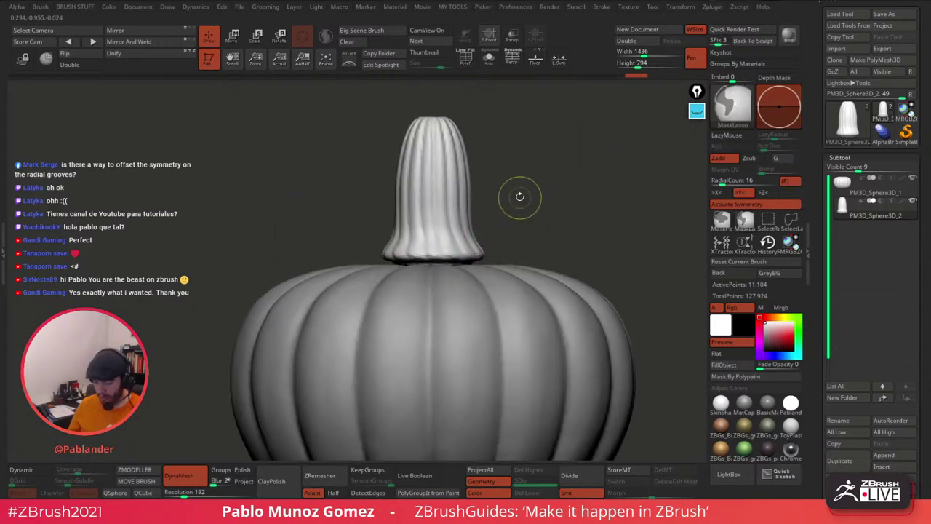
Step: Push the stem's sides inward above the flared base to form a long, slim neck
{"action": "key", "text": "space"}
{"action": "left_click_drag", "start_coordinate": [469, 218], "coordinate": [458, 182]}
{"action": "mouse_move", "coordinate": [520, 182]}
{"action": "left_mouse_down"}
{"action": "mouse_move", "coordinate": [455, 155]}
{"action": "mouse_move", "coordinate": [516, 178]}
{"action": "left_mouse_up"}
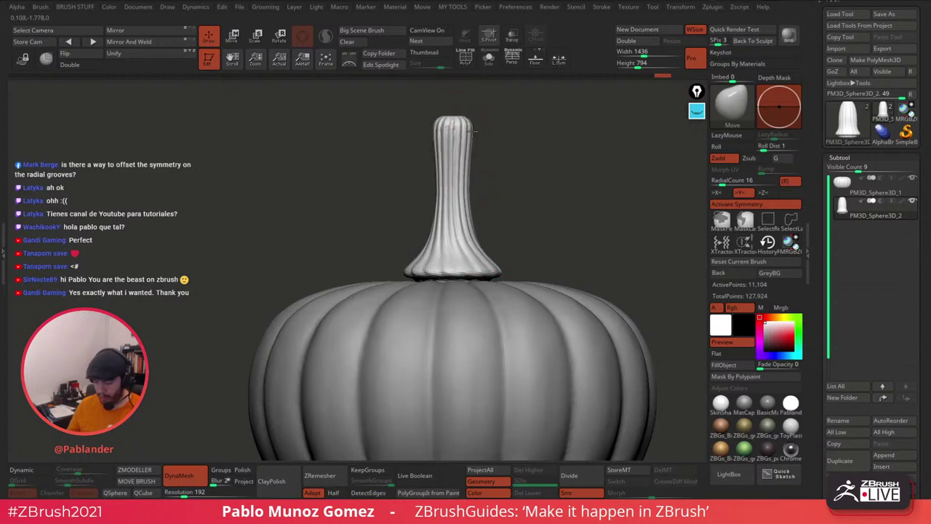
{"action": "left_click_drag", "start_coordinate": [505, 245], "coordinate": [536, 186], "text": "alt"}
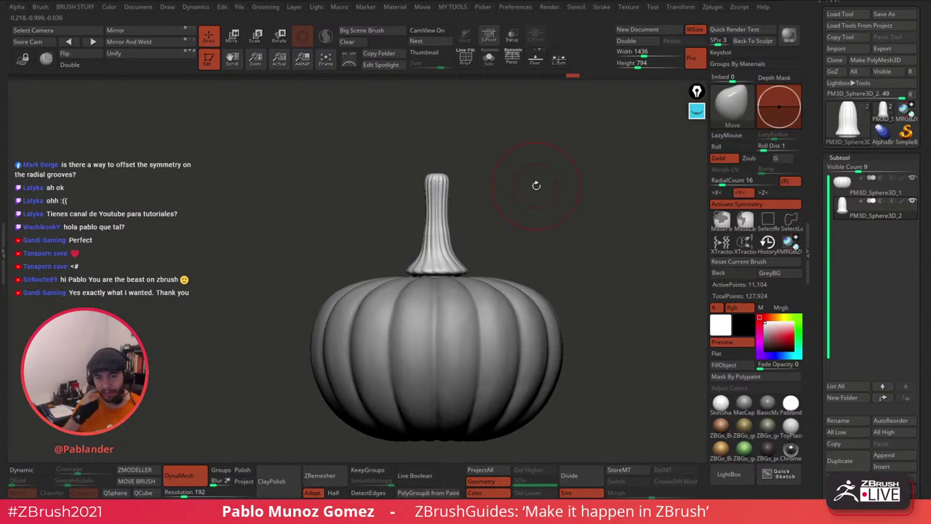
Step: Refine the stem's profile with the Move brush, adjusting its rounded tip, slim neck and flared base
{"action": "mouse_move", "coordinate": [502, 223]}
{"action": "left_mouse_down"}
{"action": "mouse_move", "coordinate": [517, 238]}
{"action": "mouse_move", "coordinate": [534, 205]}
{"action": "left_mouse_up"}
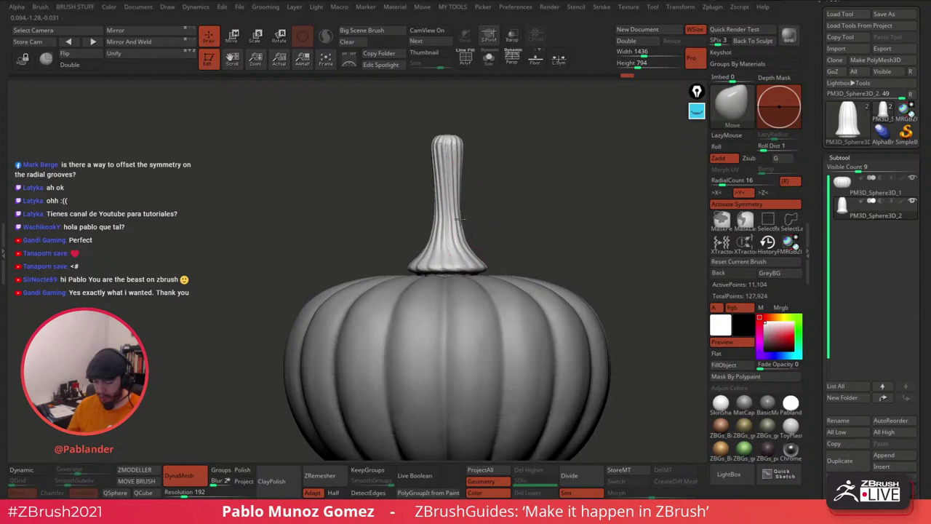
{"action": "mouse_move", "coordinate": [460, 219]}
{"action": "right_mouse_down"}
{"action": "mouse_move", "coordinate": [523, 183]}
{"action": "mouse_move", "coordinate": [474, 174]}
{"action": "mouse_move", "coordinate": [542, 191]}
{"action": "mouse_move", "coordinate": [533, 174]}
{"action": "mouse_move", "coordinate": [549, 195]}
{"action": "mouse_move", "coordinate": [539, 192]}
{"action": "mouse_move", "coordinate": [546, 253]}
{"action": "mouse_move", "coordinate": [530, 185]}
{"action": "mouse_move", "coordinate": [487, 152]}
{"action": "mouse_move", "coordinate": [501, 204]}
{"action": "right_mouse_up"}
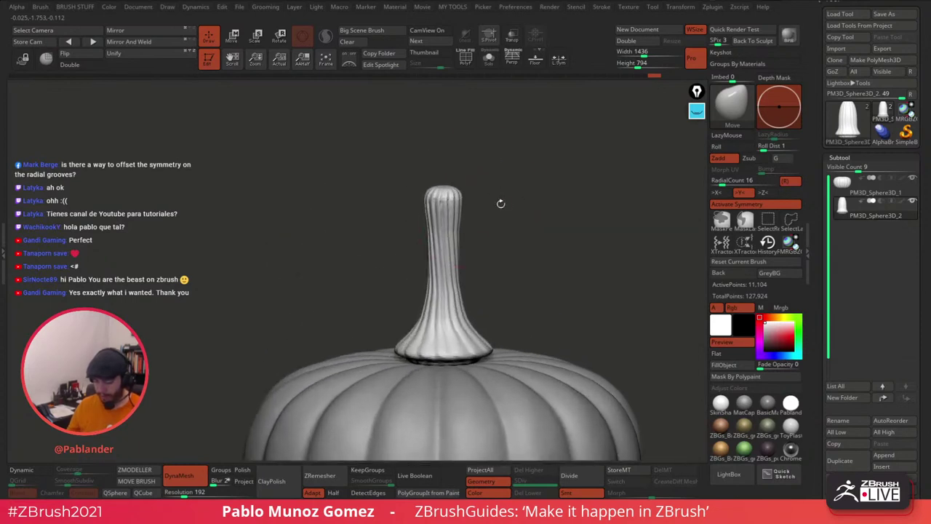
{"action": "key", "text": "space"}
{"action": "left_click_drag", "start_coordinate": [476, 179], "coordinate": [468, 179]}
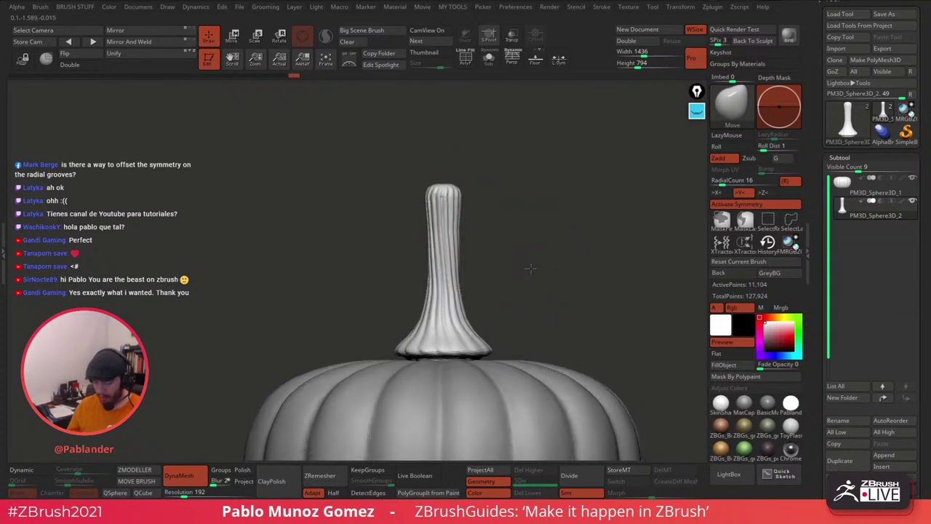
{"action": "right_click_drag", "start_coordinate": [505, 234], "coordinate": [509, 213]}
{"action": "left_click_drag", "start_coordinate": [448, 160], "coordinate": [451, 158]}
{"action": "left_click_drag", "start_coordinate": [448, 212], "coordinate": [466, 286]}
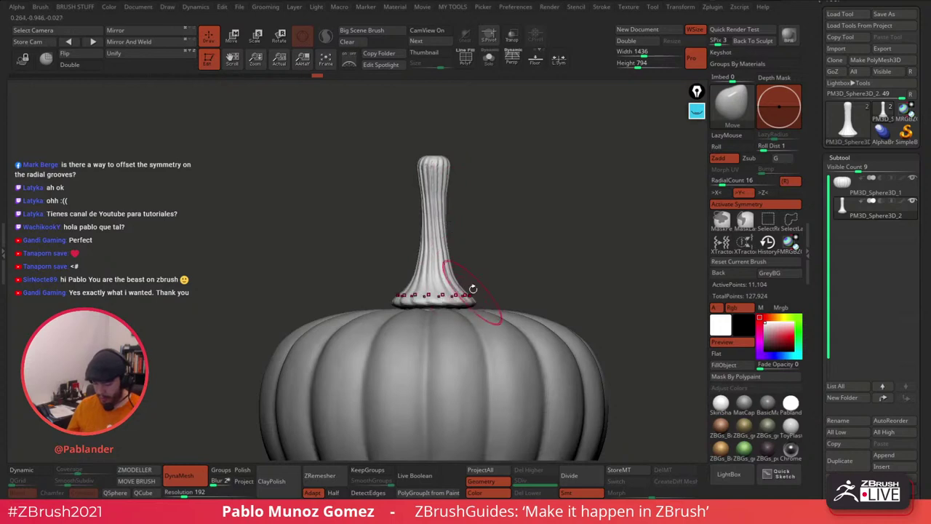
Step: Lasso-mask the bottom rim of the stem's base and move the rest of the stem slightly upward with the gizmo
{"action": "mouse_move", "coordinate": [374, 270]}
{"action": "left_mouse_down", "text": "ctrl"}
{"action": "mouse_move", "coordinate": [422, 306]}
{"action": "mouse_move", "coordinate": [479, 298]}
{"action": "left_mouse_up", "text": "ctrl"}
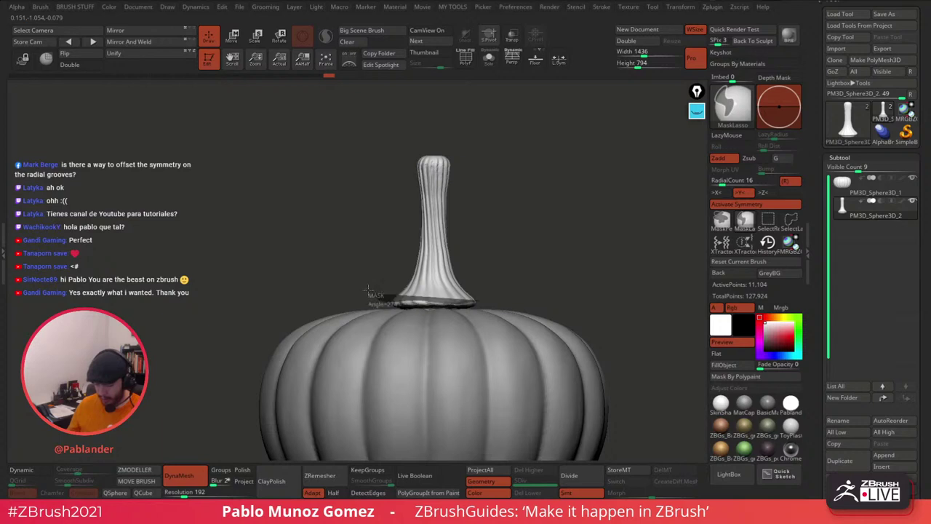
{"action": "mouse_move", "coordinate": [368, 290]}
{"action": "left_mouse_down", "text": "ctrl"}
{"action": "mouse_move", "coordinate": [524, 156]}
{"action": "mouse_move", "coordinate": [526, 216]}
{"action": "left_mouse_up", "text": "ctrl"}
{"action": "left_click", "coordinate": [525, 213], "text": "ctrl"}
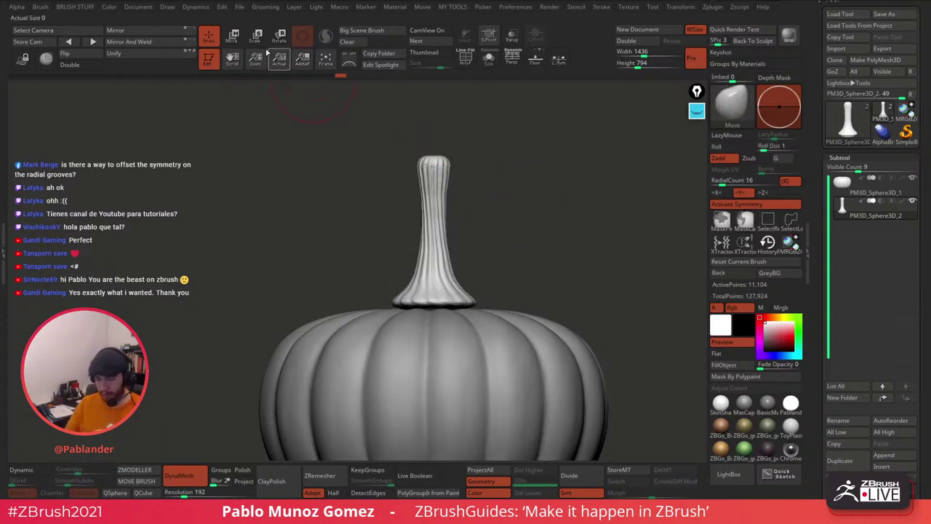
{"action": "left_click", "coordinate": [233, 37]}
{"action": "left_click_drag", "start_coordinate": [434, 307], "coordinate": [433, 294]}
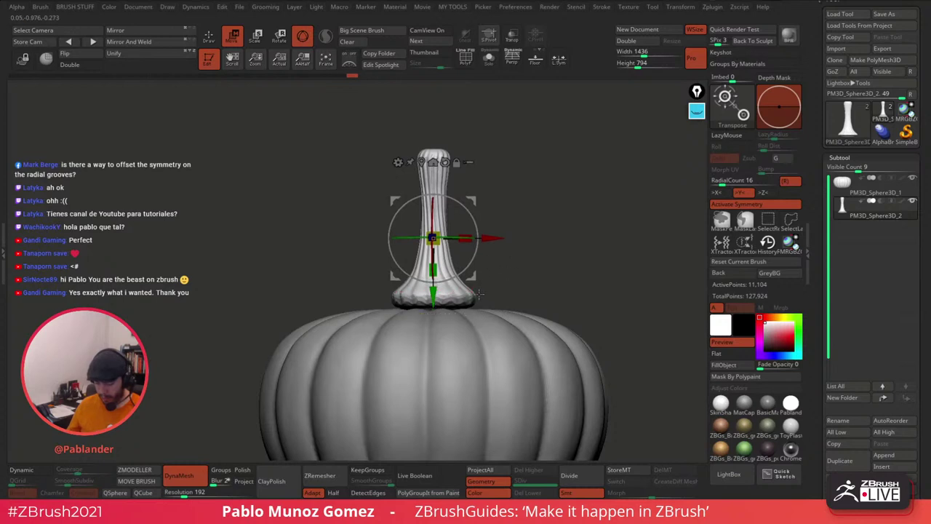
{"action": "left_click", "coordinate": [210, 36]}
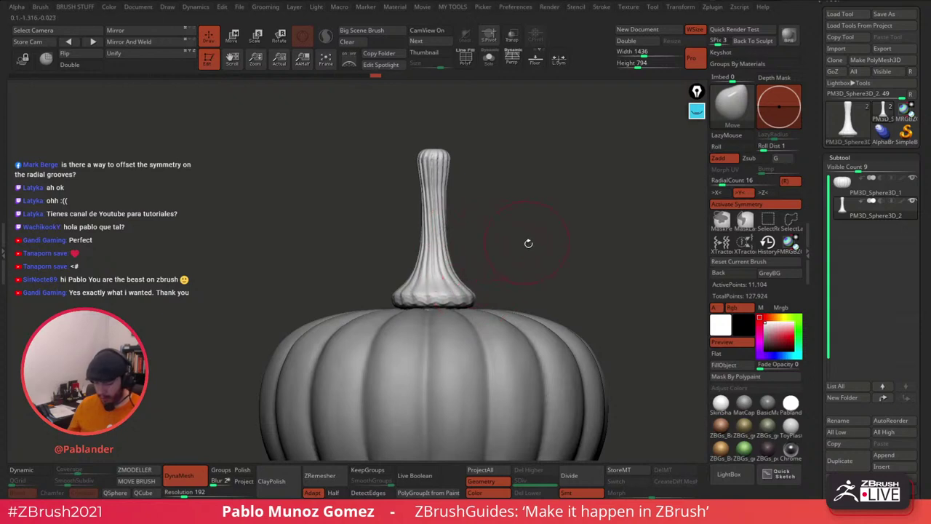
Step: Remesh the stem with DynaMesh at resolution 336 and smooth the rim of its flared base
{"action": "left_click_drag", "start_coordinate": [499, 206], "coordinate": [545, 218], "text": "ctrl"}
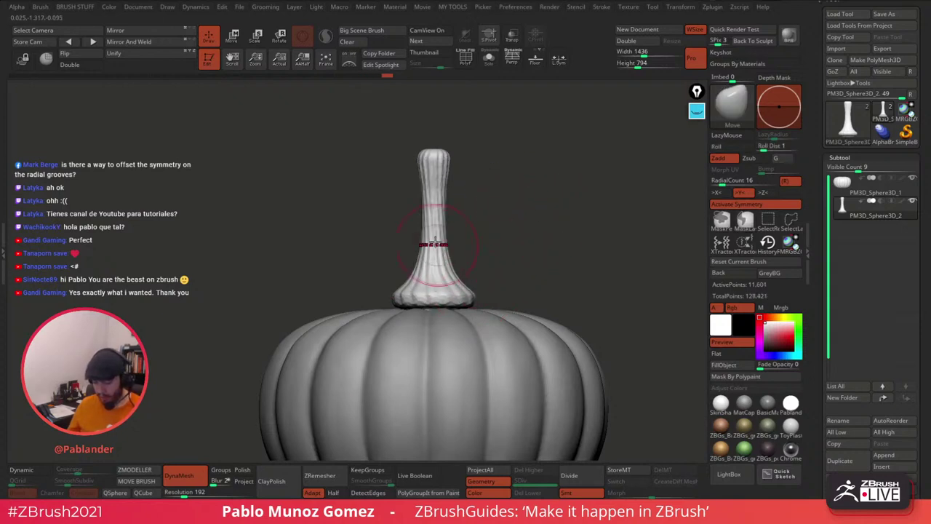
{"action": "key", "text": "ctrl+z"}
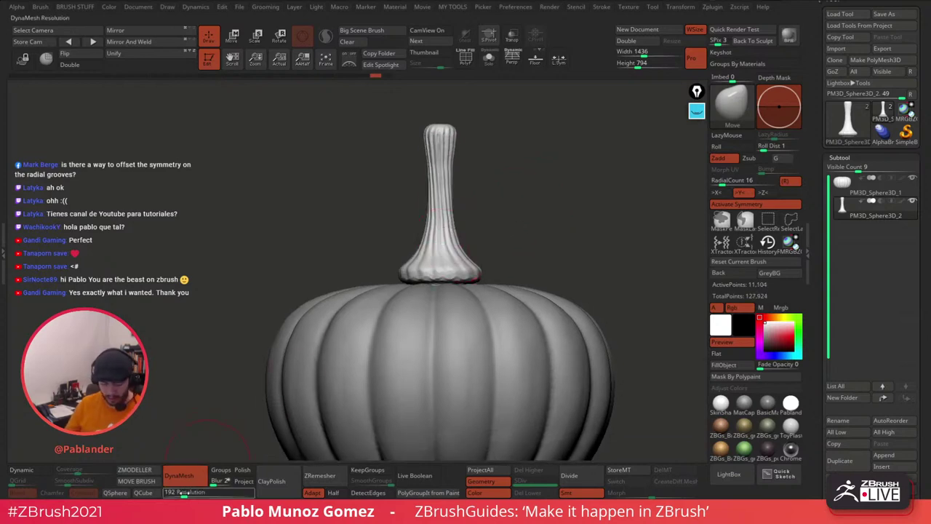
{"action": "left_click_drag", "start_coordinate": [188, 492], "coordinate": [192, 492]}
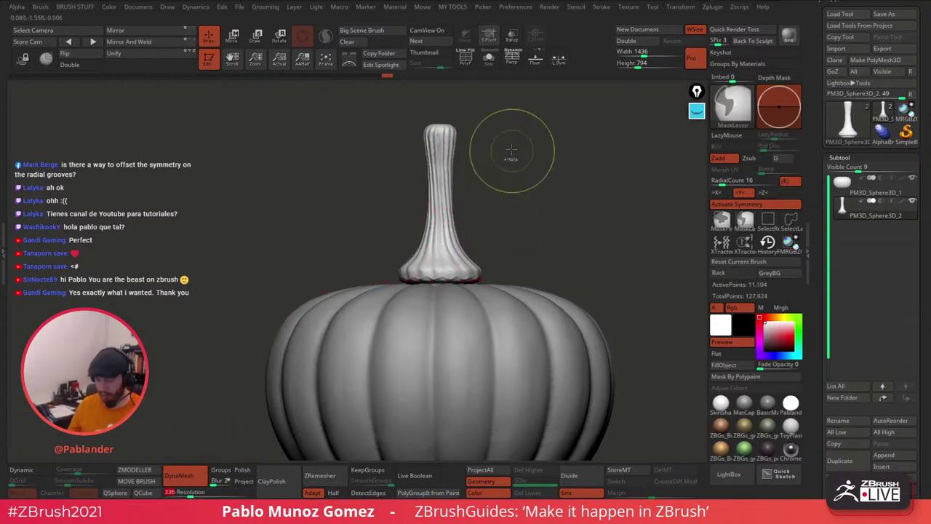
{"action": "left_click_drag", "start_coordinate": [571, 229], "coordinate": [575, 231], "text": "ctrl"}
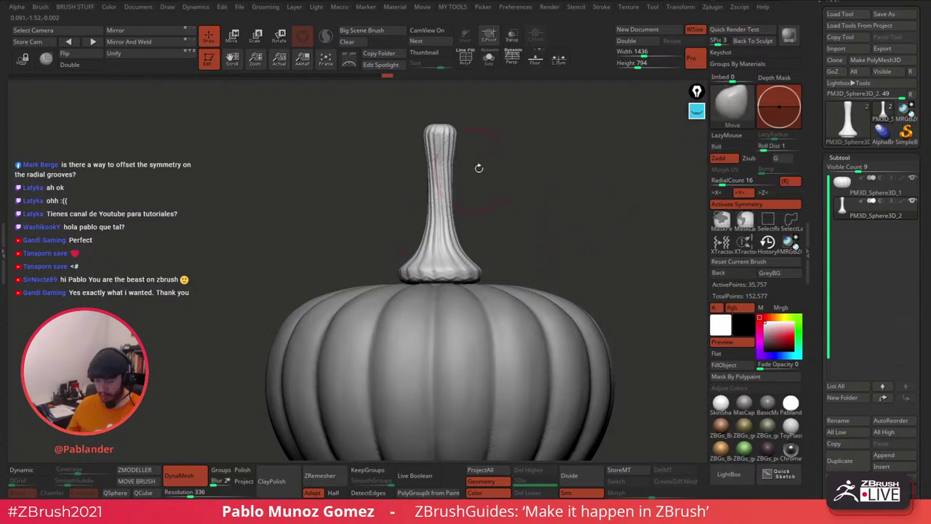
{"action": "mouse_move", "coordinate": [503, 156]}
{"action": "left_mouse_down"}
{"action": "mouse_move", "coordinate": [482, 158]}
{"action": "mouse_move", "coordinate": [515, 200]}
{"action": "mouse_move", "coordinate": [527, 189]}
{"action": "mouse_move", "coordinate": [512, 180]}
{"action": "mouse_move", "coordinate": [542, 196]}
{"action": "mouse_move", "coordinate": [514, 201]}
{"action": "left_mouse_up"}
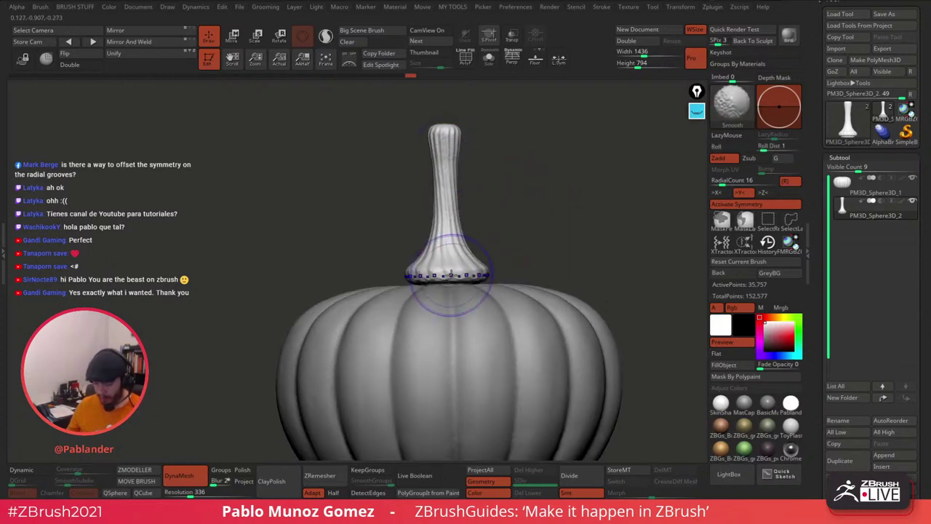
{"action": "left_click_drag", "start_coordinate": [483, 276], "coordinate": [466, 276], "text": "shift"}
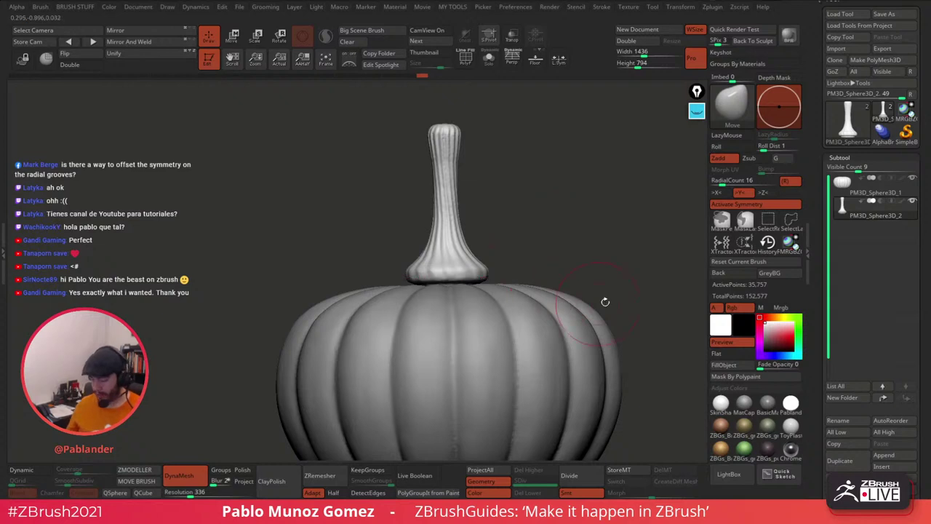
Step: Deactivate symmetry and smooth the upper part of the stem
{"action": "left_click", "coordinate": [769, 205]}
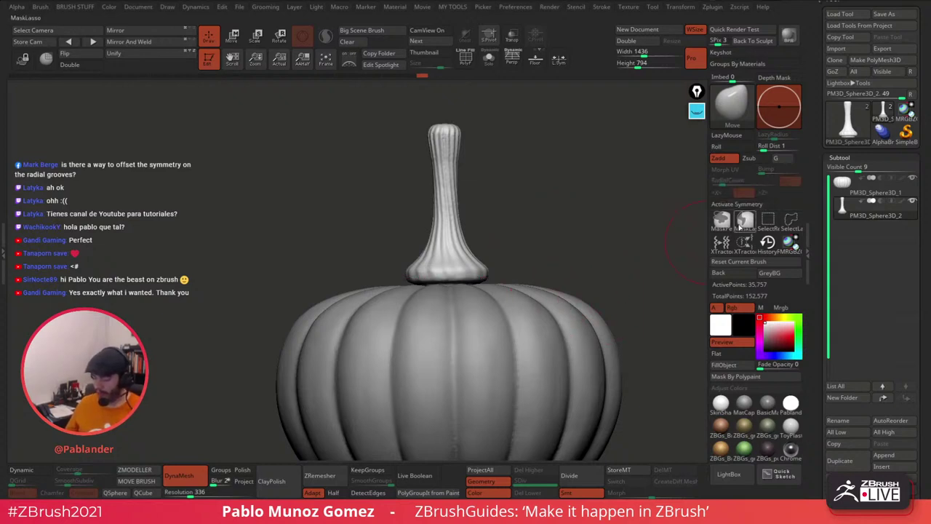
{"action": "left_click_drag", "start_coordinate": [640, 231], "coordinate": [561, 236]}
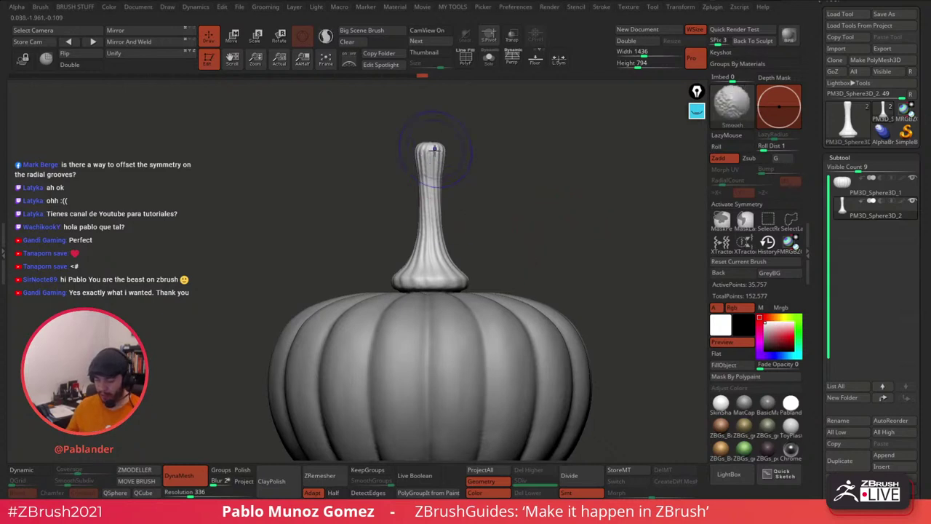
{"action": "left_click_drag", "start_coordinate": [434, 150], "coordinate": [498, 183], "text": "shift"}
{"action": "left_click_drag", "start_coordinate": [465, 171], "coordinate": [455, 176], "text": "shift"}
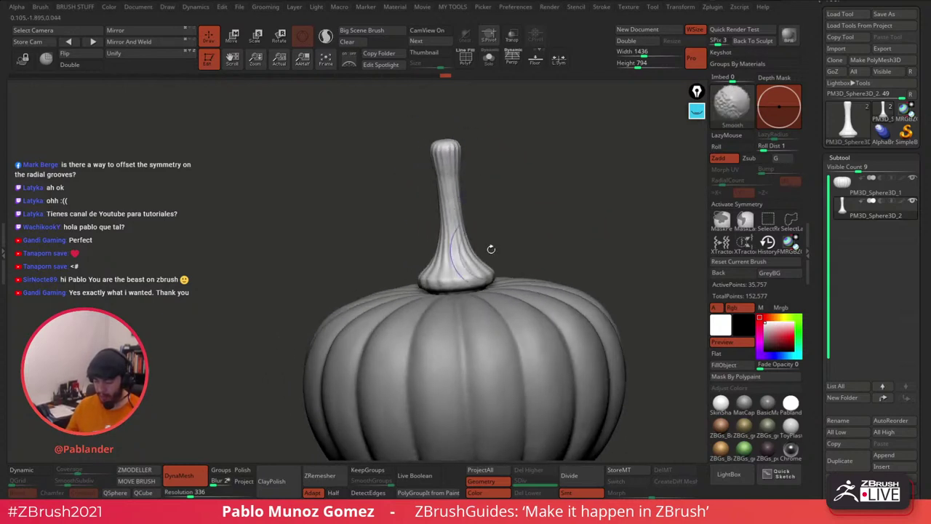
{"action": "left_click_drag", "start_coordinate": [491, 249], "coordinate": [543, 188]}
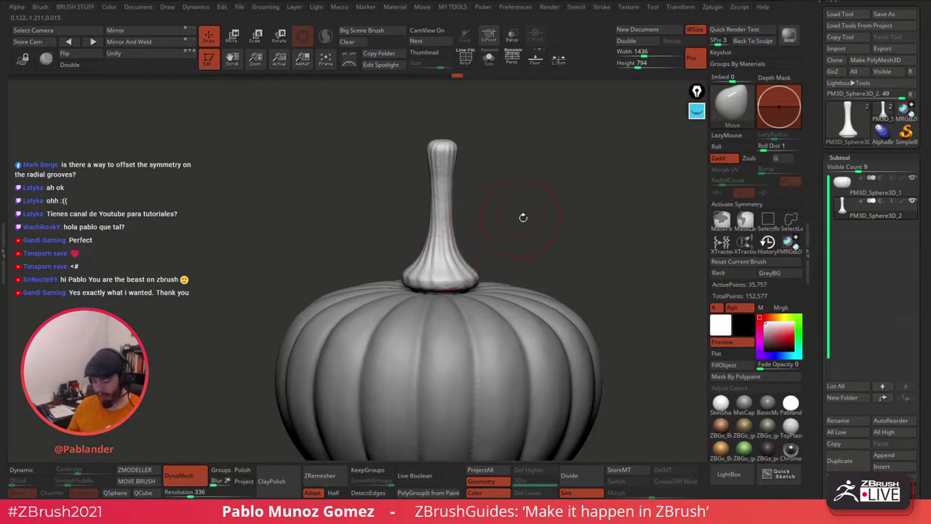
Step: Pull the rim of the stem's flared base outward into a pointed corner with the Move brush
{"action": "key", "text": "space"}
{"action": "left_click_drag", "start_coordinate": [559, 160], "coordinate": [538, 197]}
{"action": "mouse_move", "coordinate": [502, 182]}
{"action": "right_mouse_down", "text": "alt"}
{"action": "mouse_move", "coordinate": [498, 274]}
{"action": "mouse_move", "coordinate": [480, 223]}
{"action": "right_mouse_up", "text": "alt"}
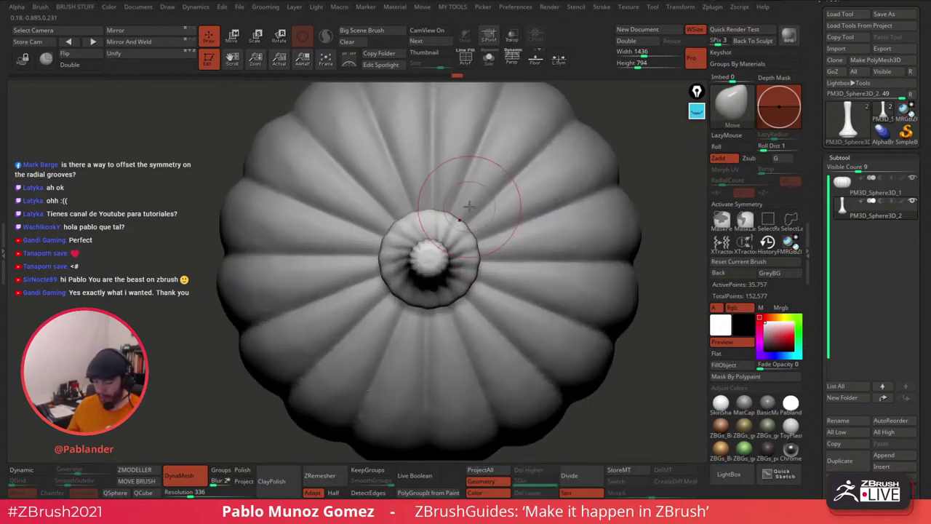
{"action": "key", "text": "space"}
{"action": "mouse_move", "coordinate": [468, 206]}
{"action": "left_mouse_down"}
{"action": "mouse_move", "coordinate": [443, 209]}
{"action": "mouse_move", "coordinate": [435, 198]}
{"action": "left_mouse_up"}
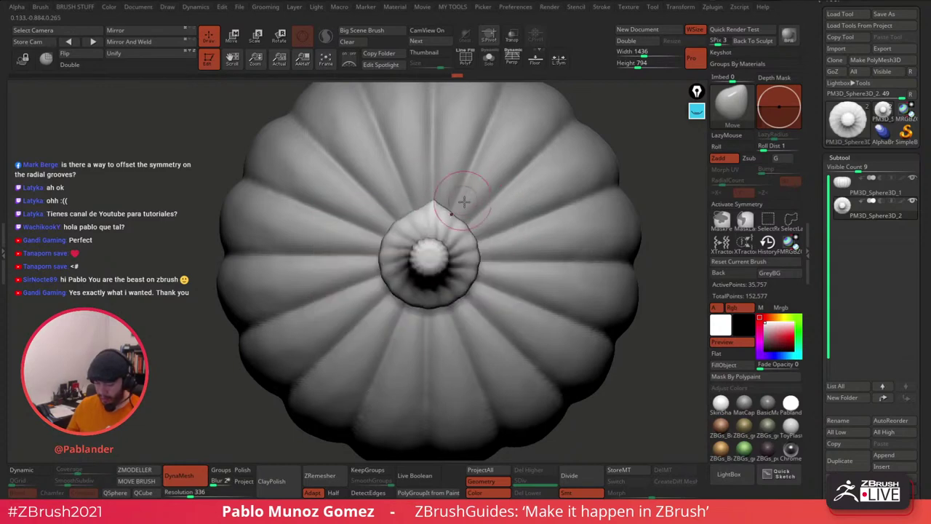
Step: Resize the Move brush and pull more uneven corners from the rim, giving the stem's base an irregular star-like outline
{"action": "key", "text": "space"}
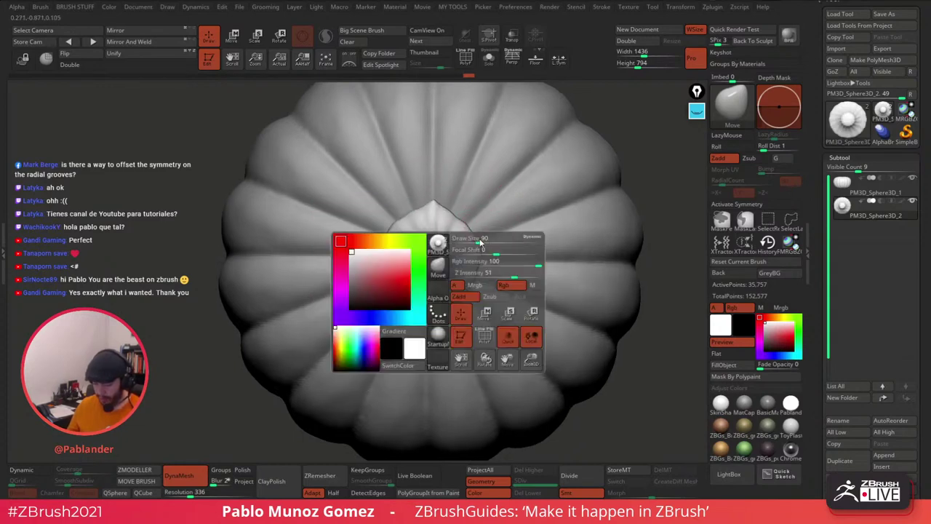
{"action": "key", "text": "space"}
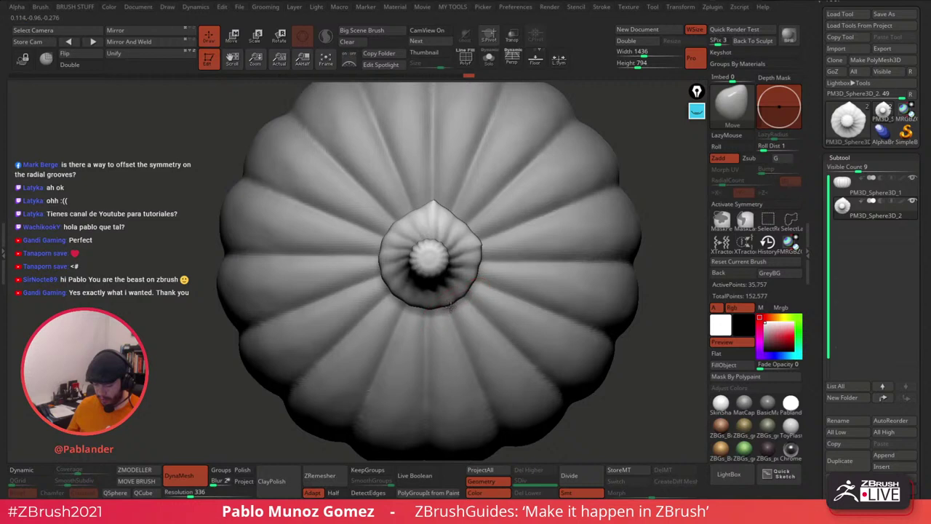
{"action": "left_click_drag", "start_coordinate": [450, 306], "coordinate": [457, 318]}
{"action": "left_click_drag", "start_coordinate": [389, 293], "coordinate": [377, 301]}
{"action": "mouse_move", "coordinate": [384, 235]}
{"action": "left_mouse_down"}
{"action": "mouse_move", "coordinate": [372, 227]}
{"action": "mouse_move", "coordinate": [412, 230]}
{"action": "left_mouse_up"}
{"action": "left_click_drag", "start_coordinate": [377, 261], "coordinate": [386, 262]}
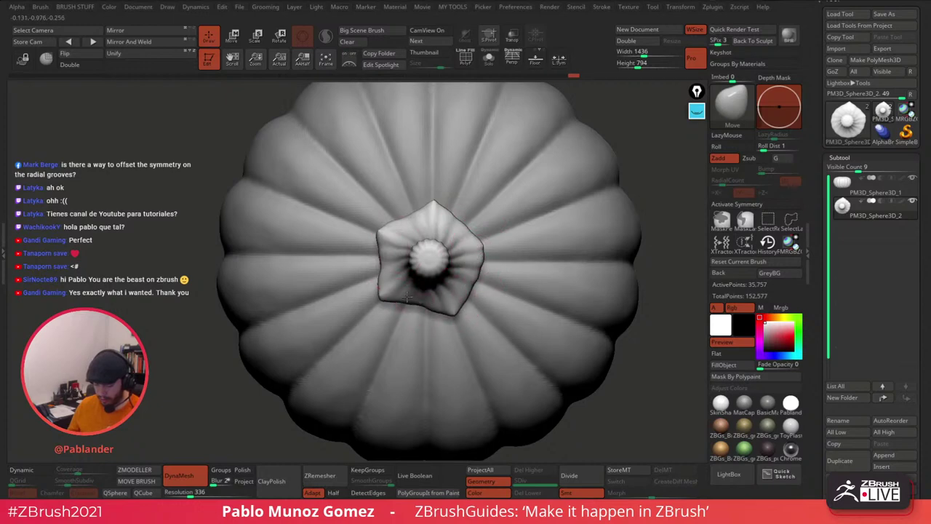
Step: Push the rim of the stem's base slightly inward between the pulled corners to sharpen its irregular outline
{"action": "left_click_drag", "start_coordinate": [409, 302], "coordinate": [412, 296]}
{"action": "left_click_drag", "start_coordinate": [468, 292], "coordinate": [464, 289]}
{"action": "left_click_drag", "start_coordinate": [413, 218], "coordinate": [417, 223]}
{"action": "right_click_drag", "start_coordinate": [460, 305], "coordinate": [466, 251]}
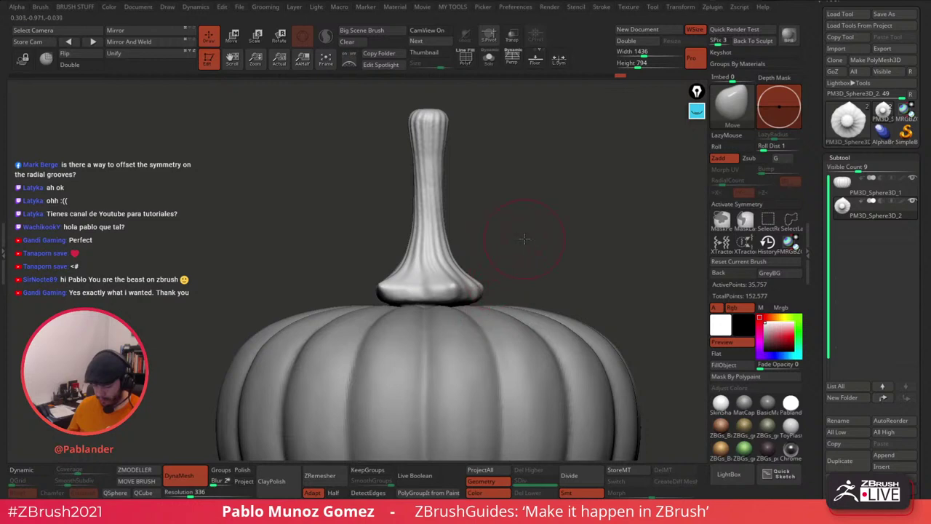
{"action": "right_click_drag", "start_coordinate": [523, 239], "coordinate": [556, 216]}
{"action": "mouse_move", "coordinate": [466, 218]}
{"action": "right_mouse_down"}
{"action": "mouse_move", "coordinate": [481, 255]}
{"action": "mouse_move", "coordinate": [505, 218]}
{"action": "right_mouse_up"}
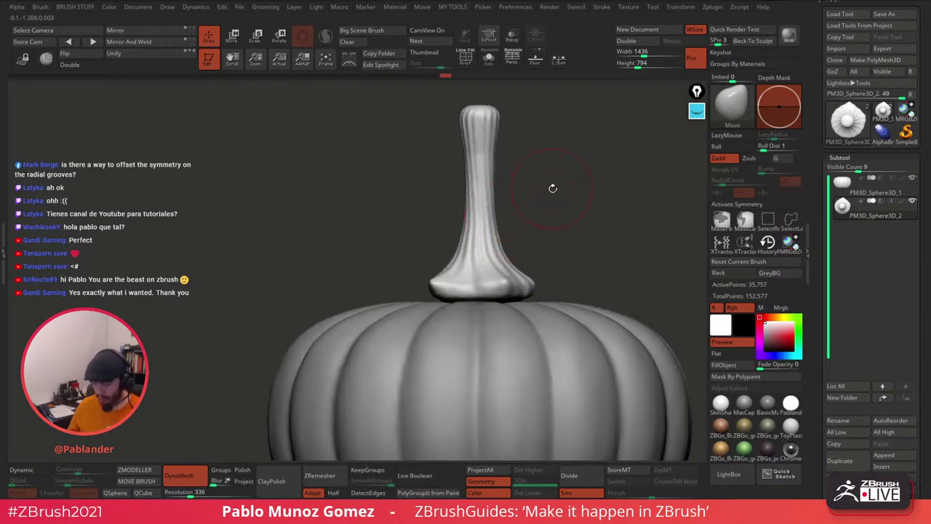
Step: Isolate the stem in Solo mode and set up the DamStandard brush with a draw size of 39
{"action": "key", "text": "b"}
{"action": "key", "text": "d"}
{"action": "key", "text": "s"}
{"action": "key", "text": "space"}
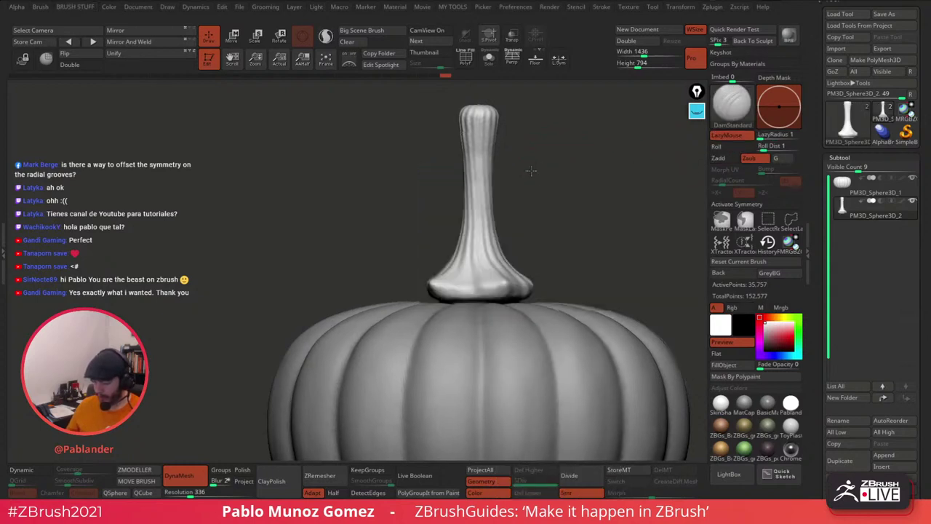
{"action": "right_click_drag", "start_coordinate": [531, 171], "coordinate": [509, 167], "text": "ctrl"}
{"action": "left_click", "coordinate": [489, 58]}
{"action": "right_click_drag", "start_coordinate": [513, 120], "coordinate": [518, 168], "text": "alt"}
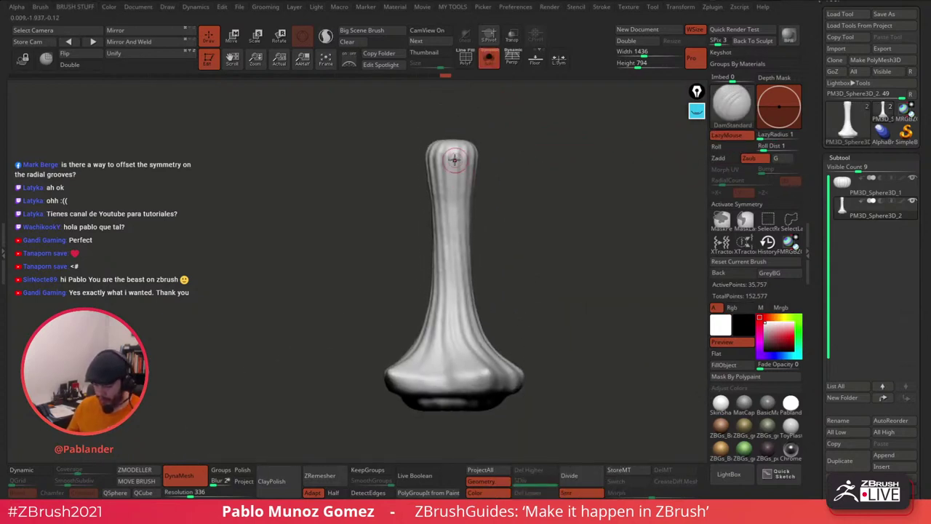
{"action": "key", "text": "space"}
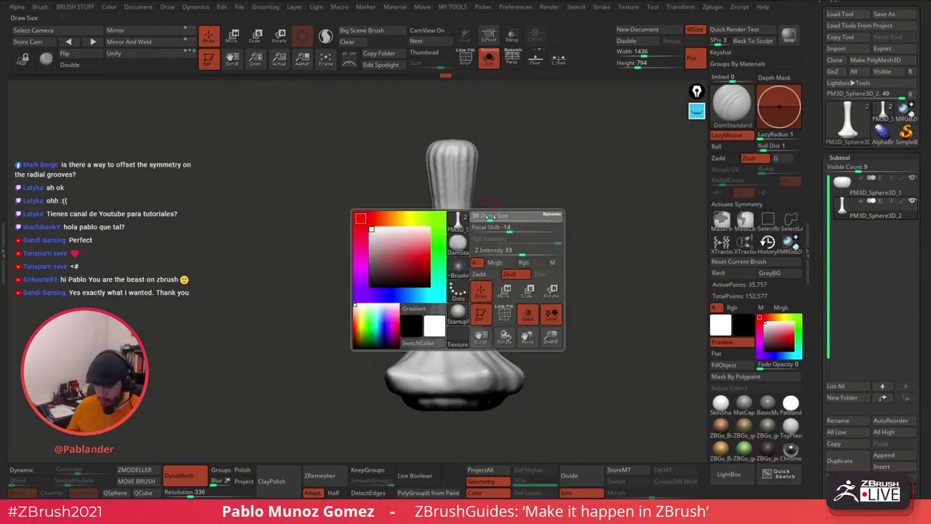
{"action": "right_click_drag", "start_coordinate": [519, 221], "coordinate": [521, 234]}
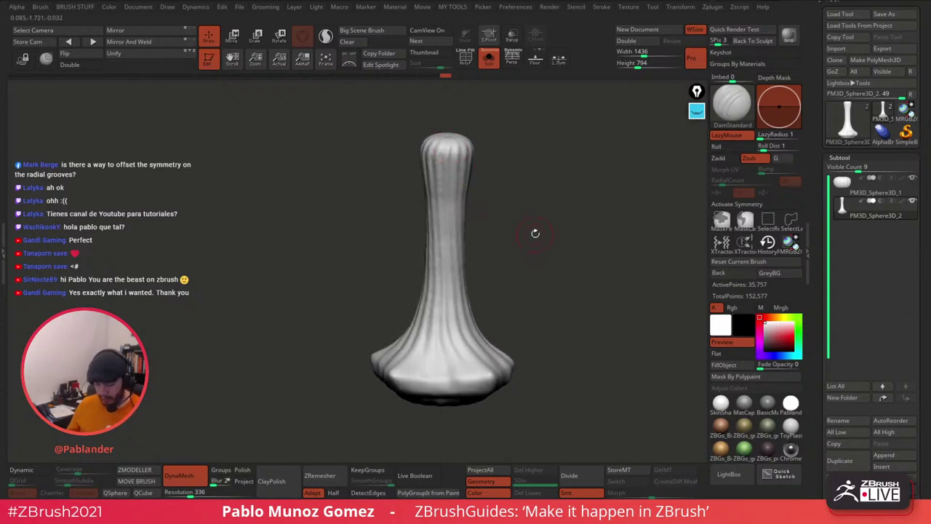
Step: Remesh the stem with DynaMesh at resolution 512, and again at resolution 744
{"action": "left_click_drag", "start_coordinate": [191, 493], "coordinate": [197, 492]}
{"action": "left_click_drag", "start_coordinate": [247, 267], "coordinate": [353, 394], "text": "ctrl"}
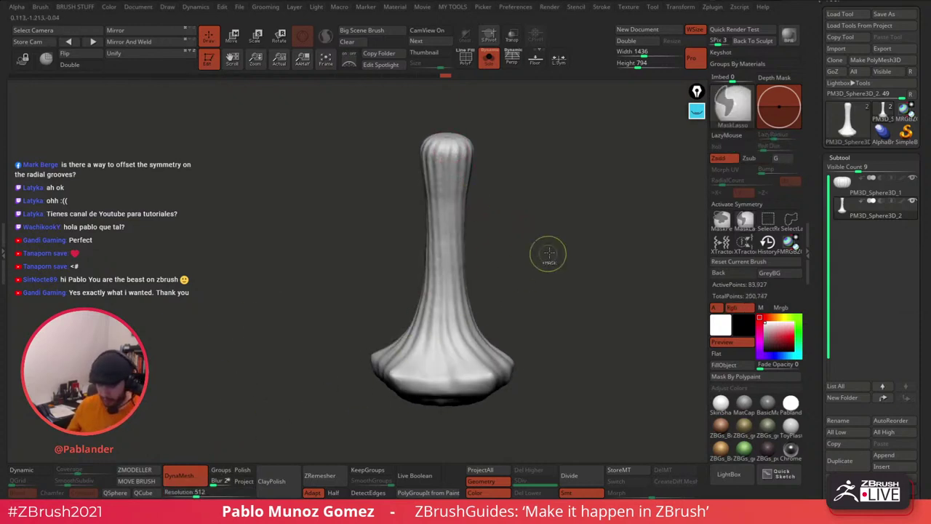
{"action": "left_click_drag", "start_coordinate": [196, 494], "coordinate": [203, 493]}
{"action": "left_click_drag", "start_coordinate": [241, 394], "coordinate": [291, 426], "text": "ctrl"}
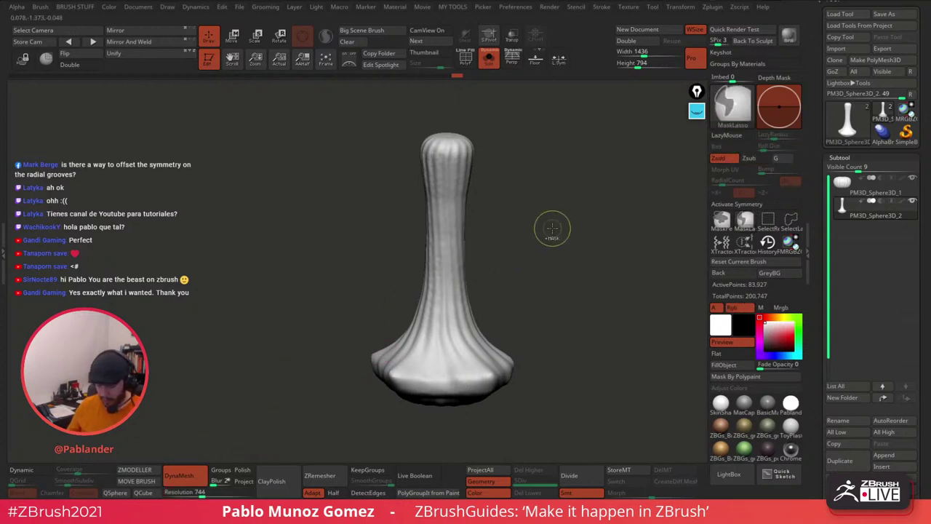
{"action": "right_click_drag", "start_coordinate": [553, 229], "coordinate": [565, 223]}
{"action": "key", "text": "b"}
{"action": "key", "text": "d"}
{"action": "key", "text": "s"}
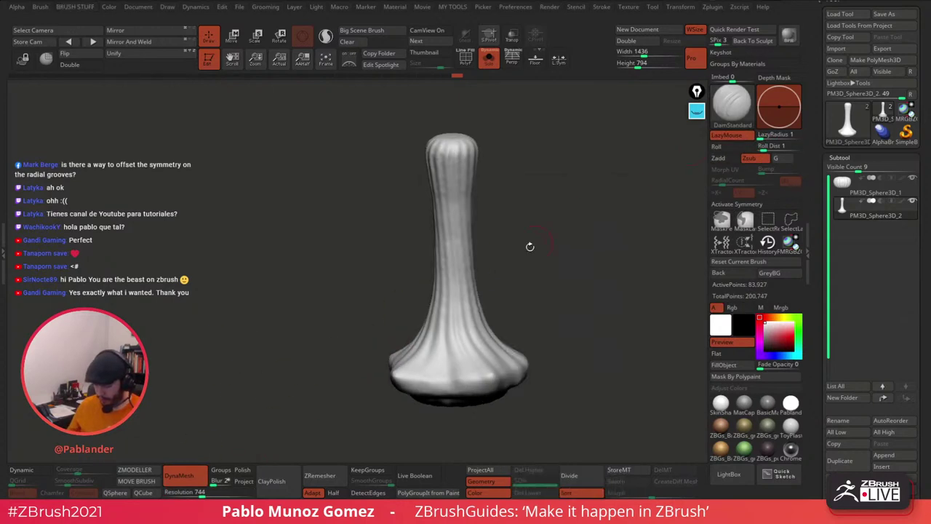
{"action": "left_click_drag", "start_coordinate": [524, 210], "coordinate": [551, 262], "text": "ctrl"}
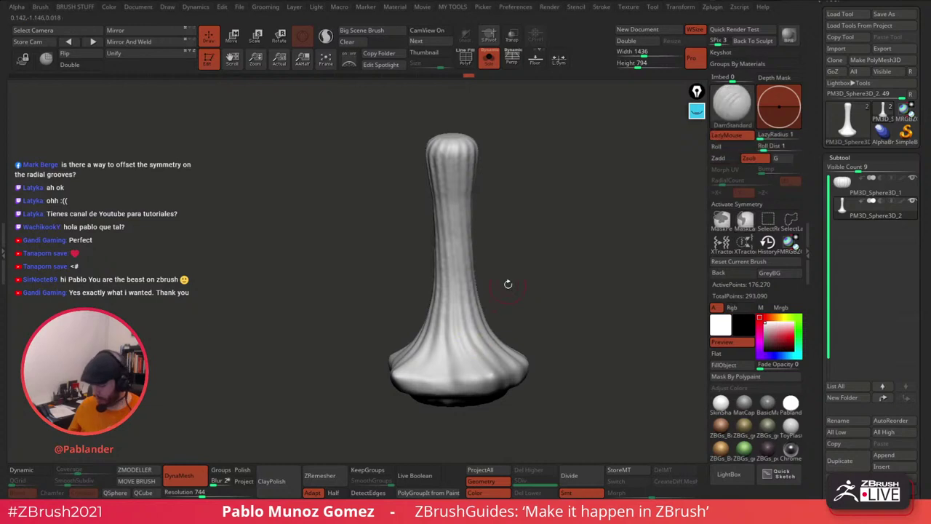
Step: Carve sharp lengthwise grooves from the stem's tip toward its flared base with the KNIFE_sharp_control brush
{"action": "key", "text": "b"}
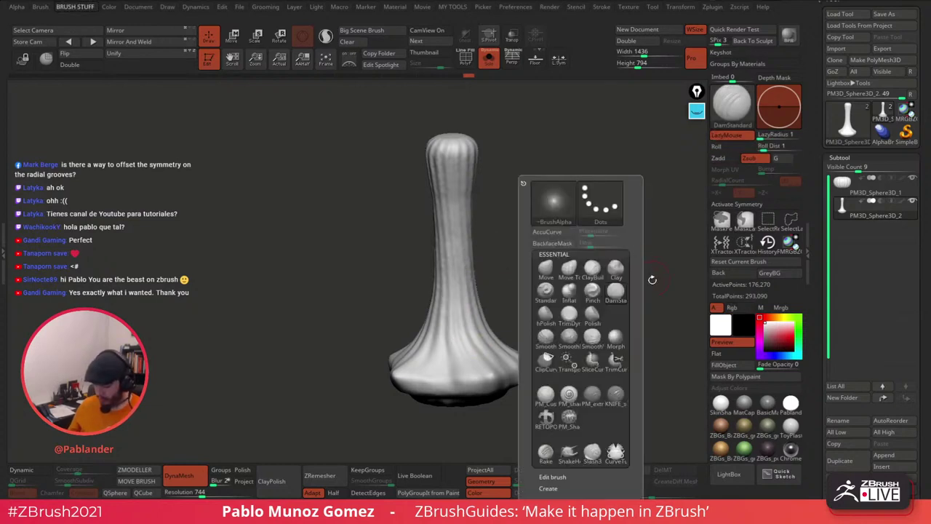
{"action": "left_click", "coordinate": [618, 395]}
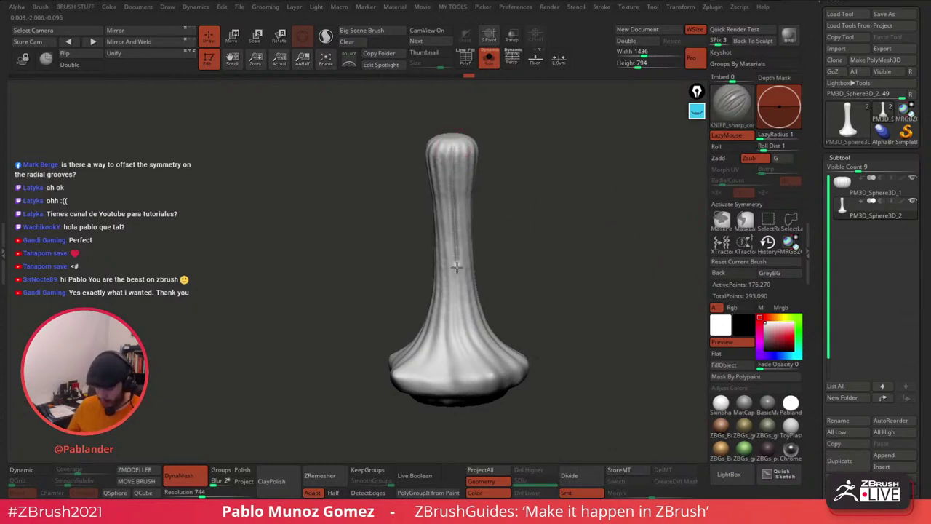
{"action": "mouse_move", "coordinate": [513, 222]}
{"action": "left_mouse_down"}
{"action": "mouse_move", "coordinate": [505, 206]}
{"action": "mouse_move", "coordinate": [524, 212]}
{"action": "left_mouse_up"}
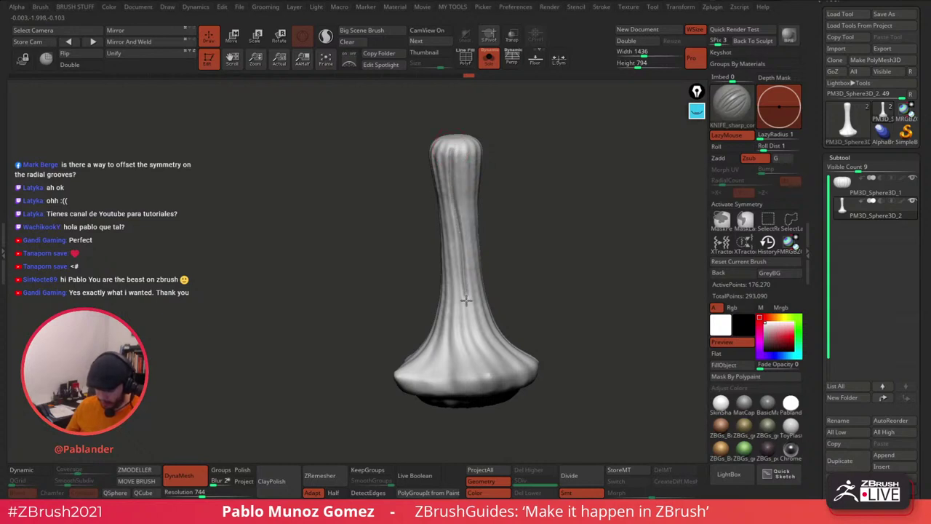
{"action": "left_click_drag", "start_coordinate": [539, 264], "coordinate": [517, 244]}
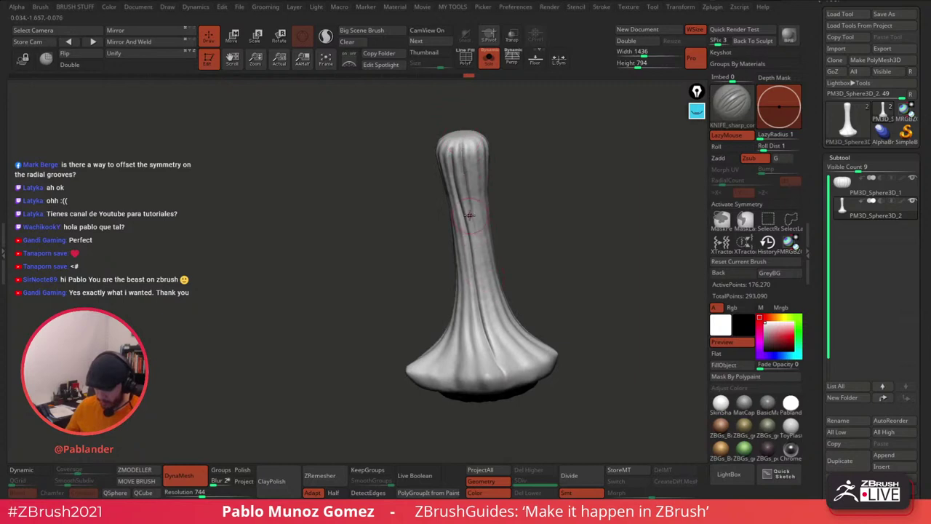
{"action": "left_click_drag", "start_coordinate": [524, 260], "coordinate": [519, 240]}
{"action": "left_click_drag", "start_coordinate": [519, 150], "coordinate": [495, 155]}
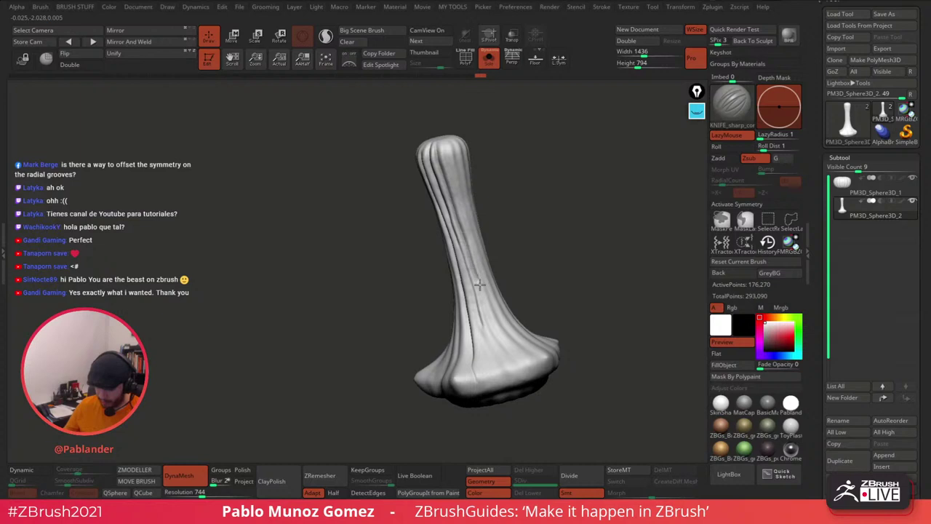
Step: Extend the knife grooves down onto the flared base and carve more along the adjacent side of the stem
{"action": "left_click_drag", "start_coordinate": [490, 322], "coordinate": [508, 371]}
{"action": "left_click_drag", "start_coordinate": [540, 229], "coordinate": [558, 276]}
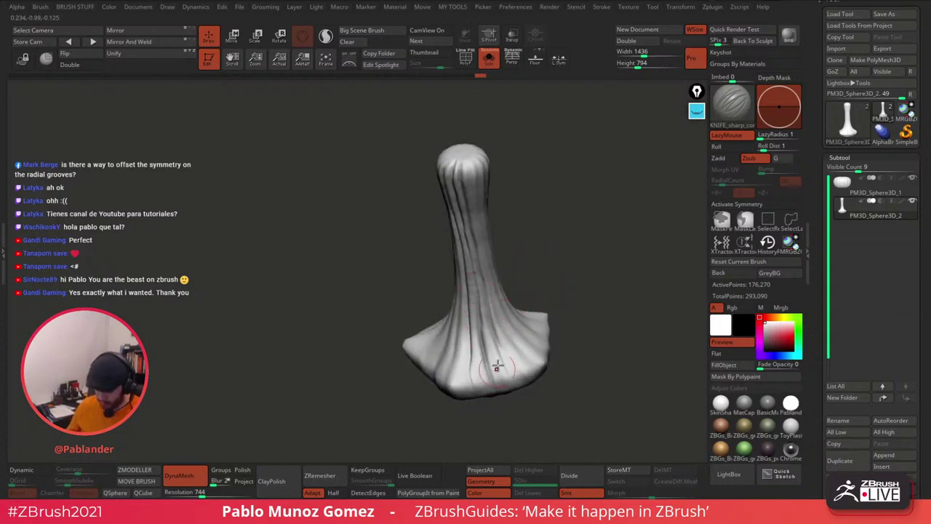
{"action": "left_click_drag", "start_coordinate": [514, 240], "coordinate": [512, 190]}
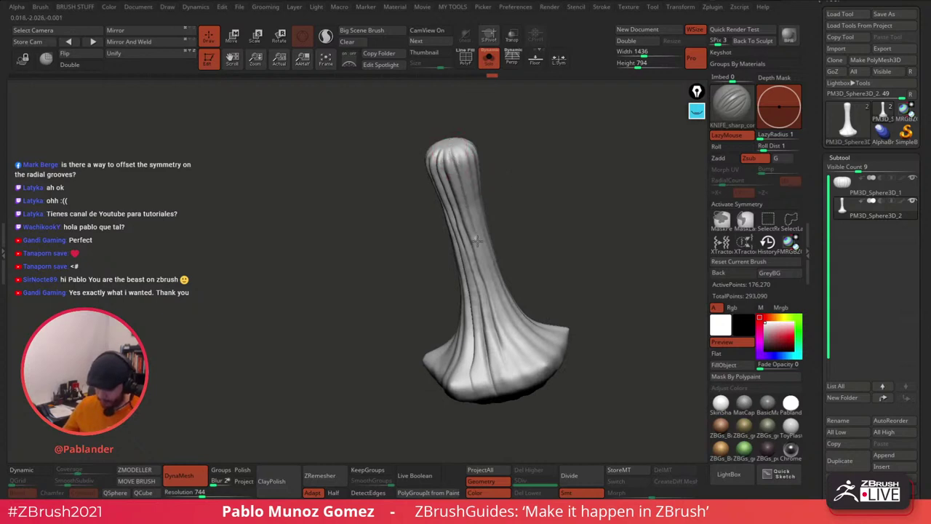
{"action": "left_click_drag", "start_coordinate": [547, 377], "coordinate": [536, 201]}
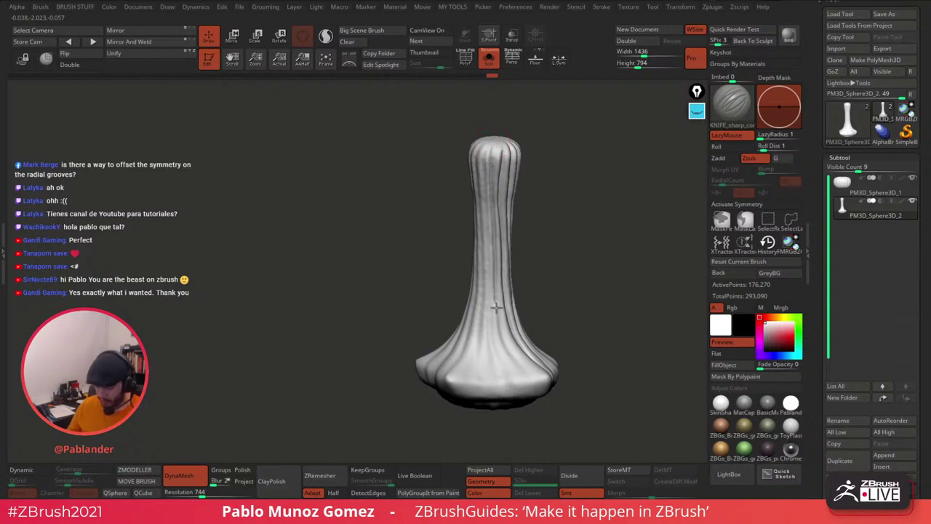
{"action": "left_click_drag", "start_coordinate": [548, 316], "coordinate": [510, 241]}
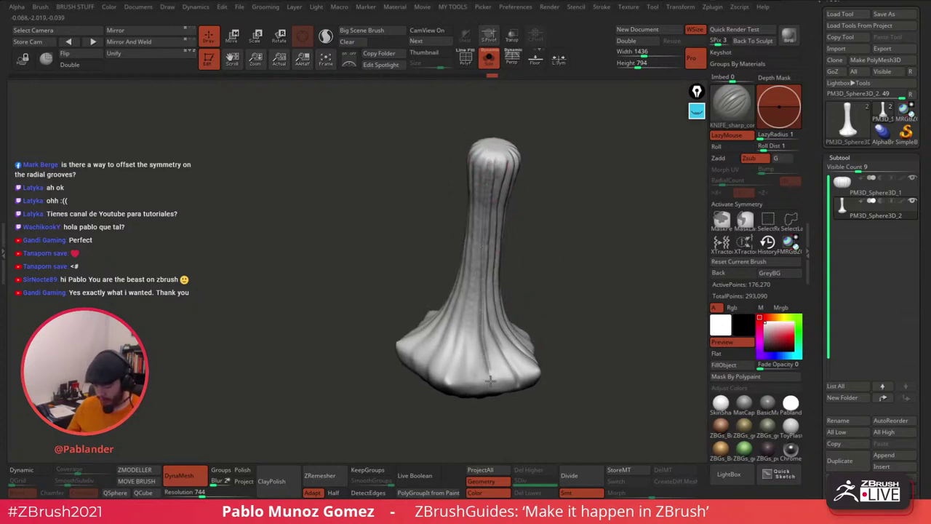
Step: Continue the knife grooves around the stem, running them down to the corners of the flared base
{"action": "mouse_move", "coordinate": [486, 393]}
{"action": "left_mouse_down"}
{"action": "mouse_move", "coordinate": [553, 260]}
{"action": "mouse_move", "coordinate": [663, 160]}
{"action": "left_mouse_up"}
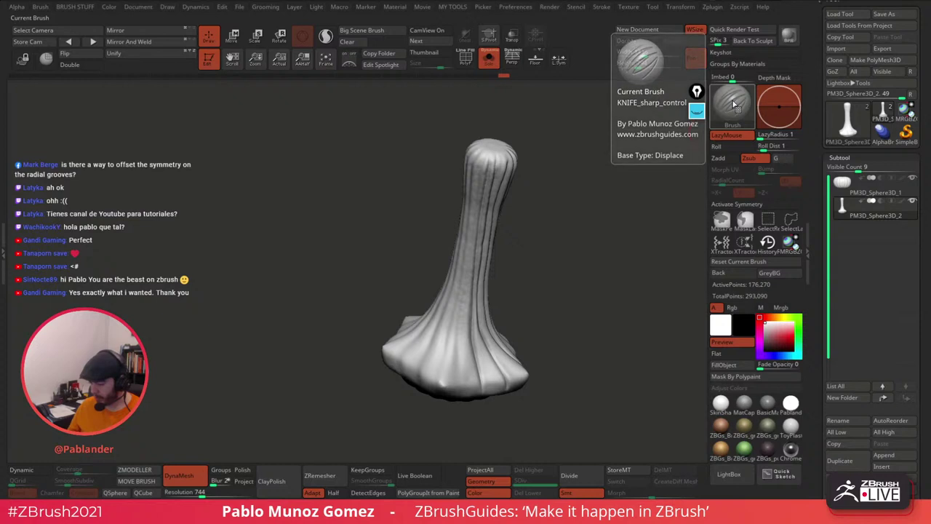
{"action": "left_click_drag", "start_coordinate": [550, 216], "coordinate": [525, 200]}
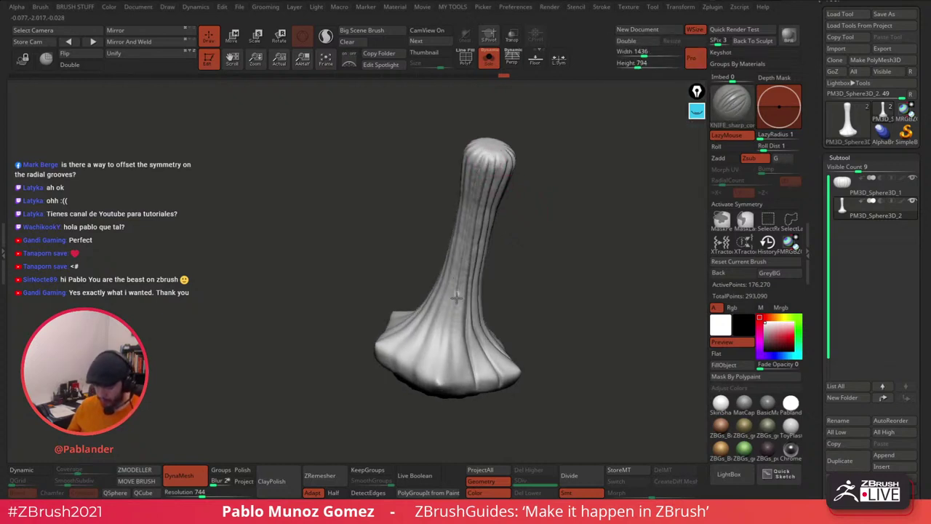
{"action": "left_click_drag", "start_coordinate": [457, 297], "coordinate": [441, 387]}
{"action": "mouse_move", "coordinate": [512, 284]}
{"action": "left_mouse_down"}
{"action": "mouse_move", "coordinate": [540, 266]}
{"action": "mouse_move", "coordinate": [525, 259]}
{"action": "mouse_move", "coordinate": [533, 240]}
{"action": "left_mouse_up"}
{"action": "left_click_drag", "start_coordinate": [533, 240], "coordinate": [516, 207]}
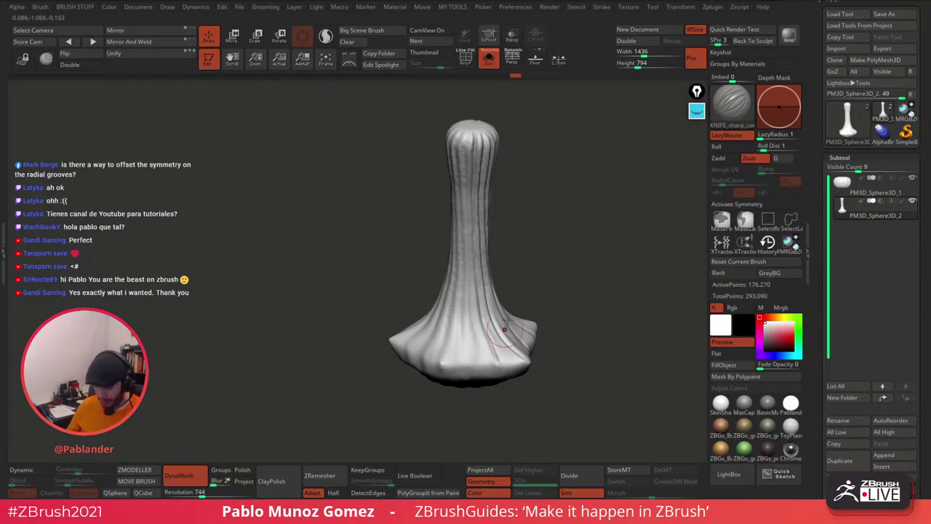
Step: Carve grooves along the stem's next face, undoing one stroke and recutting the groove down to the base
{"action": "left_click_drag", "start_coordinate": [502, 357], "coordinate": [492, 219]}
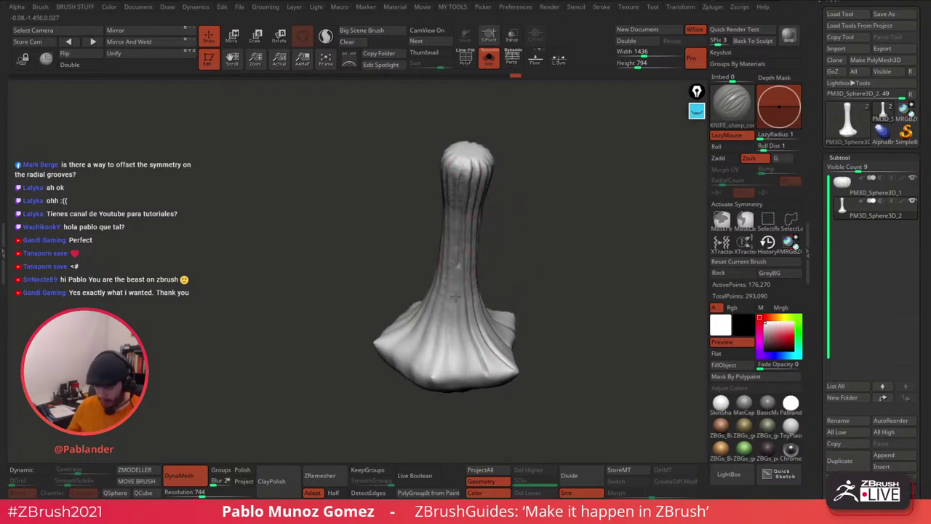
{"action": "left_click_drag", "start_coordinate": [459, 260], "coordinate": [457, 330]}
{"action": "mouse_move", "coordinate": [520, 255]}
{"action": "left_mouse_down"}
{"action": "mouse_move", "coordinate": [525, 291]}
{"action": "mouse_move", "coordinate": [513, 233]}
{"action": "left_mouse_up"}
{"action": "key", "text": "ctrl+z"}
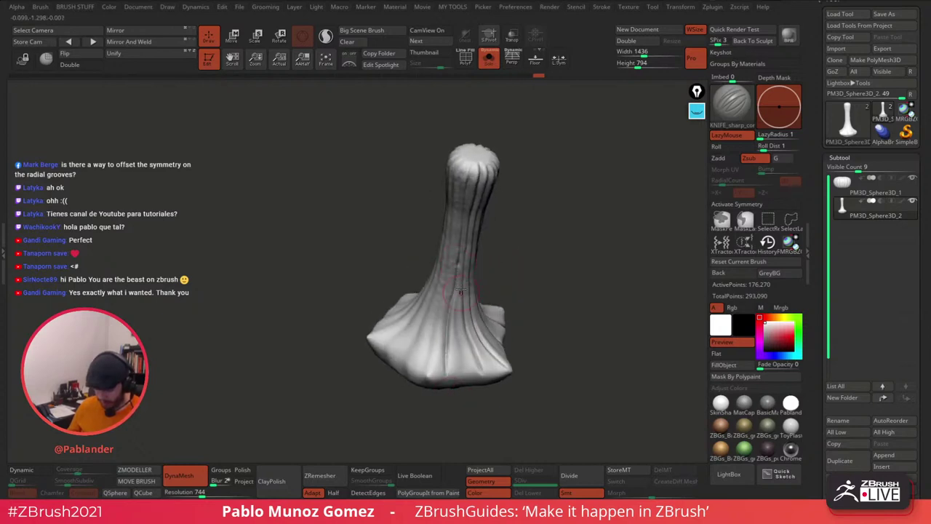
{"action": "left_click_drag", "start_coordinate": [456, 311], "coordinate": [460, 375]}
{"action": "left_click_drag", "start_coordinate": [497, 295], "coordinate": [488, 251]}
{"action": "left_click_drag", "start_coordinate": [482, 153], "coordinate": [475, 187]}
Step: Smooth the rough patches on this face, cut long grooves from tip to base, and soften the rim corner
{"action": "key", "text": "shift"}
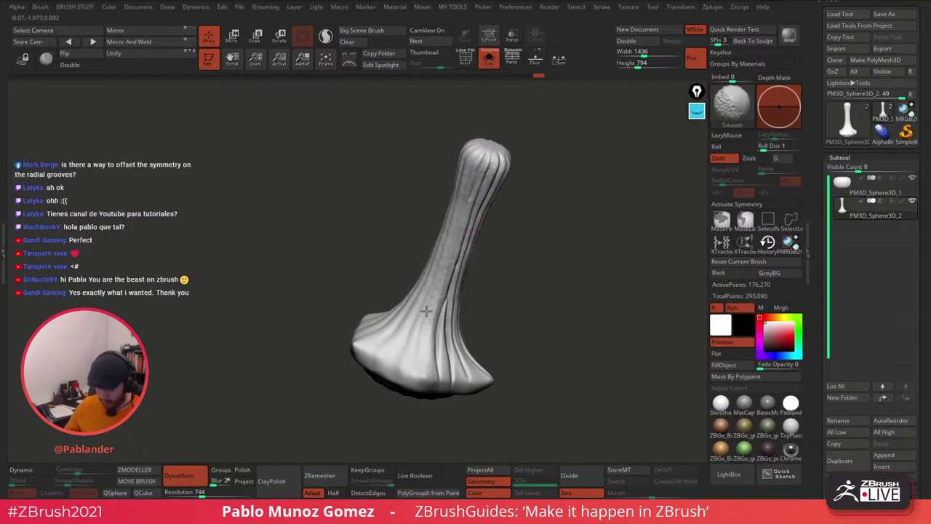
{"action": "left_click_drag", "start_coordinate": [464, 213], "coordinate": [387, 383]}
{"action": "mouse_move", "coordinate": [459, 231]}
{"action": "left_mouse_down"}
{"action": "mouse_move", "coordinate": [424, 328]}
{"action": "mouse_move", "coordinate": [418, 384]}
{"action": "left_mouse_up"}
{"action": "mouse_move", "coordinate": [502, 278]}
{"action": "left_mouse_down"}
{"action": "mouse_move", "coordinate": [532, 260]}
{"action": "mouse_move", "coordinate": [537, 273]}
{"action": "left_mouse_up"}
{"action": "mouse_move", "coordinate": [522, 188]}
{"action": "left_mouse_down"}
{"action": "mouse_move", "coordinate": [402, 382]}
{"action": "mouse_move", "coordinate": [385, 391]}
{"action": "left_mouse_up"}
{"action": "left_click_drag", "start_coordinate": [530, 271], "coordinate": [512, 267]}
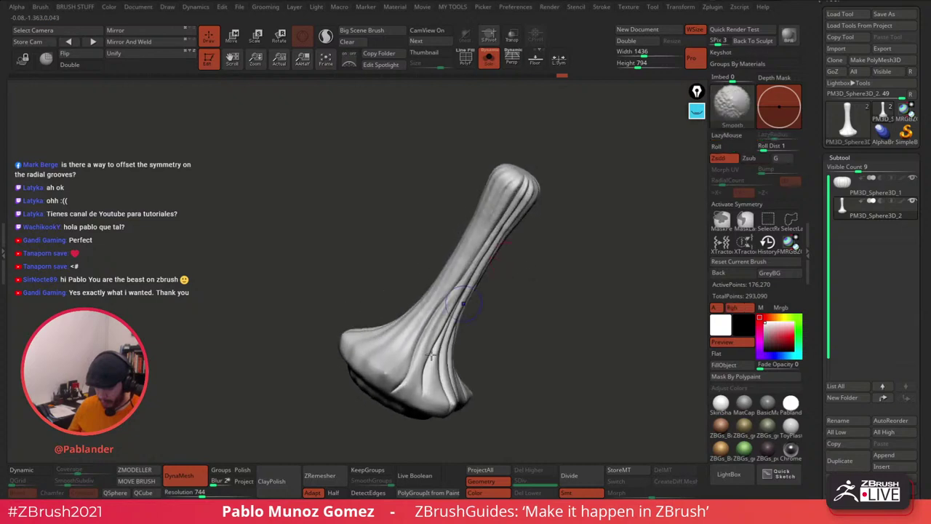
{"action": "left_click_drag", "start_coordinate": [396, 391], "coordinate": [399, 390], "text": "shift"}
Step: Carve further knife grooves from the stem's tip down this face and smooth the surface between them on the flared base
{"action": "left_click_drag", "start_coordinate": [503, 269], "coordinate": [521, 219]}
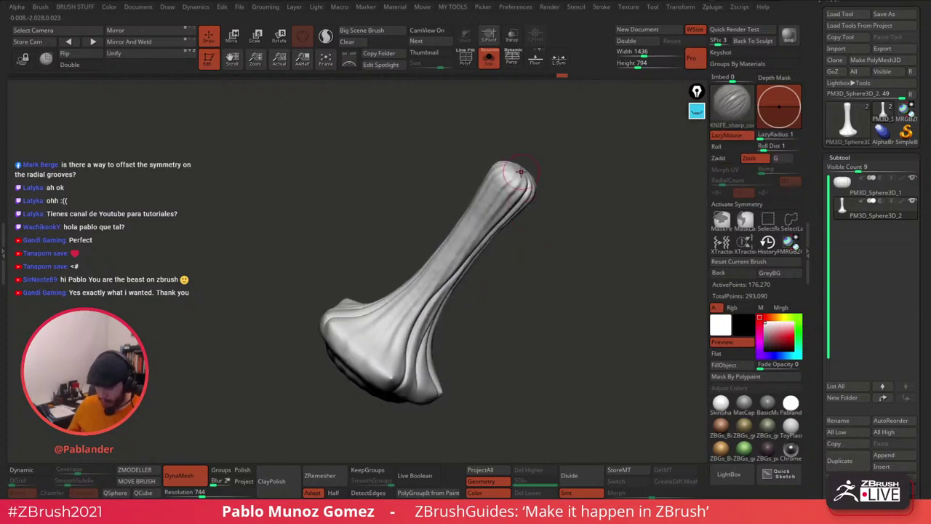
{"action": "left_click_drag", "start_coordinate": [522, 173], "coordinate": [434, 298]}
{"action": "left_click_drag", "start_coordinate": [486, 258], "coordinate": [475, 242]}
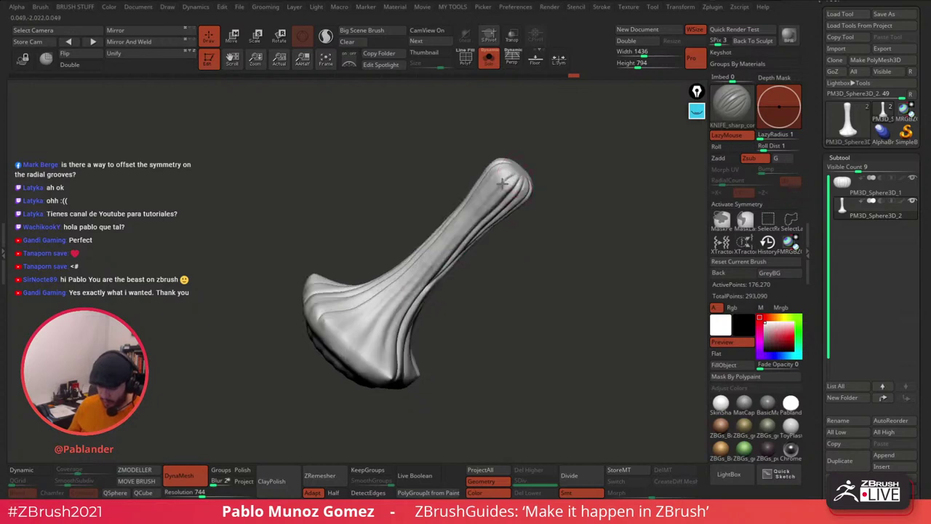
{"action": "left_click_drag", "start_coordinate": [504, 180], "coordinate": [451, 247]}
{"action": "left_click_drag", "start_coordinate": [476, 278], "coordinate": [514, 274]}
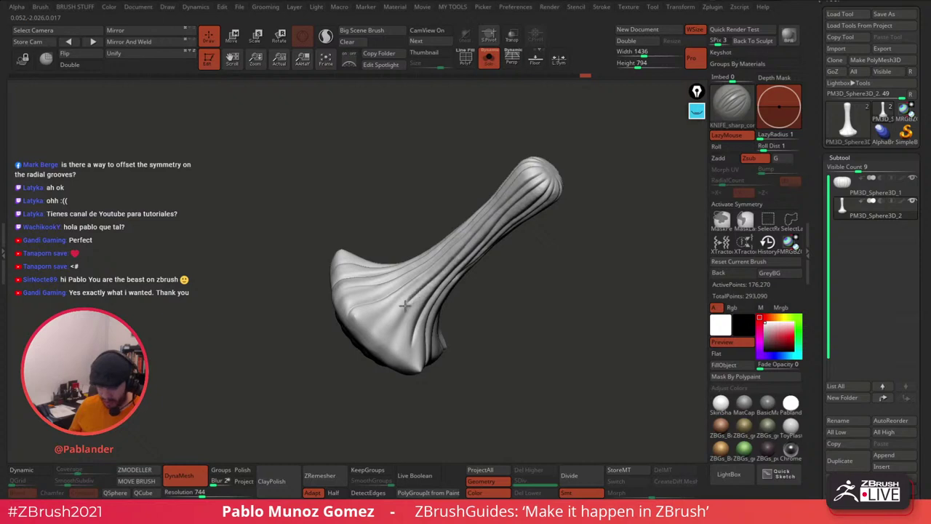
{"action": "key", "text": "shift"}
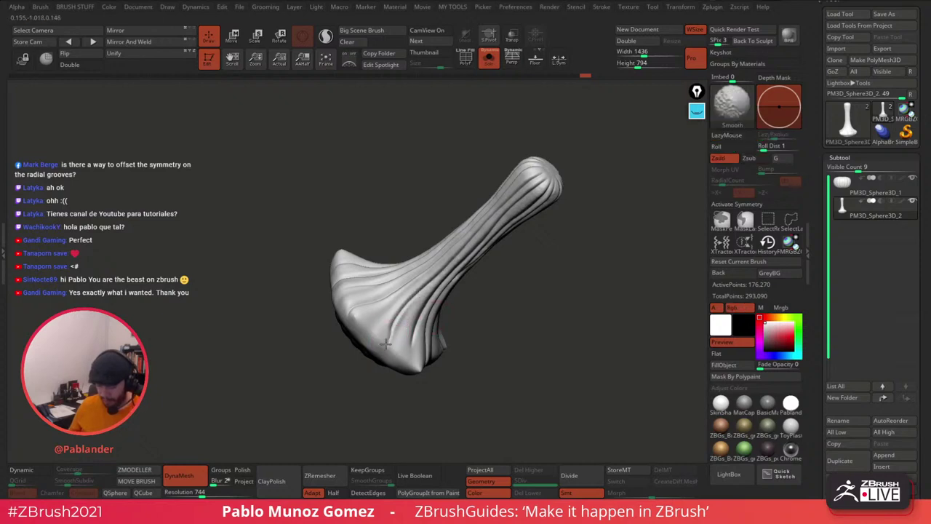
{"action": "mouse_move", "coordinate": [466, 313]}
{"action": "left_mouse_down"}
{"action": "mouse_move", "coordinate": [539, 243]}
{"action": "mouse_move", "coordinate": [520, 263]}
{"action": "left_mouse_up"}
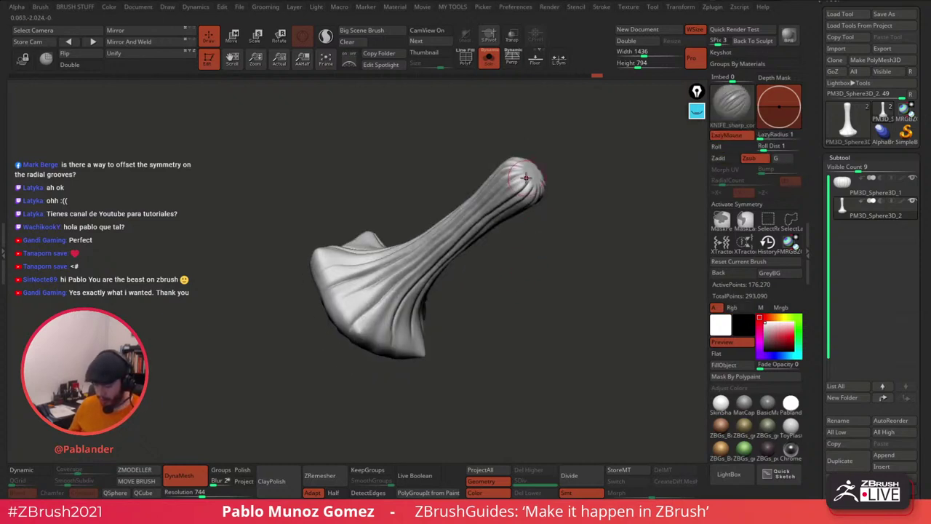
Step: Cut finer knife grooves down the middle of the stem's next face and out across its flared base
{"action": "left_click_drag", "start_coordinate": [466, 280], "coordinate": [427, 198]}
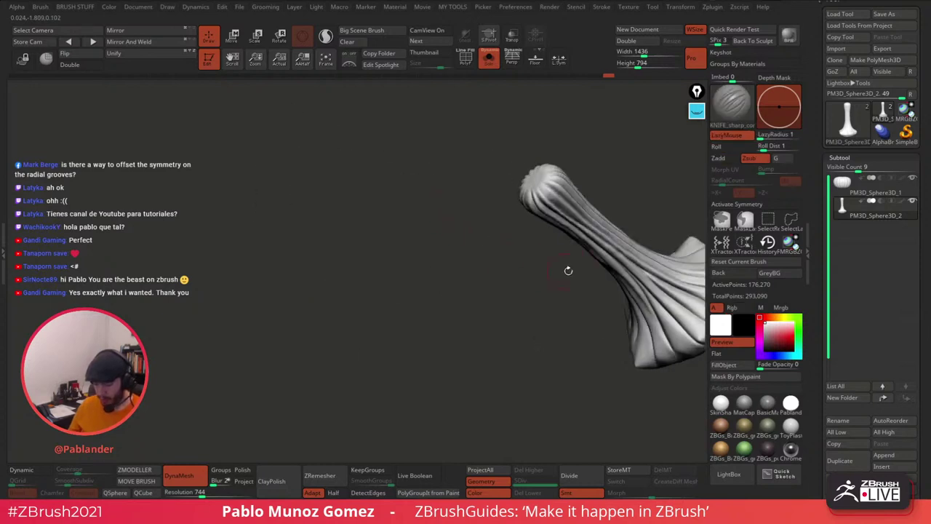
{"action": "left_click_drag", "start_coordinate": [568, 271], "coordinate": [561, 150]}
{"action": "mouse_move", "coordinate": [553, 196]}
{"action": "left_mouse_down"}
{"action": "mouse_move", "coordinate": [577, 241]}
{"action": "mouse_move", "coordinate": [568, 222]}
{"action": "mouse_move", "coordinate": [555, 266]}
{"action": "mouse_move", "coordinate": [505, 221]}
{"action": "mouse_move", "coordinate": [491, 224]}
{"action": "mouse_move", "coordinate": [501, 207]}
{"action": "mouse_move", "coordinate": [522, 228]}
{"action": "left_mouse_up"}
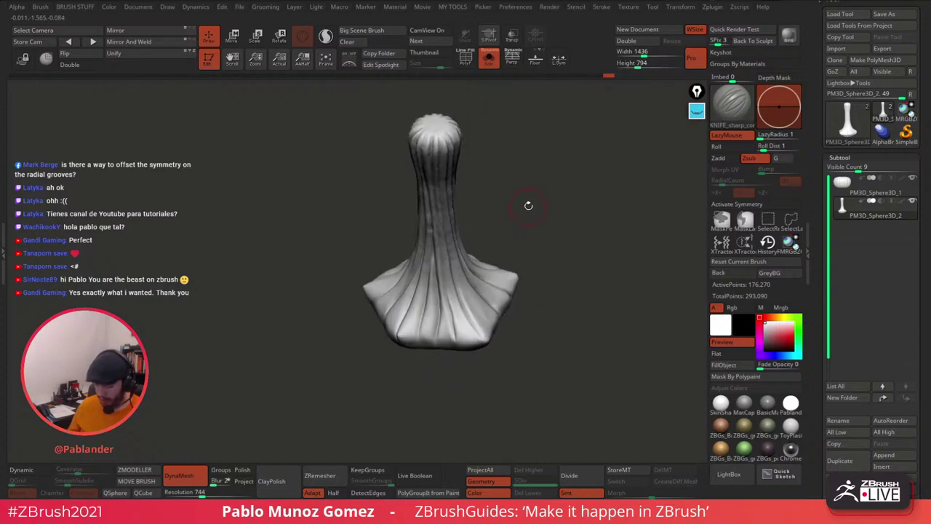
{"action": "right_click", "coordinate": [537, 207]}
{"action": "right_click_drag", "start_coordinate": [541, 208], "coordinate": [543, 216], "text": "ctrl"}
{"action": "left_click_drag", "start_coordinate": [543, 217], "coordinate": [541, 220]}
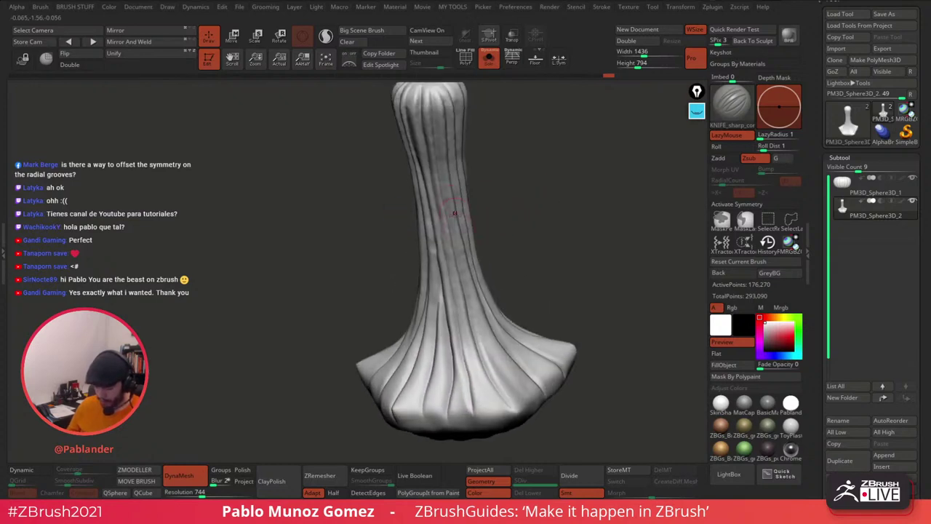
{"action": "mouse_move", "coordinate": [454, 212]}
{"action": "left_mouse_down"}
{"action": "mouse_move", "coordinate": [526, 202]}
{"action": "mouse_move", "coordinate": [471, 251]}
{"action": "left_mouse_up"}
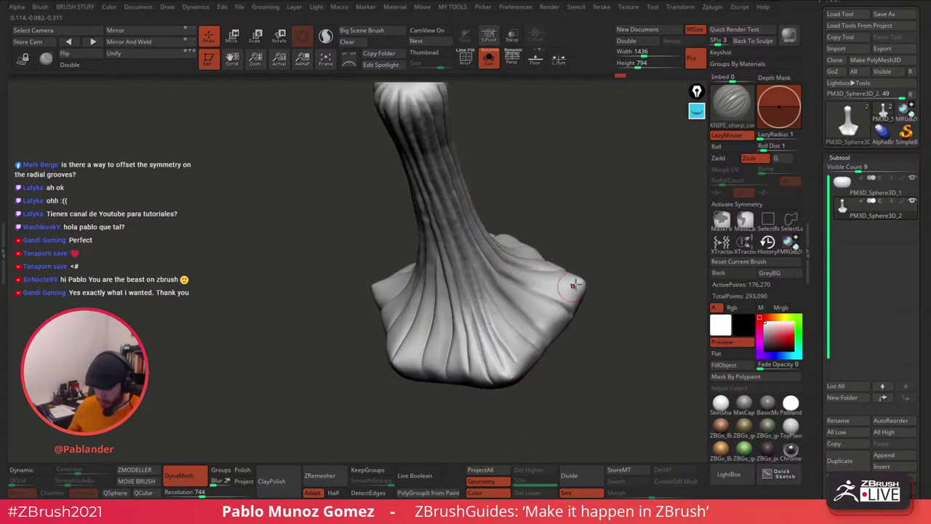
{"action": "left_click_drag", "start_coordinate": [489, 381], "coordinate": [574, 287]}
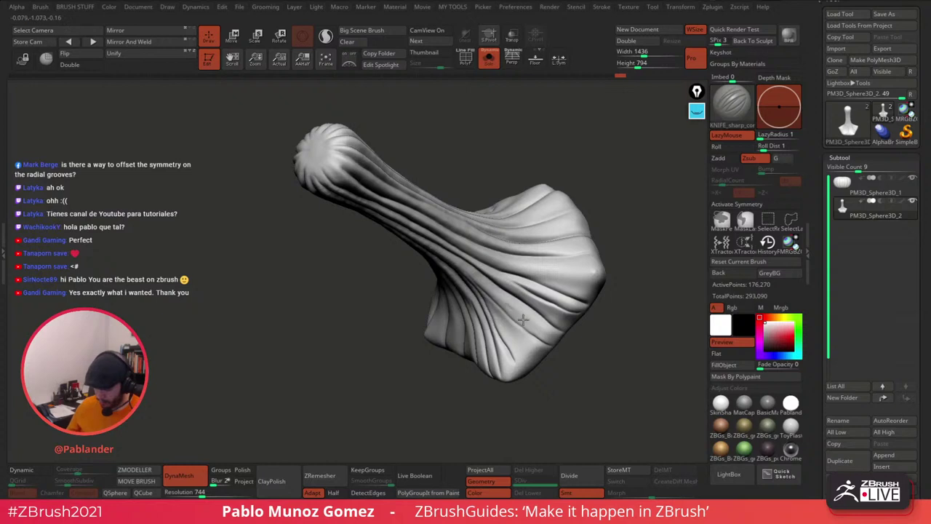
{"action": "left_click_drag", "start_coordinate": [605, 288], "coordinate": [599, 267]}
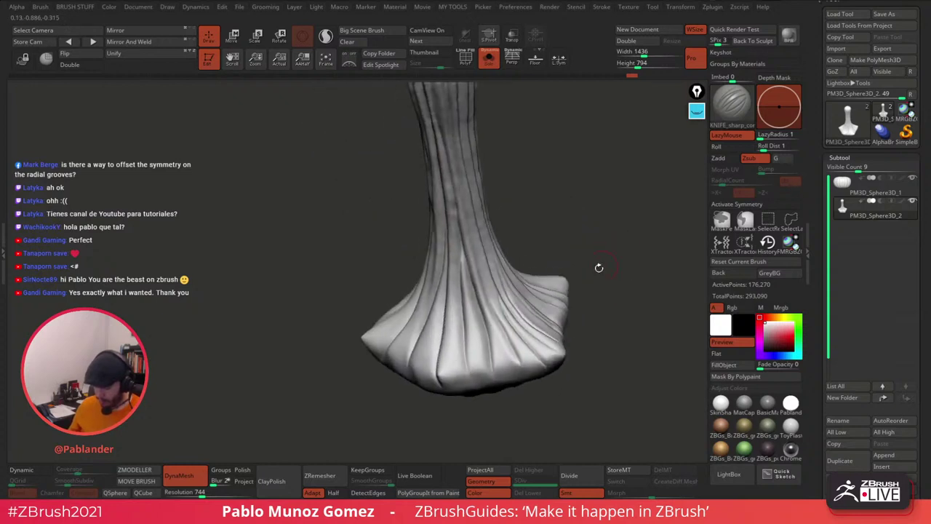
Step: Fill the wide gaps on the lower stem with more knife grooves running over the flare to its rim
{"action": "right_click_drag", "start_coordinate": [468, 280], "coordinate": [451, 235]}
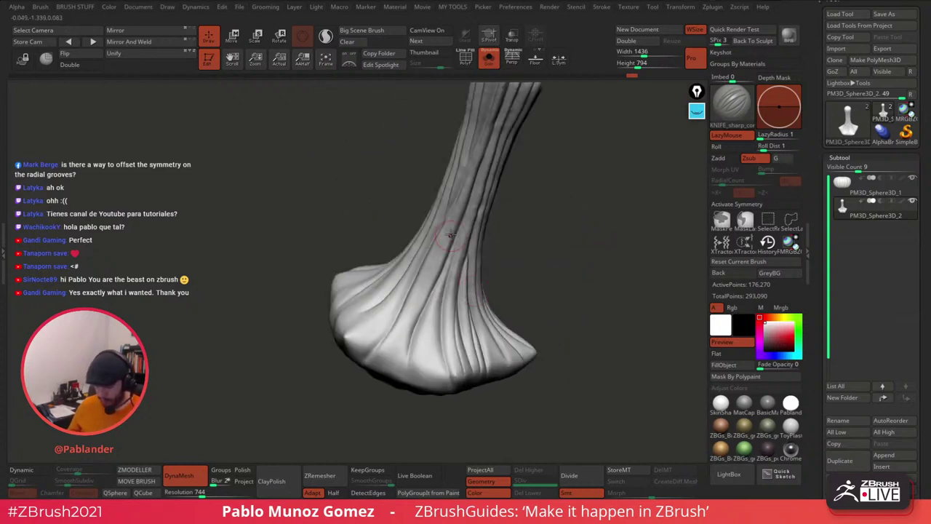
{"action": "left_click_drag", "start_coordinate": [436, 301], "coordinate": [430, 354]}
{"action": "left_click_drag", "start_coordinate": [593, 231], "coordinate": [515, 268]}
{"action": "mouse_move", "coordinate": [431, 262]}
{"action": "left_mouse_down"}
{"action": "mouse_move", "coordinate": [391, 344]}
{"action": "mouse_move", "coordinate": [358, 325]}
{"action": "left_mouse_up"}
{"action": "mouse_move", "coordinate": [561, 243]}
{"action": "left_mouse_down"}
{"action": "mouse_move", "coordinate": [548, 254]}
{"action": "mouse_move", "coordinate": [547, 237]}
{"action": "mouse_move", "coordinate": [542, 311]}
{"action": "left_mouse_up"}
{"action": "left_click_drag", "start_coordinate": [405, 237], "coordinate": [393, 345]}
{"action": "left_click_drag", "start_coordinate": [376, 263], "coordinate": [352, 331]}
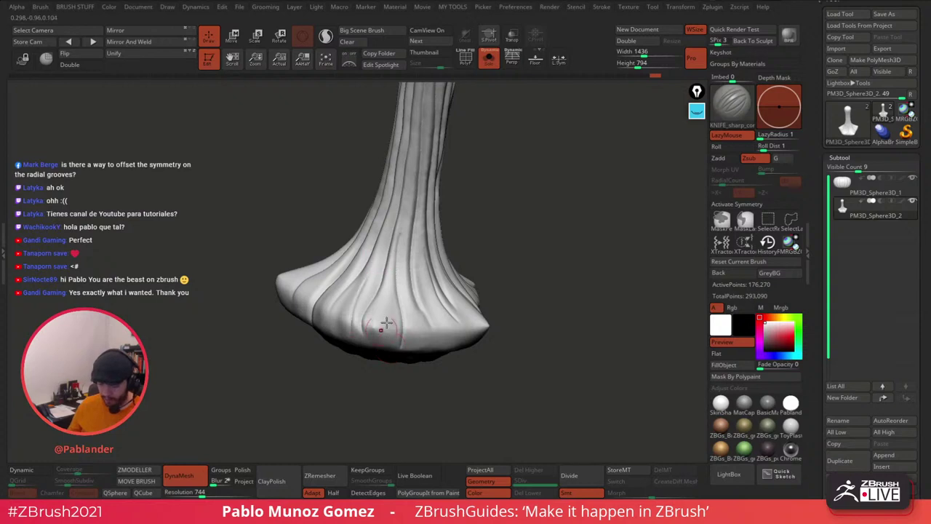
{"action": "left_click_drag", "start_coordinate": [420, 200], "coordinate": [425, 309]}
Step: Switch to the Standard brush and build up raised ridges between the grooves on the flared base
{"action": "left_click_drag", "start_coordinate": [519, 314], "coordinate": [518, 259], "text": "alt"}
{"action": "mouse_move", "coordinate": [517, 258]}
{"action": "right_mouse_down"}
{"action": "mouse_move", "coordinate": [532, 210]}
{"action": "mouse_move", "coordinate": [542, 220]}
{"action": "right_mouse_up"}
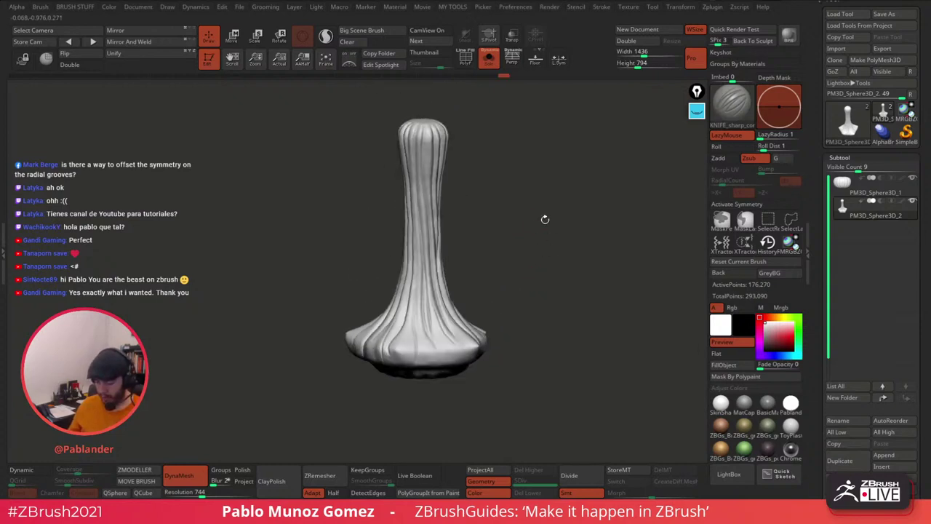
{"action": "mouse_move", "coordinate": [444, 240]}
{"action": "right_mouse_down"}
{"action": "mouse_move", "coordinate": [505, 202]}
{"action": "mouse_move", "coordinate": [487, 171]}
{"action": "mouse_move", "coordinate": [506, 208]}
{"action": "right_mouse_up"}
{"action": "key", "text": "b"}
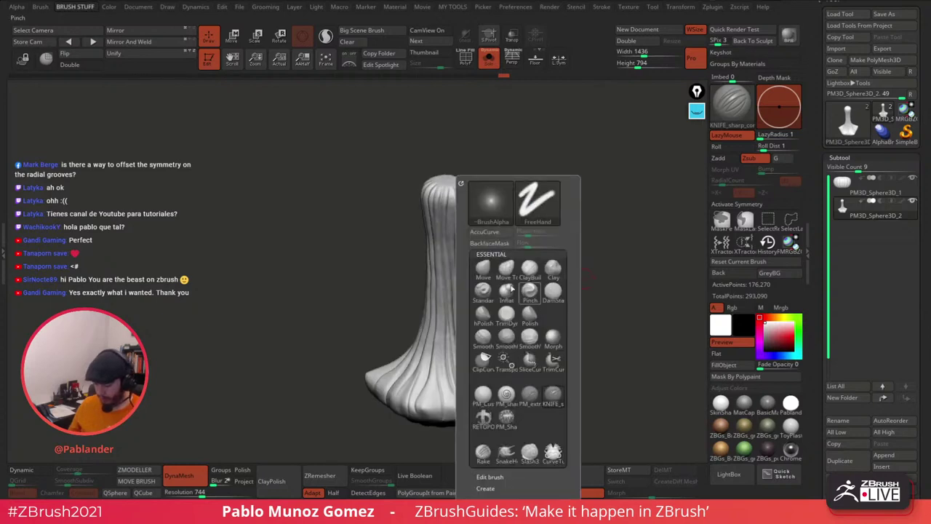
{"action": "left_click", "coordinate": [483, 294]}
{"action": "mouse_move", "coordinate": [544, 293]}
{"action": "left_mouse_down", "text": "alt"}
{"action": "mouse_move", "coordinate": [550, 211]}
{"action": "mouse_move", "coordinate": [539, 288]}
{"action": "mouse_move", "coordinate": [536, 279]}
{"action": "left_mouse_up", "text": "alt"}
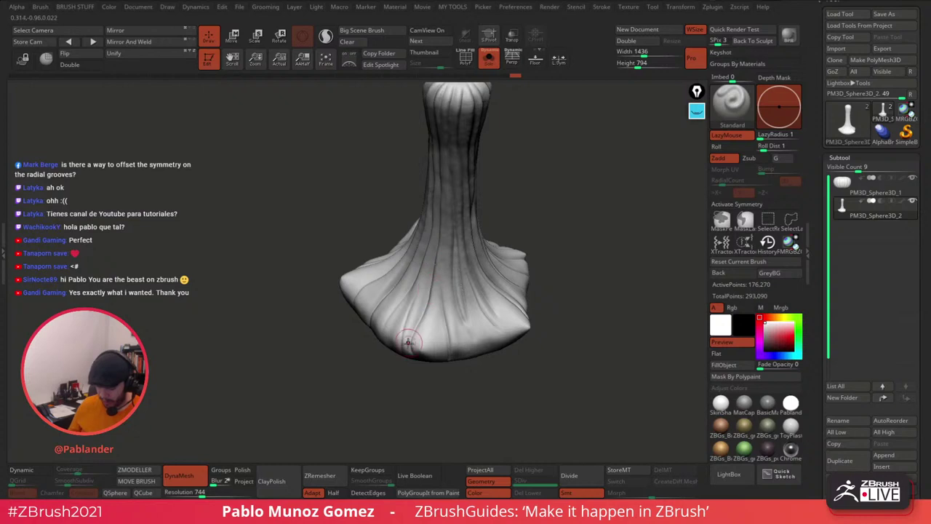
{"action": "right_click_drag", "start_coordinate": [524, 212], "coordinate": [517, 190]}
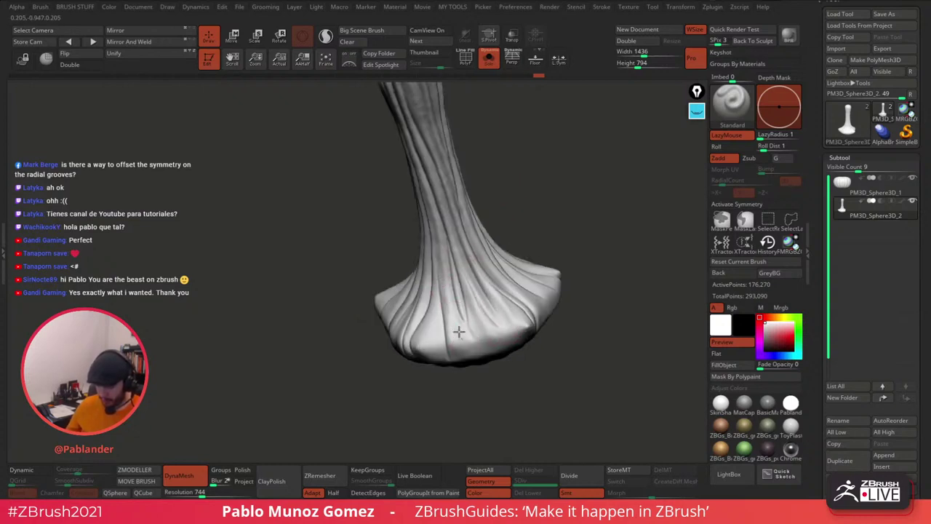
{"action": "mouse_move", "coordinate": [525, 204]}
{"action": "left_mouse_down"}
{"action": "mouse_move", "coordinate": [578, 164]}
{"action": "mouse_move", "coordinate": [572, 225]}
{"action": "mouse_move", "coordinate": [540, 189]}
{"action": "left_mouse_up"}
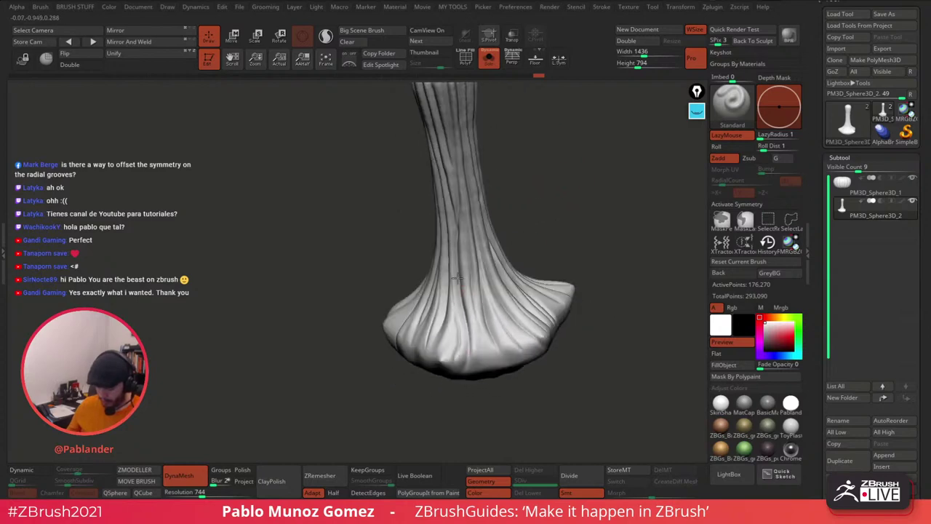
{"action": "mouse_move", "coordinate": [481, 266]}
{"action": "right_mouse_down"}
{"action": "mouse_move", "coordinate": [573, 244]}
{"action": "mouse_move", "coordinate": [581, 295]}
{"action": "mouse_move", "coordinate": [540, 217]}
{"action": "mouse_move", "coordinate": [415, 329]}
{"action": "right_mouse_up"}
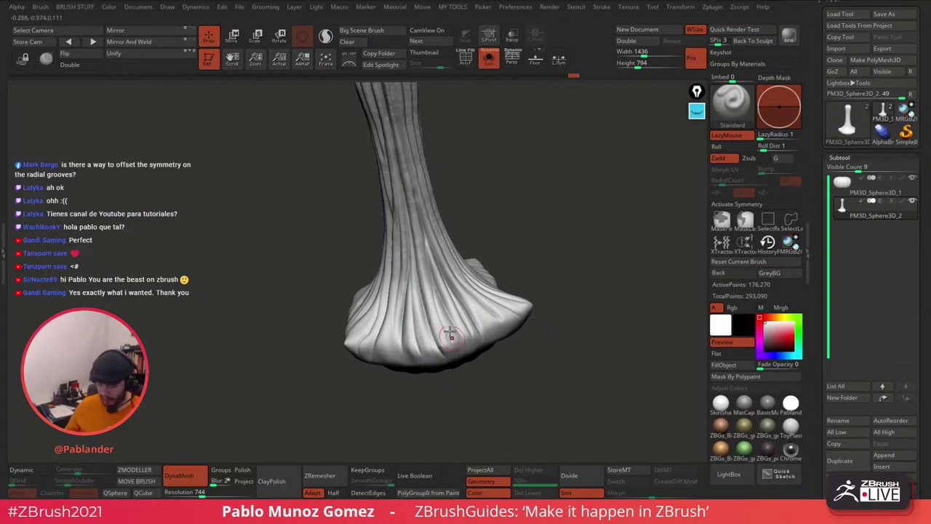
Step: Continue raising ridges with the Standard brush around the remaining sides of the flare, from the lower stem to the rim
{"action": "left_click_drag", "start_coordinate": [516, 231], "coordinate": [515, 229]}
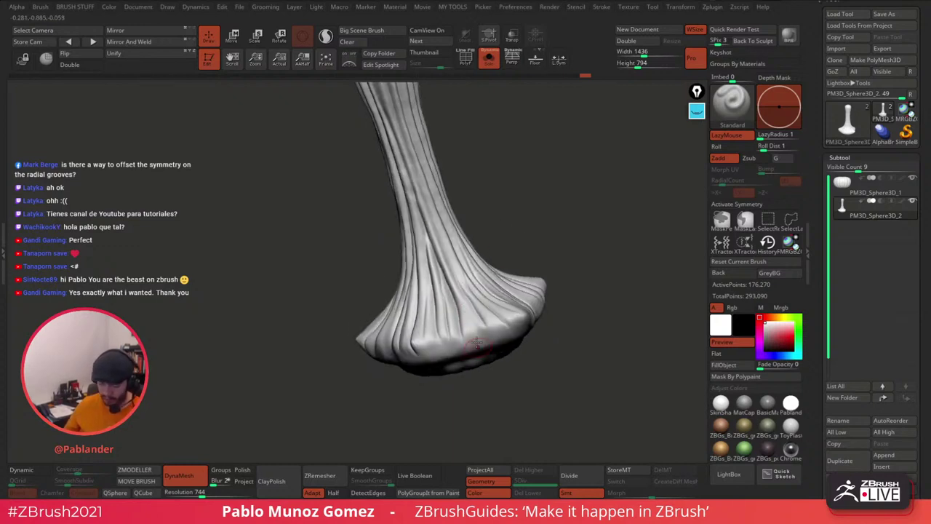
{"action": "left_click_drag", "start_coordinate": [512, 332], "coordinate": [555, 313]}
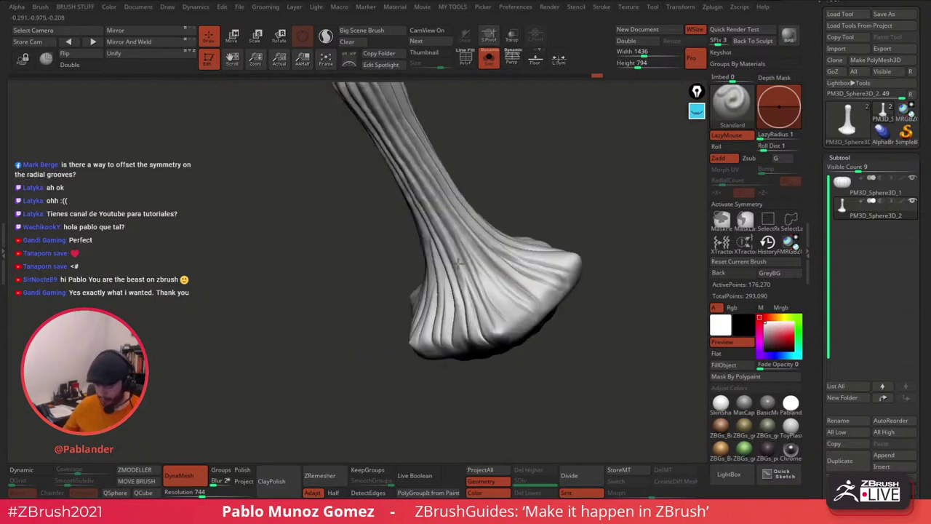
{"action": "right_click_drag", "start_coordinate": [490, 270], "coordinate": [460, 271]}
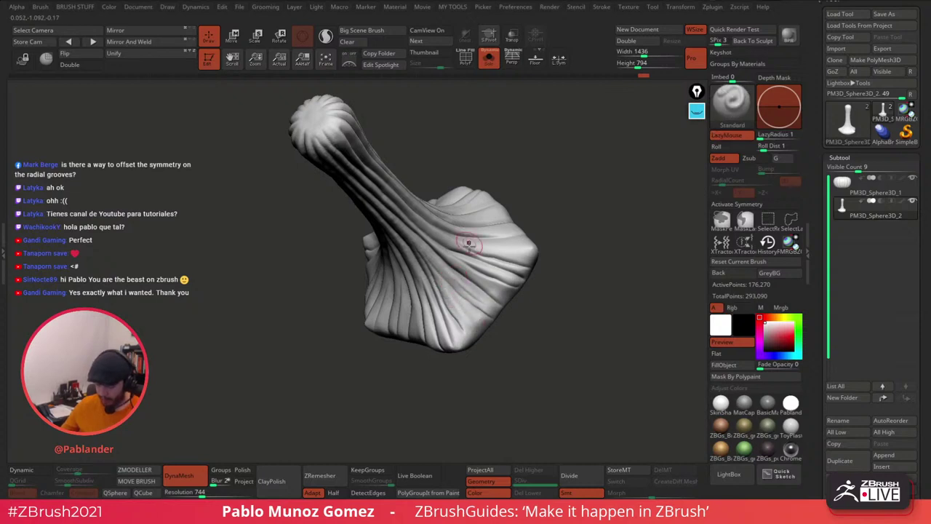
{"action": "right_click_drag", "start_coordinate": [501, 290], "coordinate": [497, 268]}
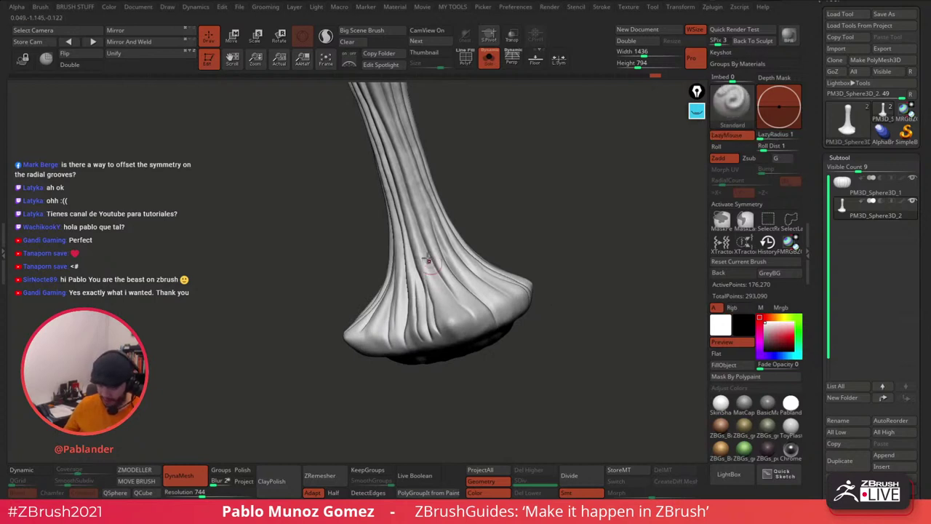
{"action": "right_click_drag", "start_coordinate": [416, 278], "coordinate": [490, 241]}
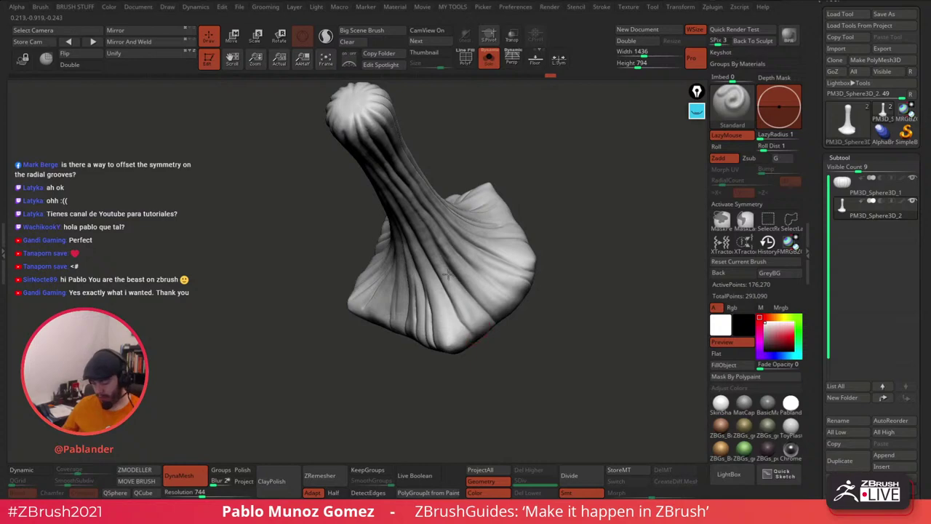
{"action": "right_click_drag", "start_coordinate": [524, 260], "coordinate": [589, 238]}
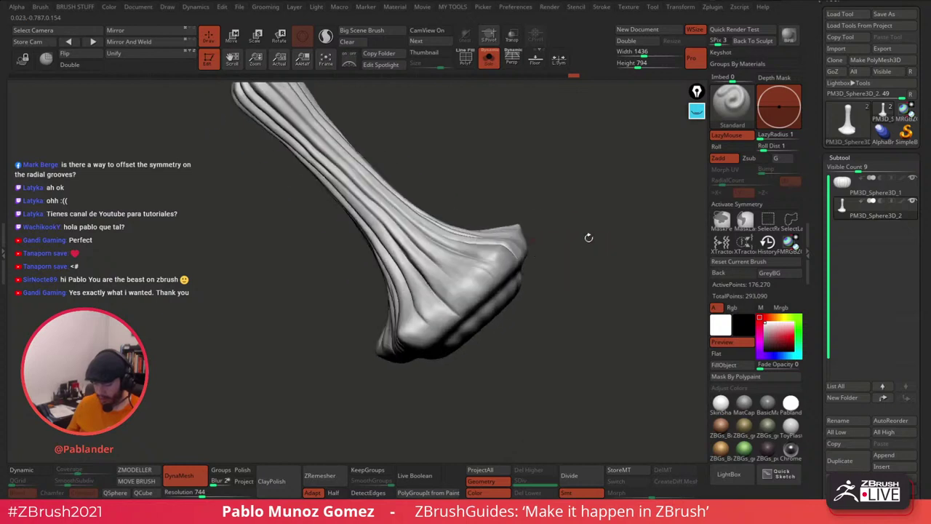
Step: Add volume with the Standard brush to the rib ends and corners along the rim of the flared base
{"action": "right_click_drag", "start_coordinate": [431, 312], "coordinate": [540, 232]}
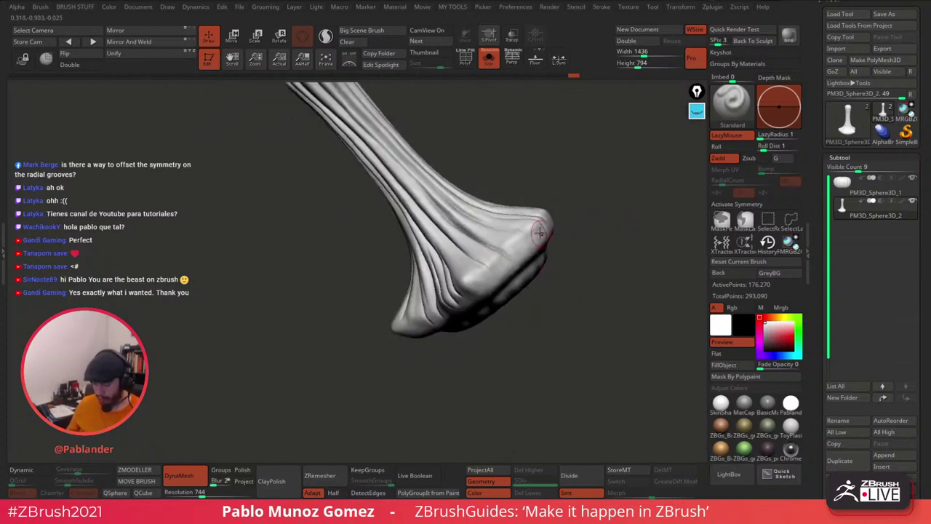
{"action": "right_click_drag", "start_coordinate": [463, 280], "coordinate": [612, 280]}
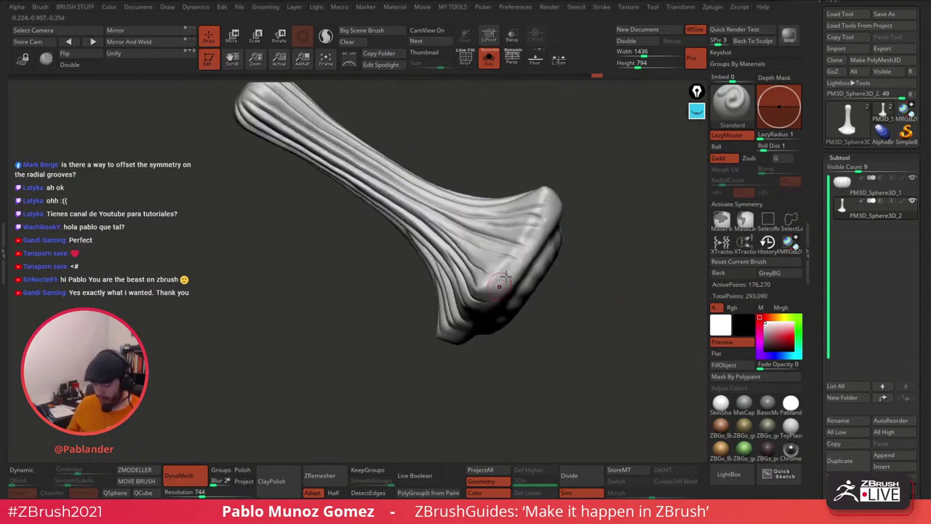
{"action": "right_click_drag", "start_coordinate": [507, 270], "coordinate": [525, 230]}
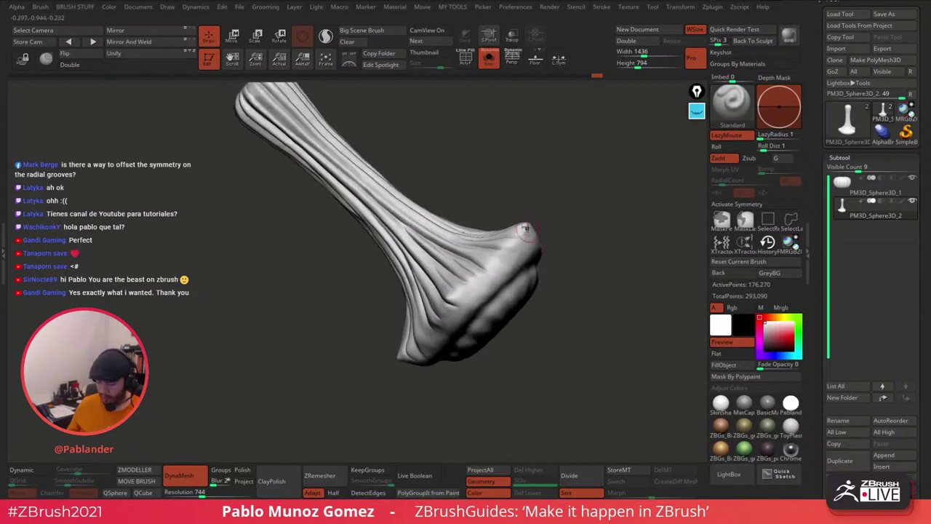
{"action": "right_click_drag", "start_coordinate": [448, 302], "coordinate": [504, 246]}
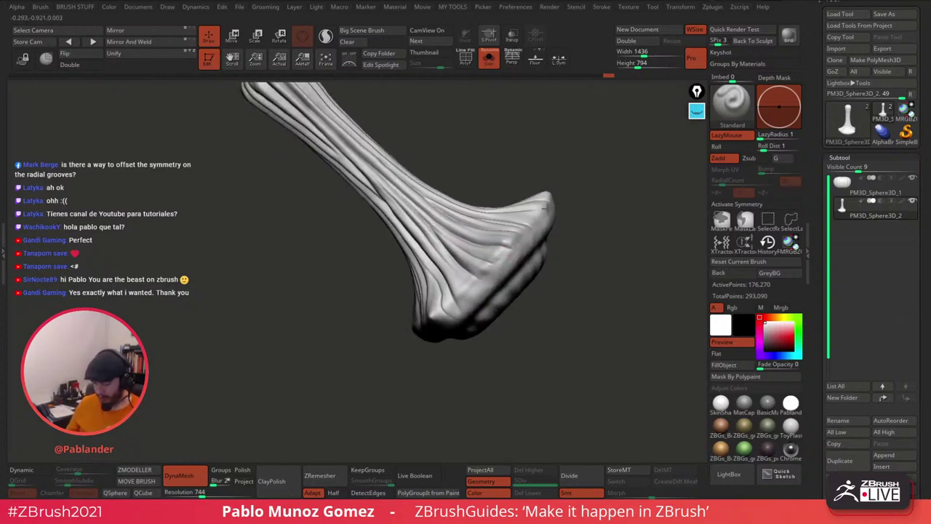
{"action": "right_click_drag", "start_coordinate": [543, 206], "coordinate": [520, 236]}
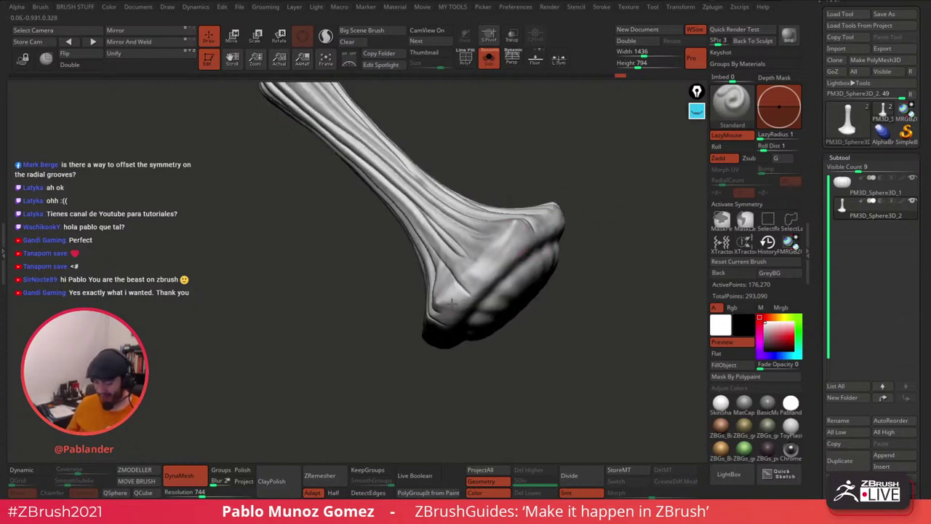
{"action": "right_click_drag", "start_coordinate": [510, 297], "coordinate": [462, 263]}
Step: Bulge the ends of the ribs around the stem's tip with the Standard brush
{"action": "right_click_drag", "start_coordinate": [461, 297], "coordinate": [537, 231]}
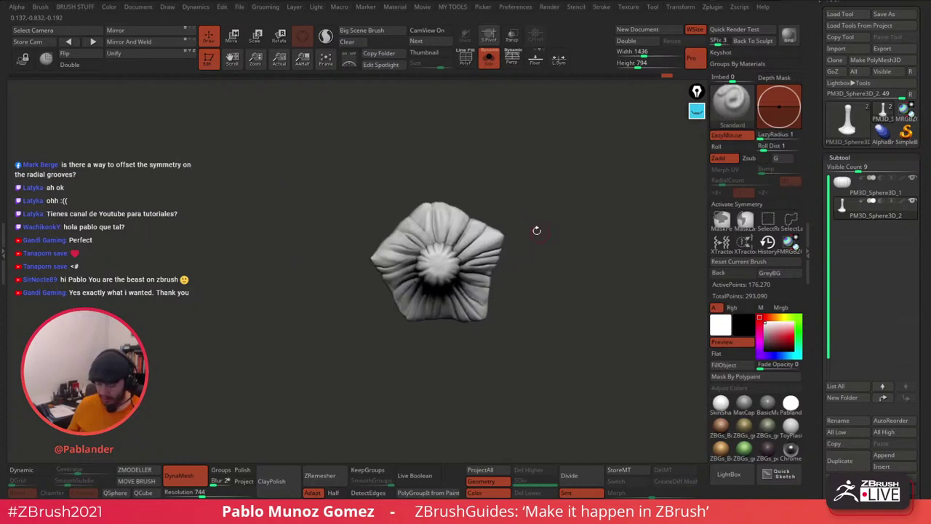
{"action": "right_click_drag", "start_coordinate": [453, 251], "coordinate": [472, 300], "text": "ctrl"}
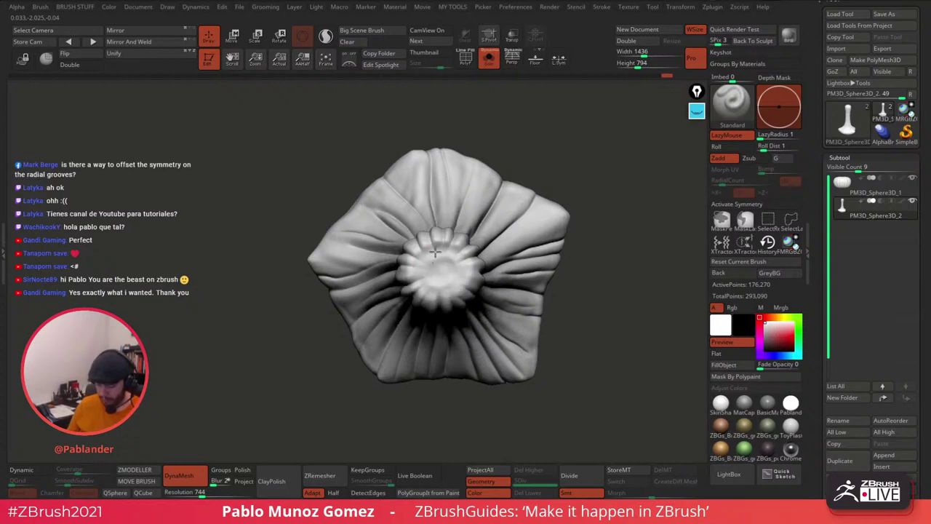
{"action": "right_click_drag", "start_coordinate": [481, 247], "coordinate": [425, 232]}
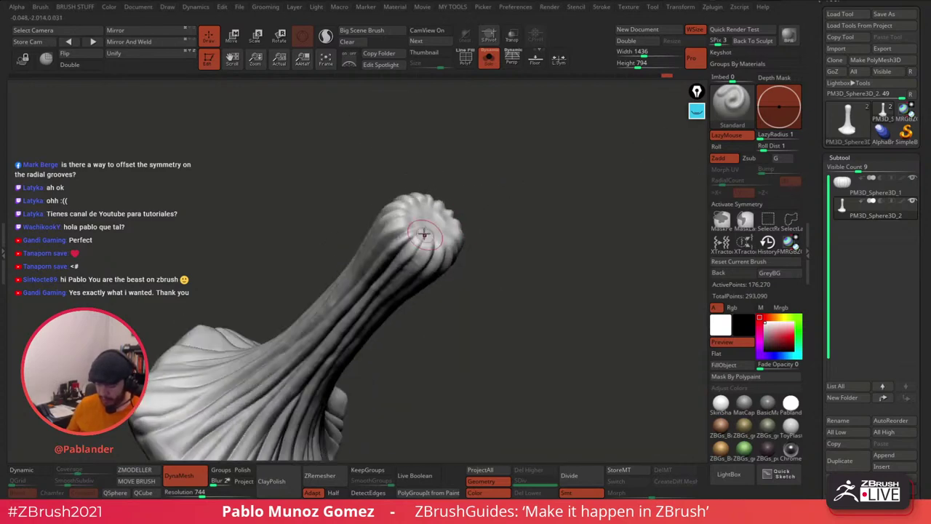
Step: Build up the lower edge of the flared base's rim from corner to corner with the Standard brush
{"action": "mouse_move", "coordinate": [516, 262]}
{"action": "right_mouse_down"}
{"action": "mouse_move", "coordinate": [493, 216]}
{"action": "mouse_move", "coordinate": [532, 299]}
{"action": "mouse_move", "coordinate": [553, 265]}
{"action": "mouse_move", "coordinate": [556, 299]}
{"action": "mouse_move", "coordinate": [518, 249]}
{"action": "mouse_move", "coordinate": [525, 280]}
{"action": "right_mouse_up"}
{"action": "right_click_drag", "start_coordinate": [526, 280], "coordinate": [514, 249]}
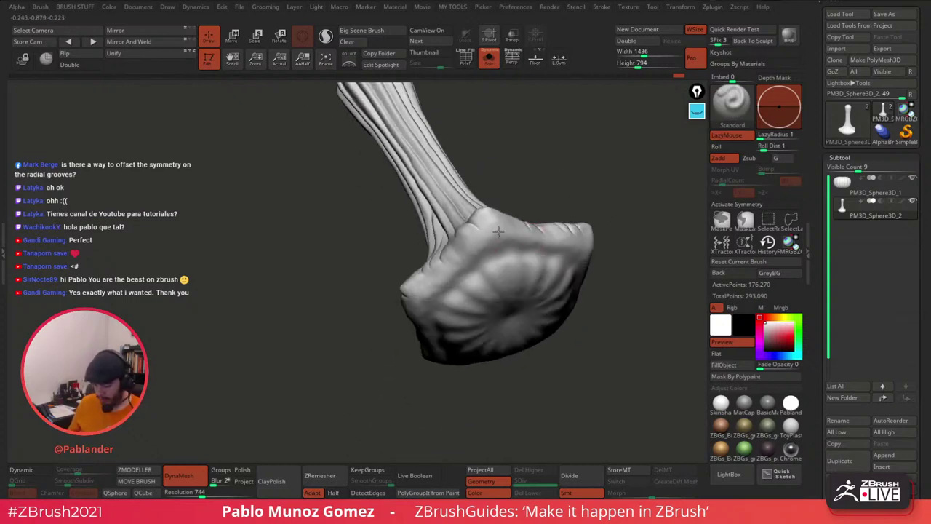
{"action": "mouse_move", "coordinate": [498, 232]}
{"action": "left_mouse_down"}
{"action": "mouse_move", "coordinate": [410, 306]}
{"action": "mouse_move", "coordinate": [422, 296]}
{"action": "left_mouse_up"}
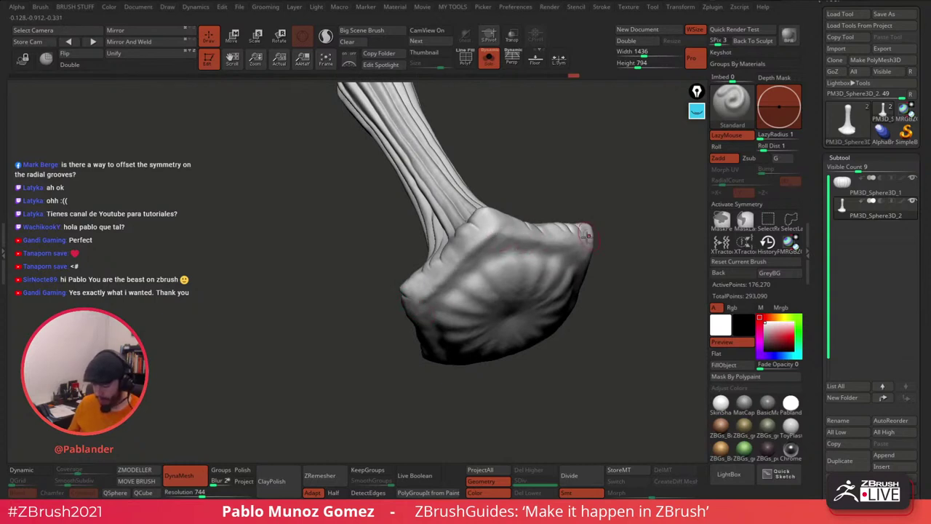
{"action": "right_click_drag", "start_coordinate": [545, 267], "coordinate": [553, 219]}
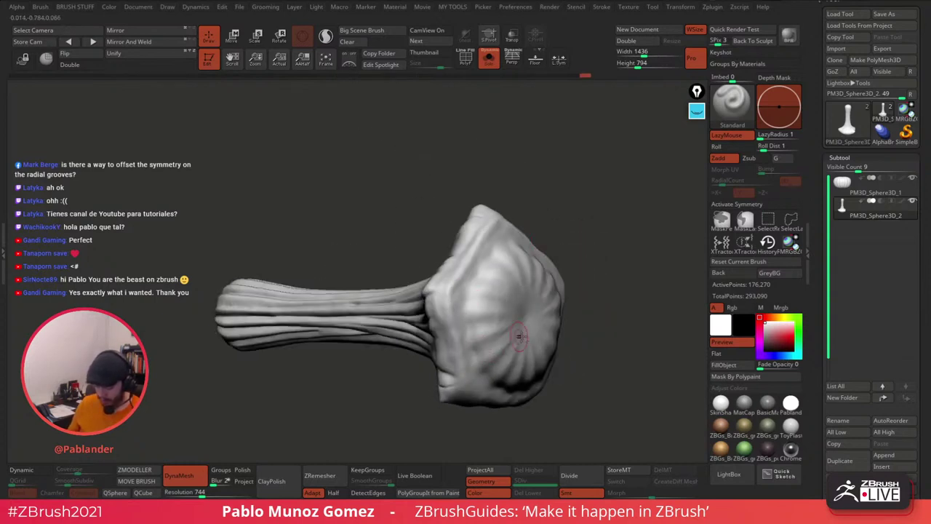
Step: Refine the underside and outer rim of the stem's flared base with the Standard brush
{"action": "right_click_drag", "start_coordinate": [519, 336], "coordinate": [420, 289]}
{"action": "left_click_drag", "start_coordinate": [433, 299], "coordinate": [549, 323]}
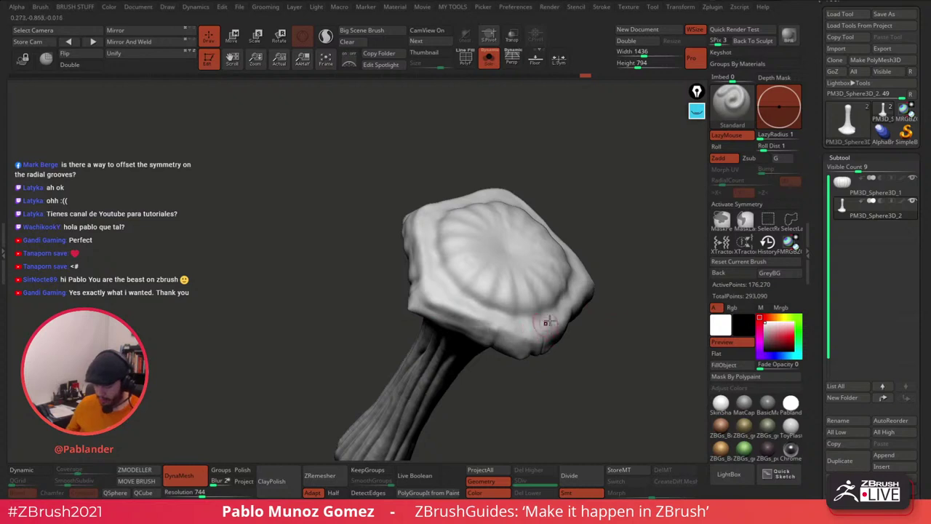
{"action": "right_click_drag", "start_coordinate": [550, 322], "coordinate": [541, 336]}
{"action": "left_click_drag", "start_coordinate": [541, 336], "coordinate": [629, 261]}
{"action": "mouse_move", "coordinate": [629, 262]}
{"action": "right_mouse_down"}
{"action": "mouse_move", "coordinate": [634, 273]}
{"action": "mouse_move", "coordinate": [592, 201]}
{"action": "mouse_move", "coordinate": [612, 282]}
{"action": "mouse_move", "coordinate": [593, 223]}
{"action": "mouse_move", "coordinate": [544, 254]}
{"action": "mouse_move", "coordinate": [585, 205]}
{"action": "mouse_move", "coordinate": [557, 219]}
{"action": "mouse_move", "coordinate": [563, 240]}
{"action": "right_mouse_up"}
Step: Sharpen the rim edges and corners around the stem's flared base with the Pinch brush
{"action": "key", "text": "b"}
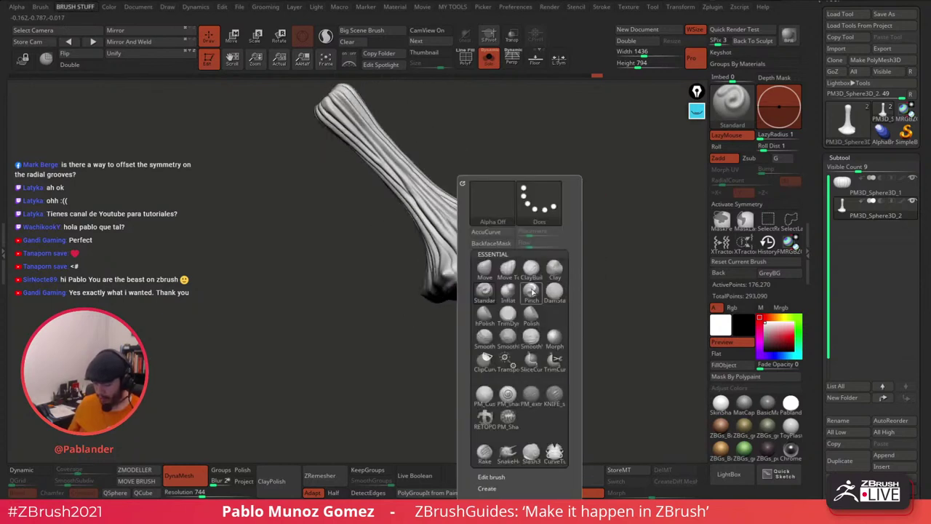
{"action": "left_click", "coordinate": [533, 293]}
{"action": "key", "text": "space"}
{"action": "mouse_move", "coordinate": [525, 208]}
{"action": "right_mouse_down", "text": "ctrl"}
{"action": "mouse_move", "coordinate": [511, 233]}
{"action": "mouse_move", "coordinate": [489, 219]}
{"action": "mouse_move", "coordinate": [499, 207]}
{"action": "right_mouse_up", "text": "ctrl"}
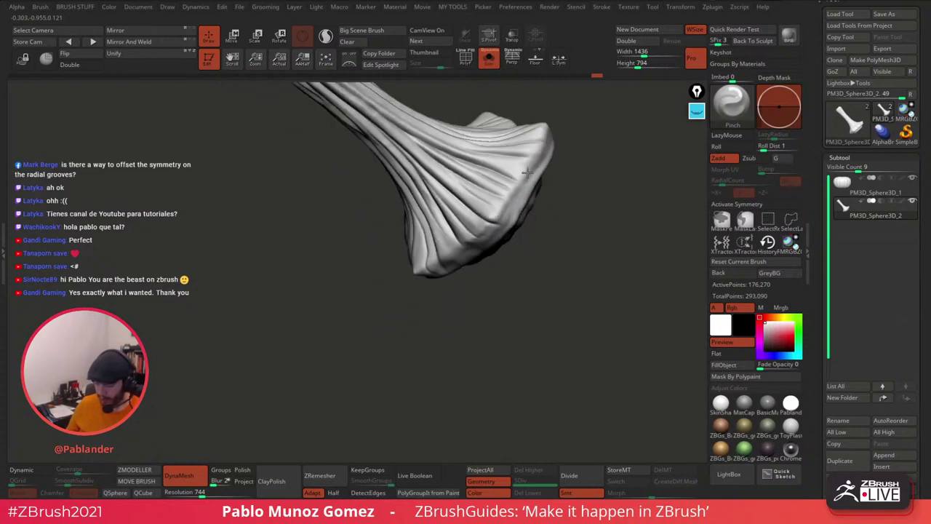
{"action": "right_click_drag", "start_coordinate": [527, 172], "coordinate": [539, 258]}
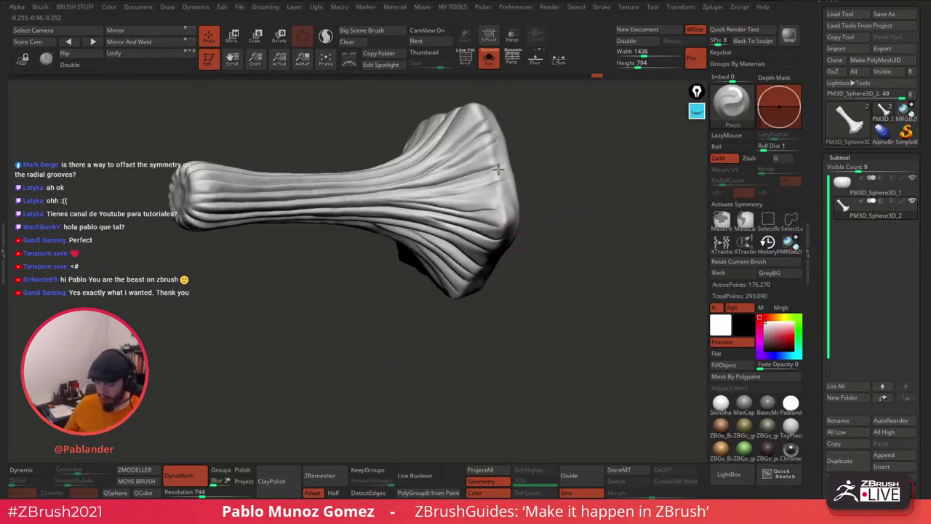
{"action": "mouse_move", "coordinate": [499, 169]}
{"action": "right_mouse_down"}
{"action": "mouse_move", "coordinate": [517, 200]}
{"action": "mouse_move", "coordinate": [477, 205]}
{"action": "right_mouse_up"}
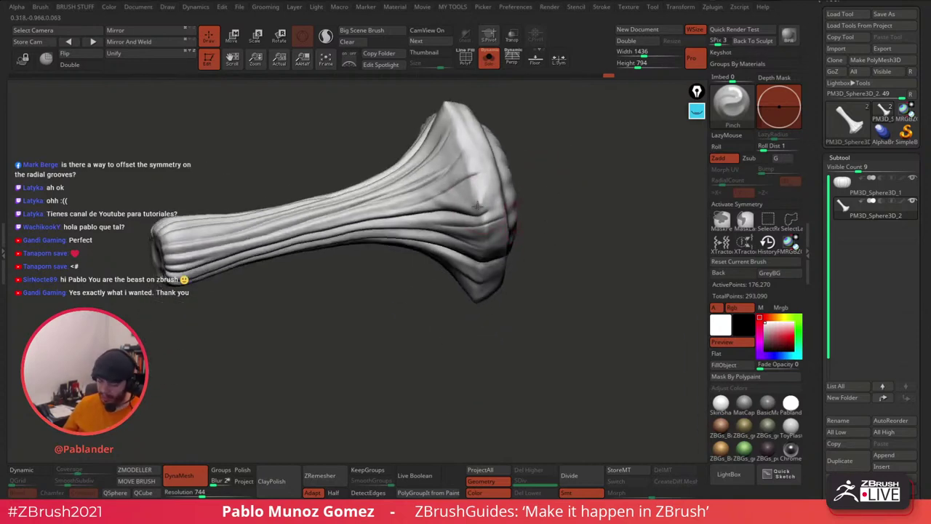
{"action": "right_click_drag", "start_coordinate": [545, 159], "coordinate": [523, 211]}
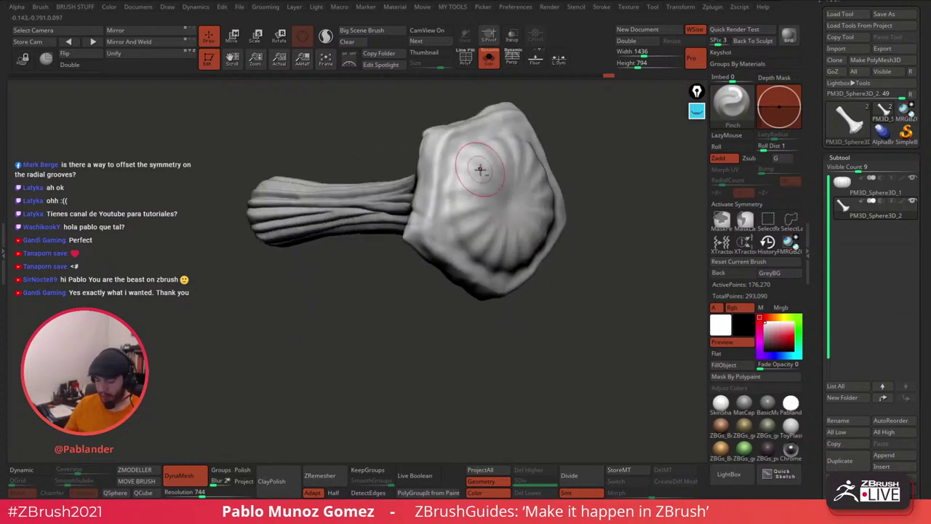
{"action": "right_click_drag", "start_coordinate": [480, 171], "coordinate": [537, 212]}
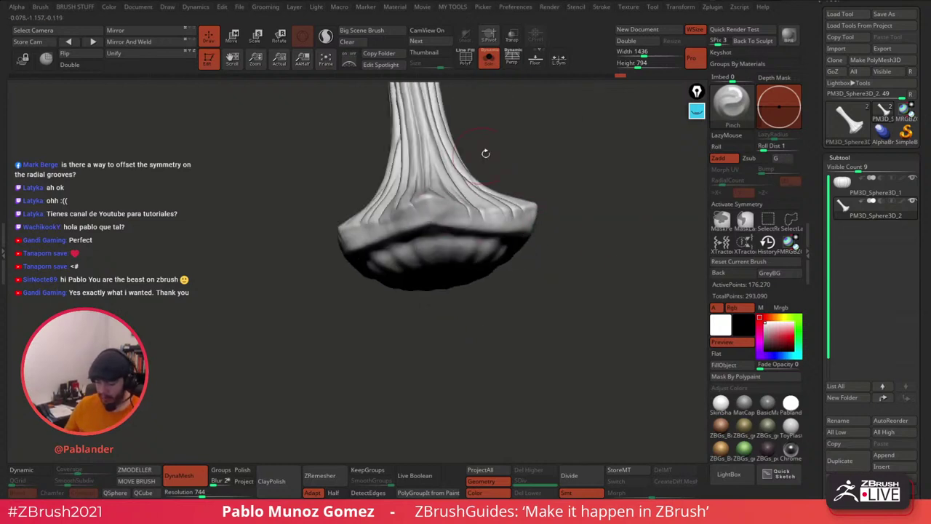
{"action": "right_click_drag", "start_coordinate": [484, 152], "coordinate": [331, 239]}
{"action": "mouse_move", "coordinate": [446, 170]}
{"action": "right_mouse_down"}
{"action": "mouse_move", "coordinate": [498, 199]}
{"action": "mouse_move", "coordinate": [468, 197]}
{"action": "mouse_move", "coordinate": [546, 270]}
{"action": "mouse_move", "coordinate": [531, 270]}
{"action": "mouse_move", "coordinate": [555, 243]}
{"action": "mouse_move", "coordinate": [546, 262]}
{"action": "mouse_move", "coordinate": [555, 272]}
{"action": "right_mouse_up"}
Step: Thicken the ridges along the upper shaft of the stem with the Inflat brush
{"action": "key", "text": "b"}
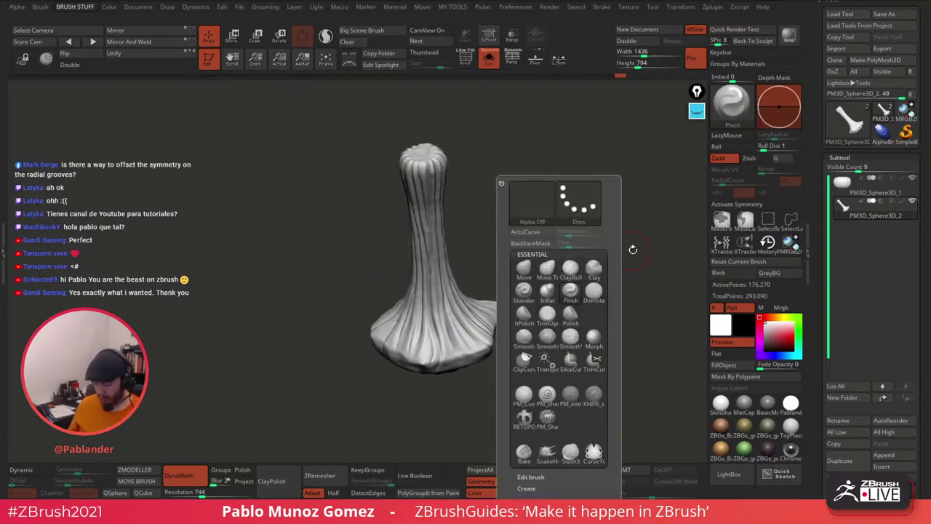
{"action": "left_click", "coordinate": [547, 292]}
{"action": "key", "text": "space"}
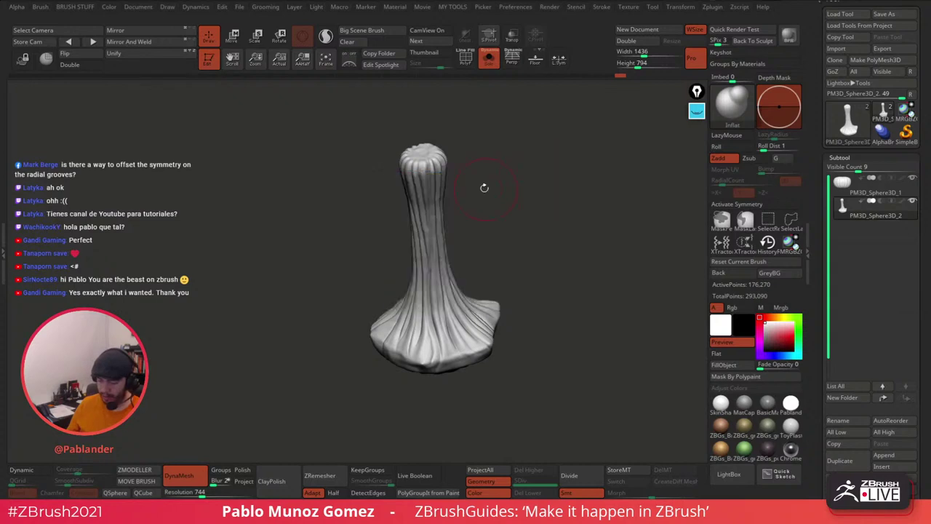
{"action": "mouse_move", "coordinate": [484, 188]}
{"action": "right_mouse_down", "text": "ctrl"}
{"action": "mouse_move", "coordinate": [530, 242]}
{"action": "mouse_move", "coordinate": [483, 182]}
{"action": "mouse_move", "coordinate": [514, 162]}
{"action": "mouse_move", "coordinate": [501, 164]}
{"action": "right_mouse_up", "text": "ctrl"}
{"action": "left_click_drag", "start_coordinate": [449, 113], "coordinate": [480, 295]}
{"action": "mouse_move", "coordinate": [549, 156]}
{"action": "right_mouse_down"}
{"action": "mouse_move", "coordinate": [514, 183]}
{"action": "mouse_move", "coordinate": [482, 184]}
{"action": "right_mouse_up"}
{"action": "left_click_drag", "start_coordinate": [417, 129], "coordinate": [447, 211]}
{"action": "right_click_drag", "start_coordinate": [447, 211], "coordinate": [515, 197]}
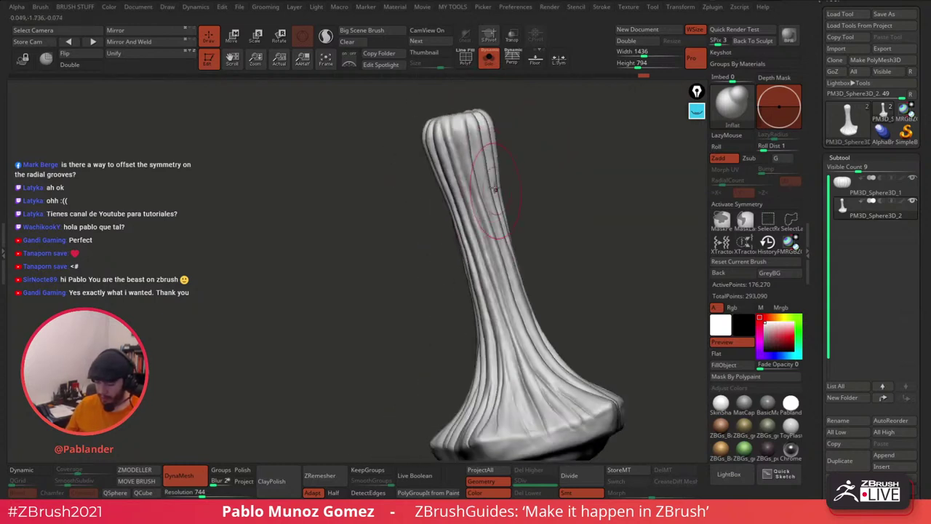
Step: Inflate the ridges all around where the stem's shaft spreads into the flared base
{"action": "mouse_move", "coordinate": [500, 260]}
{"action": "right_mouse_down"}
{"action": "mouse_move", "coordinate": [523, 184]}
{"action": "mouse_move", "coordinate": [516, 315]}
{"action": "mouse_move", "coordinate": [534, 223]}
{"action": "mouse_move", "coordinate": [552, 264]}
{"action": "mouse_move", "coordinate": [520, 245]}
{"action": "mouse_move", "coordinate": [544, 273]}
{"action": "mouse_move", "coordinate": [457, 244]}
{"action": "right_mouse_up"}
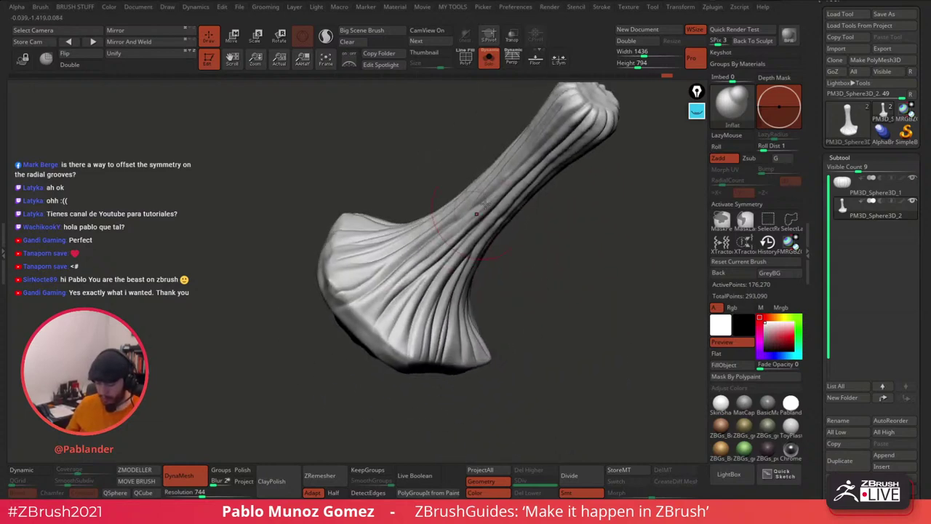
{"action": "right_click_drag", "start_coordinate": [477, 213], "coordinate": [547, 185]}
{"action": "right_click_drag", "start_coordinate": [524, 218], "coordinate": [516, 180]}
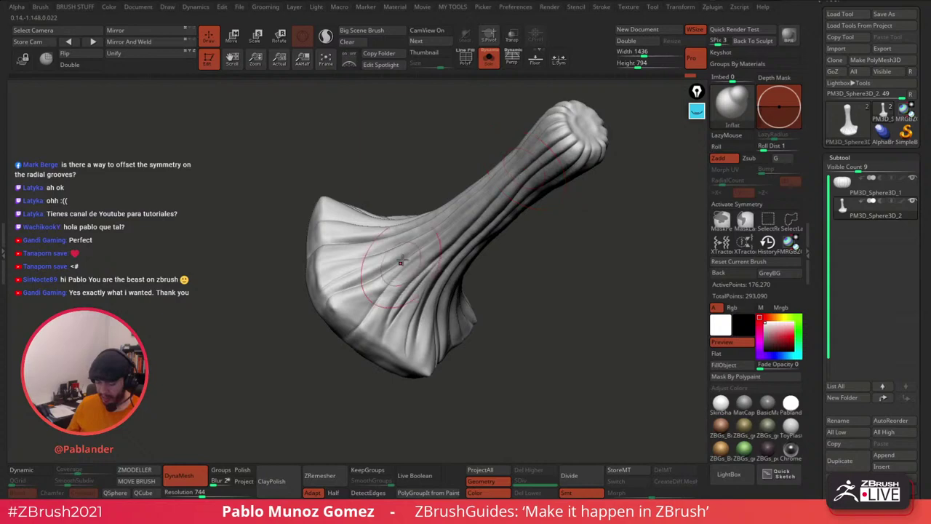
{"action": "right_click_drag", "start_coordinate": [400, 264], "coordinate": [447, 240]}
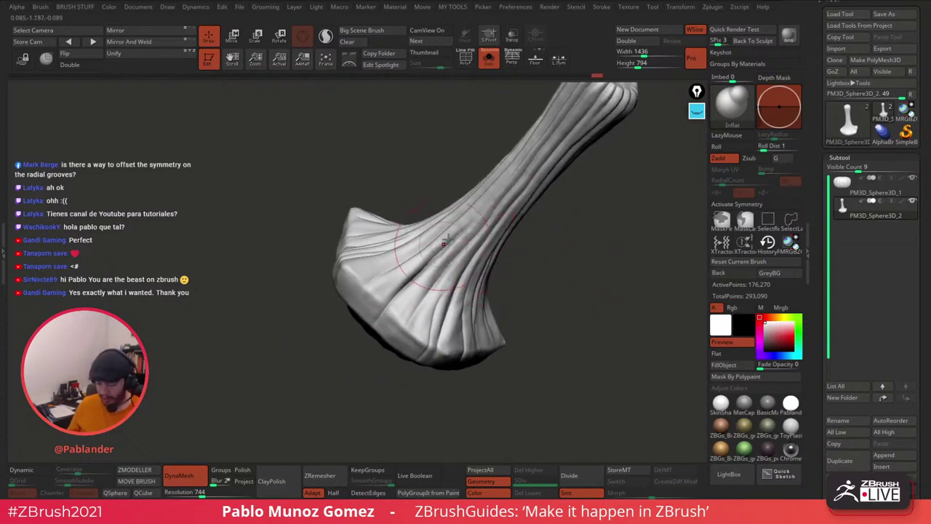
{"action": "mouse_move", "coordinate": [401, 292]}
{"action": "right_mouse_down"}
{"action": "mouse_move", "coordinate": [534, 263]}
{"action": "mouse_move", "coordinate": [473, 200]}
{"action": "mouse_move", "coordinate": [539, 236]}
{"action": "mouse_move", "coordinate": [520, 245]}
{"action": "mouse_move", "coordinate": [545, 308]}
{"action": "mouse_move", "coordinate": [568, 314]}
{"action": "right_mouse_up"}
{"action": "right_click_drag", "start_coordinate": [567, 225], "coordinate": [537, 243]}
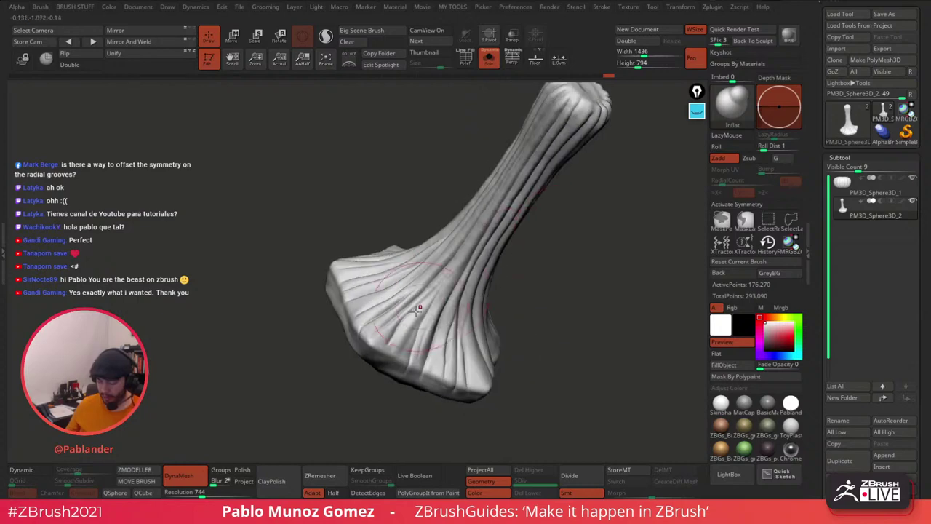
{"action": "mouse_move", "coordinate": [449, 258]}
{"action": "right_mouse_down"}
{"action": "mouse_move", "coordinate": [575, 248]}
{"action": "mouse_move", "coordinate": [567, 151]}
{"action": "mouse_move", "coordinate": [591, 251]}
{"action": "right_mouse_up"}
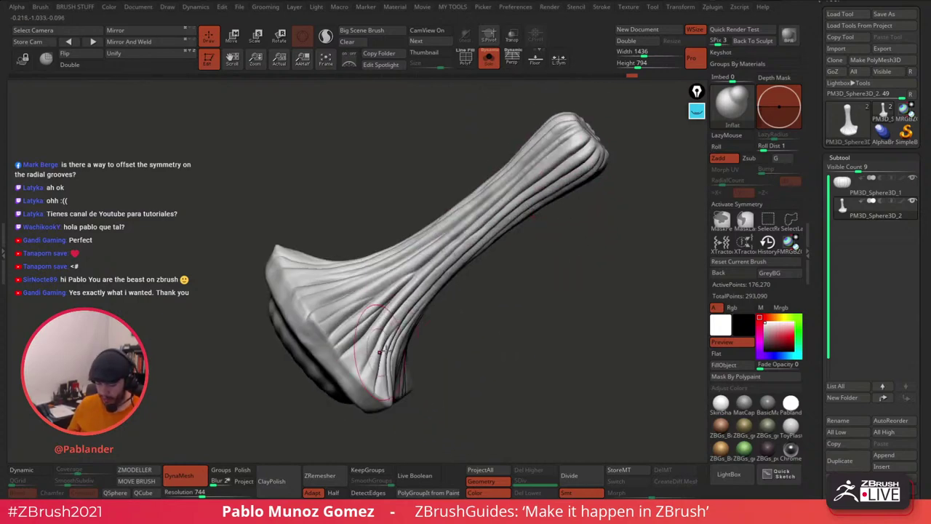
{"action": "mouse_move", "coordinate": [380, 351]}
{"action": "right_mouse_down"}
{"action": "mouse_move", "coordinate": [517, 264]}
{"action": "mouse_move", "coordinate": [549, 337]}
{"action": "mouse_move", "coordinate": [530, 306]}
{"action": "mouse_move", "coordinate": [566, 175]}
{"action": "right_mouse_up"}
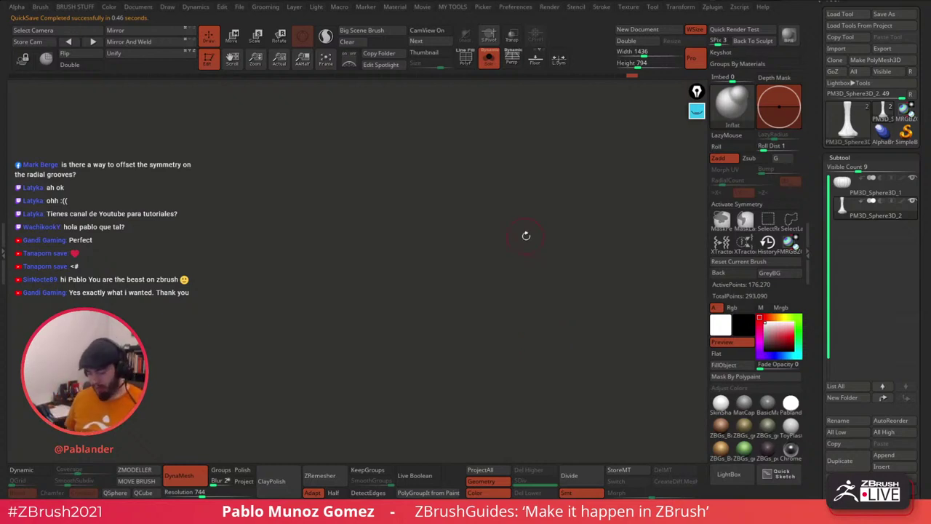
Step: Flatten and bevel the rim of the stem's flared base with the TrimDynamic brush
{"action": "mouse_move", "coordinate": [526, 235]}
{"action": "right_mouse_down"}
{"action": "mouse_move", "coordinate": [567, 253]}
{"action": "mouse_move", "coordinate": [552, 282]}
{"action": "mouse_move", "coordinate": [545, 267]}
{"action": "mouse_move", "coordinate": [575, 334]}
{"action": "mouse_move", "coordinate": [566, 311]}
{"action": "right_mouse_up"}
{"action": "key", "text": "b"}
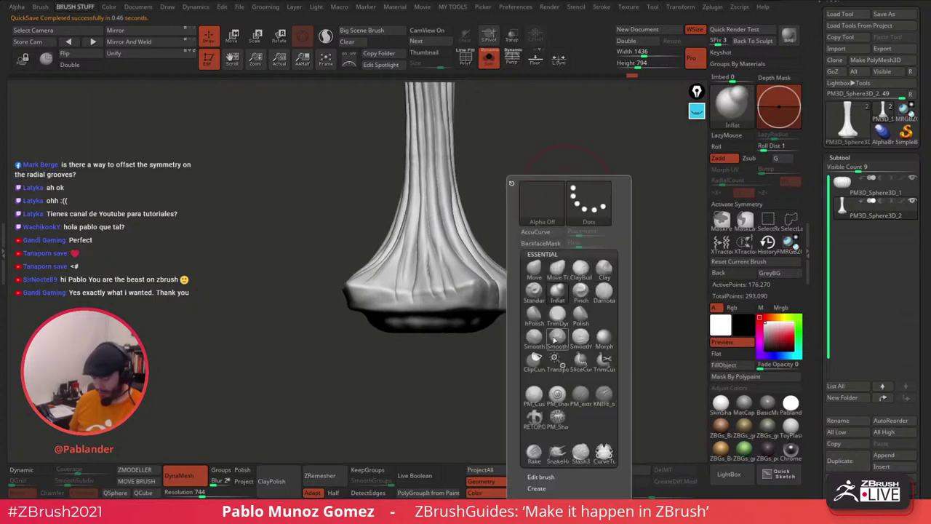
{"action": "left_click", "coordinate": [558, 313]}
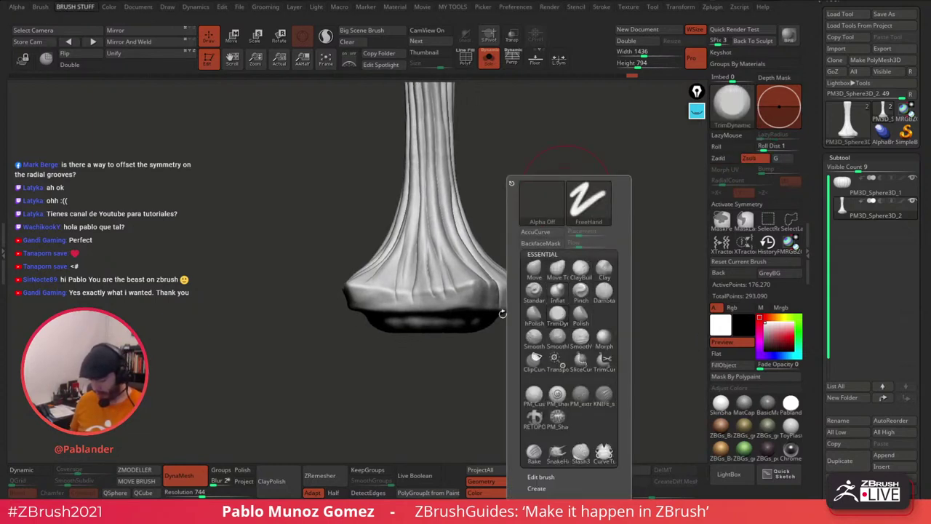
{"action": "right_click", "coordinate": [551, 221]}
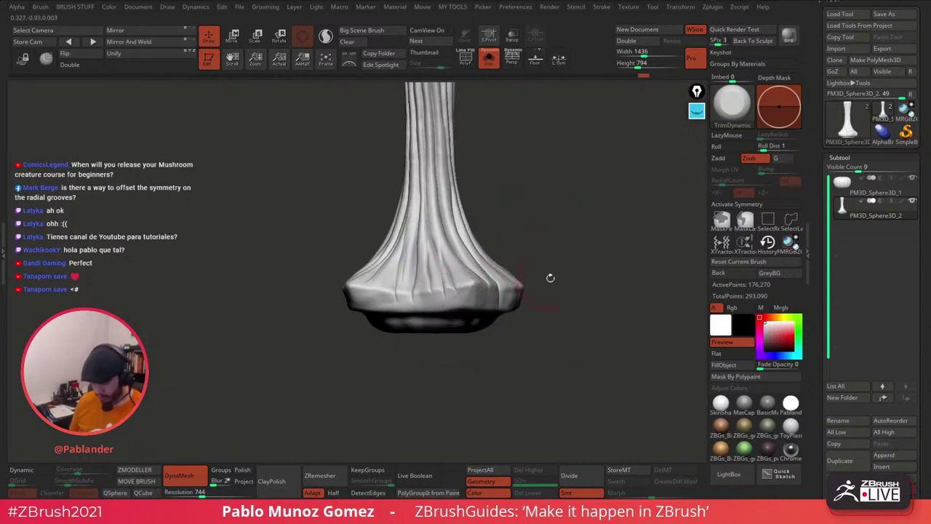
{"action": "mouse_move", "coordinate": [549, 276]}
{"action": "left_mouse_down"}
{"action": "mouse_move", "coordinate": [505, 266]}
{"action": "mouse_move", "coordinate": [517, 272]}
{"action": "left_mouse_up"}
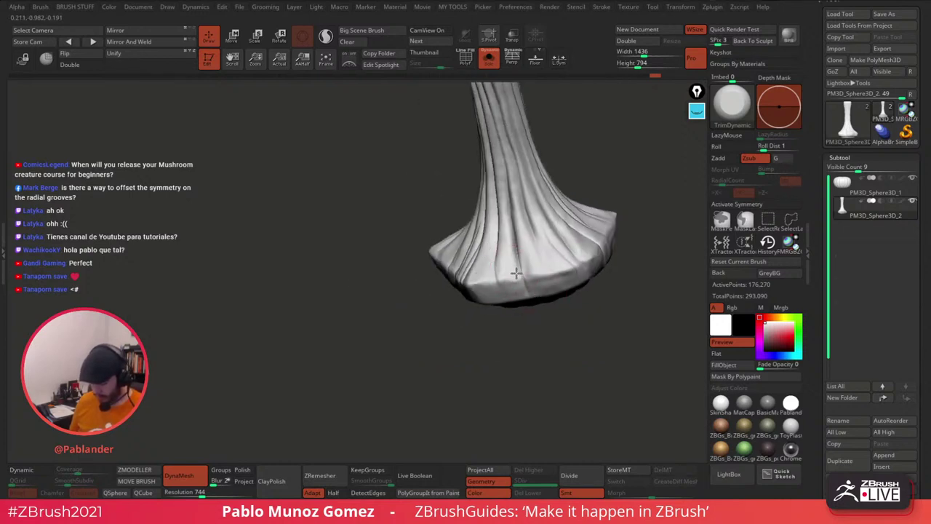
{"action": "left_click_drag", "start_coordinate": [598, 287], "coordinate": [549, 306], "text": "alt"}
{"action": "right_click_drag", "start_coordinate": [508, 299], "coordinate": [544, 304]}
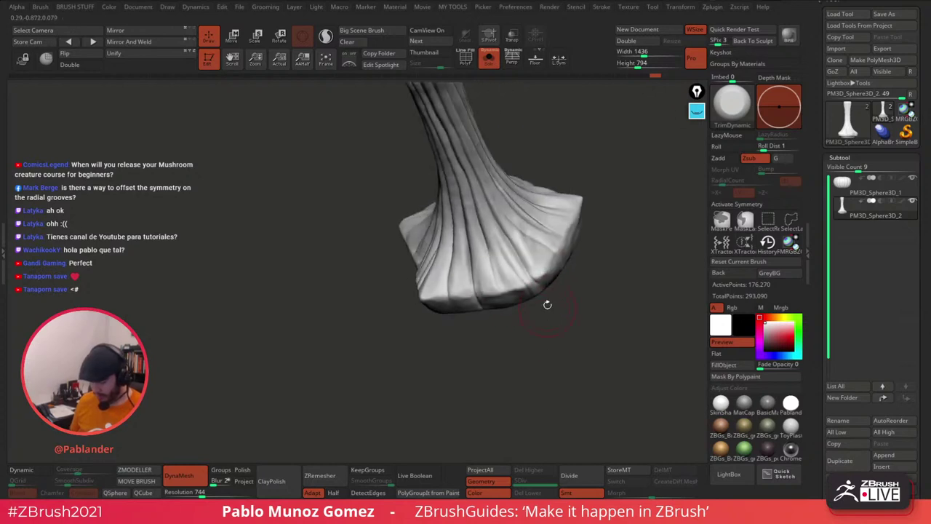
{"action": "mouse_move", "coordinate": [539, 270]}
{"action": "right_mouse_down"}
{"action": "mouse_move", "coordinate": [571, 285]}
{"action": "mouse_move", "coordinate": [529, 294]}
{"action": "right_mouse_up"}
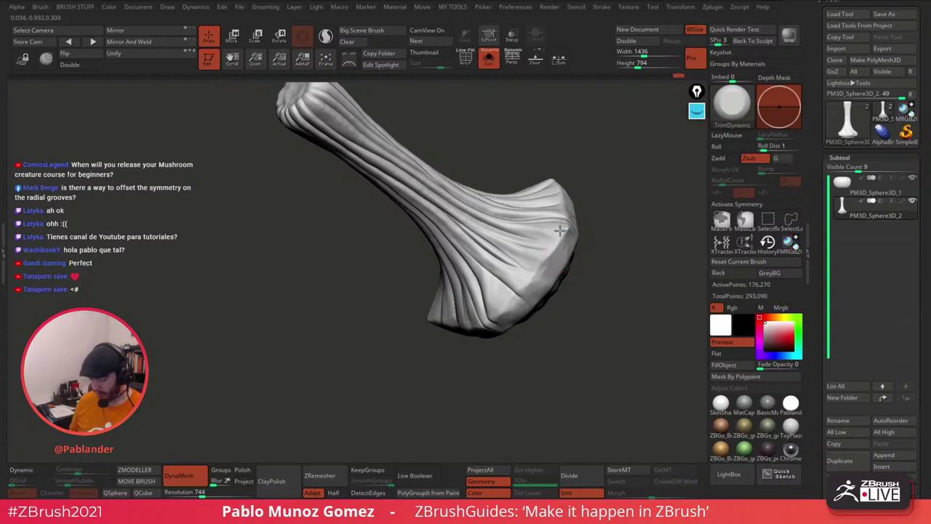
{"action": "right_click_drag", "start_coordinate": [562, 230], "coordinate": [584, 248]}
{"action": "mouse_move", "coordinate": [579, 197]}
{"action": "right_mouse_down"}
{"action": "mouse_move", "coordinate": [608, 227]}
{"action": "mouse_move", "coordinate": [564, 209]}
{"action": "mouse_move", "coordinate": [550, 169]}
{"action": "right_mouse_up"}
{"action": "mouse_move", "coordinate": [520, 113]}
{"action": "right_mouse_down"}
{"action": "mouse_move", "coordinate": [575, 171]}
{"action": "mouse_move", "coordinate": [553, 182]}
{"action": "right_mouse_up"}
Step: Flatten the cut end at the tip of the stem with the TrimDynamic brush
{"action": "mouse_move", "coordinate": [382, 206]}
{"action": "left_mouse_down"}
{"action": "mouse_move", "coordinate": [381, 227]}
{"action": "mouse_move", "coordinate": [397, 211]}
{"action": "left_mouse_up"}
{"action": "right_click_drag", "start_coordinate": [408, 201], "coordinate": [435, 156]}
{"action": "left_click_drag", "start_coordinate": [380, 209], "coordinate": [387, 229]}
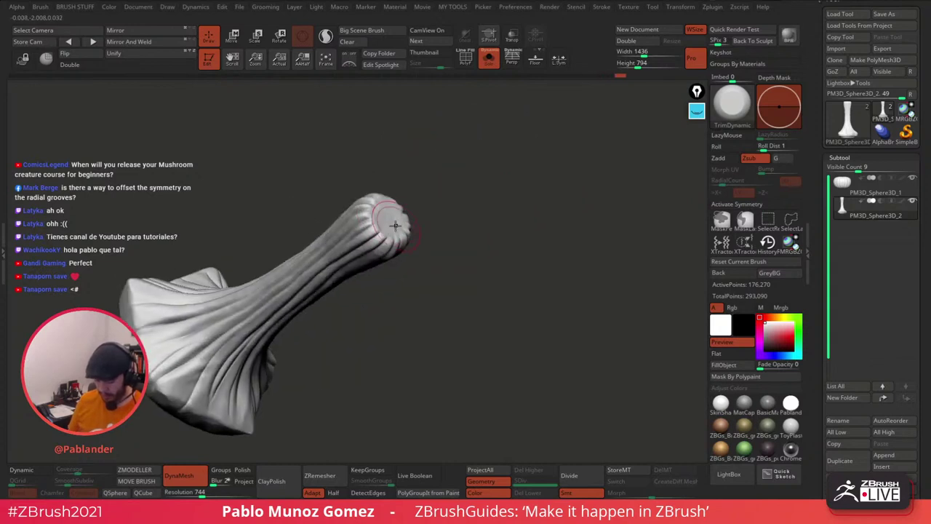
{"action": "mouse_move", "coordinate": [422, 214]}
{"action": "right_mouse_down"}
{"action": "mouse_move", "coordinate": [396, 216]}
{"action": "mouse_move", "coordinate": [512, 200]}
{"action": "mouse_move", "coordinate": [547, 255]}
{"action": "mouse_move", "coordinate": [537, 262]}
{"action": "right_mouse_up"}
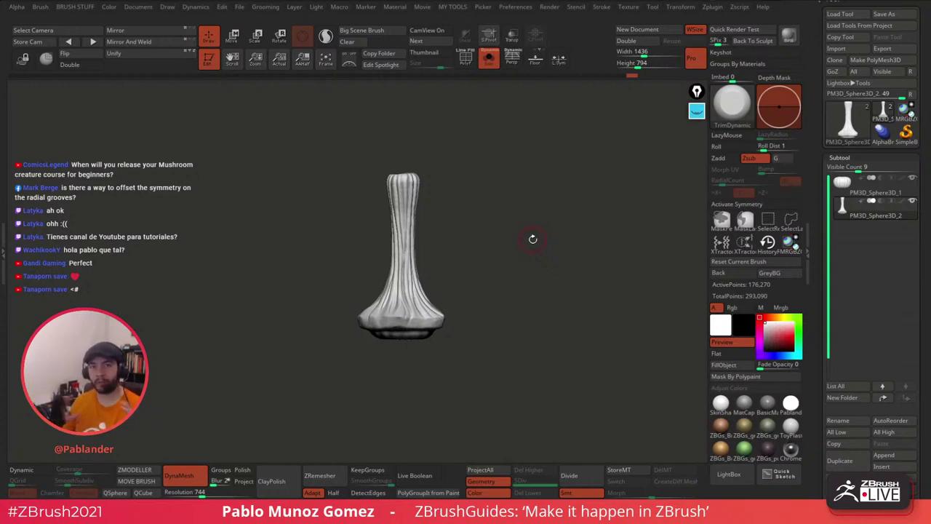
Step: Turn off Solo mode to show the pumpkin body together with the stem
{"action": "left_click_drag", "start_coordinate": [538, 223], "coordinate": [537, 242]}
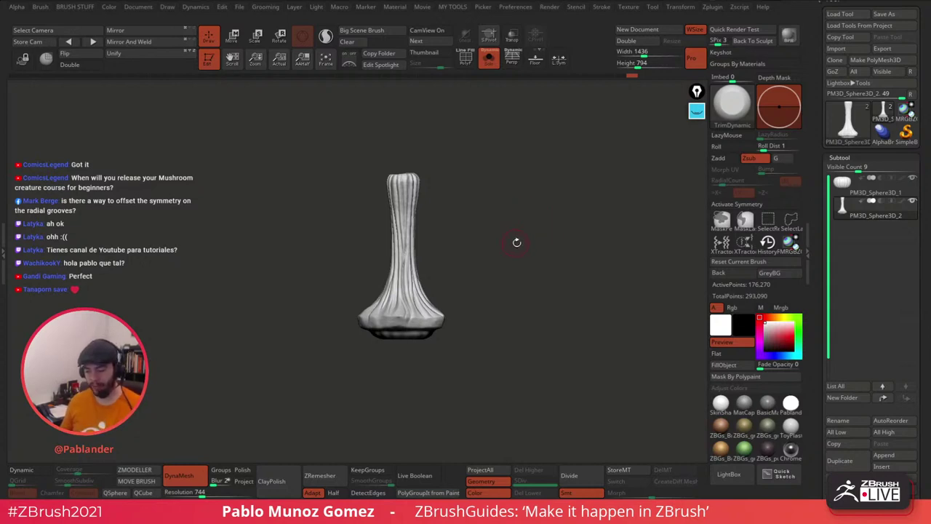
{"action": "mouse_move", "coordinate": [508, 182]}
{"action": "left_mouse_down"}
{"action": "mouse_move", "coordinate": [530, 207]}
{"action": "mouse_move", "coordinate": [542, 251]}
{"action": "mouse_move", "coordinate": [548, 234]}
{"action": "left_mouse_up"}
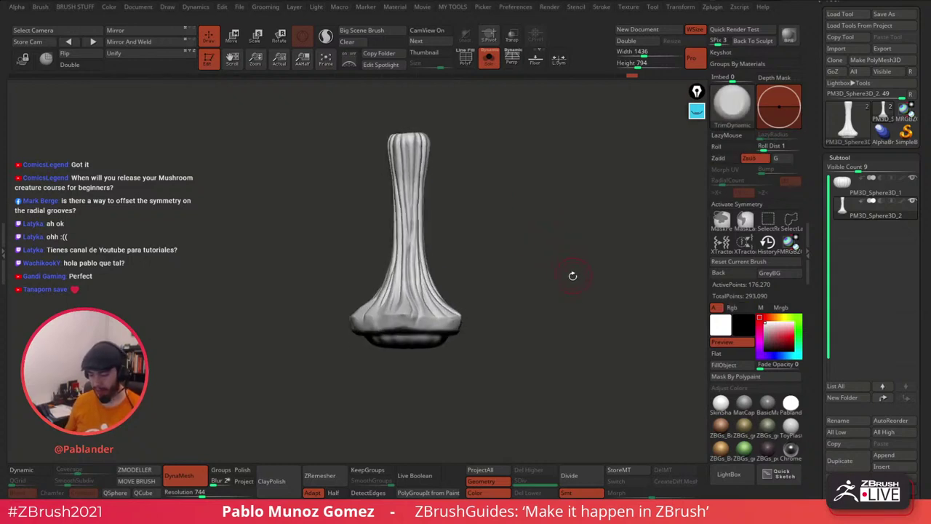
{"action": "left_click_drag", "start_coordinate": [572, 276], "coordinate": [556, 353]}
{"action": "left_click", "coordinate": [491, 58]}
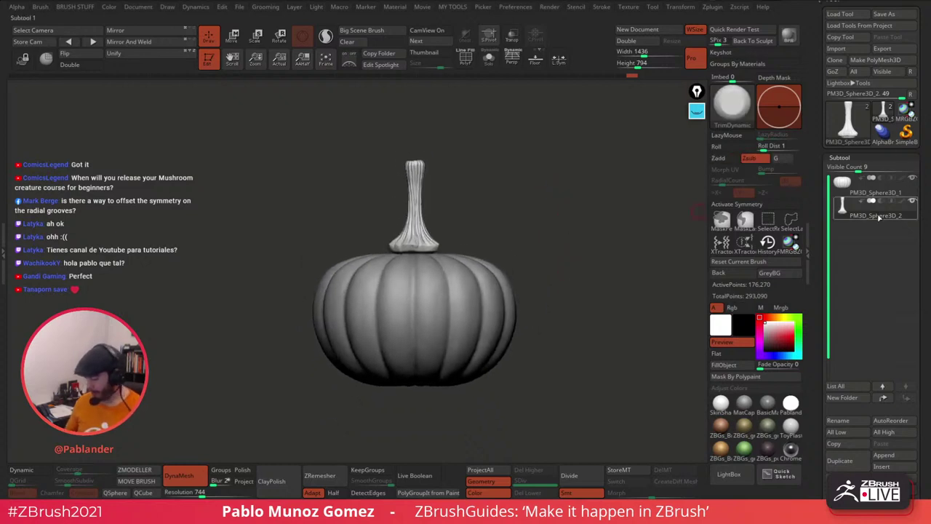
Step: Duplicate the stem subtool and place the copy in a new folder with the default title
{"action": "left_click", "coordinate": [873, 189]}
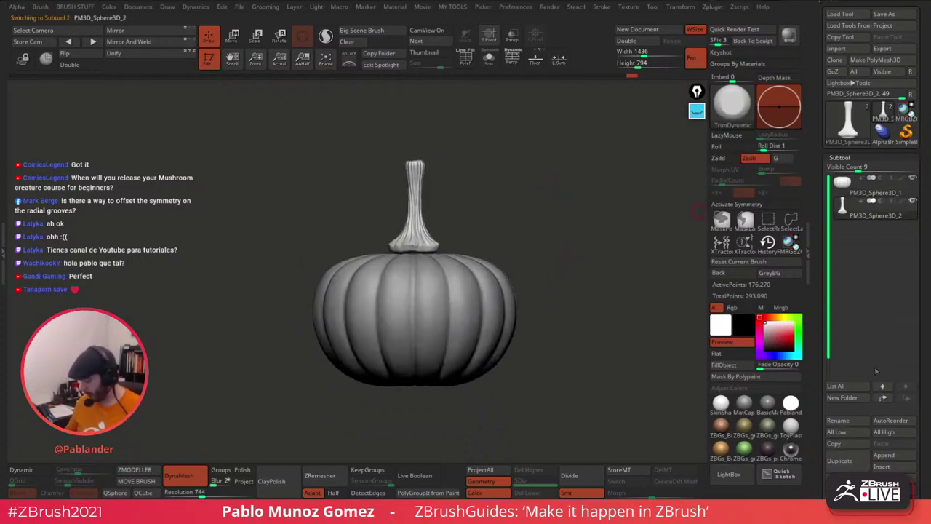
{"action": "left_click", "coordinate": [840, 460]}
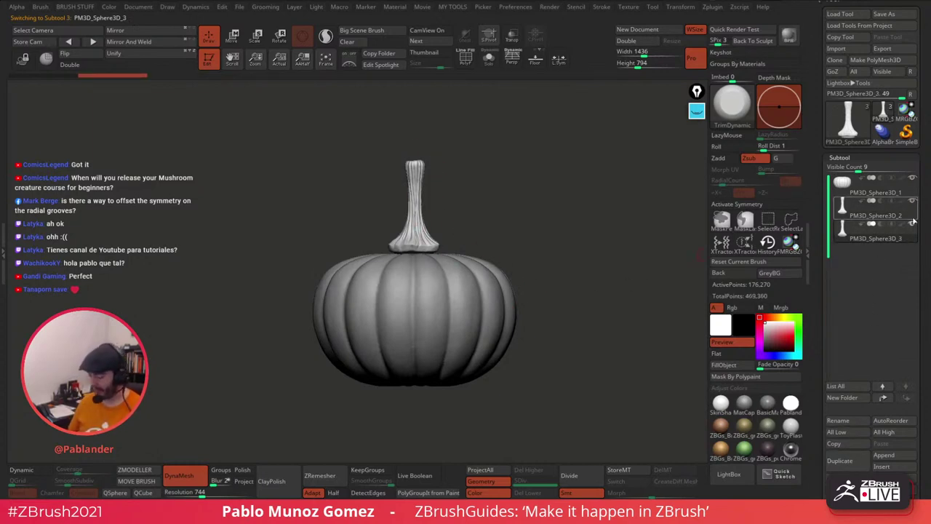
{"action": "left_click", "coordinate": [870, 396]}
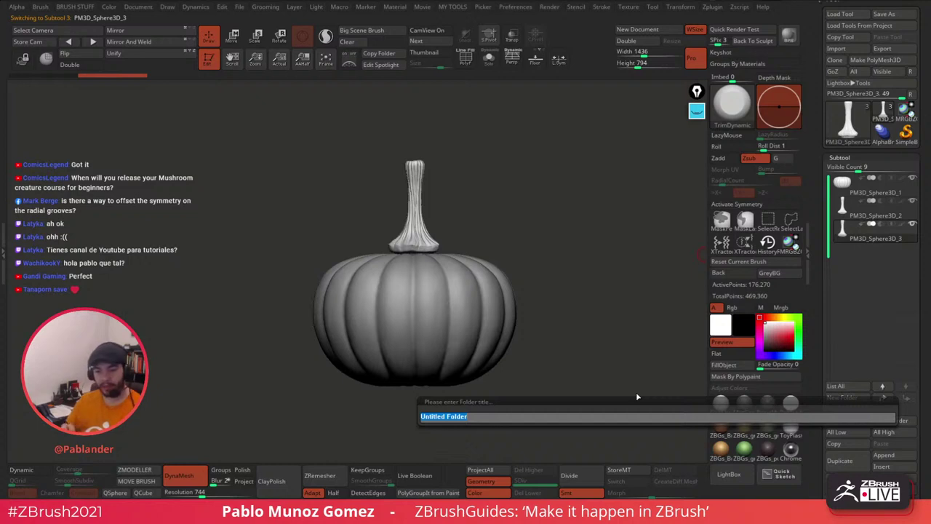
{"action": "key", "text": "Return"}
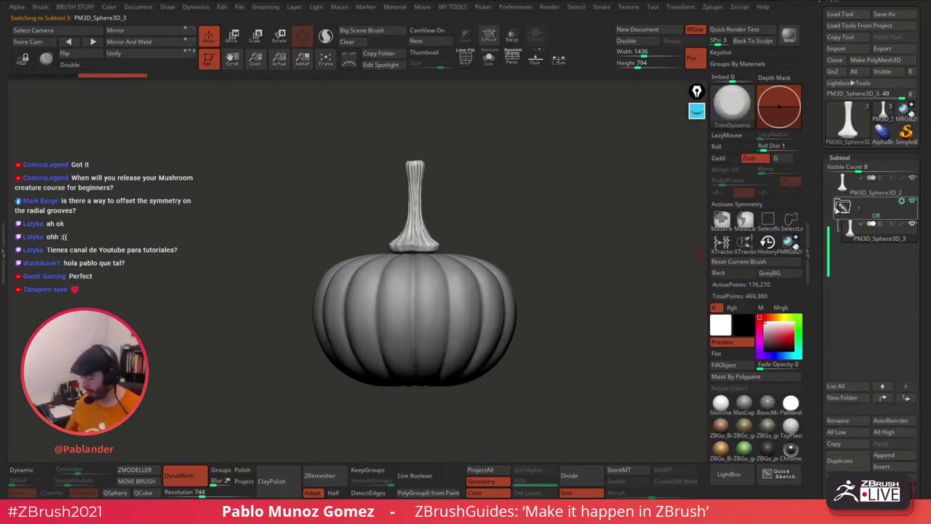
Step: Move the folder with the stem copy to the top of the subtool list and collapse it
{"action": "left_click_drag", "start_coordinate": [829, 236], "coordinate": [837, 155]}
{"action": "left_click_drag", "start_coordinate": [883, 225], "coordinate": [881, 184]}
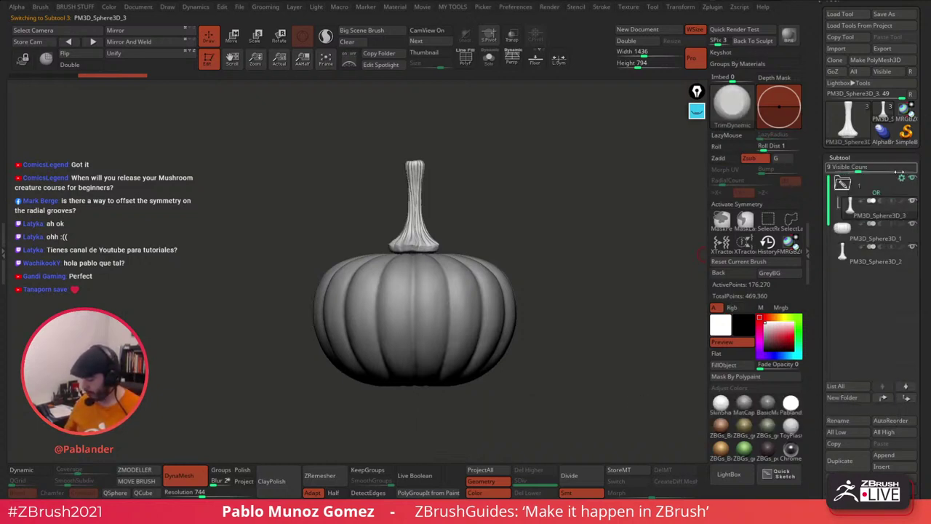
{"action": "left_click", "coordinate": [884, 185]}
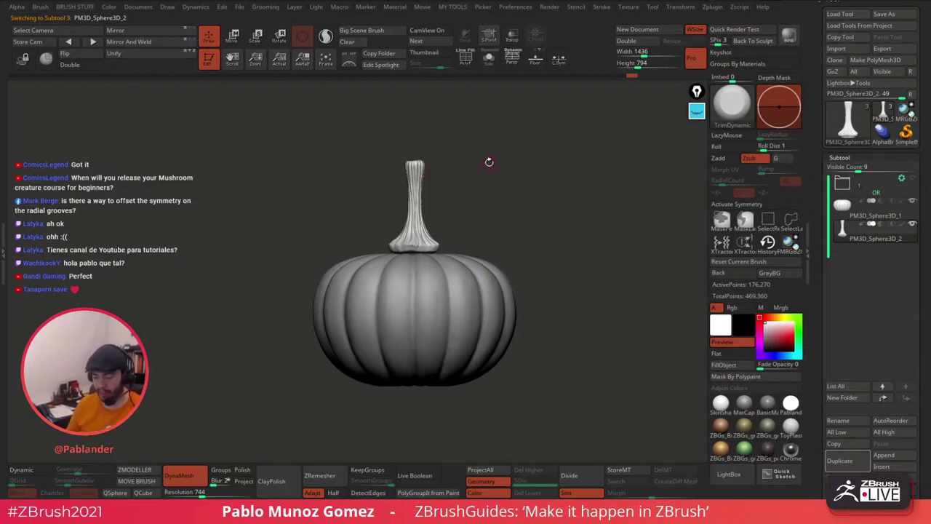
Step: Twist the stem around its vertical axis with the Twist deformer so its grooves spiral, and accept the deformation
{"action": "left_click_drag", "start_coordinate": [491, 162], "coordinate": [514, 166], "text": "alt"}
{"action": "mouse_move", "coordinate": [515, 166]}
{"action": "left_mouse_down"}
{"action": "mouse_move", "coordinate": [515, 174]}
{"action": "mouse_move", "coordinate": [511, 162]}
{"action": "left_mouse_up"}
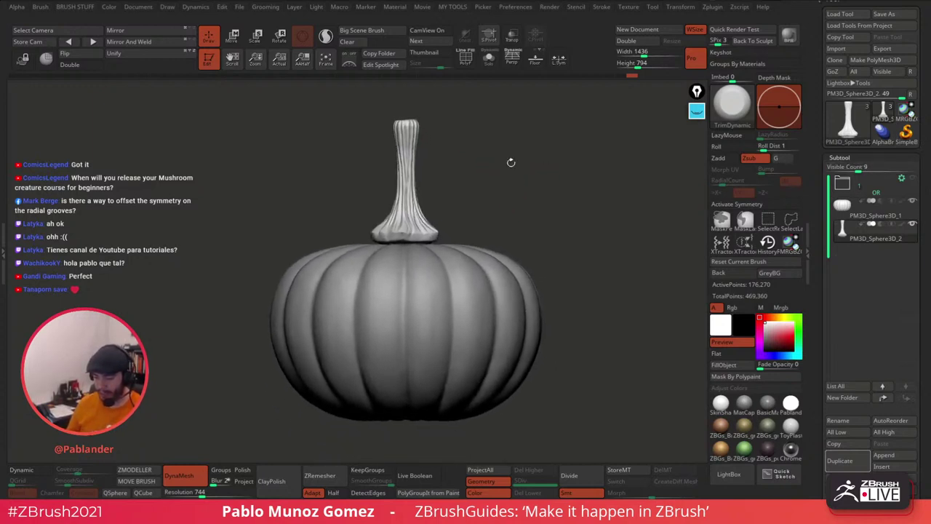
{"action": "key", "text": "w"}
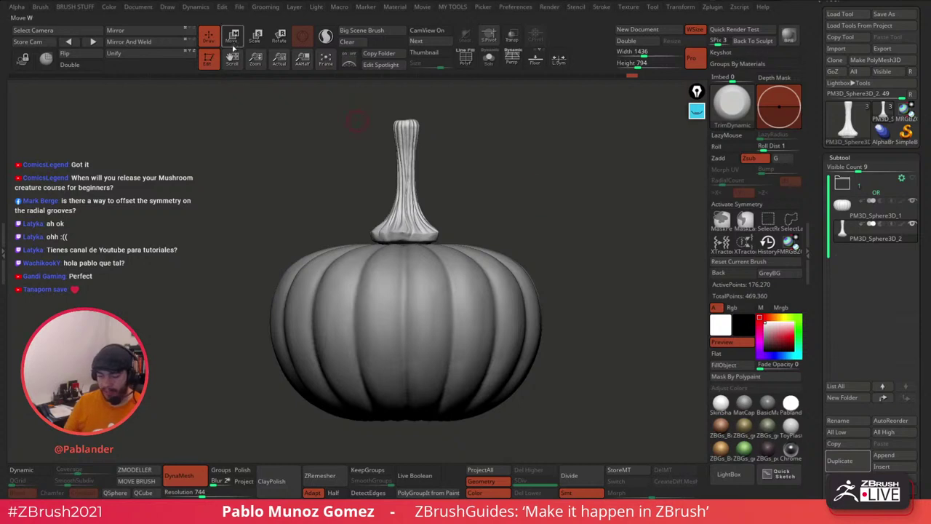
{"action": "left_click", "coordinate": [369, 123]}
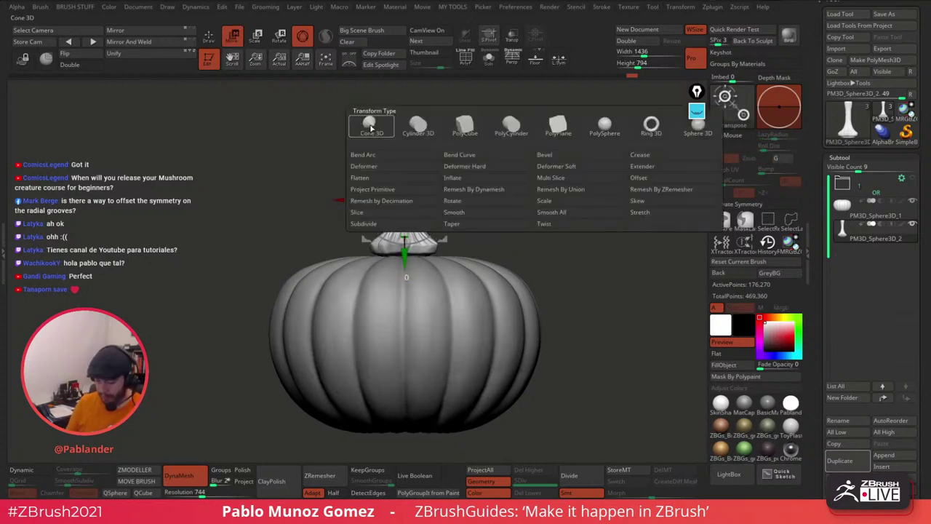
{"action": "left_click", "coordinate": [560, 226]}
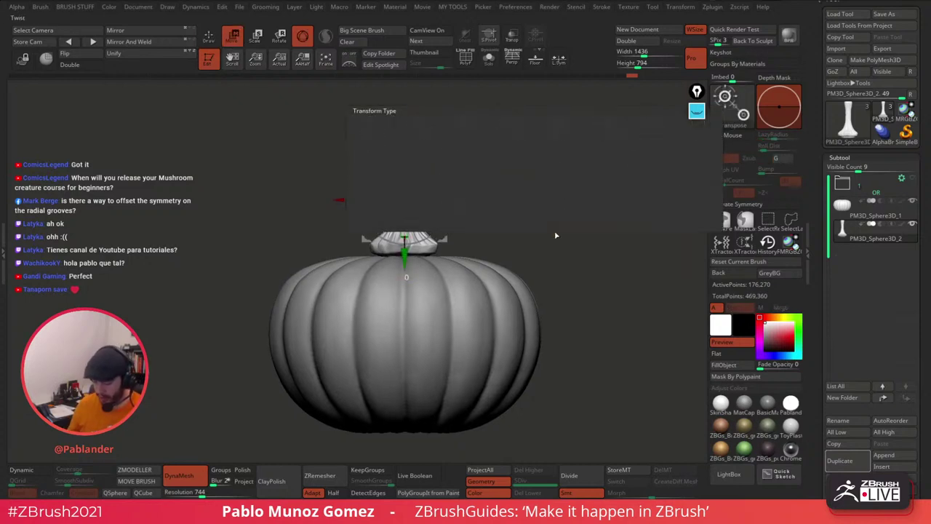
{"action": "left_click_drag", "start_coordinate": [407, 133], "coordinate": [406, 94]}
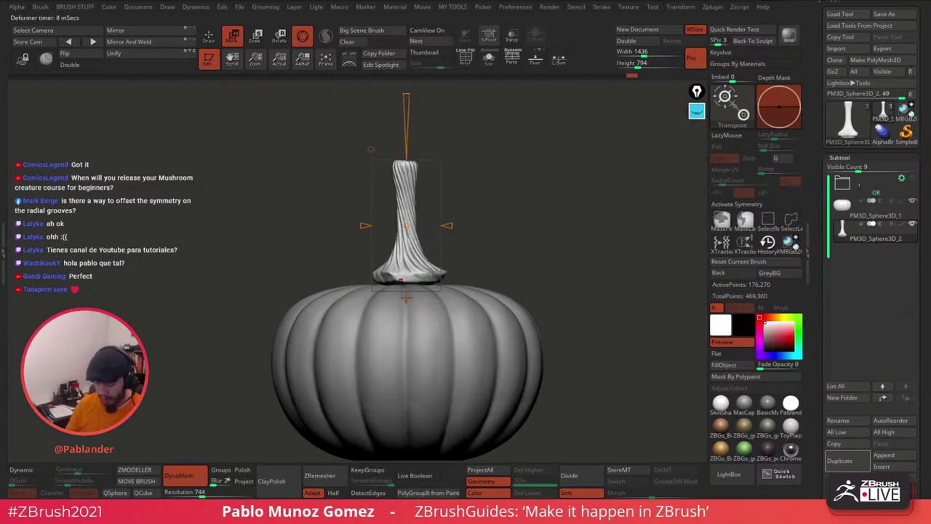
{"action": "mouse_move", "coordinate": [406, 297]}
{"action": "left_mouse_down"}
{"action": "mouse_move", "coordinate": [405, 320]}
{"action": "mouse_move", "coordinate": [406, 300]}
{"action": "left_mouse_up"}
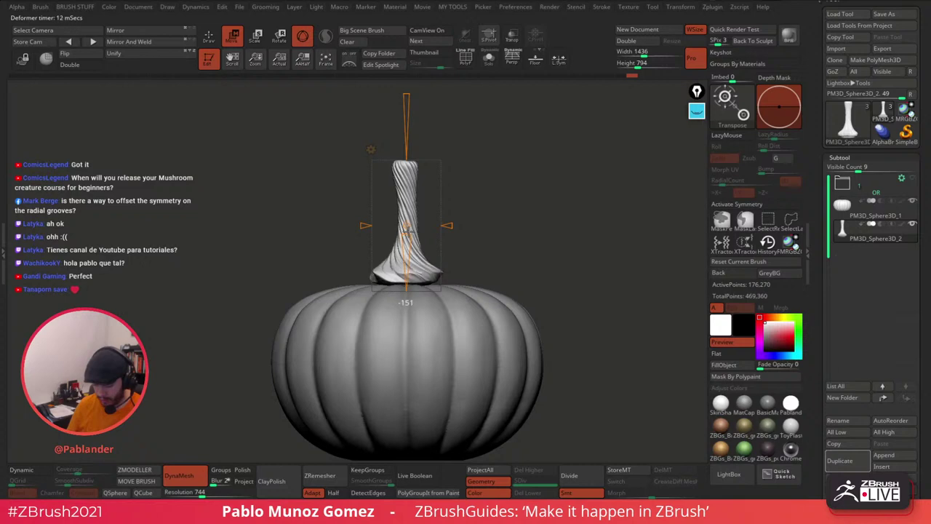
{"action": "left_click_drag", "start_coordinate": [407, 231], "coordinate": [409, 247]}
{"action": "left_click_drag", "start_coordinate": [504, 217], "coordinate": [411, 153]}
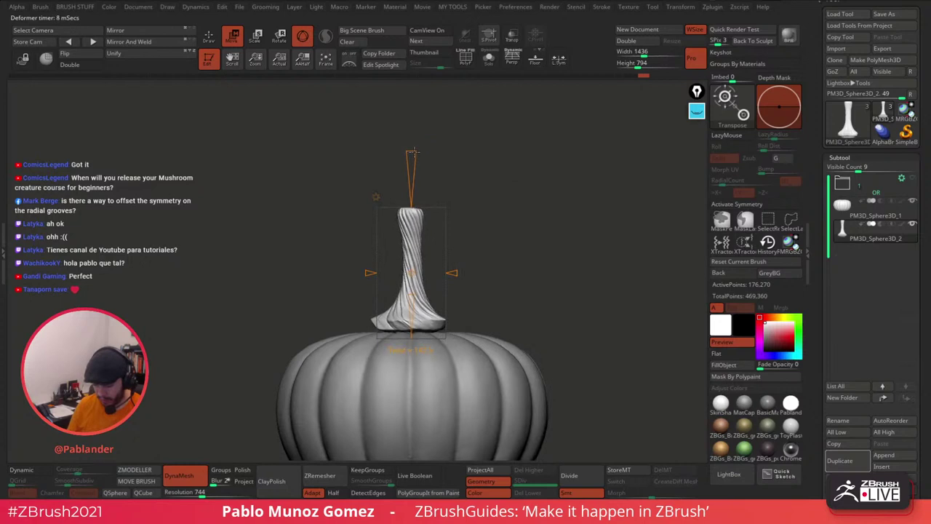
{"action": "left_click", "coordinate": [375, 197]}
{"action": "left_click", "coordinate": [428, 210]}
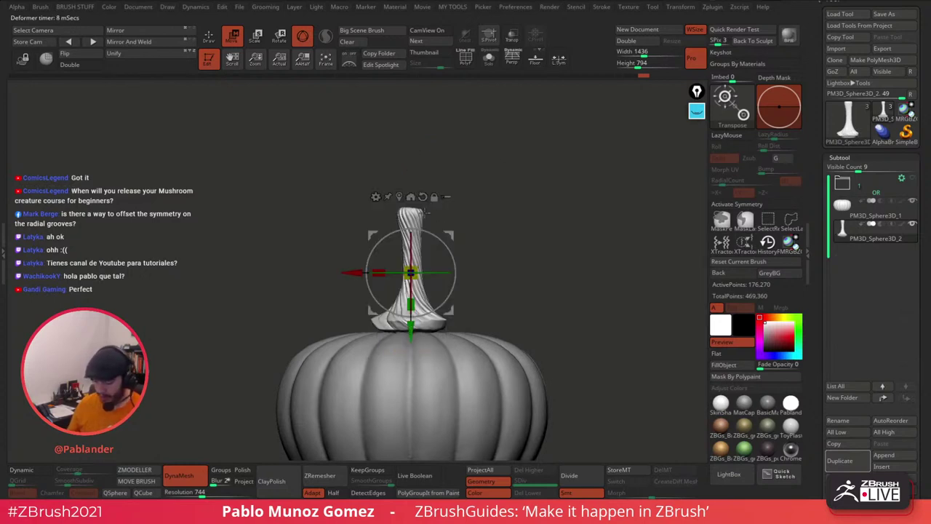
Step: Add a Bend Curve deformer to the stem with its curve running vertically through five control points
{"action": "left_click", "coordinate": [375, 197]}
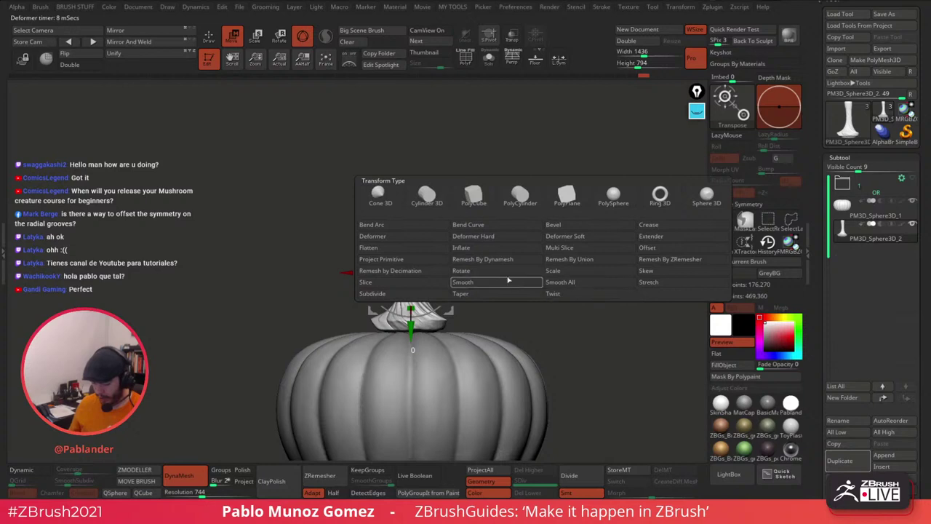
{"action": "left_click", "coordinate": [486, 227]}
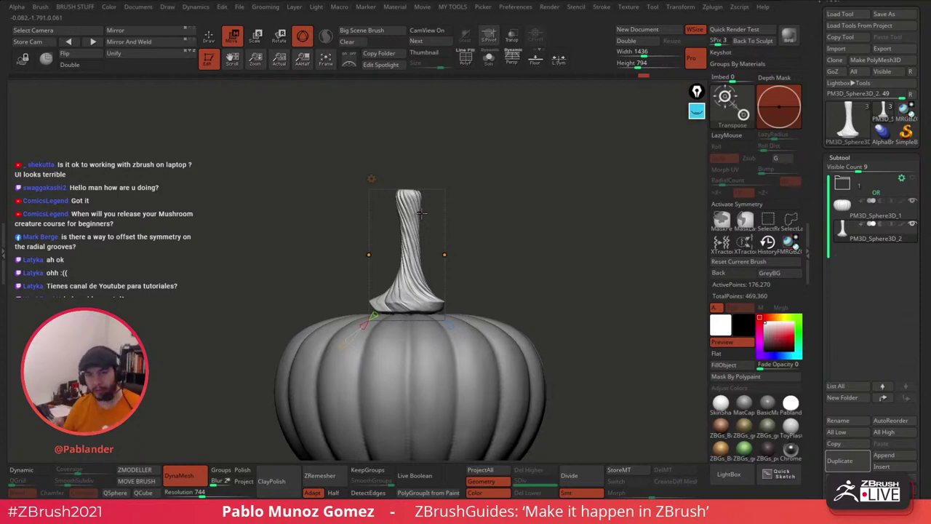
{"action": "right_click_drag", "start_coordinate": [523, 223], "coordinate": [524, 231], "text": "ctrl"}
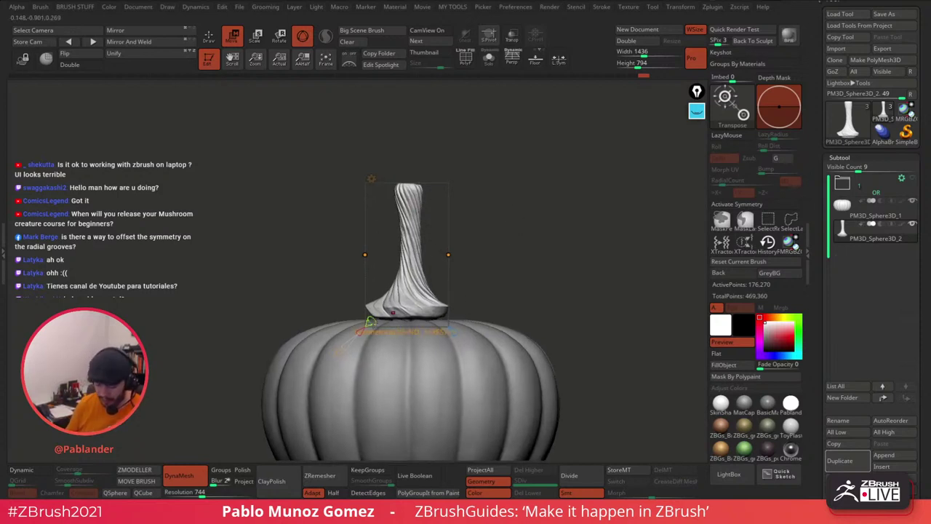
{"action": "left_click", "coordinate": [361, 332]}
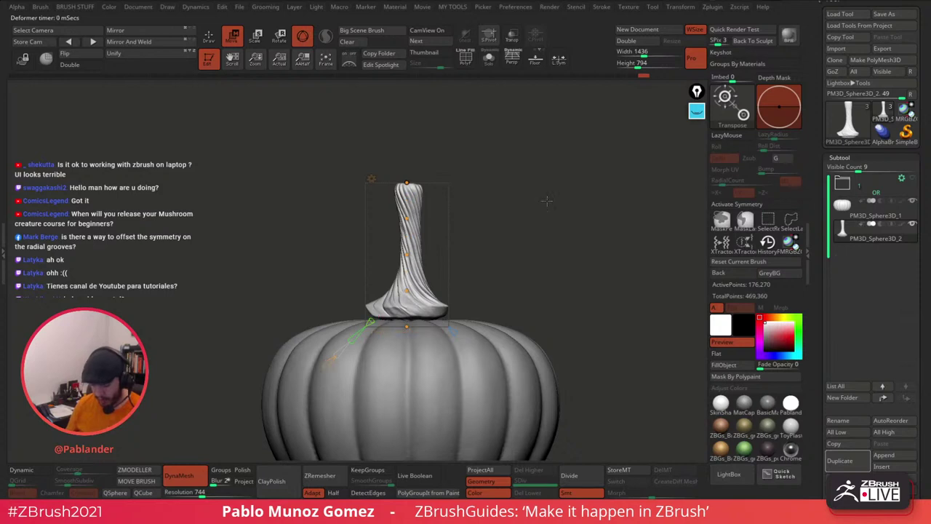
Step: Move the Bend Curve control points to arch the upper stem sideways and lower its base onto the pumpkin
{"action": "left_click_drag", "start_coordinate": [547, 202], "coordinate": [540, 233]}
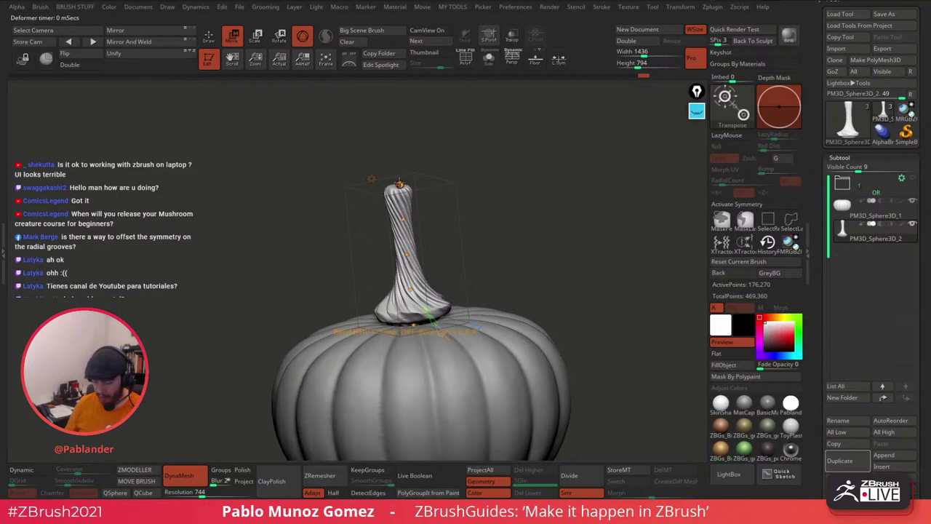
{"action": "left_click_drag", "start_coordinate": [402, 182], "coordinate": [508, 185]}
{"action": "left_click_drag", "start_coordinate": [417, 219], "coordinate": [447, 213]}
{"action": "left_click_drag", "start_coordinate": [410, 254], "coordinate": [417, 258]}
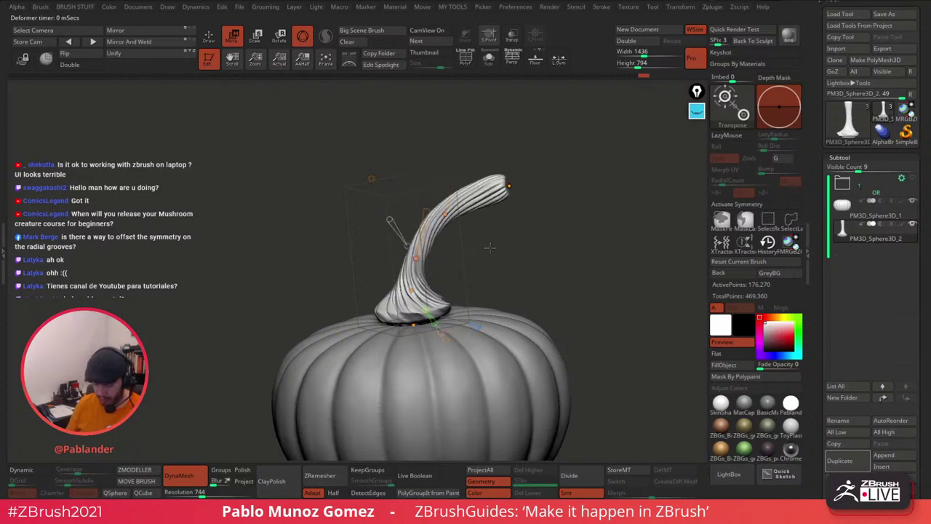
{"action": "left_click_drag", "start_coordinate": [491, 247], "coordinate": [399, 252], "text": "shift"}
{"action": "left_click_drag", "start_coordinate": [406, 291], "coordinate": [406, 331]}
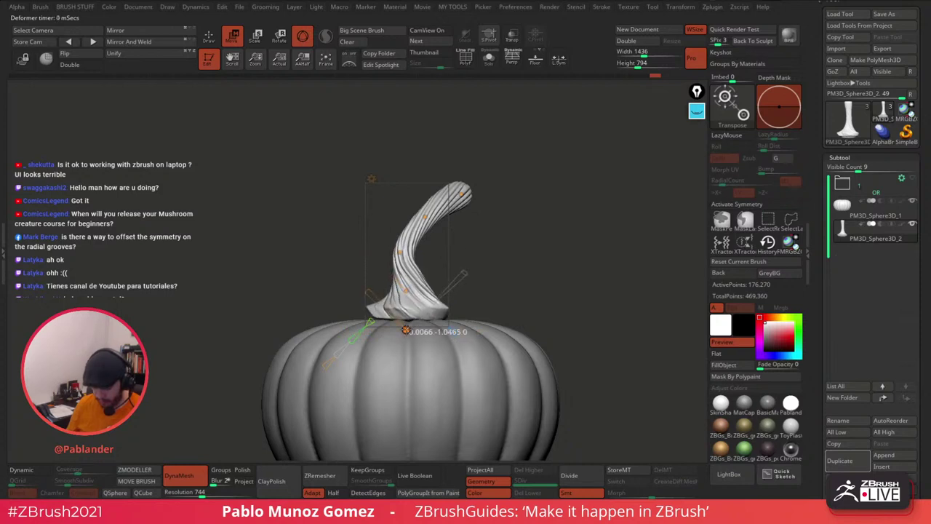
{"action": "left_click_drag", "start_coordinate": [400, 253], "coordinate": [400, 248]}
Step: Offset the tip and upper control points, working from above and the side, so the stem curls asymmetrically
{"action": "left_click_drag", "start_coordinate": [426, 217], "coordinate": [539, 291]}
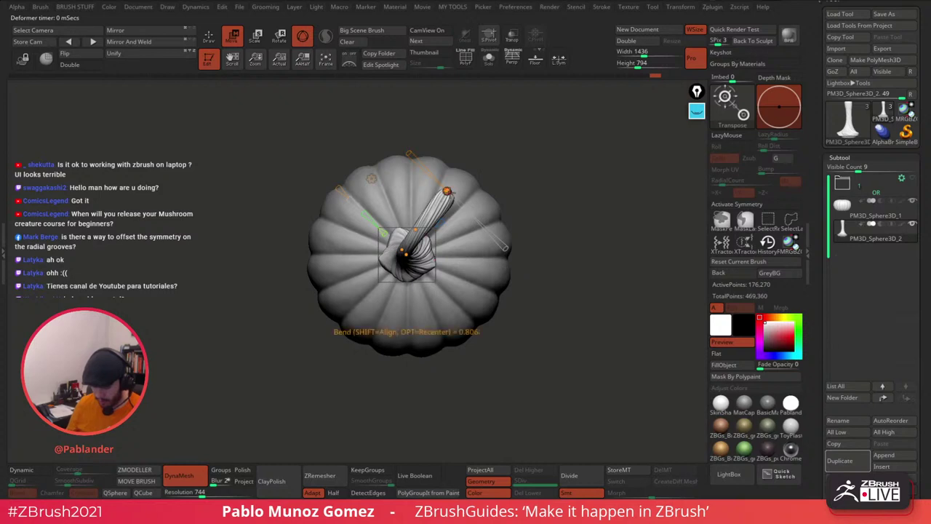
{"action": "left_click_drag", "start_coordinate": [447, 192], "coordinate": [440, 180]}
{"action": "left_click_drag", "start_coordinate": [415, 228], "coordinate": [427, 228]}
{"action": "left_click_drag", "start_coordinate": [440, 180], "coordinate": [436, 179]}
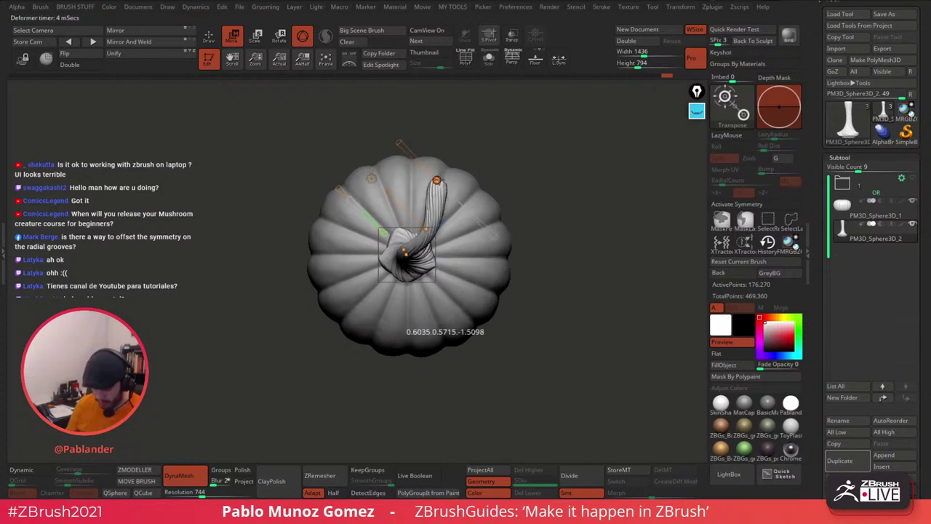
{"action": "left_click_drag", "start_coordinate": [485, 142], "coordinate": [488, 173]}
{"action": "left_click_drag", "start_coordinate": [435, 194], "coordinate": [443, 189]}
{"action": "left_click_drag", "start_coordinate": [427, 241], "coordinate": [407, 262]}
{"action": "left_click_drag", "start_coordinate": [535, 193], "coordinate": [537, 161]}
{"action": "left_click_drag", "start_coordinate": [433, 229], "coordinate": [409, 260]}
{"action": "left_click_drag", "start_coordinate": [537, 242], "coordinate": [540, 173]}
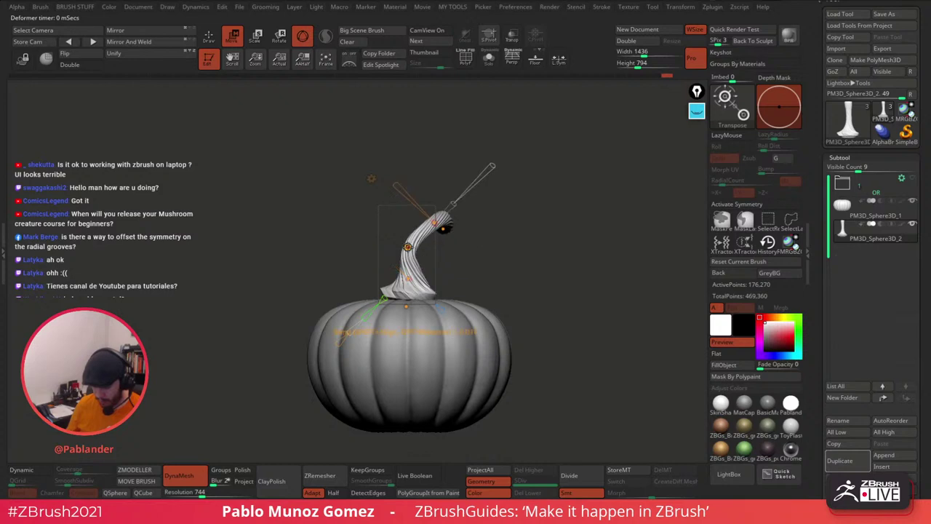
Step: Adjust the curve's twist at the stem's tip and at the upper control point of the bend
{"action": "left_click_drag", "start_coordinate": [460, 244], "coordinate": [537, 254]}
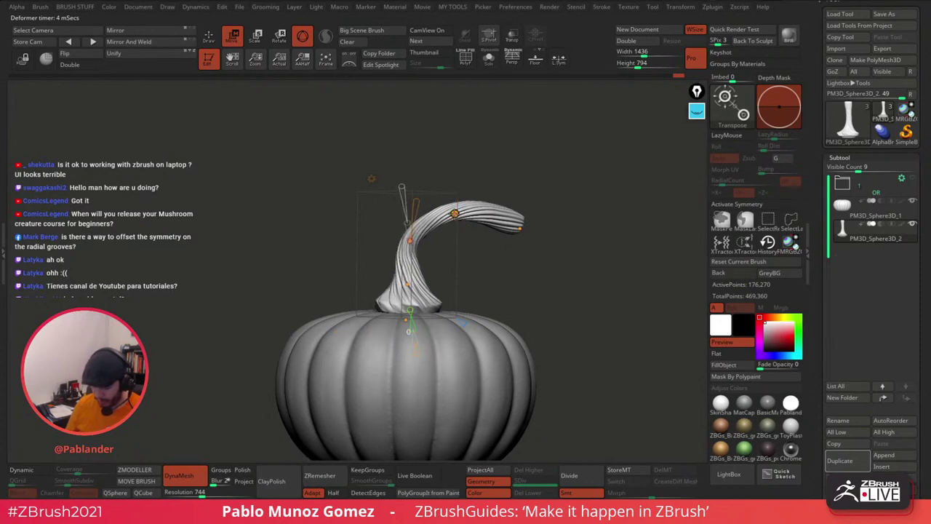
{"action": "left_click_drag", "start_coordinate": [415, 202], "coordinate": [505, 135]}
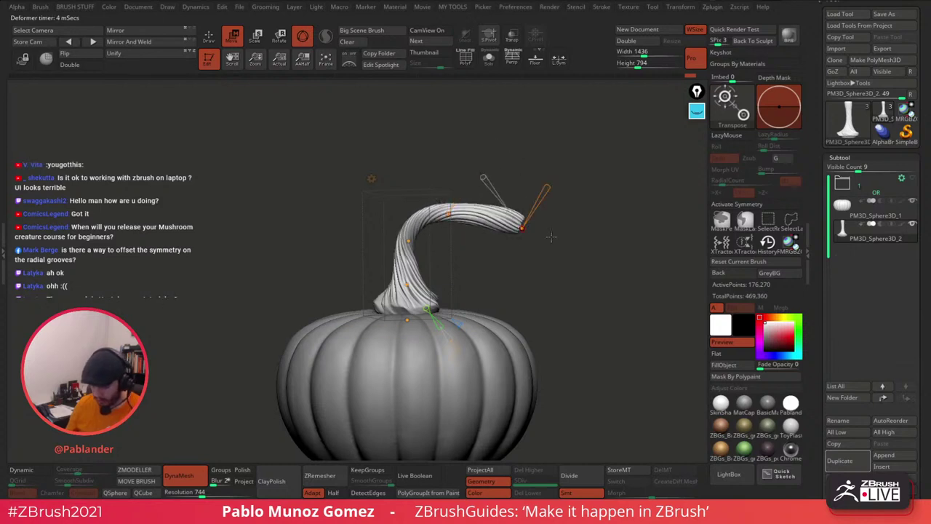
{"action": "mouse_move", "coordinate": [547, 184]}
{"action": "left_mouse_down"}
{"action": "mouse_move", "coordinate": [568, 161]}
{"action": "mouse_move", "coordinate": [553, 184]}
{"action": "left_mouse_up"}
{"action": "left_click", "coordinate": [448, 213]}
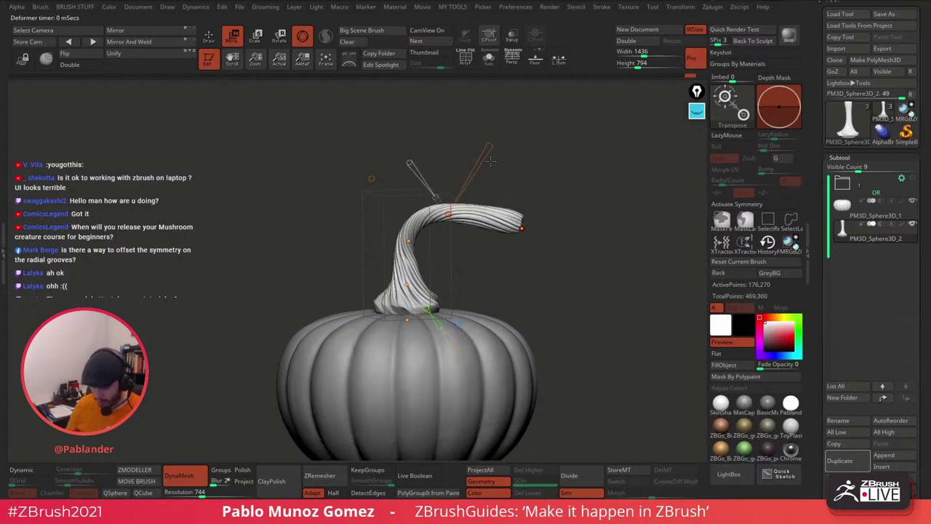
{"action": "left_click_drag", "start_coordinate": [486, 152], "coordinate": [489, 149]}
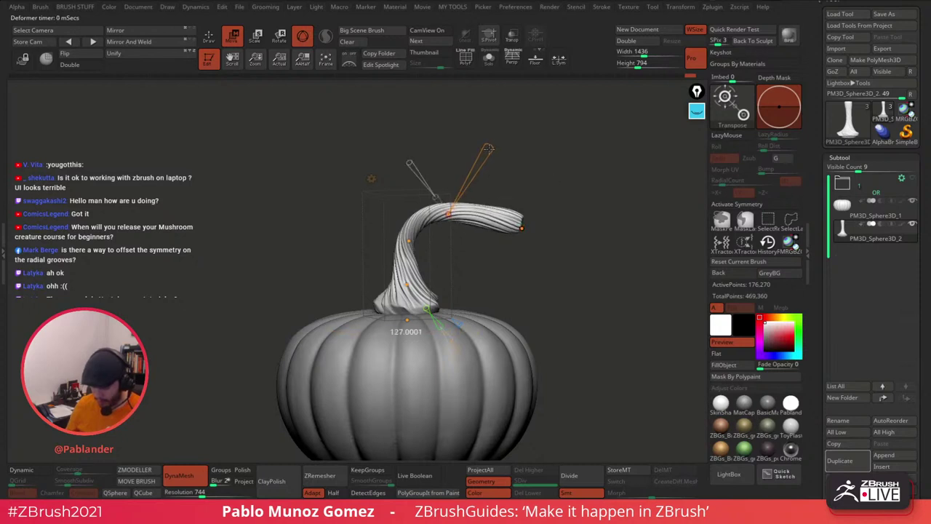
Step: Adjust the stem's thickness at the tip and middle control points of the Bend Curve
{"action": "left_click", "coordinate": [522, 228]}
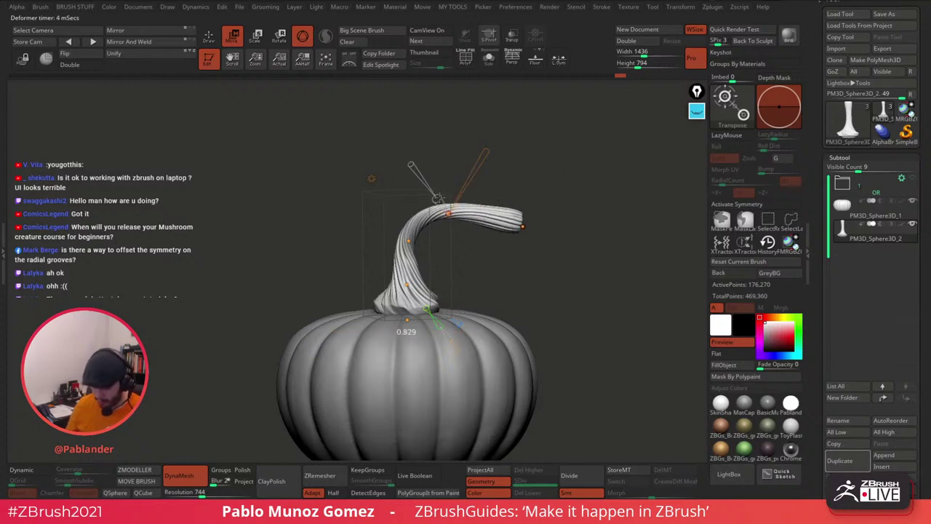
{"action": "left_click_drag", "start_coordinate": [509, 160], "coordinate": [390, 259]}
{"action": "left_click", "coordinate": [411, 241]}
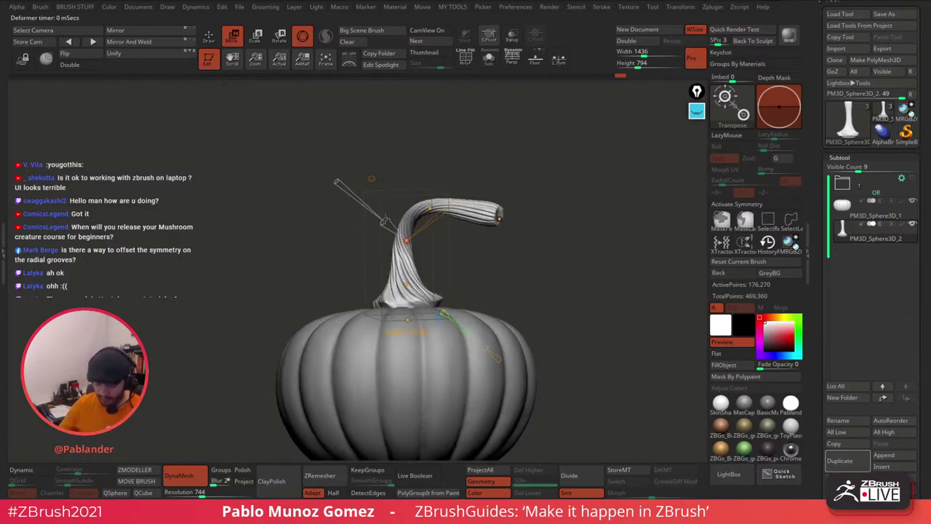
{"action": "left_click_drag", "start_coordinate": [386, 221], "coordinate": [388, 222]}
{"action": "left_click_drag", "start_coordinate": [493, 179], "coordinate": [528, 159]}
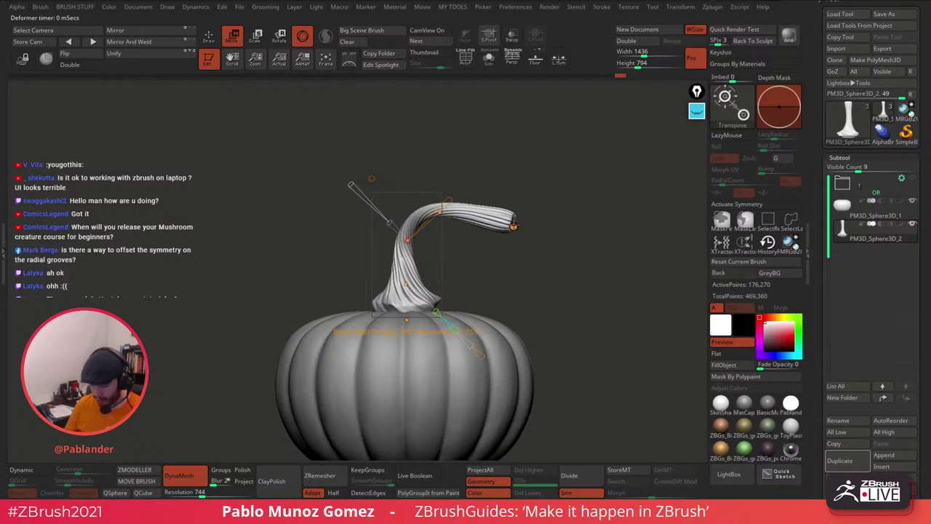
Step: Reposition the tip and upper control points to refine the stem's curl from several angles
{"action": "left_click_drag", "start_coordinate": [513, 225], "coordinate": [494, 223]}
{"action": "left_click_drag", "start_coordinate": [538, 244], "coordinate": [475, 237]}
{"action": "left_click_drag", "start_coordinate": [439, 211], "coordinate": [440, 211]}
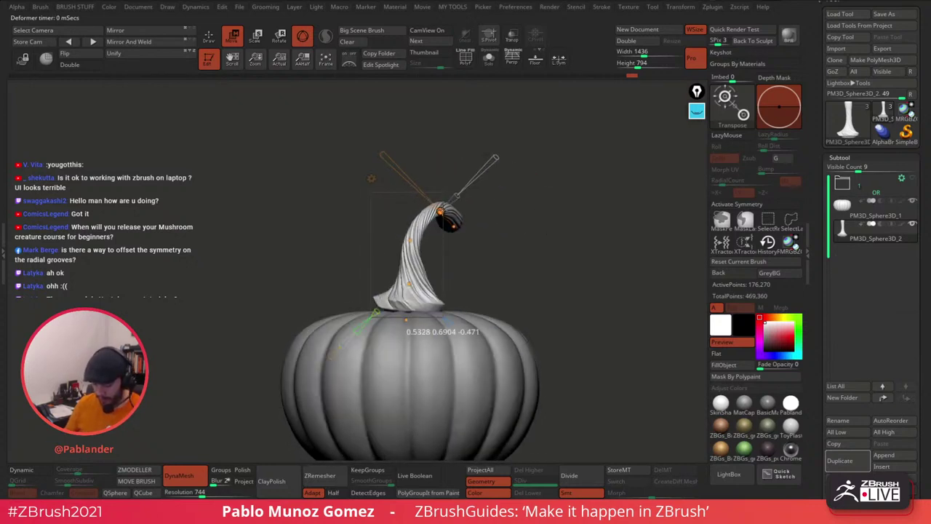
{"action": "left_click_drag", "start_coordinate": [507, 238], "coordinate": [519, 254]}
{"action": "left_click_drag", "start_coordinate": [477, 175], "coordinate": [454, 195]}
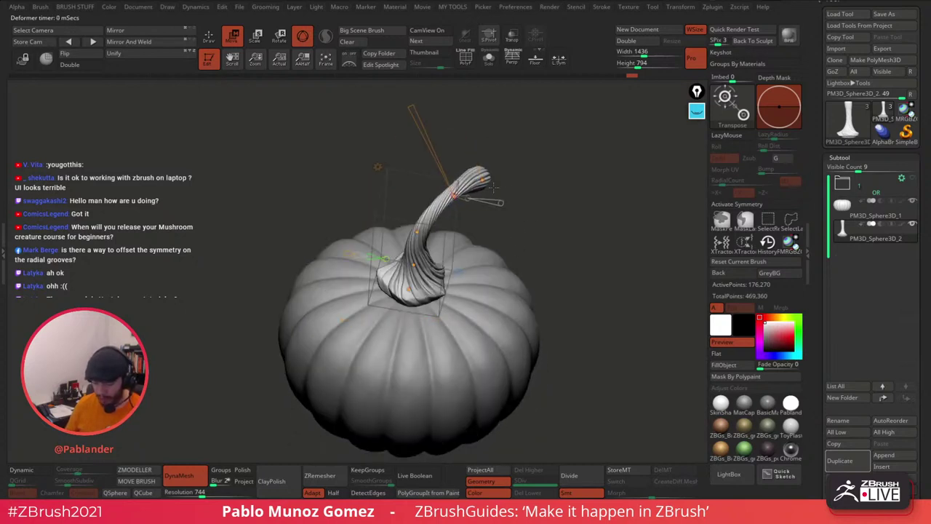
{"action": "right_click_drag", "start_coordinate": [506, 203], "coordinate": [471, 198]}
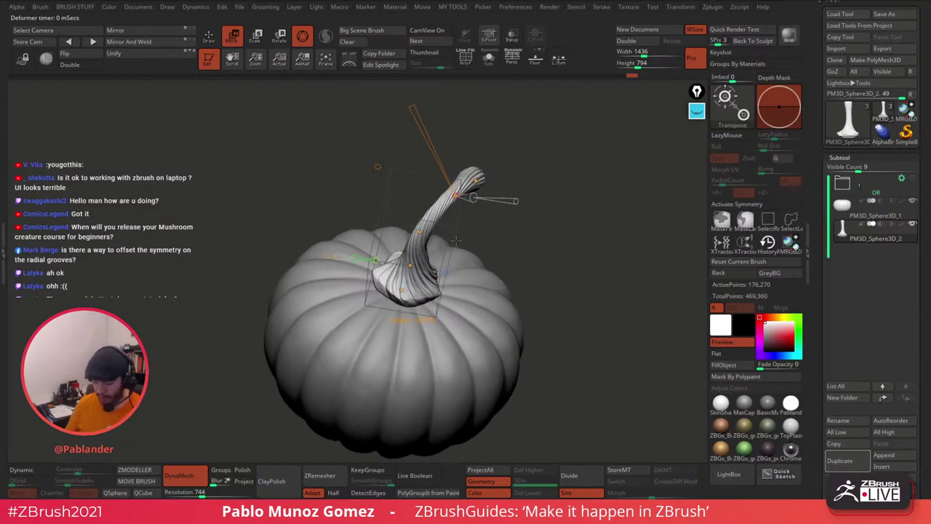
{"action": "left_click_drag", "start_coordinate": [456, 239], "coordinate": [527, 243]}
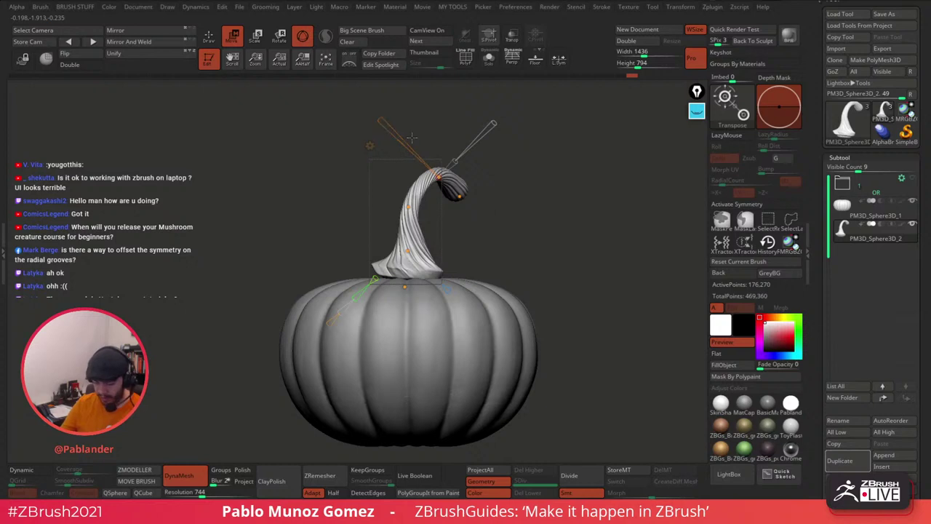
{"action": "left_click_drag", "start_coordinate": [530, 218], "coordinate": [493, 193]}
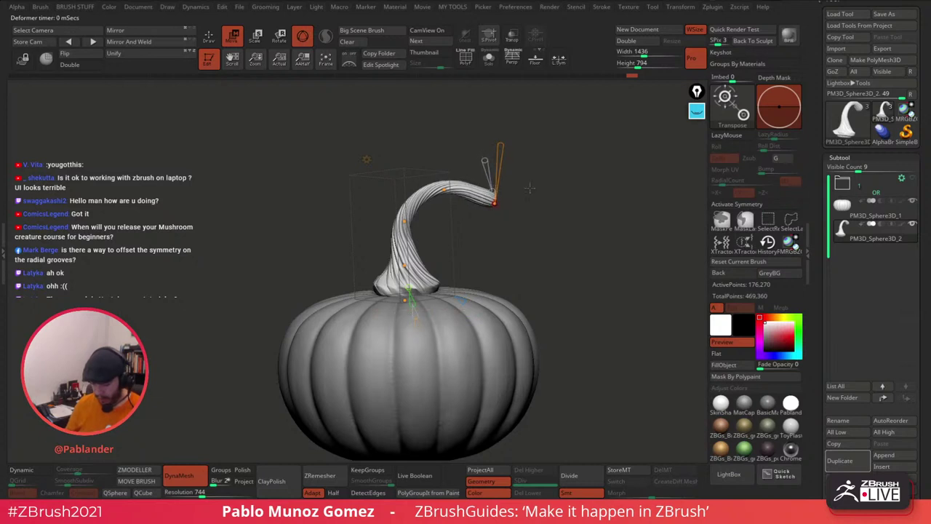
Step: Accept the Bend Curve deformation on the stem and return to Draw mode
{"action": "left_click_drag", "start_coordinate": [551, 195], "coordinate": [565, 226]}
{"action": "left_click_drag", "start_coordinate": [594, 219], "coordinate": [391, 169]}
{"action": "left_click", "coordinate": [366, 159]}
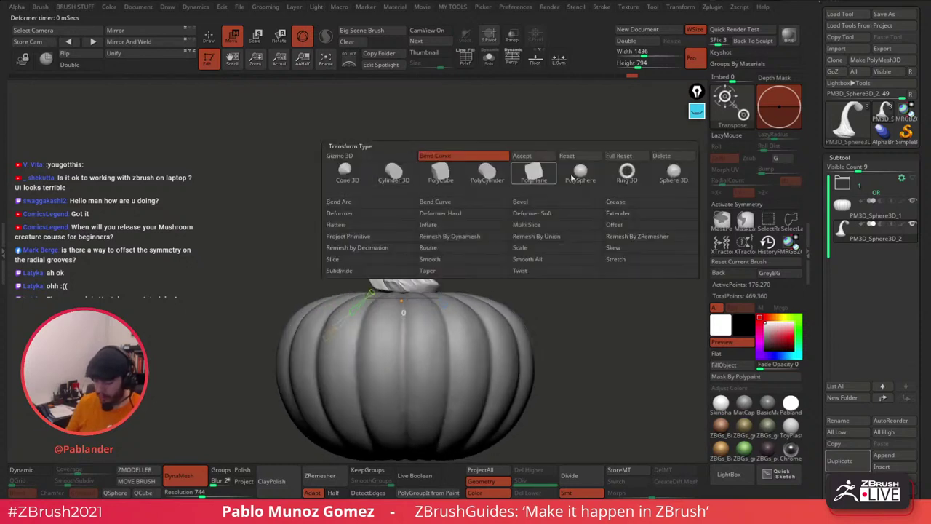
{"action": "left_click", "coordinate": [513, 237]}
{"action": "left_click", "coordinate": [209, 36]}
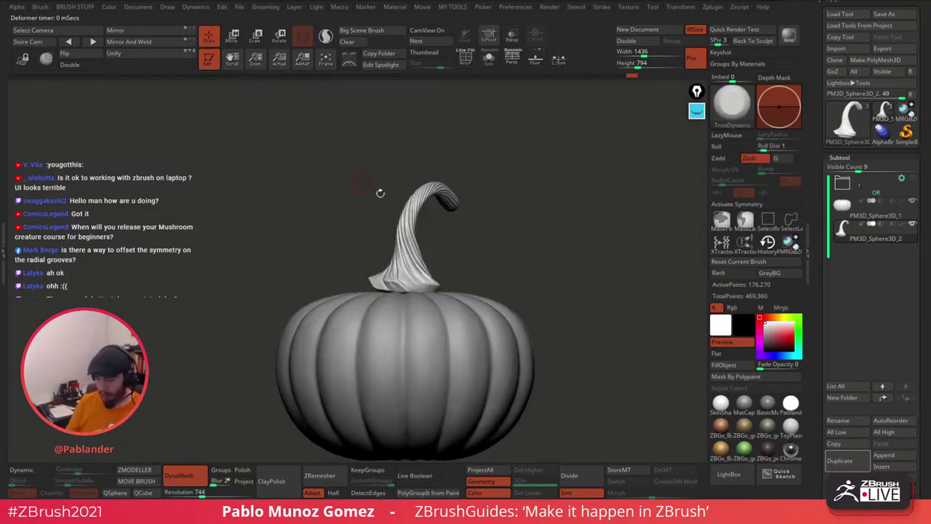
Step: Choose the Move brush and reshape the flared edge at the stem's base to fit the pumpkin
{"action": "key", "text": "space"}
{"action": "left_click", "coordinate": [525, 268]}
{"action": "mouse_move", "coordinate": [524, 238]}
{"action": "left_mouse_down", "text": "alt"}
{"action": "mouse_move", "coordinate": [558, 213]}
{"action": "mouse_move", "coordinate": [598, 211]}
{"action": "mouse_move", "coordinate": [589, 217]}
{"action": "left_mouse_up", "text": "alt"}
{"action": "key", "text": "space"}
{"action": "left_click_drag", "start_coordinate": [385, 299], "coordinate": [385, 302]}
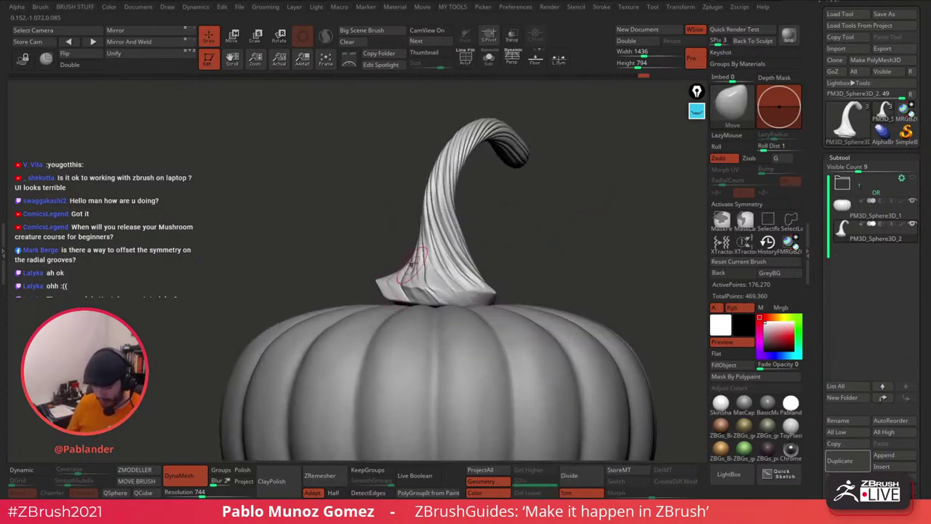
{"action": "key", "text": "space"}
{"action": "mouse_move", "coordinate": [371, 244]}
{"action": "left_mouse_down"}
{"action": "mouse_move", "coordinate": [361, 246]}
{"action": "mouse_move", "coordinate": [406, 259]}
{"action": "left_mouse_up"}
Step: Enlarge the Move brush and push the front and side edges of the stem's base down against the pumpkin
{"action": "left_click_drag", "start_coordinate": [549, 208], "coordinate": [400, 254]}
{"action": "key", "text": "space"}
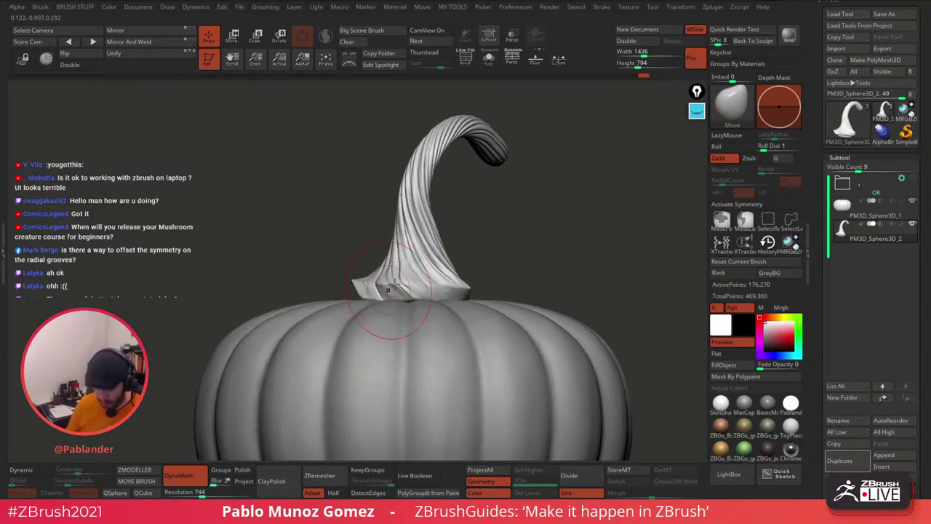
{"action": "right_click_drag", "start_coordinate": [397, 300], "coordinate": [453, 293]}
{"action": "left_click_drag", "start_coordinate": [452, 293], "coordinate": [457, 289]}
{"action": "right_click_drag", "start_coordinate": [461, 287], "coordinate": [473, 287]}
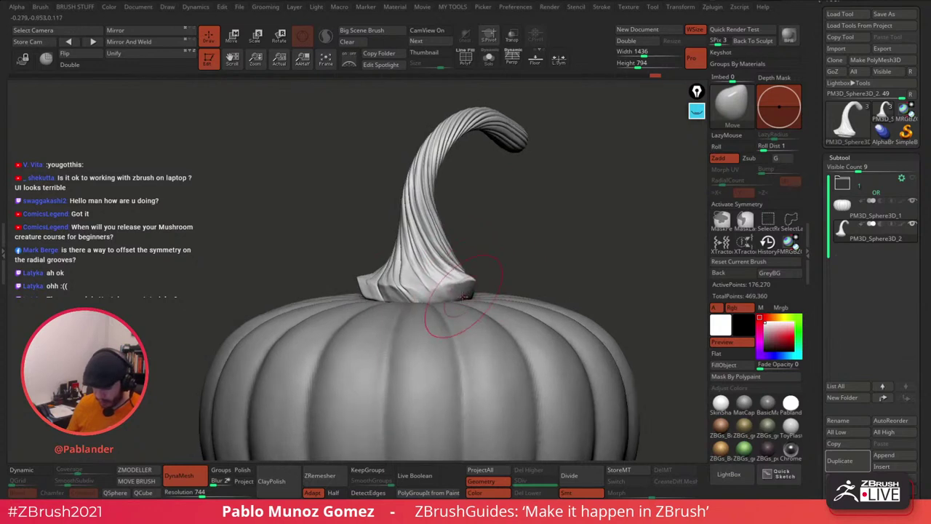
{"action": "right_click_drag", "start_coordinate": [402, 273], "coordinate": [502, 239]}
{"action": "left_click_drag", "start_coordinate": [469, 288], "coordinate": [458, 278]}
{"action": "right_click_drag", "start_coordinate": [419, 287], "coordinate": [530, 269]}
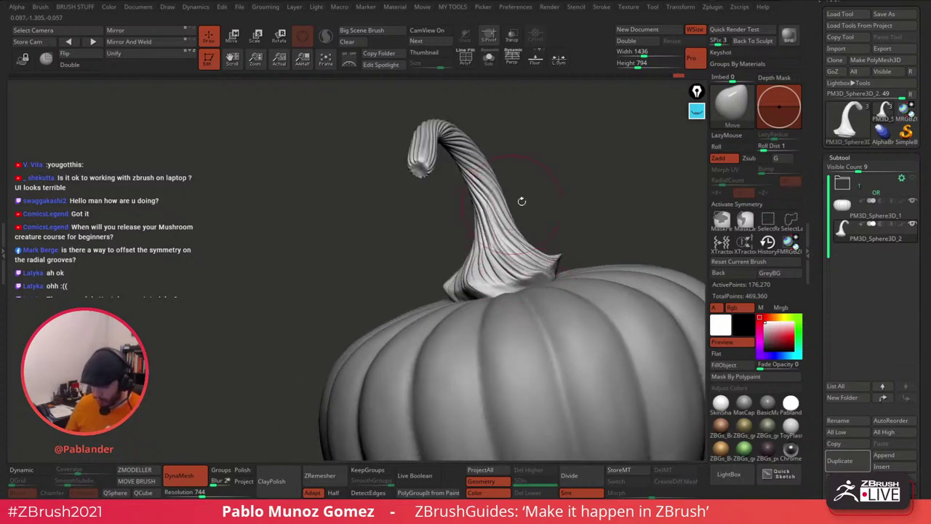
Step: Reshape the lip on the far side of the stem's base so it follows the pumpkin's ribs
{"action": "right_click_drag", "start_coordinate": [526, 201], "coordinate": [477, 271]}
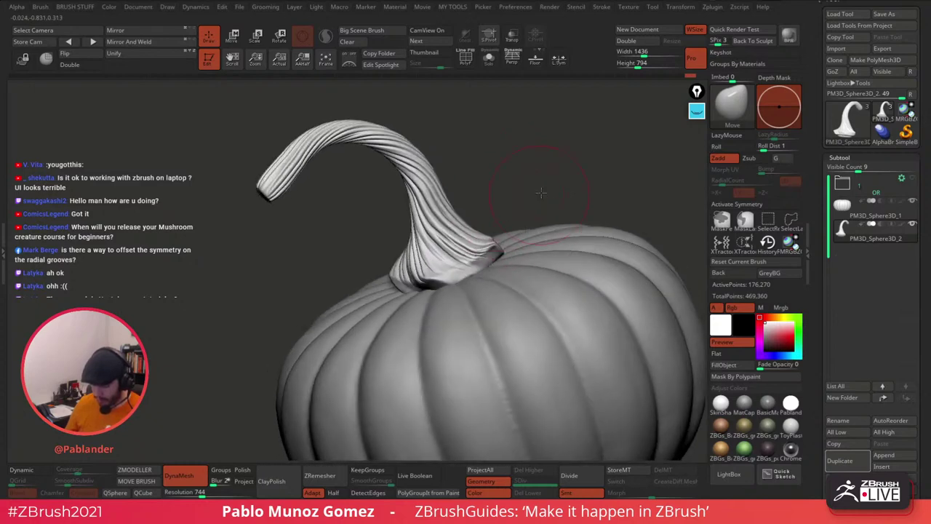
{"action": "right_click_drag", "start_coordinate": [542, 193], "coordinate": [484, 249]}
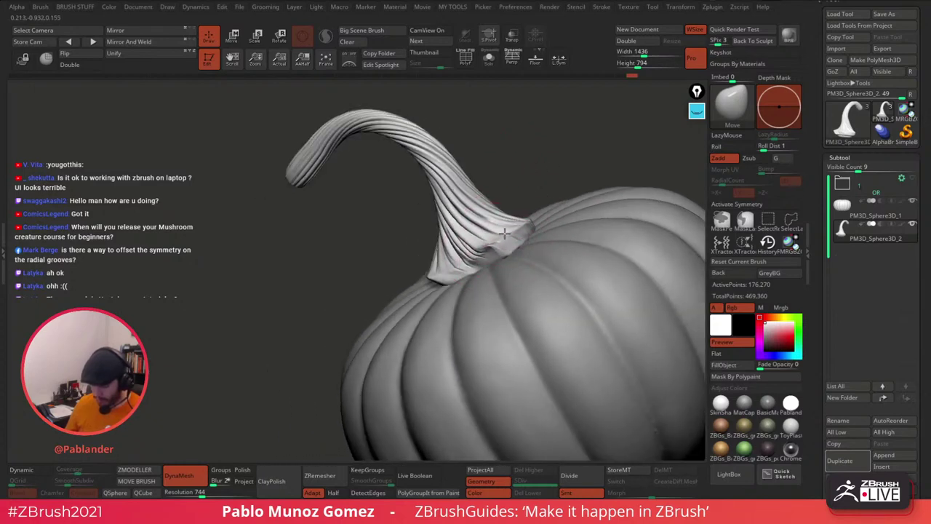
{"action": "left_click_drag", "start_coordinate": [505, 234], "coordinate": [507, 248]}
{"action": "mouse_move", "coordinate": [507, 249]}
{"action": "right_mouse_down"}
{"action": "mouse_move", "coordinate": [502, 270]}
{"action": "mouse_move", "coordinate": [518, 230]}
{"action": "mouse_move", "coordinate": [405, 263]}
{"action": "mouse_move", "coordinate": [491, 223]}
{"action": "mouse_move", "coordinate": [575, 252]}
{"action": "mouse_move", "coordinate": [616, 248]}
{"action": "mouse_move", "coordinate": [592, 231]}
{"action": "mouse_move", "coordinate": [575, 273]}
{"action": "mouse_move", "coordinate": [564, 225]}
{"action": "mouse_move", "coordinate": [551, 250]}
{"action": "mouse_move", "coordinate": [558, 209]}
{"action": "mouse_move", "coordinate": [524, 208]}
{"action": "mouse_move", "coordinate": [543, 188]}
{"action": "mouse_move", "coordinate": [536, 254]}
{"action": "mouse_move", "coordinate": [539, 227]}
{"action": "mouse_move", "coordinate": [551, 219]}
{"action": "right_mouse_up"}
Step: Rotate the stem 180 degrees around its vertical axis in a top view, ending back in Draw mode
{"action": "left_click", "coordinate": [537, 65]}
{"action": "left_click", "coordinate": [535, 68]}
{"action": "right_click_drag", "start_coordinate": [540, 180], "coordinate": [521, 185]}
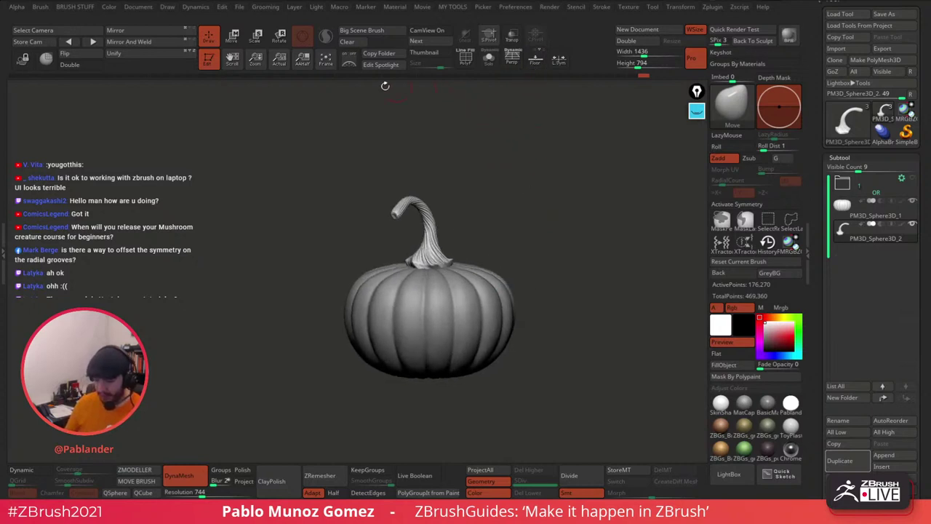
{"action": "key", "text": "w"}
{"action": "left_click", "coordinate": [443, 153]}
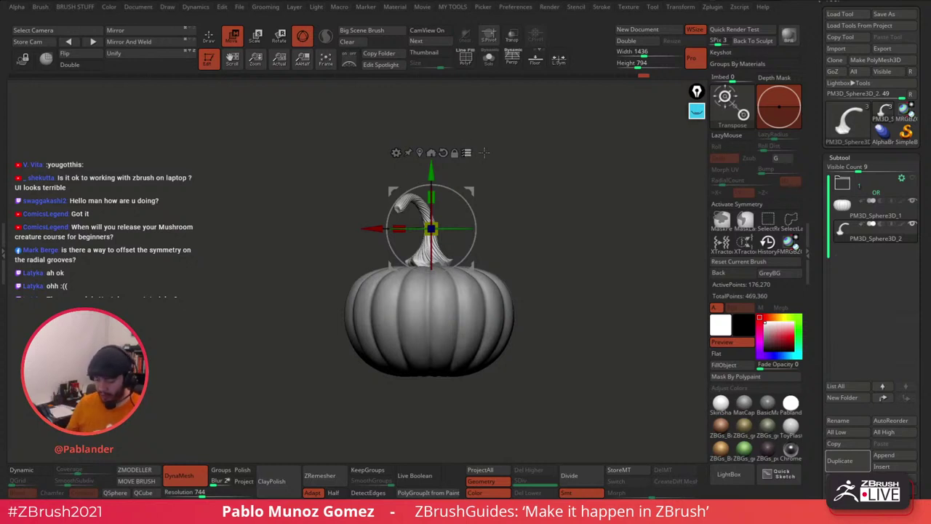
{"action": "right_click_drag", "start_coordinate": [534, 167], "coordinate": [535, 244]}
{"action": "left_click_drag", "start_coordinate": [451, 188], "coordinate": [465, 197]}
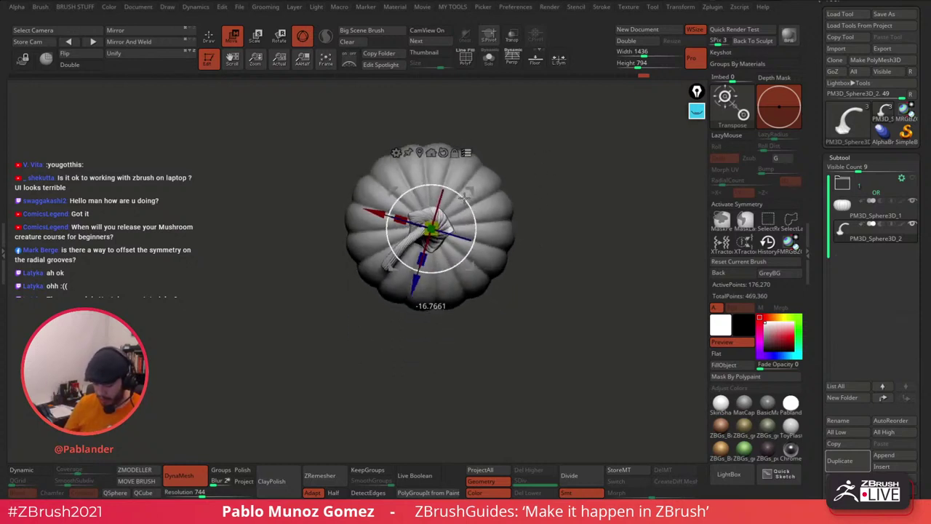
{"action": "right_click_drag", "start_coordinate": [465, 193], "coordinate": [391, 328]}
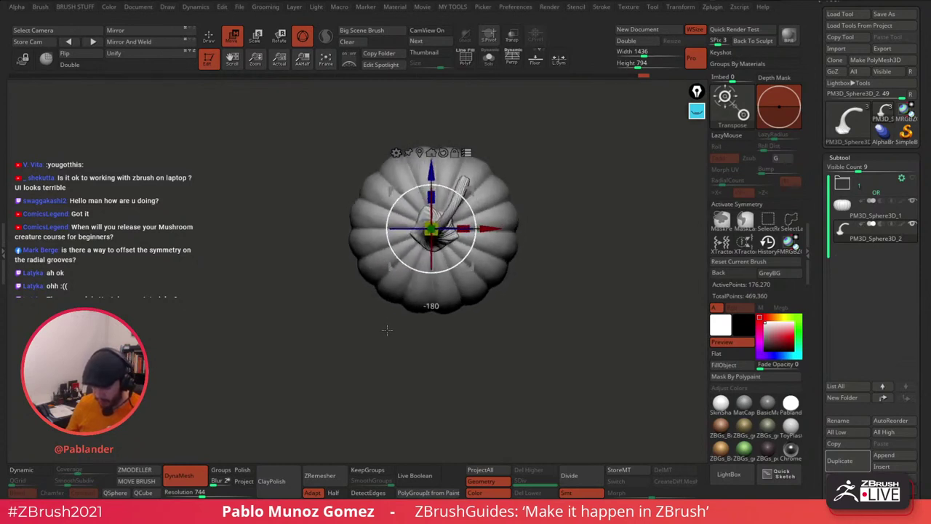
{"action": "left_click", "coordinate": [208, 35]}
Step: Examine how the pumpkin sits on the floor grid from below and from the front, with the grid hidden at the end
{"action": "left_click", "coordinate": [536, 58]}
{"action": "mouse_move", "coordinate": [557, 350]}
{"action": "right_mouse_down"}
{"action": "mouse_move", "coordinate": [557, 191]}
{"action": "mouse_move", "coordinate": [541, 167]}
{"action": "right_mouse_up"}
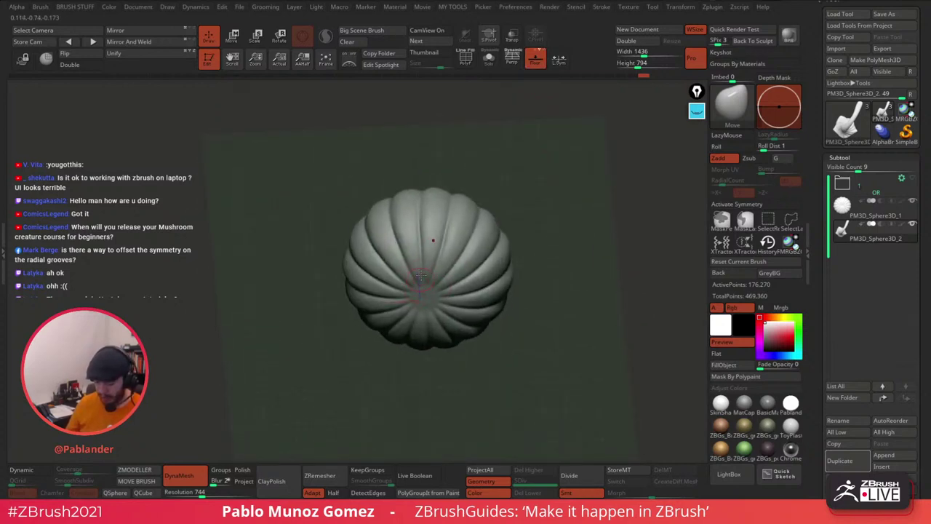
{"action": "left_click_drag", "start_coordinate": [504, 148], "coordinate": [554, 218]}
{"action": "mouse_move", "coordinate": [554, 218]}
{"action": "left_mouse_down"}
{"action": "mouse_move", "coordinate": [556, 252]}
{"action": "mouse_move", "coordinate": [558, 226]}
{"action": "left_mouse_up"}
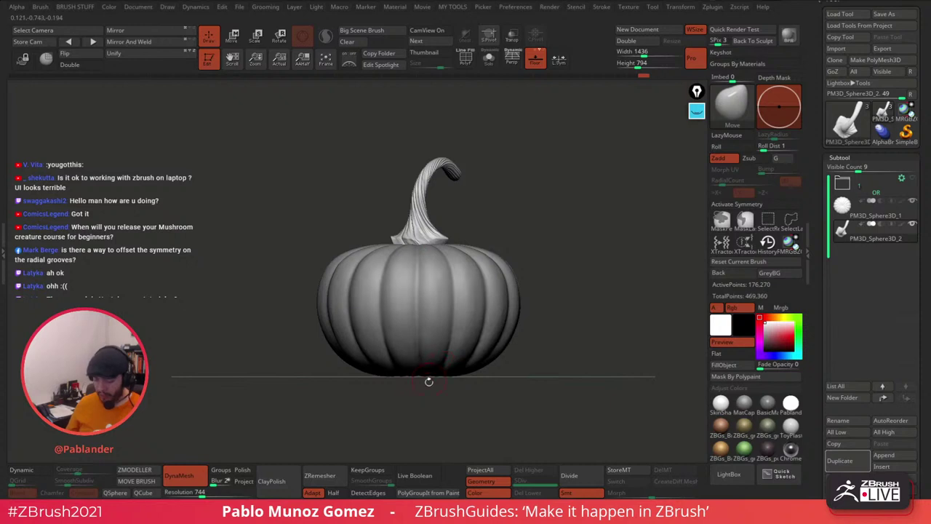
{"action": "right_click_drag", "start_coordinate": [540, 269], "coordinate": [541, 229]}
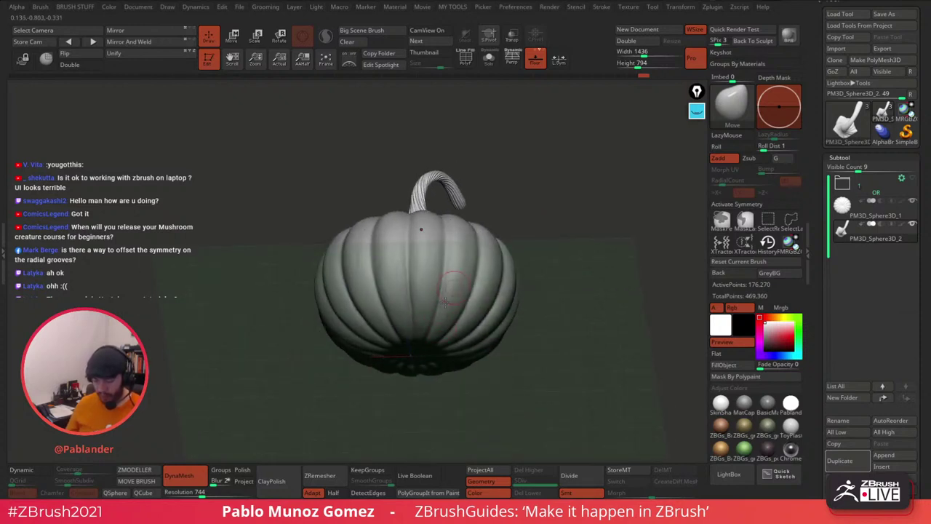
{"action": "right_click_drag", "start_coordinate": [545, 192], "coordinate": [545, 221], "text": "shift"}
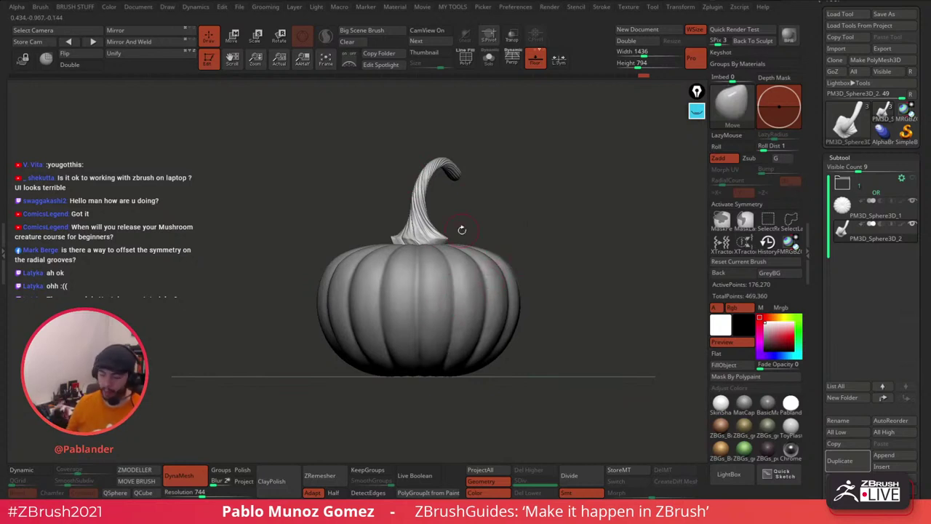
{"action": "left_click_drag", "start_coordinate": [545, 224], "coordinate": [547, 228]}
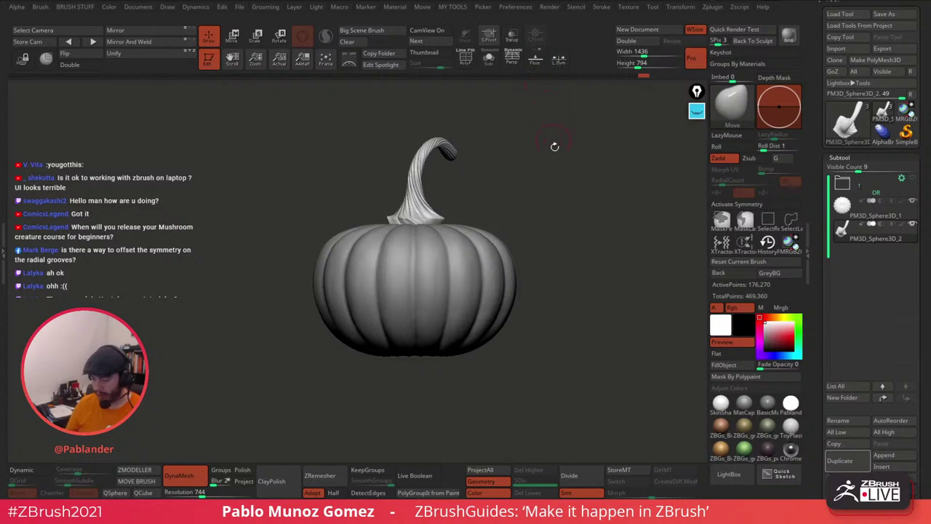
{"action": "left_click_drag", "start_coordinate": [555, 146], "coordinate": [555, 239]}
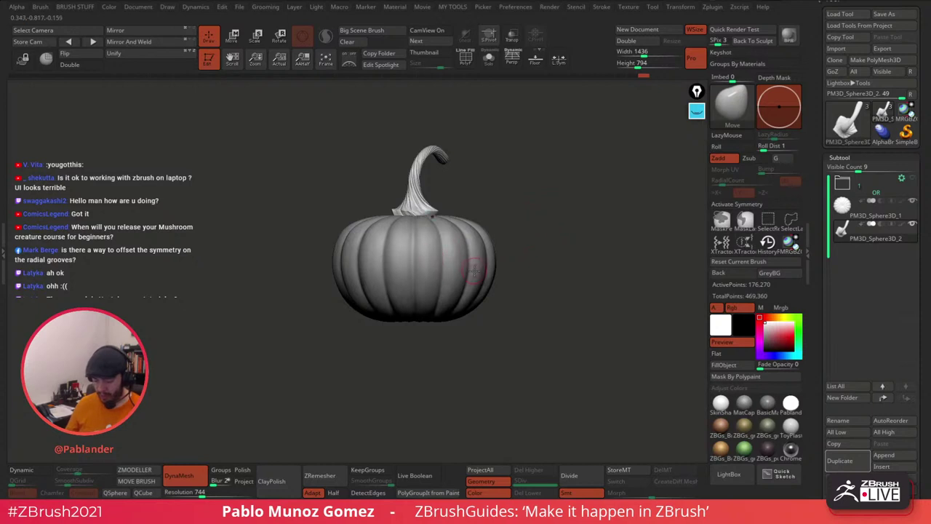
{"action": "left_click_drag", "start_coordinate": [531, 254], "coordinate": [536, 223]}
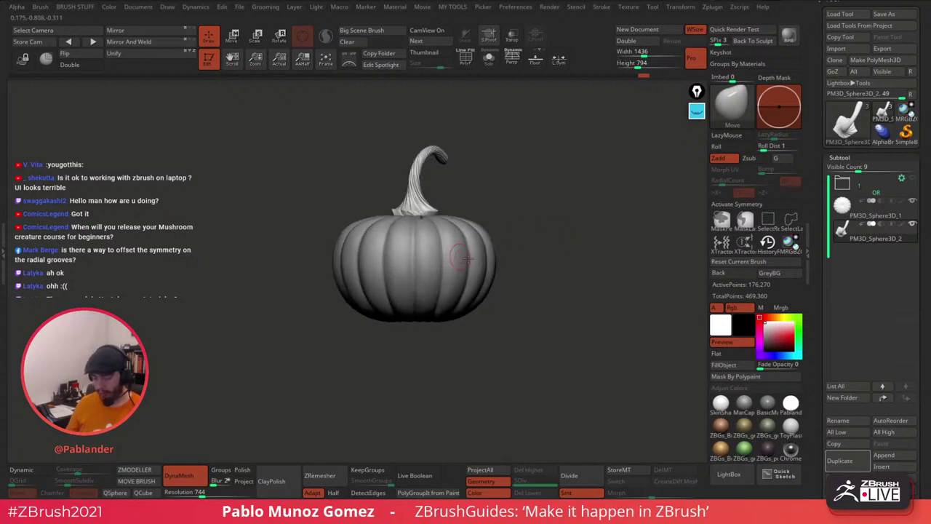
{"action": "mouse_move", "coordinate": [552, 291]}
{"action": "left_mouse_down", "text": "alt"}
{"action": "mouse_move", "coordinate": [552, 306]}
{"action": "mouse_move", "coordinate": [560, 286]}
{"action": "left_mouse_up", "text": "alt"}
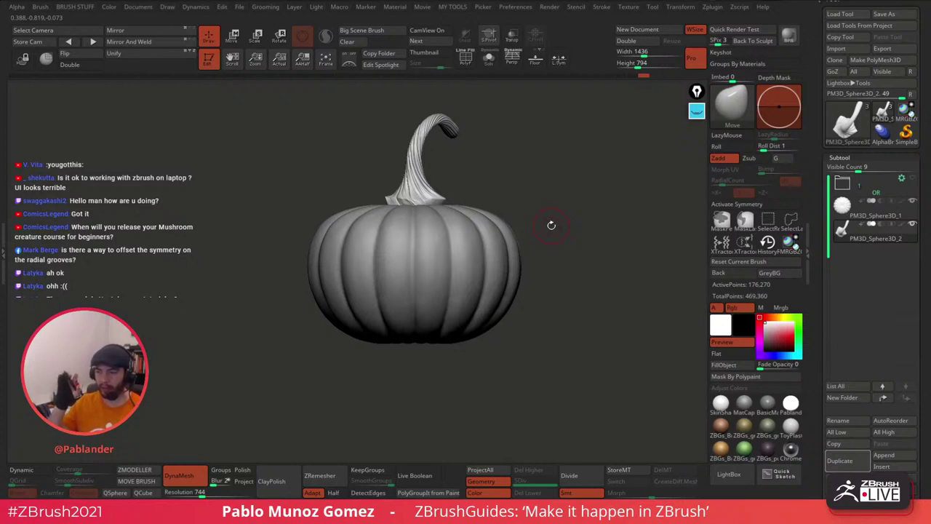
Step: Duplicate the pumpkin body subtool and place the copy in the subtool folder
{"action": "left_click", "coordinate": [502, 265], "text": "alt"}
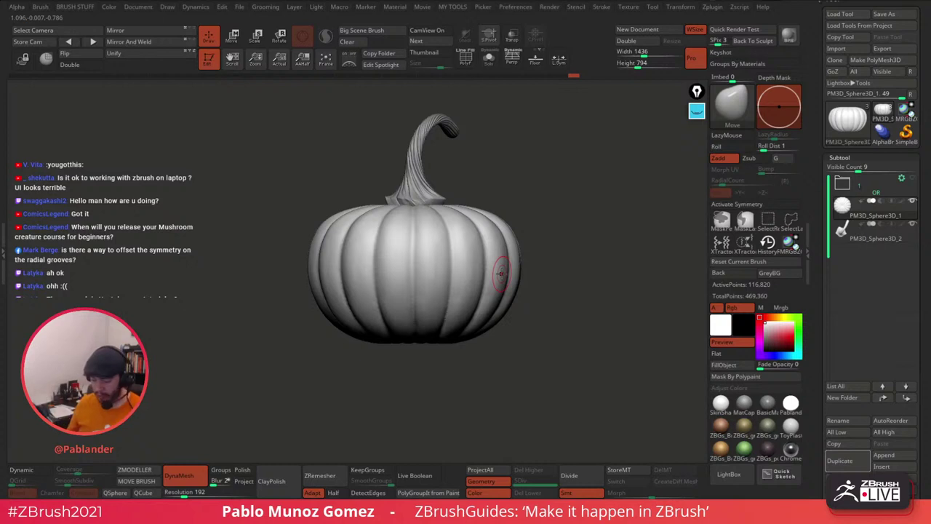
{"action": "left_click_drag", "start_coordinate": [575, 286], "coordinate": [564, 302]}
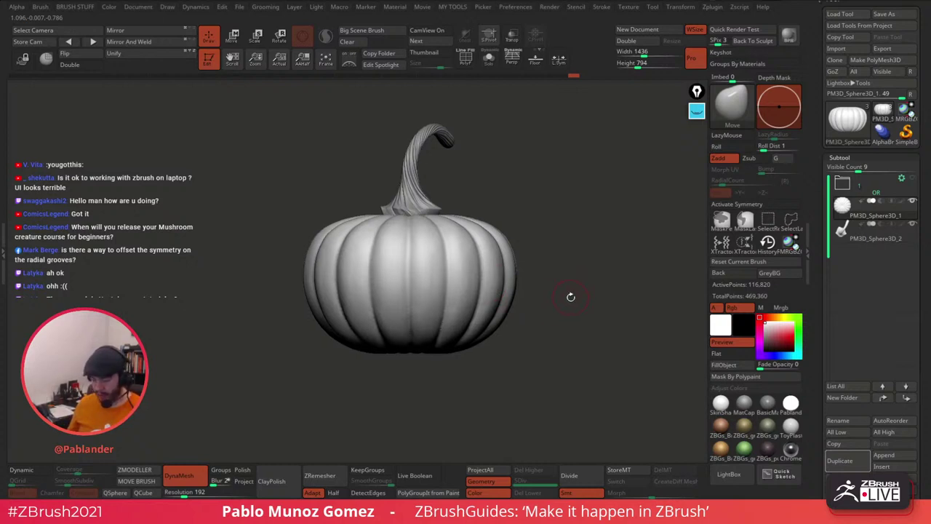
{"action": "left_click_drag", "start_coordinate": [922, 307], "coordinate": [922, 292]}
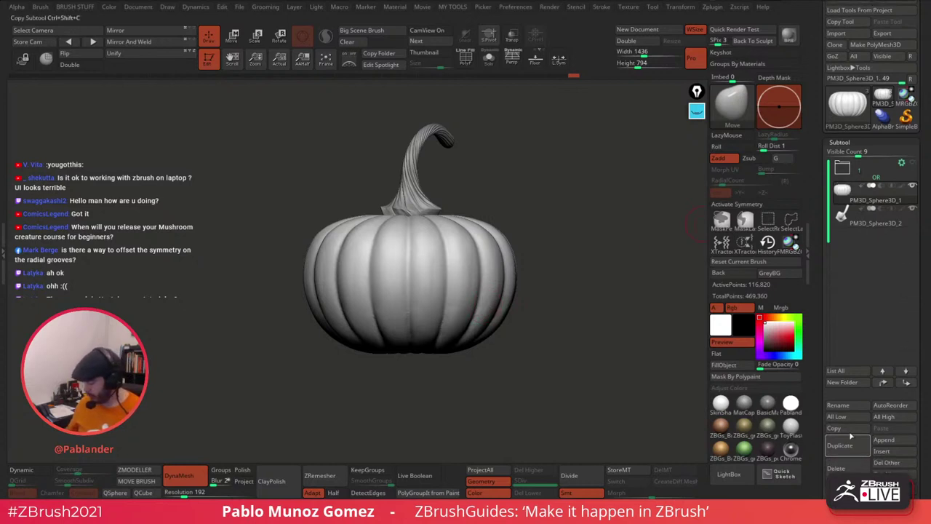
{"action": "left_click", "coordinate": [848, 444]}
{"action": "mouse_move", "coordinate": [876, 213]}
{"action": "left_mouse_down"}
{"action": "mouse_move", "coordinate": [884, 172]}
{"action": "mouse_move", "coordinate": [876, 197]}
{"action": "left_mouse_up"}
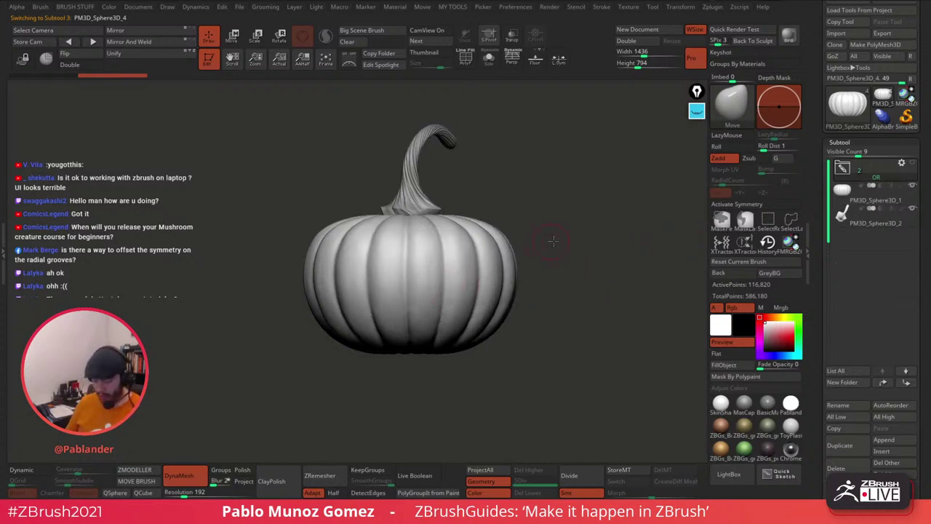
Step: Activate X symmetry and try masking a smiling mouth across the pumpkin's front with a smaller MaskPen brush, clearing the mask at the end
{"action": "left_click", "coordinate": [737, 204]}
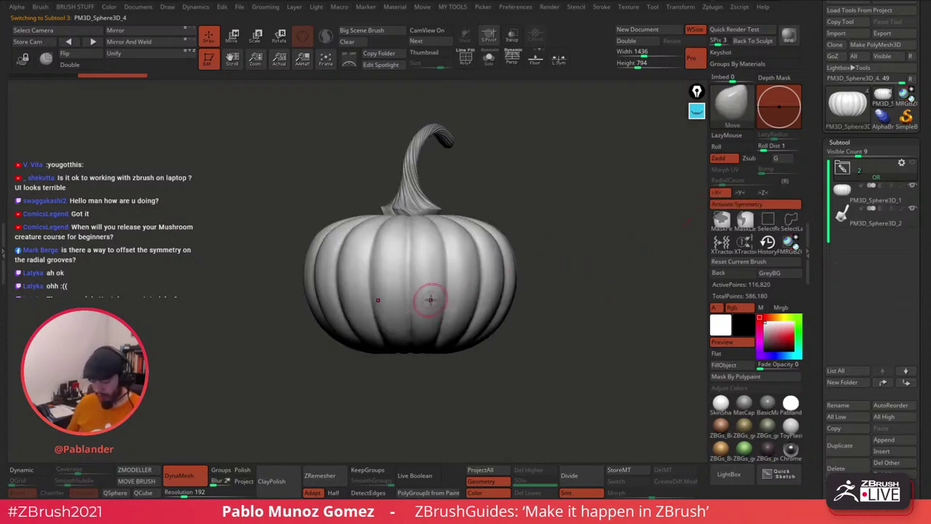
{"action": "left_click_drag", "start_coordinate": [574, 245], "coordinate": [595, 255]}
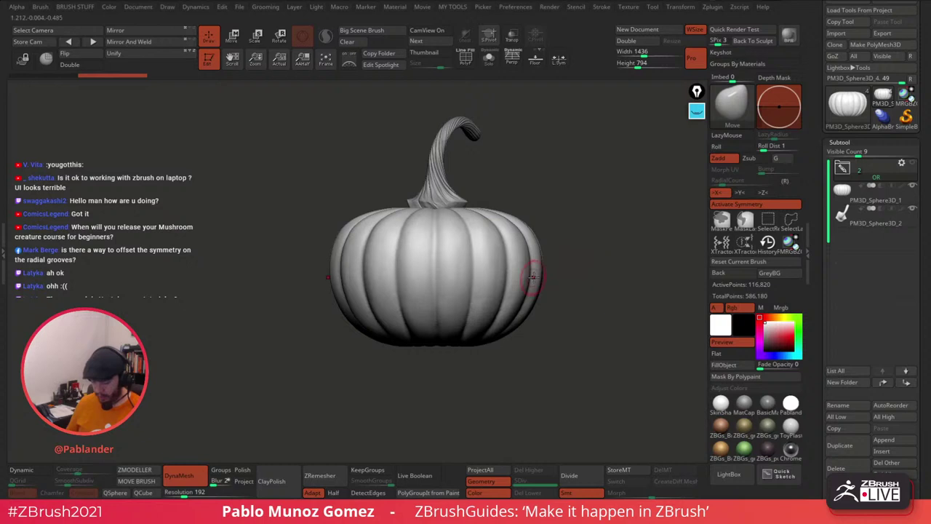
{"action": "key", "text": "space"}
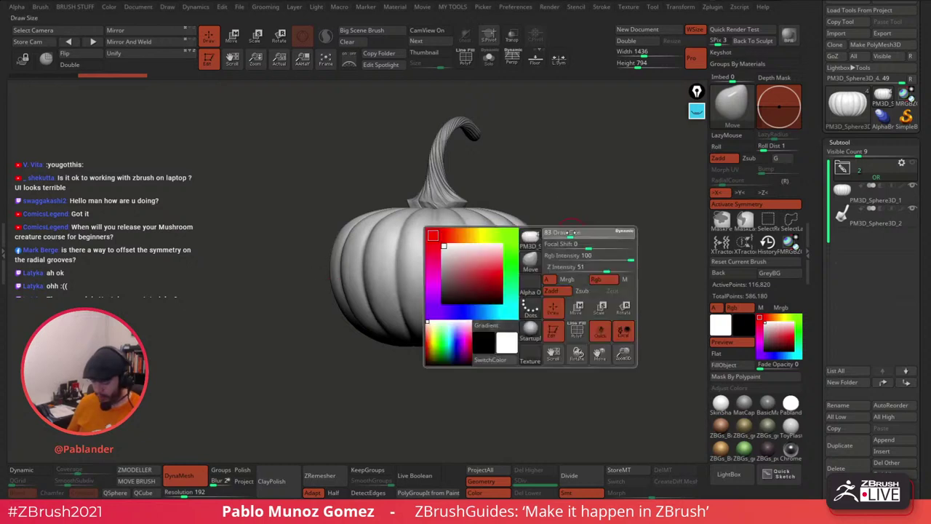
{"action": "key", "text": "shift"}
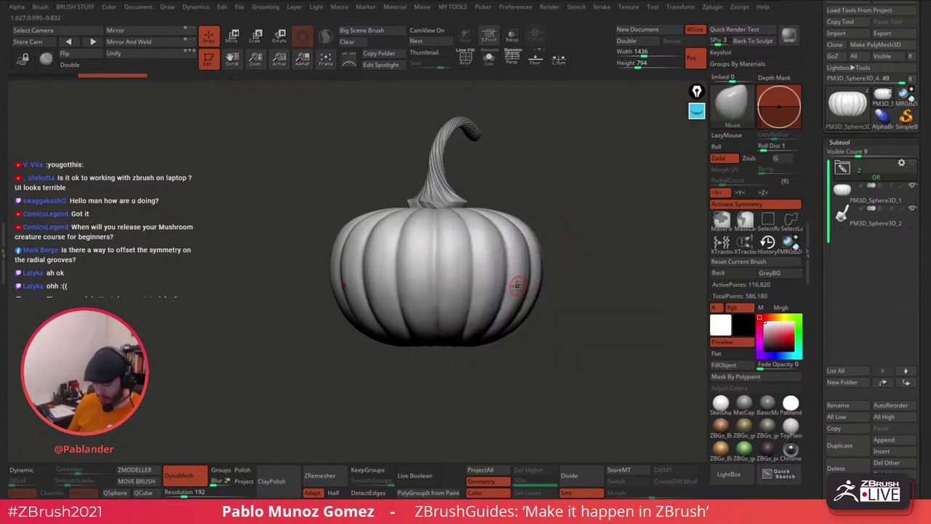
{"action": "key", "text": "ctrl"}
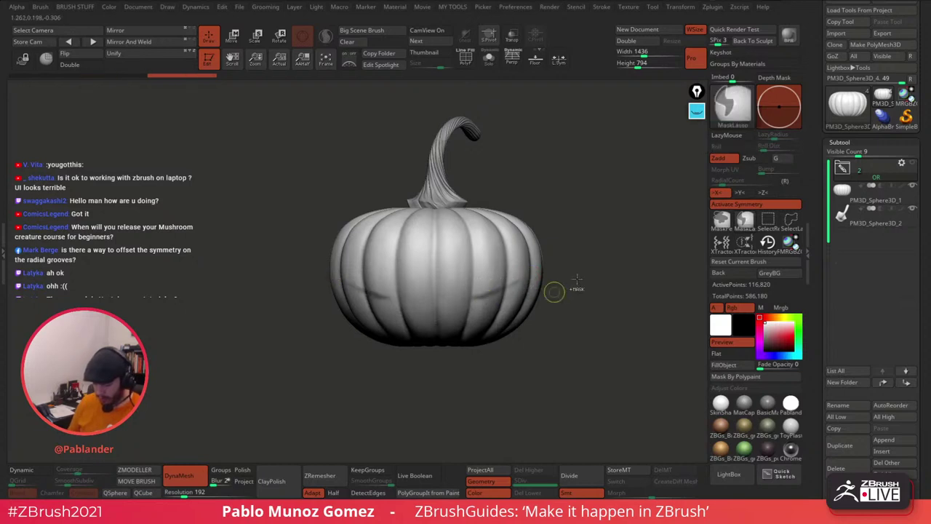
{"action": "left_click", "coordinate": [722, 221]}
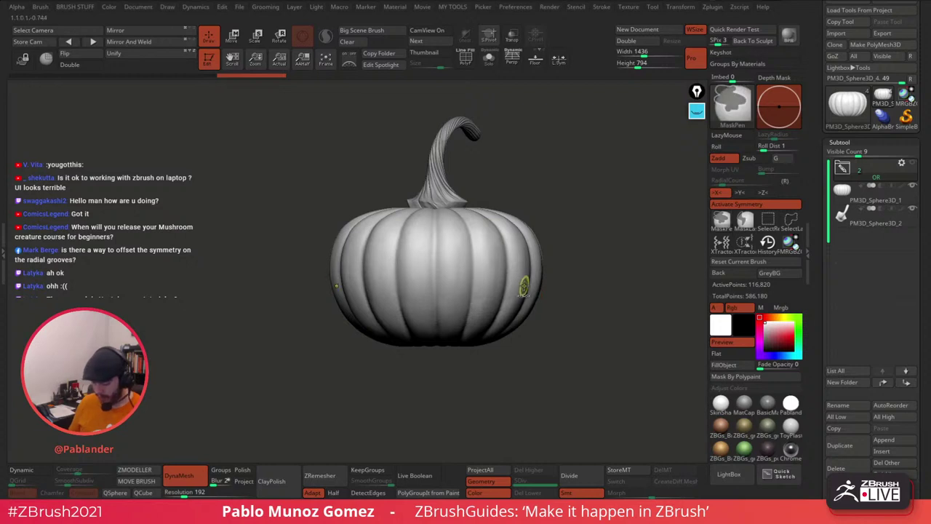
{"action": "left_click_drag", "start_coordinate": [524, 285], "coordinate": [416, 310], "text": "ctrl"}
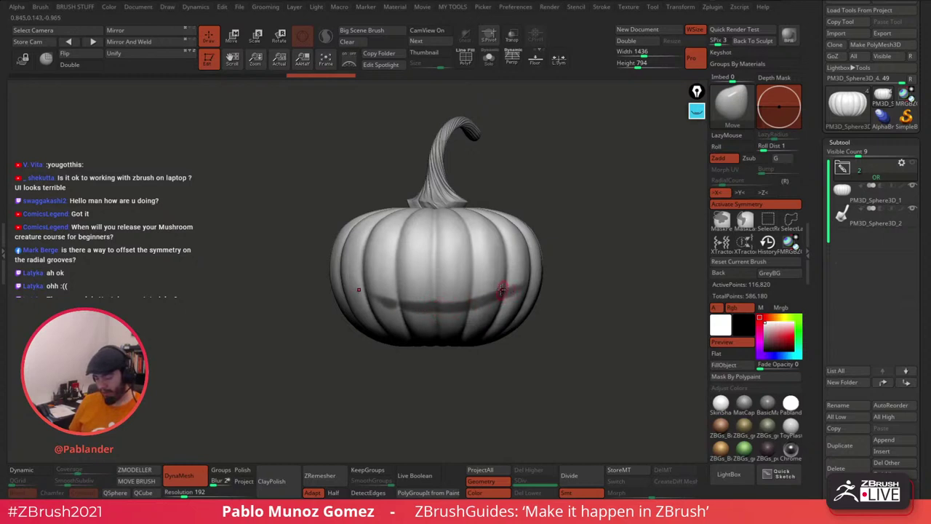
{"action": "left_click_drag", "start_coordinate": [583, 301], "coordinate": [595, 302], "text": "ctrl"}
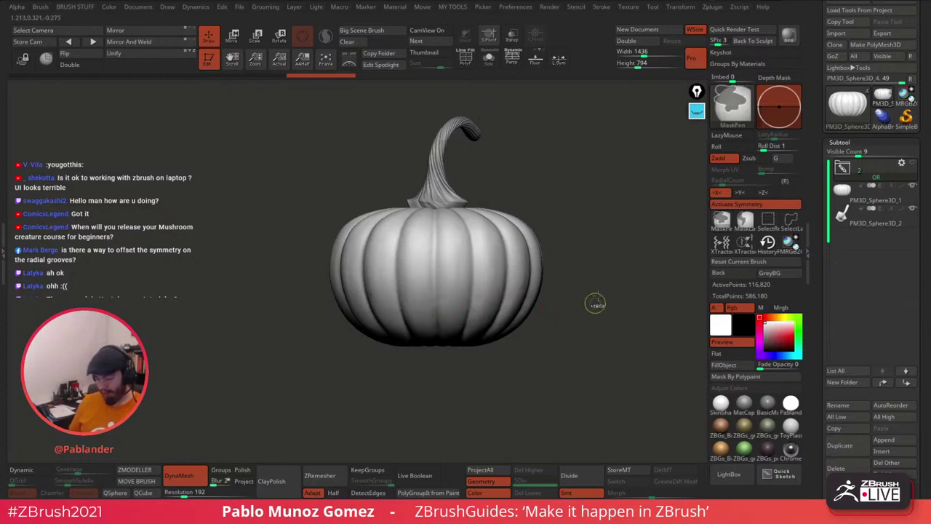
Step: Try Mirror And Weld on the duplicate and on the original pumpkin body, and undo the result
{"action": "left_click", "coordinate": [121, 45]}
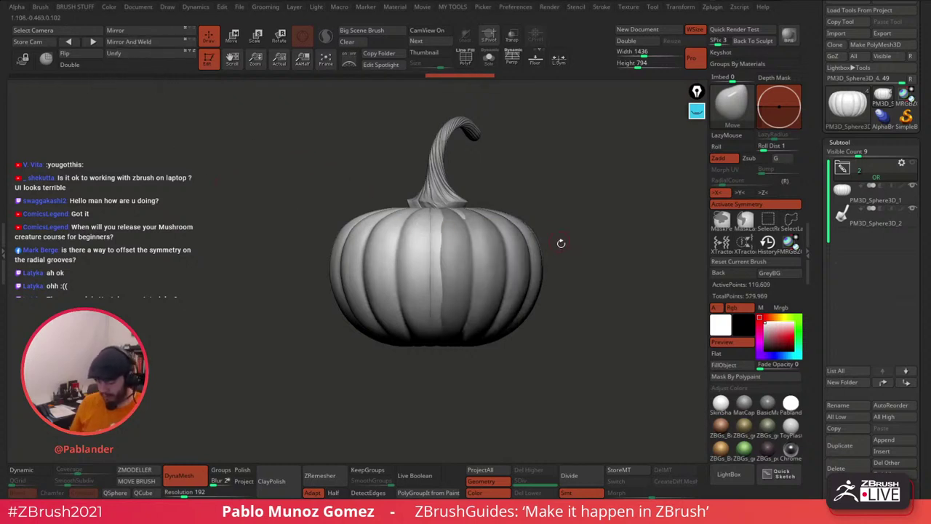
{"action": "left_click", "coordinate": [888, 198]}
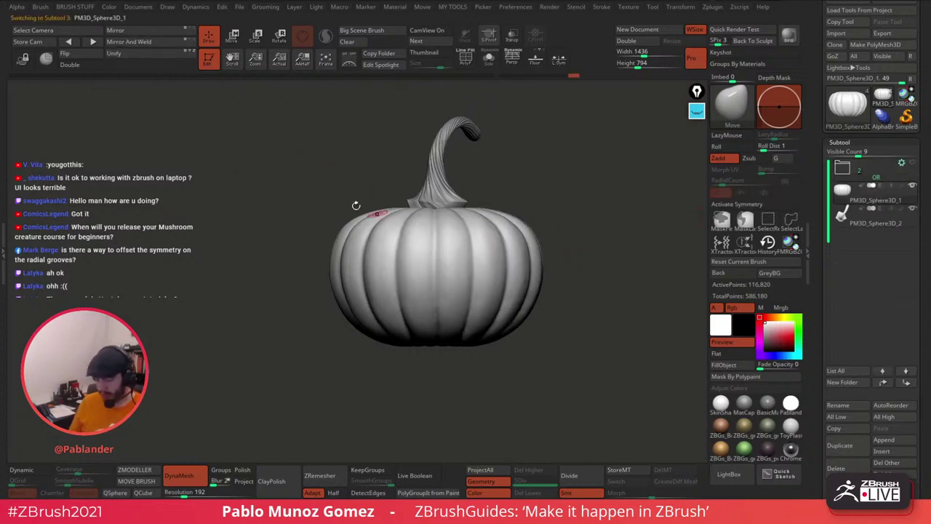
{"action": "left_click", "coordinate": [134, 44]}
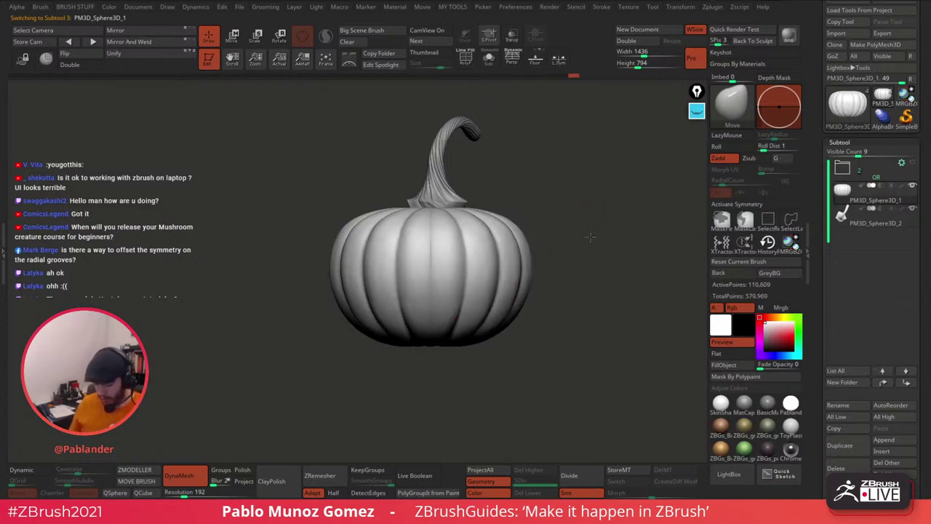
{"action": "mouse_move", "coordinate": [590, 236]}
{"action": "left_mouse_down"}
{"action": "mouse_move", "coordinate": [590, 310]}
{"action": "mouse_move", "coordinate": [590, 250]}
{"action": "left_mouse_up"}
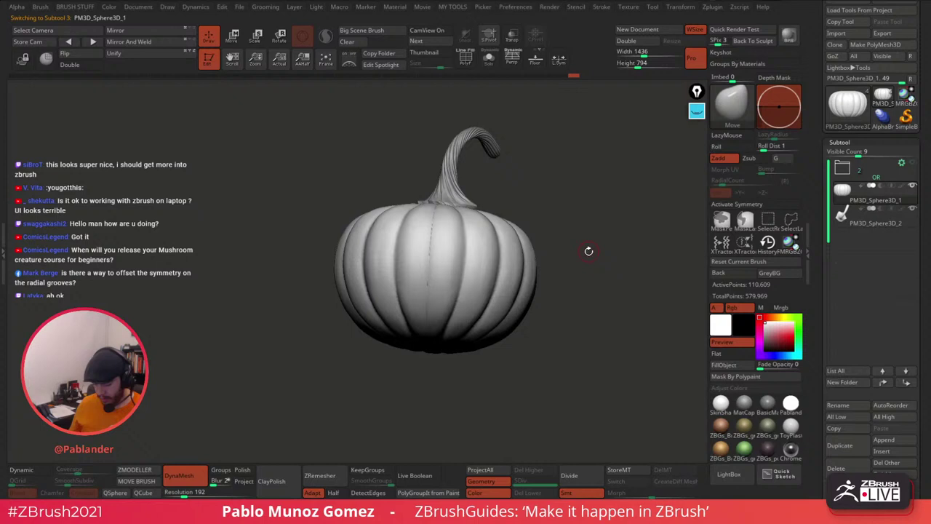
{"action": "key", "text": "ctrl+z"}
{"action": "key", "text": "ctrl+z"}
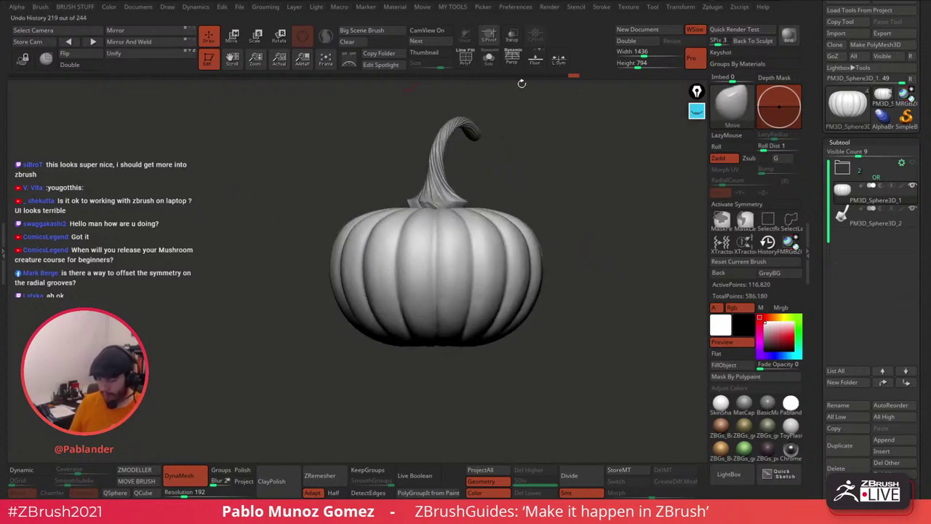
Step: Show the floor grid, center the gizmo on the pumpkin body and shift the body in X onto the grid's center axis
{"action": "left_click_drag", "start_coordinate": [522, 84], "coordinate": [551, 150], "text": "shift"}
{"action": "left_click", "coordinate": [536, 59]}
{"action": "left_click_drag", "start_coordinate": [505, 255], "coordinate": [509, 205], "text": "alt"}
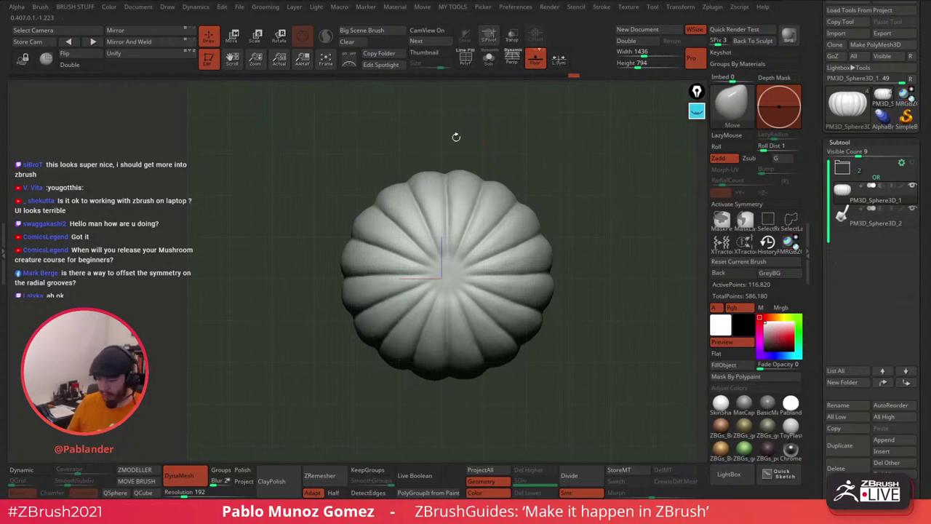
{"action": "key", "text": "w"}
{"action": "left_click", "coordinate": [476, 202]}
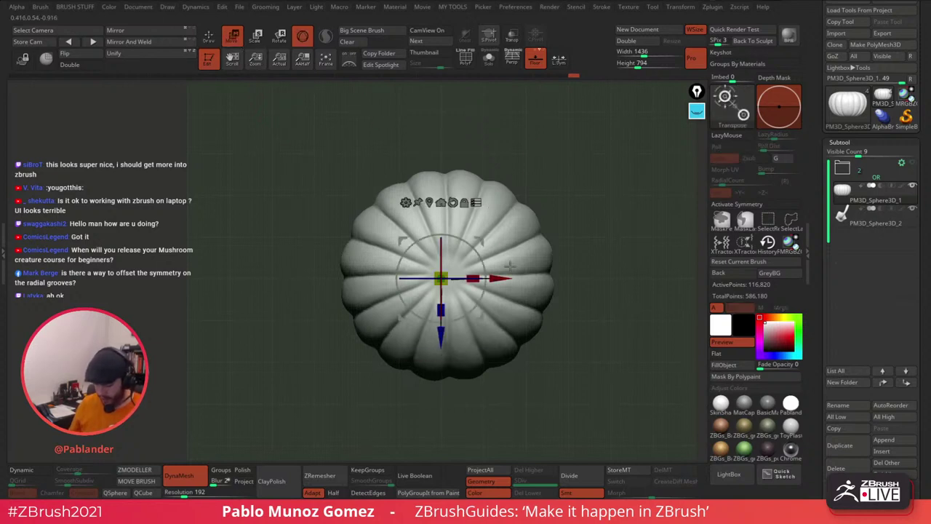
{"action": "left_click_drag", "start_coordinate": [502, 278], "coordinate": [500, 278]}
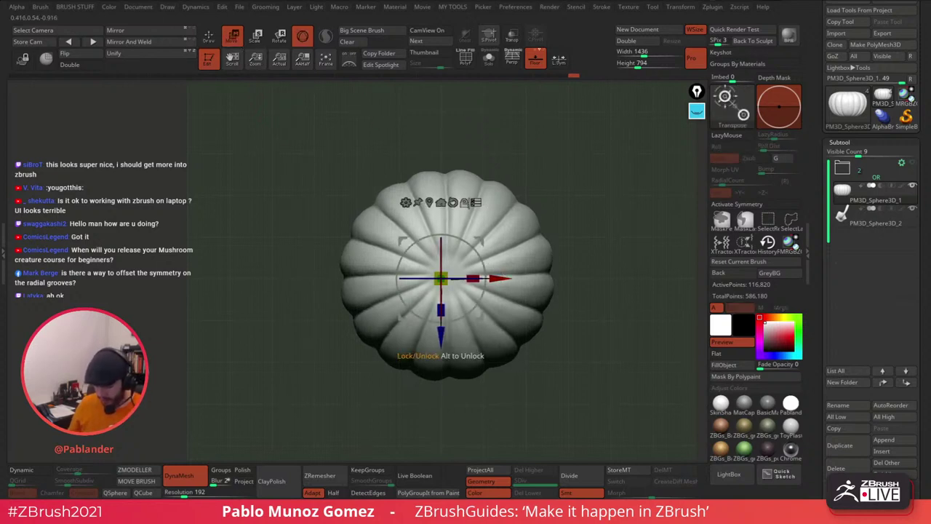
{"action": "left_click", "coordinate": [429, 202]}
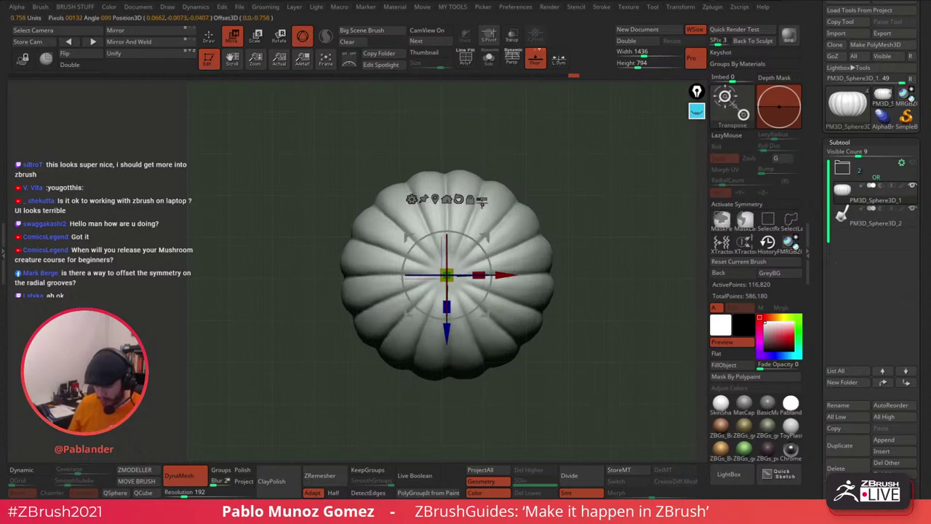
{"action": "right_click_drag", "start_coordinate": [541, 246], "coordinate": [572, 235], "text": "ctrl"}
{"action": "left_click_drag", "start_coordinate": [509, 264], "coordinate": [502, 264]}
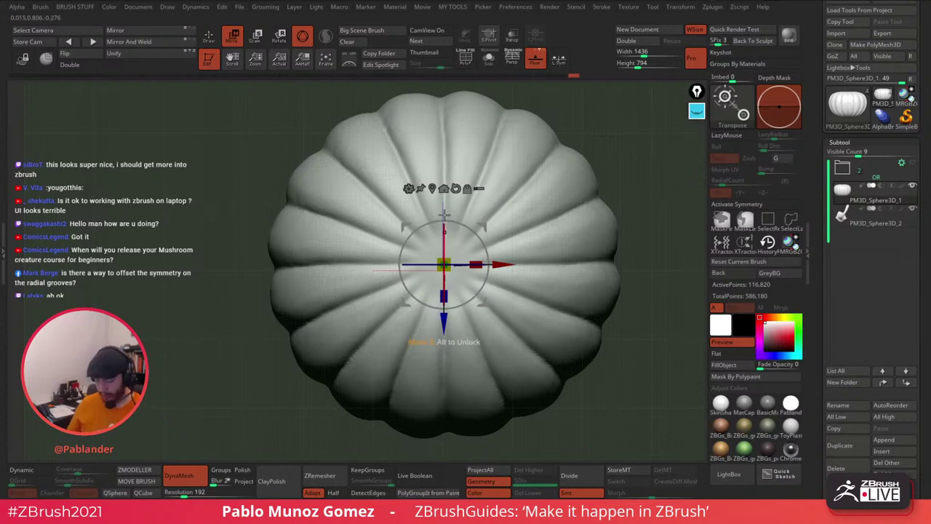
{"action": "key", "text": "q"}
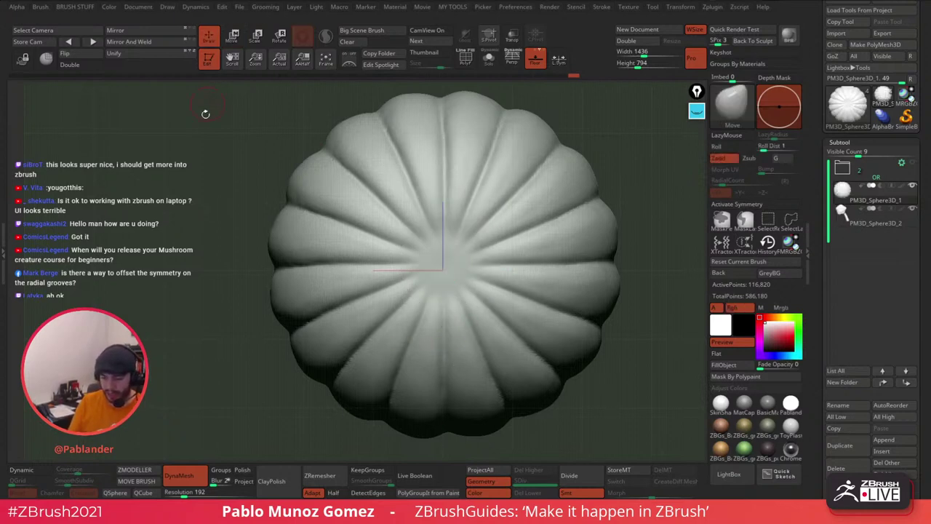
Step: Mirror and weld the centered pumpkin body, smooth the seam along its middle on both sides, and hide the floor grid
{"action": "left_click_drag", "start_coordinate": [183, 137], "coordinate": [208, 245]}
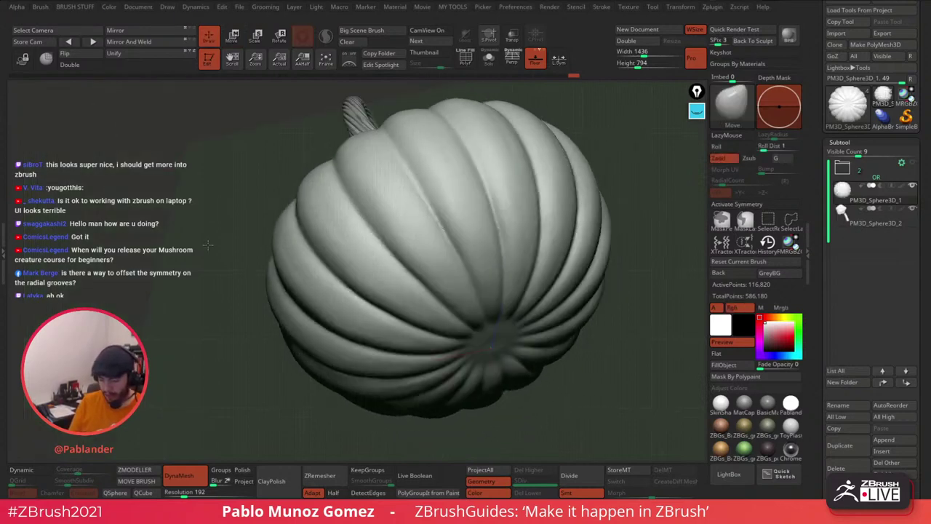
{"action": "left_click", "coordinate": [128, 42]}
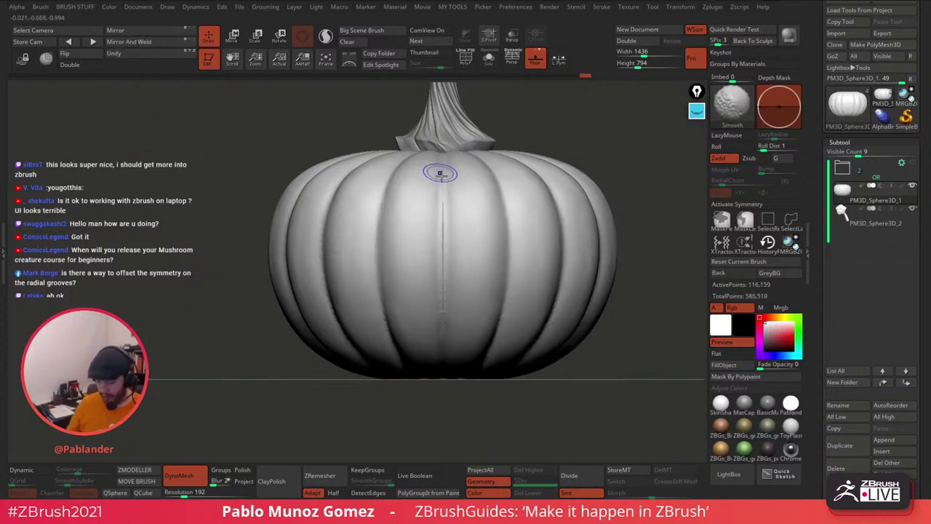
{"action": "right_click_drag", "start_coordinate": [515, 296], "coordinate": [520, 248], "text": "ctrl"}
{"action": "key", "text": "shift"}
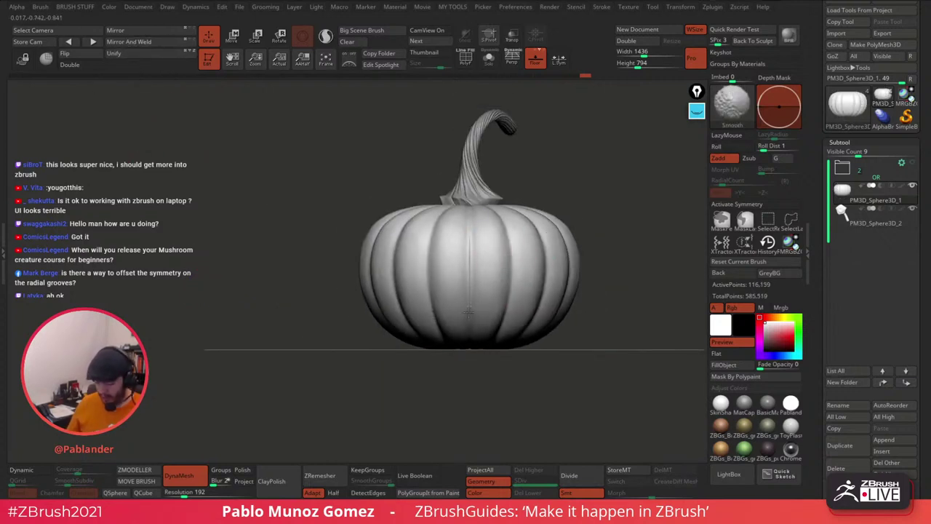
{"action": "mouse_move", "coordinate": [540, 182]}
{"action": "left_mouse_down"}
{"action": "mouse_move", "coordinate": [588, 189]}
{"action": "mouse_move", "coordinate": [510, 218]}
{"action": "mouse_move", "coordinate": [435, 204]}
{"action": "left_mouse_up"}
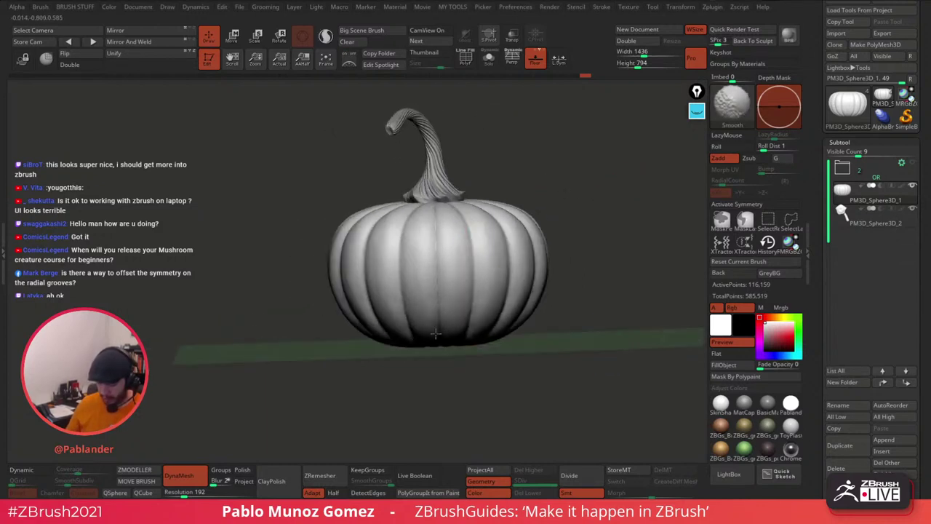
{"action": "mouse_move", "coordinate": [566, 231]}
{"action": "left_mouse_down"}
{"action": "mouse_move", "coordinate": [582, 196]}
{"action": "mouse_move", "coordinate": [532, 214]}
{"action": "left_mouse_up"}
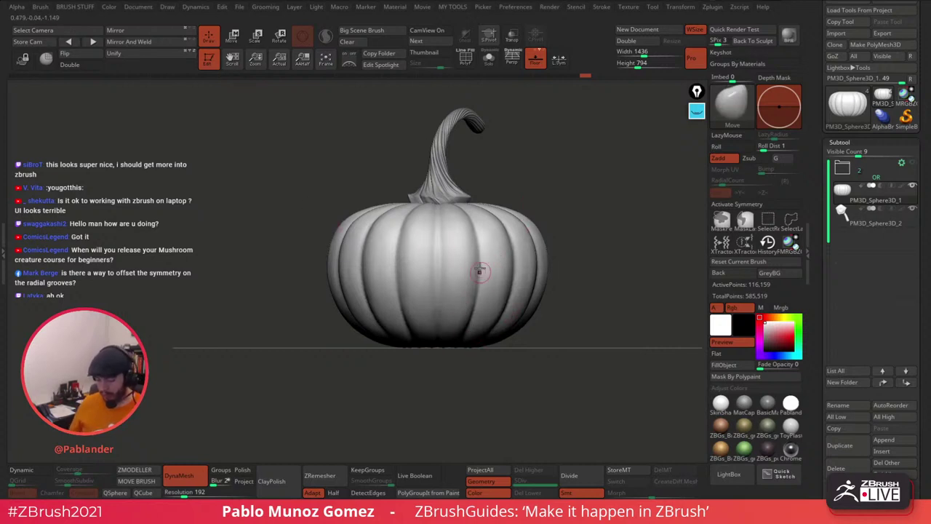
{"action": "left_click_drag", "start_coordinate": [548, 165], "coordinate": [552, 200]}
{"action": "left_click", "coordinate": [537, 62]}
Step: Activate X symmetry and mask a curved mouth line across the pumpkin's front
{"action": "right_click_drag", "start_coordinate": [553, 172], "coordinate": [558, 233], "text": "ctrl"}
{"action": "right_click_drag", "start_coordinate": [559, 233], "coordinate": [547, 220]}
{"action": "right_click_drag", "start_coordinate": [508, 279], "coordinate": [488, 263], "text": "alt"}
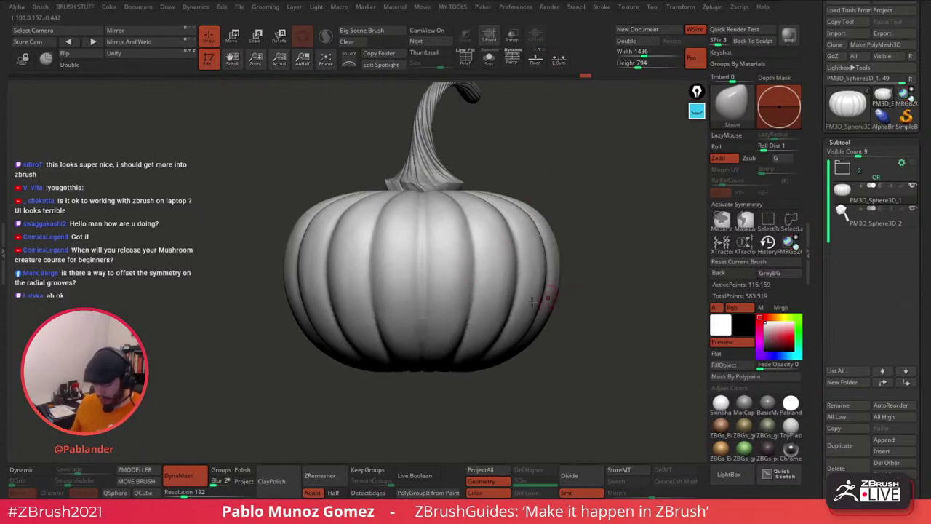
{"action": "left_click", "coordinate": [435, 313]}
{"action": "key", "text": "x"}
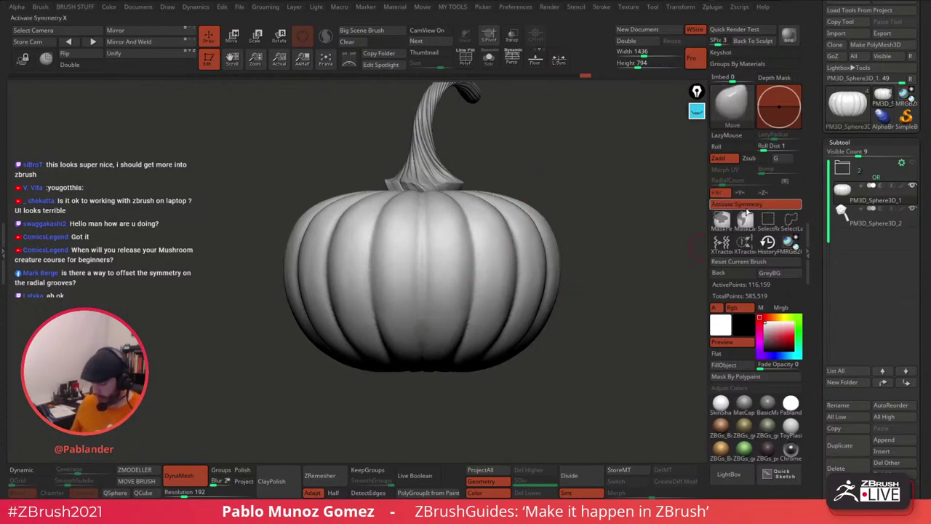
{"action": "mouse_move", "coordinate": [429, 312]}
{"action": "left_mouse_down", "text": "ctrl"}
{"action": "mouse_move", "coordinate": [524, 300]}
{"action": "mouse_move", "coordinate": [431, 312]}
{"action": "mouse_move", "coordinate": [486, 312]}
{"action": "mouse_move", "coordinate": [532, 293]}
{"action": "left_mouse_up", "text": "ctrl"}
{"action": "key", "text": "ctrl+z"}
{"action": "mouse_move", "coordinate": [576, 268]}
{"action": "left_mouse_down"}
{"action": "mouse_move", "coordinate": [594, 282]}
{"action": "mouse_move", "coordinate": [553, 282]}
{"action": "left_mouse_up"}
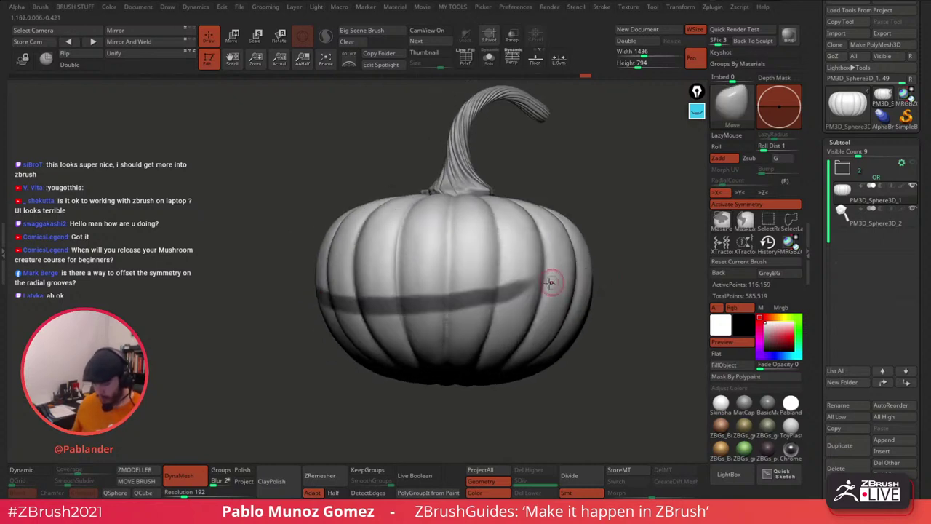
Step: Thicken the masked line with MaskPen into a wide smiling mouth with tapered corners, inverting the mask temporarily to check its shape
{"action": "mouse_move", "coordinate": [627, 291]}
{"action": "left_mouse_down"}
{"action": "mouse_move", "coordinate": [536, 289]}
{"action": "mouse_move", "coordinate": [436, 309]}
{"action": "mouse_move", "coordinate": [518, 300]}
{"action": "mouse_move", "coordinate": [378, 300]}
{"action": "mouse_move", "coordinate": [309, 267]}
{"action": "left_mouse_up"}
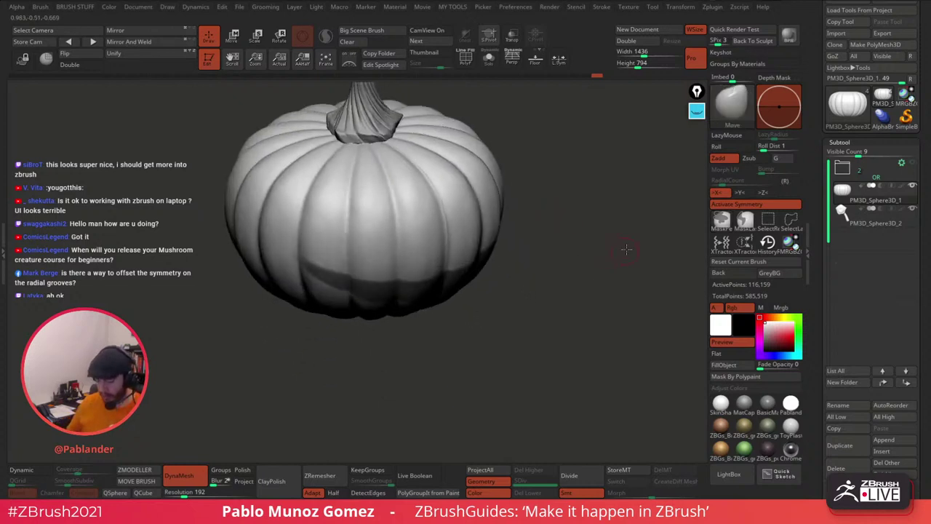
{"action": "left_click_drag", "start_coordinate": [588, 246], "coordinate": [589, 233]}
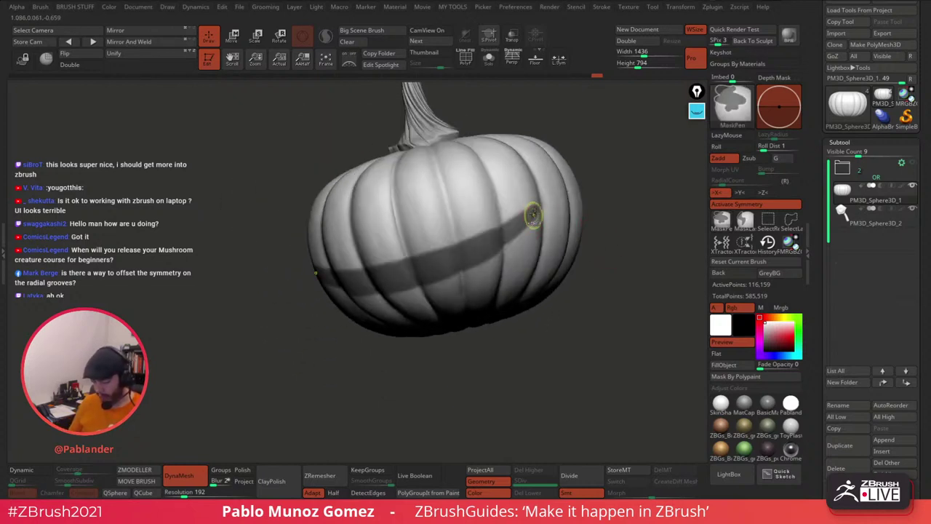
{"action": "mouse_move", "coordinate": [532, 216]}
{"action": "left_mouse_down", "text": "ctrl"}
{"action": "mouse_move", "coordinate": [537, 202]}
{"action": "mouse_move", "coordinate": [378, 275]}
{"action": "left_mouse_up", "text": "ctrl"}
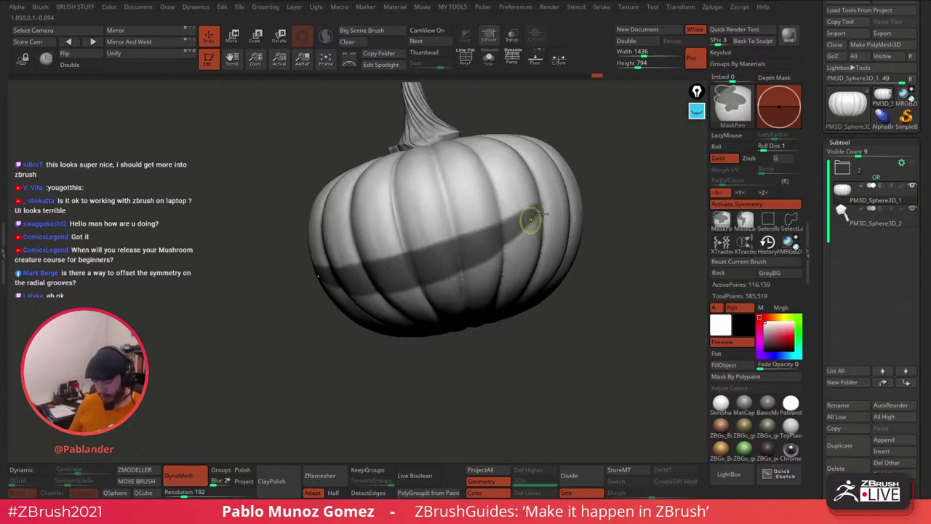
{"action": "right_click_drag", "start_coordinate": [534, 221], "coordinate": [570, 206]}
{"action": "left_click", "coordinate": [636, 170], "text": "ctrl"}
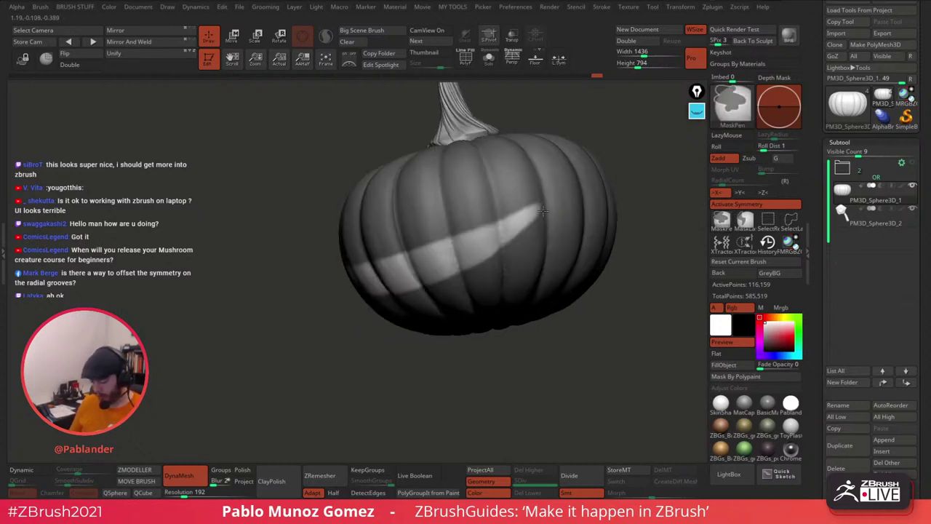
{"action": "left_click", "coordinate": [495, 364], "text": "ctrl"}
{"action": "mouse_move", "coordinate": [553, 294]}
{"action": "right_mouse_down"}
{"action": "mouse_move", "coordinate": [590, 308]}
{"action": "mouse_move", "coordinate": [601, 298]}
{"action": "mouse_move", "coordinate": [574, 319]}
{"action": "mouse_move", "coordinate": [516, 277]}
{"action": "mouse_move", "coordinate": [545, 281]}
{"action": "right_mouse_up"}
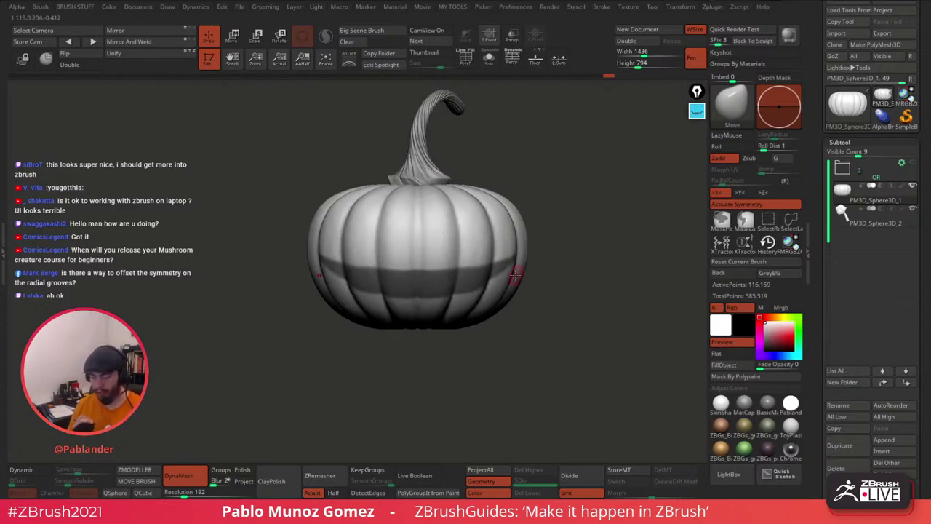
{"action": "right_click_drag", "start_coordinate": [564, 246], "coordinate": [549, 228]}
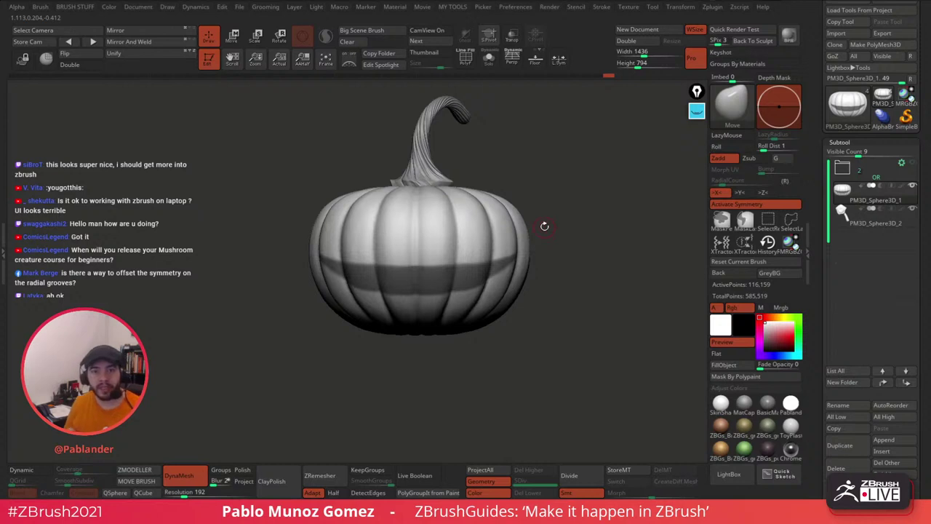
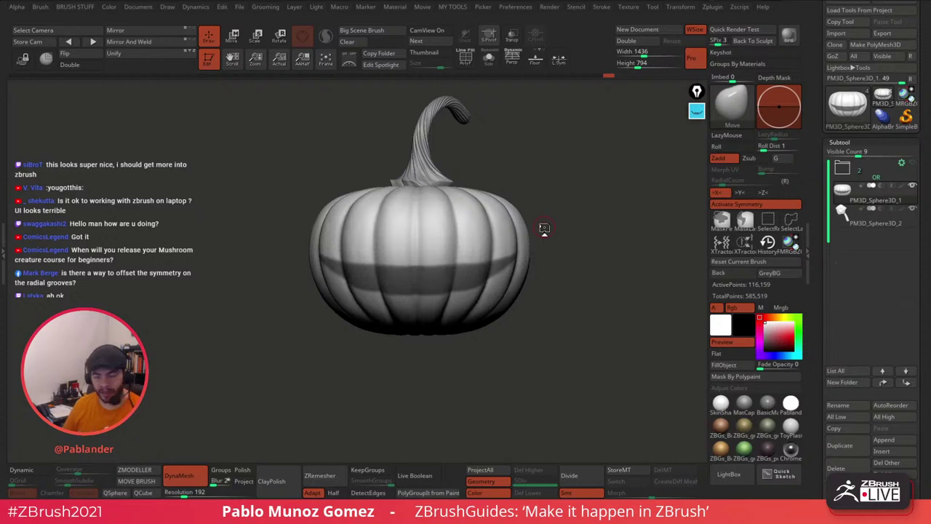
Step: Invert the mask to free the mouth, turn symmetry off and center the Move gizmo on the unmasked mouth area
{"action": "left_click_drag", "start_coordinate": [585, 268], "coordinate": [453, 275]}
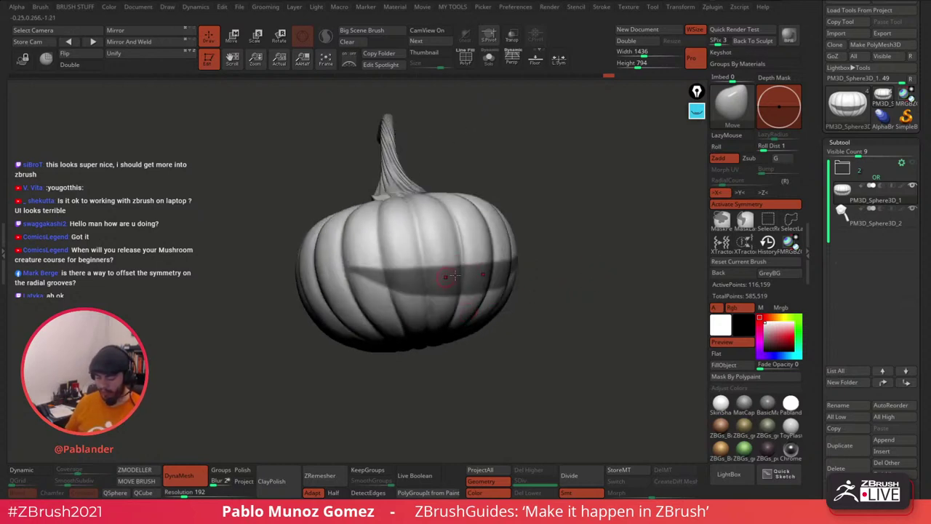
{"action": "left_click_drag", "start_coordinate": [572, 293], "coordinate": [553, 291]}
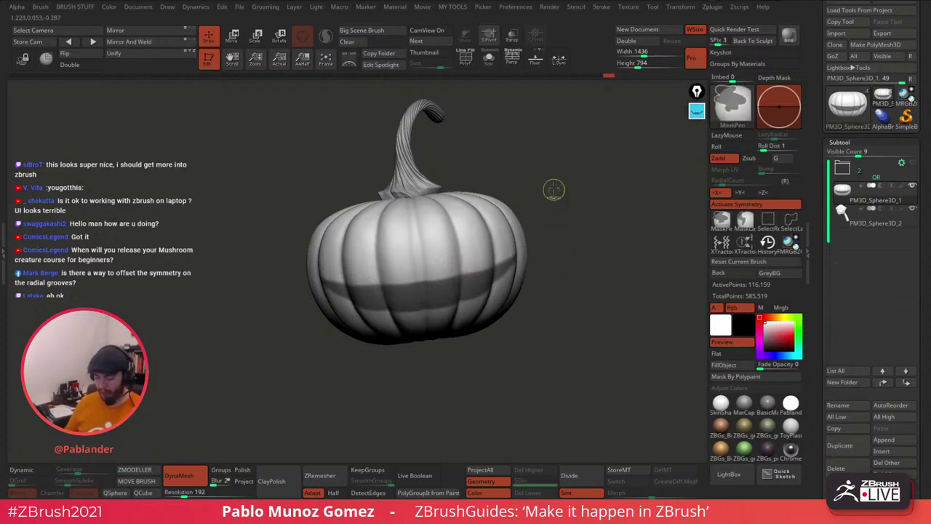
{"action": "left_click", "coordinate": [549, 276], "text": "ctrl"}
{"action": "left_click", "coordinate": [233, 35]}
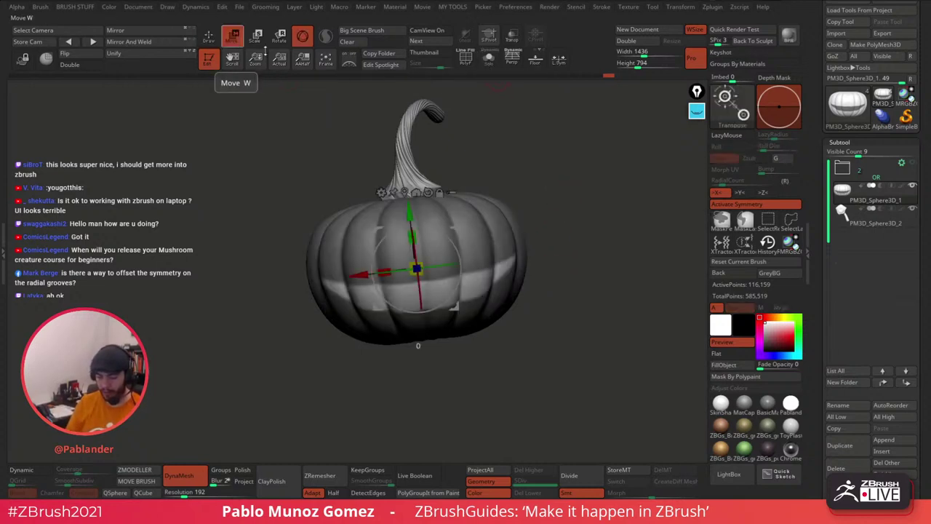
{"action": "left_click", "coordinate": [371, 293]}
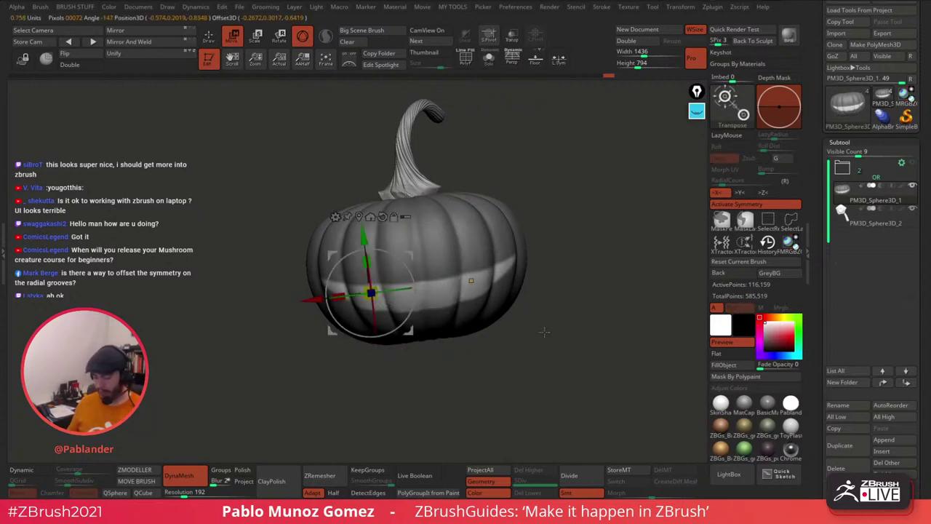
{"action": "left_click", "coordinate": [761, 205]}
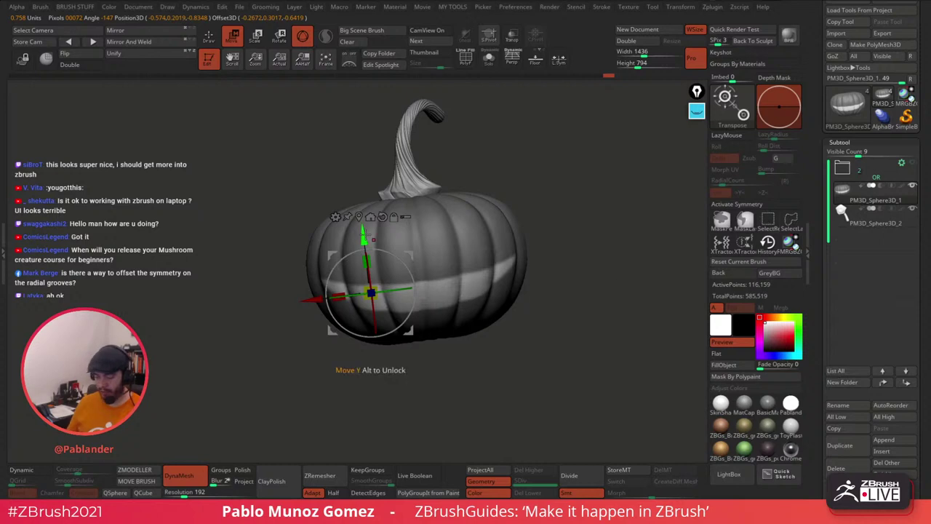
{"action": "left_click", "coordinate": [369, 216]}
{"action": "left_click_drag", "start_coordinate": [441, 294], "coordinate": [561, 220]}
{"action": "mouse_move", "coordinate": [595, 179]}
{"action": "left_mouse_down", "text": "alt"}
{"action": "mouse_move", "coordinate": [562, 181]}
{"action": "mouse_move", "coordinate": [562, 171]}
{"action": "left_mouse_up", "text": "alt"}
Step: Annotate beside the pumpkin a wavy yellow outline labelled "top view", tracing the mouth's span in magenta with arrows at both ends
{"action": "left_click", "coordinate": [698, 113]}
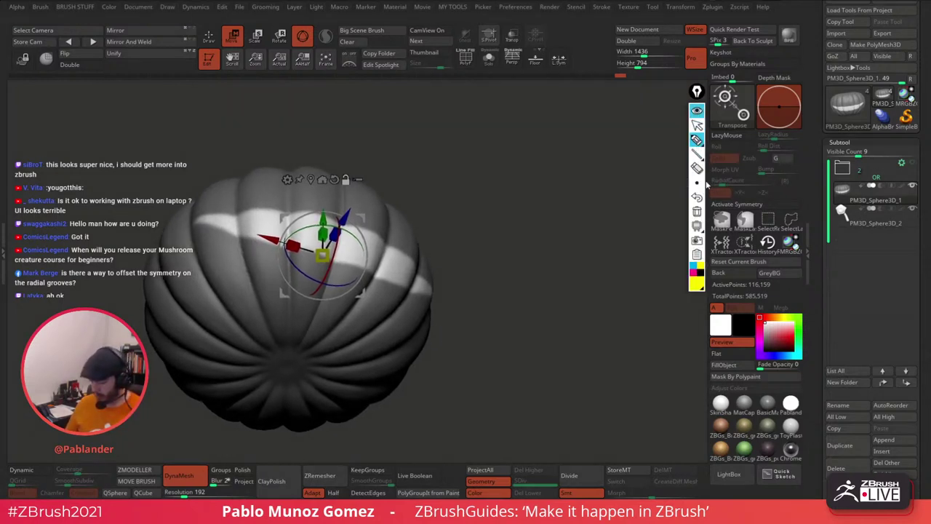
{"action": "mouse_move", "coordinate": [500, 242]}
{"action": "left_mouse_down"}
{"action": "mouse_move", "coordinate": [538, 198]}
{"action": "mouse_move", "coordinate": [601, 188]}
{"action": "mouse_move", "coordinate": [638, 222]}
{"action": "mouse_move", "coordinate": [645, 246]}
{"action": "left_mouse_up"}
{"action": "mouse_move", "coordinate": [556, 249]}
{"action": "left_mouse_down"}
{"action": "mouse_move", "coordinate": [553, 262]}
{"action": "mouse_move", "coordinate": [582, 255]}
{"action": "mouse_move", "coordinate": [566, 276]}
{"action": "mouse_move", "coordinate": [584, 286]}
{"action": "mouse_move", "coordinate": [599, 269]}
{"action": "left_mouse_up"}
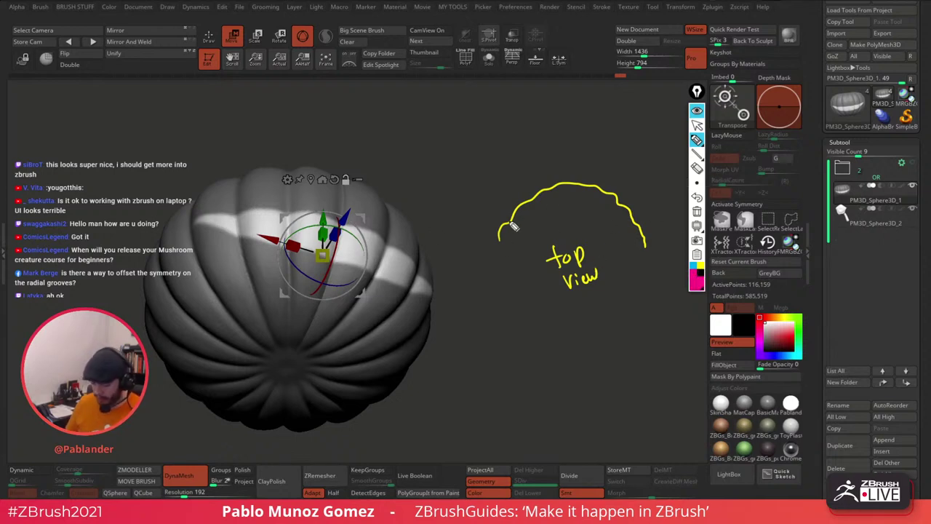
{"action": "mouse_move", "coordinate": [513, 220]}
{"action": "left_mouse_down"}
{"action": "mouse_move", "coordinate": [553, 193]}
{"action": "mouse_move", "coordinate": [590, 185]}
{"action": "mouse_move", "coordinate": [630, 211]}
{"action": "left_mouse_up"}
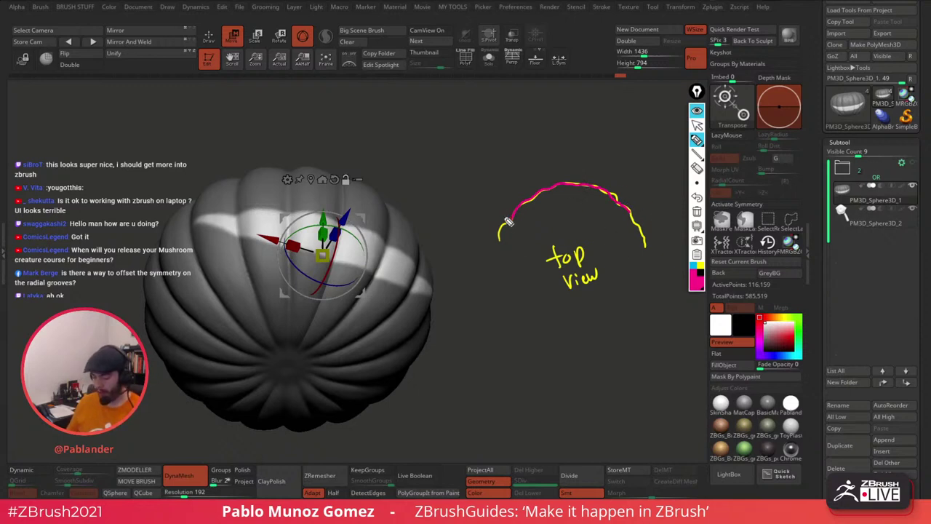
{"action": "mouse_move", "coordinate": [494, 210]}
{"action": "left_mouse_down"}
{"action": "mouse_move", "coordinate": [507, 219]}
{"action": "mouse_move", "coordinate": [499, 219]}
{"action": "left_mouse_up"}
{"action": "left_click_drag", "start_coordinate": [640, 193], "coordinate": [632, 207]}
{"action": "left_click_drag", "start_coordinate": [630, 199], "coordinate": [638, 204]}
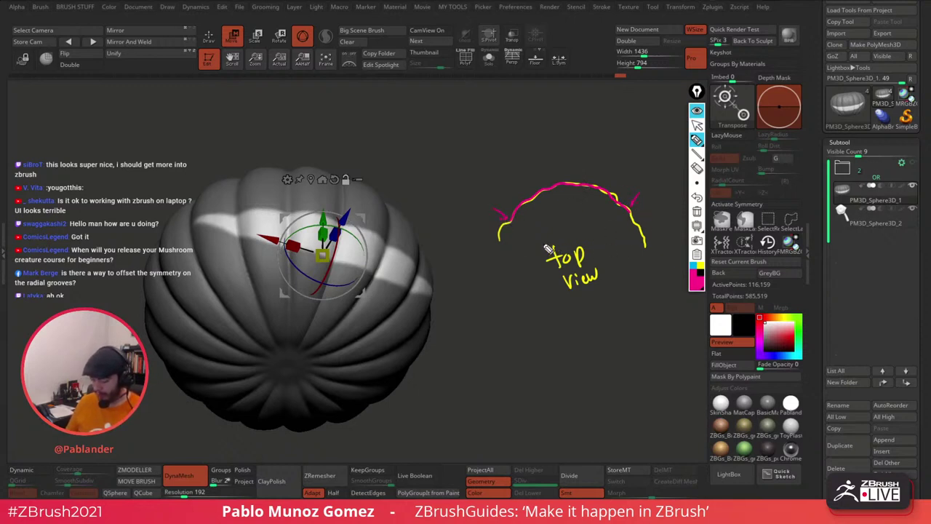
Step: Mark the mouth arc's ends and peak in light blue and draw a dashed bounding box around the arc
{"action": "left_click", "coordinate": [697, 271]}
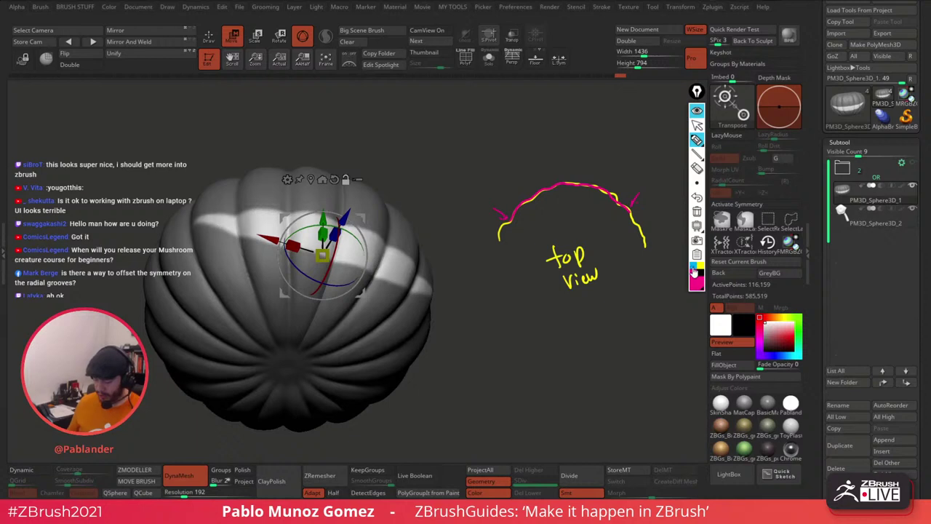
{"action": "left_click", "coordinate": [696, 269]}
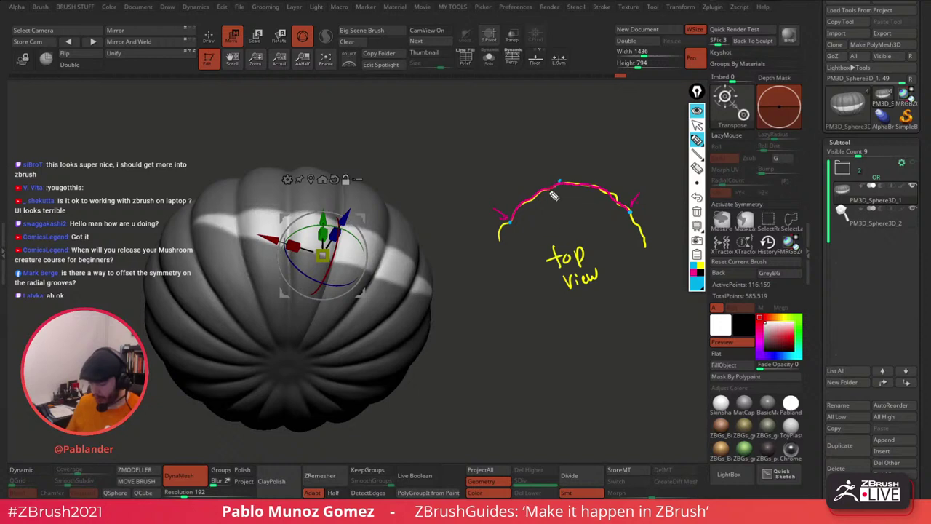
{"action": "mouse_move", "coordinate": [503, 193]}
{"action": "left_mouse_down"}
{"action": "mouse_move", "coordinate": [618, 174]}
{"action": "mouse_move", "coordinate": [623, 183]}
{"action": "left_mouse_up"}
{"action": "mouse_move", "coordinate": [510, 210]}
{"action": "left_mouse_down"}
{"action": "mouse_move", "coordinate": [521, 228]}
{"action": "mouse_move", "coordinate": [646, 214]}
{"action": "left_mouse_up"}
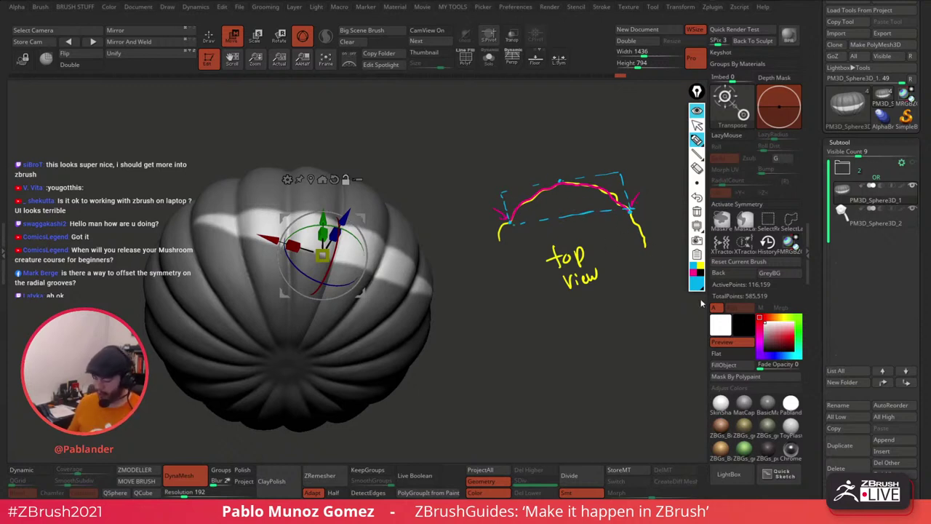
Step: Draw white diagonals across the dashed box and a line down to a dot at their crossing to mark the center
{"action": "left_click", "coordinate": [699, 285]}
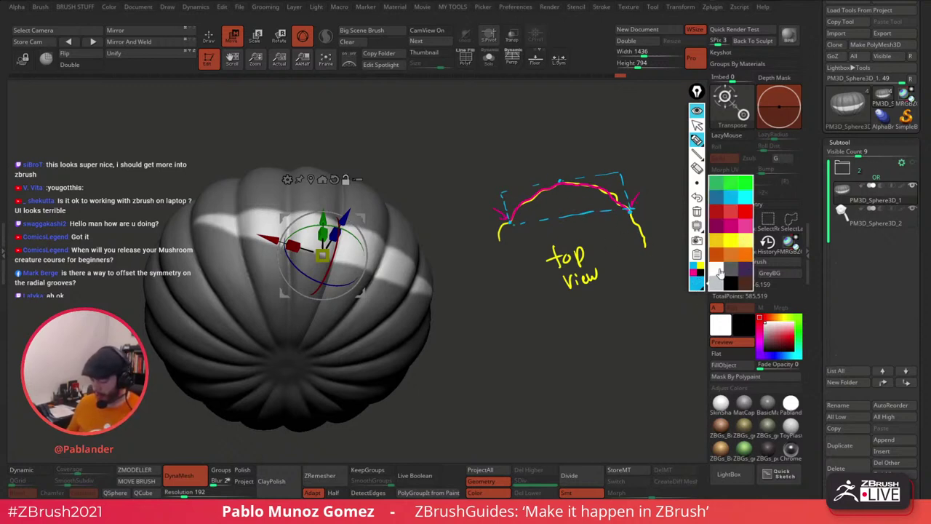
{"action": "left_click", "coordinate": [719, 278]}
{"action": "left_click_drag", "start_coordinate": [633, 164], "coordinate": [489, 246]}
{"action": "left_click_drag", "start_coordinate": [484, 192], "coordinate": [658, 215]}
{"action": "left_click_drag", "start_coordinate": [564, 137], "coordinate": [565, 204]}
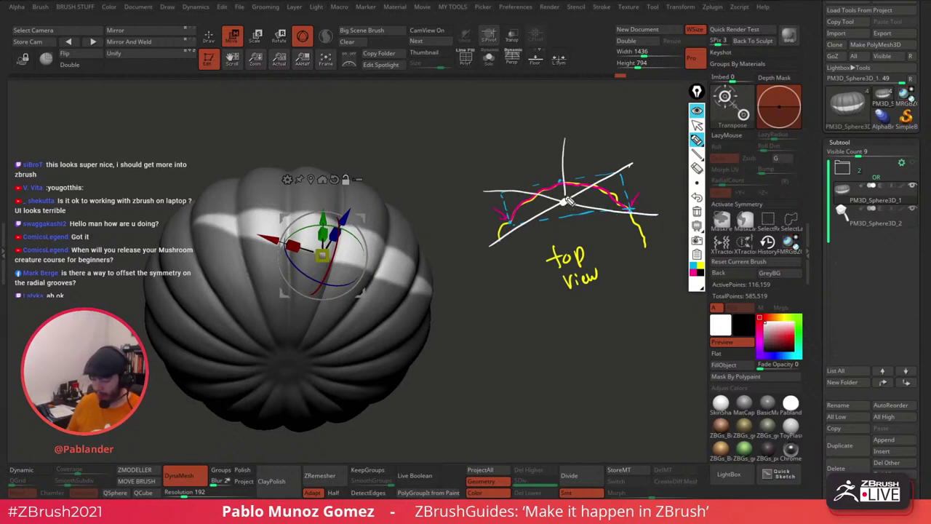
Step: Circle the Move gizmo in white and outline the unmasked mouth on the pumpkin in magenta
{"action": "mouse_move", "coordinate": [364, 205]}
{"action": "left_mouse_down"}
{"action": "mouse_move", "coordinate": [309, 320]}
{"action": "mouse_move", "coordinate": [372, 215]}
{"action": "left_mouse_up"}
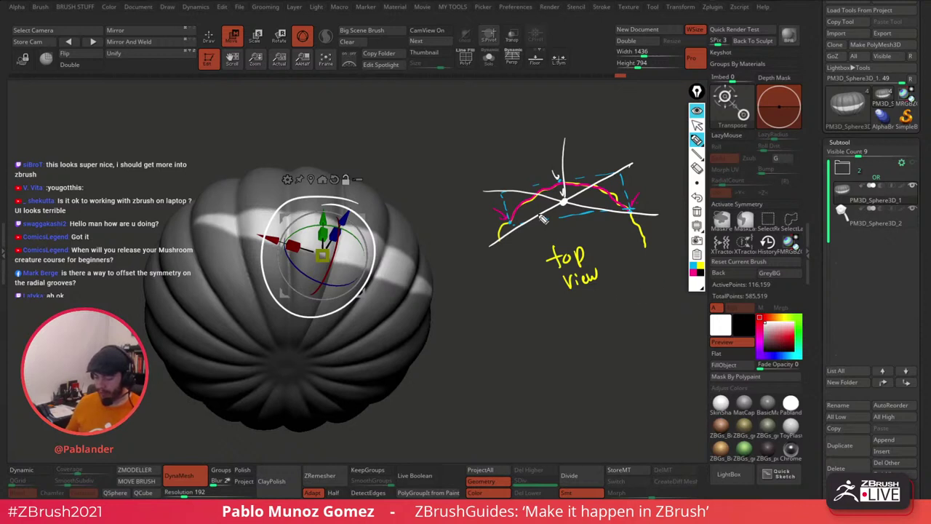
{"action": "left_click", "coordinate": [696, 278]}
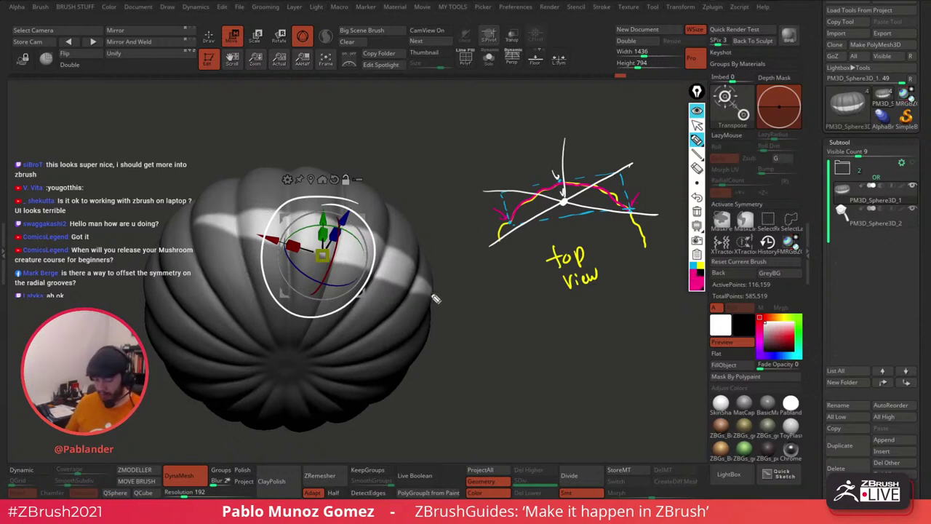
{"action": "mouse_move", "coordinate": [435, 298]}
{"action": "left_mouse_down"}
{"action": "mouse_move", "coordinate": [324, 261]}
{"action": "mouse_move", "coordinate": [262, 219]}
{"action": "mouse_move", "coordinate": [425, 269]}
{"action": "mouse_move", "coordinate": [434, 292]}
{"action": "left_mouse_up"}
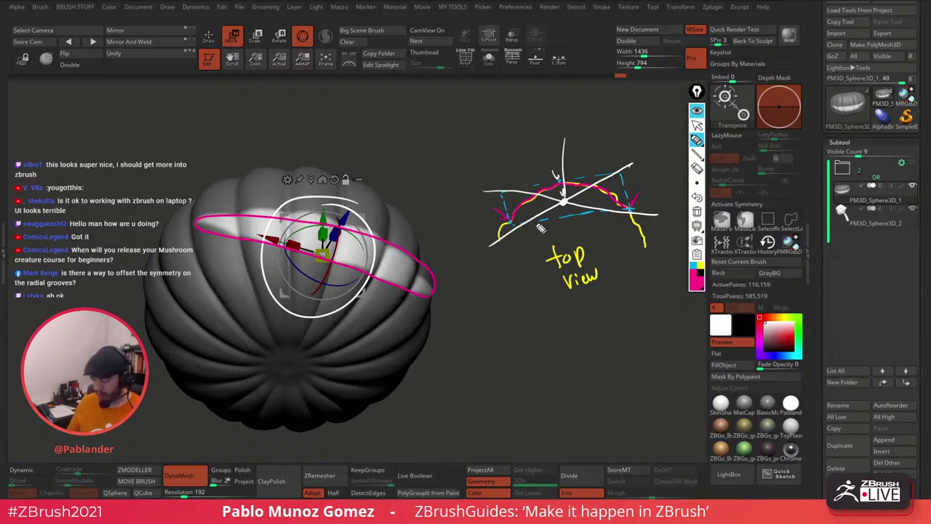
Step: Add a green arrow at the marked center and a green line through the mouth arc's ends, and clear all annotations
{"action": "left_click", "coordinate": [697, 280]}
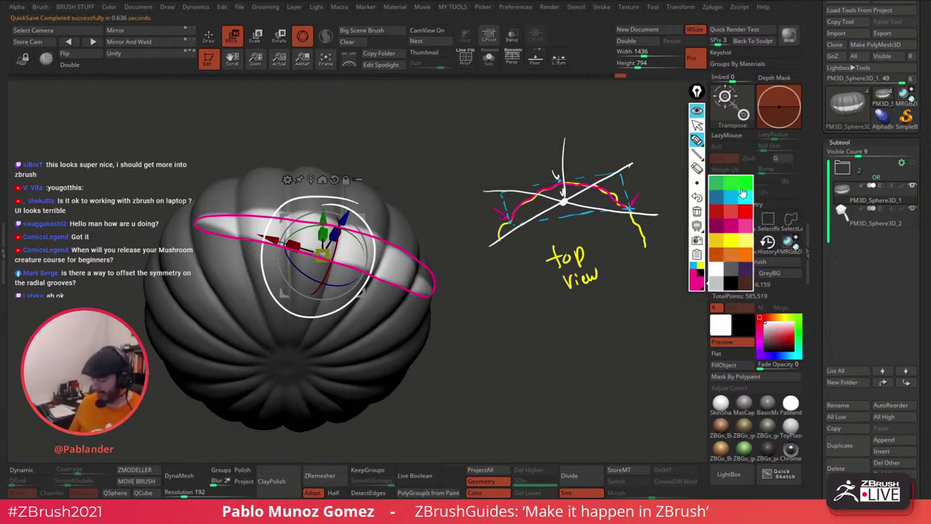
{"action": "left_click", "coordinate": [742, 191]}
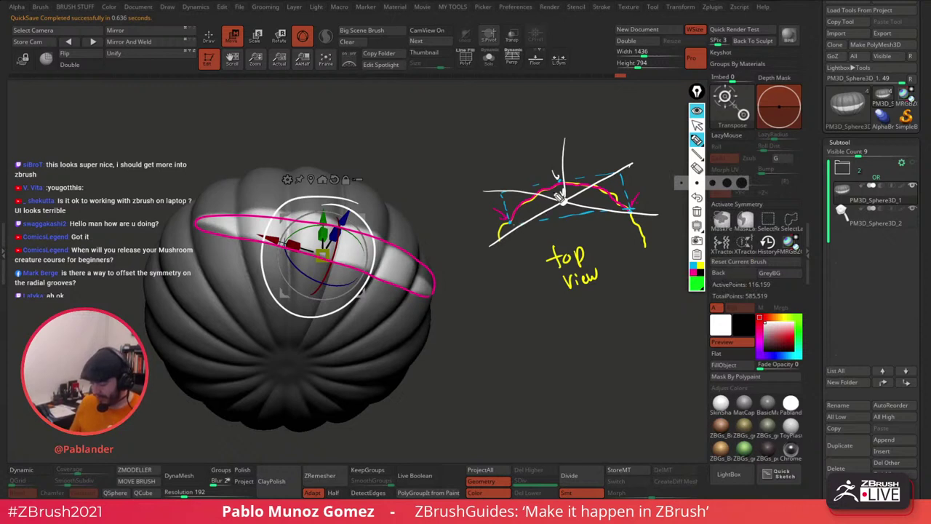
{"action": "left_click_drag", "start_coordinate": [547, 165], "coordinate": [560, 204]}
{"action": "mouse_move", "coordinate": [511, 223]}
{"action": "left_mouse_down"}
{"action": "mouse_move", "coordinate": [630, 210]}
{"action": "mouse_move", "coordinate": [513, 231]}
{"action": "left_mouse_up"}
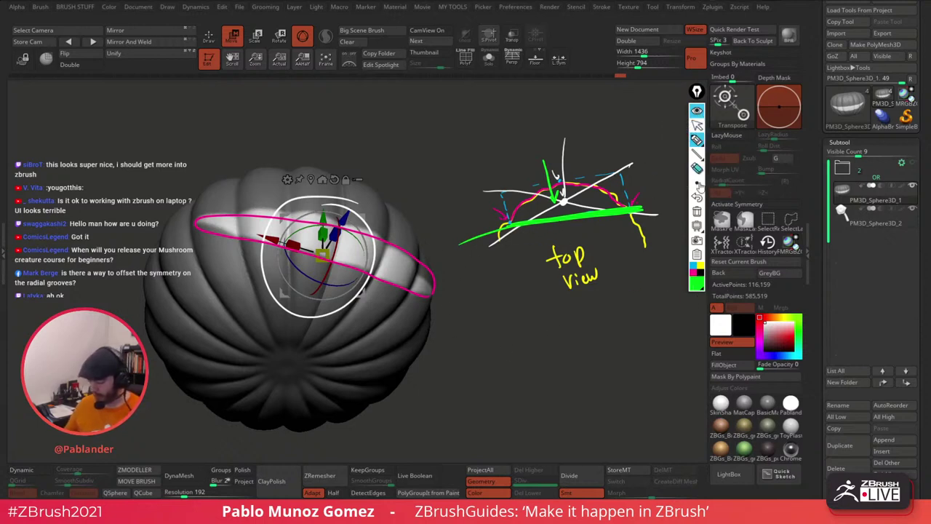
{"action": "left_click", "coordinate": [697, 212]}
{"action": "left_click", "coordinate": [697, 111]}
Step: Push the unmasked mouth area inward into the pumpkin along the gizmo's Z axis to form a recess
{"action": "mouse_move", "coordinate": [540, 233]}
{"action": "left_mouse_down"}
{"action": "mouse_move", "coordinate": [589, 260]}
{"action": "mouse_move", "coordinate": [516, 249]}
{"action": "mouse_move", "coordinate": [587, 193]}
{"action": "left_mouse_up"}
{"action": "right_click_drag", "start_coordinate": [438, 224], "coordinate": [475, 227]}
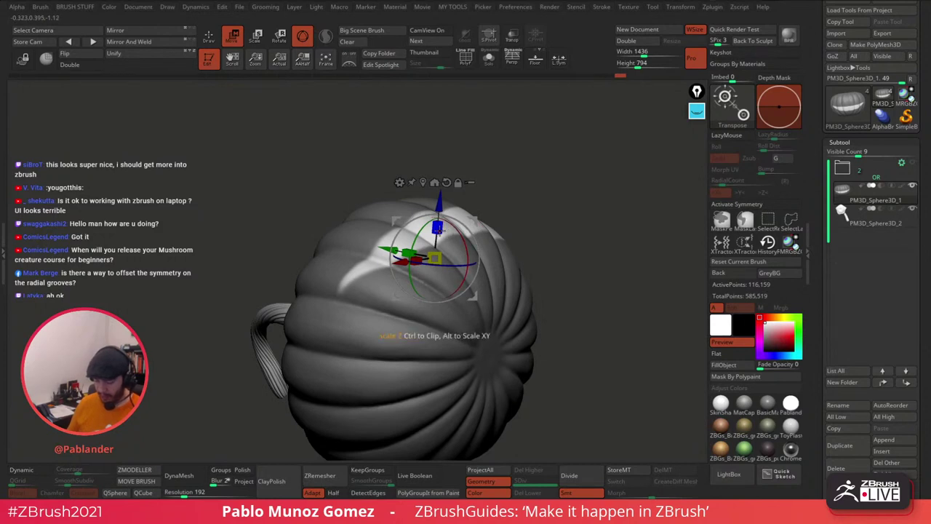
{"action": "right_click_drag", "start_coordinate": [440, 227], "coordinate": [461, 205], "text": "alt"}
{"action": "left_click_drag", "start_coordinate": [460, 204], "coordinate": [454, 260]}
{"action": "right_click_drag", "start_coordinate": [575, 191], "coordinate": [562, 215]}
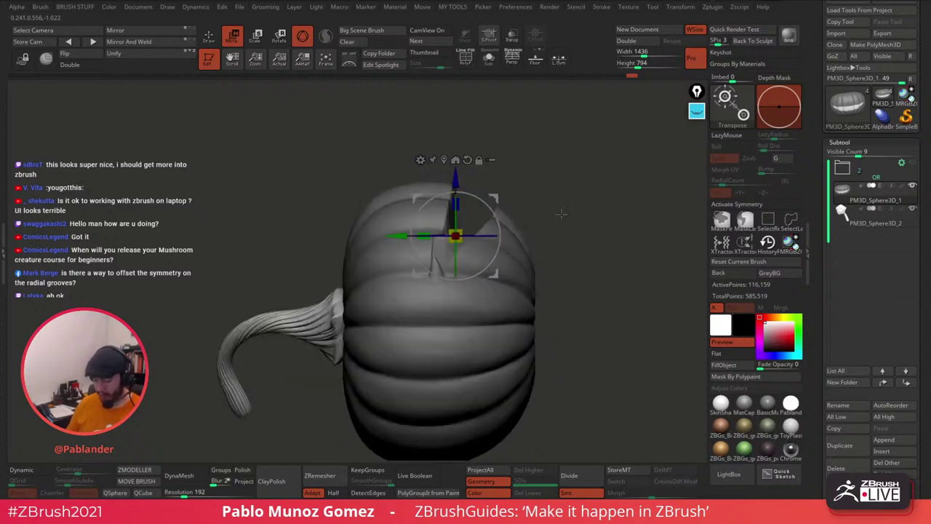
{"action": "left_click_drag", "start_coordinate": [501, 202], "coordinate": [572, 208]}
{"action": "left_click_drag", "start_coordinate": [485, 187], "coordinate": [539, 202]}
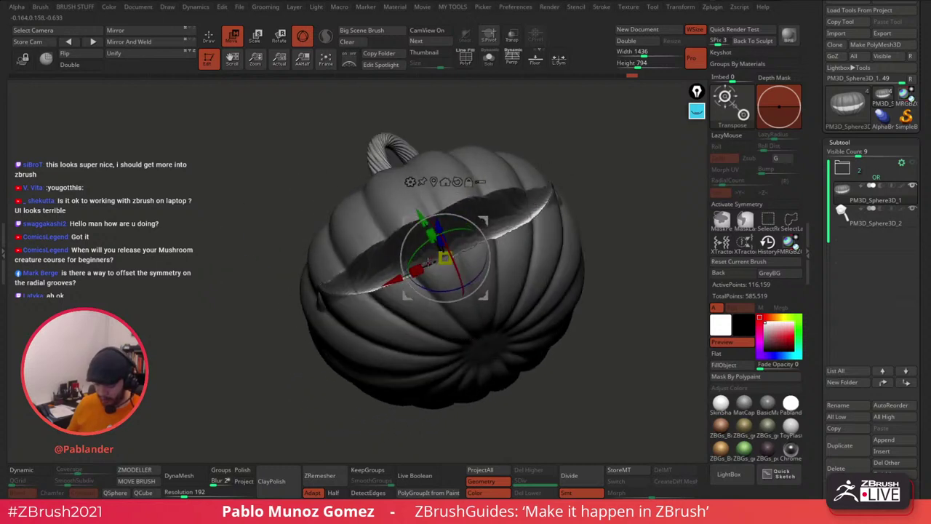
Step: Scale the recessed mouth narrower along the X axis and adjust it along Y with the gizmo
{"action": "left_click_drag", "start_coordinate": [417, 270], "coordinate": [426, 265]}
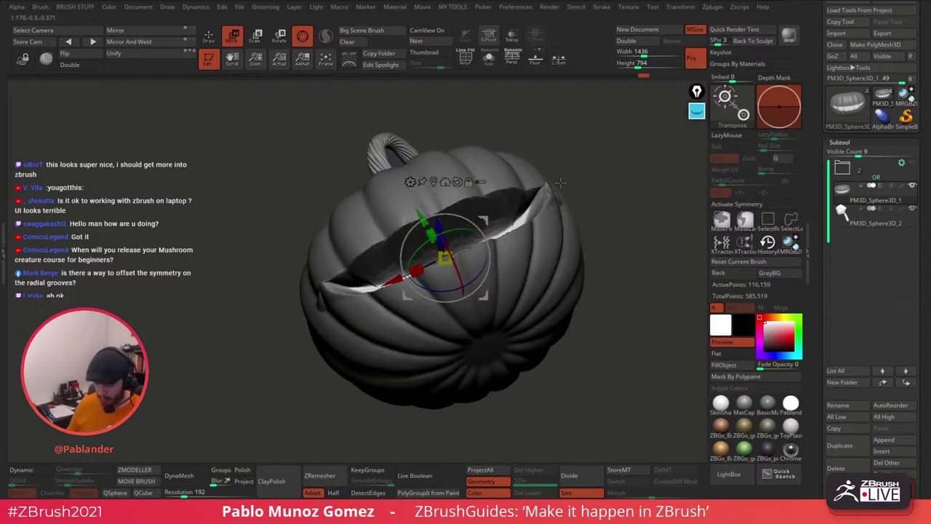
{"action": "left_click_drag", "start_coordinate": [560, 183], "coordinate": [560, 247]}
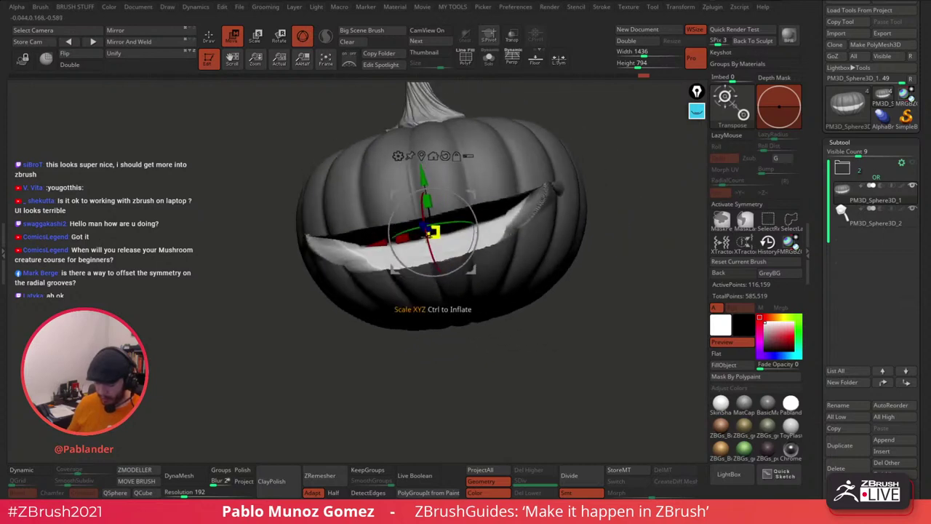
{"action": "left_click_drag", "start_coordinate": [428, 203], "coordinate": [432, 204]}
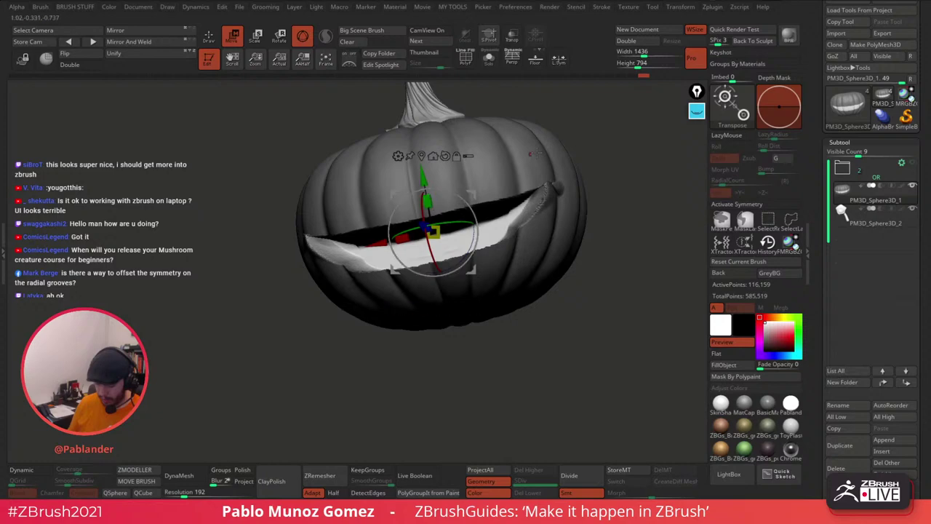
{"action": "mouse_move", "coordinate": [591, 164]}
{"action": "left_mouse_down"}
{"action": "mouse_move", "coordinate": [633, 144]}
{"action": "mouse_move", "coordinate": [582, 174]}
{"action": "mouse_move", "coordinate": [592, 199]}
{"action": "left_mouse_up"}
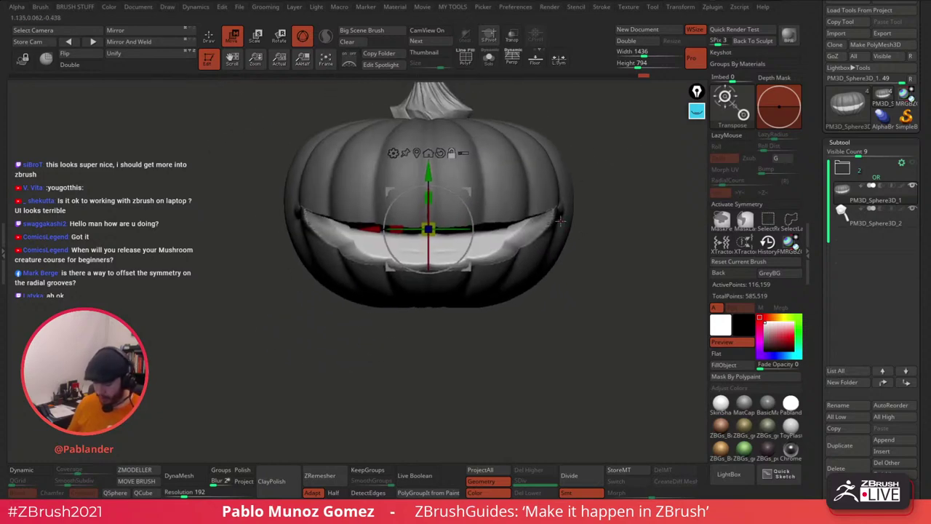
Step: Return to Draw mode, activate X symmetry, invert the mask and smooth the mouth's rim and corners
{"action": "key", "text": "q"}
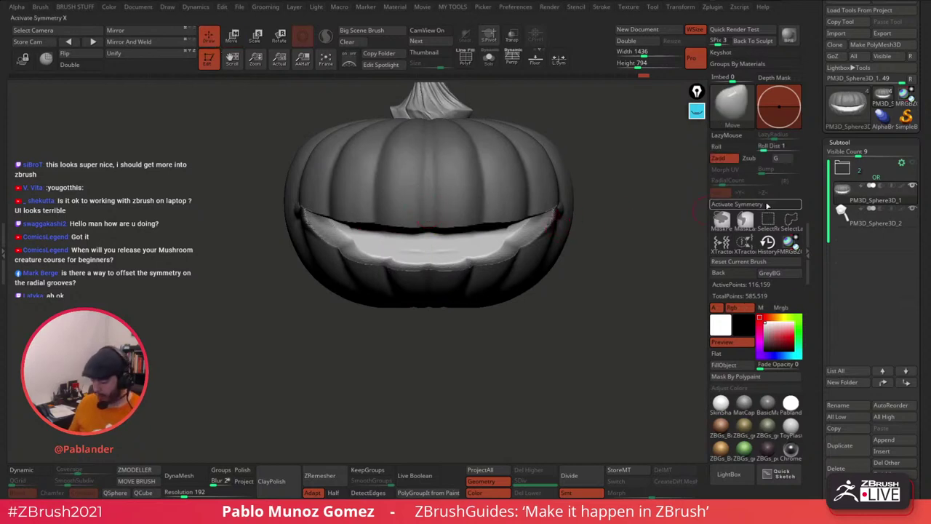
{"action": "left_click", "coordinate": [768, 205]}
{"action": "left_click_drag", "start_coordinate": [615, 207], "coordinate": [573, 227], "text": "alt"}
{"action": "key", "text": "space"}
{"action": "key", "text": "shift"}
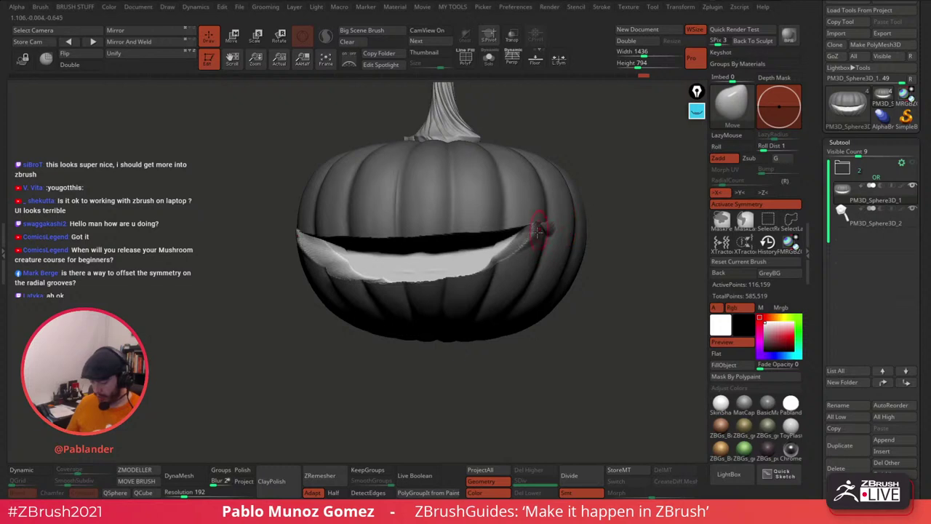
{"action": "left_click", "coordinate": [628, 203], "text": "ctrl"}
{"action": "key", "text": "shift"}
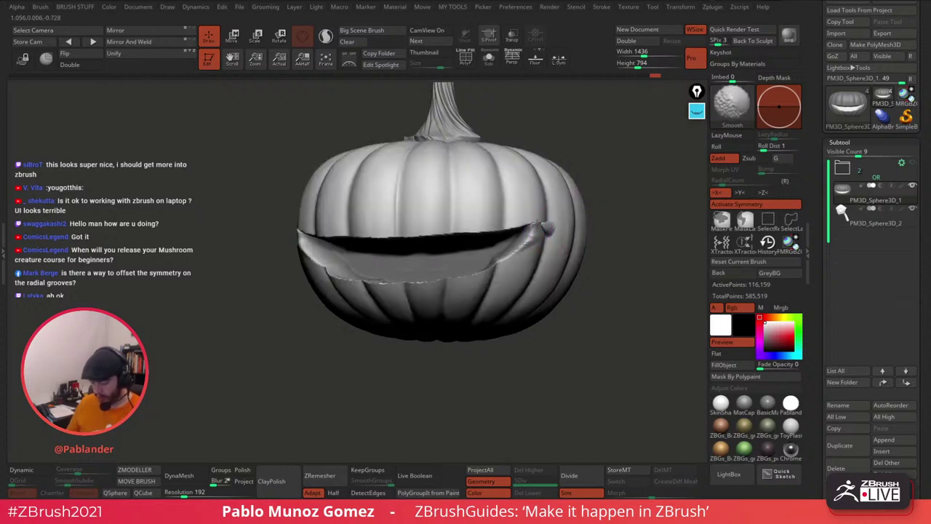
{"action": "mouse_move", "coordinate": [539, 234]}
{"action": "left_mouse_down", "text": "shift"}
{"action": "mouse_move", "coordinate": [553, 231]}
{"action": "mouse_move", "coordinate": [492, 269]}
{"action": "mouse_move", "coordinate": [403, 285]}
{"action": "mouse_move", "coordinate": [495, 231]}
{"action": "mouse_move", "coordinate": [373, 238]}
{"action": "left_mouse_up", "text": "shift"}
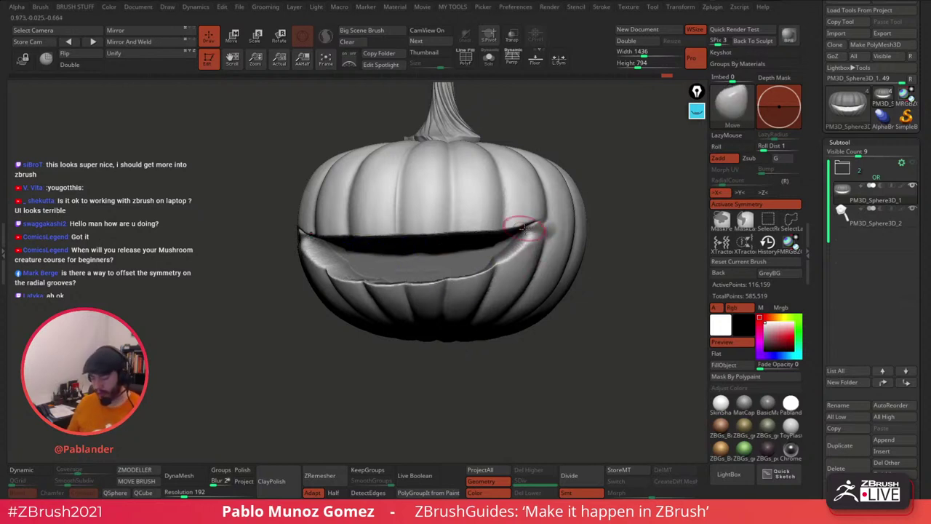
Step: Examine the mouth recess from several angles and inspect the mesh with the polyframe displayed
{"action": "left_click_drag", "start_coordinate": [604, 292], "coordinate": [598, 248]}
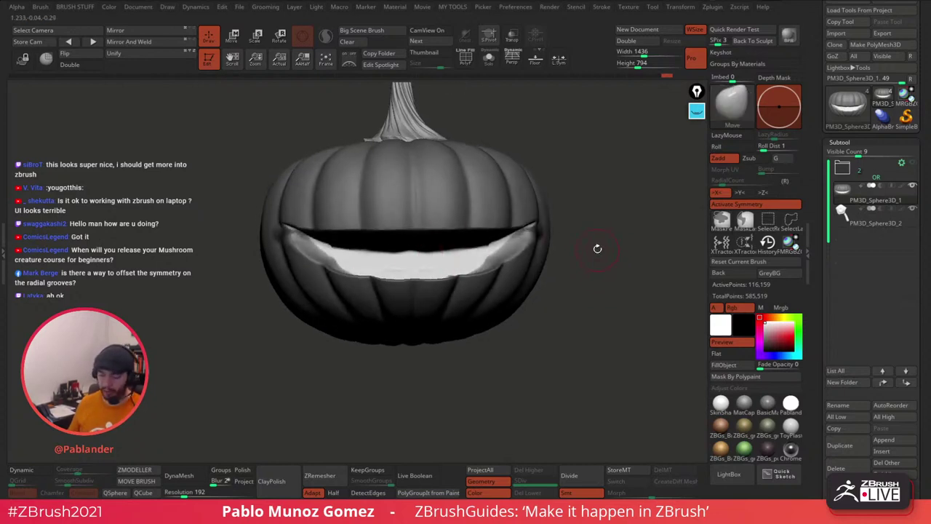
{"action": "left_click_drag", "start_coordinate": [590, 243], "coordinate": [601, 252]}
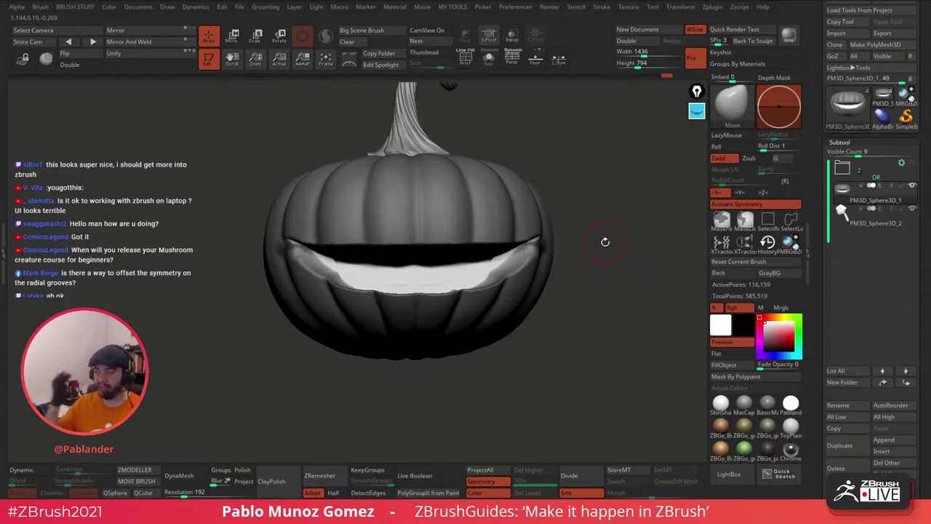
{"action": "right_click", "coordinate": [485, 268]}
{"action": "mouse_move", "coordinate": [486, 269]}
{"action": "right_mouse_down"}
{"action": "mouse_move", "coordinate": [471, 252]}
{"action": "mouse_move", "coordinate": [503, 302]}
{"action": "mouse_move", "coordinate": [440, 266]}
{"action": "mouse_move", "coordinate": [474, 214]}
{"action": "mouse_move", "coordinate": [454, 229]}
{"action": "mouse_move", "coordinate": [485, 257]}
{"action": "mouse_move", "coordinate": [489, 241]}
{"action": "mouse_move", "coordinate": [488, 254]}
{"action": "right_mouse_up"}
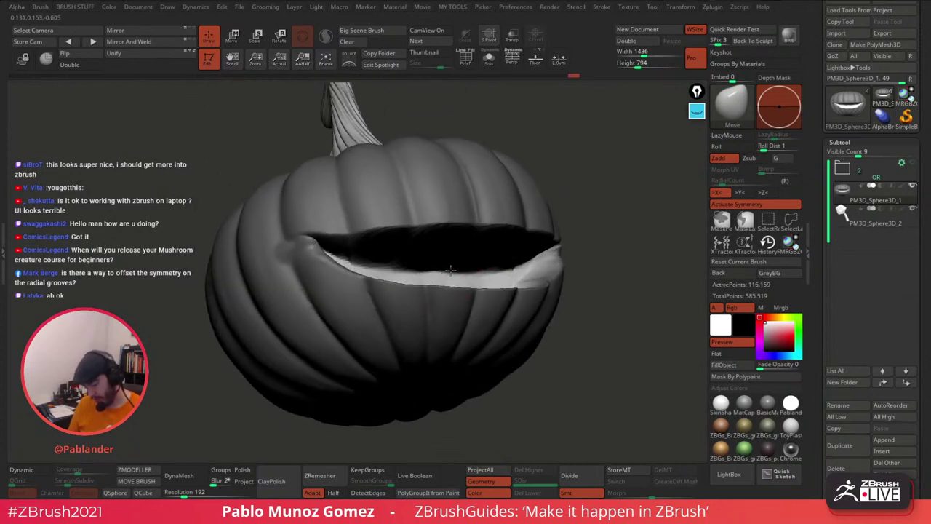
{"action": "right_click_drag", "start_coordinate": [582, 211], "coordinate": [585, 243]}
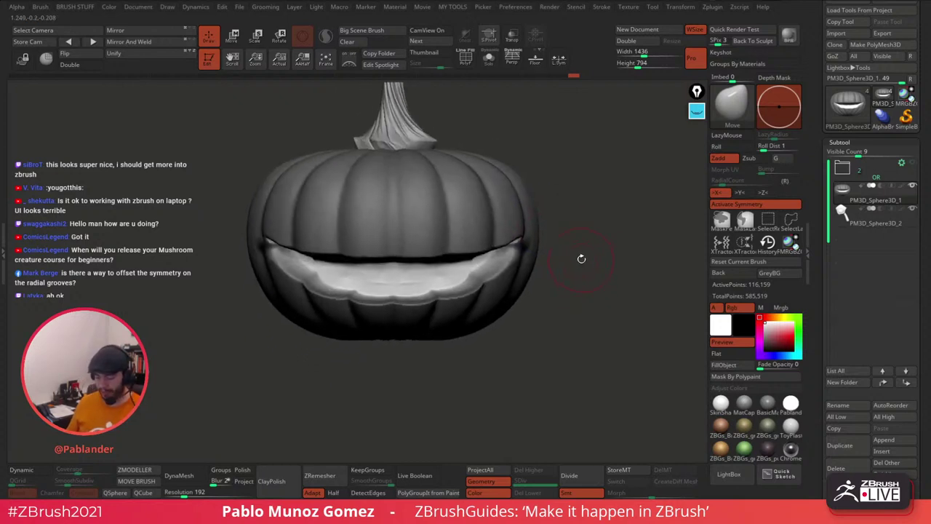
{"action": "key", "text": "shift+f"}
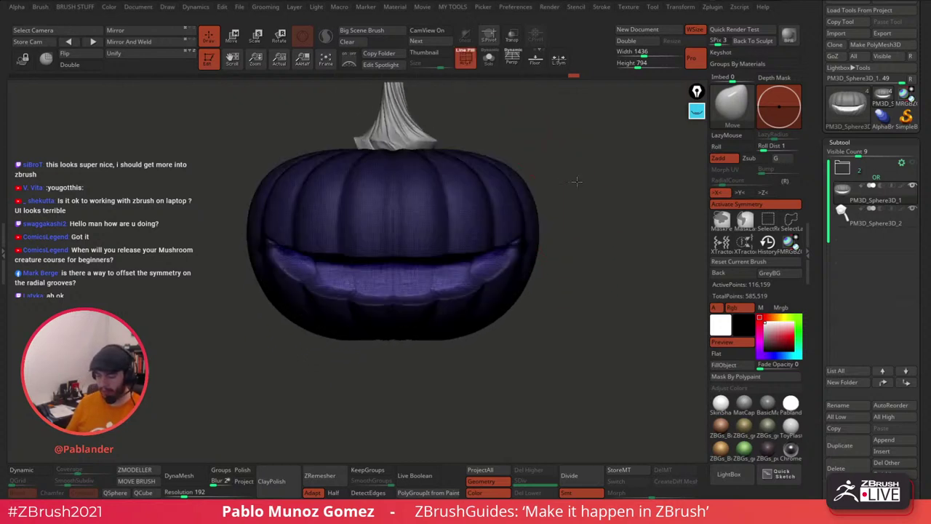
{"action": "right_click_drag", "start_coordinate": [576, 181], "coordinate": [583, 250], "text": "ctrl"}
{"action": "right_click_drag", "start_coordinate": [523, 307], "coordinate": [545, 251]}
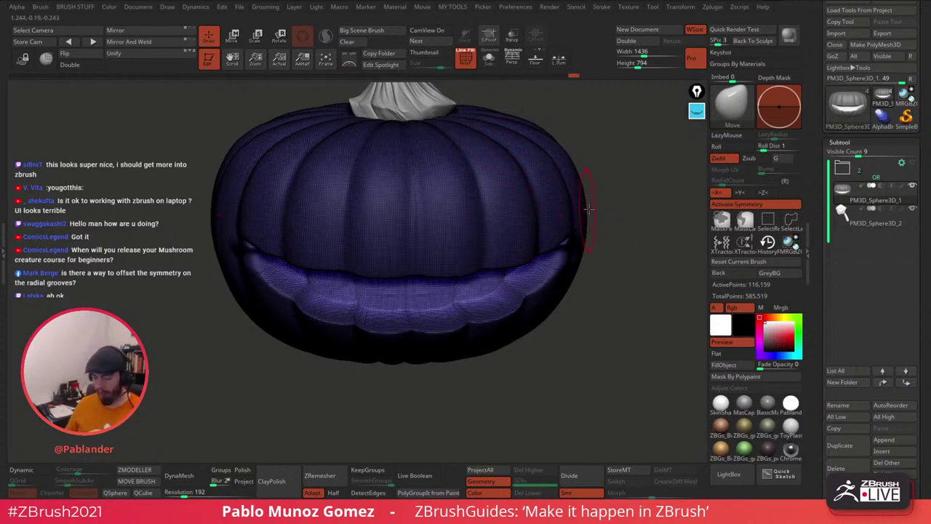
{"action": "key", "text": "shift+f"}
{"action": "mouse_move", "coordinate": [573, 325]}
{"action": "left_mouse_down"}
{"action": "mouse_move", "coordinate": [584, 334]}
{"action": "mouse_move", "coordinate": [591, 301]}
{"action": "mouse_move", "coordinate": [574, 316]}
{"action": "left_mouse_up"}
Step: Isolate the pumpkin body in Solo mode and open its Display Properties
{"action": "left_click", "coordinate": [490, 58]}
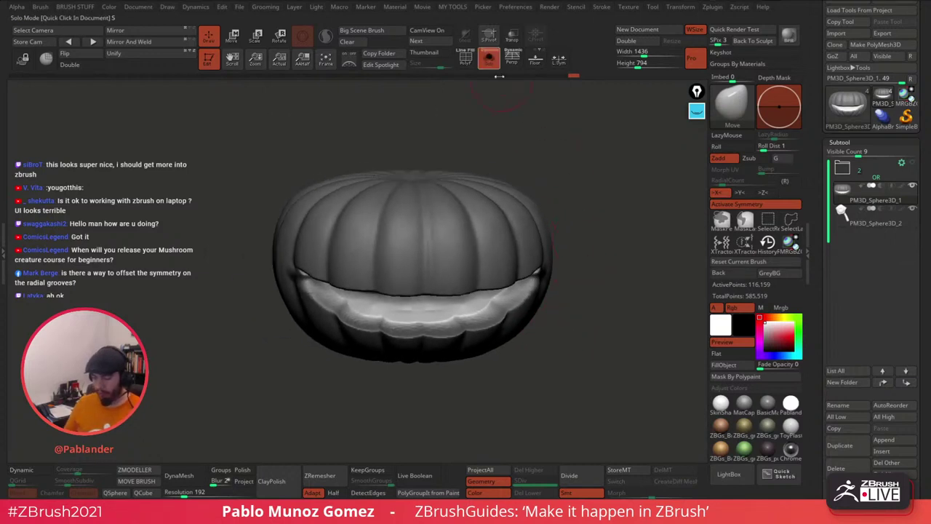
{"action": "left_click_drag", "start_coordinate": [590, 243], "coordinate": [601, 201]}
{"action": "left_click_drag", "start_coordinate": [873, 306], "coordinate": [876, 154]}
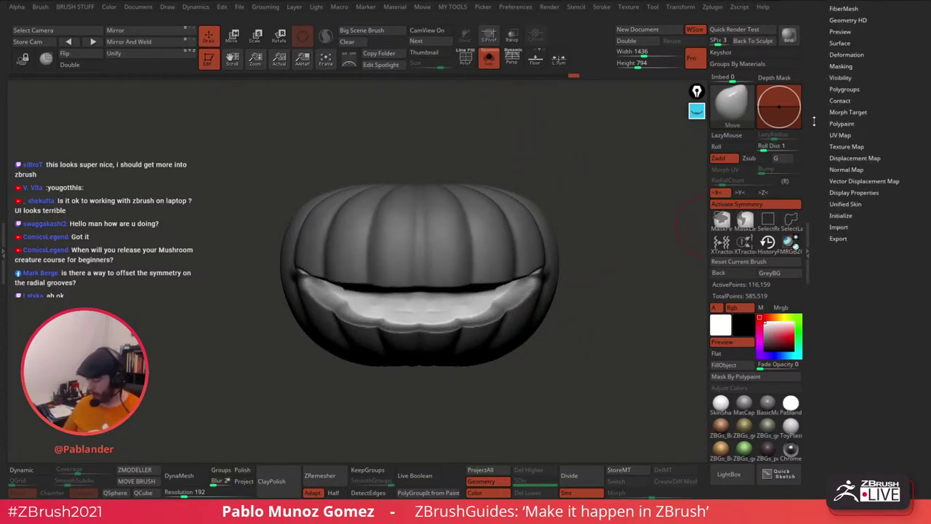
{"action": "left_click", "coordinate": [880, 159]}
{"action": "left_click_drag", "start_coordinate": [608, 287], "coordinate": [616, 285]}
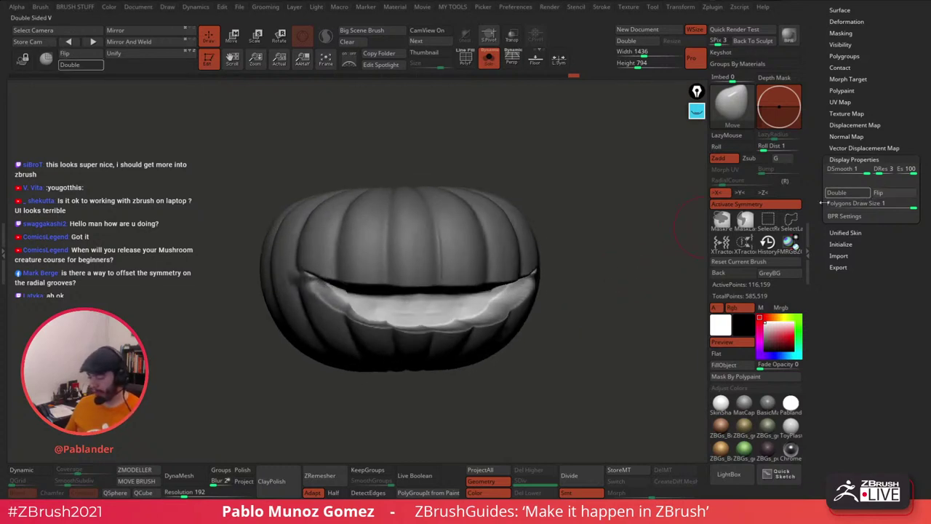
{"action": "left_click_drag", "start_coordinate": [626, 282], "coordinate": [602, 272]}
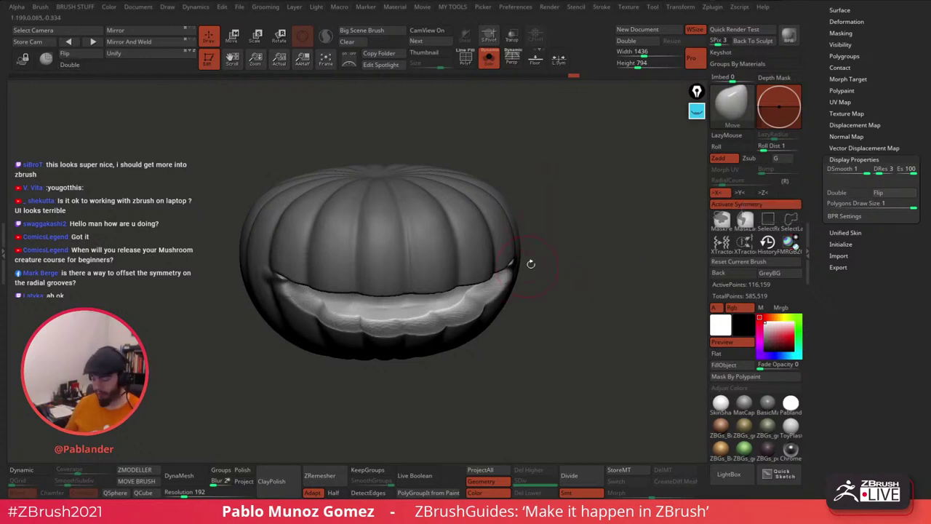
{"action": "left_click_drag", "start_coordinate": [274, 143], "coordinate": [437, 122], "text": "shift"}
{"action": "left_click_drag", "start_coordinate": [214, 142], "coordinate": [538, 217], "text": "ctrl+shift"}
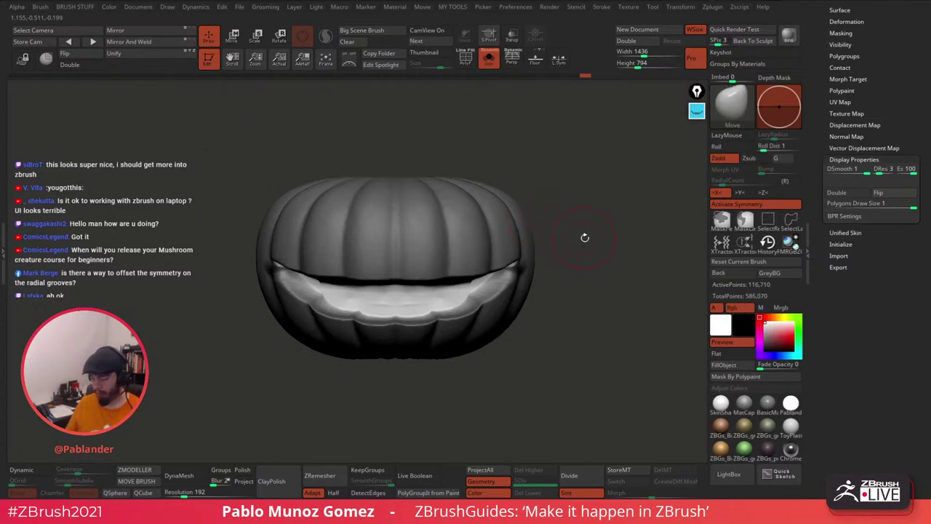
{"action": "left_click", "coordinate": [466, 63]}
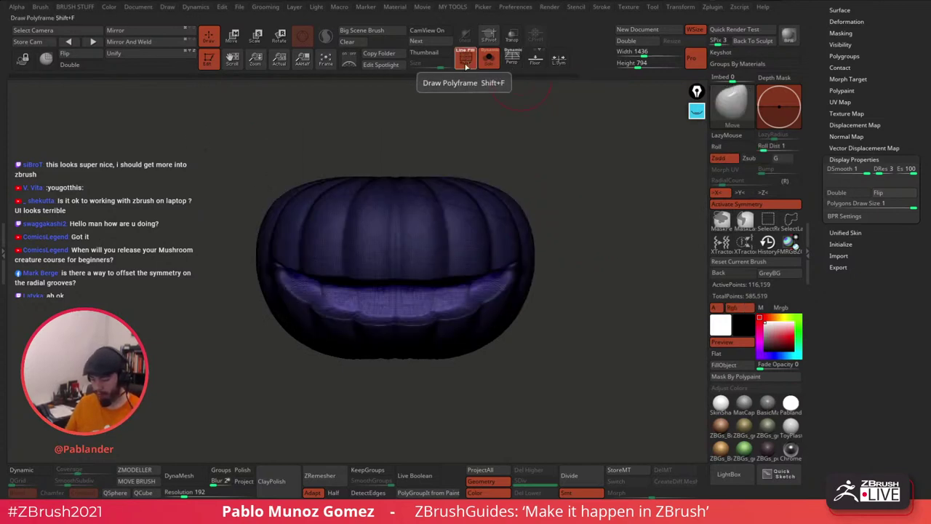
{"action": "left_click", "coordinate": [466, 63]}
Step: Switch the selection brush to SelectRect and isolate the upper part of the pumpkin above the mouth
{"action": "key", "text": "ctrl+shift"}
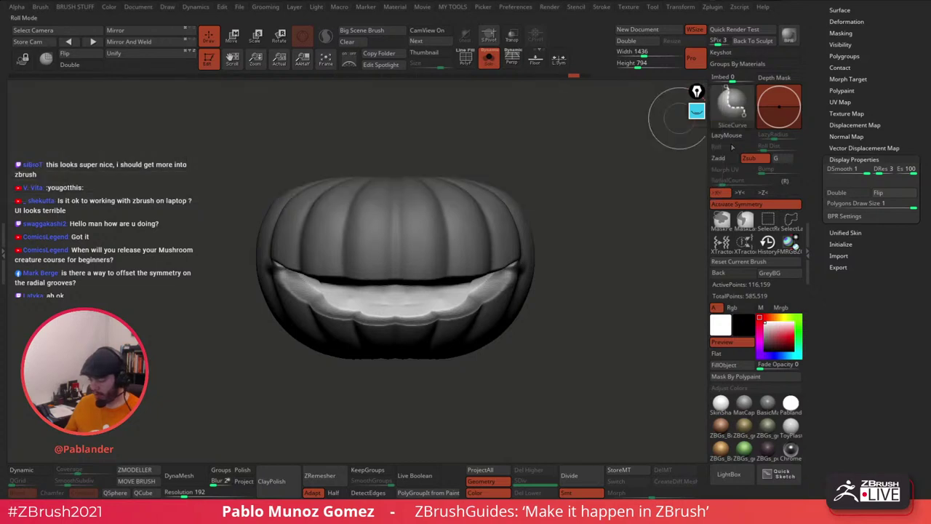
{"action": "left_click", "coordinate": [768, 218]}
{"action": "left_click", "coordinate": [758, 242]}
{"action": "mouse_move", "coordinate": [230, 134]}
{"action": "left_mouse_down", "text": "ctrl+shift"}
{"action": "mouse_move", "coordinate": [333, 217]}
{"action": "mouse_move", "coordinate": [557, 223]}
{"action": "mouse_move", "coordinate": [567, 297]}
{"action": "mouse_move", "coordinate": [559, 252]}
{"action": "left_mouse_up", "text": "ctrl+shift"}
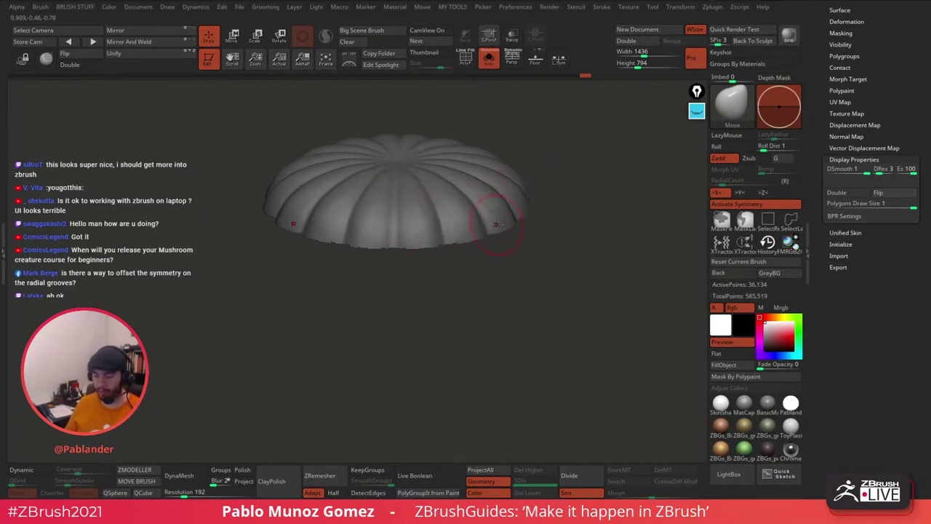
Step: Turn on double-sided display and view the inside of the isolated upper shell from below
{"action": "left_click_drag", "start_coordinate": [566, 204], "coordinate": [575, 242]}
{"action": "left_click_drag", "start_coordinate": [582, 177], "coordinate": [582, 183]}
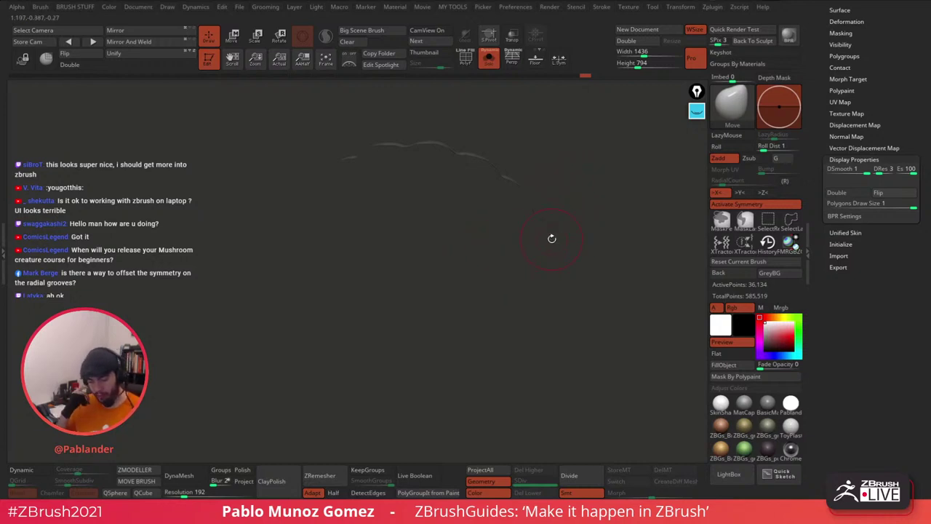
{"action": "left_click_drag", "start_coordinate": [551, 237], "coordinate": [561, 191]}
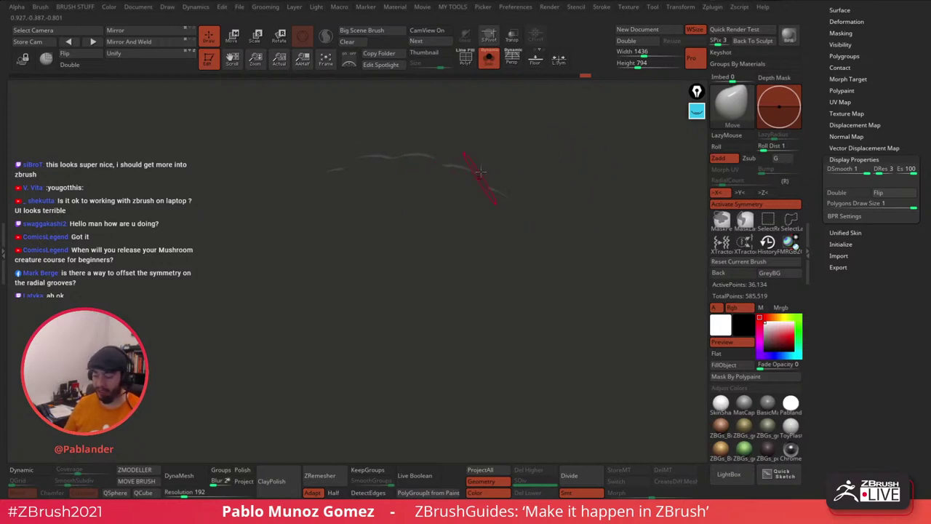
{"action": "left_click", "coordinate": [837, 192]}
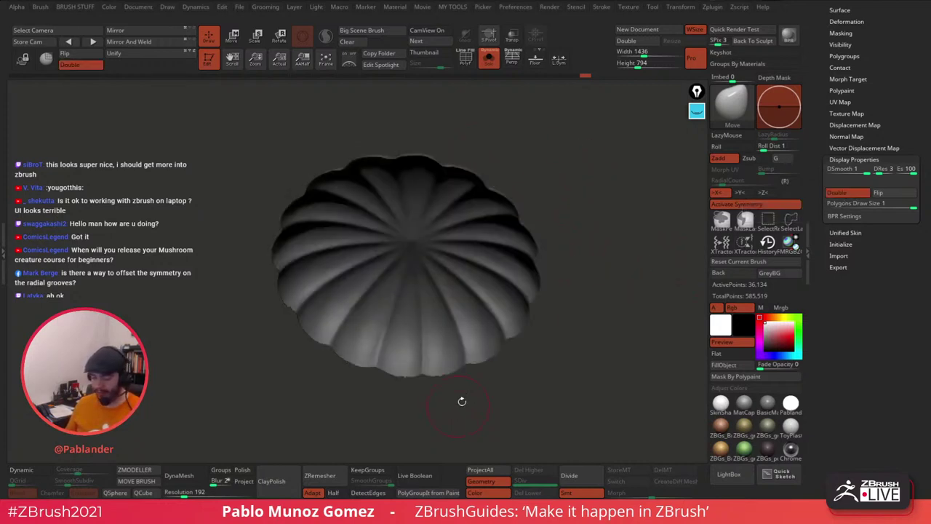
{"action": "left_click_drag", "start_coordinate": [581, 165], "coordinate": [514, 209]}
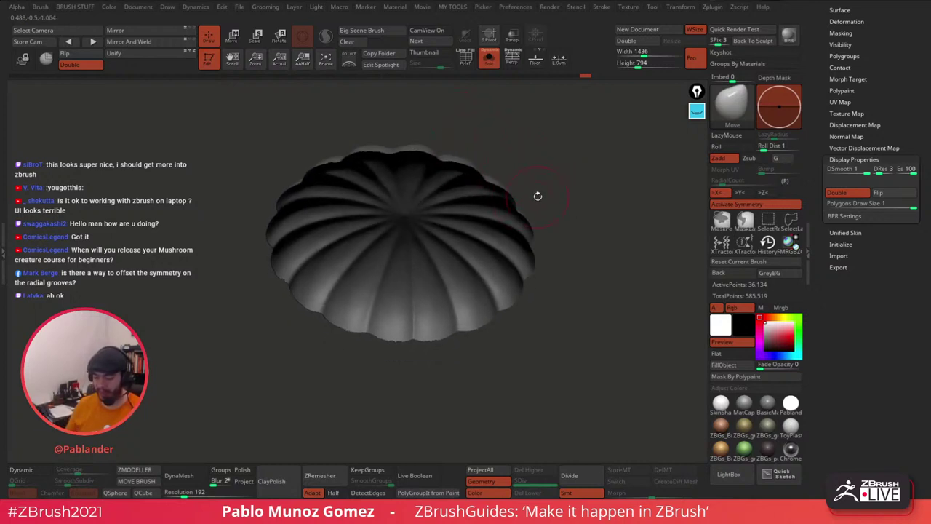
Step: Reveal the whole pumpkin body again and switch its display from double-sided to flipped normals
{"action": "left_click_drag", "start_coordinate": [561, 163], "coordinate": [571, 176]}
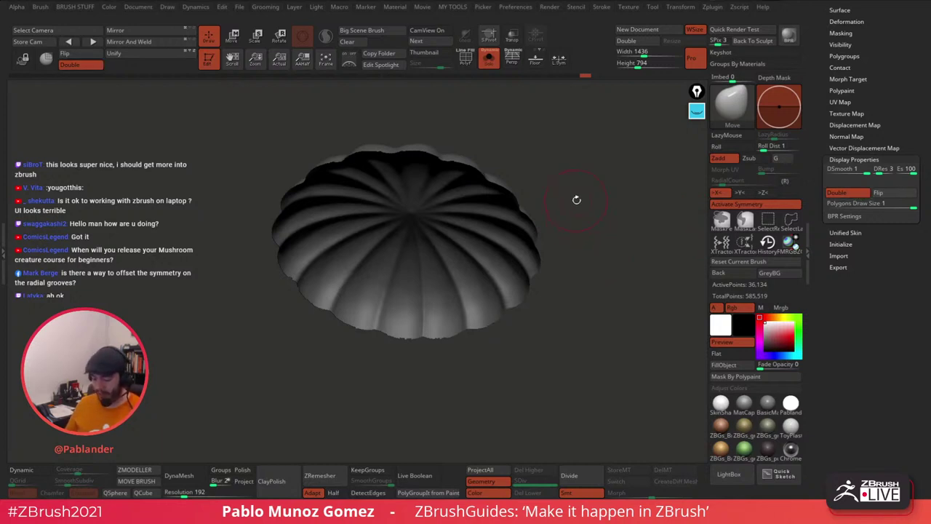
{"action": "left_click_drag", "start_coordinate": [576, 200], "coordinate": [586, 244]}
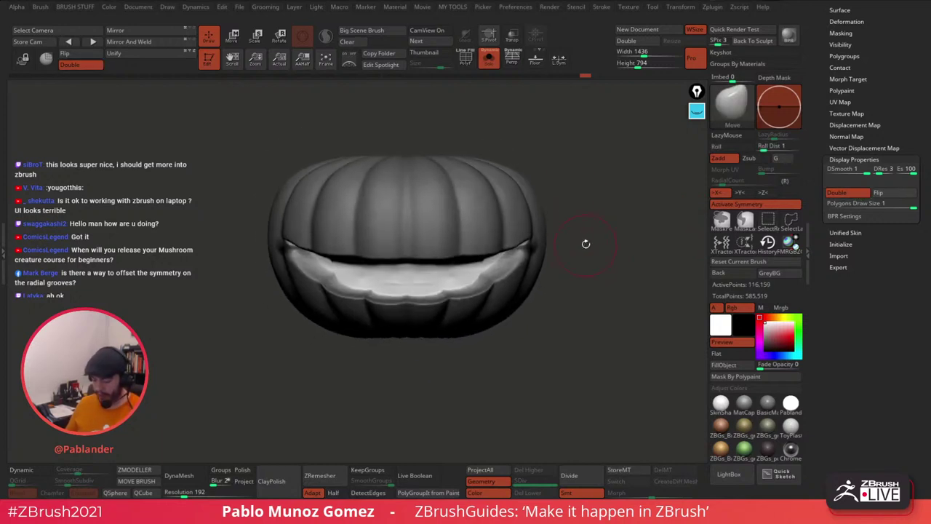
{"action": "left_click", "coordinate": [855, 195]}
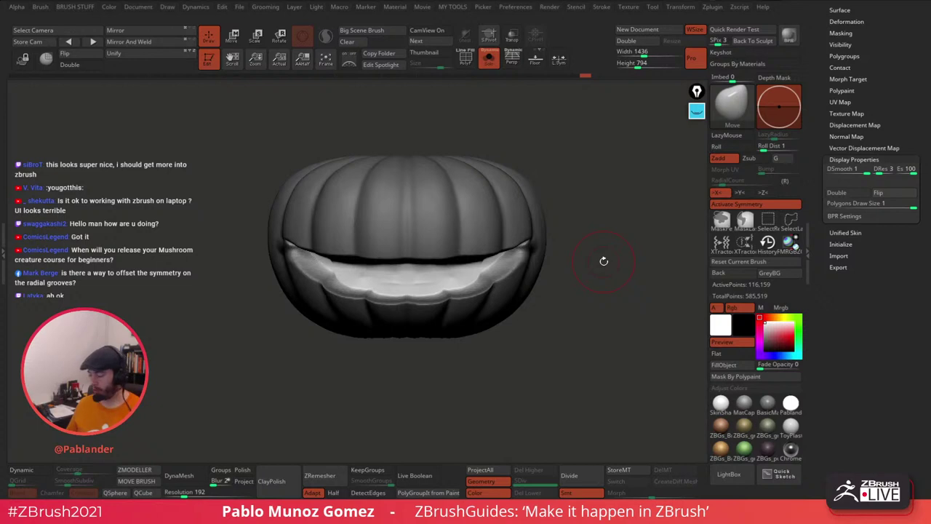
{"action": "left_click", "coordinate": [881, 192]}
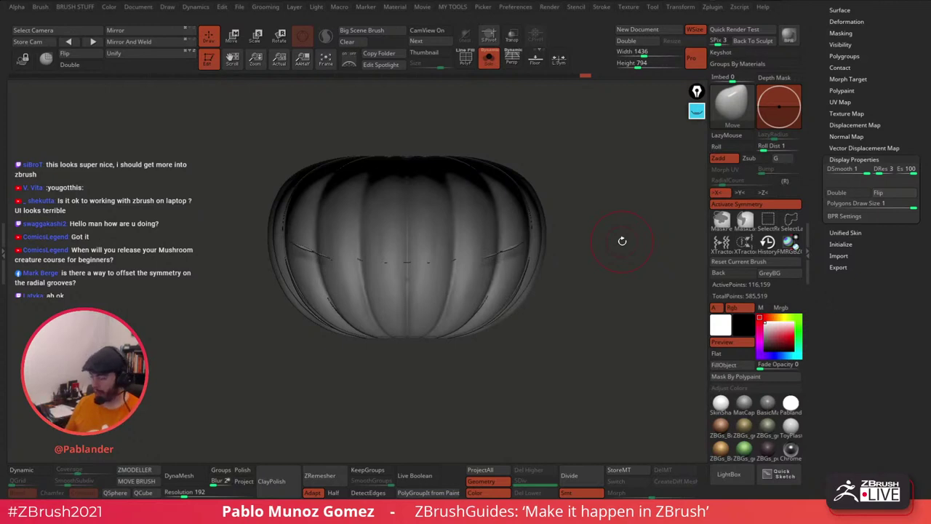
Step: Turn double-sided display on to compare the mouth with the flipped-normals view, and turn it off again
{"action": "left_click", "coordinate": [857, 192]}
{"action": "left_click_drag", "start_coordinate": [568, 303], "coordinate": [584, 301]}
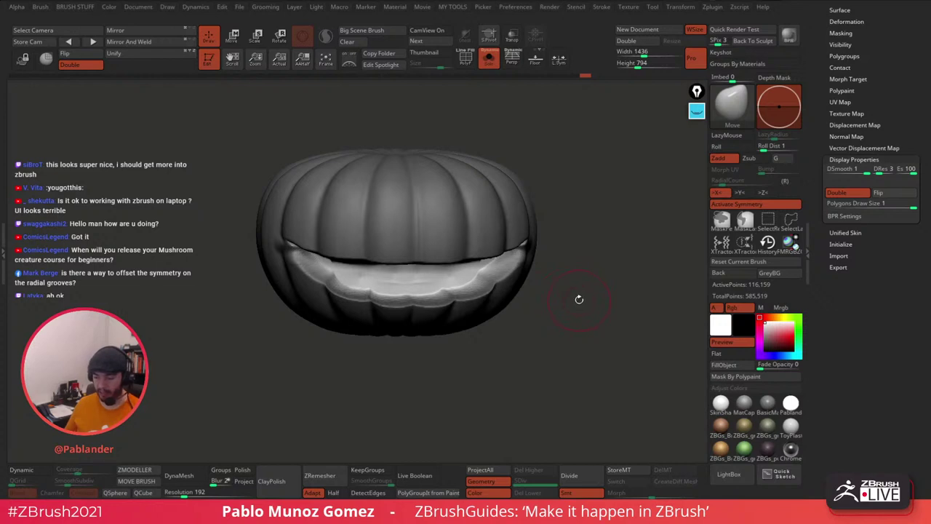
{"action": "left_click_drag", "start_coordinate": [580, 299], "coordinate": [571, 302]}
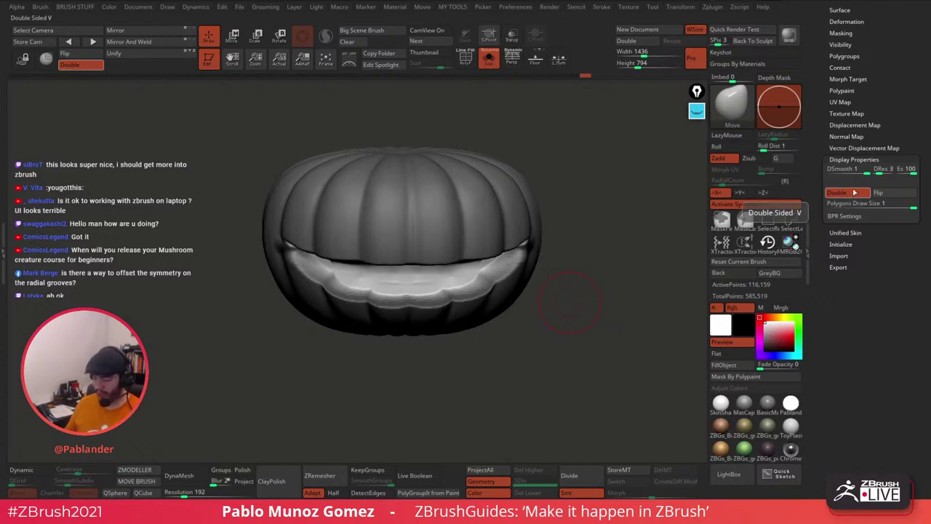
{"action": "left_click", "coordinate": [848, 193]}
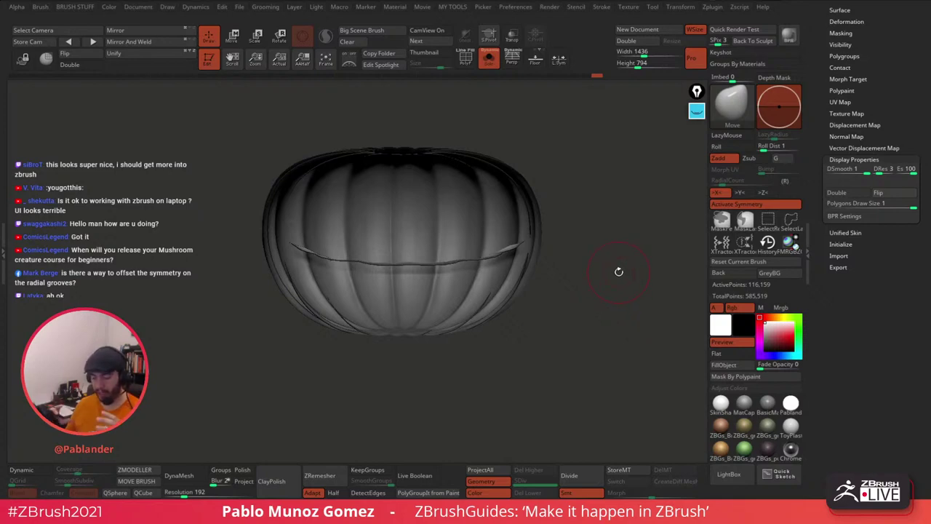
Step: Deepen the mouth recess by pushing its inner wall further into the pumpkin body with the Move brush
{"action": "left_click_drag", "start_coordinate": [618, 271], "coordinate": [585, 230]}
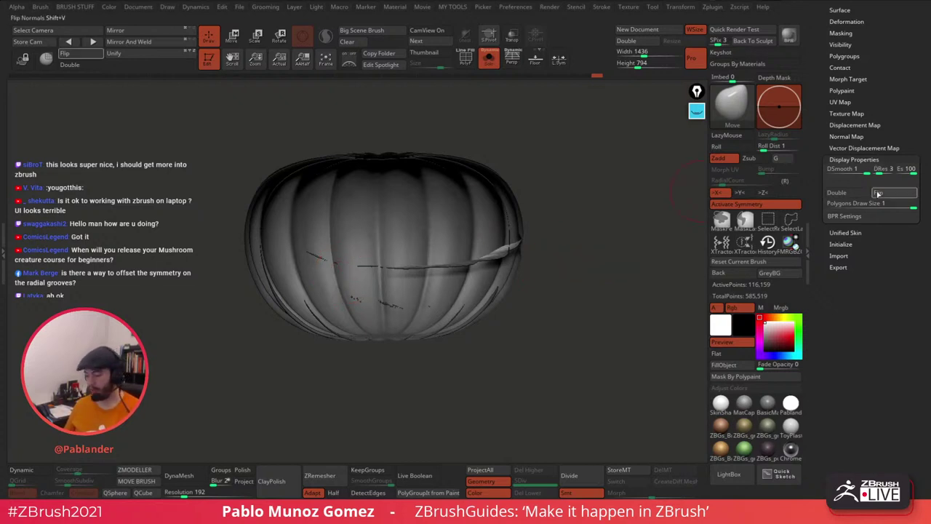
{"action": "left_click_drag", "start_coordinate": [596, 290], "coordinate": [597, 291]}
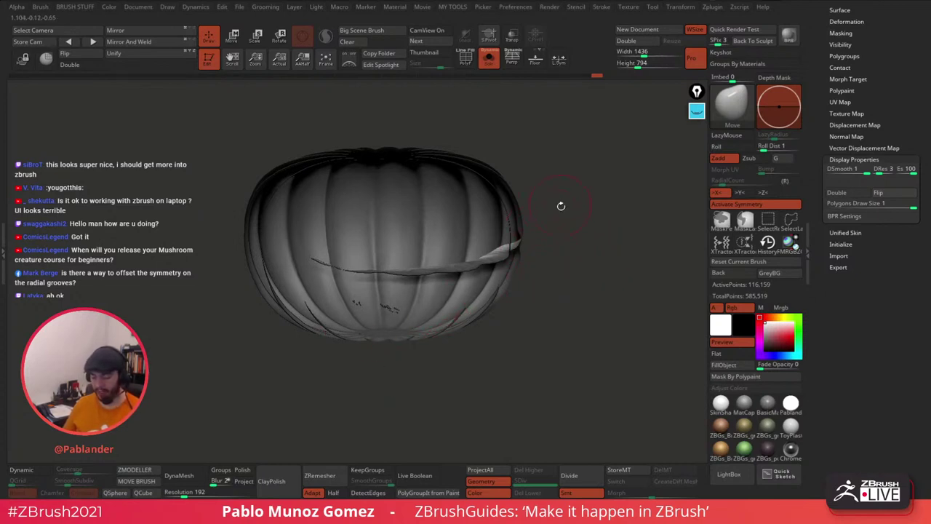
{"action": "right_click_drag", "start_coordinate": [522, 261], "coordinate": [543, 302]}
{"action": "mouse_move", "coordinate": [542, 302]}
{"action": "left_mouse_down"}
{"action": "mouse_move", "coordinate": [516, 270]}
{"action": "mouse_move", "coordinate": [495, 262]}
{"action": "left_mouse_up"}
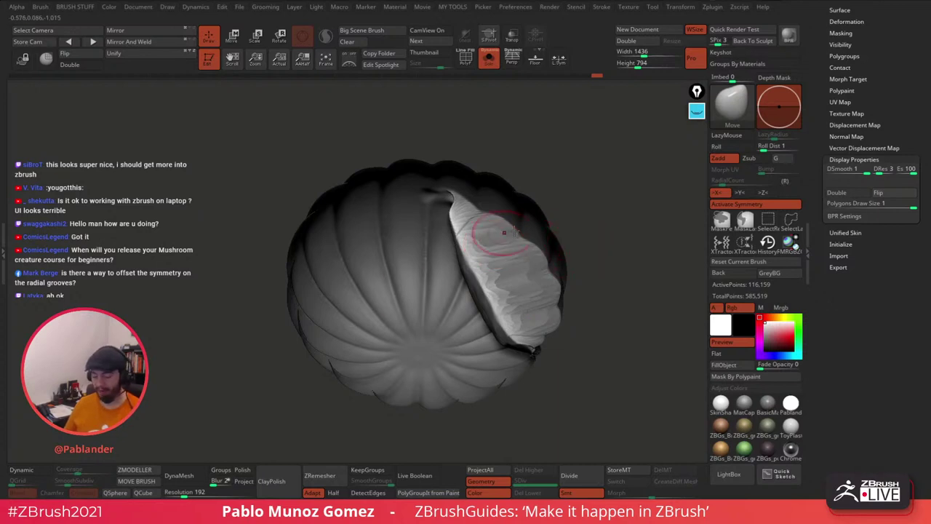
{"action": "left_click_drag", "start_coordinate": [504, 232], "coordinate": [502, 270]}
{"action": "right_click_drag", "start_coordinate": [532, 277], "coordinate": [514, 285]}
{"action": "right_click", "coordinate": [525, 284]}
{"action": "left_click_drag", "start_coordinate": [514, 285], "coordinate": [500, 294]}
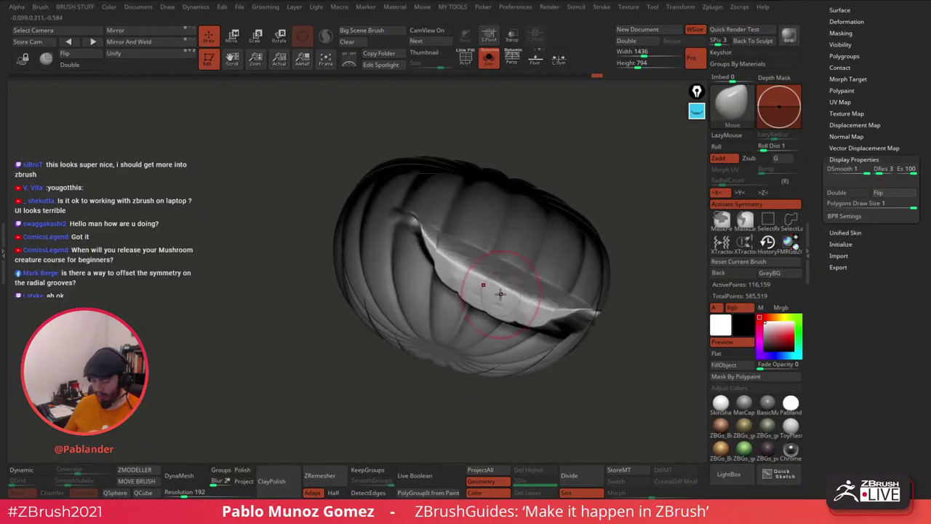
{"action": "mouse_move", "coordinate": [499, 299]}
{"action": "right_mouse_down"}
{"action": "mouse_move", "coordinate": [511, 284]}
{"action": "mouse_move", "coordinate": [549, 322]}
{"action": "mouse_move", "coordinate": [532, 270]}
{"action": "mouse_move", "coordinate": [519, 288]}
{"action": "right_mouse_up"}
{"action": "mouse_move", "coordinate": [497, 303]}
{"action": "left_mouse_down"}
{"action": "mouse_move", "coordinate": [502, 314]}
{"action": "mouse_move", "coordinate": [520, 274]}
{"action": "mouse_move", "coordinate": [516, 329]}
{"action": "left_mouse_up"}
{"action": "right_click_drag", "start_coordinate": [519, 339], "coordinate": [524, 316]}
Step: Smooth the stretched inner wall of the mouth and adjust its middle with the Move brush
{"action": "mouse_move", "coordinate": [526, 314]}
{"action": "left_mouse_down", "text": "shift"}
{"action": "mouse_move", "coordinate": [539, 312]}
{"action": "mouse_move", "coordinate": [497, 276]}
{"action": "left_mouse_up", "text": "shift"}
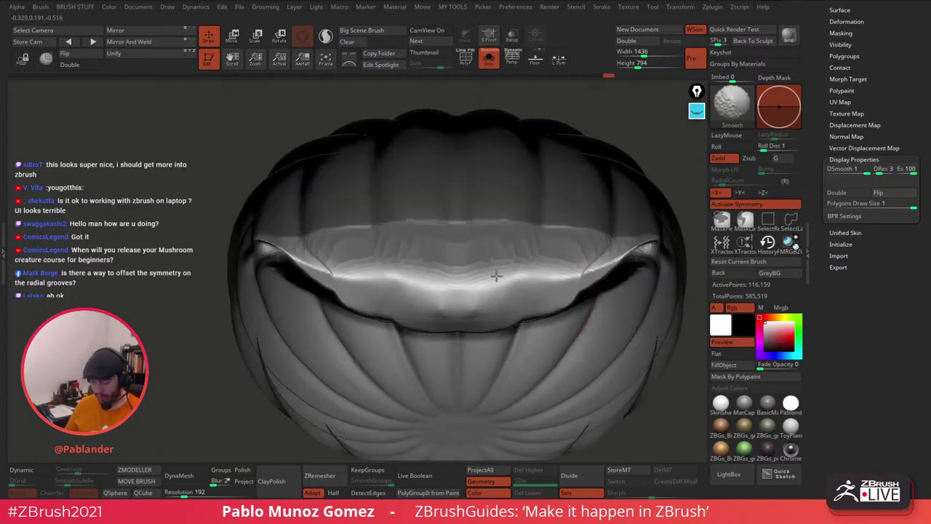
{"action": "mouse_move", "coordinate": [370, 273]}
{"action": "left_mouse_down", "text": "shift"}
{"action": "mouse_move", "coordinate": [327, 272]}
{"action": "mouse_move", "coordinate": [291, 257]}
{"action": "left_mouse_up", "text": "shift"}
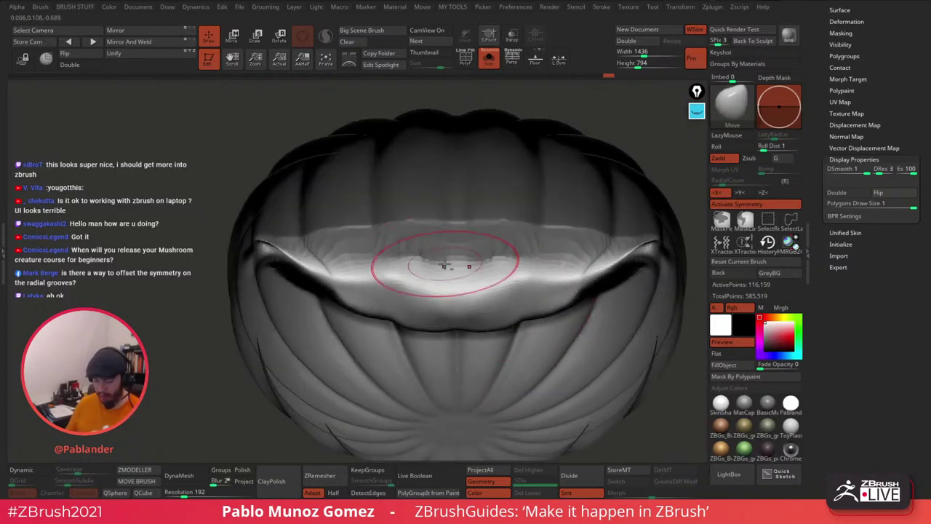
{"action": "left_click_drag", "start_coordinate": [470, 276], "coordinate": [481, 263]}
{"action": "right_click_drag", "start_coordinate": [481, 264], "coordinate": [478, 282]}
{"action": "mouse_move", "coordinate": [463, 243]}
{"action": "left_mouse_down", "text": "shift"}
{"action": "mouse_move", "coordinate": [501, 243]}
{"action": "mouse_move", "coordinate": [515, 254]}
{"action": "left_mouse_up", "text": "shift"}
{"action": "mouse_move", "coordinate": [537, 245]}
{"action": "left_mouse_down"}
{"action": "mouse_move", "coordinate": [541, 258]}
{"action": "mouse_move", "coordinate": [475, 234]}
{"action": "left_mouse_up"}
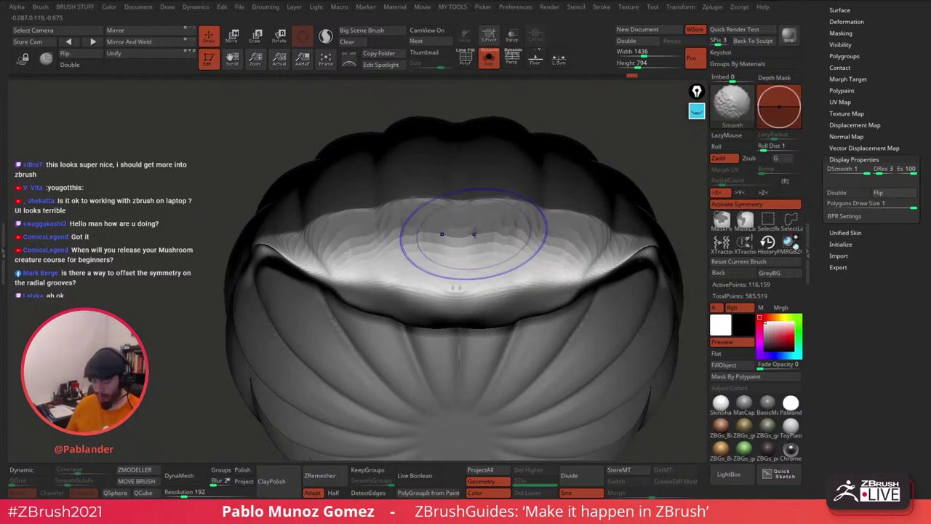
Step: Even out the floor and rear wall of the mouth cavity with the Smooth and Move brushes
{"action": "right_click_drag", "start_coordinate": [475, 234], "coordinate": [495, 250]}
{"action": "left_click_drag", "start_coordinate": [637, 154], "coordinate": [619, 211]}
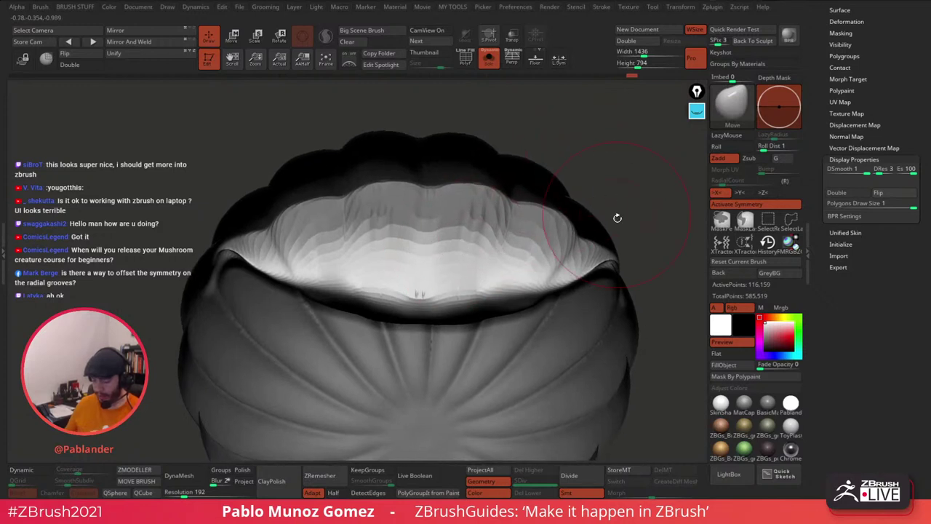
{"action": "left_click", "coordinate": [627, 310], "text": "ctrl"}
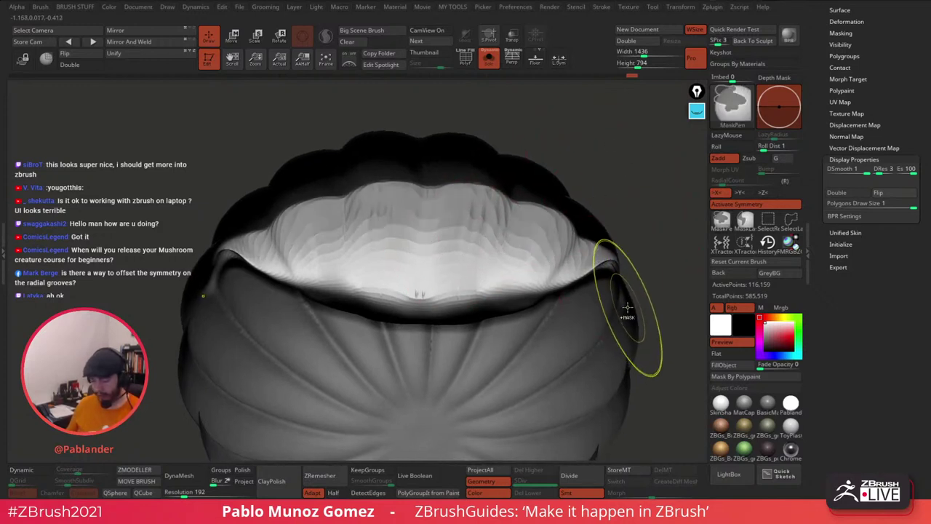
{"action": "mouse_move", "coordinate": [469, 233]}
{"action": "left_mouse_down"}
{"action": "mouse_move", "coordinate": [516, 235]}
{"action": "mouse_move", "coordinate": [479, 233]}
{"action": "left_mouse_up"}
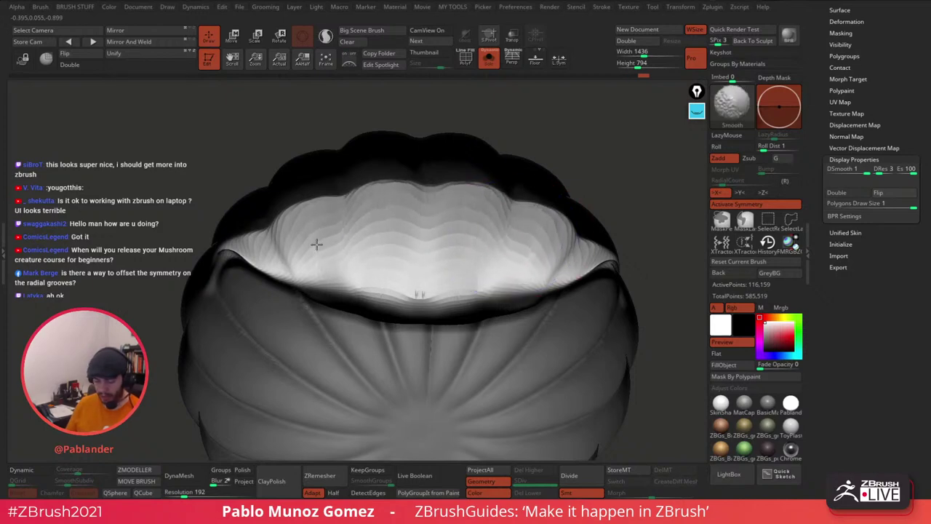
{"action": "right_click_drag", "start_coordinate": [517, 260], "coordinate": [505, 313]}
{"action": "left_click_drag", "start_coordinate": [498, 293], "coordinate": [489, 313]}
{"action": "left_click_drag", "start_coordinate": [549, 277], "coordinate": [542, 291], "text": "shift"}
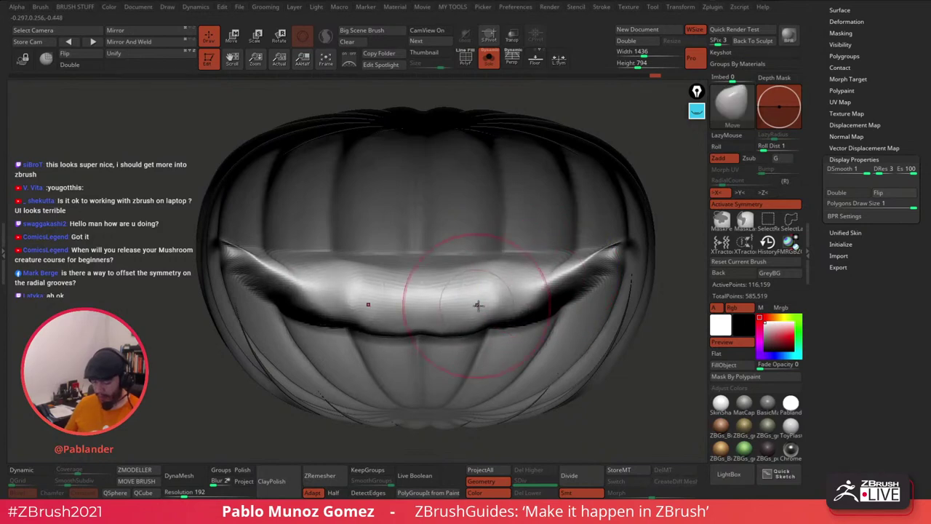
Step: Expand the mouth cavity toward its corners with the Move brush, smoothing the creases near the ends
{"action": "mouse_move", "coordinate": [478, 307]}
{"action": "right_mouse_down"}
{"action": "mouse_move", "coordinate": [499, 270]}
{"action": "mouse_move", "coordinate": [518, 302]}
{"action": "right_mouse_up"}
{"action": "mouse_move", "coordinate": [518, 302]}
{"action": "left_mouse_down"}
{"action": "mouse_move", "coordinate": [554, 277]}
{"action": "mouse_move", "coordinate": [539, 283]}
{"action": "left_mouse_up"}
{"action": "right_click_drag", "start_coordinate": [539, 283], "coordinate": [525, 240]}
{"action": "right_click_drag", "start_coordinate": [306, 248], "coordinate": [416, 270], "text": "alt"}
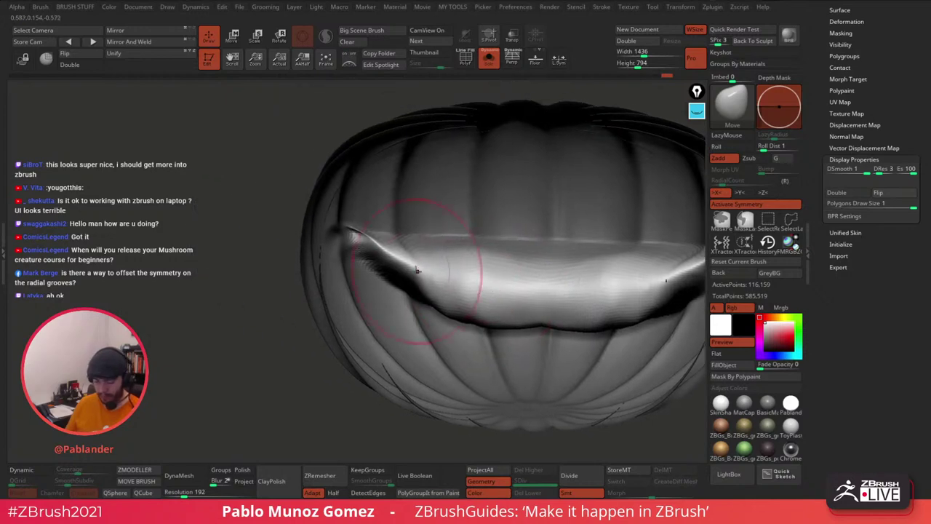
{"action": "left_click_drag", "start_coordinate": [391, 249], "coordinate": [380, 249], "text": "shift"}
{"action": "mouse_move", "coordinate": [378, 249]}
{"action": "right_mouse_down"}
{"action": "mouse_move", "coordinate": [415, 267]}
{"action": "mouse_move", "coordinate": [426, 259]}
{"action": "right_mouse_up"}
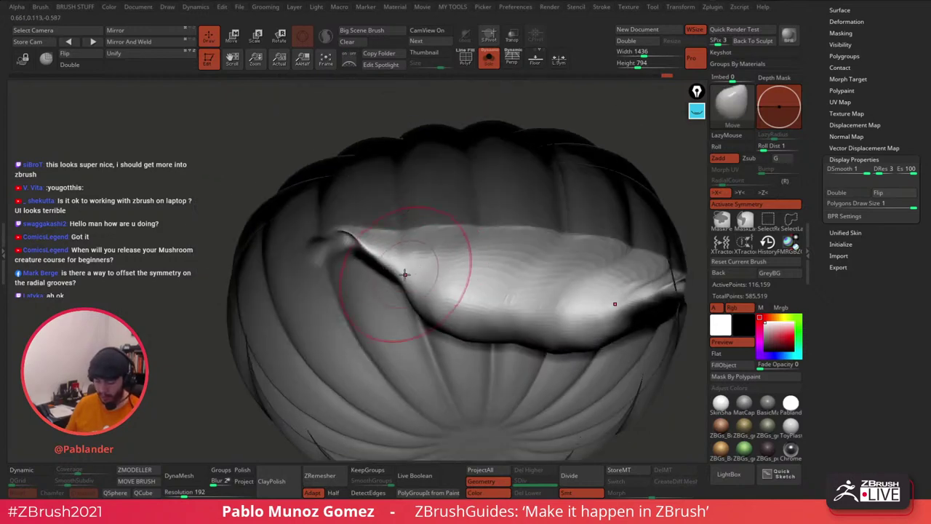
{"action": "right_click_drag", "start_coordinate": [385, 291], "coordinate": [402, 313]}
{"action": "mouse_move", "coordinate": [381, 235]}
{"action": "left_mouse_down"}
{"action": "mouse_move", "coordinate": [371, 237]}
{"action": "mouse_move", "coordinate": [374, 252]}
{"action": "left_mouse_up"}
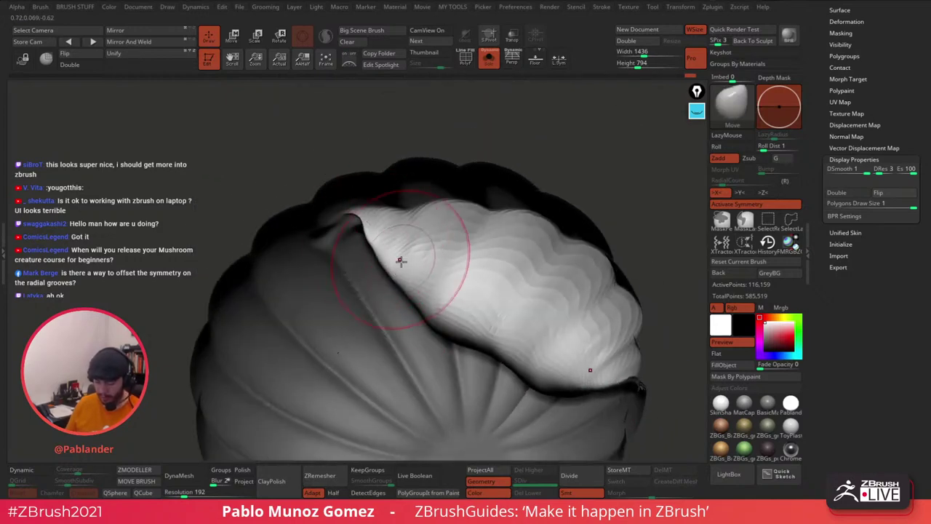
{"action": "left_click_drag", "start_coordinate": [414, 286], "coordinate": [409, 297]}
Step: Reshape the centre of the mouth cavity and smooth its central bumps and upper side
{"action": "mouse_move", "coordinate": [455, 356]}
{"action": "right_mouse_down"}
{"action": "mouse_move", "coordinate": [487, 280]}
{"action": "mouse_move", "coordinate": [495, 323]}
{"action": "right_mouse_up"}
{"action": "right_click_drag", "start_coordinate": [493, 284], "coordinate": [549, 251]}
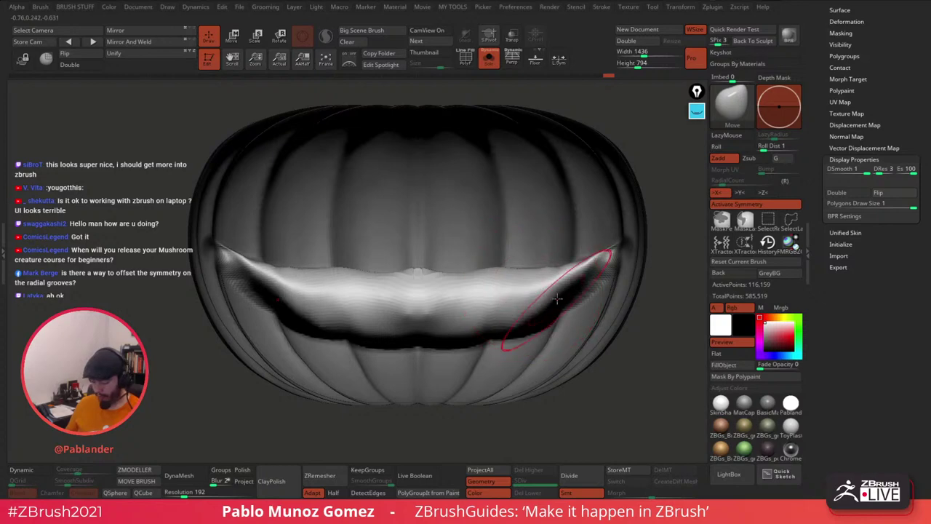
{"action": "right_click_drag", "start_coordinate": [530, 288], "coordinate": [553, 298]}
{"action": "key", "text": "shift"}
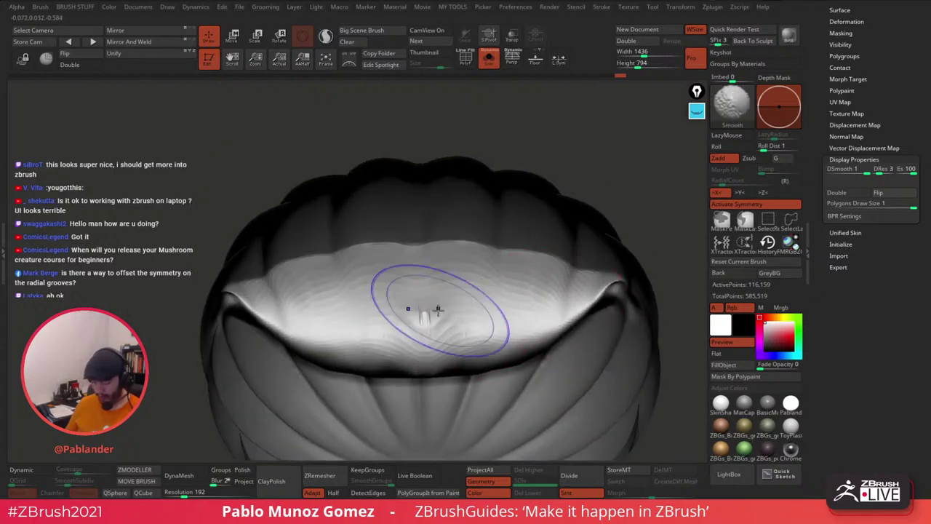
{"action": "mouse_move", "coordinate": [457, 318]}
{"action": "right_mouse_down"}
{"action": "mouse_move", "coordinate": [512, 291]}
{"action": "mouse_move", "coordinate": [526, 262]}
{"action": "right_mouse_up"}
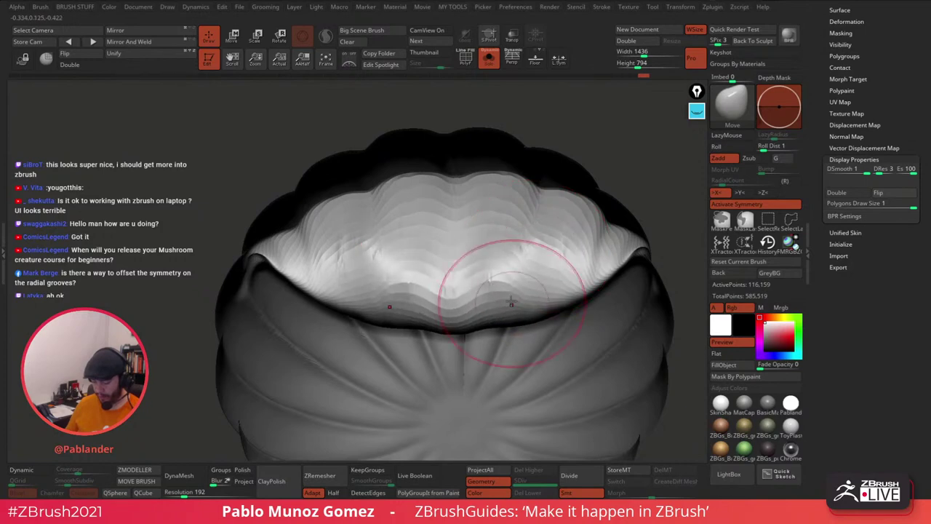
{"action": "mouse_move", "coordinate": [506, 277]}
{"action": "right_mouse_down"}
{"action": "mouse_move", "coordinate": [505, 241]}
{"action": "mouse_move", "coordinate": [451, 276]}
{"action": "mouse_move", "coordinate": [481, 286]}
{"action": "mouse_move", "coordinate": [398, 239]}
{"action": "right_mouse_up"}
{"action": "key", "text": "shift"}
{"action": "left_click_drag", "start_coordinate": [396, 229], "coordinate": [400, 233], "text": "shift"}
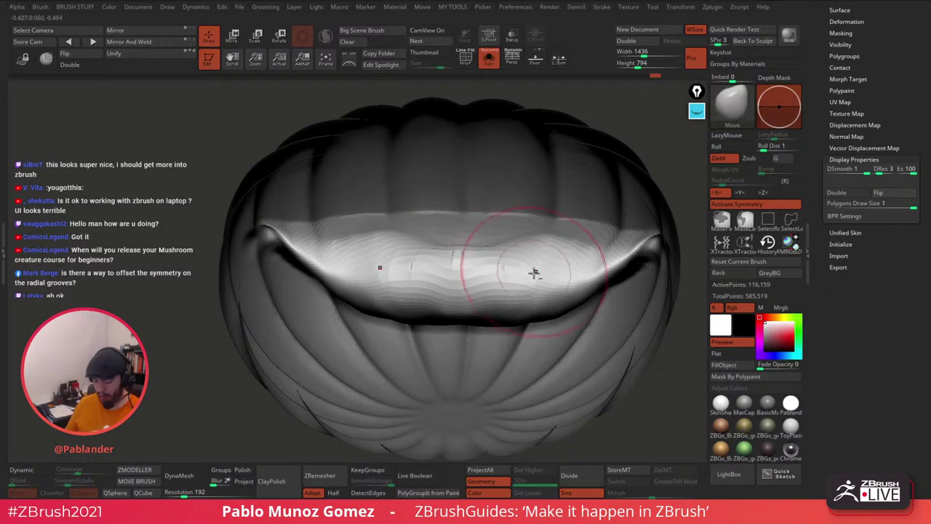
Step: Refine the lower part of the mouth cavity and smooth away the remaining ridges on its inner wall
{"action": "right_click_drag", "start_coordinate": [534, 272], "coordinate": [516, 268], "text": "alt"}
{"action": "mouse_move", "coordinate": [459, 242]}
{"action": "left_mouse_down", "text": "shift"}
{"action": "mouse_move", "coordinate": [445, 248]}
{"action": "mouse_move", "coordinate": [458, 251]}
{"action": "left_mouse_up", "text": "shift"}
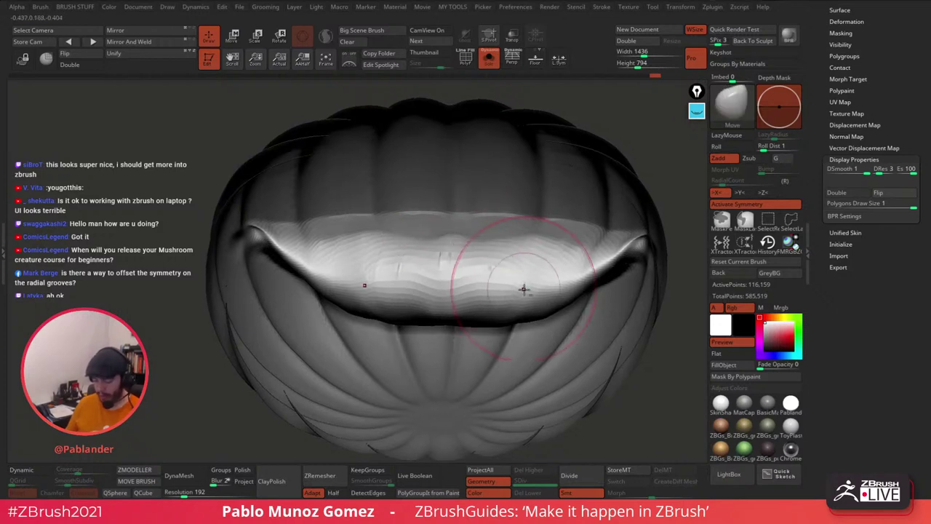
{"action": "mouse_move", "coordinate": [524, 288]}
{"action": "right_mouse_down", "text": "ctrl"}
{"action": "mouse_move", "coordinate": [534, 262]}
{"action": "mouse_move", "coordinate": [561, 269]}
{"action": "mouse_move", "coordinate": [526, 272]}
{"action": "mouse_move", "coordinate": [562, 275]}
{"action": "mouse_move", "coordinate": [516, 293]}
{"action": "mouse_move", "coordinate": [500, 277]}
{"action": "mouse_move", "coordinate": [511, 310]}
{"action": "right_mouse_up", "text": "ctrl"}
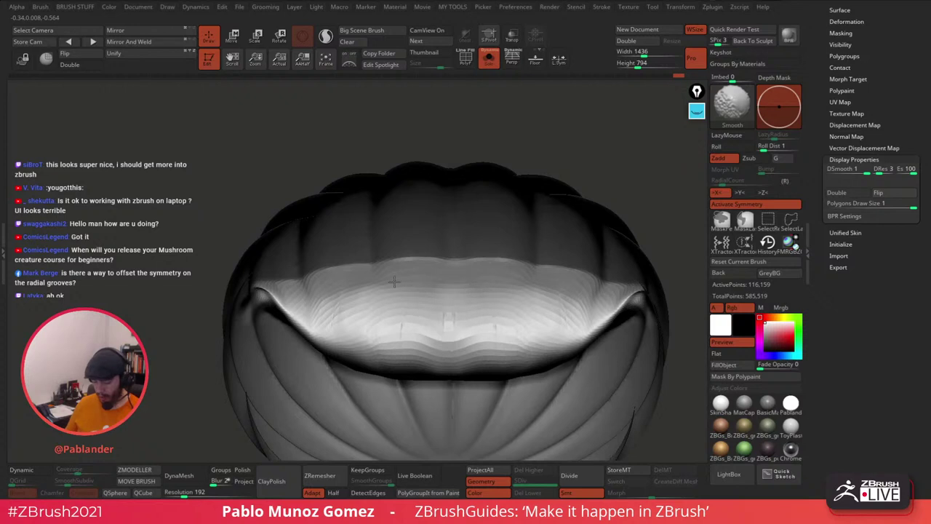
{"action": "mouse_move", "coordinate": [507, 332]}
{"action": "right_mouse_down"}
{"action": "mouse_move", "coordinate": [536, 332]}
{"action": "mouse_move", "coordinate": [487, 272]}
{"action": "right_mouse_up"}
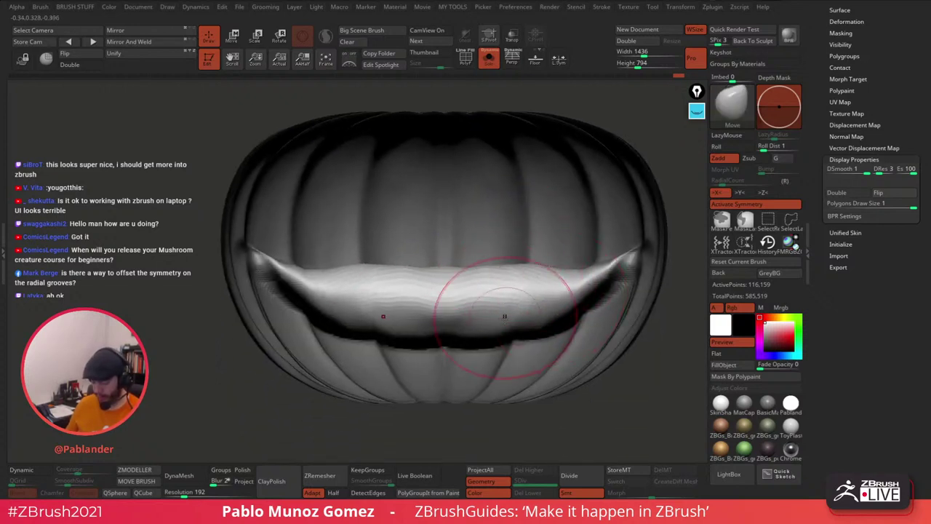
{"action": "right_click_drag", "start_coordinate": [571, 293], "coordinate": [380, 252]}
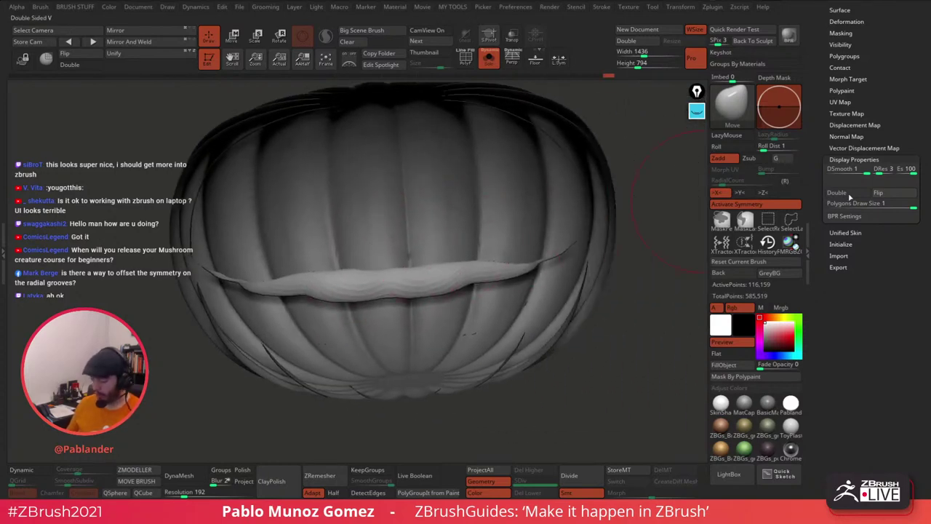
Step: Restore the pumpkin body's normals and leave Solo mode to show the stem again
{"action": "left_click", "coordinate": [897, 194]}
{"action": "mouse_move", "coordinate": [626, 292]}
{"action": "right_mouse_down"}
{"action": "mouse_move", "coordinate": [561, 329]}
{"action": "mouse_move", "coordinate": [521, 263]}
{"action": "mouse_move", "coordinate": [522, 287]}
{"action": "mouse_move", "coordinate": [584, 298]}
{"action": "mouse_move", "coordinate": [606, 282]}
{"action": "right_mouse_up"}
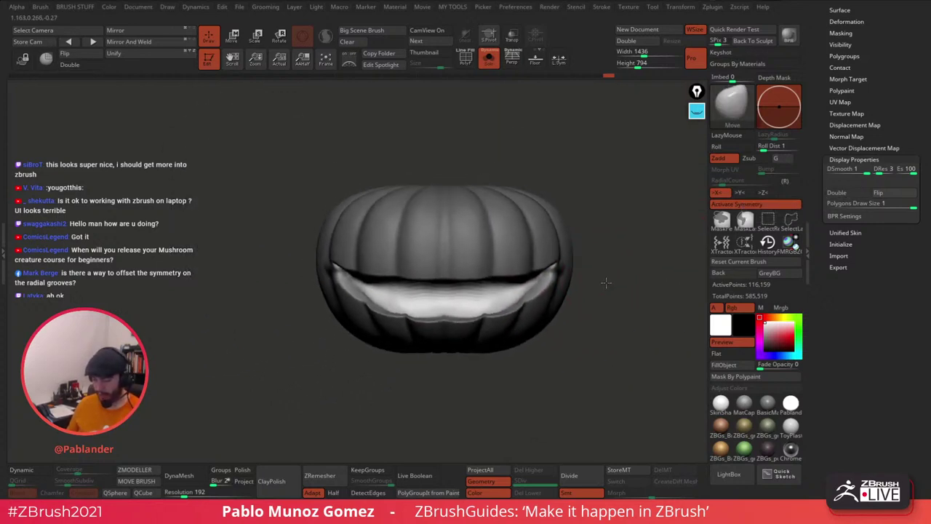
{"action": "left_click", "coordinate": [490, 61]}
{"action": "right_click_drag", "start_coordinate": [601, 192], "coordinate": [587, 270]}
{"action": "right_click", "coordinate": [542, 246]}
Step: Smooth the mouth's lower lip and corners on the pumpkin body
{"action": "left_click_drag", "start_coordinate": [550, 222], "coordinate": [524, 284], "text": "shift"}
{"action": "left_click_drag", "start_coordinate": [598, 176], "coordinate": [631, 290], "text": "ctrl"}
{"action": "key", "text": "shift"}
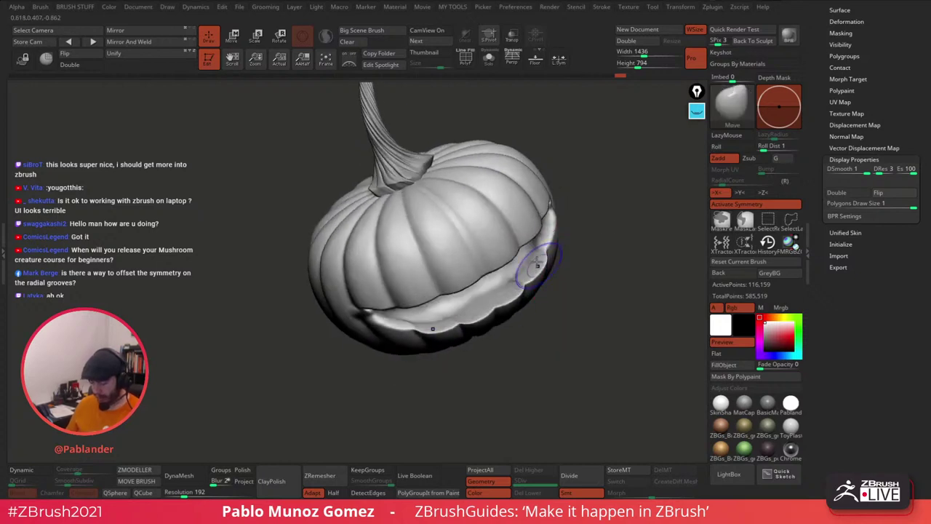
{"action": "right_click_drag", "start_coordinate": [551, 216], "coordinate": [582, 236]}
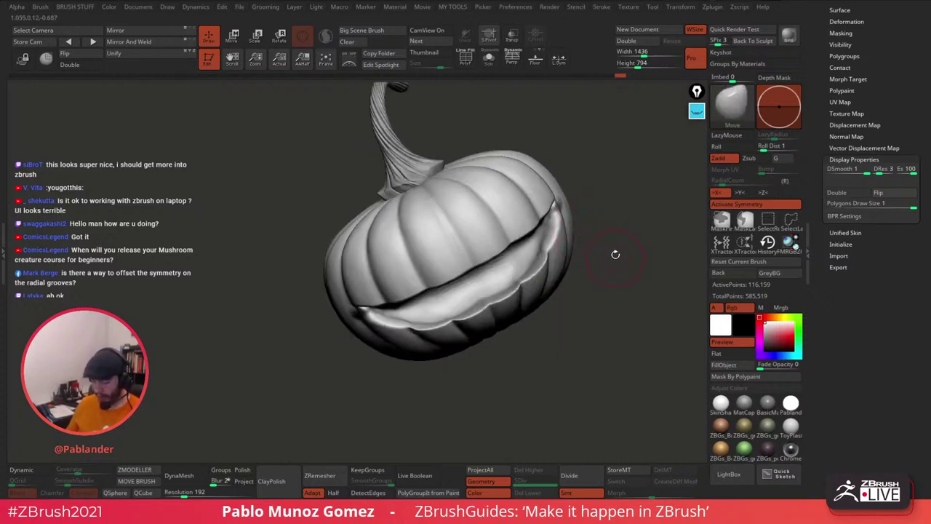
Step: Remesh the pumpkin body with DynaMesh at resolution 192 and smooth the corners of the mouth
{"action": "left_click_drag", "start_coordinate": [606, 178], "coordinate": [633, 267], "text": "ctrl"}
{"action": "left_click", "coordinate": [186, 476]}
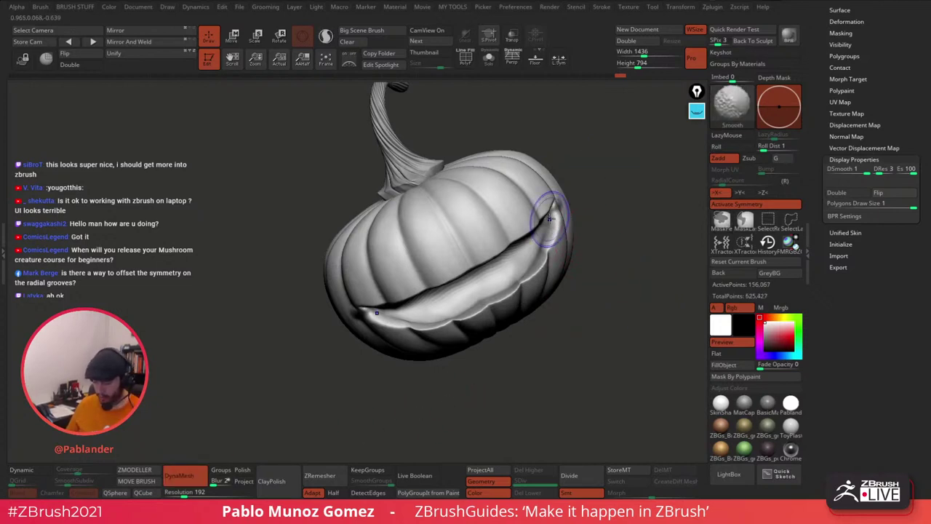
{"action": "right_click_drag", "start_coordinate": [488, 273], "coordinate": [553, 211]}
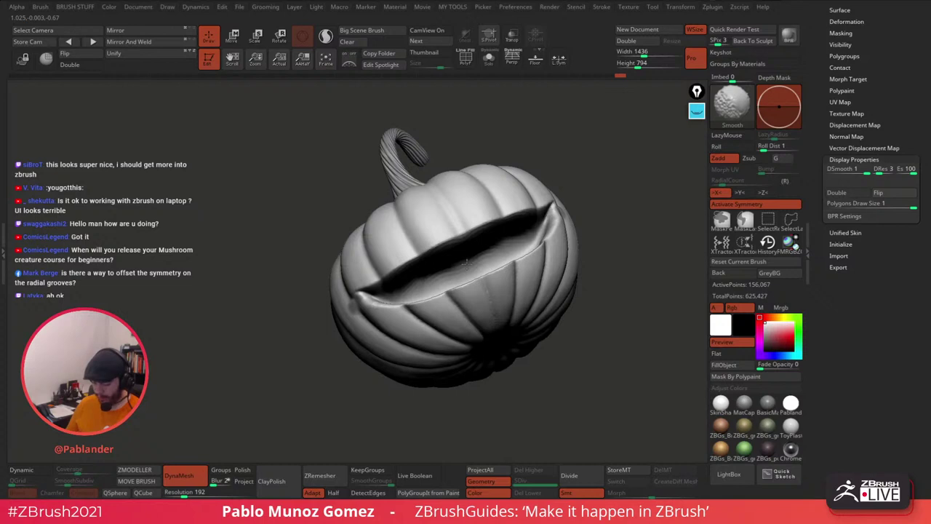
{"action": "right_click_drag", "start_coordinate": [468, 260], "coordinate": [471, 234]}
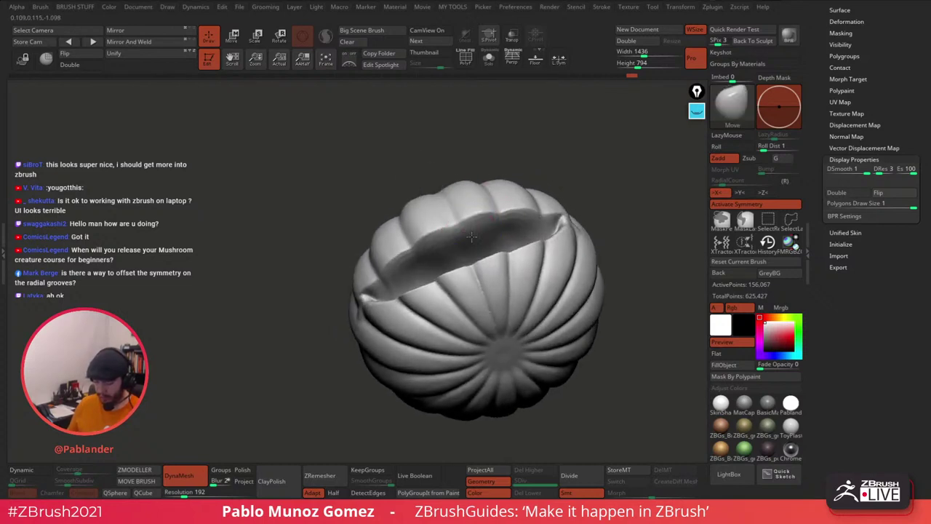
Step: Smooth the rim and corner of the mouth's lower lip on the pumpkin body
{"action": "right_click_drag", "start_coordinate": [471, 231], "coordinate": [401, 284]}
{"action": "right_click_drag", "start_coordinate": [521, 217], "coordinate": [542, 206]}
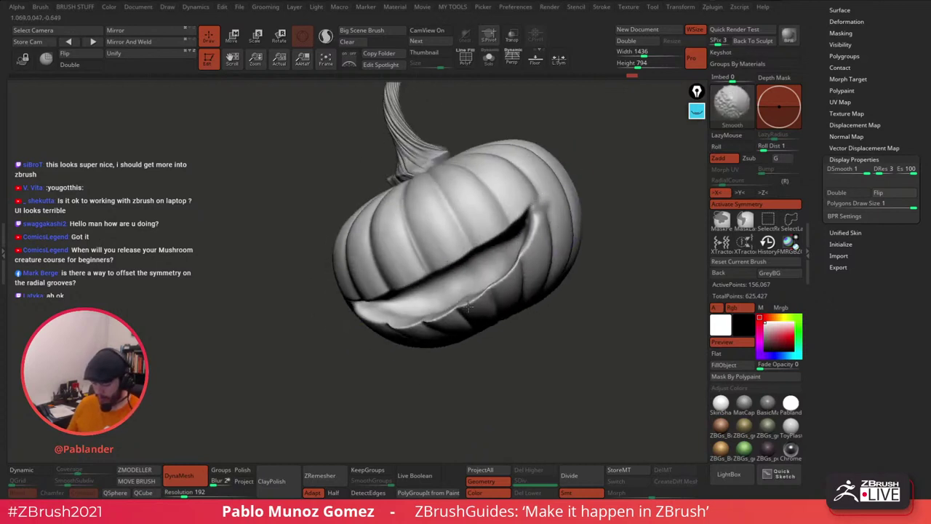
{"action": "right_click_drag", "start_coordinate": [472, 266], "coordinate": [545, 262]}
{"action": "left_click_drag", "start_coordinate": [474, 274], "coordinate": [511, 251], "text": "shift"}
{"action": "right_click_drag", "start_coordinate": [511, 251], "coordinate": [489, 275]}
{"action": "left_click_drag", "start_coordinate": [489, 275], "coordinate": [535, 239], "text": "shift"}
{"action": "right_click_drag", "start_coordinate": [535, 239], "coordinate": [537, 259]}
Step: Thicken the mouth's lower lip with the Inflat brush and smooth its rim
{"action": "key", "text": "space"}
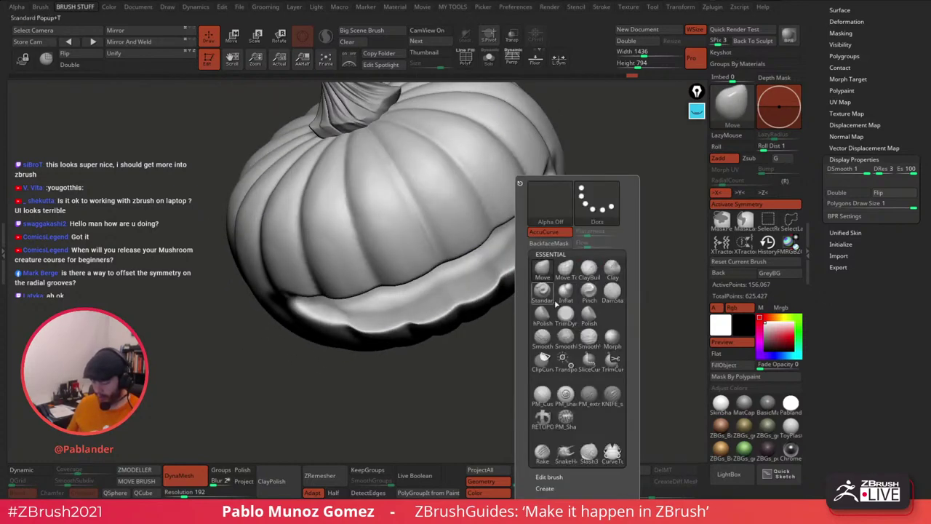
{"action": "left_click", "coordinate": [571, 298]}
{"action": "right_click_drag", "start_coordinate": [628, 200], "coordinate": [584, 214]}
{"action": "key", "text": "space"}
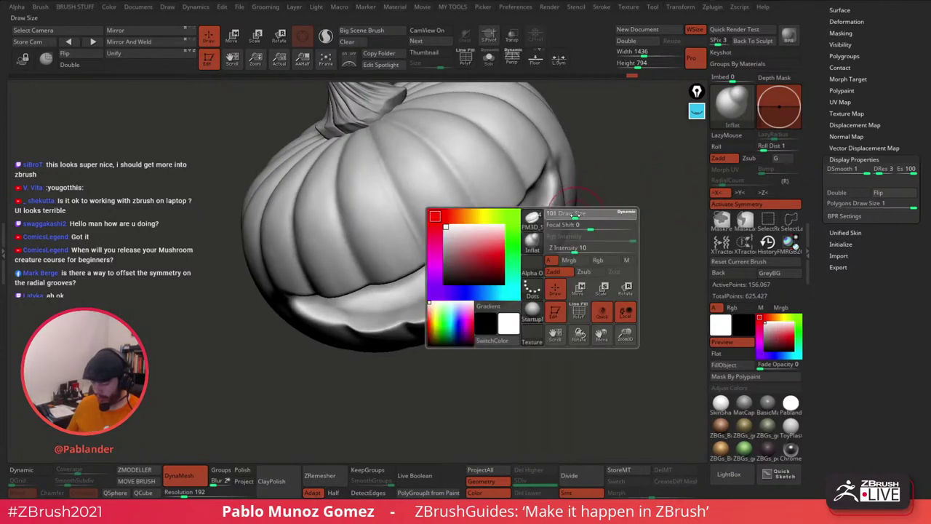
{"action": "left_click_drag", "start_coordinate": [549, 191], "coordinate": [508, 267]}
{"action": "mouse_move", "coordinate": [537, 224]}
{"action": "left_mouse_down", "text": "shift"}
{"action": "mouse_move", "coordinate": [535, 237]}
{"action": "mouse_move", "coordinate": [465, 298]}
{"action": "left_mouse_up", "text": "shift"}
{"action": "left_click_drag", "start_coordinate": [552, 289], "coordinate": [505, 269], "text": "shift"}
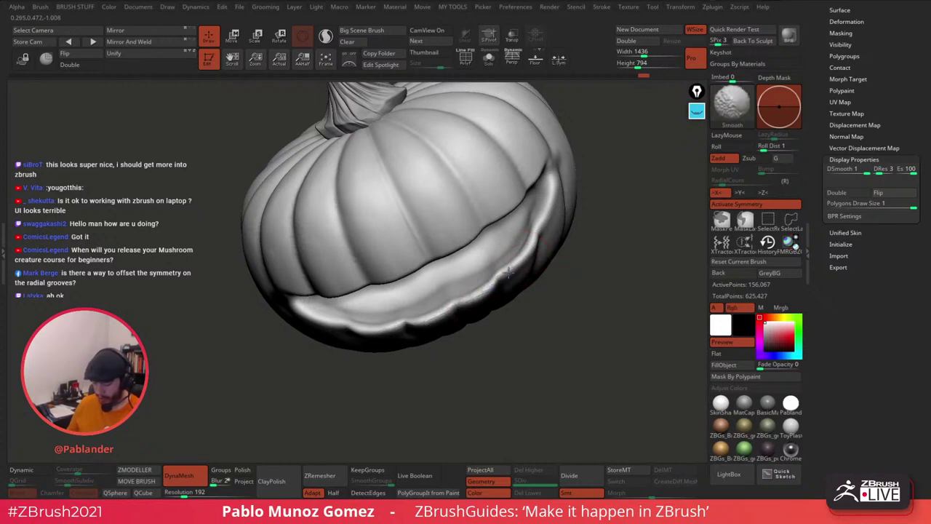
{"action": "left_click_drag", "start_coordinate": [479, 336], "coordinate": [492, 266]}
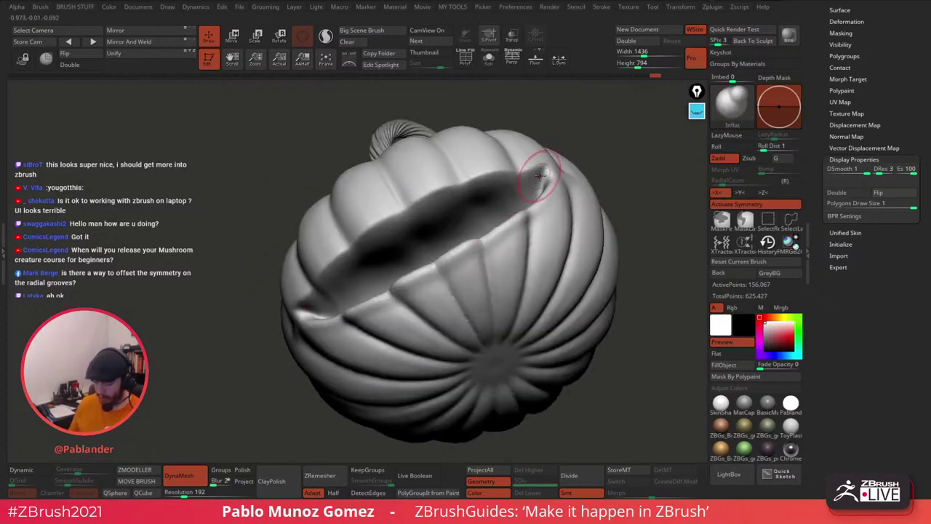
Step: Inflate the mouth's corners and upper lip, smoothing the edges where they meet the cavity
{"action": "left_click_drag", "start_coordinate": [541, 168], "coordinate": [446, 187]}
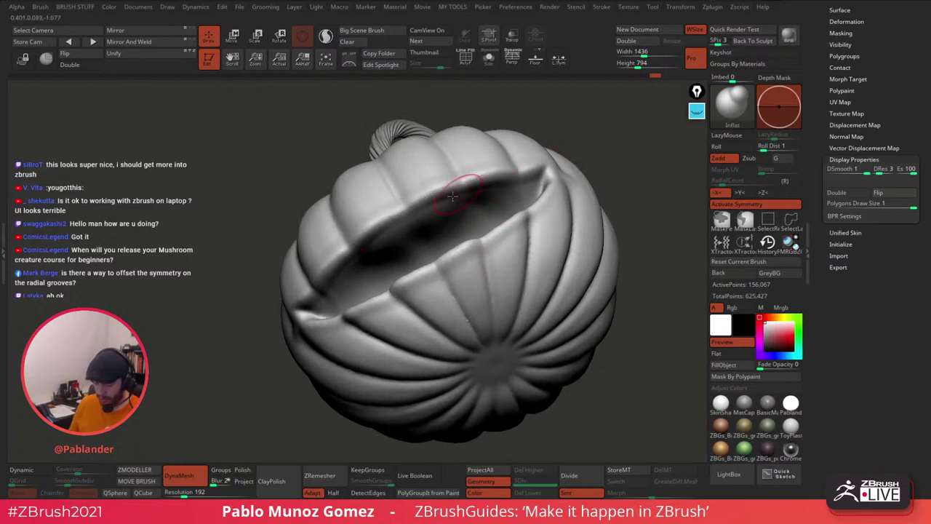
{"action": "key", "text": "shift"}
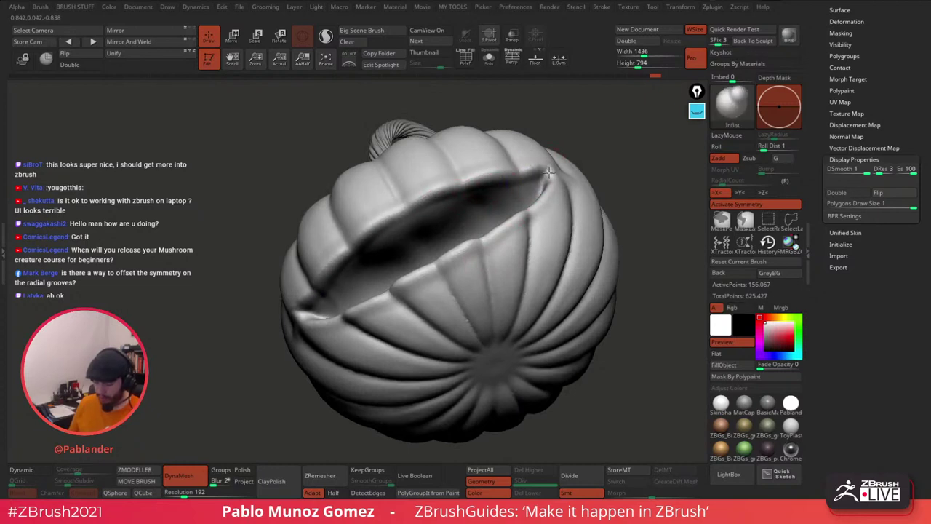
{"action": "right_click_drag", "start_coordinate": [549, 170], "coordinate": [545, 202]}
{"action": "key", "text": "shift"}
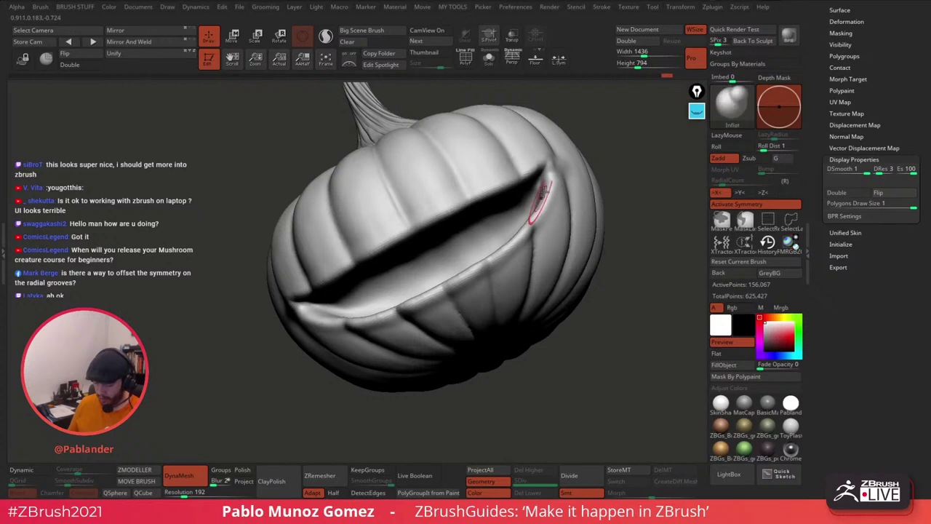
{"action": "right_click_drag", "start_coordinate": [496, 251], "coordinate": [491, 295]}
{"action": "key", "text": "shift"}
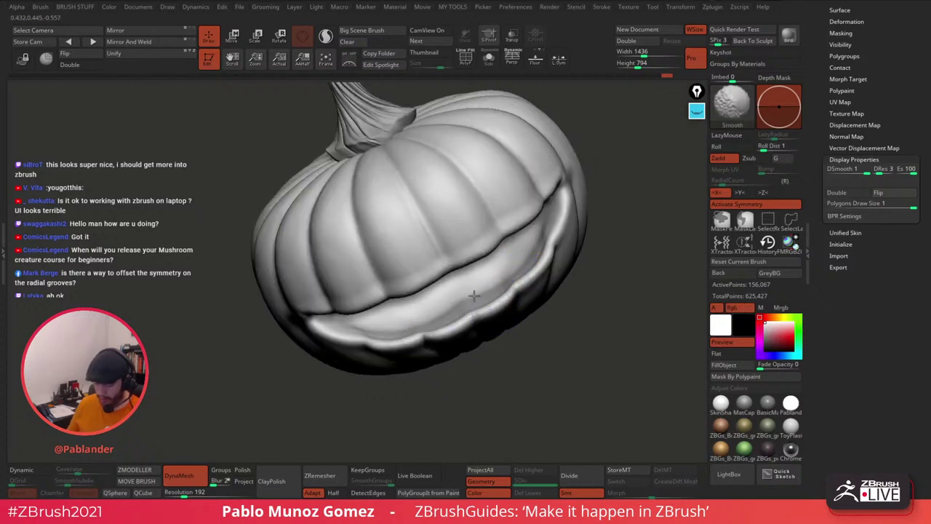
{"action": "right_click_drag", "start_coordinate": [544, 235], "coordinate": [516, 235]}
Step: Enlarge the Inflat brush, flip the pumpkin body's normals and isolate it in Solo mode to work inside the mouth
{"action": "key", "text": "space"}
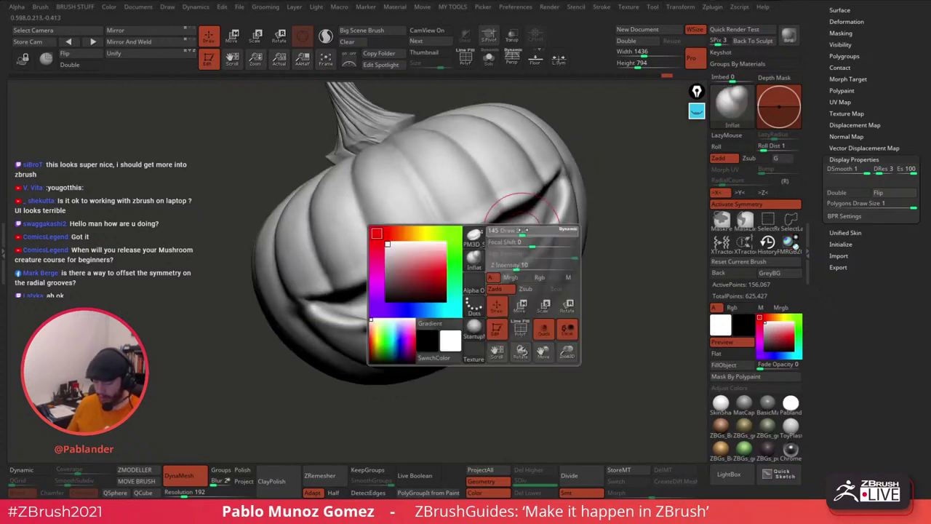
{"action": "left_click_drag", "start_coordinate": [527, 230], "coordinate": [537, 217]}
{"action": "right_click_drag", "start_coordinate": [626, 182], "coordinate": [616, 184]}
{"action": "key", "text": "space"}
{"action": "left_click_drag", "start_coordinate": [625, 182], "coordinate": [635, 181]}
{"action": "right_click_drag", "start_coordinate": [623, 207], "coordinate": [604, 185]}
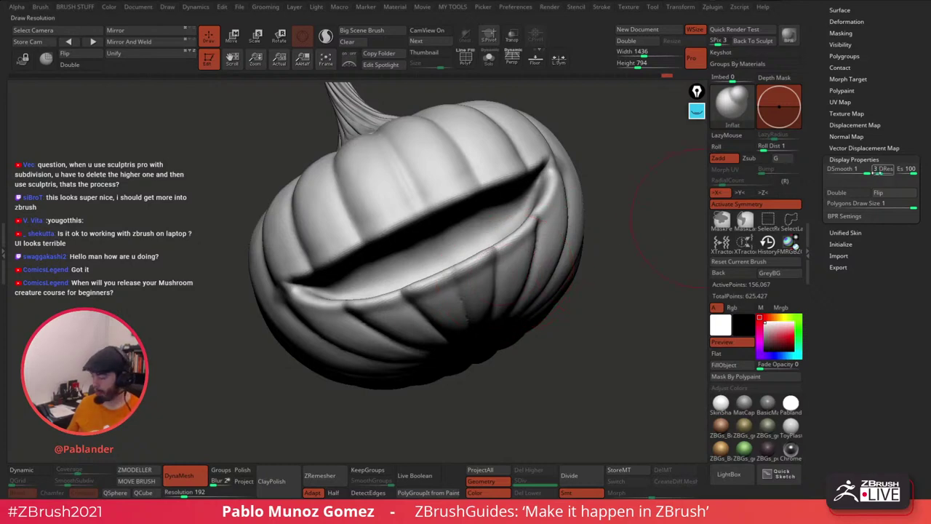
{"action": "left_click", "coordinate": [864, 194]}
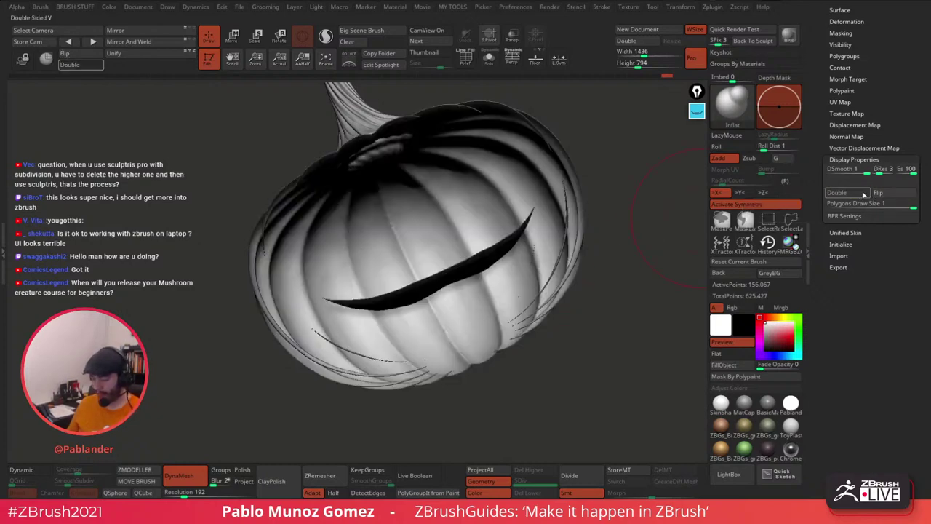
{"action": "right_click_drag", "start_coordinate": [518, 268], "coordinate": [495, 242]}
{"action": "left_click", "coordinate": [490, 64]}
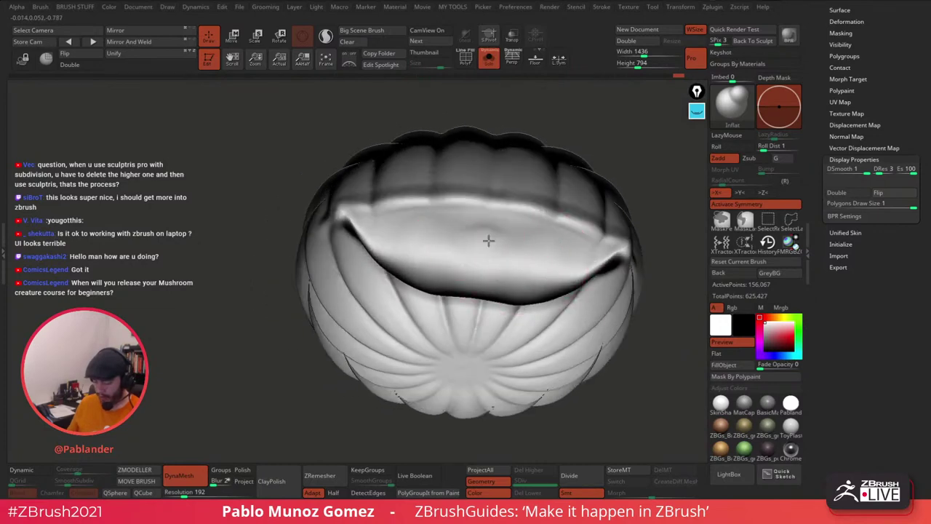
Step: Inflate and smooth the mouth cavity's inner wall with broad strokes from inside the flipped body
{"action": "key", "text": "space"}
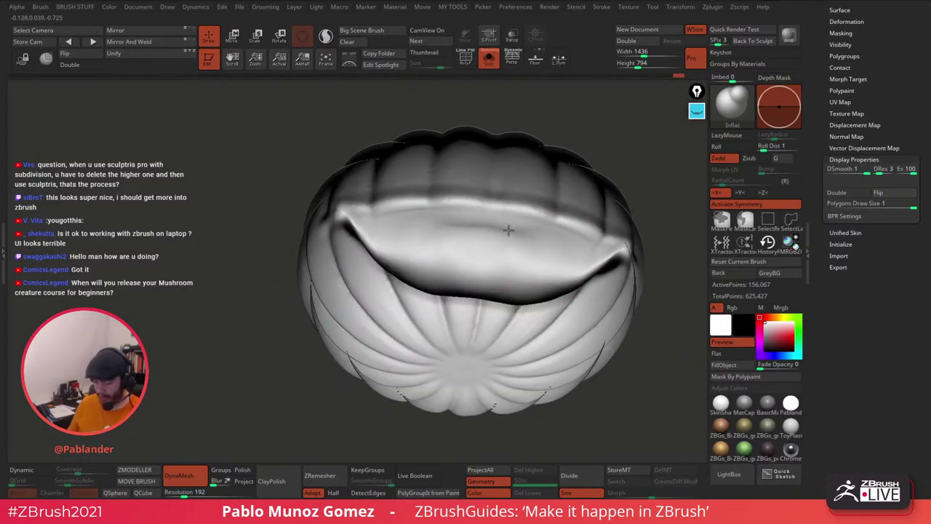
{"action": "left_click_drag", "start_coordinate": [506, 233], "coordinate": [488, 229]}
{"action": "right_click_drag", "start_coordinate": [491, 203], "coordinate": [503, 223]}
{"action": "mouse_move", "coordinate": [555, 254]}
{"action": "left_mouse_down"}
{"action": "mouse_move", "coordinate": [547, 269]}
{"action": "mouse_move", "coordinate": [488, 262]}
{"action": "left_mouse_up"}
{"action": "right_click_drag", "start_coordinate": [482, 324], "coordinate": [500, 273]}
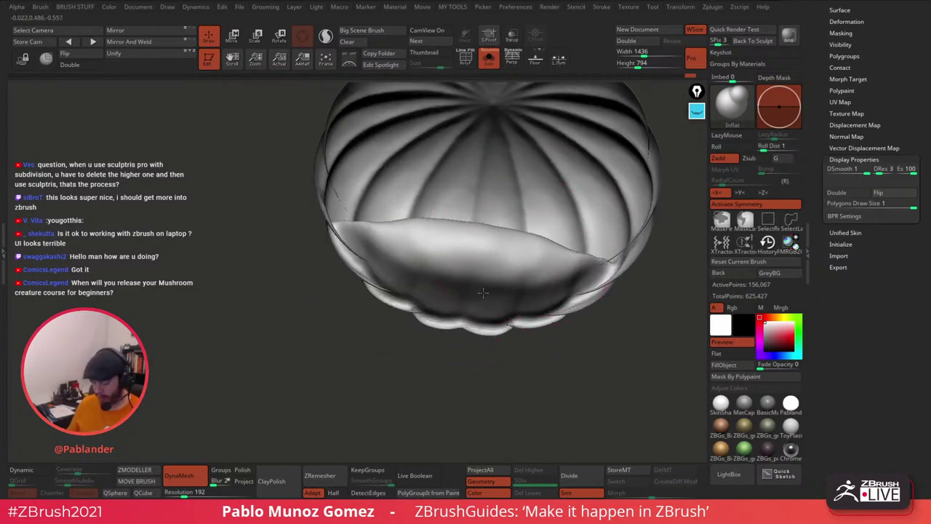
{"action": "left_click_drag", "start_coordinate": [483, 293], "coordinate": [497, 285]}
{"action": "left_click_drag", "start_coordinate": [574, 258], "coordinate": [421, 241], "text": "shift"}
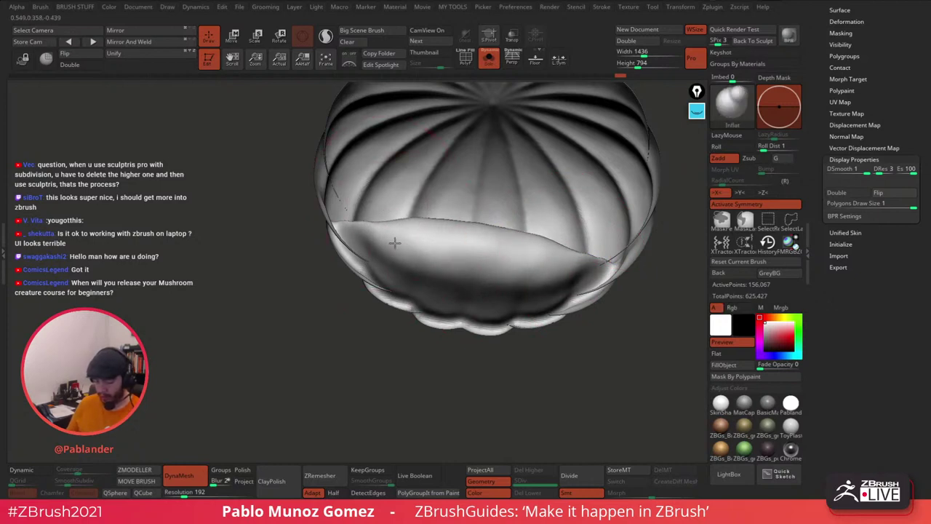
{"action": "right_click_drag", "start_coordinate": [488, 264], "coordinate": [437, 333]}
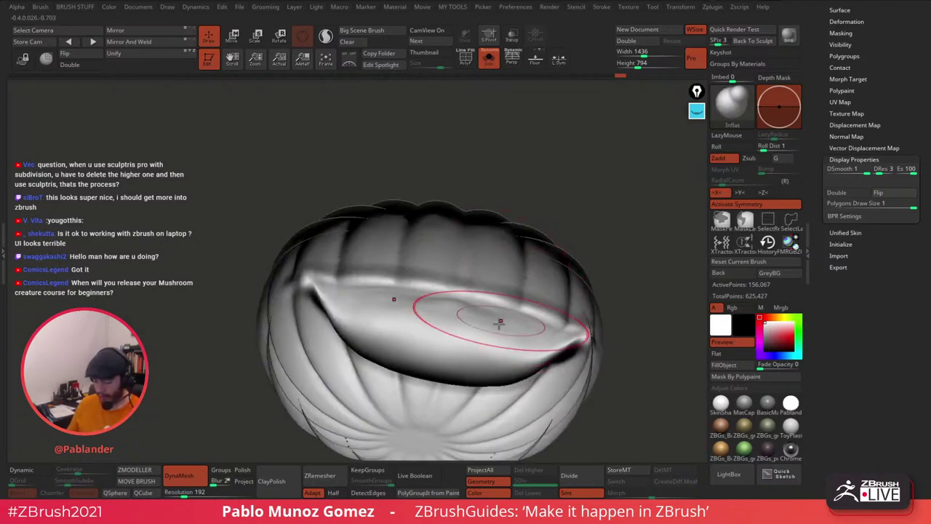
{"action": "right_click_drag", "start_coordinate": [503, 329], "coordinate": [460, 291]}
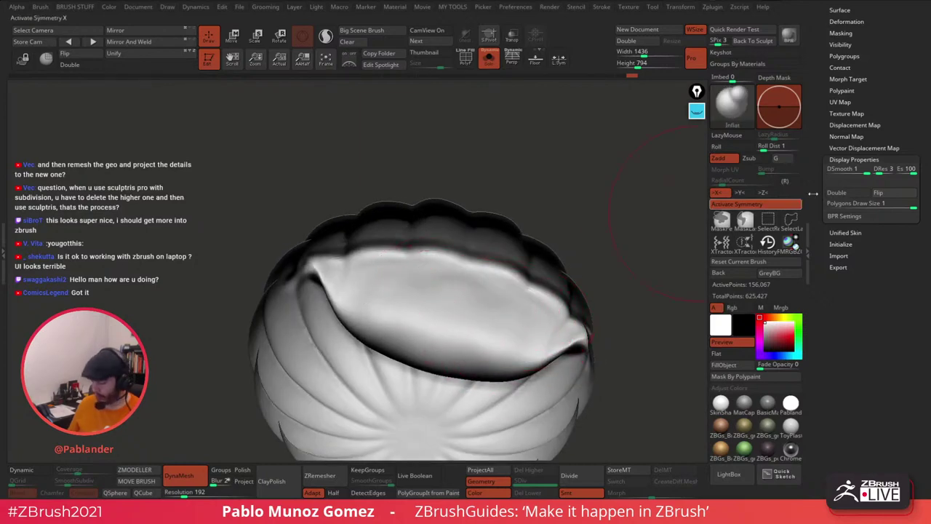
Step: Restore the pumpkin body's normals and bring the stem back into view
{"action": "left_click", "coordinate": [890, 193]}
{"action": "mouse_move", "coordinate": [704, 217]}
{"action": "right_mouse_down"}
{"action": "mouse_move", "coordinate": [400, 214]}
{"action": "mouse_move", "coordinate": [478, 200]}
{"action": "mouse_move", "coordinate": [499, 208]}
{"action": "mouse_move", "coordinate": [619, 306]}
{"action": "mouse_move", "coordinate": [580, 253]}
{"action": "right_mouse_up"}
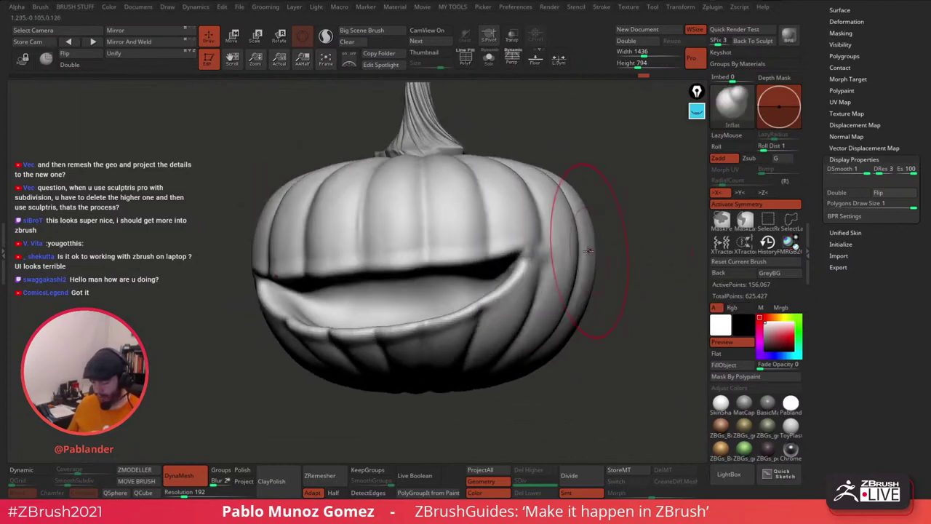
Step: Smooth the inside of the mouth and remesh the pumpkin body with DynaMesh at resolution 192
{"action": "left_click_drag", "start_coordinate": [440, 316], "coordinate": [456, 304], "text": "shift"}
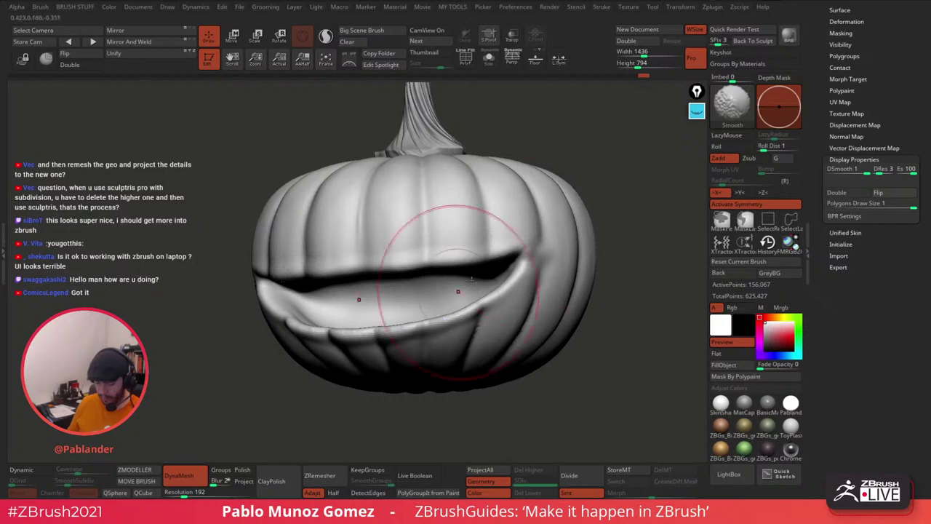
{"action": "left_click_drag", "start_coordinate": [613, 172], "coordinate": [620, 183], "text": "ctrl"}
{"action": "mouse_move", "coordinate": [582, 320]}
{"action": "left_mouse_down"}
{"action": "mouse_move", "coordinate": [575, 298]}
{"action": "mouse_move", "coordinate": [584, 265]}
{"action": "mouse_move", "coordinate": [591, 285]}
{"action": "mouse_move", "coordinate": [590, 275]}
{"action": "left_mouse_up"}
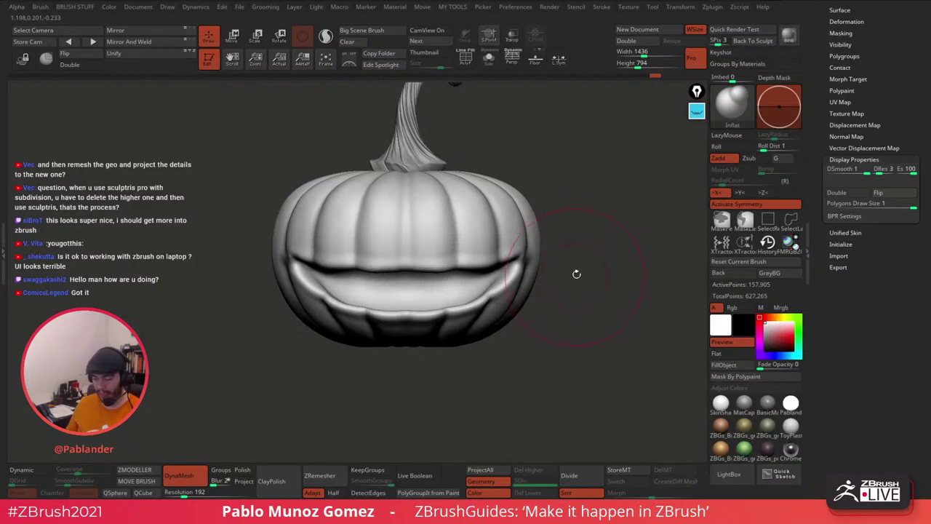
{"action": "mouse_move", "coordinate": [585, 269]}
{"action": "left_mouse_down"}
{"action": "mouse_move", "coordinate": [611, 271]}
{"action": "mouse_move", "coordinate": [575, 262]}
{"action": "mouse_move", "coordinate": [568, 277]}
{"action": "mouse_move", "coordinate": [620, 298]}
{"action": "mouse_move", "coordinate": [575, 270]}
{"action": "mouse_move", "coordinate": [589, 280]}
{"action": "left_mouse_up"}
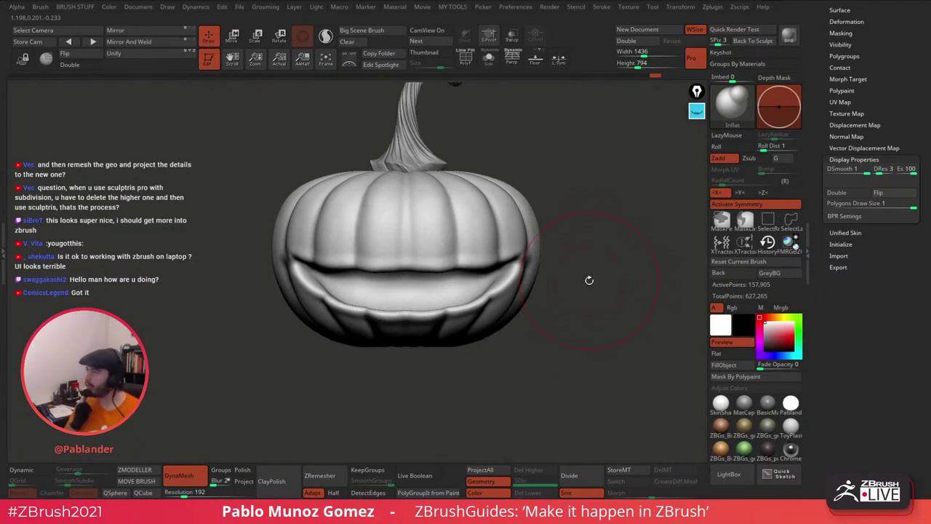
{"action": "mouse_move", "coordinate": [589, 280]}
{"action": "left_mouse_down"}
{"action": "mouse_move", "coordinate": [545, 258]}
{"action": "mouse_move", "coordinate": [558, 251]}
{"action": "left_mouse_up"}
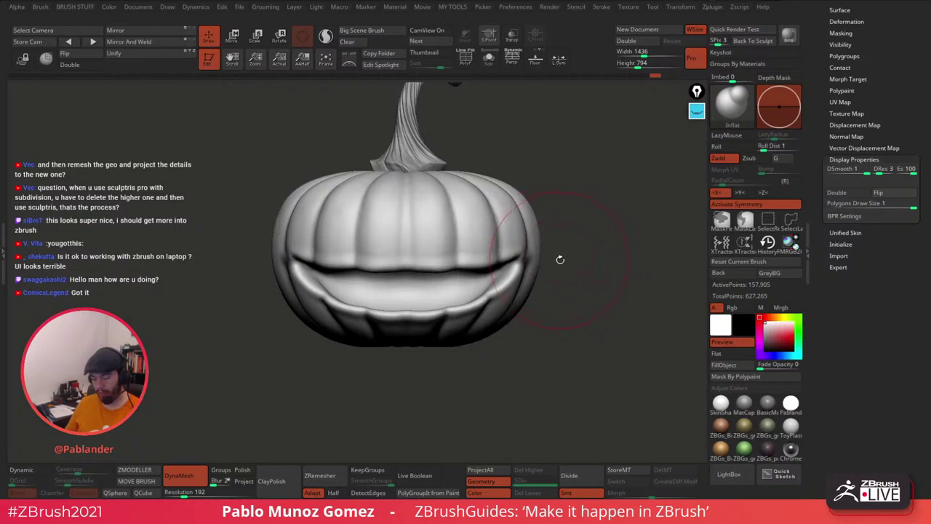
{"action": "left_click_drag", "start_coordinate": [572, 256], "coordinate": [588, 301]}
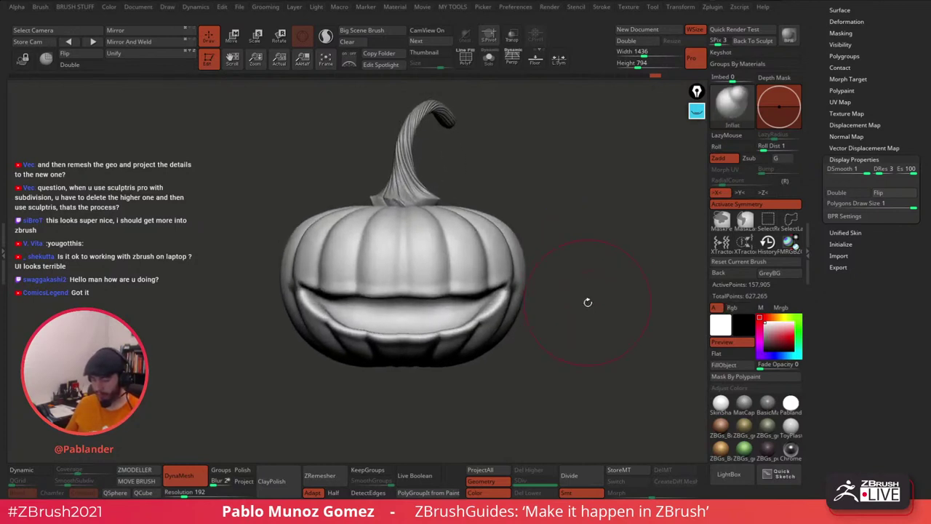
Step: Bring up the subtool list and examine the pumpkin body's polygon density with PolyFrame temporarily displayed
{"action": "left_click_drag", "start_coordinate": [887, 110], "coordinate": [886, 128]}
{"action": "scroll", "coordinate": [887, 127], "scroll_direction": "up", "scroll_amount": 10}
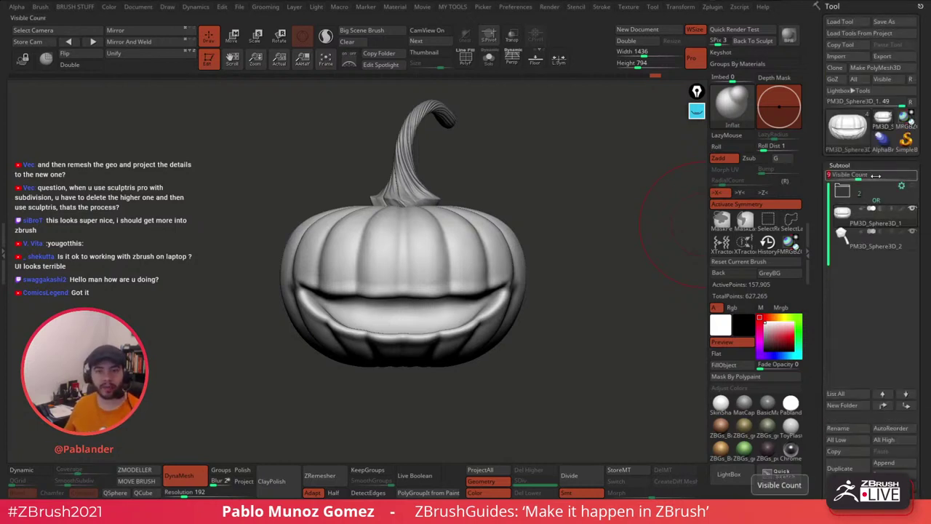
{"action": "mouse_move", "coordinate": [878, 185]}
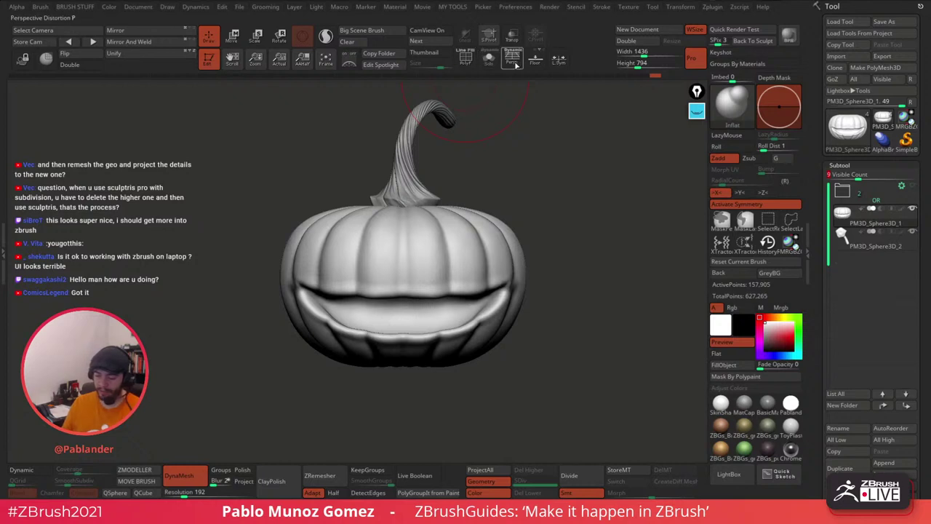
{"action": "left_click", "coordinate": [466, 57]}
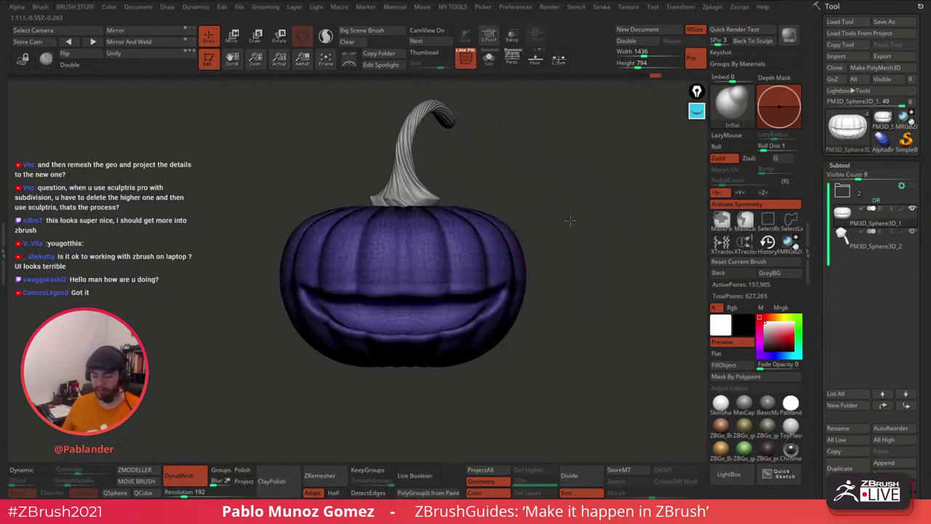
{"action": "left_click_drag", "start_coordinate": [570, 219], "coordinate": [572, 230]}
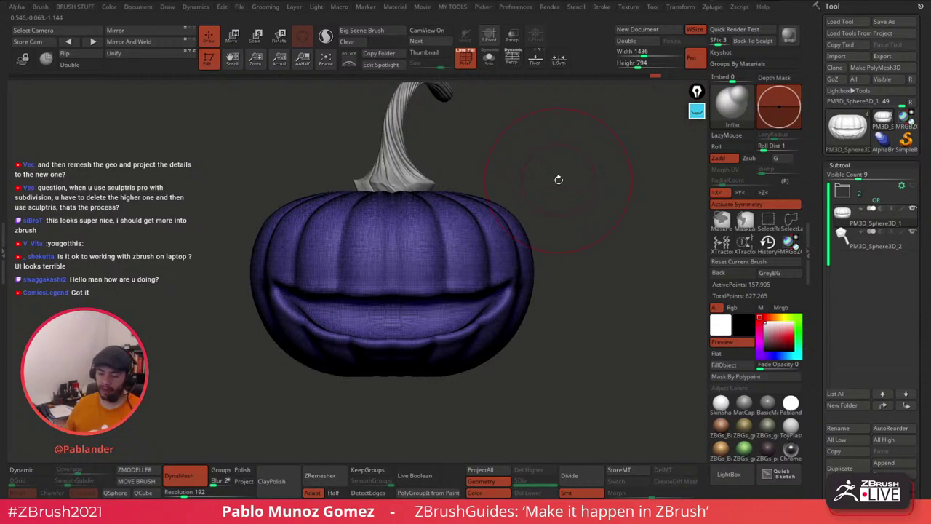
{"action": "mouse_move", "coordinate": [557, 181]}
{"action": "left_mouse_down"}
{"action": "mouse_move", "coordinate": [569, 168]}
{"action": "mouse_move", "coordinate": [578, 207]}
{"action": "mouse_move", "coordinate": [565, 198]}
{"action": "left_mouse_up"}
{"action": "key", "text": "shift+f"}
Step: Append a Cone3D primitive as a new subtool and make it the active subtool
{"action": "left_click_drag", "start_coordinate": [925, 214], "coordinate": [924, 161]}
{"action": "left_click_drag", "start_coordinate": [627, 332], "coordinate": [599, 336], "text": "alt"}
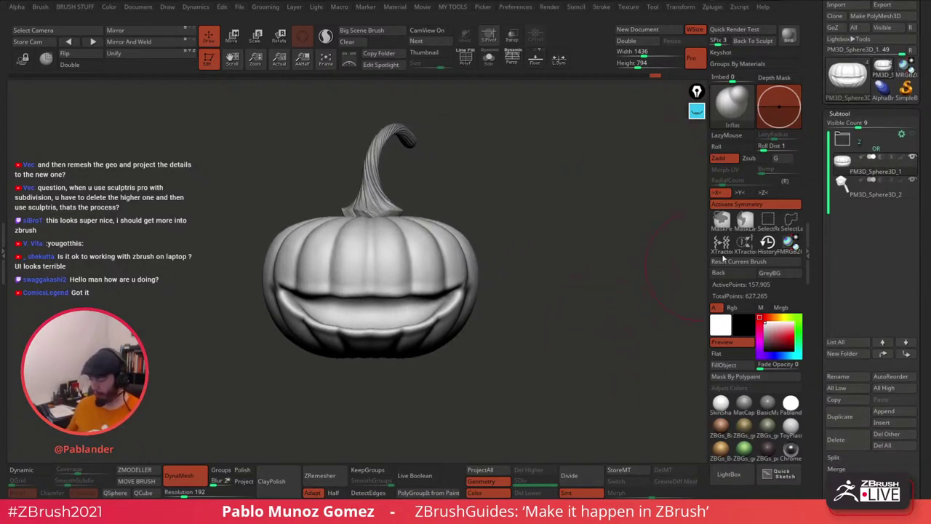
{"action": "left_click", "coordinate": [900, 414]}
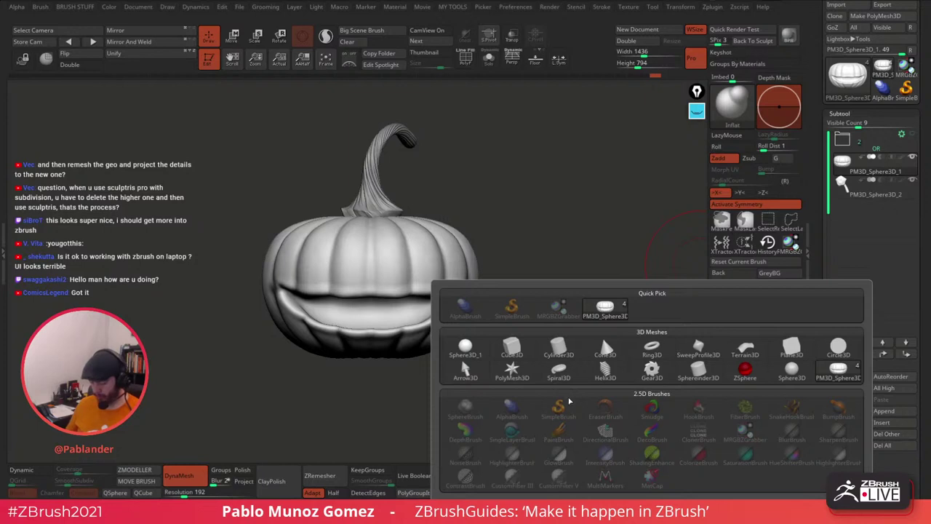
{"action": "left_click", "coordinate": [605, 349]}
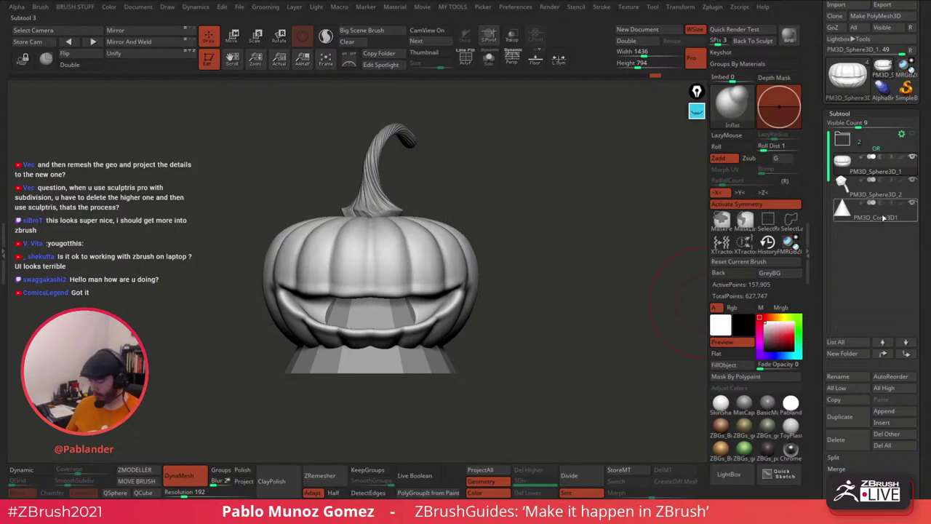
{"action": "left_click", "coordinate": [876, 217]}
Step: Isolate the cone in Solo mode and display its PolyFrame wireframe, viewed along its axis from the tip
{"action": "left_click", "coordinate": [489, 58]}
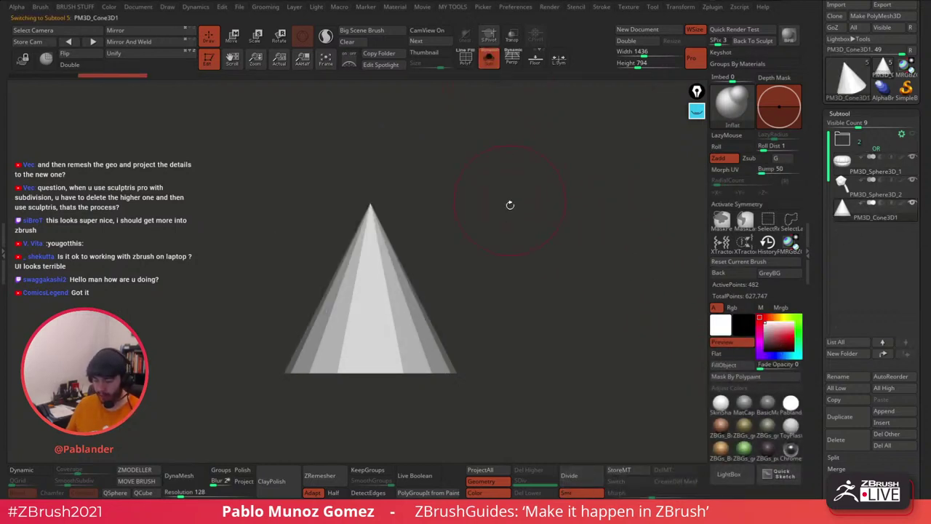
{"action": "mouse_move", "coordinate": [510, 205]}
{"action": "left_mouse_down", "text": "alt"}
{"action": "mouse_move", "coordinate": [537, 204]}
{"action": "mouse_move", "coordinate": [542, 237]}
{"action": "left_mouse_up", "text": "alt"}
{"action": "left_click", "coordinate": [466, 59]}
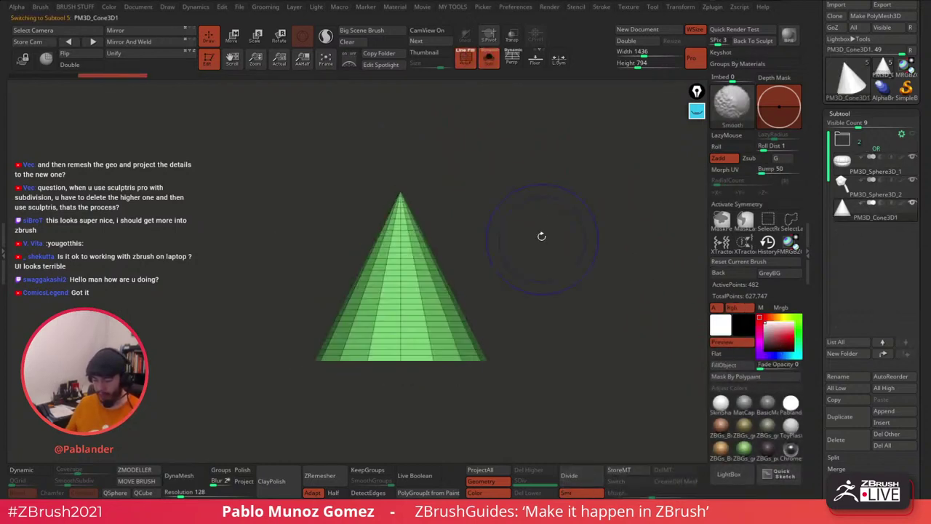
{"action": "left_click_drag", "start_coordinate": [543, 189], "coordinate": [537, 244], "text": "shift"}
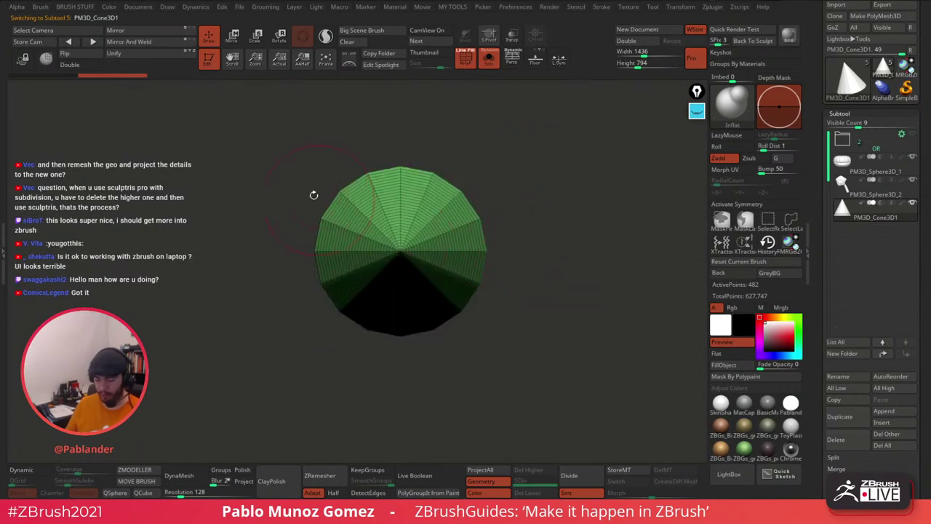
{"action": "left_click_drag", "start_coordinate": [506, 162], "coordinate": [533, 198], "text": "alt"}
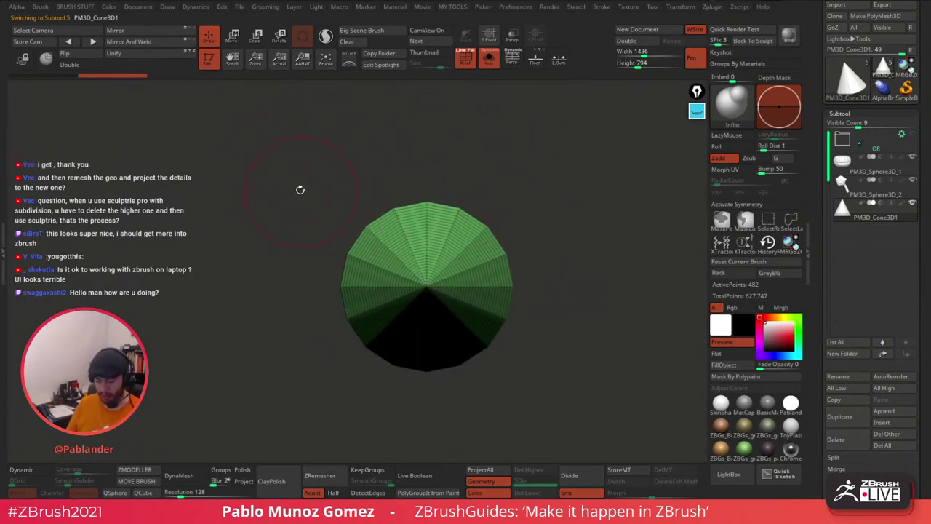
Step: Mask half of the cone and extrude the unmasked half along its axis direction into an elongated wedge with the Move gizmo
{"action": "mouse_move", "coordinate": [283, 167]}
{"action": "left_mouse_down", "text": "ctrl"}
{"action": "mouse_move", "coordinate": [439, 270]}
{"action": "mouse_move", "coordinate": [558, 289]}
{"action": "mouse_move", "coordinate": [565, 251]}
{"action": "mouse_move", "coordinate": [565, 273]}
{"action": "left_mouse_up", "text": "ctrl"}
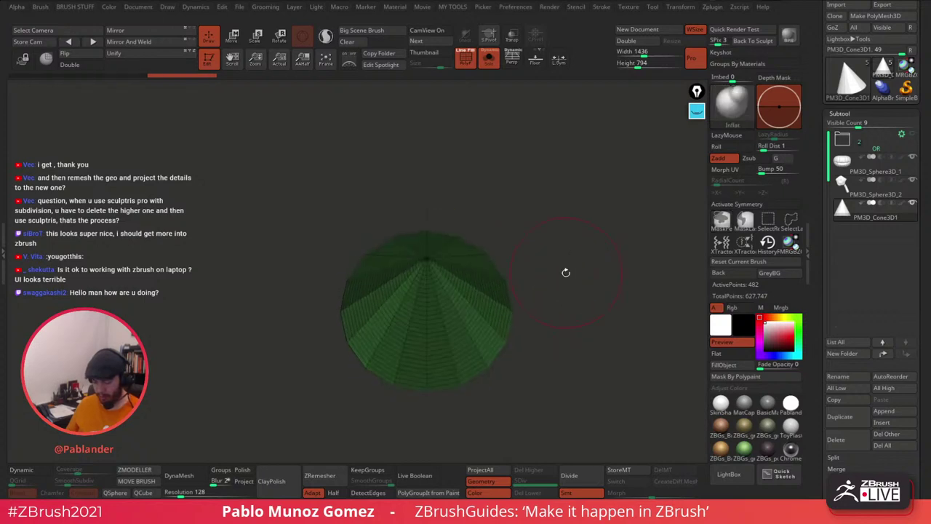
{"action": "left_click_drag", "start_coordinate": [608, 235], "coordinate": [590, 269]}
{"action": "key", "text": "w"}
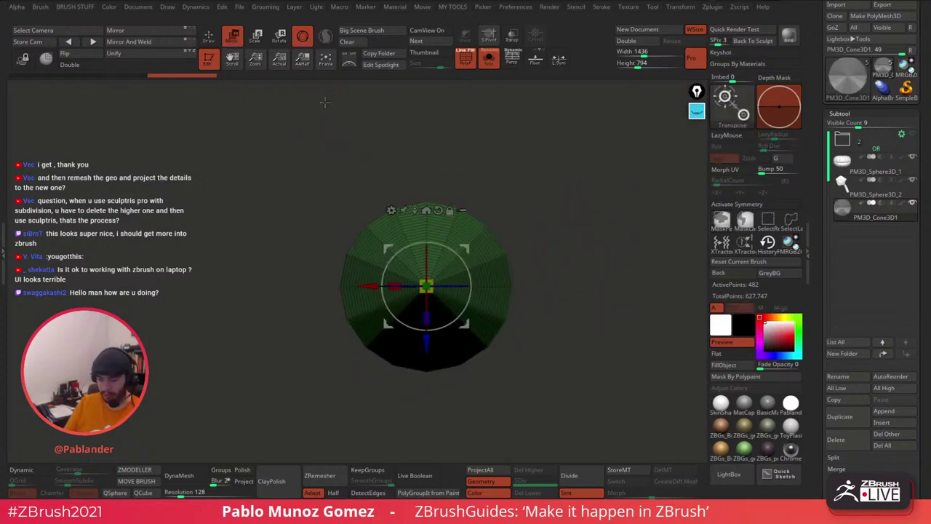
{"action": "mouse_move", "coordinate": [430, 342]}
{"action": "left_mouse_down"}
{"action": "mouse_move", "coordinate": [432, 367]}
{"action": "mouse_move", "coordinate": [428, 146]}
{"action": "left_mouse_up"}
{"action": "key", "text": "ctrl+z"}
{"action": "left_click", "coordinate": [444, 360], "text": "ctrl"}
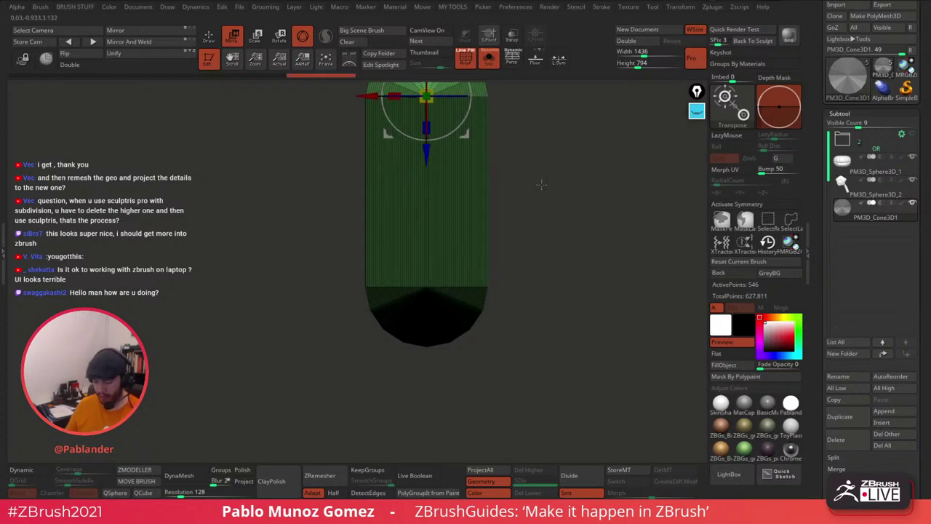
Step: Exit Solo mode to show the whole pumpkin again and move the stem subtool above the pumpkin body in the subtool list
{"action": "left_click_drag", "start_coordinate": [554, 265], "coordinate": [561, 247]}
{"action": "left_click_drag", "start_coordinate": [561, 246], "coordinate": [559, 218], "text": "shift"}
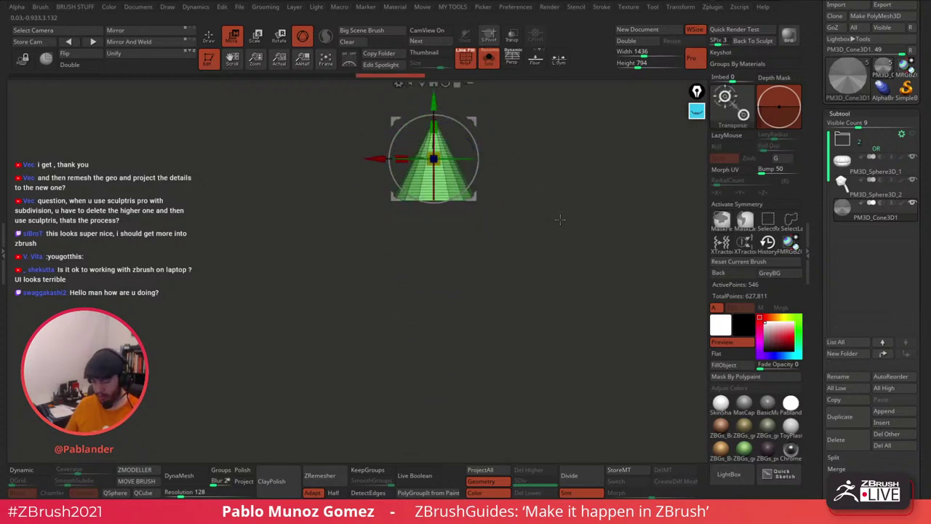
{"action": "left_click_drag", "start_coordinate": [525, 152], "coordinate": [519, 271], "text": "alt"}
{"action": "left_click", "coordinate": [417, 204]}
{"action": "left_click_drag", "start_coordinate": [499, 224], "coordinate": [543, 239]}
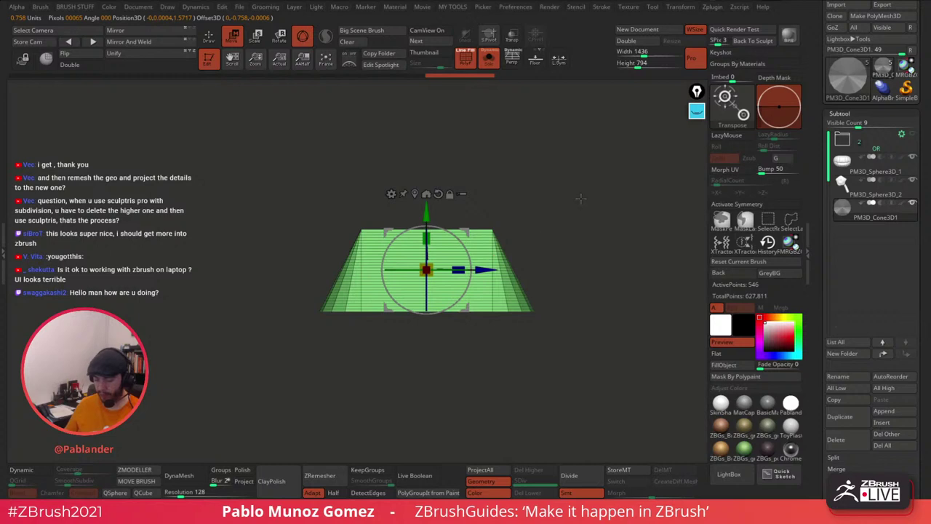
{"action": "left_click_drag", "start_coordinate": [581, 199], "coordinate": [551, 222], "text": "shift"}
{"action": "key", "text": "q"}
{"action": "mouse_move", "coordinate": [537, 262]}
{"action": "left_mouse_down"}
{"action": "mouse_move", "coordinate": [560, 283]}
{"action": "mouse_move", "coordinate": [551, 307]}
{"action": "left_mouse_up"}
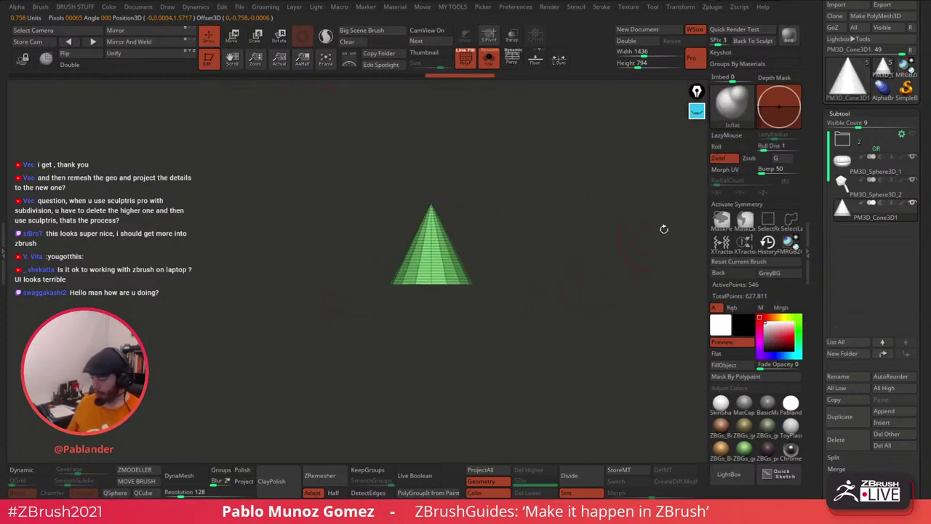
{"action": "left_click", "coordinate": [489, 57]}
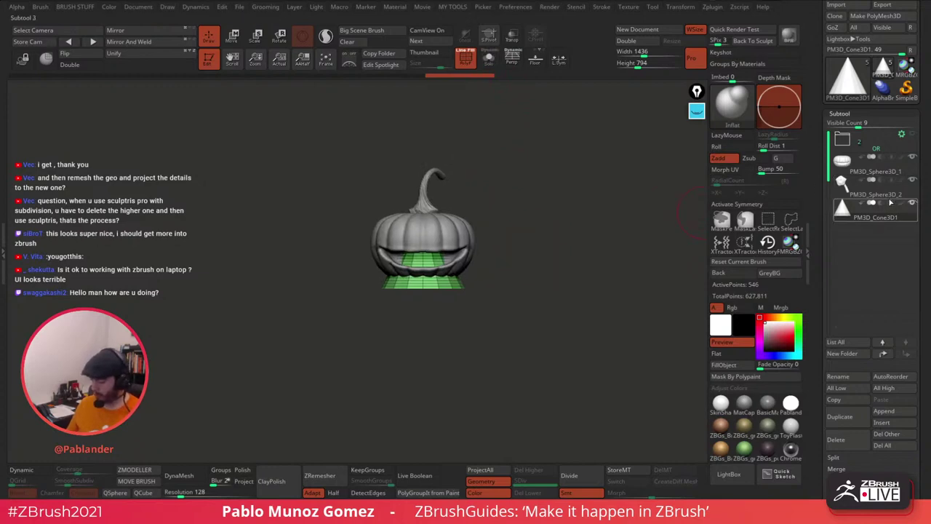
{"action": "mouse_move", "coordinate": [884, 180]}
{"action": "left_click_drag", "start_coordinate": [885, 180], "coordinate": [887, 193]}
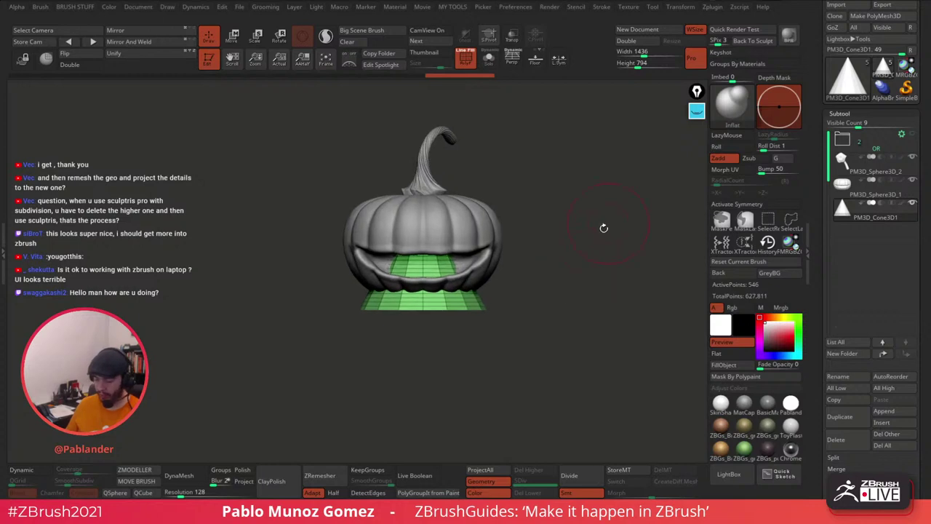
Step: Rotate the wedge by about -105 degrees with the gizmo and pull it forward to the front of the pumpkin
{"action": "left_click", "coordinate": [240, 42]}
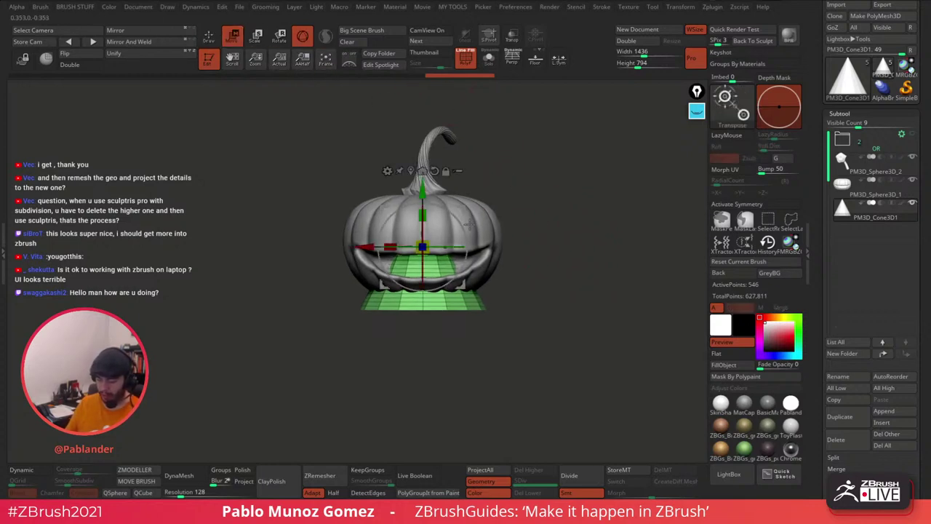
{"action": "left_click_drag", "start_coordinate": [460, 222], "coordinate": [448, 311]}
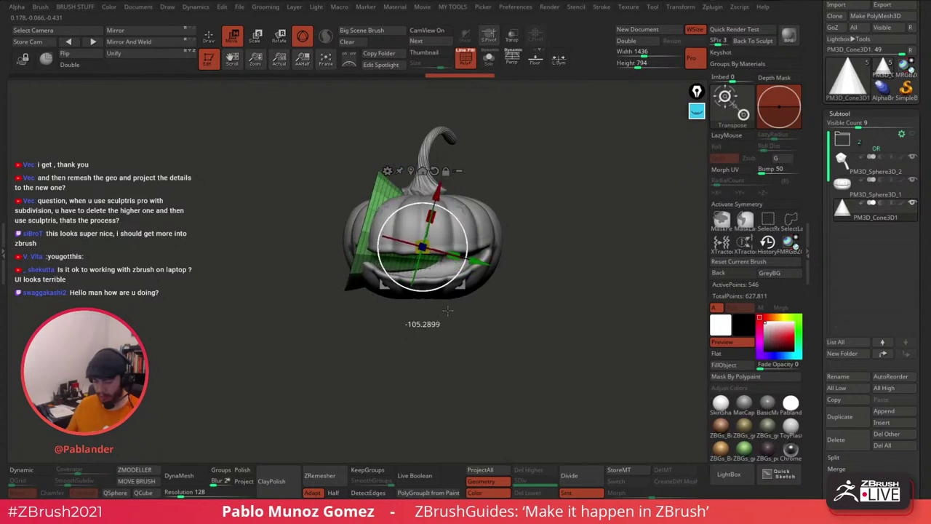
{"action": "left_click_drag", "start_coordinate": [604, 240], "coordinate": [527, 221]}
{"action": "left_click_drag", "start_coordinate": [458, 283], "coordinate": [309, 266]}
{"action": "left_click_drag", "start_coordinate": [273, 230], "coordinate": [253, 256]}
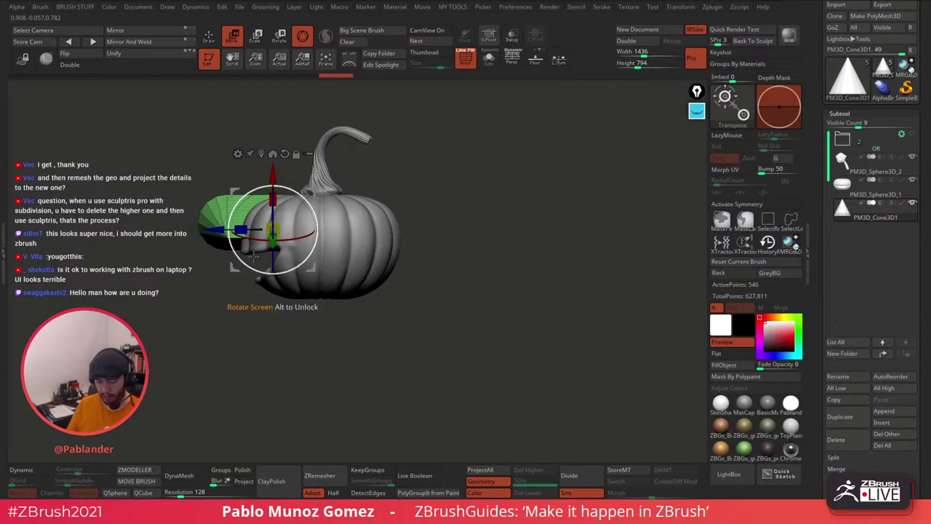
{"action": "left_click_drag", "start_coordinate": [313, 240], "coordinate": [410, 227], "text": "alt"}
{"action": "left_click_drag", "start_coordinate": [410, 227], "coordinate": [457, 213]}
{"action": "left_click_drag", "start_coordinate": [370, 217], "coordinate": [347, 217]}
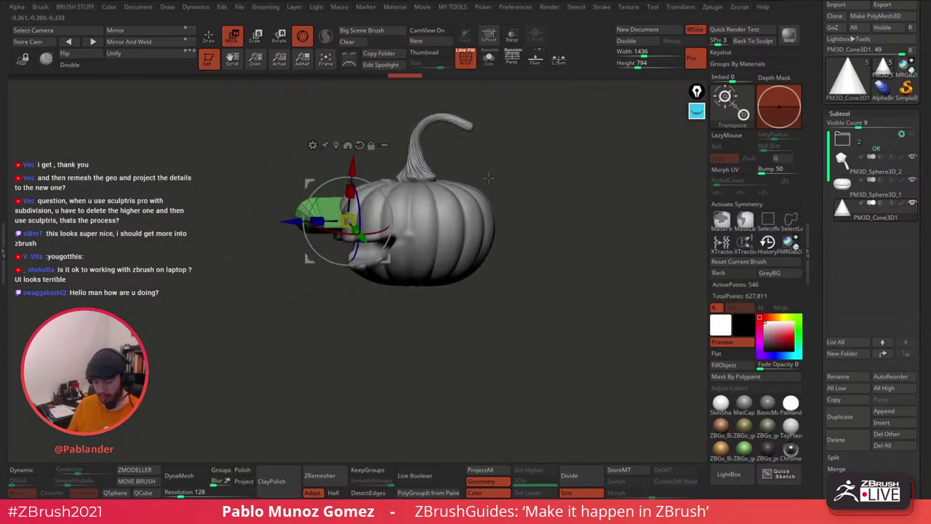
Step: Shrink the wedge and place it as an eye above the mouth on the viewer's left side of the pumpkin
{"action": "left_click_drag", "start_coordinate": [489, 177], "coordinate": [555, 283]}
{"action": "left_click_drag", "start_coordinate": [474, 303], "coordinate": [446, 299]}
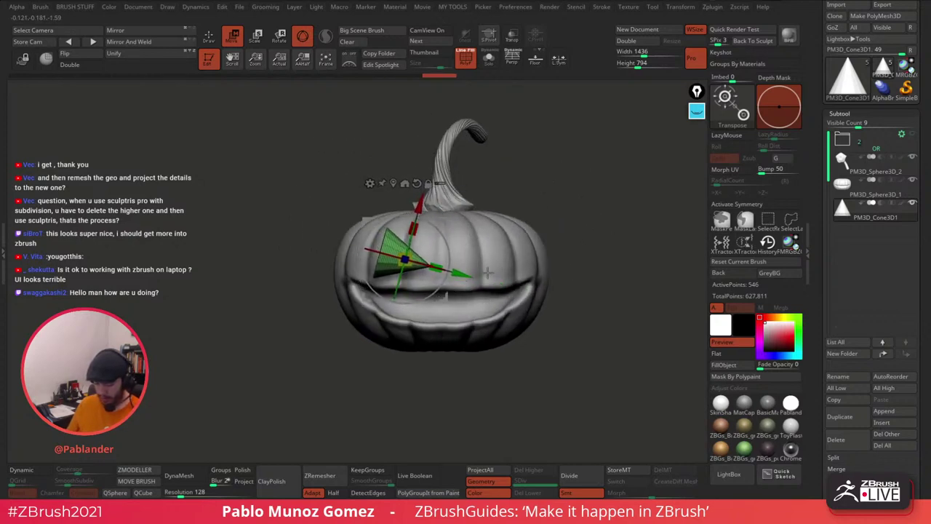
{"action": "left_click_drag", "start_coordinate": [448, 251], "coordinate": [448, 224]}
{"action": "left_click_drag", "start_coordinate": [561, 223], "coordinate": [579, 215]}
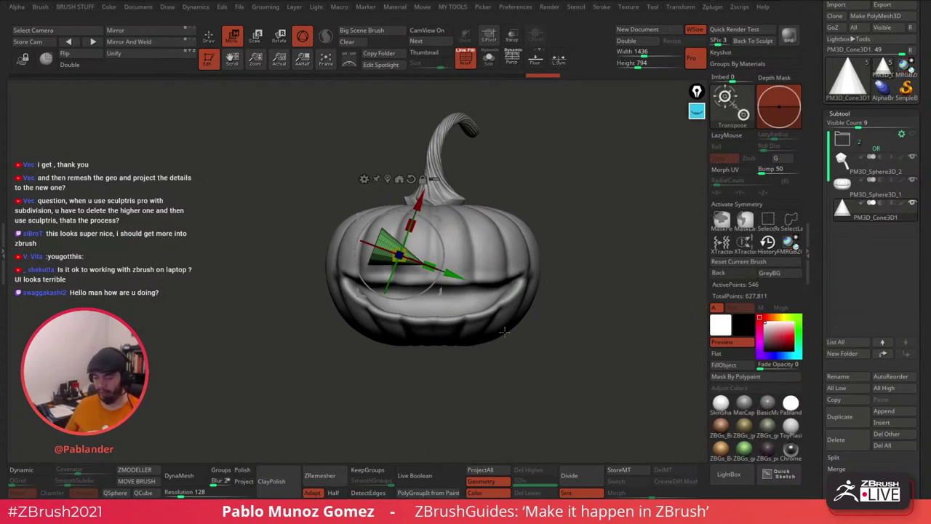
Step: Display the floor grid temporarily and adjust how the eye wedge sits in the pumpkin's front surface
{"action": "left_click", "coordinate": [535, 59]}
{"action": "left_click_drag", "start_coordinate": [500, 391], "coordinate": [503, 334]}
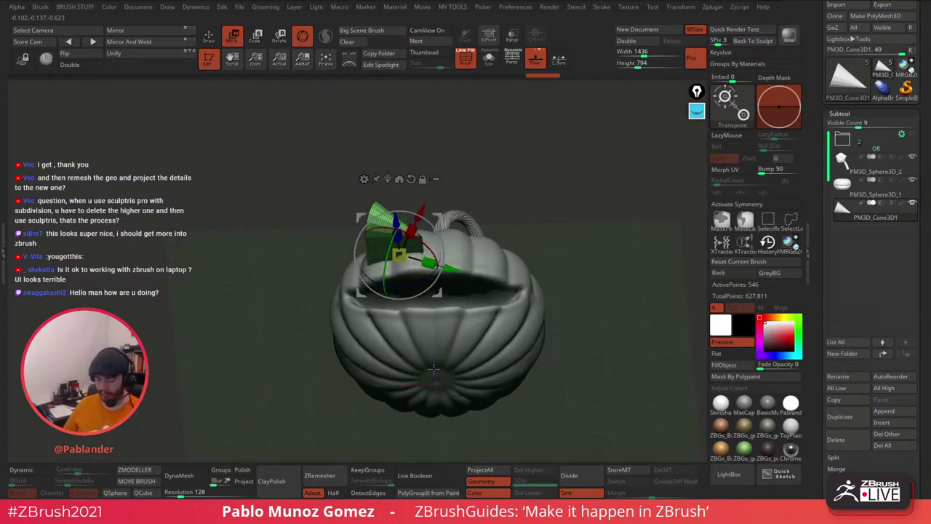
{"action": "left_click", "coordinate": [534, 60]}
{"action": "left_click_drag", "start_coordinate": [553, 109], "coordinate": [599, 282]}
{"action": "left_click_drag", "start_coordinate": [427, 238], "coordinate": [429, 246]}
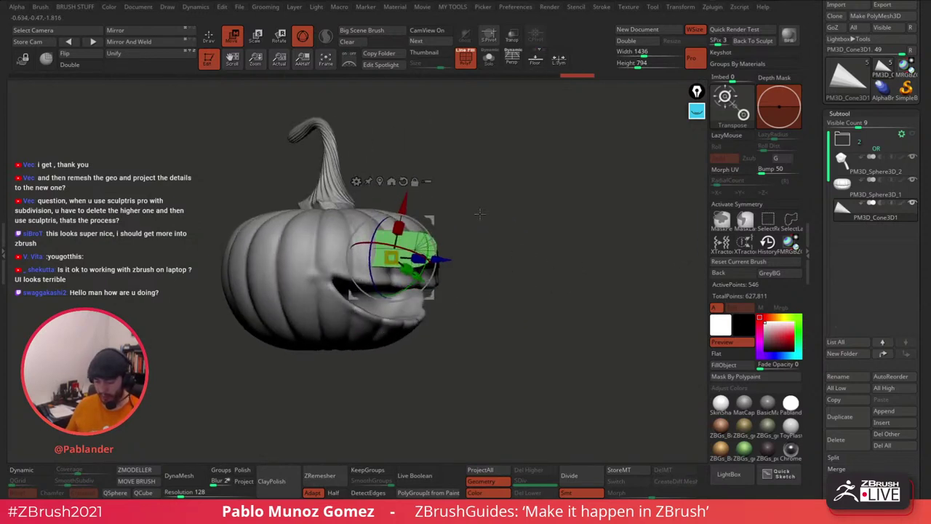
{"action": "left_click_drag", "start_coordinate": [476, 214], "coordinate": [587, 198]}
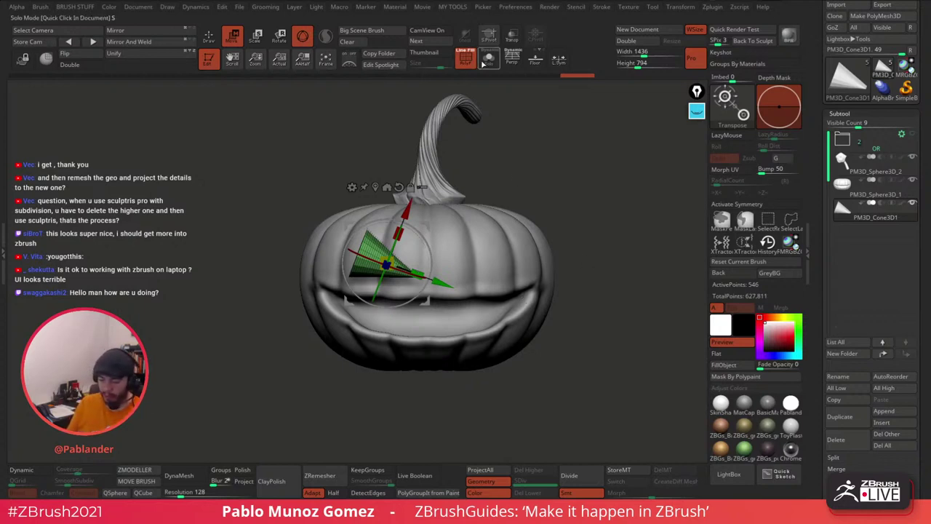
Step: Hide the PolyFrame wireframe, return to Draw mode and select the Move brush
{"action": "left_click_drag", "start_coordinate": [553, 185], "coordinate": [559, 197], "text": "alt"}
{"action": "left_click_drag", "start_coordinate": [432, 237], "coordinate": [393, 134], "text": "alt"}
{"action": "left_click", "coordinate": [342, 96]}
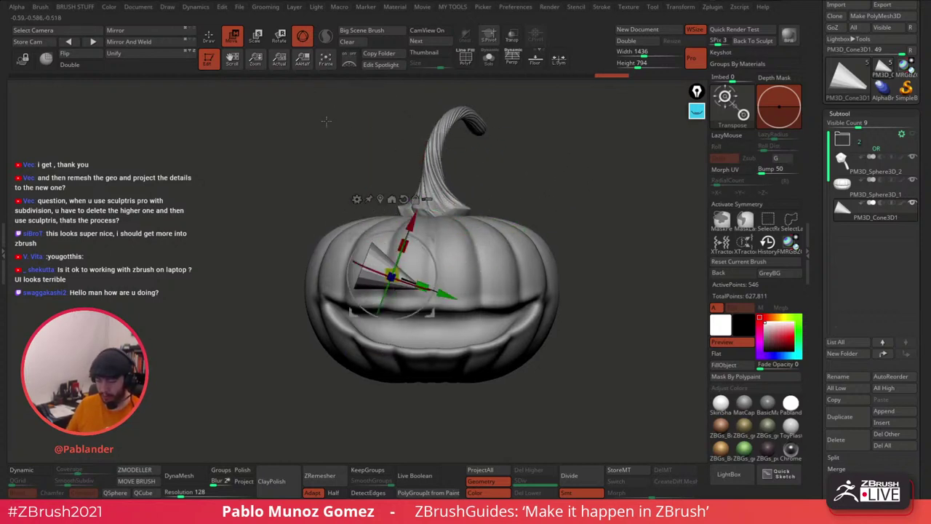
{"action": "left_click", "coordinate": [209, 36]}
{"action": "mouse_move", "coordinate": [593, 257]}
{"action": "left_mouse_down", "text": "alt"}
{"action": "mouse_move", "coordinate": [596, 297]}
{"action": "mouse_move", "coordinate": [622, 267]}
{"action": "mouse_move", "coordinate": [531, 281]}
{"action": "mouse_move", "coordinate": [517, 216]}
{"action": "mouse_move", "coordinate": [492, 229]}
{"action": "left_mouse_up", "text": "alt"}
{"action": "left_click_drag", "start_coordinate": [596, 208], "coordinate": [535, 252]}
{"action": "key", "text": "space"}
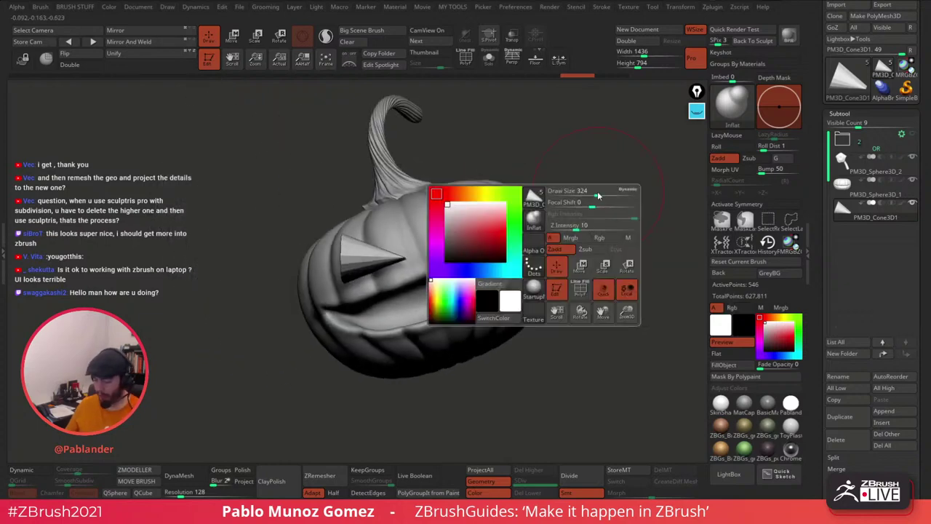
{"action": "key", "text": "1"}
{"action": "left_click", "coordinate": [577, 269]}
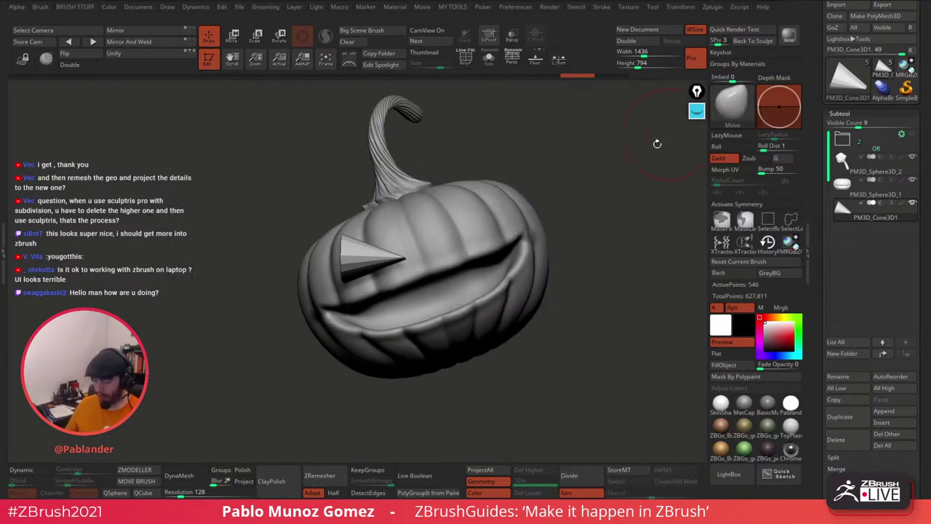
{"action": "left_click_drag", "start_coordinate": [658, 143], "coordinate": [622, 199], "text": "shift"}
{"action": "left_click_drag", "start_coordinate": [599, 235], "coordinate": [592, 238]}
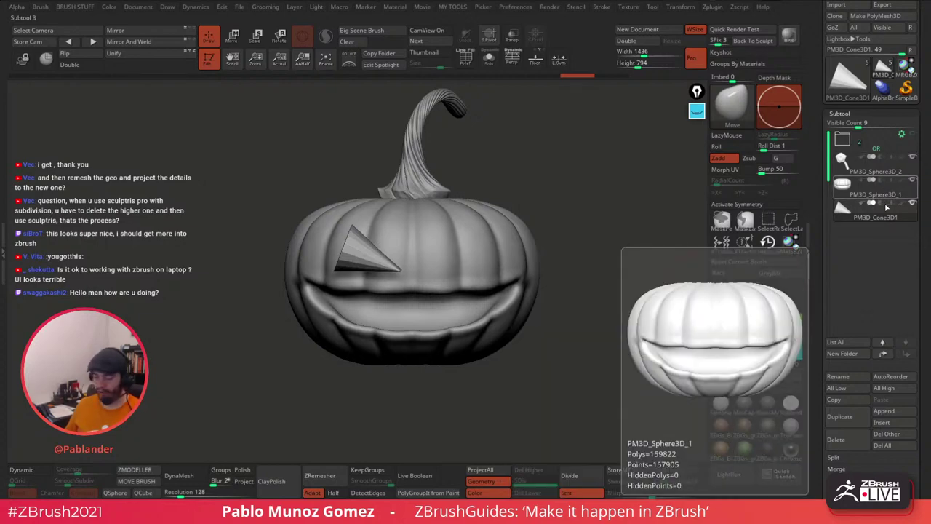
Step: Examine the eye wedge with the pumpkin body temporarily hidden
{"action": "mouse_move", "coordinate": [917, 171]}
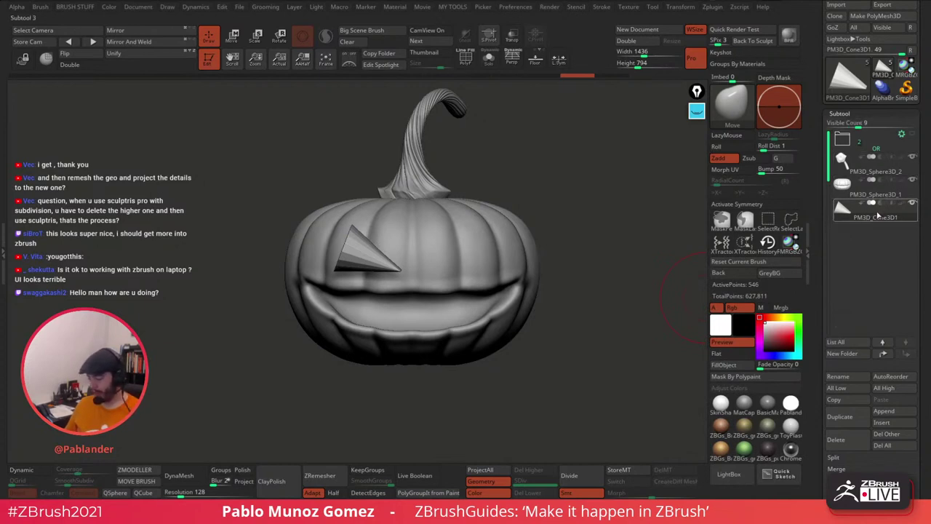
{"action": "mouse_move", "coordinate": [884, 219]}
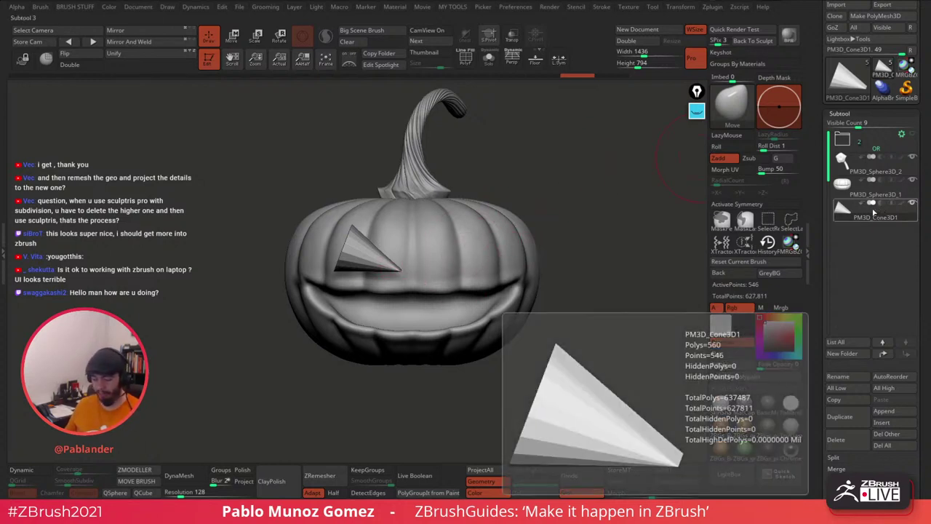
{"action": "mouse_move", "coordinate": [863, 191]}
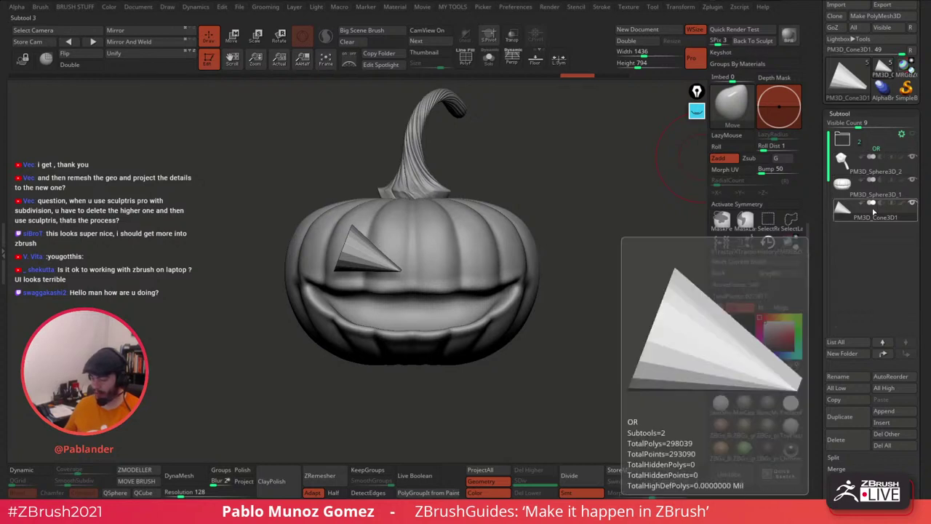
{"action": "left_click", "coordinate": [913, 183]}
{"action": "left_click_drag", "start_coordinate": [541, 270], "coordinate": [517, 231]}
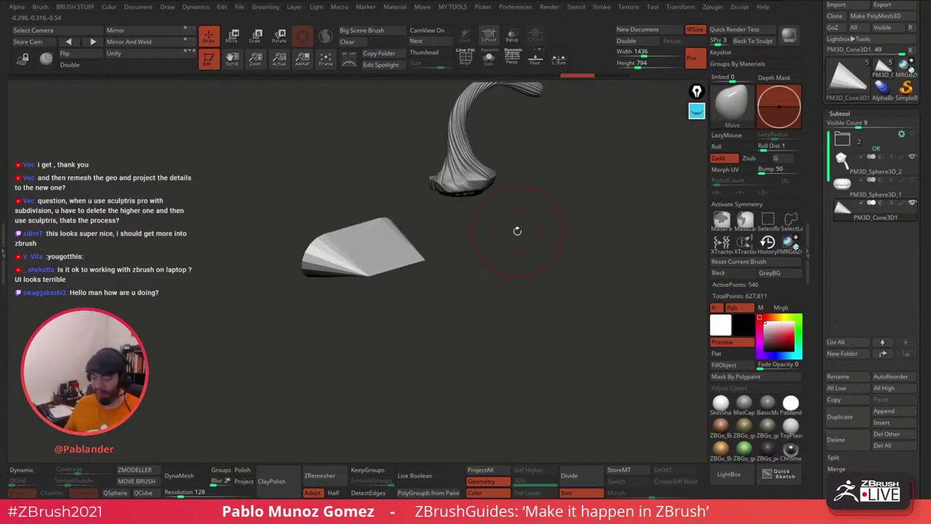
{"action": "left_click_drag", "start_coordinate": [531, 241], "coordinate": [538, 240]}
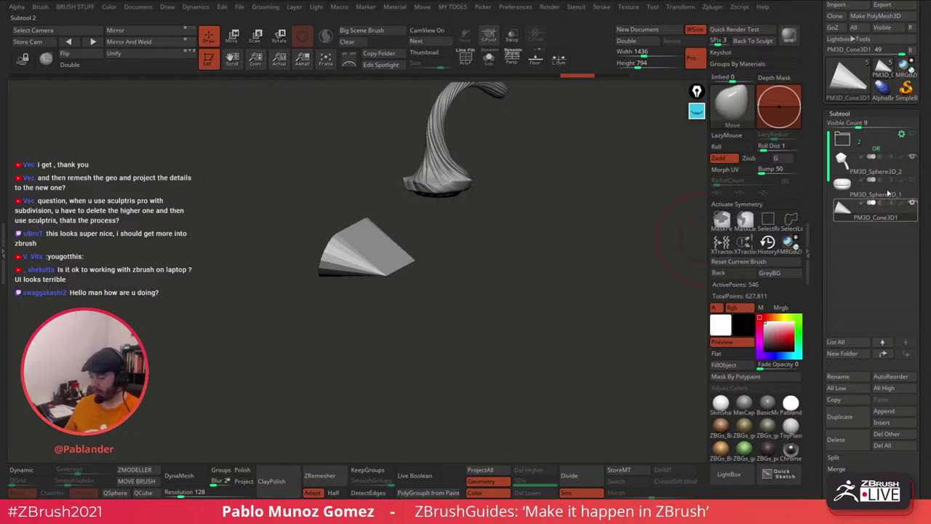
{"action": "left_click", "coordinate": [913, 182]}
{"action": "left_click_drag", "start_coordinate": [626, 259], "coordinate": [604, 256]}
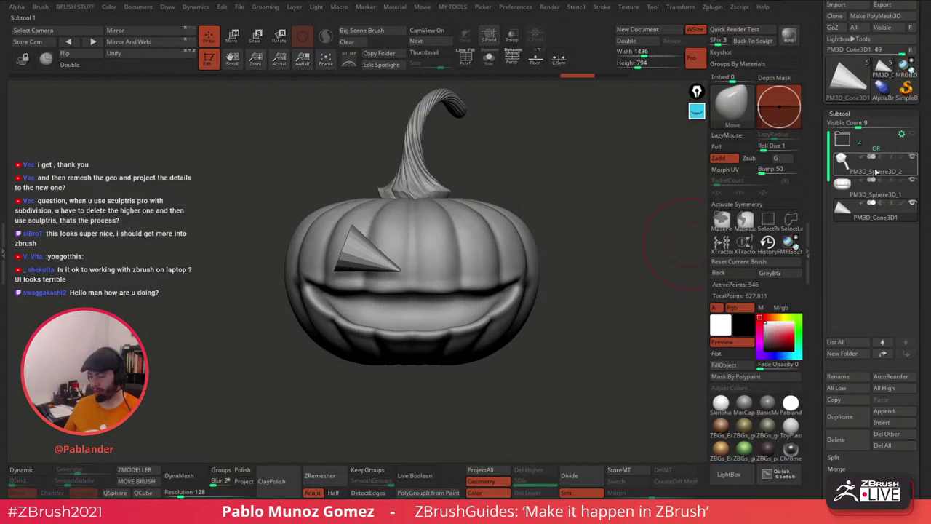
Step: Move the stem subtool below the cone in the subtool list and return it to the top
{"action": "left_click_drag", "start_coordinate": [876, 171], "coordinate": [888, 198]}
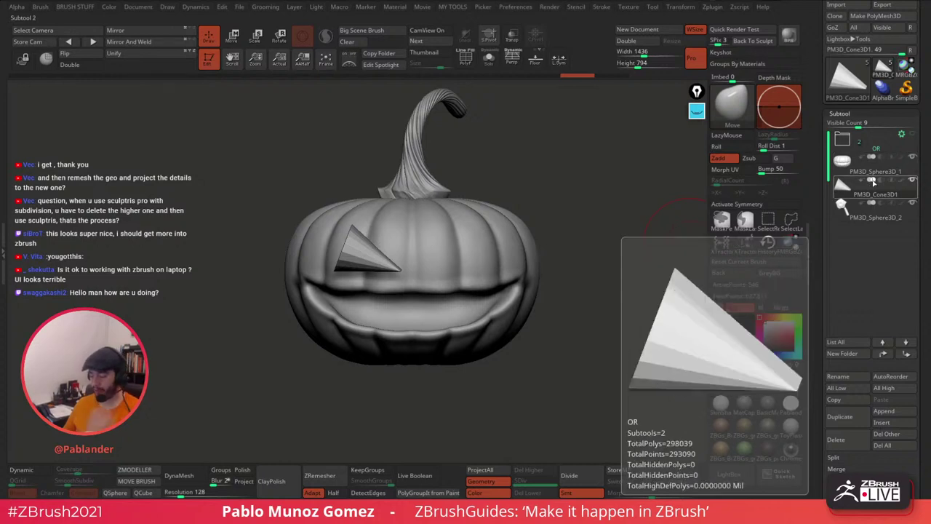
{"action": "left_click_drag", "start_coordinate": [878, 217], "coordinate": [881, 163]}
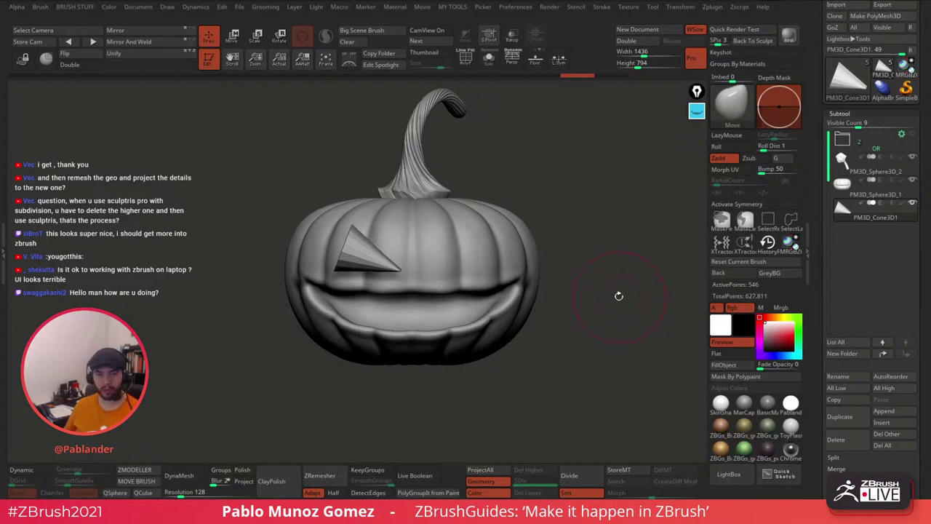
Step: Set the cone subtool to subtract and enable Live Boolean so the wedge carves an eye socket into the pumpkin
{"action": "left_click_drag", "start_coordinate": [608, 300], "coordinate": [604, 298]}
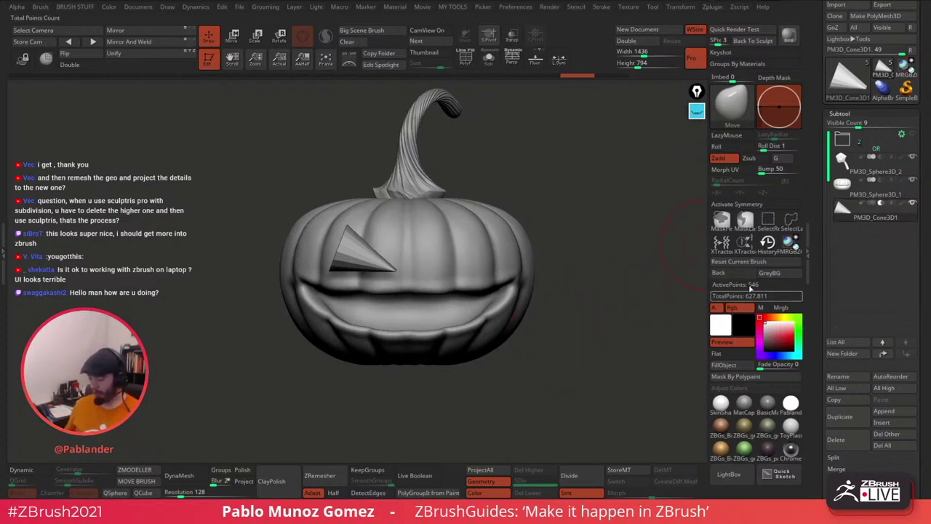
{"action": "mouse_move", "coordinate": [881, 206]}
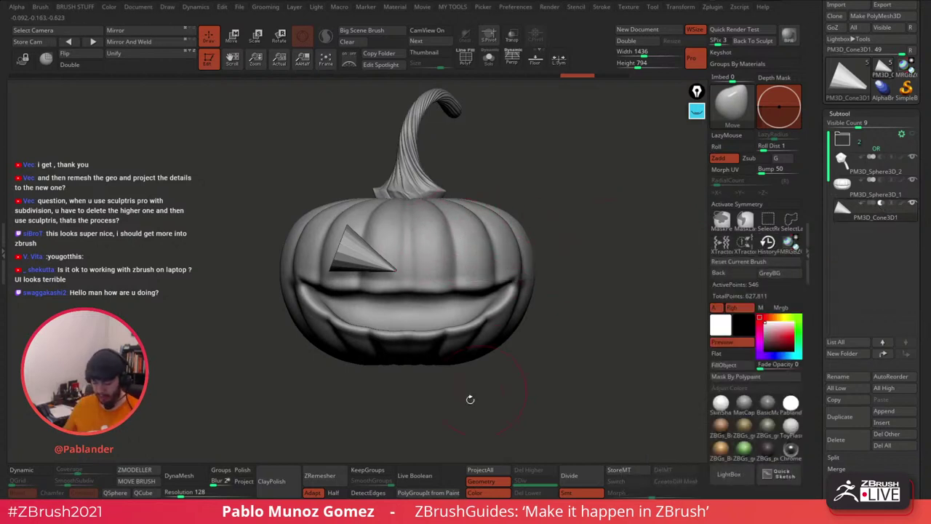
{"action": "left_click", "coordinate": [416, 475]}
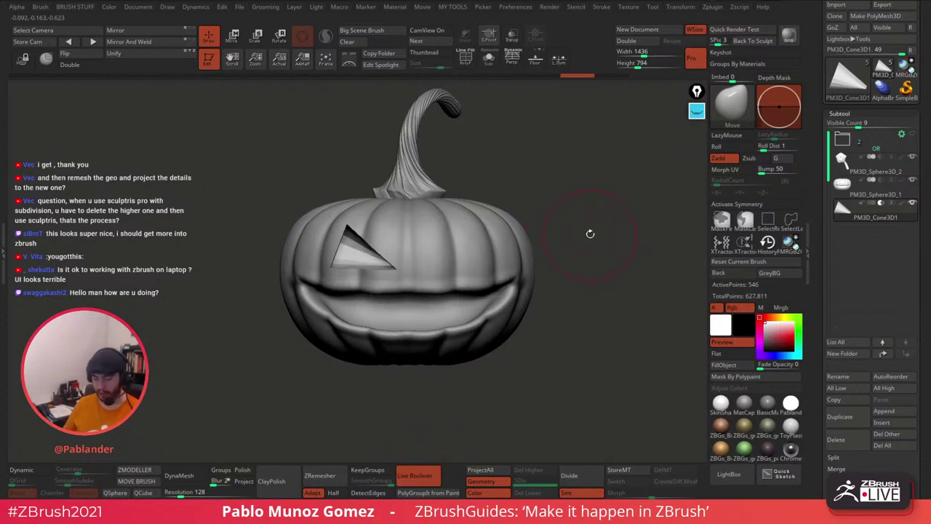
{"action": "left_click_drag", "start_coordinate": [590, 234], "coordinate": [513, 268]}
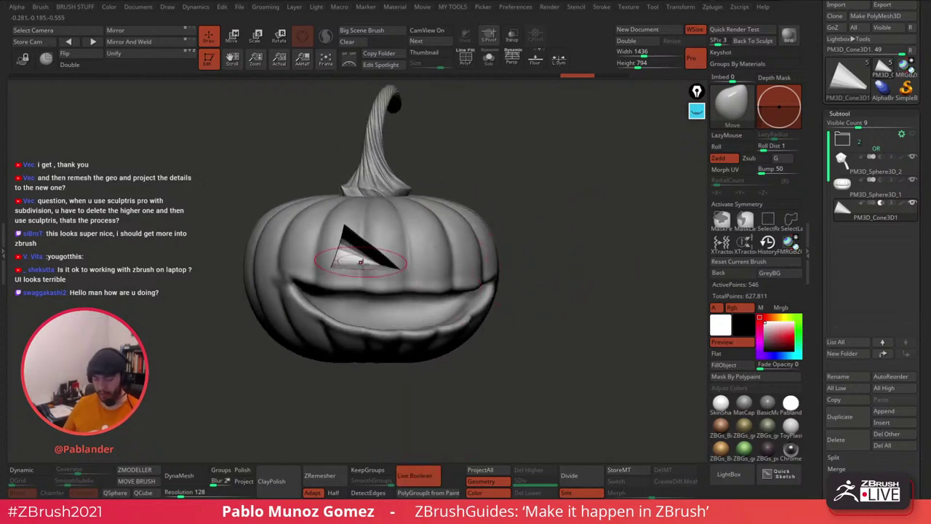
{"action": "left_click_drag", "start_coordinate": [557, 210], "coordinate": [582, 219]}
{"action": "mouse_move", "coordinate": [537, 243]}
{"action": "left_mouse_down"}
{"action": "mouse_move", "coordinate": [587, 247]}
{"action": "mouse_move", "coordinate": [641, 222]}
{"action": "mouse_move", "coordinate": [597, 183]}
{"action": "mouse_move", "coordinate": [607, 186]}
{"action": "mouse_move", "coordinate": [575, 201]}
{"action": "left_mouse_up"}
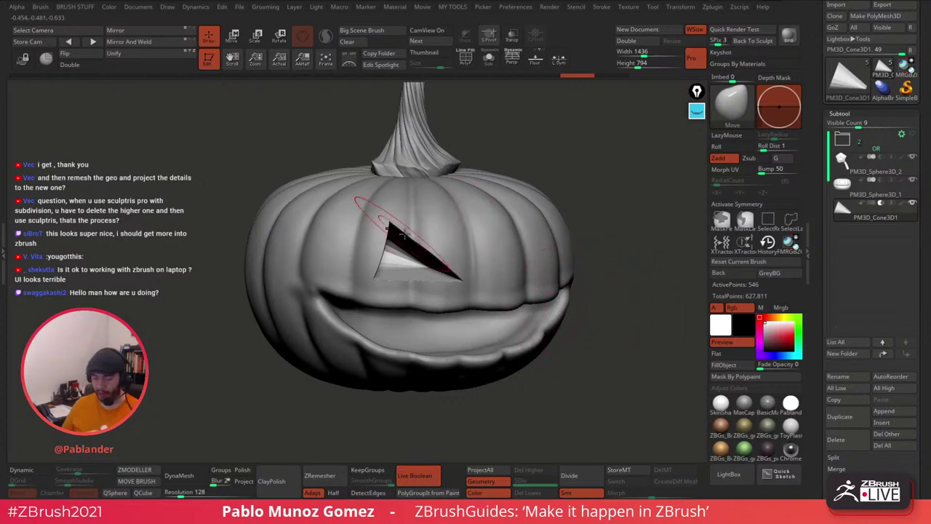
Step: Isolate the subtractive eye wedge in Solo mode with its PolyFrame wireframe displayed
{"action": "left_click", "coordinate": [488, 58]}
{"action": "left_click_drag", "start_coordinate": [537, 133], "coordinate": [508, 116]}
{"action": "key", "text": "shift+f"}
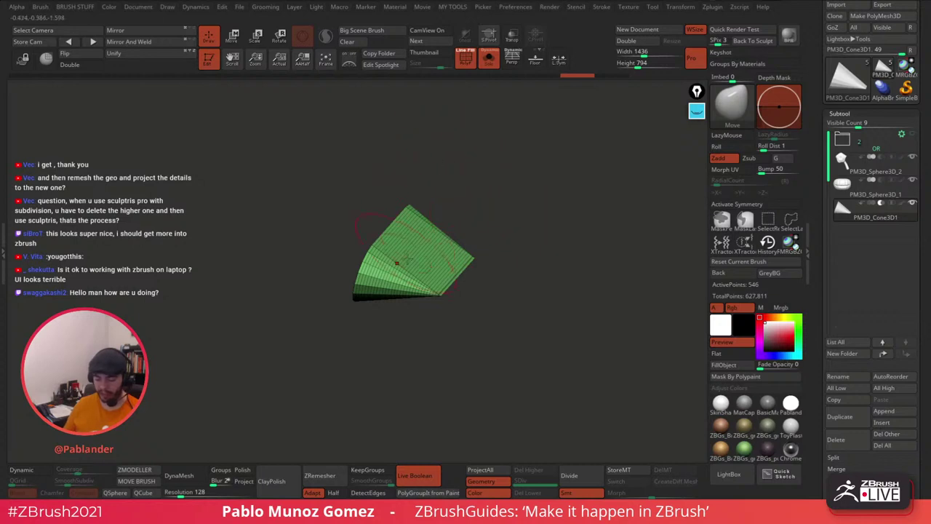
Step: Convert the eye wedge to a DynaMesh at resolution 128 and smooth its hard edges
{"action": "left_click", "coordinate": [180, 475]}
{"action": "key", "text": "shift"}
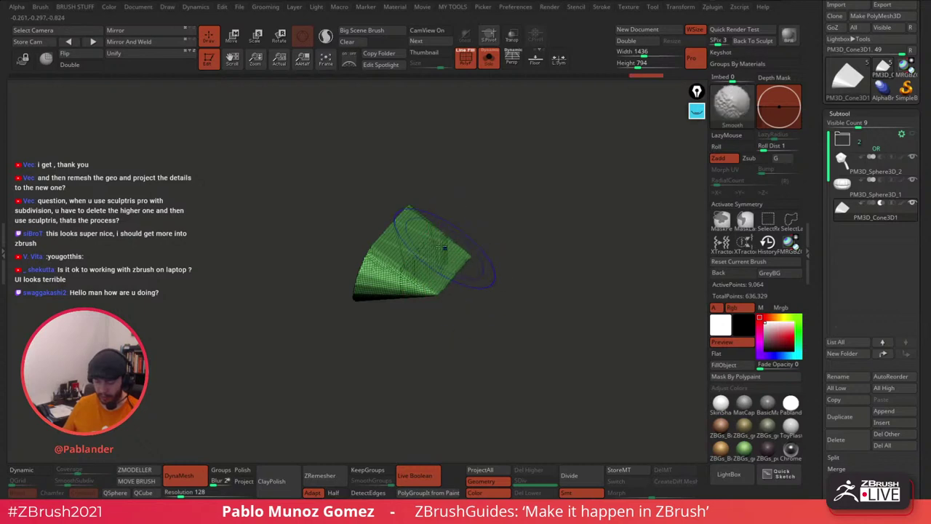
{"action": "mouse_move", "coordinate": [480, 261]}
{"action": "left_mouse_down", "text": "shift"}
{"action": "mouse_move", "coordinate": [499, 233]}
{"action": "mouse_move", "coordinate": [553, 238]}
{"action": "mouse_move", "coordinate": [391, 224]}
{"action": "mouse_move", "coordinate": [412, 211]}
{"action": "left_mouse_up", "text": "shift"}
{"action": "left_click_drag", "start_coordinate": [526, 204], "coordinate": [564, 195]}
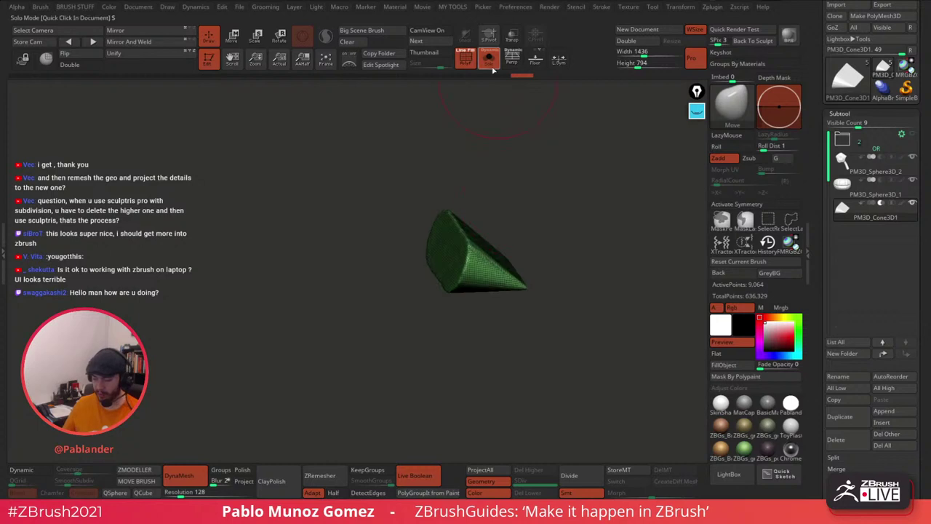
Step: Leave Solo mode and hide the PolyFrame wireframe to show the eye carved into the whole pumpkin
{"action": "left_click", "coordinate": [492, 62]}
{"action": "left_click", "coordinate": [468, 63]}
{"action": "left_click_drag", "start_coordinate": [487, 108], "coordinate": [405, 253]}
{"action": "right_click_drag", "start_coordinate": [458, 238], "coordinate": [470, 232]}
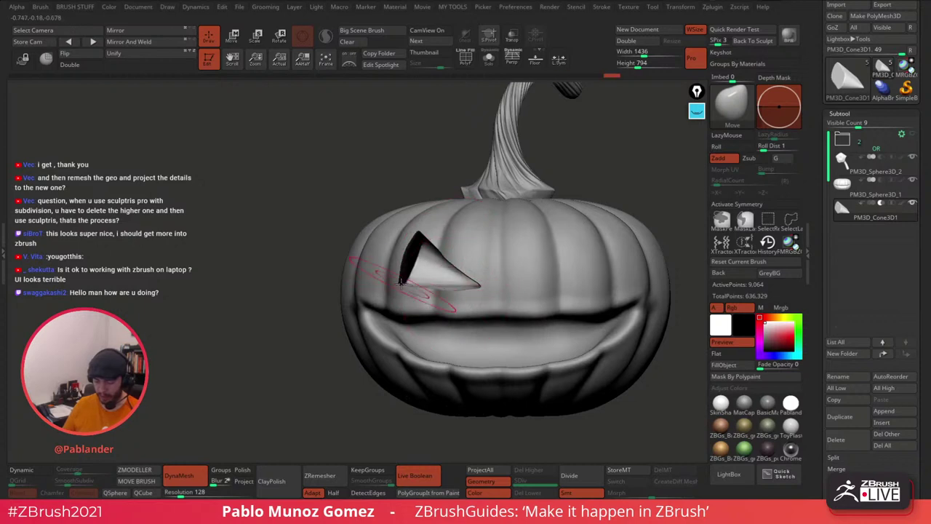
{"action": "key", "text": "shift"}
{"action": "left_click_drag", "start_coordinate": [399, 284], "coordinate": [425, 238], "text": "shift"}
{"action": "key", "text": "ctrl+z"}
Step: Reshape the eye opening by moving the wedge's lower and upper edges, and smooth its lower outer corner
{"action": "right_click_drag", "start_coordinate": [474, 254], "coordinate": [499, 256]}
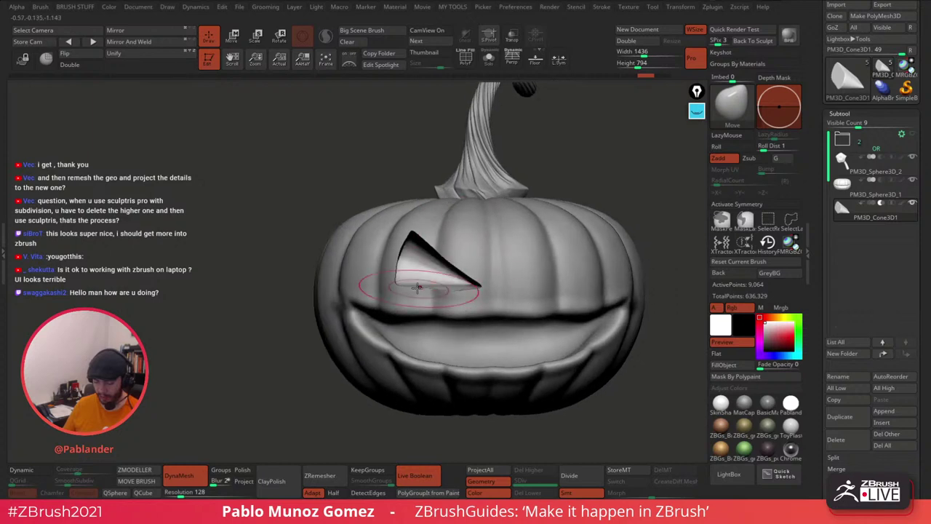
{"action": "mouse_move", "coordinate": [419, 290]}
{"action": "left_mouse_down"}
{"action": "mouse_move", "coordinate": [432, 282]}
{"action": "mouse_move", "coordinate": [475, 294]}
{"action": "mouse_move", "coordinate": [449, 295]}
{"action": "left_mouse_up"}
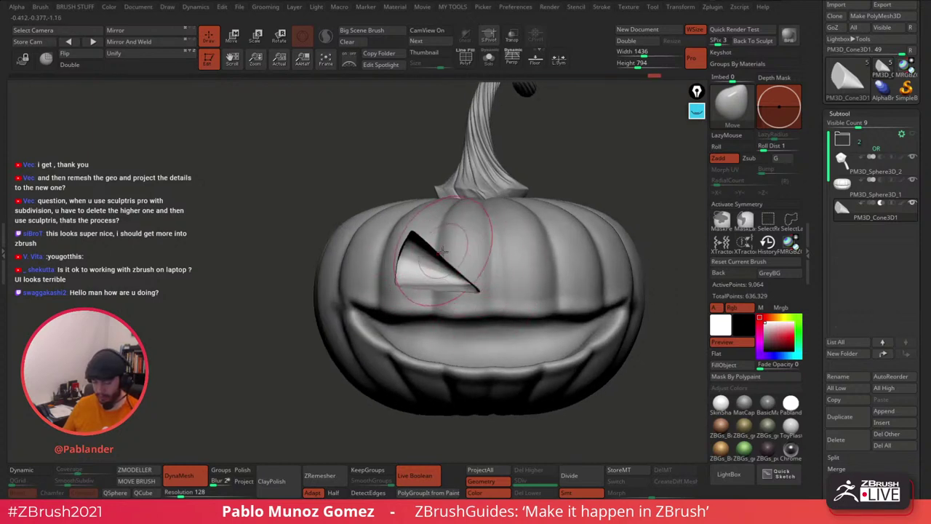
{"action": "left_click_drag", "start_coordinate": [431, 244], "coordinate": [405, 250]}
{"action": "right_click_drag", "start_coordinate": [557, 222], "coordinate": [535, 232], "text": "ctrl"}
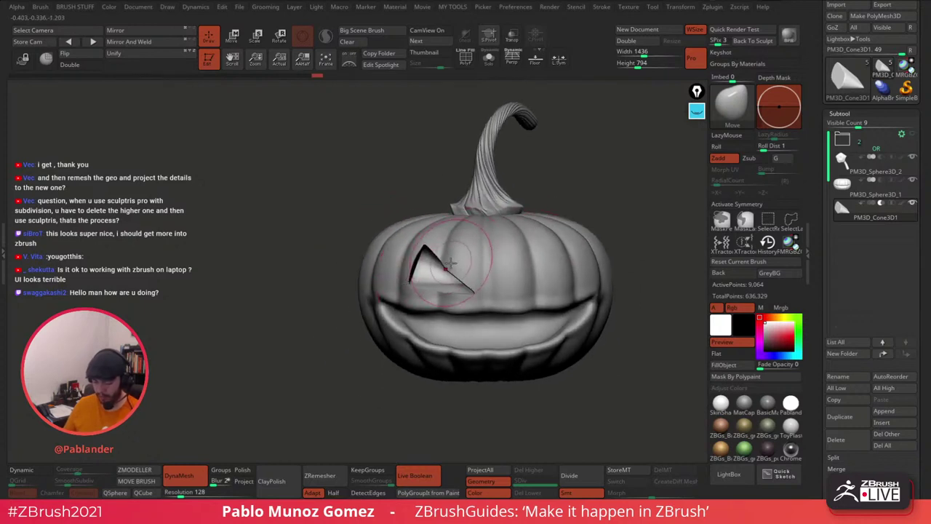
{"action": "key", "text": "shift"}
{"action": "left_click_drag", "start_coordinate": [407, 289], "coordinate": [412, 289], "text": "shift"}
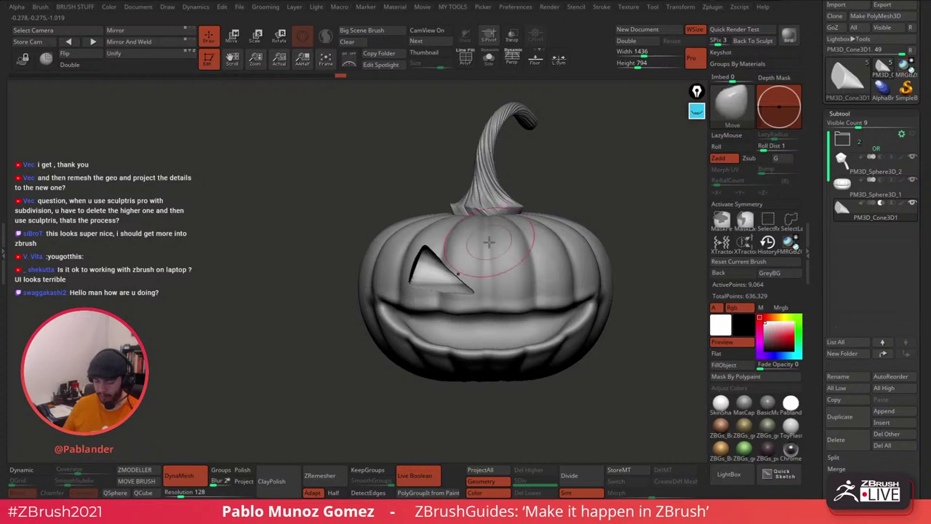
{"action": "mouse_move", "coordinate": [522, 274]}
{"action": "right_mouse_down"}
{"action": "mouse_move", "coordinate": [542, 270]}
{"action": "mouse_move", "coordinate": [516, 244]}
{"action": "mouse_move", "coordinate": [486, 272]}
{"action": "right_mouse_up"}
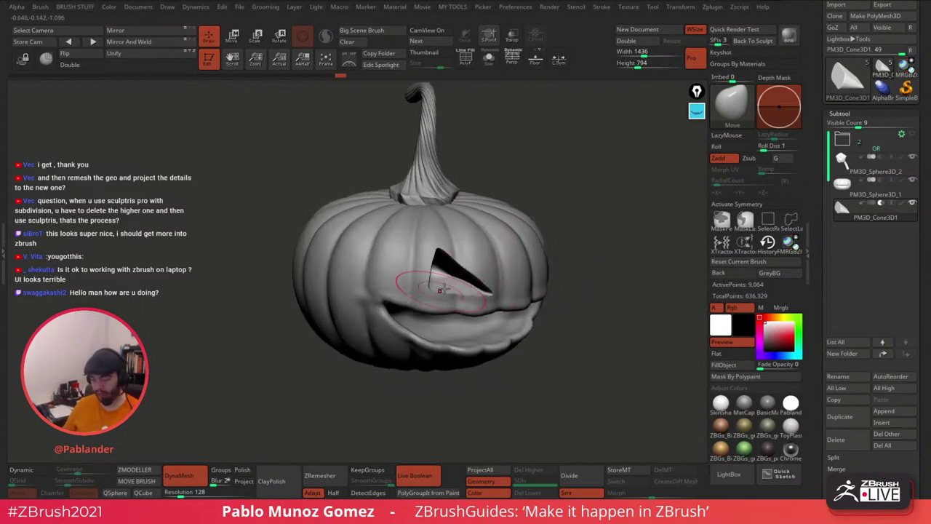
{"action": "right_click_drag", "start_coordinate": [519, 225], "coordinate": [586, 215]}
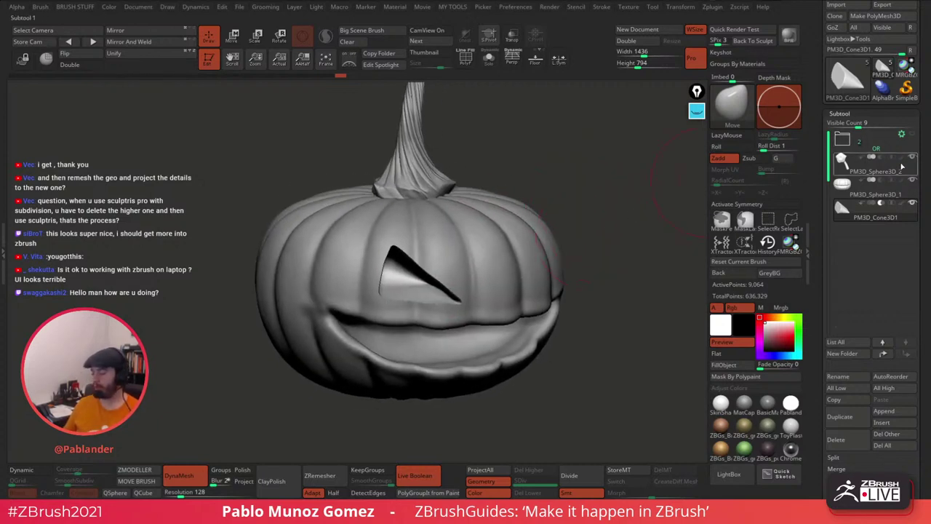
Step: Select the pumpkin body subtool and isolate it in Solo mode
{"action": "left_click_drag", "start_coordinate": [925, 181], "coordinate": [925, 145]}
{"action": "right_click_drag", "start_coordinate": [675, 234], "coordinate": [653, 237], "text": "alt"}
{"action": "left_click_drag", "start_coordinate": [925, 143], "coordinate": [925, 91]}
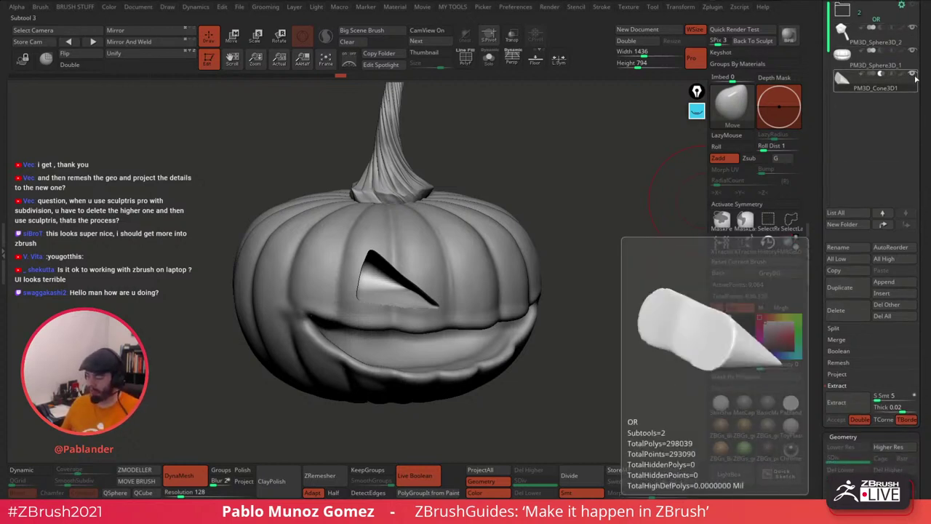
{"action": "left_click", "coordinate": [894, 64]}
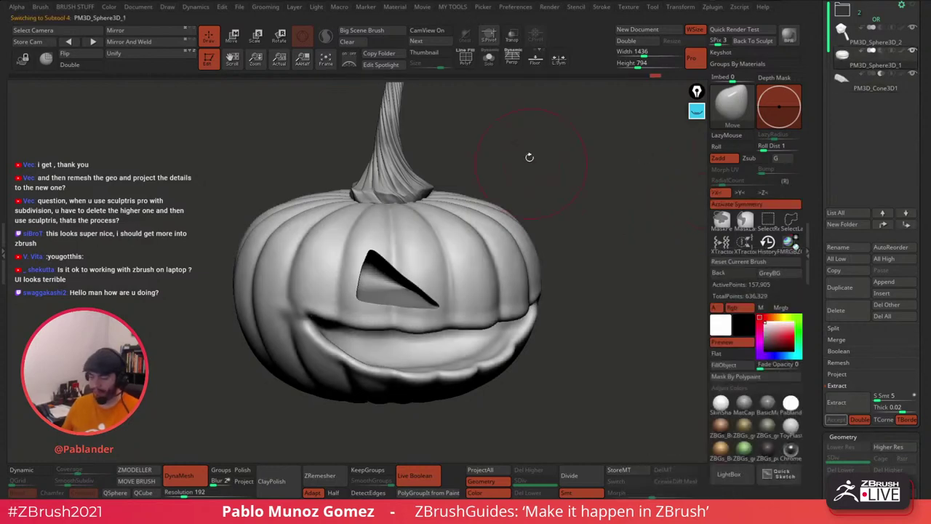
{"action": "left_click", "coordinate": [490, 59]}
{"action": "left_click_drag", "start_coordinate": [561, 210], "coordinate": [585, 186]}
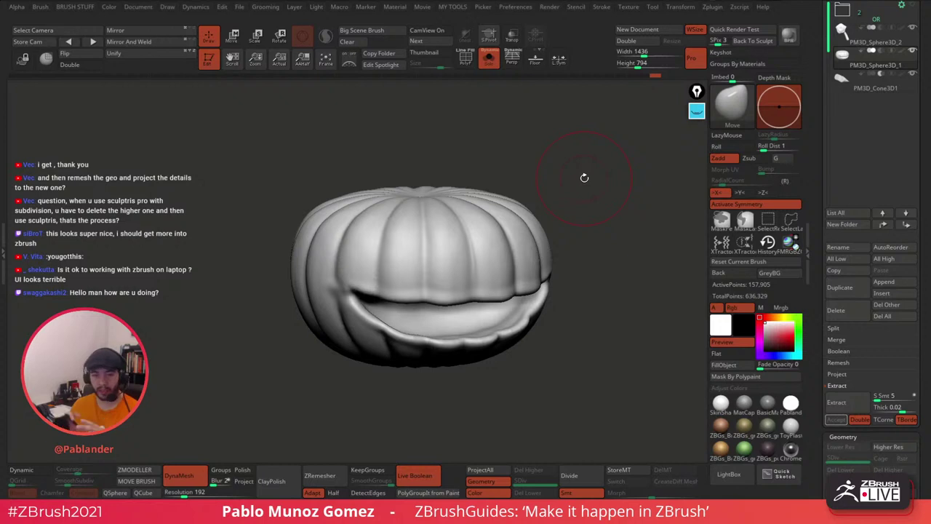
Step: Enable Dynamic Subdiv on the pumpkin body and set SmoothSubdiv to 0
{"action": "left_click_drag", "start_coordinate": [824, 415], "coordinate": [823, 206]}
{"action": "key", "text": "shift+d"}
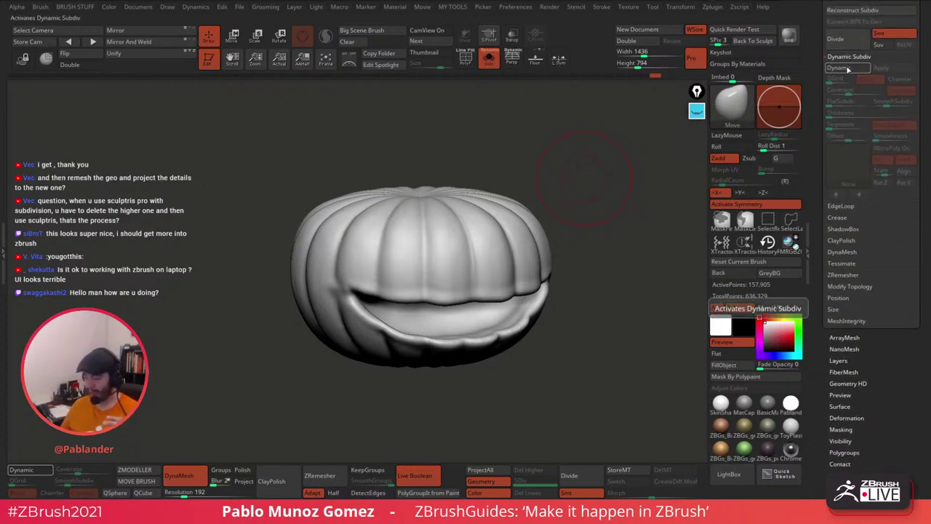
{"action": "left_click_drag", "start_coordinate": [820, 162], "coordinate": [820, 223]}
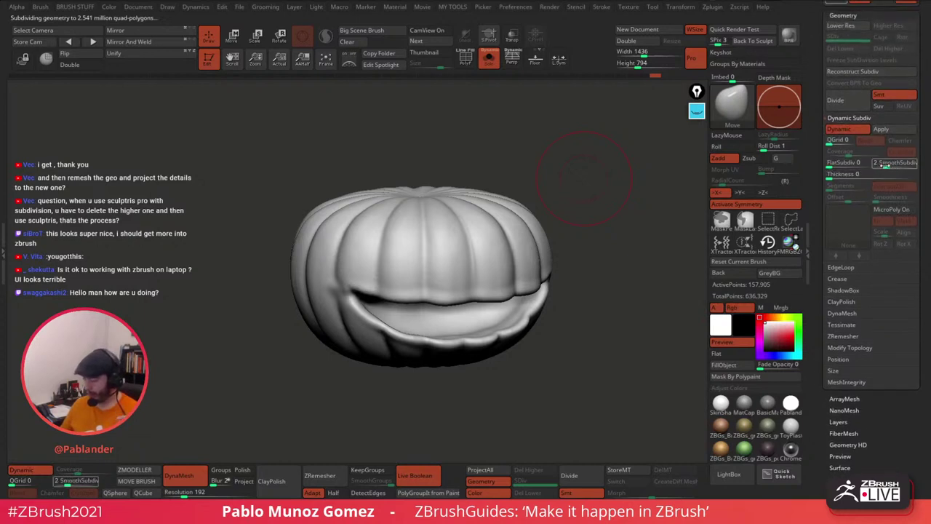
{"action": "left_click_drag", "start_coordinate": [886, 166], "coordinate": [874, 166]}
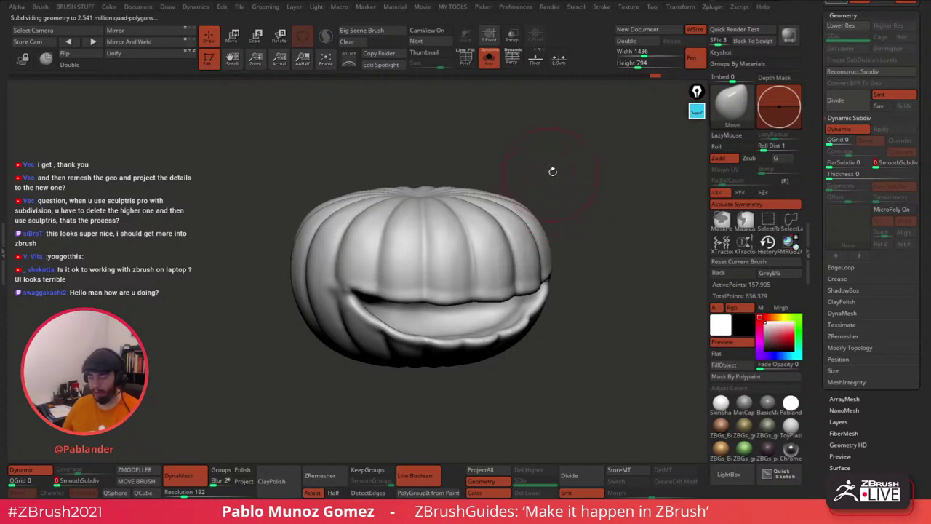
Step: Give the pumpkin body a Dynamic Subdiv thickness of 0.01
{"action": "left_click_drag", "start_coordinate": [567, 174], "coordinate": [616, 178]}
{"action": "left_click", "coordinate": [837, 174]}
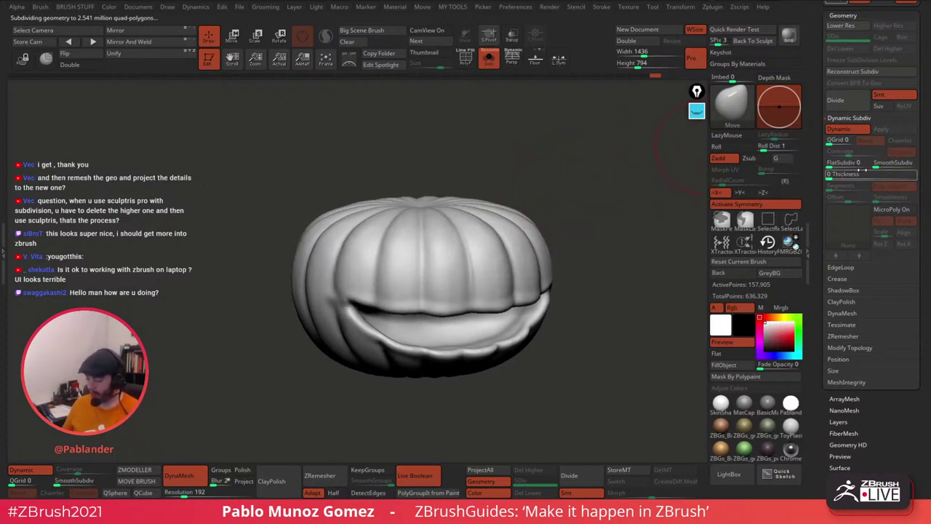
{"action": "type", "text": "0.00128"}
{"action": "mouse_move", "coordinate": [858, 177]}
{"action": "left_mouse_down"}
{"action": "mouse_move", "coordinate": [869, 177]}
{"action": "mouse_move", "coordinate": [844, 177]}
{"action": "mouse_move", "coordinate": [857, 176]}
{"action": "mouse_move", "coordinate": [861, 186]}
{"action": "left_mouse_up"}
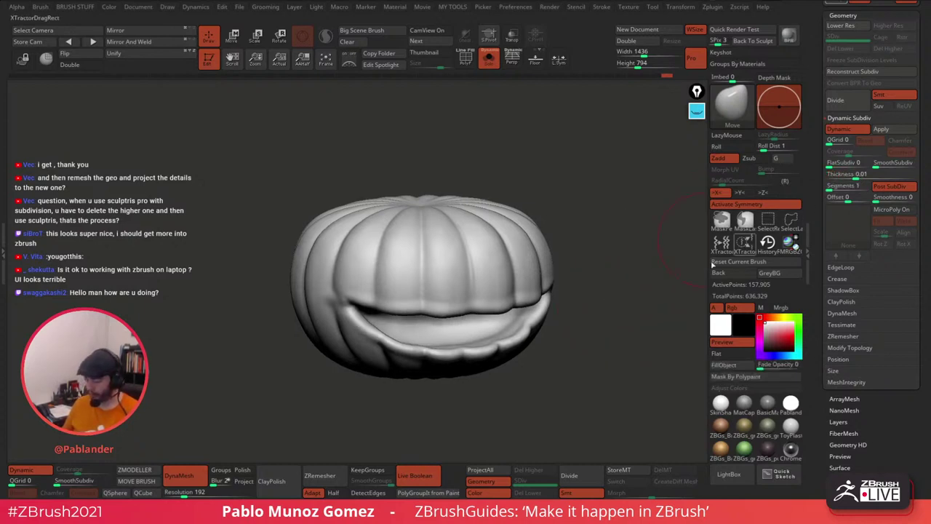
{"action": "left_click_drag", "start_coordinate": [641, 280], "coordinate": [623, 294]}
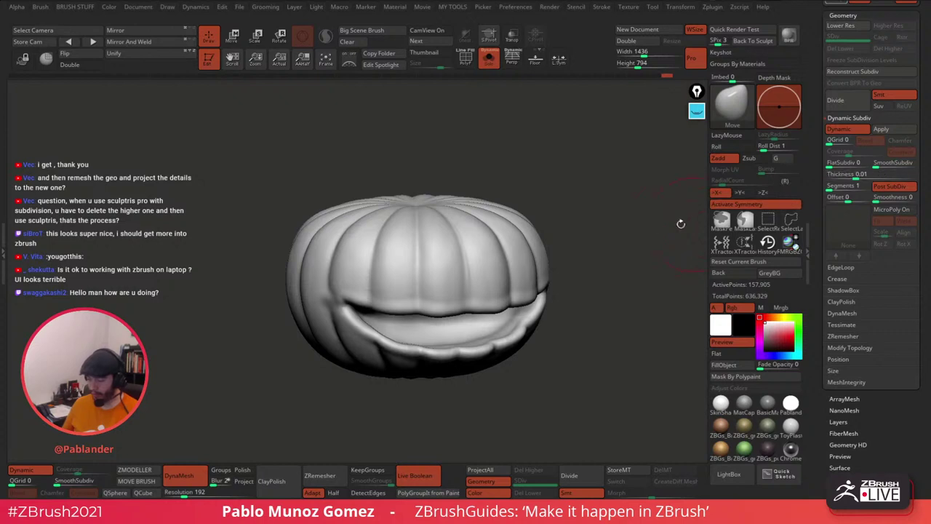
Step: Inspect the thickened pumpkin body with its PolyFrame wireframe temporarily displayed
{"action": "key", "text": "shift+f"}
{"action": "left_click_drag", "start_coordinate": [568, 175], "coordinate": [576, 194], "text": "alt"}
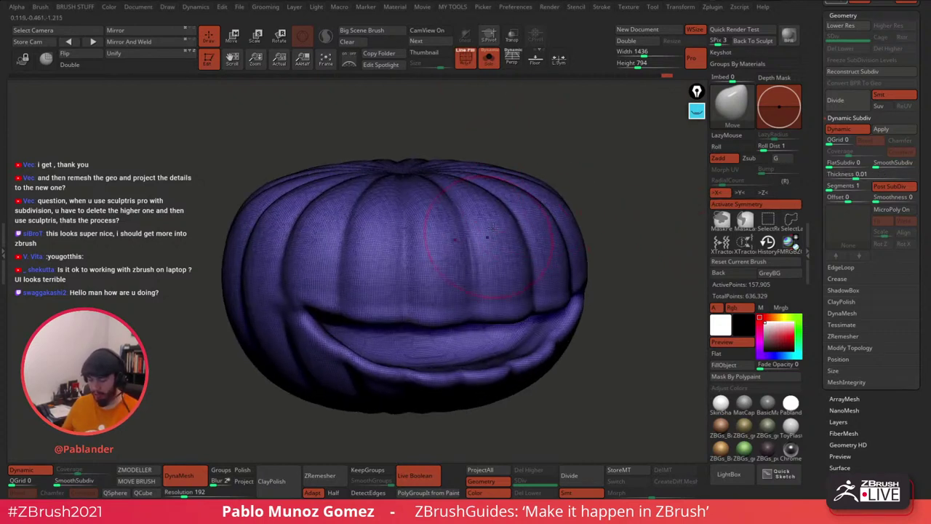
{"action": "left_click_drag", "start_coordinate": [486, 90], "coordinate": [486, 105]}
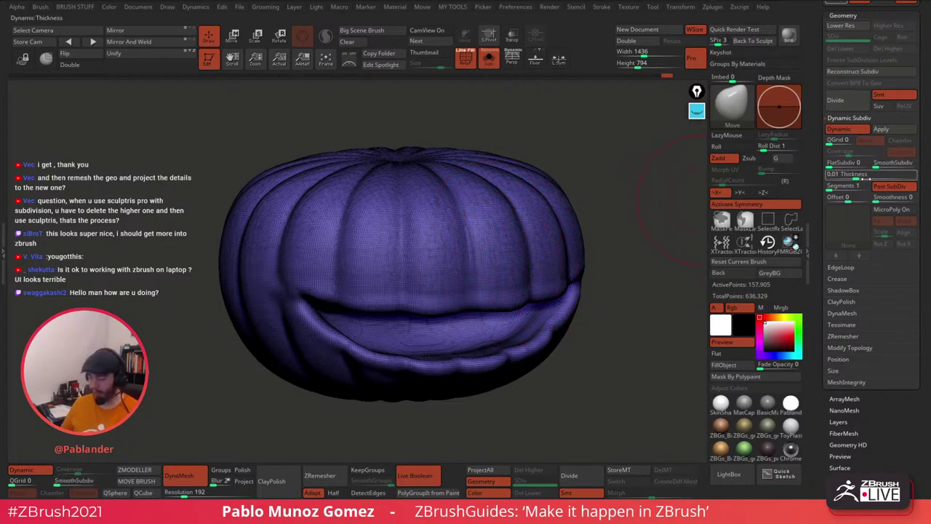
{"action": "key", "text": "shift+f"}
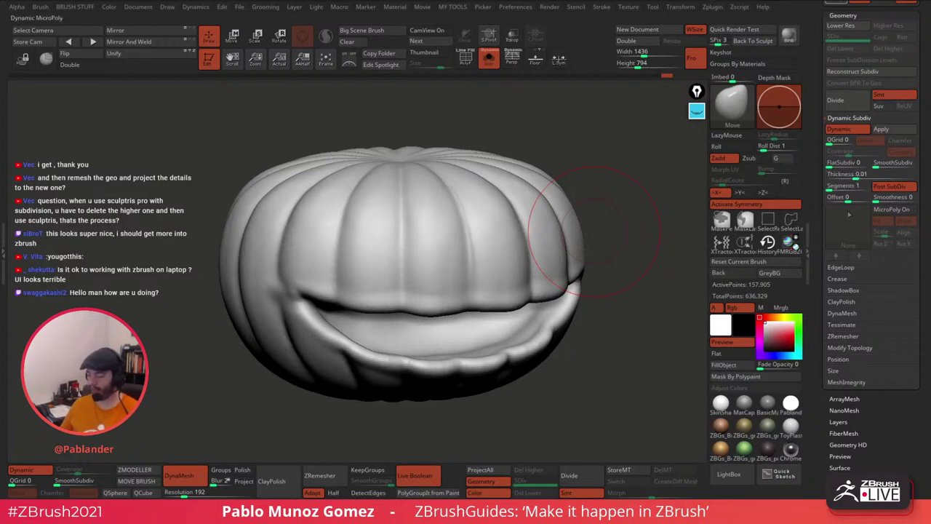
Step: Toggle Dynamic Subdiv repeatedly to compare the body with and without thickness, leaving it disabled
{"action": "left_click", "coordinate": [847, 132]}
{"action": "left_click", "coordinate": [847, 131]}
{"action": "left_click", "coordinate": [847, 131]}
{"action": "left_click", "coordinate": [848, 131]}
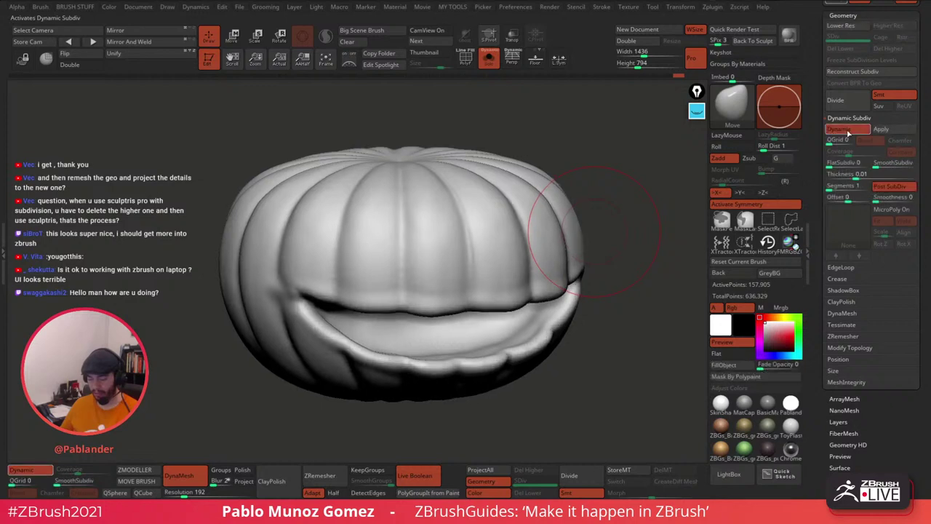
{"action": "left_click", "coordinate": [848, 132]}
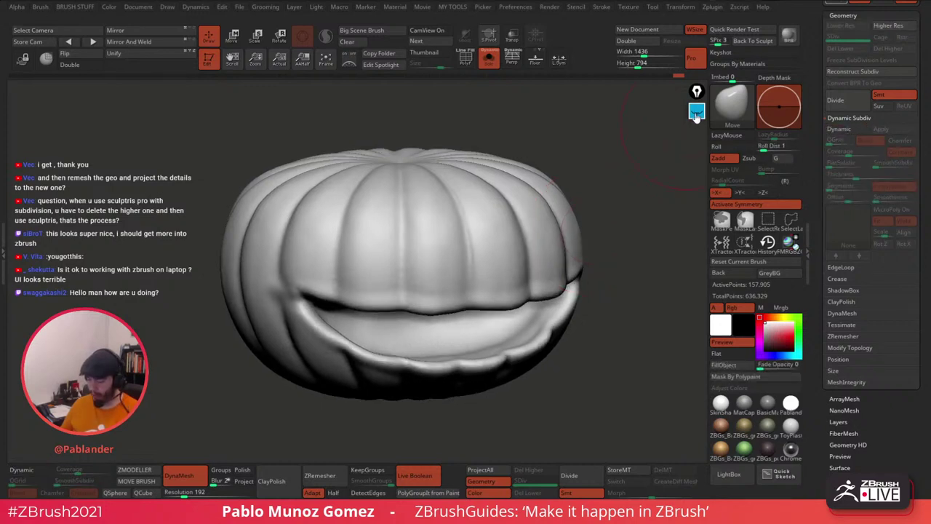
Step: Annotate the pumpkin body's side contour with a yellow line and the handwritten label "Original"
{"action": "left_click", "coordinate": [697, 114]}
{"action": "left_click", "coordinate": [697, 268]}
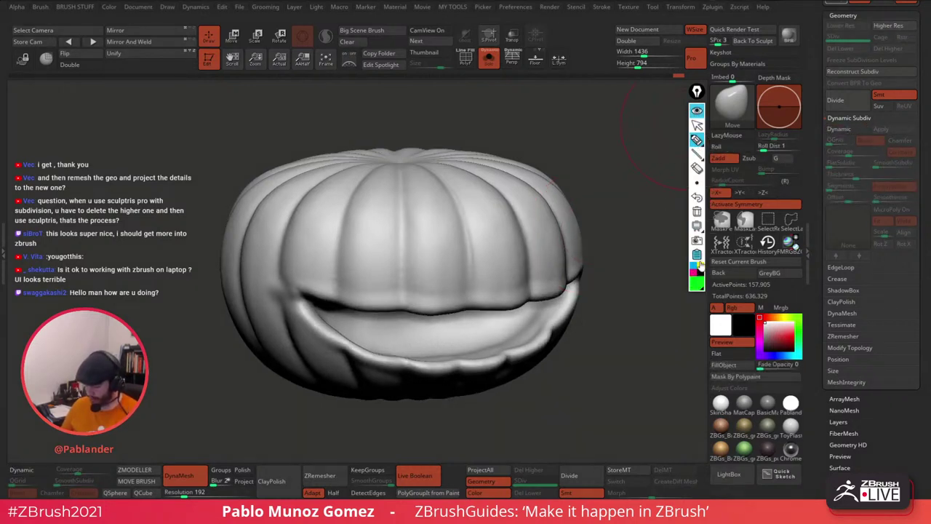
{"action": "left_click", "coordinate": [679, 257]}
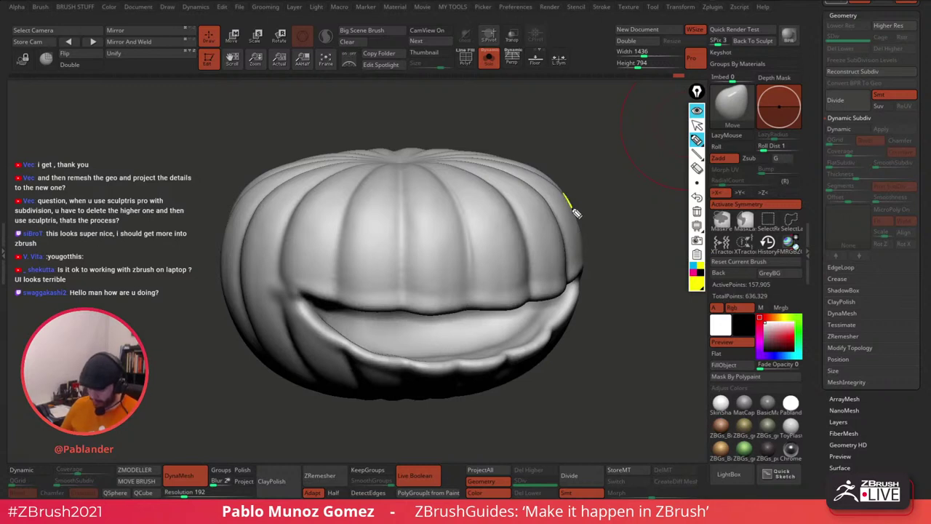
{"action": "left_click_drag", "start_coordinate": [580, 224], "coordinate": [586, 271]}
{"action": "mouse_move", "coordinate": [603, 313]}
{"action": "left_mouse_down"}
{"action": "mouse_move", "coordinate": [620, 313]}
{"action": "mouse_move", "coordinate": [625, 329]}
{"action": "mouse_move", "coordinate": [643, 310]}
{"action": "left_mouse_up"}
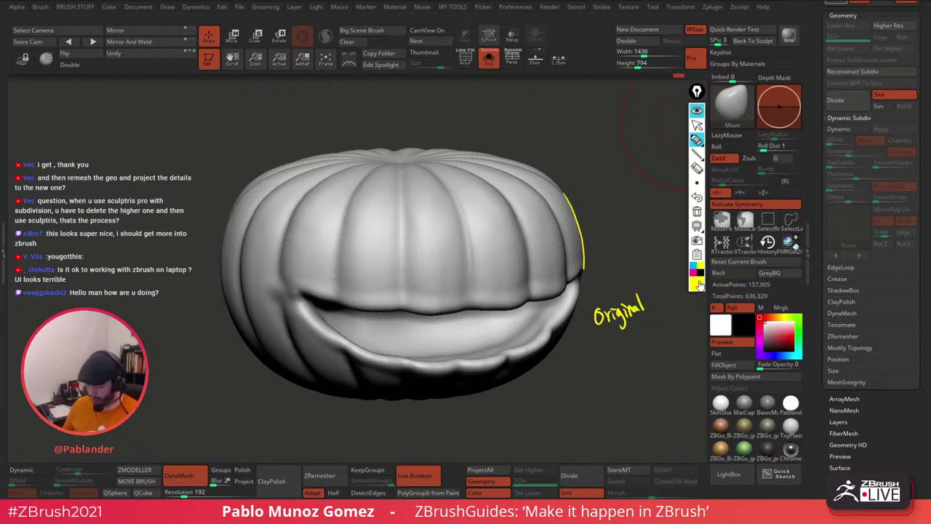
Step: Re-enable Dynamic Subdiv on the pumpkin body and set its thickness to 0.02772
{"action": "left_click", "coordinate": [696, 125]}
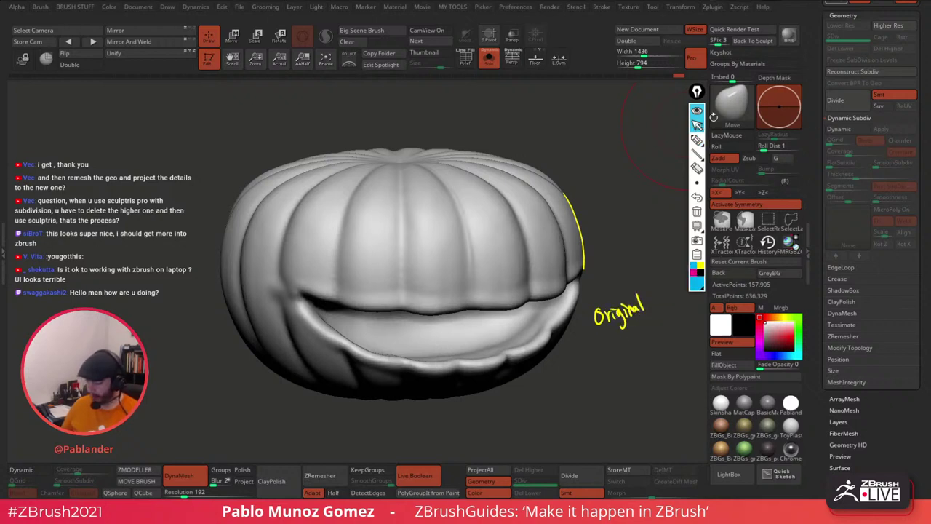
{"action": "left_click", "coordinate": [853, 128]}
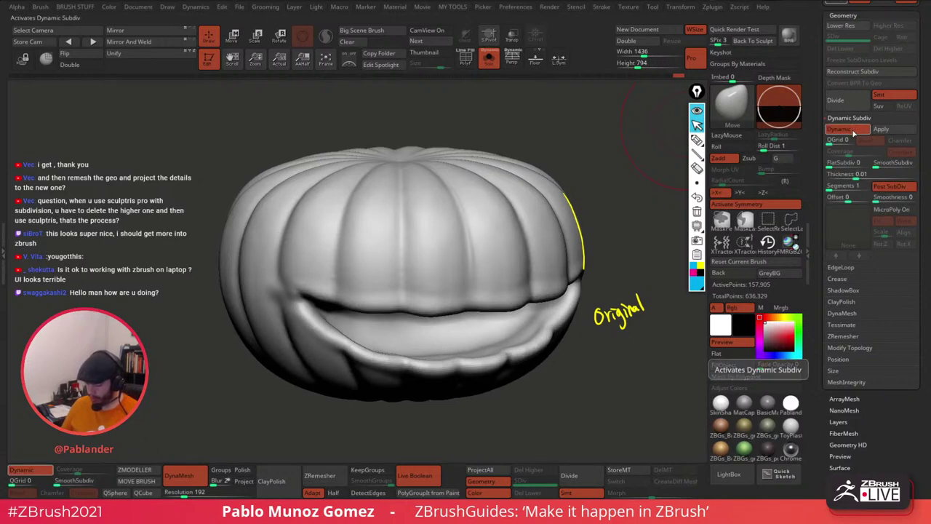
{"action": "left_click_drag", "start_coordinate": [856, 174], "coordinate": [863, 174]}
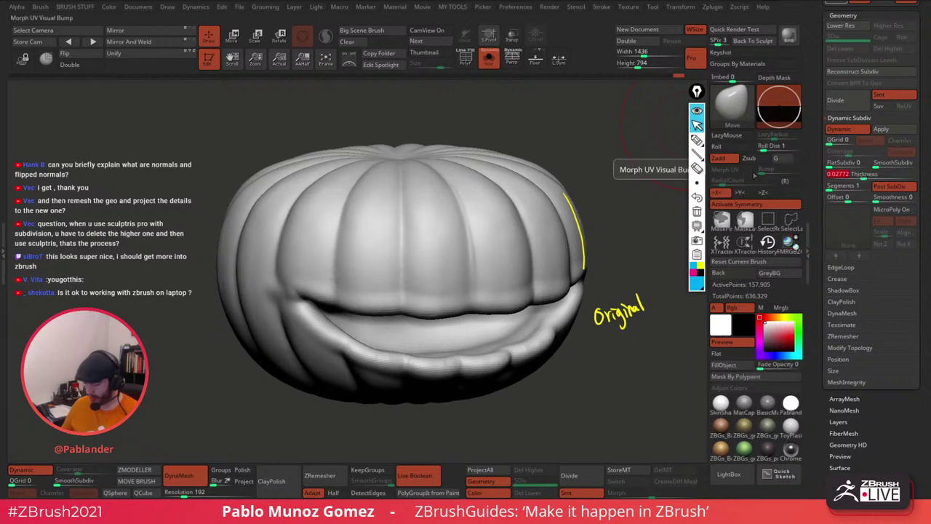
Step: Mark the thickened contour in blue with an arrow to the Dynamic Subdiv settings, and clear all annotations
{"action": "left_click", "coordinate": [697, 139]}
{"action": "left_click_drag", "start_coordinate": [567, 191], "coordinate": [593, 254]}
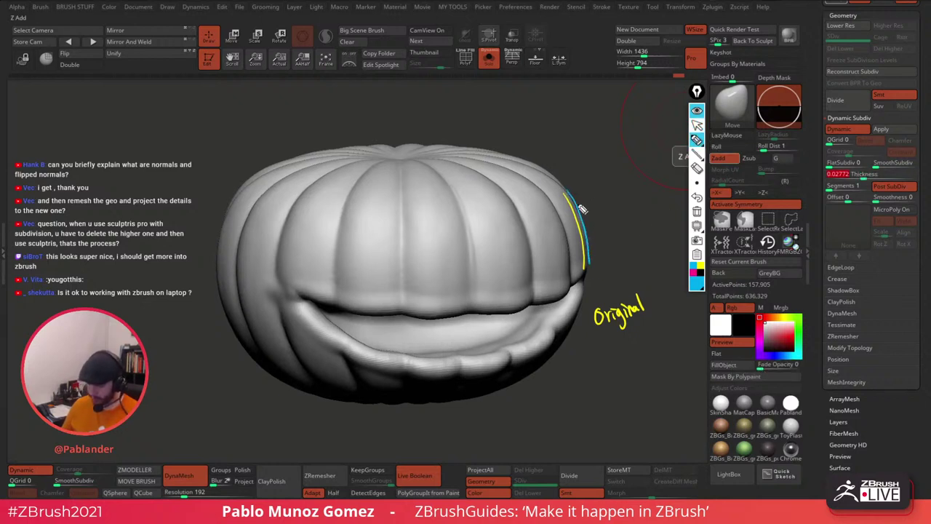
{"action": "mouse_move", "coordinate": [582, 209]}
{"action": "left_mouse_down"}
{"action": "mouse_move", "coordinate": [820, 71]}
{"action": "mouse_move", "coordinate": [853, 130]}
{"action": "mouse_move", "coordinate": [866, 109]}
{"action": "left_mouse_up"}
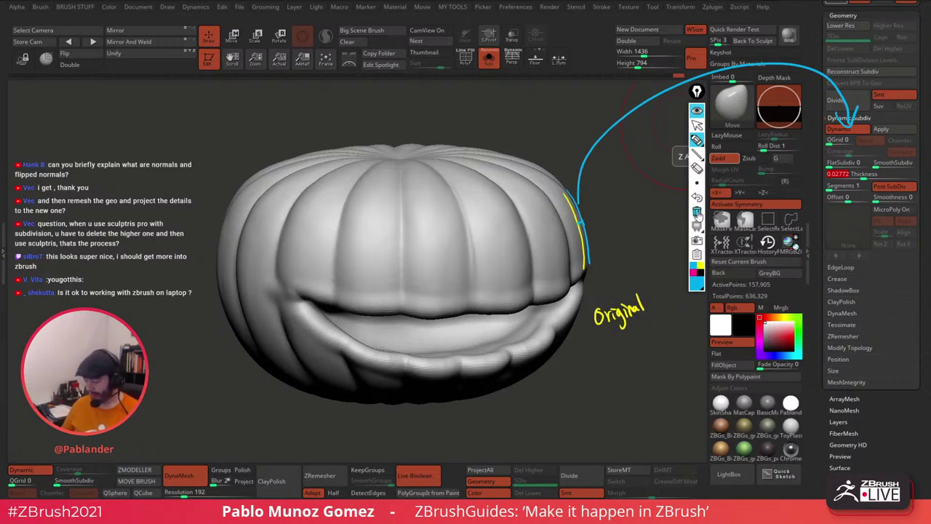
{"action": "left_click", "coordinate": [698, 212]}
{"action": "left_click", "coordinate": [701, 111]}
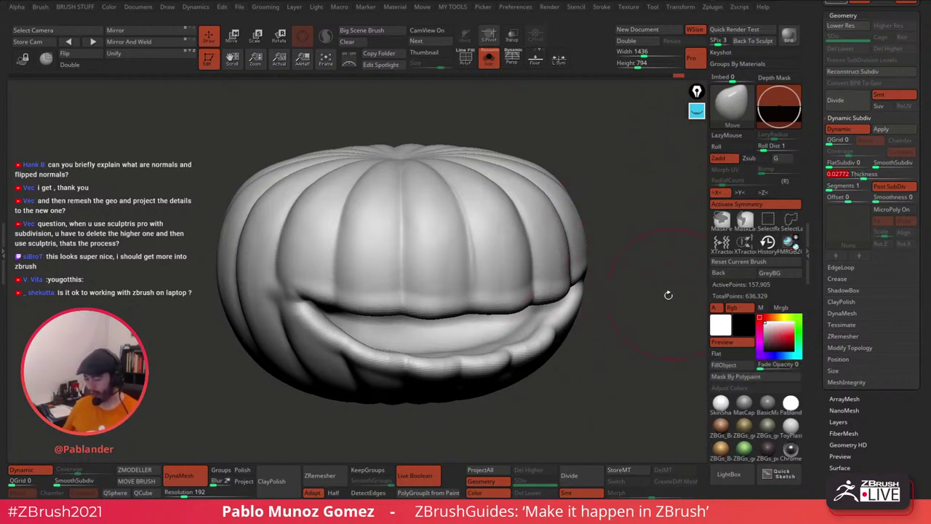
Step: Leave Solo mode and examine the eye opening cut through the thickened pumpkin shell from the side
{"action": "scroll", "coordinate": [813, 155], "scroll_direction": "up", "scroll_amount": 3}
{"action": "scroll", "coordinate": [814, 155], "scroll_direction": "up", "scroll_amount": 5}
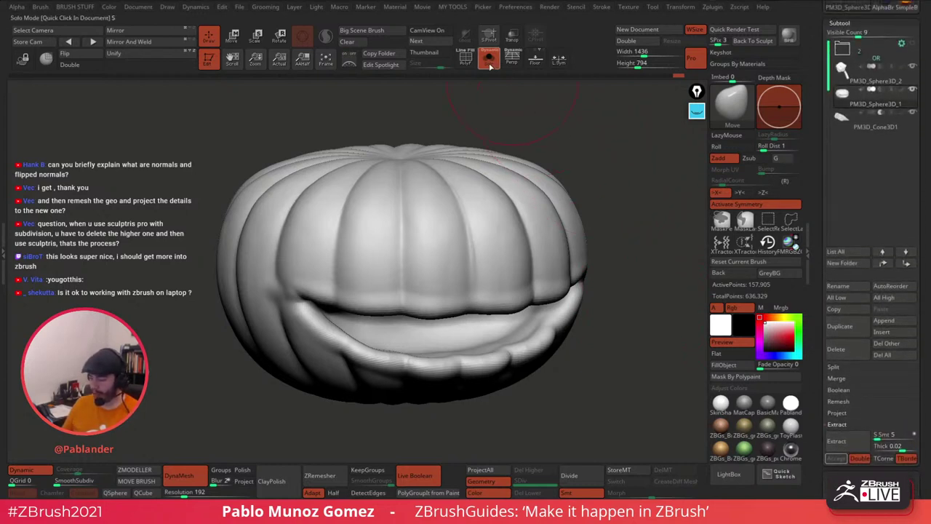
{"action": "mouse_move", "coordinate": [887, 128]}
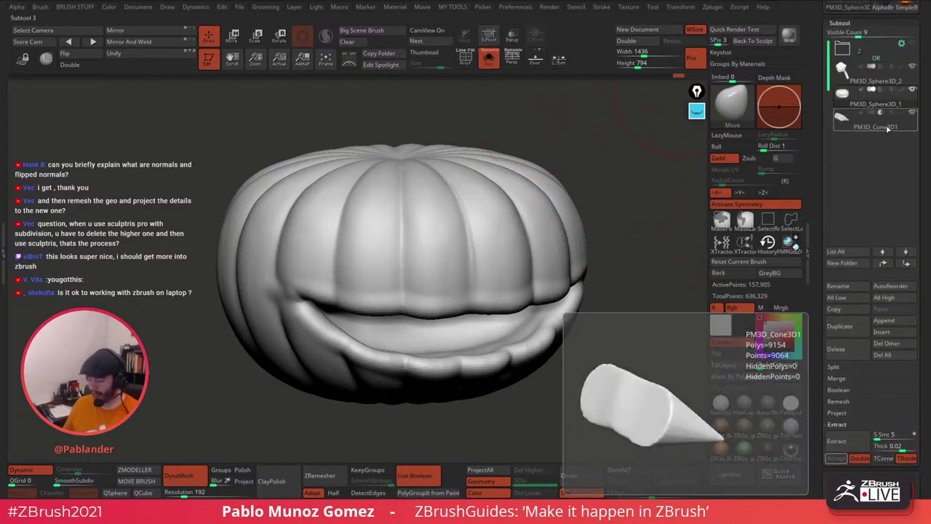
{"action": "left_click", "coordinate": [489, 56]}
{"action": "left_click_drag", "start_coordinate": [604, 254], "coordinate": [613, 241]}
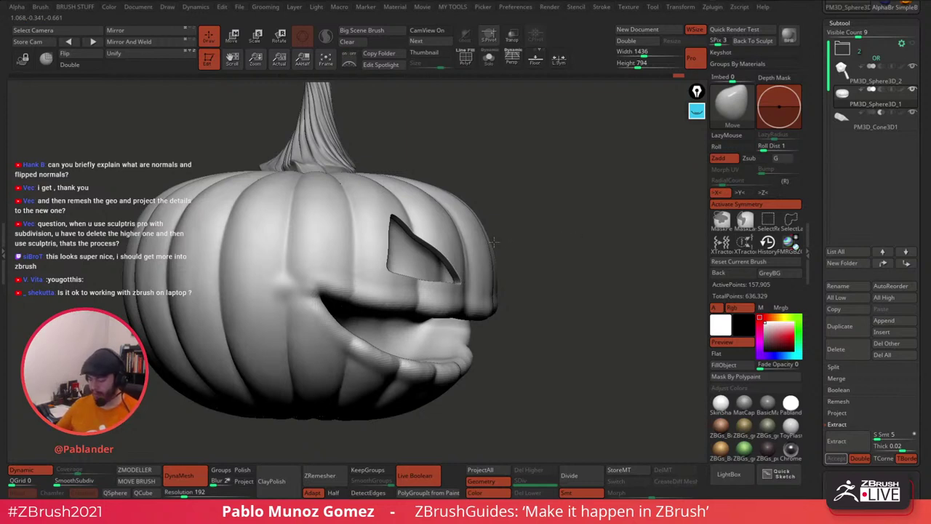
Step: Isolate the pumpkin body in Solo mode, examine its thickened shell from the front three-quarter view, and show all subtools again
{"action": "left_click_drag", "start_coordinate": [545, 207], "coordinate": [529, 243]}
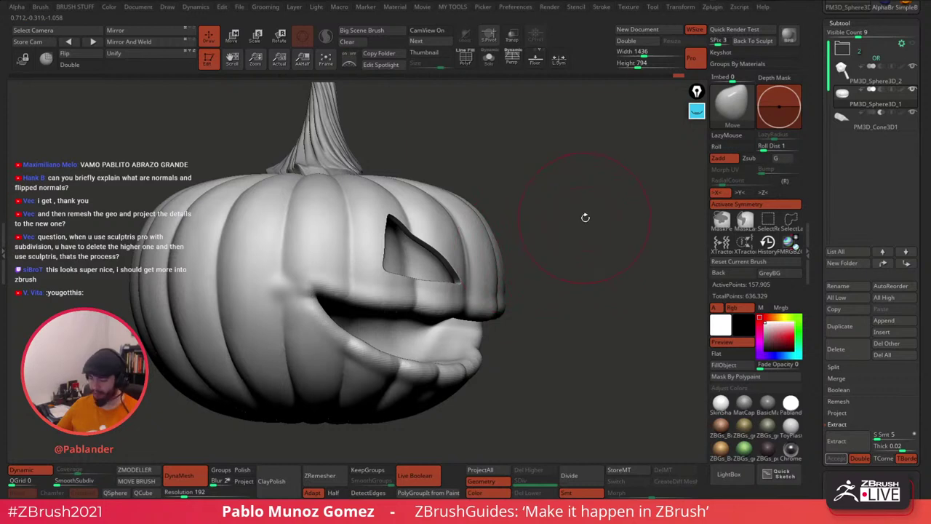
{"action": "left_click", "coordinate": [489, 60]}
{"action": "left_click_drag", "start_coordinate": [503, 154], "coordinate": [547, 138], "text": "alt"}
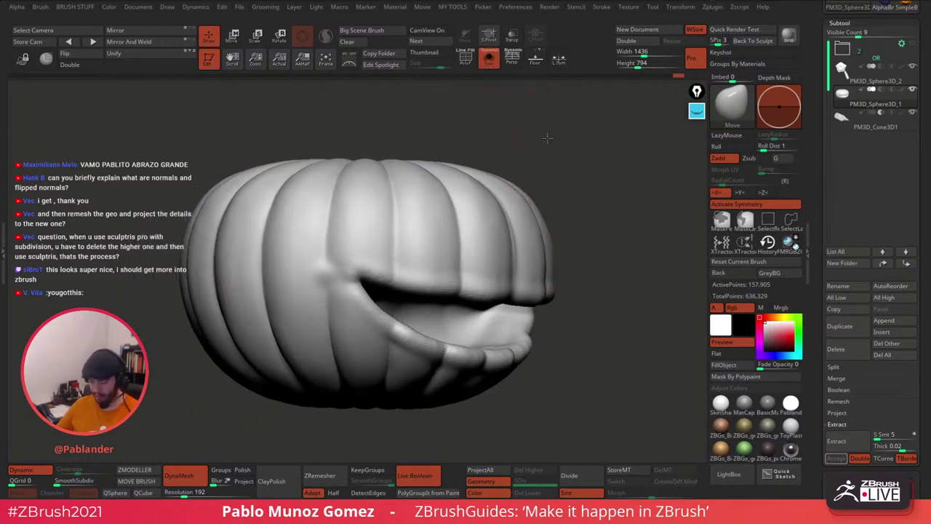
{"action": "right_click_drag", "start_coordinate": [547, 138], "coordinate": [537, 155]}
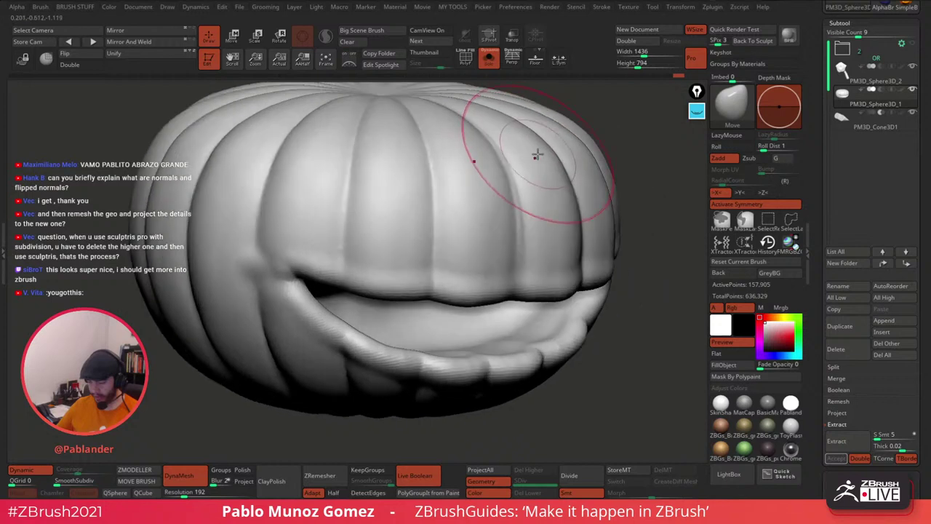
{"action": "left_click_drag", "start_coordinate": [536, 155], "coordinate": [510, 138]}
{"action": "left_click", "coordinate": [488, 57]}
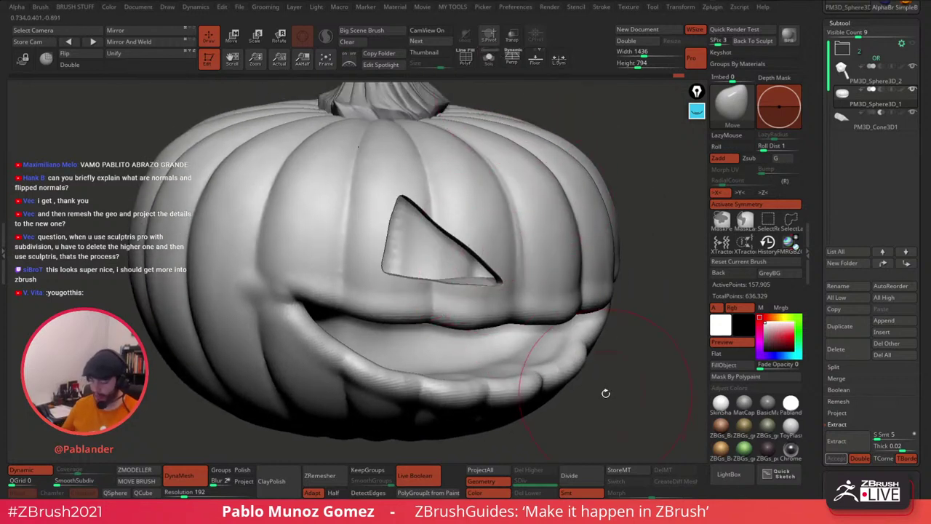
Step: Trace the eye opening's upper edge in blue, mark across its thickness in yellow, and hide the annotations
{"action": "left_click", "coordinate": [698, 111]}
{"action": "left_click", "coordinate": [698, 139]}
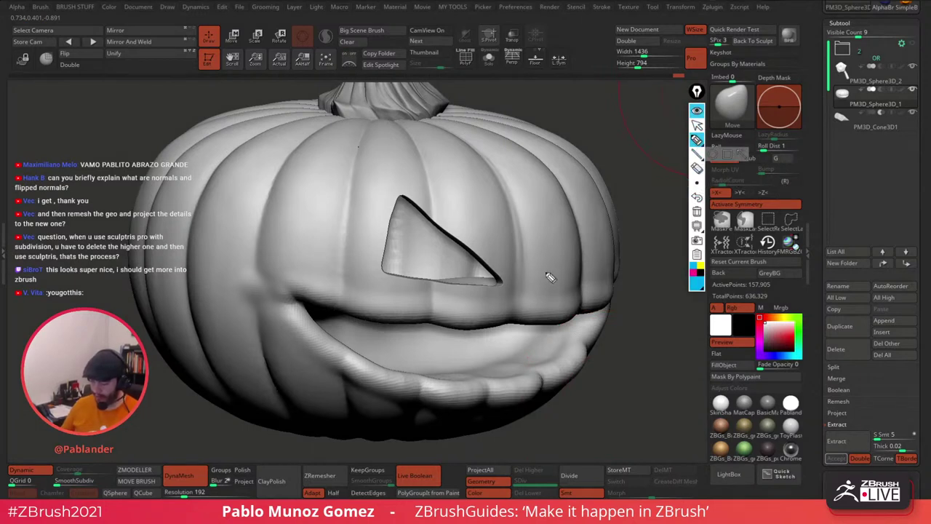
{"action": "mouse_move", "coordinate": [493, 269]}
{"action": "left_mouse_down"}
{"action": "mouse_move", "coordinate": [503, 281]}
{"action": "mouse_move", "coordinate": [463, 242]}
{"action": "mouse_move", "coordinate": [495, 279]}
{"action": "left_mouse_up"}
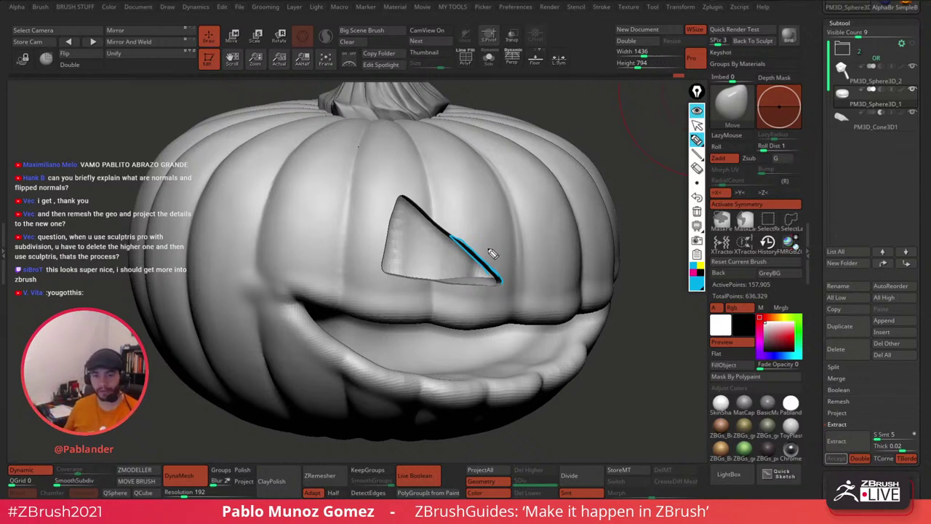
{"action": "left_click", "coordinate": [700, 271]}
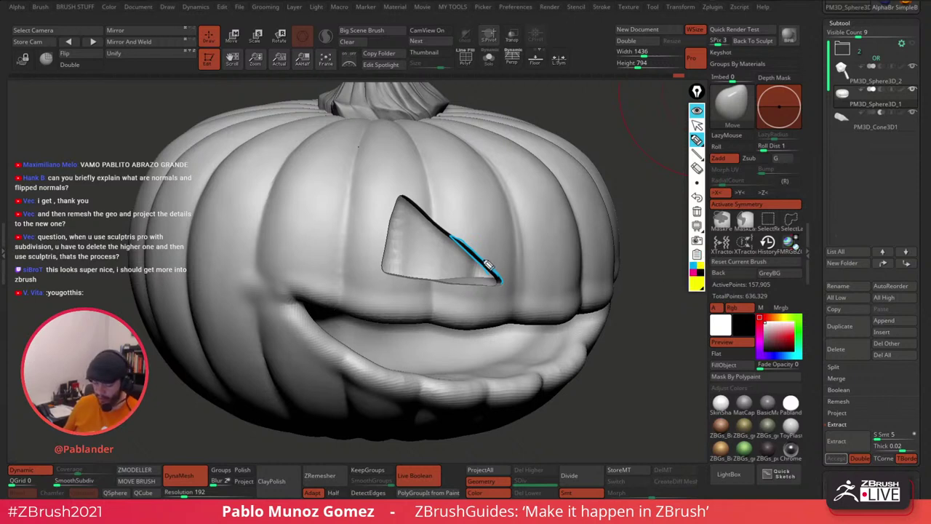
{"action": "left_click_drag", "start_coordinate": [472, 260], "coordinate": [487, 270]}
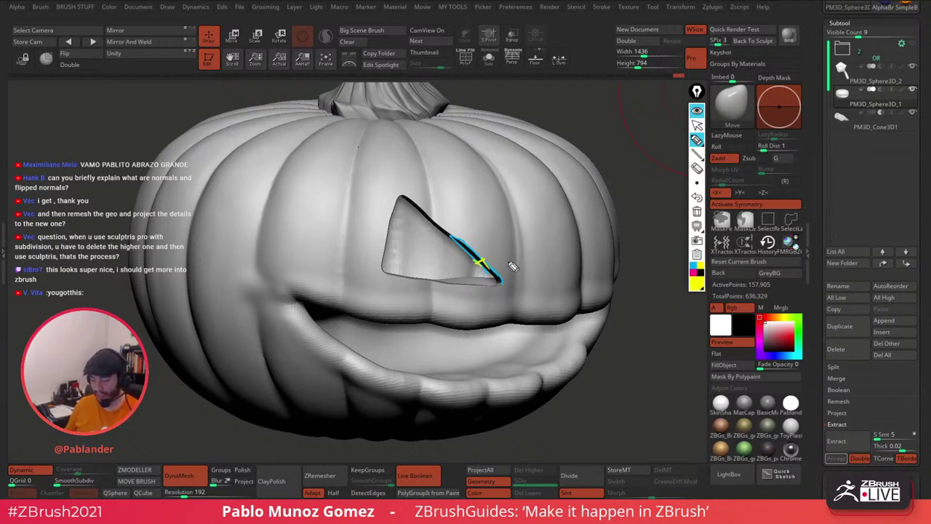
{"action": "left_click", "coordinate": [697, 110]}
Step: Try Dynamic Subdiv thickness values of 0.00628 and 0.05694 on the pumpkin body
{"action": "left_click_drag", "start_coordinate": [820, 234], "coordinate": [819, 209]}
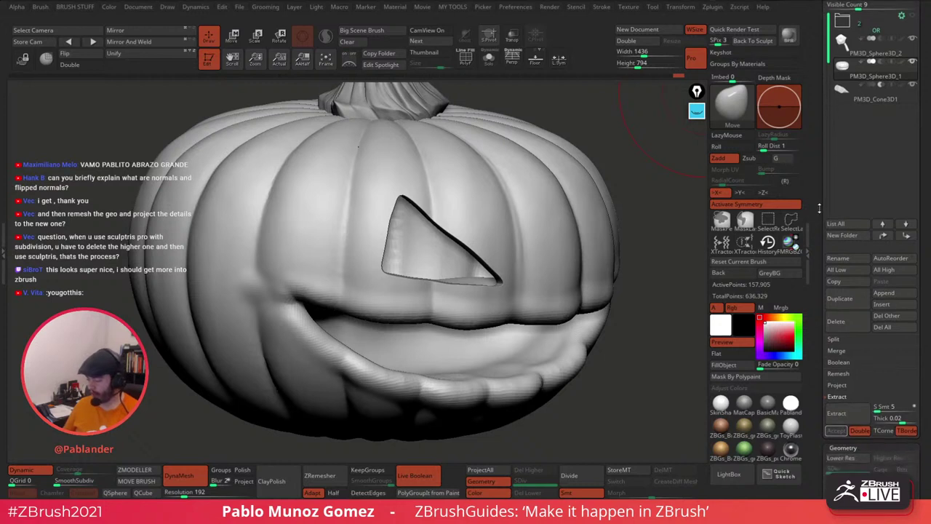
{"action": "scroll", "coordinate": [837, 232], "scroll_direction": "down", "scroll_amount": 5}
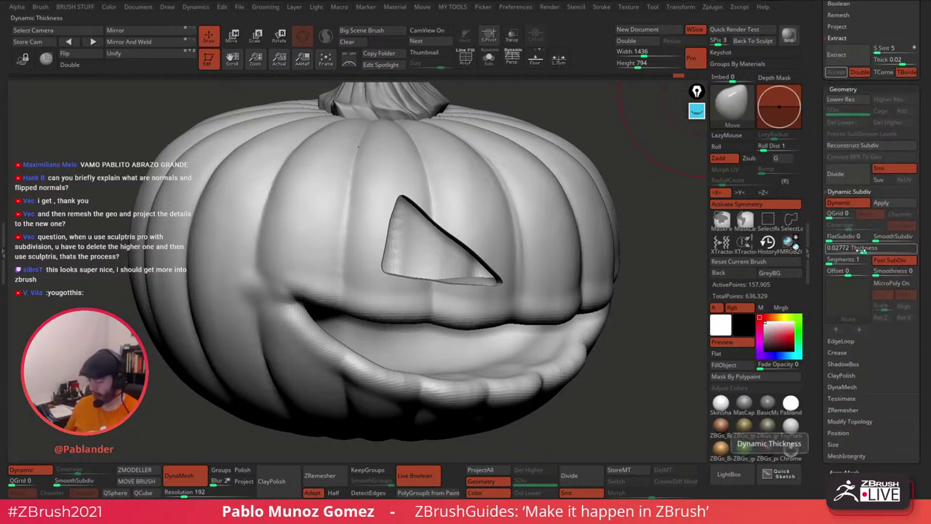
{"action": "left_click_drag", "start_coordinate": [862, 249], "coordinate": [837, 250]}
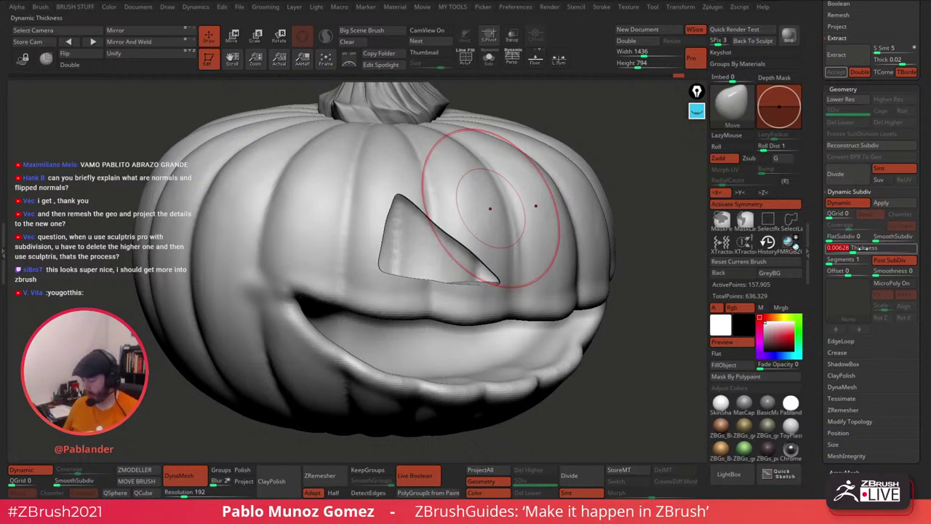
{"action": "left_click_drag", "start_coordinate": [855, 249], "coordinate": [871, 248]}
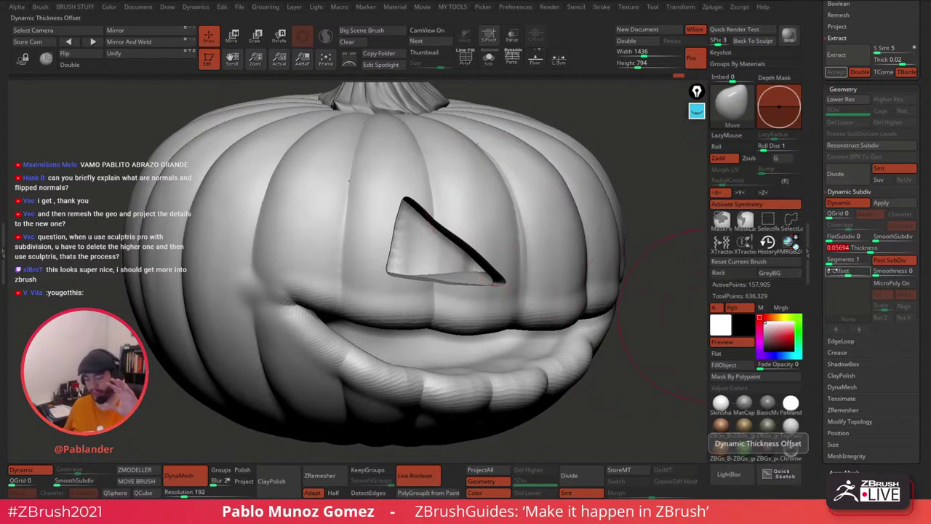
Step: Try a Dynamic Subdiv offset of -100, restore it to 0, and set the pumpkin body's thickness to 0.03271
{"action": "left_click_drag", "start_coordinate": [837, 273], "coordinate": [830, 272]}
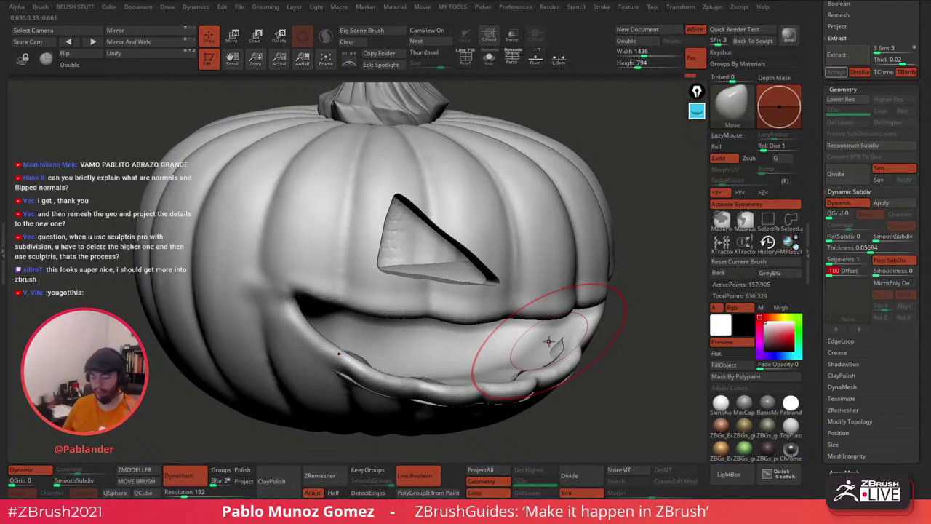
{"action": "left_click_drag", "start_coordinate": [830, 274], "coordinate": [849, 275]}
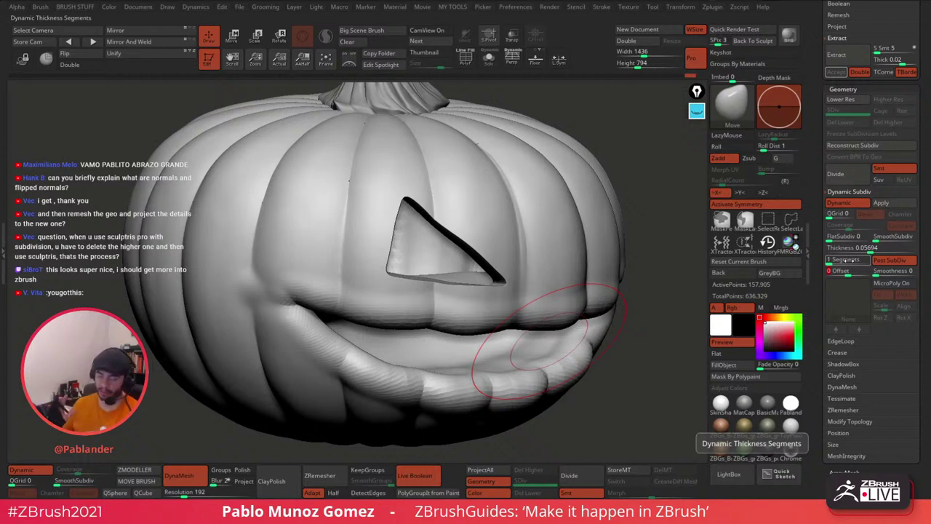
{"action": "left_click_drag", "start_coordinate": [870, 251], "coordinate": [865, 249]}
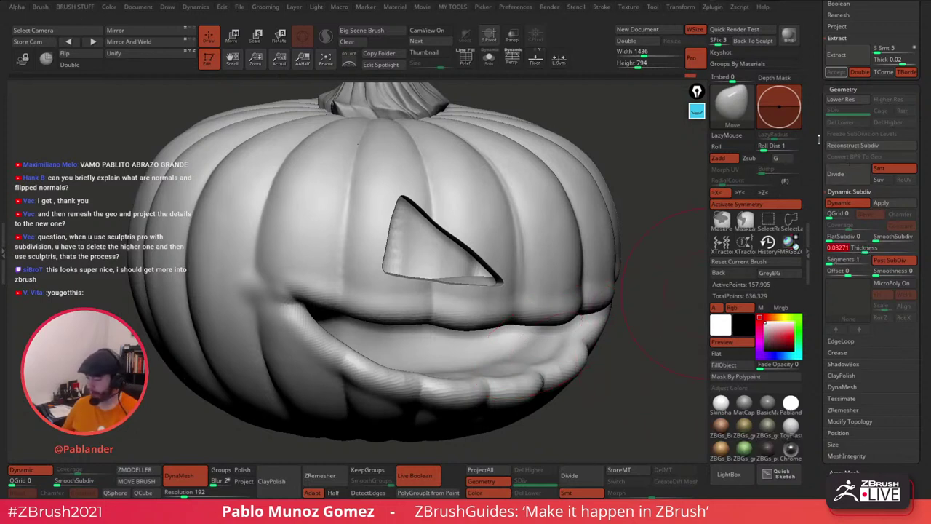
Step: Select the PM3D_Cone3D1 eye cutter, check it alone from the front in Solo mode, and show the whole pumpkin again
{"action": "left_click", "coordinate": [490, 66]}
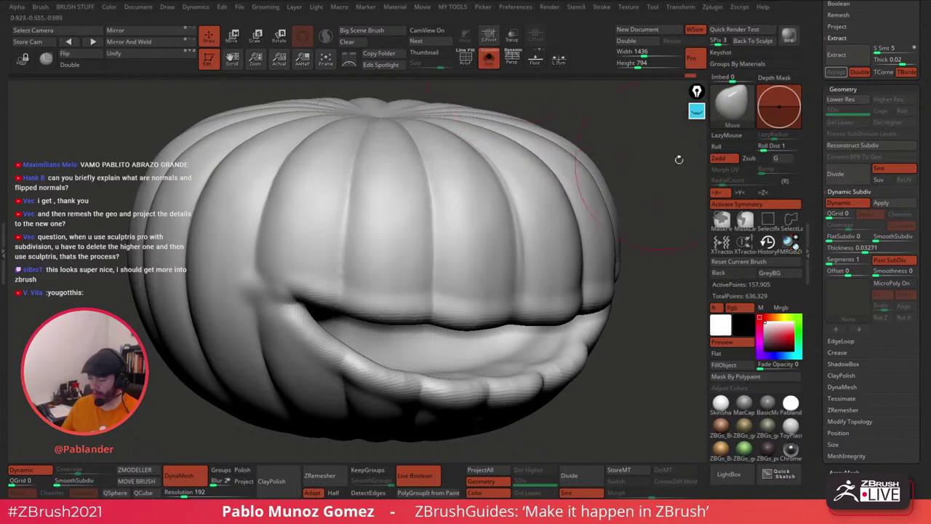
{"action": "left_click_drag", "start_coordinate": [815, 111], "coordinate": [815, 442]}
{"action": "left_click", "coordinate": [889, 77]}
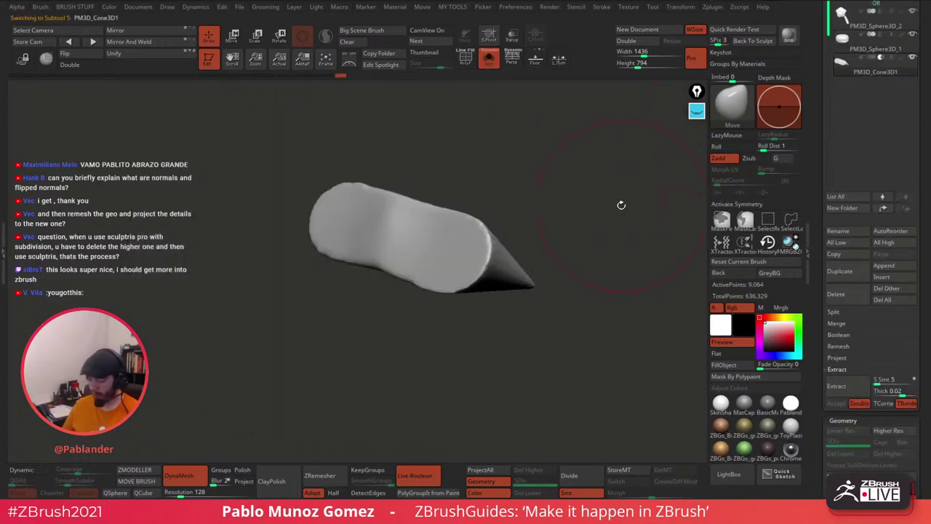
{"action": "left_click_drag", "start_coordinate": [621, 204], "coordinate": [516, 219]}
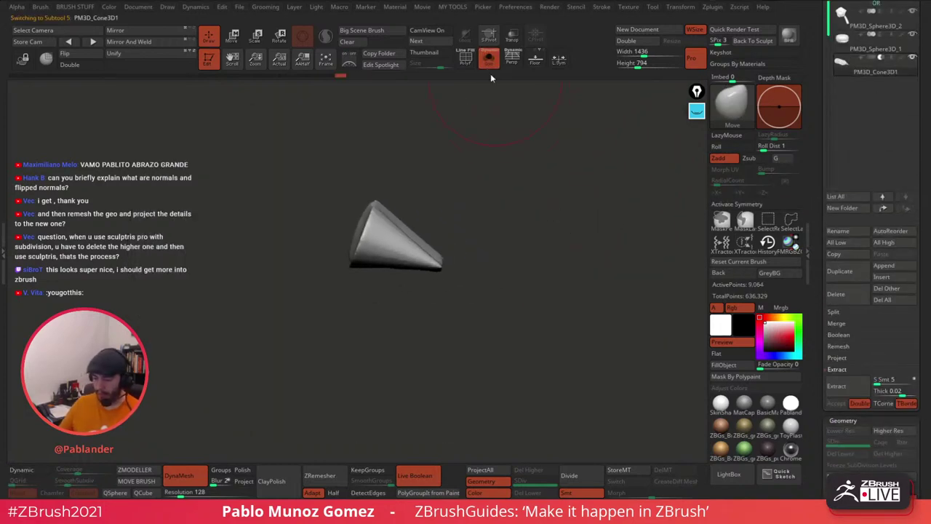
{"action": "left_click", "coordinate": [490, 66]}
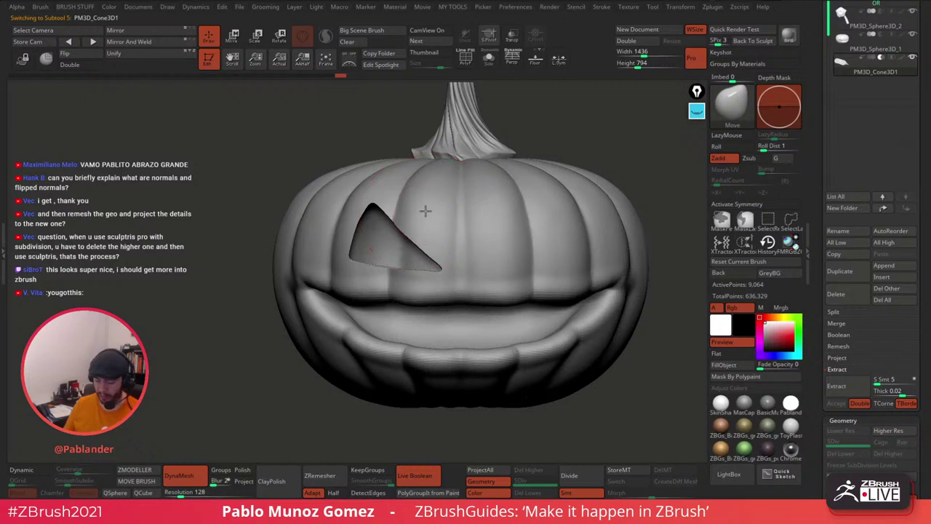
Step: Try to reshape the eye cutter's upper edge with the Move brush, and undo the deformation
{"action": "key", "text": "space"}
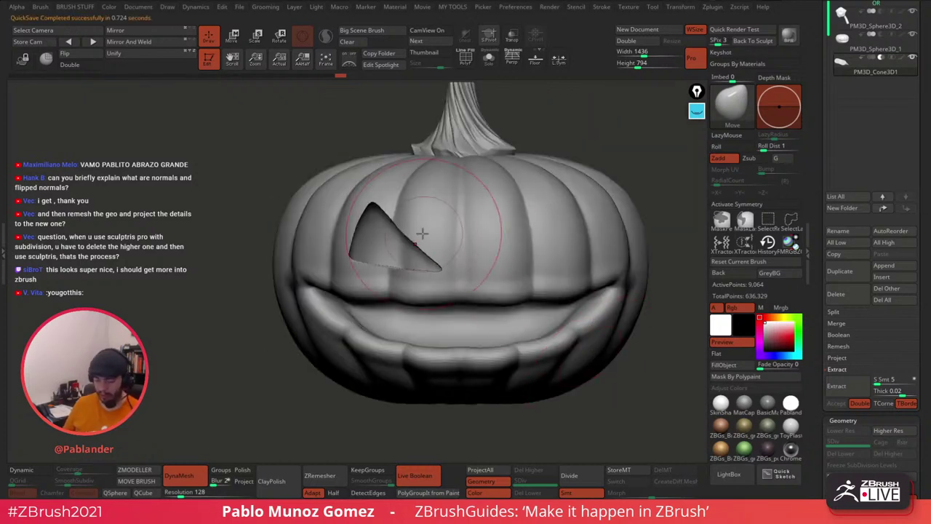
{"action": "mouse_move", "coordinate": [879, 68]}
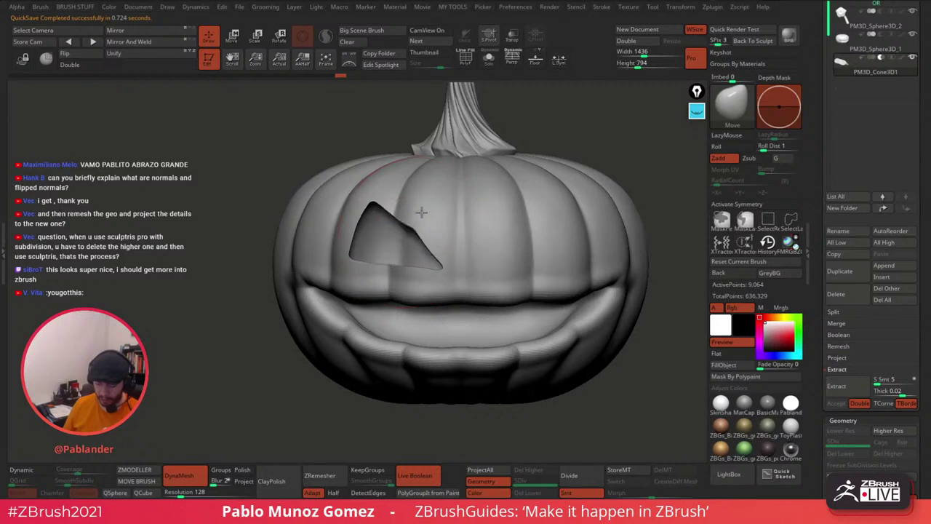
{"action": "mouse_move", "coordinate": [508, 158]}
{"action": "left_mouse_down"}
{"action": "mouse_move", "coordinate": [575, 177]}
{"action": "mouse_move", "coordinate": [583, 197]}
{"action": "mouse_move", "coordinate": [381, 117]}
{"action": "left_mouse_up"}
{"action": "mouse_move", "coordinate": [424, 222]}
{"action": "left_mouse_down"}
{"action": "mouse_move", "coordinate": [384, 311]}
{"action": "mouse_move", "coordinate": [386, 294]}
{"action": "mouse_move", "coordinate": [245, 354]}
{"action": "mouse_move", "coordinate": [357, 377]}
{"action": "mouse_move", "coordinate": [416, 374]}
{"action": "mouse_move", "coordinate": [488, 325]}
{"action": "mouse_move", "coordinate": [417, 422]}
{"action": "mouse_move", "coordinate": [364, 403]}
{"action": "mouse_move", "coordinate": [331, 332]}
{"action": "mouse_move", "coordinate": [480, 318]}
{"action": "mouse_move", "coordinate": [392, 243]}
{"action": "mouse_move", "coordinate": [411, 302]}
{"action": "left_mouse_up"}
{"action": "key", "text": "ctrl+z"}
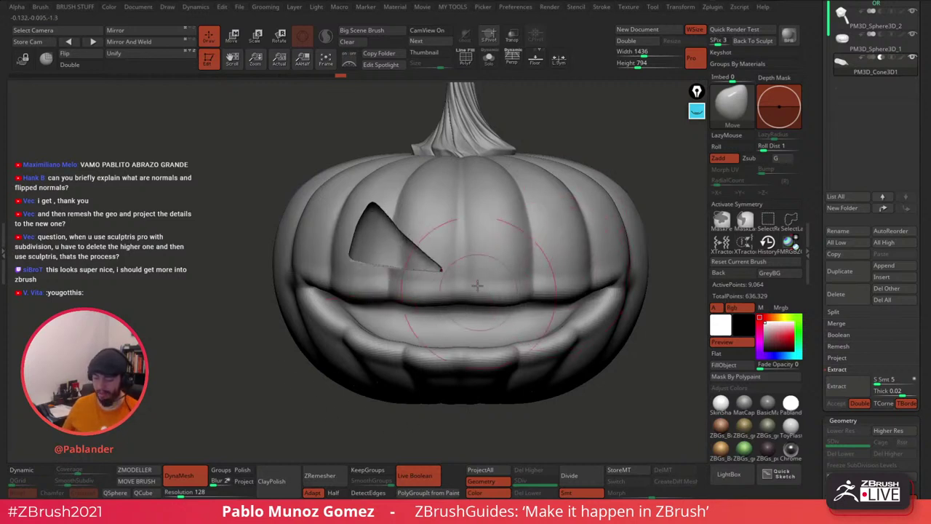
Step: Curve the eye cutter's slanted edge inward with the Move brush, and apply Mirror And Weld to create the second eye
{"action": "mouse_move", "coordinate": [412, 234]}
{"action": "left_mouse_down"}
{"action": "mouse_move", "coordinate": [422, 253]}
{"action": "mouse_move", "coordinate": [410, 249]}
{"action": "mouse_move", "coordinate": [380, 272]}
{"action": "mouse_move", "coordinate": [367, 254]}
{"action": "left_mouse_up"}
{"action": "left_click_drag", "start_coordinate": [375, 206], "coordinate": [360, 219]}
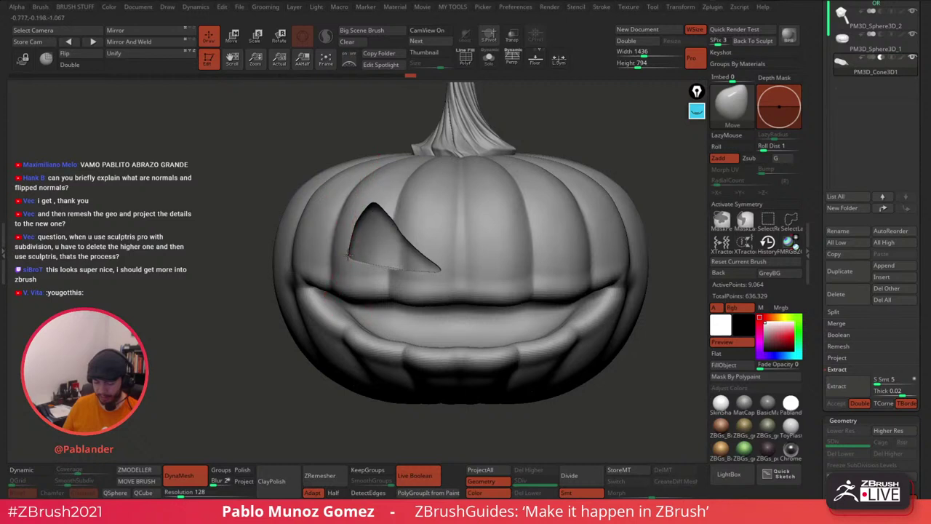
{"action": "left_click_drag", "start_coordinate": [440, 264], "coordinate": [444, 257]}
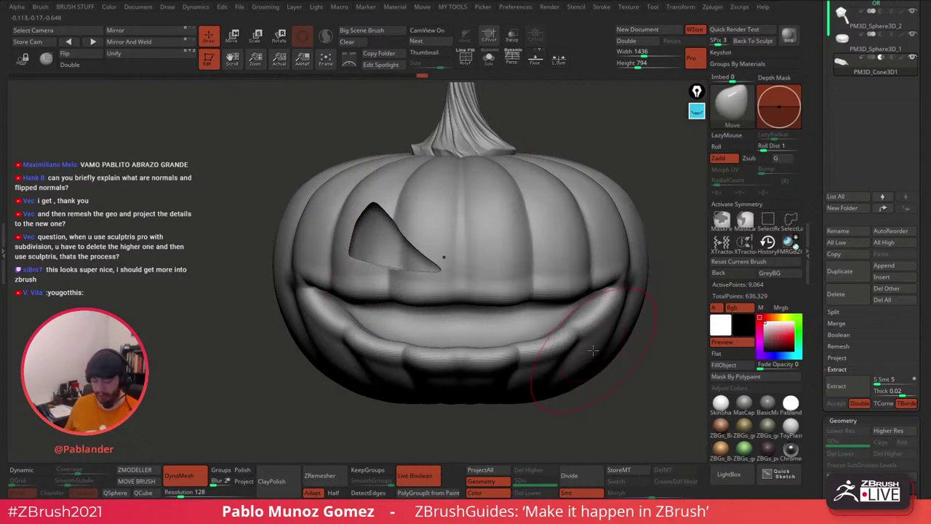
{"action": "mouse_move", "coordinate": [884, 73]}
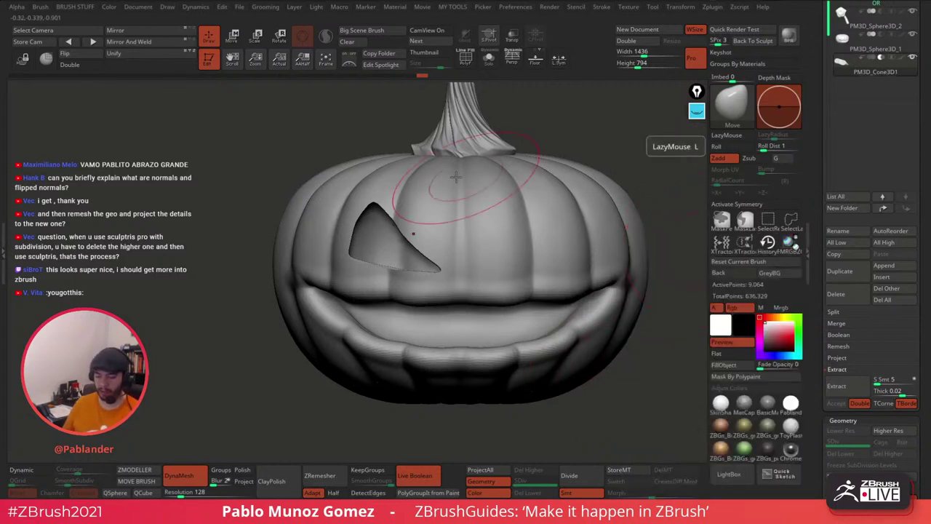
{"action": "left_click", "coordinate": [137, 44]}
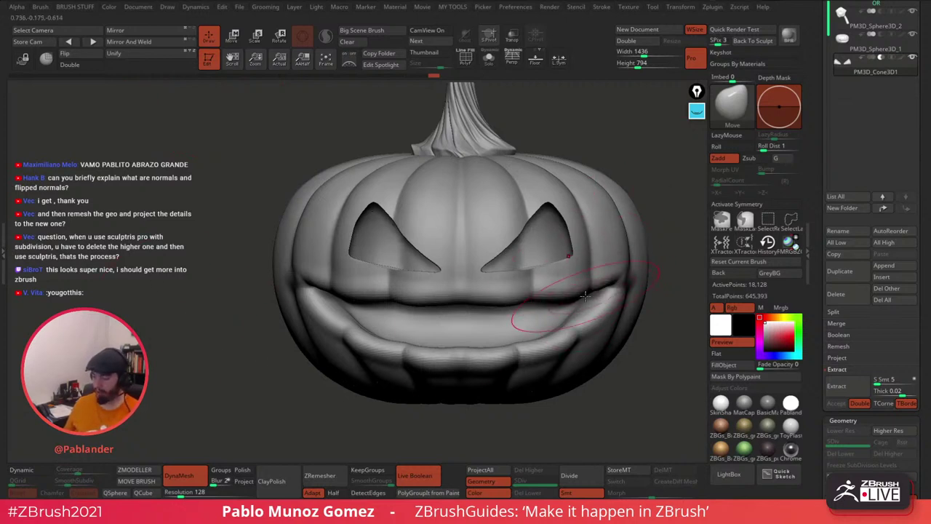
Step: Duplicate the PM3D_Sphere3D_1 pumpkin body and store the original in the OR folder as a backup
{"action": "scroll", "coordinate": [922, 90], "scroll_direction": "up", "scroll_amount": 3}
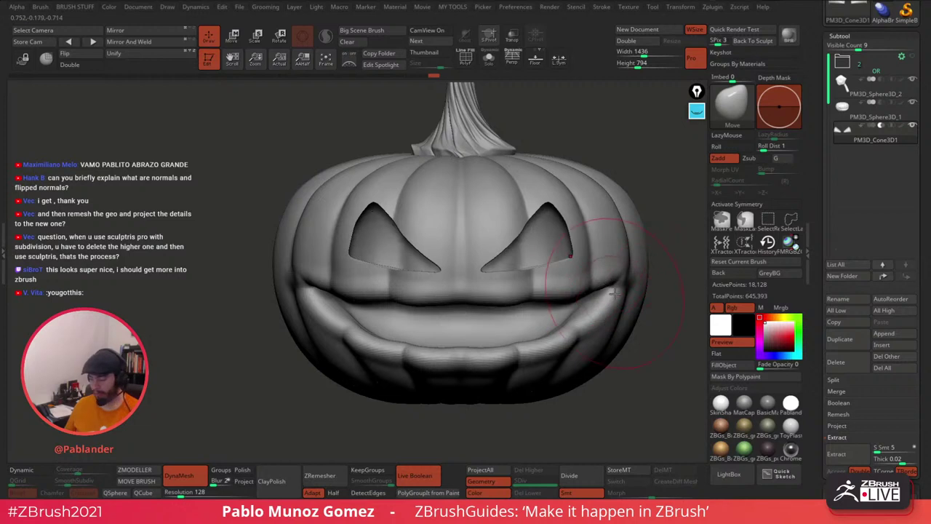
{"action": "left_click", "coordinate": [888, 116]}
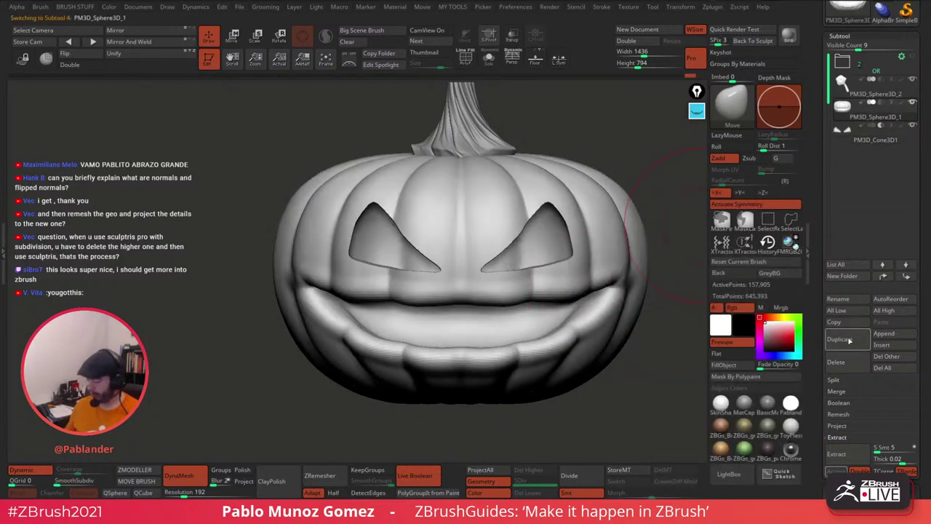
{"action": "left_click", "coordinate": [840, 339]}
{"action": "left_click_drag", "start_coordinate": [891, 103], "coordinate": [893, 74]}
Step: Create a subtool folder named "boolwan" holding the duplicated pumpkin body and the eye cutter
{"action": "left_click", "coordinate": [853, 285]}
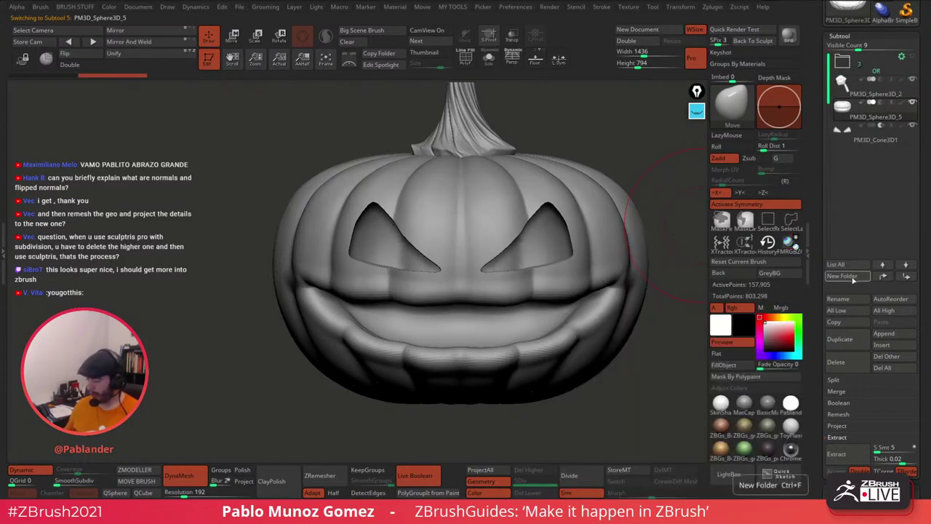
{"action": "type", "text": "boolwan"}
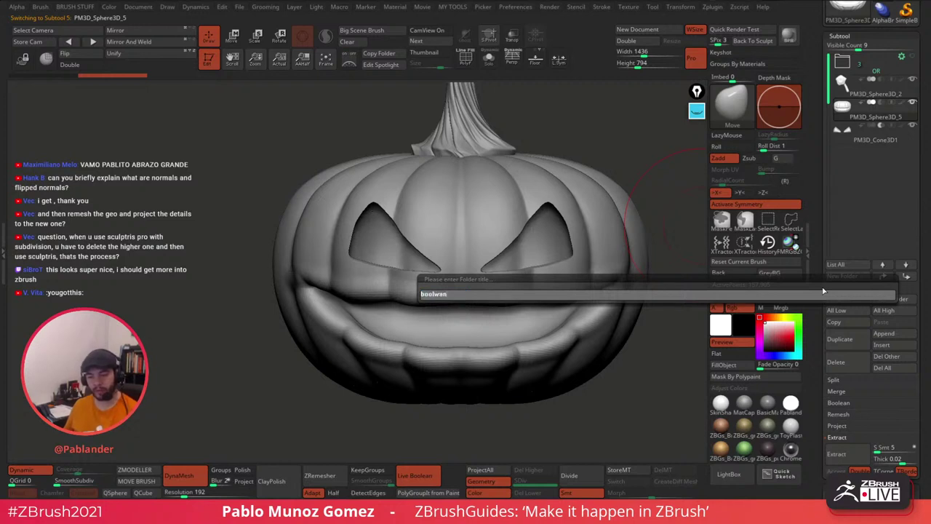
{"action": "key", "text": "Return"}
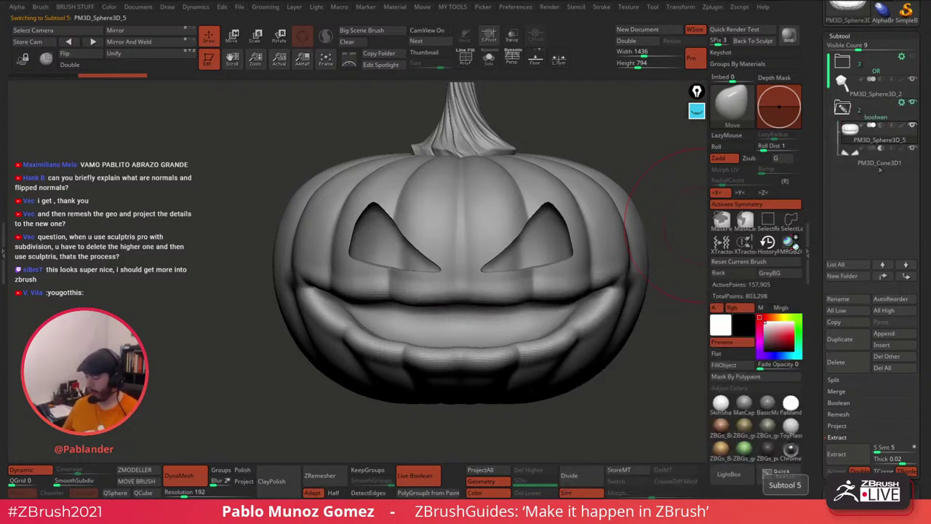
{"action": "mouse_move", "coordinate": [886, 145]}
{"action": "mouse_move", "coordinate": [885, 164]}
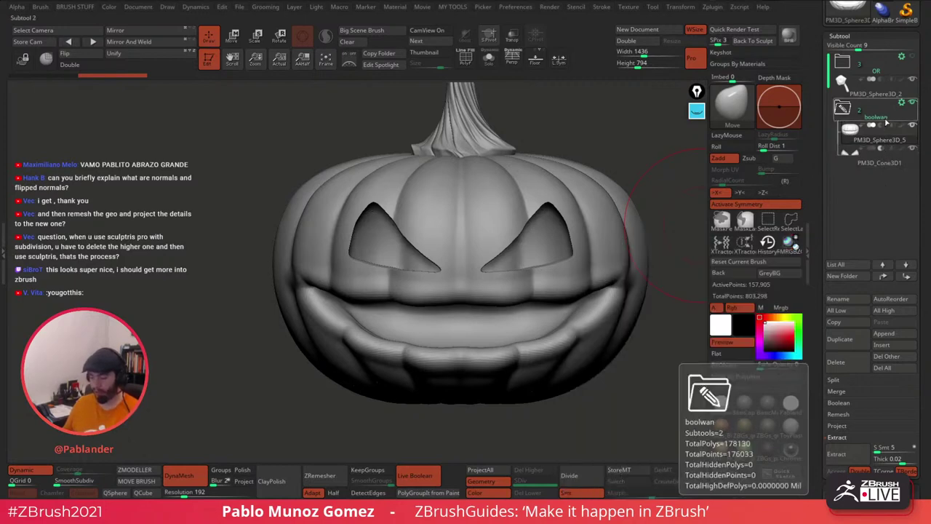
Step: Bake the eye cuts by running Boolean With DSDiv on the boolwan folder, and turn off Live Boolean
{"action": "left_click", "coordinate": [853, 115]}
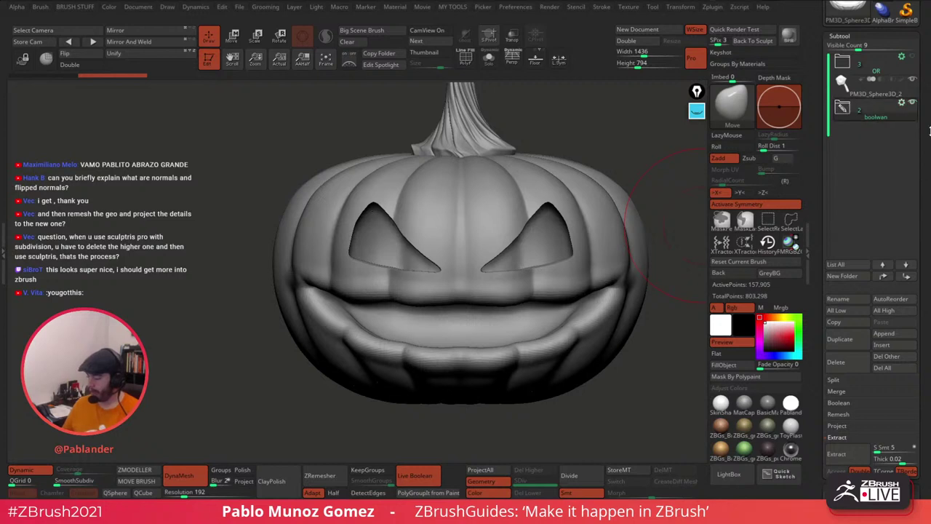
{"action": "mouse_move", "coordinate": [904, 109]}
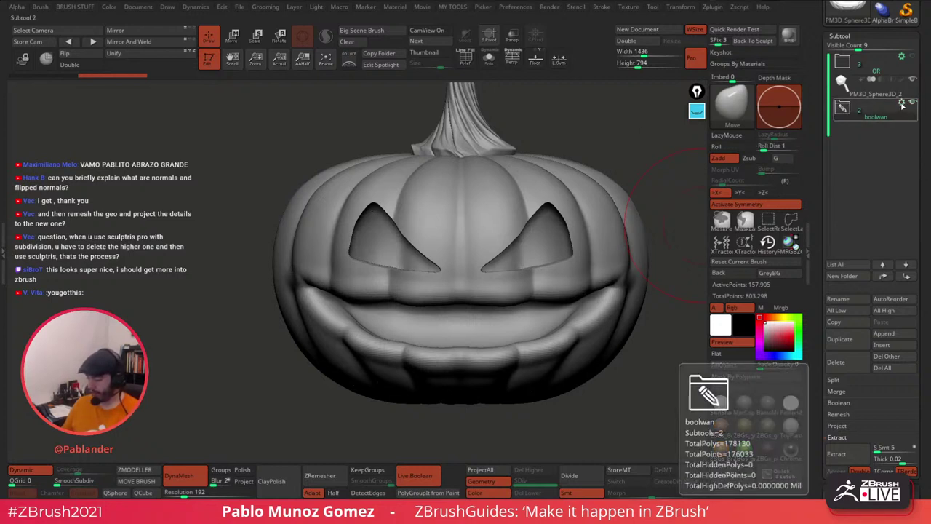
{"action": "left_click", "coordinate": [903, 105]}
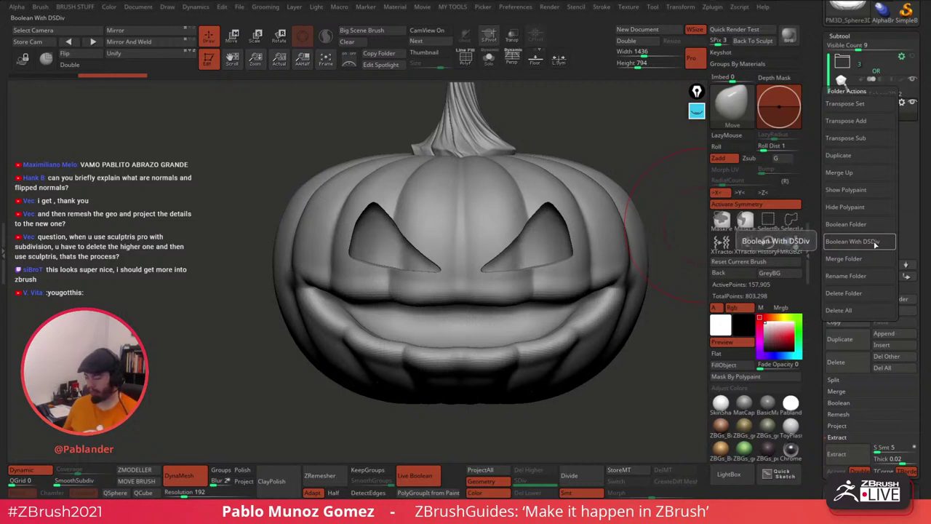
{"action": "left_click", "coordinate": [877, 243]}
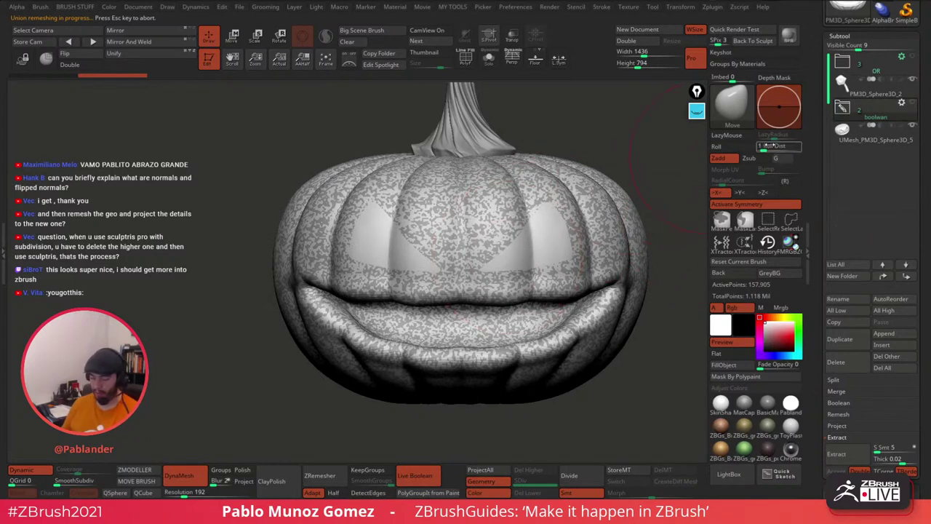
{"action": "left_click", "coordinate": [426, 480]}
{"action": "left_click_drag", "start_coordinate": [887, 115], "coordinate": [887, 80]}
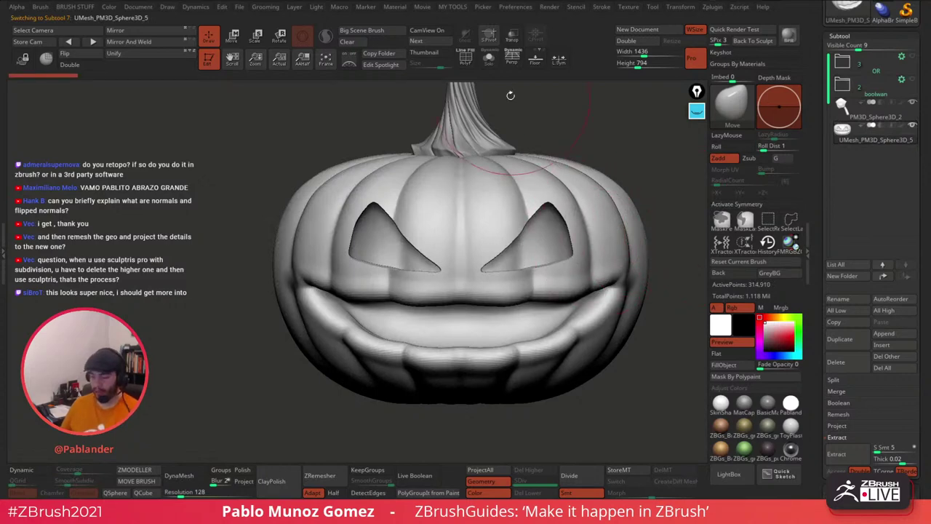
Step: Examine the merged pumpkin's polygroups and wireframe around the eye openings and mouth with Polyframe on
{"action": "left_click", "coordinate": [466, 64]}
{"action": "left_click_drag", "start_coordinate": [625, 182], "coordinate": [626, 266]}
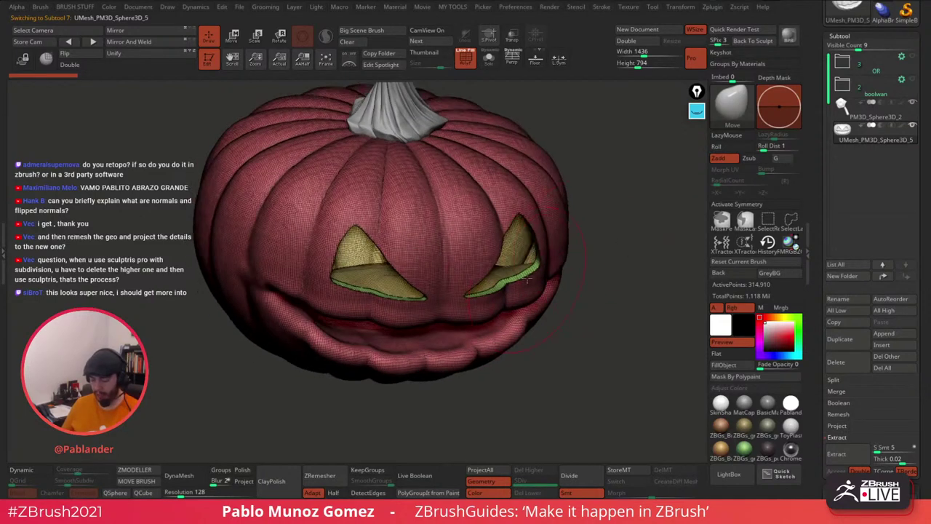
{"action": "left_click_drag", "start_coordinate": [534, 277], "coordinate": [550, 257]}
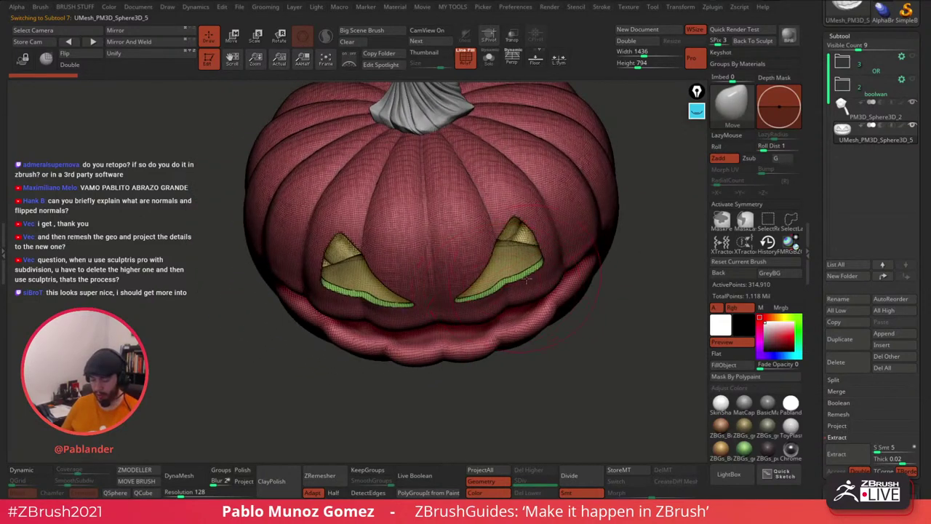
{"action": "left_click_drag", "start_coordinate": [522, 294], "coordinate": [527, 272]}
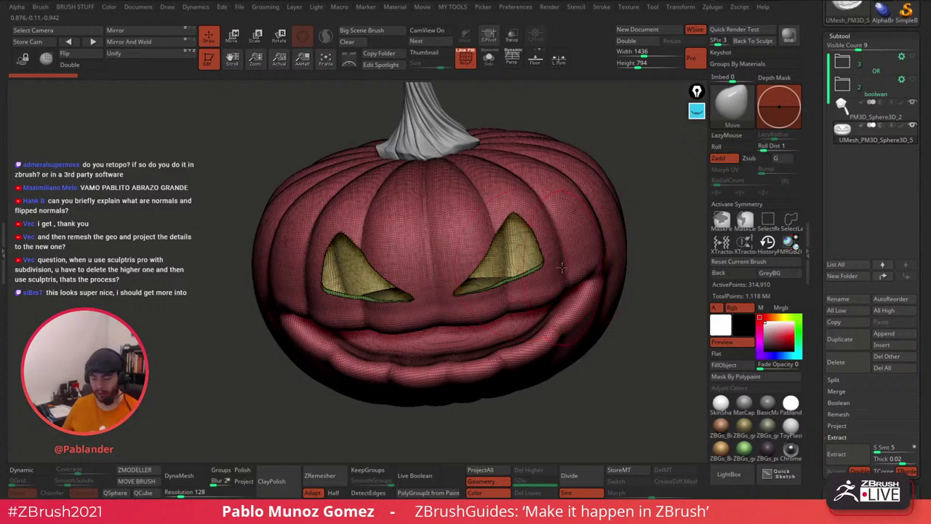
{"action": "left_click_drag", "start_coordinate": [529, 264], "coordinate": [534, 227]}
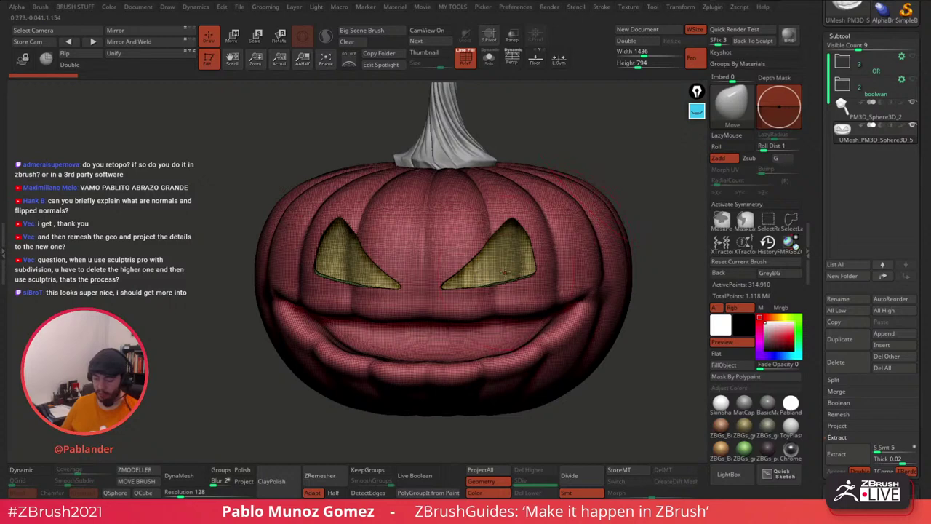
{"action": "right_click_drag", "start_coordinate": [531, 291], "coordinate": [509, 260]}
{"action": "left_click_drag", "start_coordinate": [509, 260], "coordinate": [567, 241]}
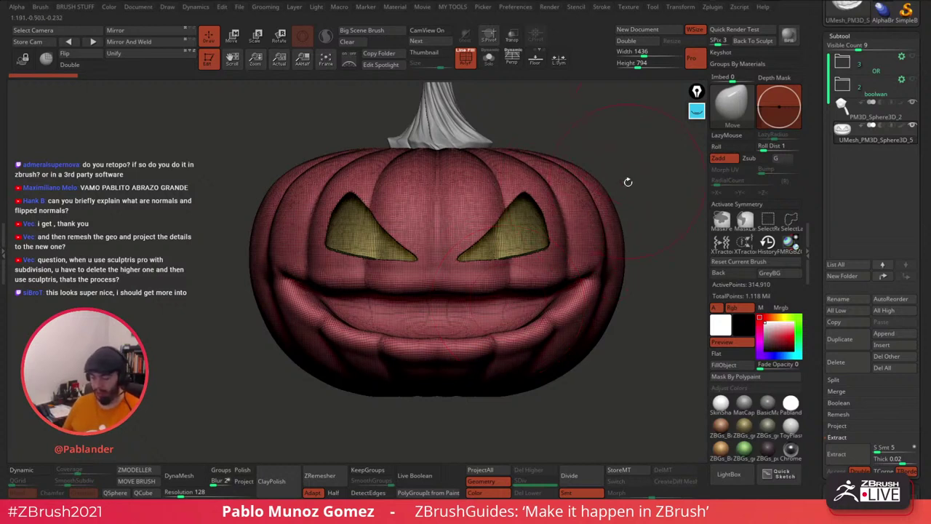
{"action": "left_click_drag", "start_coordinate": [624, 181], "coordinate": [626, 182]}
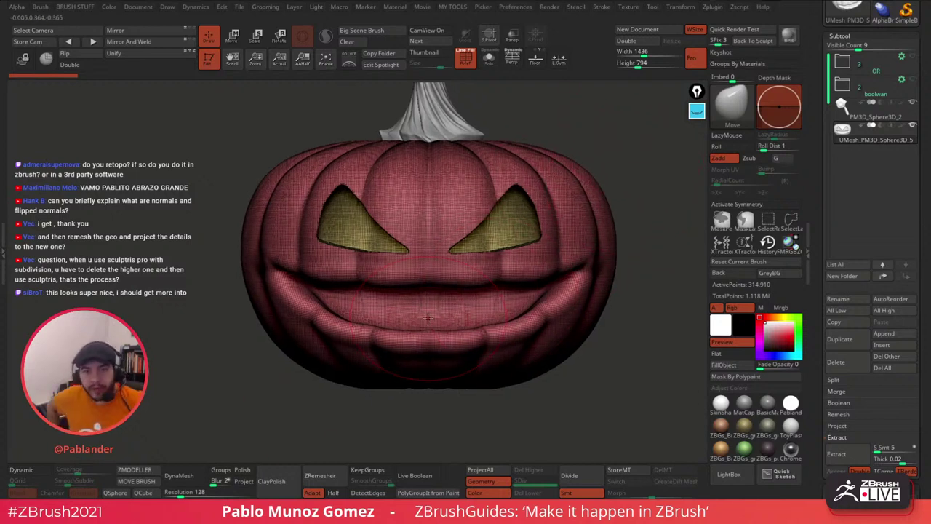
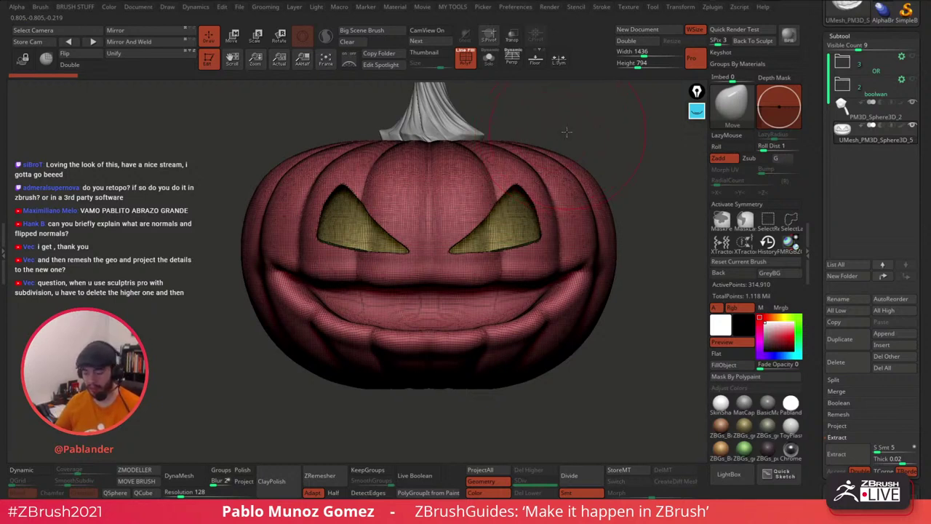
{"action": "left_click_drag", "start_coordinate": [566, 132], "coordinate": [542, 150], "text": "alt"}
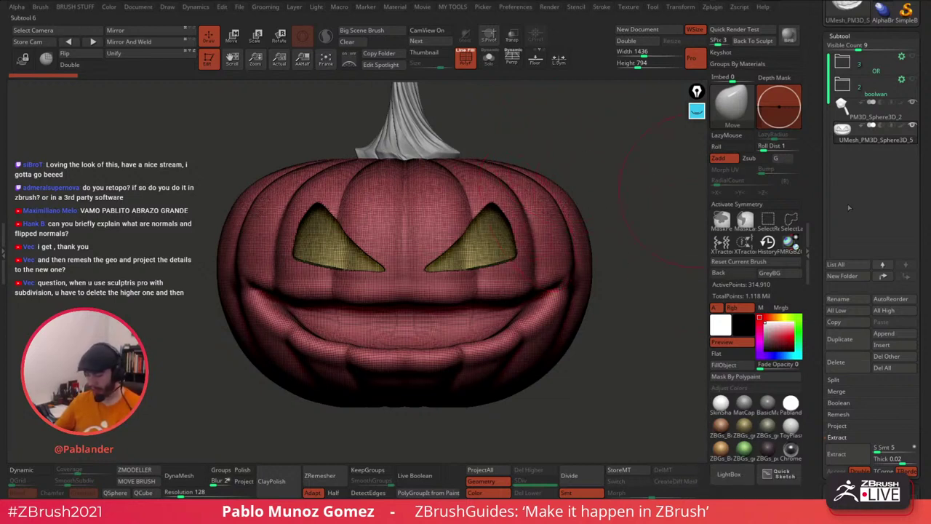
{"action": "mouse_move", "coordinate": [910, 83]}
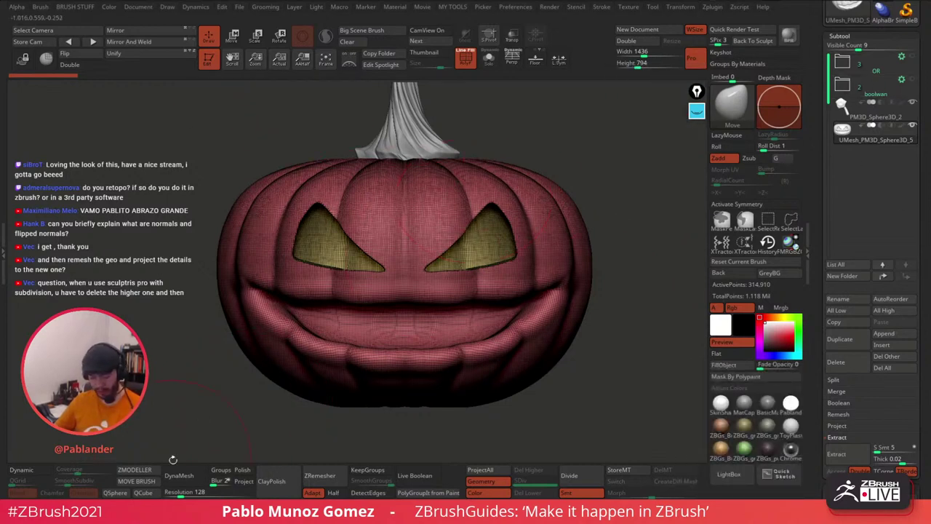
Step: Try to DynaMesh the merged pumpkin at resolution 336, and undo the remesh
{"action": "left_click_drag", "start_coordinate": [182, 492], "coordinate": [184, 495]}
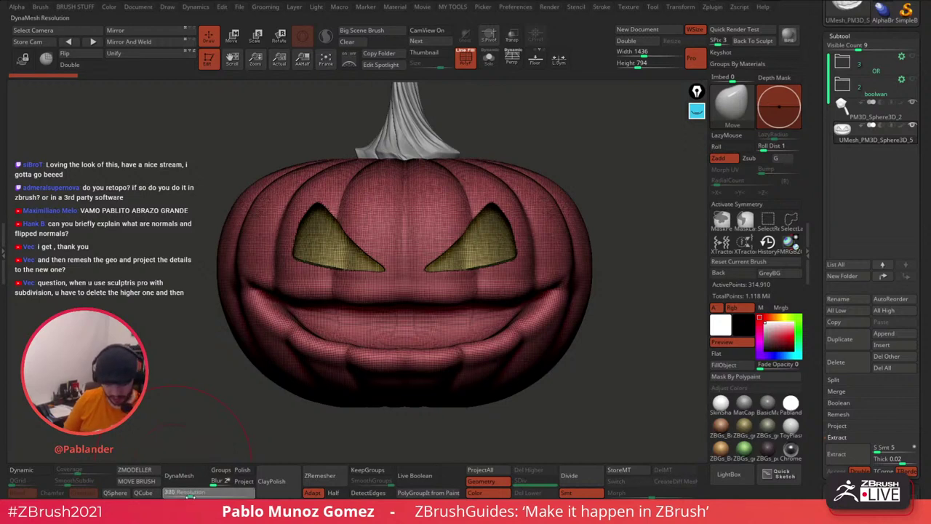
{"action": "left_click", "coordinate": [180, 476]}
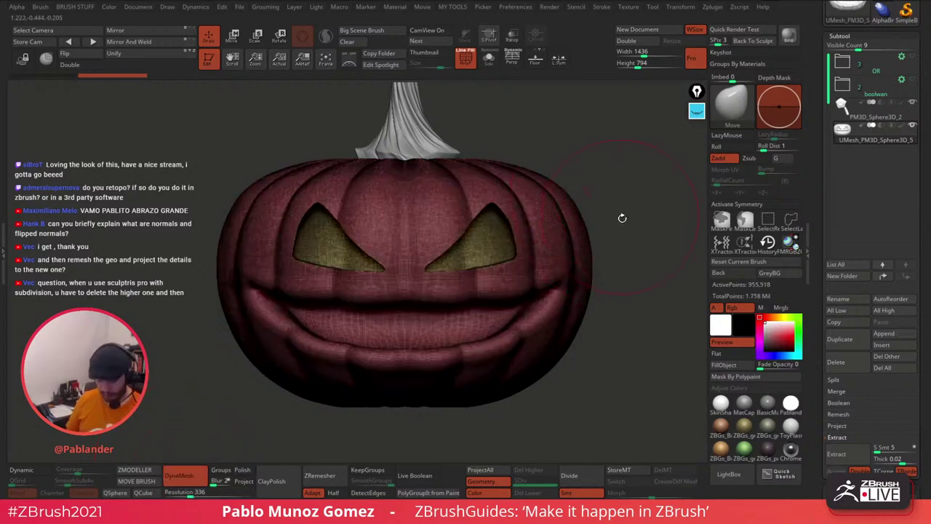
{"action": "key", "text": "ctrl+z"}
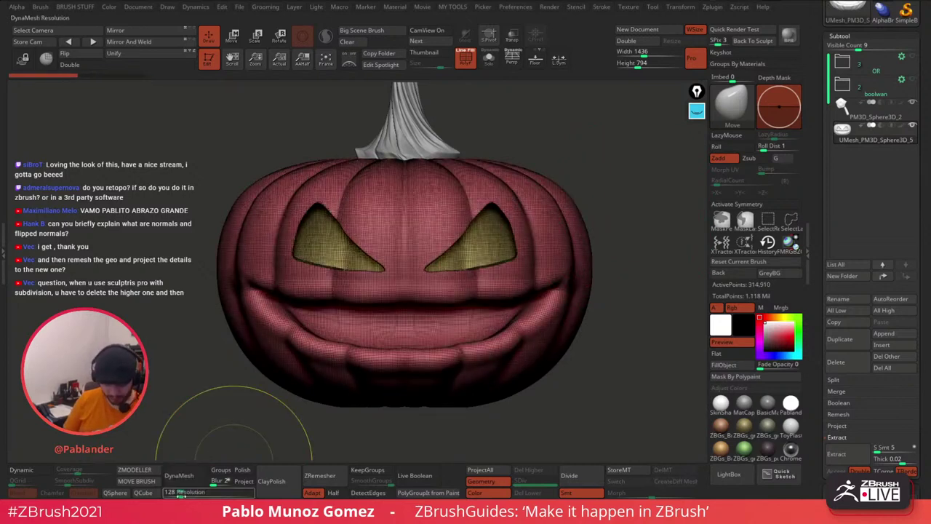
Step: DynaMesh the merged pumpkin at resolution 280, and hide its wireframe display
{"action": "left_click_drag", "start_coordinate": [188, 496], "coordinate": [185, 496]}
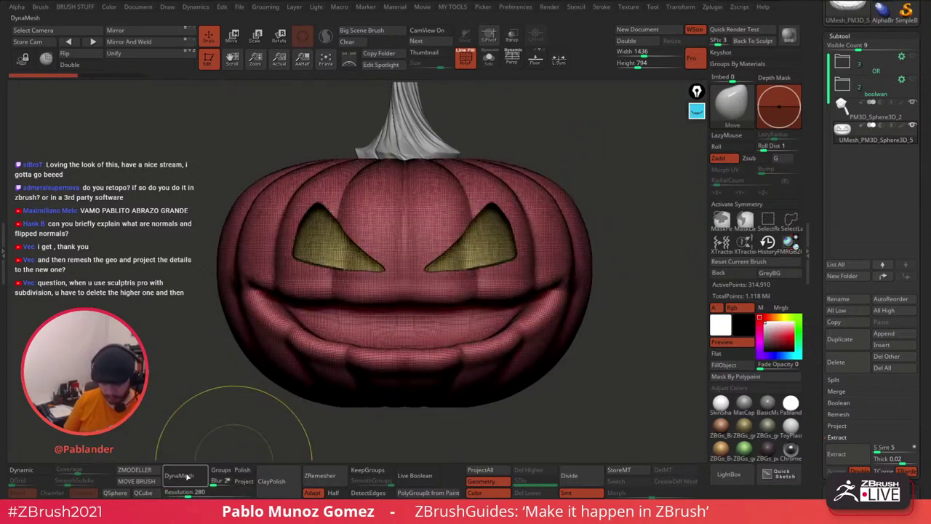
{"action": "left_click", "coordinate": [182, 476]}
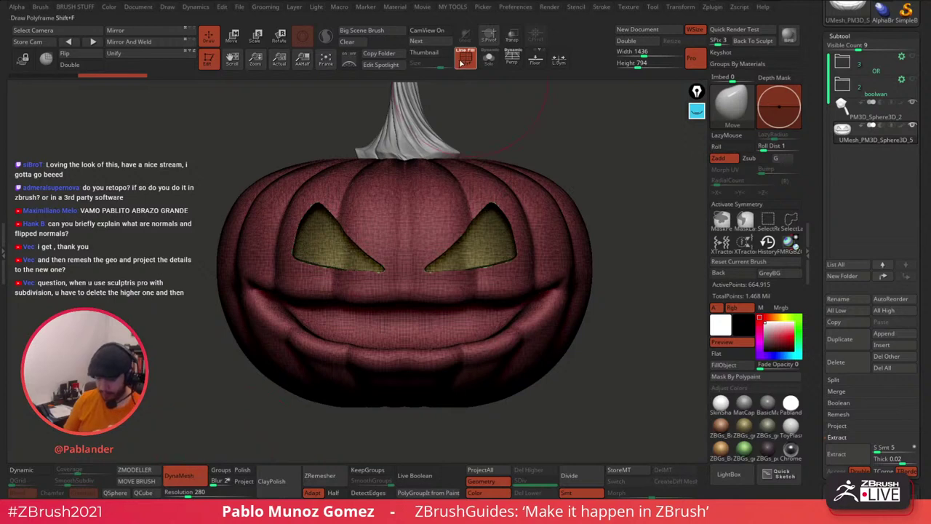
{"action": "key", "text": "shift+f"}
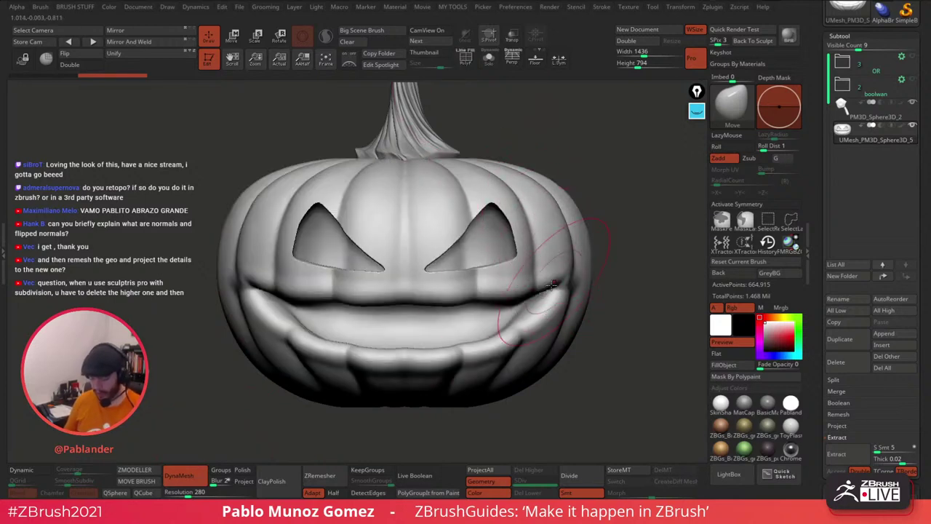
Step: Smooth the mouth area and the rims of both eye openings with X symmetry on and a smaller brush
{"action": "key", "text": "x"}
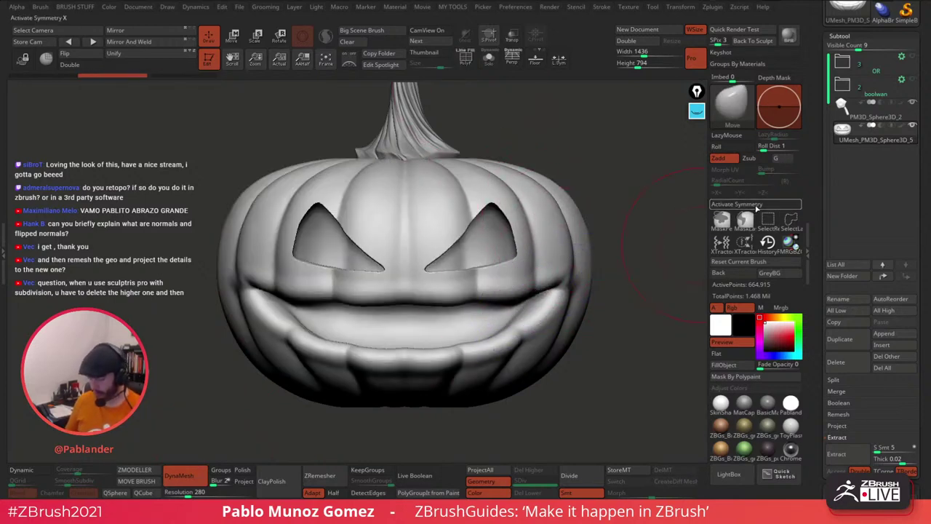
{"action": "key", "text": "shift"}
{"action": "left_click_drag", "start_coordinate": [419, 310], "coordinate": [458, 337], "text": "shift"}
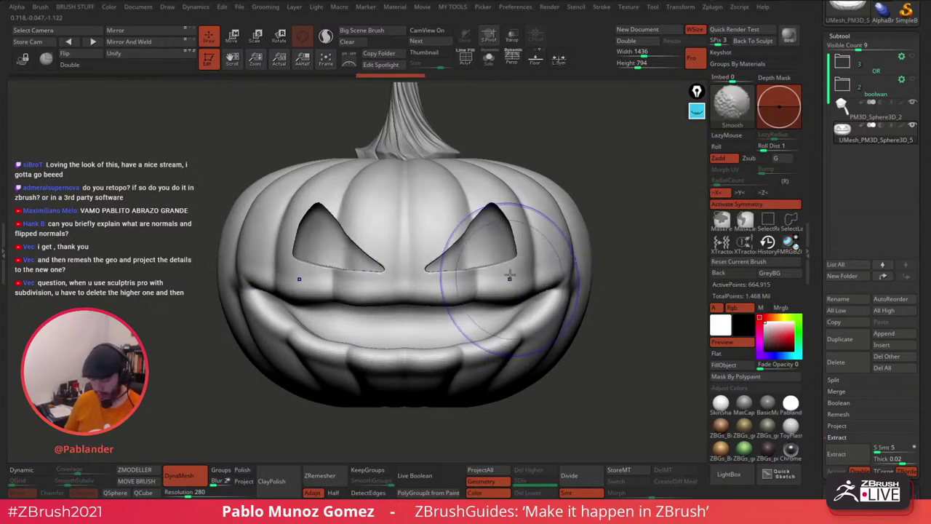
{"action": "right_click_drag", "start_coordinate": [503, 225], "coordinate": [542, 251], "text": "ctrl"}
{"action": "key", "text": "space"}
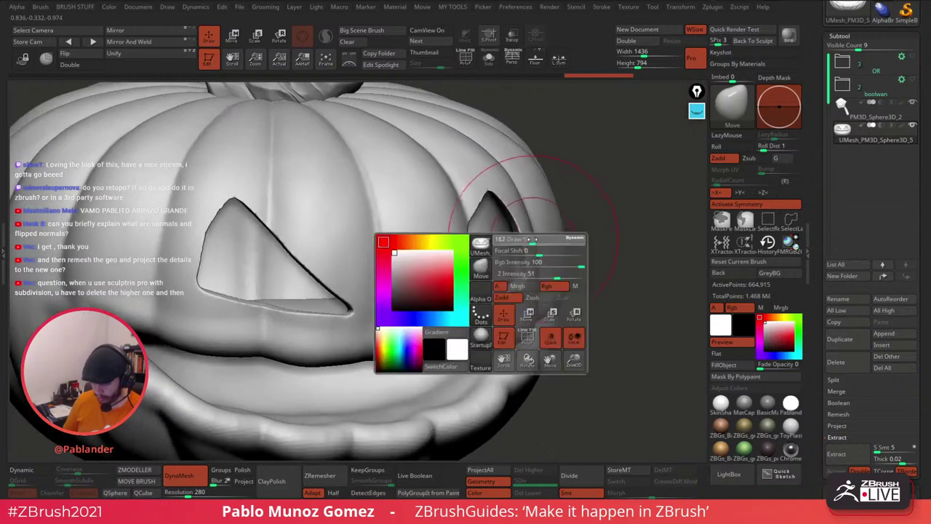
{"action": "mouse_move", "coordinate": [540, 252]}
{"action": "left_mouse_down"}
{"action": "mouse_move", "coordinate": [522, 252]}
{"action": "mouse_move", "coordinate": [517, 227]}
{"action": "mouse_move", "coordinate": [520, 271]}
{"action": "mouse_move", "coordinate": [467, 267]}
{"action": "left_mouse_up"}
{"action": "mouse_move", "coordinate": [467, 267]}
{"action": "right_mouse_down"}
{"action": "mouse_move", "coordinate": [442, 293]}
{"action": "mouse_move", "coordinate": [374, 277]}
{"action": "right_mouse_up"}
{"action": "mouse_move", "coordinate": [328, 302]}
{"action": "right_mouse_down"}
{"action": "mouse_move", "coordinate": [541, 239]}
{"action": "mouse_move", "coordinate": [446, 245]}
{"action": "mouse_move", "coordinate": [430, 218]}
{"action": "mouse_move", "coordinate": [447, 191]}
{"action": "right_mouse_up"}
{"action": "left_click_drag", "start_coordinate": [441, 171], "coordinate": [406, 216], "text": "shift"}
{"action": "mouse_move", "coordinate": [371, 272]}
{"action": "left_mouse_down", "text": "shift"}
{"action": "mouse_move", "coordinate": [386, 240]}
{"action": "mouse_move", "coordinate": [366, 276]}
{"action": "left_mouse_up", "text": "shift"}
{"action": "right_click_drag", "start_coordinate": [368, 260], "coordinate": [503, 167]}
Step: Refine the outer edges of the eye openings with the Move brush, and check the pumpkin's shape all around
{"action": "mouse_move", "coordinate": [614, 145]}
{"action": "right_mouse_down"}
{"action": "mouse_move", "coordinate": [562, 169]}
{"action": "mouse_move", "coordinate": [593, 124]}
{"action": "mouse_move", "coordinate": [499, 189]}
{"action": "mouse_move", "coordinate": [449, 197]}
{"action": "mouse_move", "coordinate": [485, 216]}
{"action": "mouse_move", "coordinate": [449, 249]}
{"action": "right_mouse_up"}
{"action": "right_click", "coordinate": [485, 217]}
{"action": "left_click_drag", "start_coordinate": [467, 211], "coordinate": [484, 229]}
{"action": "left_click_drag", "start_coordinate": [494, 263], "coordinate": [497, 264]}
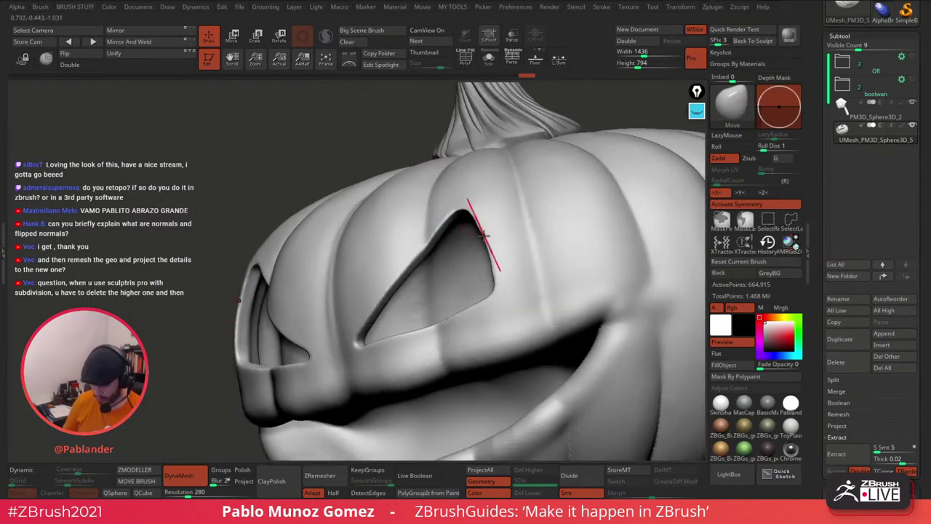
{"action": "mouse_move", "coordinate": [486, 235]}
{"action": "right_mouse_down", "text": "ctrl"}
{"action": "mouse_move", "coordinate": [480, 225]}
{"action": "mouse_move", "coordinate": [523, 272]}
{"action": "right_mouse_up", "text": "ctrl"}
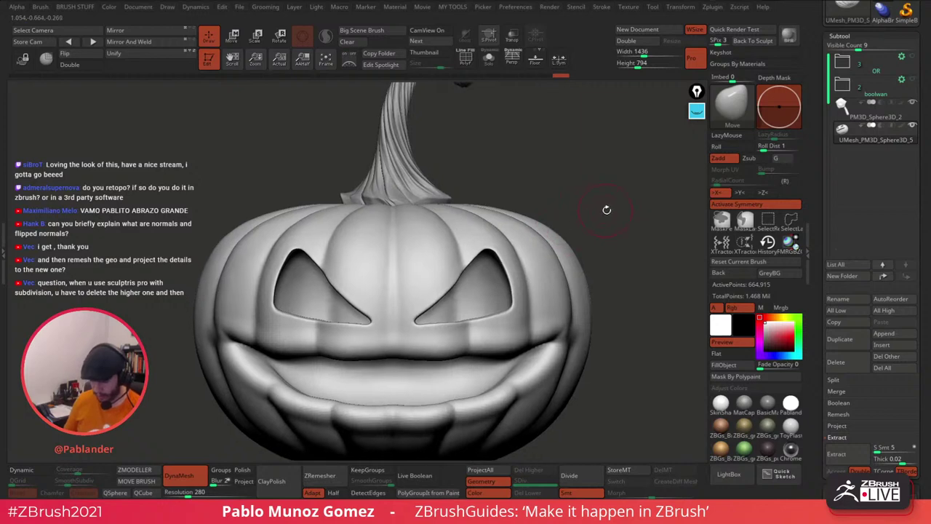
{"action": "mouse_move", "coordinate": [607, 210]}
{"action": "right_mouse_down", "text": "ctrl"}
{"action": "mouse_move", "coordinate": [590, 251]}
{"action": "mouse_move", "coordinate": [603, 274]}
{"action": "mouse_move", "coordinate": [624, 249]}
{"action": "mouse_move", "coordinate": [621, 257]}
{"action": "mouse_move", "coordinate": [612, 218]}
{"action": "mouse_move", "coordinate": [589, 209]}
{"action": "right_mouse_up", "text": "ctrl"}
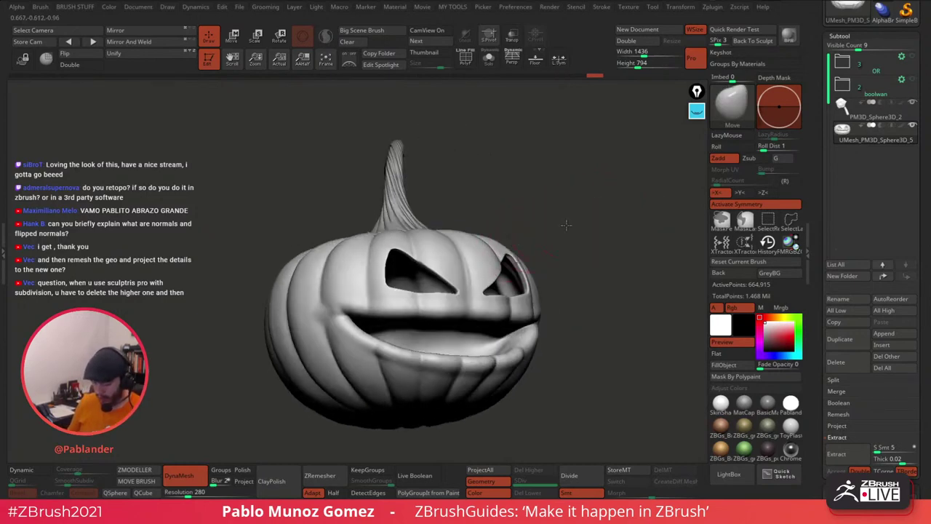
{"action": "right_click_drag", "start_coordinate": [539, 247], "coordinate": [536, 269]}
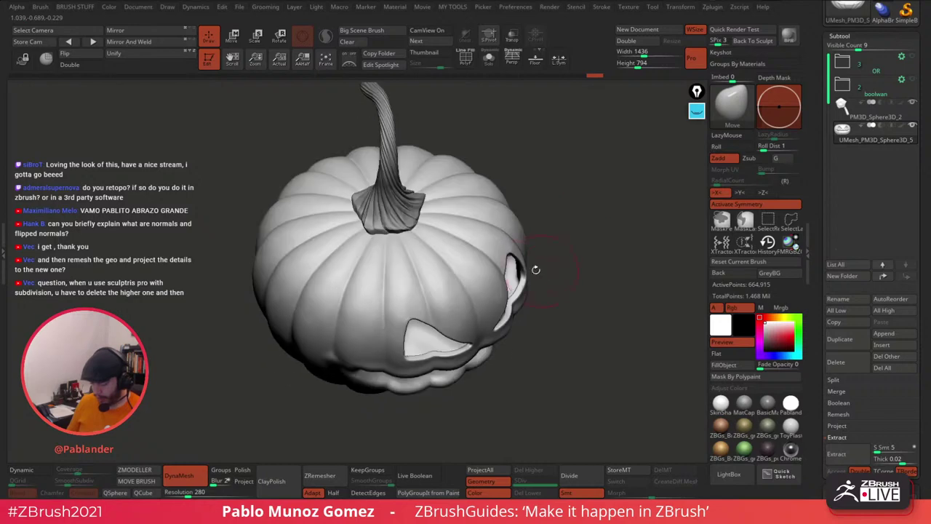
{"action": "left_click_drag", "start_coordinate": [574, 263], "coordinate": [569, 252], "text": "shift"}
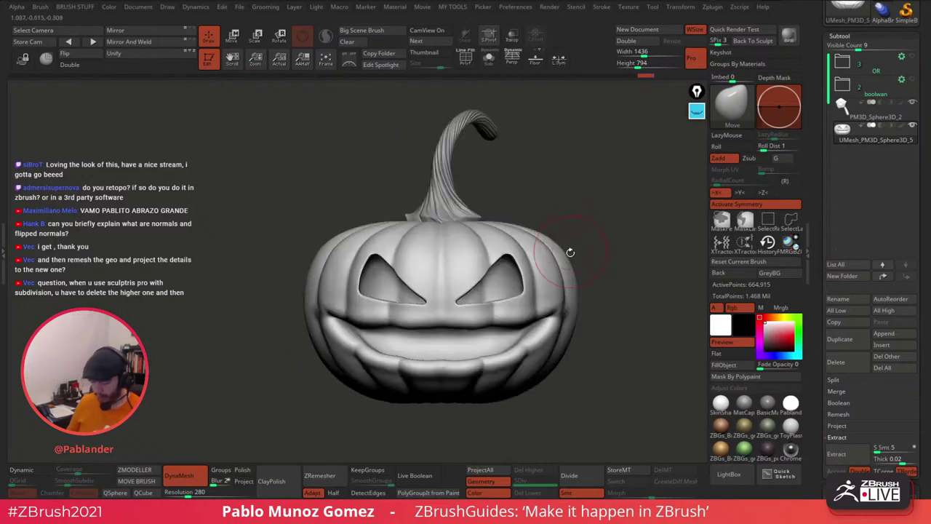
Step: Build up mirrored brow ridges along the inner slanted edges of the eyes with the Clay brush
{"action": "key", "text": "space"}
{"action": "key", "text": "space"}
{"action": "left_click", "coordinate": [660, 274]}
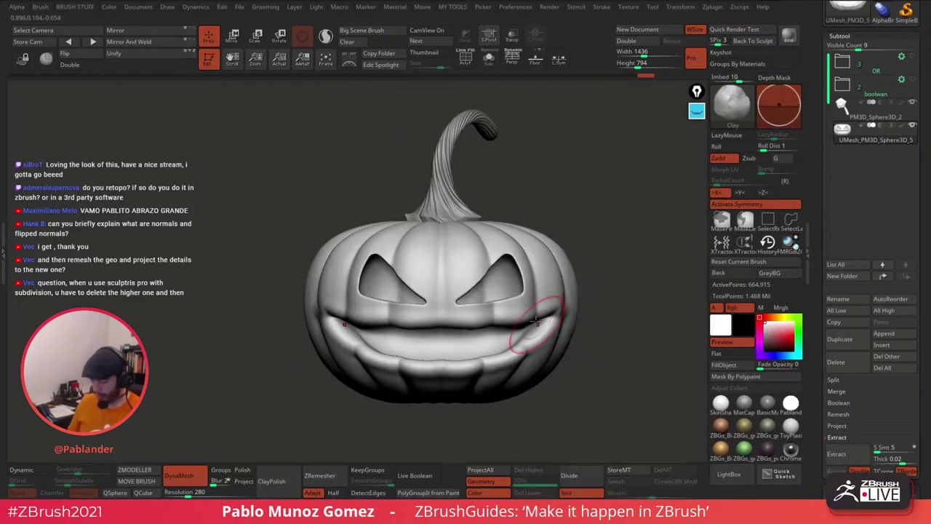
{"action": "right_click_drag", "start_coordinate": [537, 324], "coordinate": [524, 292], "text": "ctrl"}
{"action": "right_click_drag", "start_coordinate": [479, 249], "coordinate": [531, 233], "text": "alt"}
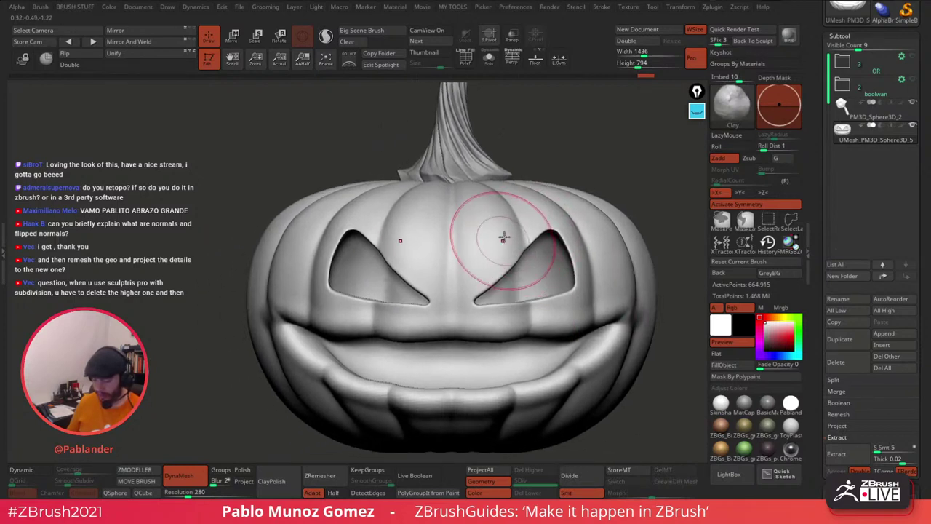
{"action": "mouse_move", "coordinate": [505, 229]}
{"action": "left_mouse_down"}
{"action": "mouse_move", "coordinate": [483, 277]}
{"action": "mouse_move", "coordinate": [499, 258]}
{"action": "mouse_move", "coordinate": [502, 266]}
{"action": "mouse_move", "coordinate": [512, 246]}
{"action": "mouse_move", "coordinate": [523, 250]}
{"action": "mouse_move", "coordinate": [537, 223]}
{"action": "left_mouse_up"}
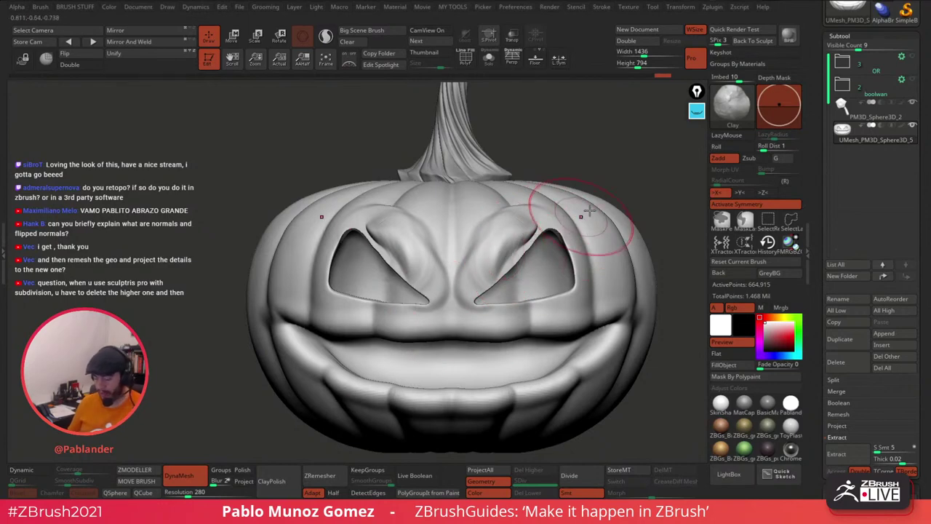
Step: Undo the last Clay build-up on the brows above the pumpkin's eyes
{"action": "mouse_move", "coordinate": [563, 237]}
{"action": "right_mouse_down"}
{"action": "mouse_move", "coordinate": [539, 161]}
{"action": "mouse_move", "coordinate": [546, 146]}
{"action": "right_mouse_up"}
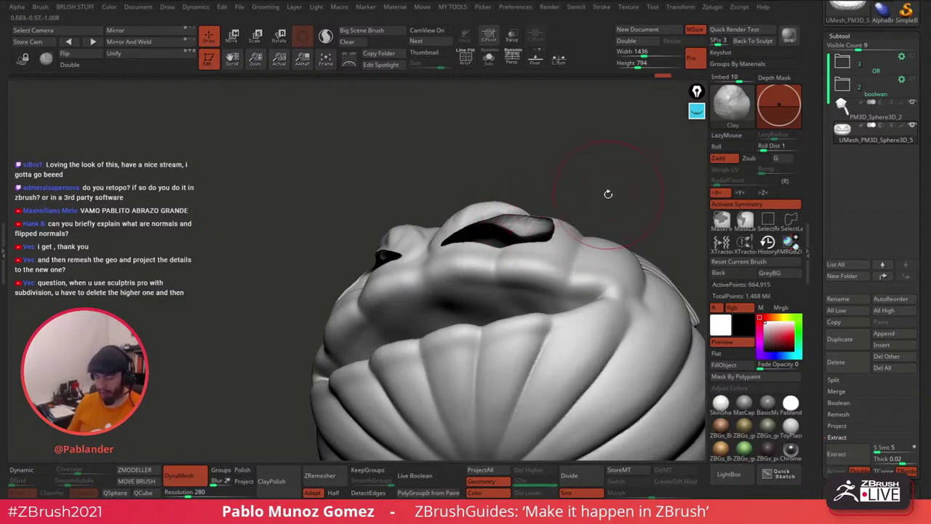
{"action": "key", "text": "ctrl+z"}
{"action": "mouse_move", "coordinate": [580, 180]}
{"action": "right_mouse_down"}
{"action": "mouse_move", "coordinate": [603, 214]}
{"action": "mouse_move", "coordinate": [588, 192]}
{"action": "right_mouse_up"}
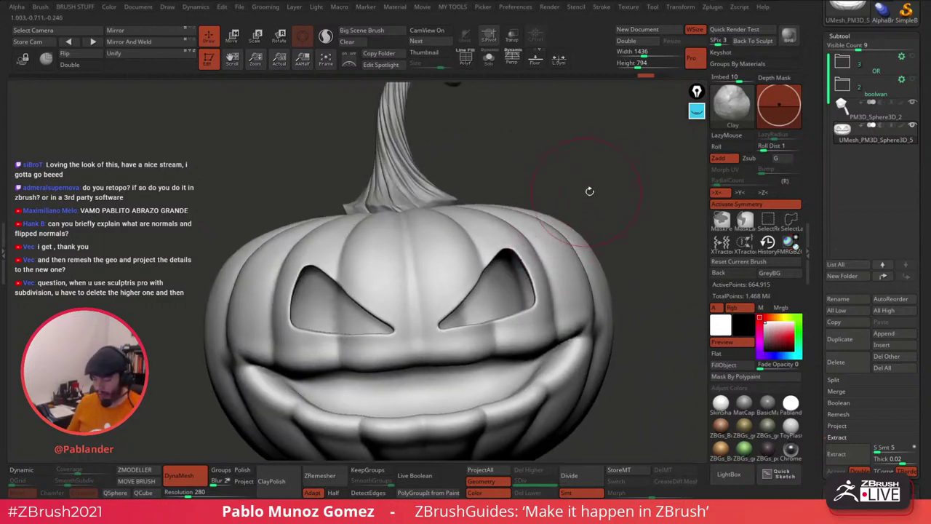
Step: Enable BackfaceMask for the Clay brush and review it in the brush's Auto Masking settings
{"action": "key", "text": "space"}
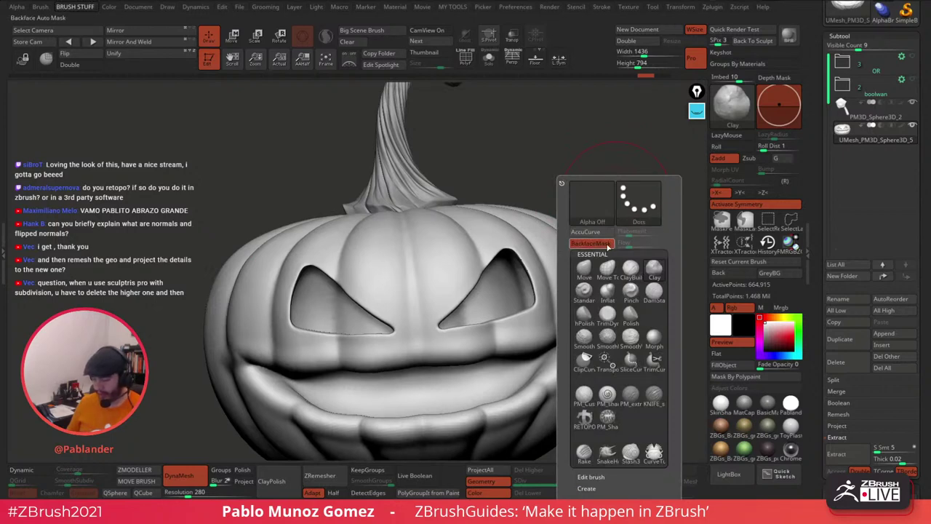
{"action": "left_click", "coordinate": [40, 6]}
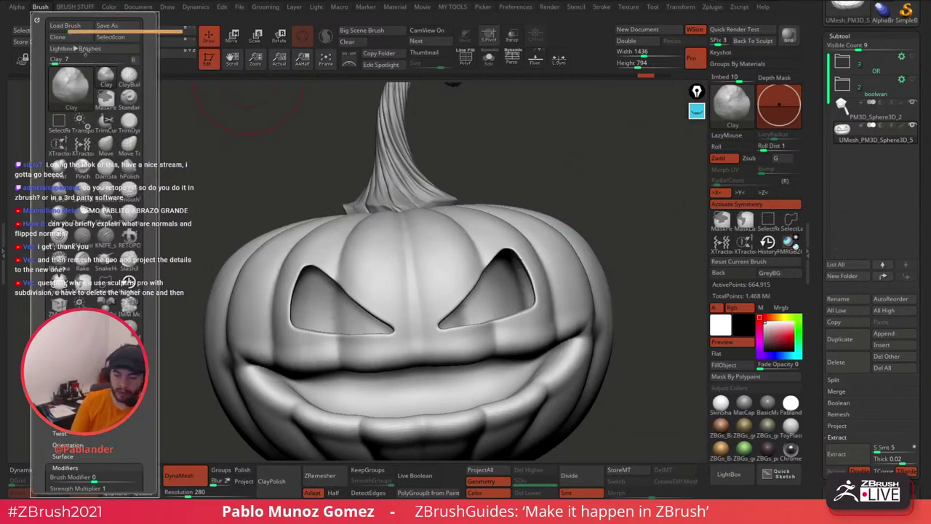
{"action": "left_click_drag", "start_coordinate": [876, 21], "coordinate": [885, 43]}
{"action": "left_click_drag", "start_coordinate": [876, 299], "coordinate": [875, 66]}
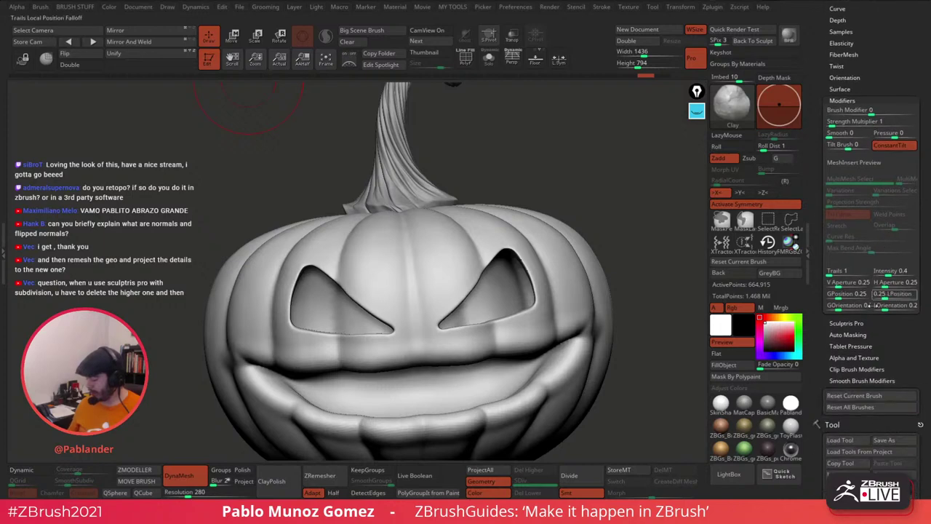
{"action": "key", "text": "shift"}
{"action": "left_click", "coordinate": [866, 335]}
{"action": "left_click", "coordinate": [857, 327]}
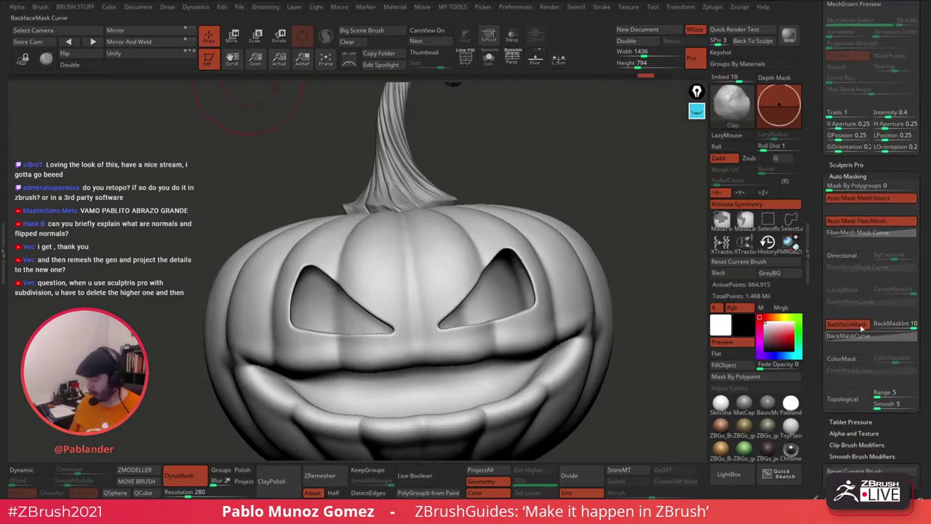
{"action": "left_click_drag", "start_coordinate": [816, 252], "coordinate": [816, 477]}
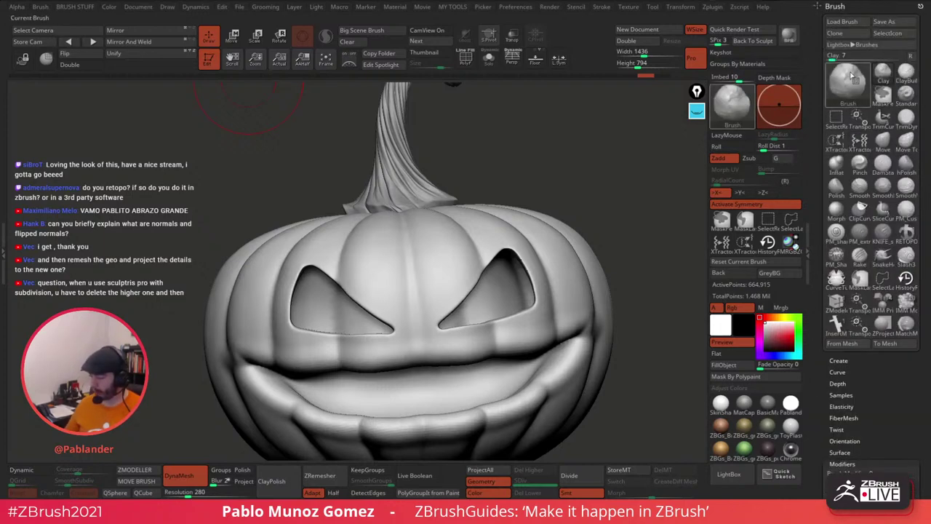
{"action": "left_click", "coordinate": [887, 5]}
Step: Try building up symmetrical brows above the inner eye edges with the backface-masked Clay brush, and undo the strokes
{"action": "right_click_drag", "start_coordinate": [530, 240], "coordinate": [560, 220], "text": "alt"}
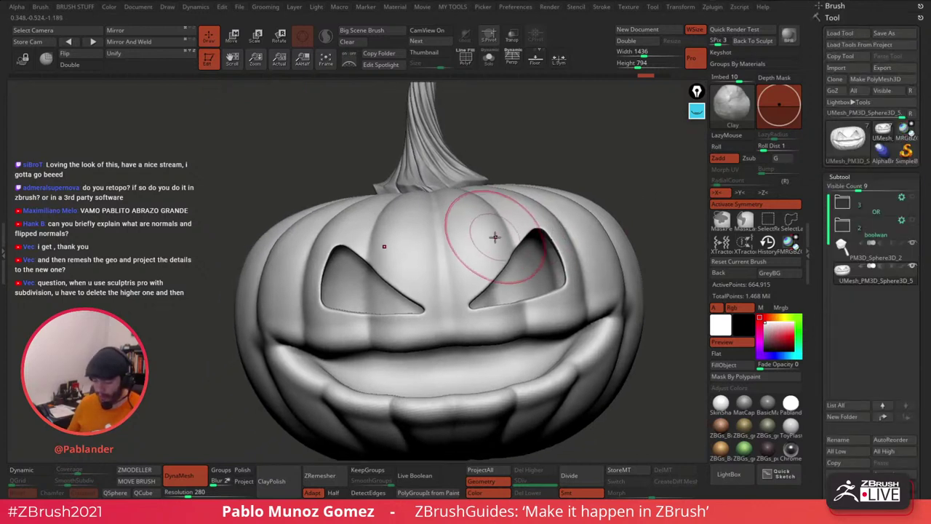
{"action": "left_click_drag", "start_coordinate": [494, 237], "coordinate": [476, 266]}
{"action": "mouse_move", "coordinate": [470, 274]}
{"action": "left_mouse_down"}
{"action": "mouse_move", "coordinate": [502, 217]}
{"action": "mouse_move", "coordinate": [501, 233]}
{"action": "mouse_move", "coordinate": [507, 227]}
{"action": "left_mouse_up"}
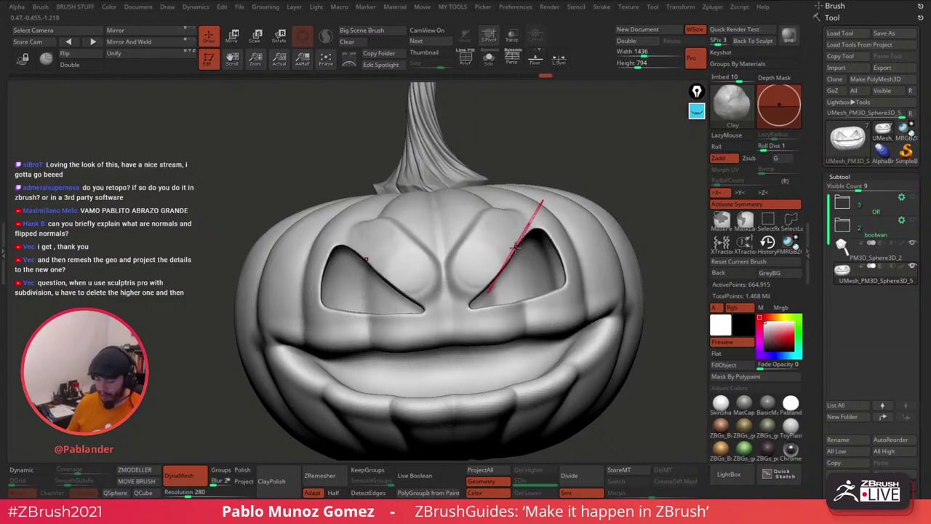
{"action": "mouse_move", "coordinate": [527, 227]}
{"action": "right_mouse_down"}
{"action": "mouse_move", "coordinate": [493, 179]}
{"action": "mouse_move", "coordinate": [523, 146]}
{"action": "right_mouse_up"}
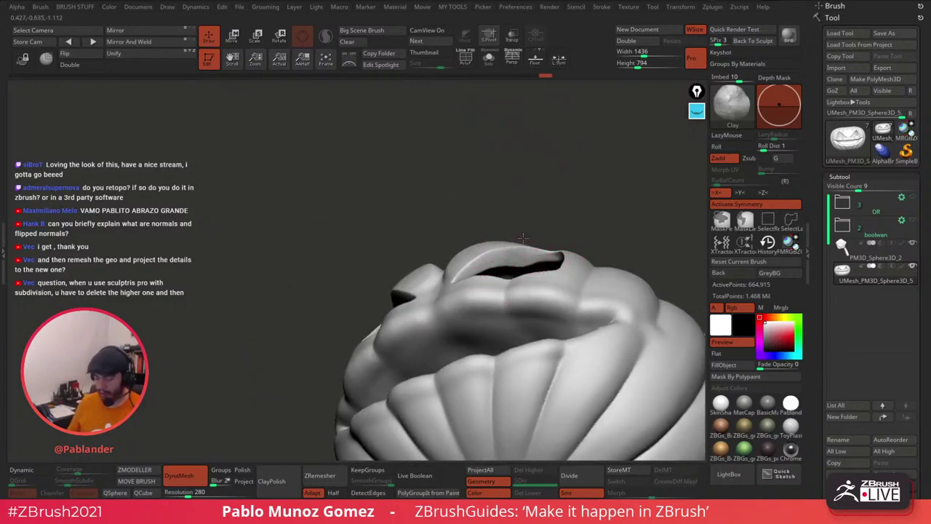
{"action": "right_click_drag", "start_coordinate": [530, 243], "coordinate": [546, 290]}
{"action": "key", "text": "ctrl+z"}
{"action": "key", "text": "ctrl+z"}
Step: Build up thick, bulging brows along the slanted upper eye edges with symmetrical Clay strokes
{"action": "key", "text": "space"}
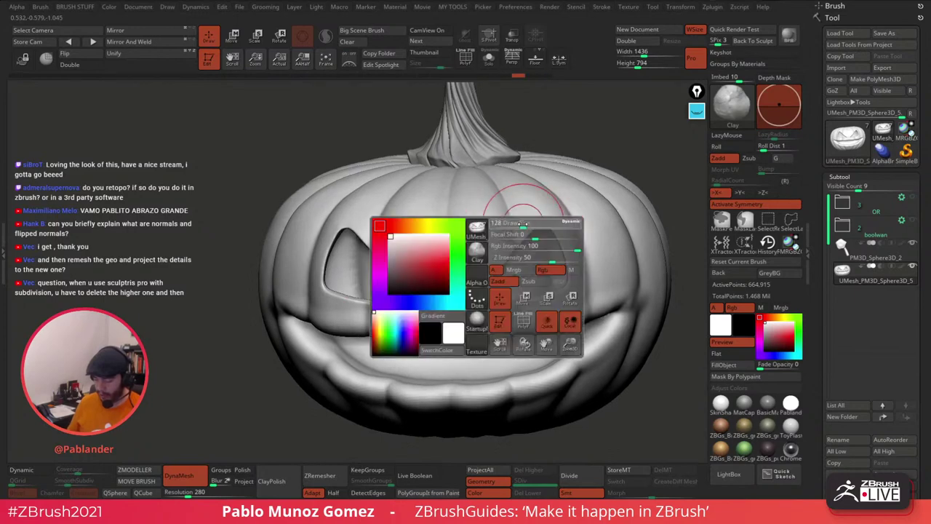
{"action": "mouse_move", "coordinate": [531, 247]}
{"action": "right_mouse_down", "text": "ctrl"}
{"action": "mouse_move", "coordinate": [551, 279]}
{"action": "mouse_move", "coordinate": [535, 251]}
{"action": "right_mouse_up", "text": "ctrl"}
{"action": "mouse_move", "coordinate": [443, 185]}
{"action": "right_mouse_down"}
{"action": "mouse_move", "coordinate": [516, 276]}
{"action": "mouse_move", "coordinate": [482, 277]}
{"action": "right_mouse_up"}
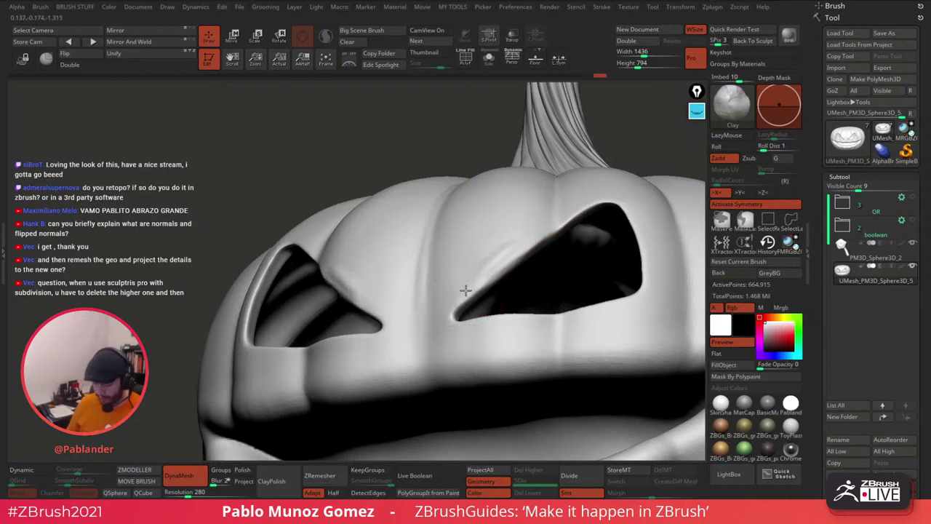
{"action": "mouse_move", "coordinate": [451, 300]}
{"action": "left_mouse_down"}
{"action": "mouse_move", "coordinate": [479, 271]}
{"action": "mouse_move", "coordinate": [444, 276]}
{"action": "mouse_move", "coordinate": [437, 255]}
{"action": "mouse_move", "coordinate": [459, 272]}
{"action": "mouse_move", "coordinate": [469, 249]}
{"action": "mouse_move", "coordinate": [443, 303]}
{"action": "mouse_move", "coordinate": [468, 294]}
{"action": "left_mouse_up"}
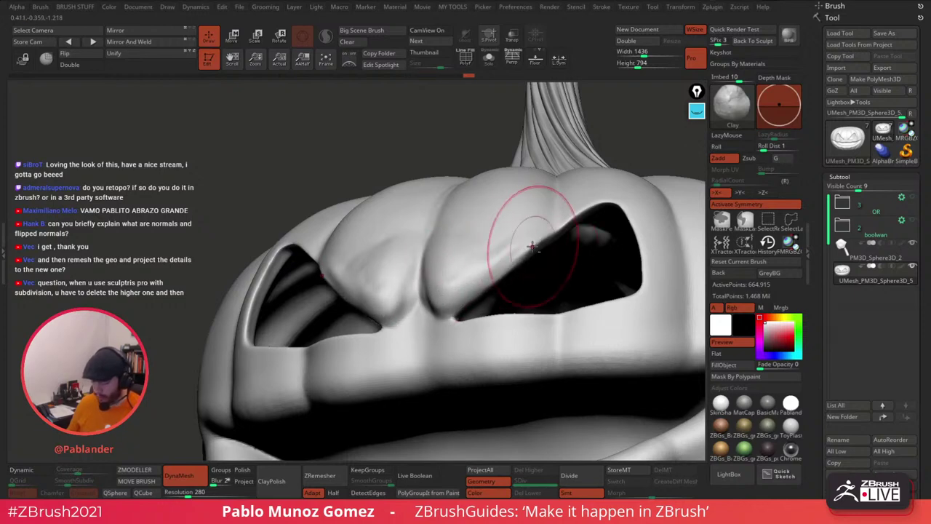
{"action": "mouse_move", "coordinate": [563, 217]}
{"action": "right_mouse_down"}
{"action": "mouse_move", "coordinate": [558, 237]}
{"action": "mouse_move", "coordinate": [542, 242]}
{"action": "right_mouse_up"}
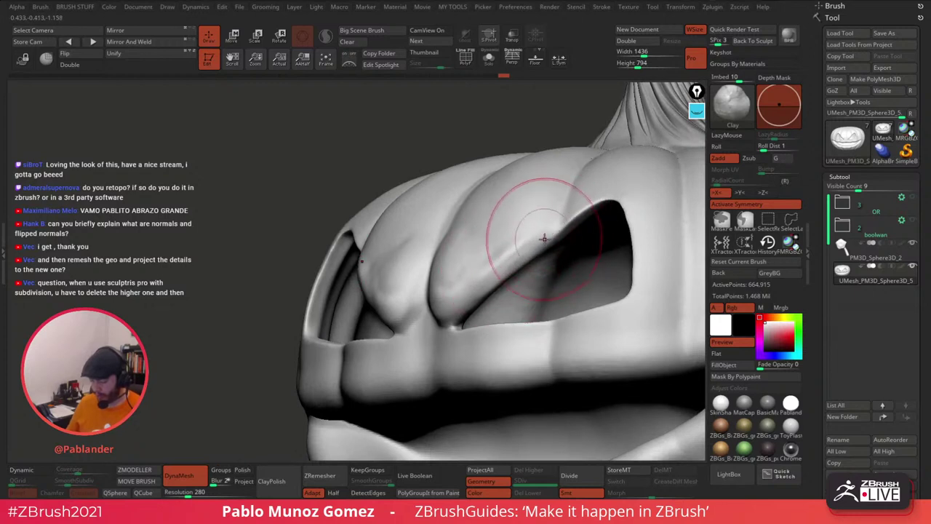
{"action": "left_click_drag", "start_coordinate": [563, 230], "coordinate": [586, 208]}
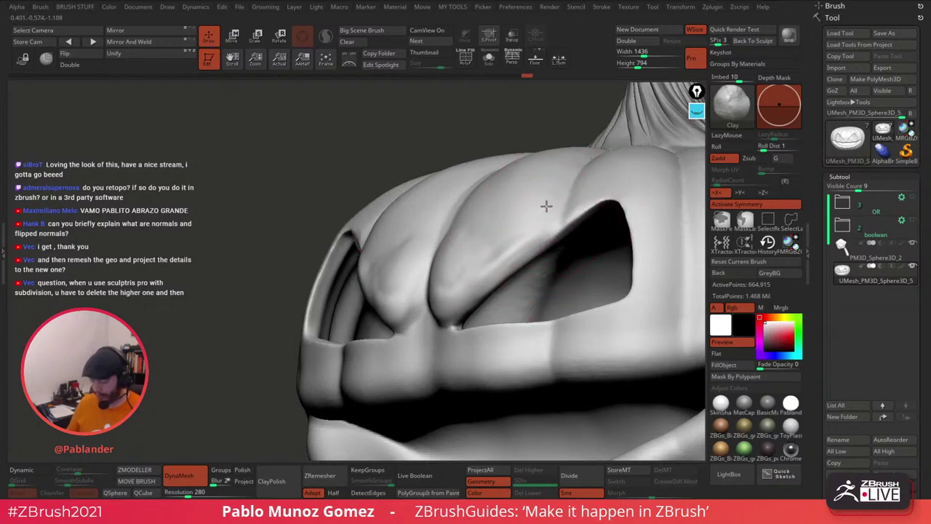
{"action": "right_click_drag", "start_coordinate": [505, 233], "coordinate": [556, 234]}
{"action": "left_click_drag", "start_coordinate": [567, 225], "coordinate": [580, 220]}
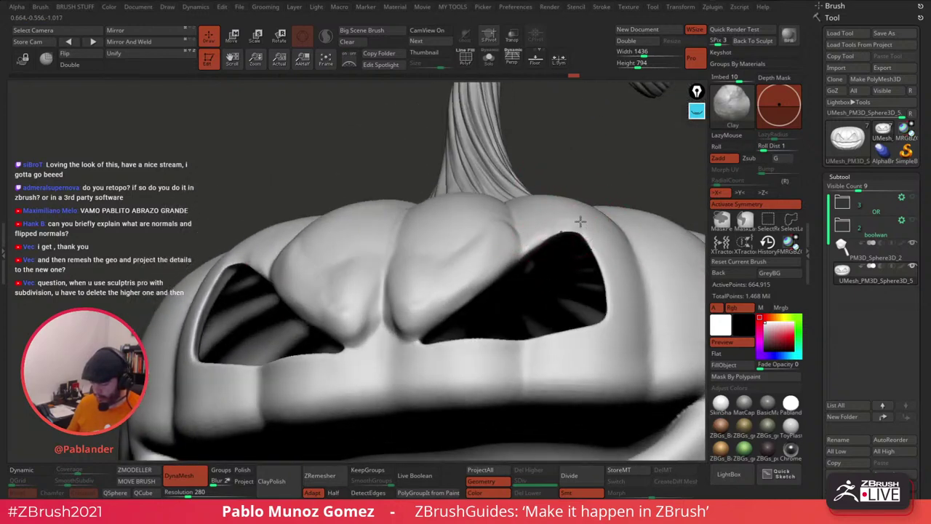
Step: Shape and smooth the raised rim around the upper outer corners of the eye openings
{"action": "right_click_drag", "start_coordinate": [580, 220], "coordinate": [568, 196]}
{"action": "right_click", "coordinate": [540, 294]}
{"action": "mouse_move", "coordinate": [540, 294]}
{"action": "right_mouse_down"}
{"action": "mouse_move", "coordinate": [584, 241]}
{"action": "mouse_move", "coordinate": [544, 199]}
{"action": "mouse_move", "coordinate": [561, 191]}
{"action": "mouse_move", "coordinate": [553, 211]}
{"action": "mouse_move", "coordinate": [542, 209]}
{"action": "right_mouse_up"}
{"action": "right_click", "coordinate": [555, 197]}
{"action": "left_click_drag", "start_coordinate": [541, 209], "coordinate": [543, 202], "text": "shift"}
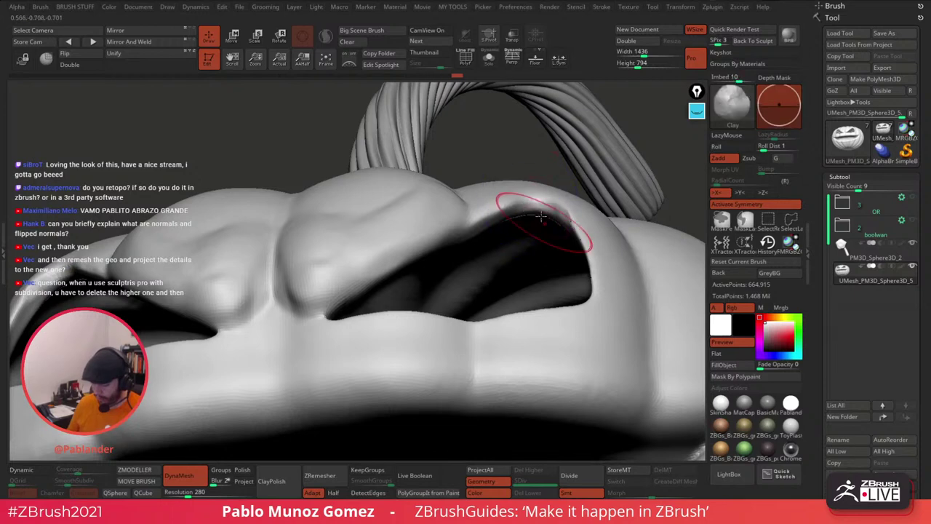
{"action": "right_click_drag", "start_coordinate": [541, 216], "coordinate": [531, 275]}
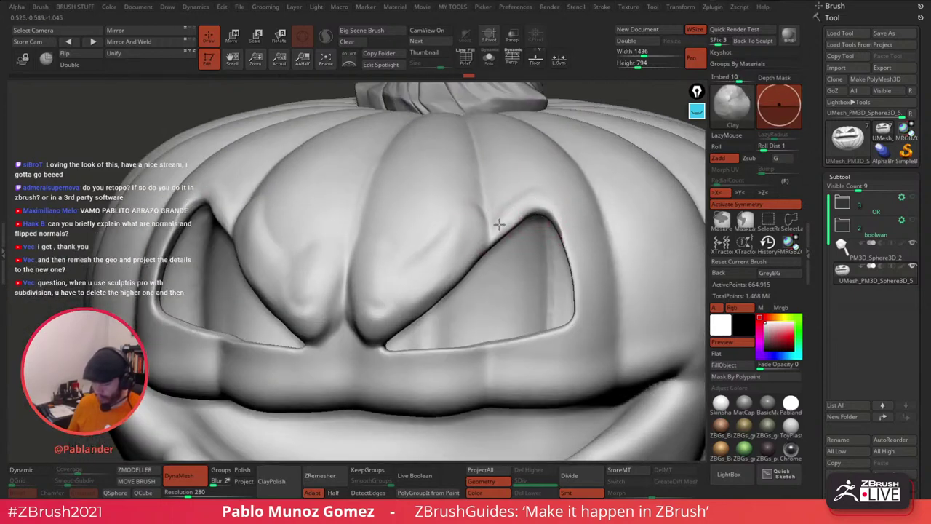
Step: Fill out the brows down to the inner eye corners and soften their transition into the upper outer eye rims
{"action": "key", "text": "space"}
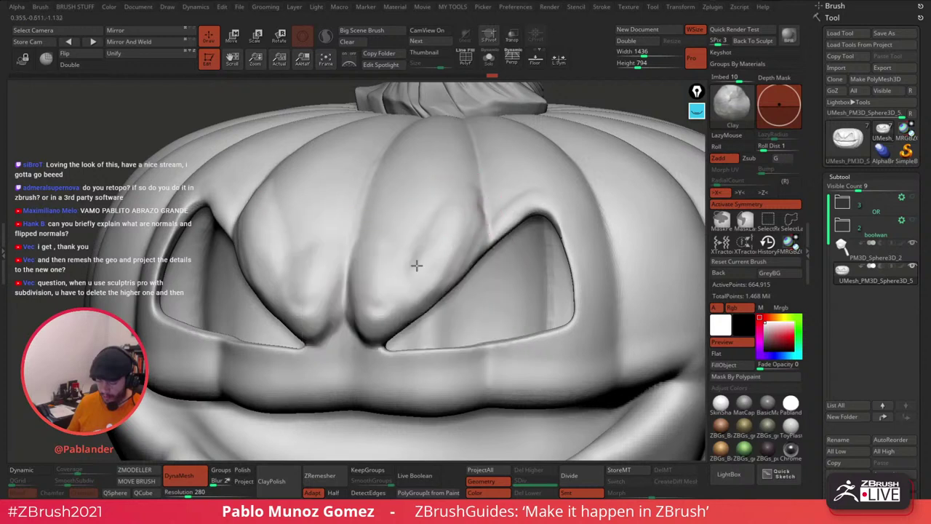
{"action": "left_click_drag", "start_coordinate": [417, 265], "coordinate": [441, 205]}
{"action": "mouse_move", "coordinate": [415, 250]}
{"action": "left_mouse_down"}
{"action": "mouse_move", "coordinate": [359, 324]}
{"action": "mouse_move", "coordinate": [369, 344]}
{"action": "left_mouse_up"}
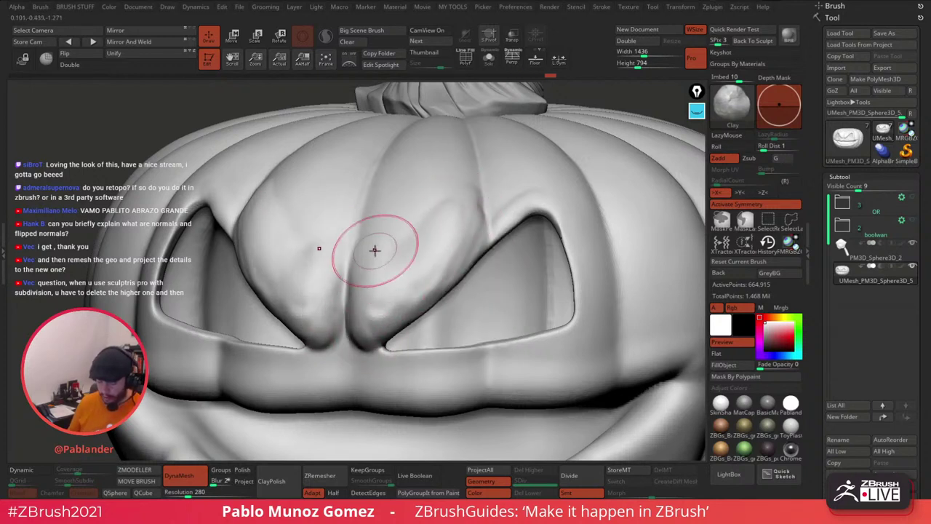
{"action": "left_click_drag", "start_coordinate": [483, 202], "coordinate": [502, 221], "text": "shift"}
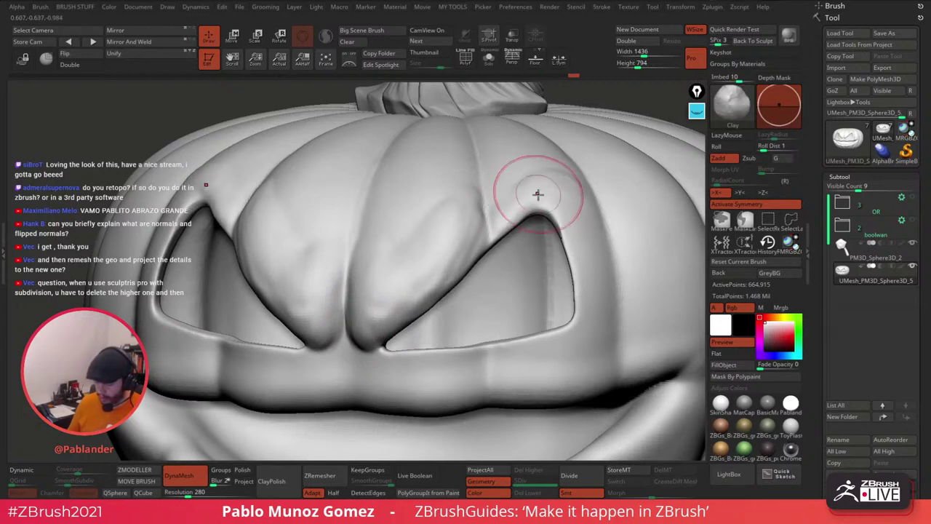
{"action": "left_click_drag", "start_coordinate": [538, 195], "coordinate": [562, 230]}
Step: Thicken the outer side rims of the eyes with Clay and update the DynaMesh of the pumpkin
{"action": "right_click_drag", "start_coordinate": [572, 209], "coordinate": [598, 210]}
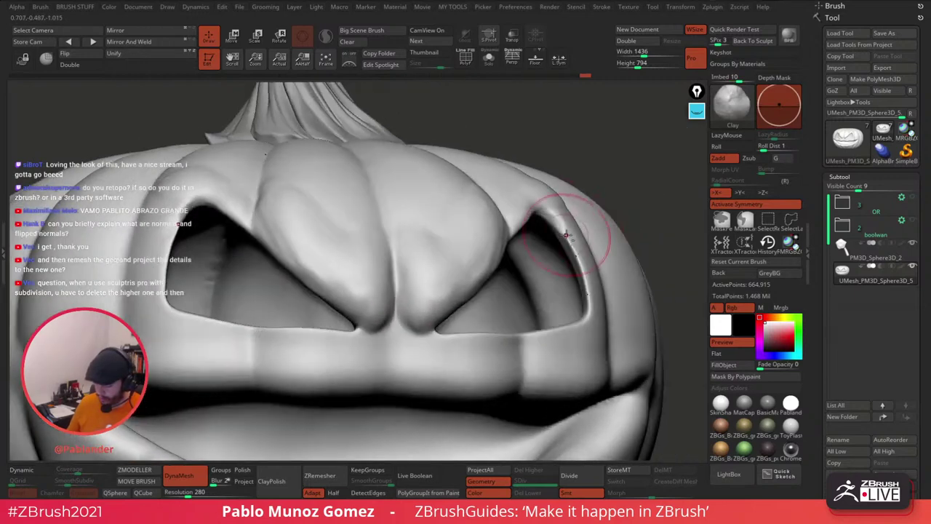
{"action": "mouse_move", "coordinate": [571, 231]}
{"action": "left_mouse_down"}
{"action": "mouse_move", "coordinate": [587, 274]}
{"action": "mouse_move", "coordinate": [569, 226]}
{"action": "left_mouse_up"}
{"action": "right_click_drag", "start_coordinate": [630, 172], "coordinate": [604, 153], "text": "alt"}
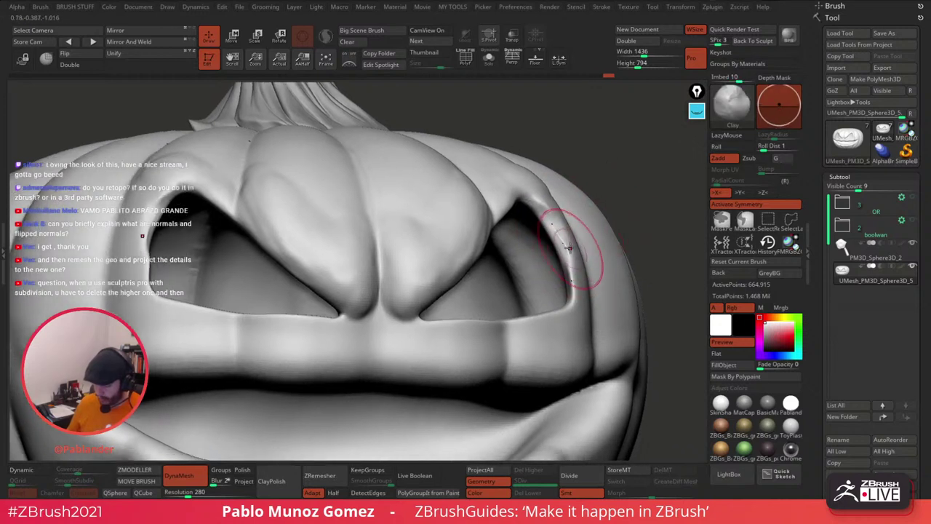
{"action": "left_click_drag", "start_coordinate": [606, 153], "coordinate": [628, 215], "text": "ctrl"}
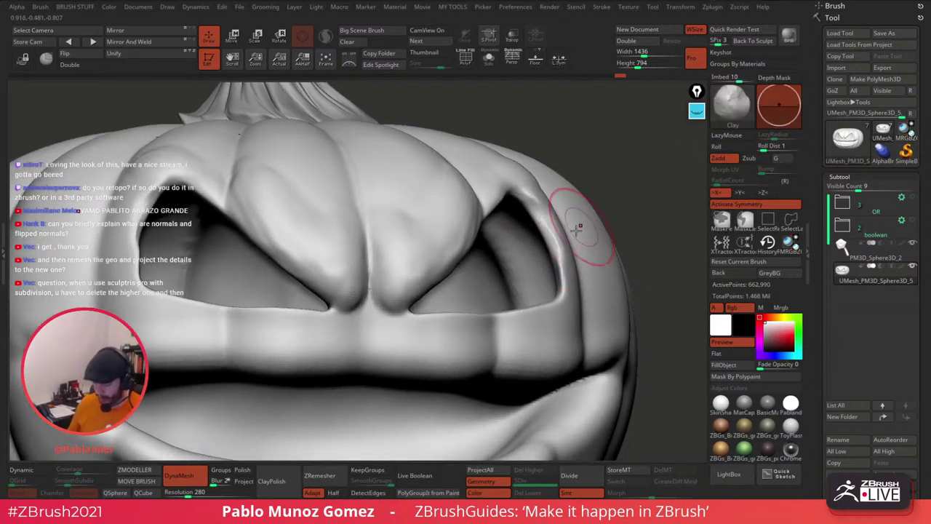
Step: Smooth the outer eye rims and add Clay volume over the upper outer eye corners
{"action": "left_click_drag", "start_coordinate": [525, 185], "coordinate": [564, 268], "text": "shift"}
{"action": "mouse_move", "coordinate": [536, 205]}
{"action": "left_mouse_down"}
{"action": "mouse_move", "coordinate": [564, 288]}
{"action": "mouse_move", "coordinate": [547, 234]}
{"action": "left_mouse_up"}
{"action": "mouse_move", "coordinate": [547, 235]}
{"action": "right_mouse_down"}
{"action": "mouse_move", "coordinate": [485, 262]}
{"action": "mouse_move", "coordinate": [536, 211]}
{"action": "mouse_move", "coordinate": [510, 225]}
{"action": "right_mouse_up"}
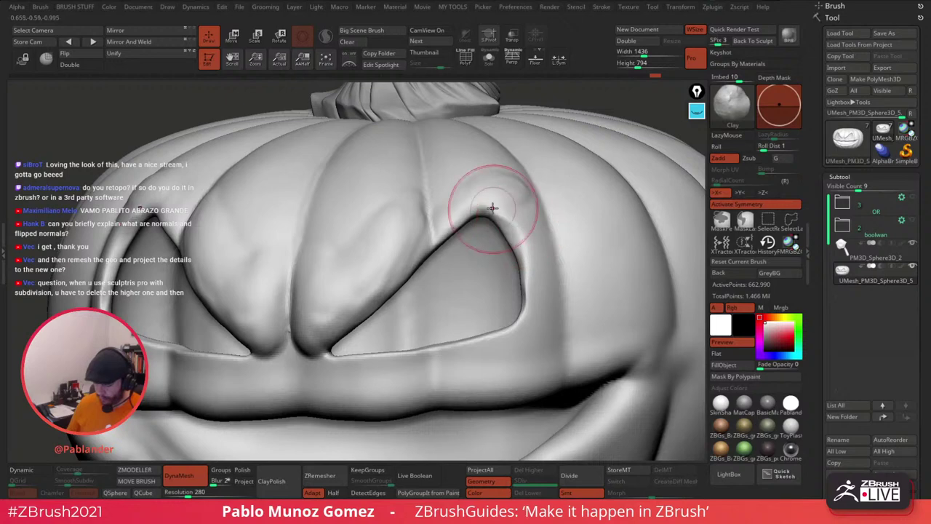
{"action": "right_click_drag", "start_coordinate": [516, 191], "coordinate": [507, 207]}
{"action": "mouse_move", "coordinate": [496, 178]}
{"action": "left_mouse_down"}
{"action": "mouse_move", "coordinate": [451, 210]}
{"action": "mouse_move", "coordinate": [459, 183]}
{"action": "left_mouse_up"}
{"action": "mouse_move", "coordinate": [450, 207]}
{"action": "right_mouse_down"}
{"action": "mouse_move", "coordinate": [426, 214]}
{"action": "mouse_move", "coordinate": [437, 250]}
{"action": "right_mouse_up"}
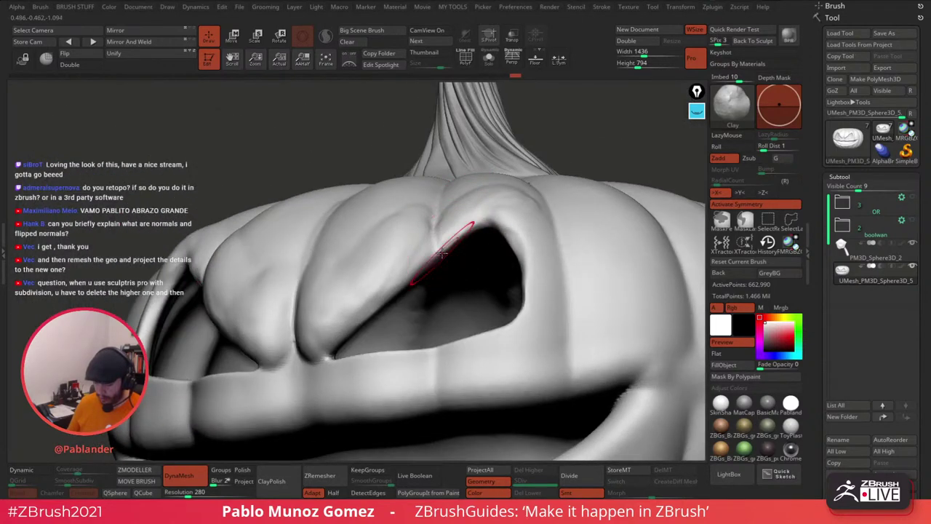
Step: Refine the brow volumes and the creases separating them from the upper outer eye rims
{"action": "key", "text": "f"}
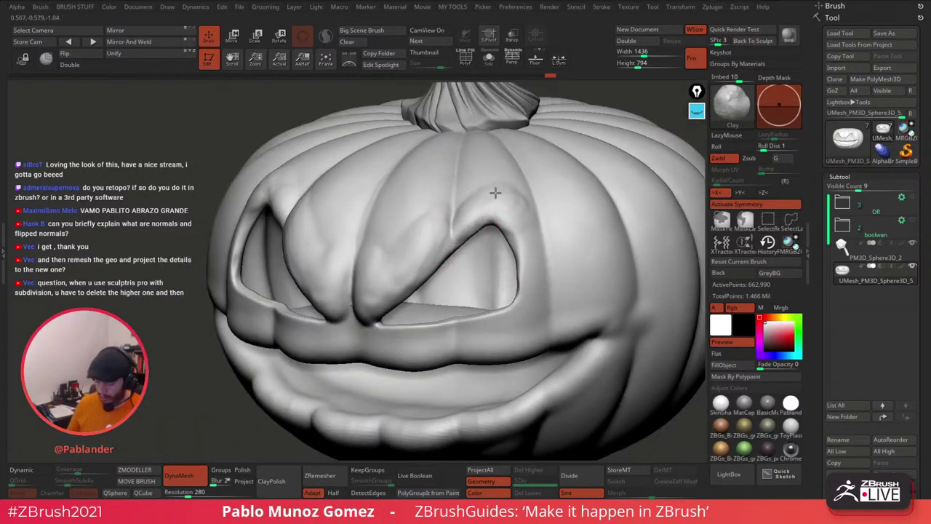
{"action": "left_click_drag", "start_coordinate": [495, 193], "coordinate": [504, 194]}
{"action": "left_click_drag", "start_coordinate": [443, 231], "coordinate": [449, 163]}
{"action": "left_click_drag", "start_coordinate": [416, 253], "coordinate": [429, 209]}
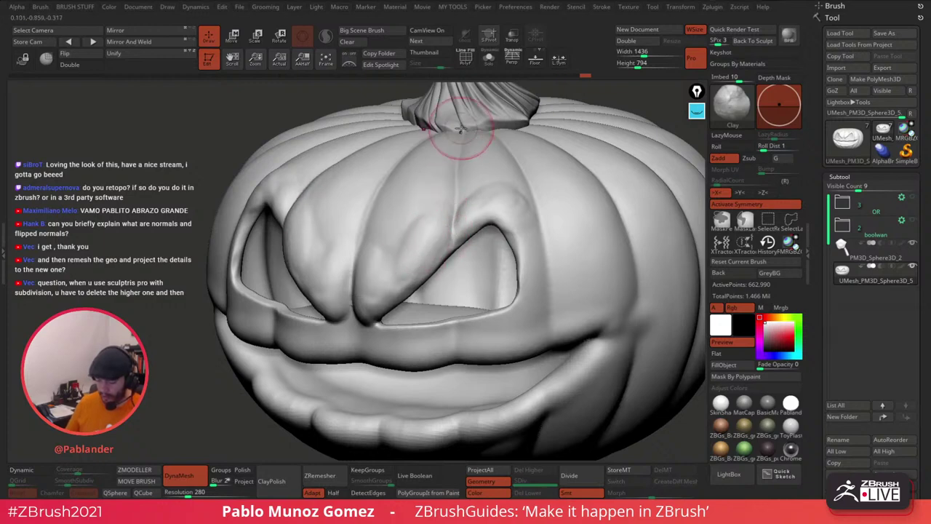
{"action": "left_click_drag", "start_coordinate": [396, 276], "coordinate": [397, 257]}
{"action": "mouse_move", "coordinate": [402, 247]}
{"action": "right_mouse_down"}
{"action": "mouse_move", "coordinate": [414, 227]}
{"action": "mouse_move", "coordinate": [374, 299]}
{"action": "right_mouse_up"}
{"action": "mouse_move", "coordinate": [356, 277]}
{"action": "left_mouse_down"}
{"action": "mouse_move", "coordinate": [362, 290]}
{"action": "mouse_move", "coordinate": [385, 252]}
{"action": "mouse_move", "coordinate": [402, 271]}
{"action": "mouse_move", "coordinate": [393, 279]}
{"action": "left_mouse_up"}
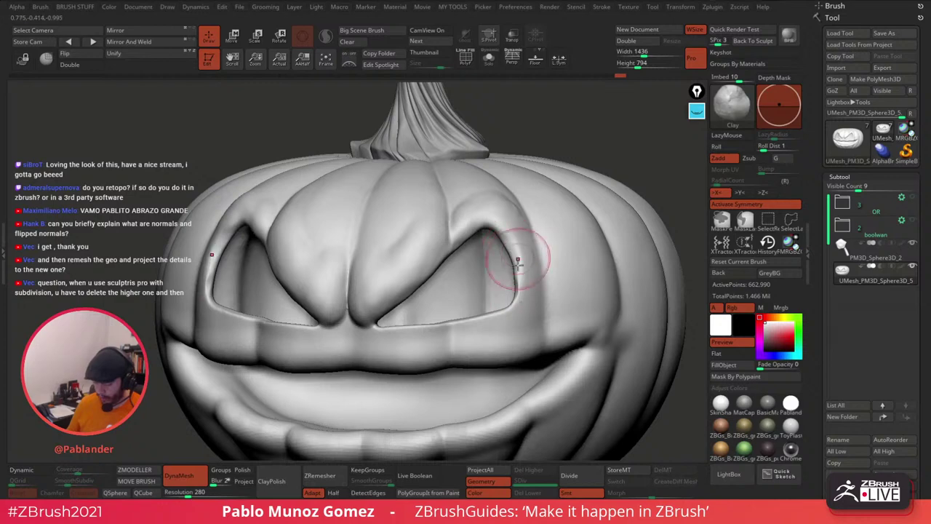
Step: Smooth the outer eye rims and sharpen the pumpkin grooves beside and above the eyes
{"action": "left_click_drag", "start_coordinate": [518, 260], "coordinate": [521, 274], "text": "shift"}
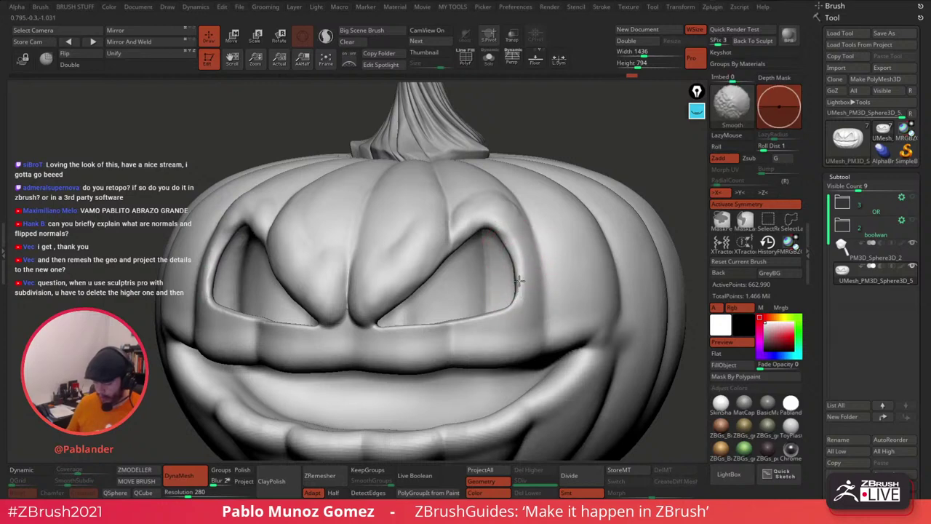
{"action": "right_click_drag", "start_coordinate": [515, 239], "coordinate": [524, 191]}
{"action": "key", "text": "space"}
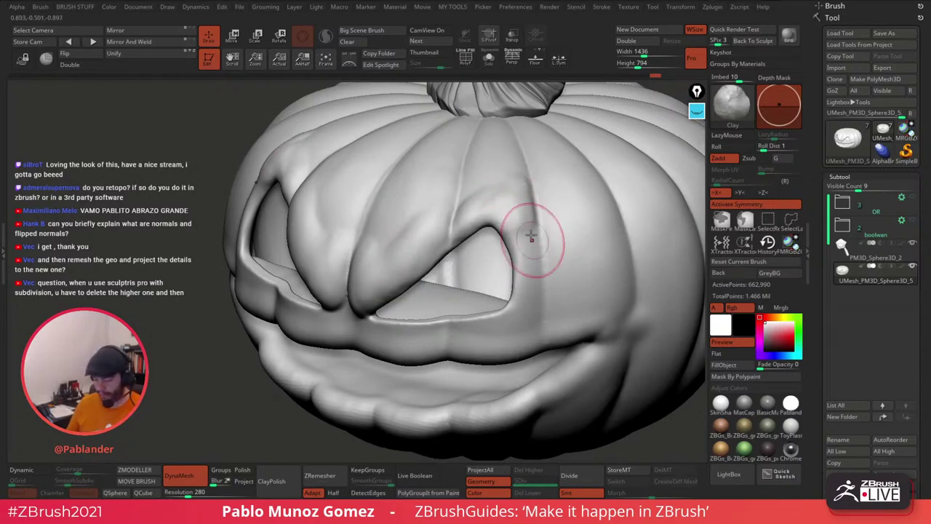
{"action": "key", "text": "shift"}
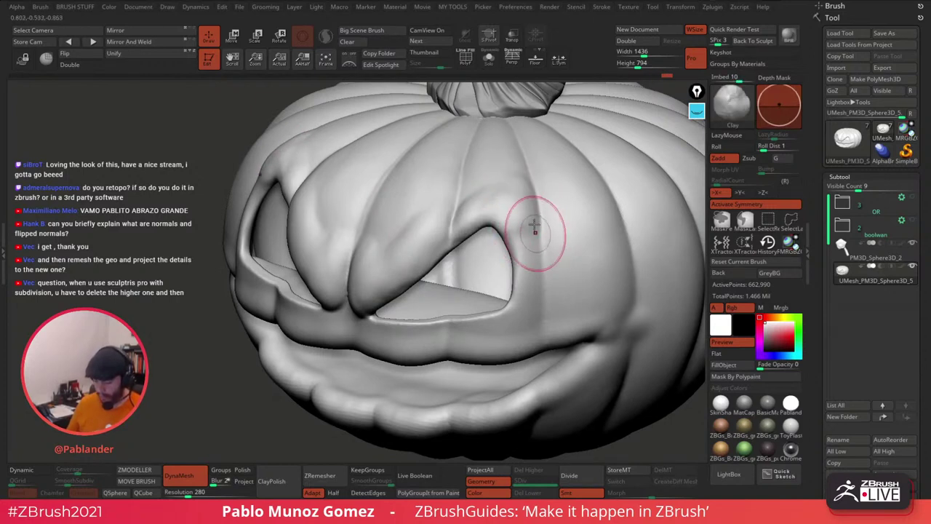
{"action": "left_click_drag", "start_coordinate": [486, 188], "coordinate": [450, 253]}
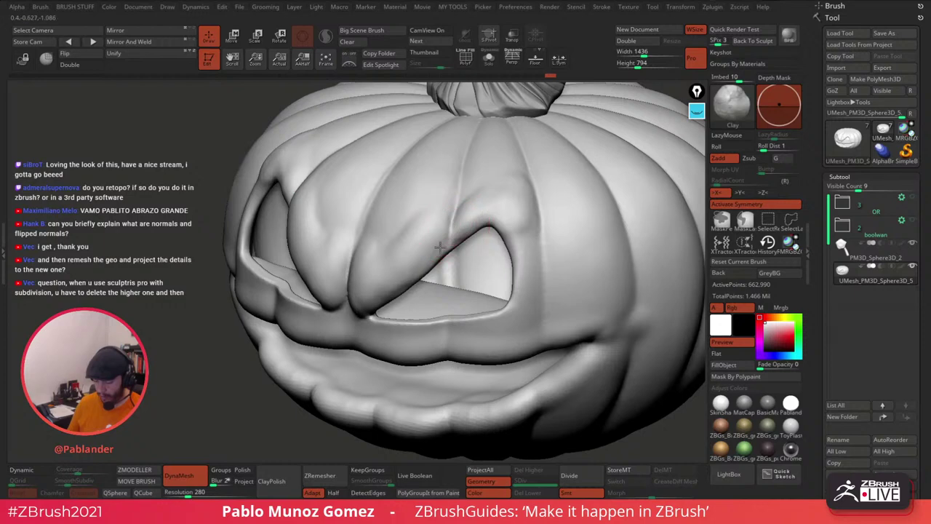
{"action": "left_click_drag", "start_coordinate": [420, 196], "coordinate": [444, 196]}
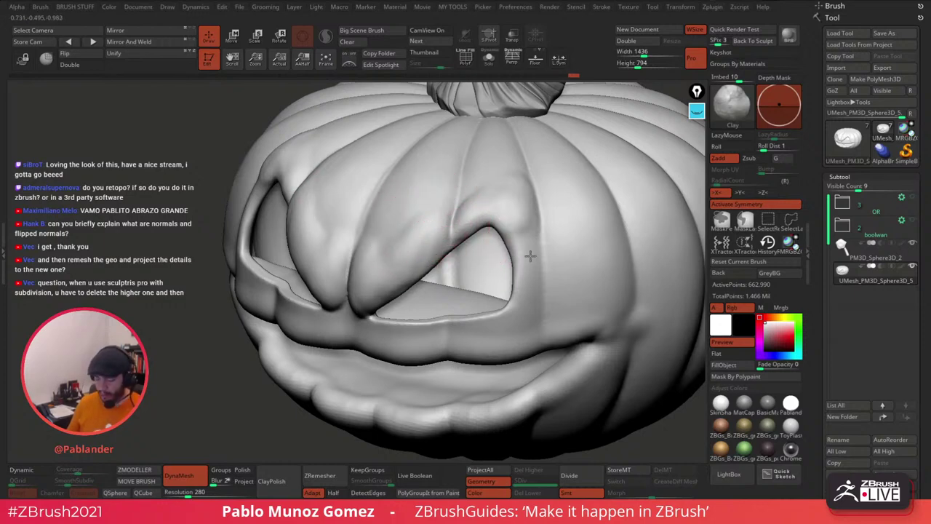
{"action": "mouse_move", "coordinate": [530, 256]}
{"action": "right_mouse_down"}
{"action": "mouse_move", "coordinate": [545, 250]}
{"action": "mouse_move", "coordinate": [525, 268]}
{"action": "mouse_move", "coordinate": [551, 216]}
{"action": "mouse_move", "coordinate": [534, 235]}
{"action": "right_mouse_up"}
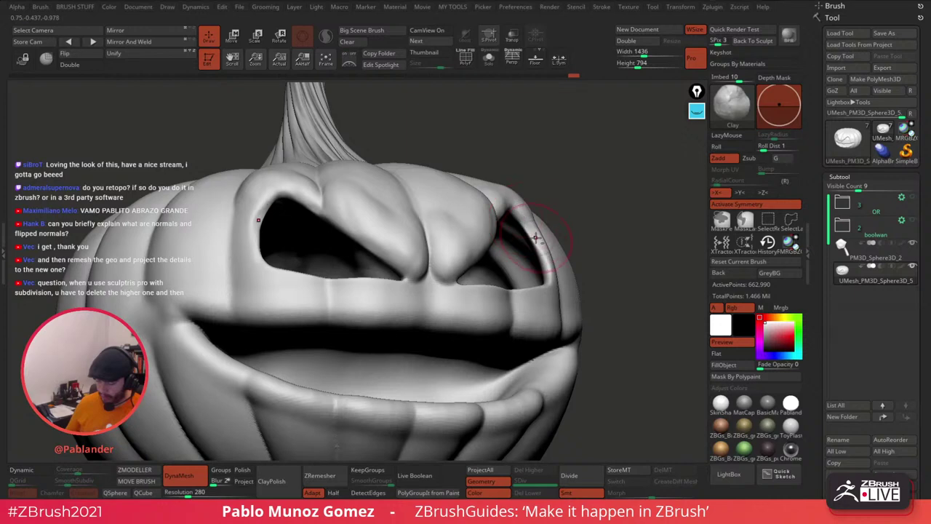
Step: Smooth the outer eye rims and refine the brow edges down to the inner eye corners
{"action": "right_click_drag", "start_coordinate": [553, 206], "coordinate": [549, 209]}
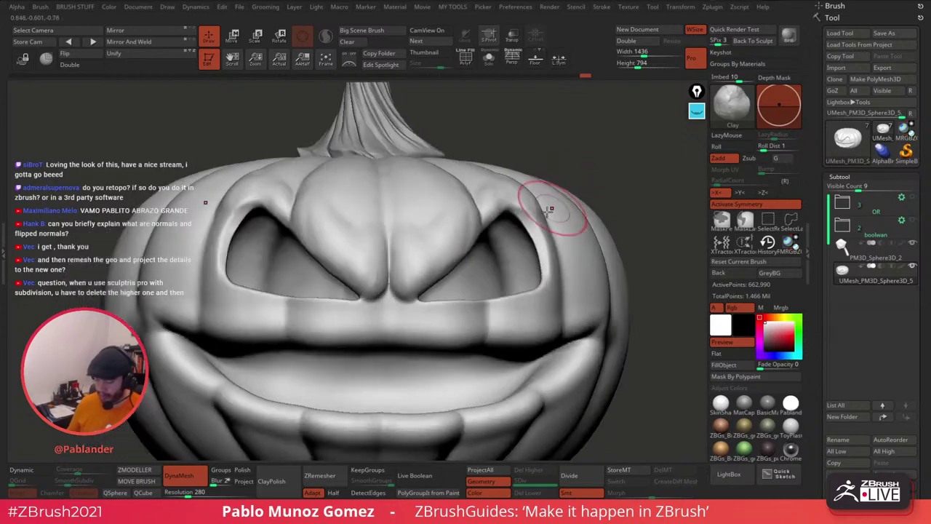
{"action": "mouse_move", "coordinate": [550, 209]}
{"action": "left_mouse_down", "text": "shift"}
{"action": "mouse_move", "coordinate": [532, 224]}
{"action": "mouse_move", "coordinate": [545, 250]}
{"action": "left_mouse_up", "text": "shift"}
{"action": "mouse_move", "coordinate": [549, 251]}
{"action": "right_mouse_down"}
{"action": "mouse_move", "coordinate": [541, 239]}
{"action": "mouse_move", "coordinate": [573, 210]}
{"action": "right_mouse_up"}
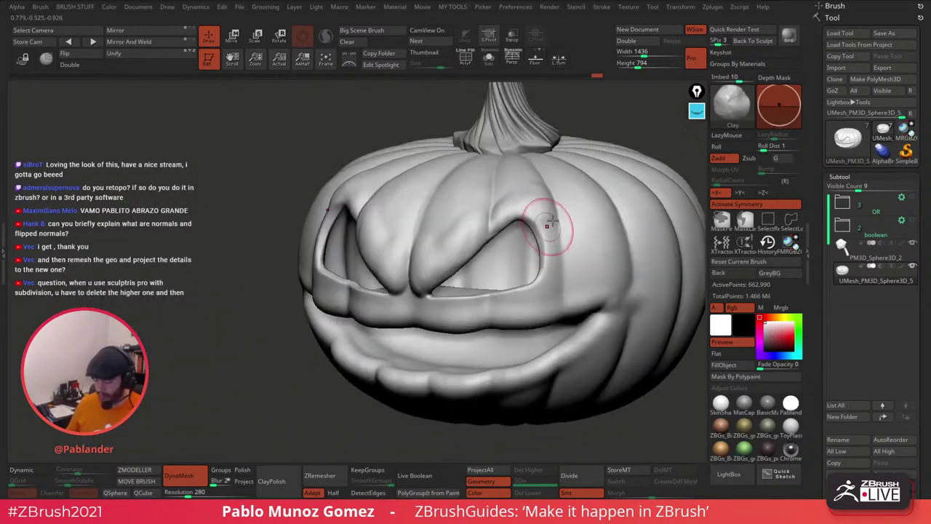
{"action": "key", "text": "shift"}
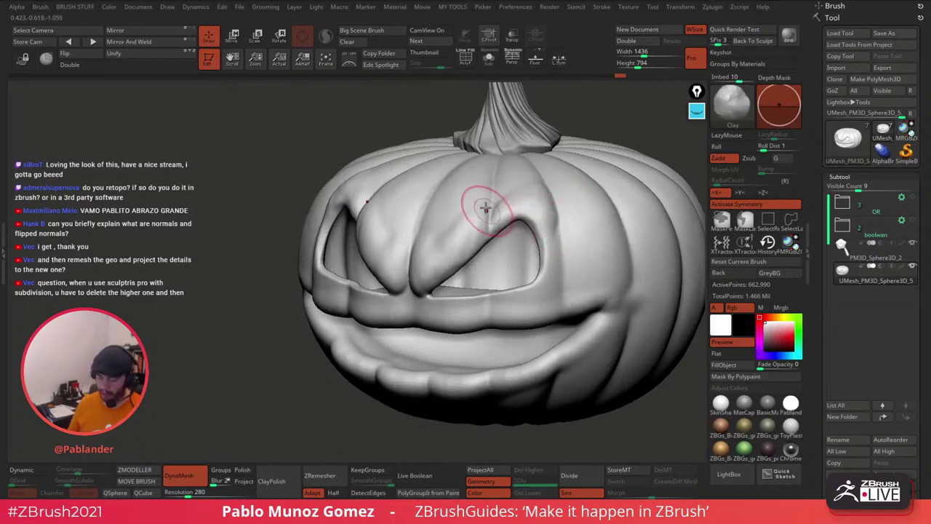
{"action": "left_click_drag", "start_coordinate": [456, 248], "coordinate": [411, 300]}
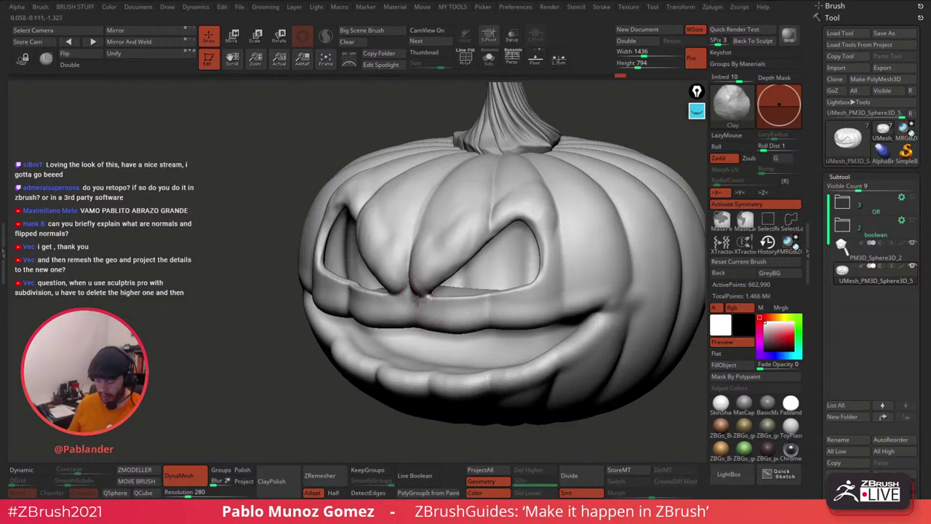
{"action": "right_click_drag", "start_coordinate": [502, 281], "coordinate": [518, 264]}
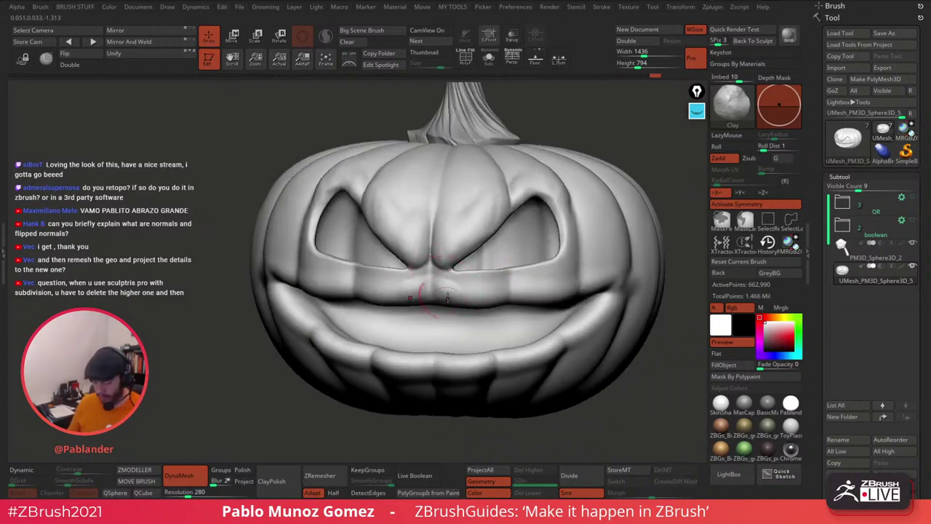
Step: Switch to the DamStandard brush, enable BackfaceMask for it and carve a crease along the lower eye rims
{"action": "mouse_move", "coordinate": [520, 270]}
{"action": "right_mouse_down"}
{"action": "mouse_move", "coordinate": [566, 294]}
{"action": "mouse_move", "coordinate": [535, 217]}
{"action": "mouse_move", "coordinate": [592, 211]}
{"action": "mouse_move", "coordinate": [615, 240]}
{"action": "right_mouse_up"}
{"action": "key", "text": "space"}
{"action": "key", "text": "b"}
{"action": "left_click", "coordinate": [629, 293]}
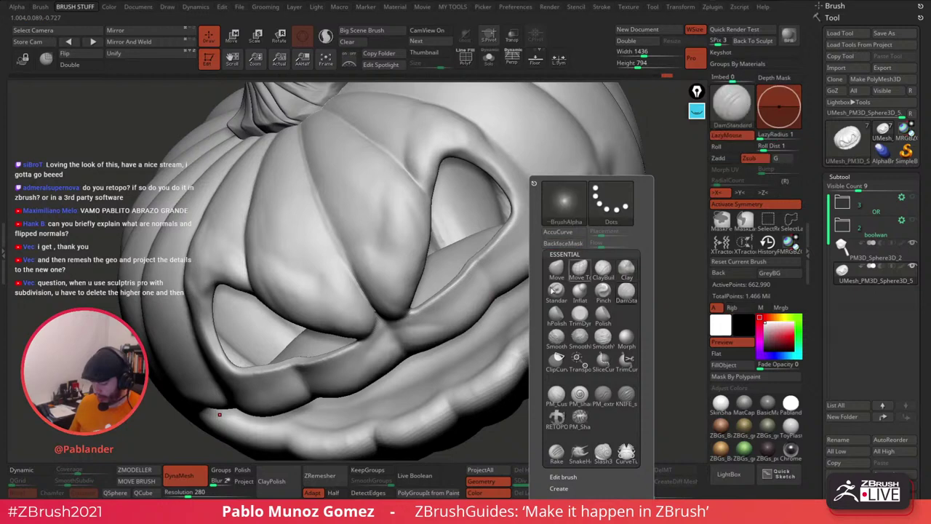
{"action": "mouse_move", "coordinate": [520, 257]}
{"action": "right_mouse_down"}
{"action": "mouse_move", "coordinate": [486, 279]}
{"action": "mouse_move", "coordinate": [518, 262]}
{"action": "mouse_move", "coordinate": [478, 267]}
{"action": "right_mouse_up"}
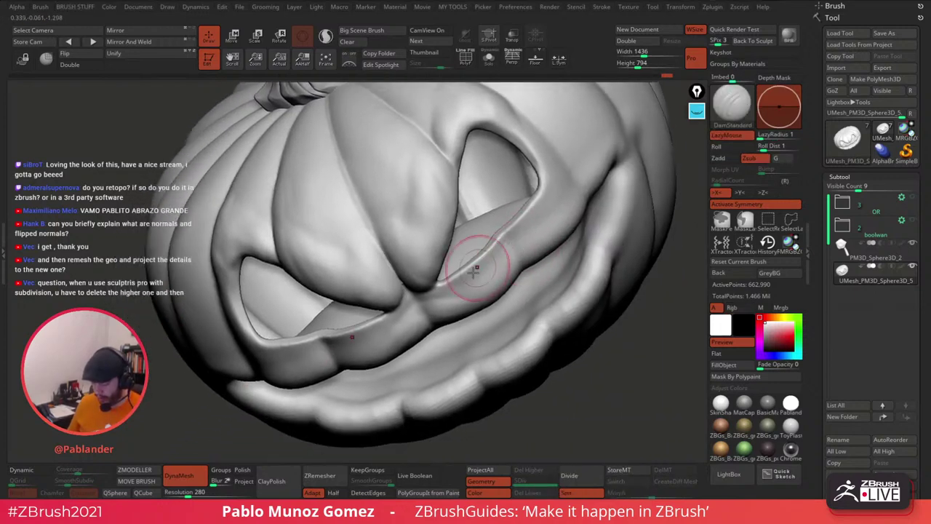
{"action": "key", "text": "b"}
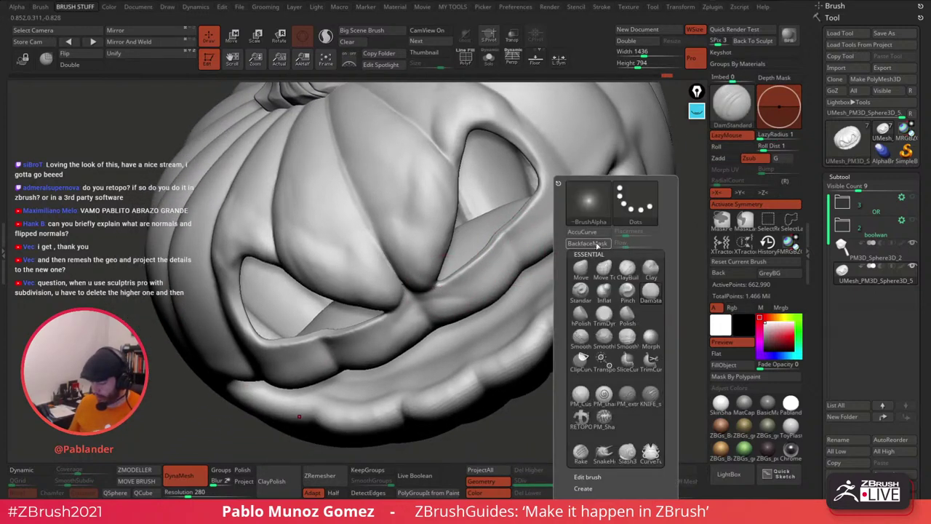
{"action": "left_click", "coordinate": [597, 246]}
{"action": "right_click_drag", "start_coordinate": [510, 270], "coordinate": [511, 241]}
{"action": "left_click_drag", "start_coordinate": [499, 238], "coordinate": [438, 290]}
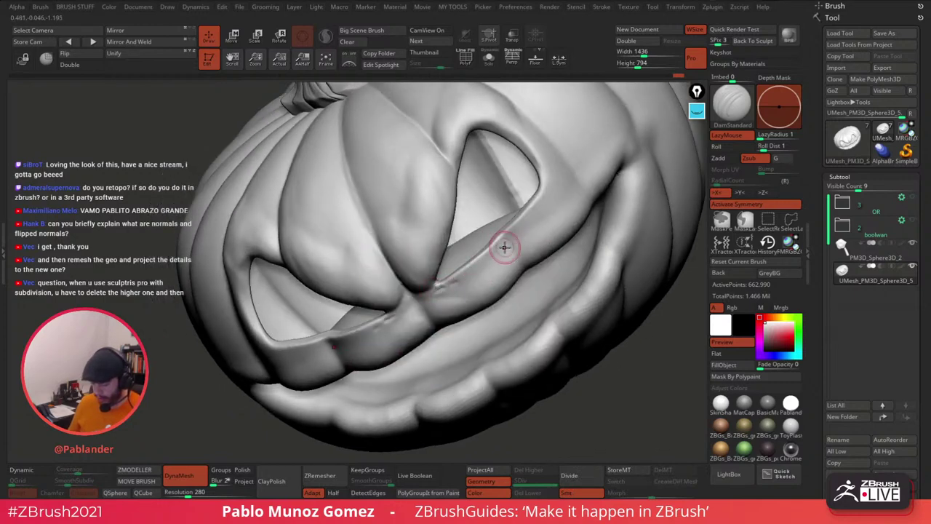
{"action": "key", "text": "space"}
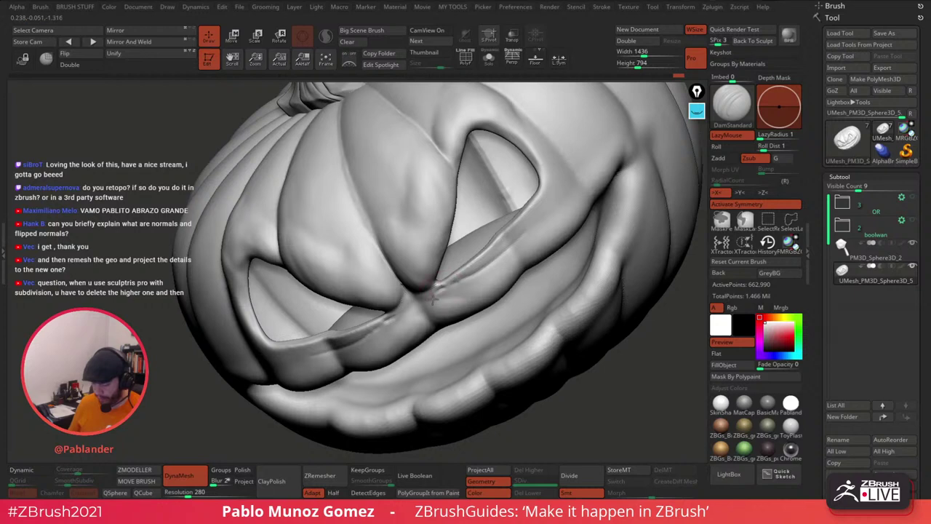
Step: Carve several wrinkle lines under the eyes, running from the outer eye corners toward the nose bridge
{"action": "left_click_drag", "start_coordinate": [559, 184], "coordinate": [539, 218]}
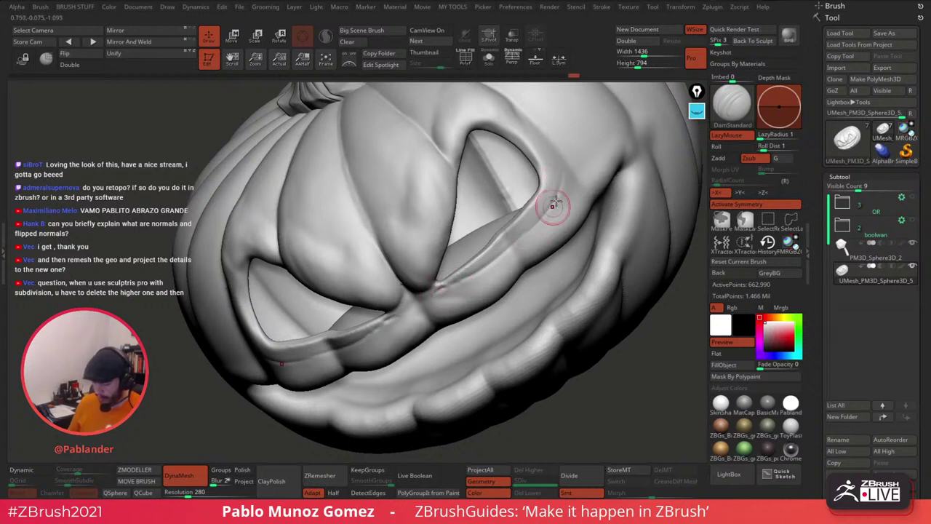
{"action": "mouse_move", "coordinate": [562, 173]}
{"action": "left_mouse_down"}
{"action": "mouse_move", "coordinate": [540, 214]}
{"action": "mouse_move", "coordinate": [495, 257]}
{"action": "left_mouse_up"}
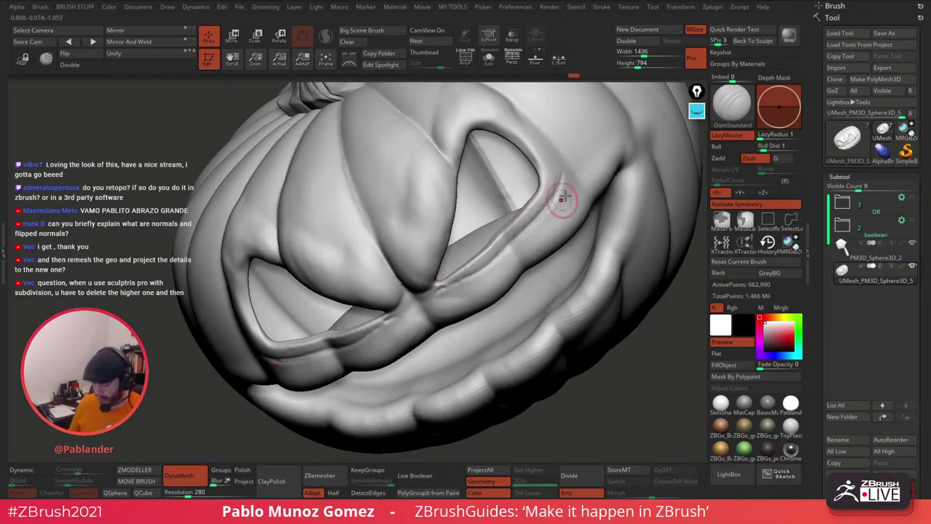
{"action": "mouse_move", "coordinate": [561, 200]}
{"action": "left_mouse_down"}
{"action": "mouse_move", "coordinate": [521, 252]}
{"action": "mouse_move", "coordinate": [476, 280]}
{"action": "left_mouse_up"}
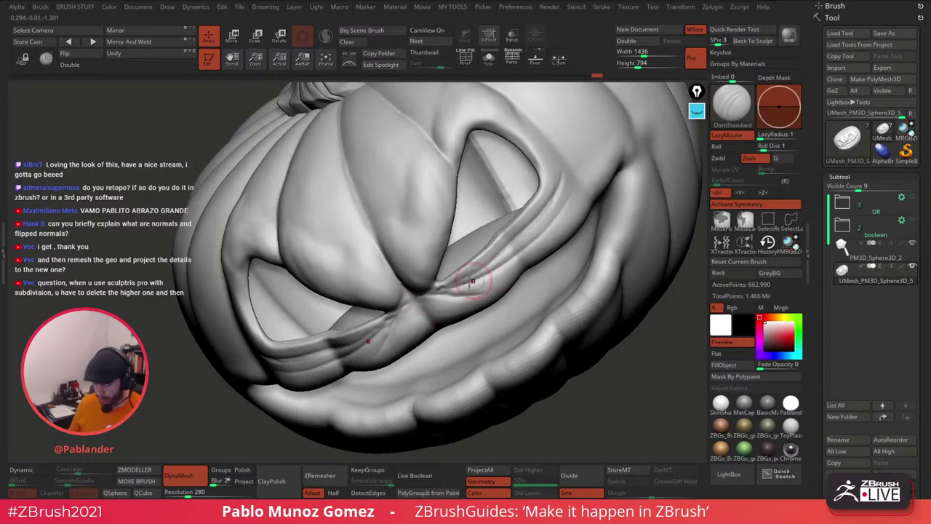
{"action": "key", "text": "shift"}
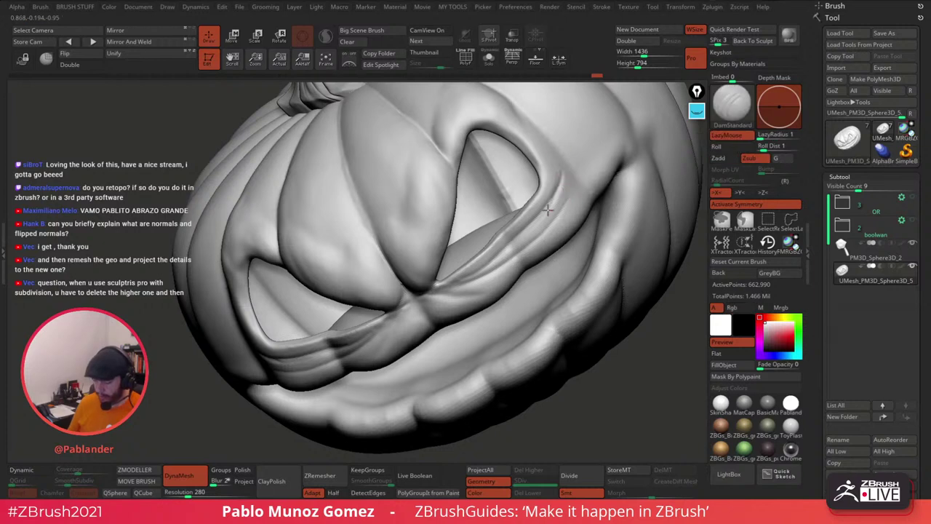
{"action": "key", "text": "shift"}
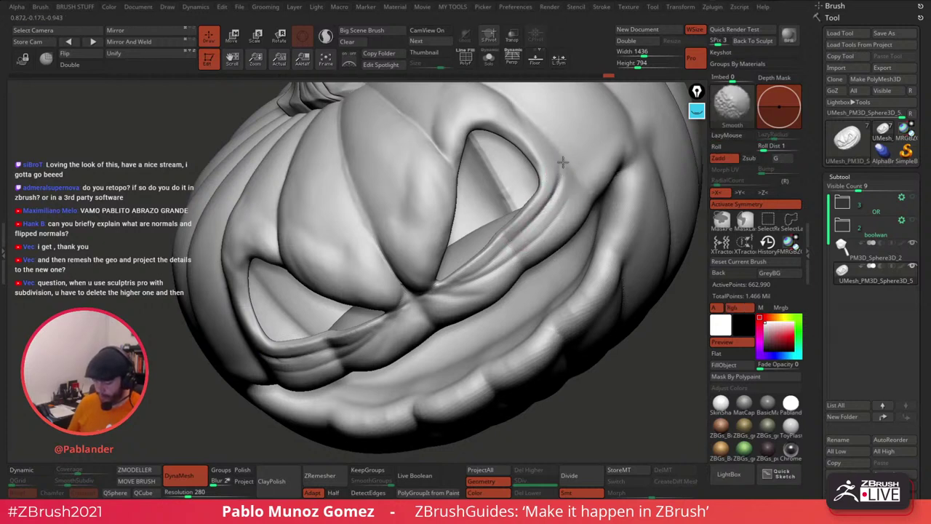
{"action": "left_click_drag", "start_coordinate": [575, 185], "coordinate": [486, 269]}
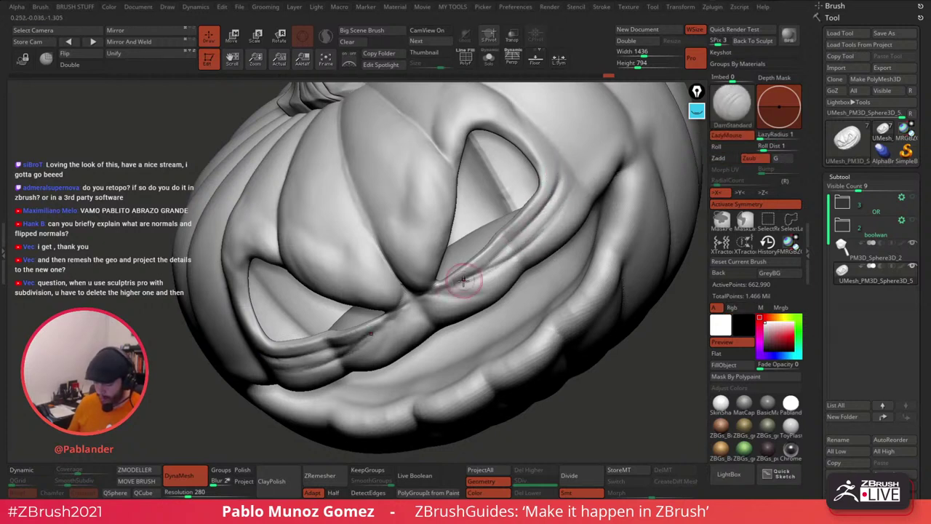
{"action": "left_click_drag", "start_coordinate": [451, 297], "coordinate": [443, 292]}
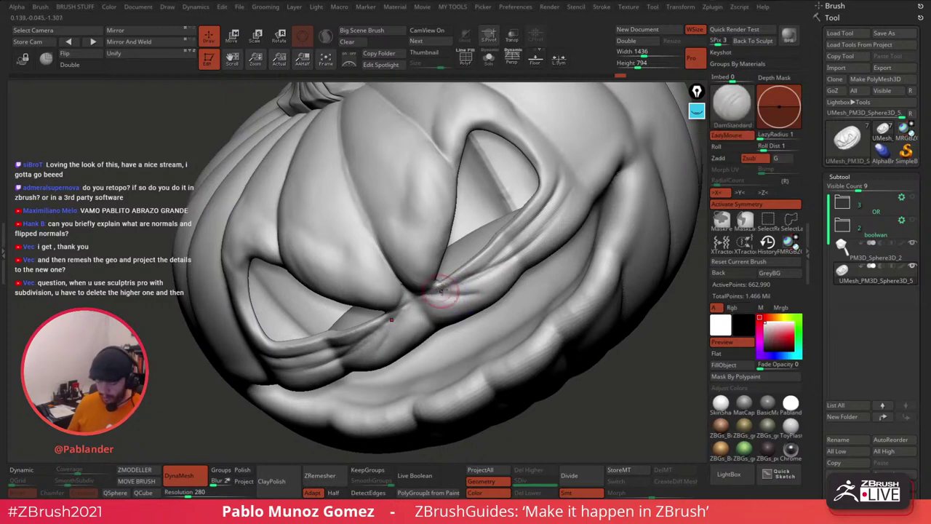
Step: Deepen the central crease between the brows with DamStandard and smooth it
{"action": "right_click_drag", "start_coordinate": [443, 291], "coordinate": [503, 266], "text": "shift"}
{"action": "left_click_drag", "start_coordinate": [413, 270], "coordinate": [412, 277]}
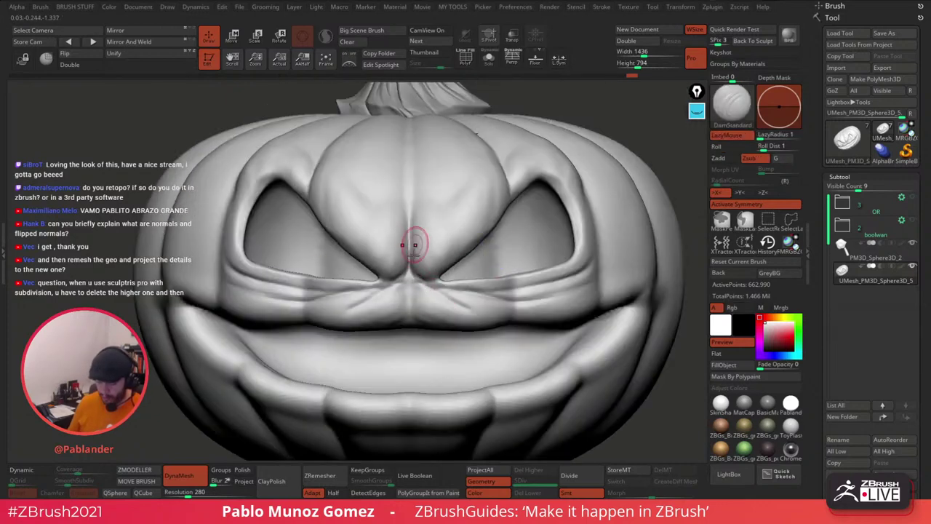
{"action": "left_click_drag", "start_coordinate": [415, 244], "coordinate": [412, 233], "text": "shift"}
Step: Sharpen the creases where the brows meet the upper eye rims using DamStandard
{"action": "mouse_move", "coordinate": [445, 166]}
{"action": "right_mouse_down", "text": "ctrl"}
{"action": "mouse_move", "coordinate": [462, 208]}
{"action": "mouse_move", "coordinate": [497, 181]}
{"action": "right_mouse_up", "text": "ctrl"}
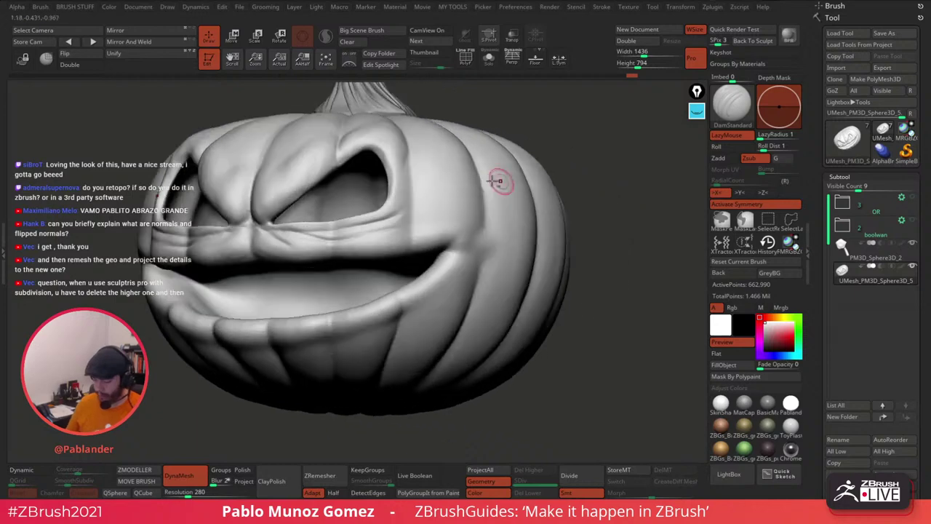
{"action": "right_click_drag", "start_coordinate": [342, 135], "coordinate": [467, 230]}
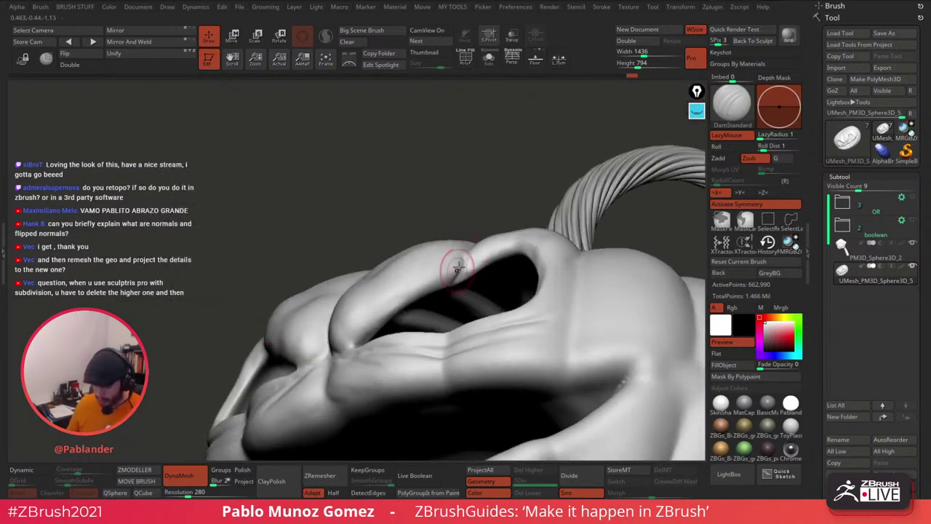
{"action": "right_click_drag", "start_coordinate": [458, 268], "coordinate": [461, 242]}
{"action": "mouse_move", "coordinate": [449, 281]}
{"action": "left_mouse_down", "text": "shift"}
{"action": "mouse_move", "coordinate": [459, 267]}
{"action": "mouse_move", "coordinate": [466, 272]}
{"action": "left_mouse_up", "text": "shift"}
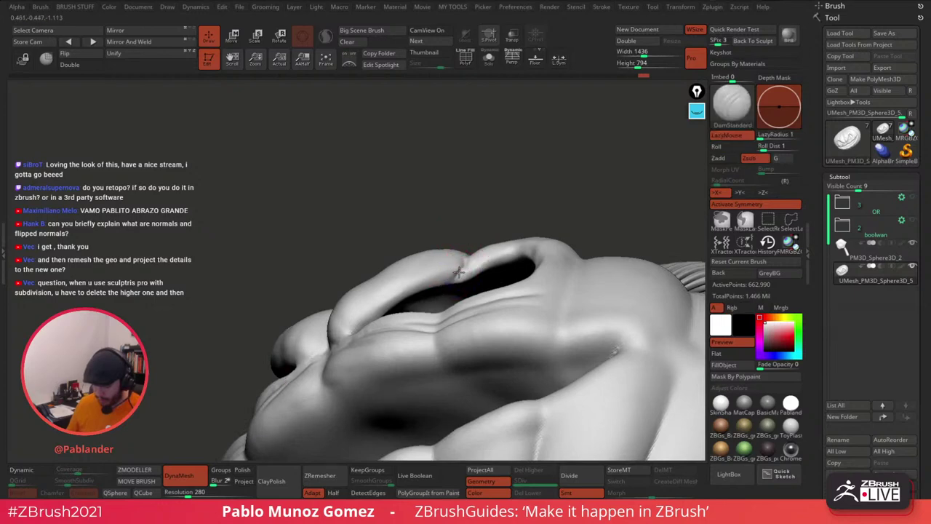
{"action": "mouse_move", "coordinate": [466, 272]}
{"action": "right_mouse_down"}
{"action": "mouse_move", "coordinate": [480, 222]}
{"action": "mouse_move", "coordinate": [462, 286]}
{"action": "mouse_move", "coordinate": [471, 260]}
{"action": "right_mouse_up"}
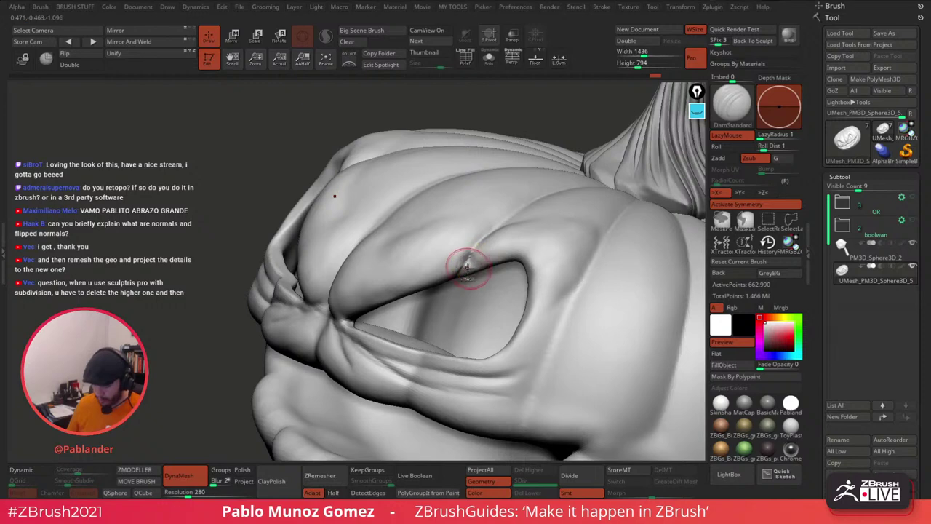
{"action": "left_click_drag", "start_coordinate": [524, 224], "coordinate": [480, 260], "text": "shift"}
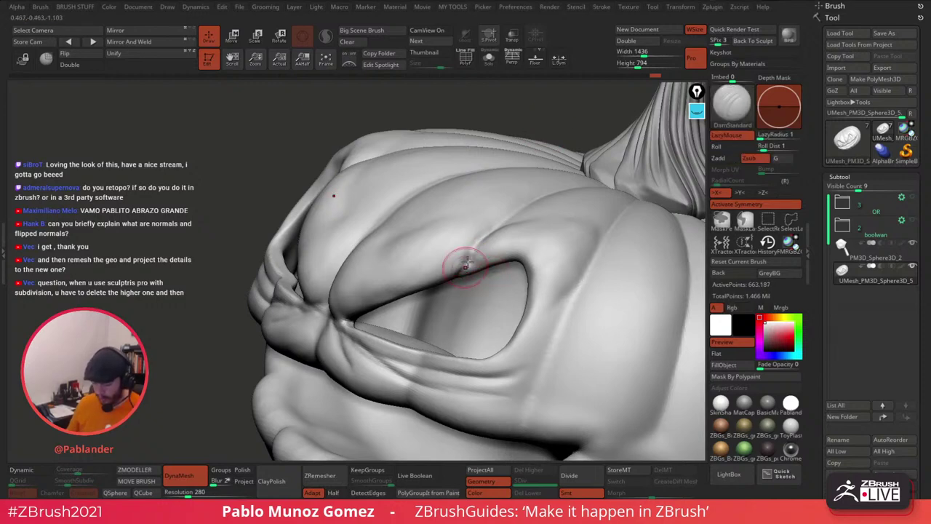
{"action": "right_click_drag", "start_coordinate": [466, 262], "coordinate": [477, 264]}
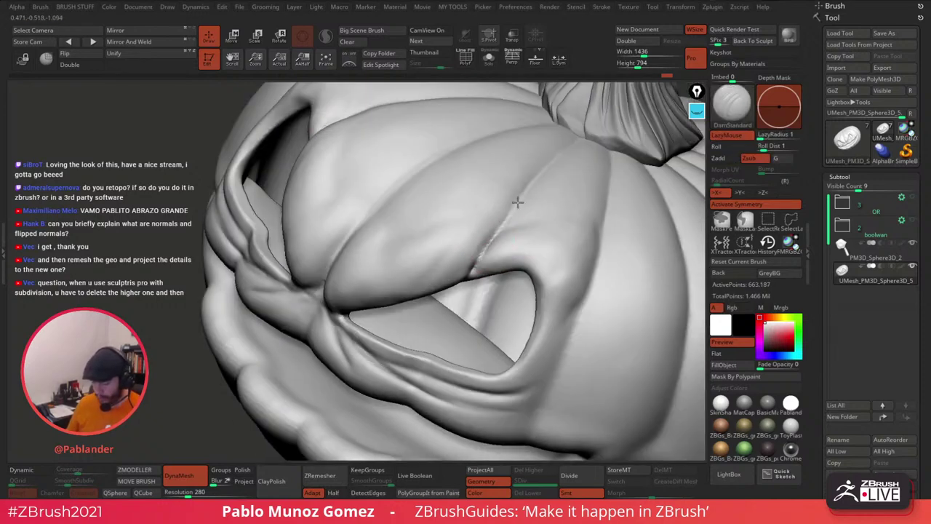
Step: Carve the pumpkin grooves beside the outer eye rims and soften them where they meet the cheeks
{"action": "mouse_move", "coordinate": [555, 222]}
{"action": "right_mouse_down"}
{"action": "mouse_move", "coordinate": [567, 254]}
{"action": "mouse_move", "coordinate": [529, 282]}
{"action": "mouse_move", "coordinate": [557, 235]}
{"action": "right_mouse_up"}
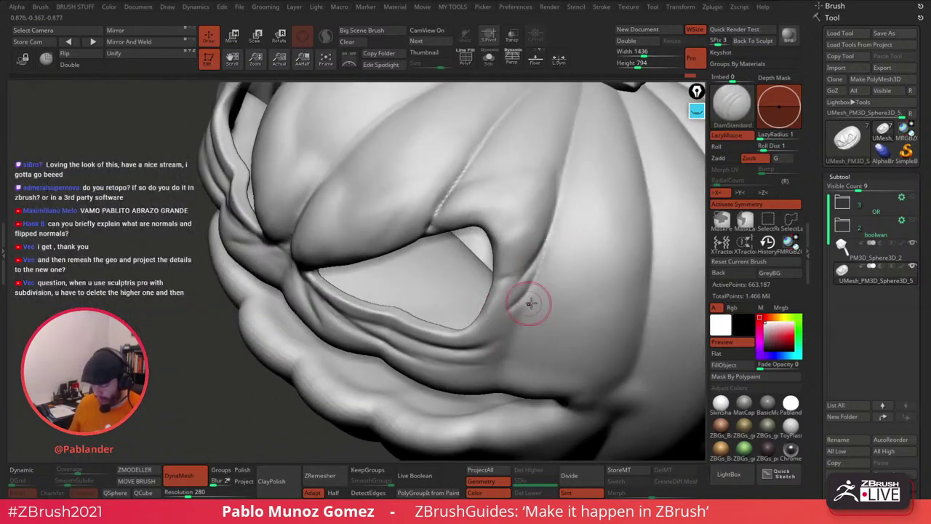
{"action": "left_click_drag", "start_coordinate": [545, 267], "coordinate": [537, 280], "text": "shift"}
{"action": "mouse_move", "coordinate": [545, 271]}
{"action": "right_mouse_down", "text": "ctrl"}
{"action": "mouse_move", "coordinate": [554, 246]}
{"action": "mouse_move", "coordinate": [527, 244]}
{"action": "mouse_move", "coordinate": [541, 254]}
{"action": "right_mouse_up", "text": "ctrl"}
{"action": "key", "text": "space"}
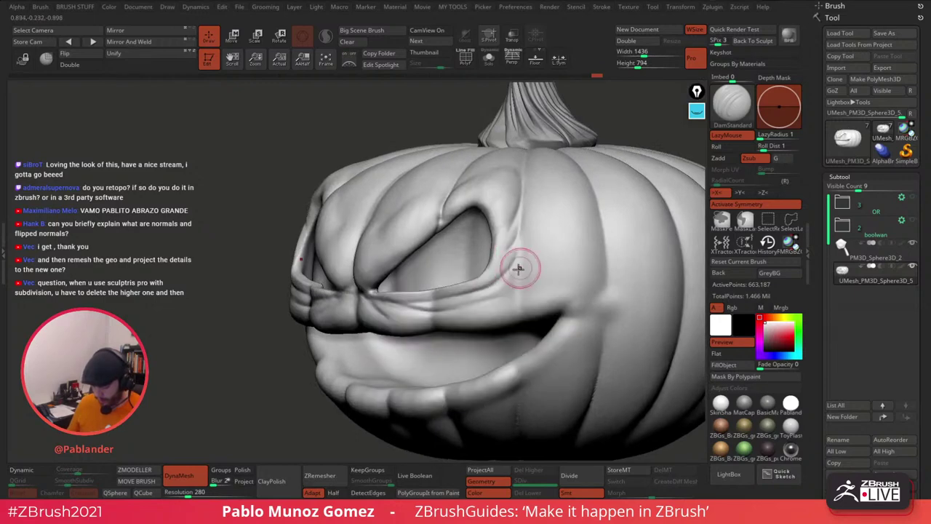
{"action": "key", "text": "shift"}
{"action": "mouse_move", "coordinate": [479, 301]}
{"action": "right_mouse_down"}
{"action": "mouse_move", "coordinate": [562, 249]}
{"action": "mouse_move", "coordinate": [584, 272]}
{"action": "mouse_move", "coordinate": [566, 233]}
{"action": "mouse_move", "coordinate": [565, 267]}
{"action": "right_mouse_up"}
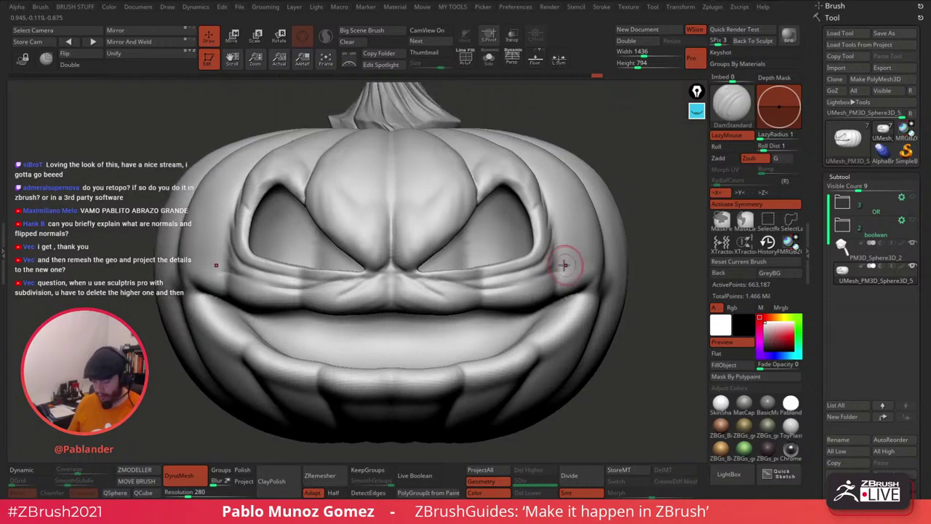
{"action": "key", "text": "shift"}
{"action": "left_click_drag", "start_coordinate": [546, 254], "coordinate": [557, 241], "text": "shift"}
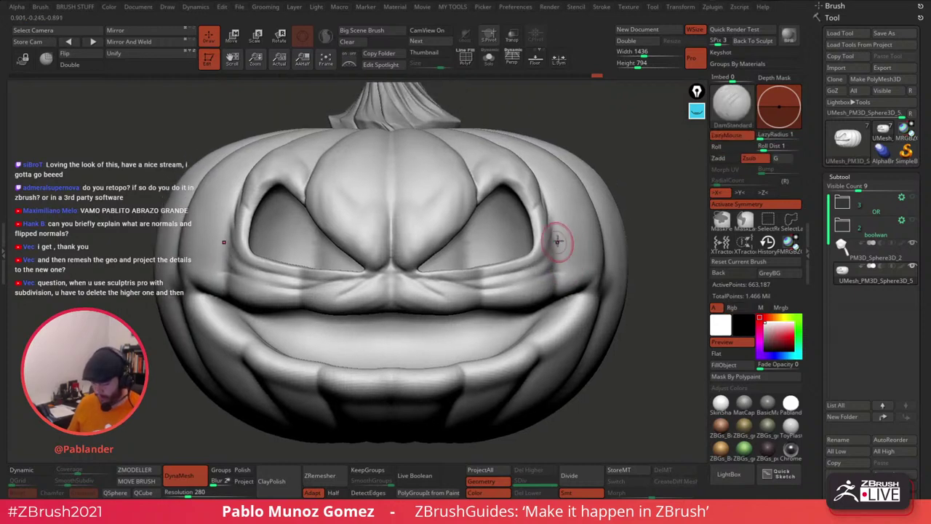
Step: Switch to the Clay brush and build up skin folds beside the outer eye corners
{"action": "key", "text": "b"}
{"action": "left_click", "coordinate": [610, 293]}
{"action": "right_click_drag", "start_coordinate": [638, 240], "coordinate": [601, 231]}
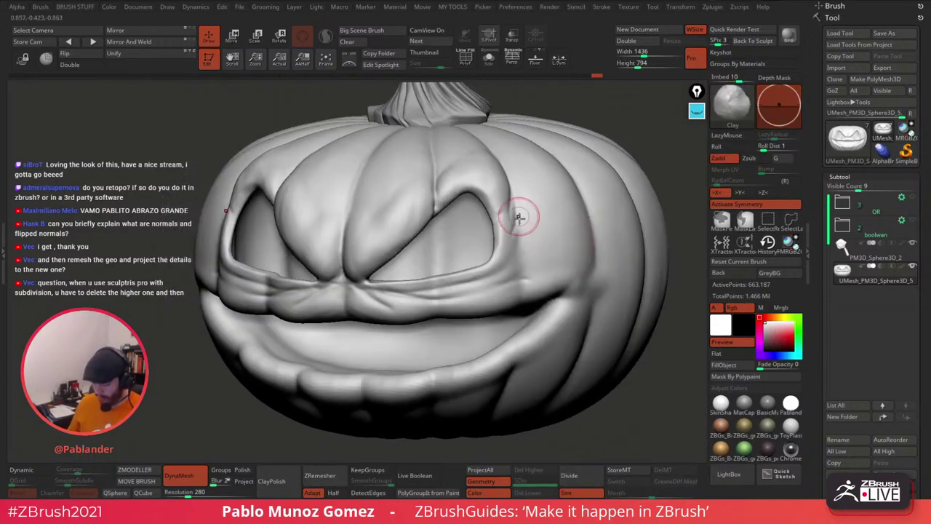
{"action": "left_click_drag", "start_coordinate": [519, 217], "coordinate": [511, 248]}
{"action": "left_click_drag", "start_coordinate": [540, 214], "coordinate": [527, 272]}
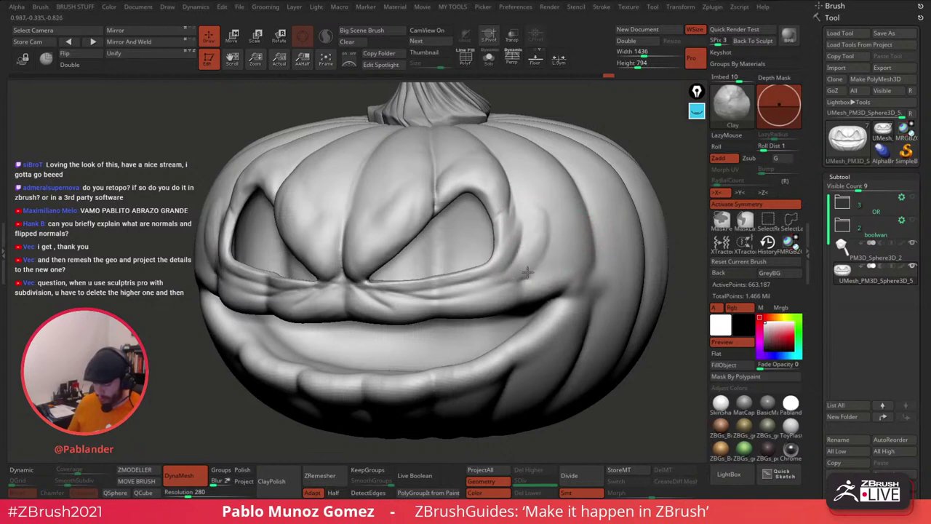
{"action": "left_click_drag", "start_coordinate": [544, 230], "coordinate": [522, 262], "text": "shift"}
Step: Add more Clay volume to the folds at the temples and smooth them into the cheeks
{"action": "mouse_move", "coordinate": [542, 204]}
{"action": "left_mouse_down"}
{"action": "mouse_move", "coordinate": [531, 267]}
{"action": "mouse_move", "coordinate": [553, 224]}
{"action": "left_mouse_up"}
{"action": "key", "text": "shift"}
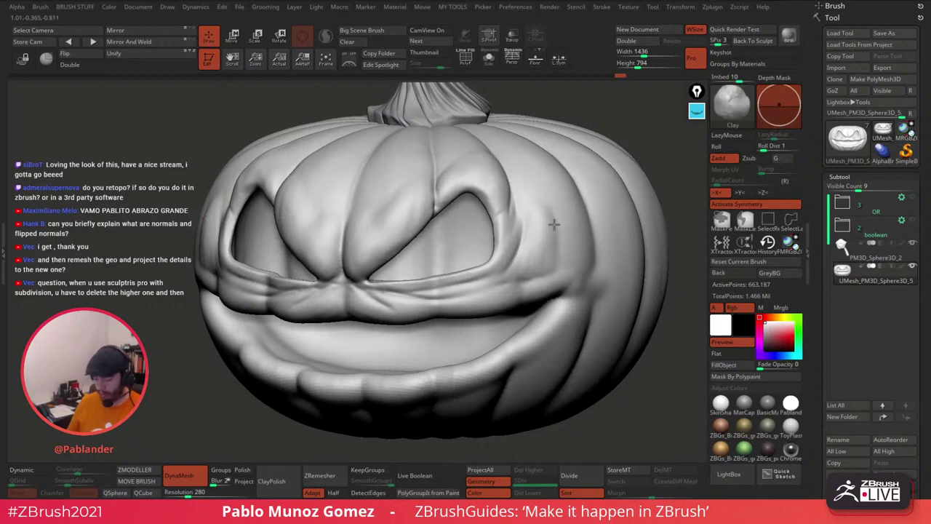
{"action": "right_click_drag", "start_coordinate": [553, 225], "coordinate": [546, 254]}
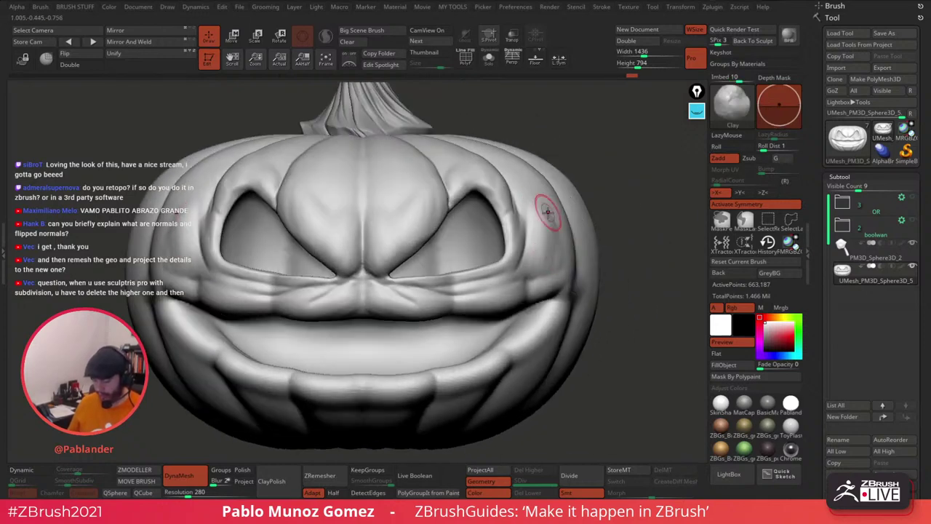
{"action": "key", "text": "shift"}
{"action": "left_click_drag", "start_coordinate": [549, 239], "coordinate": [547, 247], "text": "shift"}
{"action": "mouse_move", "coordinate": [511, 263]}
{"action": "right_mouse_down"}
{"action": "mouse_move", "coordinate": [532, 248]}
{"action": "mouse_move", "coordinate": [505, 255]}
{"action": "right_mouse_up"}
Step: Add Clay to the middle of the upper lip below the nose bridge and smooth it
{"action": "right_click_drag", "start_coordinate": [445, 269], "coordinate": [433, 218]}
{"action": "mouse_move", "coordinate": [395, 284]}
{"action": "left_mouse_down"}
{"action": "mouse_move", "coordinate": [385, 277]}
{"action": "mouse_move", "coordinate": [394, 284]}
{"action": "mouse_move", "coordinate": [381, 288]}
{"action": "left_mouse_up"}
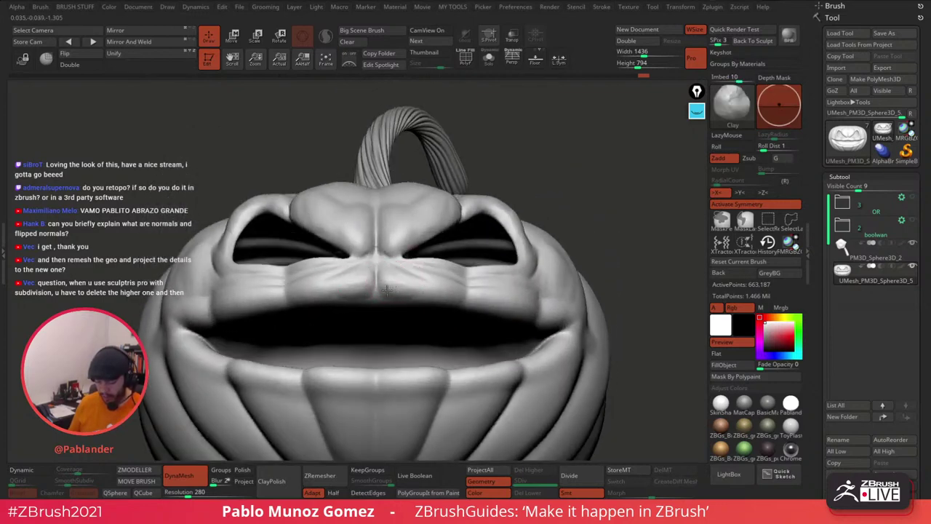
{"action": "key", "text": "shift"}
{"action": "right_click_drag", "start_coordinate": [492, 243], "coordinate": [470, 297]}
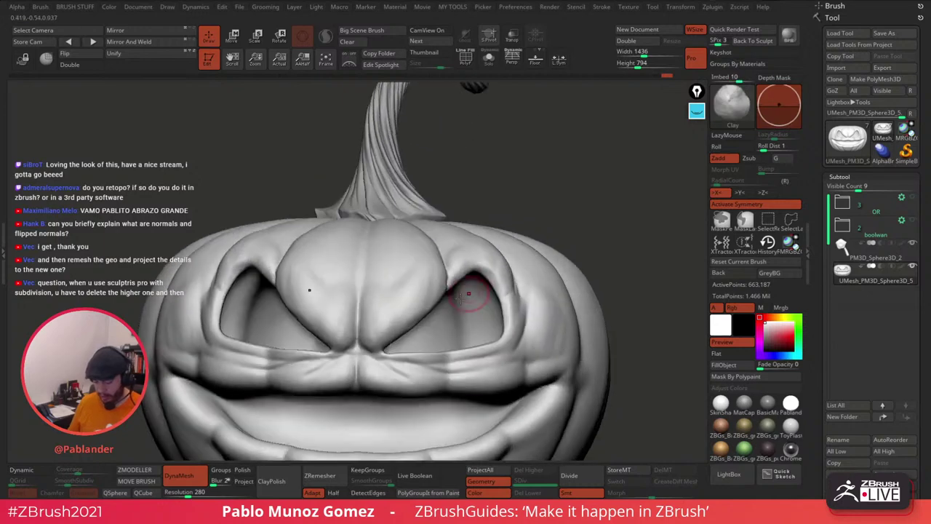
{"action": "mouse_move", "coordinate": [396, 342]}
{"action": "right_mouse_down", "text": "alt"}
{"action": "mouse_move", "coordinate": [451, 280]}
{"action": "mouse_move", "coordinate": [464, 240]}
{"action": "right_mouse_up", "text": "alt"}
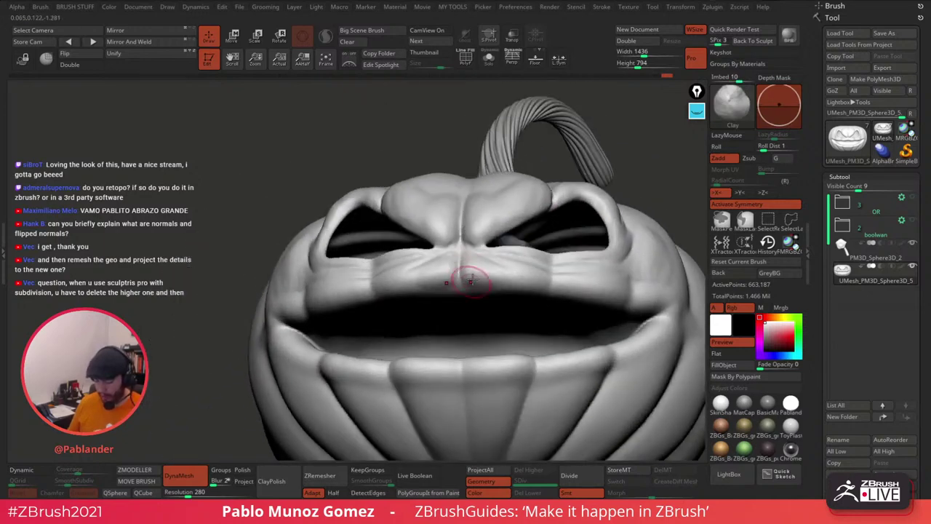
{"action": "left_click_drag", "start_coordinate": [521, 270], "coordinate": [517, 283], "text": "shift"}
Step: Build up Clay on the cheeks just above the mouth corners and smooth the new volume
{"action": "mouse_move", "coordinate": [577, 263]}
{"action": "right_mouse_down", "text": "alt"}
{"action": "mouse_move", "coordinate": [526, 263]}
{"action": "mouse_move", "coordinate": [586, 246]}
{"action": "mouse_move", "coordinate": [581, 237]}
{"action": "right_mouse_up", "text": "alt"}
{"action": "mouse_move", "coordinate": [580, 238]}
{"action": "left_mouse_down"}
{"action": "mouse_move", "coordinate": [587, 264]}
{"action": "mouse_move", "coordinate": [574, 250]}
{"action": "mouse_move", "coordinate": [549, 253]}
{"action": "left_mouse_up"}
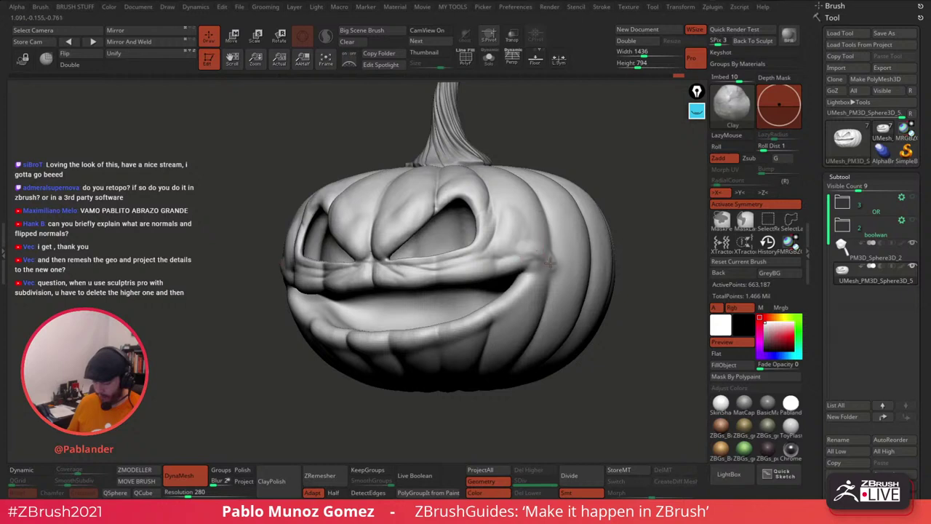
{"action": "right_click_drag", "start_coordinate": [543, 251], "coordinate": [544, 255]}
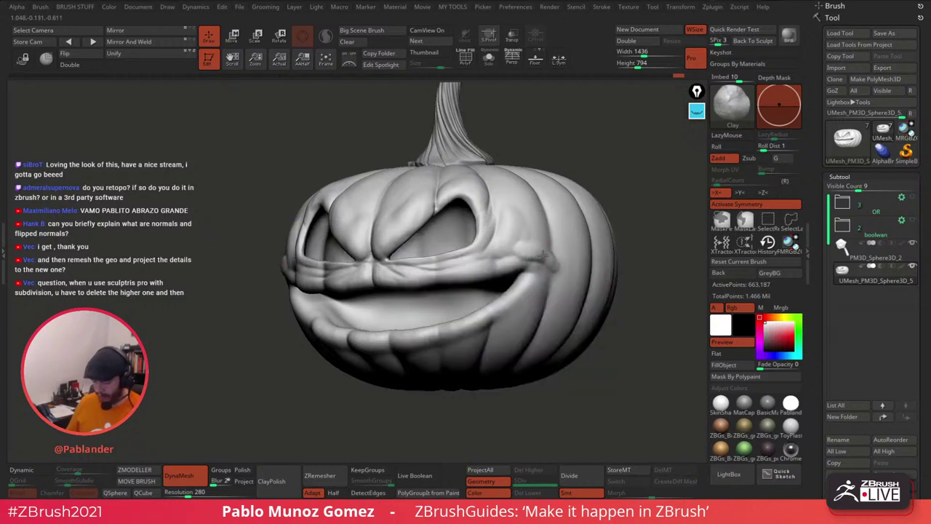
{"action": "left_click_drag", "start_coordinate": [538, 256], "coordinate": [548, 250]}
{"action": "right_click_drag", "start_coordinate": [607, 242], "coordinate": [555, 234]}
{"action": "left_click_drag", "start_coordinate": [495, 259], "coordinate": [509, 256]}
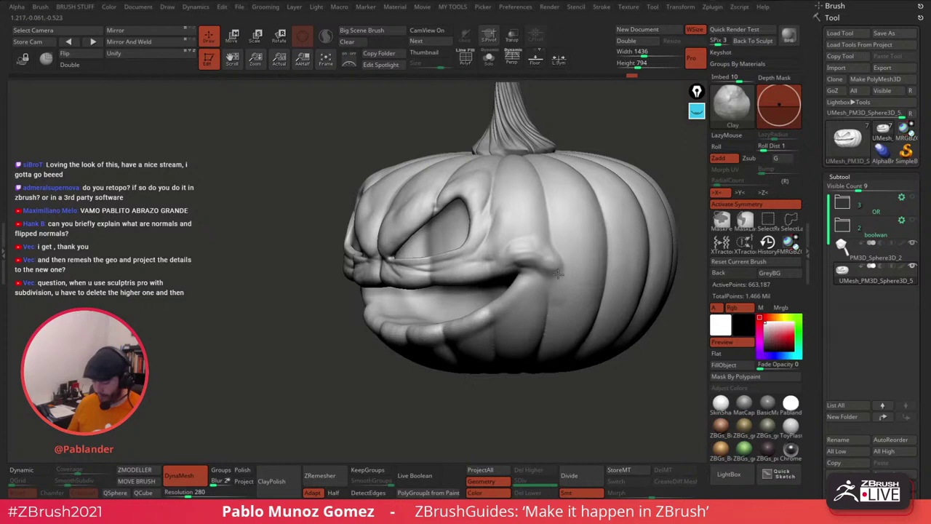
{"action": "key", "text": "shift"}
{"action": "left_click_drag", "start_coordinate": [550, 251], "coordinate": [545, 247], "text": "shift"}
{"action": "mouse_move", "coordinate": [537, 239]}
{"action": "left_mouse_down"}
{"action": "mouse_move", "coordinate": [520, 245]}
{"action": "mouse_move", "coordinate": [543, 223]}
{"action": "left_mouse_up"}
Step: Switch to the ClayBuildup brush and add volume to the cheeks between the outer eye rims and mouth corners
{"action": "key", "text": "b"}
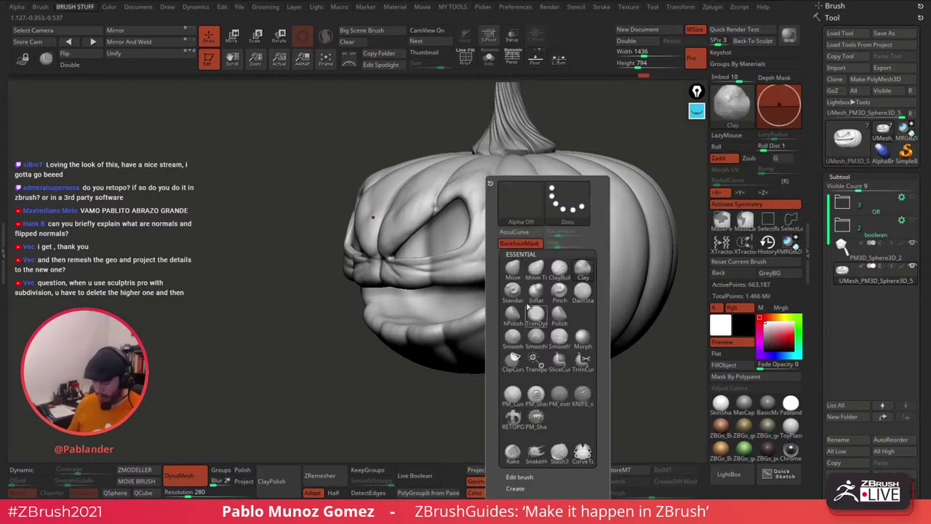
{"action": "left_click", "coordinate": [559, 270]}
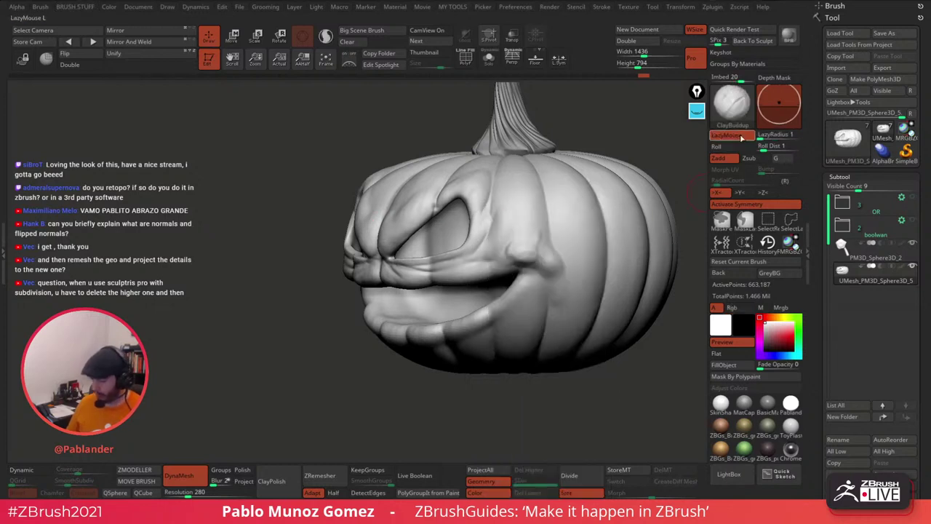
{"action": "key", "text": "space"}
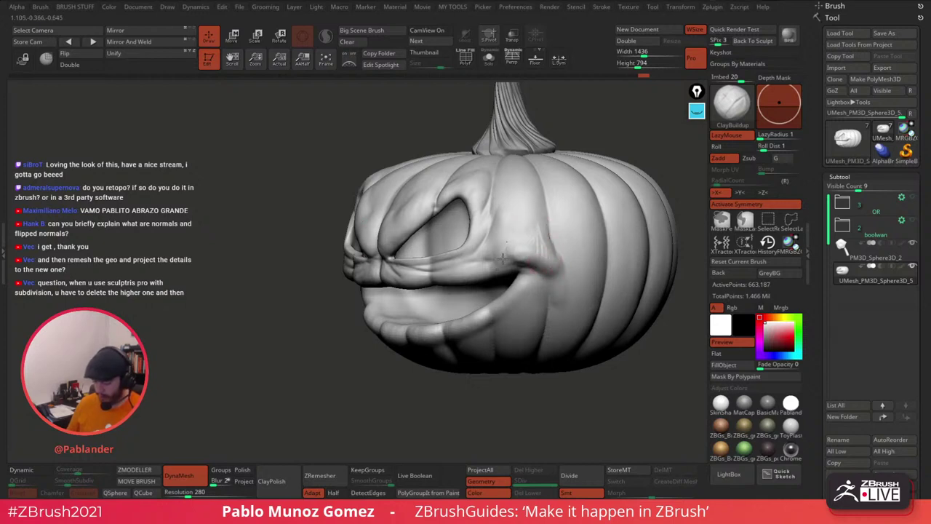
{"action": "right_click_drag", "start_coordinate": [525, 237], "coordinate": [512, 254]}
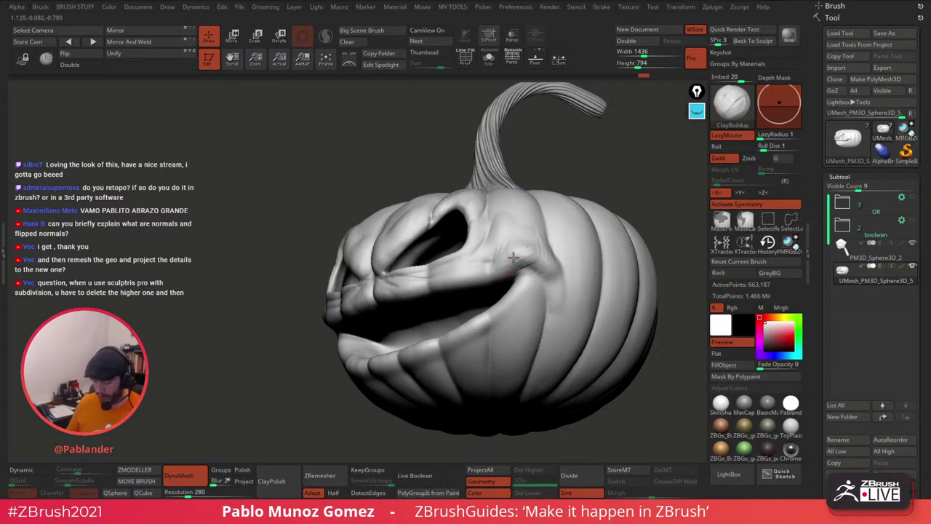
{"action": "right_click_drag", "start_coordinate": [513, 236], "coordinate": [514, 250]}
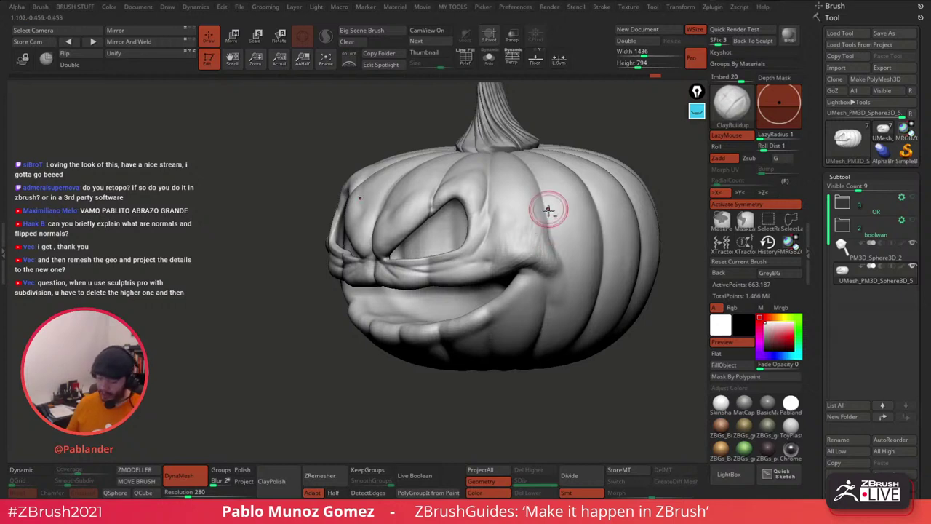
{"action": "right_click_drag", "start_coordinate": [551, 211], "coordinate": [534, 228]}
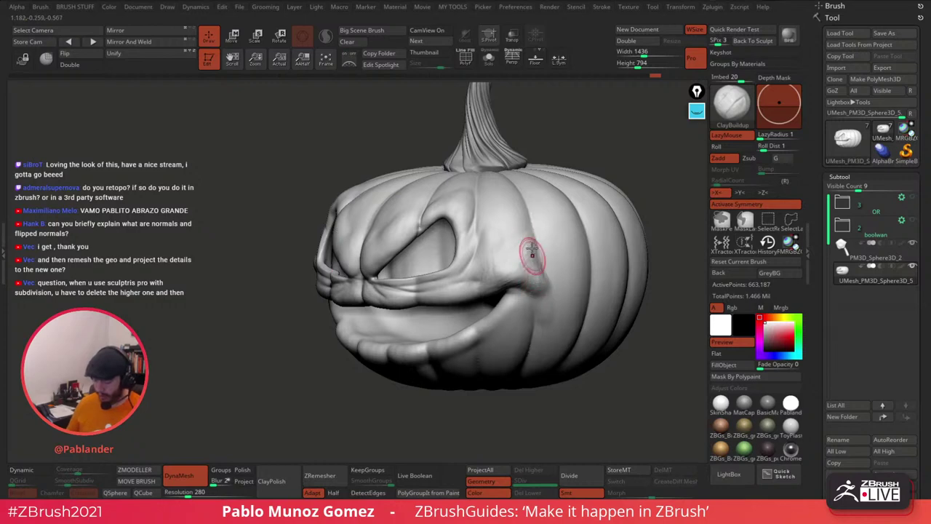
Step: Smooth the cheeks and extend the folds around the mouth corners with ClayBuildup
{"action": "key", "text": "shift"}
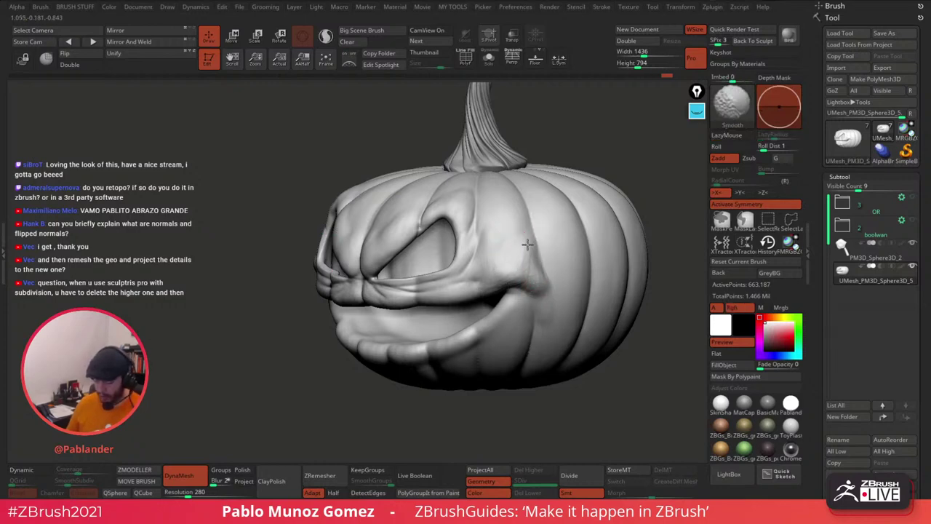
{"action": "mouse_move", "coordinate": [542, 280]}
{"action": "right_mouse_down"}
{"action": "mouse_move", "coordinate": [555, 252]}
{"action": "mouse_move", "coordinate": [537, 277]}
{"action": "right_mouse_up"}
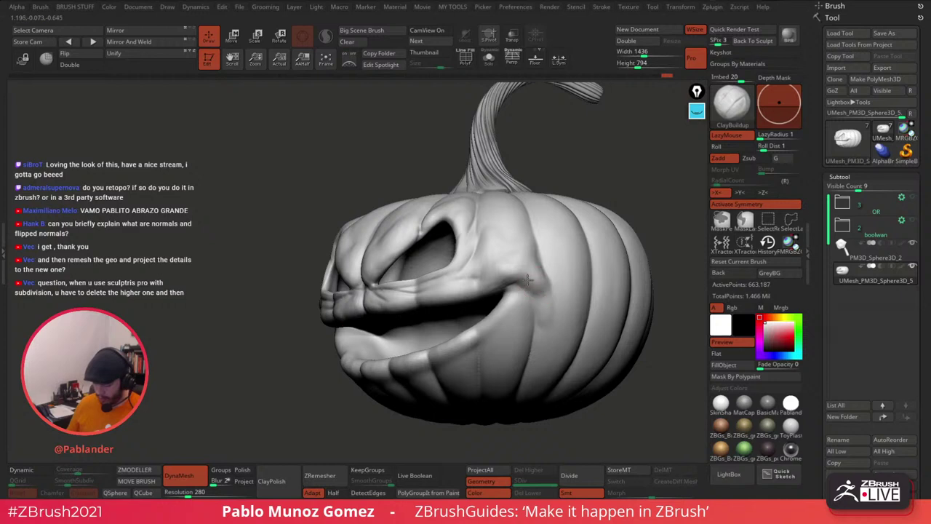
{"action": "left_click_drag", "start_coordinate": [535, 295], "coordinate": [543, 298]}
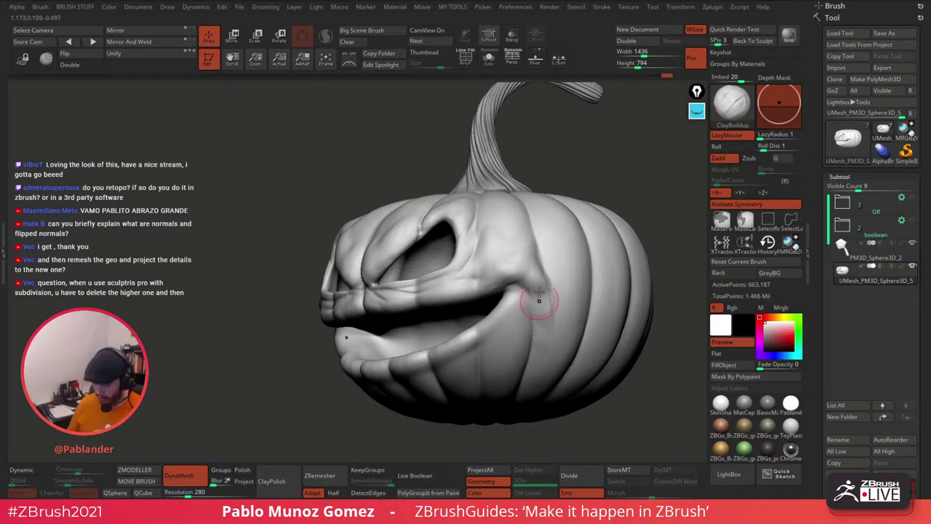
{"action": "right_click_drag", "start_coordinate": [537, 308], "coordinate": [543, 293]}
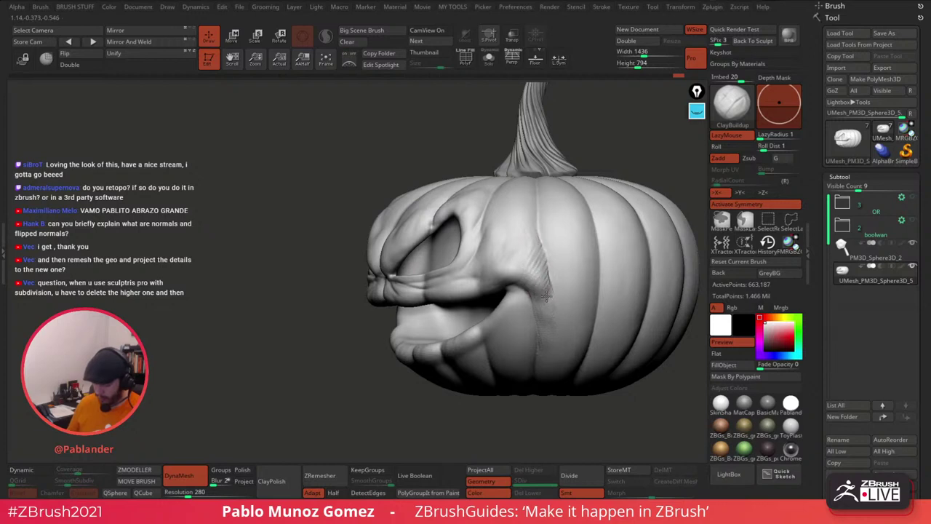
{"action": "key", "text": "shift"}
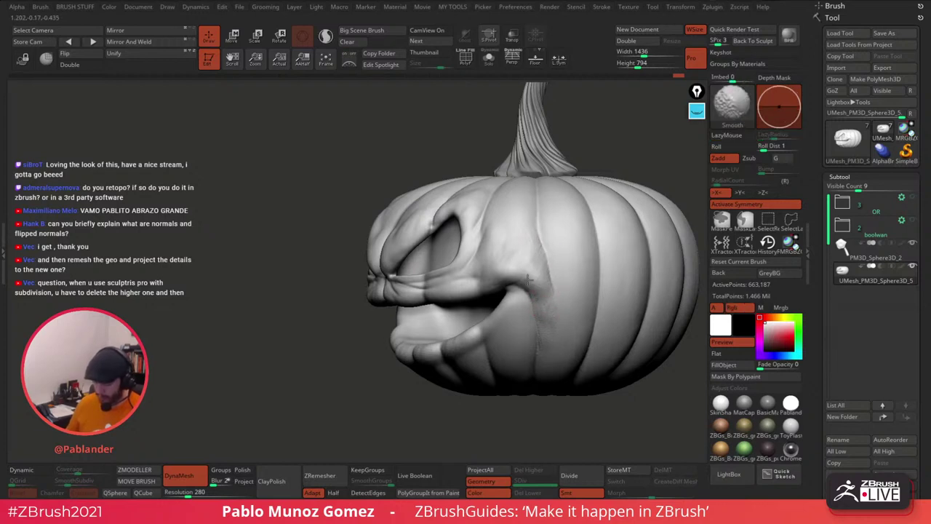
{"action": "mouse_move", "coordinate": [551, 308]}
{"action": "right_mouse_down"}
{"action": "mouse_move", "coordinate": [526, 232]}
{"action": "mouse_move", "coordinate": [473, 255]}
{"action": "mouse_move", "coordinate": [535, 225]}
{"action": "right_mouse_up"}
Step: Fill out the lower cheeks with ClayBuildup and soften the folds behind the mouth corners
{"action": "right_click", "coordinate": [500, 295]}
{"action": "left_click_drag", "start_coordinate": [526, 232], "coordinate": [520, 242]}
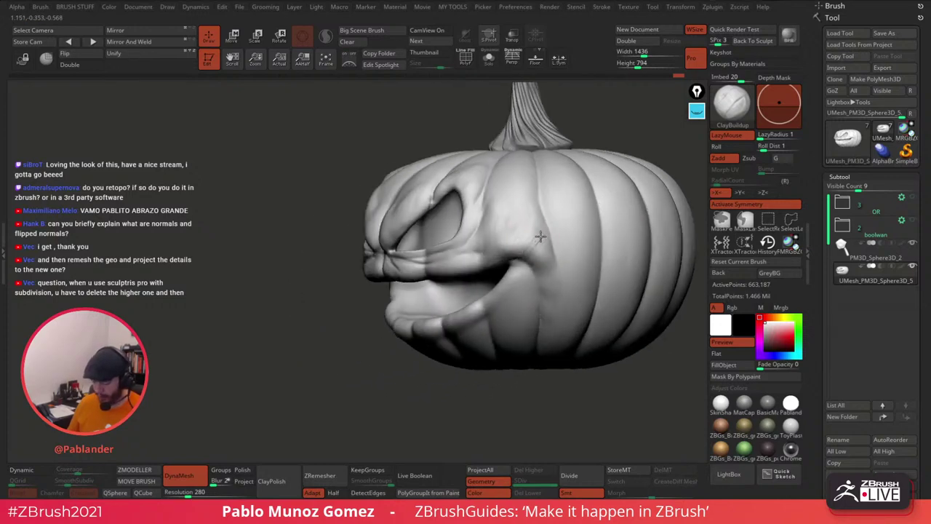
{"action": "right_click_drag", "start_coordinate": [540, 236], "coordinate": [520, 259]}
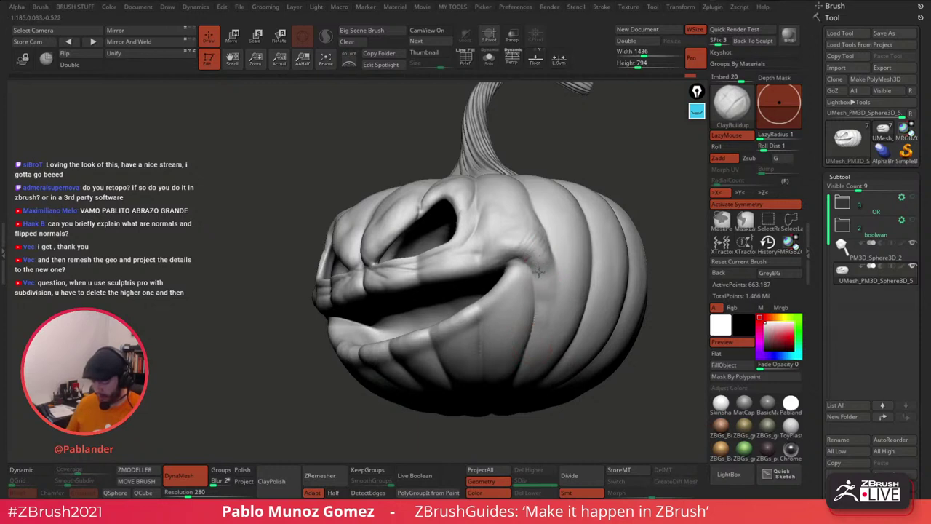
{"action": "key", "text": "shift"}
{"action": "left_click_drag", "start_coordinate": [544, 283], "coordinate": [539, 278], "text": "shift"}
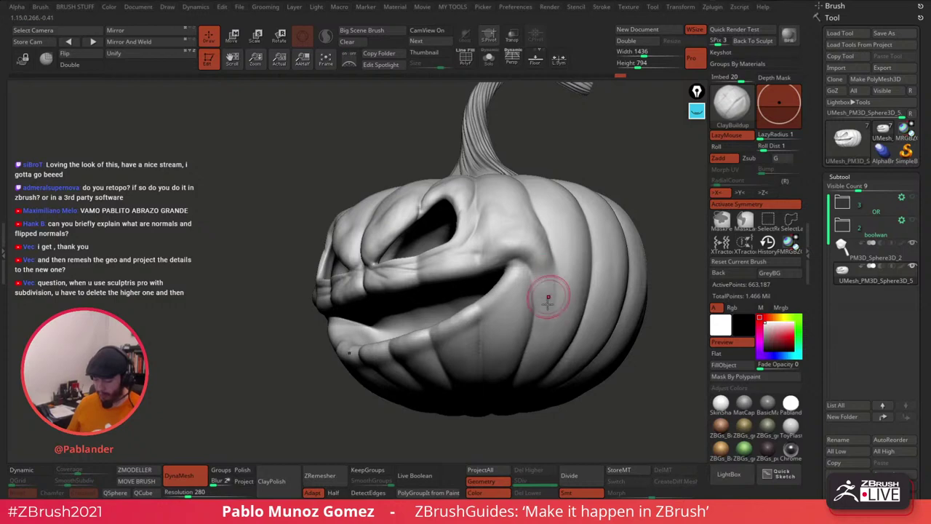
{"action": "key", "text": "shift"}
{"action": "left_click_drag", "start_coordinate": [546, 285], "coordinate": [545, 278], "text": "shift"}
Step: Raise the cheekbones with ClayBuildup strokes running up along the pumpkin groove behind the eyes
{"action": "mouse_move", "coordinate": [546, 250]}
{"action": "right_mouse_down"}
{"action": "mouse_move", "coordinate": [543, 262]}
{"action": "mouse_move", "coordinate": [513, 242]}
{"action": "right_mouse_up"}
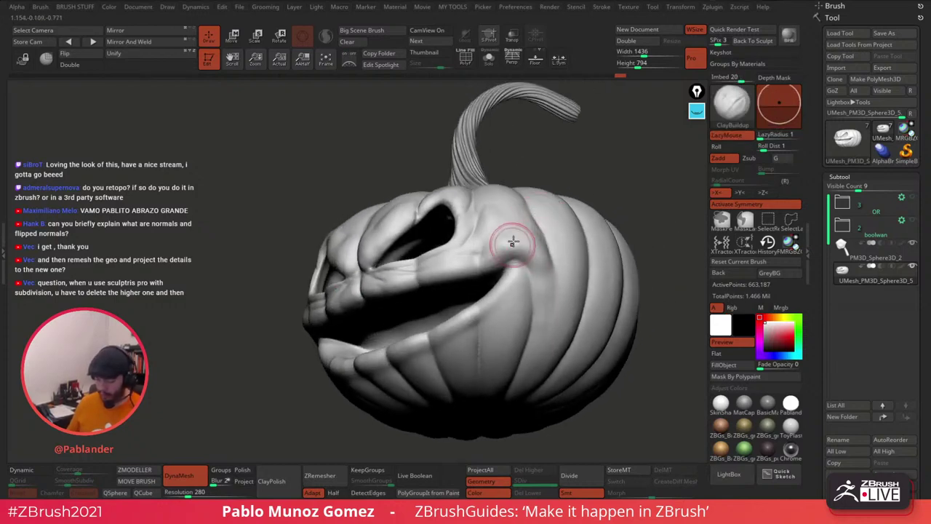
{"action": "mouse_move", "coordinate": [492, 245]}
{"action": "left_mouse_down"}
{"action": "mouse_move", "coordinate": [516, 227]}
{"action": "mouse_move", "coordinate": [526, 231]}
{"action": "left_mouse_up"}
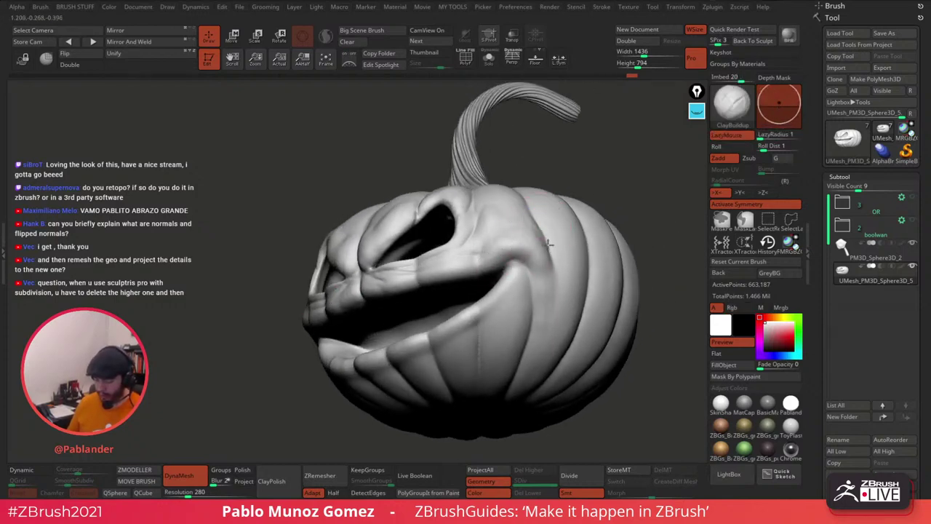
{"action": "right_click_drag", "start_coordinate": [549, 244], "coordinate": [537, 238]}
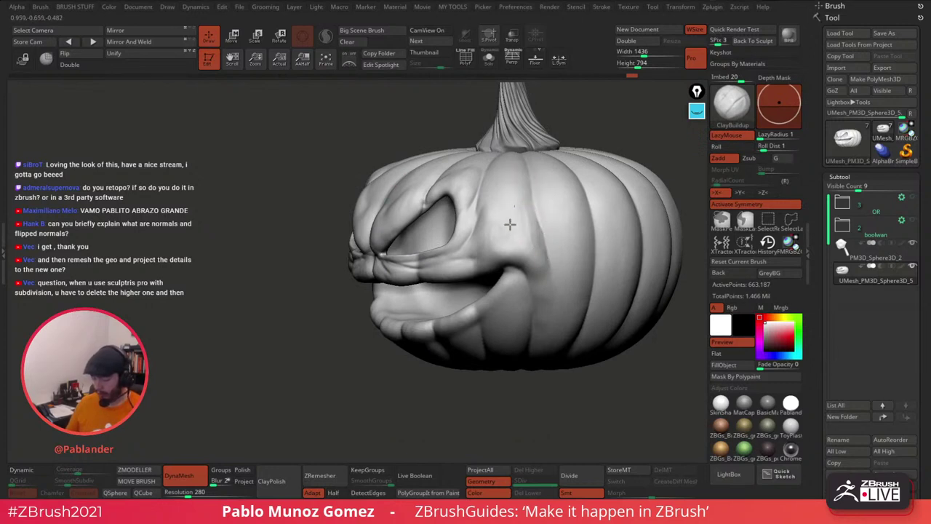
{"action": "right_click_drag", "start_coordinate": [525, 238], "coordinate": [534, 182]}
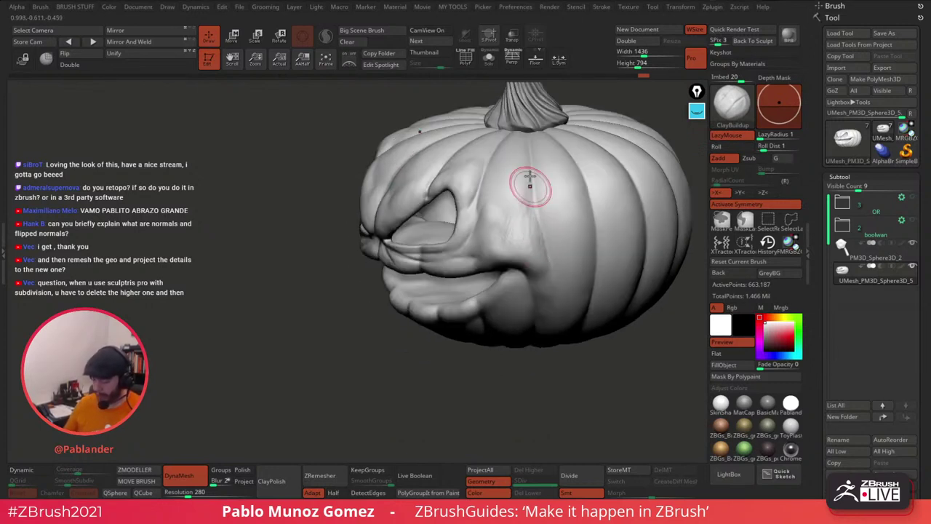
{"action": "left_click_drag", "start_coordinate": [508, 237], "coordinate": [536, 197]}
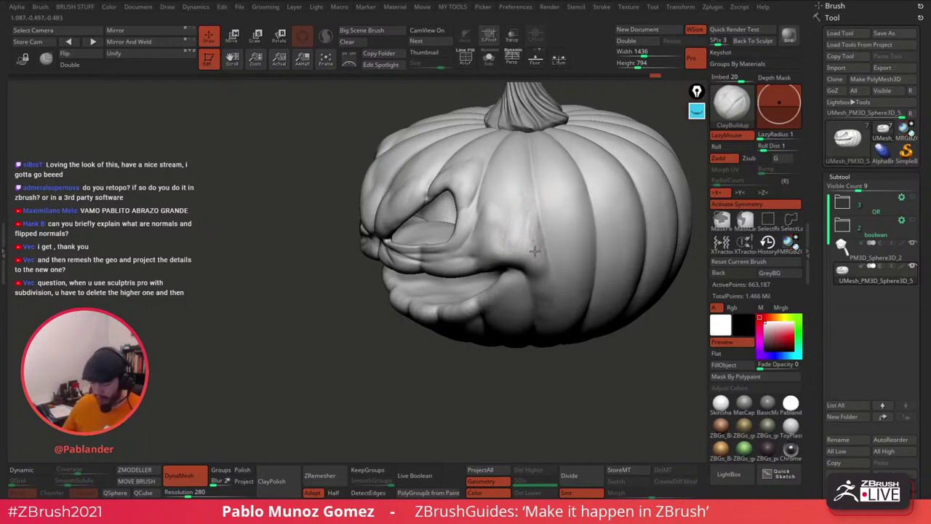
{"action": "mouse_move", "coordinate": [495, 232]}
{"action": "left_mouse_down"}
{"action": "mouse_move", "coordinate": [502, 243]}
{"action": "mouse_move", "coordinate": [510, 236]}
{"action": "left_mouse_up"}
Step: Smooth the ClayBuildup strokes on the side of the cheeks down to the mouth corners
{"action": "right_click_drag", "start_coordinate": [540, 208], "coordinate": [493, 252], "text": "alt"}
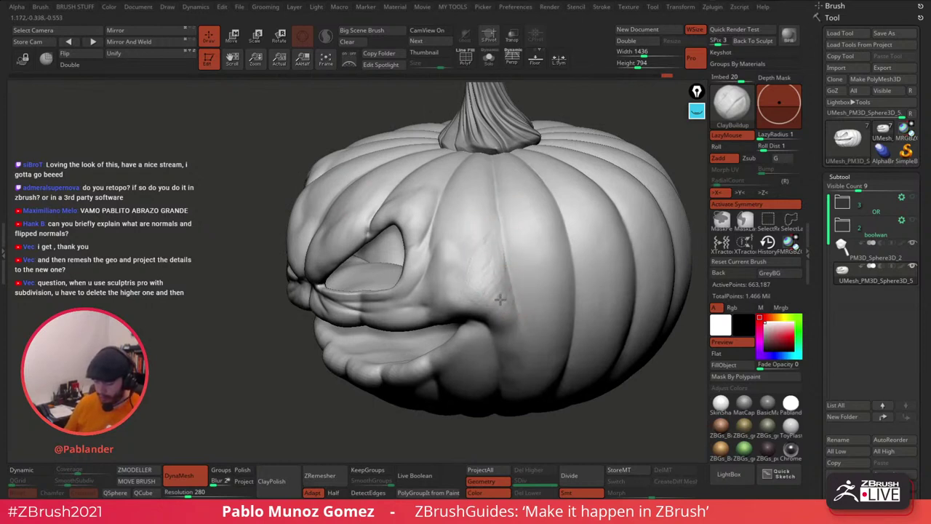
{"action": "key", "text": "shift"}
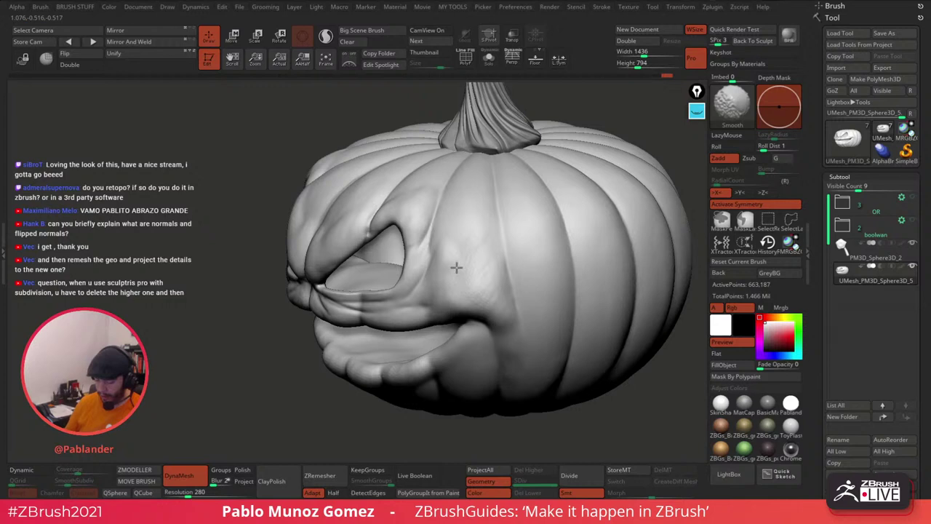
{"action": "left_click_drag", "start_coordinate": [487, 284], "coordinate": [497, 276], "text": "shift"}
{"action": "mouse_move", "coordinate": [498, 274]}
{"action": "left_mouse_down", "text": "shift"}
{"action": "mouse_move", "coordinate": [490, 306]}
{"action": "mouse_move", "coordinate": [507, 313]}
{"action": "left_mouse_up", "text": "shift"}
{"action": "left_click_drag", "start_coordinate": [466, 229], "coordinate": [470, 221]}
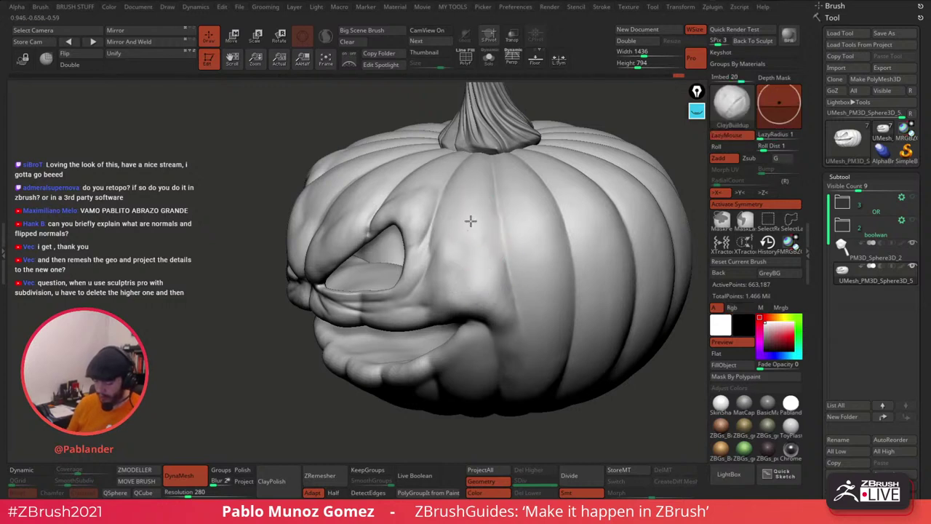
Step: Add ClayBuildup volume to the upper cheeks beside the outer eye folds and smooth it
{"action": "mouse_move", "coordinate": [466, 224]}
{"action": "right_mouse_down"}
{"action": "mouse_move", "coordinate": [481, 224]}
{"action": "mouse_move", "coordinate": [451, 206]}
{"action": "right_mouse_up"}
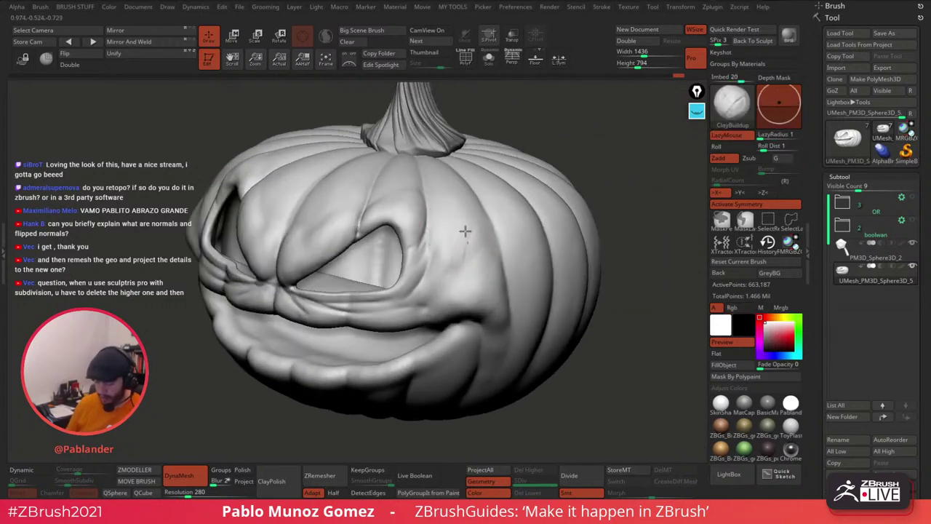
{"action": "key", "text": "shift"}
{"action": "left_click_drag", "start_coordinate": [476, 247], "coordinate": [470, 231], "text": "shift"}
{"action": "mouse_move", "coordinate": [496, 222]}
{"action": "right_mouse_down", "text": "shift"}
{"action": "mouse_move", "coordinate": [528, 233]}
{"action": "mouse_move", "coordinate": [559, 199]}
{"action": "right_mouse_up", "text": "shift"}
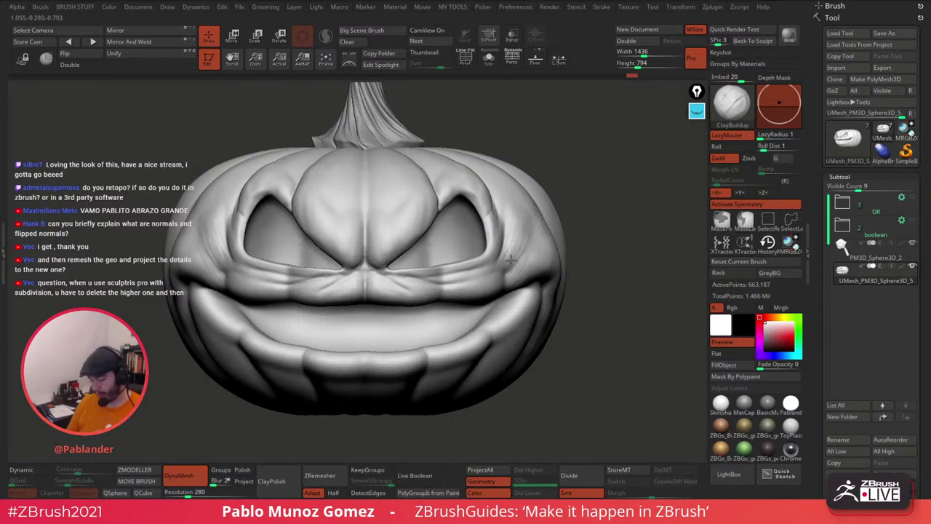
Step: Build up the transition from the temples to the cheeks and blend it with smoothing strokes
{"action": "key", "text": "shift"}
{"action": "right_click_drag", "start_coordinate": [536, 218], "coordinate": [505, 260]}
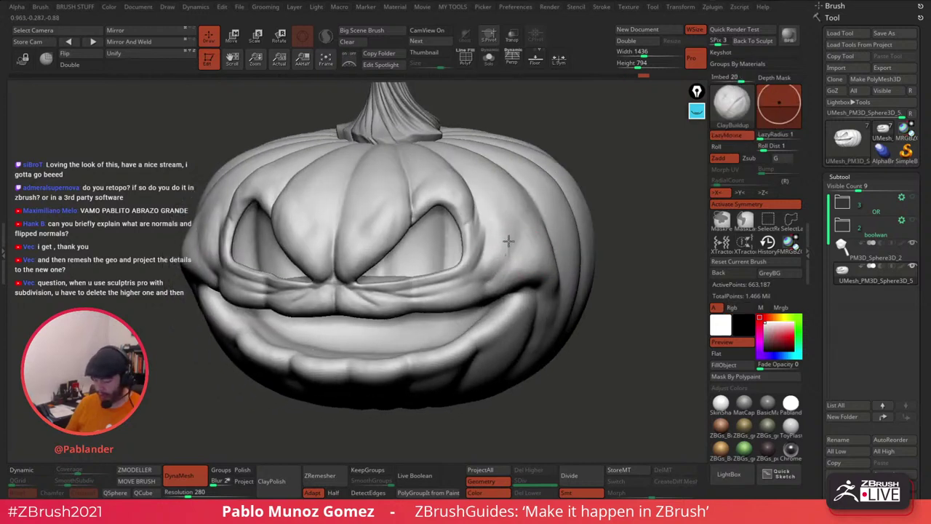
{"action": "mouse_move", "coordinate": [519, 231]}
{"action": "left_mouse_down", "text": "shift"}
{"action": "mouse_move", "coordinate": [524, 216]}
{"action": "mouse_move", "coordinate": [501, 242]}
{"action": "left_mouse_up", "text": "shift"}
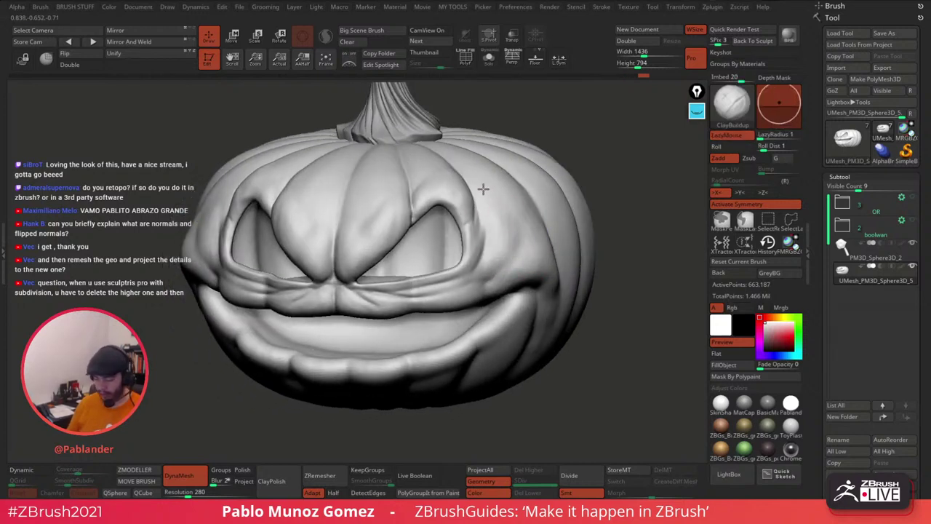
{"action": "key", "text": "shift"}
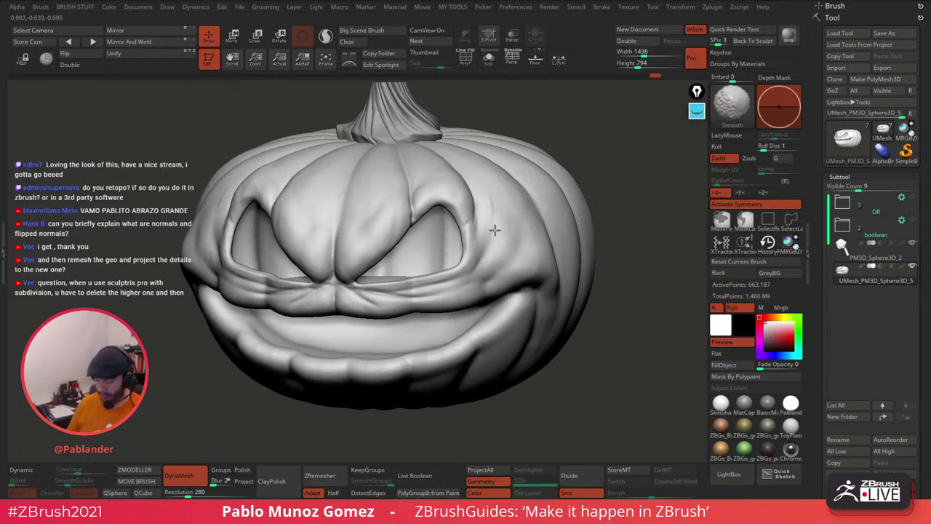
{"action": "left_click_drag", "start_coordinate": [495, 230], "coordinate": [496, 216], "text": "shift"}
Step: Build up the lower cheeks around the mouth corners with ClayBuildup and smooth the transition into the side grooves
{"action": "right_click_drag", "start_coordinate": [539, 200], "coordinate": [536, 225], "text": "ctrl"}
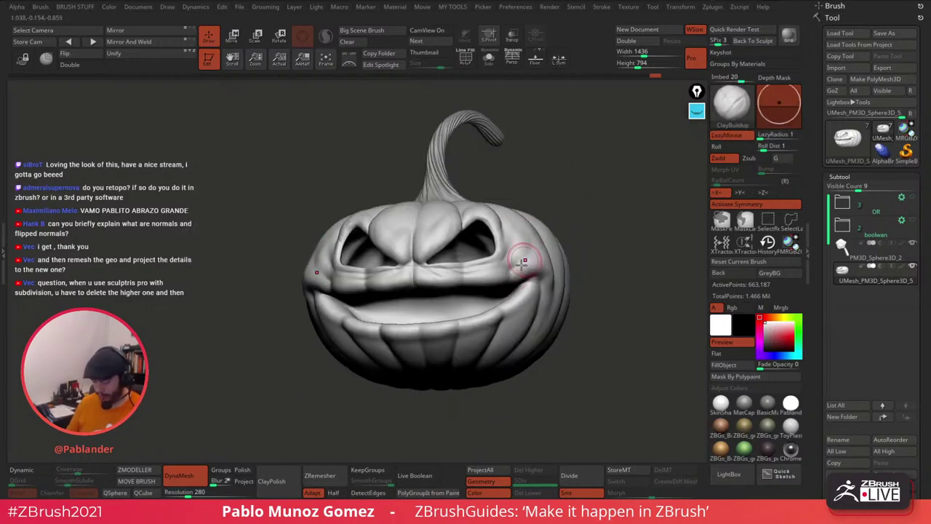
{"action": "mouse_move", "coordinate": [513, 259]}
{"action": "right_mouse_down"}
{"action": "mouse_move", "coordinate": [542, 253]}
{"action": "mouse_move", "coordinate": [593, 219]}
{"action": "right_mouse_up"}
{"action": "mouse_move", "coordinate": [593, 219]}
{"action": "right_mouse_down"}
{"action": "mouse_move", "coordinate": [557, 225]}
{"action": "mouse_move", "coordinate": [542, 204]}
{"action": "right_mouse_up"}
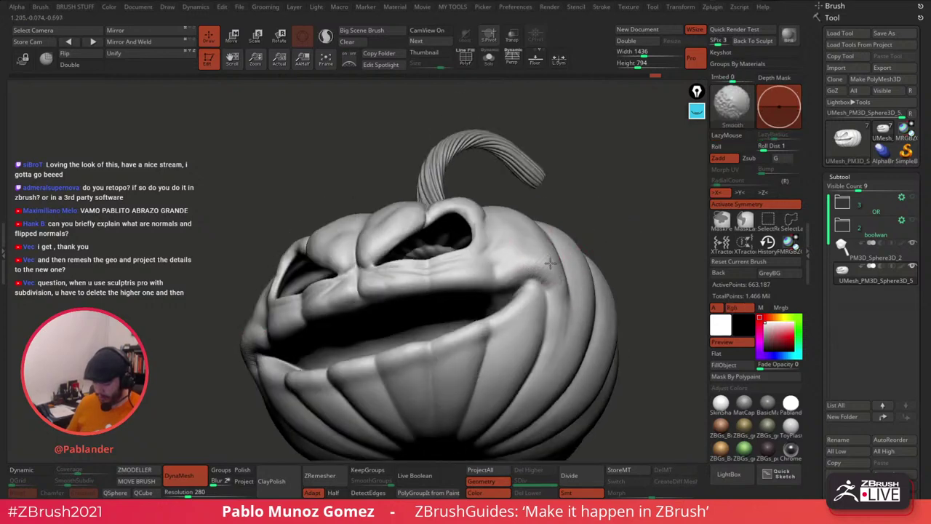
{"action": "right_click_drag", "start_coordinate": [556, 270], "coordinate": [537, 262]}
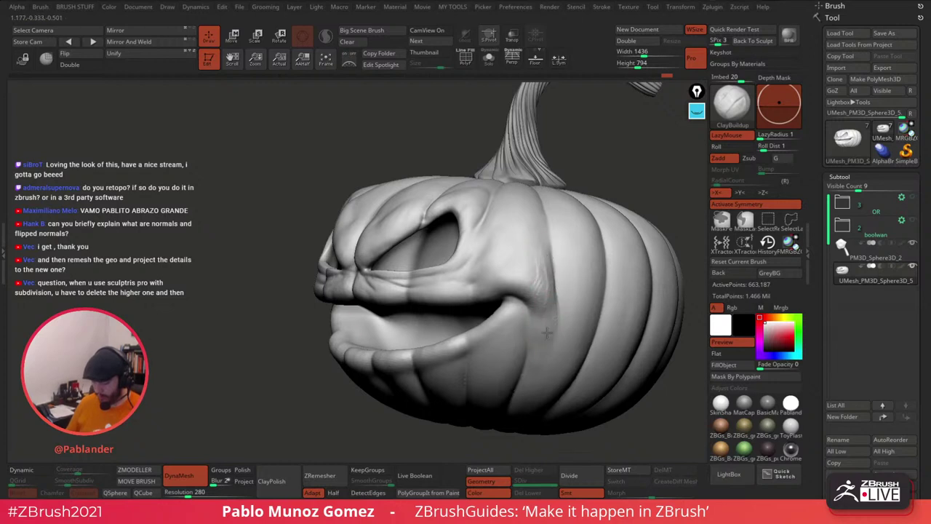
{"action": "key", "text": "shift"}
{"action": "mouse_move", "coordinate": [536, 245]}
{"action": "right_mouse_down"}
{"action": "mouse_move", "coordinate": [547, 267]}
{"action": "mouse_move", "coordinate": [536, 259]}
{"action": "right_mouse_up"}
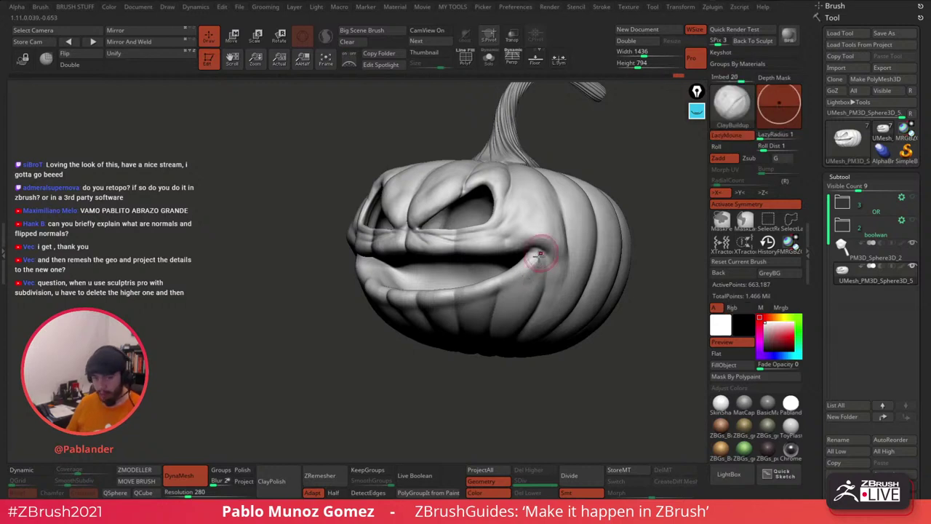
{"action": "mouse_move", "coordinate": [537, 269]}
{"action": "right_mouse_down"}
{"action": "mouse_move", "coordinate": [544, 273]}
{"action": "mouse_move", "coordinate": [524, 251]}
{"action": "mouse_move", "coordinate": [527, 281]}
{"action": "right_mouse_up"}
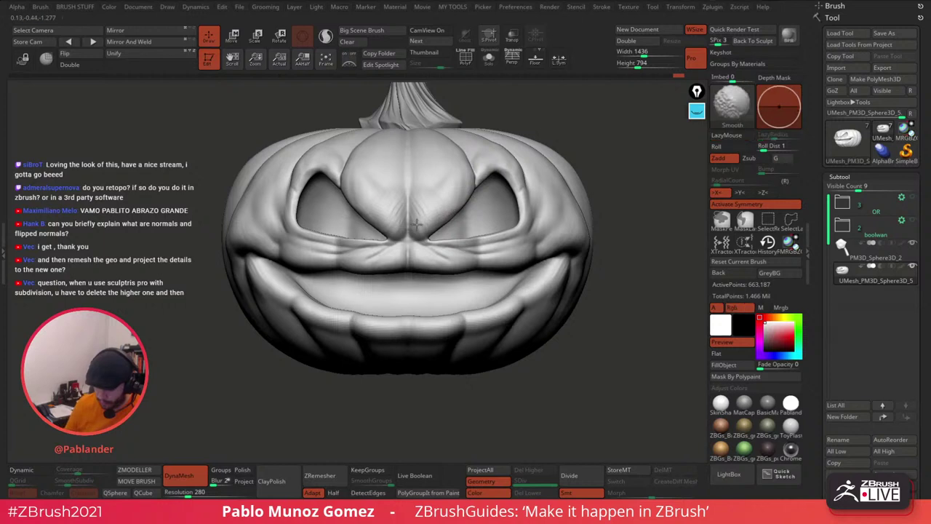
Step: Carve angled frown creases into the forehead between the eyes with DamStandard and soften them with smoothing strokes
{"action": "right_click_drag", "start_coordinate": [430, 183], "coordinate": [480, 206]}
{"action": "key", "text": "b"}
{"action": "key", "text": "d"}
{"action": "key", "text": "s"}
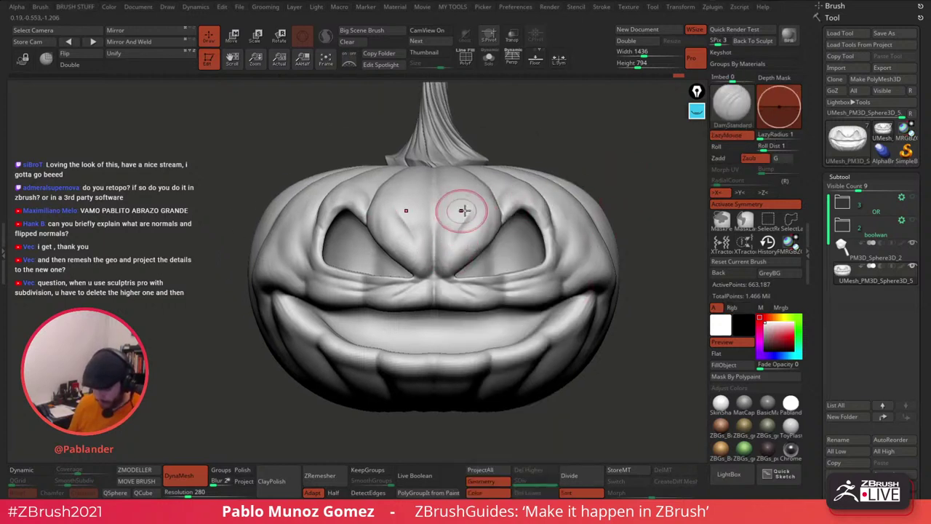
{"action": "right_click_drag", "start_coordinate": [464, 211], "coordinate": [456, 235]}
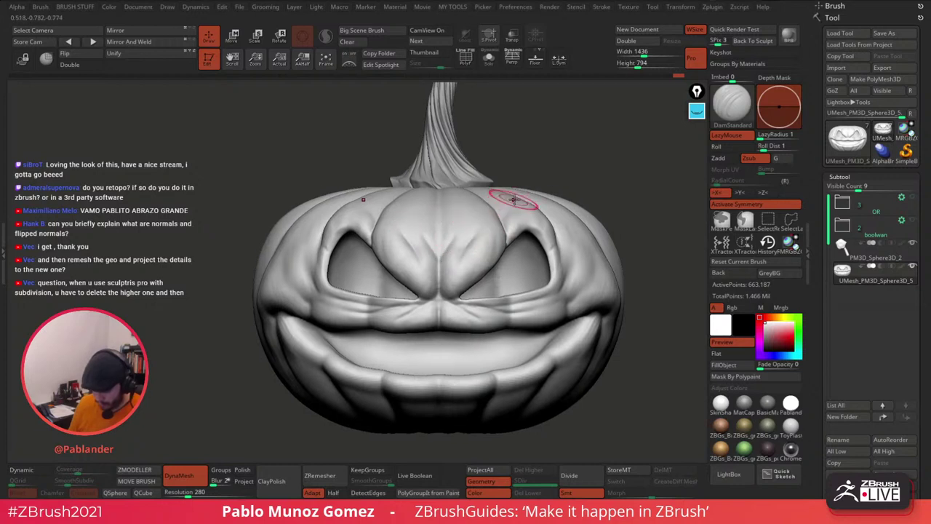
{"action": "mouse_move", "coordinate": [510, 203]}
{"action": "left_mouse_down", "text": "shift"}
{"action": "mouse_move", "coordinate": [446, 243]}
{"action": "mouse_move", "coordinate": [454, 242]}
{"action": "left_mouse_up", "text": "shift"}
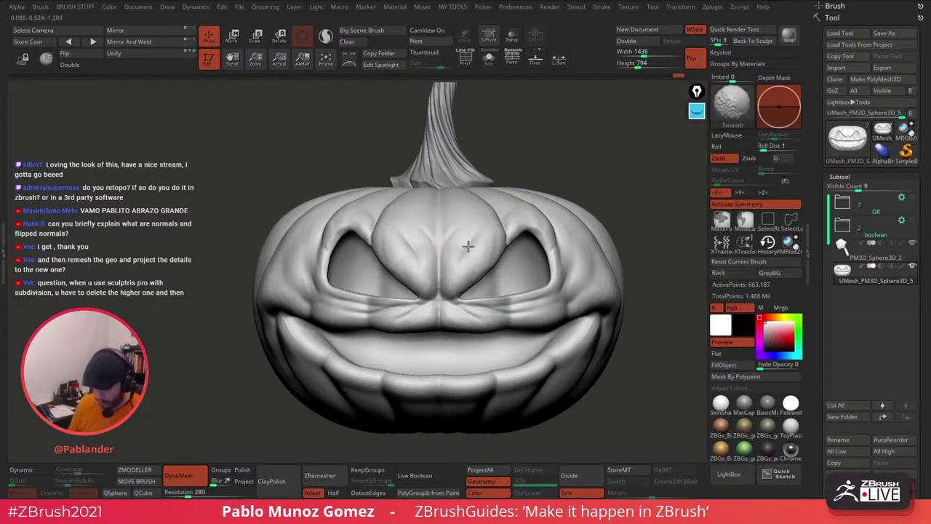
{"action": "right_click_drag", "start_coordinate": [499, 203], "coordinate": [509, 214]}
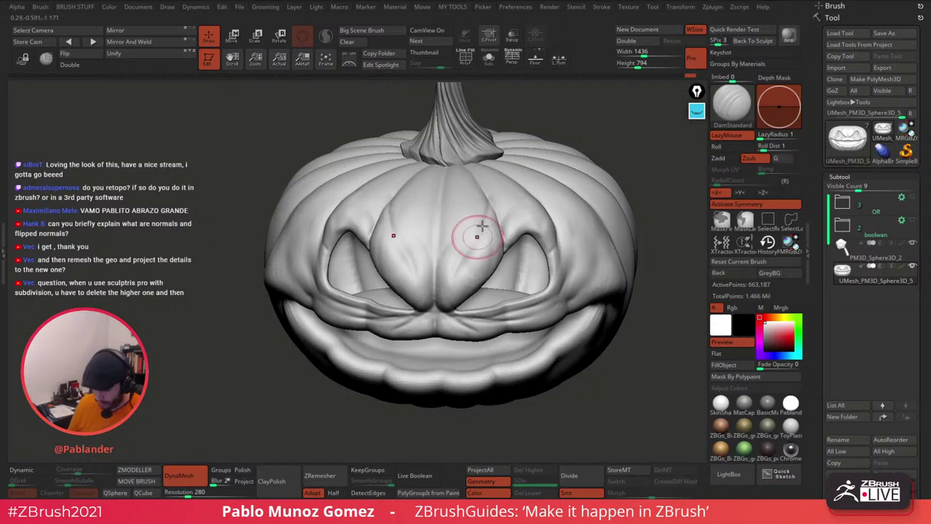
{"action": "key", "text": "shift"}
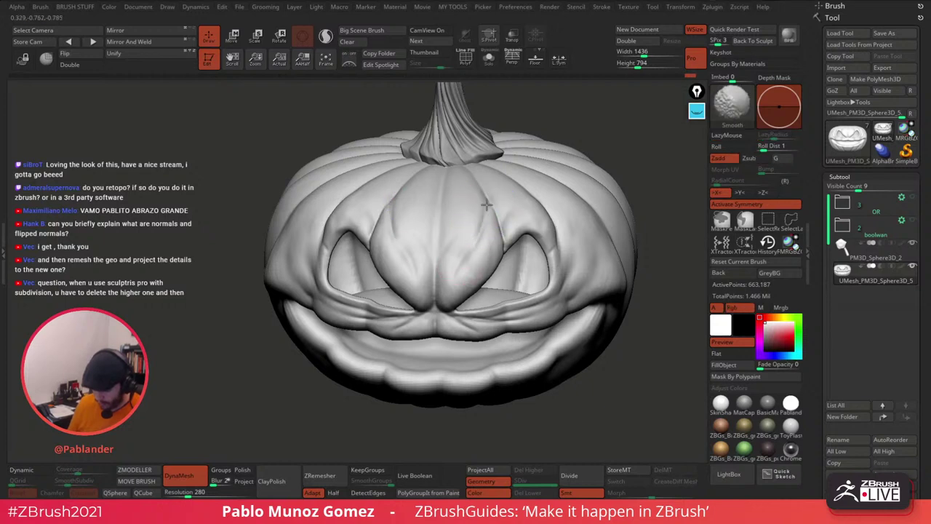
{"action": "mouse_move", "coordinate": [487, 204]}
{"action": "left_mouse_down", "text": "shift"}
{"action": "mouse_move", "coordinate": [492, 190]}
{"action": "mouse_move", "coordinate": [498, 225]}
{"action": "left_mouse_up", "text": "shift"}
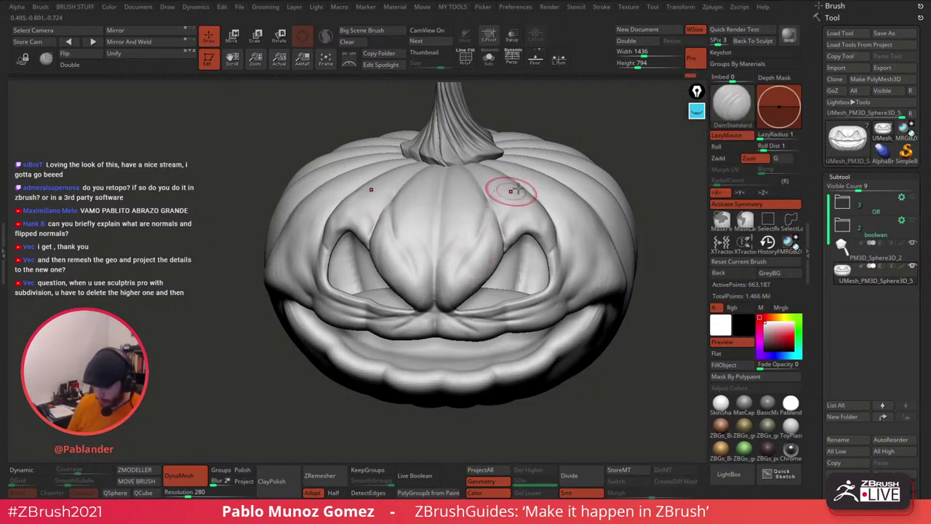
Step: Sharpen the lower lip's rim around the mouth corners with DamStandard, undoing the last stroke along the lip
{"action": "mouse_move", "coordinate": [514, 191]}
{"action": "right_mouse_down"}
{"action": "mouse_move", "coordinate": [540, 216]}
{"action": "mouse_move", "coordinate": [545, 245]}
{"action": "mouse_move", "coordinate": [572, 254]}
{"action": "mouse_move", "coordinate": [580, 285]}
{"action": "mouse_move", "coordinate": [542, 290]}
{"action": "right_mouse_up"}
{"action": "key", "text": "shift"}
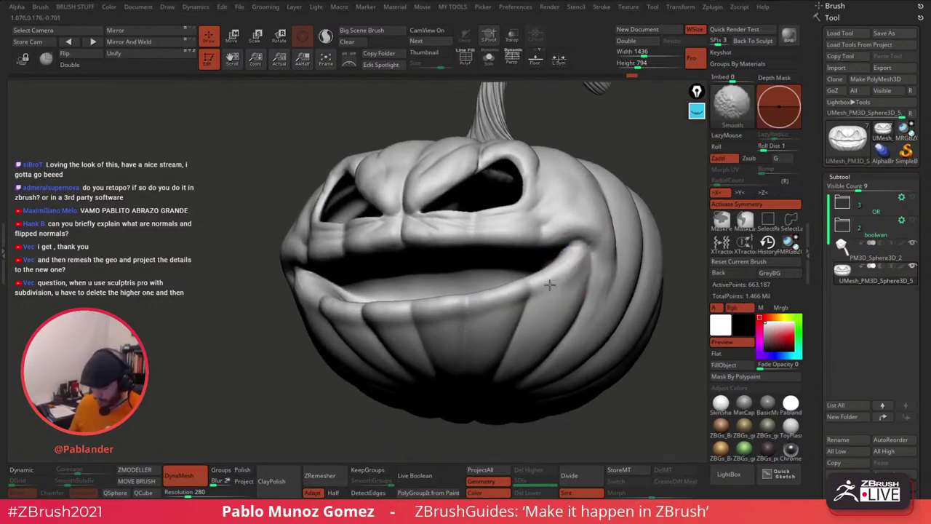
{"action": "mouse_move", "coordinate": [485, 351]}
{"action": "right_mouse_down"}
{"action": "mouse_move", "coordinate": [545, 308]}
{"action": "mouse_move", "coordinate": [552, 266]}
{"action": "mouse_move", "coordinate": [572, 240]}
{"action": "right_mouse_up"}
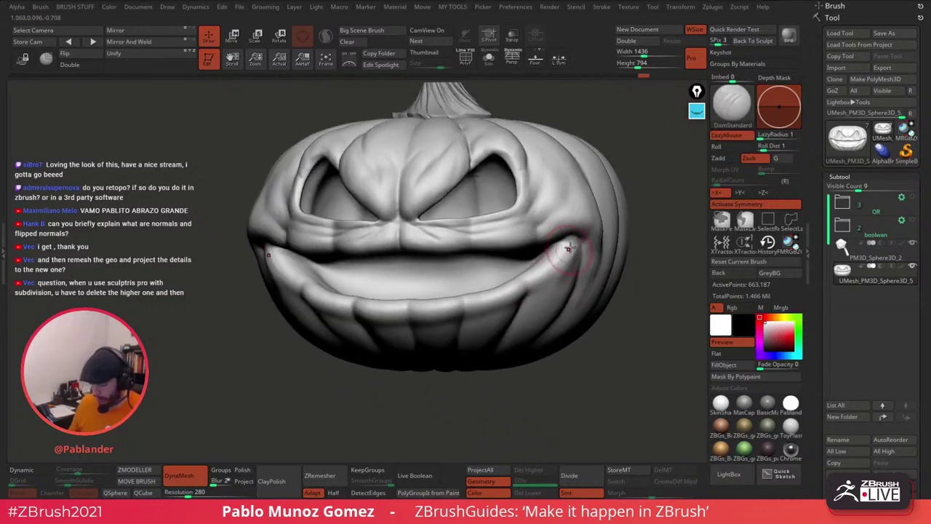
{"action": "key", "text": "space"}
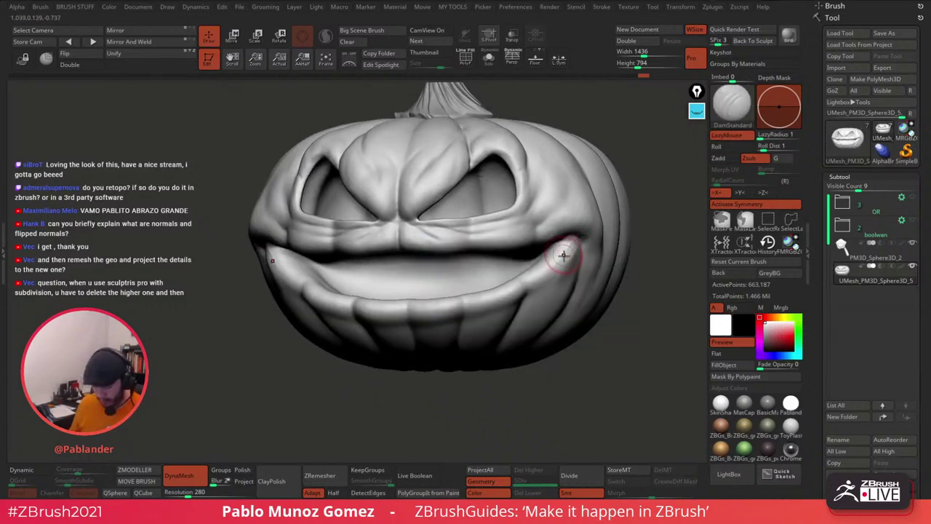
{"action": "key", "text": "space"}
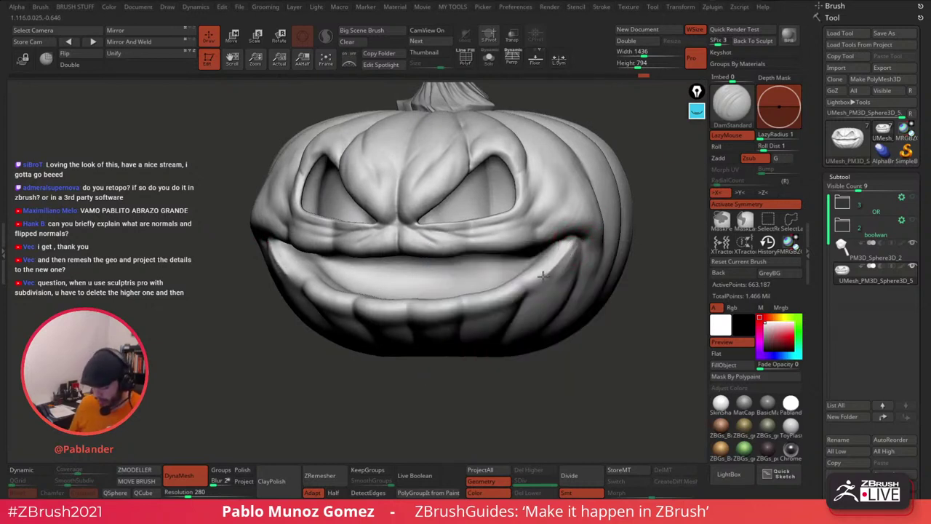
{"action": "mouse_move", "coordinate": [522, 280]}
{"action": "left_mouse_down"}
{"action": "mouse_move", "coordinate": [494, 299]}
{"action": "mouse_move", "coordinate": [414, 307]}
{"action": "left_mouse_up"}
{"action": "key", "text": "ctrl+z"}
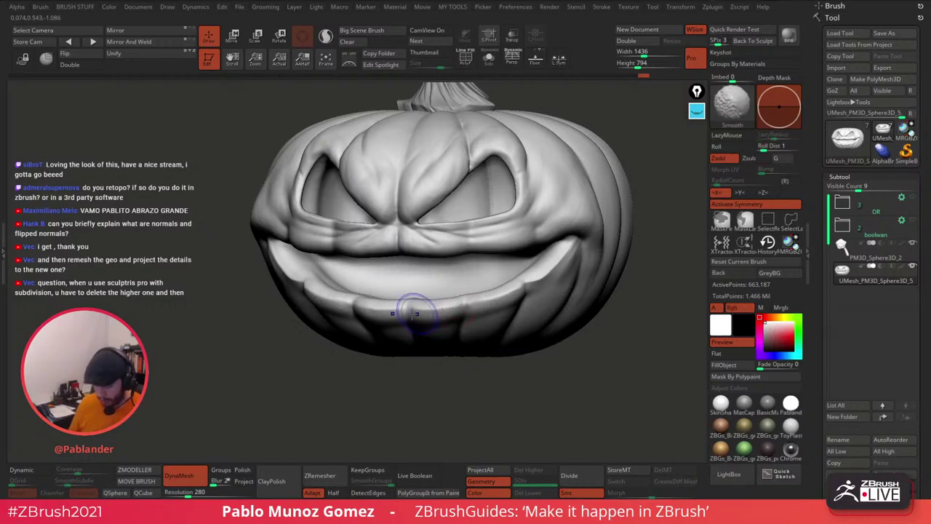
Step: Define the edges of the mouth corners and the underside of the upper lip with DamStandard strokes
{"action": "mouse_move", "coordinate": [497, 292]}
{"action": "right_mouse_down"}
{"action": "mouse_move", "coordinate": [538, 260]}
{"action": "mouse_move", "coordinate": [561, 255]}
{"action": "mouse_move", "coordinate": [588, 214]}
{"action": "mouse_move", "coordinate": [534, 240]}
{"action": "mouse_move", "coordinate": [549, 248]}
{"action": "mouse_move", "coordinate": [409, 262]}
{"action": "right_mouse_up"}
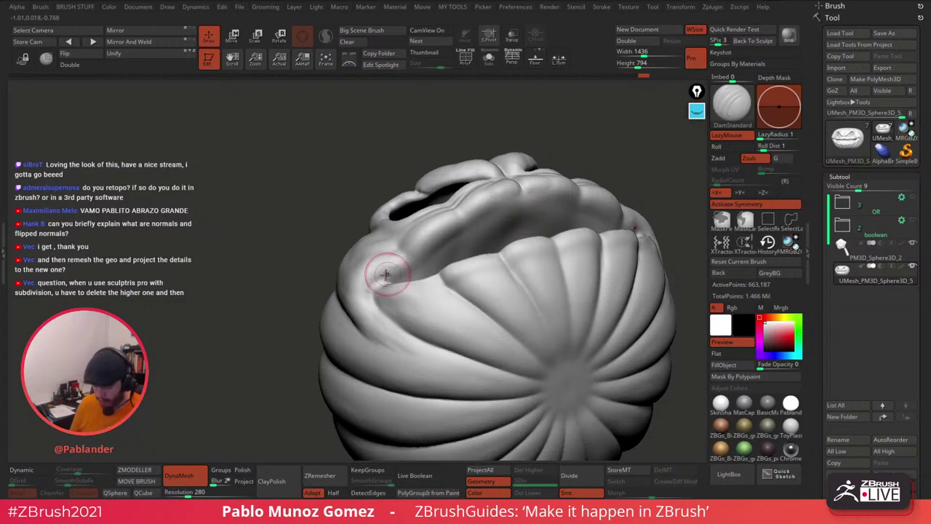
{"action": "mouse_move", "coordinate": [399, 267]}
{"action": "left_mouse_down"}
{"action": "mouse_move", "coordinate": [458, 211]}
{"action": "mouse_move", "coordinate": [521, 186]}
{"action": "left_mouse_up"}
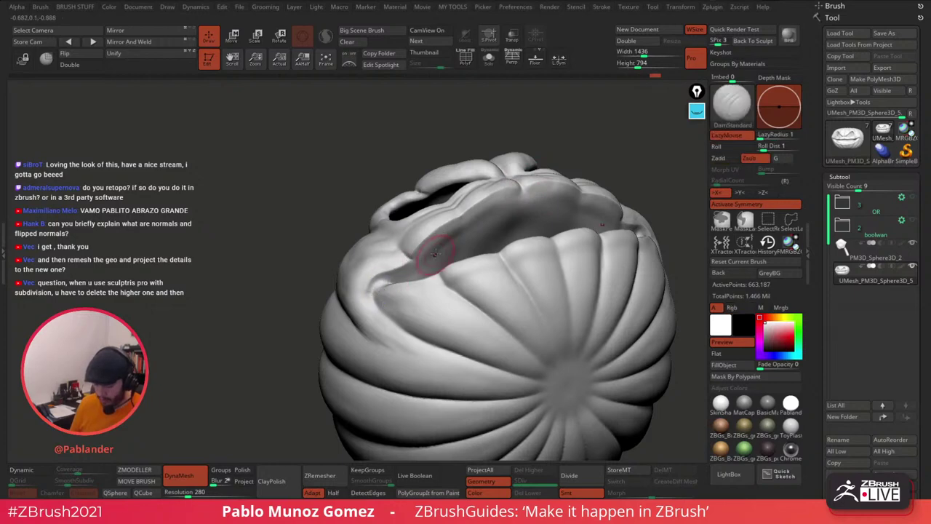
{"action": "right_click_drag", "start_coordinate": [436, 251], "coordinate": [471, 246]}
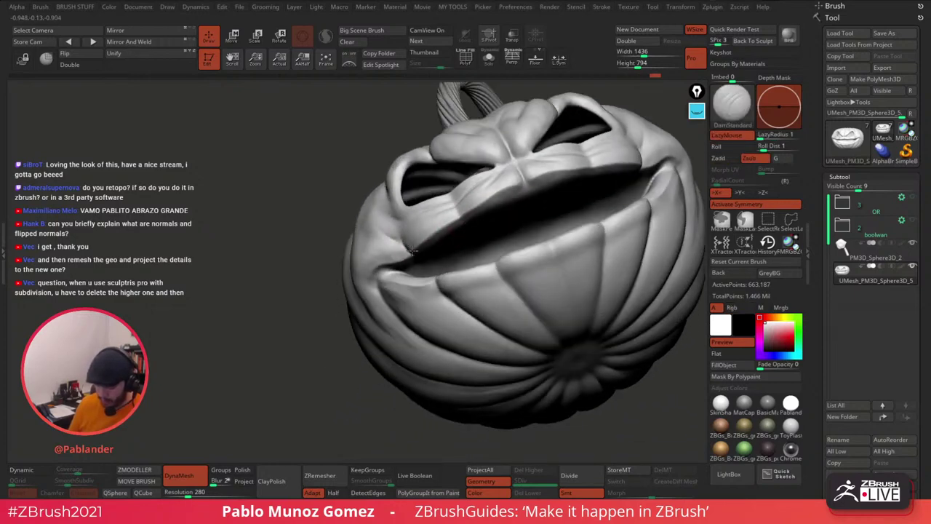
{"action": "right_click_drag", "start_coordinate": [426, 208], "coordinate": [453, 224]}
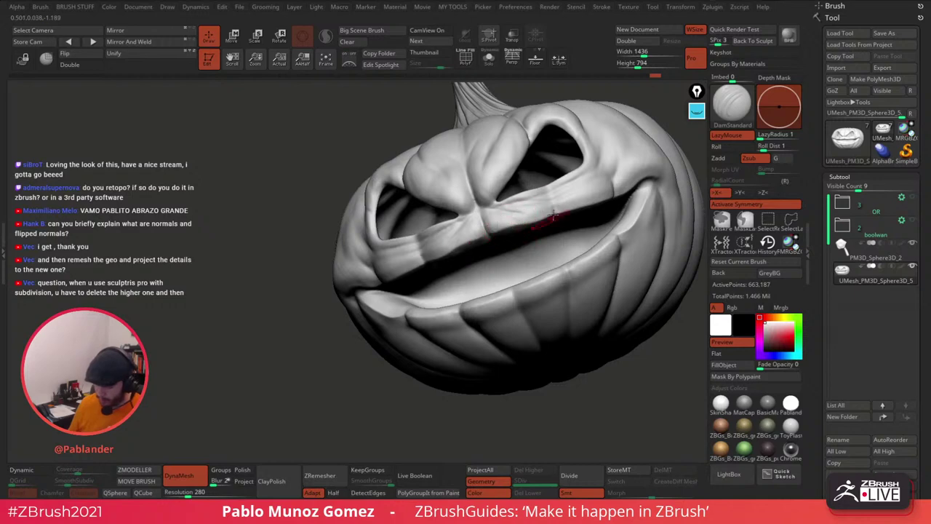
Step: Cut the pumpkin's vertical grooves into the lower lip rim with DamStandard and smooth the lip around them
{"action": "right_click_drag", "start_coordinate": [593, 262], "coordinate": [551, 235]}
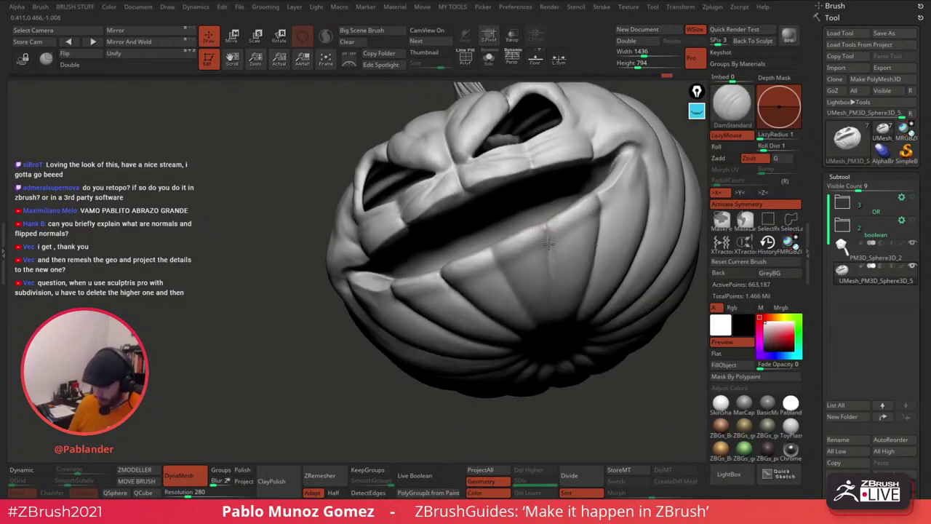
{"action": "key", "text": "shift"}
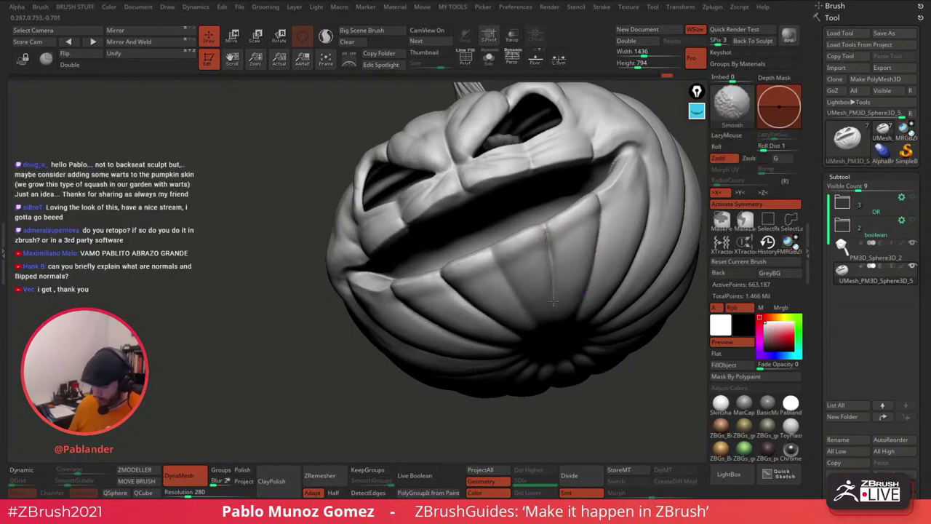
{"action": "right_click_drag", "start_coordinate": [551, 244], "coordinate": [552, 230]}
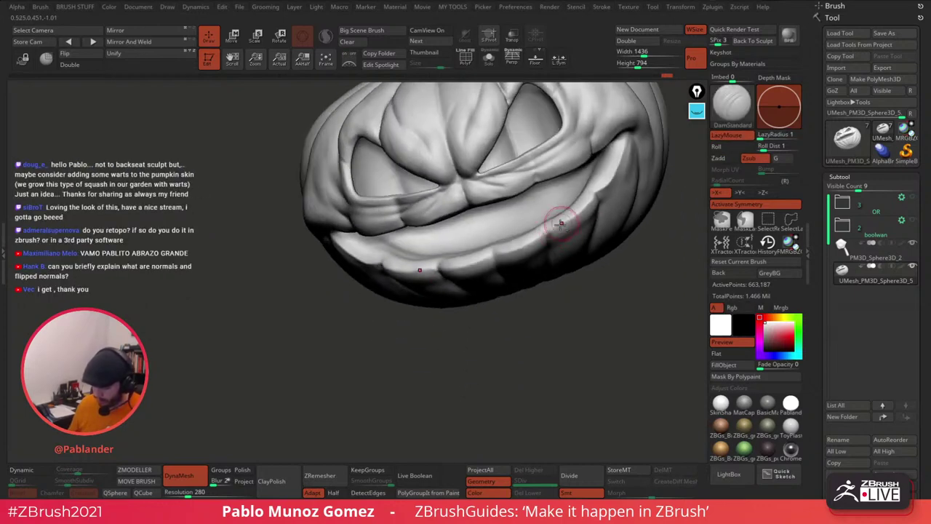
{"action": "left_click_drag", "start_coordinate": [583, 208], "coordinate": [547, 234], "text": "shift"}
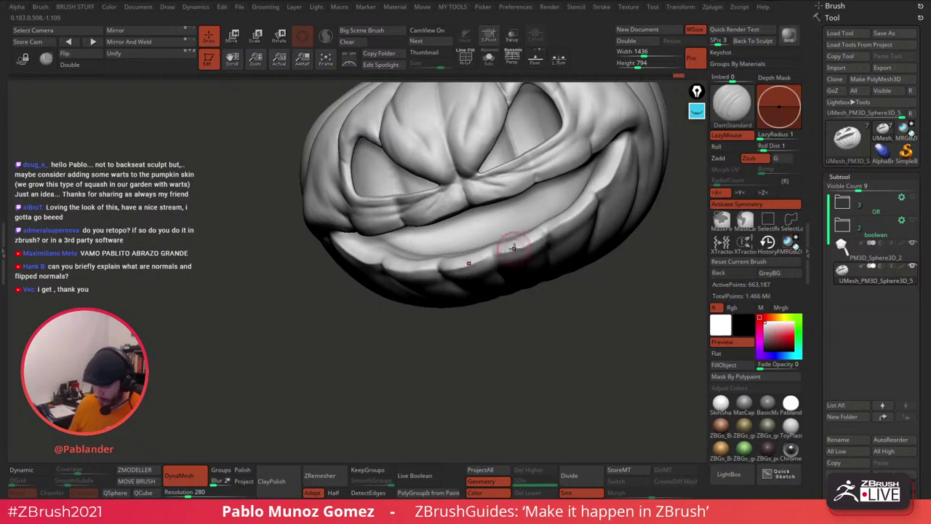
{"action": "right_click_drag", "start_coordinate": [513, 248], "coordinate": [531, 237]}
Step: Carve the crease inside the mouth corner and remesh the pumpkin with DynaMesh at resolution 376
{"action": "mouse_move", "coordinate": [559, 202]}
{"action": "right_mouse_down"}
{"action": "mouse_move", "coordinate": [549, 231]}
{"action": "mouse_move", "coordinate": [552, 209]}
{"action": "right_mouse_up"}
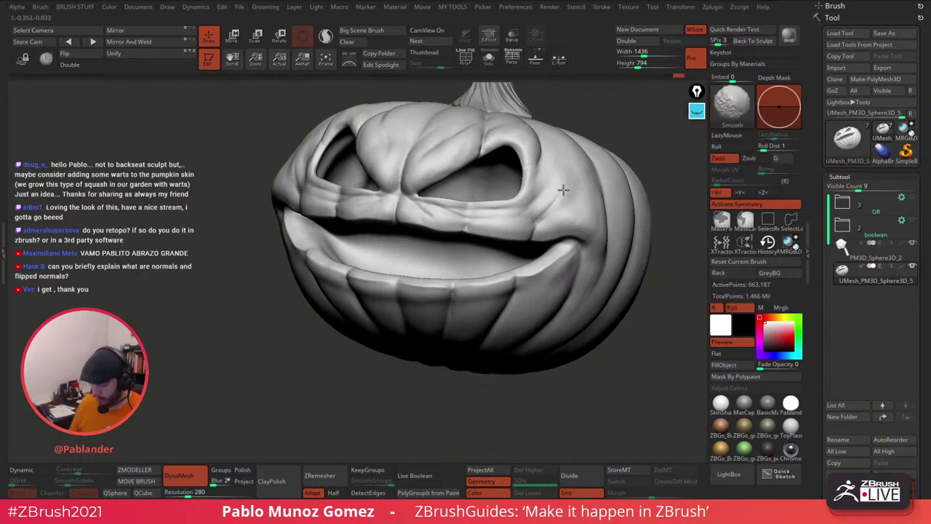
{"action": "right_click_drag", "start_coordinate": [580, 225], "coordinate": [545, 220]}
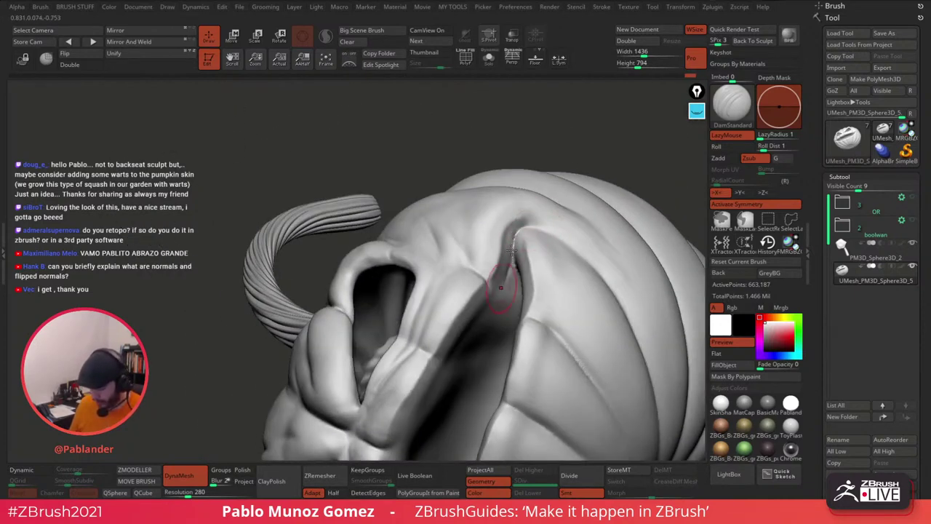
{"action": "key", "text": "shift"}
{"action": "mouse_move", "coordinate": [526, 245]}
{"action": "right_mouse_down"}
{"action": "mouse_move", "coordinate": [537, 237]}
{"action": "mouse_move", "coordinate": [537, 269]}
{"action": "mouse_move", "coordinate": [536, 252]}
{"action": "mouse_move", "coordinate": [520, 292]}
{"action": "right_mouse_up"}
{"action": "left_click_drag", "start_coordinate": [186, 495], "coordinate": [192, 497]}
{"action": "left_click_drag", "start_coordinate": [604, 176], "coordinate": [524, 214], "text": "ctrl"}
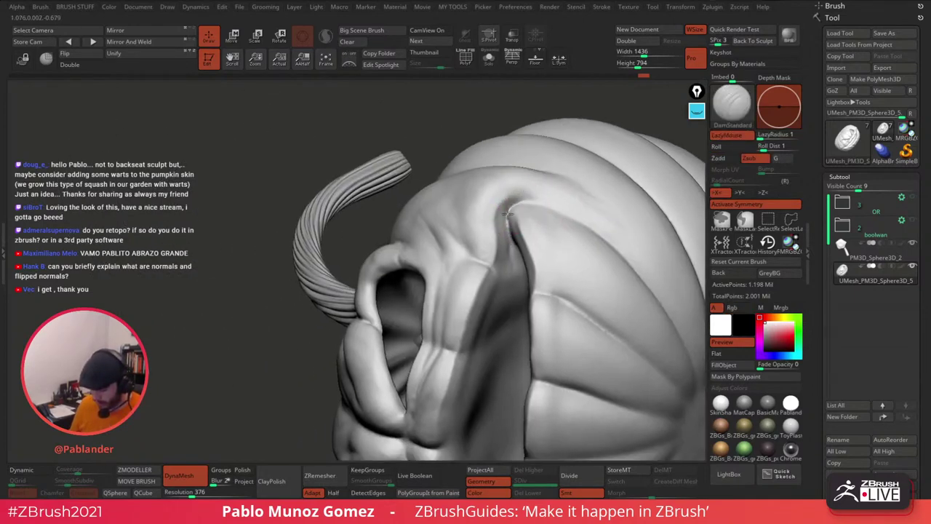
Step: Deepen the mouth corner crease and extend it onto the cheek with DamStandard, smoothing its edges
{"action": "left_click_drag", "start_coordinate": [521, 205], "coordinate": [516, 208]}
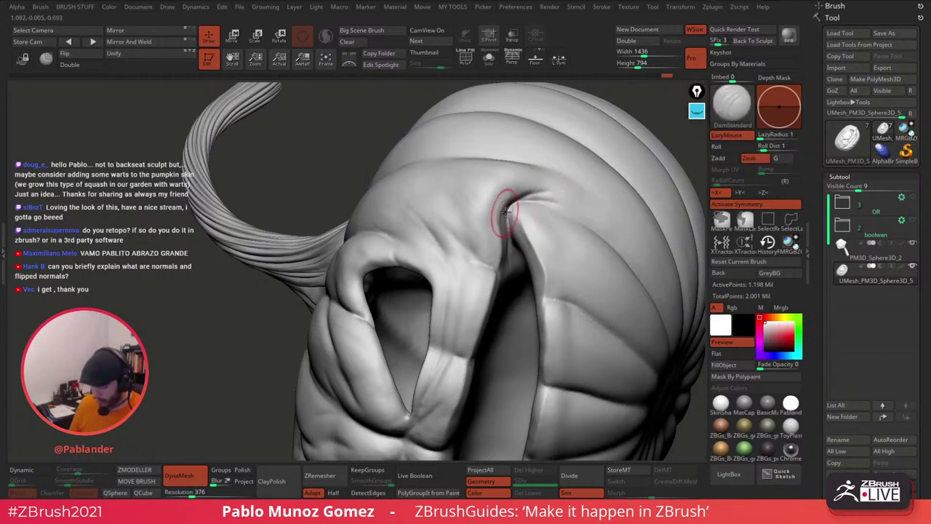
{"action": "left_click_drag", "start_coordinate": [506, 214], "coordinate": [498, 277]}
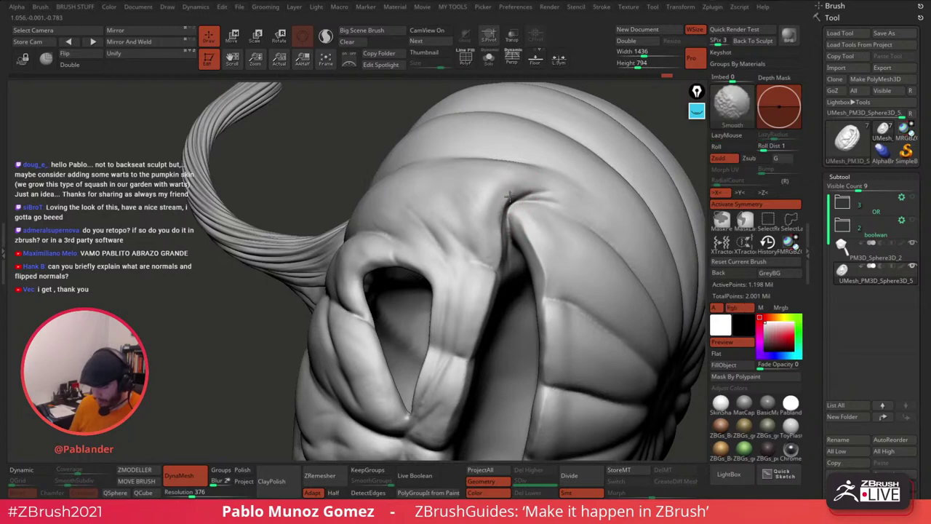
{"action": "mouse_move", "coordinate": [507, 218]}
{"action": "right_mouse_down"}
{"action": "mouse_move", "coordinate": [525, 238]}
{"action": "mouse_move", "coordinate": [512, 207]}
{"action": "right_mouse_up"}
{"action": "mouse_move", "coordinate": [513, 207]}
{"action": "left_mouse_down"}
{"action": "mouse_move", "coordinate": [557, 291]}
{"action": "mouse_move", "coordinate": [540, 320]}
{"action": "mouse_move", "coordinate": [553, 261]}
{"action": "left_mouse_up"}
{"action": "right_click_drag", "start_coordinate": [508, 245], "coordinate": [520, 266], "text": "ctrl"}
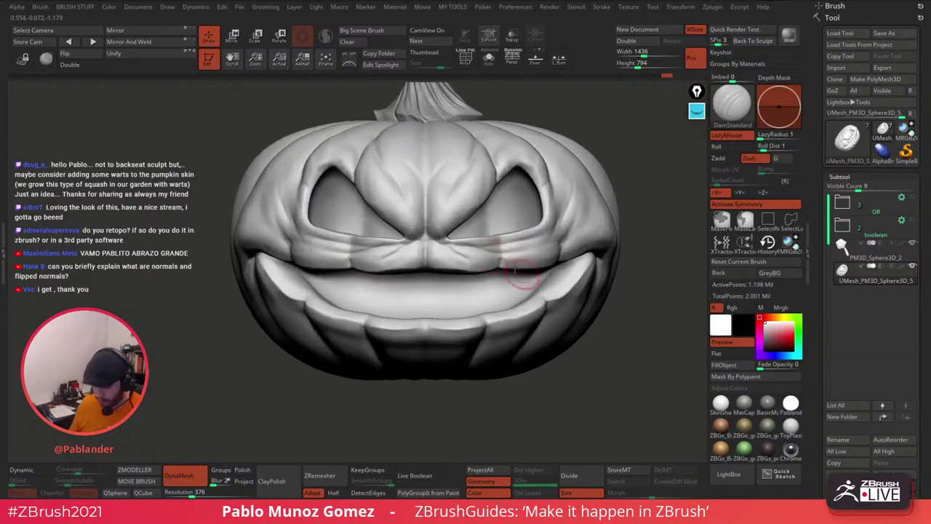
Step: Carve the folds running outward from the inner eye corner beside the nose bridge with DamStandard
{"action": "mouse_move", "coordinate": [473, 225]}
{"action": "right_mouse_down", "text": "alt"}
{"action": "mouse_move", "coordinate": [499, 223]}
{"action": "mouse_move", "coordinate": [531, 269]}
{"action": "mouse_move", "coordinate": [524, 243]}
{"action": "right_mouse_up", "text": "alt"}
{"action": "right_click_drag", "start_coordinate": [441, 256], "coordinate": [513, 258]}
{"action": "right_click_drag", "start_coordinate": [279, 270], "coordinate": [459, 235]}
{"action": "left_click_drag", "start_coordinate": [458, 234], "coordinate": [437, 236]}
{"action": "right_click", "coordinate": [422, 290]}
{"action": "mouse_move", "coordinate": [441, 237]}
{"action": "right_mouse_down"}
{"action": "mouse_move", "coordinate": [467, 269]}
{"action": "mouse_move", "coordinate": [470, 229]}
{"action": "mouse_move", "coordinate": [503, 230]}
{"action": "mouse_move", "coordinate": [486, 249]}
{"action": "right_mouse_up"}
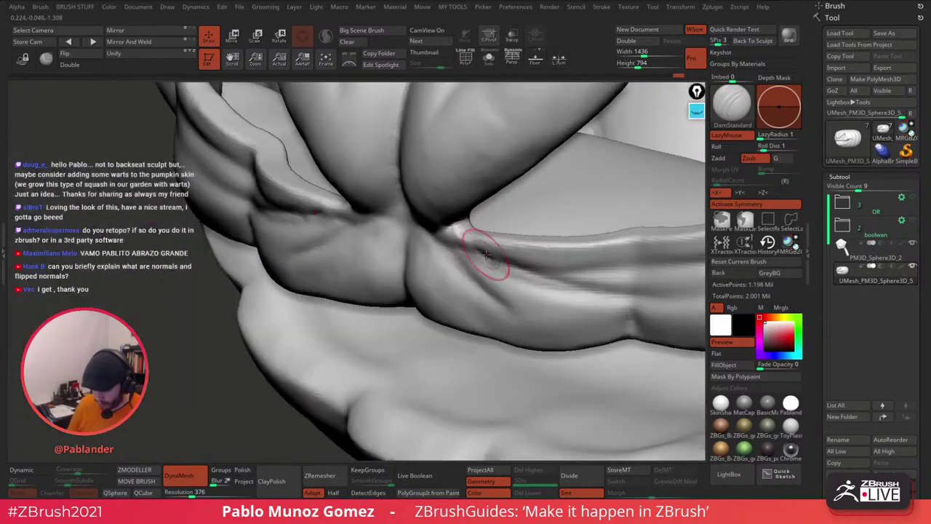
Step: Deepen the crease running outward from the inner eye corner below the lower eyelid with DamStandard, smoothing its edges
{"action": "right_click_drag", "start_coordinate": [543, 243], "coordinate": [508, 247]}
{"action": "key", "text": "b"}
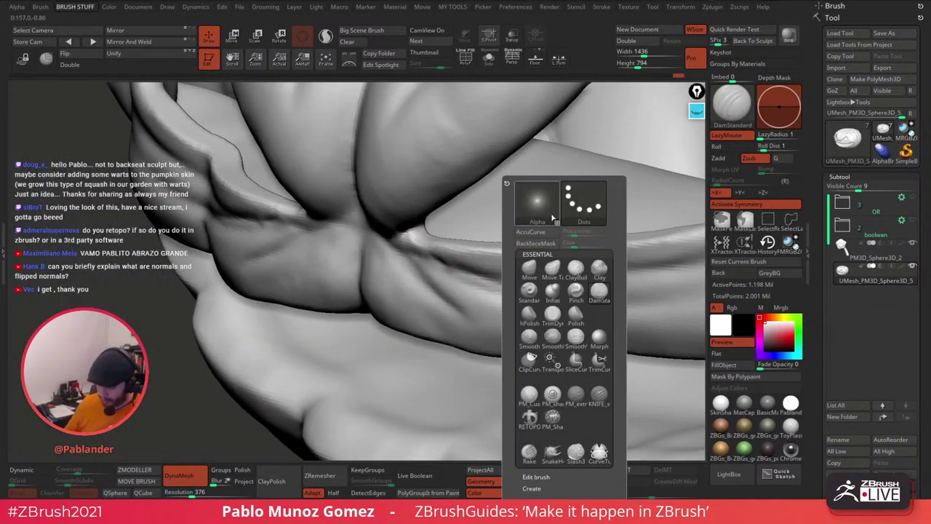
{"action": "key", "text": "shift"}
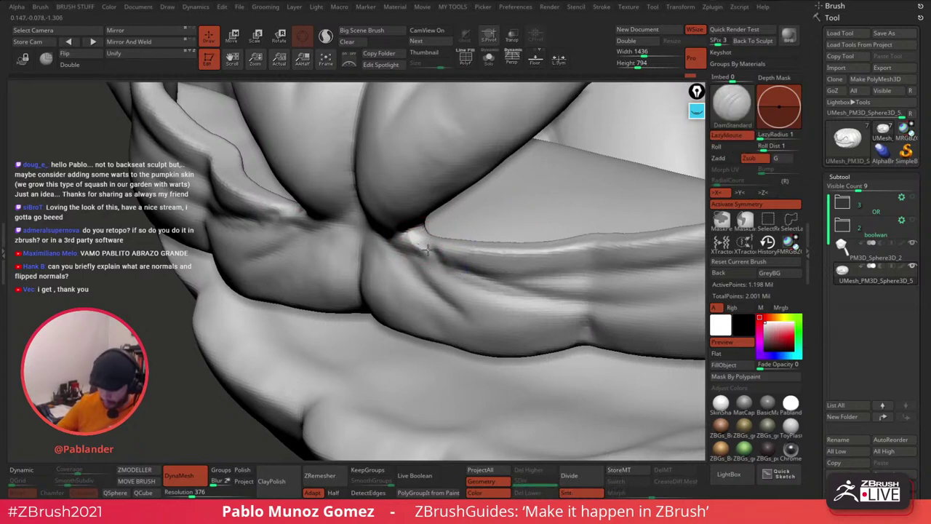
{"action": "key", "text": "shift"}
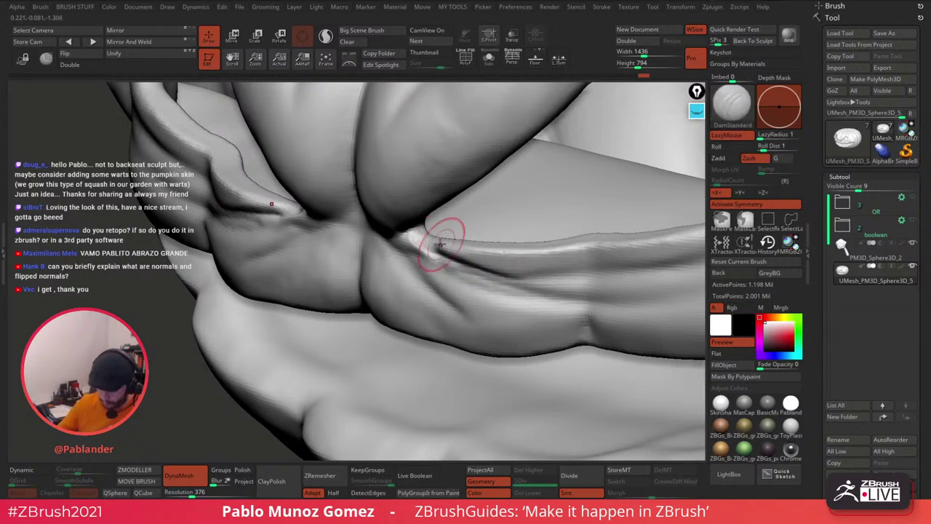
{"action": "key", "text": "shift"}
Step: Build up the folds below the inner eye corner and the outer lower eyelid rim with ClayBuildup, smoothing the strokes
{"action": "key", "text": "b"}
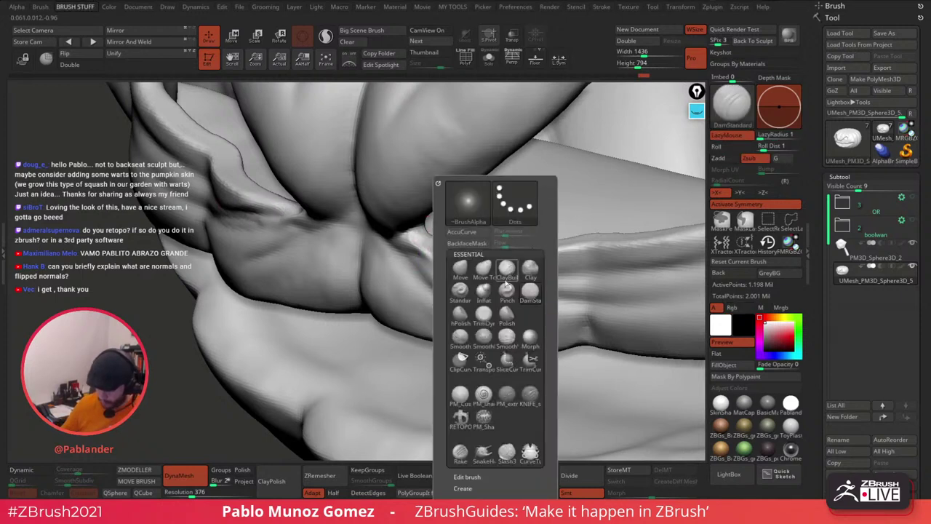
{"action": "left_click", "coordinate": [507, 270]}
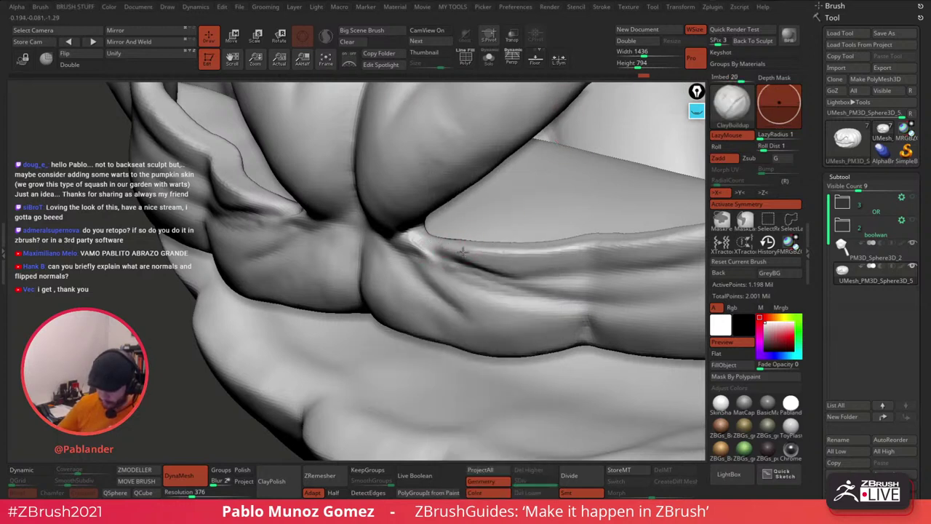
{"action": "mouse_move", "coordinate": [434, 243]}
{"action": "left_mouse_down"}
{"action": "mouse_move", "coordinate": [466, 252]}
{"action": "mouse_move", "coordinate": [465, 306]}
{"action": "left_mouse_up"}
{"action": "key", "text": "shift"}
{"action": "mouse_move", "coordinate": [429, 271]}
{"action": "left_mouse_down"}
{"action": "mouse_move", "coordinate": [479, 295]}
{"action": "mouse_move", "coordinate": [456, 294]}
{"action": "mouse_move", "coordinate": [470, 302]}
{"action": "left_mouse_up"}
{"action": "mouse_move", "coordinate": [509, 280]}
{"action": "right_mouse_down"}
{"action": "mouse_move", "coordinate": [520, 243]}
{"action": "mouse_move", "coordinate": [573, 227]}
{"action": "mouse_move", "coordinate": [587, 270]}
{"action": "mouse_move", "coordinate": [506, 276]}
{"action": "right_mouse_up"}
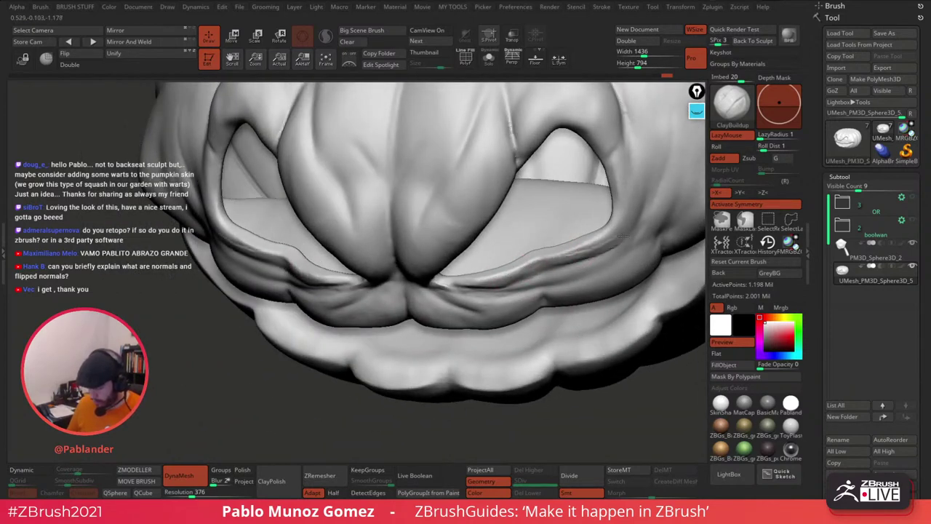
{"action": "left_click_drag", "start_coordinate": [578, 250], "coordinate": [610, 243]}
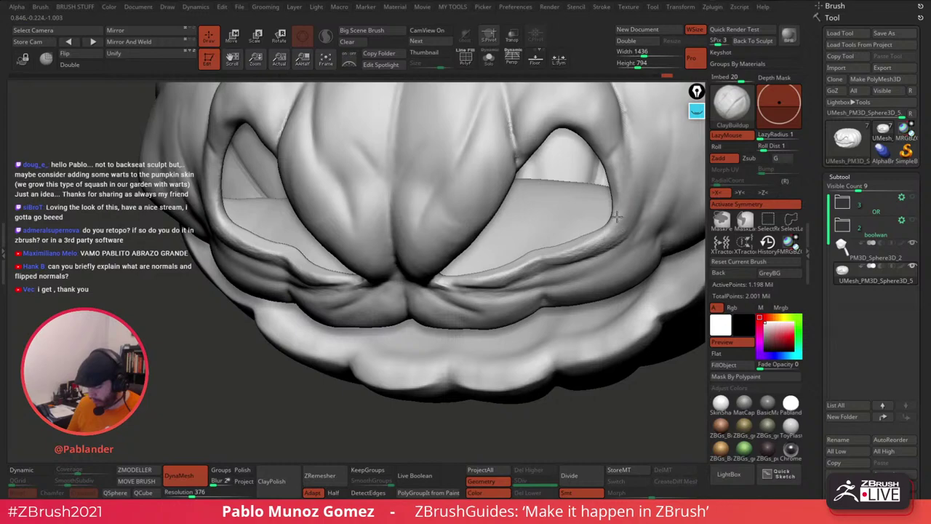
{"action": "mouse_move", "coordinate": [616, 217]}
{"action": "right_mouse_down"}
{"action": "mouse_move", "coordinate": [586, 232]}
{"action": "mouse_move", "coordinate": [590, 191]}
{"action": "mouse_move", "coordinate": [605, 181]}
{"action": "mouse_move", "coordinate": [603, 148]}
{"action": "mouse_move", "coordinate": [578, 156]}
{"action": "mouse_move", "coordinate": [542, 277]}
{"action": "mouse_move", "coordinate": [499, 244]}
{"action": "right_mouse_up"}
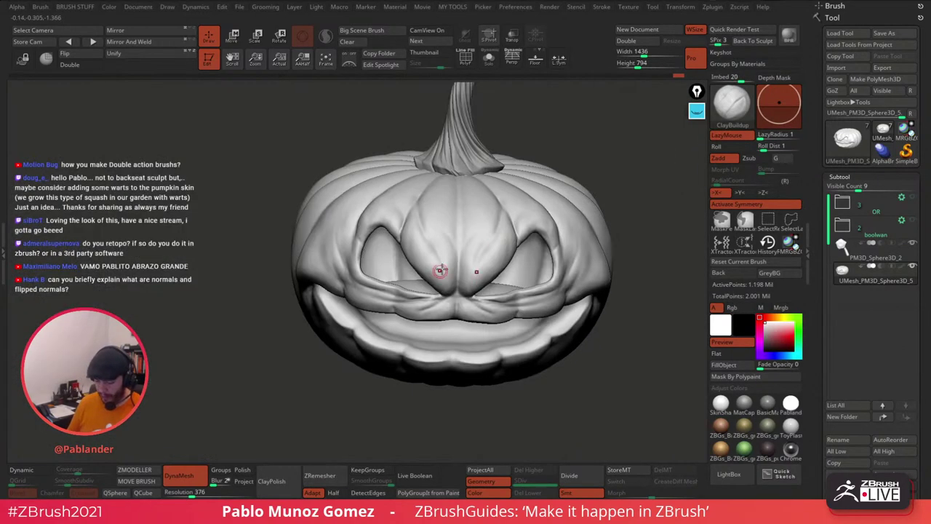
{"action": "mouse_move", "coordinate": [625, 237]}
{"action": "right_mouse_down"}
{"action": "mouse_move", "coordinate": [630, 203]}
{"action": "mouse_move", "coordinate": [578, 229]}
{"action": "mouse_move", "coordinate": [594, 235]}
{"action": "right_mouse_up"}
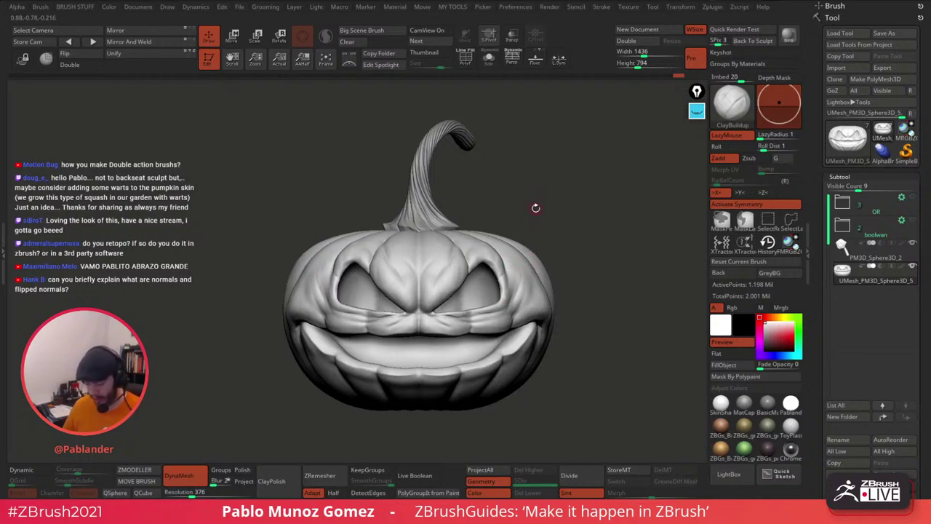
{"action": "left_click_drag", "start_coordinate": [565, 230], "coordinate": [564, 188]}
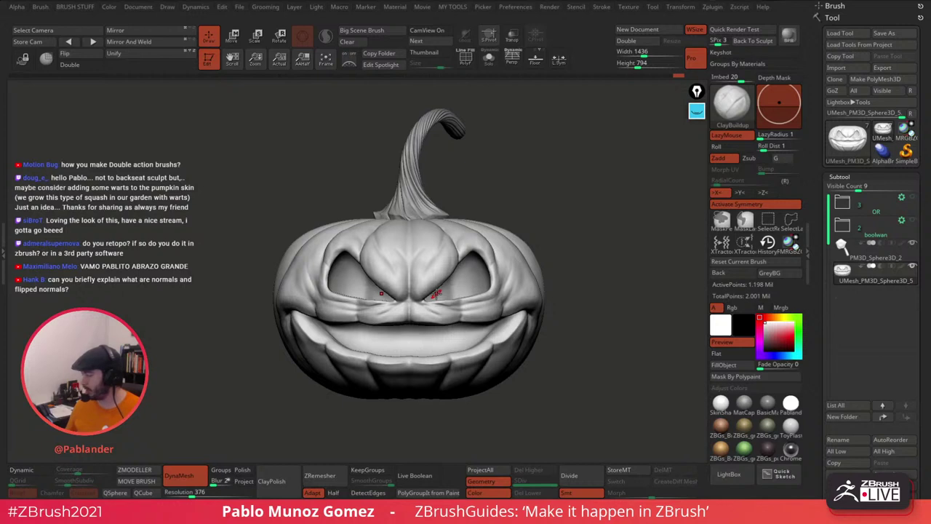
{"action": "left_click_drag", "start_coordinate": [552, 193], "coordinate": [546, 195]}
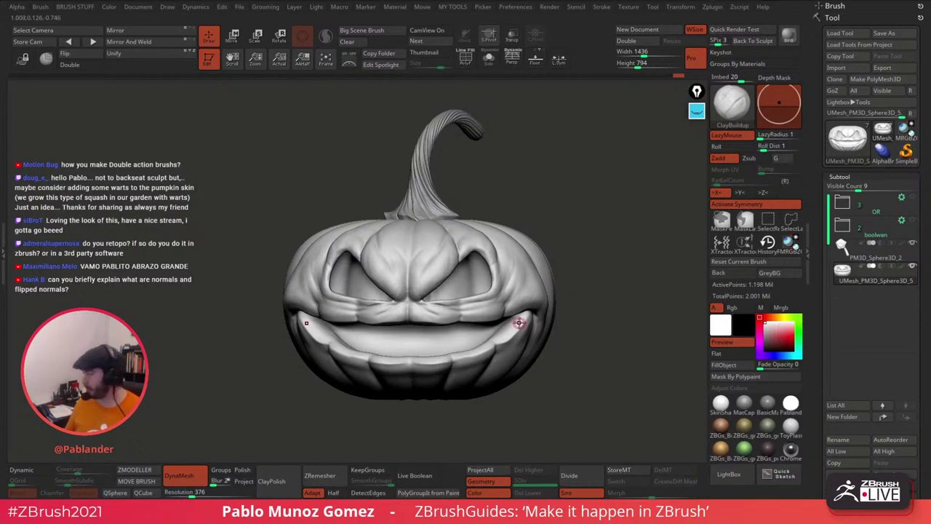
Step: Set the ClayBuildup brush's auto smooth strength to 2 in its modifiers and adjust its draw size
{"action": "left_click", "coordinate": [837, 6]}
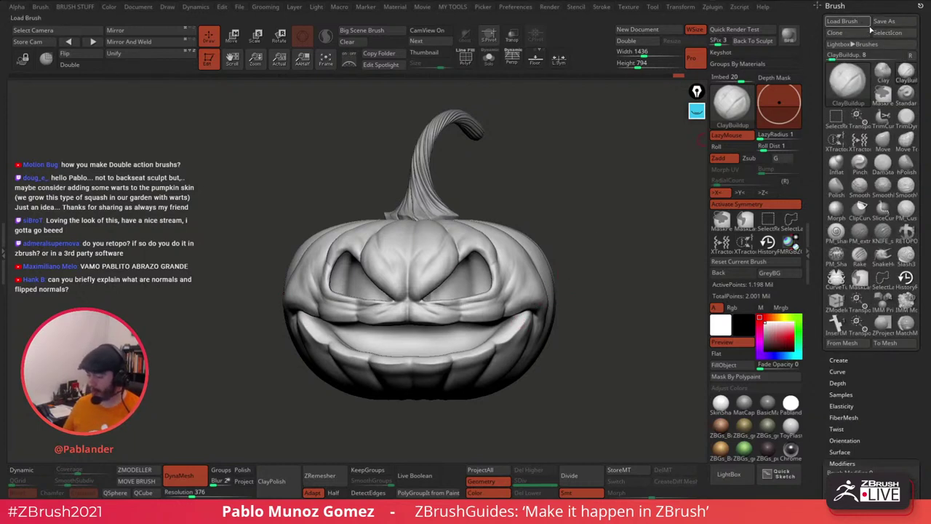
{"action": "scroll", "coordinate": [866, 189], "scroll_direction": "down", "scroll_amount": 8}
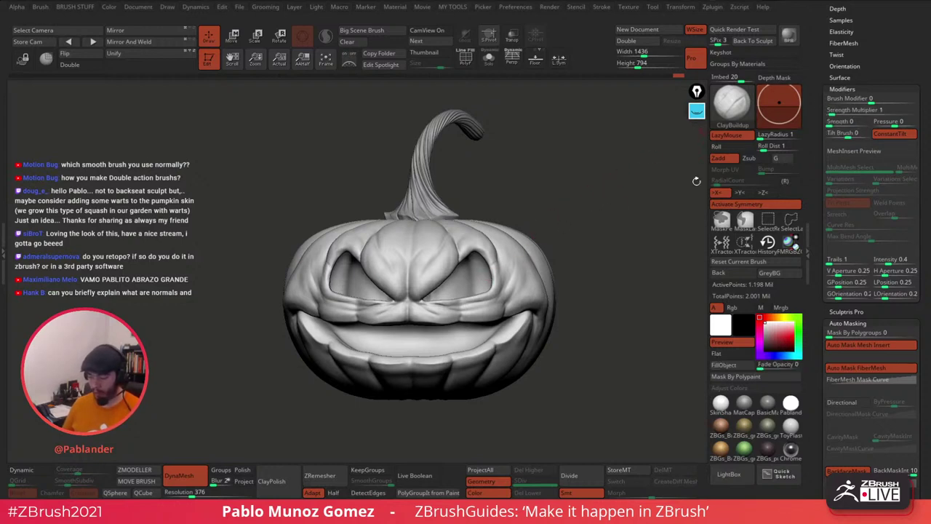
{"action": "left_click_drag", "start_coordinate": [586, 195], "coordinate": [571, 219]}
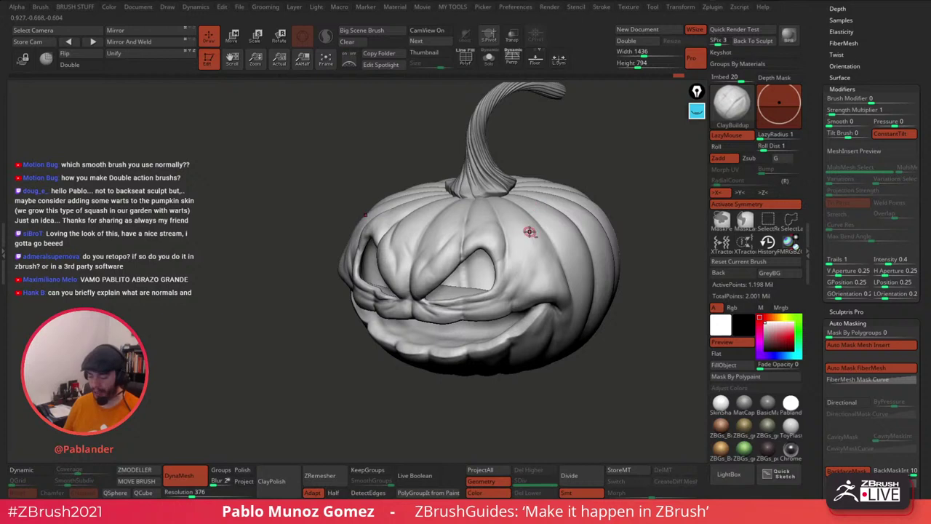
{"action": "right_click_drag", "start_coordinate": [529, 232], "coordinate": [498, 238], "text": "ctrl"}
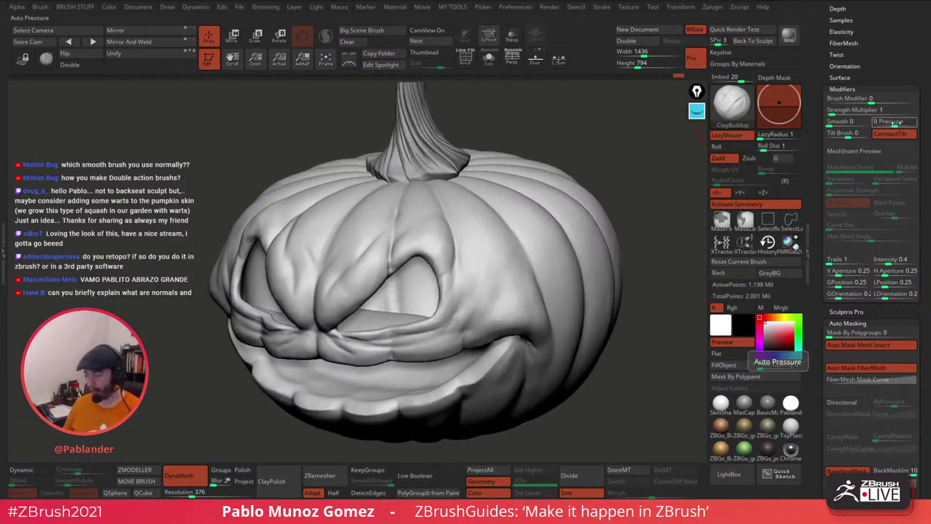
{"action": "key", "text": "space"}
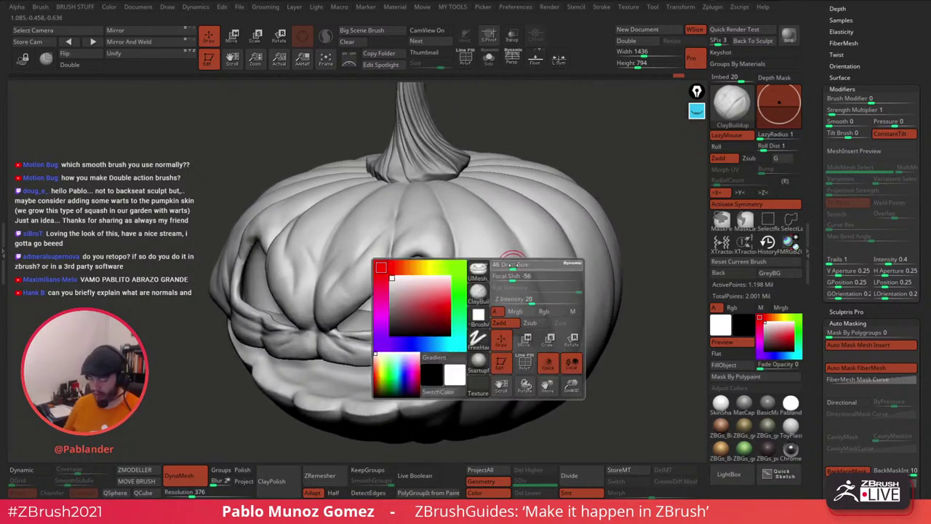
{"action": "mouse_move", "coordinate": [509, 264]}
{"action": "left_mouse_down"}
{"action": "mouse_move", "coordinate": [485, 275]}
{"action": "mouse_move", "coordinate": [504, 287]}
{"action": "mouse_move", "coordinate": [513, 278]}
{"action": "mouse_move", "coordinate": [493, 270]}
{"action": "mouse_move", "coordinate": [536, 270]}
{"action": "mouse_move", "coordinate": [501, 264]}
{"action": "mouse_move", "coordinate": [495, 289]}
{"action": "mouse_move", "coordinate": [508, 279]}
{"action": "mouse_move", "coordinate": [505, 259]}
{"action": "mouse_move", "coordinate": [489, 293]}
{"action": "mouse_move", "coordinate": [513, 283]}
{"action": "mouse_move", "coordinate": [514, 297]}
{"action": "mouse_move", "coordinate": [505, 287]}
{"action": "mouse_move", "coordinate": [521, 304]}
{"action": "left_mouse_up"}
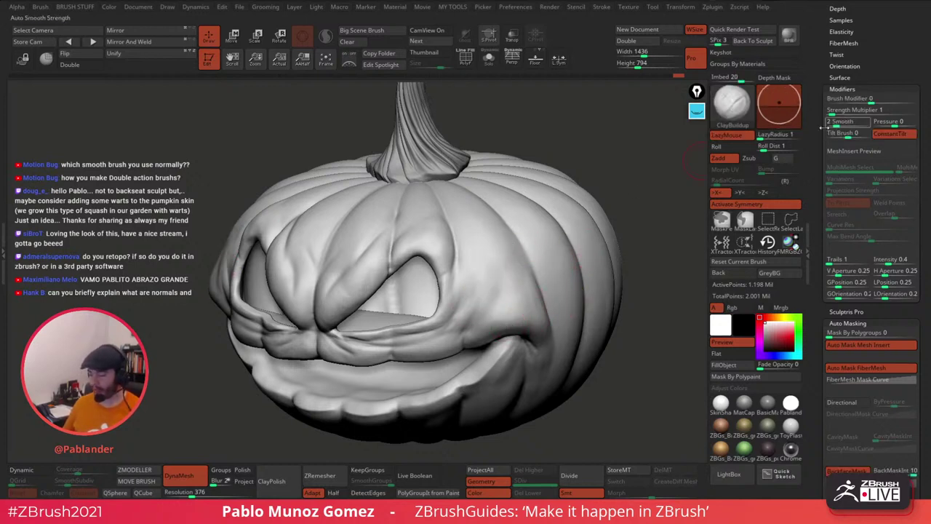
{"action": "left_click", "coordinate": [895, 89]}
{"action": "left_click_drag", "start_coordinate": [894, 78], "coordinate": [873, 331]}
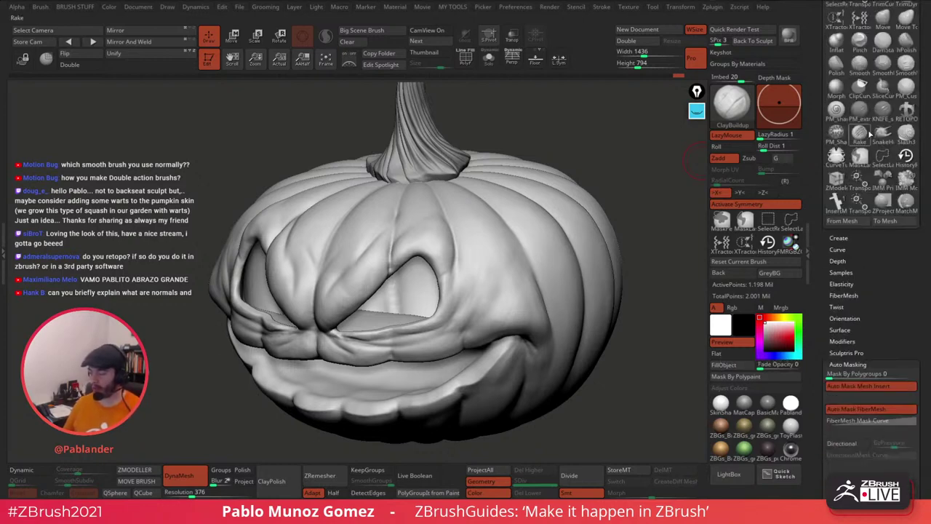
{"action": "left_click_drag", "start_coordinate": [815, 66], "coordinate": [817, 193]}
{"action": "left_click", "coordinate": [836, 6]}
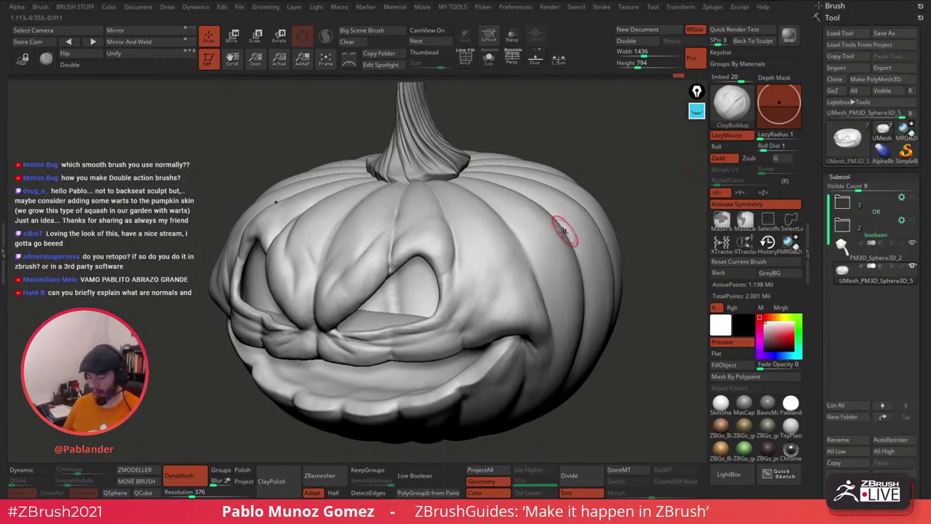
Step: Build up the cheek between the eye's outer edge and the mouth corner with a larger ClayBuildup brush, smoothing the surface
{"action": "mouse_move", "coordinate": [519, 254]}
{"action": "right_mouse_down", "text": "alt"}
{"action": "mouse_move", "coordinate": [538, 226]}
{"action": "mouse_move", "coordinate": [527, 244]}
{"action": "right_mouse_up", "text": "alt"}
{"action": "right_click", "coordinate": [523, 250]}
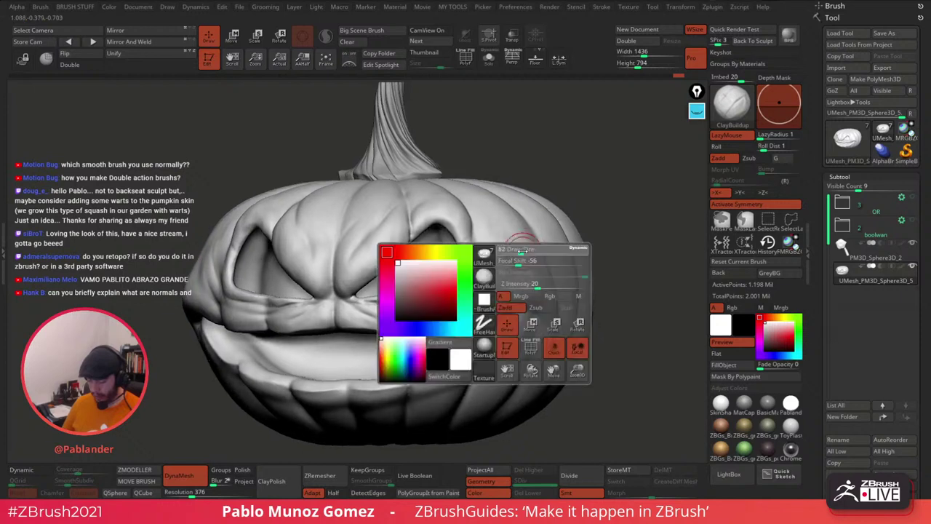
{"action": "right_click_drag", "start_coordinate": [510, 275], "coordinate": [536, 248]}
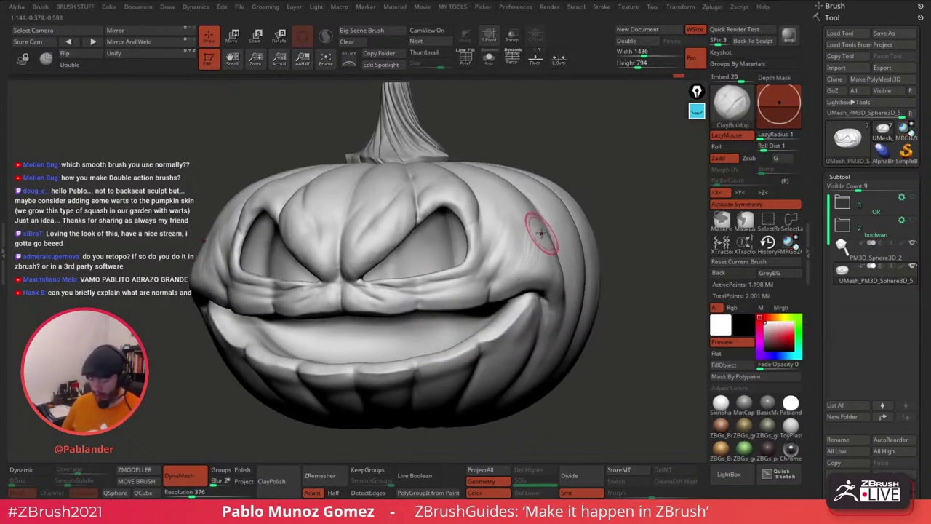
{"action": "right_click_drag", "start_coordinate": [519, 286], "coordinate": [516, 289]}
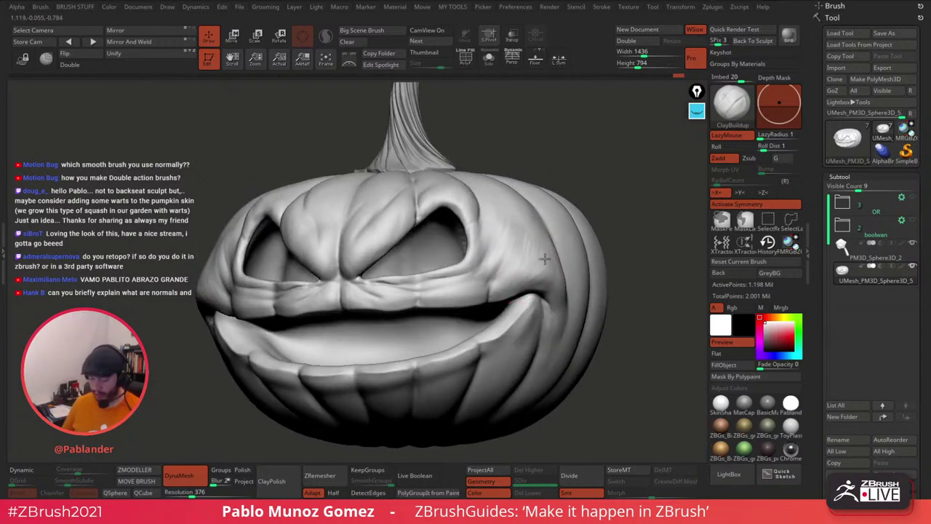
{"action": "key", "text": "shift"}
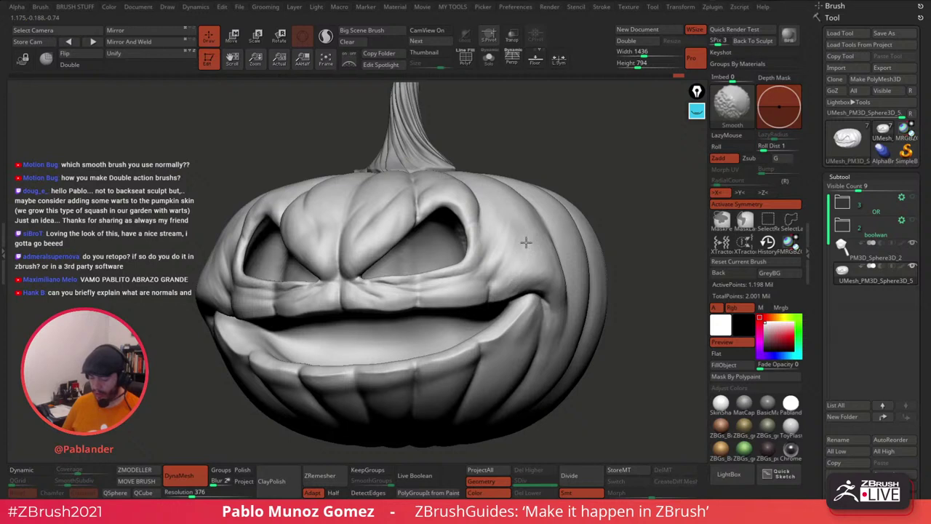
{"action": "right_click_drag", "start_coordinate": [561, 233], "coordinate": [545, 250]}
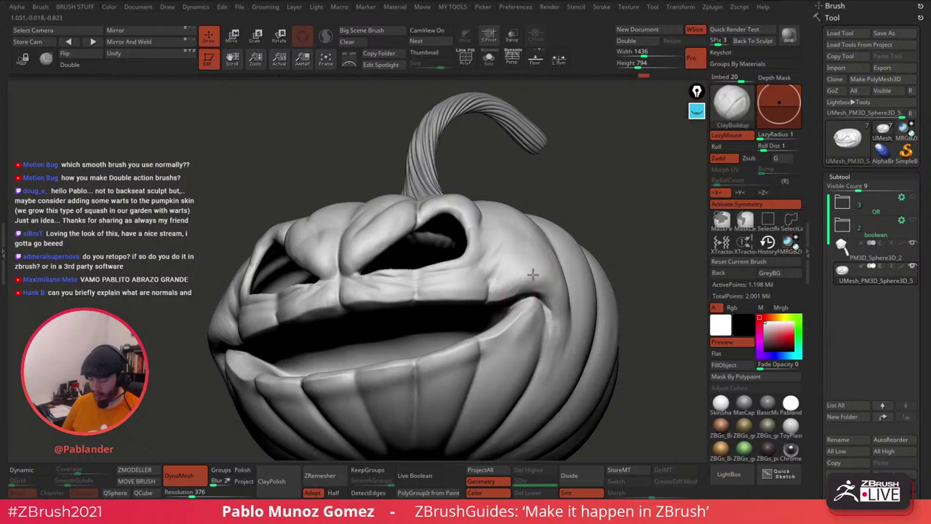
{"action": "key", "text": "shift"}
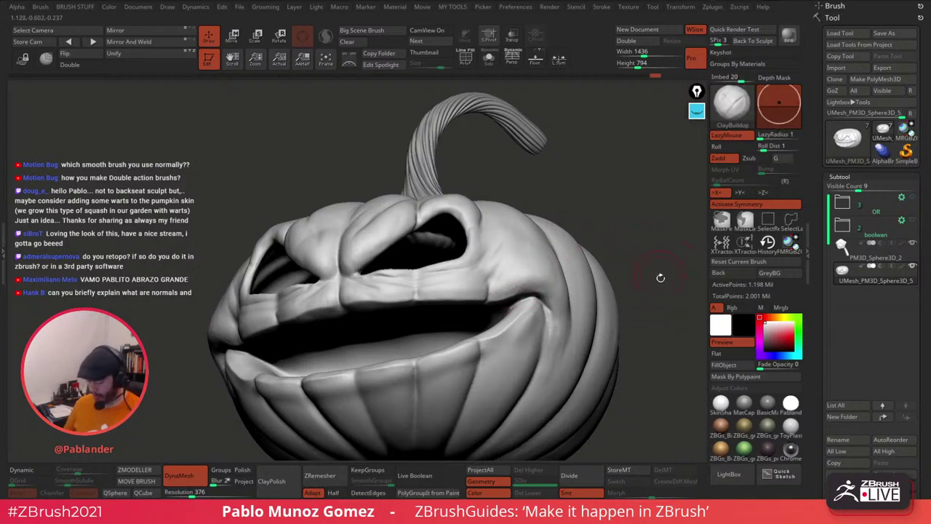
Step: Load the Smooth Stronger brush from the LightBox Smooth folder and skip its usage note until the next restart
{"action": "key", "text": "comma"}
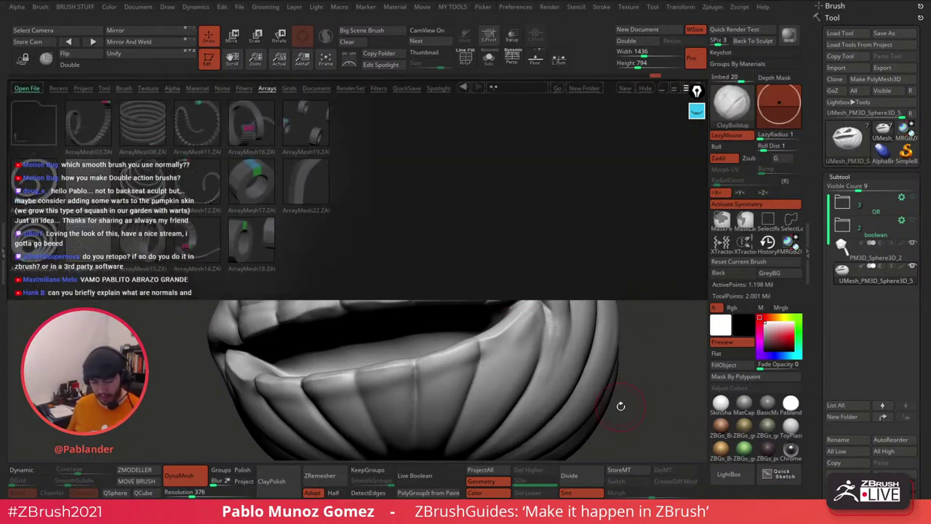
{"action": "left_click", "coordinate": [125, 89]}
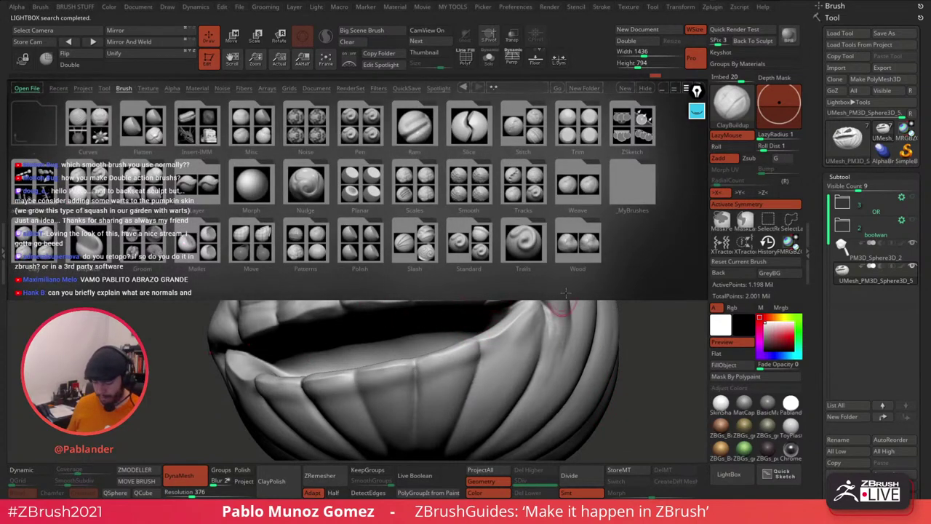
{"action": "left_click", "coordinate": [732, 104]}
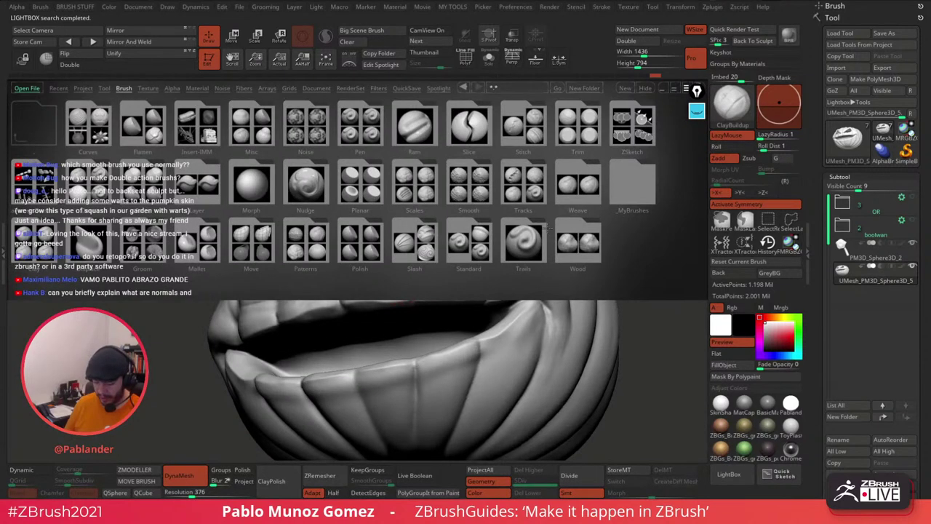
{"action": "double_click", "coordinate": [470, 185]}
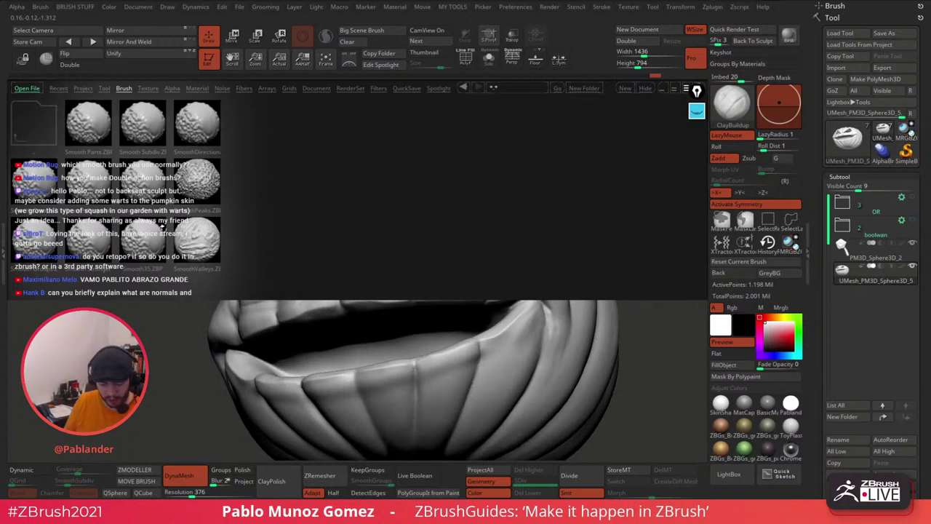
{"action": "double_click", "coordinate": [87, 237]}
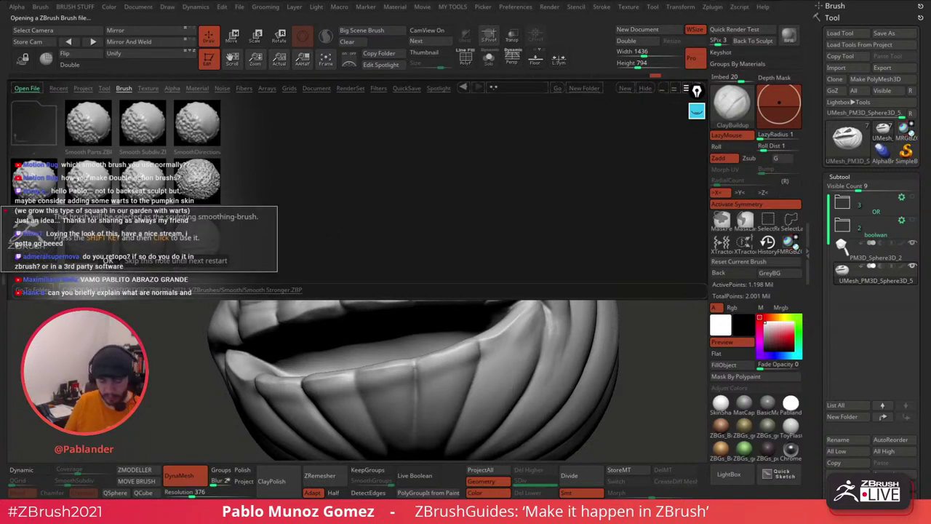
{"action": "left_click", "coordinate": [177, 261]}
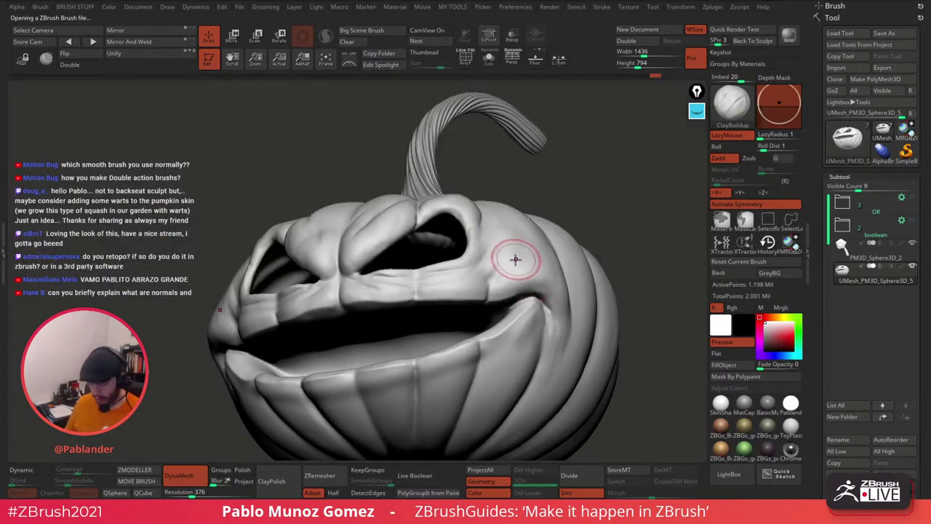
Step: Undo a trial smoothing stroke across the upper lip and smooth the cheek with Smooth Stronger
{"action": "left_click_drag", "start_coordinate": [456, 299], "coordinate": [424, 285], "text": "shift"}
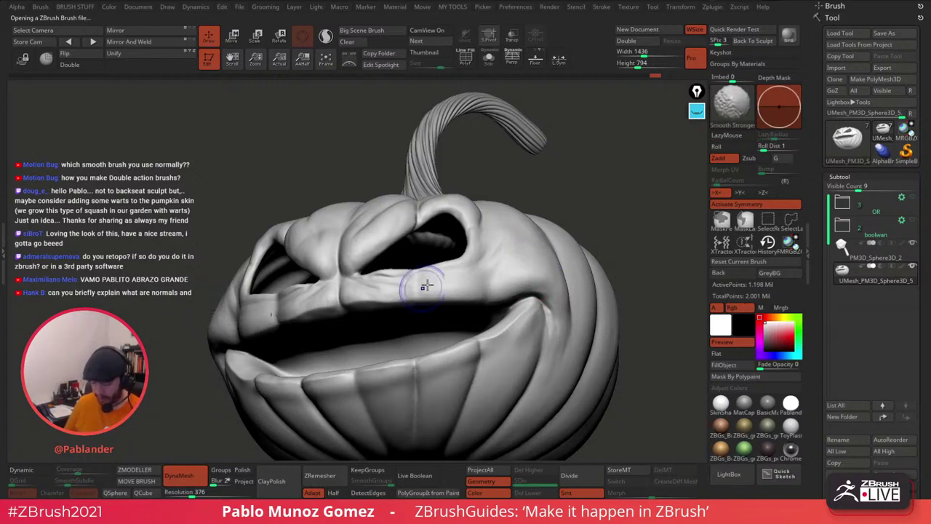
{"action": "key", "text": "ctrl+z"}
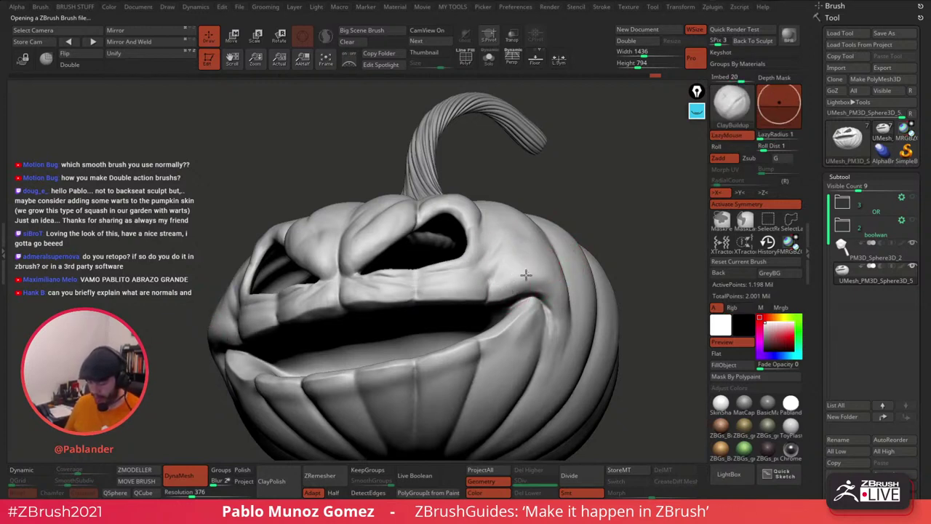
{"action": "key", "text": "shift"}
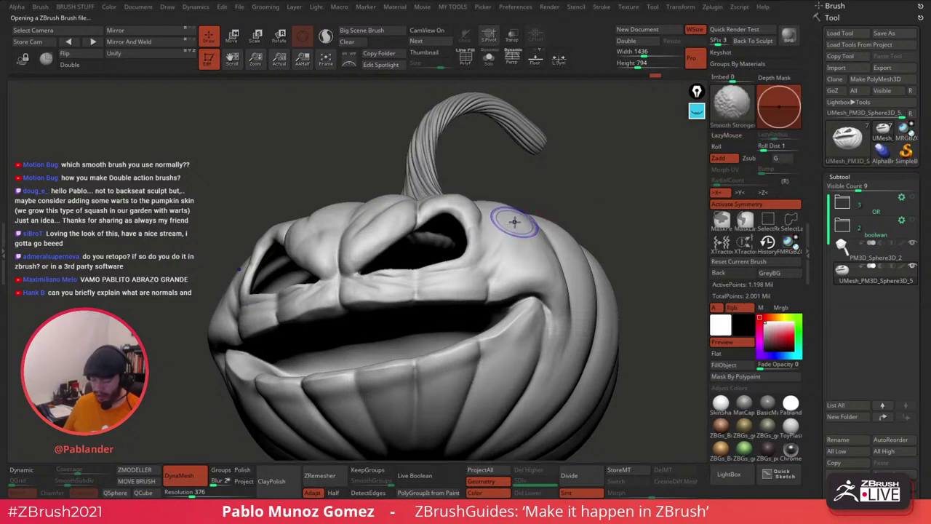
Step: Adjust the Z intensity of the Smooth Stronger brush
{"action": "right_click_drag", "start_coordinate": [521, 211], "coordinate": [542, 237], "text": "shift"}
{"action": "key", "text": "space"}
{"action": "left_click_drag", "start_coordinate": [562, 249], "coordinate": [576, 256]}
{"action": "key", "text": "space"}
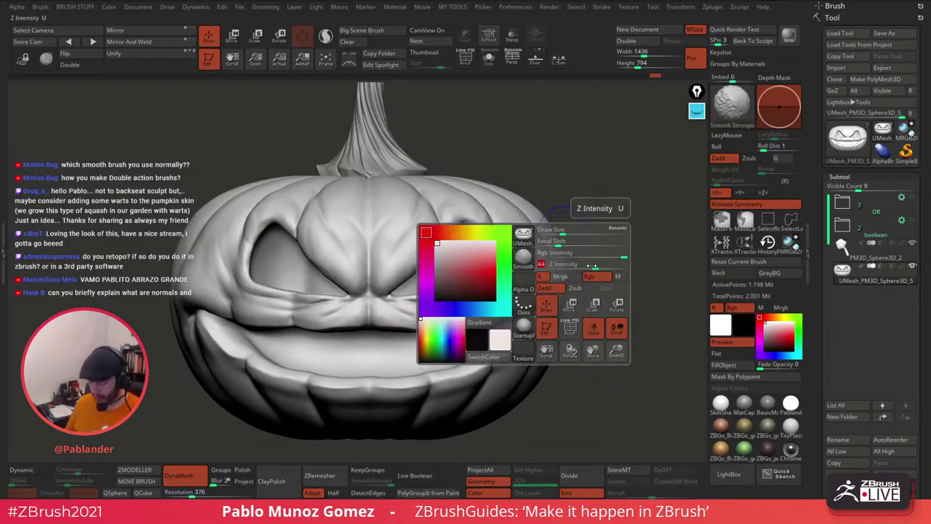
{"action": "right_click_drag", "start_coordinate": [610, 239], "coordinate": [592, 233]}
{"action": "left_click_drag", "start_coordinate": [592, 232], "coordinate": [514, 235]}
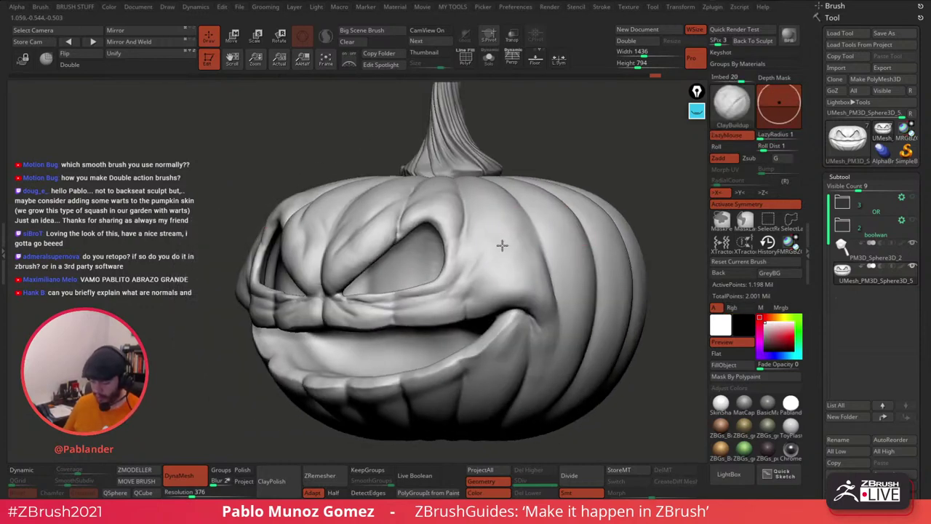
Step: Build up the cheek beside the eye and above the mouth corner with ClayBuildup, blending it with Smooth Stronger
{"action": "left_click_drag", "start_coordinate": [502, 245], "coordinate": [513, 219]}
{"action": "right_click_drag", "start_coordinate": [515, 223], "coordinate": [516, 230]}
{"action": "mouse_move", "coordinate": [516, 230]}
{"action": "left_mouse_down", "text": "shift"}
{"action": "mouse_move", "coordinate": [501, 273]}
{"action": "mouse_move", "coordinate": [518, 251]}
{"action": "mouse_move", "coordinate": [536, 266]}
{"action": "left_mouse_up", "text": "shift"}
{"action": "key", "text": "shift"}
{"action": "mouse_move", "coordinate": [537, 266]}
{"action": "right_mouse_down"}
{"action": "mouse_move", "coordinate": [528, 302]}
{"action": "mouse_move", "coordinate": [547, 232]}
{"action": "right_mouse_up"}
{"action": "key", "text": "shift"}
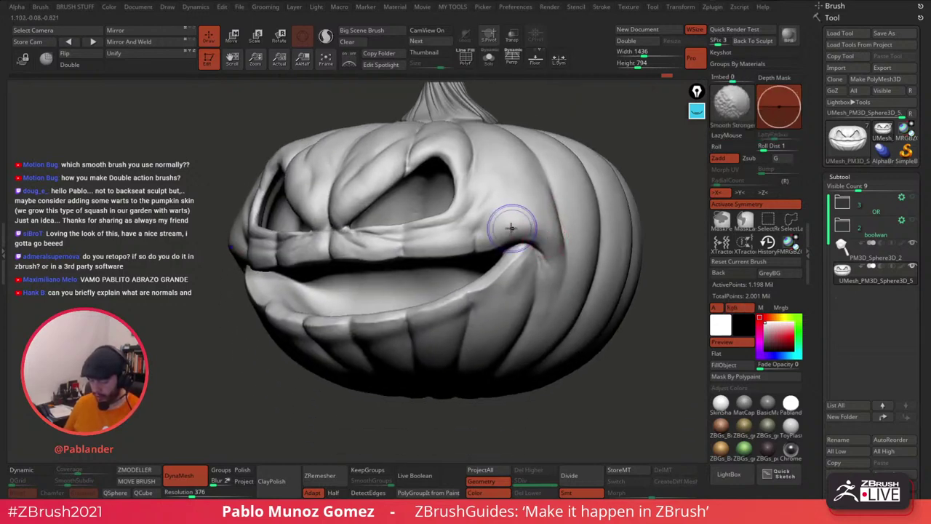
{"action": "left_click_drag", "start_coordinate": [511, 228], "coordinate": [546, 221], "text": "shift"}
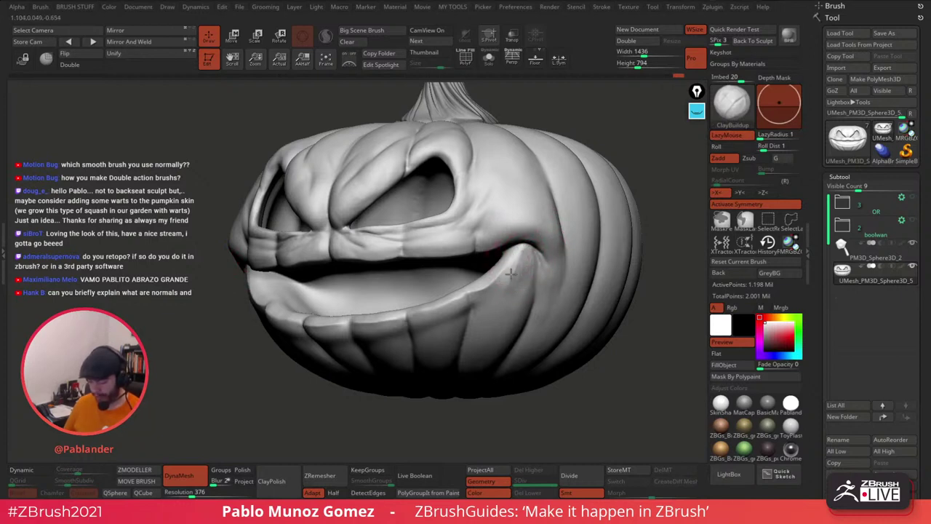
Step: Fill out the lower lip's rim toward the mouth corner with ClayBuildup and smooth the segment creases there
{"action": "mouse_move", "coordinate": [519, 272]}
{"action": "left_mouse_down", "text": "shift"}
{"action": "mouse_move", "coordinate": [519, 294]}
{"action": "mouse_move", "coordinate": [504, 285]}
{"action": "mouse_move", "coordinate": [520, 275]}
{"action": "mouse_move", "coordinate": [483, 294]}
{"action": "left_mouse_up", "text": "shift"}
{"action": "right_click_drag", "start_coordinate": [520, 281], "coordinate": [503, 265]}
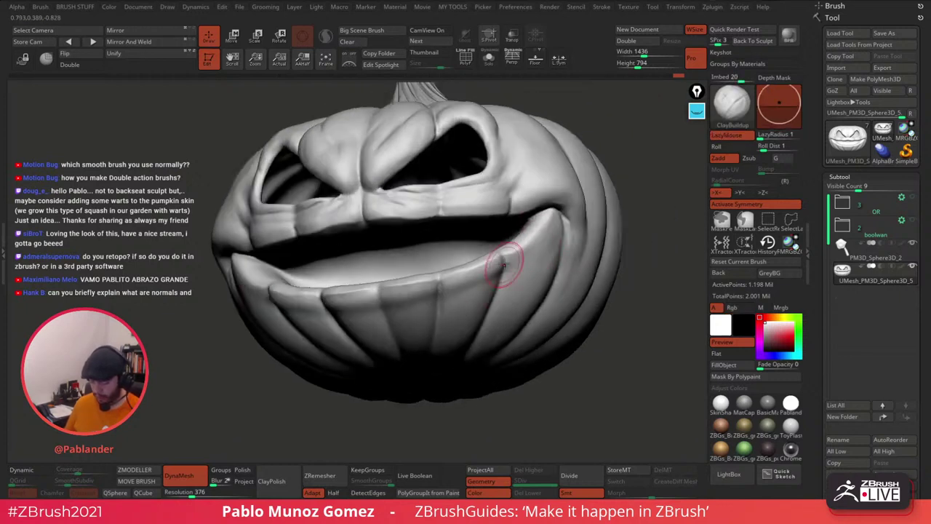
{"action": "key", "text": "shift"}
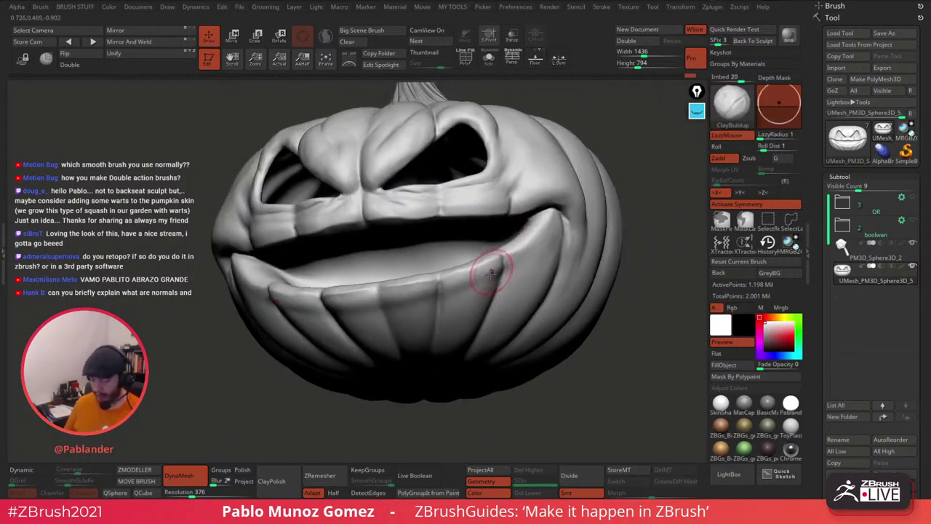
{"action": "right_click_drag", "start_coordinate": [478, 294], "coordinate": [513, 284]}
{"action": "key", "text": "shift"}
{"action": "key", "text": "shift"}
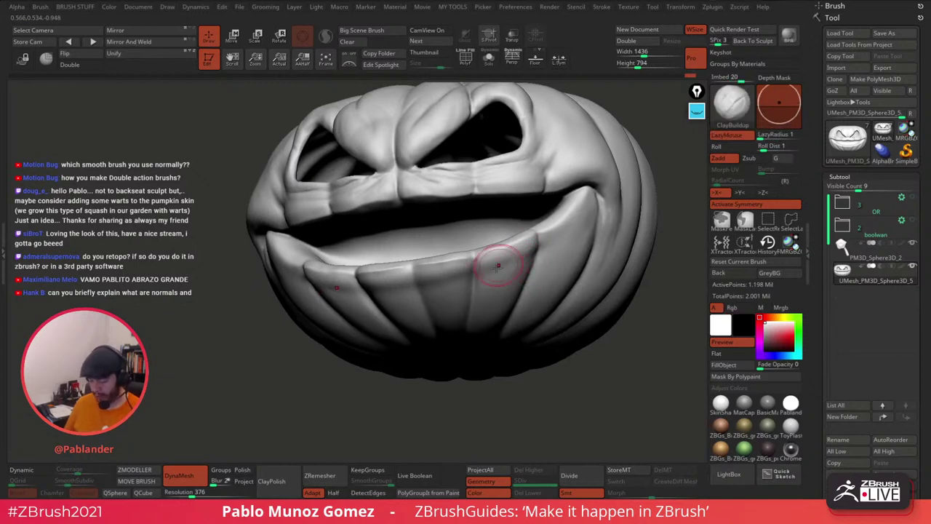
{"action": "left_click_drag", "start_coordinate": [517, 257], "coordinate": [540, 251], "text": "shift"}
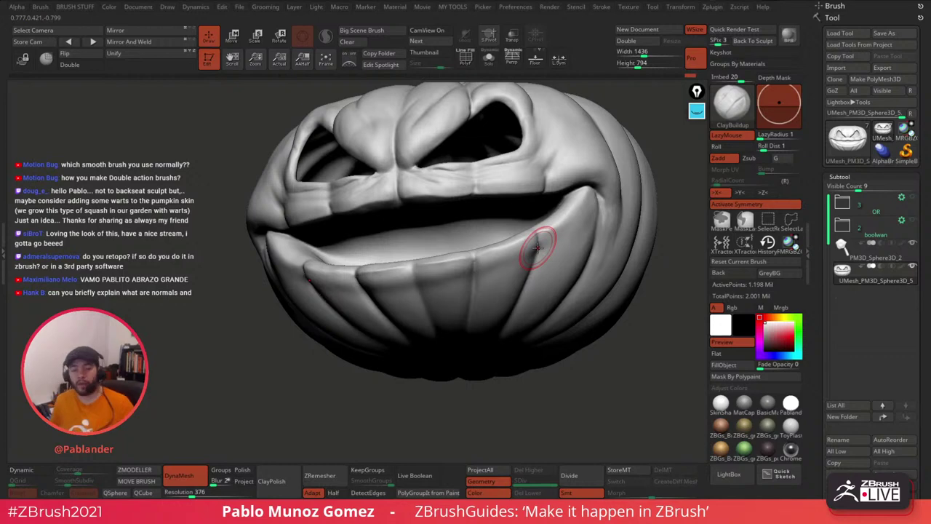
{"action": "mouse_move", "coordinate": [565, 222]}
{"action": "right_mouse_down"}
{"action": "mouse_move", "coordinate": [571, 270]}
{"action": "mouse_move", "coordinate": [505, 277]}
{"action": "right_mouse_up"}
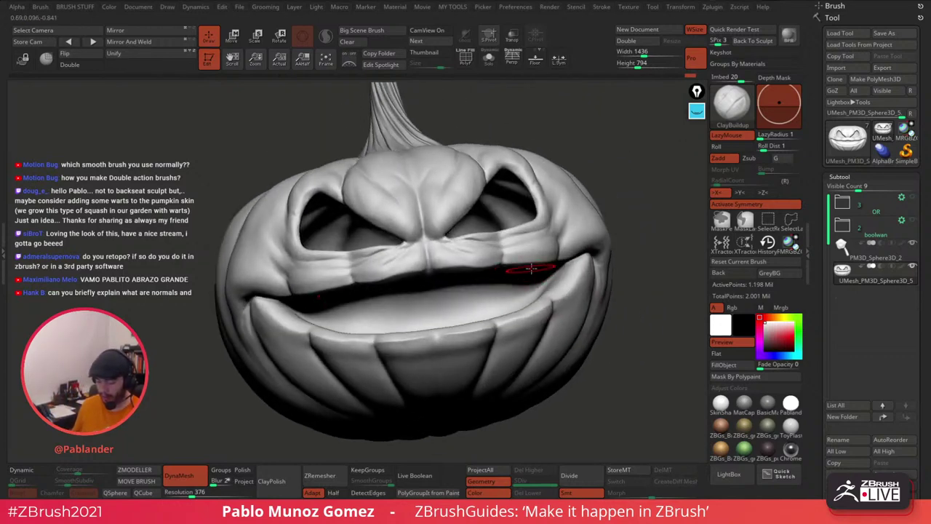
Step: Reshape the upper lip's edge and the eye's rim with the Move brush at an adjusted draw size
{"action": "key", "text": "b"}
{"action": "left_click", "coordinate": [517, 277]}
{"action": "mouse_move", "coordinate": [514, 245]}
{"action": "right_mouse_down"}
{"action": "mouse_move", "coordinate": [493, 270]}
{"action": "mouse_move", "coordinate": [511, 287]}
{"action": "mouse_move", "coordinate": [502, 289]}
{"action": "right_mouse_up"}
{"action": "key", "text": "space"}
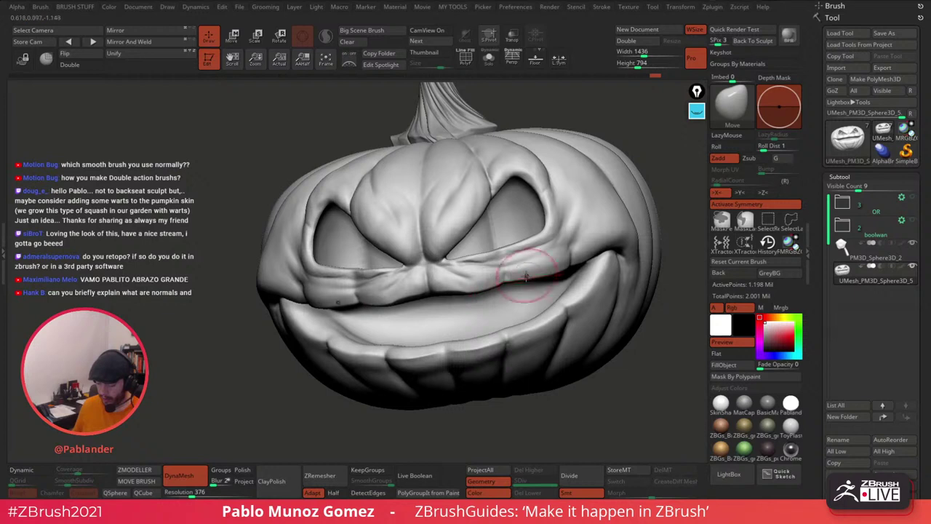
{"action": "left_click_drag", "start_coordinate": [520, 278], "coordinate": [404, 297]}
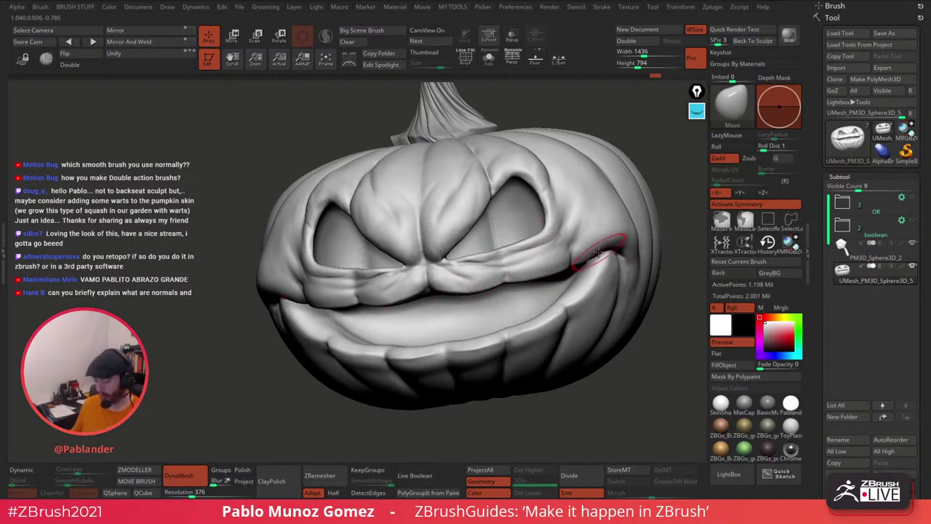
{"action": "left_click_drag", "start_coordinate": [571, 247], "coordinate": [571, 227]}
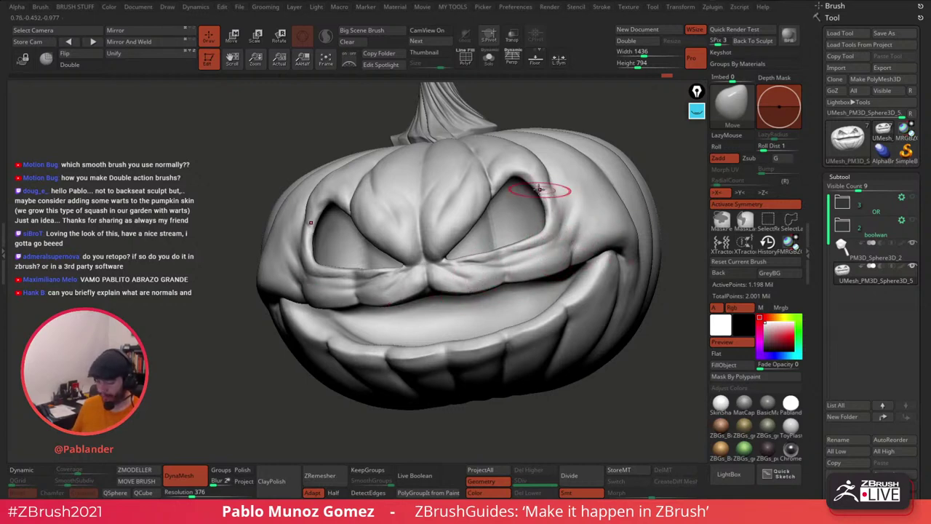
{"action": "mouse_move", "coordinate": [539, 191]}
{"action": "right_mouse_down"}
{"action": "mouse_move", "coordinate": [526, 189]}
{"action": "mouse_move", "coordinate": [539, 192]}
{"action": "right_mouse_up"}
{"action": "left_click_drag", "start_coordinate": [535, 211], "coordinate": [528, 220]}
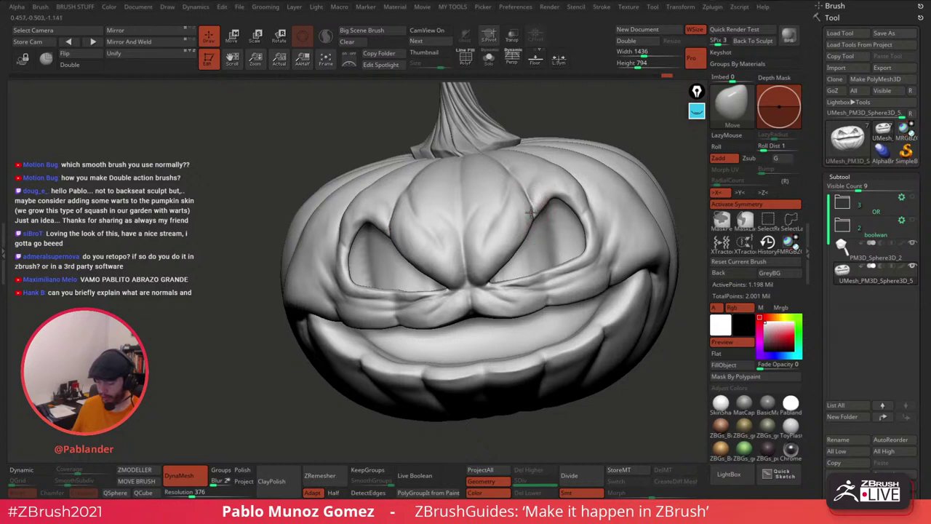
Step: Lasso-mask the central brow up to the eye's inner edge, refine the mask edge and invert the mask
{"action": "mouse_move", "coordinate": [545, 225]}
{"action": "right_mouse_down"}
{"action": "mouse_move", "coordinate": [438, 227]}
{"action": "mouse_move", "coordinate": [362, 193]}
{"action": "mouse_move", "coordinate": [565, 245]}
{"action": "right_mouse_up"}
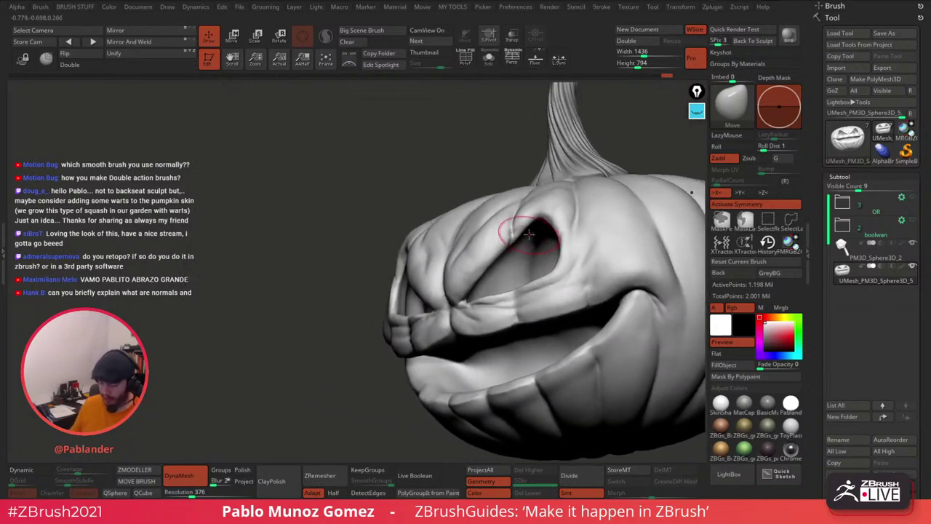
{"action": "key", "text": "ctrl"}
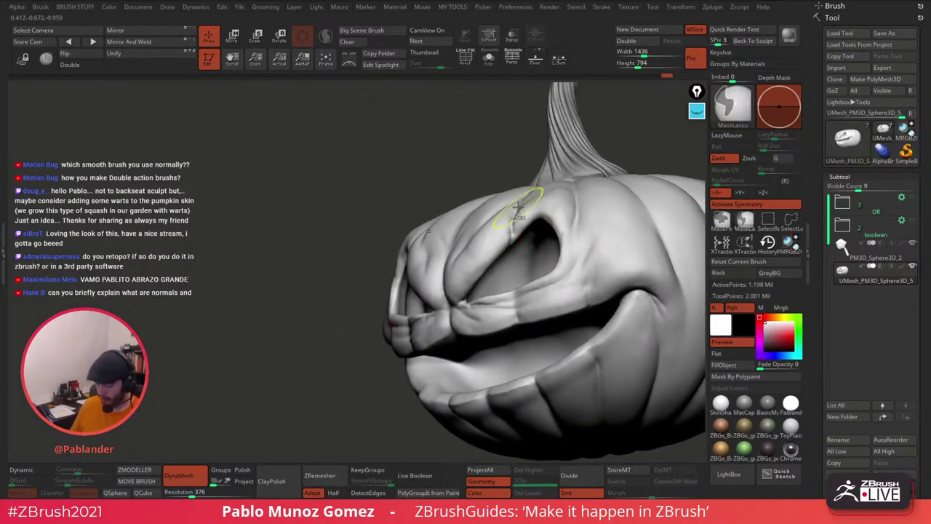
{"action": "mouse_move", "coordinate": [501, 267]}
{"action": "left_mouse_down", "text": "ctrl"}
{"action": "mouse_move", "coordinate": [472, 297]}
{"action": "mouse_move", "coordinate": [433, 218]}
{"action": "mouse_move", "coordinate": [539, 150]}
{"action": "left_mouse_up", "text": "ctrl"}
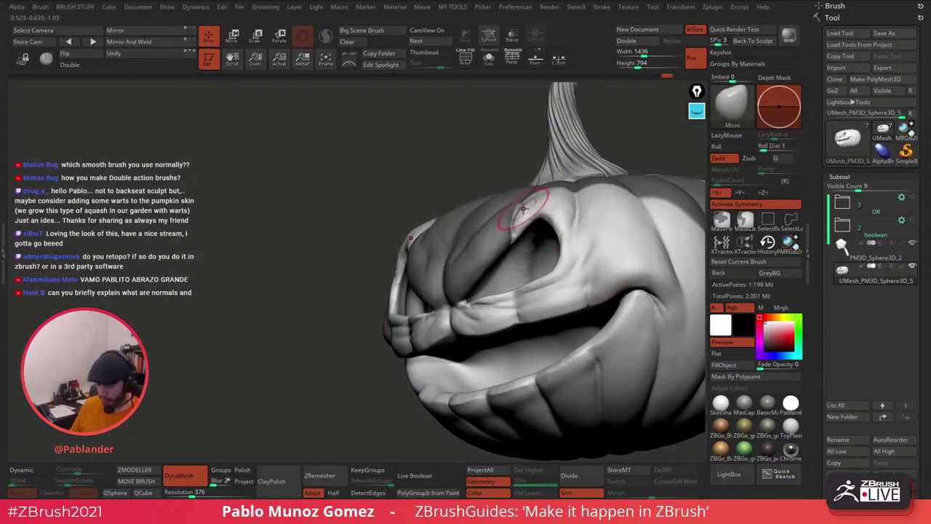
{"action": "right_click_drag", "start_coordinate": [521, 207], "coordinate": [513, 198]}
{"action": "key", "text": "ctrl"}
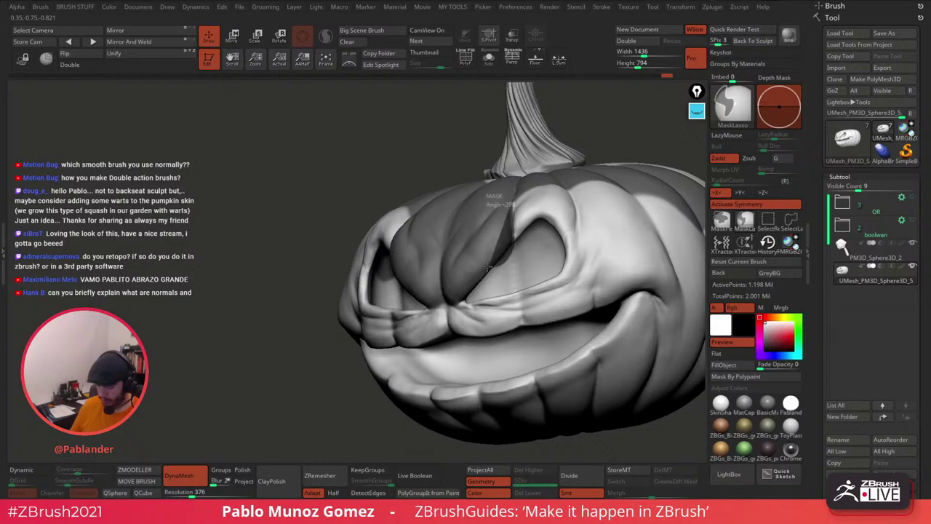
{"action": "left_click", "coordinate": [496, 234], "text": "ctrl"}
{"action": "mouse_move", "coordinate": [548, 220]}
{"action": "right_mouse_down"}
{"action": "mouse_move", "coordinate": [556, 214]}
{"action": "mouse_move", "coordinate": [569, 268]}
{"action": "mouse_move", "coordinate": [517, 248]}
{"action": "right_mouse_up"}
{"action": "left_click", "coordinate": [593, 129], "text": "ctrl"}
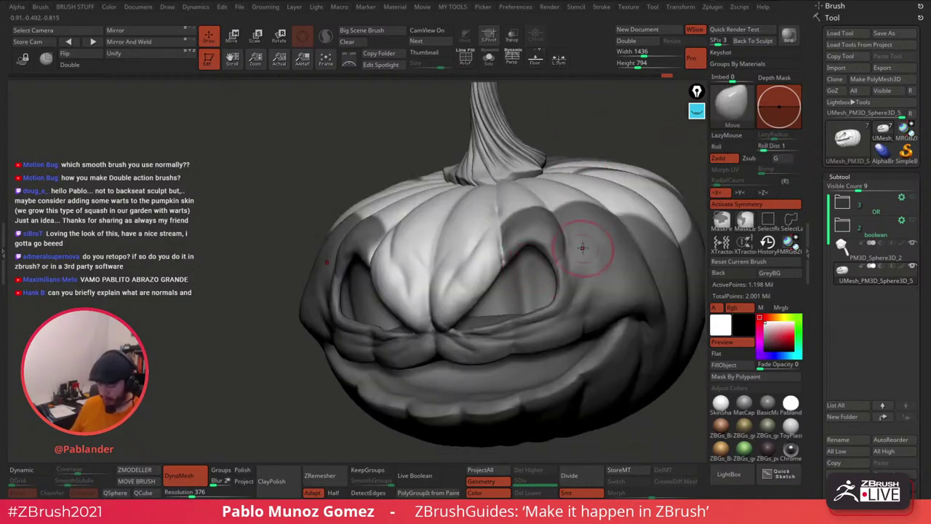
Step: Enlarge the Move brush and reshape the unmasked central brow between the eyes
{"action": "key", "text": "ctrl"}
{"action": "key", "text": "b"}
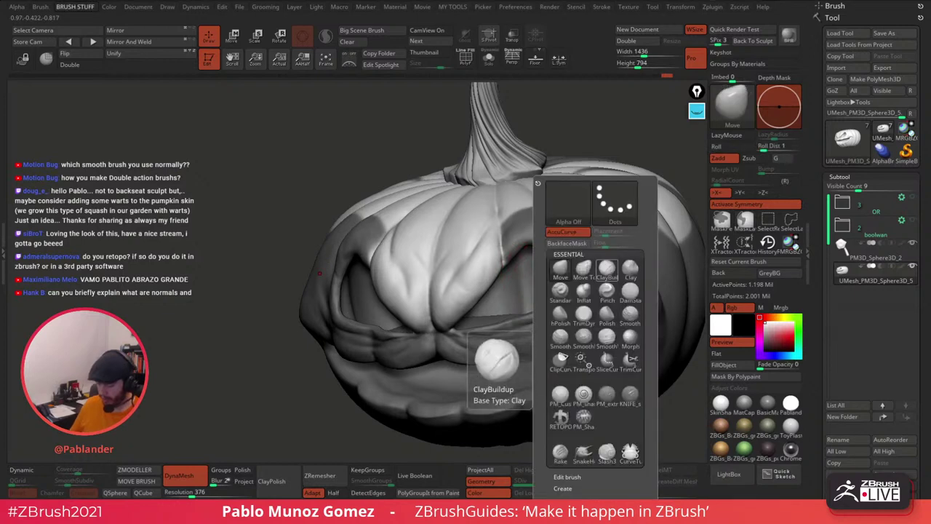
{"action": "key", "text": "space"}
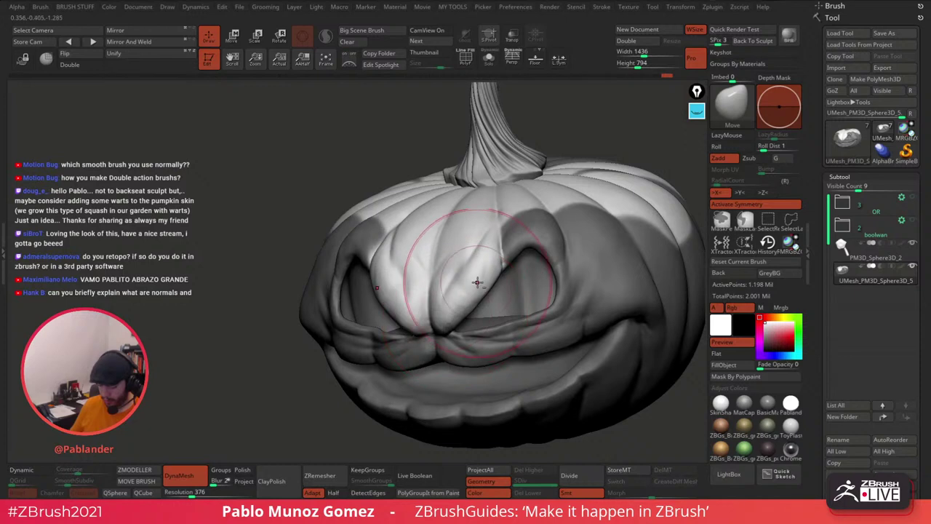
{"action": "left_click_drag", "start_coordinate": [476, 280], "coordinate": [475, 259]}
{"action": "mouse_move", "coordinate": [461, 277]}
{"action": "right_mouse_down"}
{"action": "mouse_move", "coordinate": [477, 262]}
{"action": "mouse_move", "coordinate": [478, 278]}
{"action": "right_mouse_up"}
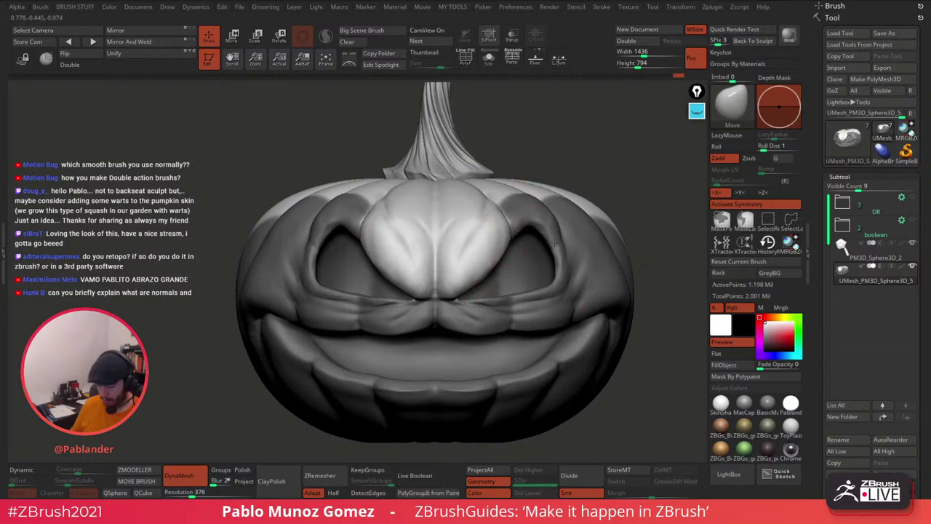
Step: Rework the lasso mask so that the ridges arching over the eyes are unmasked and the central brow is masked
{"action": "mouse_move", "coordinate": [553, 241]}
{"action": "right_mouse_down"}
{"action": "mouse_move", "coordinate": [551, 164]}
{"action": "mouse_move", "coordinate": [447, 208]}
{"action": "mouse_move", "coordinate": [492, 239]}
{"action": "mouse_move", "coordinate": [490, 264]}
{"action": "right_mouse_up"}
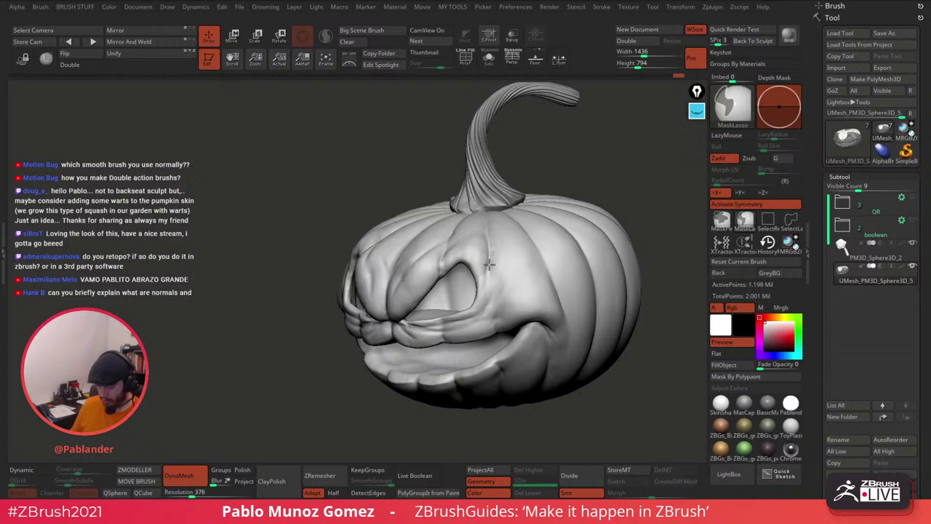
{"action": "key", "text": "ctrl+h"}
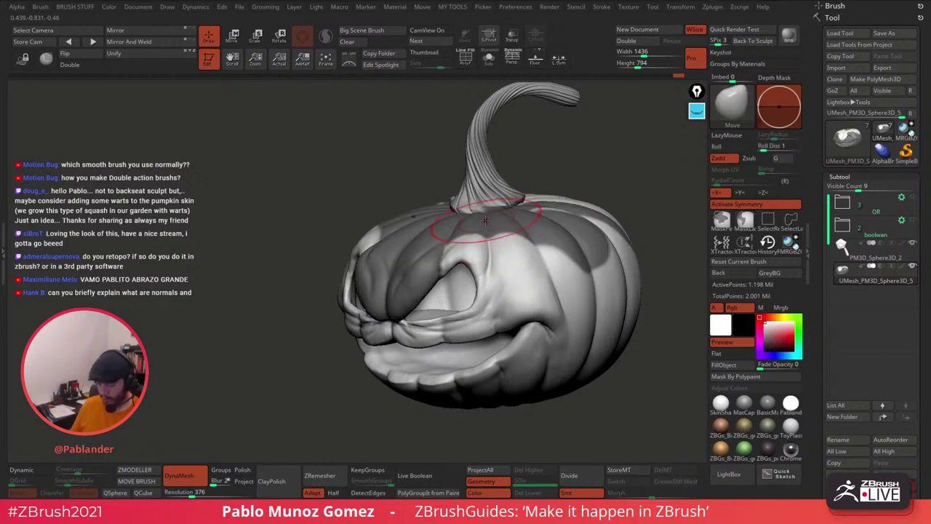
{"action": "key", "text": "ctrl"}
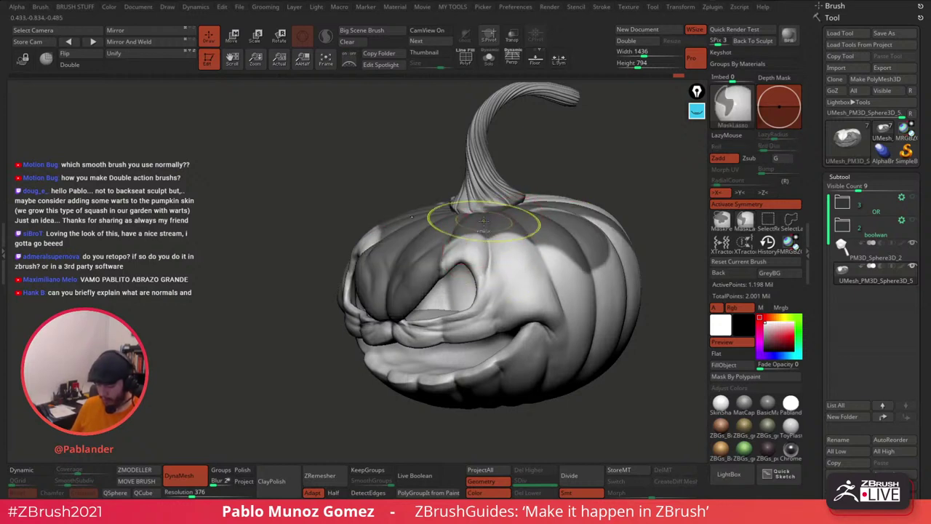
{"action": "mouse_move", "coordinate": [462, 292]}
{"action": "left_mouse_down", "text": "ctrl"}
{"action": "mouse_move", "coordinate": [609, 355]}
{"action": "mouse_move", "coordinate": [526, 161]}
{"action": "left_mouse_up", "text": "ctrl"}
{"action": "mouse_move", "coordinate": [538, 171]}
{"action": "left_mouse_down"}
{"action": "mouse_move", "coordinate": [588, 218]}
{"action": "mouse_move", "coordinate": [544, 265]}
{"action": "mouse_move", "coordinate": [502, 271]}
{"action": "left_mouse_up"}
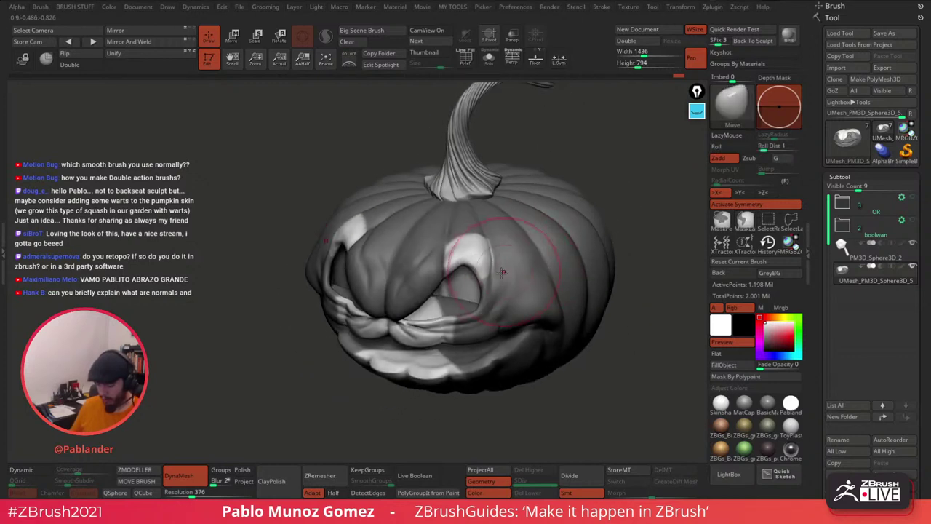
{"action": "mouse_move", "coordinate": [477, 267]}
{"action": "right_mouse_down"}
{"action": "mouse_move", "coordinate": [527, 259]}
{"action": "mouse_move", "coordinate": [534, 291]}
{"action": "mouse_move", "coordinate": [469, 275]}
{"action": "mouse_move", "coordinate": [506, 259]}
{"action": "right_mouse_up"}
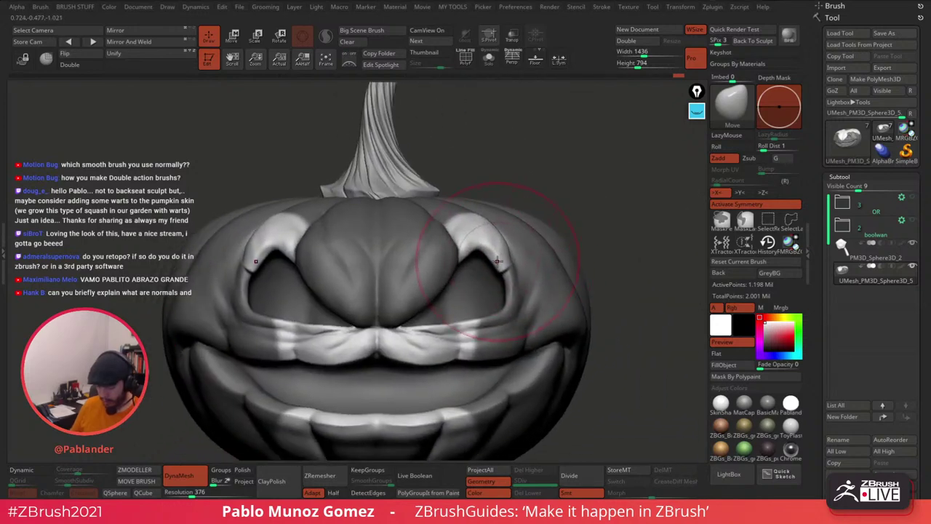
Step: Reshape the unmasked ridges over the eyes with the Move brush, smooth them and clear the mask
{"action": "right_click", "coordinate": [501, 272]}
{"action": "mouse_move", "coordinate": [505, 271]}
{"action": "left_mouse_down"}
{"action": "mouse_move", "coordinate": [480, 257]}
{"action": "mouse_move", "coordinate": [502, 230]}
{"action": "mouse_move", "coordinate": [477, 247]}
{"action": "left_mouse_up"}
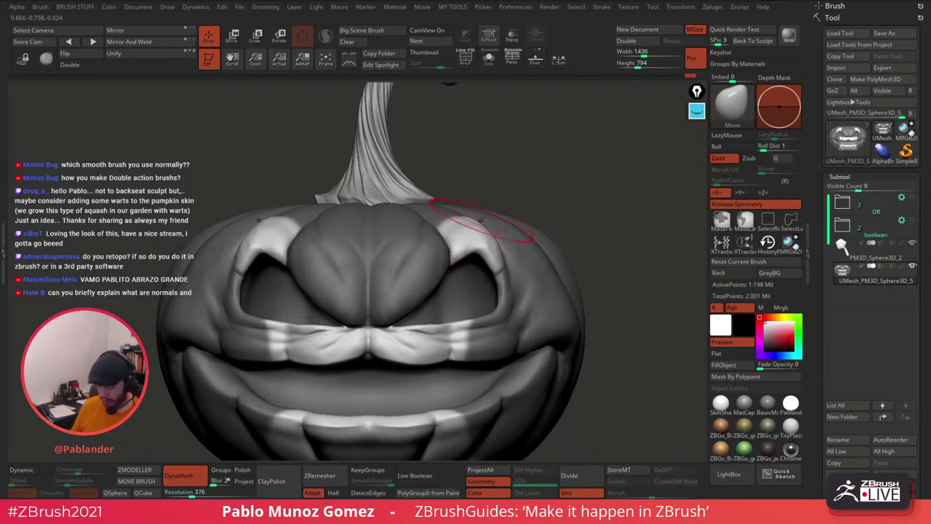
{"action": "right_click_drag", "start_coordinate": [482, 219], "coordinate": [464, 222]}
{"action": "left_click_drag", "start_coordinate": [464, 231], "coordinate": [461, 238], "text": "shift"}
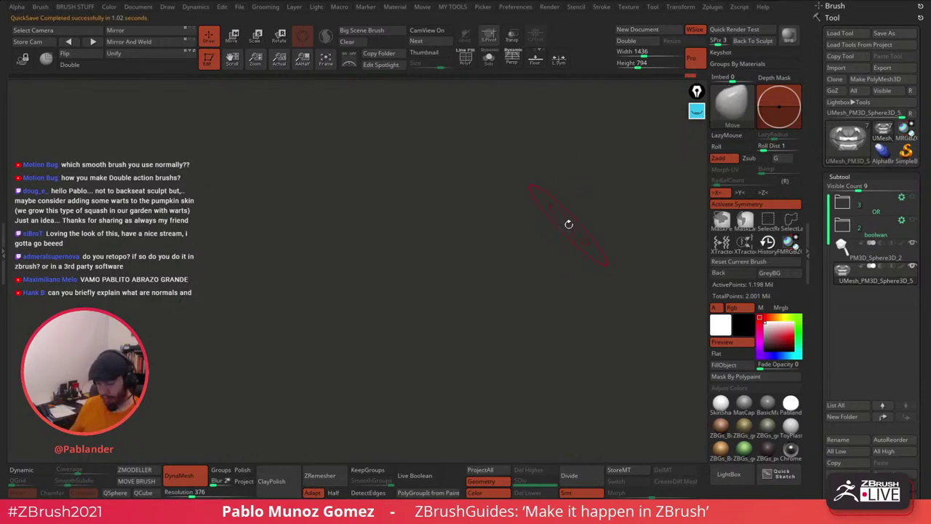
{"action": "left_click_drag", "start_coordinate": [575, 199], "coordinate": [582, 204], "text": "ctrl"}
Step: Carve the crease between the central brow and the eye ridge with a resized DamStandard brush and soften it
{"action": "right_click_drag", "start_coordinate": [551, 226], "coordinate": [519, 247]}
{"action": "key", "text": "b"}
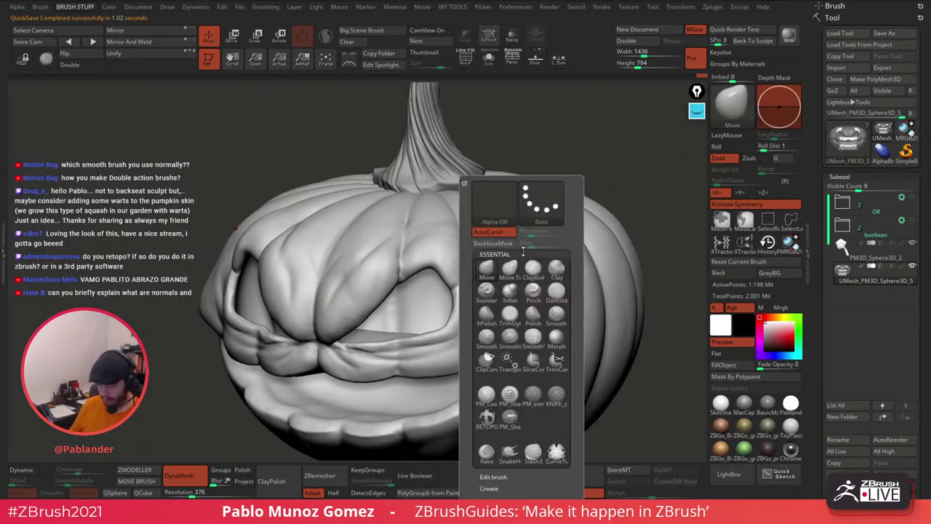
{"action": "left_click", "coordinate": [557, 291]}
{"action": "key", "text": "space"}
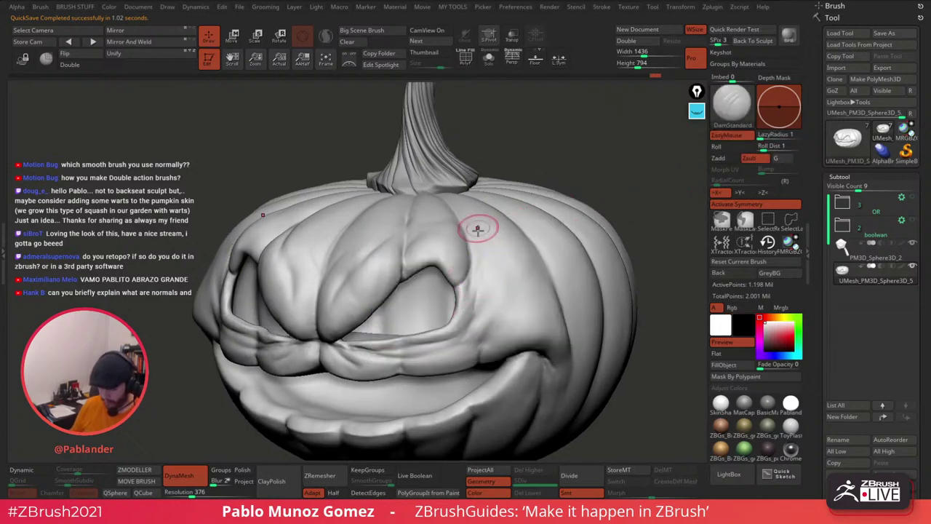
{"action": "right_click_drag", "start_coordinate": [482, 226], "coordinate": [443, 235]}
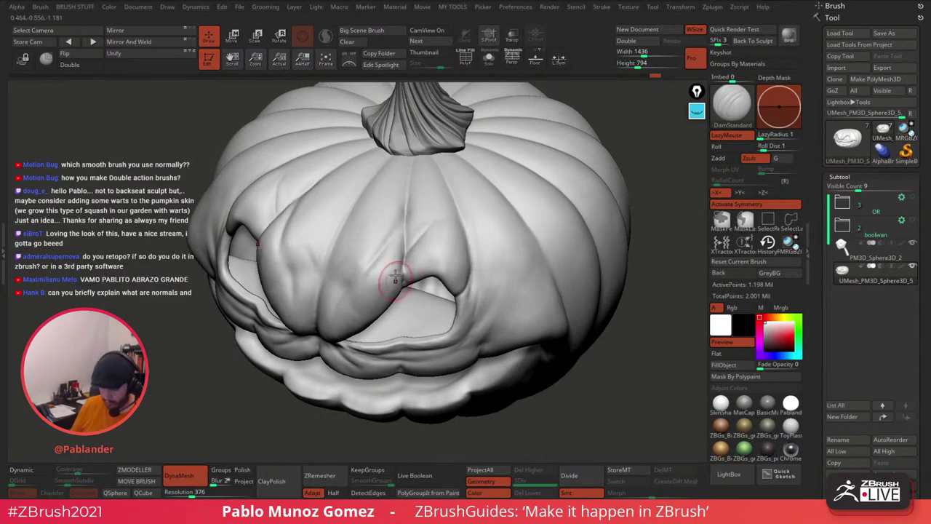
{"action": "key", "text": "shift"}
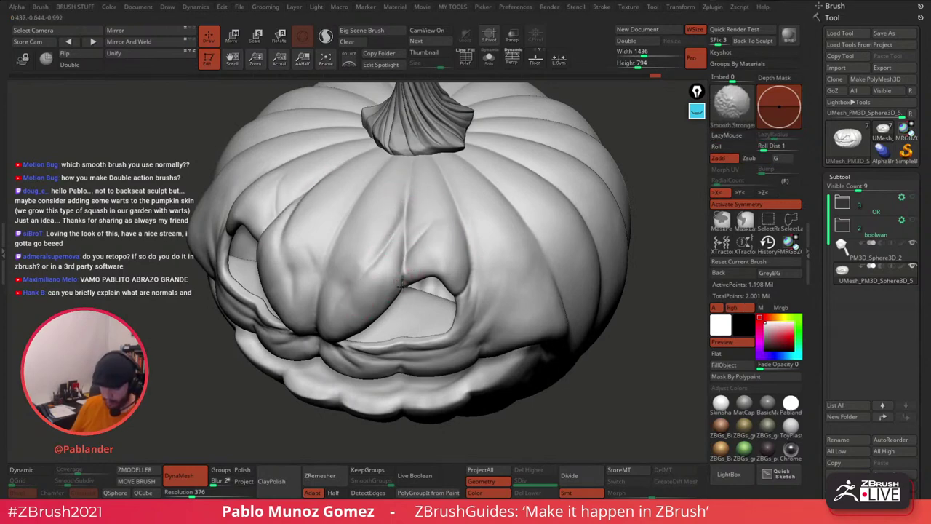
Step: Smooth the central brow between the eyes and touch up the mouth area with Smooth Stronger
{"action": "mouse_move", "coordinate": [513, 275]}
{"action": "right_mouse_down"}
{"action": "mouse_move", "coordinate": [520, 266]}
{"action": "mouse_move", "coordinate": [452, 267]}
{"action": "mouse_move", "coordinate": [468, 260]}
{"action": "right_mouse_up"}
{"action": "key", "text": "shift"}
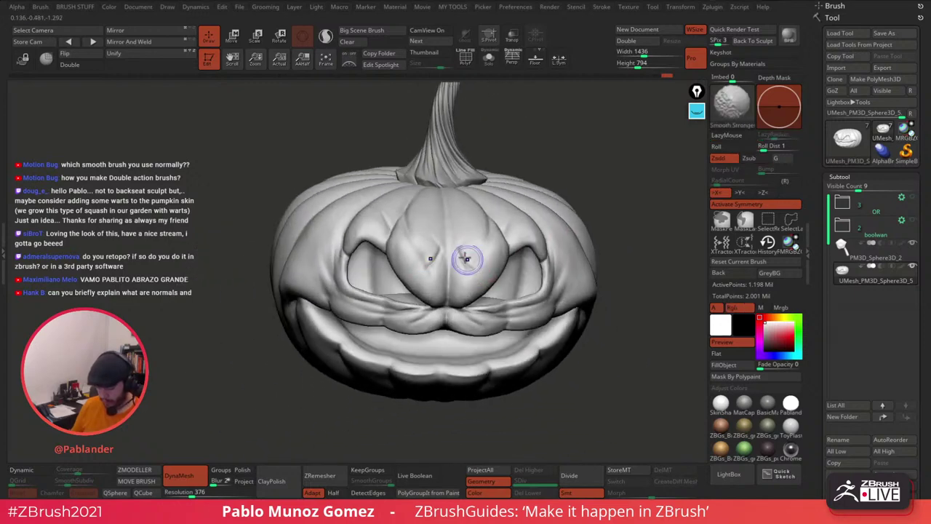
{"action": "mouse_move", "coordinate": [469, 260]}
{"action": "left_mouse_down", "text": "shift"}
{"action": "mouse_move", "coordinate": [464, 251]}
{"action": "mouse_move", "coordinate": [470, 264]}
{"action": "left_mouse_up", "text": "shift"}
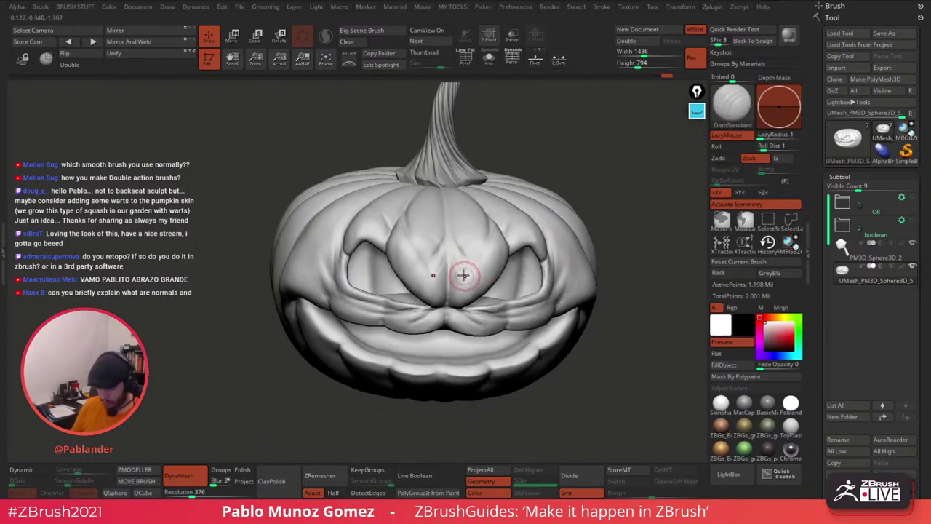
{"action": "key", "text": "shift"}
{"action": "mouse_move", "coordinate": [493, 252]}
{"action": "right_mouse_down"}
{"action": "mouse_move", "coordinate": [546, 241]}
{"action": "mouse_move", "coordinate": [588, 270]}
{"action": "mouse_move", "coordinate": [551, 293]}
{"action": "right_mouse_up"}
{"action": "left_click_drag", "start_coordinate": [499, 324], "coordinate": [501, 325], "text": "shift"}
{"action": "right_click_drag", "start_coordinate": [456, 318], "coordinate": [500, 311]}
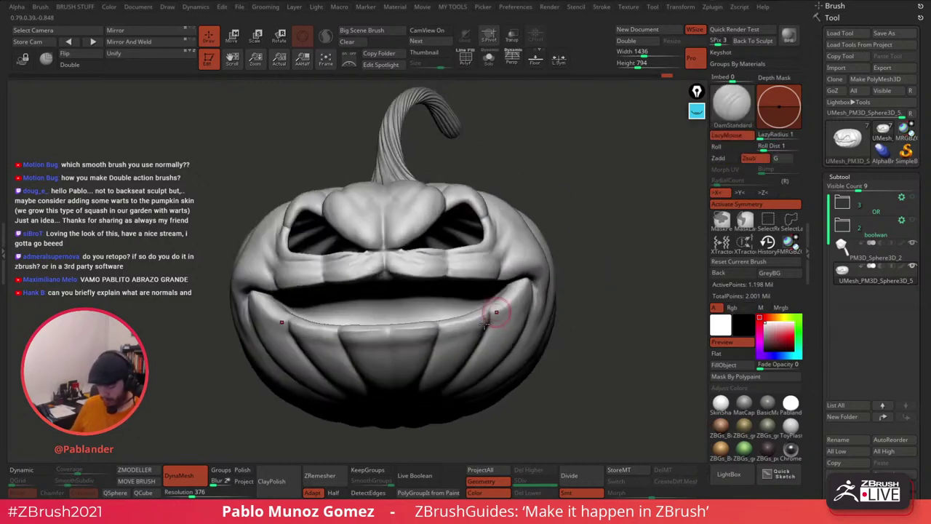
Step: Smooth the centre and rim of the pumpkin's lower lip
{"action": "key", "text": "shift"}
{"action": "right_click_drag", "start_coordinate": [452, 343], "coordinate": [499, 304]}
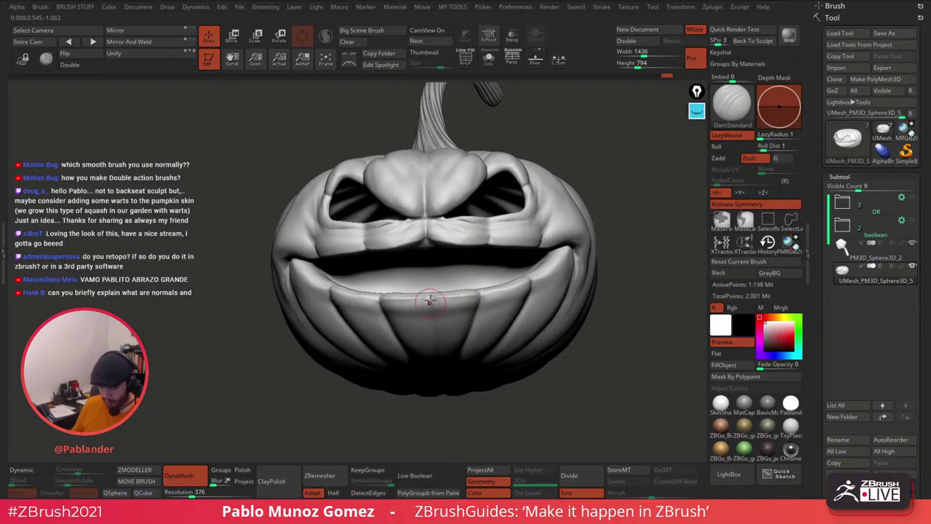
{"action": "right_click_drag", "start_coordinate": [431, 310], "coordinate": [435, 283]}
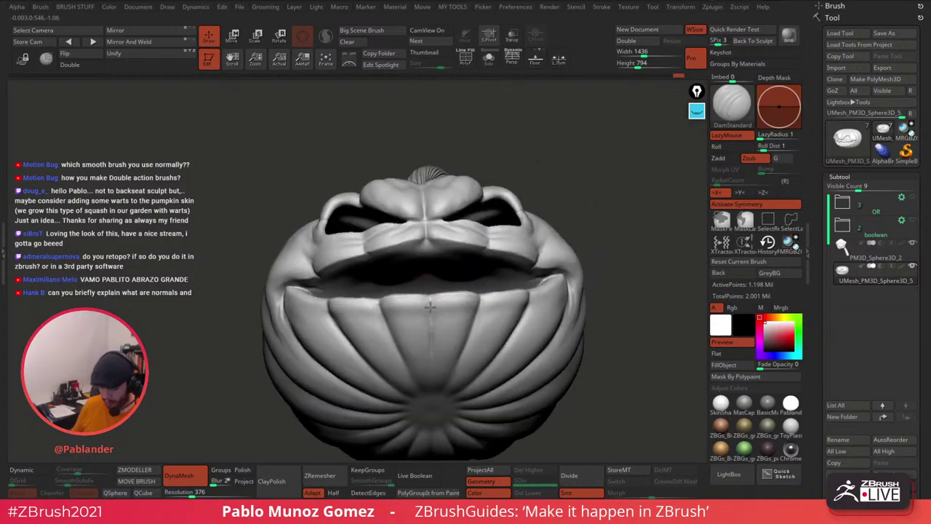
{"action": "key", "text": "shift"}
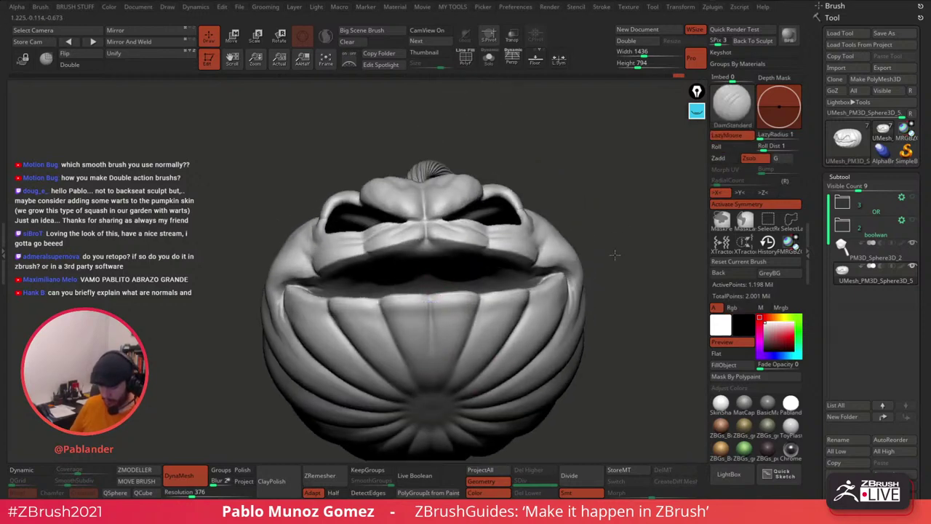
{"action": "mouse_move", "coordinate": [616, 246]}
{"action": "right_mouse_down"}
{"action": "mouse_move", "coordinate": [616, 275]}
{"action": "mouse_move", "coordinate": [550, 335]}
{"action": "right_mouse_up"}
Step: Build up the rim of the lower lip with the ClayBuildup brush and smooth the added volume
{"action": "key", "text": "b"}
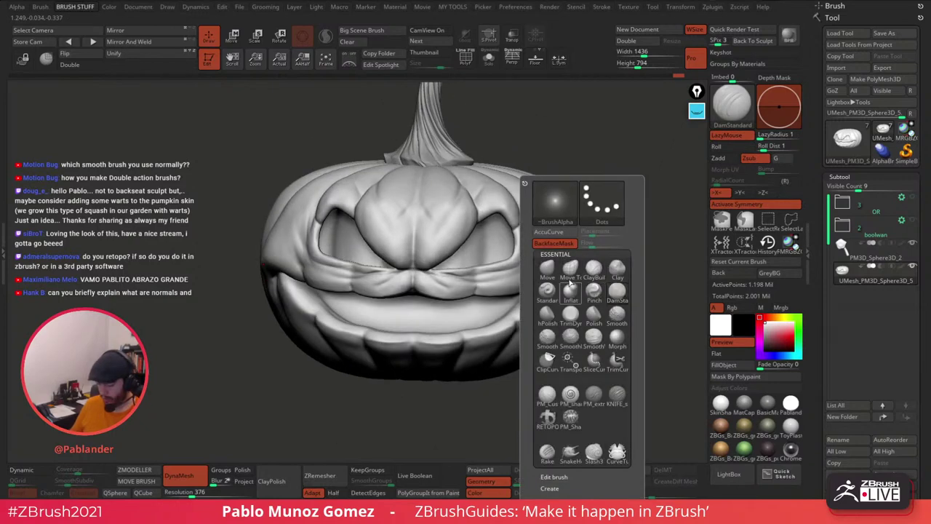
{"action": "left_click", "coordinate": [594, 270]}
{"action": "right_click_drag", "start_coordinate": [561, 234], "coordinate": [525, 293]}
{"action": "right_click", "coordinate": [525, 292]}
{"action": "mouse_move", "coordinate": [618, 244]}
{"action": "right_mouse_down"}
{"action": "mouse_move", "coordinate": [578, 240]}
{"action": "mouse_move", "coordinate": [542, 267]}
{"action": "mouse_move", "coordinate": [492, 264]}
{"action": "right_mouse_up"}
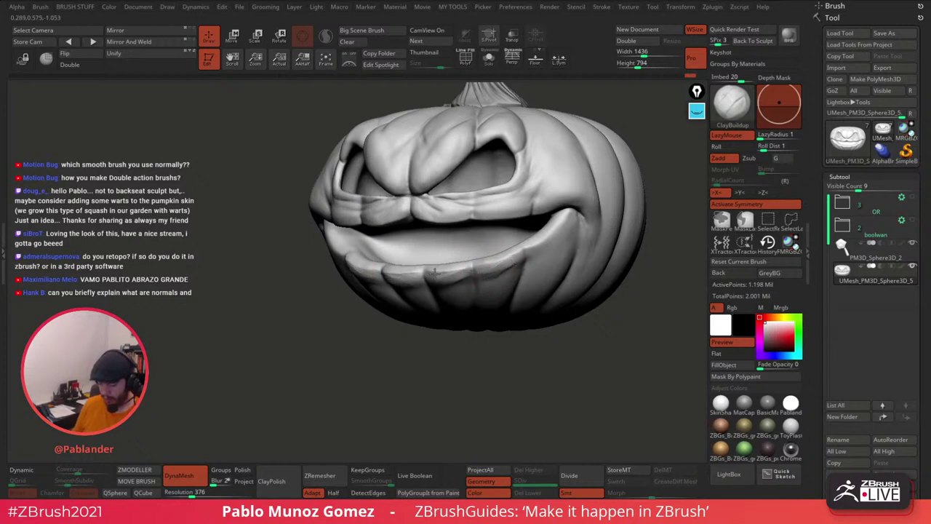
{"action": "key", "text": "shift"}
{"action": "right_click_drag", "start_coordinate": [496, 270], "coordinate": [436, 264]}
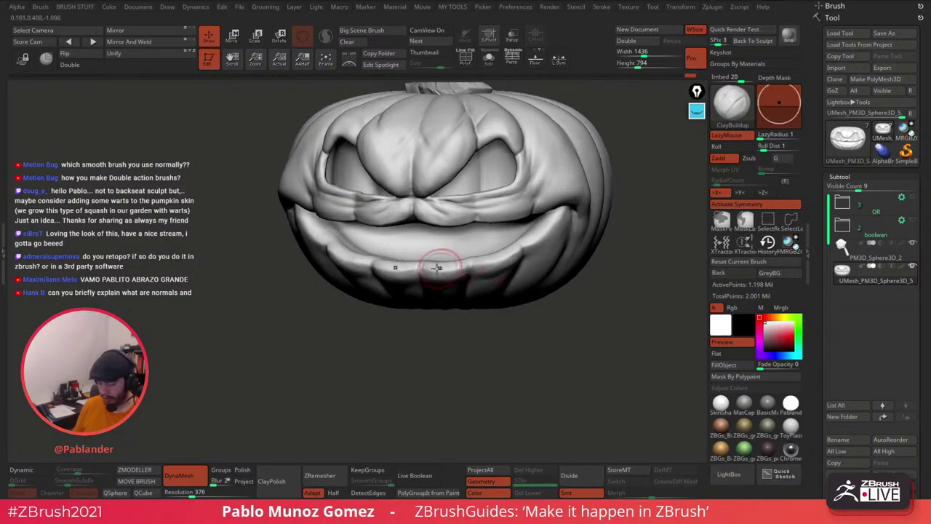
{"action": "right_click_drag", "start_coordinate": [526, 273], "coordinate": [499, 262]}
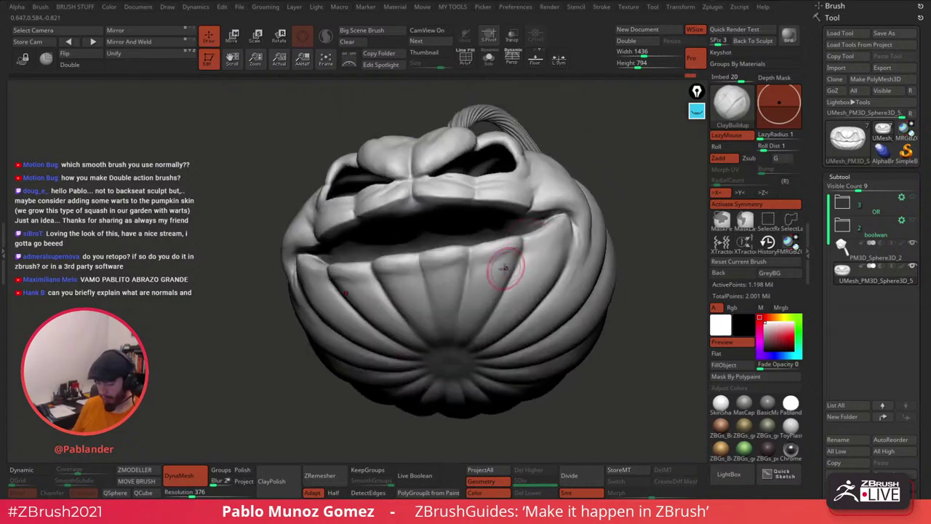
{"action": "key", "text": "shift"}
{"action": "mouse_move", "coordinate": [433, 268]}
{"action": "right_mouse_down"}
{"action": "mouse_move", "coordinate": [493, 275]}
{"action": "mouse_move", "coordinate": [566, 249]}
{"action": "mouse_move", "coordinate": [625, 251]}
{"action": "mouse_move", "coordinate": [598, 264]}
{"action": "mouse_move", "coordinate": [583, 251]}
{"action": "mouse_move", "coordinate": [597, 258]}
{"action": "mouse_move", "coordinate": [525, 283]}
{"action": "mouse_move", "coordinate": [509, 273]}
{"action": "mouse_move", "coordinate": [481, 303]}
{"action": "mouse_move", "coordinate": [526, 325]}
{"action": "mouse_move", "coordinate": [538, 298]}
{"action": "mouse_move", "coordinate": [491, 183]}
{"action": "mouse_move", "coordinate": [591, 258]}
{"action": "mouse_move", "coordinate": [604, 256]}
{"action": "mouse_move", "coordinate": [593, 273]}
{"action": "mouse_move", "coordinate": [600, 258]}
{"action": "mouse_move", "coordinate": [576, 271]}
{"action": "mouse_move", "coordinate": [576, 282]}
{"action": "right_mouse_up"}
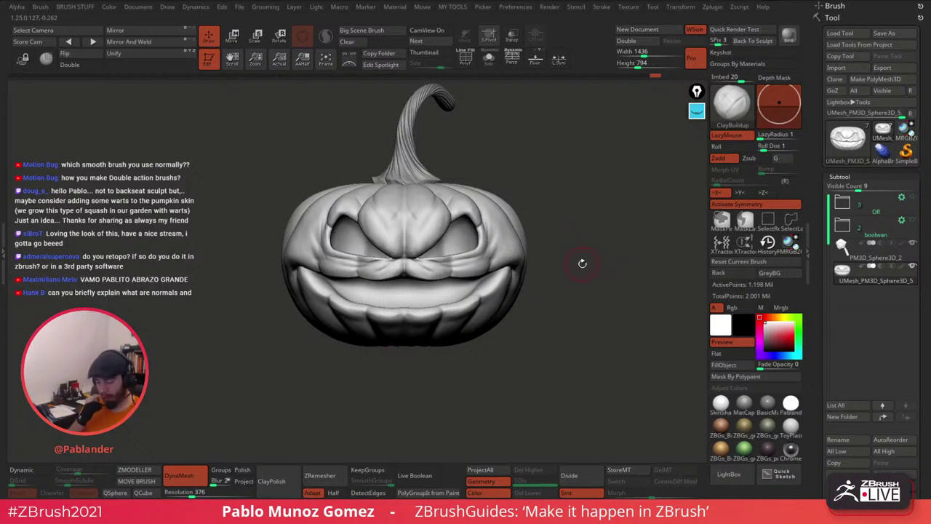
{"action": "left_click_drag", "start_coordinate": [584, 314], "coordinate": [585, 320]}
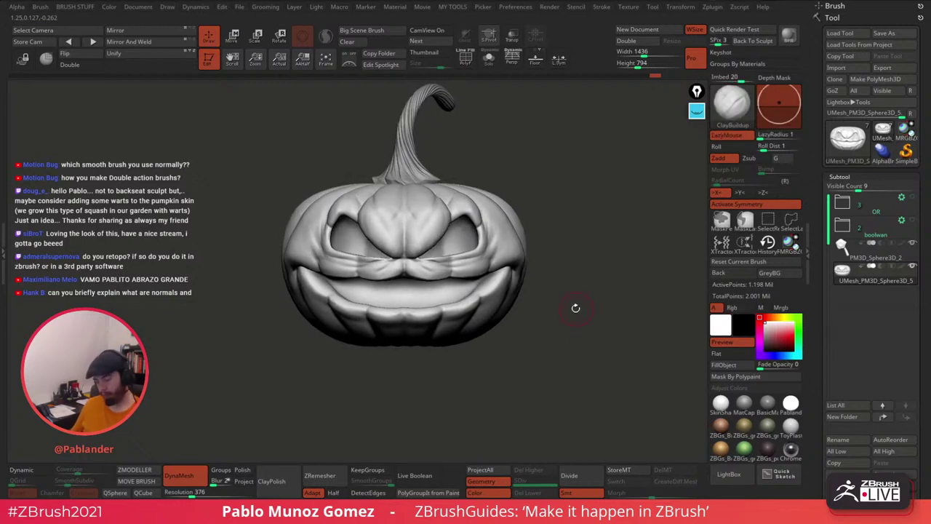
{"action": "key", "text": "b"}
{"action": "key", "text": "Escape"}
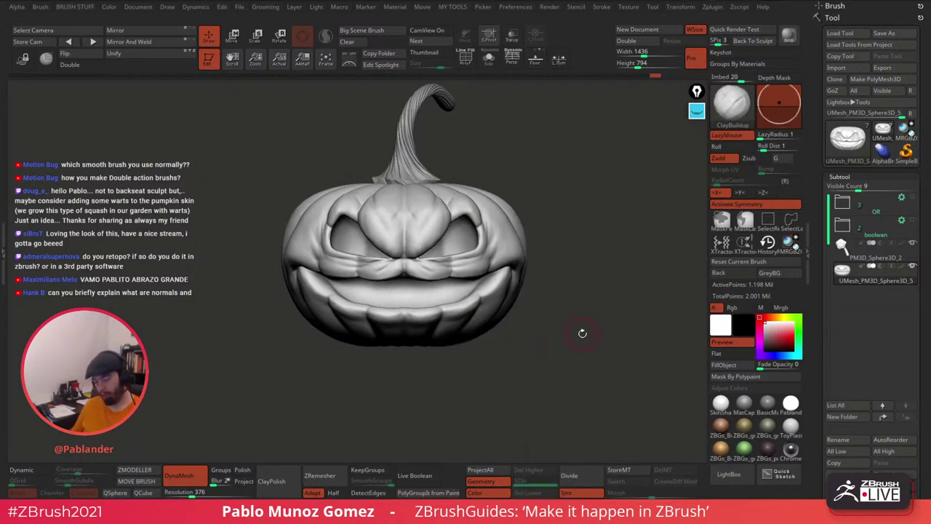
{"action": "mouse_move", "coordinate": [598, 318]}
{"action": "left_mouse_down"}
{"action": "mouse_move", "coordinate": [585, 318]}
{"action": "mouse_move", "coordinate": [595, 307]}
{"action": "left_mouse_up"}
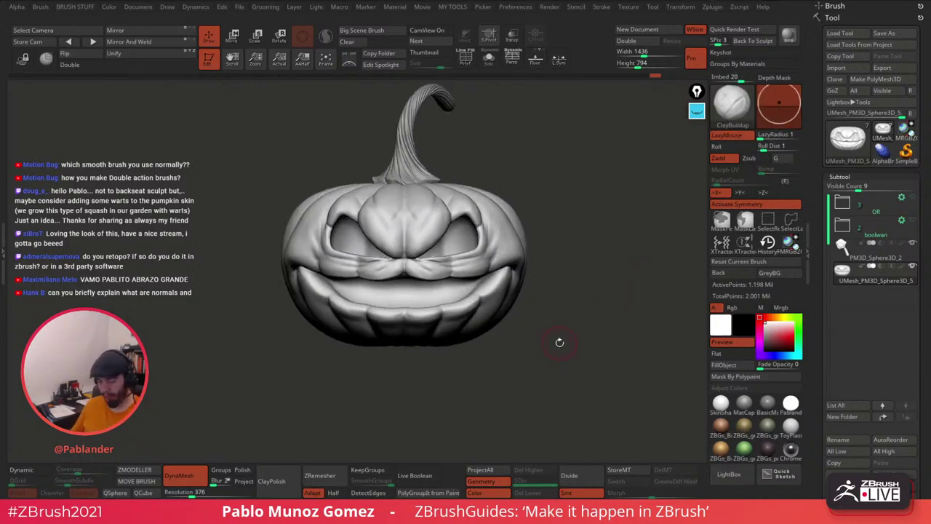
{"action": "mouse_move", "coordinate": [559, 344]}
{"action": "left_mouse_down"}
{"action": "mouse_move", "coordinate": [514, 327]}
{"action": "mouse_move", "coordinate": [529, 321]}
{"action": "mouse_move", "coordinate": [553, 342]}
{"action": "left_mouse_up"}
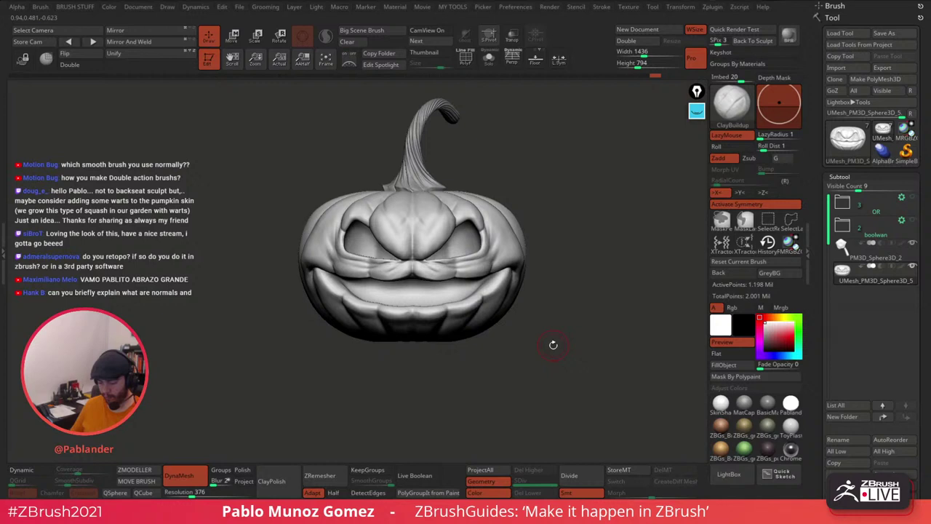
Step: Append a Ring3D mesh as a new subtool, select it and isolate it in Solo mode
{"action": "scroll", "coordinate": [921, 352], "scroll_direction": "down", "scroll_amount": 3}
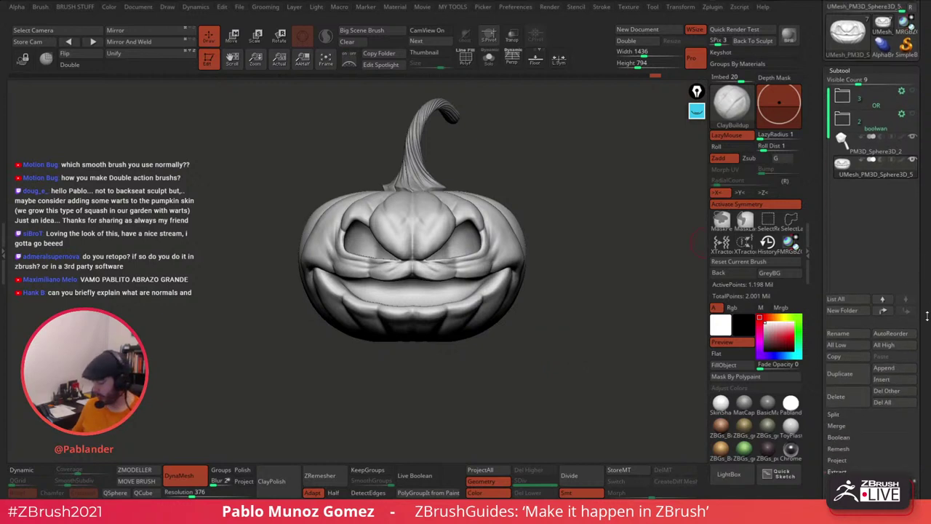
{"action": "left_click", "coordinate": [899, 369]}
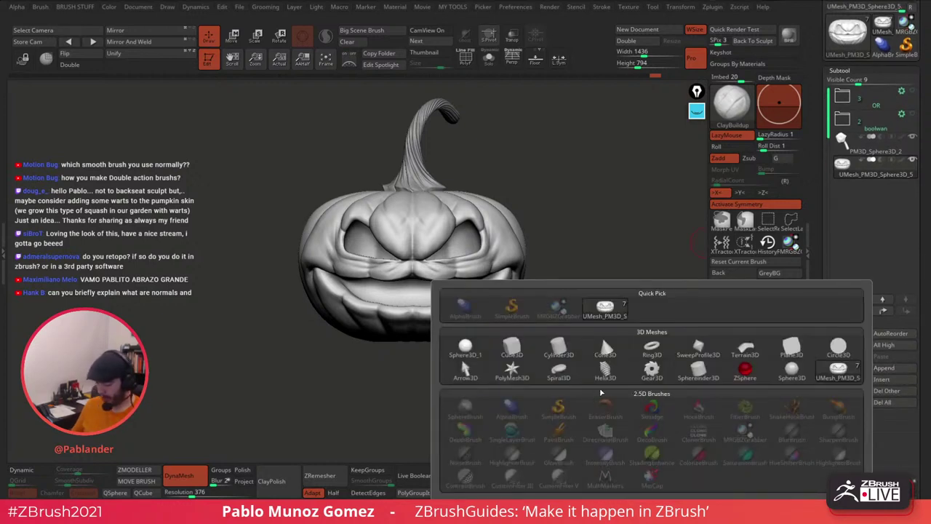
{"action": "left_click", "coordinate": [652, 348]}
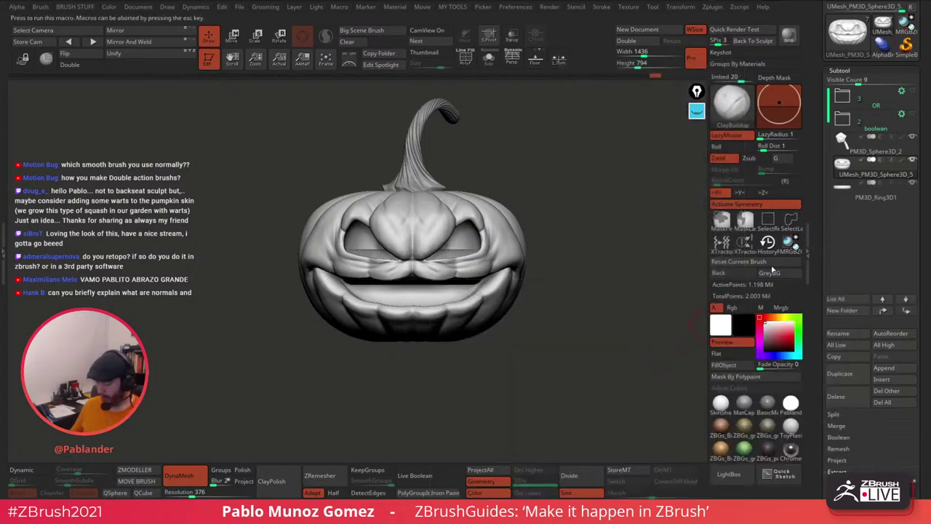
{"action": "left_click", "coordinate": [490, 62]}
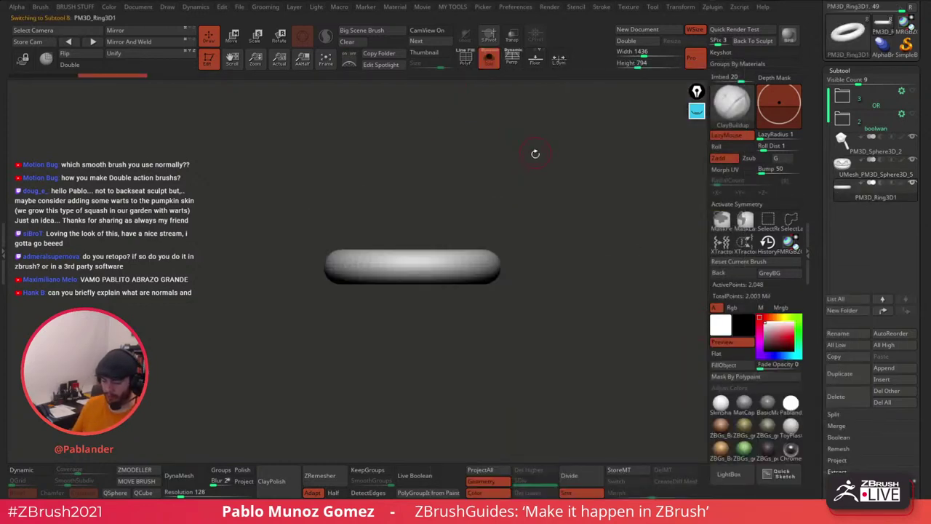
Step: Hide one half of the ring and delete the hidden part, leaving a U-shaped arc
{"action": "left_click_drag", "start_coordinate": [536, 154], "coordinate": [543, 274]}
{"action": "left_click_drag", "start_coordinate": [273, 127], "coordinate": [558, 248], "text": "ctrl+shift"}
{"action": "key", "text": "q"}
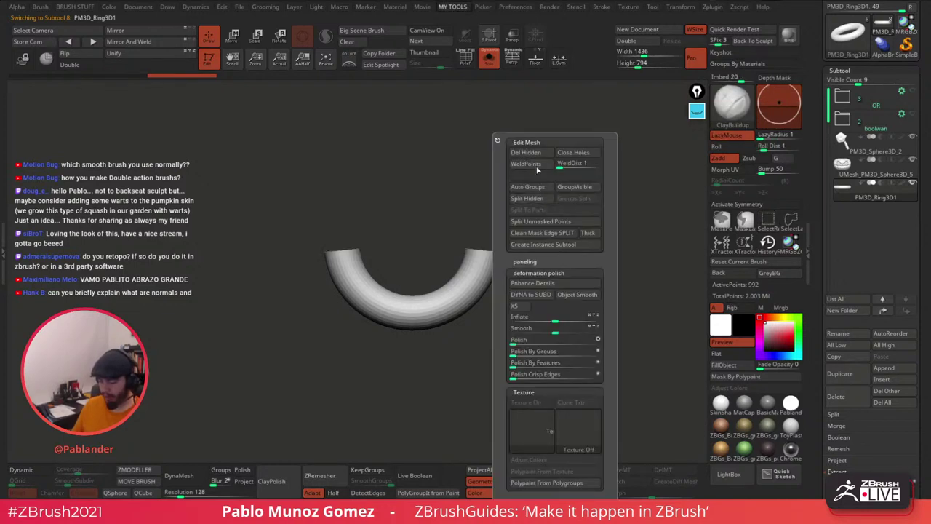
{"action": "left_click", "coordinate": [527, 198]}
{"action": "key", "text": "space"}
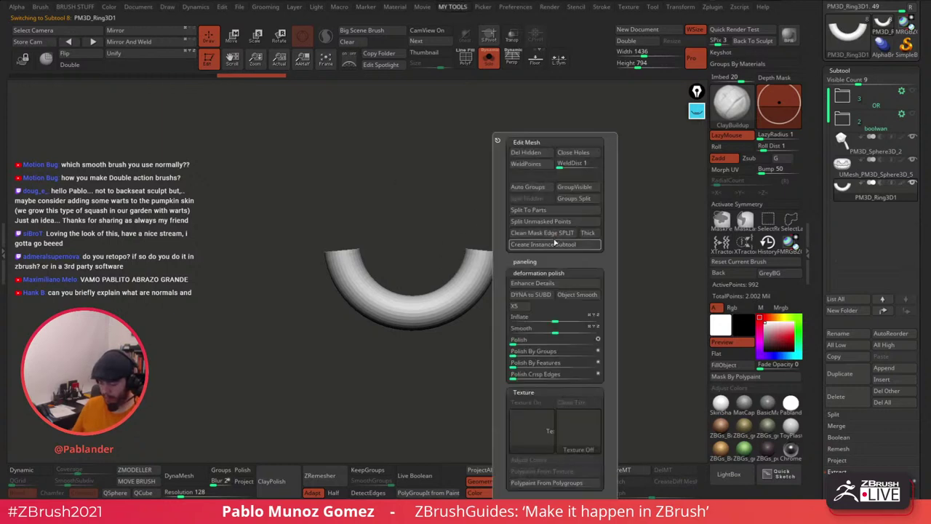
{"action": "left_click", "coordinate": [526, 153]}
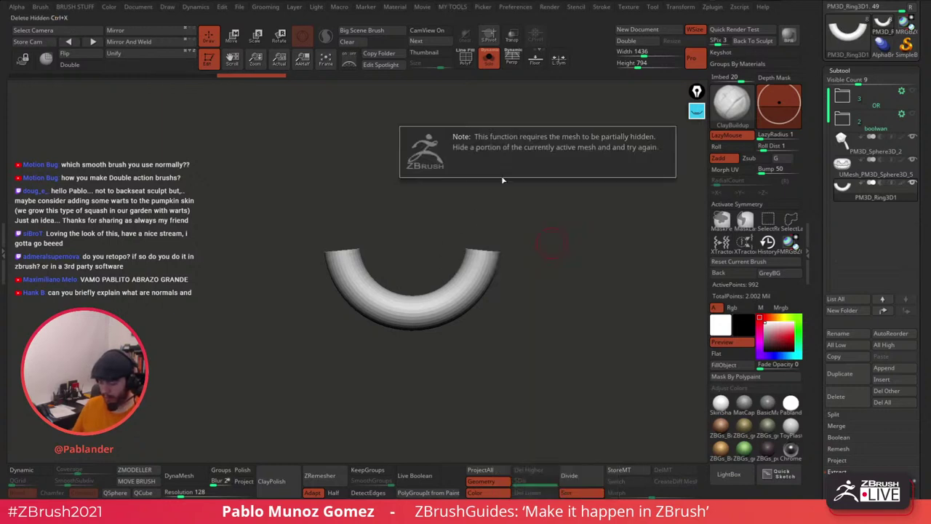
Step: DynaMesh the half ring at resolution 128 and round its cut ends with Smooth Stronger, using X symmetry
{"action": "left_click", "coordinate": [185, 478]}
{"action": "key", "text": "space"}
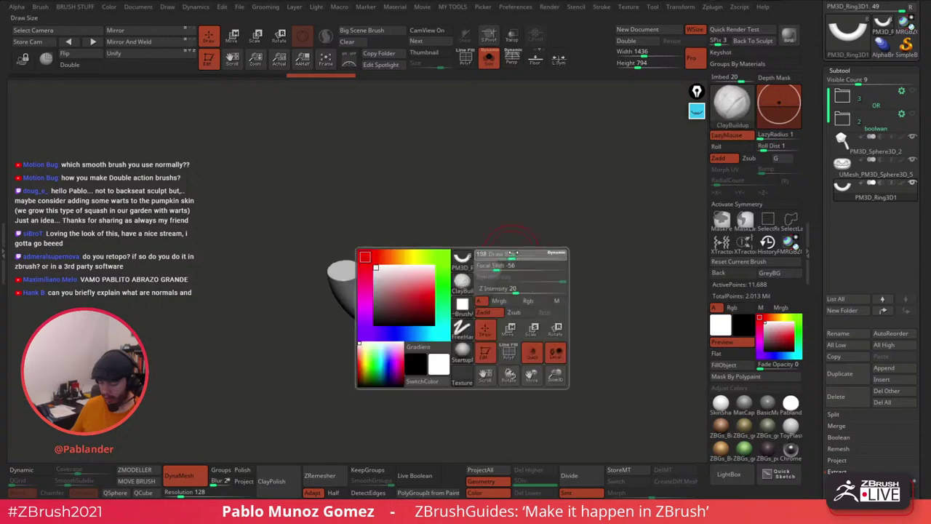
{"action": "mouse_move", "coordinate": [478, 270]}
{"action": "left_mouse_down", "text": "shift"}
{"action": "mouse_move", "coordinate": [495, 269]}
{"action": "mouse_move", "coordinate": [473, 270]}
{"action": "left_mouse_up", "text": "shift"}
{"action": "left_click", "coordinate": [742, 205]}
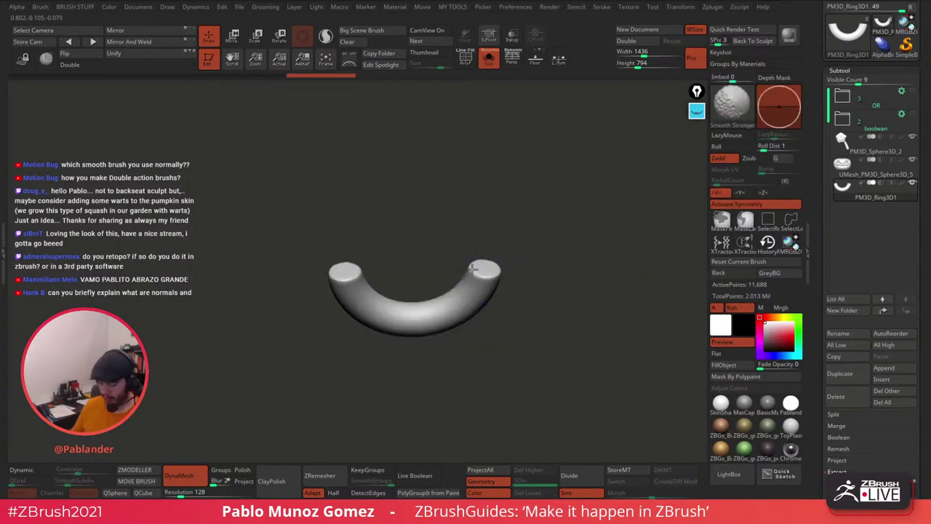
{"action": "right_click_drag", "start_coordinate": [422, 315], "coordinate": [526, 277]}
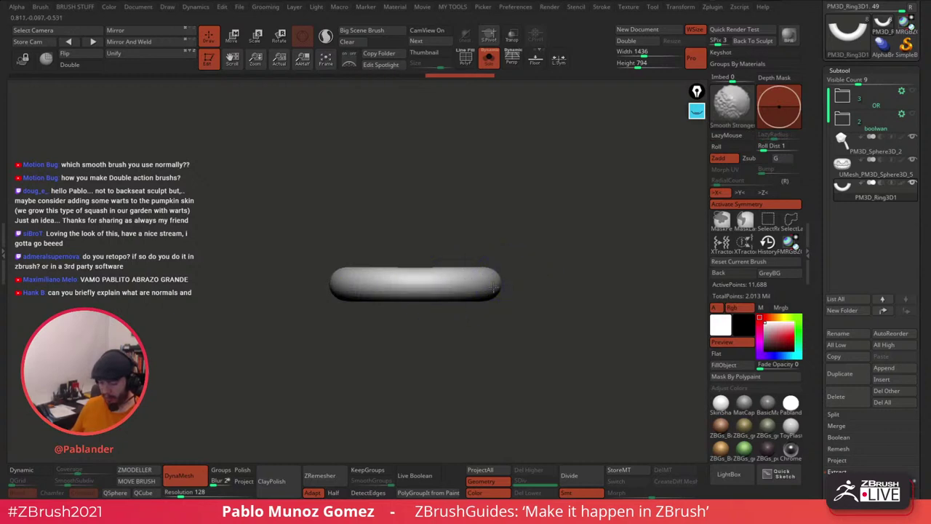
{"action": "mouse_move", "coordinate": [525, 262]}
{"action": "left_mouse_down"}
{"action": "mouse_move", "coordinate": [543, 279]}
{"action": "mouse_move", "coordinate": [567, 258]}
{"action": "mouse_move", "coordinate": [537, 244]}
{"action": "left_mouse_up"}
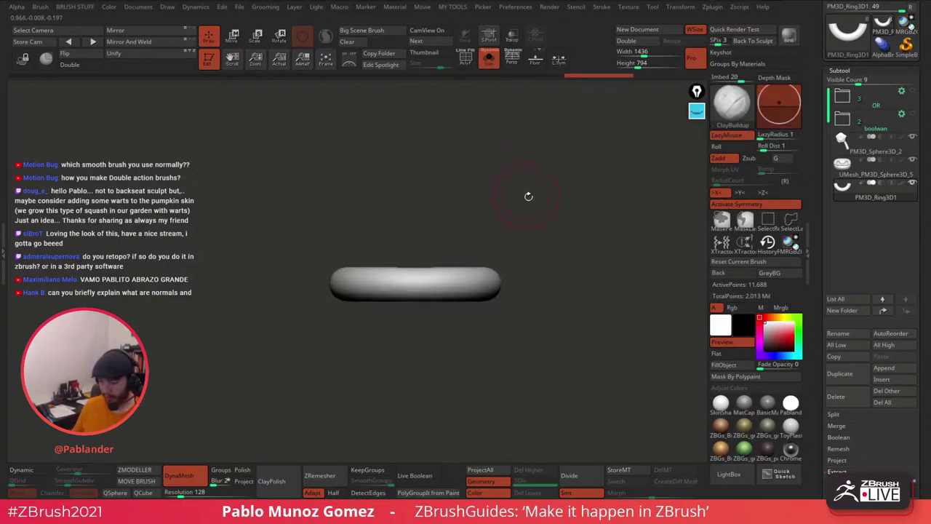
{"action": "right_click_drag", "start_coordinate": [529, 197], "coordinate": [506, 267]}
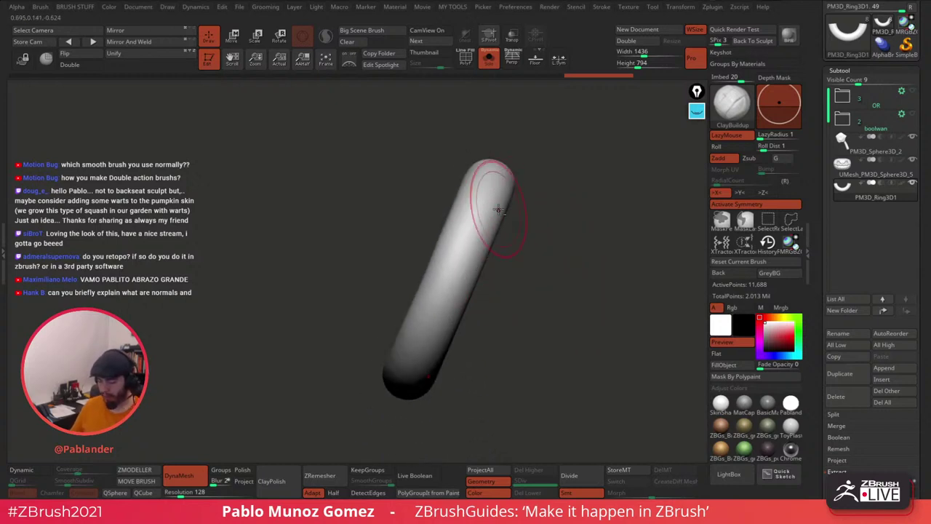
Step: Flatten the outer side of the arc with the TrimDynamic brush, smoothing between strokes
{"action": "key", "text": "b"}
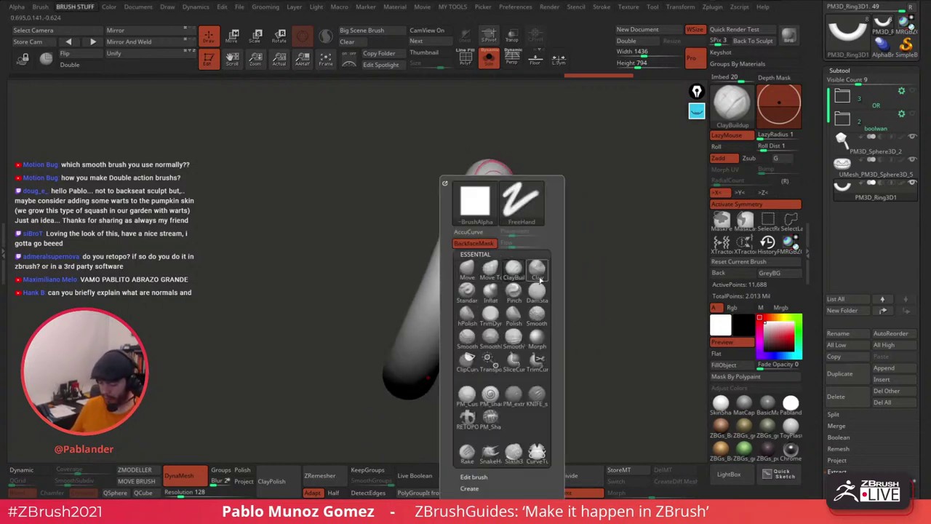
{"action": "left_click", "coordinate": [493, 323]}
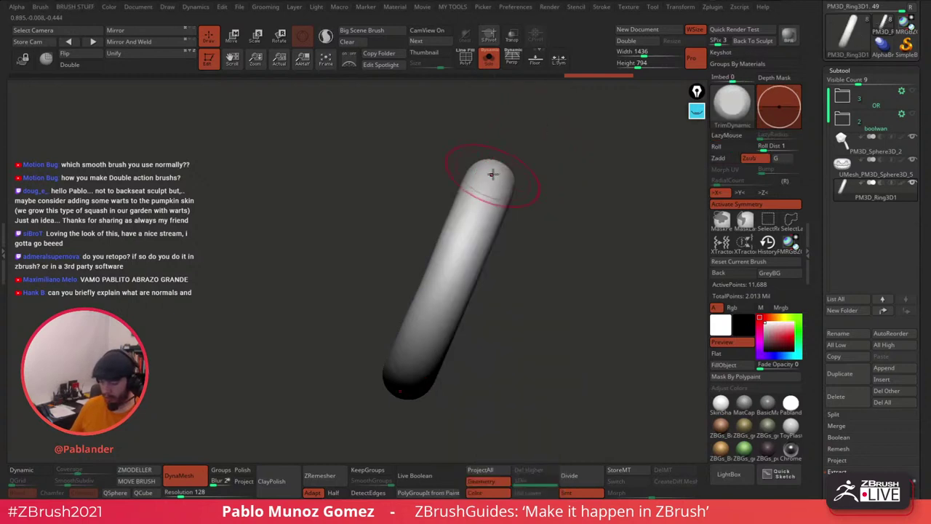
{"action": "mouse_move", "coordinate": [468, 240]}
{"action": "left_mouse_down"}
{"action": "mouse_move", "coordinate": [441, 310]}
{"action": "mouse_move", "coordinate": [477, 226]}
{"action": "left_mouse_up"}
{"action": "left_click_drag", "start_coordinate": [487, 187], "coordinate": [462, 291], "text": "shift"}
{"action": "mouse_move", "coordinate": [516, 214]}
{"action": "left_mouse_down"}
{"action": "mouse_move", "coordinate": [513, 174]}
{"action": "mouse_move", "coordinate": [473, 251]}
{"action": "left_mouse_up"}
{"action": "left_click_drag", "start_coordinate": [483, 335], "coordinate": [486, 375]}
{"action": "left_click_drag", "start_coordinate": [498, 165], "coordinate": [474, 247]}
{"action": "left_click_drag", "start_coordinate": [475, 192], "coordinate": [465, 248], "text": "shift"}
{"action": "left_click_drag", "start_coordinate": [535, 207], "coordinate": [617, 234]}
{"action": "left_click_drag", "start_coordinate": [472, 254], "coordinate": [476, 291]}
{"action": "left_click_drag", "start_coordinate": [582, 253], "coordinate": [527, 266]}
{"action": "mouse_move", "coordinate": [472, 291]}
{"action": "left_mouse_down", "text": "shift"}
{"action": "mouse_move", "coordinate": [457, 327]}
{"action": "mouse_move", "coordinate": [433, 342]}
{"action": "mouse_move", "coordinate": [480, 223]}
{"action": "mouse_move", "coordinate": [421, 196]}
{"action": "left_mouse_up", "text": "shift"}
{"action": "right_click_drag", "start_coordinate": [448, 249], "coordinate": [445, 224]}
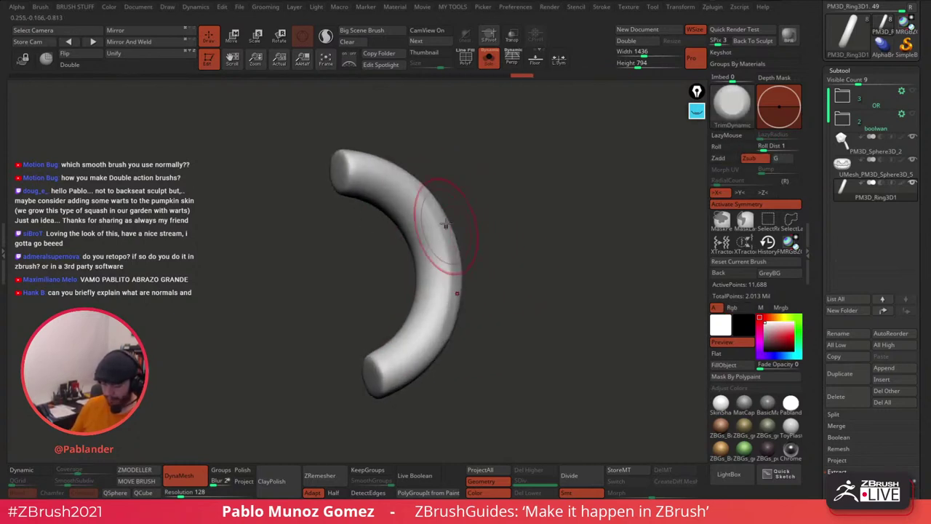
Step: Smooth the flattened outer face of the arc into an even, rounded band
{"action": "left_click_drag", "start_coordinate": [489, 299], "coordinate": [515, 299]}
{"action": "left_click_drag", "start_coordinate": [442, 328], "coordinate": [434, 341], "text": "shift"}
{"action": "right_click_drag", "start_coordinate": [458, 300], "coordinate": [397, 193]}
{"action": "left_click_drag", "start_coordinate": [435, 280], "coordinate": [441, 316], "text": "shift"}
{"action": "left_click_drag", "start_coordinate": [497, 265], "coordinate": [523, 218]}
{"action": "right_click_drag", "start_coordinate": [601, 294], "coordinate": [568, 303]}
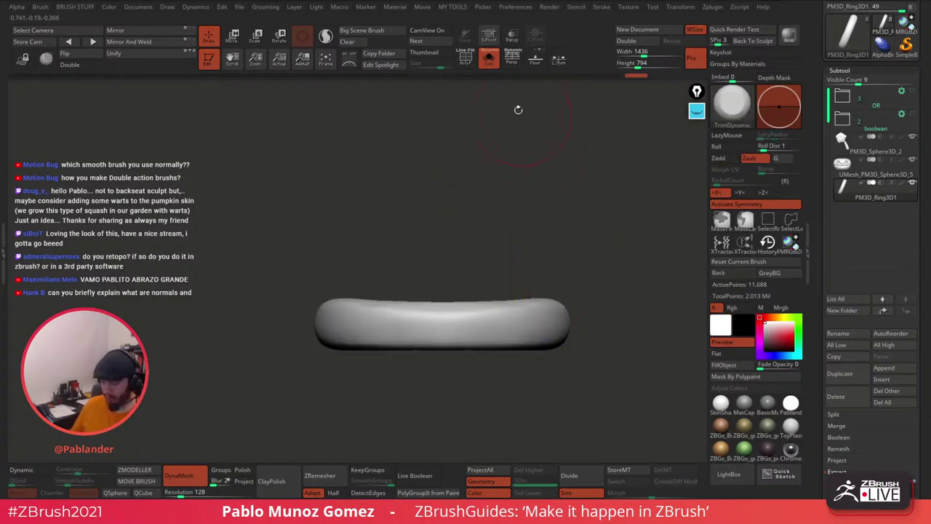
Step: Turn off Solo mode and lower the arc into the pumpkin's mouth with the Move gizmo
{"action": "left_click", "coordinate": [490, 60]}
{"action": "key", "text": "w"}
{"action": "right_click_drag", "start_coordinate": [464, 248], "coordinate": [462, 172], "text": "alt"}
{"action": "left_click_drag", "start_coordinate": [444, 192], "coordinate": [440, 294]}
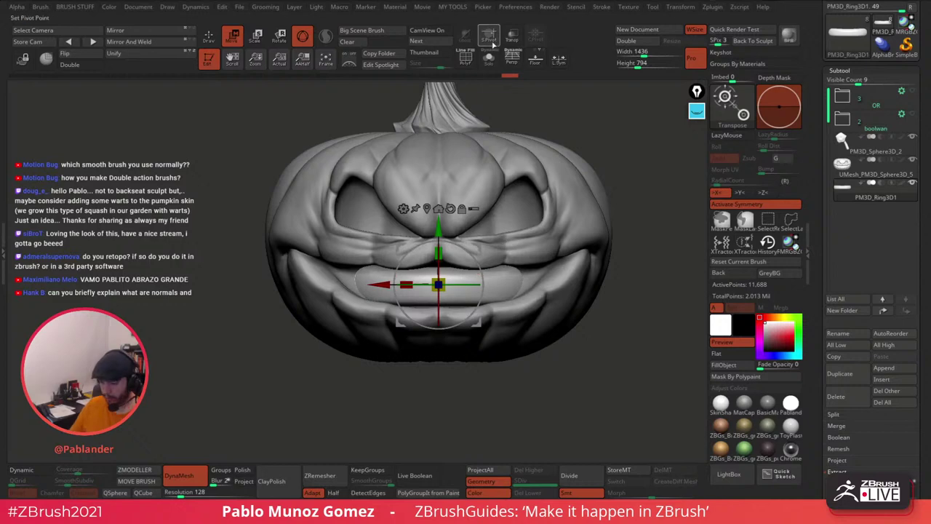
Step: Turn on transparency to bring the arc forward behind the lips, scale it to the mouth opening and lower it slightly
{"action": "left_click", "coordinate": [513, 41]}
{"action": "right_click_drag", "start_coordinate": [502, 182], "coordinate": [487, 313]}
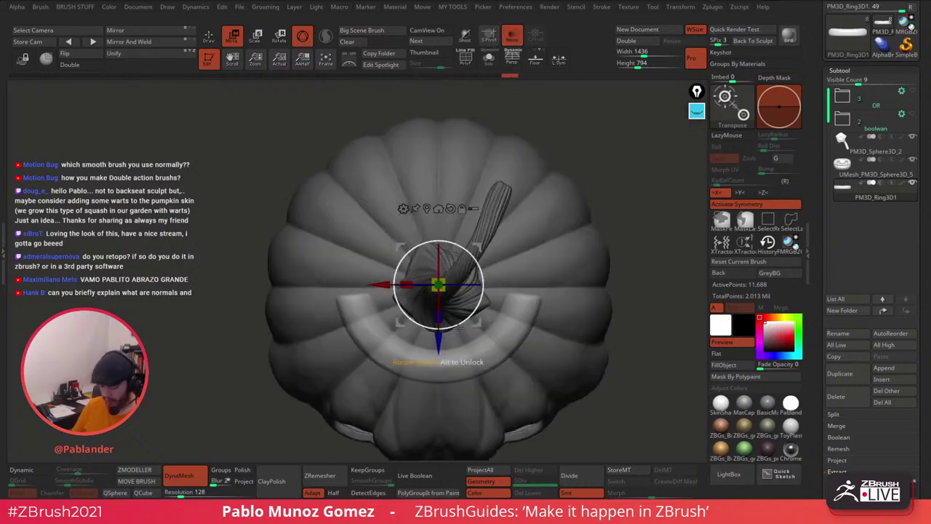
{"action": "left_click_drag", "start_coordinate": [442, 337], "coordinate": [443, 406]}
{"action": "right_click_drag", "start_coordinate": [465, 393], "coordinate": [446, 334]}
{"action": "left_click_drag", "start_coordinate": [444, 325], "coordinate": [447, 313]}
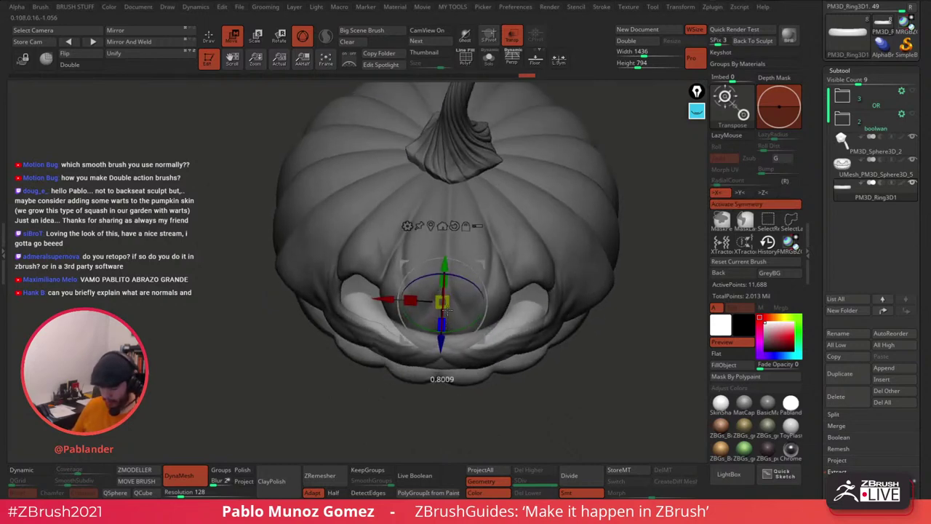
{"action": "right_click_drag", "start_coordinate": [488, 320], "coordinate": [514, 182]}
{"action": "right_click_drag", "start_coordinate": [536, 272], "coordinate": [494, 287]}
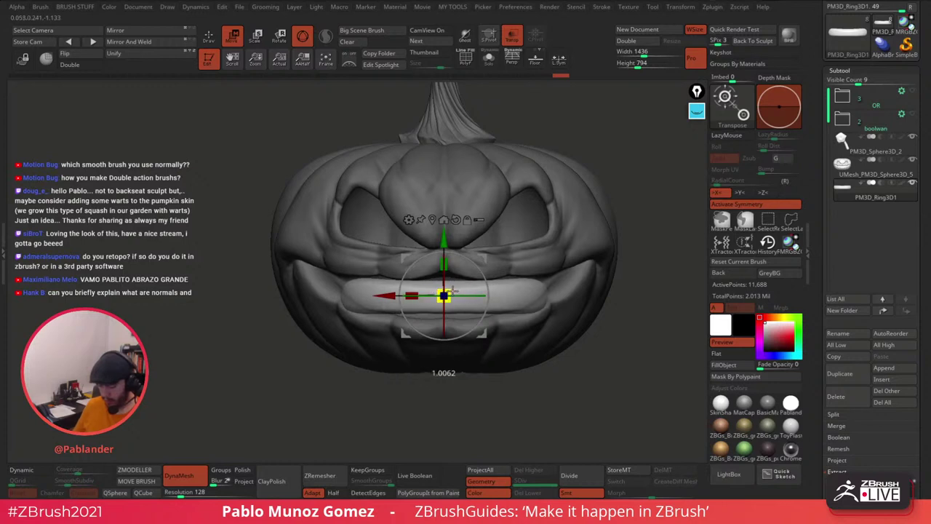
{"action": "left_click_drag", "start_coordinate": [444, 239], "coordinate": [443, 254]}
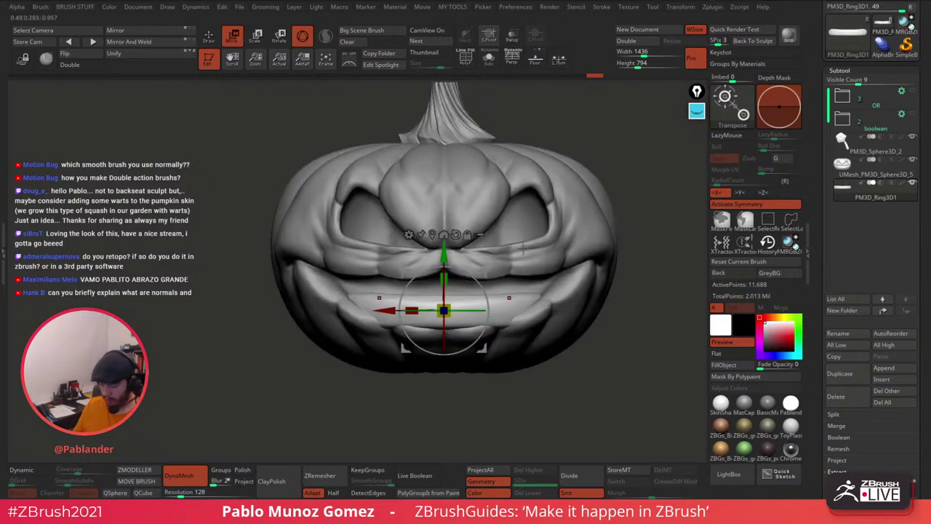
Step: Fine-tune the arc's position and width inside the mouth, and return to Draw mode with the pumpkin body selected
{"action": "right_click_drag", "start_coordinate": [520, 229], "coordinate": [547, 284]}
{"action": "left_click_drag", "start_coordinate": [445, 311], "coordinate": [467, 318]}
{"action": "right_click_drag", "start_coordinate": [525, 332], "coordinate": [507, 322]}
{"action": "left_click_drag", "start_coordinate": [442, 308], "coordinate": [391, 305]}
{"action": "right_click_drag", "start_coordinate": [578, 307], "coordinate": [544, 299]}
{"action": "left_click_drag", "start_coordinate": [413, 304], "coordinate": [420, 304]}
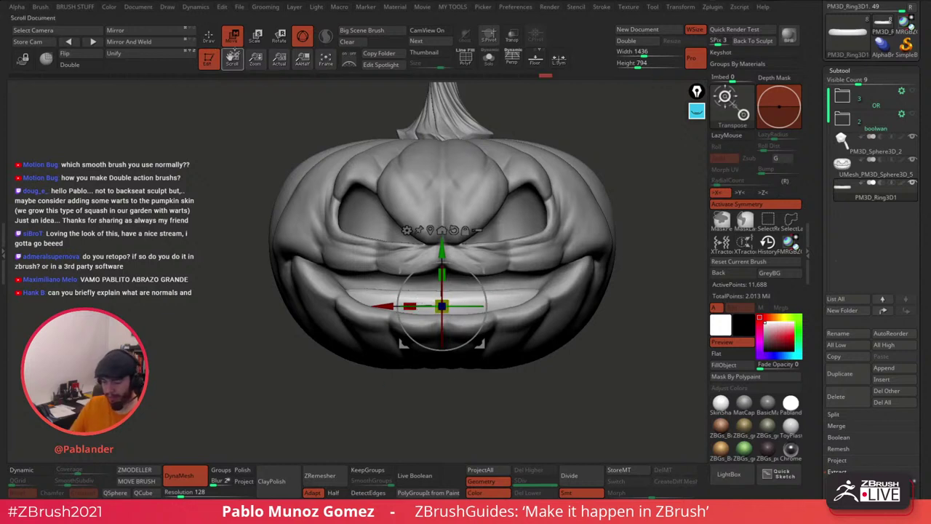
{"action": "key", "text": "q"}
{"action": "left_click", "coordinate": [564, 280], "text": "alt"}
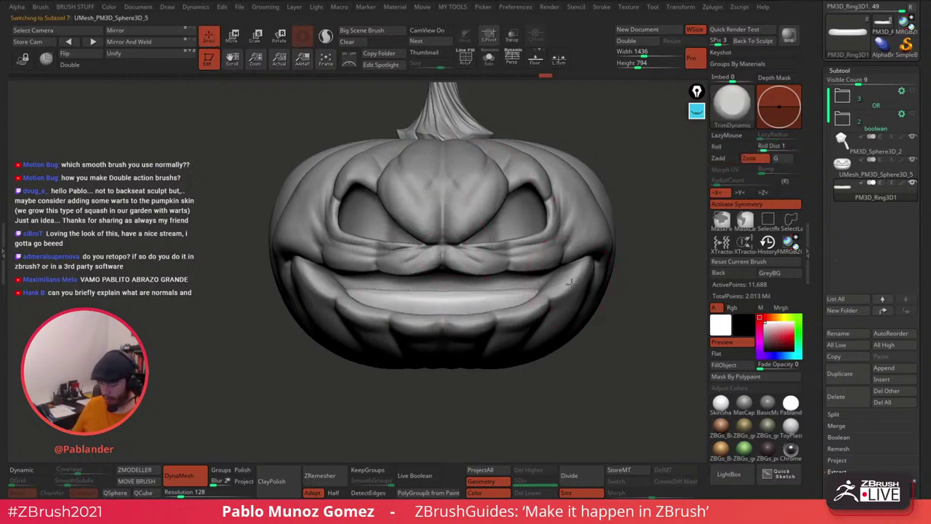
Step: Mask everything except the pumpkin's lower lip, reshape the lip's inner edge with the Move brush, and clear the mask
{"action": "key", "text": "b"}
{"action": "key", "text": "Escape"}
{"action": "key", "text": "b"}
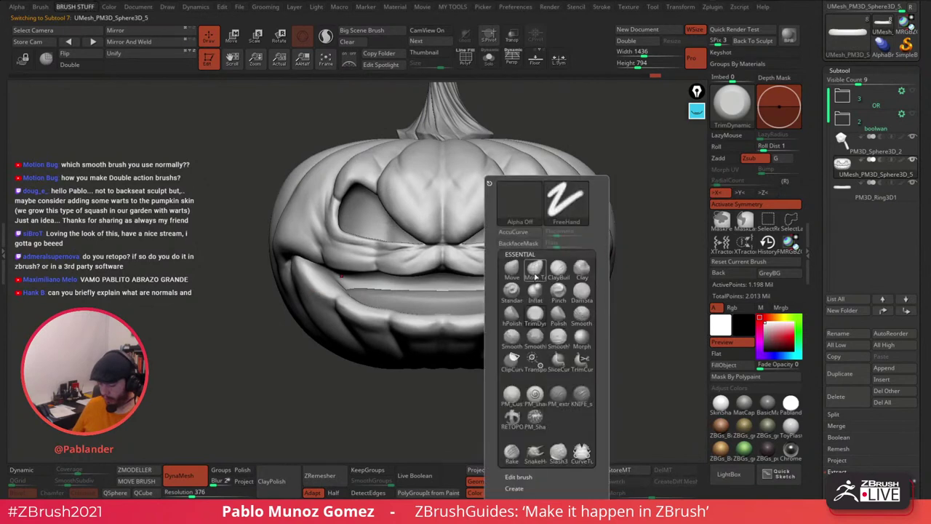
{"action": "key", "text": "m"}
{"action": "key", "text": "v"}
{"action": "left_click_drag", "start_coordinate": [627, 260], "coordinate": [624, 333]}
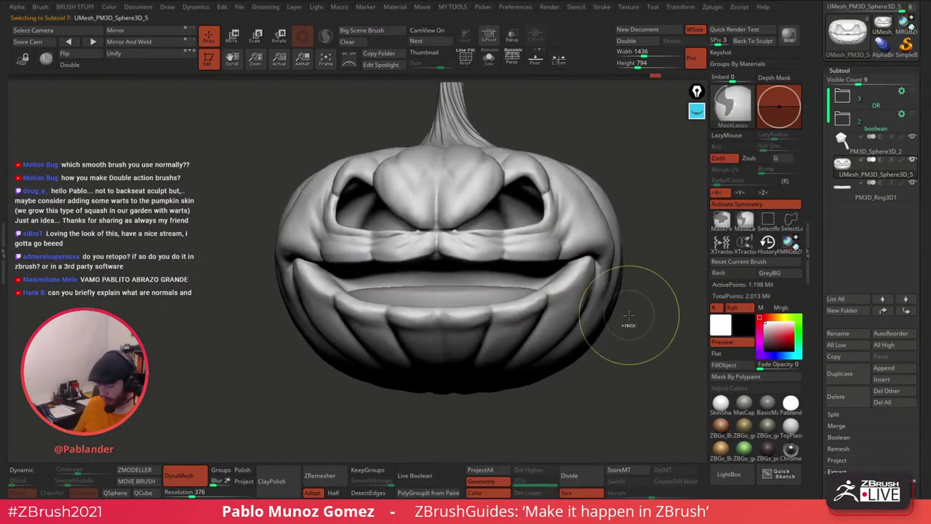
{"action": "mouse_move", "coordinate": [580, 259]}
{"action": "left_mouse_down", "text": "ctrl"}
{"action": "mouse_move", "coordinate": [422, 289]}
{"action": "mouse_move", "coordinate": [636, 85]}
{"action": "mouse_move", "coordinate": [692, 138]}
{"action": "left_mouse_up", "text": "ctrl"}
{"action": "mouse_move", "coordinate": [595, 284]}
{"action": "left_mouse_down", "text": "shift"}
{"action": "mouse_move", "coordinate": [540, 281]}
{"action": "mouse_move", "coordinate": [544, 292]}
{"action": "left_mouse_up", "text": "shift"}
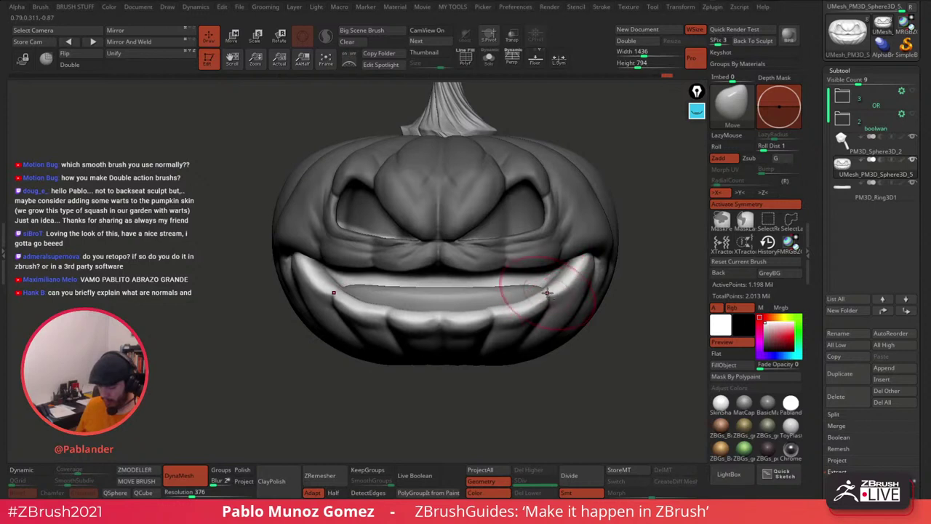
{"action": "left_click_drag", "start_coordinate": [578, 371], "coordinate": [592, 374], "text": "ctrl"}
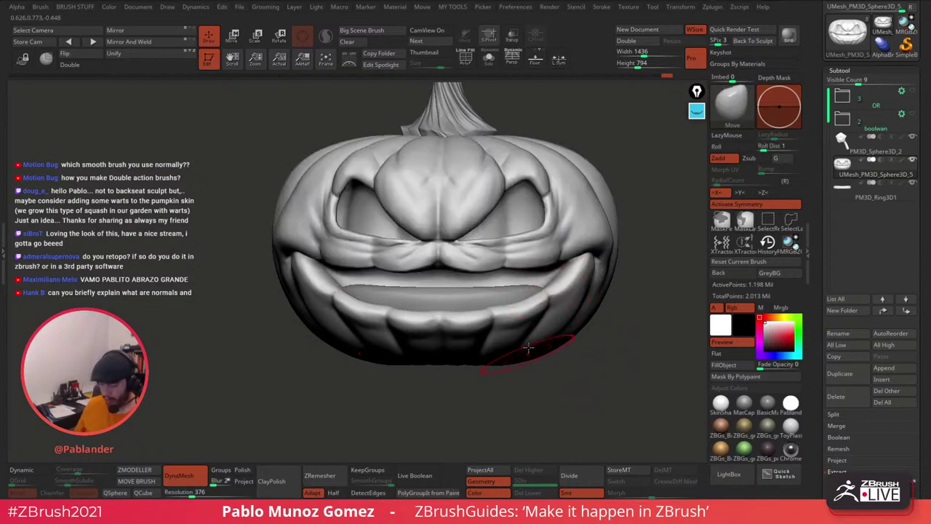
Step: Select the arc inside the mouth and flip it upside down, raising it toward the upper lip
{"action": "left_click", "coordinate": [526, 294], "text": "alt"}
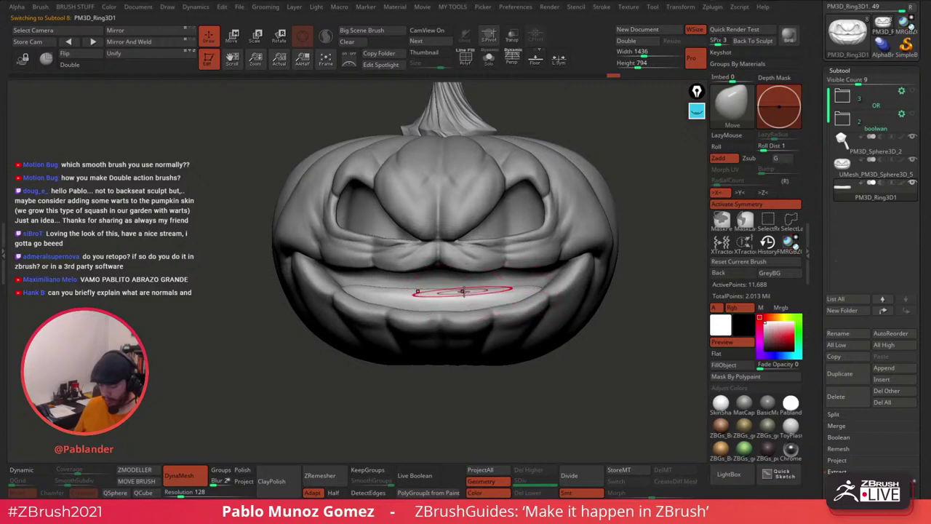
{"action": "mouse_move", "coordinate": [473, 282]}
{"action": "left_mouse_down"}
{"action": "mouse_move", "coordinate": [545, 309]}
{"action": "mouse_move", "coordinate": [512, 292]}
{"action": "left_mouse_up"}
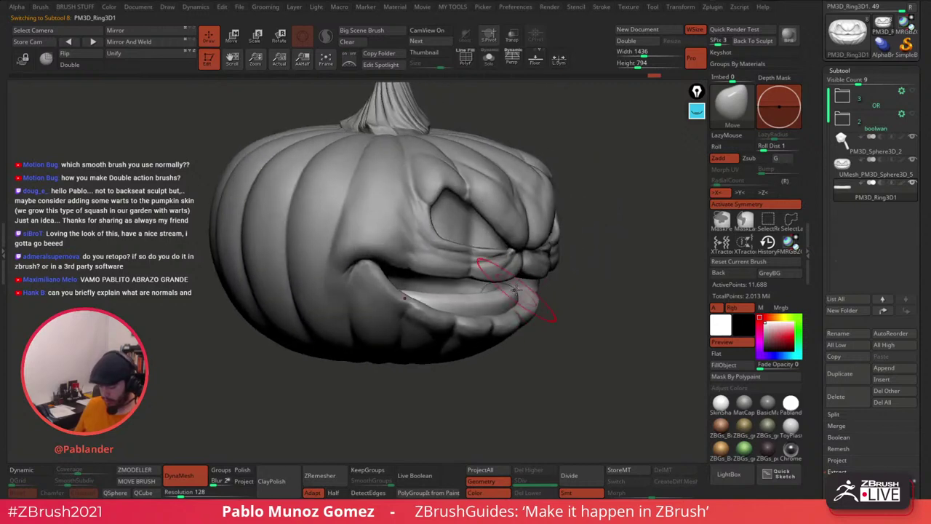
{"action": "left_click_drag", "start_coordinate": [598, 297], "coordinate": [550, 323], "text": "shift"}
{"action": "right_click_drag", "start_coordinate": [553, 335], "coordinate": [531, 324], "text": "alt"}
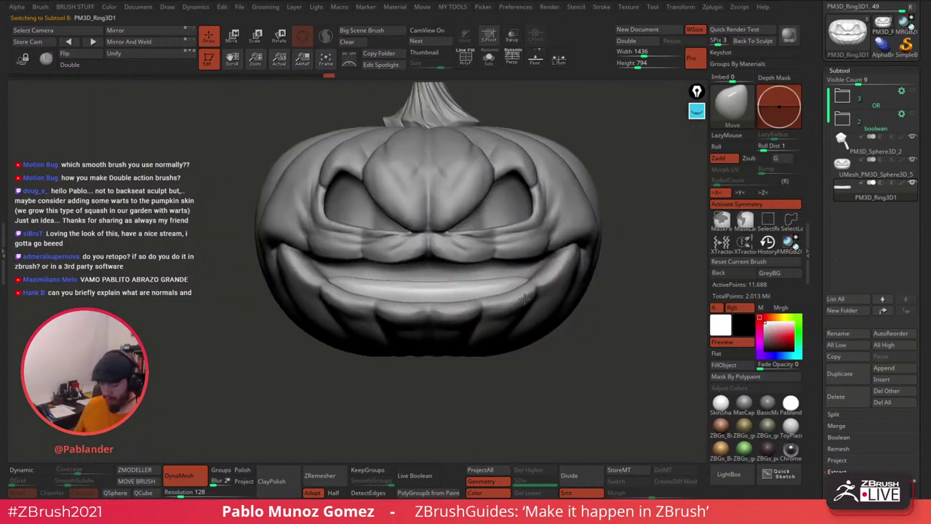
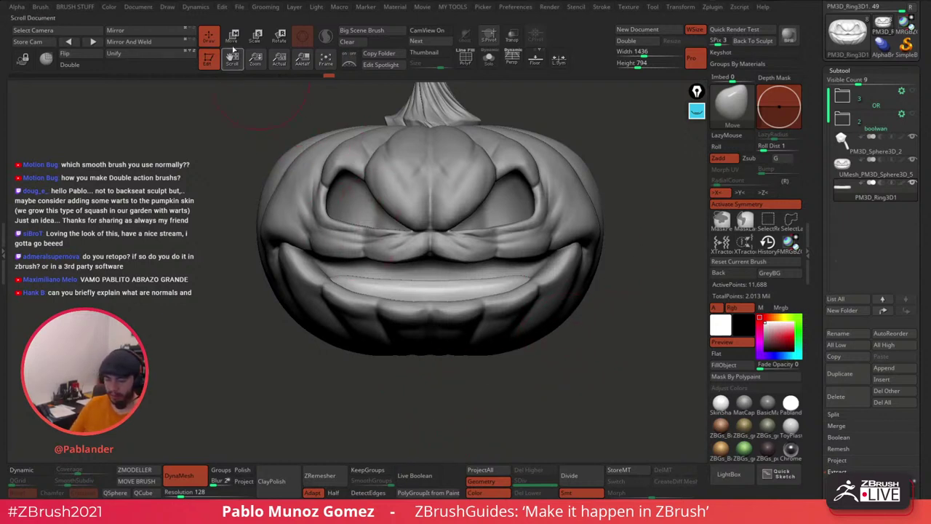
{"action": "key", "text": "w"}
{"action": "key", "text": "x"}
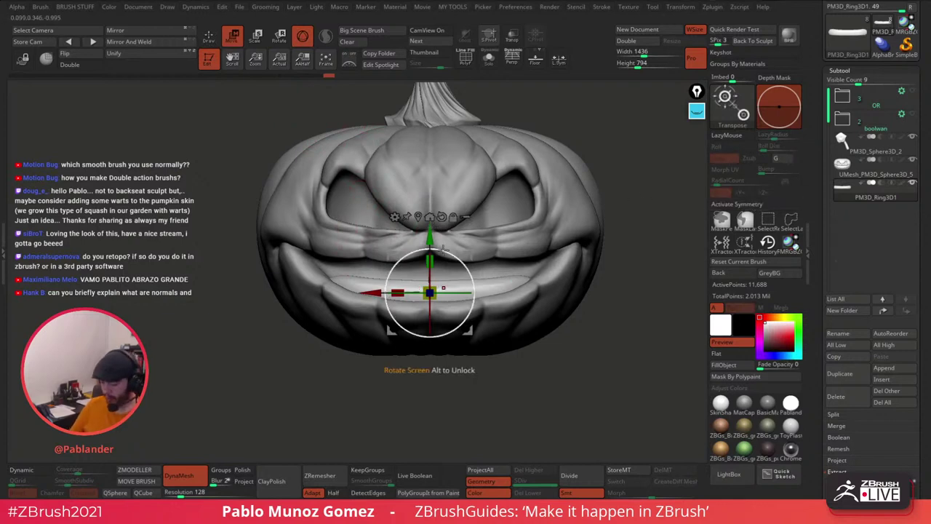
{"action": "left_click_drag", "start_coordinate": [448, 251], "coordinate": [399, 401]}
{"action": "left_click_drag", "start_coordinate": [429, 351], "coordinate": [430, 328]}
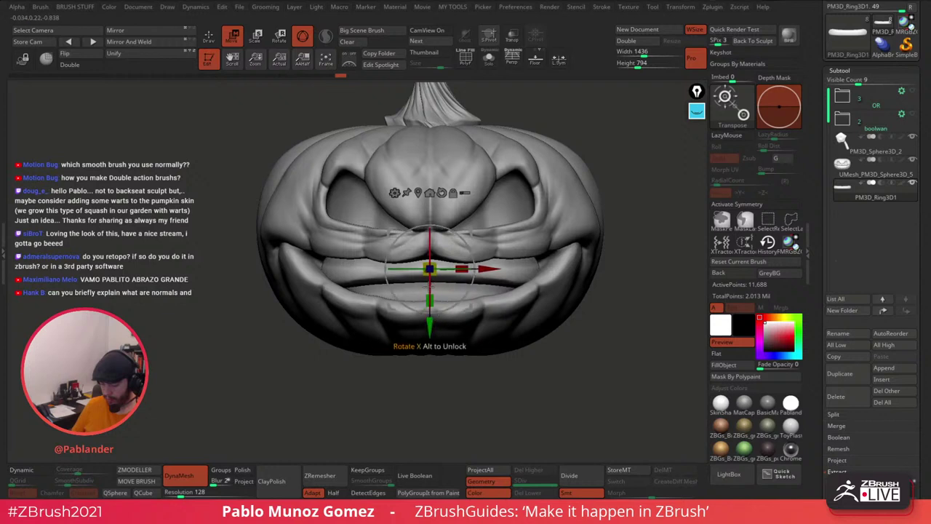
Step: Raise the flipped arc against the upper lip, widen it to span the mouth, and return to Draw mode
{"action": "mouse_move", "coordinate": [428, 287]}
{"action": "left_mouse_down"}
{"action": "mouse_move", "coordinate": [429, 313]}
{"action": "mouse_move", "coordinate": [430, 300]}
{"action": "left_mouse_up"}
{"action": "left_click_drag", "start_coordinate": [462, 246], "coordinate": [468, 246]}
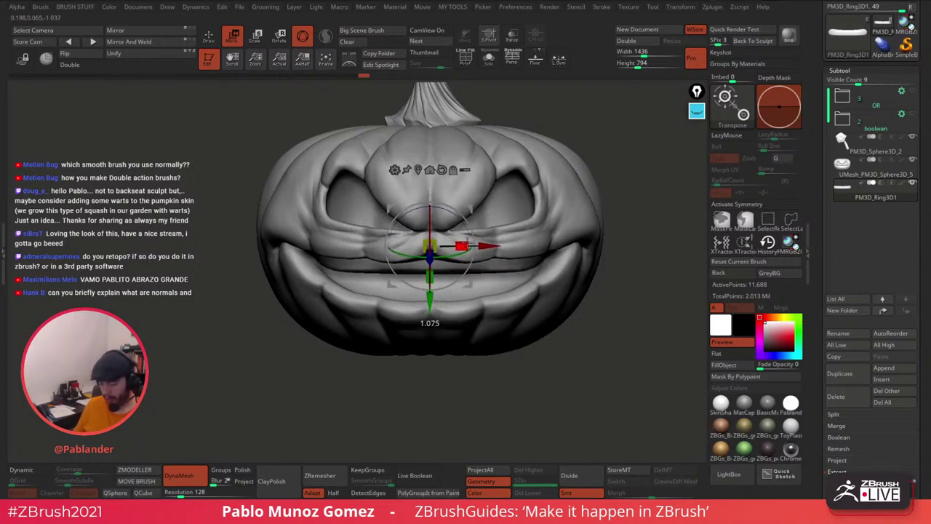
{"action": "left_click_drag", "start_coordinate": [604, 291], "coordinate": [575, 229]}
{"action": "left_click_drag", "start_coordinate": [430, 299], "coordinate": [429, 291]}
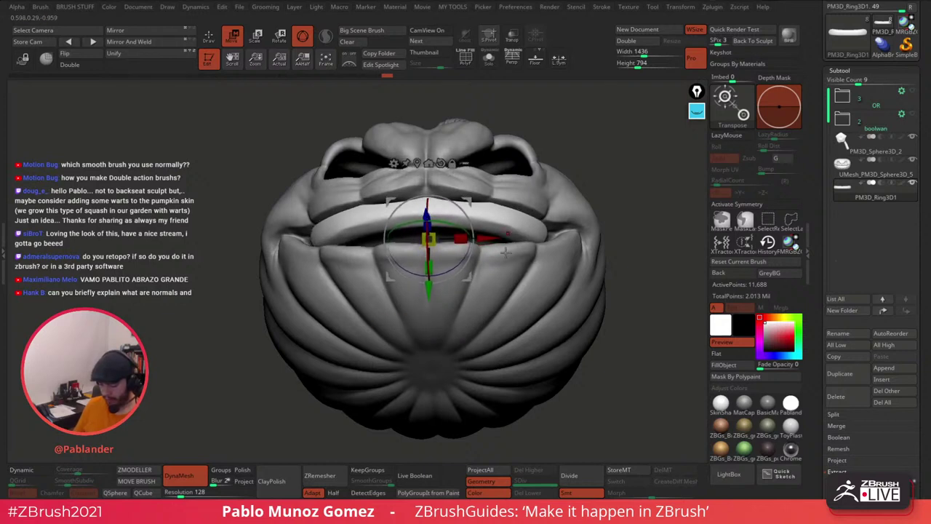
{"action": "left_click_drag", "start_coordinate": [461, 239], "coordinate": [461, 239]}
{"action": "key", "text": "q"}
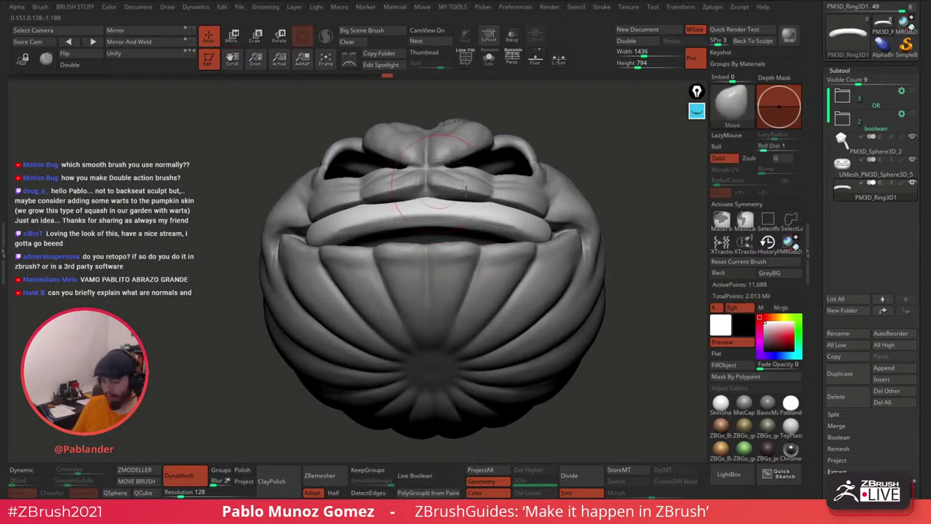
Step: Turn on symmetry and bend the arc with the Move brush so its ends follow the upper lip
{"action": "left_click", "coordinate": [750, 204]}
{"action": "key", "text": "space"}
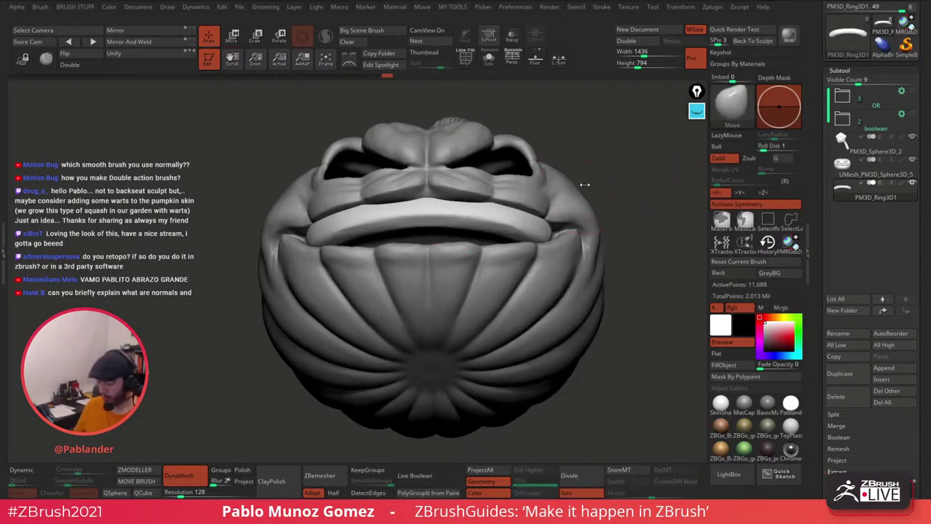
{"action": "key", "text": "s"}
{"action": "mouse_move", "coordinate": [584, 188]}
{"action": "left_mouse_down"}
{"action": "mouse_move", "coordinate": [597, 204]}
{"action": "mouse_move", "coordinate": [586, 175]}
{"action": "left_mouse_up"}
{"action": "right_click_drag", "start_coordinate": [561, 230], "coordinate": [473, 242]}
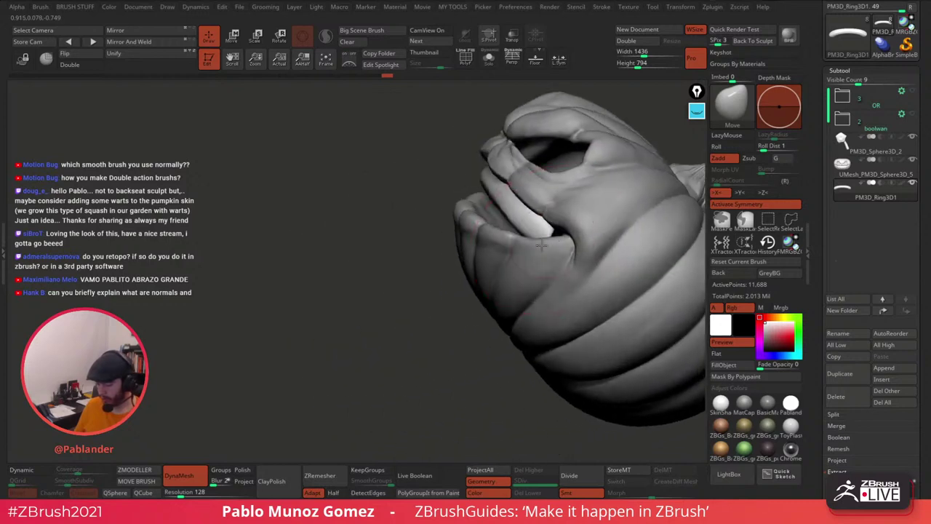
{"action": "right_click_drag", "start_coordinate": [555, 234], "coordinate": [513, 240]}
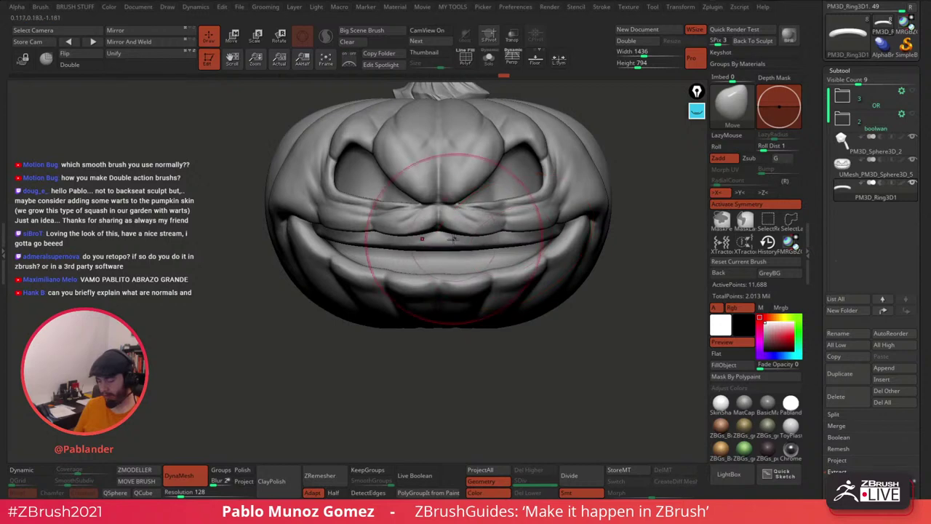
{"action": "mouse_move", "coordinate": [510, 242]}
{"action": "right_mouse_down"}
{"action": "mouse_move", "coordinate": [526, 234]}
{"action": "mouse_move", "coordinate": [551, 243]}
{"action": "mouse_move", "coordinate": [543, 243]}
{"action": "right_mouse_up"}
{"action": "right_click", "coordinate": [523, 223]}
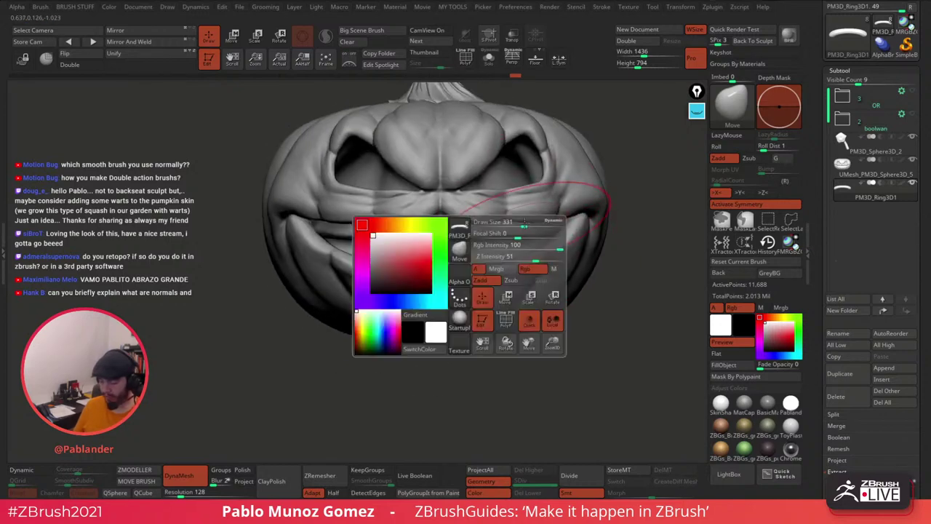
{"action": "left_click_drag", "start_coordinate": [512, 223], "coordinate": [502, 223]}
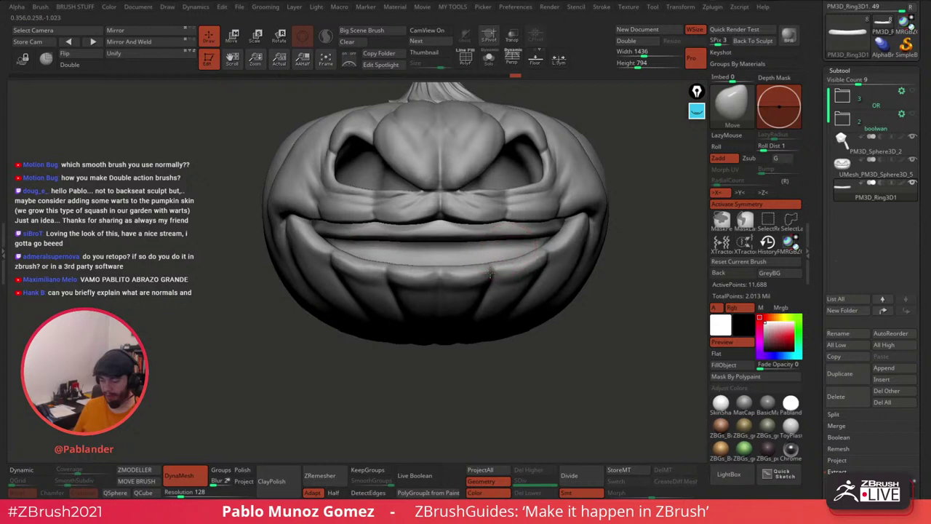
{"action": "mouse_move", "coordinate": [490, 273]}
{"action": "right_mouse_down"}
{"action": "mouse_move", "coordinate": [496, 266]}
{"action": "mouse_move", "coordinate": [489, 274]}
{"action": "right_mouse_up"}
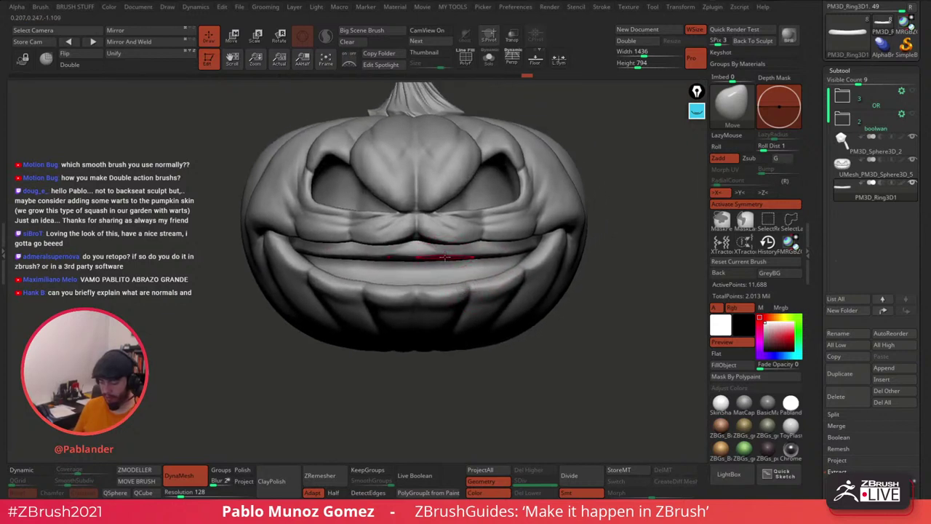
Step: Isolate the arc in Solo mode and build up the two central pairs of tooth bumps with the Clay brush
{"action": "left_click", "coordinate": [491, 64]}
{"action": "right_click_drag", "start_coordinate": [446, 219], "coordinate": [461, 286], "text": "ctrl"}
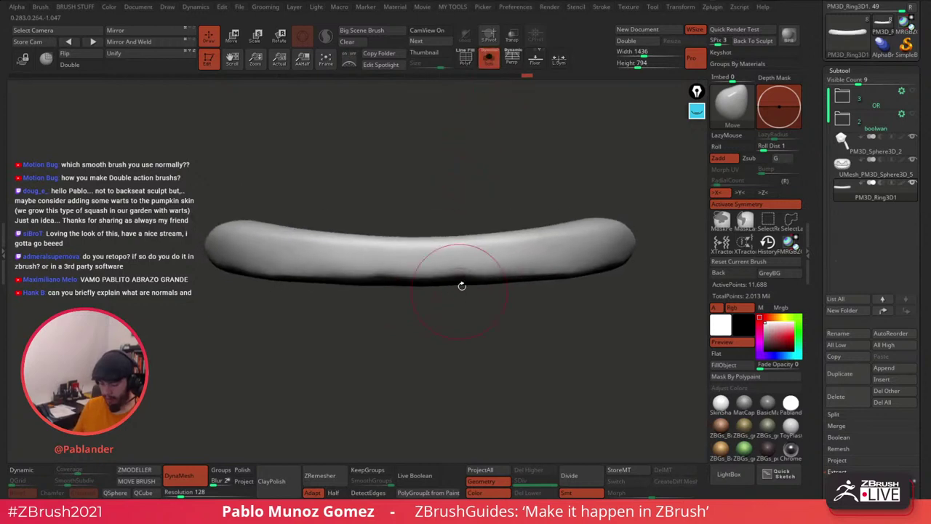
{"action": "key", "text": "b"}
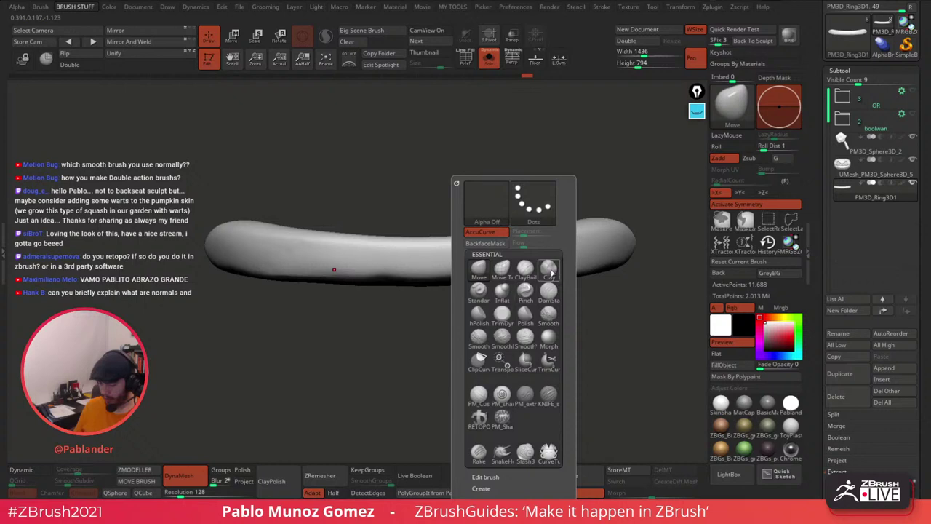
{"action": "left_click", "coordinate": [549, 271]}
{"action": "left_click", "coordinate": [393, 266]}
{"action": "left_click", "coordinate": [451, 266]}
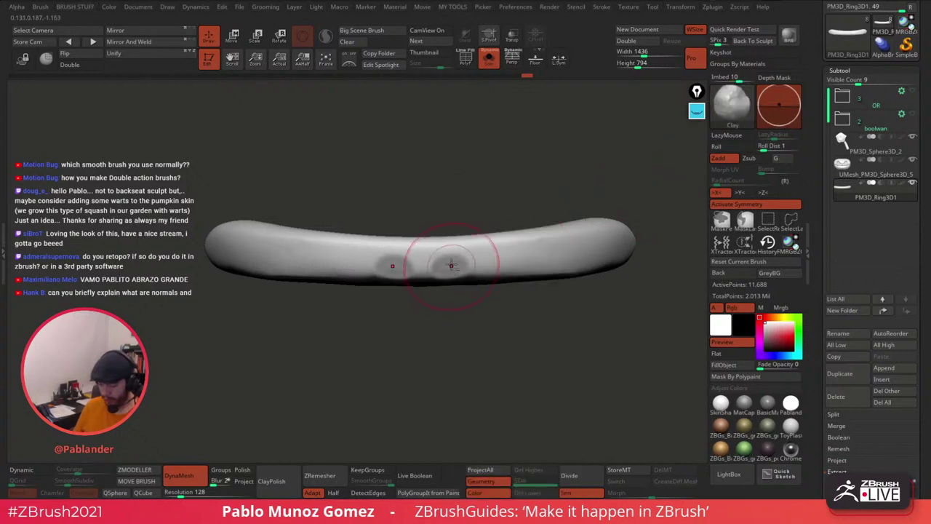
{"action": "left_click", "coordinate": [345, 265]}
{"action": "left_click", "coordinate": [498, 264]}
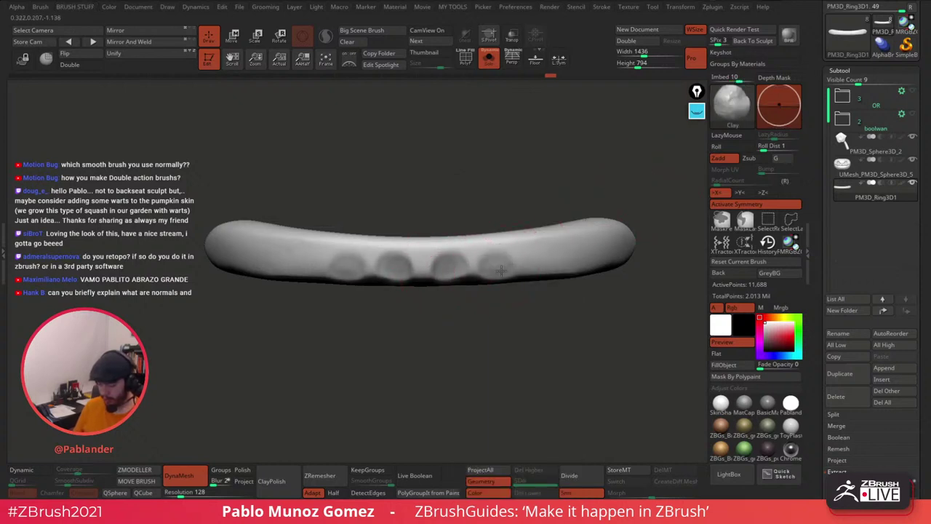
Step: Add further Clay tooth bumps out to both ends of the arc and strengthen the central ones
{"action": "left_click", "coordinate": [531, 267]}
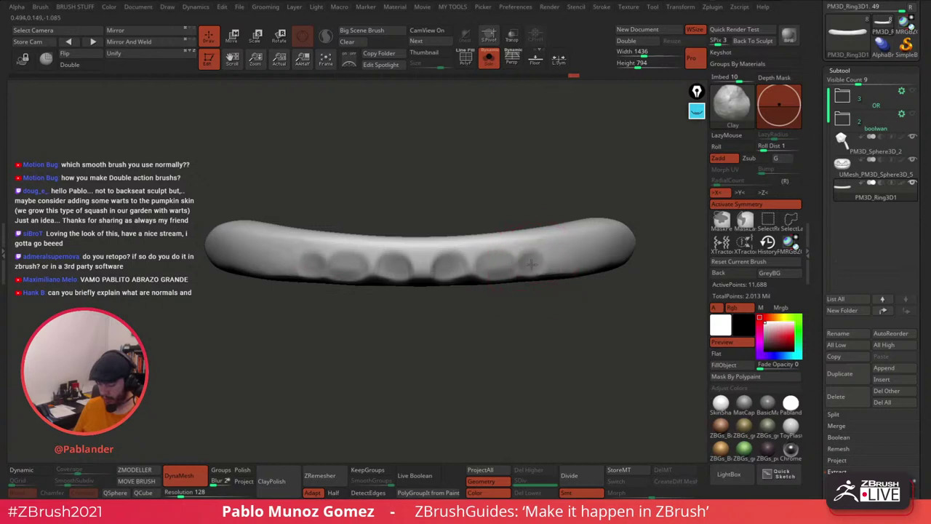
{"action": "left_click", "coordinate": [570, 266]}
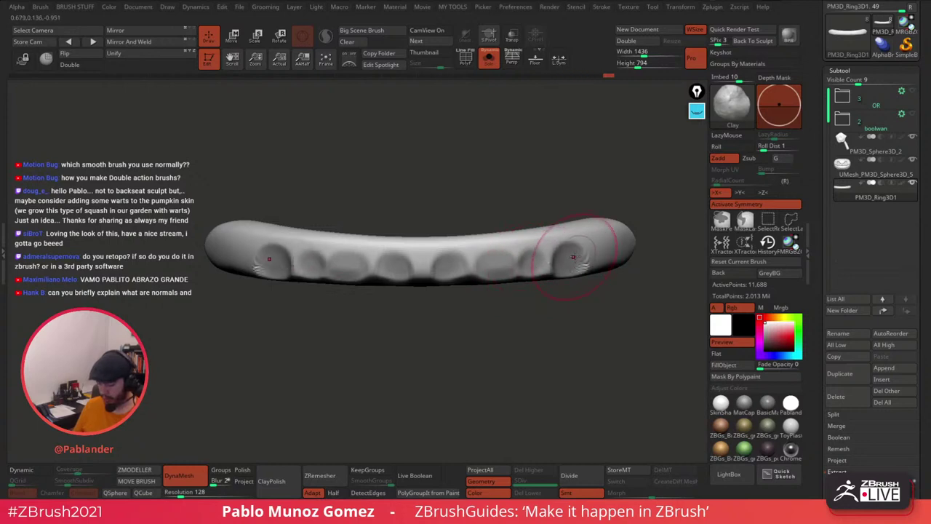
{"action": "left_click", "coordinate": [610, 256]}
{"action": "left_click", "coordinate": [609, 259]}
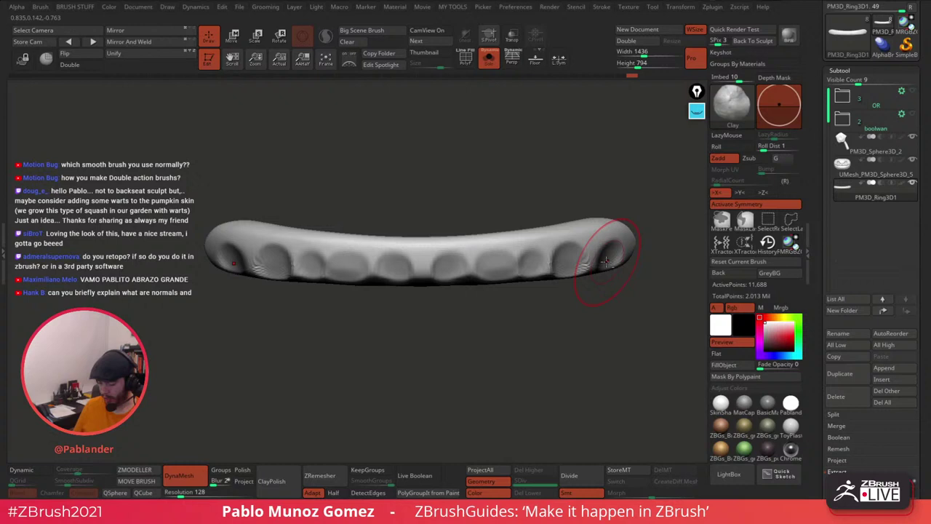
{"action": "left_click", "coordinate": [484, 268]}
{"action": "left_click", "coordinate": [436, 268]}
{"action": "left_click", "coordinate": [353, 268]}
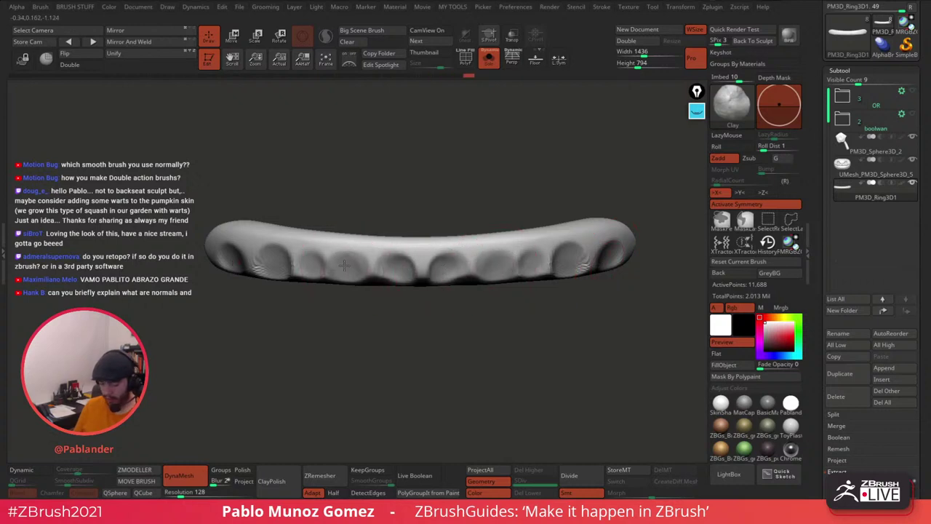
Step: Smooth the outer tooth bumps and remesh the arc with its DynaMesh resolution raised to 216
{"action": "mouse_move", "coordinate": [530, 270]}
{"action": "left_mouse_down", "text": "shift"}
{"action": "mouse_move", "coordinate": [502, 261]}
{"action": "mouse_move", "coordinate": [593, 254]}
{"action": "left_mouse_up", "text": "shift"}
{"action": "left_click_drag", "start_coordinate": [507, 333], "coordinate": [532, 358], "text": "ctrl"}
{"action": "key", "text": "ctrl+z"}
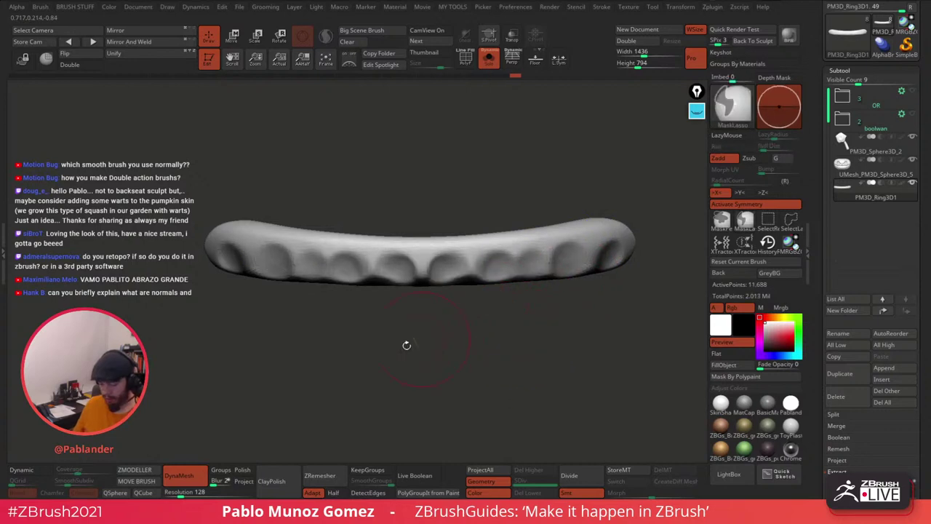
{"action": "left_click_drag", "start_coordinate": [181, 495], "coordinate": [185, 494]}
{"action": "left_click_drag", "start_coordinate": [306, 364], "coordinate": [349, 386], "text": "ctrl"}
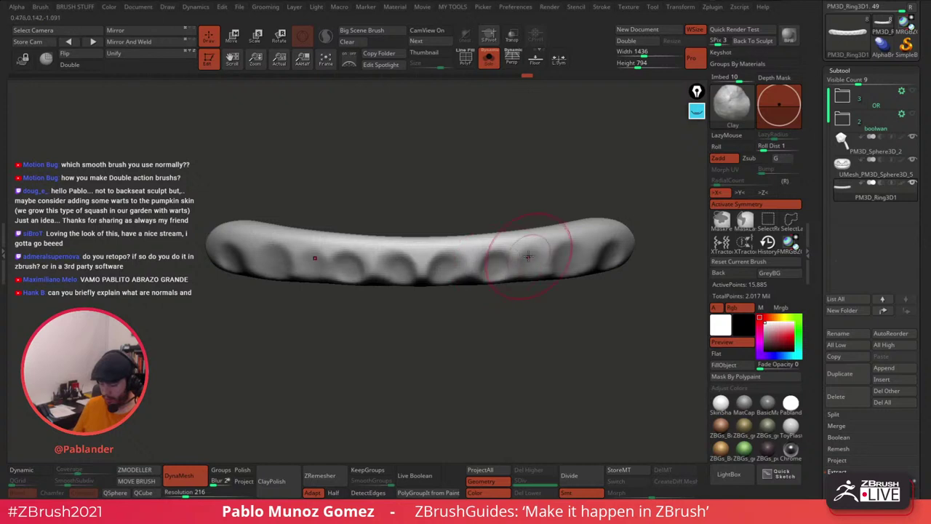
Step: Define the edges and gaps of the teeth along the arc with the Standard brush
{"action": "key", "text": "b"}
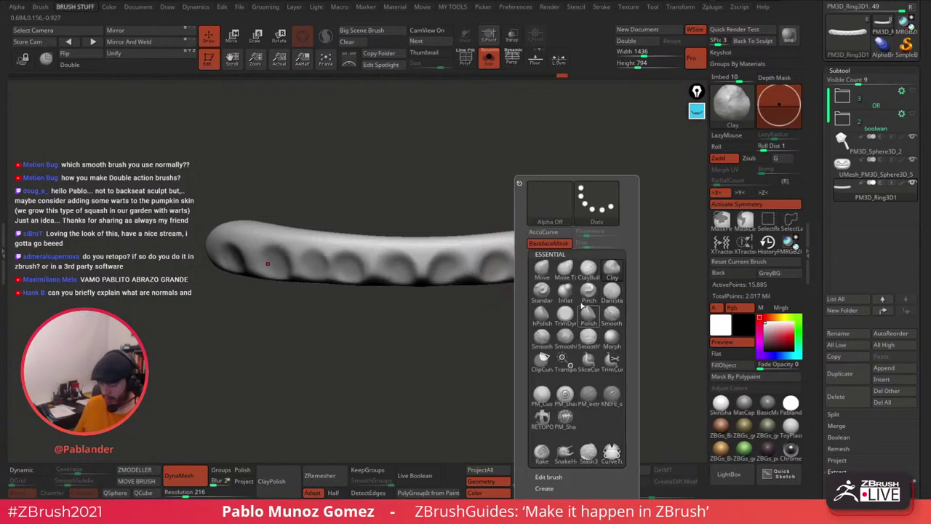
{"action": "left_click", "coordinate": [543, 292]}
{"action": "mouse_move", "coordinate": [450, 331]}
{"action": "right_mouse_down"}
{"action": "mouse_move", "coordinate": [434, 310]}
{"action": "mouse_move", "coordinate": [452, 329]}
{"action": "right_mouse_up"}
{"action": "right_click", "coordinate": [452, 329]}
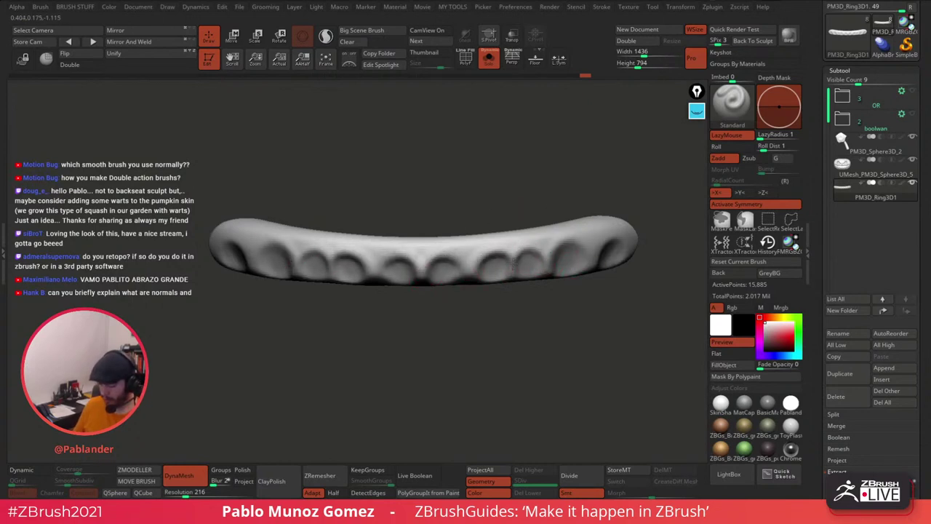
{"action": "left_click_drag", "start_coordinate": [624, 233], "coordinate": [532, 280]}
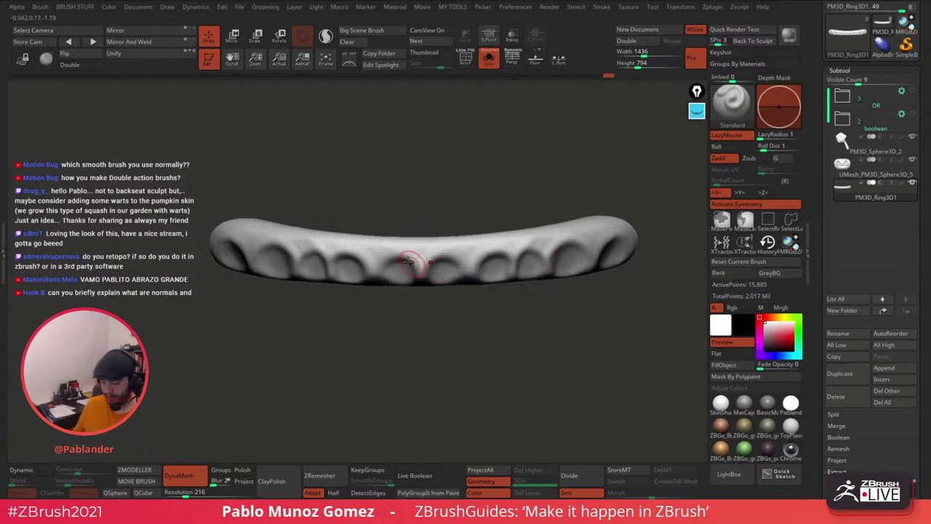
{"action": "left_click_drag", "start_coordinate": [502, 352], "coordinate": [489, 285]}
Step: Leave Solo mode and adjust the shape of the upper teeth inside the mouth with the Move brush
{"action": "left_click", "coordinate": [489, 60]}
{"action": "mouse_move", "coordinate": [520, 251]}
{"action": "right_mouse_down", "text": "alt"}
{"action": "mouse_move", "coordinate": [571, 244]}
{"action": "mouse_move", "coordinate": [561, 247]}
{"action": "right_mouse_up", "text": "alt"}
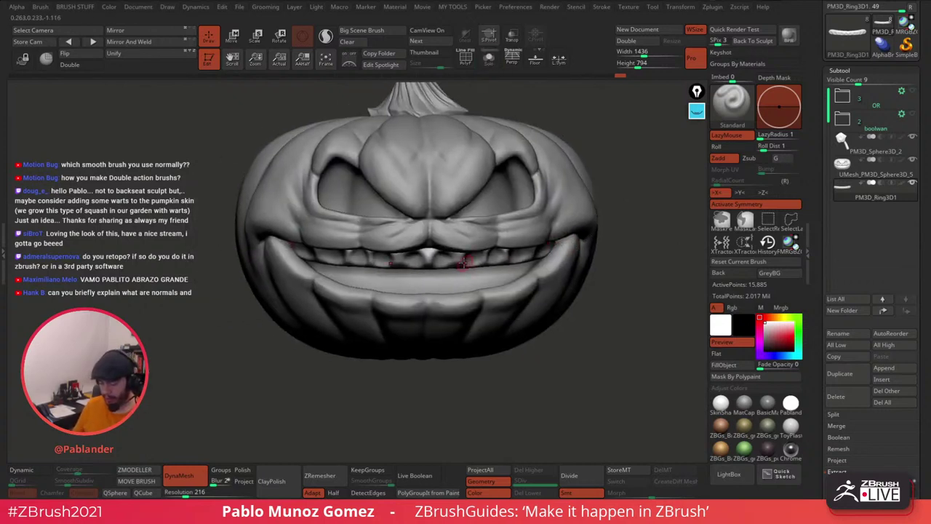
{"action": "key", "text": "b"}
{"action": "left_click", "coordinate": [479, 294]}
{"action": "key", "text": "space"}
{"action": "right_click_drag", "start_coordinate": [467, 260], "coordinate": [463, 239]}
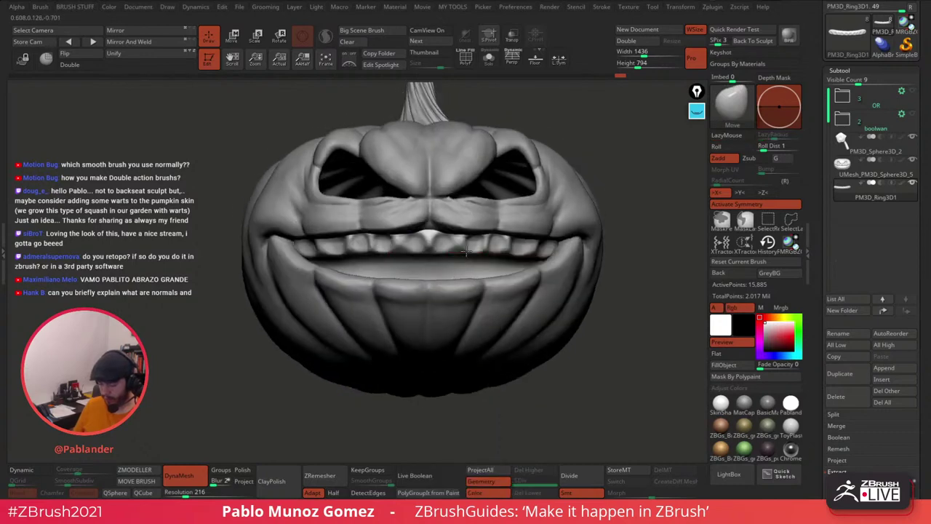
{"action": "key", "text": "space"}
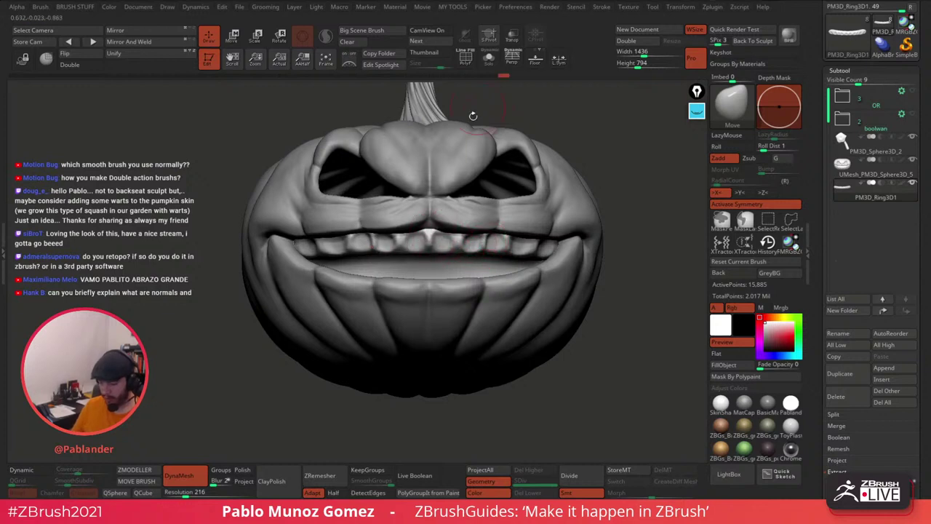
Step: Squash the row of upper teeth slightly in height to about 0.94 with the Gizmo
{"action": "key", "text": "space"}
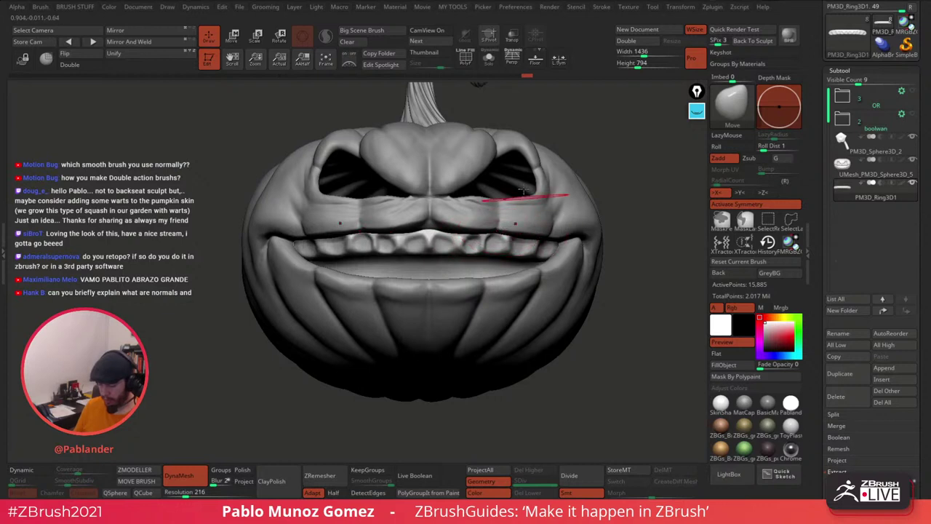
{"action": "left_click", "coordinate": [489, 58]}
{"action": "key", "text": "w"}
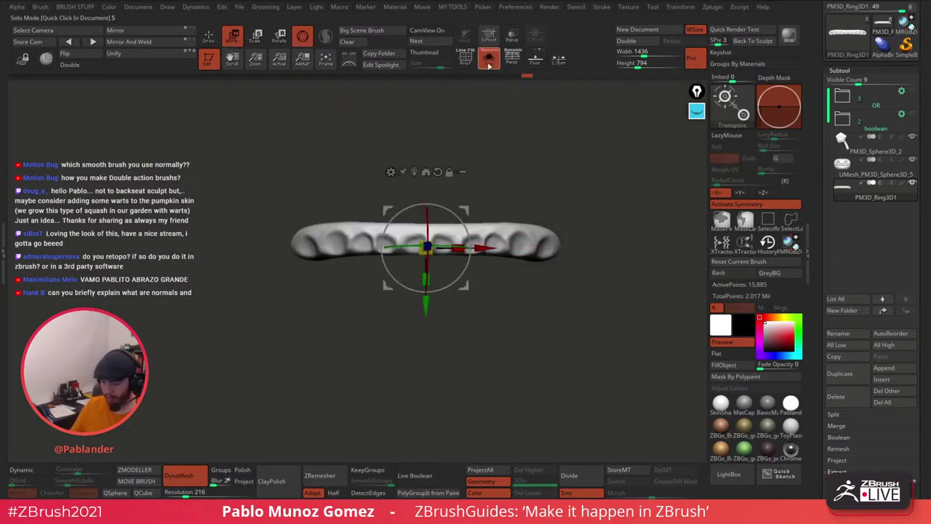
{"action": "left_click", "coordinate": [489, 64]}
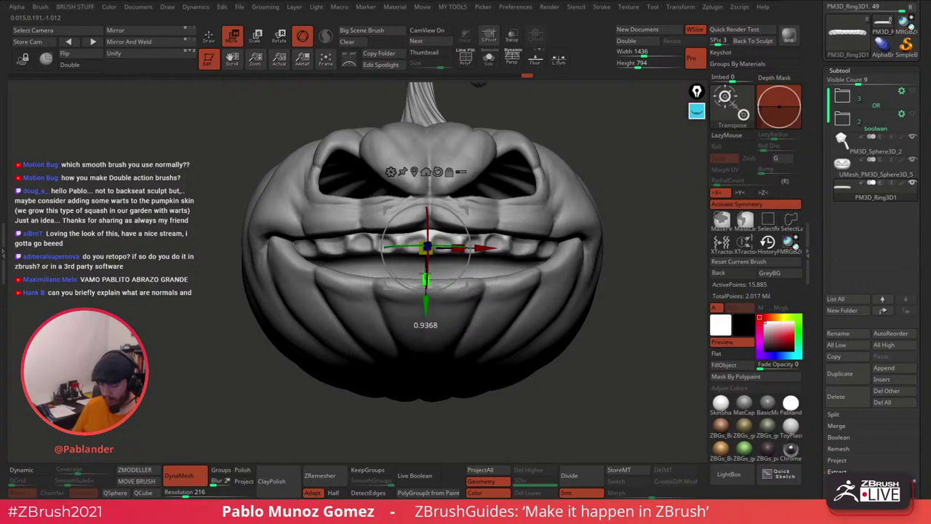
{"action": "key", "text": "q"}
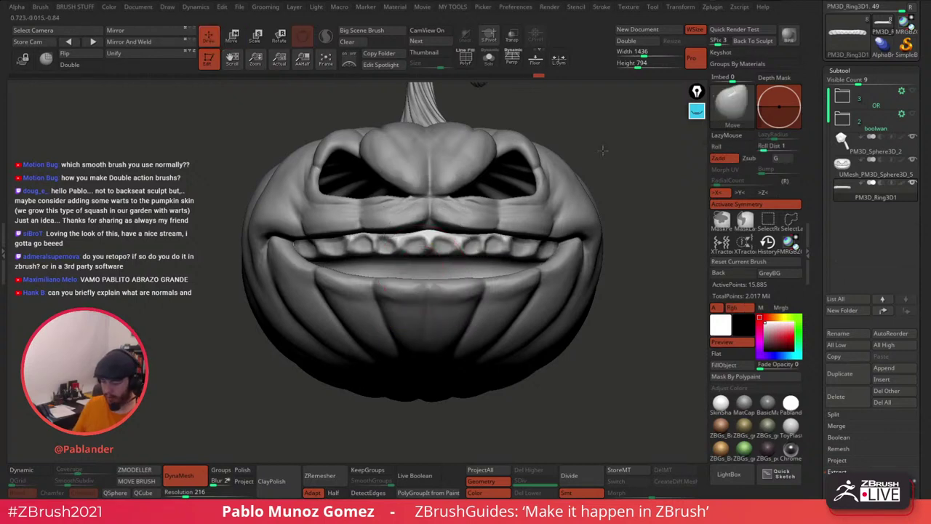
{"action": "left_click_drag", "start_coordinate": [603, 150], "coordinate": [595, 226]}
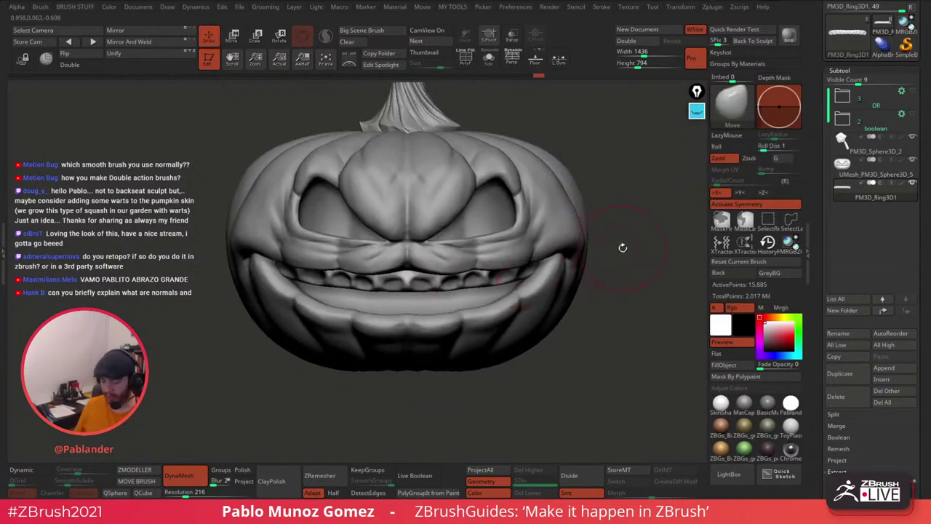
Step: Start a separate tool from a Sphere3D primitive and convert it into a PolyMesh3D
{"action": "left_click_drag", "start_coordinate": [818, 99], "coordinate": [818, 166]}
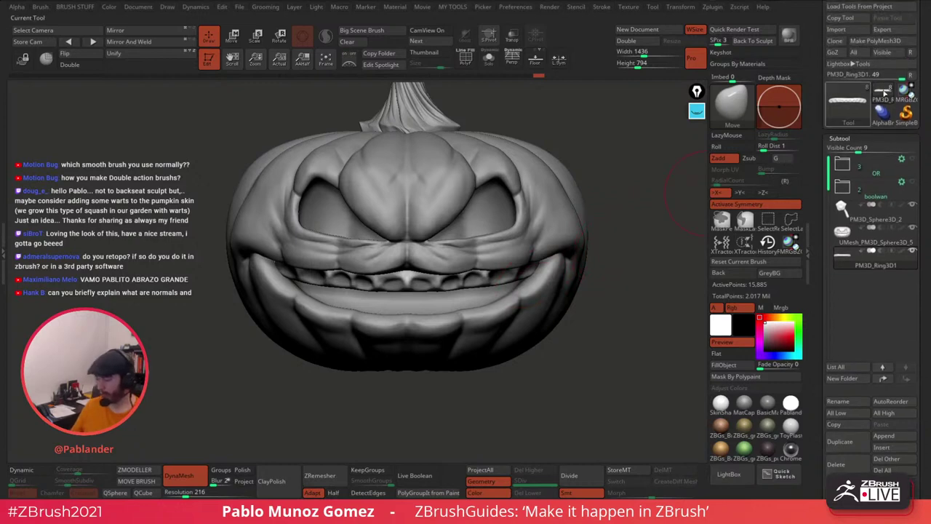
{"action": "left_click", "coordinate": [851, 105]}
{"action": "left_click", "coordinate": [840, 110]}
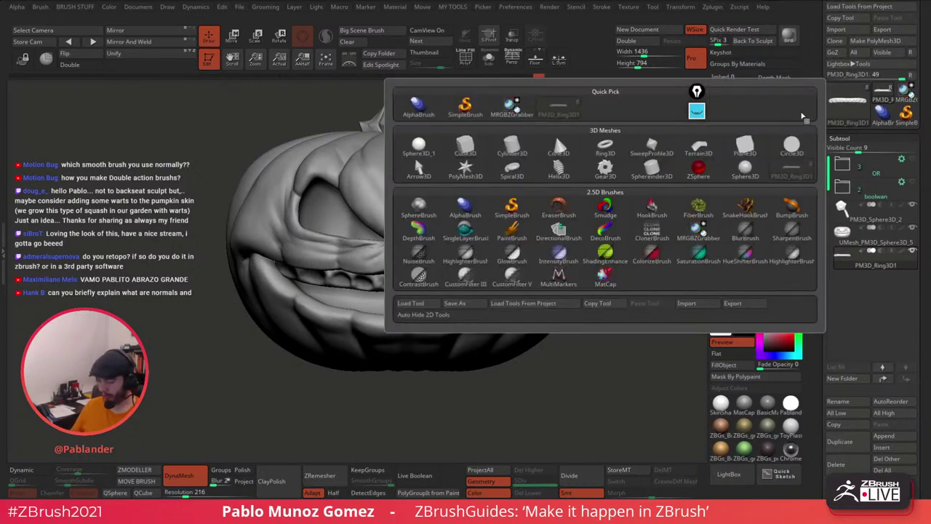
{"action": "left_click", "coordinate": [418, 145]}
{"action": "left_click", "coordinate": [891, 43]}
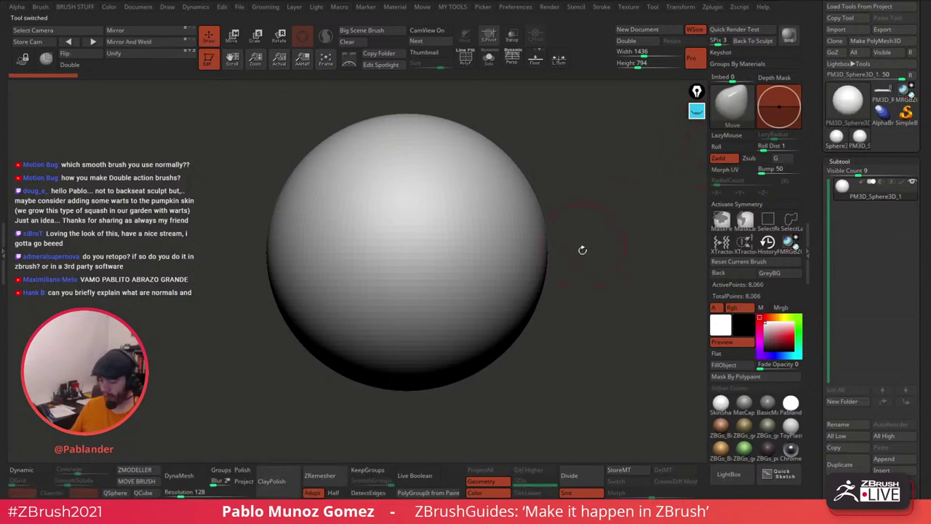
Step: Stretch the sphere vertically and flatten its depth along Z with the Gizmo to make a thin oval tooth base
{"action": "mouse_move", "coordinate": [581, 251]}
{"action": "left_mouse_down", "text": "alt"}
{"action": "mouse_move", "coordinate": [575, 222]}
{"action": "mouse_move", "coordinate": [570, 242]}
{"action": "left_mouse_up", "text": "alt"}
{"action": "key", "text": "w"}
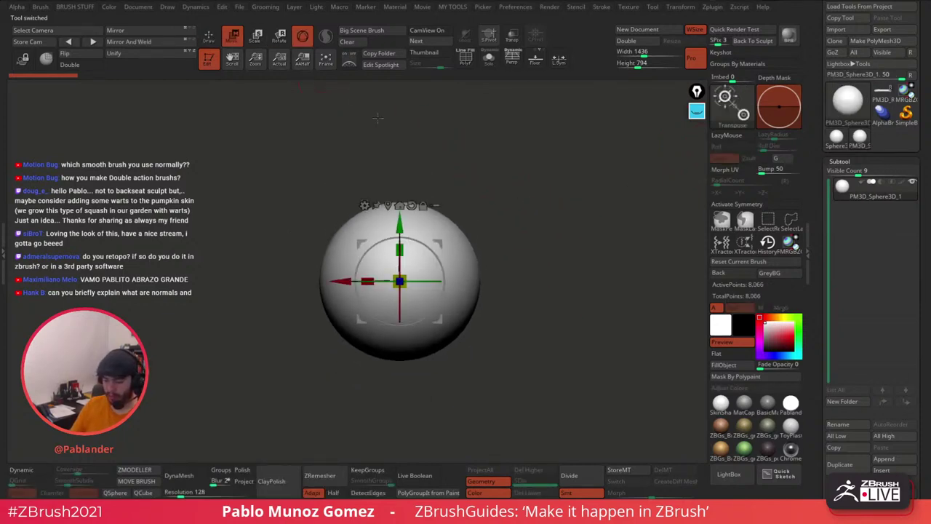
{"action": "left_click_drag", "start_coordinate": [399, 249], "coordinate": [404, 206]}
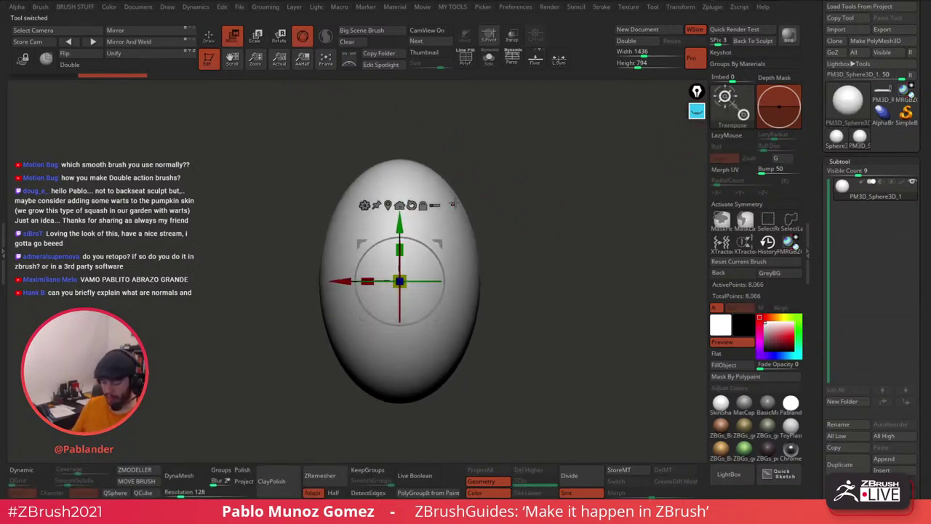
{"action": "left_click_drag", "start_coordinate": [539, 199], "coordinate": [547, 200], "text": "shift"}
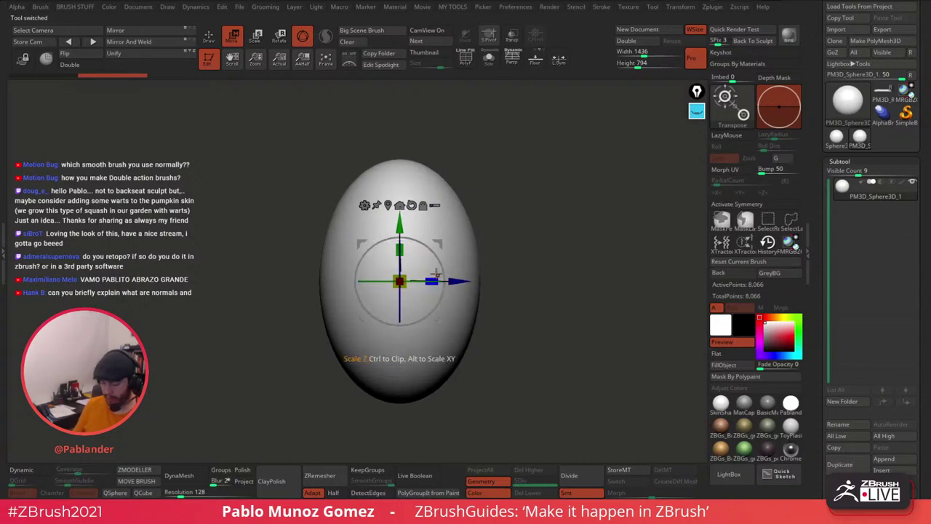
{"action": "left_click_drag", "start_coordinate": [432, 280], "coordinate": [379, 282]}
Step: Shape the oval with a Taper deformer so its lower end is broader than its rounded upper end, and accept it
{"action": "left_click_drag", "start_coordinate": [512, 225], "coordinate": [570, 220], "text": "shift"}
{"action": "left_click", "coordinate": [409, 185]}
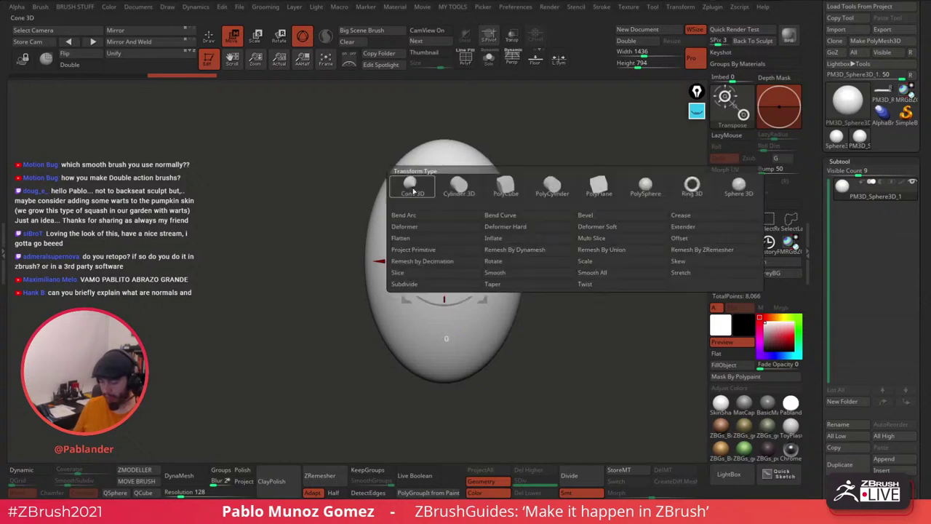
{"action": "left_click", "coordinate": [509, 277]}
{"action": "left_click_drag", "start_coordinate": [447, 390], "coordinate": [452, 339]}
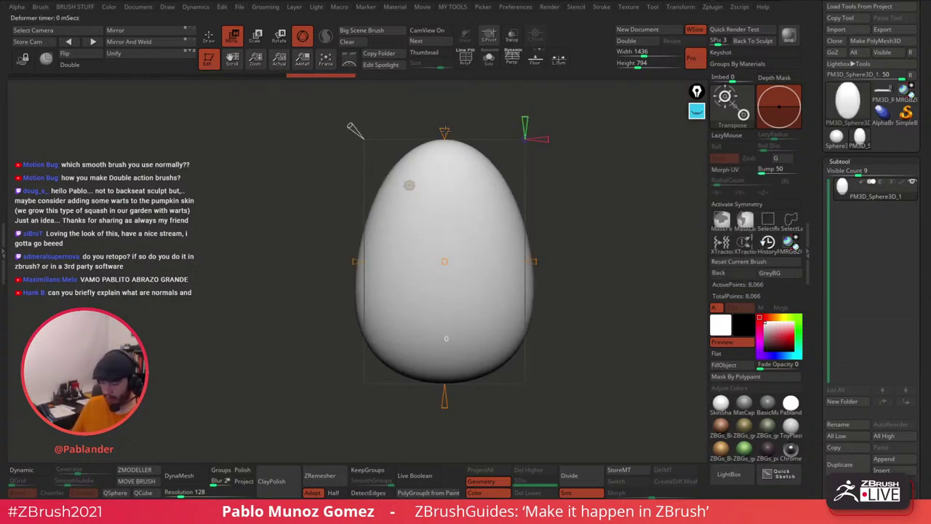
{"action": "left_click_drag", "start_coordinate": [444, 131], "coordinate": [452, 132]}
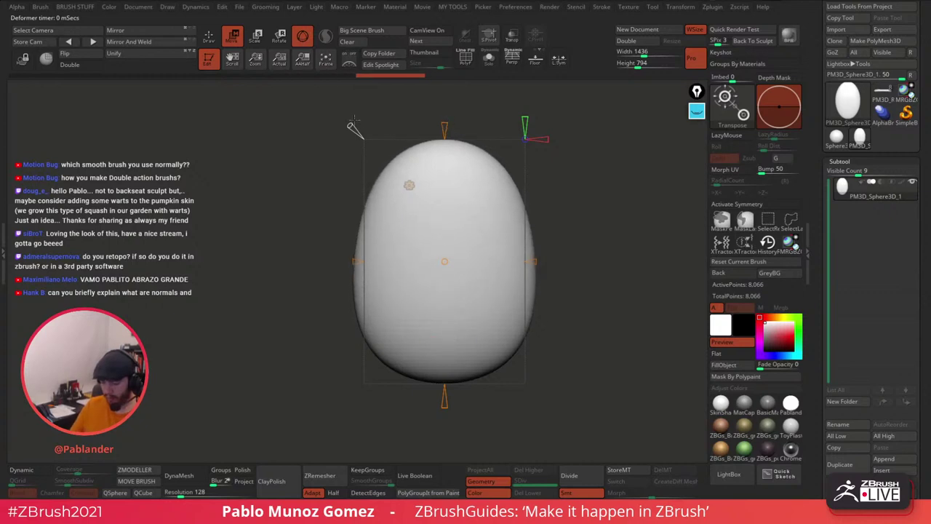
{"action": "left_click_drag", "start_coordinate": [352, 126], "coordinate": [349, 124]}
{"action": "left_click_drag", "start_coordinate": [445, 403], "coordinate": [444, 409]}
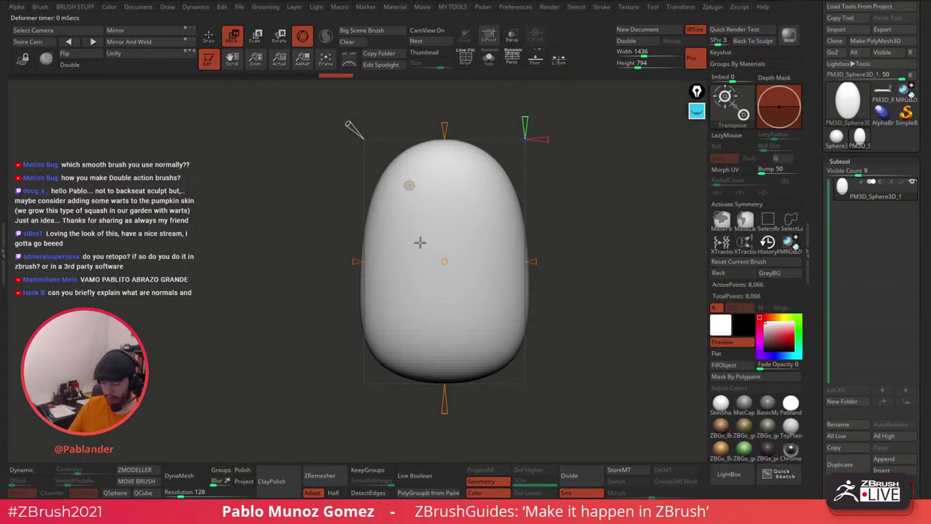
{"action": "left_click", "coordinate": [409, 185]}
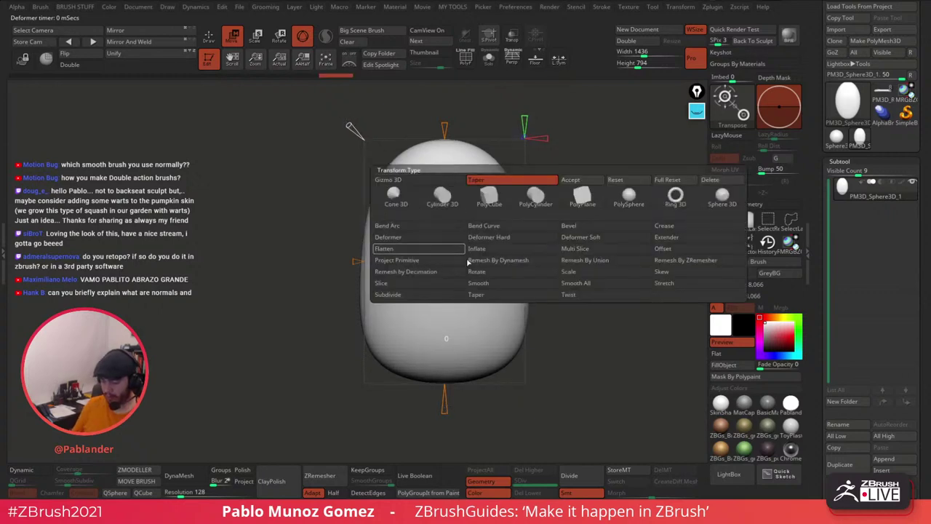
{"action": "left_click", "coordinate": [586, 199]}
Step: Curve the tooth slightly along its length with a Bend Arc deformer of about -14 and accept it
{"action": "left_click_drag", "start_coordinate": [476, 261], "coordinate": [551, 256]}
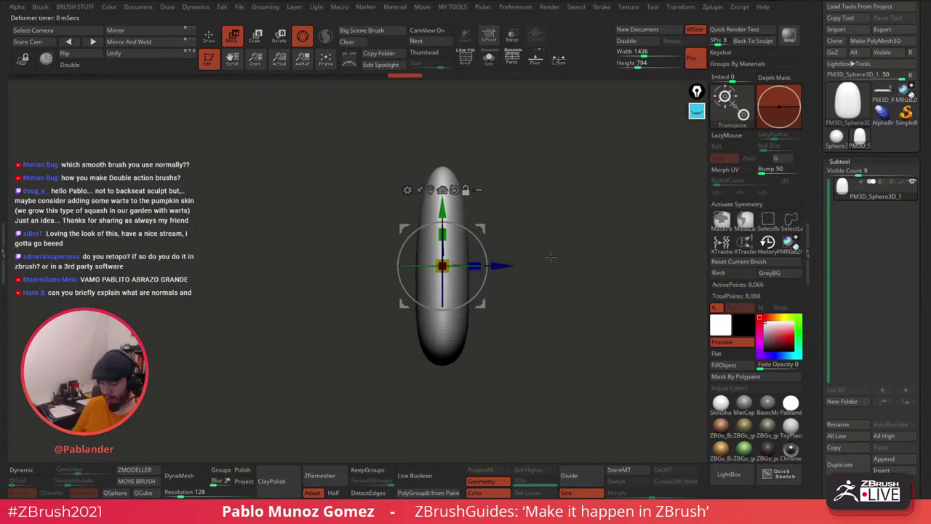
{"action": "left_click", "coordinate": [408, 191]}
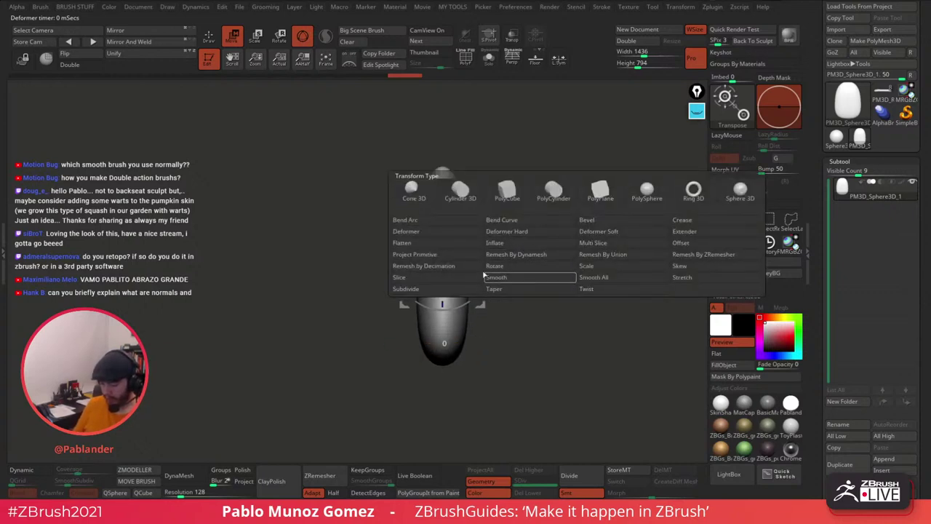
{"action": "left_click", "coordinate": [463, 221]}
{"action": "left_click_drag", "start_coordinate": [465, 267], "coordinate": [448, 271]}
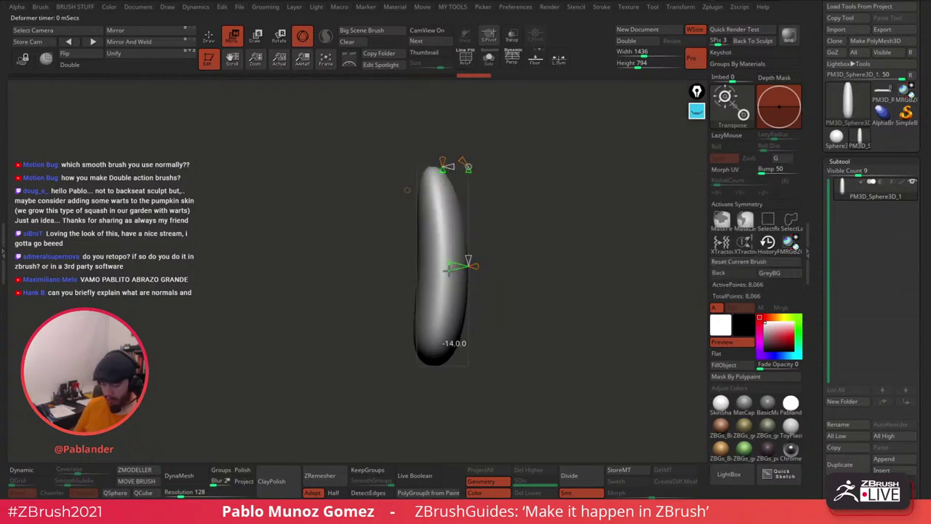
{"action": "left_click", "coordinate": [408, 190]}
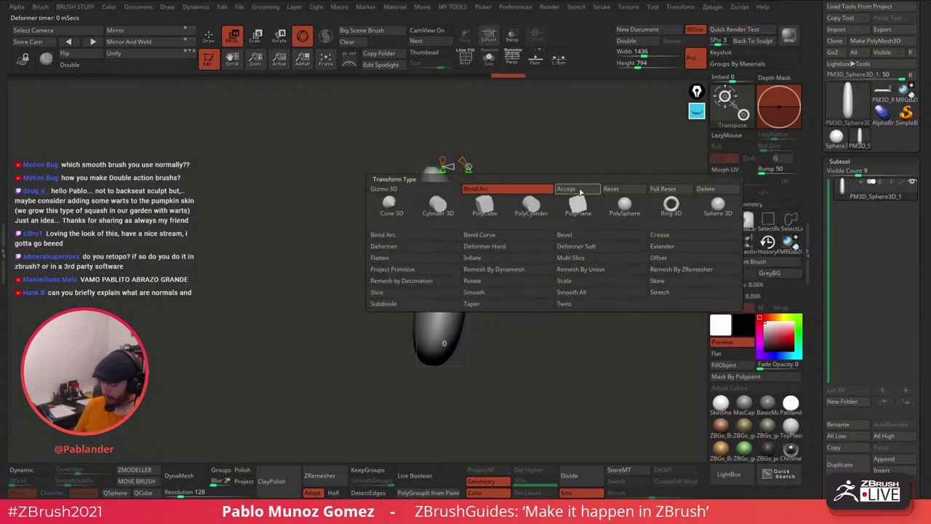
{"action": "left_click", "coordinate": [579, 190]}
Step: Flatten the inner face of the tooth with the hPolish brush, using X symmetry
{"action": "key", "text": "q"}
{"action": "key", "text": "b"}
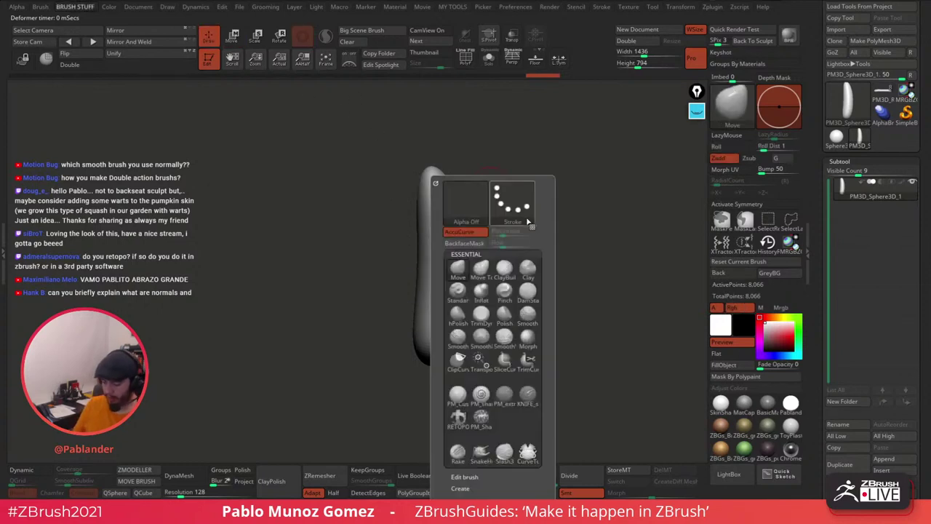
{"action": "left_click", "coordinate": [464, 314]}
{"action": "left_click_drag", "start_coordinate": [620, 215], "coordinate": [534, 256]}
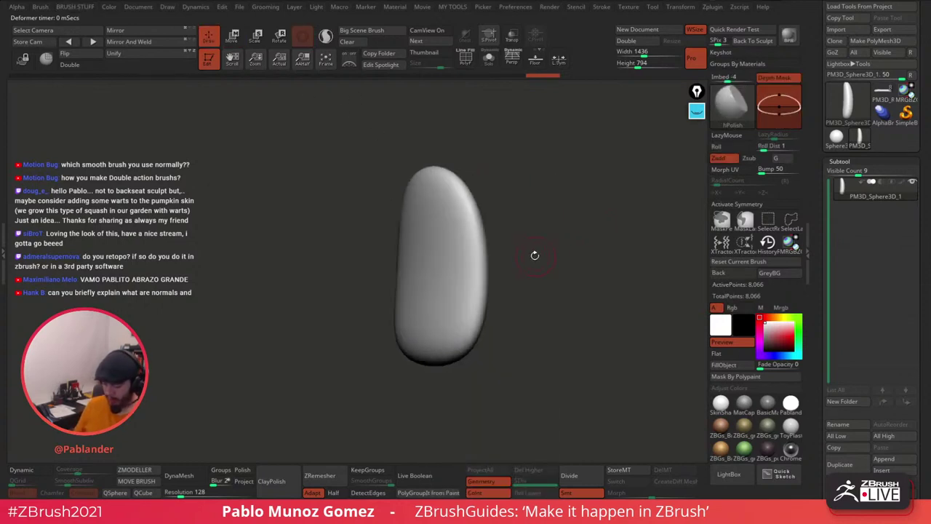
{"action": "key", "text": "space"}
{"action": "left_click", "coordinate": [743, 206]}
{"action": "key", "text": "space"}
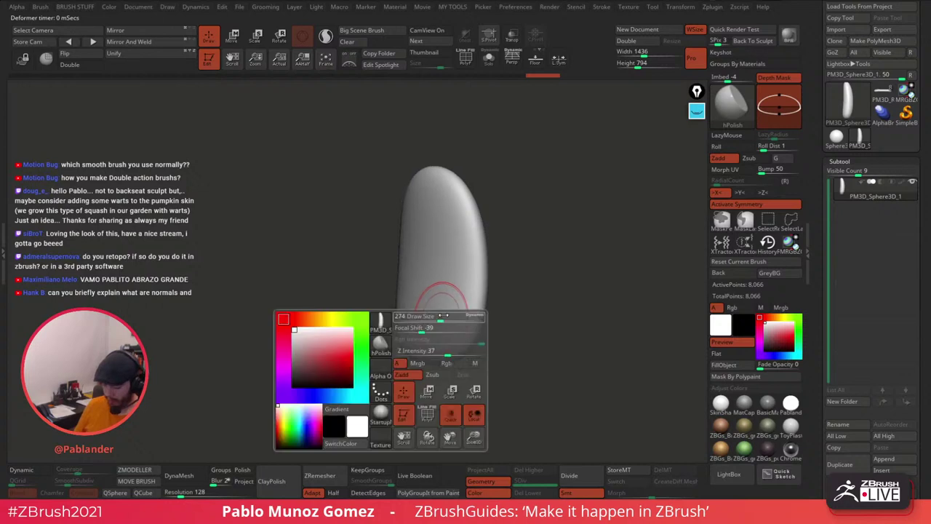
{"action": "mouse_move", "coordinate": [448, 326]}
{"action": "left_mouse_down"}
{"action": "mouse_move", "coordinate": [429, 291]}
{"action": "mouse_move", "coordinate": [439, 337]}
{"action": "mouse_move", "coordinate": [462, 260]}
{"action": "mouse_move", "coordinate": [440, 278]}
{"action": "mouse_move", "coordinate": [427, 350]}
{"action": "left_mouse_up"}
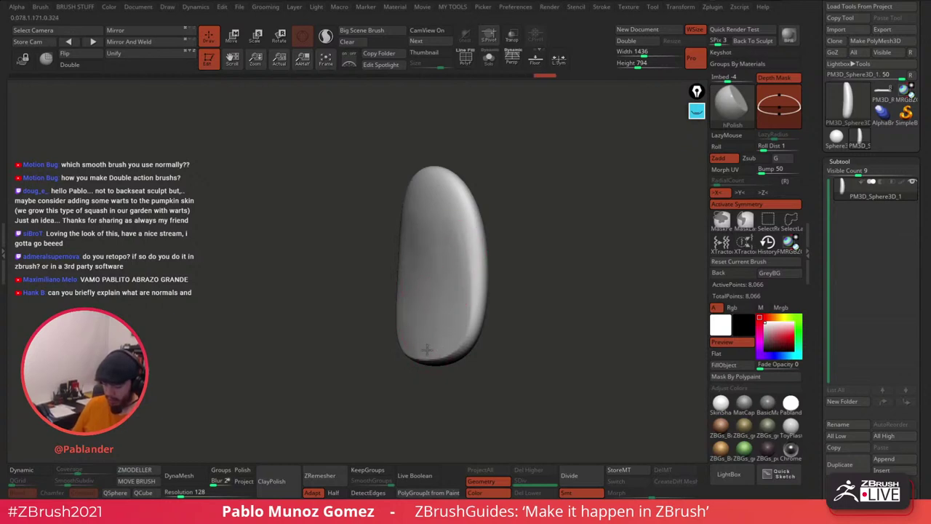
{"action": "left_click_drag", "start_coordinate": [492, 340], "coordinate": [519, 291]}
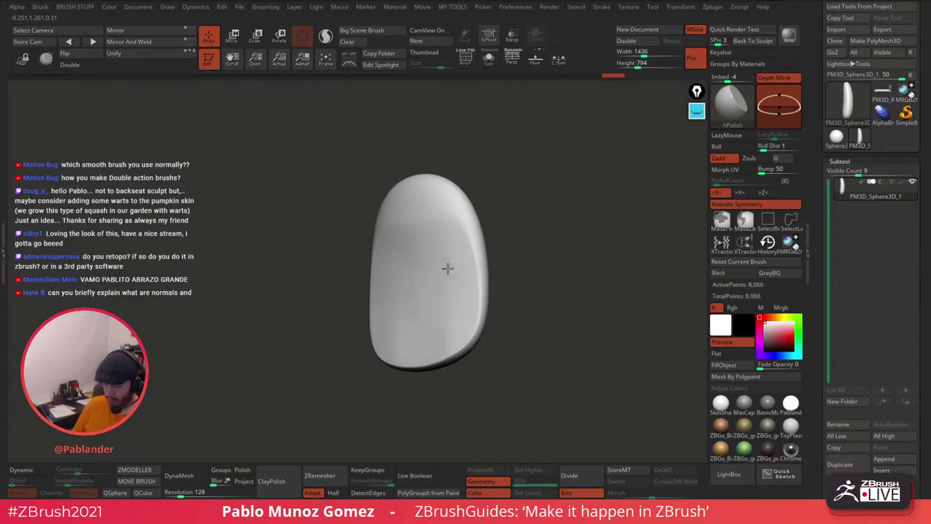
{"action": "left_click_drag", "start_coordinate": [447, 268], "coordinate": [466, 324]}
Step: Polish the front and side surfaces of the tooth with hPolish to give it flatter planes
{"action": "left_click_drag", "start_coordinate": [457, 245], "coordinate": [501, 262]}
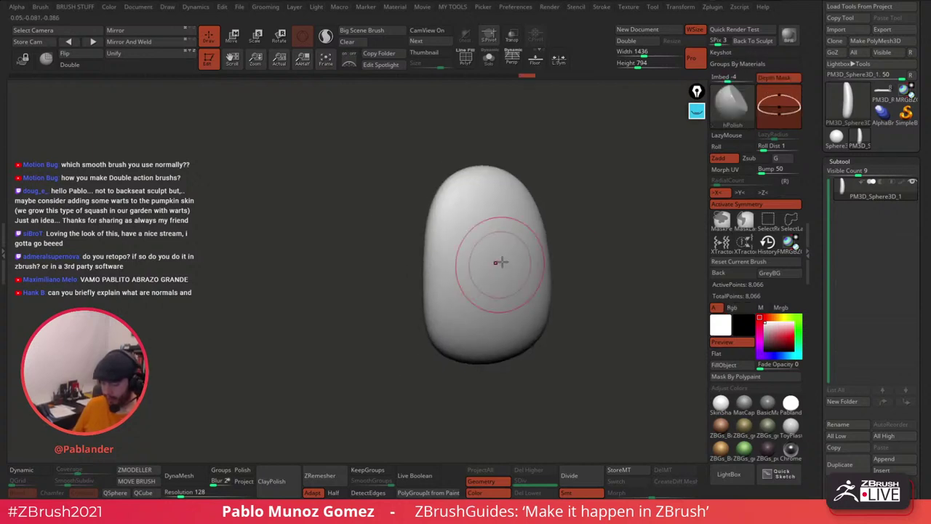
{"action": "left_click_drag", "start_coordinate": [414, 298], "coordinate": [446, 265]}
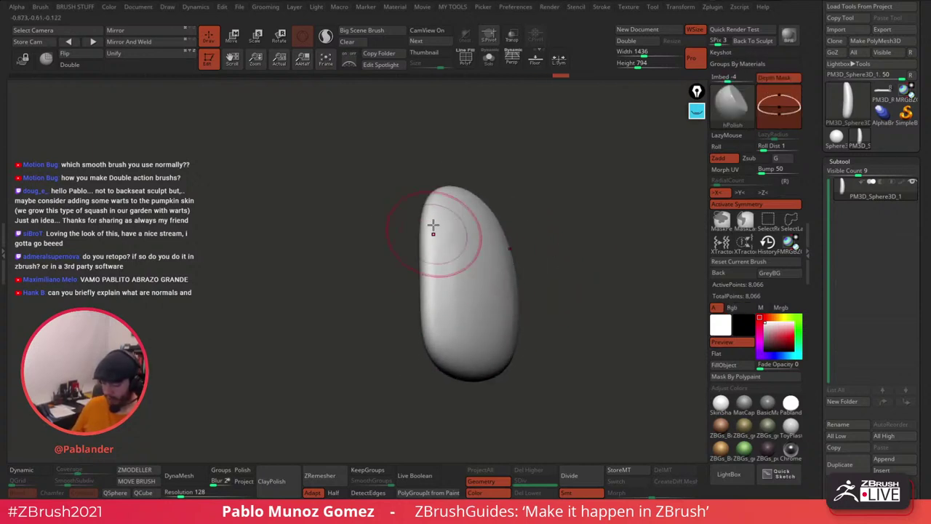
{"action": "mouse_move", "coordinate": [586, 280]}
{"action": "left_mouse_down"}
{"action": "mouse_move", "coordinate": [544, 240]}
{"action": "mouse_move", "coordinate": [525, 242]}
{"action": "left_mouse_up"}
{"action": "left_click_drag", "start_coordinate": [489, 331], "coordinate": [486, 315]}
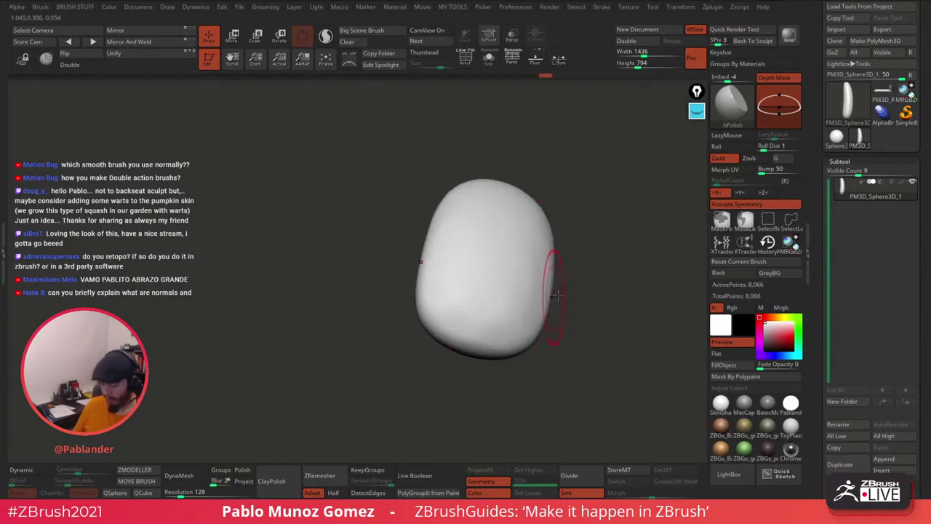
{"action": "mouse_move", "coordinate": [570, 320]}
{"action": "left_mouse_down"}
{"action": "mouse_move", "coordinate": [563, 271]}
{"action": "mouse_move", "coordinate": [546, 267]}
{"action": "mouse_move", "coordinate": [546, 337]}
{"action": "mouse_move", "coordinate": [526, 325]}
{"action": "left_mouse_up"}
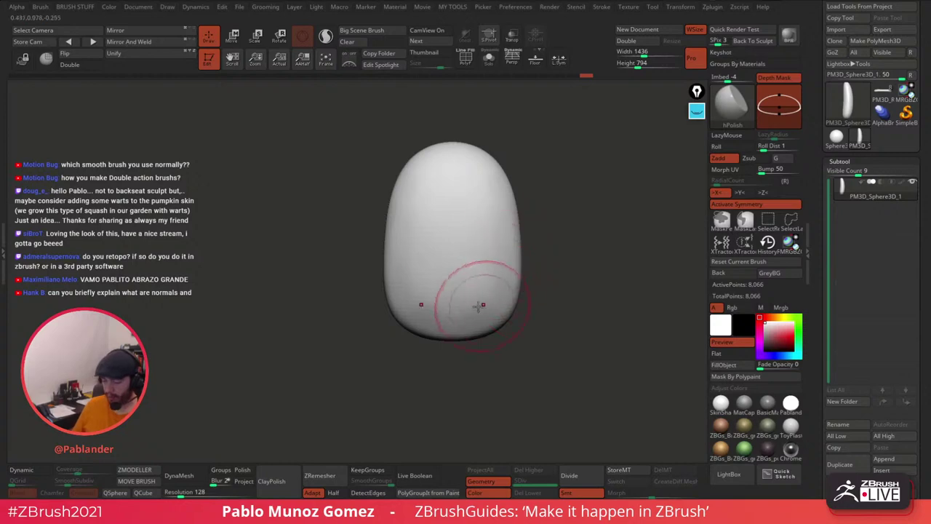
Step: Square off the lower edge and corners of the tooth with an enlarged Move brush
{"action": "key", "text": "b"}
{"action": "key", "text": "m"}
{"action": "key", "text": "v"}
{"action": "key", "text": "space"}
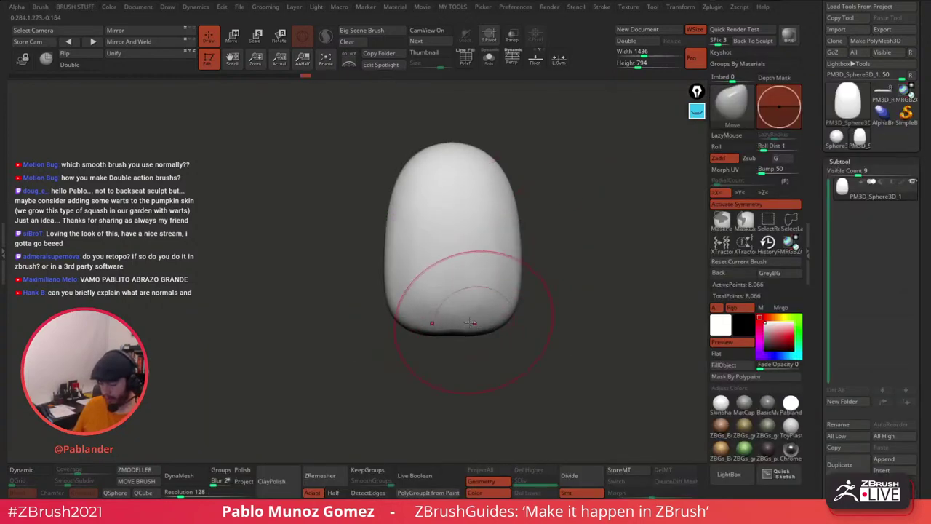
{"action": "left_click_drag", "start_coordinate": [542, 269], "coordinate": [556, 220]}
{"action": "key", "text": "space"}
{"action": "left_click", "coordinate": [545, 241]}
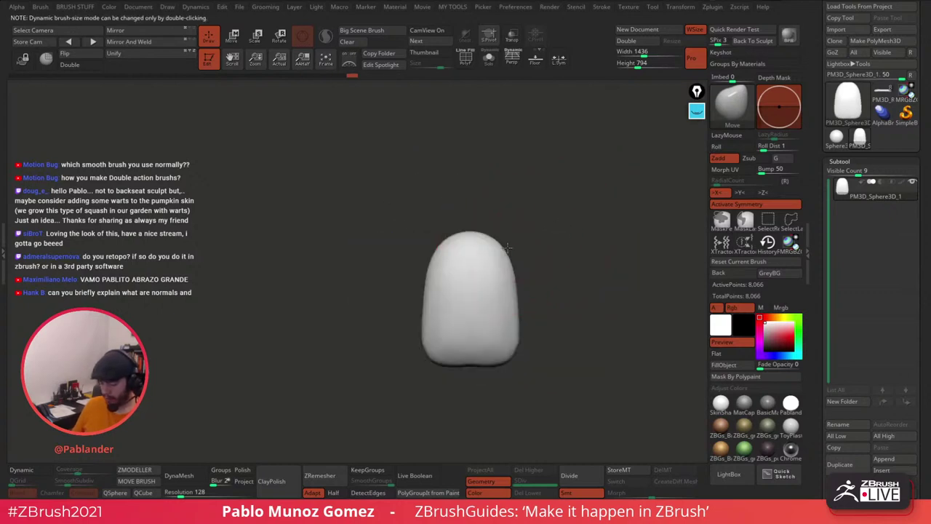
Step: Refine the tooth's side profile and biting edge with the Move brush
{"action": "left_click_drag", "start_coordinate": [521, 334], "coordinate": [569, 281]}
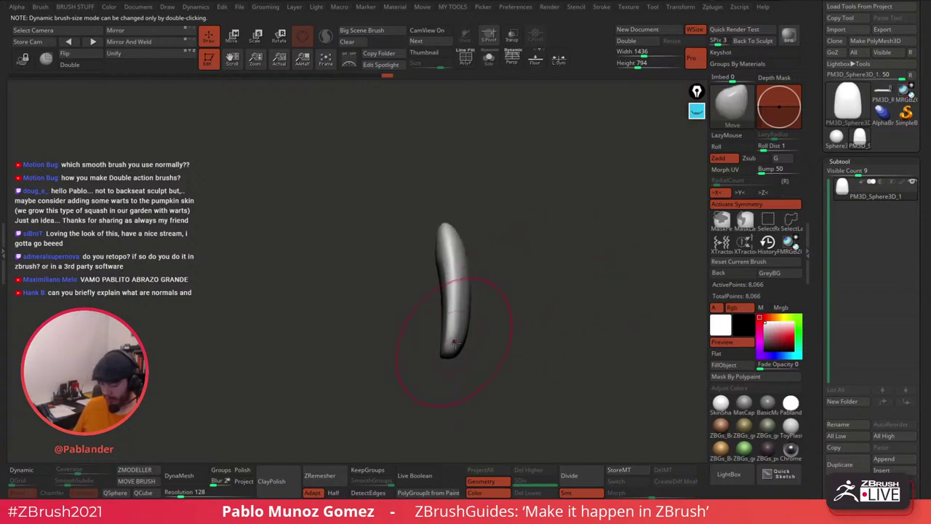
{"action": "left_click_drag", "start_coordinate": [445, 341], "coordinate": [450, 341]}
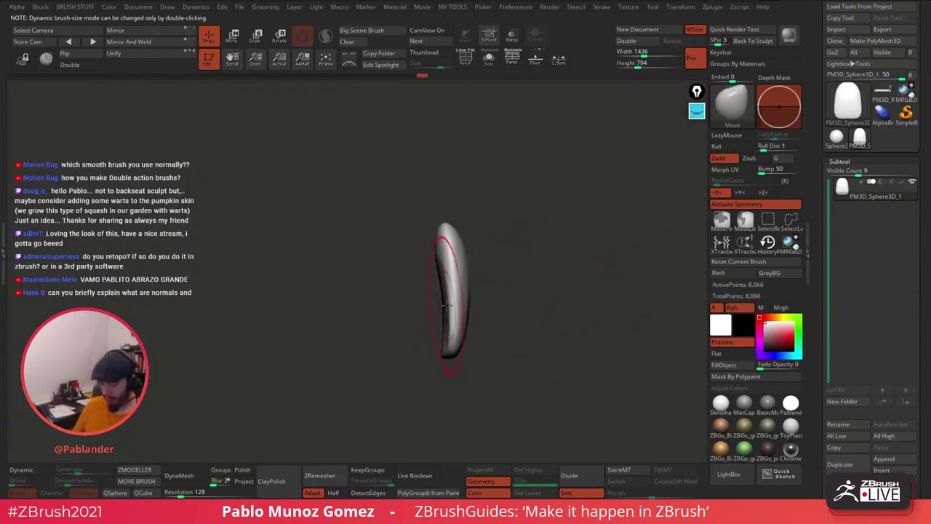
{"action": "left_click_drag", "start_coordinate": [444, 302], "coordinate": [449, 347]}
{"action": "left_click_drag", "start_coordinate": [557, 321], "coordinate": [513, 326]}
{"action": "left_click_drag", "start_coordinate": [461, 339], "coordinate": [455, 326]}
{"action": "mouse_move", "coordinate": [556, 266]}
{"action": "left_mouse_down"}
{"action": "mouse_move", "coordinate": [478, 264]}
{"action": "mouse_move", "coordinate": [482, 305]}
{"action": "left_mouse_up"}
{"action": "left_click_drag", "start_coordinate": [613, 272], "coordinate": [519, 279], "text": "alt"}
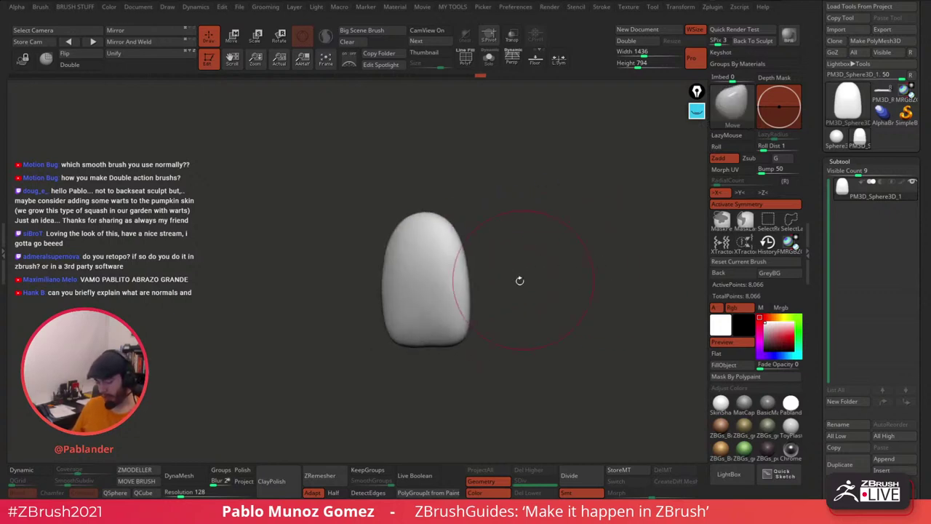
{"action": "left_click_drag", "start_coordinate": [446, 320], "coordinate": [439, 330]}
Step: Show the polyframe on the tooth and retopologise it into a lighter mesh with ZRemesher using the Half option
{"action": "mouse_move", "coordinate": [503, 270]}
{"action": "left_mouse_down", "text": "shift"}
{"action": "mouse_move", "coordinate": [561, 260]}
{"action": "mouse_move", "coordinate": [565, 313]}
{"action": "mouse_move", "coordinate": [516, 187]}
{"action": "left_mouse_up", "text": "shift"}
{"action": "left_click", "coordinate": [465, 57]}
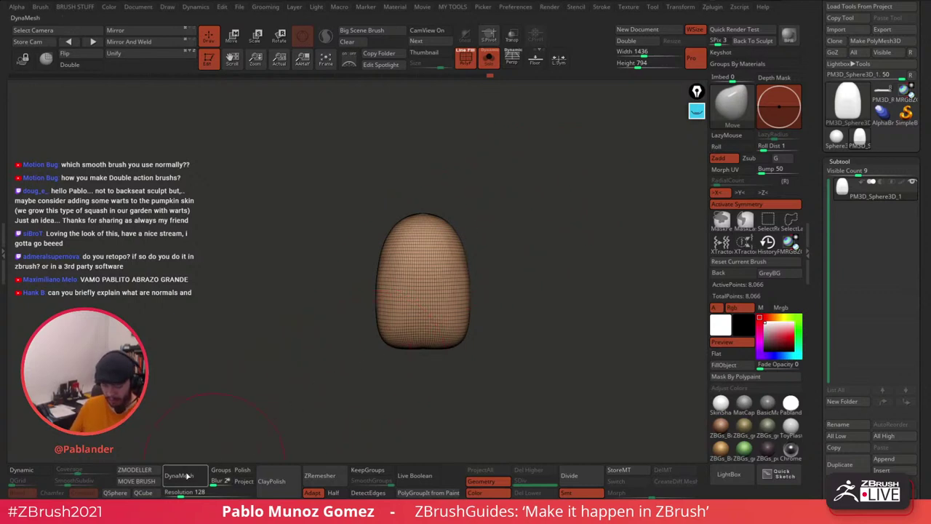
{"action": "left_click", "coordinate": [327, 475]}
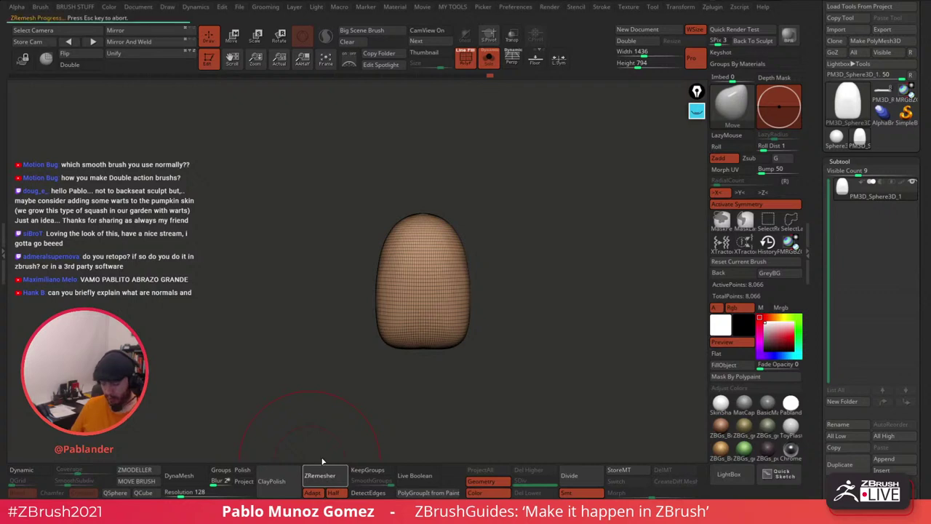
{"action": "left_click_drag", "start_coordinate": [330, 410], "coordinate": [422, 371]}
{"action": "left_click", "coordinate": [326, 476]}
{"action": "left_click_drag", "start_coordinate": [548, 257], "coordinate": [497, 265], "text": "shift"}
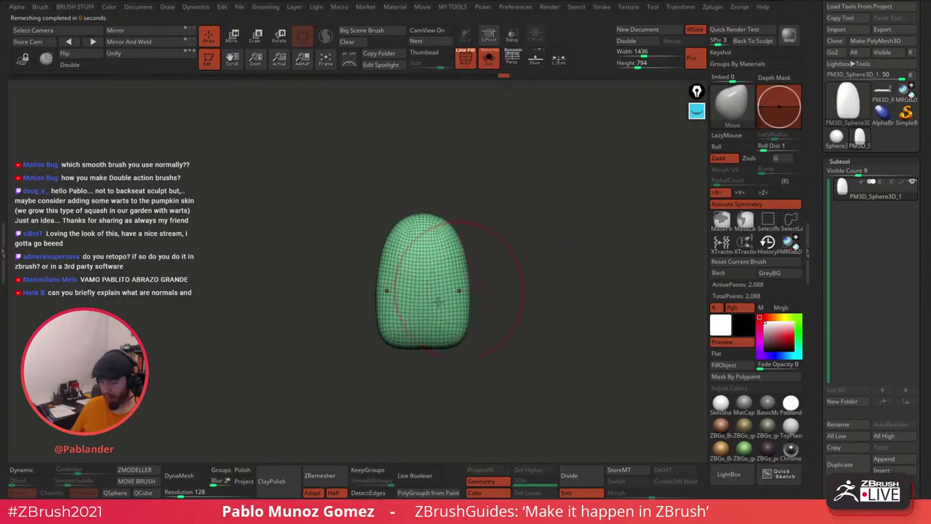
Step: Create a new InsertMesh brush from the remeshed tooth
{"action": "key", "text": "b"}
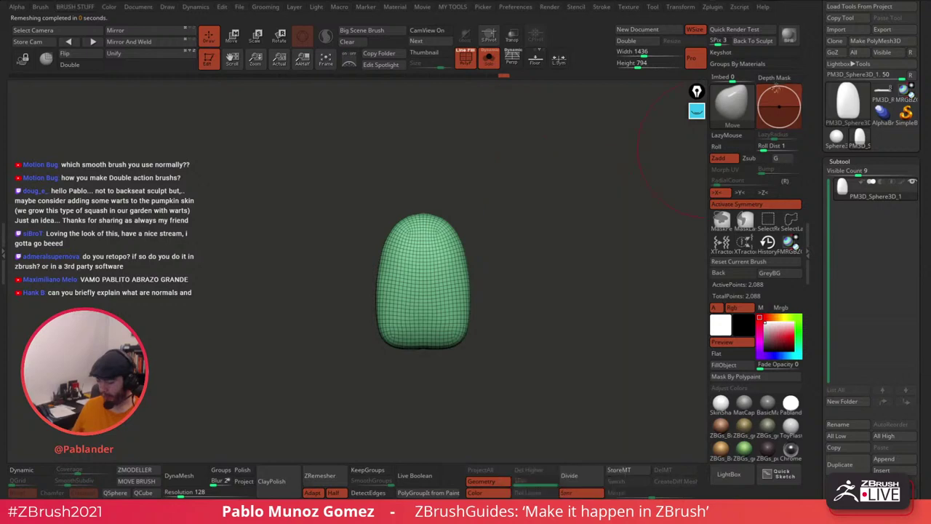
{"action": "left_click", "coordinate": [732, 102]}
{"action": "left_click", "coordinate": [214, 482]}
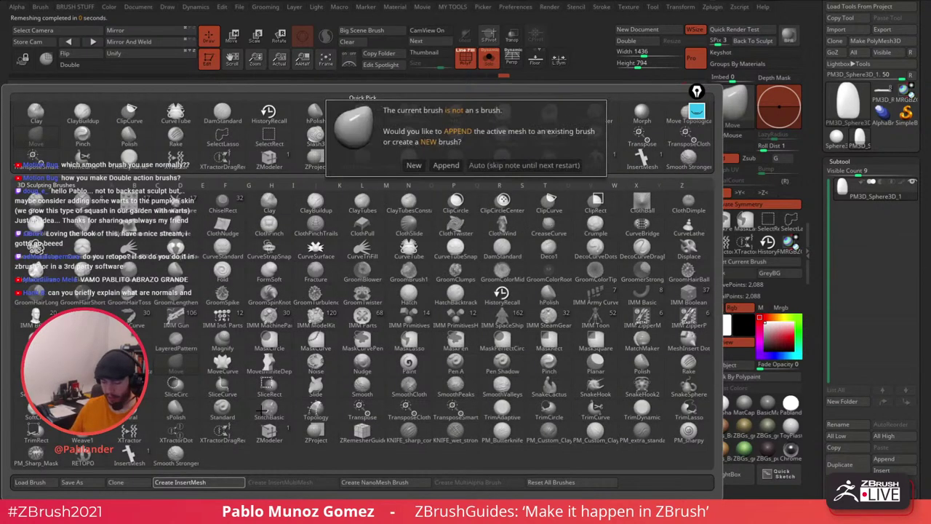
{"action": "left_click", "coordinate": [413, 165]}
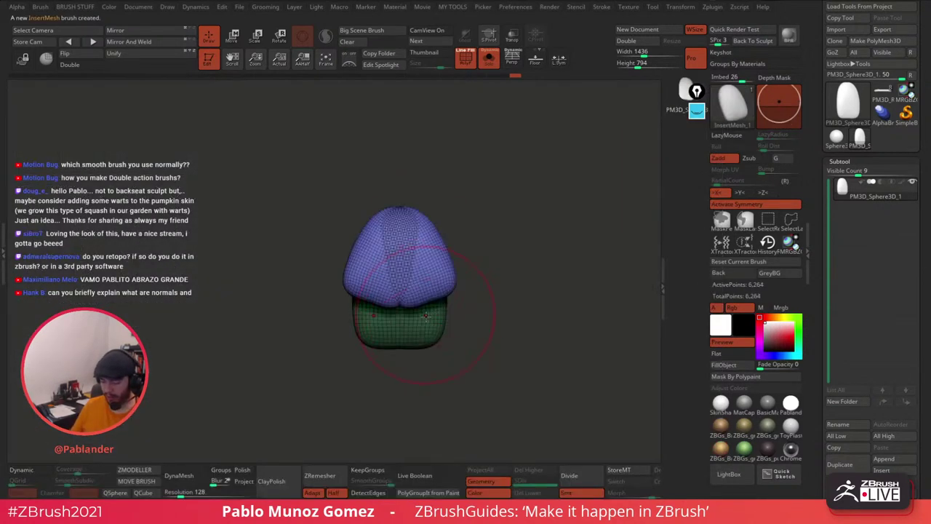
{"action": "left_click_drag", "start_coordinate": [426, 314], "coordinate": [445, 367]}
{"action": "key", "text": "ctrl+z"}
{"action": "key", "text": "ctrl+z"}
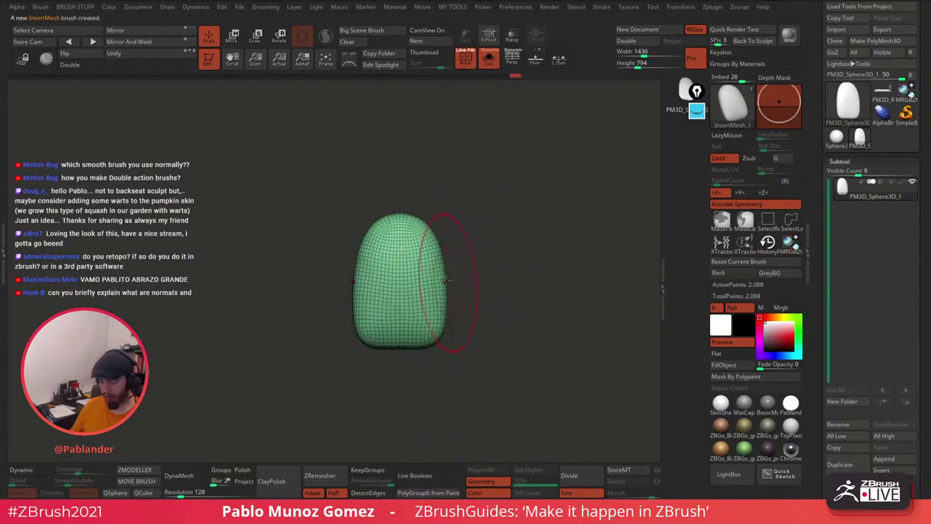
{"action": "left_click_drag", "start_coordinate": [429, 269], "coordinate": [459, 376]}
{"action": "key", "text": "ctrl+z"}
Step: Switch to the PM3D_Ring3D1 gum model, show the whole pumpkin, and insert a mirrored pair of front teeth at the gum's centre
{"action": "key", "text": "space"}
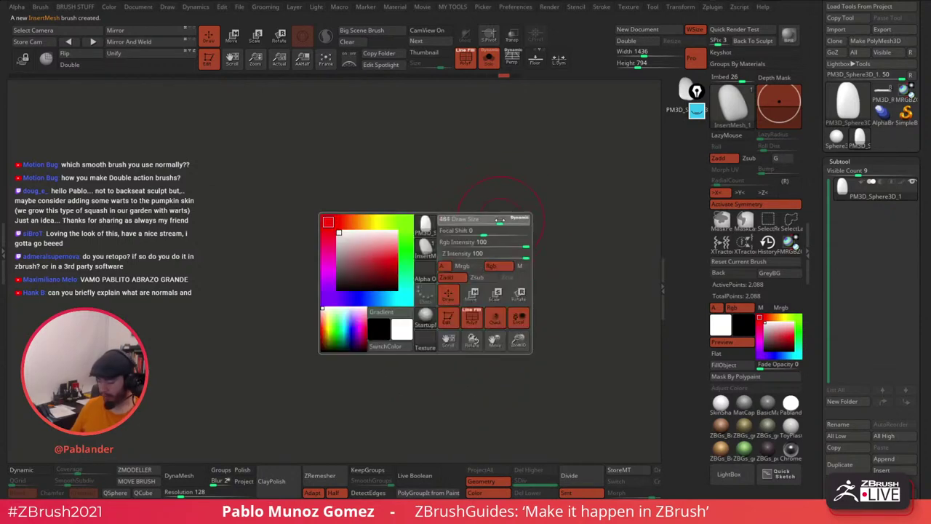
{"action": "left_click", "coordinate": [884, 95]}
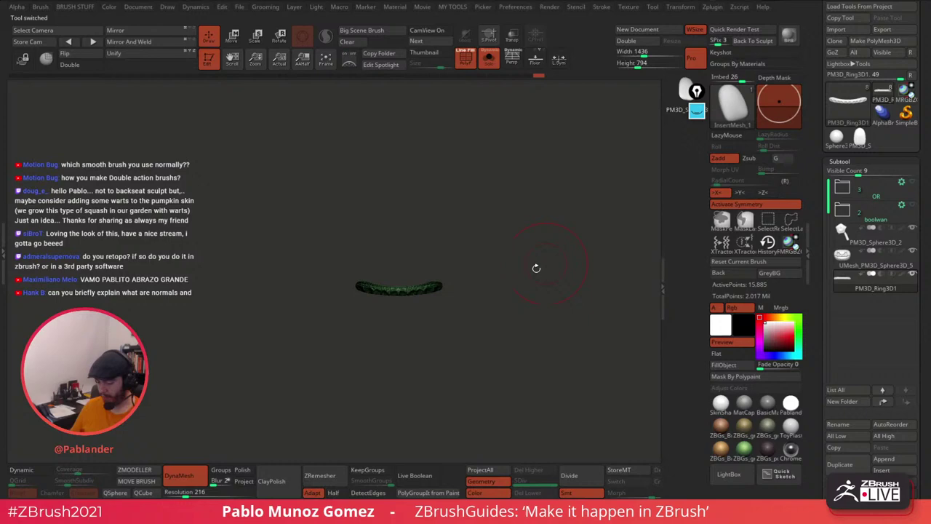
{"action": "left_click", "coordinate": [490, 59]}
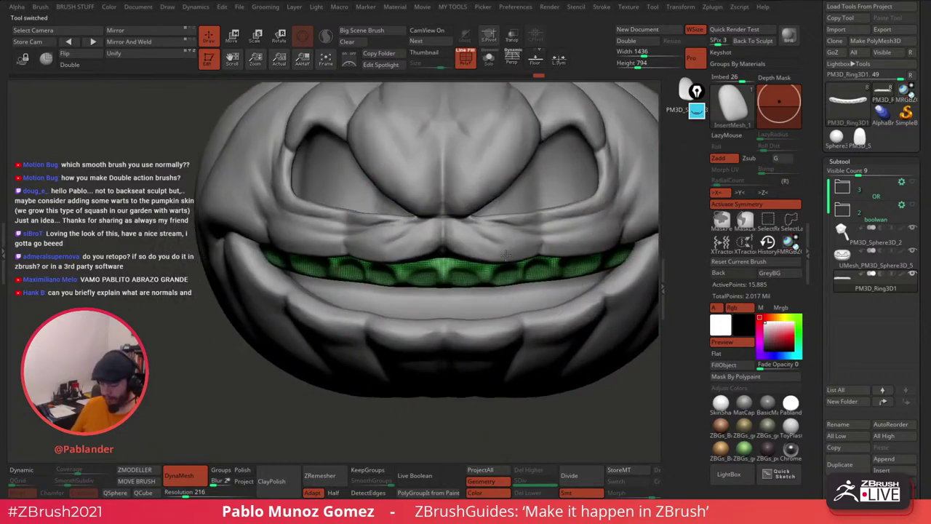
{"action": "right_click_drag", "start_coordinate": [506, 256], "coordinate": [503, 267]}
{"action": "key", "text": "space"}
{"action": "left_click_drag", "start_coordinate": [504, 272], "coordinate": [485, 275]}
{"action": "right_click_drag", "start_coordinate": [480, 294], "coordinate": [467, 283]}
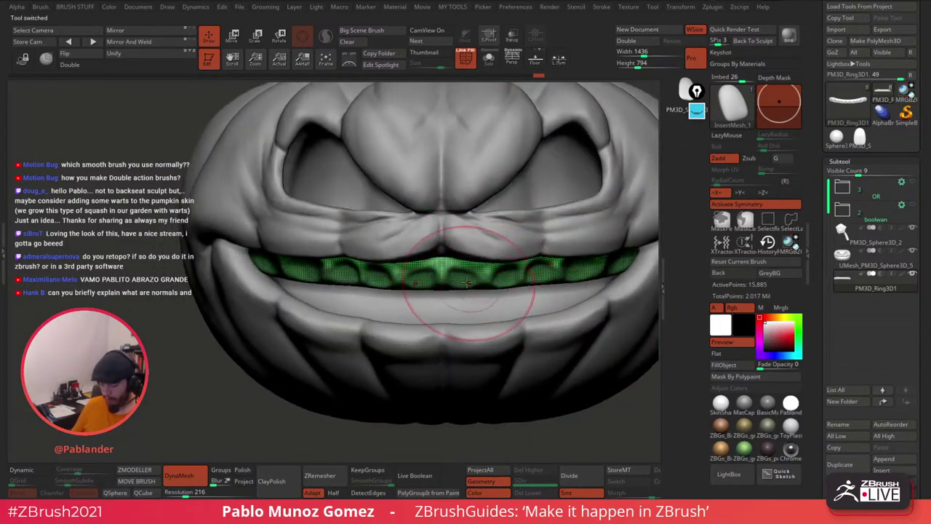
{"action": "left_click_drag", "start_coordinate": [462, 282], "coordinate": [463, 286]}
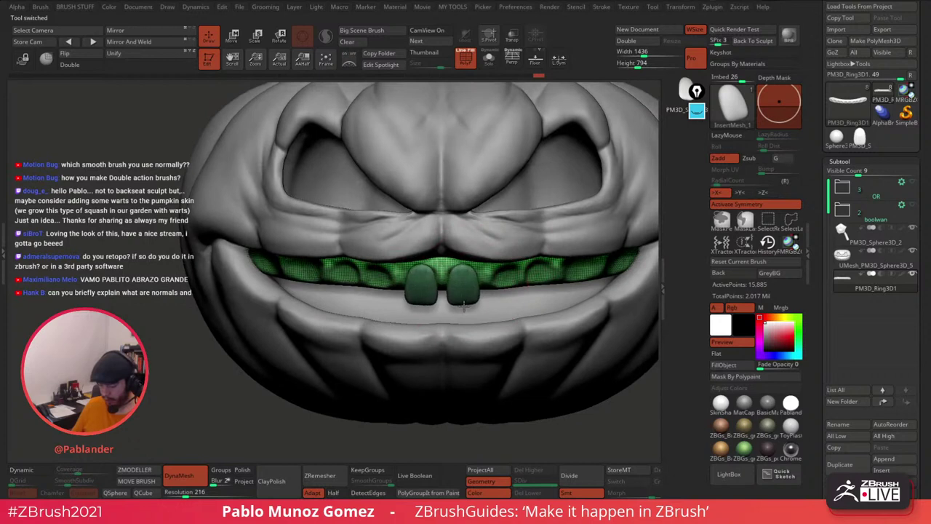
Step: Fit the two front teeth against the gum with the Gizmo and hide the polyframe
{"action": "key", "text": "w"}
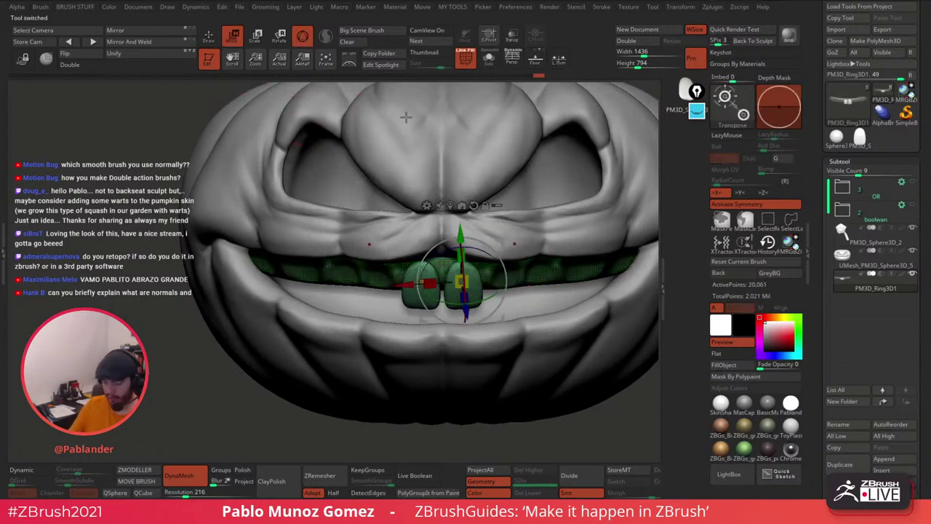
{"action": "left_click_drag", "start_coordinate": [466, 309], "coordinate": [465, 291]}
{"action": "left_click_drag", "start_coordinate": [460, 227], "coordinate": [461, 233]}
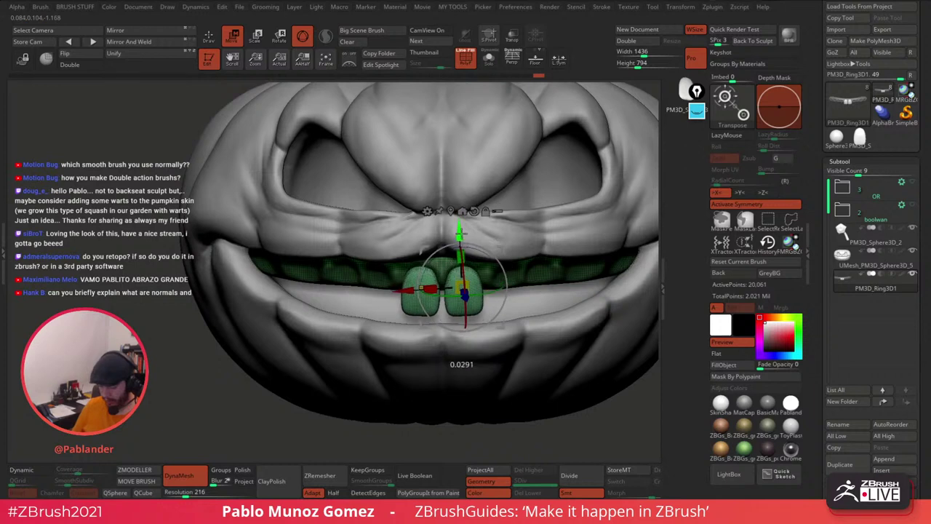
{"action": "left_click", "coordinate": [466, 60]}
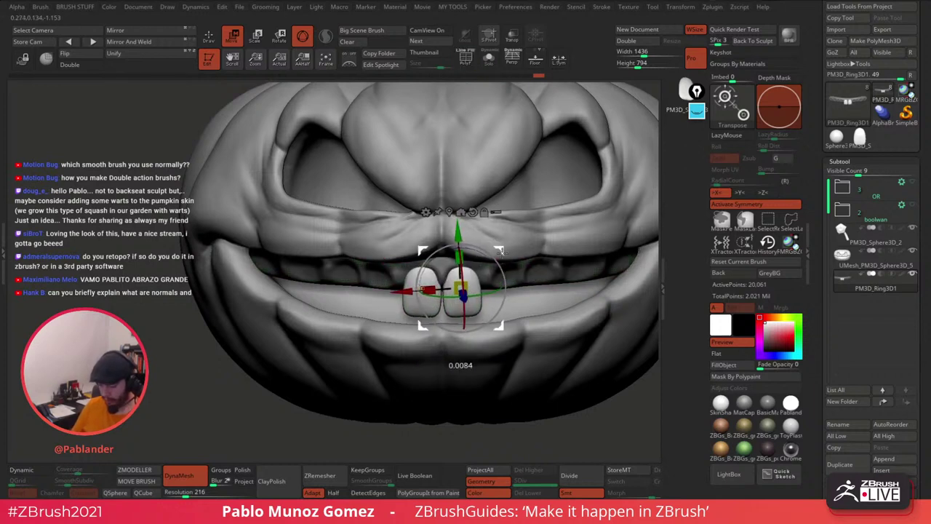
{"action": "left_click_drag", "start_coordinate": [507, 264], "coordinate": [505, 273]}
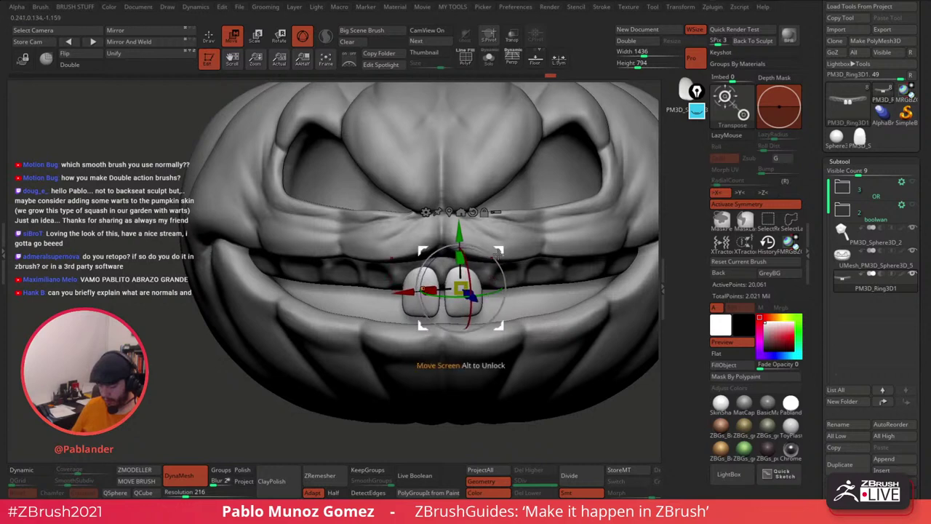
{"action": "left_click_drag", "start_coordinate": [498, 254], "coordinate": [503, 268]}
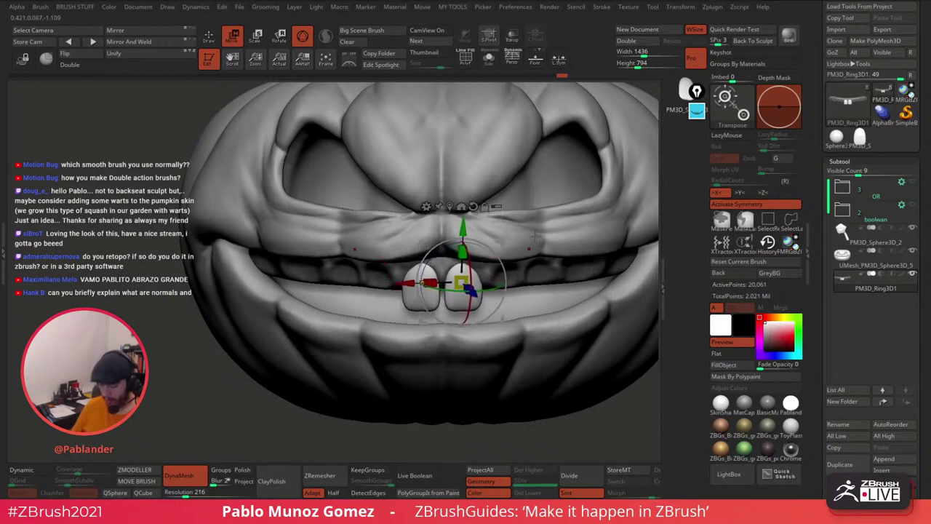
Step: Isolate the gum subtool and duplicate the front teeth outward into a second mirrored pair beside them
{"action": "left_click", "coordinate": [489, 58]}
{"action": "left_click_drag", "start_coordinate": [452, 259], "coordinate": [452, 265]}
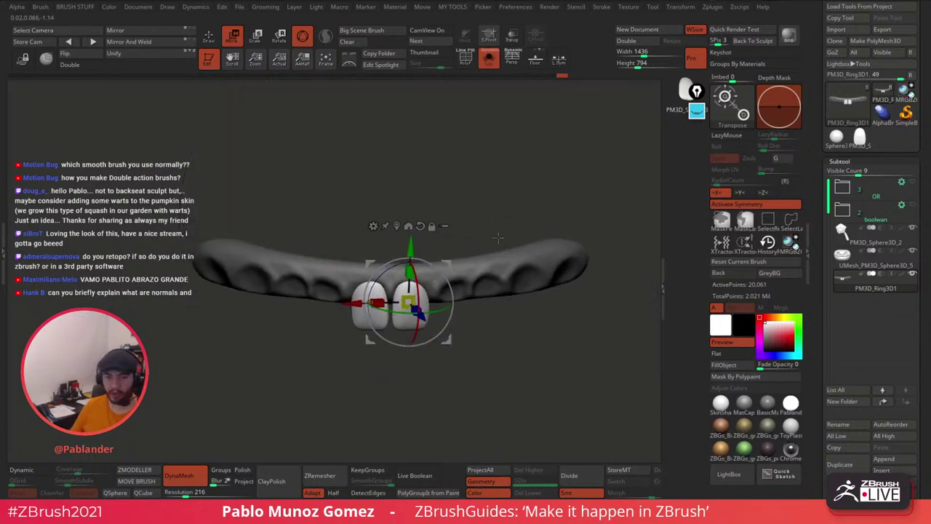
{"action": "left_click_drag", "start_coordinate": [499, 238], "coordinate": [479, 246]}
{"action": "mouse_move", "coordinate": [473, 323]}
{"action": "left_mouse_down"}
{"action": "mouse_move", "coordinate": [480, 328]}
{"action": "mouse_move", "coordinate": [469, 336]}
{"action": "mouse_move", "coordinate": [483, 336]}
{"action": "left_mouse_up"}
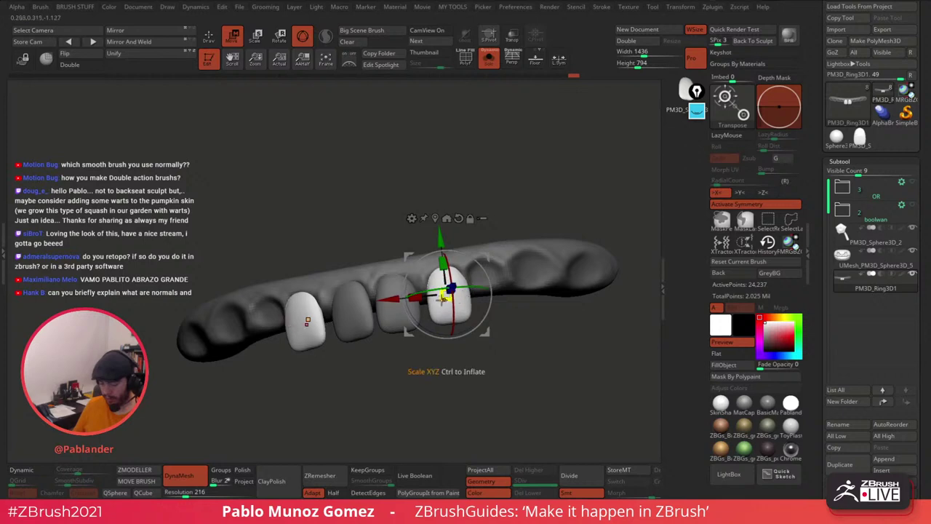
{"action": "left_click_drag", "start_coordinate": [445, 293], "coordinate": [447, 300]}
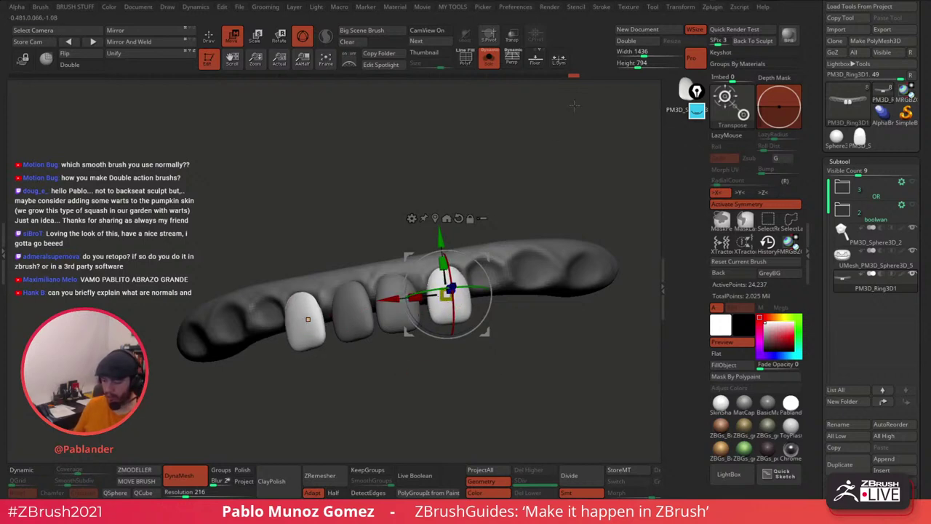
Step: Turn on local symmetry and rotate the second pair of teeth to follow the gum's curve
{"action": "left_click", "coordinate": [563, 63]}
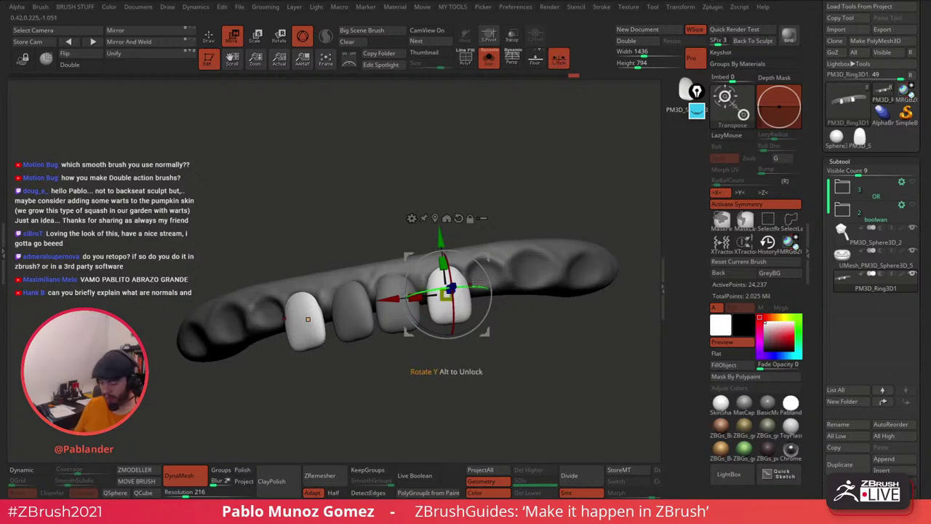
{"action": "left_click_drag", "start_coordinate": [490, 284], "coordinate": [406, 278]}
{"action": "key", "text": "ctrl+z"}
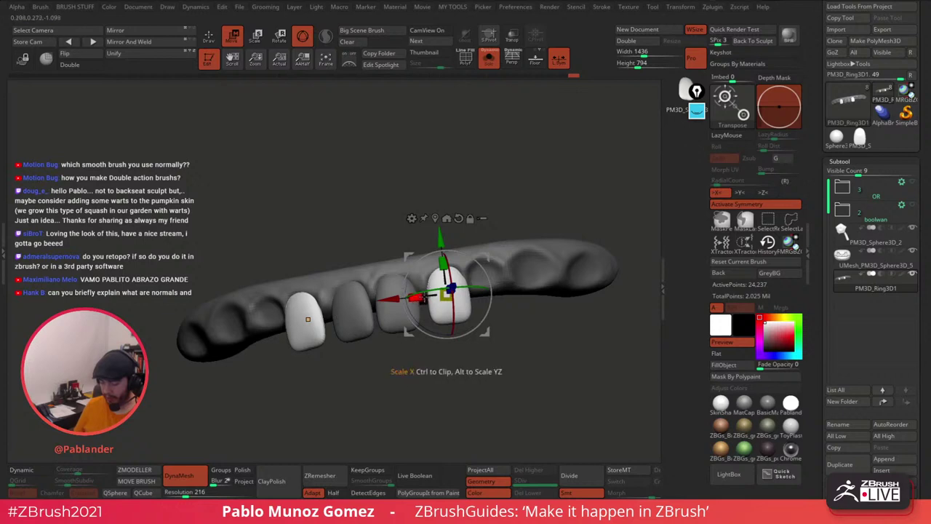
{"action": "left_click_drag", "start_coordinate": [536, 195], "coordinate": [531, 220]}
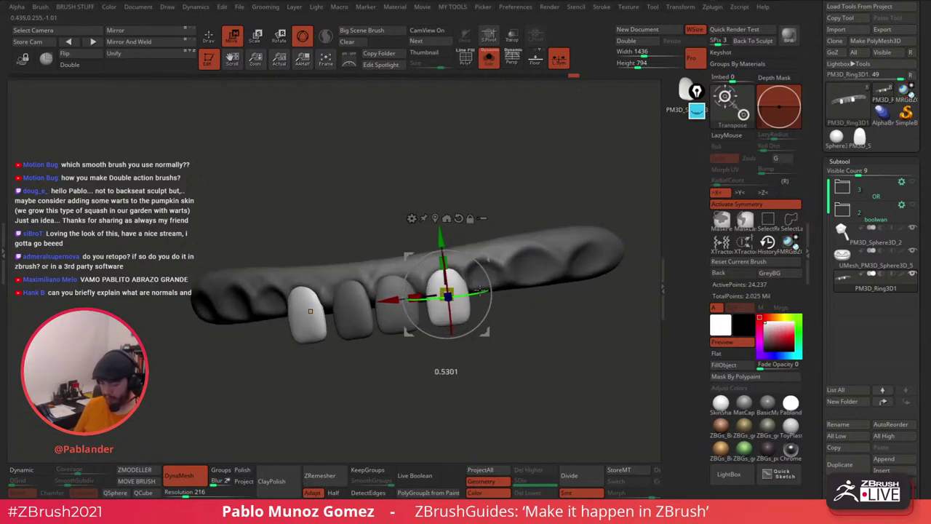
{"action": "left_click_drag", "start_coordinate": [458, 287], "coordinate": [446, 276]}
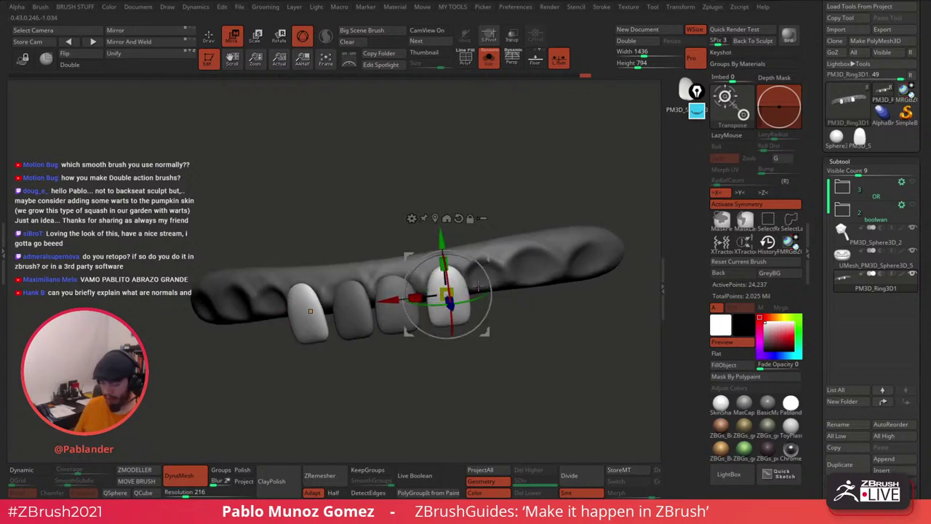
{"action": "left_click_drag", "start_coordinate": [502, 314], "coordinate": [466, 320]}
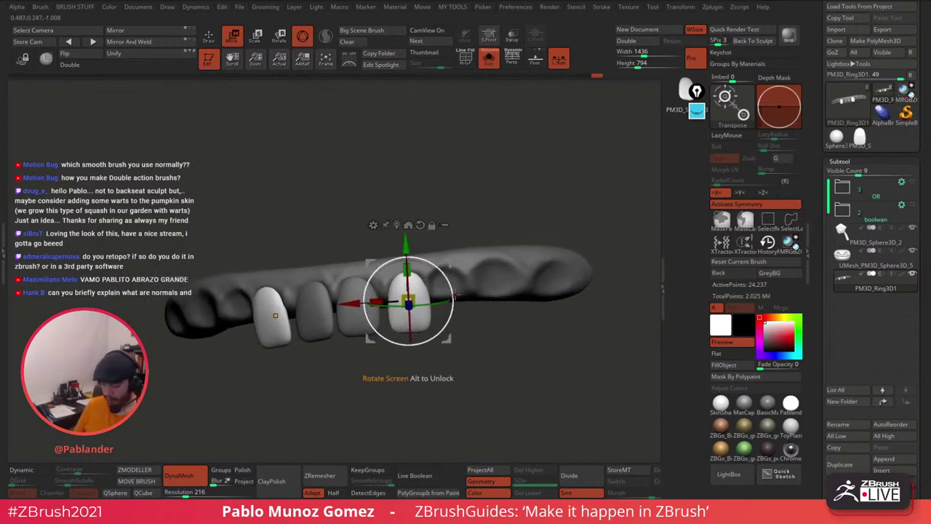
Step: Duplicate the teeth outward into a third mirrored pair, making these teeth longer and narrower
{"action": "left_click_drag", "start_coordinate": [448, 264], "coordinate": [487, 260], "text": "ctrl"}
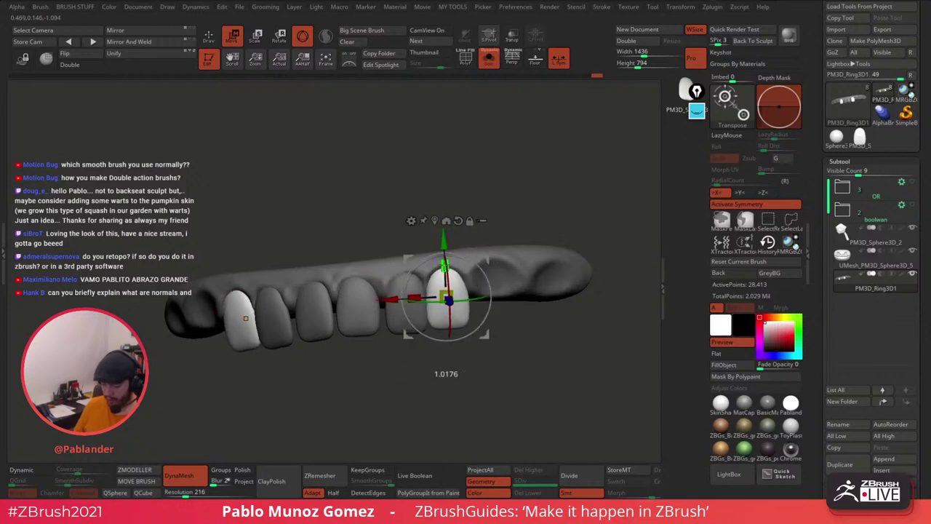
{"action": "left_click_drag", "start_coordinate": [444, 253], "coordinate": [444, 257]}
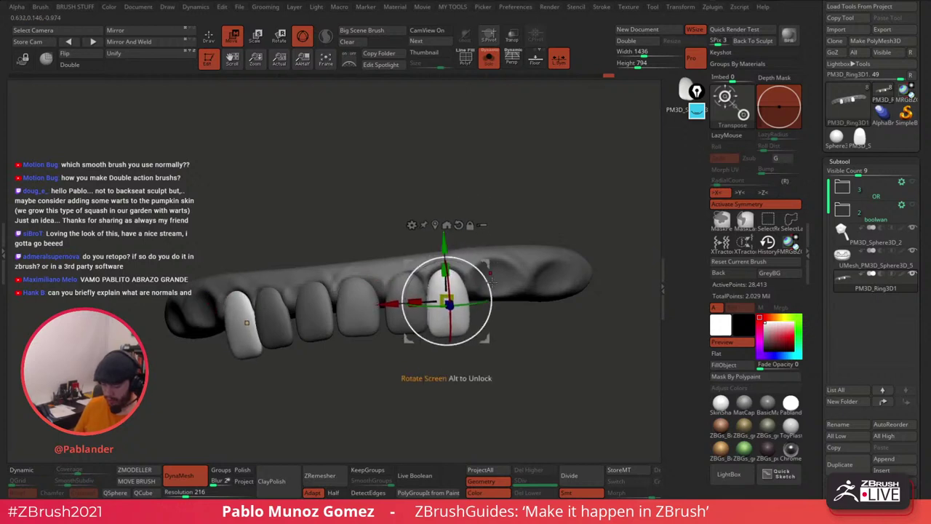
{"action": "left_click_drag", "start_coordinate": [416, 302], "coordinate": [429, 300]}
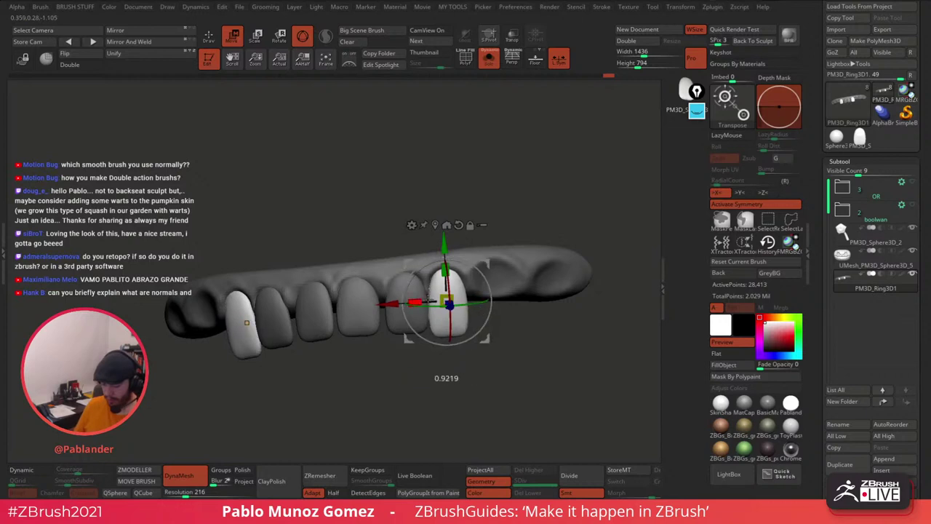
Step: Duplicate the teeth outward into a fourth mirrored pair, enlarge these teeth and shorten their height, and raise them slightly
{"action": "left_click_drag", "start_coordinate": [487, 264], "coordinate": [534, 260], "text": "ctrl"}
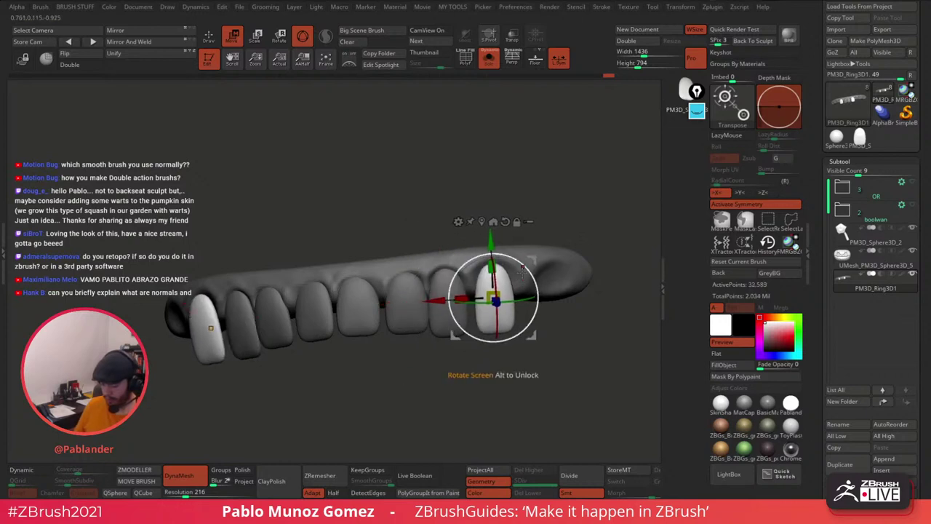
{"action": "left_click_drag", "start_coordinate": [495, 296], "coordinate": [408, 303]}
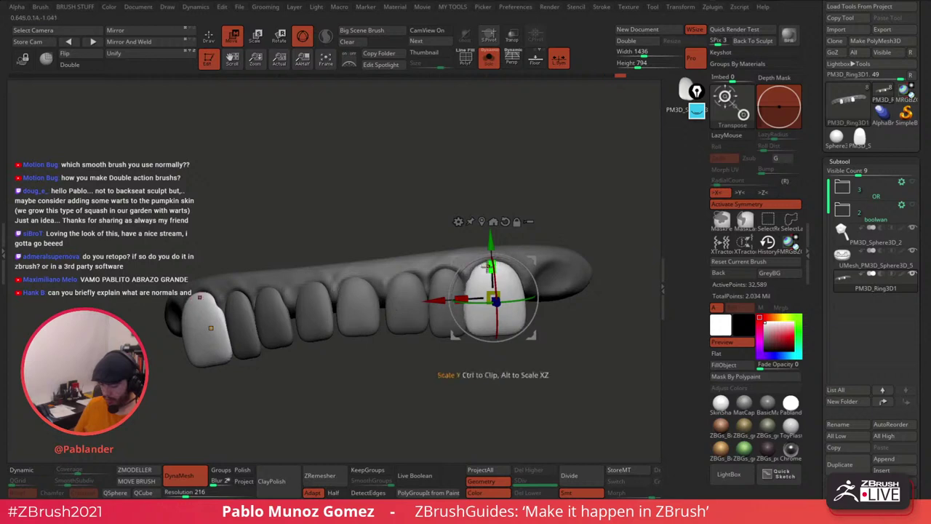
{"action": "left_click_drag", "start_coordinate": [493, 268], "coordinate": [483, 294]}
{"action": "left_click_drag", "start_coordinate": [490, 241], "coordinate": [490, 238]}
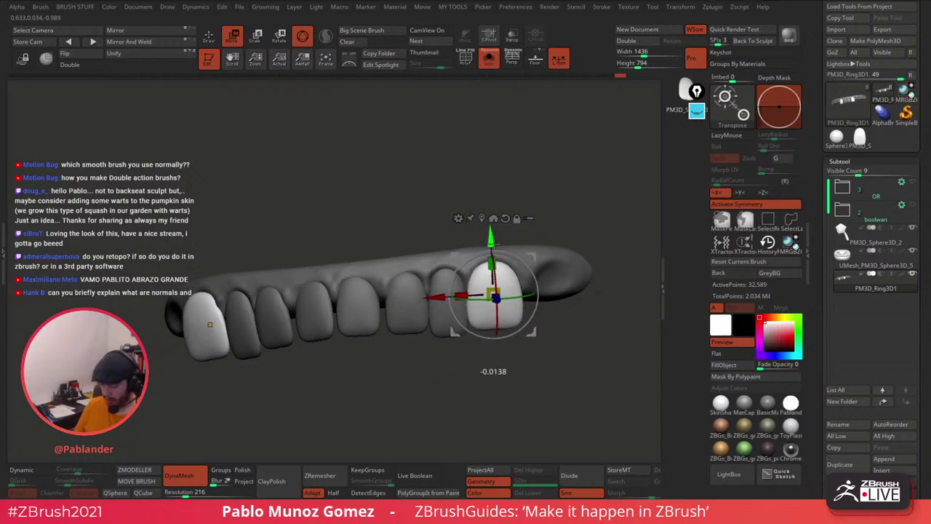
Step: Thicken the fourth pair of teeth in depth and reposition them against the gum's curve
{"action": "left_click_drag", "start_coordinate": [536, 208], "coordinate": [534, 239]}
{"action": "left_click_drag", "start_coordinate": [493, 387], "coordinate": [495, 340]}
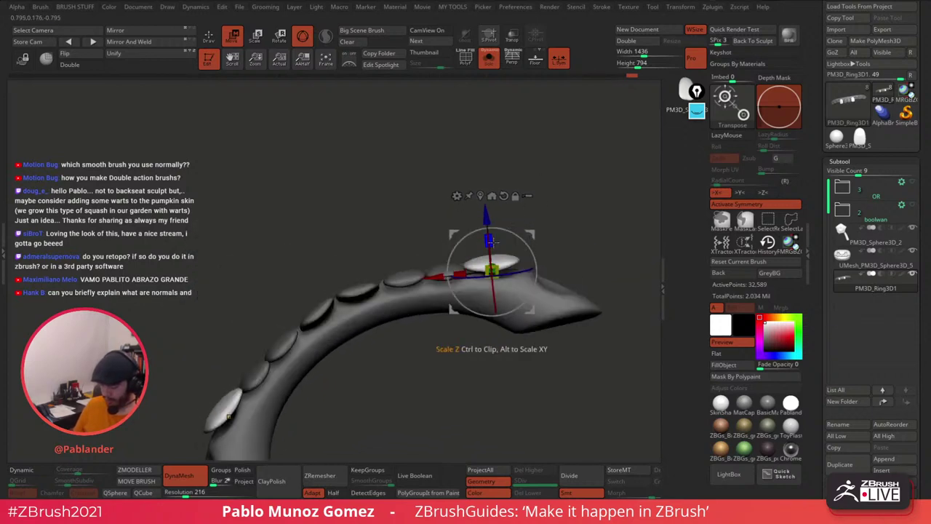
{"action": "left_click_drag", "start_coordinate": [489, 241], "coordinate": [486, 157]}
{"action": "left_click_drag", "start_coordinate": [486, 215], "coordinate": [535, 241]}
{"action": "left_click_drag", "start_coordinate": [520, 363], "coordinate": [548, 407]}
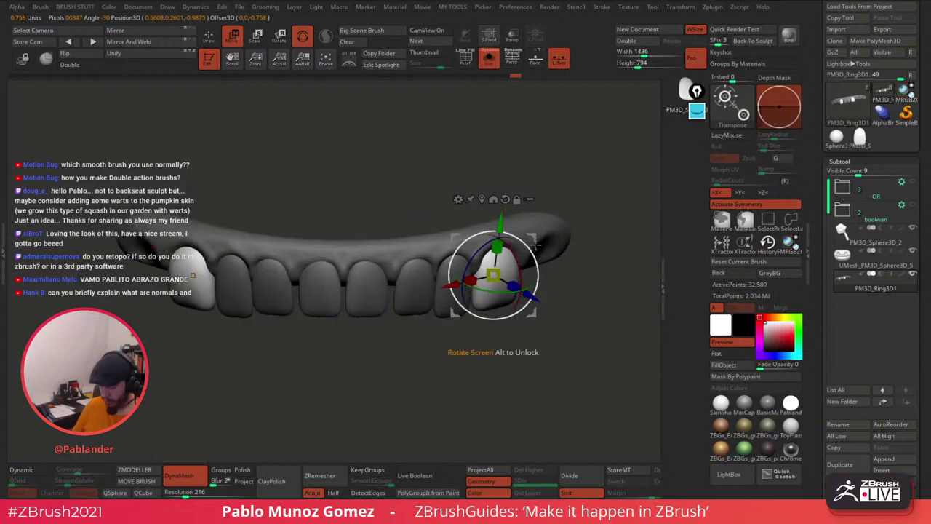
Step: Place a fifth mirrored pair of smaller teeth at the outer ends of the gum, and return to Draw mode
{"action": "left_click_drag", "start_coordinate": [534, 239], "coordinate": [558, 335]}
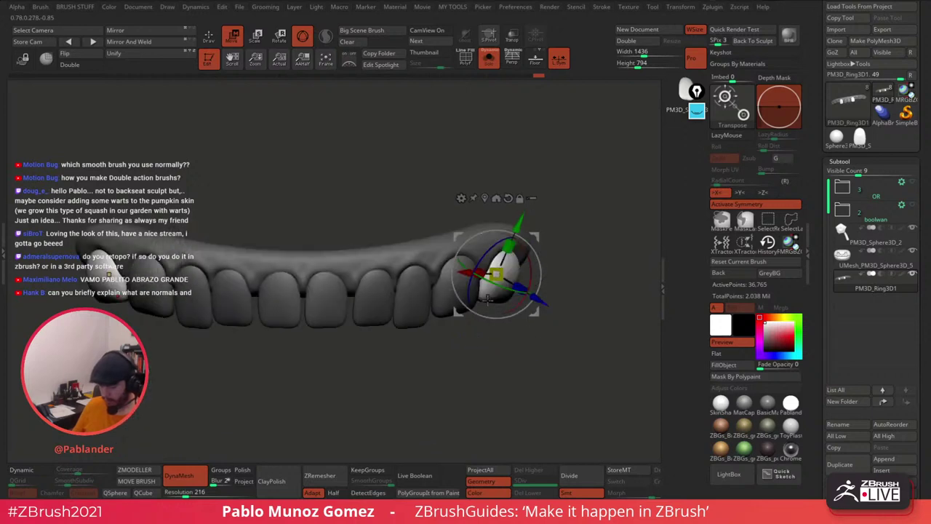
{"action": "left_click_drag", "start_coordinate": [487, 301], "coordinate": [480, 307]}
{"action": "left_click_drag", "start_coordinate": [450, 371], "coordinate": [451, 348], "text": "alt"}
{"action": "key", "text": "q"}
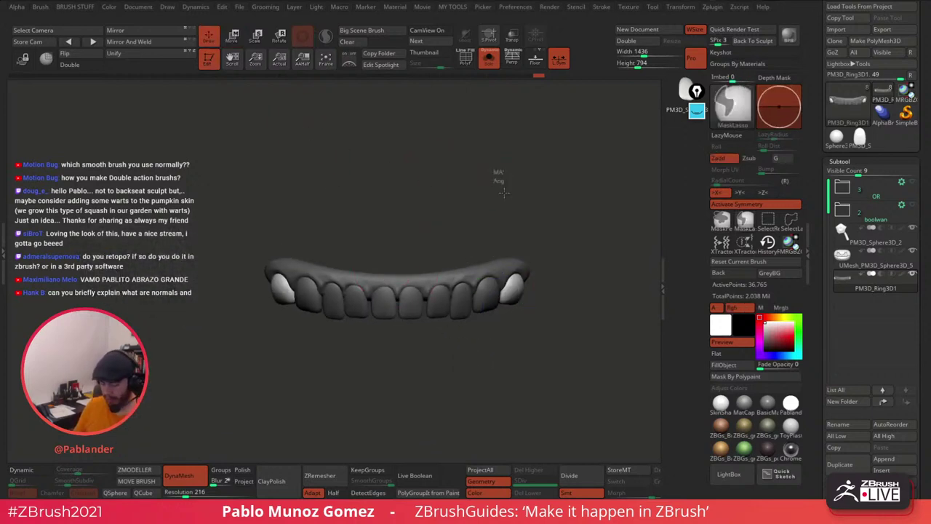
Step: Turn off DynaMesh for the upper gum and teeth, assign a separate polygroup to each part with Auto Groups, and show the whole pumpkin
{"action": "left_click_drag", "start_coordinate": [506, 335], "coordinate": [492, 330]}
{"action": "left_click", "coordinate": [467, 58]}
{"action": "left_click_drag", "start_coordinate": [526, 163], "coordinate": [543, 220], "text": "alt"}
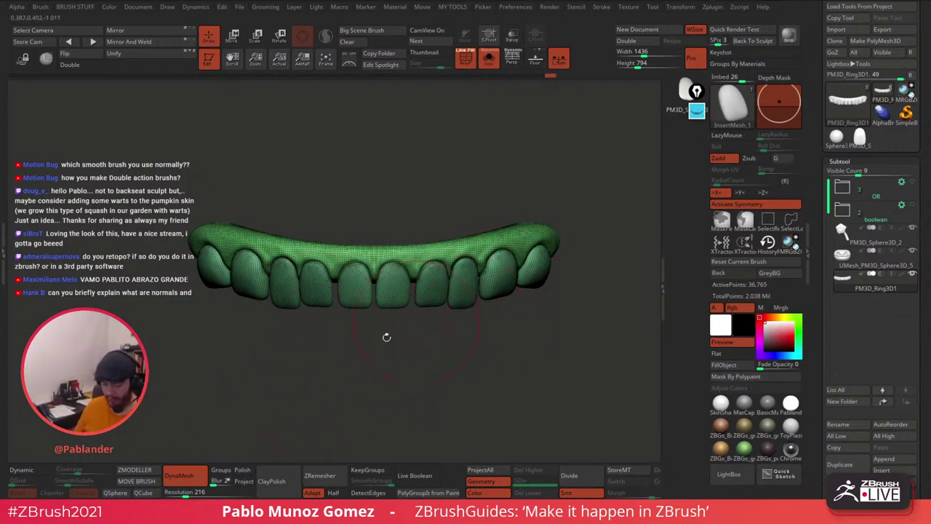
{"action": "left_click", "coordinate": [185, 476]}
{"action": "key", "text": "2"}
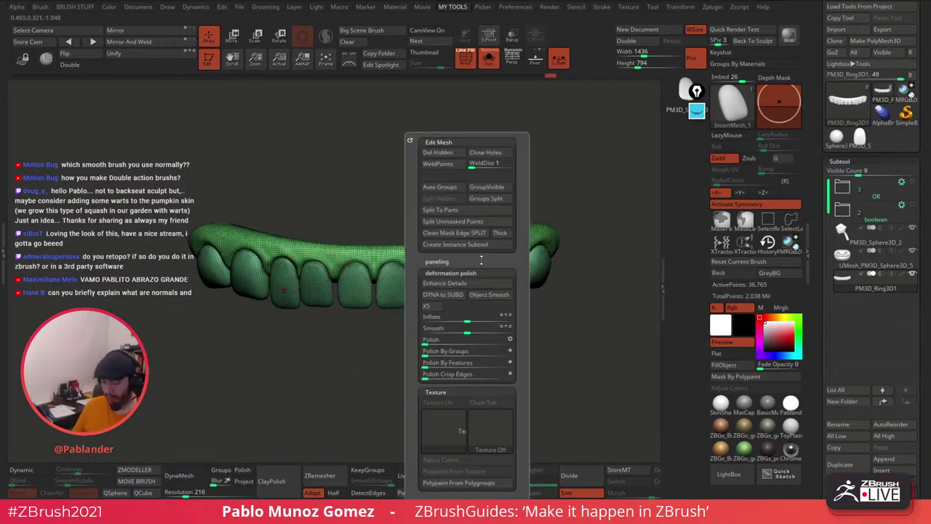
{"action": "left_click", "coordinate": [445, 187]}
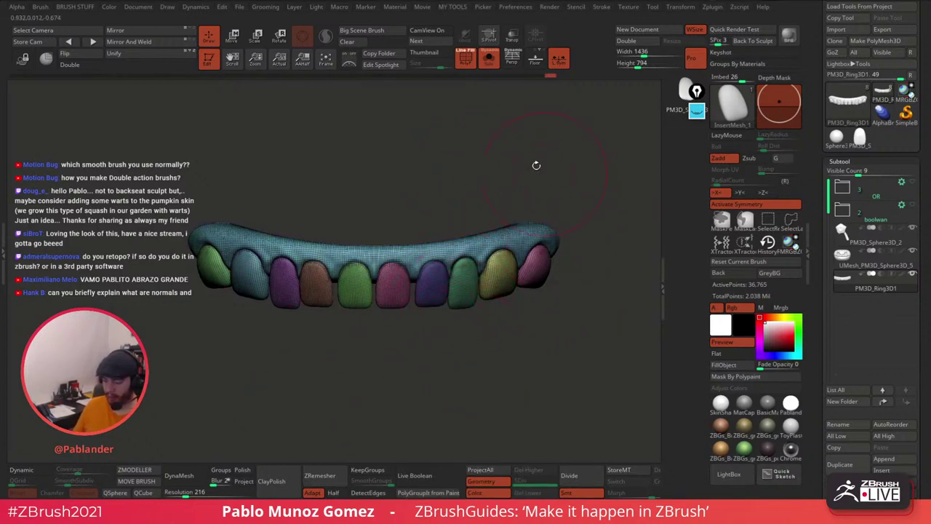
{"action": "left_click", "coordinate": [489, 60]}
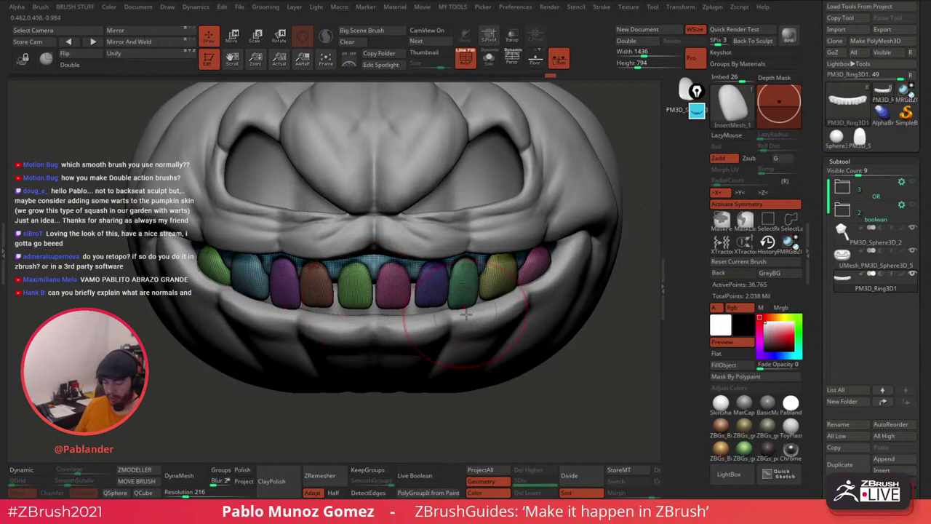
Step: Turn off symmetry, center and reorient the gizmo on the upper teeth, and raise the row slightly
{"action": "right_click_drag", "start_coordinate": [464, 313], "coordinate": [486, 307], "text": "ctrl"}
{"action": "left_click", "coordinate": [233, 38]}
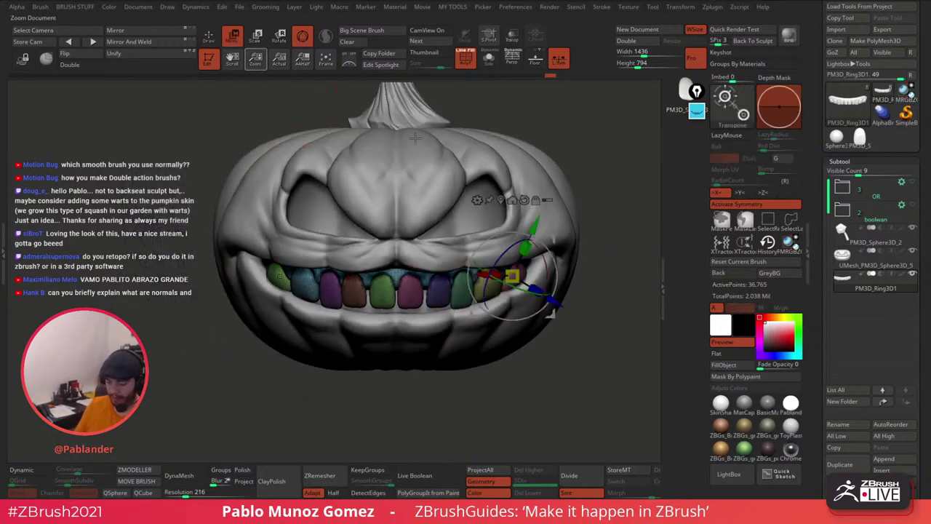
{"action": "left_click", "coordinate": [501, 200]}
{"action": "key", "text": "x"}
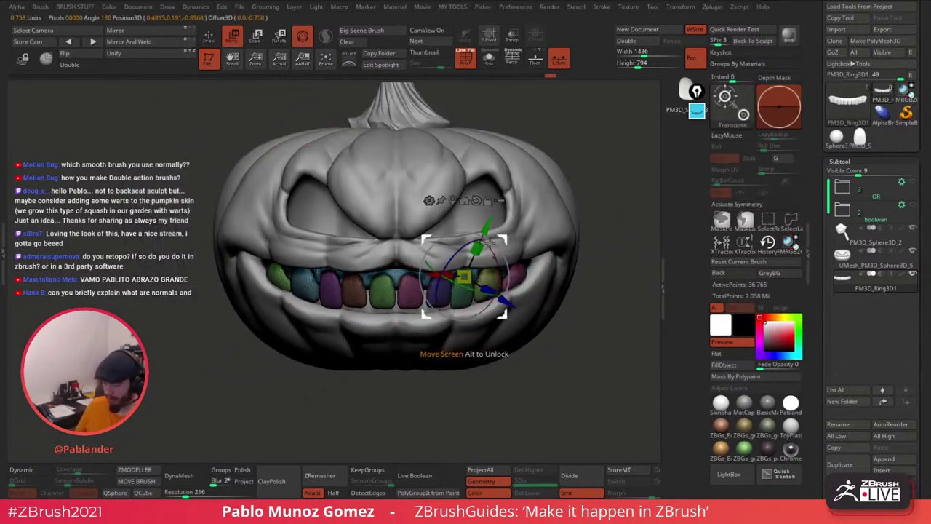
{"action": "left_click", "coordinate": [464, 200]}
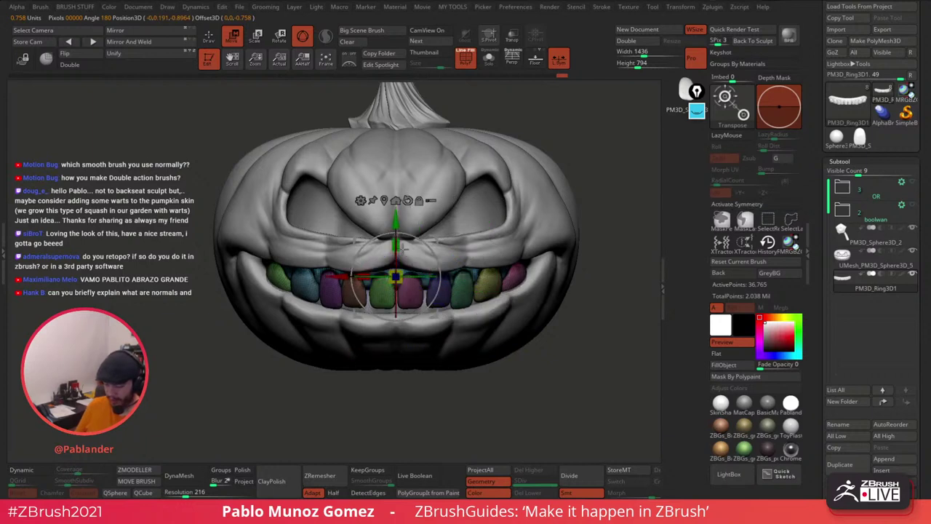
{"action": "left_click_drag", "start_coordinate": [402, 248], "coordinate": [396, 218]}
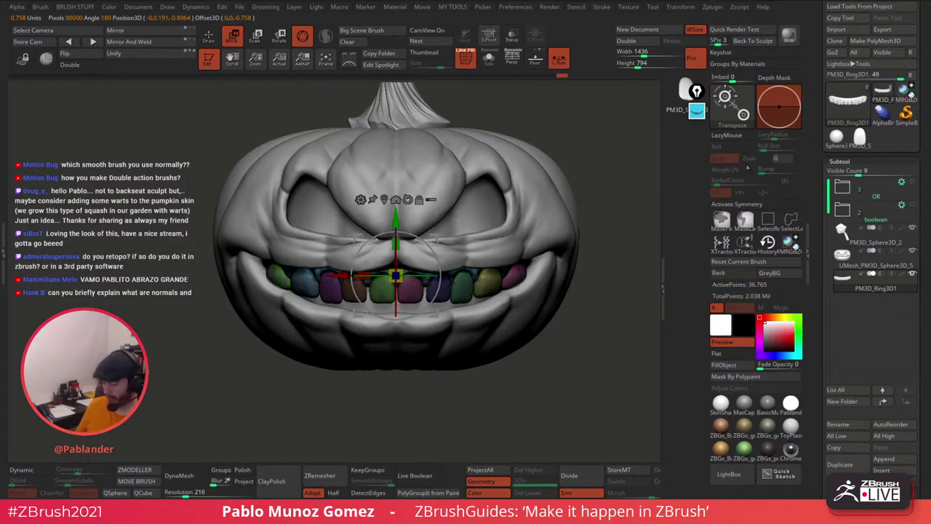
Step: Duplicate the upper teeth subtool, rotate the copy 180 degrees upside down, and tilt and lower it to form the bottom row
{"action": "left_click", "coordinate": [842, 468]}
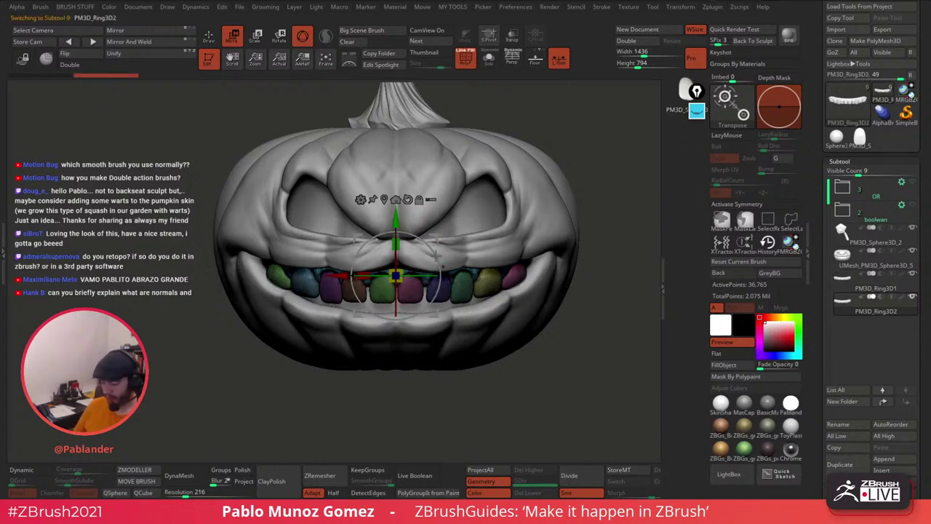
{"action": "left_click_drag", "start_coordinate": [435, 255], "coordinate": [345, 383]}
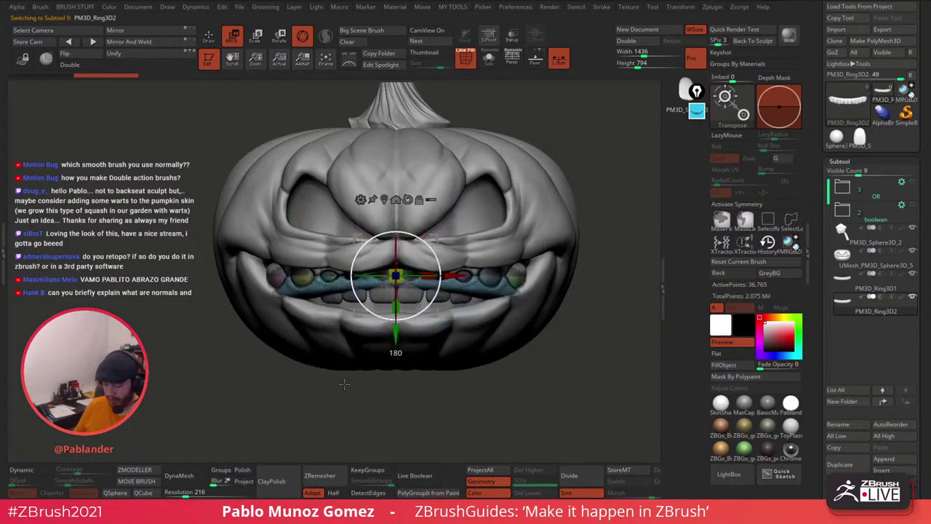
{"action": "left_click_drag", "start_coordinate": [396, 291], "coordinate": [397, 313]}
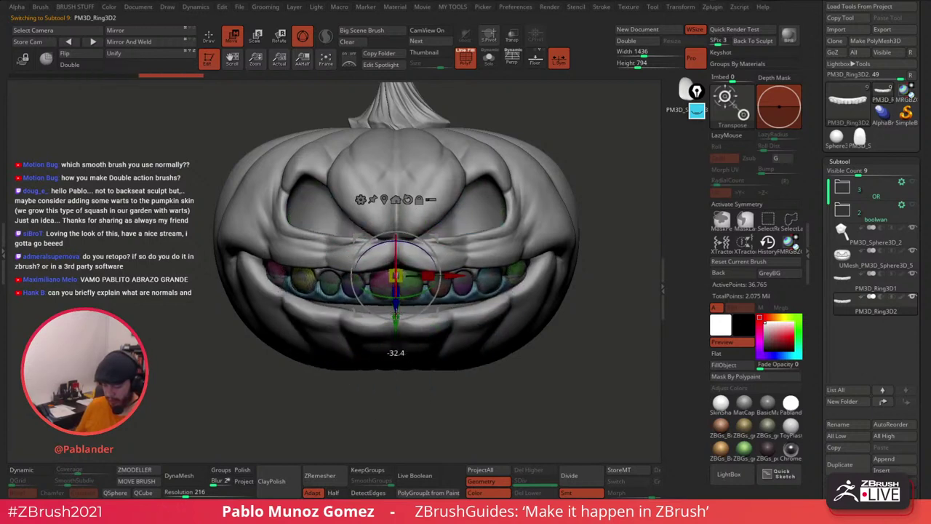
{"action": "left_click_drag", "start_coordinate": [400, 276], "coordinate": [398, 276]}
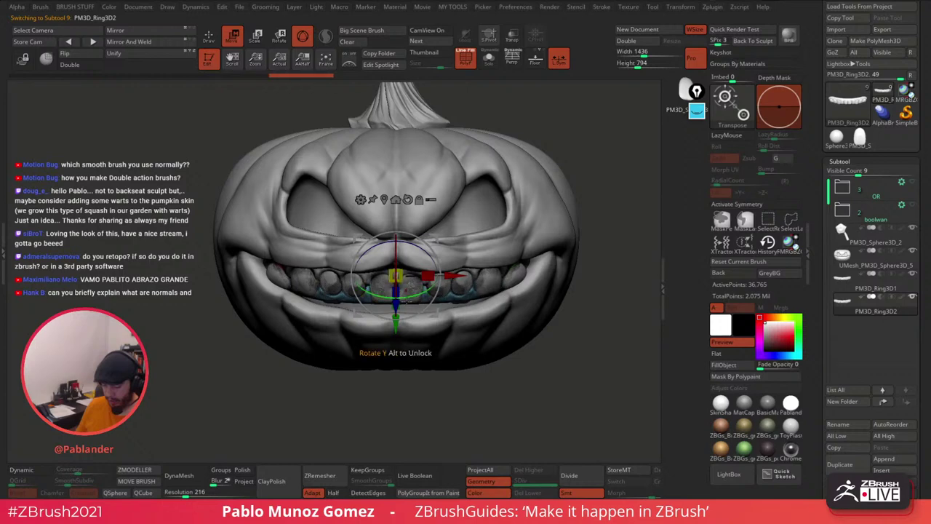
{"action": "left_click_drag", "start_coordinate": [396, 325], "coordinate": [397, 352]}
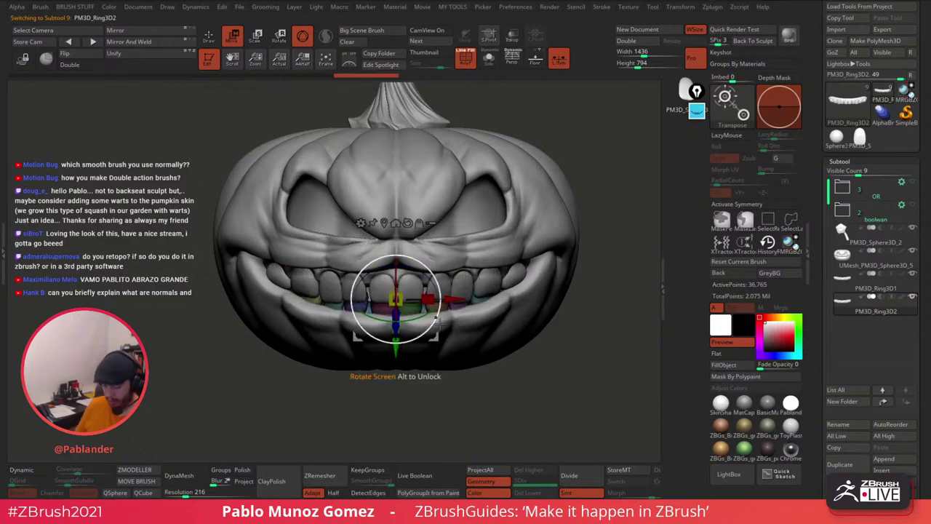
Step: Adjust the scale, tilt and position of the lower teeth behind the lower lip, with the pumpkin displayed transparently
{"action": "right_click_drag", "start_coordinate": [402, 344], "coordinate": [343, 312]}
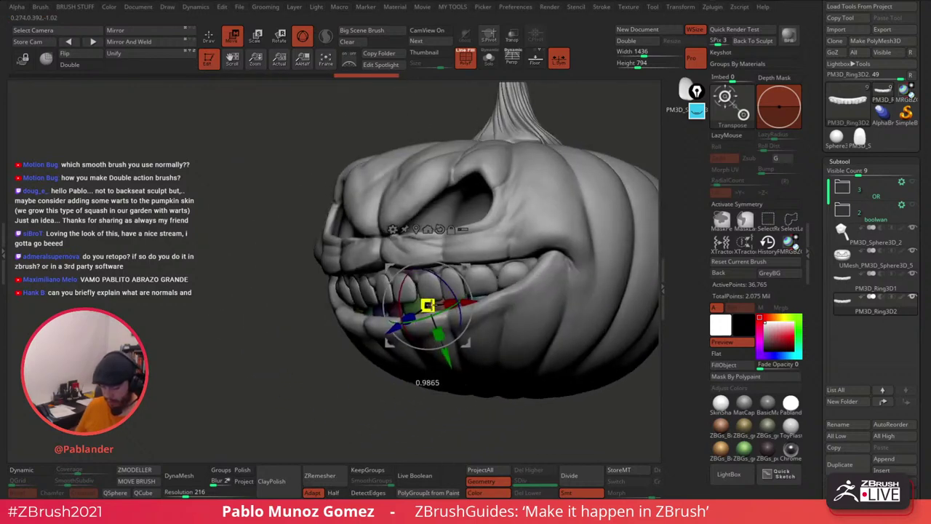
{"action": "left_click_drag", "start_coordinate": [428, 306], "coordinate": [437, 328]}
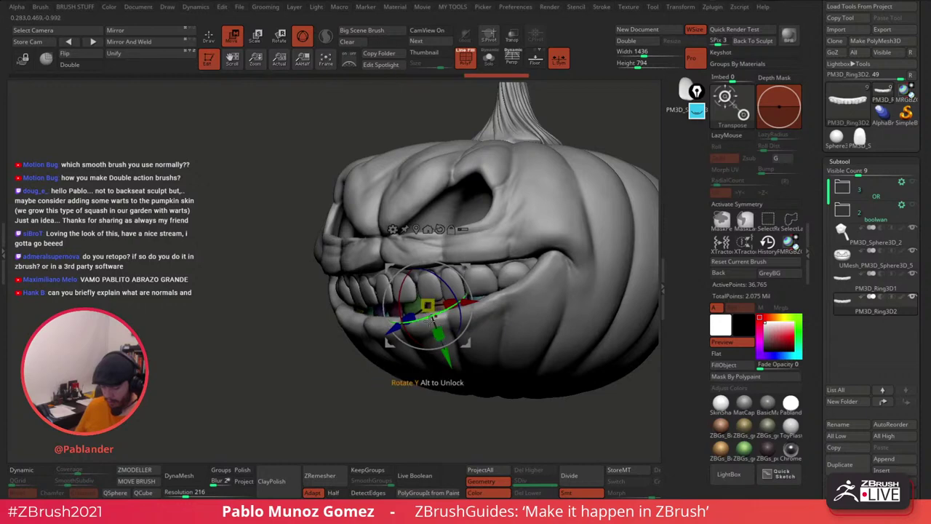
{"action": "left_click", "coordinate": [512, 36]}
{"action": "right_click_drag", "start_coordinate": [473, 182], "coordinate": [571, 203]}
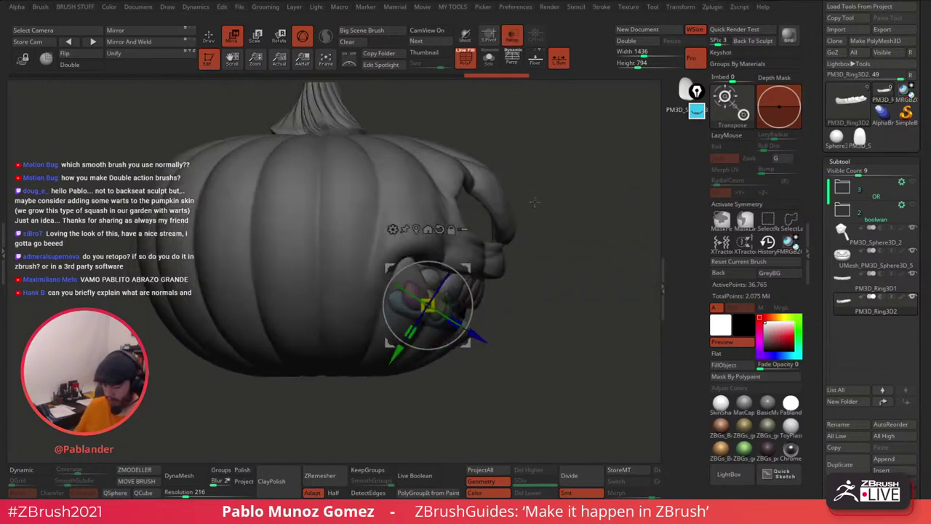
{"action": "left_click_drag", "start_coordinate": [472, 298], "coordinate": [473, 275]}
{"action": "right_click_drag", "start_coordinate": [552, 281], "coordinate": [466, 287]}
{"action": "left_click_drag", "start_coordinate": [465, 306], "coordinate": [460, 306]}
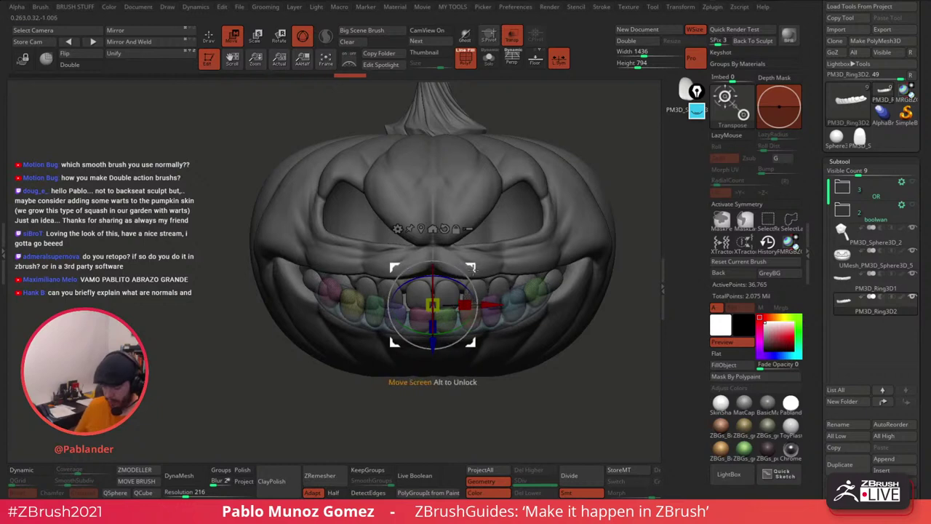
{"action": "left_click_drag", "start_coordinate": [471, 269], "coordinate": [472, 268]}
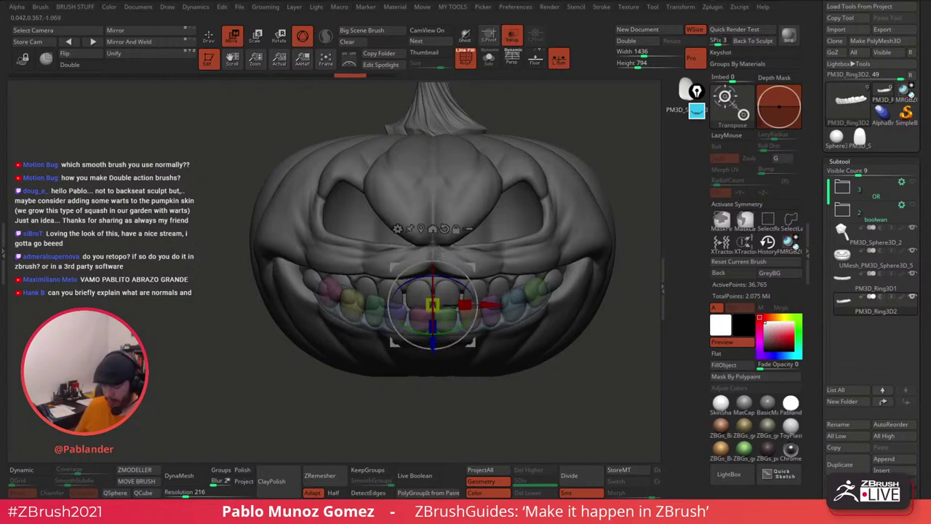
Step: Reset the gizmo orientation, turn off transparency and the polyframe display, and return to Draw mode
{"action": "left_click", "coordinate": [445, 227]}
{"action": "left_click", "coordinate": [512, 34]}
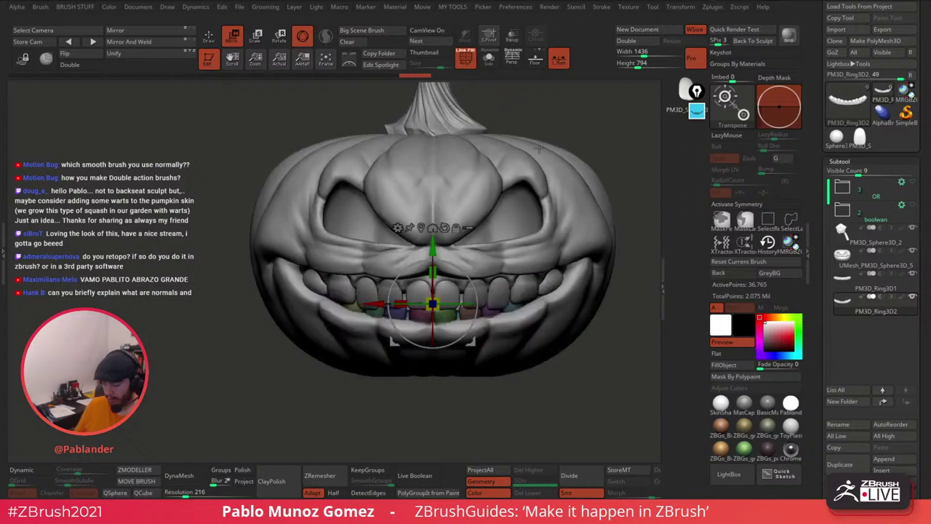
{"action": "left_click", "coordinate": [209, 35]}
{"action": "right_click_drag", "start_coordinate": [563, 275], "coordinate": [500, 285], "text": "alt"}
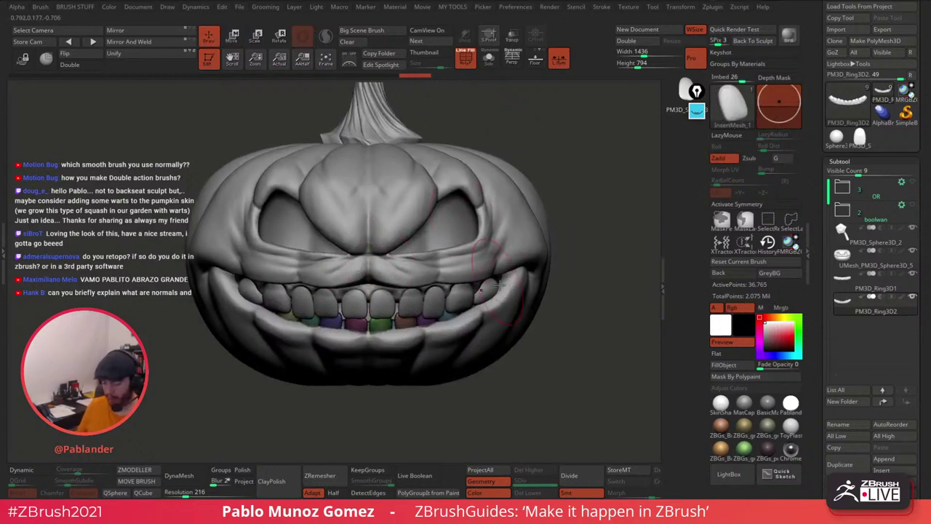
{"action": "key", "text": "shift+f"}
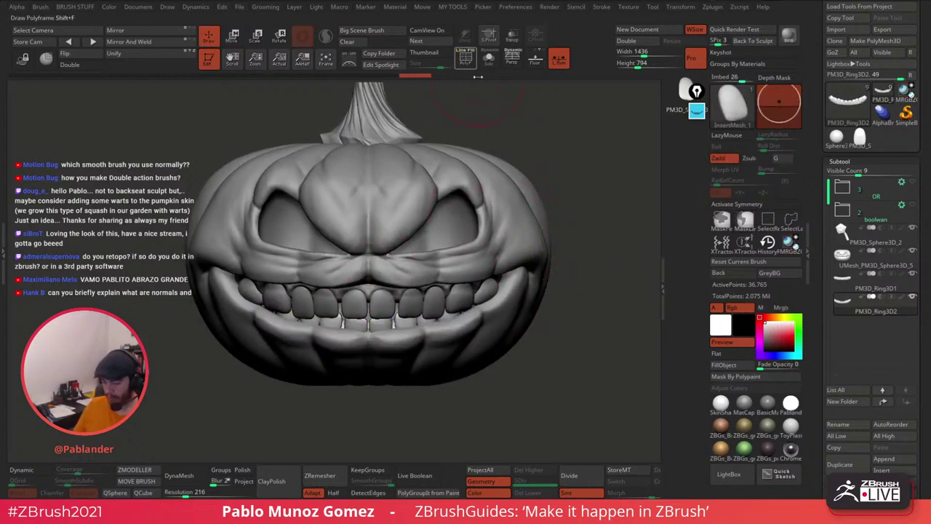
Step: Select the pumpkin subtool and use the Move brush to pull the lower lip down, exposing more of the bottom teeth
{"action": "mouse_move", "coordinate": [526, 291]}
{"action": "right_mouse_down", "text": "ctrl"}
{"action": "mouse_move", "coordinate": [563, 287]}
{"action": "mouse_move", "coordinate": [509, 291]}
{"action": "mouse_move", "coordinate": [570, 299]}
{"action": "mouse_move", "coordinate": [511, 294]}
{"action": "right_mouse_up", "text": "ctrl"}
{"action": "left_click", "coordinate": [508, 289], "text": "alt"}
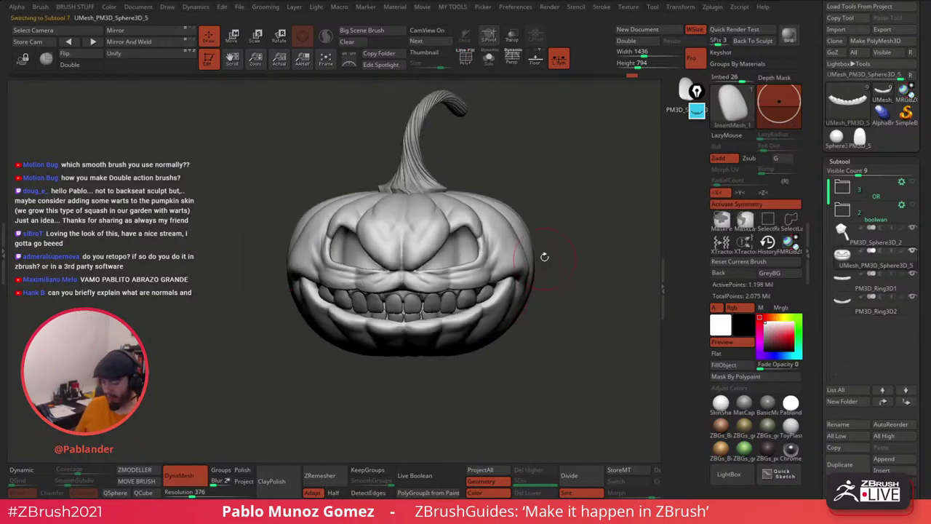
{"action": "key", "text": "b"}
{"action": "key", "text": "m"}
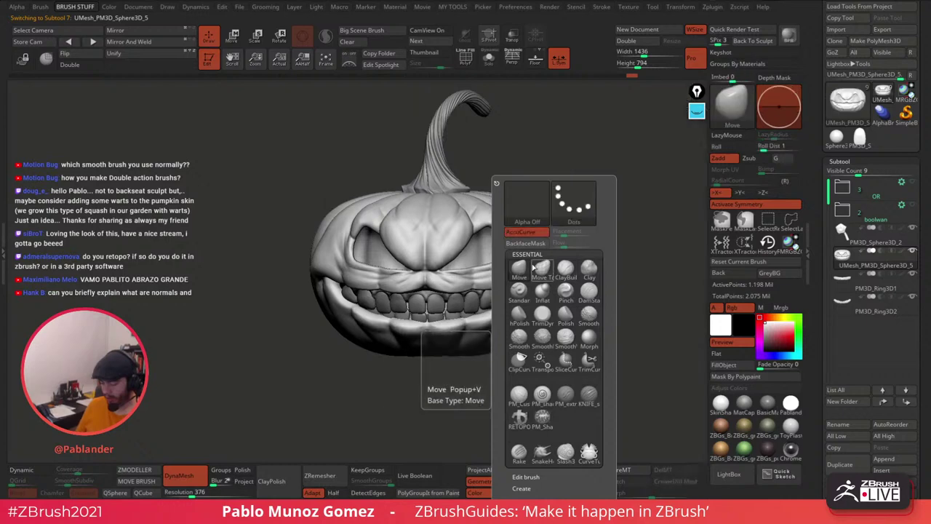
{"action": "key", "text": "v"}
{"action": "right_click_drag", "start_coordinate": [563, 281], "coordinate": [535, 265], "text": "alt"}
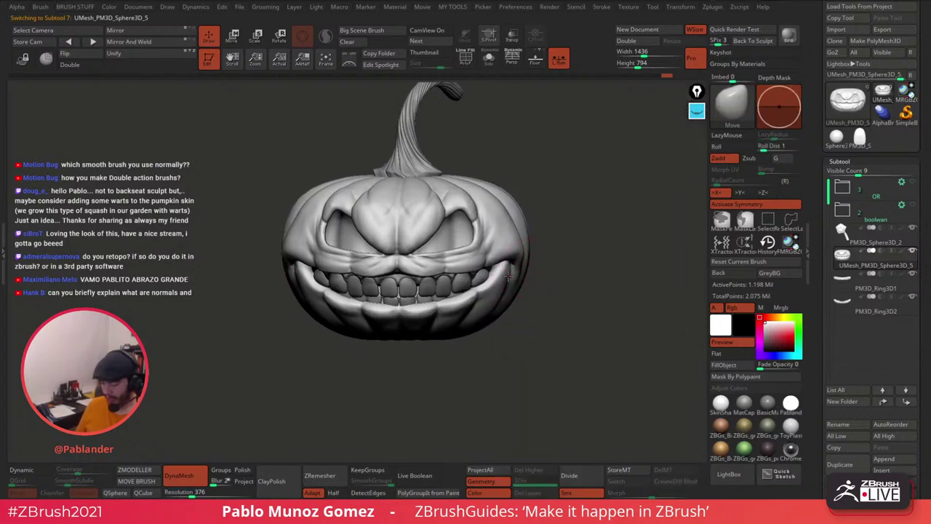
{"action": "key", "text": "space"}
{"action": "key", "text": "space"}
{"action": "left_click_drag", "start_coordinate": [575, 295], "coordinate": [518, 286]}
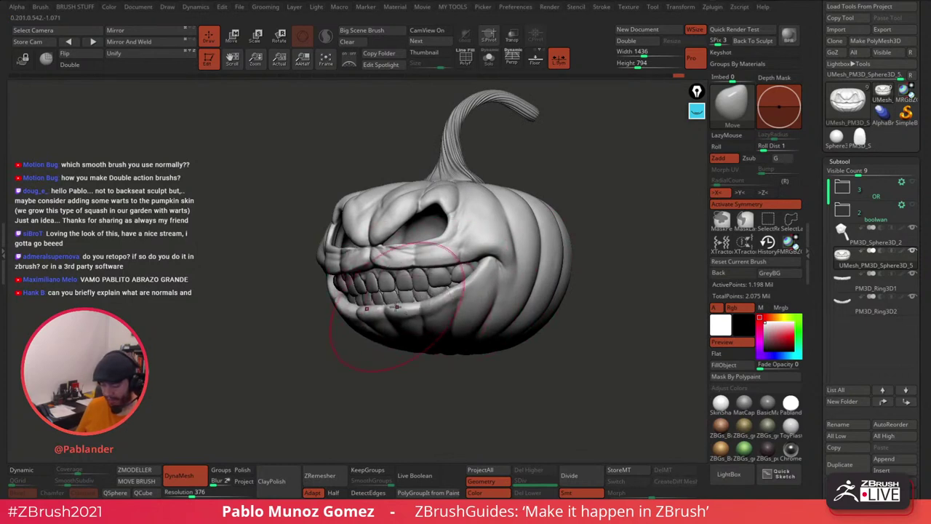
{"action": "left_click_drag", "start_coordinate": [392, 305], "coordinate": [389, 312]}
{"action": "right_click_drag", "start_coordinate": [429, 313], "coordinate": [429, 313]}
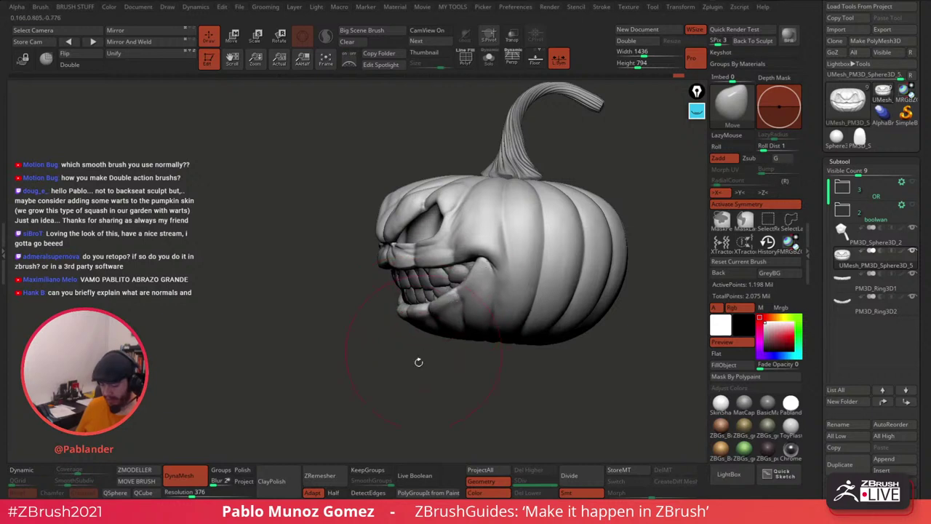
{"action": "left_click_drag", "start_coordinate": [418, 361], "coordinate": [453, 339]}
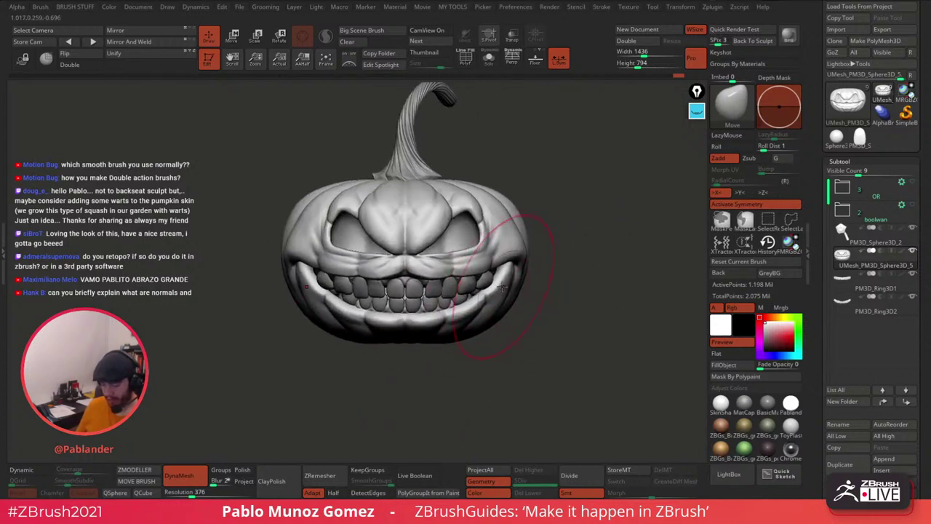
{"action": "right_click", "coordinate": [415, 354]}
{"action": "right_click_drag", "start_coordinate": [502, 284], "coordinate": [426, 282]}
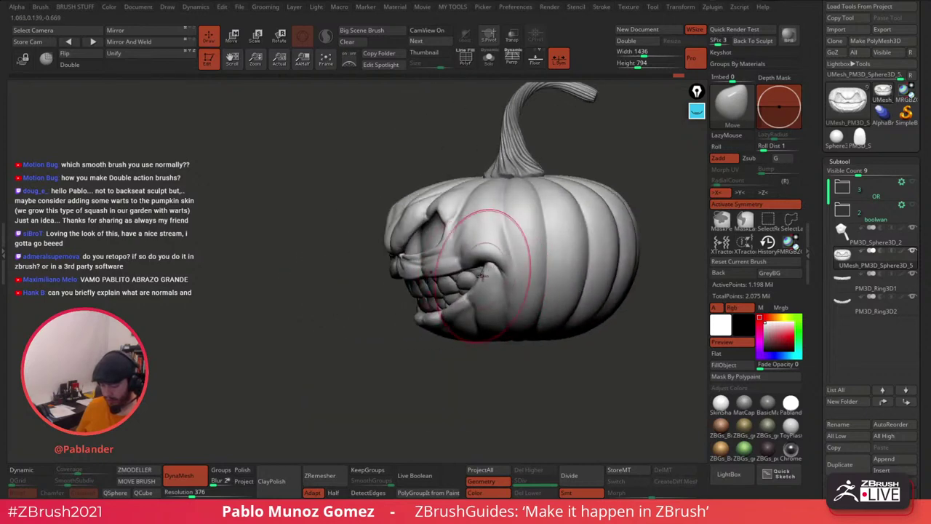
{"action": "right_click_drag", "start_coordinate": [482, 275], "coordinate": [540, 247]}
Step: Select the upper teeth subtool, activate X symmetry, and adjust the row's curve inside the mouth with a larger Move brush
{"action": "left_click", "coordinate": [505, 260], "text": "alt"}
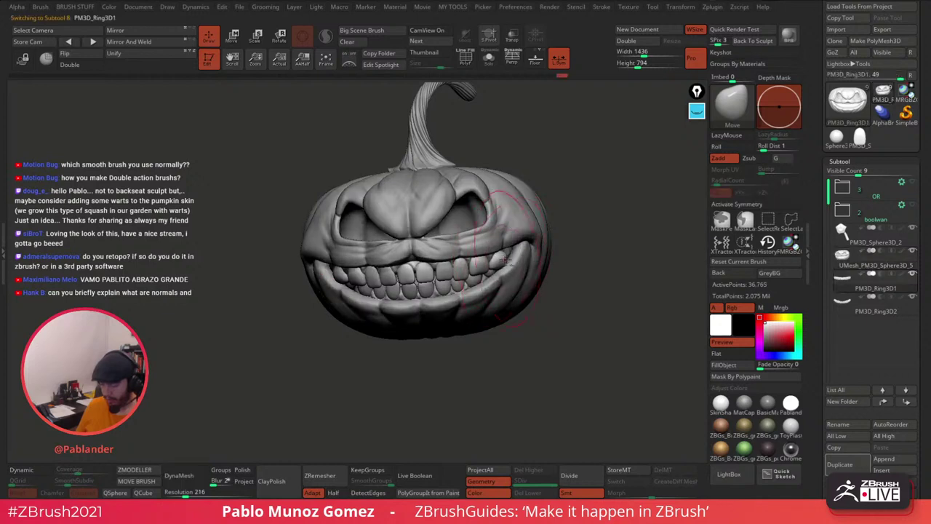
{"action": "key", "text": "space"}
{"action": "left_click", "coordinate": [511, 253]}
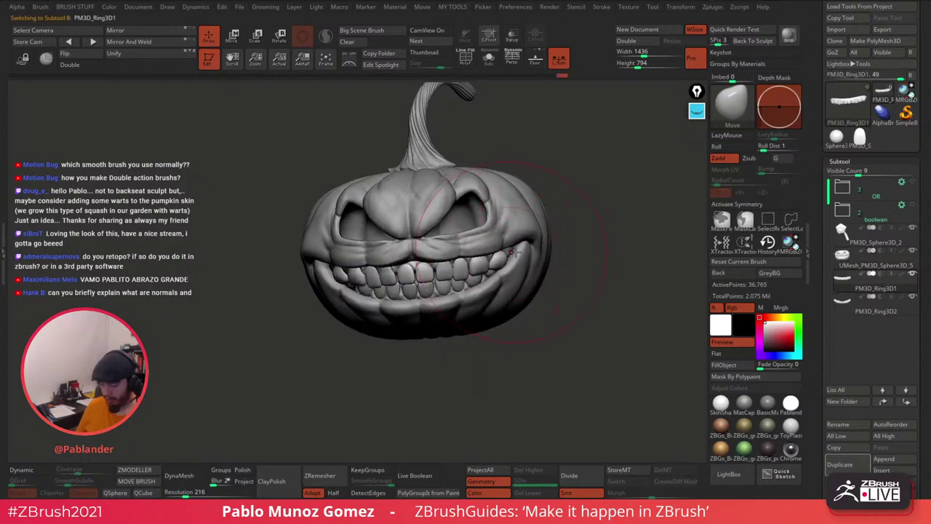
{"action": "left_click", "coordinate": [740, 205]}
{"action": "left_click", "coordinate": [488, 58]}
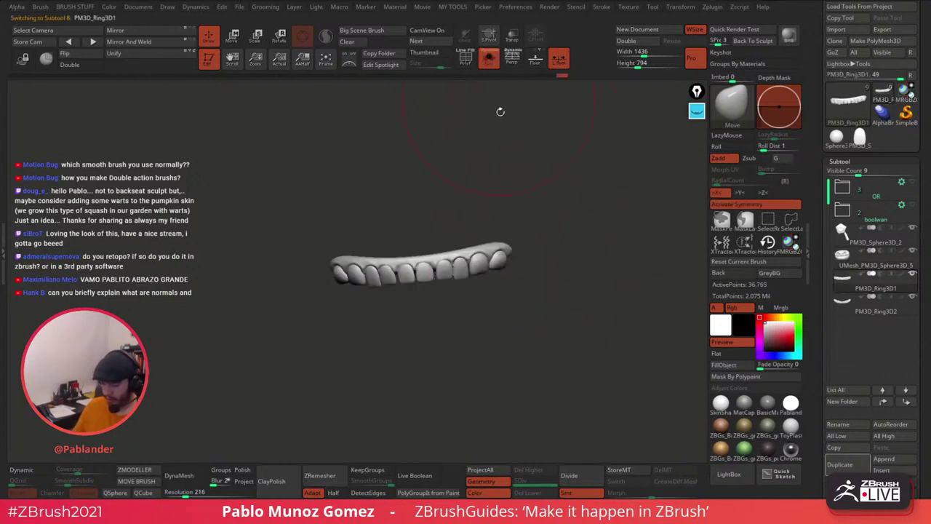
{"action": "left_click", "coordinate": [489, 59]}
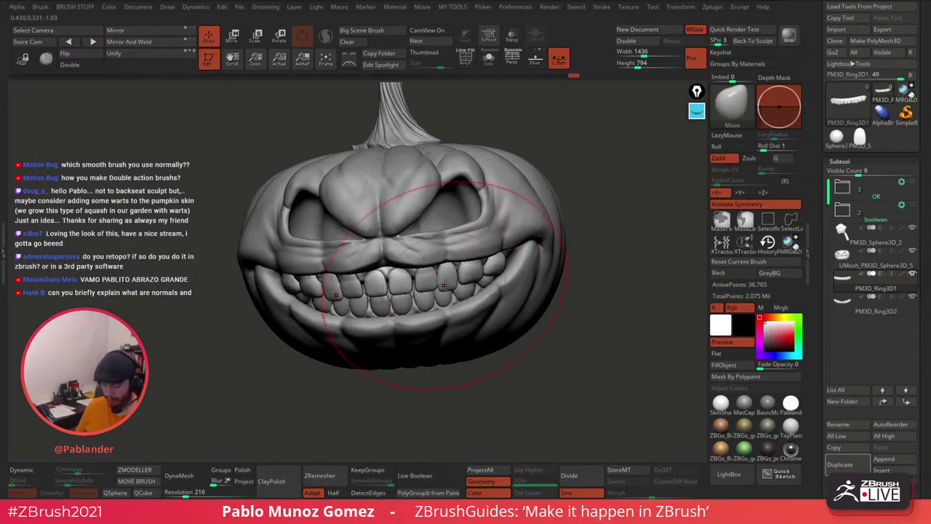
{"action": "right_click_drag", "start_coordinate": [449, 283], "coordinate": [495, 267]}
{"action": "left_click_drag", "start_coordinate": [495, 268], "coordinate": [442, 287]}
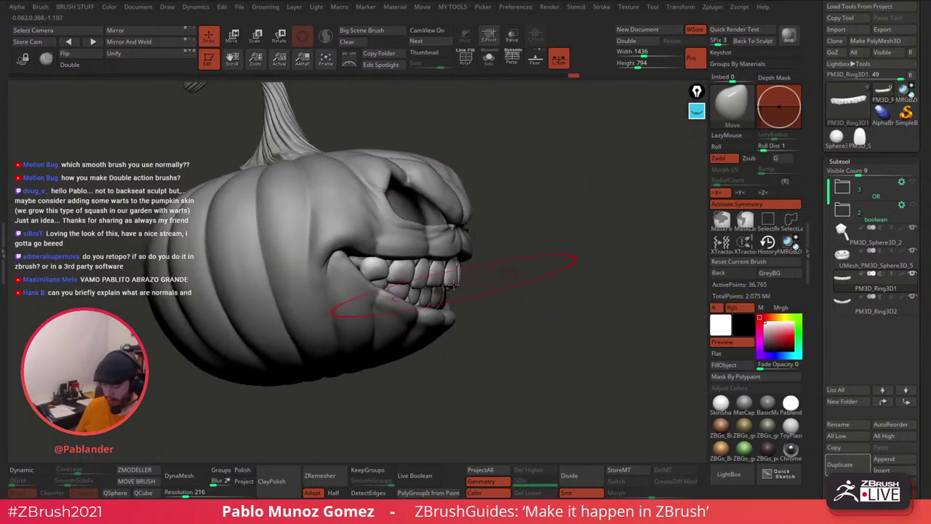
{"action": "right_click_drag", "start_coordinate": [454, 285], "coordinate": [455, 285]}
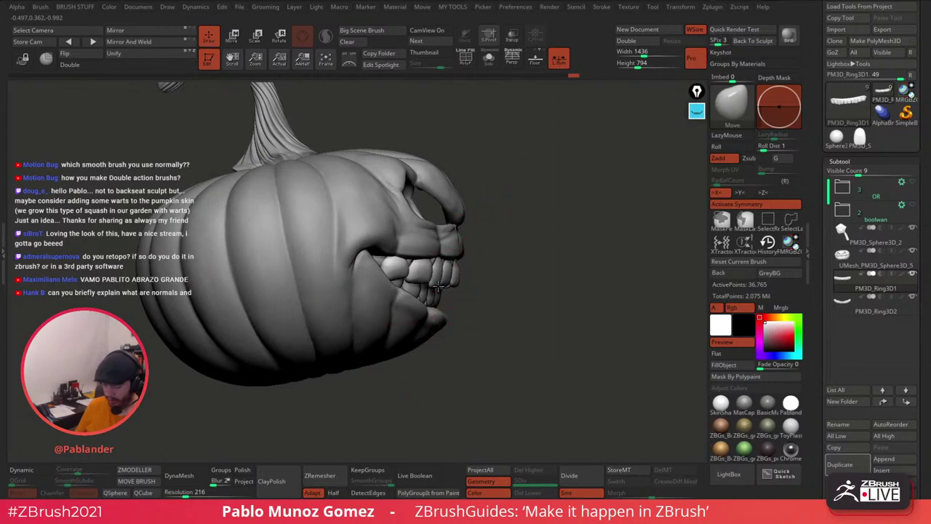
Step: Select the lower teeth, isolate them in Solo mode, and activate X symmetry
{"action": "left_click_drag", "start_coordinate": [500, 263], "coordinate": [465, 269], "text": "shift"}
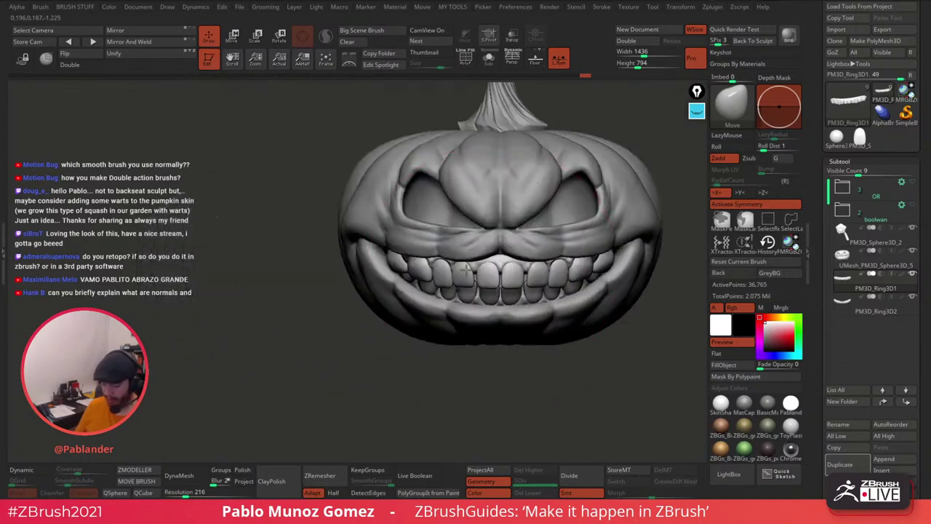
{"action": "mouse_move", "coordinate": [544, 273]}
{"action": "right_mouse_down", "text": "alt"}
{"action": "mouse_move", "coordinate": [496, 274]}
{"action": "mouse_move", "coordinate": [496, 283]}
{"action": "right_mouse_up", "text": "alt"}
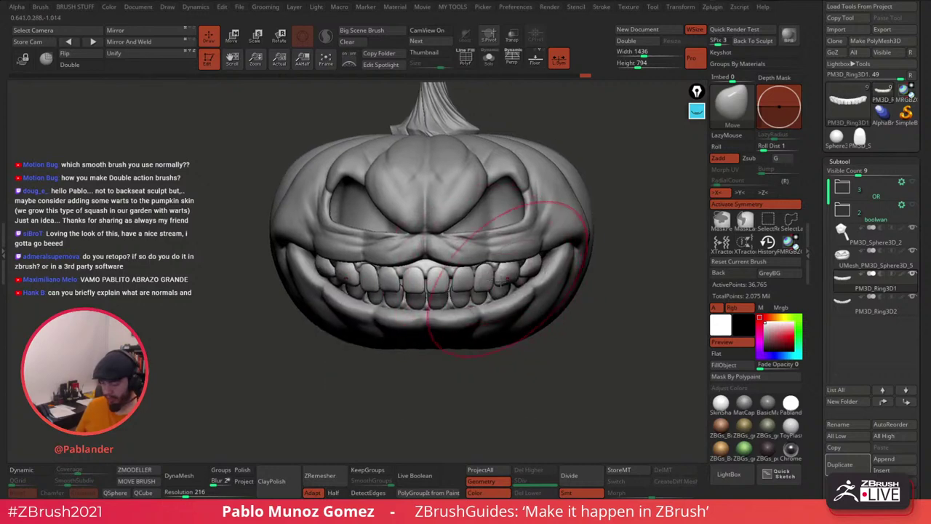
{"action": "left_click", "coordinate": [456, 302], "text": "alt"}
{"action": "right_click_drag", "start_coordinate": [409, 296], "coordinate": [467, 290]}
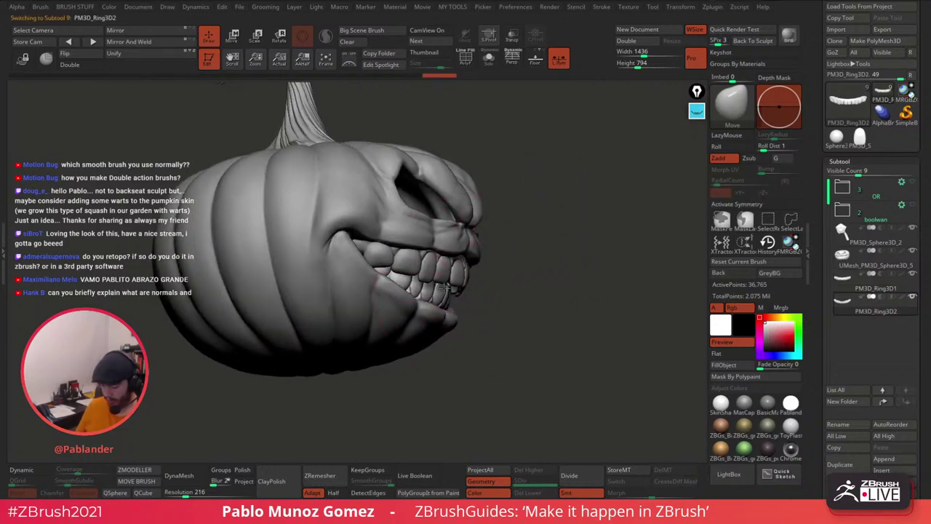
{"action": "left_click", "coordinate": [489, 58]}
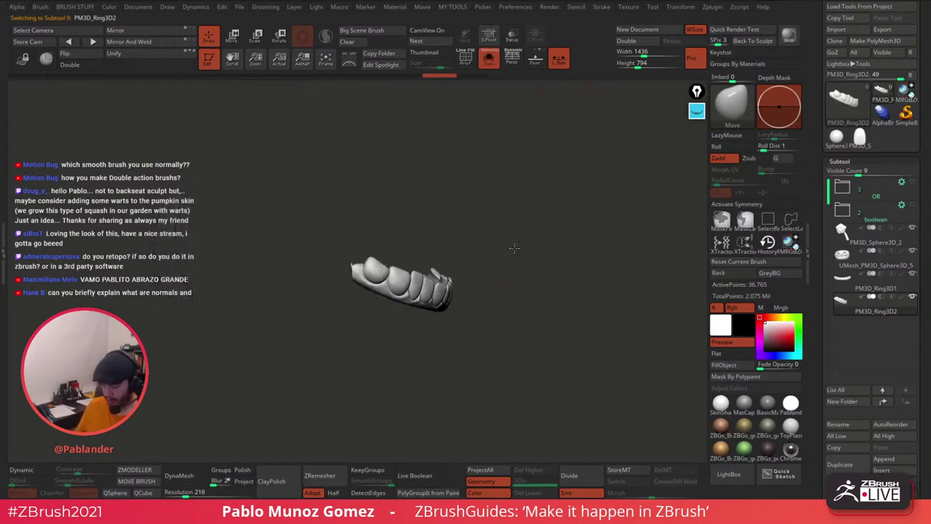
{"action": "mouse_move", "coordinate": [514, 245]}
{"action": "left_mouse_down"}
{"action": "mouse_move", "coordinate": [459, 285]}
{"action": "mouse_move", "coordinate": [514, 252]}
{"action": "mouse_move", "coordinate": [495, 249]}
{"action": "mouse_move", "coordinate": [440, 200]}
{"action": "left_mouse_up"}
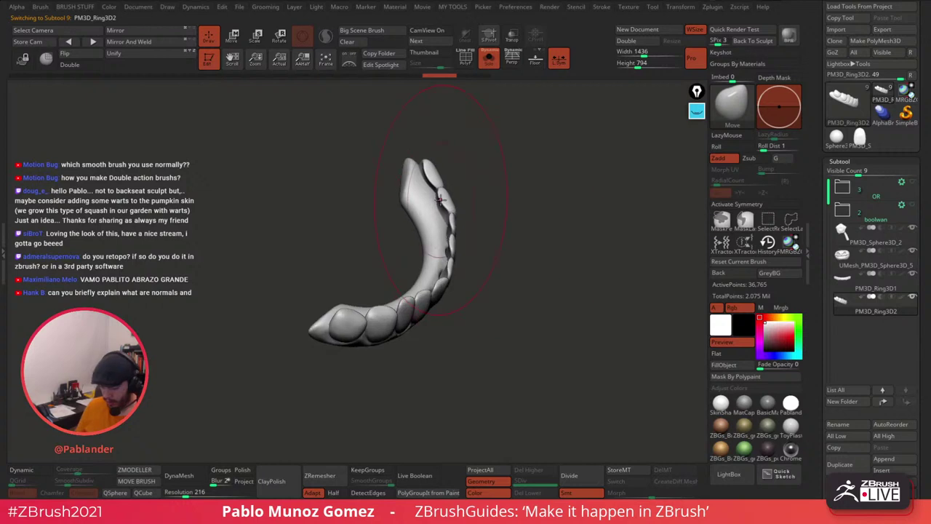
{"action": "right_click", "coordinate": [390, 259]}
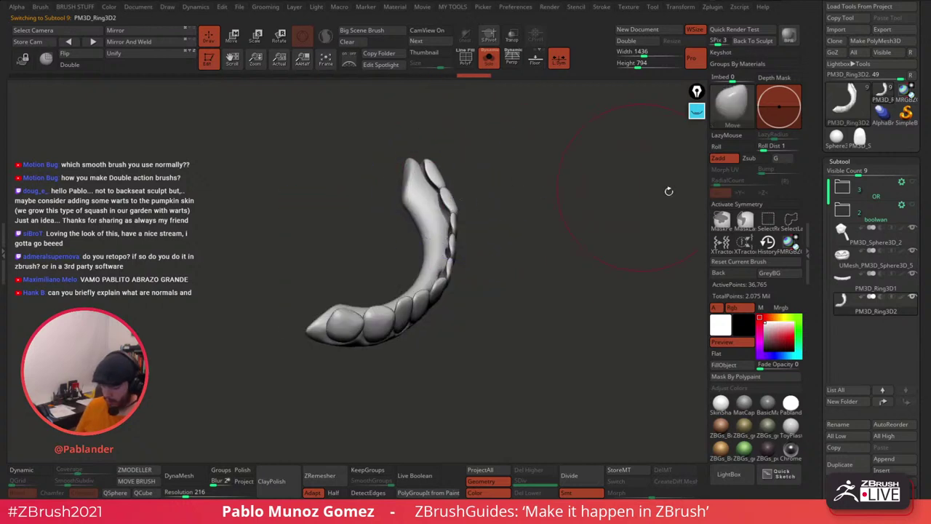
{"action": "key", "text": "x"}
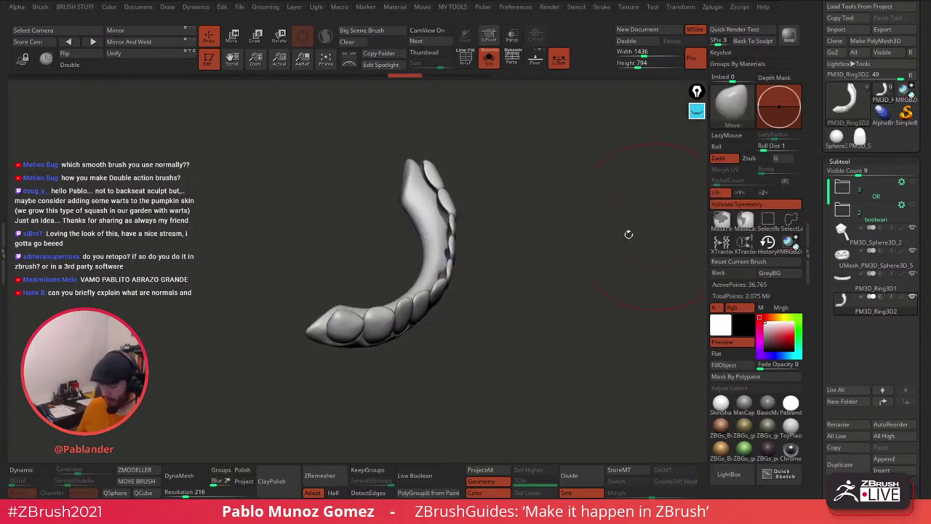
Step: Reshape the arch of the isolated lower teeth symmetrically with the Move brush, adjusting the brush size as needed
{"action": "mouse_move", "coordinate": [473, 241]}
{"action": "left_mouse_down"}
{"action": "mouse_move", "coordinate": [494, 247]}
{"action": "mouse_move", "coordinate": [450, 218]}
{"action": "mouse_move", "coordinate": [425, 157]}
{"action": "left_mouse_up"}
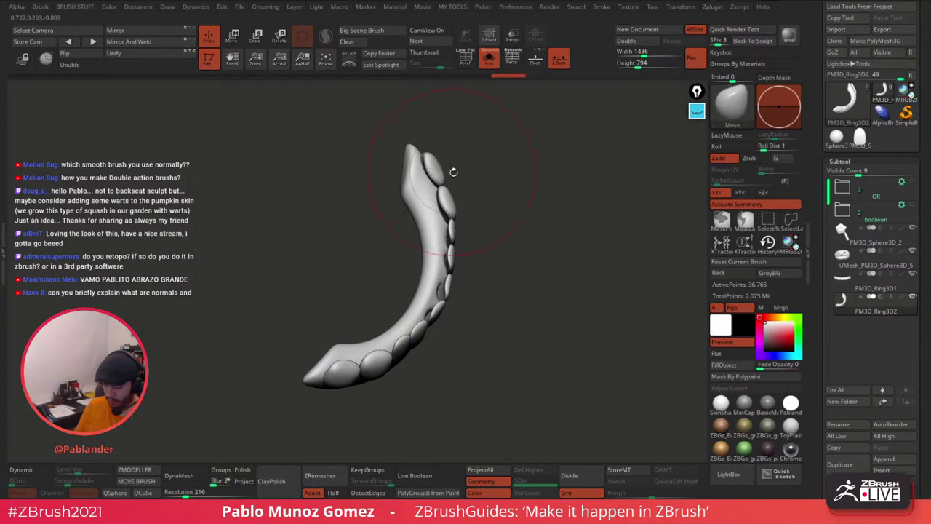
{"action": "left_click_drag", "start_coordinate": [485, 191], "coordinate": [441, 269]}
{"action": "mouse_move", "coordinate": [509, 192]}
{"action": "left_mouse_down"}
{"action": "mouse_move", "coordinate": [493, 210]}
{"action": "mouse_move", "coordinate": [513, 216]}
{"action": "mouse_move", "coordinate": [510, 230]}
{"action": "left_mouse_up"}
{"action": "key", "text": "space"}
{"action": "left_click_drag", "start_coordinate": [497, 210], "coordinate": [526, 220]}
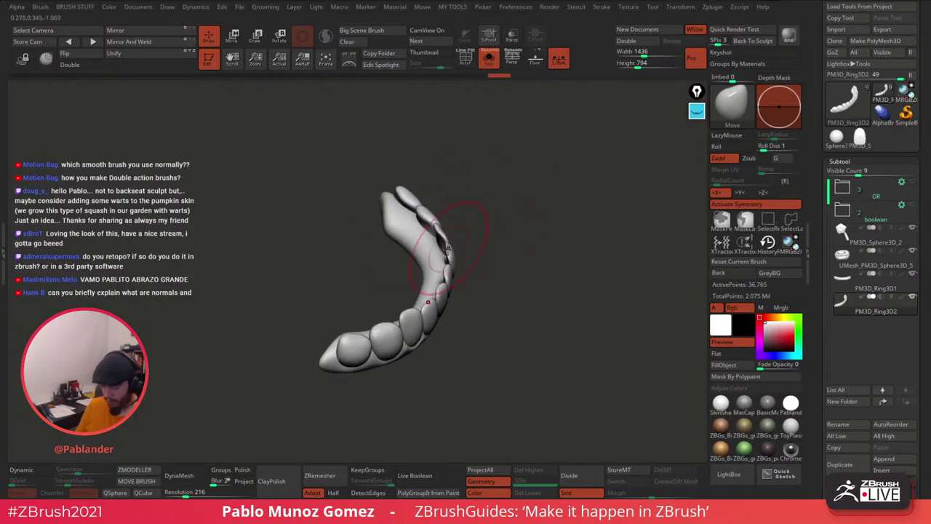
{"action": "mouse_move", "coordinate": [432, 295]}
{"action": "left_mouse_down"}
{"action": "mouse_move", "coordinate": [483, 251]}
{"action": "mouse_move", "coordinate": [441, 210]}
{"action": "left_mouse_up"}
{"action": "left_click_drag", "start_coordinate": [510, 254], "coordinate": [514, 116]}
Step: Bring back the full pumpkin and refine how the lower teeth sit in the mouth with a resized Move brush
{"action": "left_click", "coordinate": [489, 58]}
{"action": "left_click_drag", "start_coordinate": [490, 263], "coordinate": [521, 283], "text": "alt"}
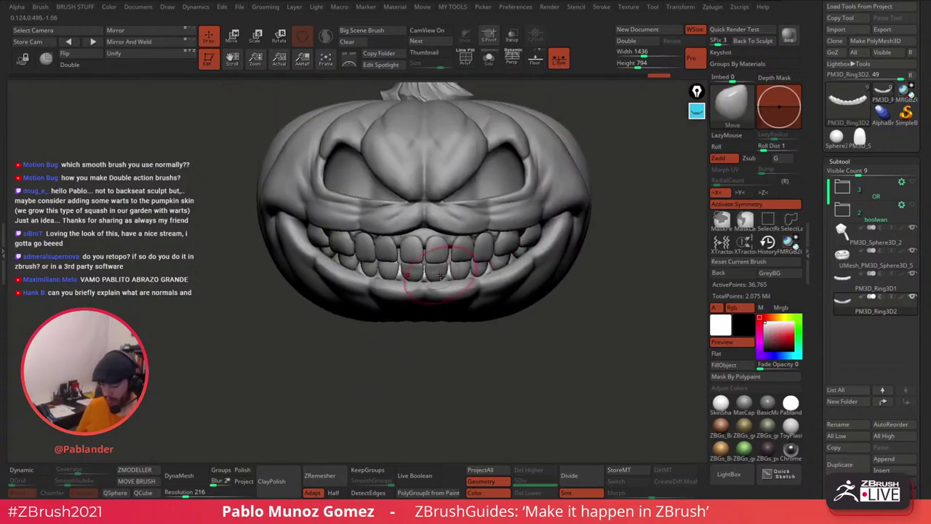
{"action": "key", "text": "space"}
{"action": "left_click_drag", "start_coordinate": [460, 268], "coordinate": [480, 269]}
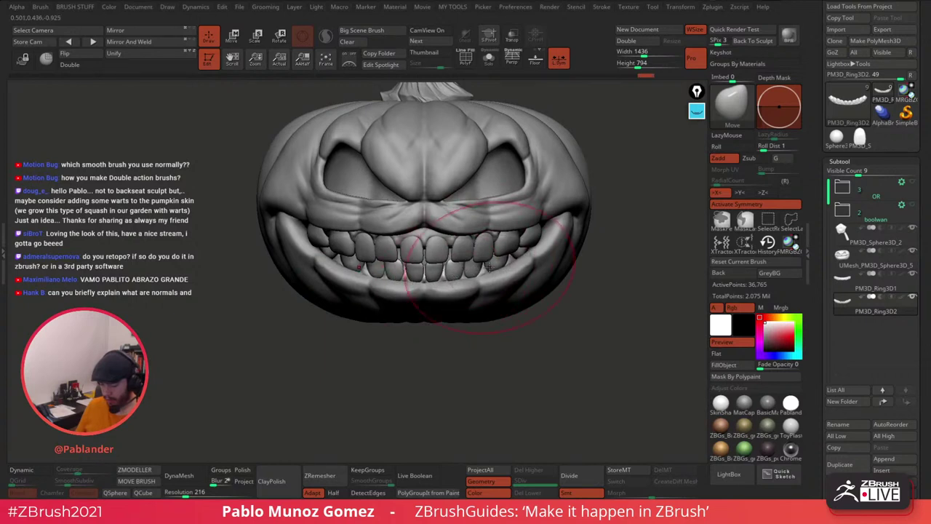
{"action": "left_click", "coordinate": [489, 60]}
{"action": "mouse_move", "coordinate": [532, 251]}
{"action": "right_mouse_down"}
{"action": "mouse_move", "coordinate": [518, 251]}
{"action": "mouse_move", "coordinate": [531, 251]}
{"action": "right_mouse_up"}
{"action": "left_click", "coordinate": [489, 59]}
{"action": "left_click_drag", "start_coordinate": [525, 253], "coordinate": [519, 250]}
{"action": "right_click_drag", "start_coordinate": [485, 322], "coordinate": [466, 342], "text": "alt"}
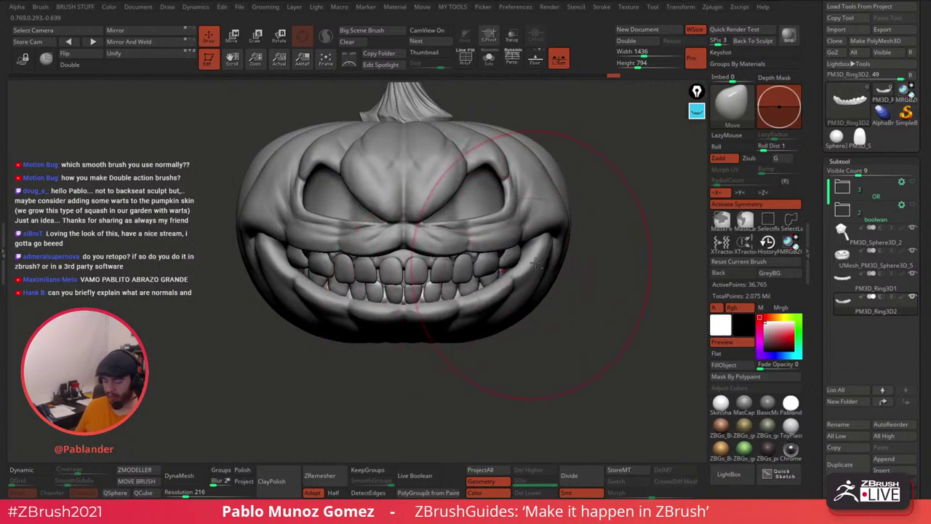
Step: Duplicate the upper and lower teeth subtools and store the backup copies in the OR folder
{"action": "left_click", "coordinate": [466, 285], "text": "alt"}
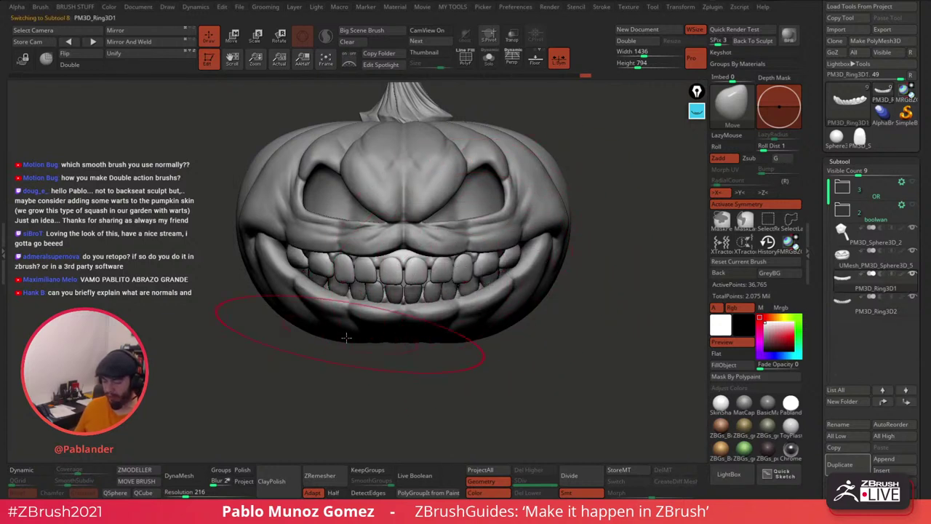
{"action": "scroll", "coordinate": [891, 357], "scroll_direction": "down", "scroll_amount": 2}
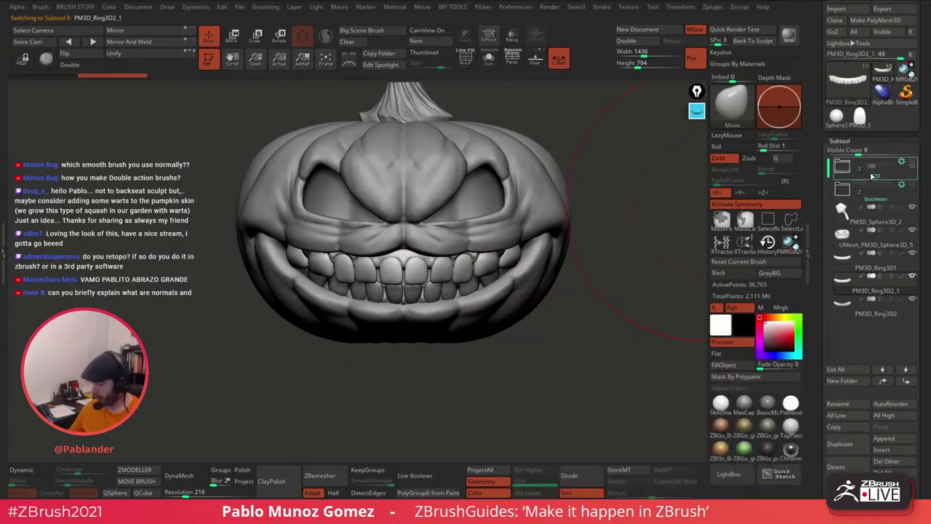
{"action": "left_click", "coordinate": [889, 284]}
{"action": "left_click", "coordinate": [843, 445]}
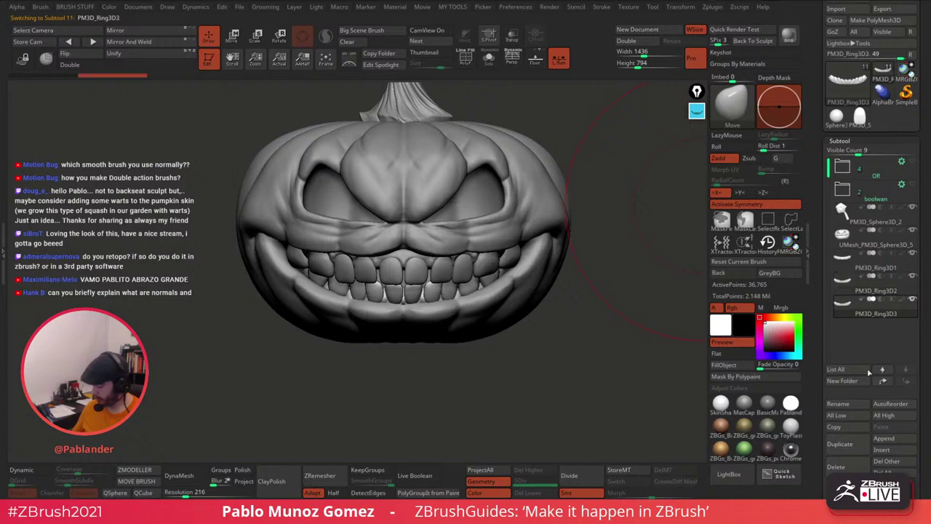
{"action": "left_click_drag", "start_coordinate": [872, 312], "coordinate": [876, 169]}
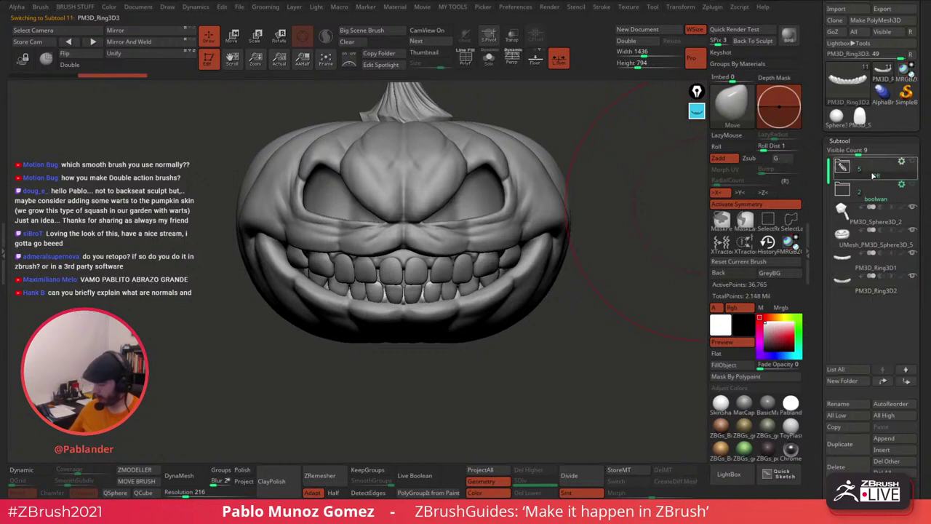
Step: Select the upper teeth, choose the Move Topological brush with AccuCurve off, and deactivate symmetry
{"action": "left_click", "coordinate": [875, 267]}
{"action": "right_click_drag", "start_coordinate": [435, 268], "coordinate": [499, 260], "text": "ctrl"}
{"action": "key", "text": "b"}
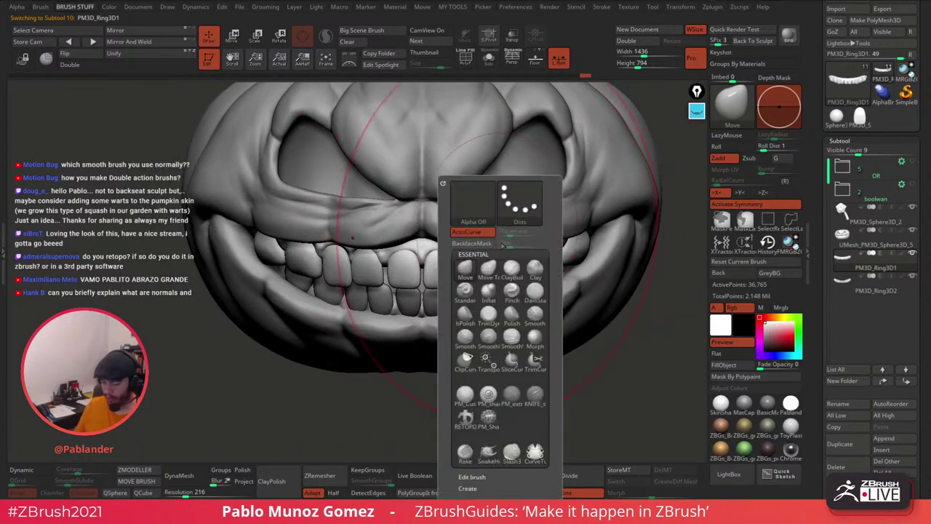
{"action": "left_click", "coordinate": [492, 272]}
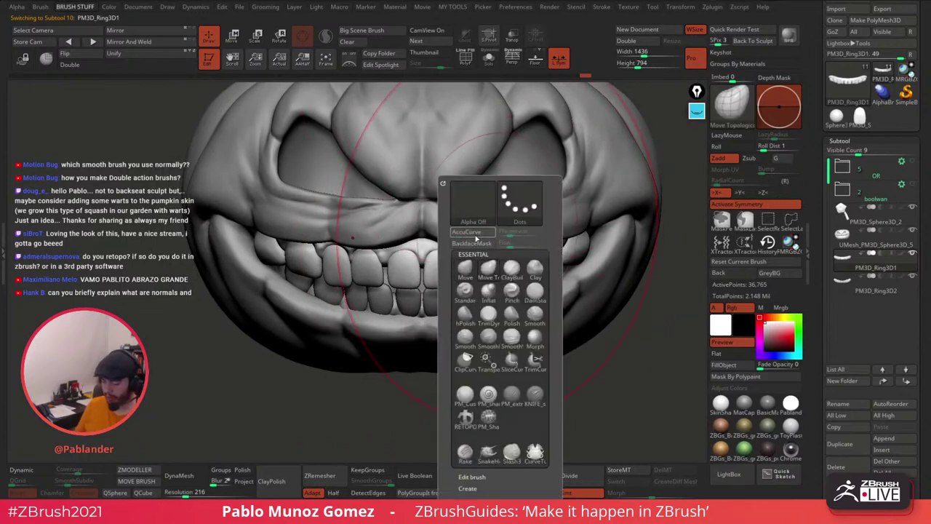
{"action": "left_click", "coordinate": [754, 205]}
Step: Adjust the Move Topological brush size and display the polyframe on the upper teeth
{"action": "right_click_drag", "start_coordinate": [407, 321], "coordinate": [422, 322]}
{"action": "key", "text": "space"}
{"action": "left_click_drag", "start_coordinate": [466, 262], "coordinate": [440, 262]}
{"action": "mouse_move", "coordinate": [458, 285]}
{"action": "right_mouse_down", "text": "alt"}
{"action": "mouse_move", "coordinate": [493, 267]}
{"action": "mouse_move", "coordinate": [488, 257]}
{"action": "right_mouse_up", "text": "alt"}
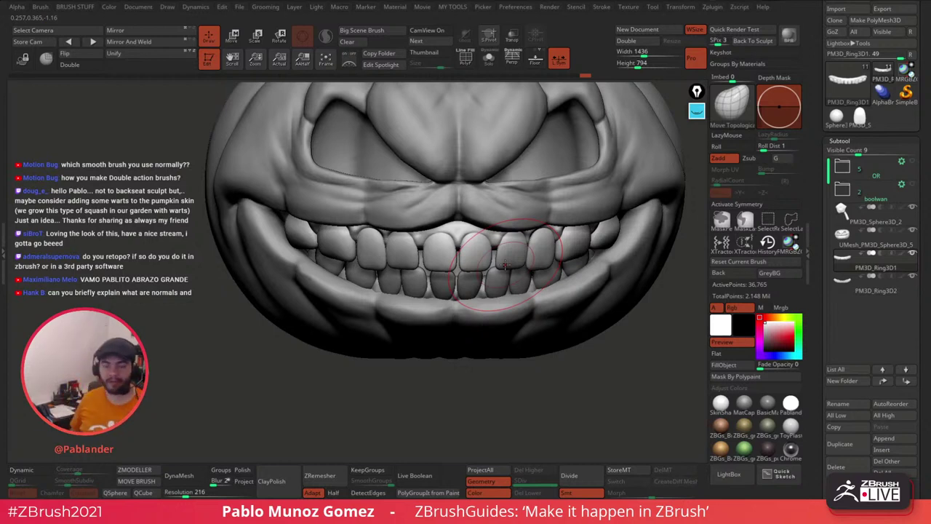
{"action": "right_click_drag", "start_coordinate": [489, 243], "coordinate": [469, 218]}
{"action": "key", "text": "space"}
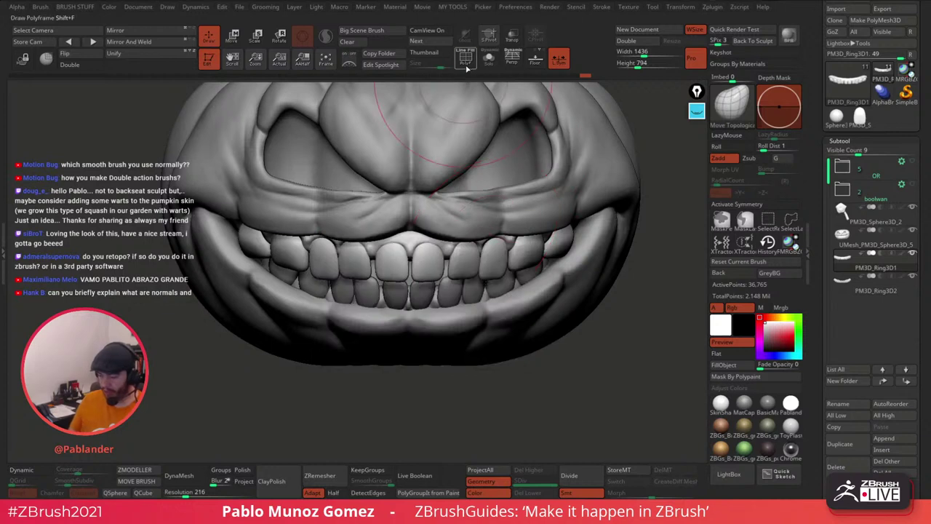
{"action": "left_click", "coordinate": [467, 66]}
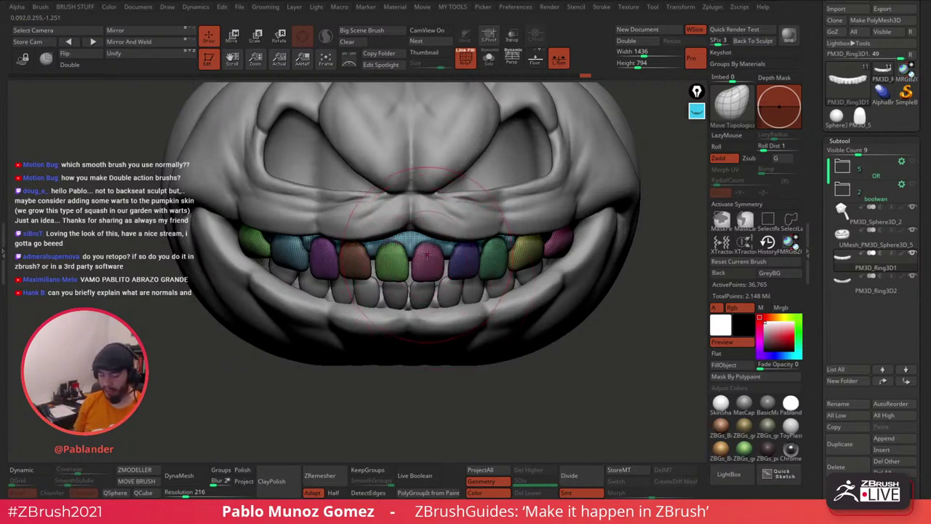
Step: Try moving an upper front tooth with a resized Move Topological brush and undo the stroke
{"action": "right_click_drag", "start_coordinate": [427, 254], "coordinate": [417, 257], "text": "alt"}
{"action": "key", "text": "space"}
{"action": "left_click_drag", "start_coordinate": [409, 264], "coordinate": [427, 267]}
{"action": "right_click_drag", "start_coordinate": [427, 266], "coordinate": [458, 224], "text": "alt"}
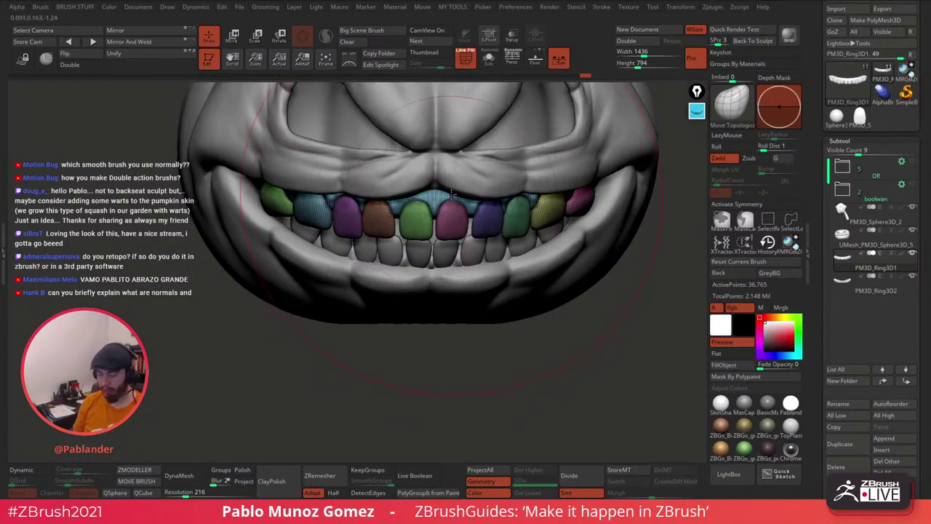
{"action": "mouse_move", "coordinate": [452, 214]}
{"action": "left_mouse_down"}
{"action": "mouse_move", "coordinate": [447, 316]}
{"action": "mouse_move", "coordinate": [327, 377]}
{"action": "mouse_move", "coordinate": [537, 243]}
{"action": "mouse_move", "coordinate": [365, 245]}
{"action": "left_mouse_up"}
{"action": "key", "text": "ctrl+z"}
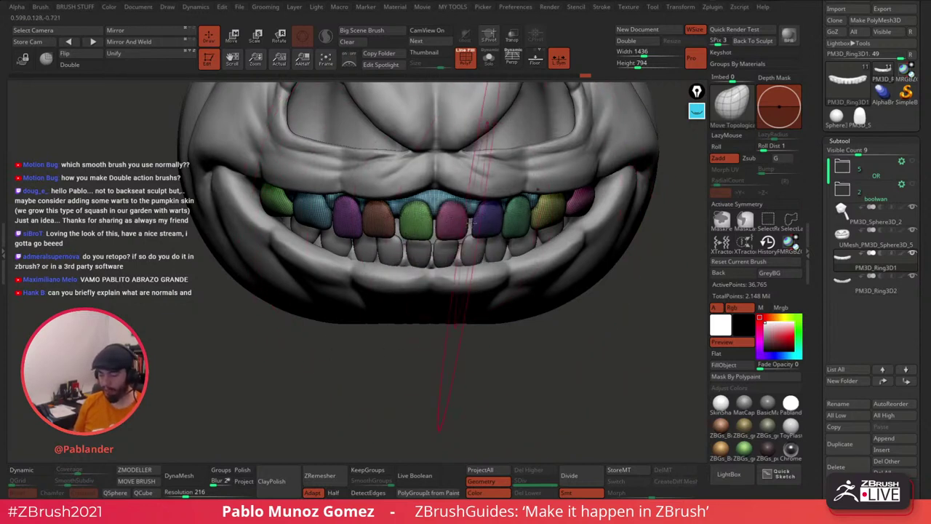
{"action": "right_click", "coordinate": [397, 272]}
{"action": "left_click_drag", "start_coordinate": [481, 232], "coordinate": [471, 232]}
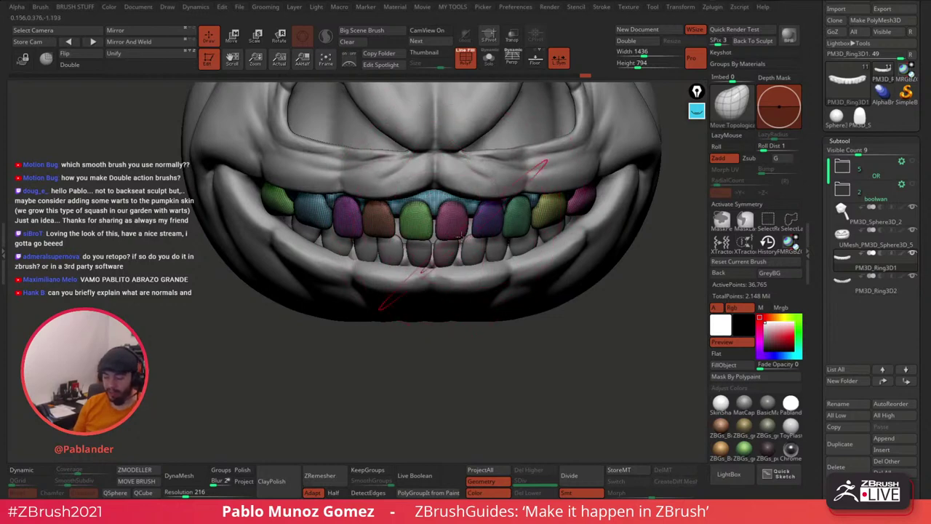
Step: Hide the polyframe and pull one upper central incisor downward so it is longer than its neighbour
{"action": "left_click", "coordinate": [468, 60]}
{"action": "right_click_drag", "start_coordinate": [451, 216], "coordinate": [452, 245], "text": "ctrl"}
{"action": "left_click_drag", "start_coordinate": [427, 264], "coordinate": [420, 274]}
{"action": "left_click", "coordinate": [440, 280], "text": "alt"}
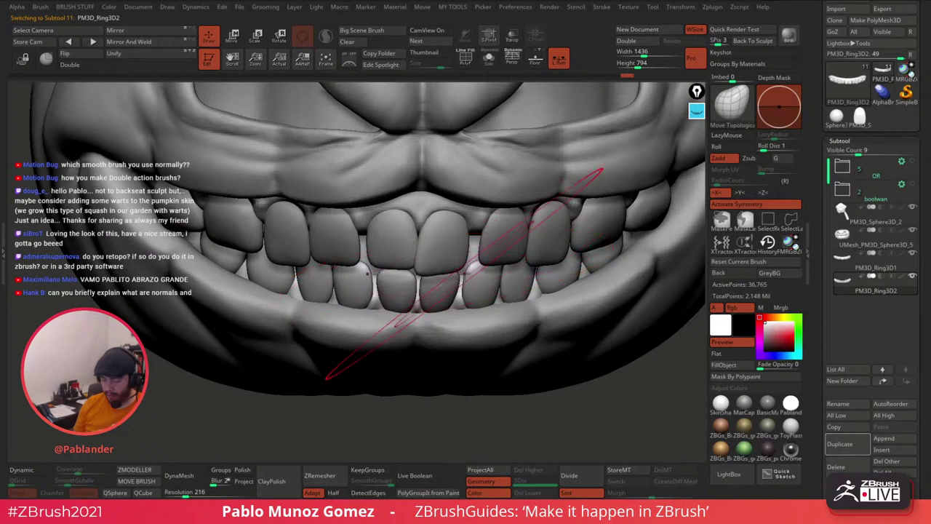
{"action": "left_click", "coordinate": [459, 265], "text": "alt"}
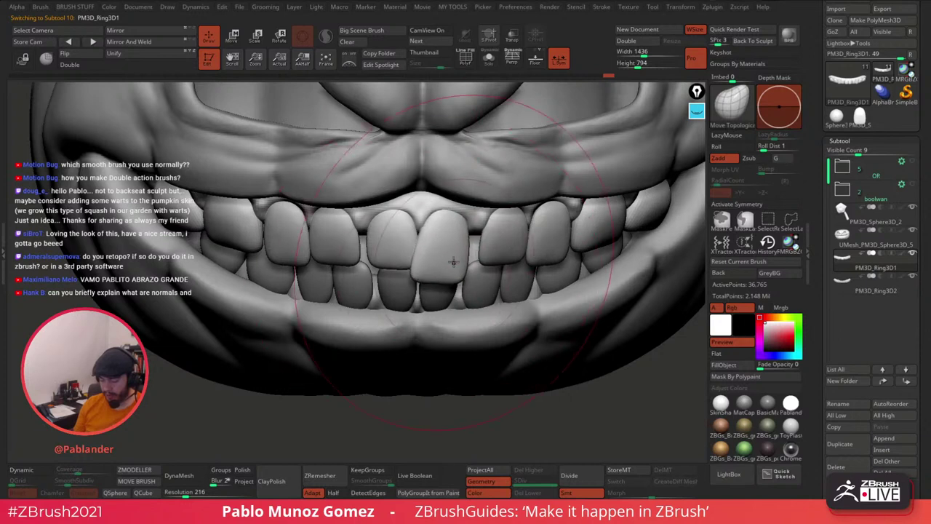
{"action": "key", "text": "space"}
{"action": "left_click_drag", "start_coordinate": [440, 258], "coordinate": [445, 260]}
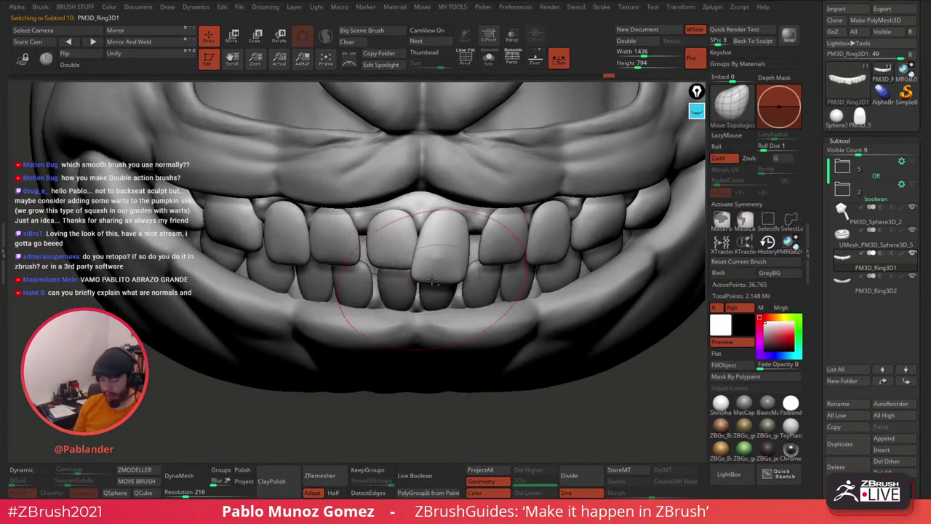
{"action": "mouse_move", "coordinate": [371, 255]}
{"action": "left_mouse_down"}
{"action": "mouse_move", "coordinate": [383, 274]}
{"action": "mouse_move", "coordinate": [432, 264]}
{"action": "left_mouse_up"}
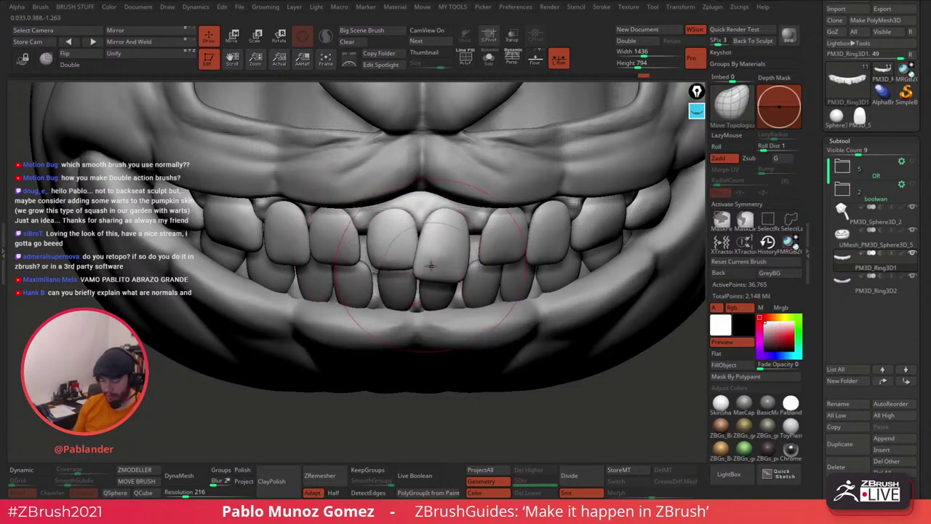
Step: Shorten the upper teeth beside the central incisors and lengthen the two canines into uneven, tapered points
{"action": "mouse_move", "coordinate": [497, 265]}
{"action": "left_mouse_down"}
{"action": "mouse_move", "coordinate": [517, 247]}
{"action": "mouse_move", "coordinate": [507, 251]}
{"action": "left_mouse_up"}
{"action": "left_click_drag", "start_coordinate": [337, 259], "coordinate": [338, 250]}
{"action": "key", "text": "space"}
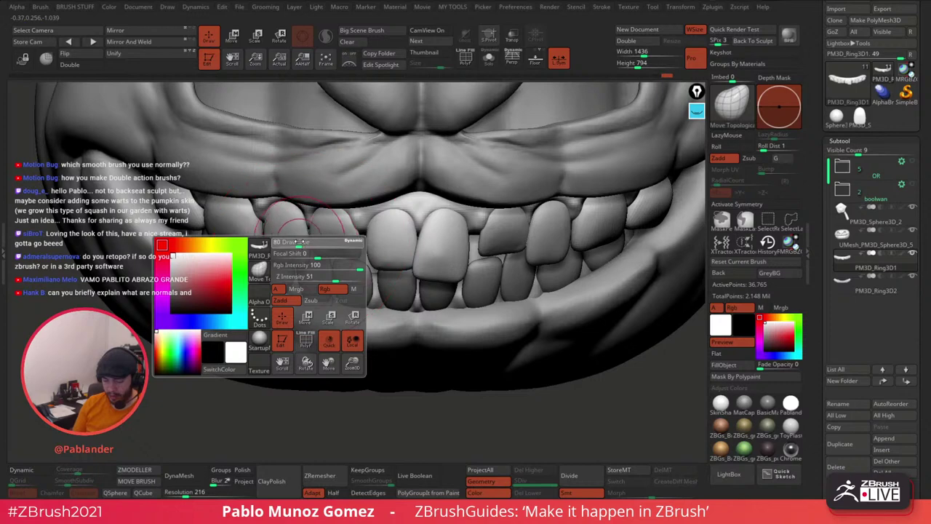
{"action": "right_click_drag", "start_coordinate": [552, 259], "coordinate": [543, 265]}
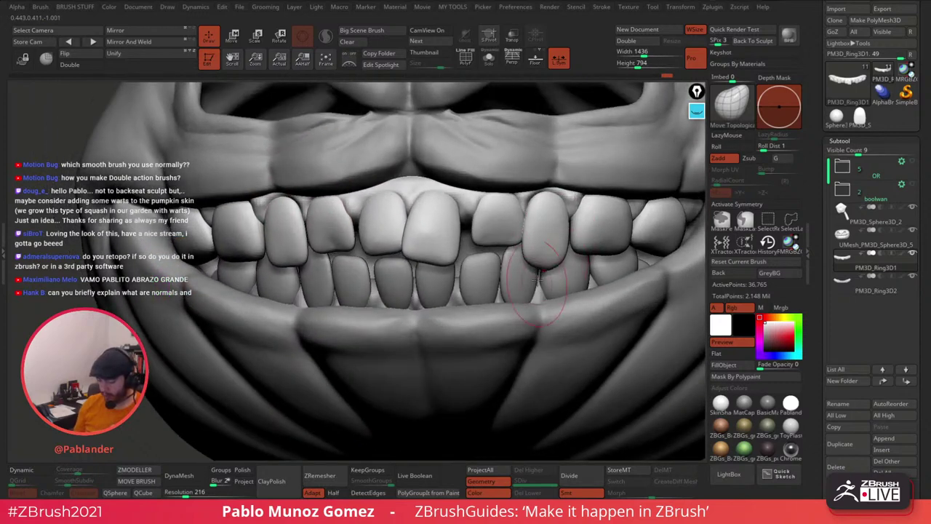
{"action": "mouse_move", "coordinate": [289, 264]}
{"action": "left_mouse_down"}
{"action": "mouse_move", "coordinate": [294, 293]}
{"action": "mouse_move", "coordinate": [301, 252]}
{"action": "left_mouse_up"}
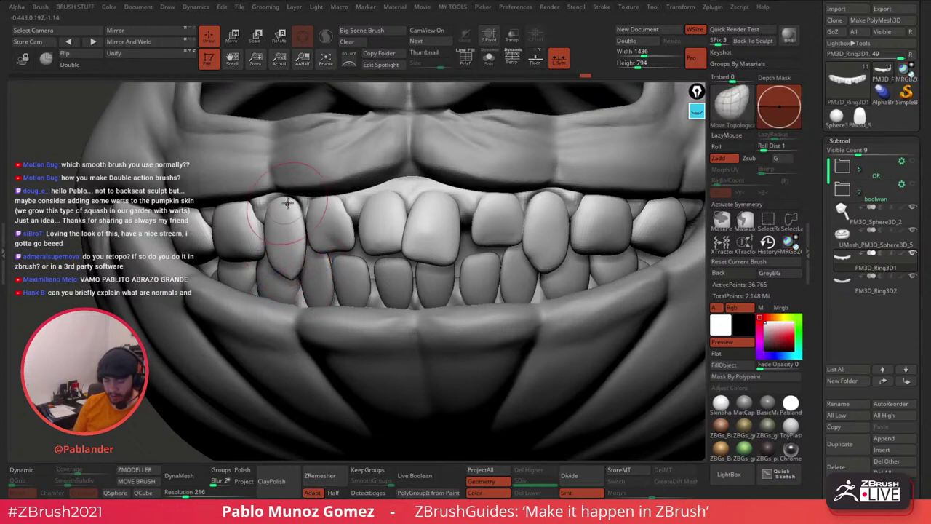
{"action": "left_click_drag", "start_coordinate": [287, 204], "coordinate": [291, 202]}
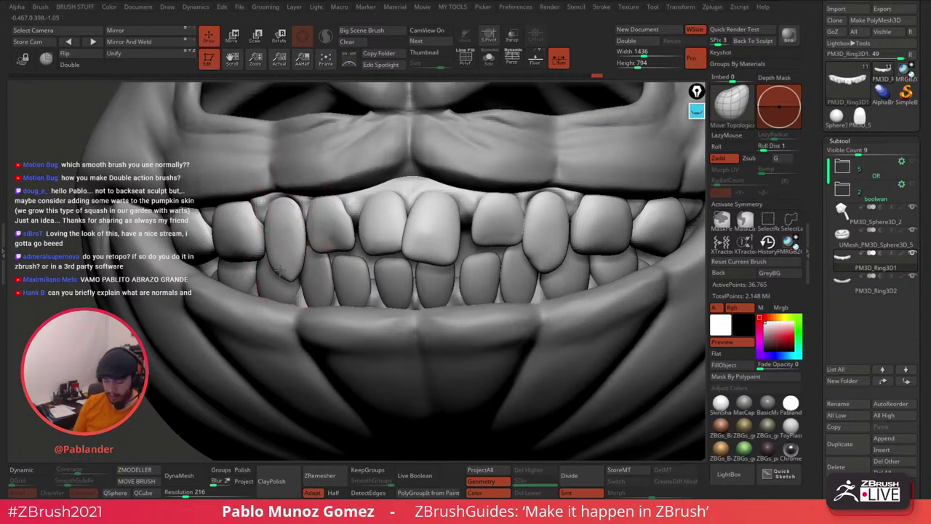
{"action": "left_click_drag", "start_coordinate": [537, 273], "coordinate": [543, 265]}
Step: Reshape and smooth the lower edge of the short upper tooth between the long central incisor and the canine
{"action": "right_click_drag", "start_coordinate": [544, 255], "coordinate": [555, 260]}
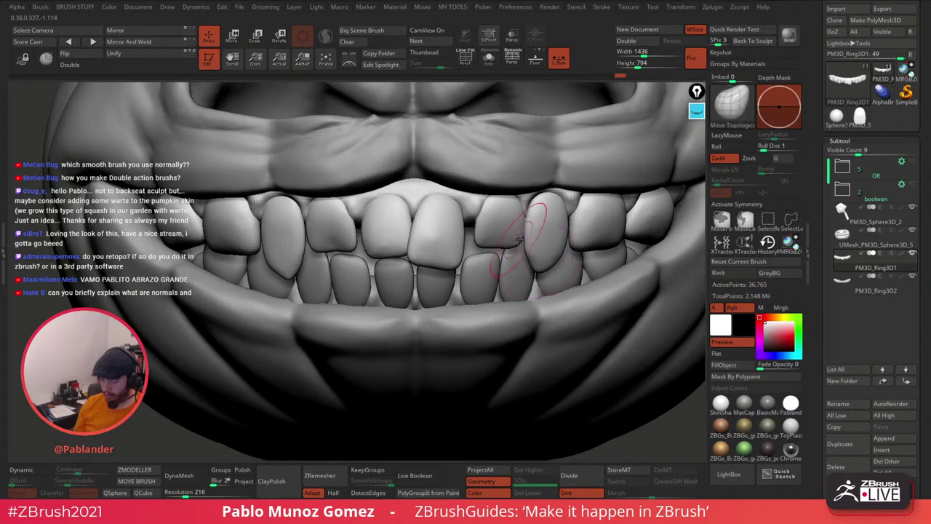
{"action": "key", "text": "space"}
{"action": "left_click_drag", "start_coordinate": [516, 232], "coordinate": [499, 239]}
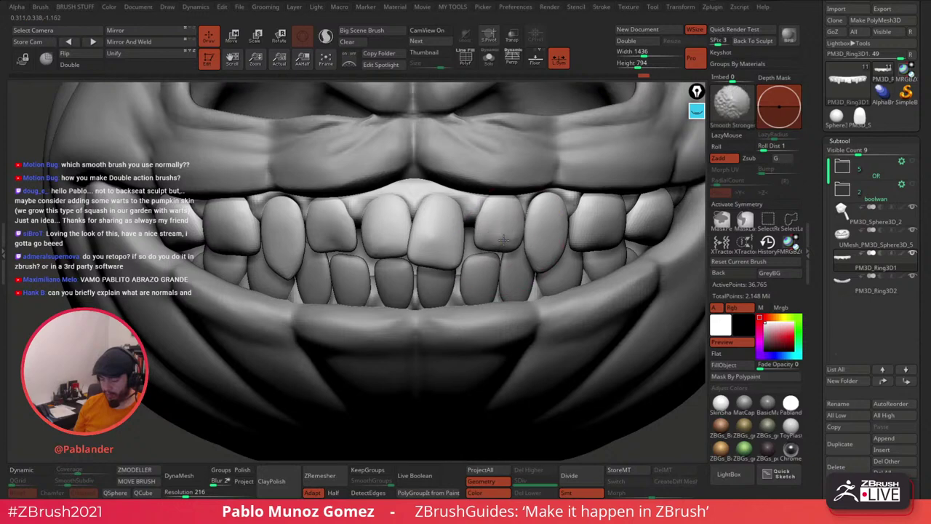
{"action": "right_click_drag", "start_coordinate": [503, 235], "coordinate": [495, 225], "text": "ctrl"}
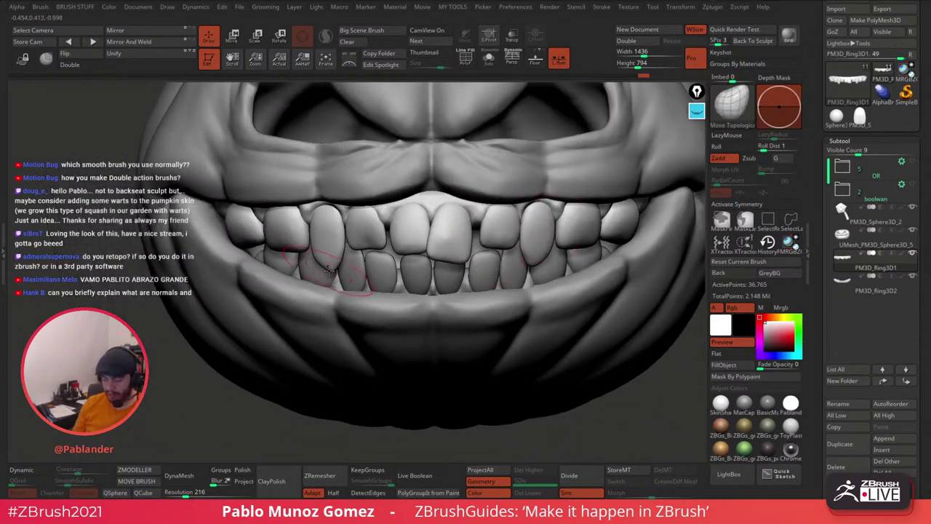
Step: Reshape the upper canines and the side teeth behind them on both sides of the mouth into uneven contours
{"action": "left_click_drag", "start_coordinate": [332, 269], "coordinate": [332, 271]}
{"action": "mouse_move", "coordinate": [328, 260]}
{"action": "right_mouse_down"}
{"action": "mouse_move", "coordinate": [351, 249]}
{"action": "mouse_move", "coordinate": [386, 251]}
{"action": "right_mouse_up"}
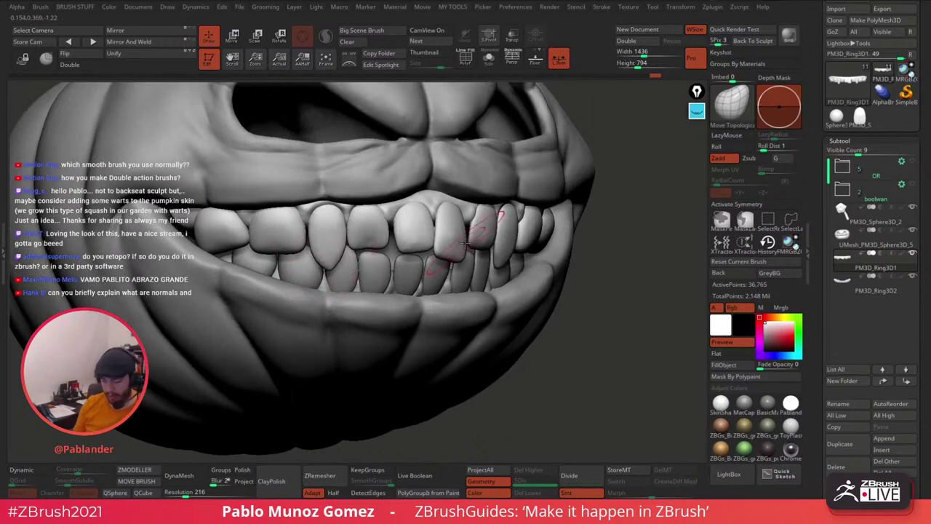
{"action": "right_click_drag", "start_coordinate": [463, 243], "coordinate": [442, 260], "text": "shift"}
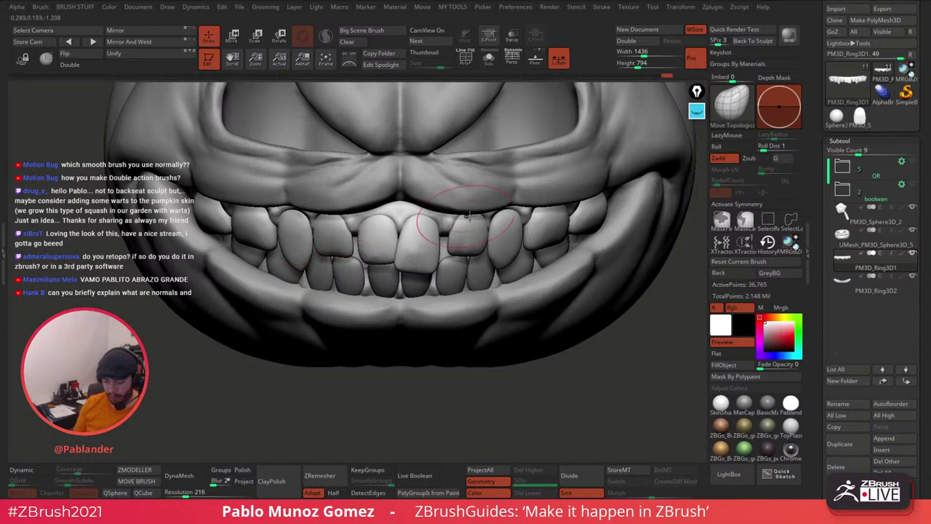
{"action": "right_click_drag", "start_coordinate": [517, 119], "coordinate": [504, 148], "text": "alt"}
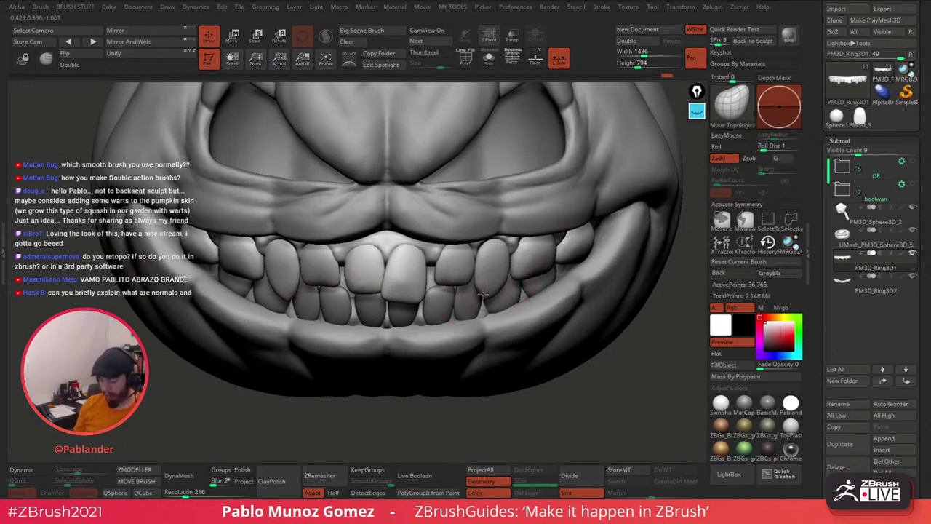
{"action": "left_click_drag", "start_coordinate": [469, 269], "coordinate": [547, 270]}
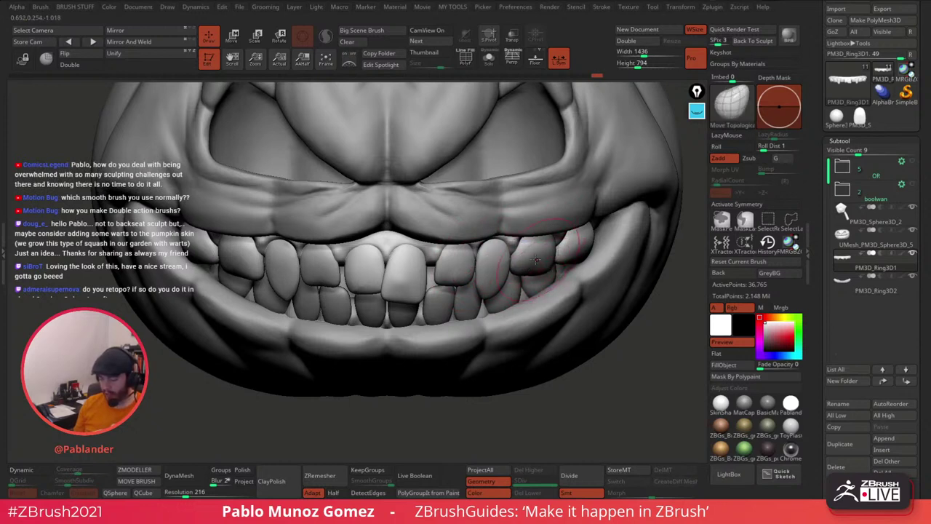
{"action": "mouse_move", "coordinate": [254, 268]}
{"action": "left_mouse_down"}
{"action": "mouse_move", "coordinate": [204, 238]}
{"action": "mouse_move", "coordinate": [192, 254]}
{"action": "left_mouse_up"}
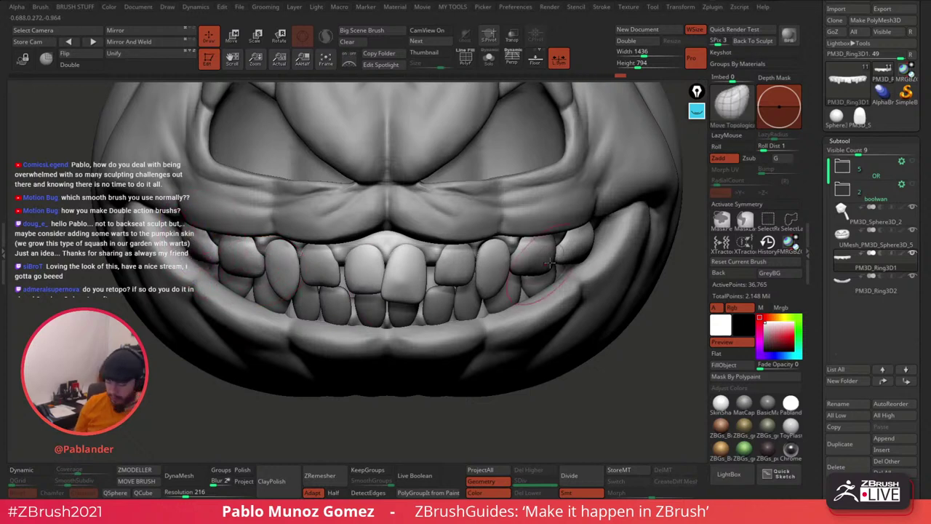
{"action": "left_click_drag", "start_coordinate": [207, 247], "coordinate": [193, 245]}
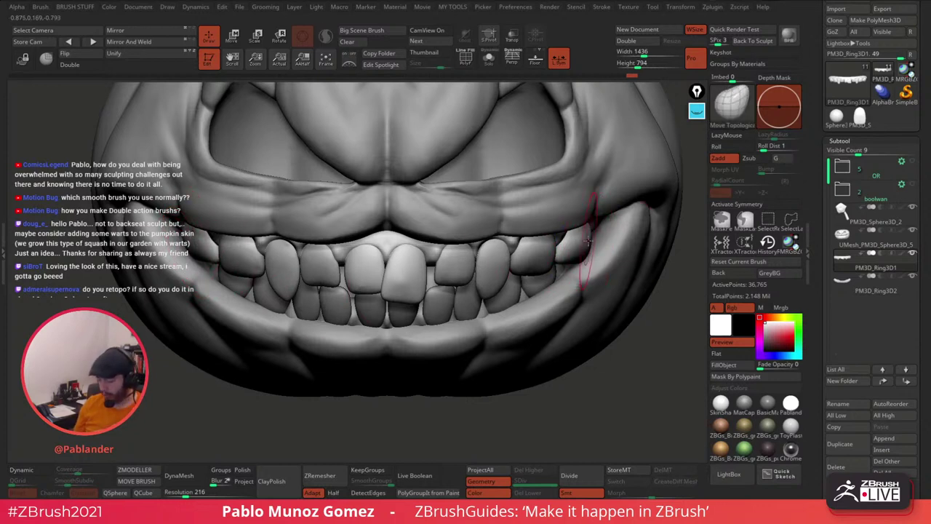
Step: Smooth and reshape the rearmost upper tooth at the character's left mouth corner
{"action": "right_click_drag", "start_coordinate": [582, 244], "coordinate": [509, 241]}
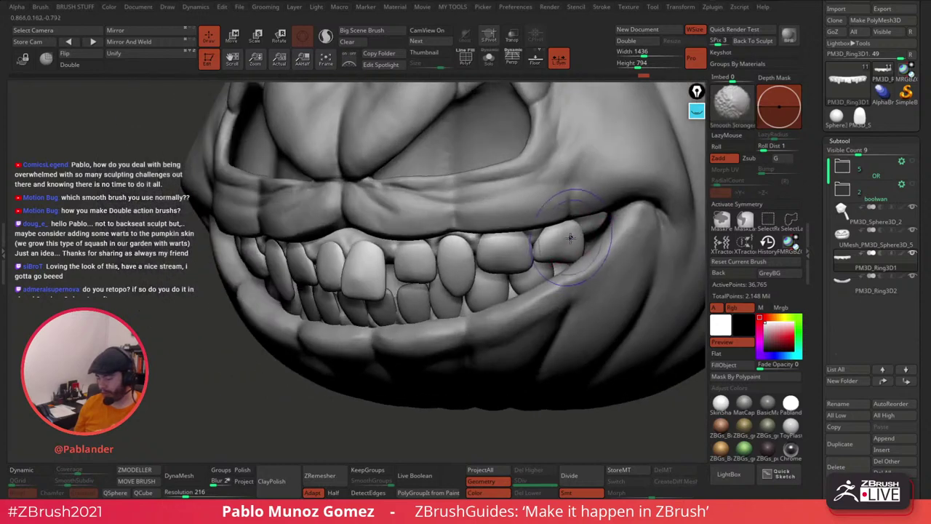
{"action": "right_click_drag", "start_coordinate": [597, 219], "coordinate": [582, 230]}
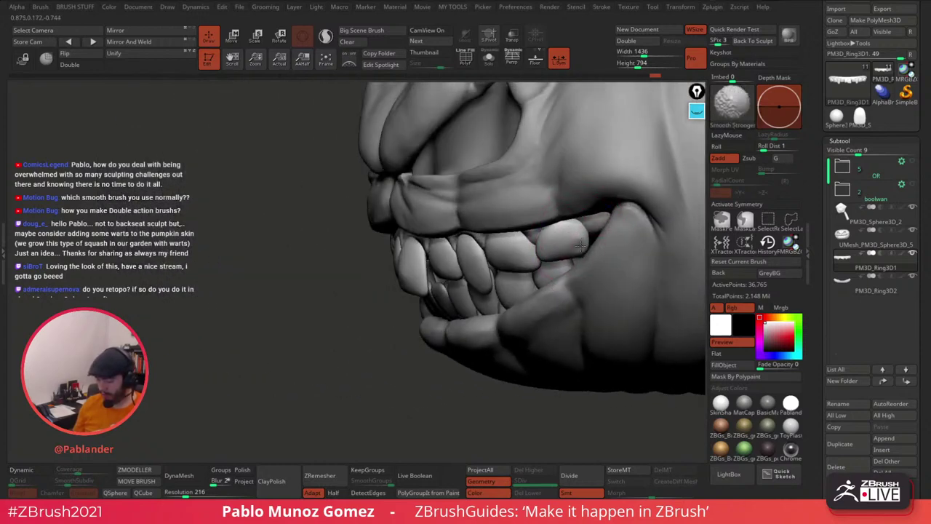
{"action": "right_click_drag", "start_coordinate": [575, 251], "coordinate": [651, 251]}
{"action": "left_click_drag", "start_coordinate": [541, 256], "coordinate": [545, 252]}
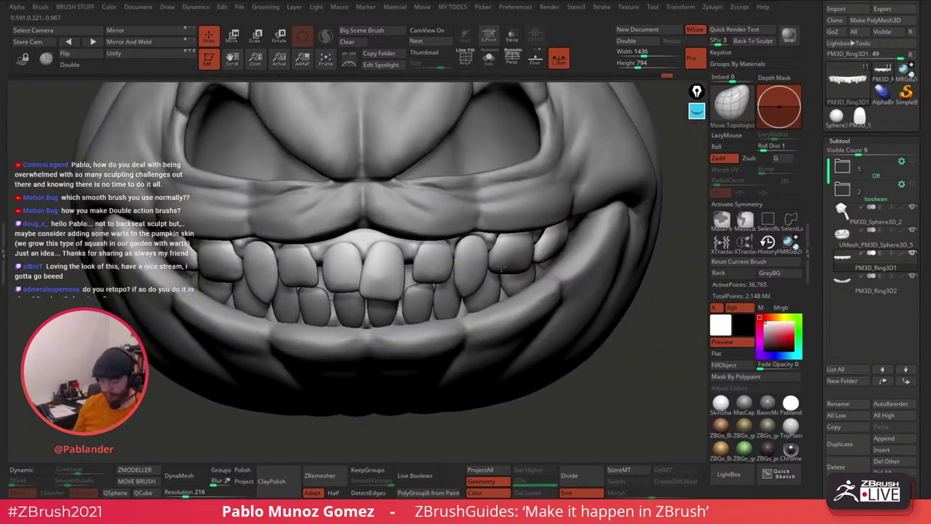
Step: Shift the character's left upper side teeth slightly with a resized Move Topological brush
{"action": "mouse_move", "coordinate": [574, 255]}
{"action": "right_mouse_down", "text": "ctrl"}
{"action": "mouse_move", "coordinate": [539, 255]}
{"action": "mouse_move", "coordinate": [568, 261]}
{"action": "right_mouse_up", "text": "ctrl"}
{"action": "key", "text": "space"}
{"action": "left_click_drag", "start_coordinate": [473, 270], "coordinate": [477, 270]}
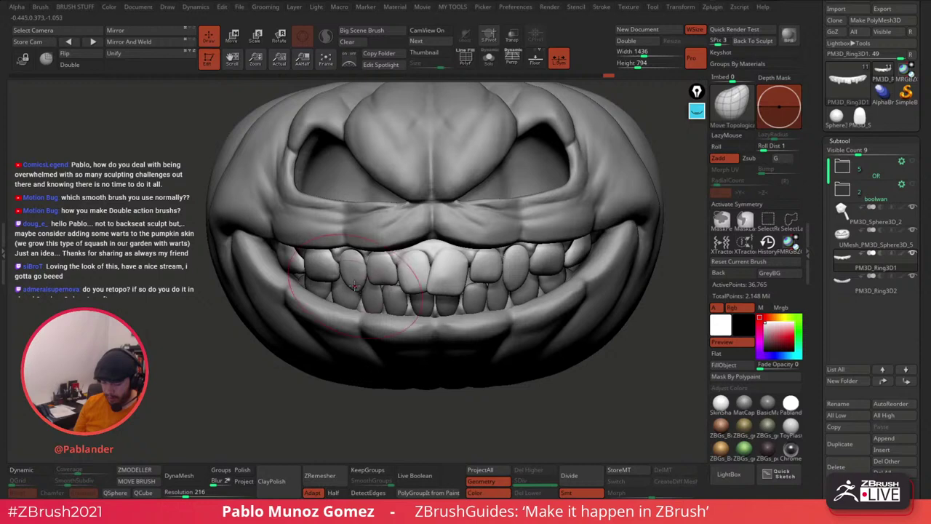
{"action": "left_click_drag", "start_coordinate": [526, 294], "coordinate": [540, 285]}
Step: Isolate the upper teeth and narrow the short tooth between the canine and central incisor, separating it from its neighbours
{"action": "mouse_move", "coordinate": [492, 280]}
{"action": "right_mouse_down", "text": "alt"}
{"action": "mouse_move", "coordinate": [517, 273]}
{"action": "mouse_move", "coordinate": [512, 293]}
{"action": "right_mouse_up", "text": "alt"}
{"action": "right_click_drag", "start_coordinate": [499, 222], "coordinate": [498, 304], "text": "ctrl"}
{"action": "key", "text": "space"}
{"action": "left_click_drag", "start_coordinate": [452, 251], "coordinate": [463, 251]}
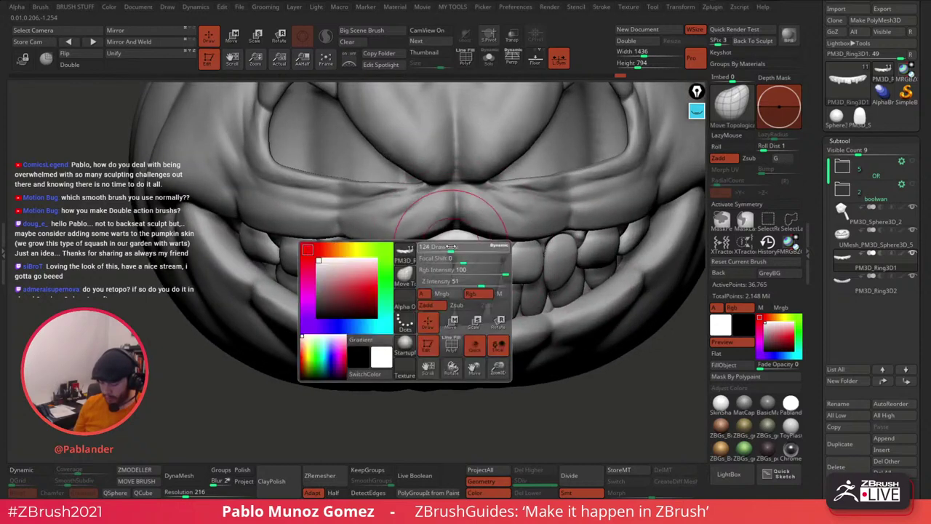
{"action": "left_click", "coordinate": [489, 59]}
{"action": "mouse_move", "coordinate": [472, 239]}
{"action": "right_mouse_down"}
{"action": "mouse_move", "coordinate": [468, 260]}
{"action": "mouse_move", "coordinate": [458, 259]}
{"action": "mouse_move", "coordinate": [464, 237]}
{"action": "mouse_move", "coordinate": [446, 261]}
{"action": "mouse_move", "coordinate": [434, 297]}
{"action": "right_mouse_up"}
{"action": "key", "text": "space"}
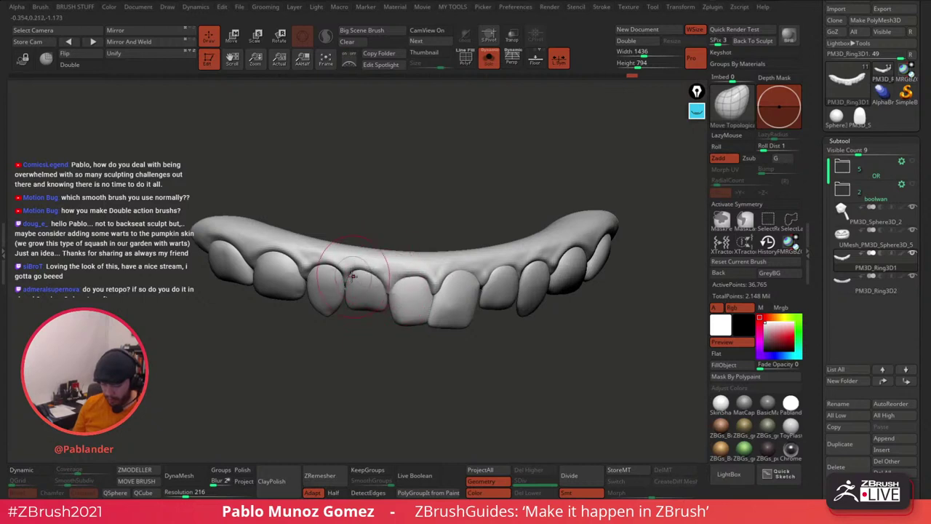
{"action": "left_click_drag", "start_coordinate": [346, 286], "coordinate": [347, 279]}
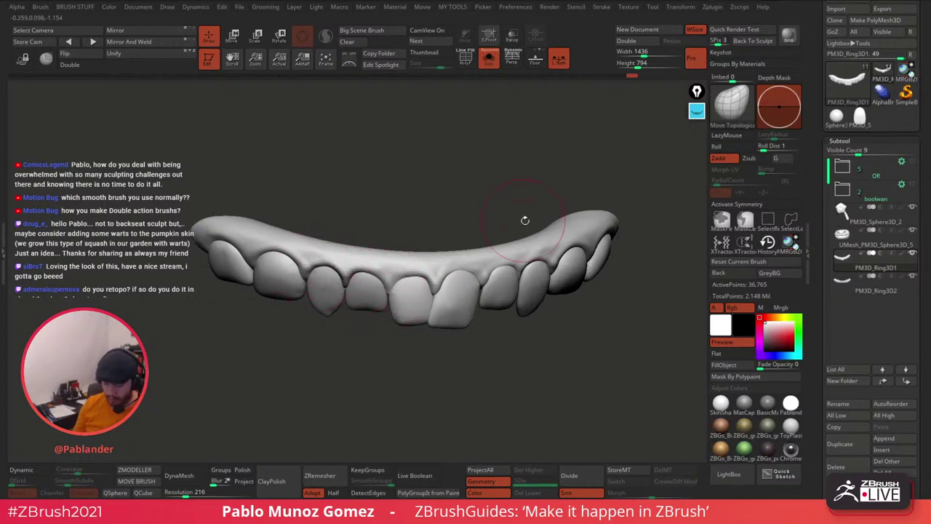
{"action": "left_click_drag", "start_coordinate": [524, 219], "coordinate": [484, 221]}
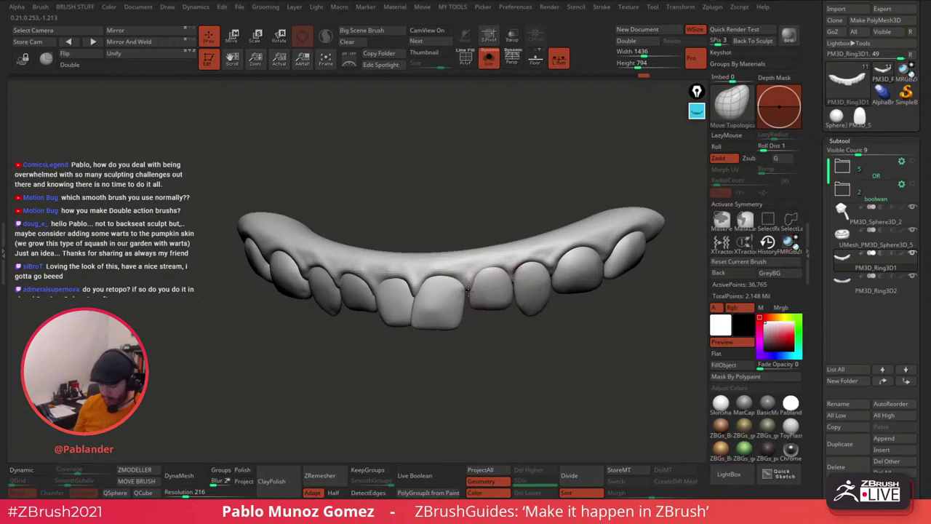
Step: Adjust the long central incisor's depth and pull its lower corner down, finishing with the whole pumpkin shown again
{"action": "right_click_drag", "start_coordinate": [463, 302], "coordinate": [516, 221]}
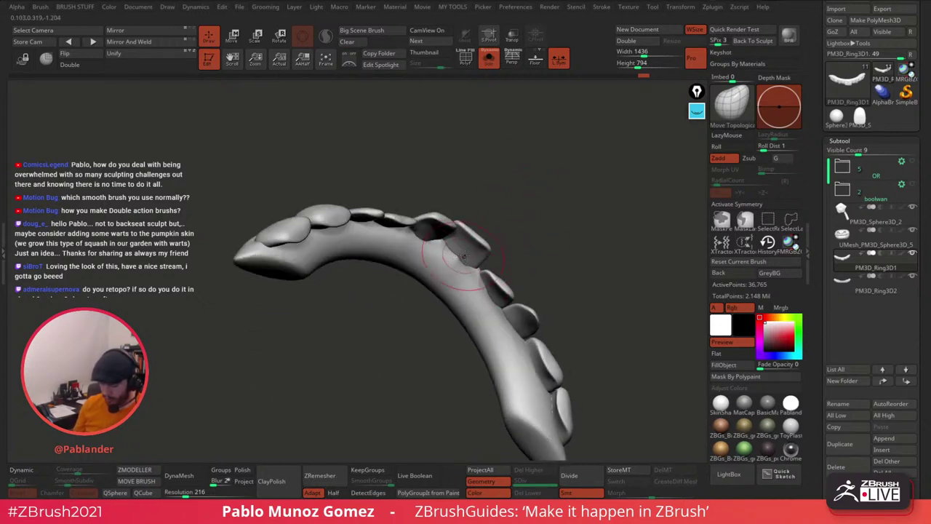
{"action": "right_click_drag", "start_coordinate": [463, 256], "coordinate": [452, 270]}
{"action": "right_click_drag", "start_coordinate": [424, 240], "coordinate": [457, 318]}
{"action": "right_click_drag", "start_coordinate": [512, 179], "coordinate": [474, 237]}
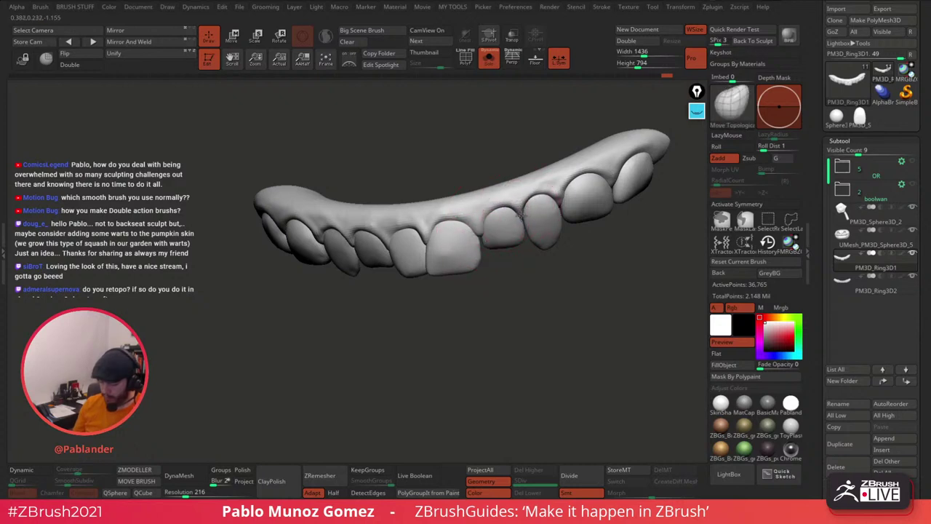
{"action": "mouse_move", "coordinate": [590, 190]}
{"action": "right_mouse_down", "text": "alt"}
{"action": "mouse_move", "coordinate": [551, 223]}
{"action": "mouse_move", "coordinate": [523, 229]}
{"action": "right_mouse_up", "text": "alt"}
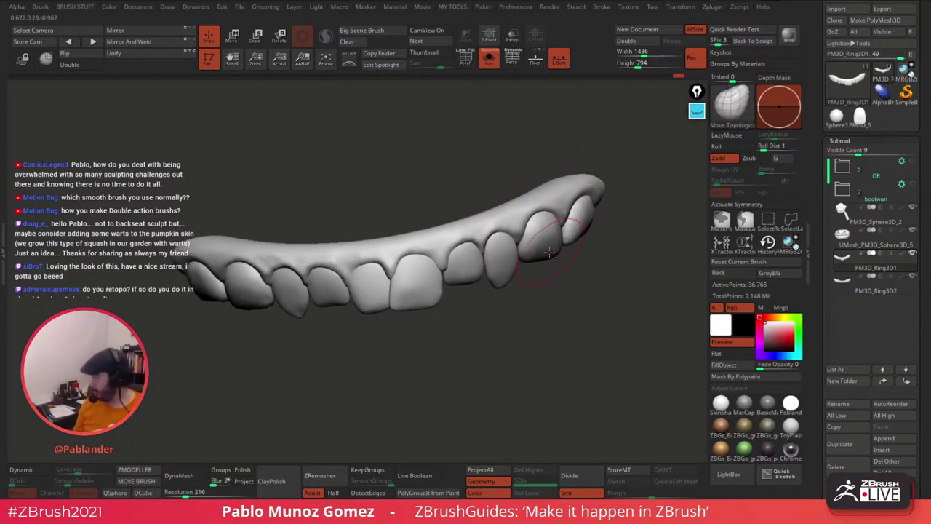
{"action": "right_click_drag", "start_coordinate": [541, 307], "coordinate": [518, 313]}
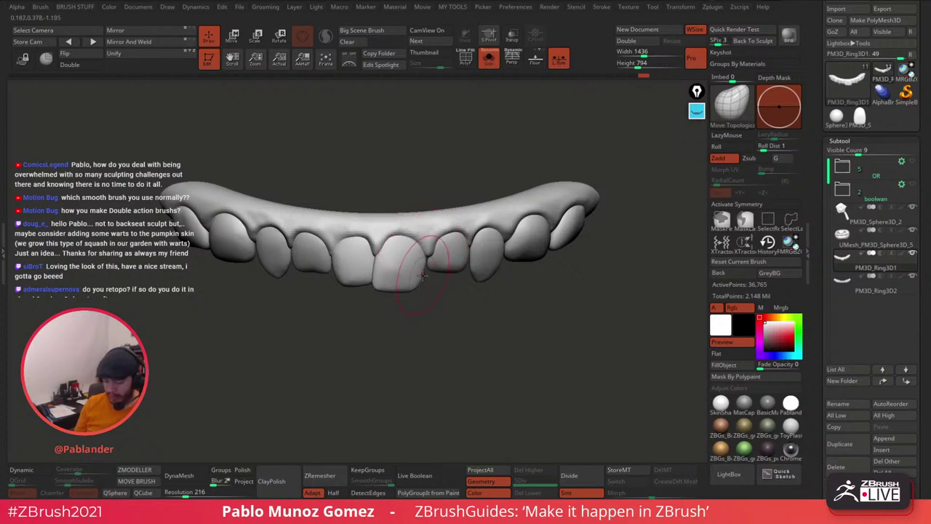
{"action": "left_click_drag", "start_coordinate": [416, 284], "coordinate": [418, 290]}
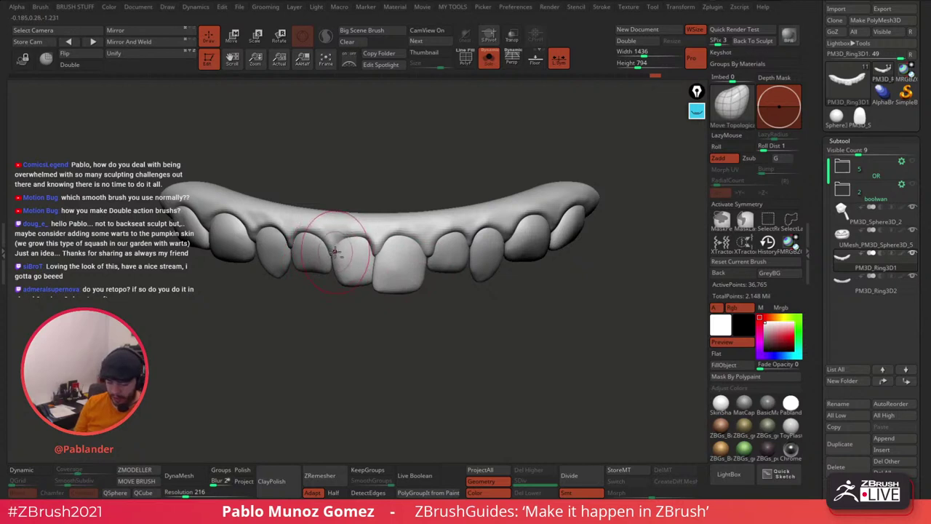
{"action": "left_click_drag", "start_coordinate": [465, 339], "coordinate": [480, 264], "text": "alt"}
{"action": "left_click", "coordinate": [489, 59]}
{"action": "left_click_drag", "start_coordinate": [472, 305], "coordinate": [503, 287], "text": "alt"}
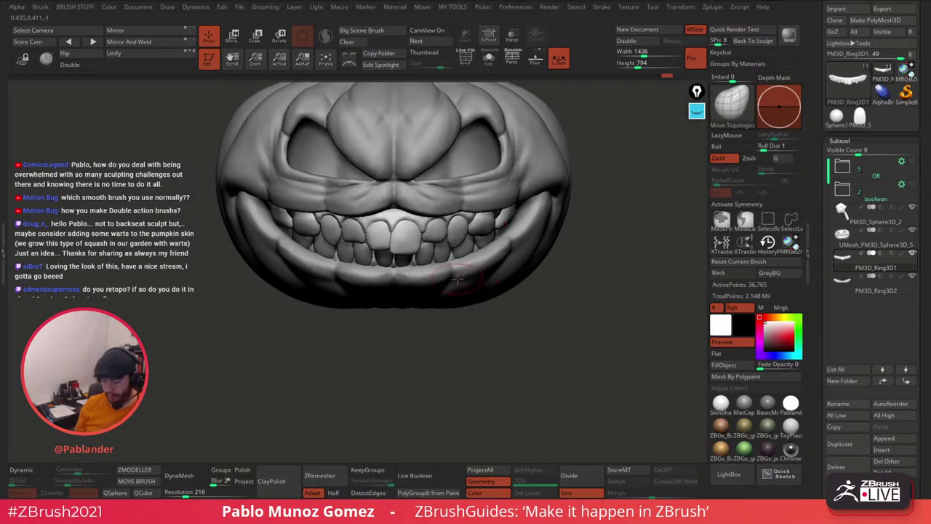
Step: Refine the sides of the upper central incisors and the adjacent short teeth with a smaller Move Topological brush
{"action": "key", "text": "s"}
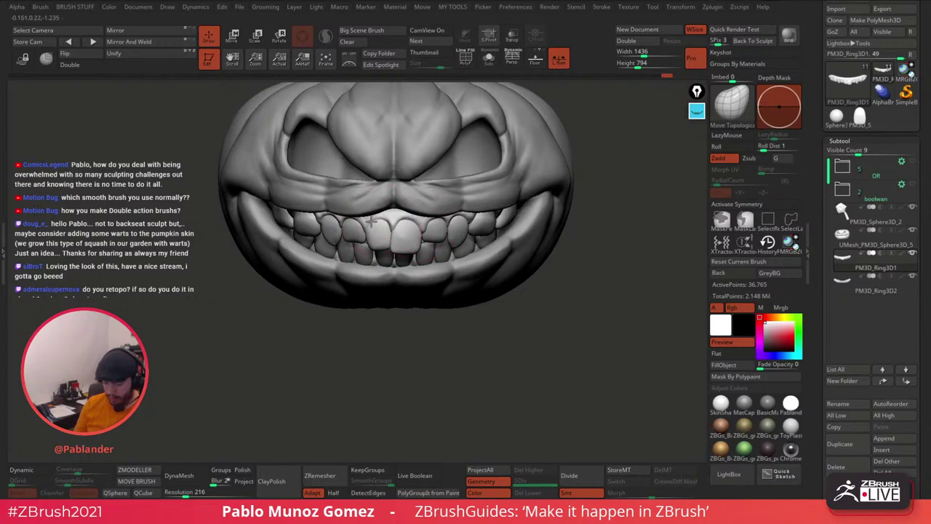
{"action": "right_click", "coordinate": [399, 229]}
{"action": "mouse_move", "coordinate": [398, 229]}
{"action": "right_mouse_down", "text": "ctrl"}
{"action": "mouse_move", "coordinate": [408, 255]}
{"action": "mouse_move", "coordinate": [405, 239]}
{"action": "right_mouse_up", "text": "ctrl"}
{"action": "left_click_drag", "start_coordinate": [405, 239], "coordinate": [398, 240]}
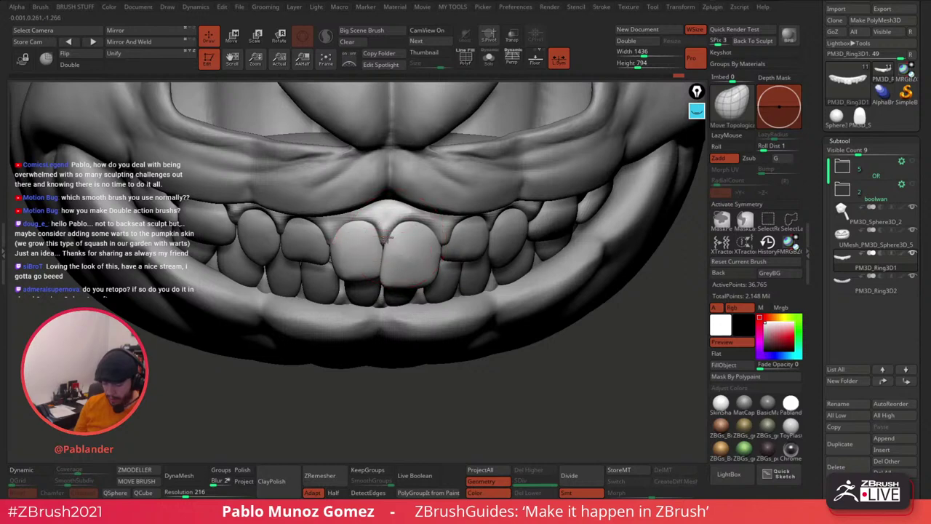
{"action": "right_click", "coordinate": [386, 245]}
{"action": "left_click_drag", "start_coordinate": [397, 248], "coordinate": [382, 248]}
{"action": "right_click_drag", "start_coordinate": [386, 270], "coordinate": [382, 250]}
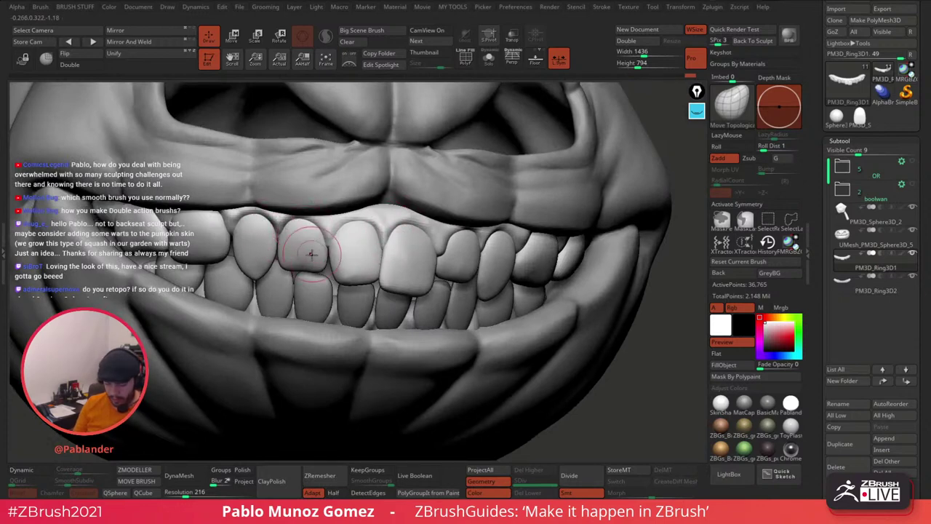
{"action": "right_click_drag", "start_coordinate": [313, 254], "coordinate": [427, 249]}
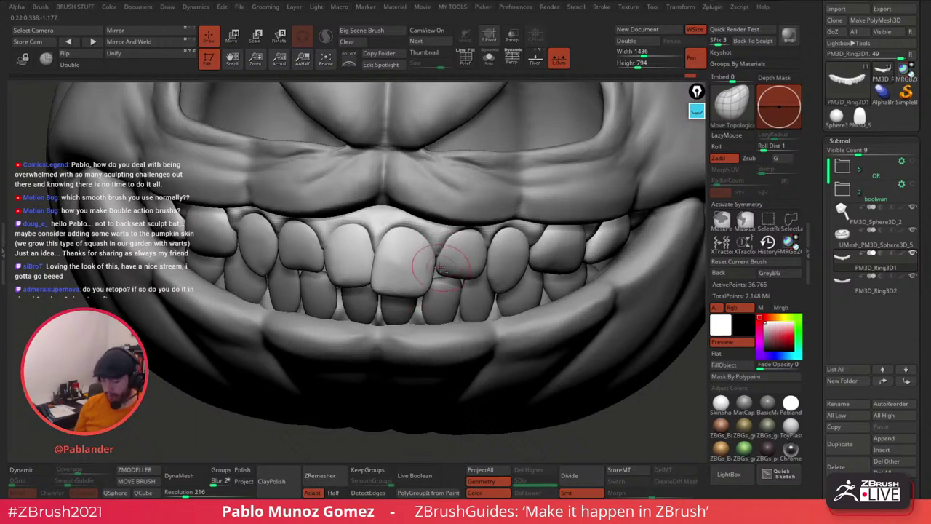
{"action": "left_click_drag", "start_coordinate": [441, 268], "coordinate": [435, 269]}
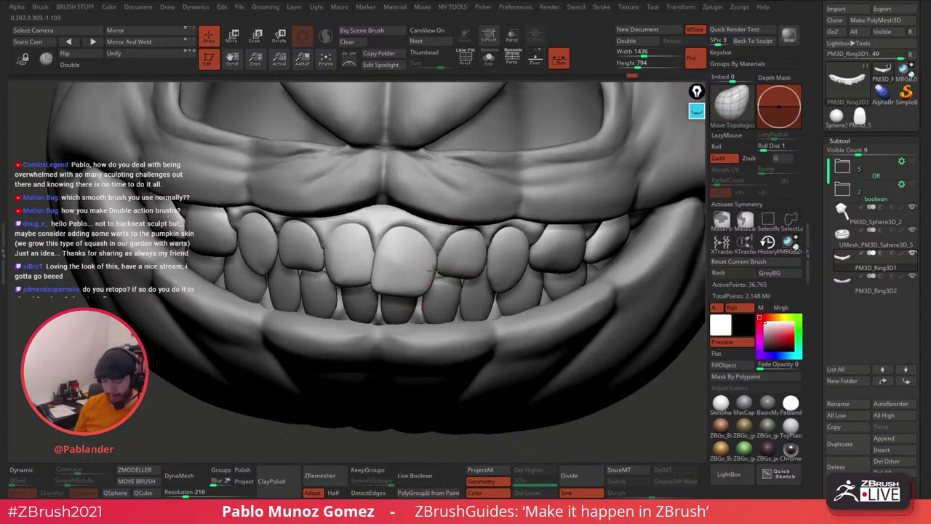
Step: Switch to the lower teeth subtool and turn off its X symmetry
{"action": "mouse_move", "coordinate": [433, 272]}
{"action": "right_mouse_down", "text": "ctrl"}
{"action": "mouse_move", "coordinate": [477, 289]}
{"action": "mouse_move", "coordinate": [382, 268]}
{"action": "right_mouse_up", "text": "ctrl"}
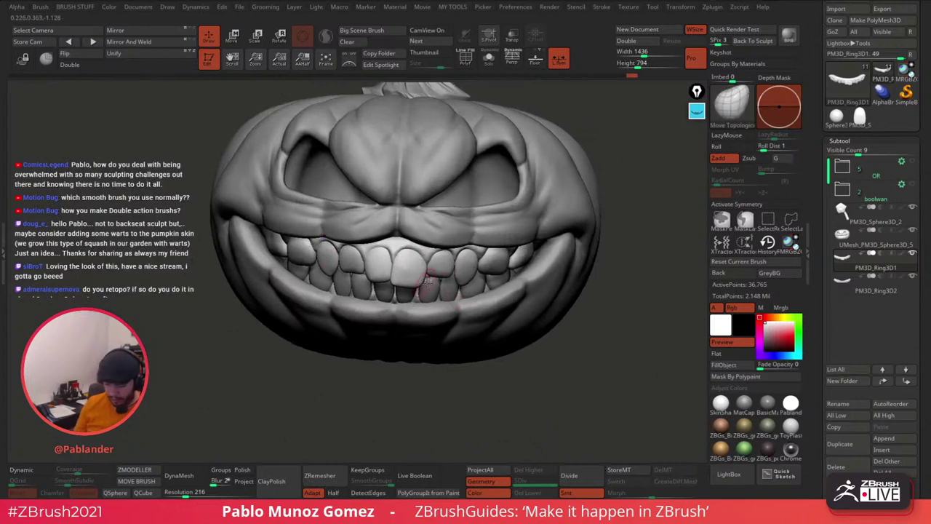
{"action": "right_click_drag", "start_coordinate": [484, 298], "coordinate": [481, 308]}
{"action": "left_click", "coordinate": [468, 301], "text": "alt"}
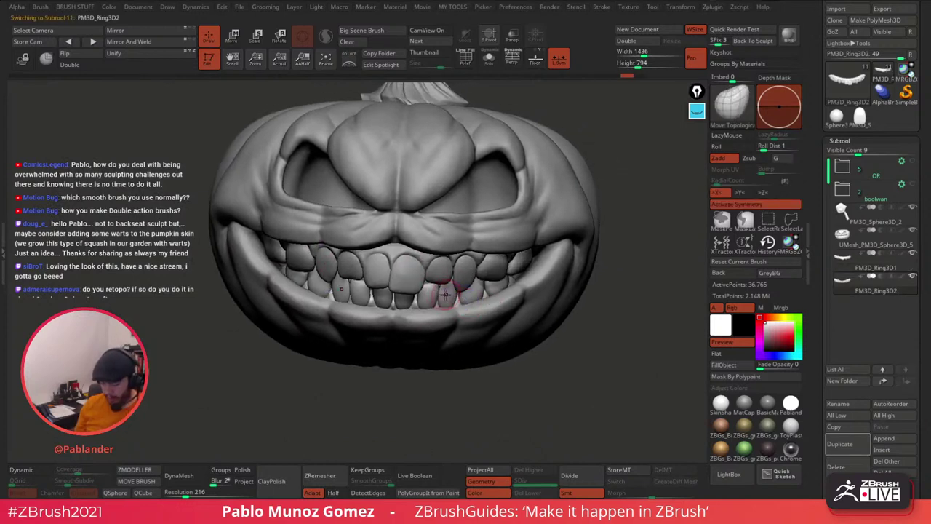
{"action": "key", "text": "space"}
{"action": "key", "text": "x"}
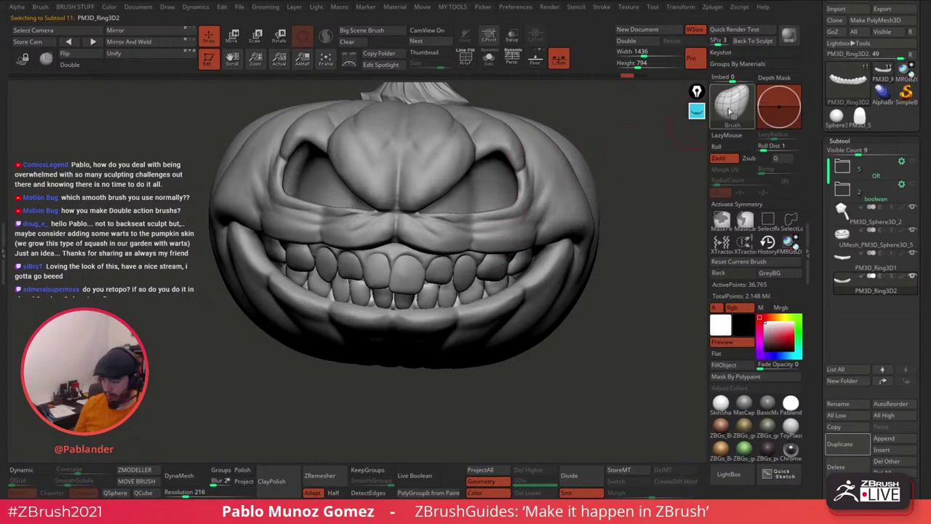
Step: Isolate the lower teeth and shorten individual front teeth with an enlarged Move Topological brush to make the row uneven
{"action": "mouse_move", "coordinate": [507, 230]}
{"action": "right_mouse_down"}
{"action": "mouse_move", "coordinate": [513, 237]}
{"action": "mouse_move", "coordinate": [483, 156]}
{"action": "mouse_move", "coordinate": [513, 139]}
{"action": "right_mouse_up"}
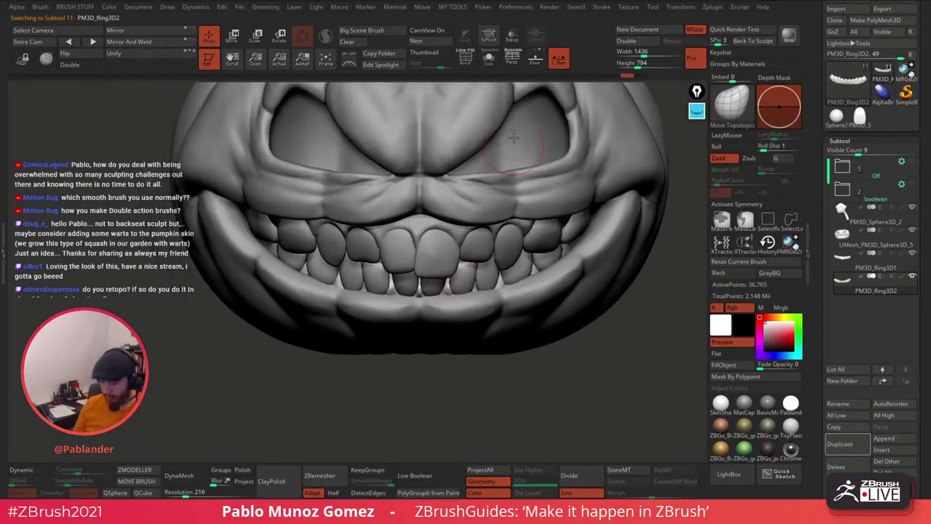
{"action": "left_click", "coordinate": [489, 58]}
{"action": "key", "text": "space"}
{"action": "left_click_drag", "start_coordinate": [447, 257], "coordinate": [460, 255]}
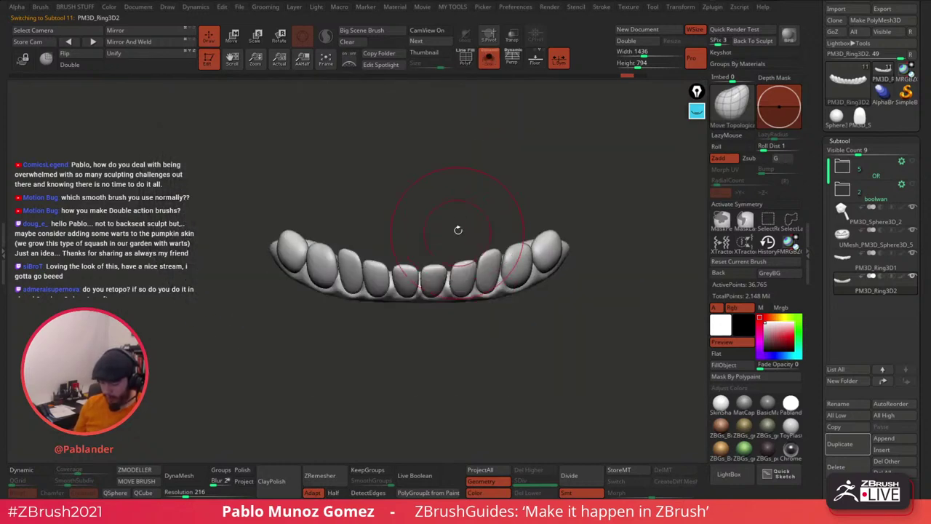
{"action": "right_click_drag", "start_coordinate": [458, 230], "coordinate": [402, 269]}
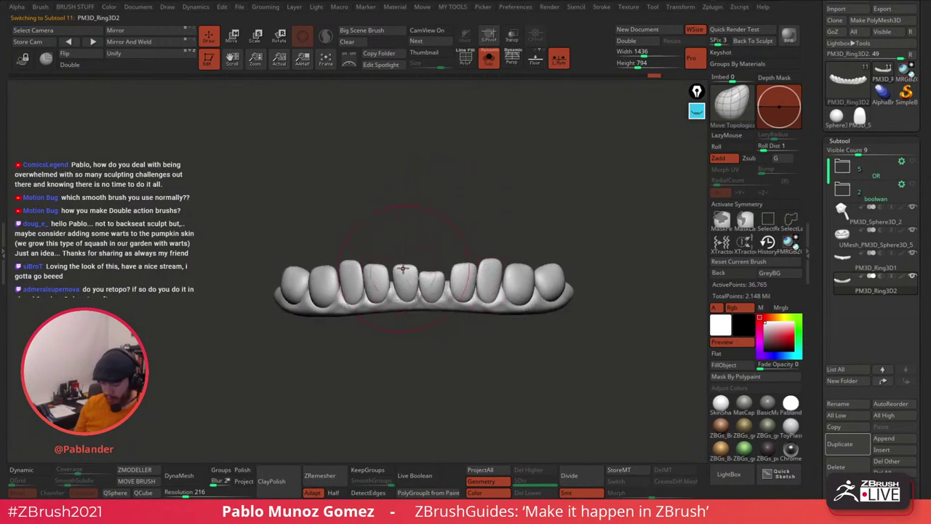
{"action": "left_click_drag", "start_coordinate": [402, 269], "coordinate": [378, 280]}
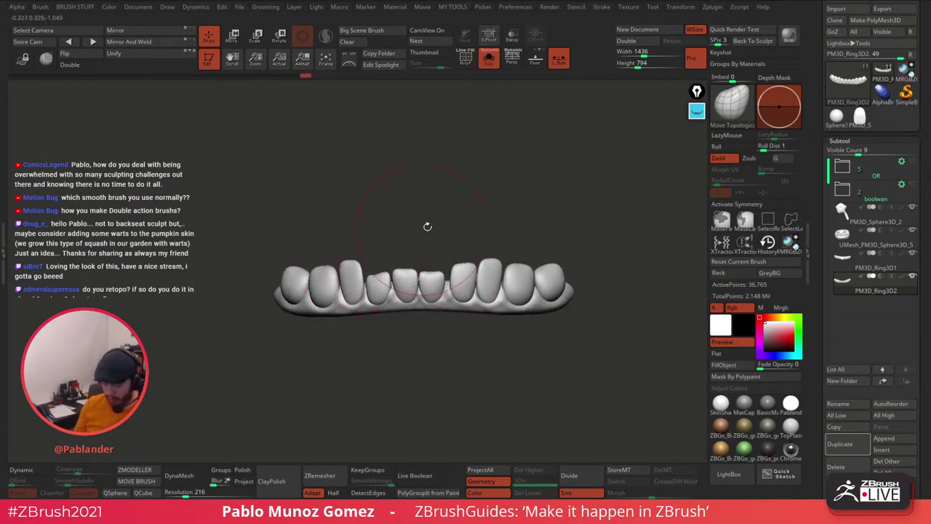
Step: Move the lower tooth beside the central pair forward out of the arch, undoing the first displacement and redoing it more strongly
{"action": "right_click_drag", "start_coordinate": [428, 227], "coordinate": [436, 227]}
{"action": "left_click_drag", "start_coordinate": [457, 263], "coordinate": [457, 271]}
{"action": "right_click_drag", "start_coordinate": [458, 271], "coordinate": [475, 302]}
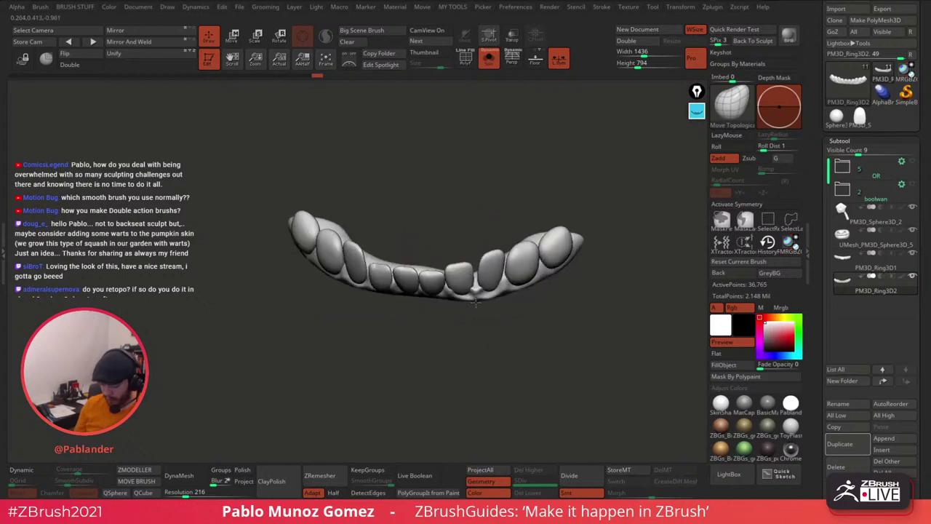
{"action": "right_click_drag", "start_coordinate": [474, 257], "coordinate": [477, 284]}
{"action": "left_click_drag", "start_coordinate": [456, 267], "coordinate": [458, 273]}
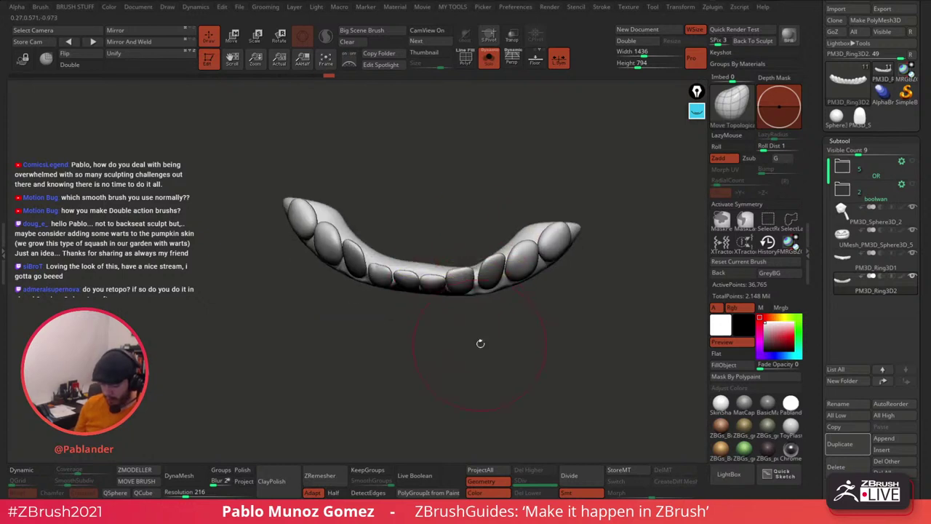
{"action": "left_click_drag", "start_coordinate": [480, 343], "coordinate": [478, 288]}
{"action": "key", "text": "ctrl+z"}
{"action": "left_click_drag", "start_coordinate": [472, 251], "coordinate": [475, 313]}
{"action": "left_click_drag", "start_coordinate": [457, 274], "coordinate": [452, 294]}
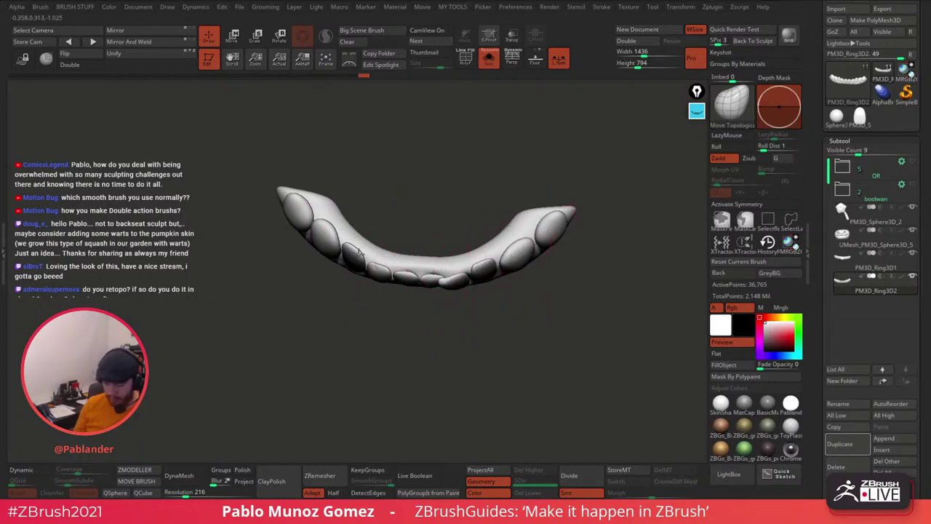
Step: Shorten the second tooth at one end of the lower row and reshape the tops of the teeth at the opposite end with Move Topological
{"action": "right_click_drag", "start_coordinate": [411, 343], "coordinate": [380, 239]}
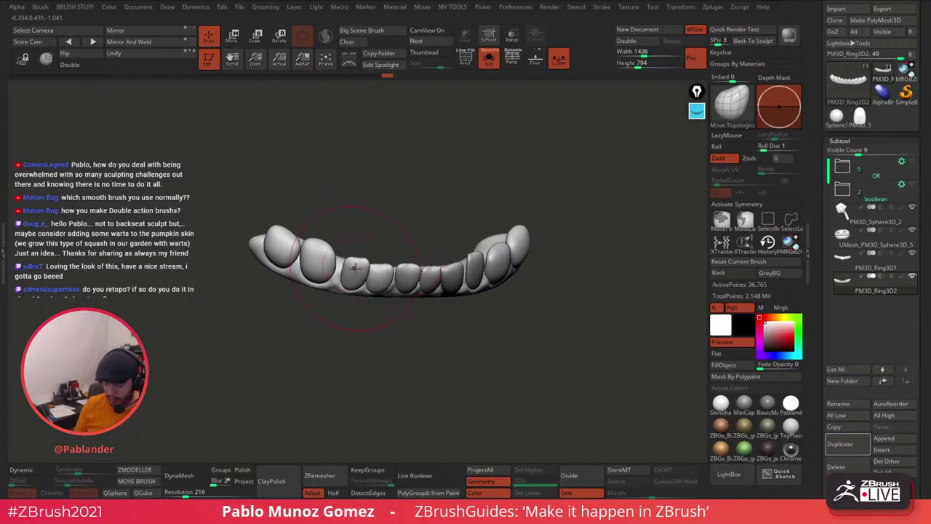
{"action": "right_click_drag", "start_coordinate": [485, 202], "coordinate": [397, 271]}
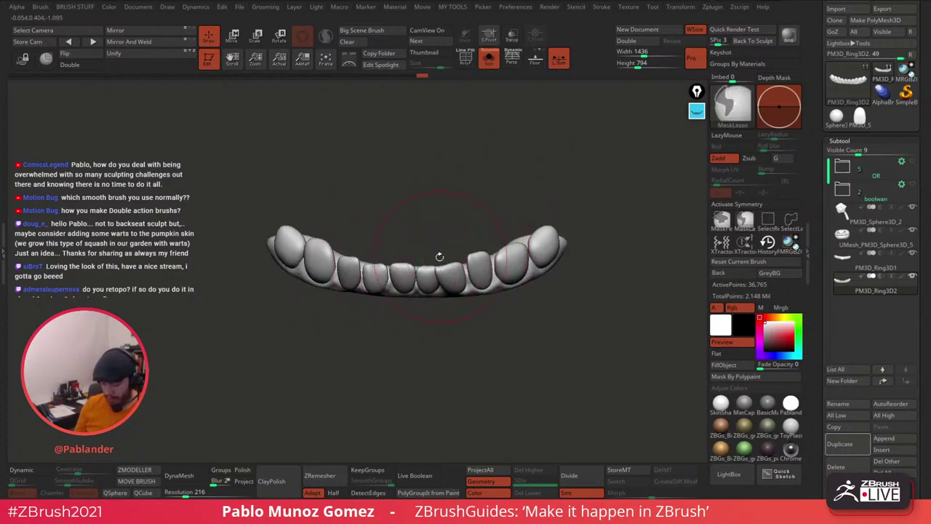
{"action": "mouse_move", "coordinate": [441, 259]}
{"action": "right_mouse_down"}
{"action": "mouse_move", "coordinate": [420, 285]}
{"action": "mouse_move", "coordinate": [406, 267]}
{"action": "mouse_move", "coordinate": [422, 273]}
{"action": "mouse_move", "coordinate": [424, 316]}
{"action": "mouse_move", "coordinate": [425, 300]}
{"action": "mouse_move", "coordinate": [436, 299]}
{"action": "mouse_move", "coordinate": [432, 280]}
{"action": "mouse_move", "coordinate": [429, 271]}
{"action": "mouse_move", "coordinate": [415, 308]}
{"action": "mouse_move", "coordinate": [422, 314]}
{"action": "right_mouse_up"}
{"action": "right_click_drag", "start_coordinate": [535, 225], "coordinate": [443, 316]}
{"action": "key", "text": "space"}
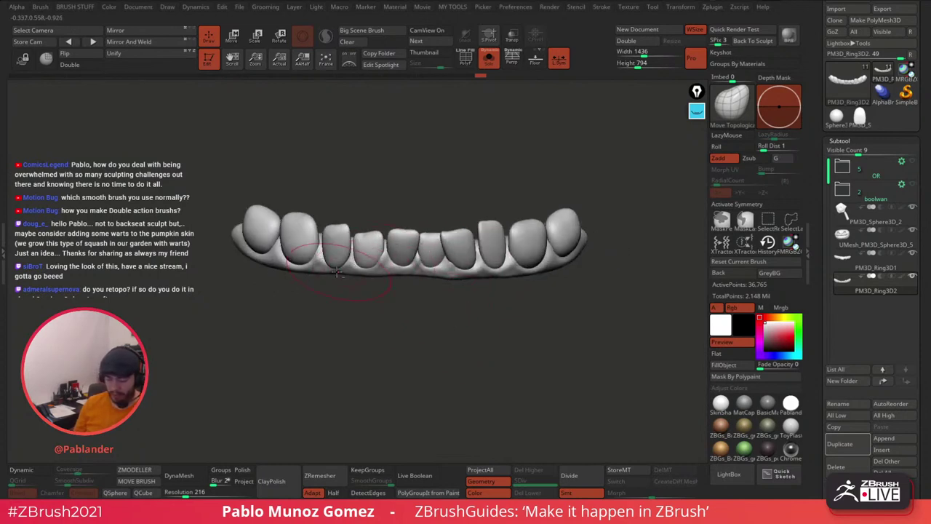
{"action": "left_click_drag", "start_coordinate": [337, 272], "coordinate": [337, 277]}
{"action": "left_click_drag", "start_coordinate": [304, 215], "coordinate": [306, 221]}
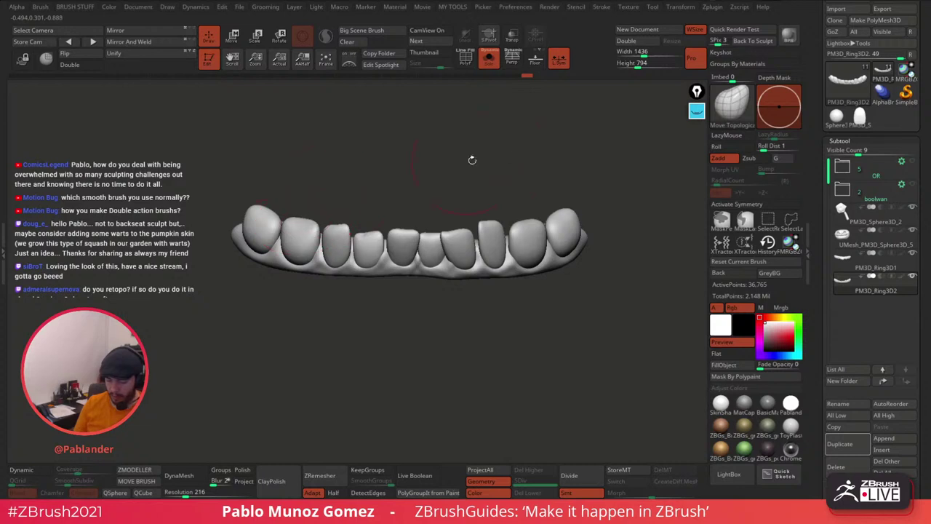
{"action": "left_click_drag", "start_coordinate": [555, 210], "coordinate": [566, 225]}
{"action": "left_click_drag", "start_coordinate": [498, 218], "coordinate": [472, 232]}
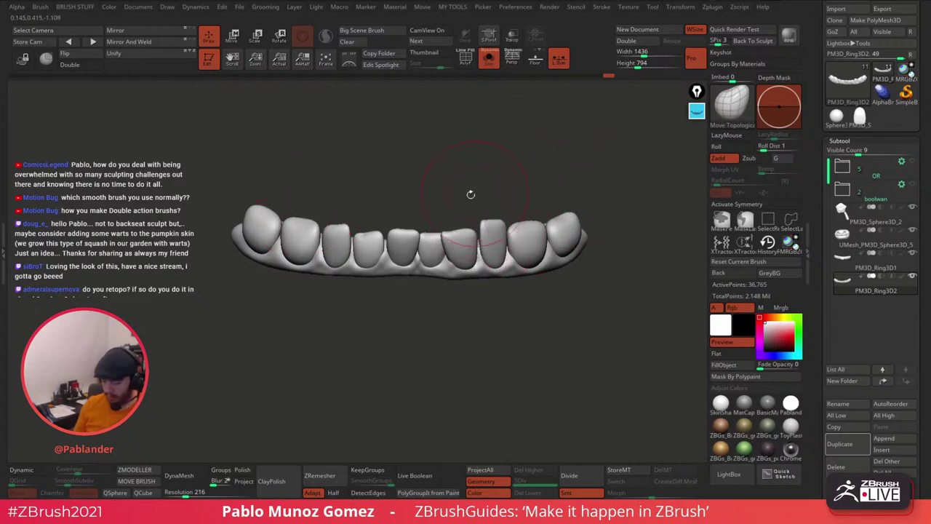
Step: Bring back the whole pumpkin and nudge the crooked lower front tooth into place inside the mouth
{"action": "left_click_drag", "start_coordinate": [447, 150], "coordinate": [384, 276]}
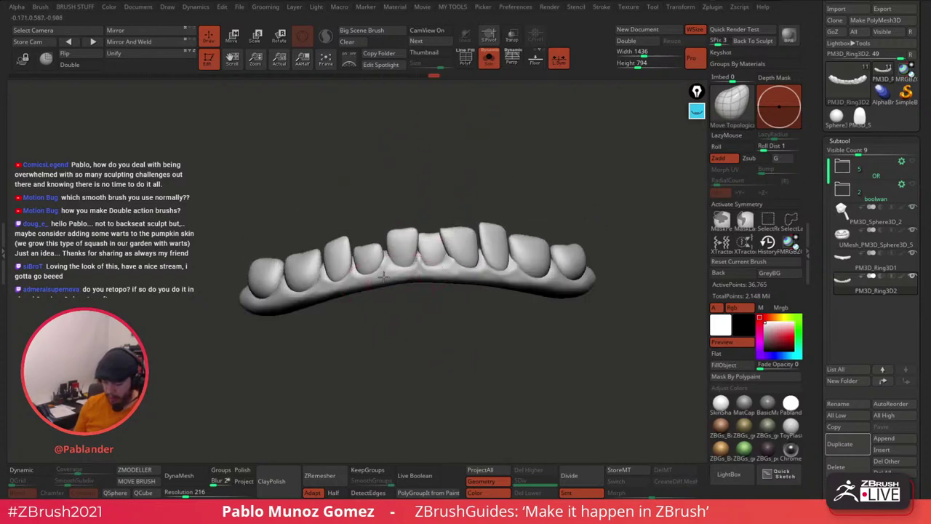
{"action": "left_click", "coordinate": [489, 60]}
{"action": "right_click_drag", "start_coordinate": [475, 247], "coordinate": [476, 272]}
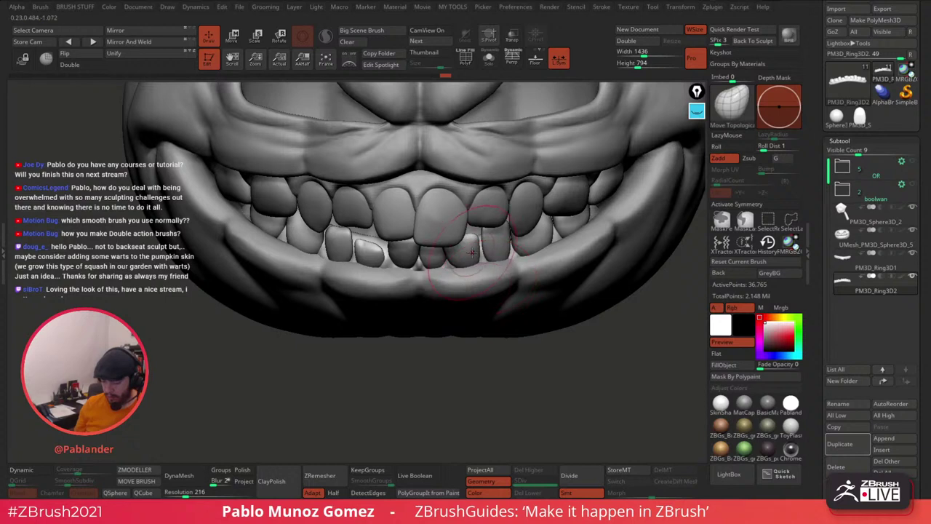
{"action": "left_click_drag", "start_coordinate": [472, 252], "coordinate": [492, 234]}
{"action": "mouse_move", "coordinate": [492, 236]}
{"action": "right_mouse_down", "text": "ctrl"}
{"action": "mouse_move", "coordinate": [597, 251]}
{"action": "mouse_move", "coordinate": [534, 274]}
{"action": "right_mouse_up", "text": "ctrl"}
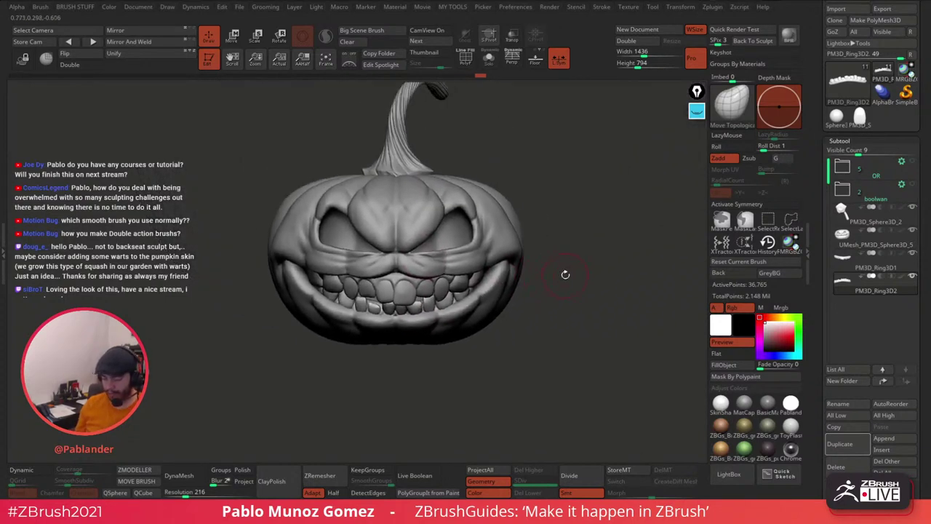
{"action": "left_click_drag", "start_coordinate": [565, 275], "coordinate": [587, 257], "text": "alt"}
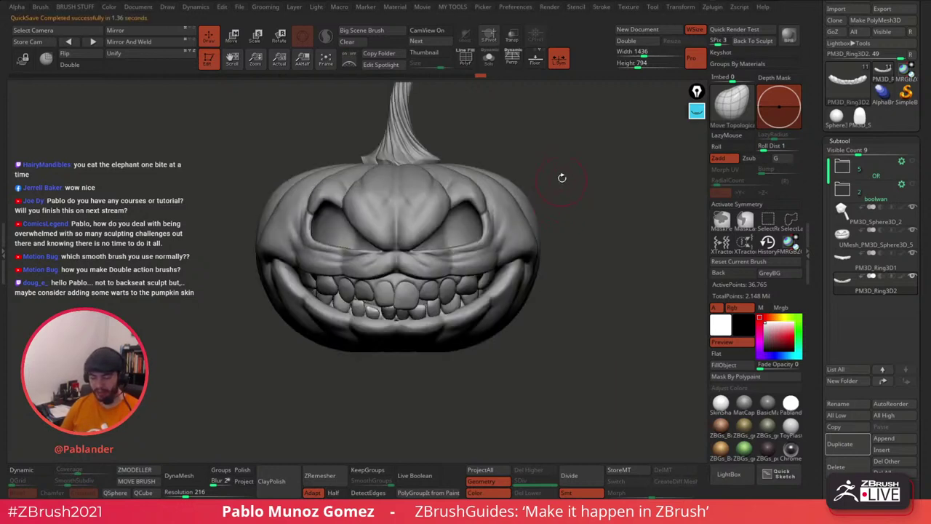
{"action": "left_click_drag", "start_coordinate": [573, 167], "coordinate": [572, 187]}
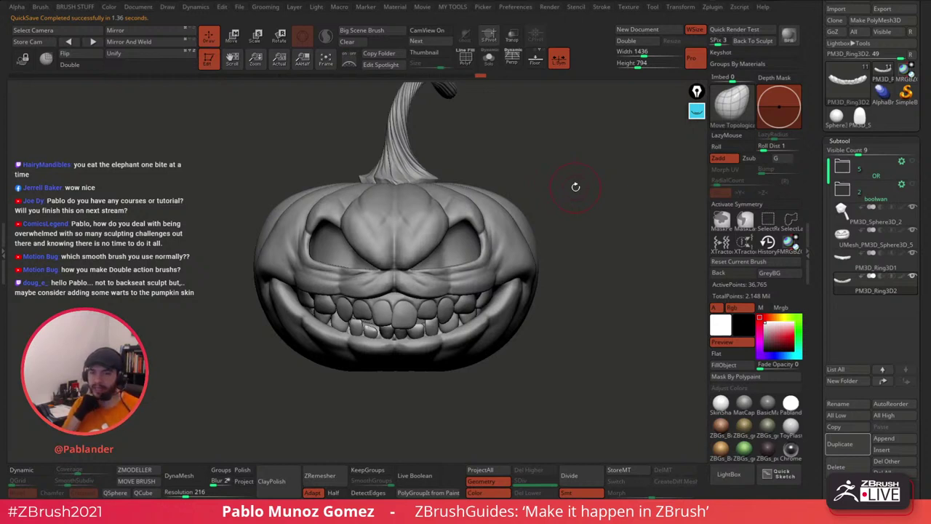
{"action": "left_click_drag", "start_coordinate": [576, 187], "coordinate": [564, 150]}
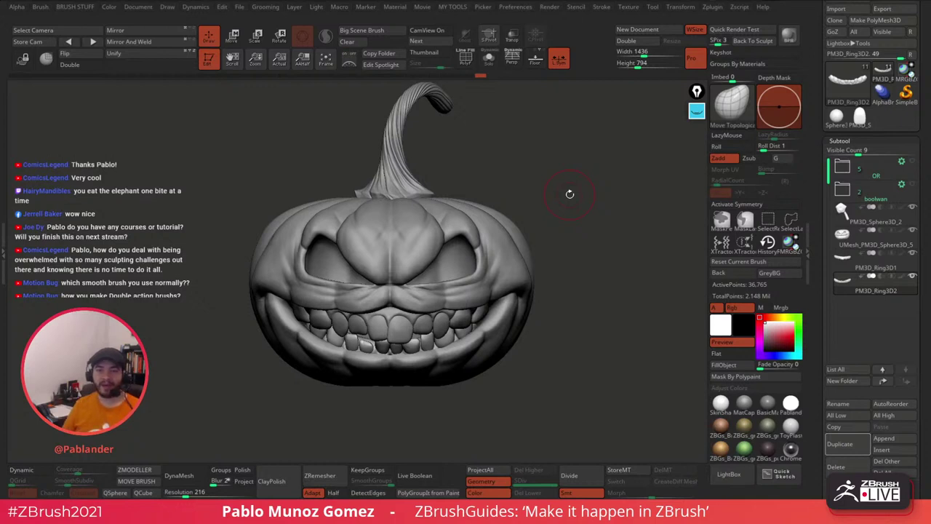
{"action": "mouse_move", "coordinate": [553, 177]}
{"action": "left_mouse_down", "text": "alt"}
{"action": "mouse_move", "coordinate": [553, 188]}
{"action": "mouse_move", "coordinate": [548, 170]}
{"action": "left_mouse_up", "text": "alt"}
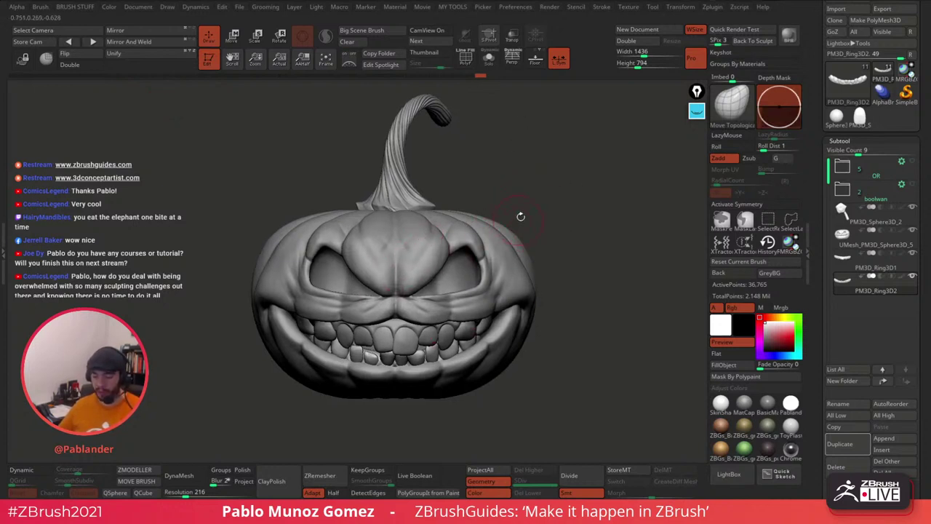
{"action": "left_click_drag", "start_coordinate": [556, 175], "coordinate": [553, 174]}
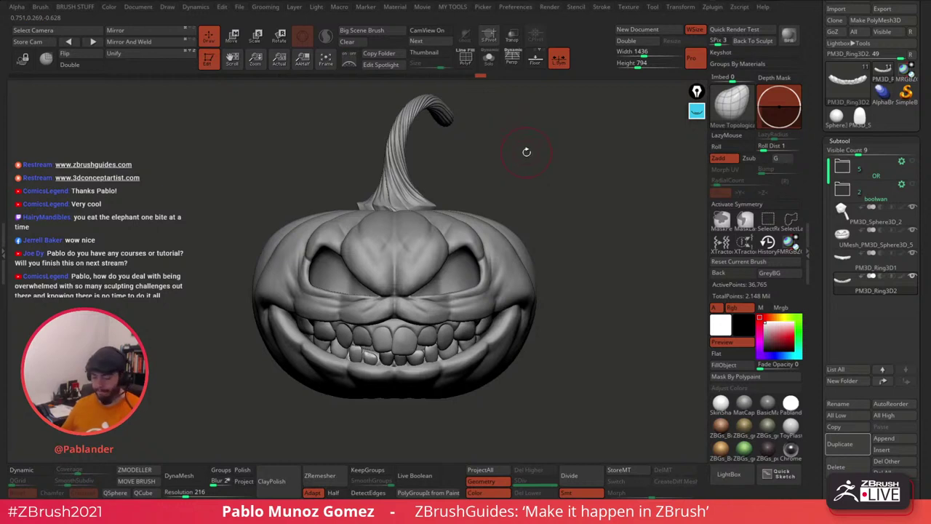
{"action": "left_click_drag", "start_coordinate": [557, 273], "coordinate": [556, 261]}
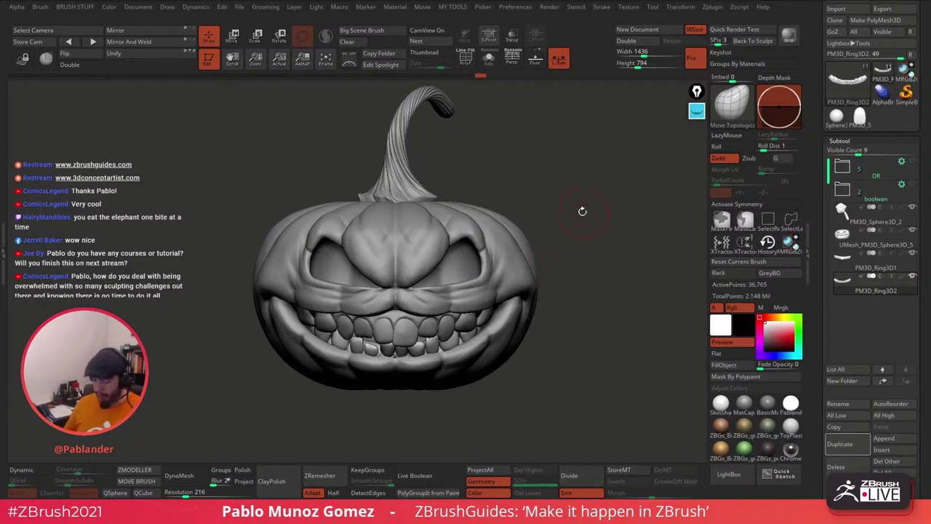
{"action": "key", "text": "b"}
{"action": "left_click", "coordinate": [571, 314]}
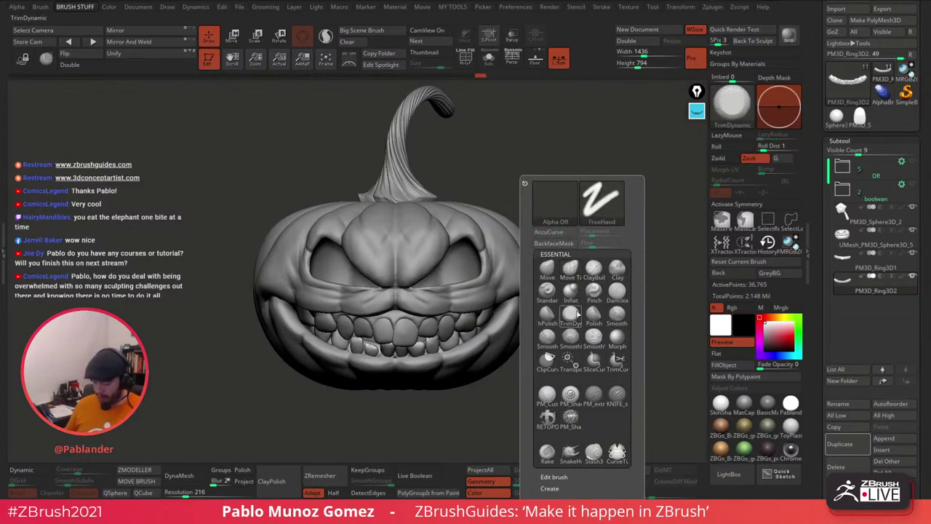
{"action": "key", "text": "b"}
{"action": "key", "text": "Escape"}
{"action": "left_click", "coordinate": [401, 330], "text": "alt"}
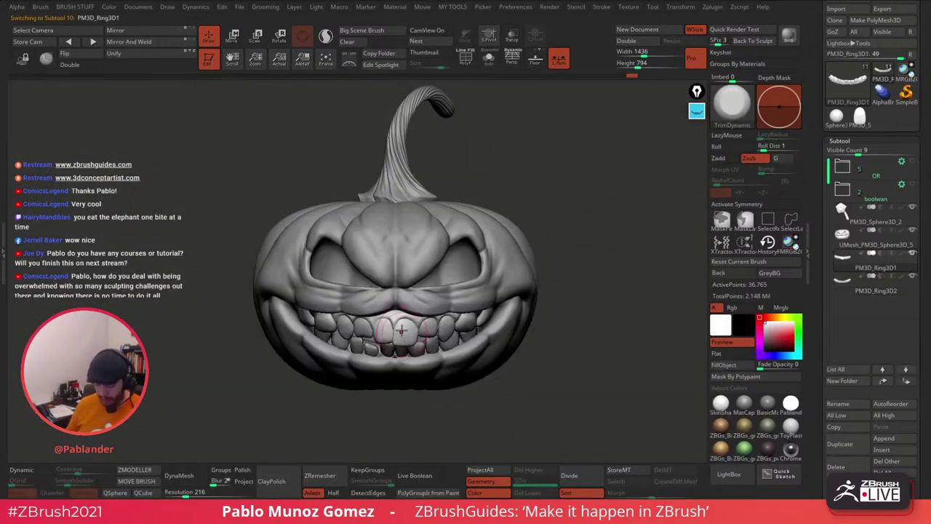
{"action": "key", "text": "b"}
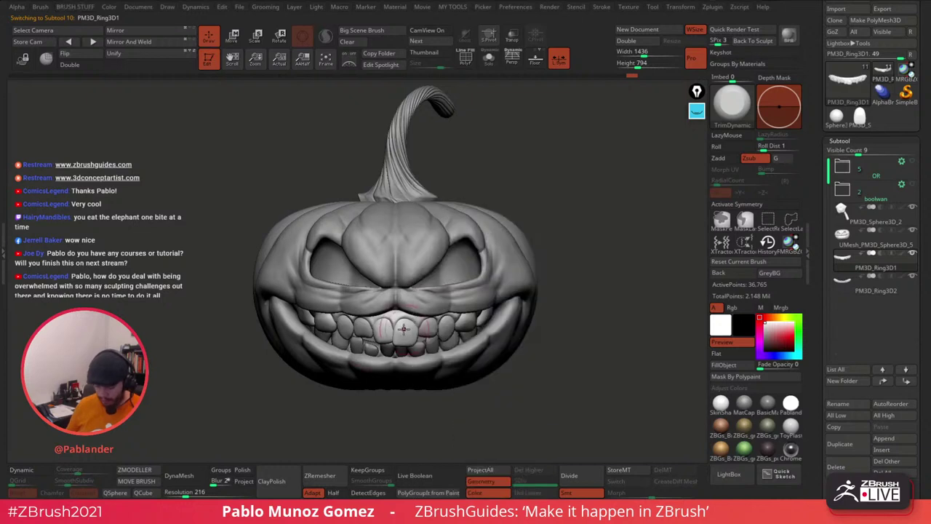
{"action": "right_click_drag", "start_coordinate": [430, 336], "coordinate": [462, 338], "text": "alt"}
{"action": "right_click_drag", "start_coordinate": [432, 296], "coordinate": [423, 265], "text": "ctrl"}
{"action": "right_click_drag", "start_coordinate": [423, 264], "coordinate": [387, 294], "text": "alt"}
Step: Switch to the pumpkin body subtool and carve creases around the mouth corner and lower cheek with the DamStandard brush
{"action": "left_click", "coordinate": [511, 257], "text": "alt"}
{"action": "key", "text": "b"}
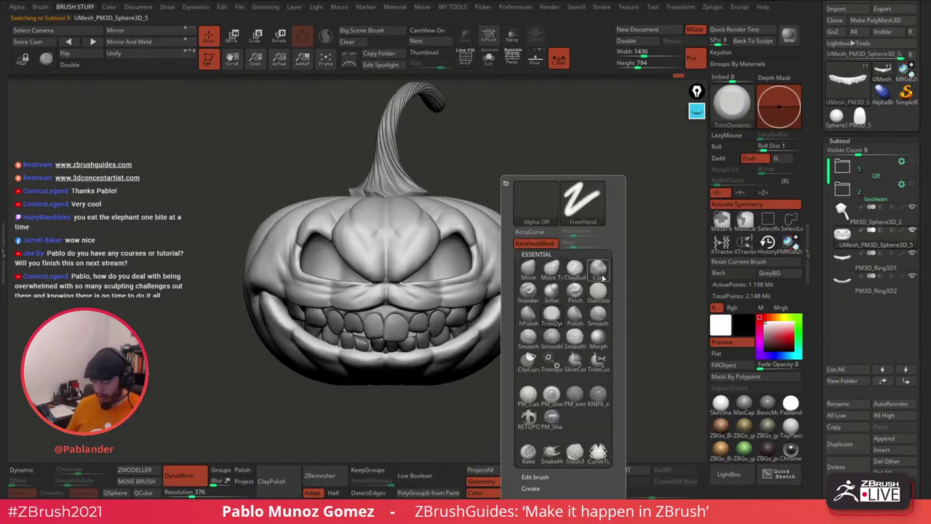
{"action": "left_click", "coordinate": [599, 293]}
{"action": "right_click", "coordinate": [604, 201]}
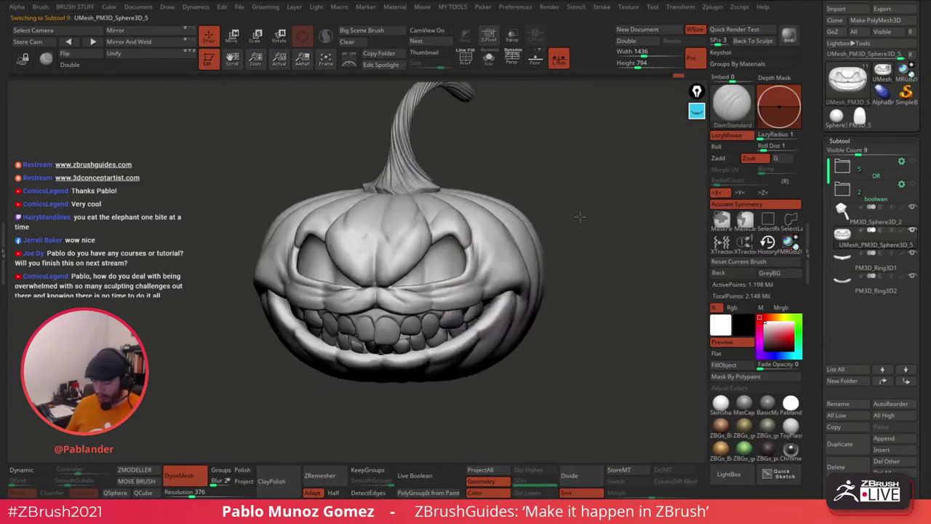
{"action": "right_click_drag", "start_coordinate": [582, 214], "coordinate": [474, 266]}
{"action": "right_click", "coordinate": [447, 233]}
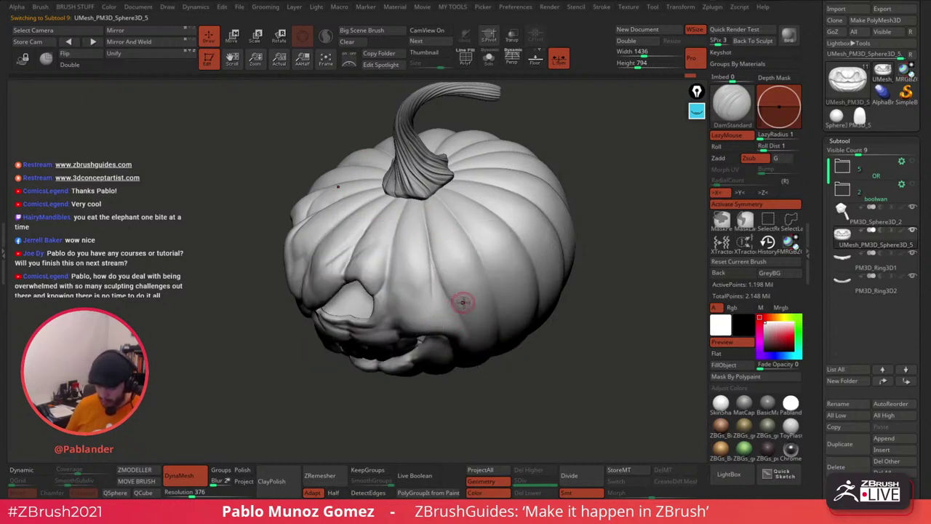
{"action": "mouse_move", "coordinate": [463, 302]}
{"action": "right_mouse_down"}
{"action": "mouse_move", "coordinate": [474, 245]}
{"action": "mouse_move", "coordinate": [476, 260]}
{"action": "mouse_move", "coordinate": [481, 251]}
{"action": "right_mouse_up"}
{"action": "right_click", "coordinate": [480, 251]}
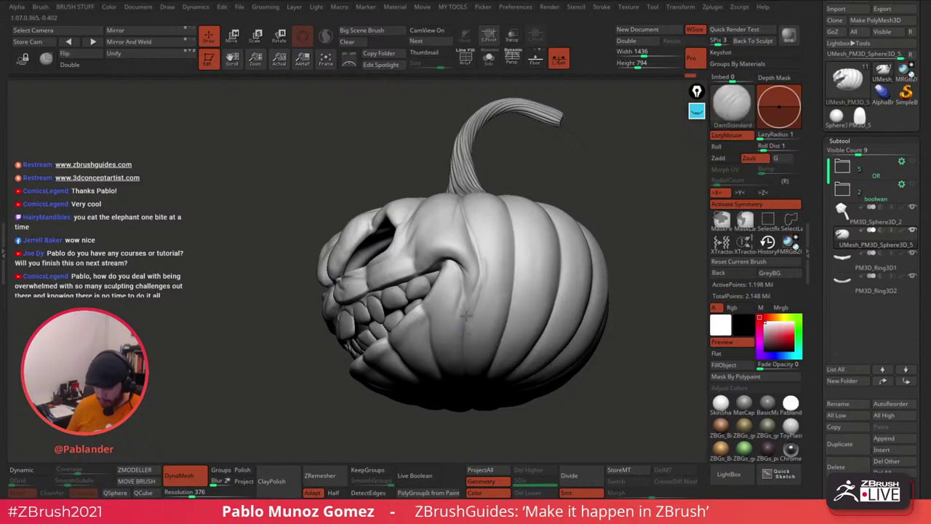
{"action": "mouse_move", "coordinate": [465, 315]}
{"action": "right_mouse_down"}
{"action": "mouse_move", "coordinate": [480, 276]}
{"action": "mouse_move", "coordinate": [468, 270]}
{"action": "mouse_move", "coordinate": [474, 248]}
{"action": "right_mouse_up"}
{"action": "key", "text": "shift"}
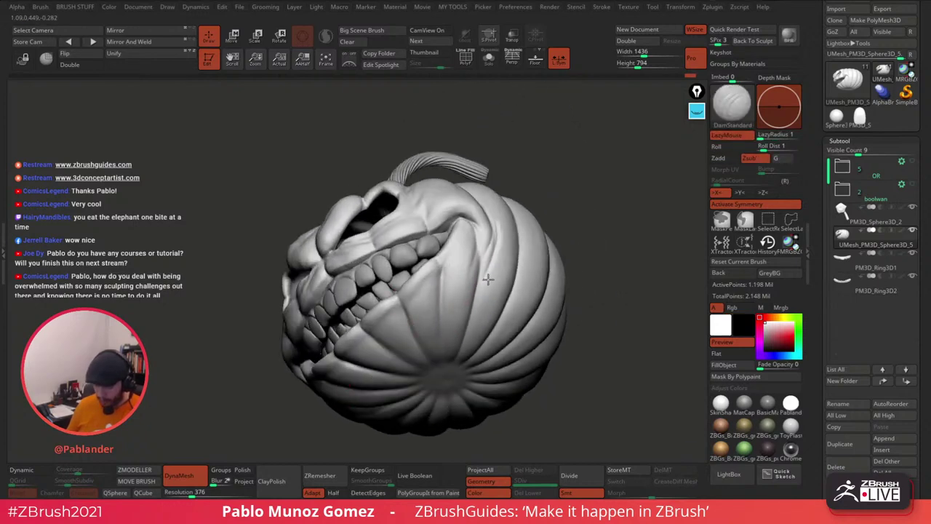
Step: Smooth and sharpen the cheek wrinkles between the eye socket and the corner of the mouth
{"action": "mouse_move", "coordinate": [488, 279]}
{"action": "right_mouse_down"}
{"action": "mouse_move", "coordinate": [534, 255]}
{"action": "mouse_move", "coordinate": [526, 210]}
{"action": "mouse_move", "coordinate": [446, 198]}
{"action": "mouse_move", "coordinate": [466, 195]}
{"action": "mouse_move", "coordinate": [482, 208]}
{"action": "right_mouse_up"}
{"action": "key", "text": "shift"}
{"action": "key", "text": "shift"}
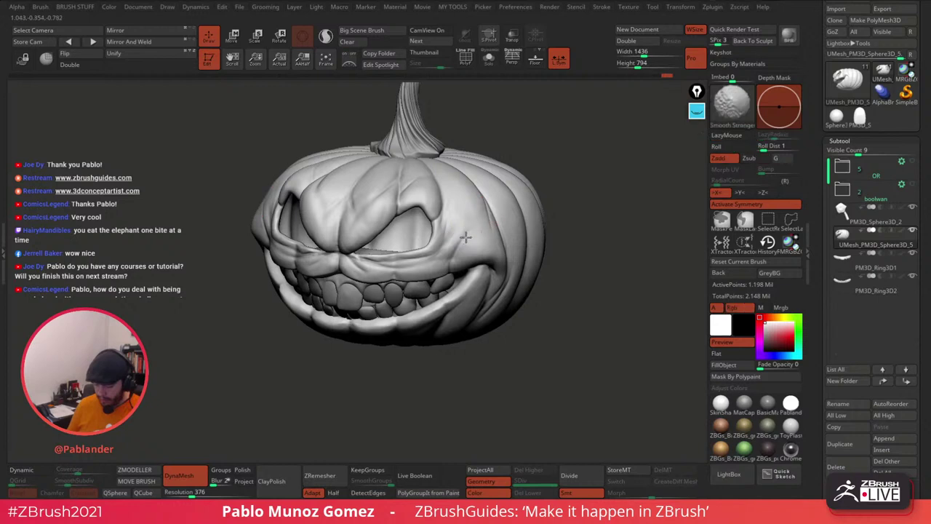
{"action": "right_click_drag", "start_coordinate": [447, 254], "coordinate": [451, 246]}
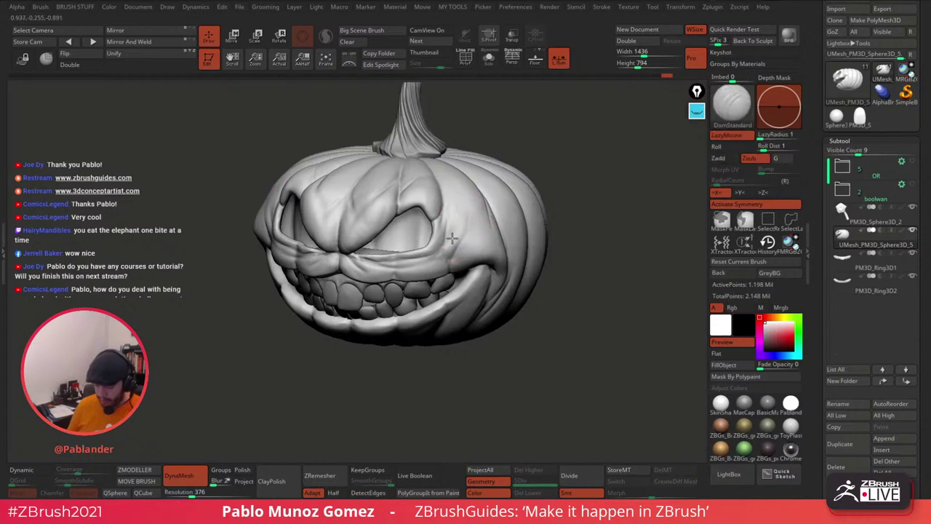
{"action": "right_click", "coordinate": [449, 236]}
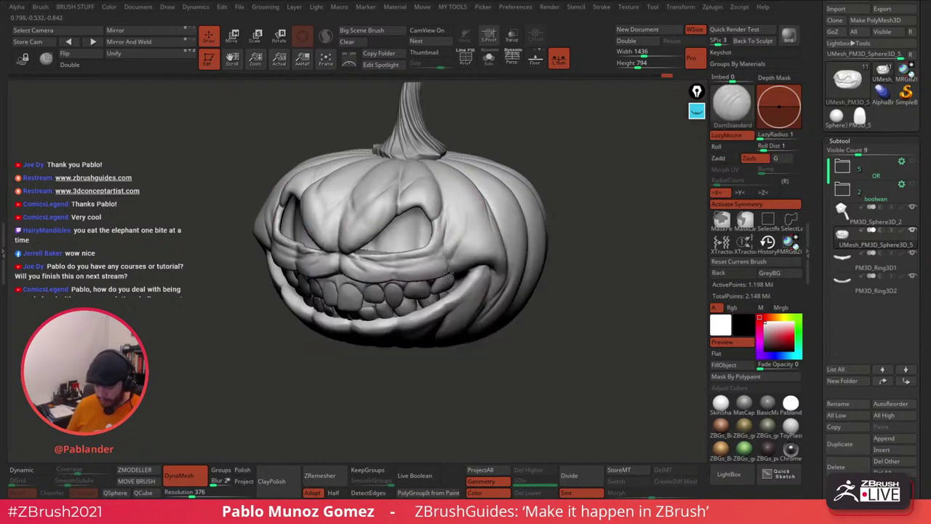
{"action": "right_click_drag", "start_coordinate": [441, 203], "coordinate": [423, 248]}
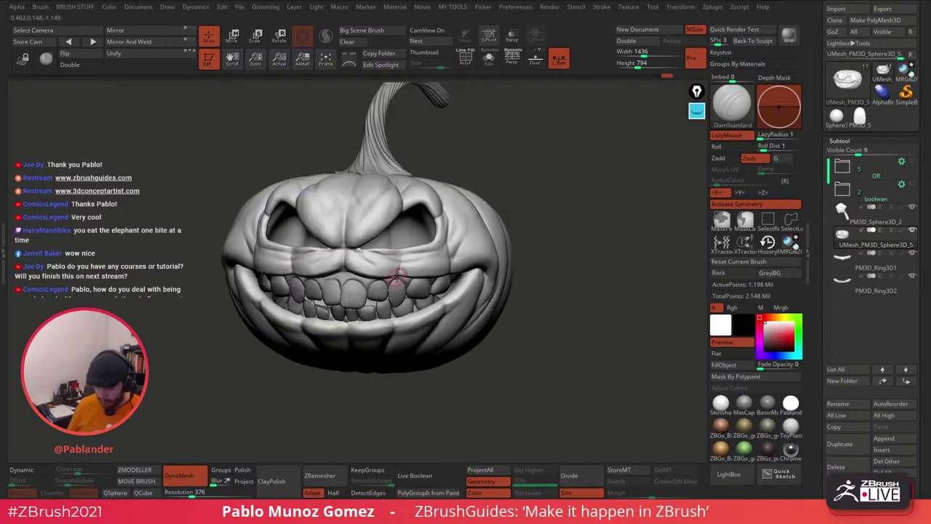
Step: Carve long DamStandard creases from below the stem down the rib beside the eye socket, and smooth their upper ends
{"action": "right_click_drag", "start_coordinate": [374, 224], "coordinate": [409, 275]}
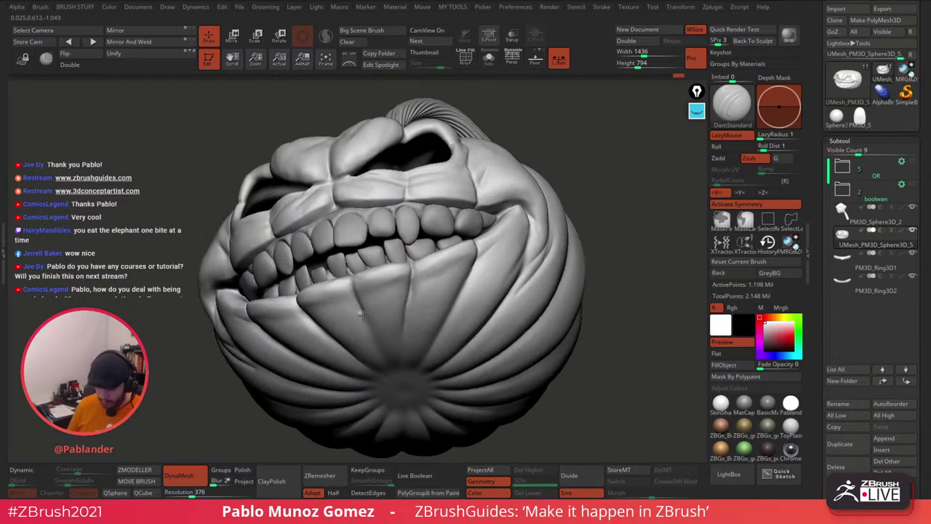
{"action": "right_click_drag", "start_coordinate": [389, 371], "coordinate": [505, 239]}
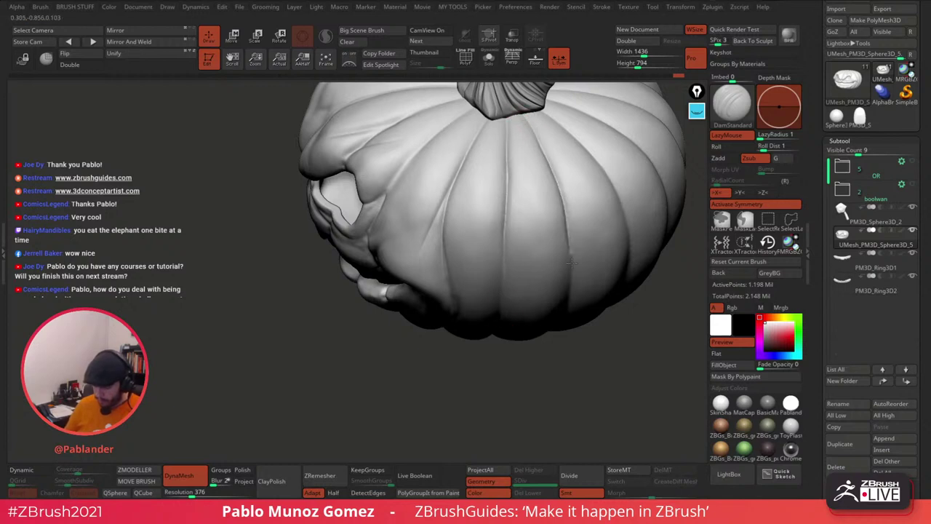
{"action": "mouse_move", "coordinate": [562, 244]}
{"action": "right_mouse_down"}
{"action": "mouse_move", "coordinate": [499, 177]}
{"action": "mouse_move", "coordinate": [482, 277]}
{"action": "right_mouse_up"}
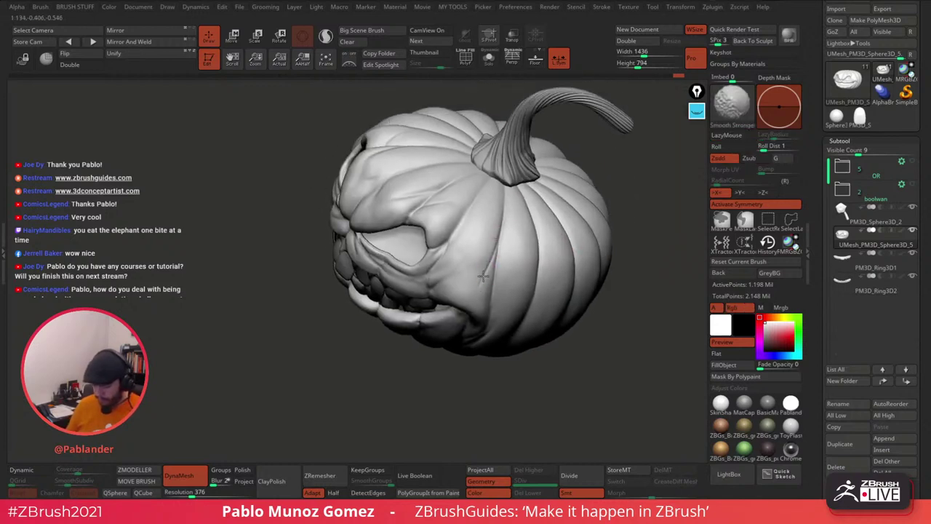
{"action": "mouse_move", "coordinate": [479, 241]}
{"action": "right_mouse_down"}
{"action": "mouse_move", "coordinate": [498, 209]}
{"action": "mouse_move", "coordinate": [480, 191]}
{"action": "right_mouse_up"}
{"action": "right_click", "coordinate": [446, 250]}
{"action": "right_click_drag", "start_coordinate": [446, 249], "coordinate": [480, 197], "text": "ctrl"}
{"action": "left_click_drag", "start_coordinate": [474, 173], "coordinate": [435, 270]}
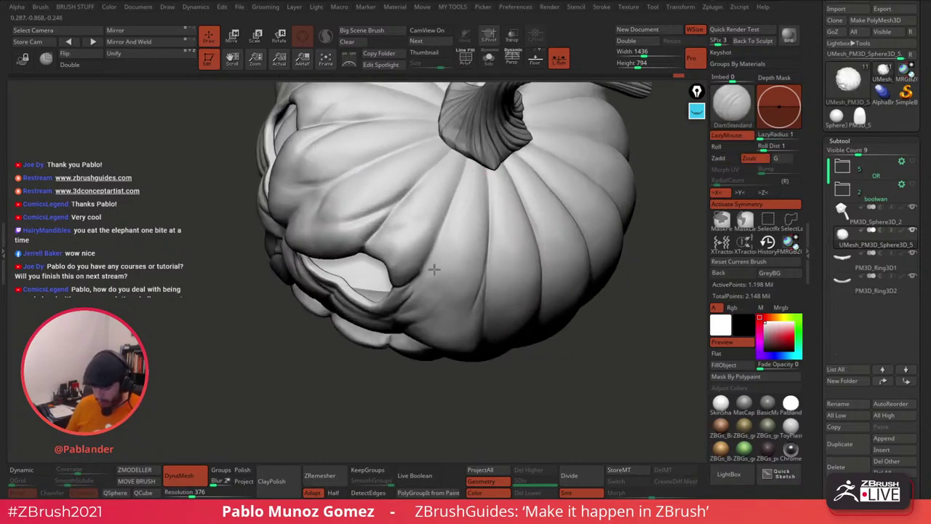
{"action": "left_click_drag", "start_coordinate": [477, 194], "coordinate": [428, 302]}
{"action": "mouse_move", "coordinate": [476, 206]}
{"action": "left_mouse_down", "text": "shift"}
{"action": "mouse_move", "coordinate": [457, 279]}
{"action": "mouse_move", "coordinate": [468, 214]}
{"action": "left_mouse_up", "text": "shift"}
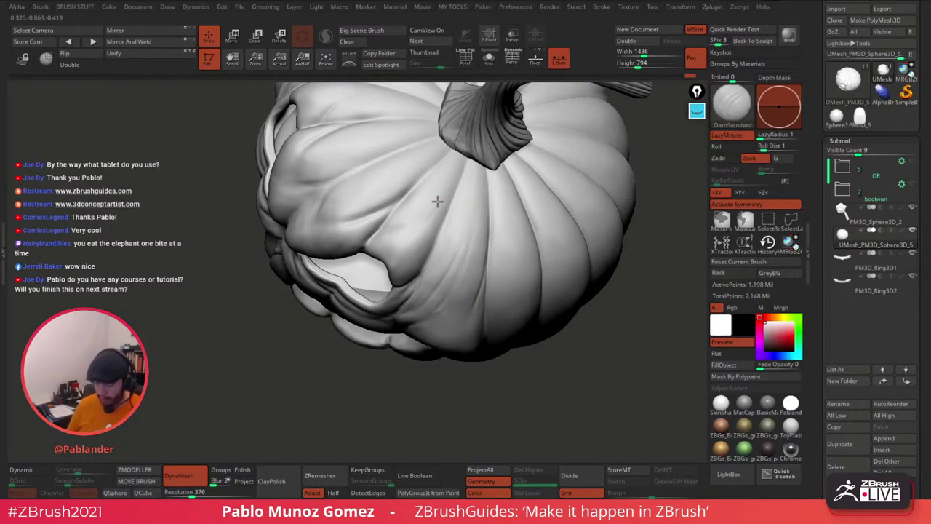
Step: Refine the folds at the mouth corner and the end of the lower lip, smoothing between the DamStandard creases
{"action": "mouse_move", "coordinate": [432, 208]}
{"action": "right_mouse_down"}
{"action": "mouse_move", "coordinate": [487, 247]}
{"action": "mouse_move", "coordinate": [474, 221]}
{"action": "right_mouse_up"}
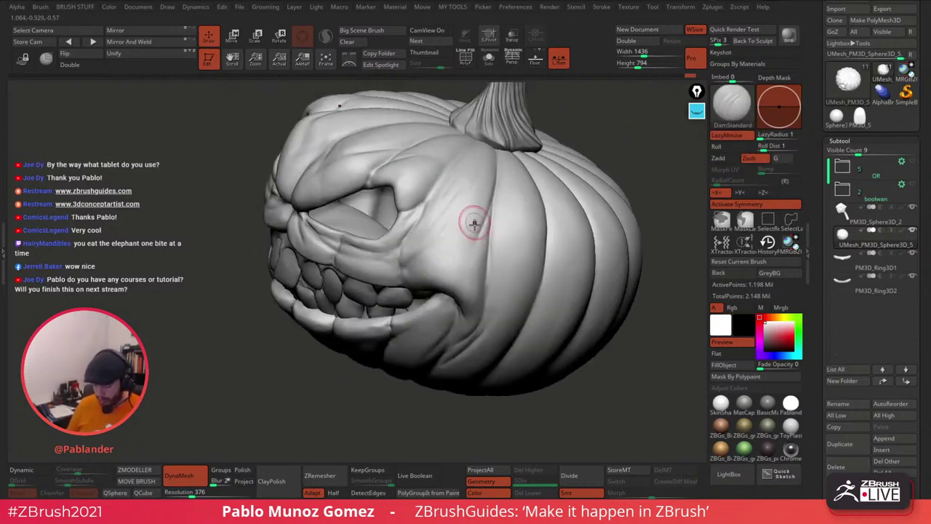
{"action": "key", "text": "shift"}
{"action": "mouse_move", "coordinate": [446, 265]}
{"action": "right_mouse_down"}
{"action": "mouse_move", "coordinate": [465, 258]}
{"action": "mouse_move", "coordinate": [474, 277]}
{"action": "right_mouse_up"}
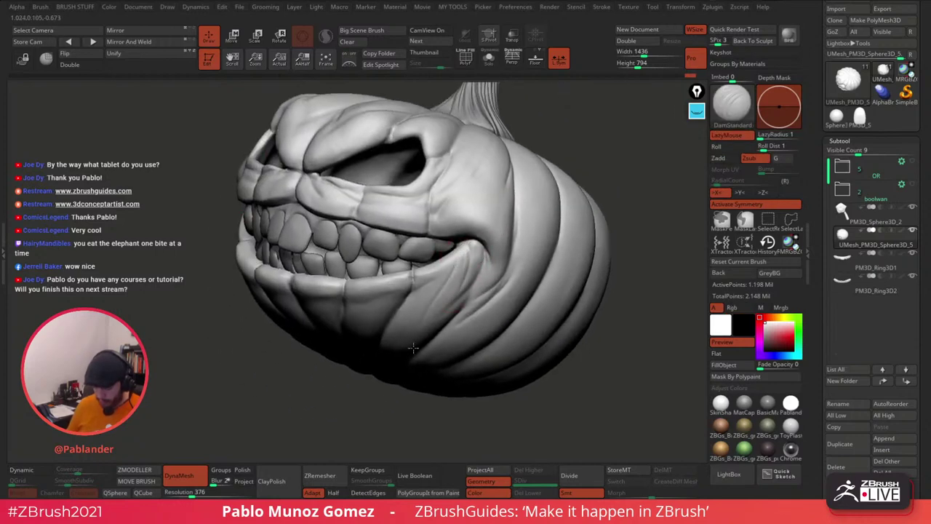
{"action": "mouse_move", "coordinate": [459, 269]}
{"action": "left_mouse_down", "text": "shift"}
{"action": "mouse_move", "coordinate": [436, 299]}
{"action": "mouse_move", "coordinate": [474, 281]}
{"action": "left_mouse_up", "text": "shift"}
{"action": "mouse_move", "coordinate": [457, 308]}
{"action": "right_mouse_down", "text": "shift"}
{"action": "mouse_move", "coordinate": [434, 313]}
{"action": "mouse_move", "coordinate": [473, 305]}
{"action": "mouse_move", "coordinate": [538, 259]}
{"action": "right_mouse_up", "text": "shift"}
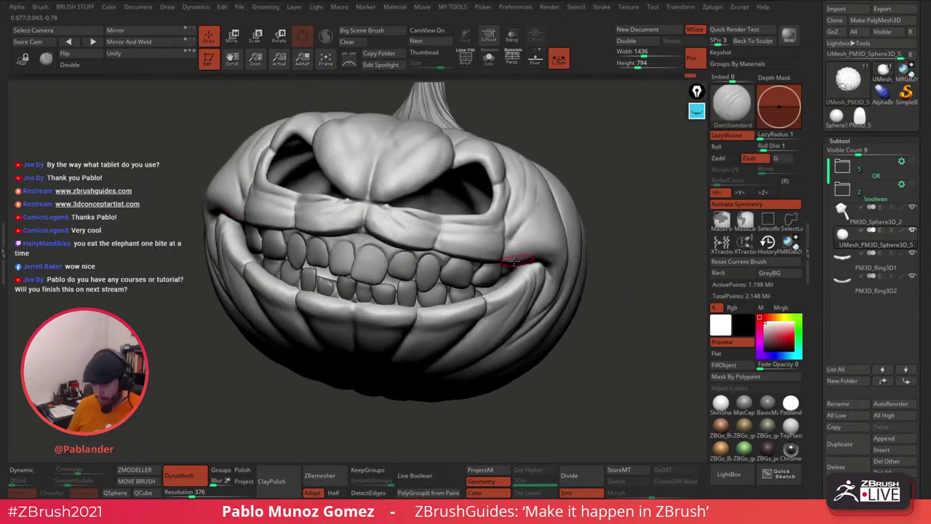
{"action": "right_click_drag", "start_coordinate": [532, 211], "coordinate": [395, 193]}
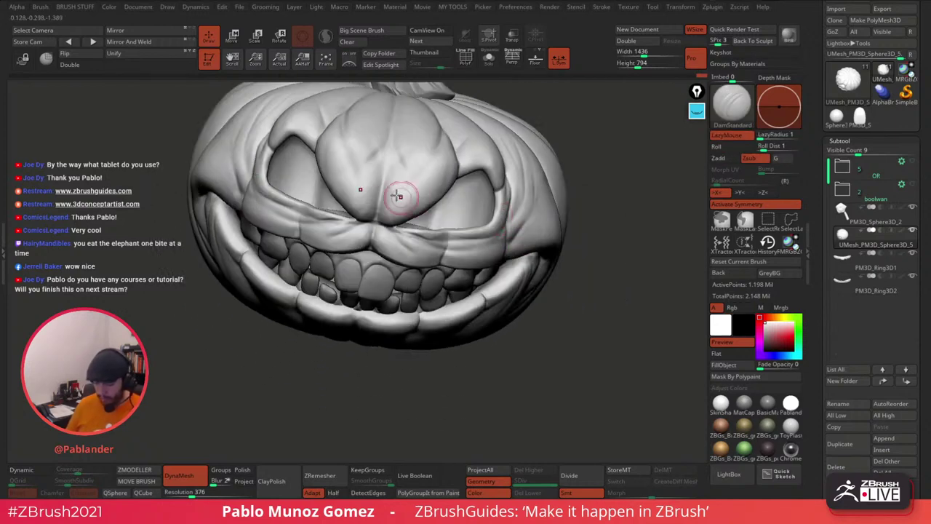
Step: Carve DamStandard creases on the forehead bulge and on the upper lip below the eye, and smooth around them
{"action": "mouse_move", "coordinate": [389, 145]}
{"action": "left_mouse_down"}
{"action": "mouse_move", "coordinate": [382, 192]}
{"action": "mouse_move", "coordinate": [387, 152]}
{"action": "mouse_move", "coordinate": [404, 149]}
{"action": "left_mouse_up"}
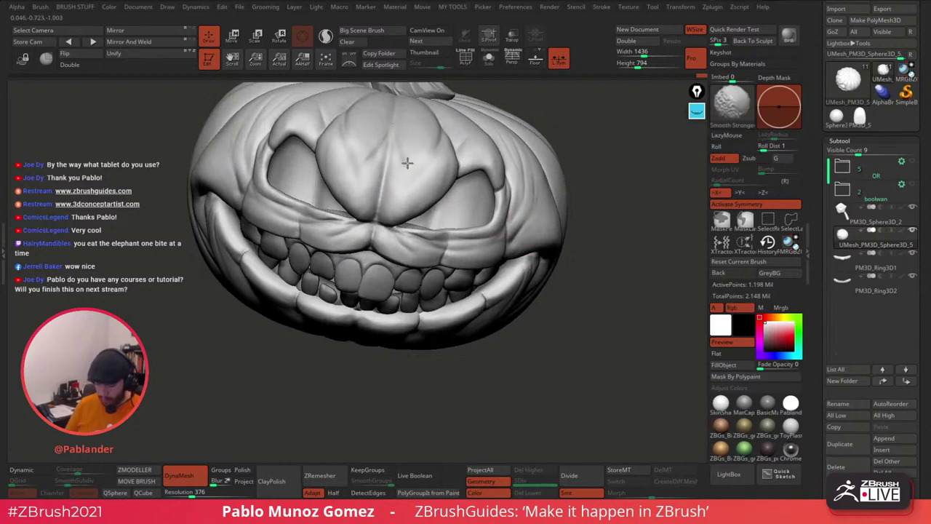
{"action": "mouse_move", "coordinate": [430, 166]}
{"action": "right_mouse_down"}
{"action": "mouse_move", "coordinate": [492, 194]}
{"action": "mouse_move", "coordinate": [460, 189]}
{"action": "right_mouse_up"}
{"action": "mouse_move", "coordinate": [428, 220]}
{"action": "left_mouse_down", "text": "shift"}
{"action": "mouse_move", "coordinate": [369, 253]}
{"action": "mouse_move", "coordinate": [352, 244]}
{"action": "mouse_move", "coordinate": [378, 249]}
{"action": "left_mouse_up", "text": "shift"}
{"action": "mouse_move", "coordinate": [441, 208]}
{"action": "right_mouse_down"}
{"action": "mouse_move", "coordinate": [470, 235]}
{"action": "mouse_move", "coordinate": [478, 259]}
{"action": "right_mouse_up"}
{"action": "key", "text": "shift"}
{"action": "key", "text": "space"}
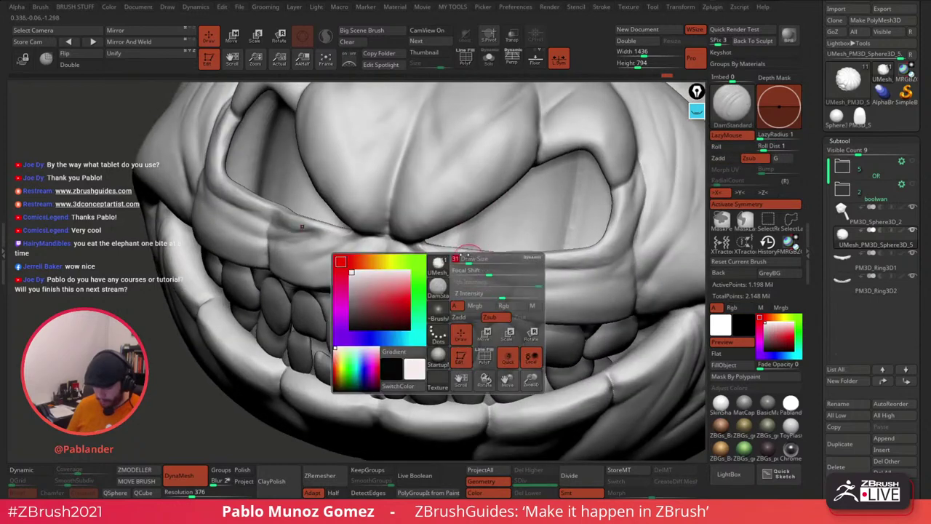
{"action": "mouse_move", "coordinate": [476, 259]}
{"action": "left_mouse_down"}
{"action": "mouse_move", "coordinate": [449, 260]}
{"action": "mouse_move", "coordinate": [476, 279]}
{"action": "left_mouse_up"}
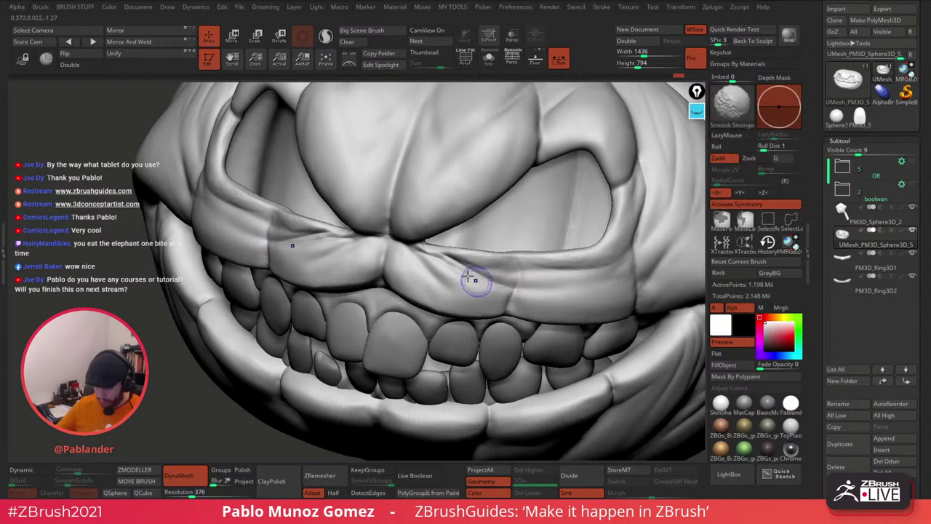
{"action": "mouse_move", "coordinate": [529, 283]}
{"action": "right_mouse_down", "text": "ctrl"}
{"action": "mouse_move", "coordinate": [533, 246]}
{"action": "mouse_move", "coordinate": [450, 273]}
{"action": "right_mouse_up", "text": "ctrl"}
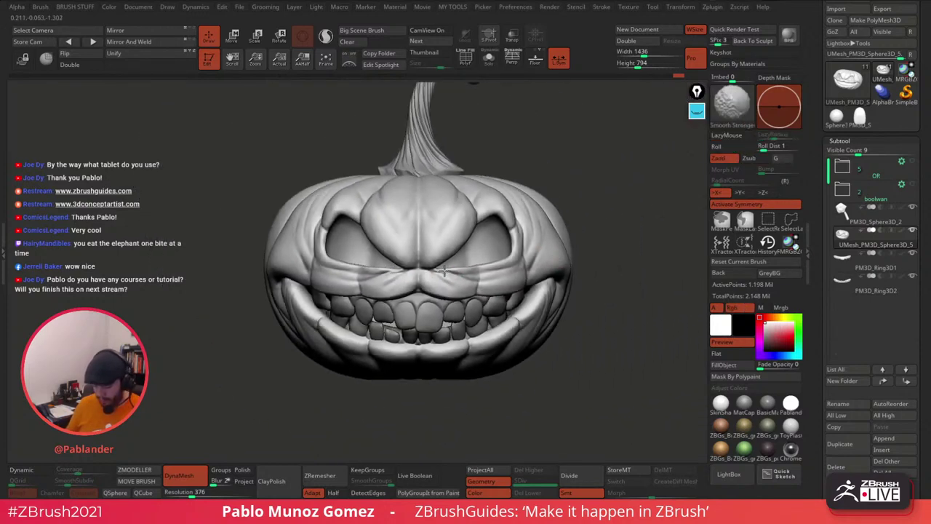
Step: Refine the brow ridge above the eye socket with DamStandard and smoothing strokes
{"action": "right_click_drag", "start_coordinate": [527, 239], "coordinate": [480, 244], "text": "ctrl"}
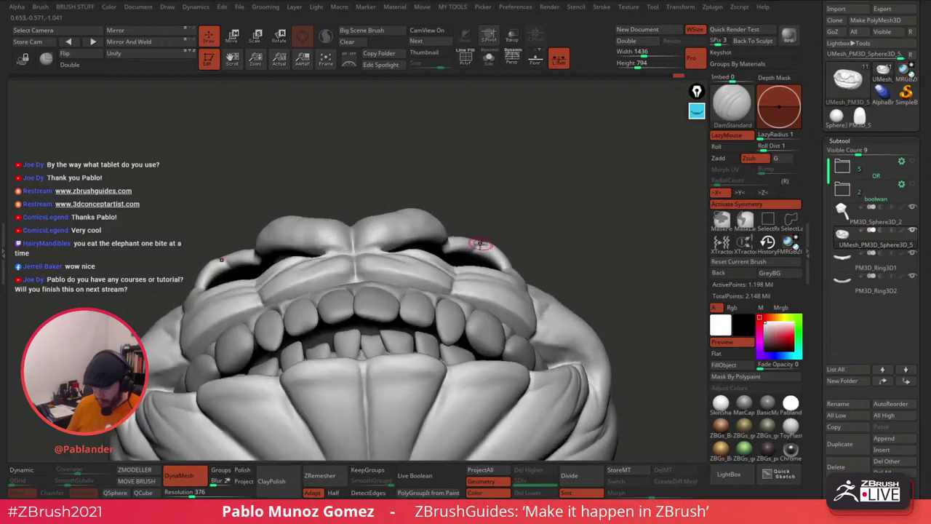
{"action": "right_click_drag", "start_coordinate": [502, 212], "coordinate": [512, 250]}
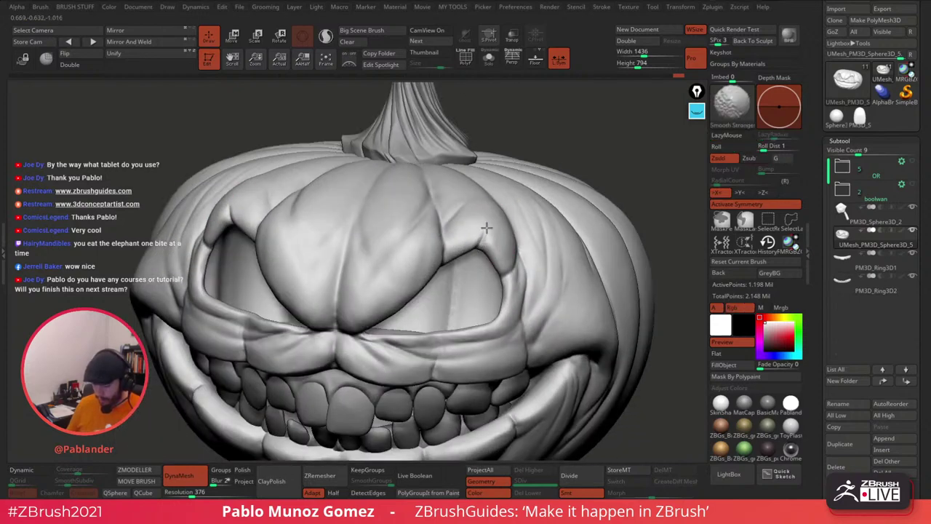
{"action": "mouse_move", "coordinate": [490, 236]}
{"action": "left_mouse_down"}
{"action": "mouse_move", "coordinate": [486, 204]}
{"action": "mouse_move", "coordinate": [487, 222]}
{"action": "left_mouse_up"}
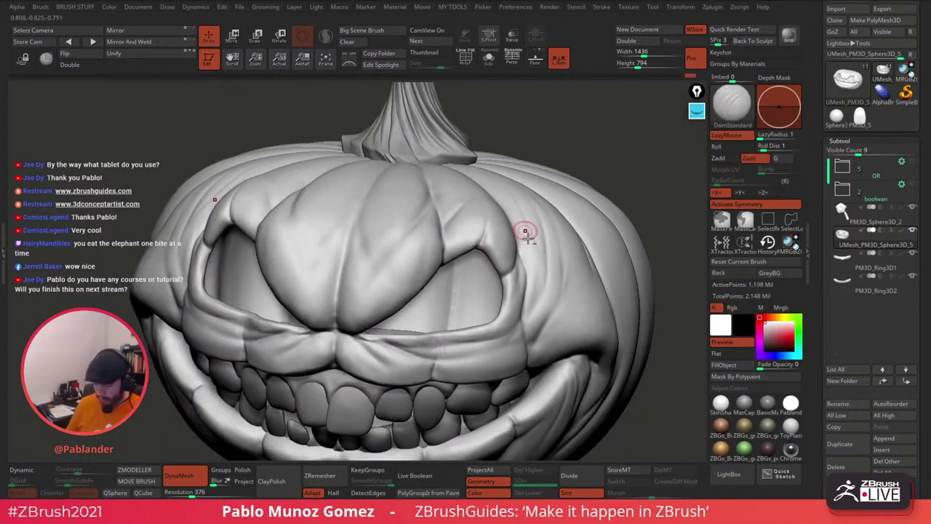
Step: Pull the upper sides of the pumpkin outward with a resized Move brush after toggling its AccuCurve option
{"action": "mouse_move", "coordinate": [526, 235]}
{"action": "right_mouse_down", "text": "ctrl"}
{"action": "mouse_move", "coordinate": [551, 184]}
{"action": "mouse_move", "coordinate": [607, 209]}
{"action": "mouse_move", "coordinate": [584, 256]}
{"action": "mouse_move", "coordinate": [576, 258]}
{"action": "mouse_move", "coordinate": [574, 243]}
{"action": "right_mouse_up", "text": "ctrl"}
{"action": "key", "text": "b"}
{"action": "key", "text": "m"}
{"action": "key", "text": "v"}
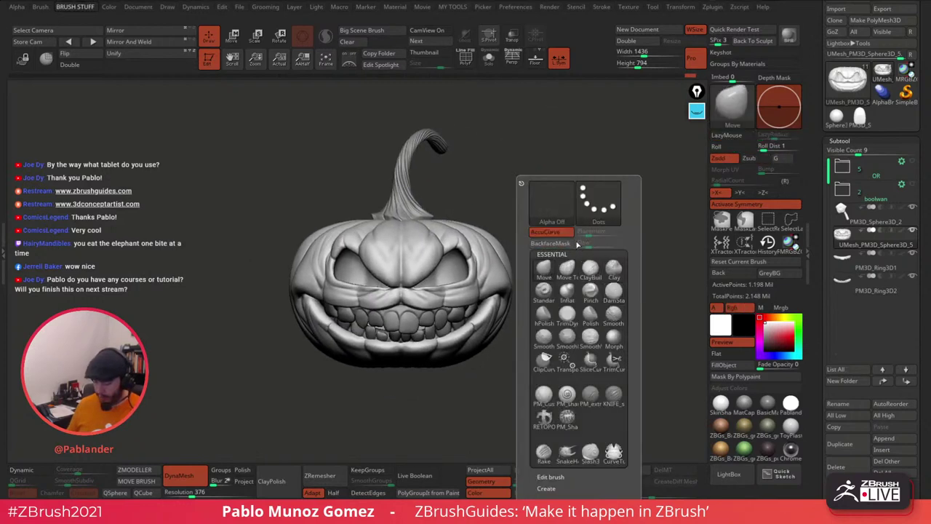
{"action": "key", "text": "1"}
{"action": "left_click", "coordinate": [553, 234]}
{"action": "right_click_drag", "start_coordinate": [564, 180], "coordinate": [574, 182]}
{"action": "key", "text": "space"}
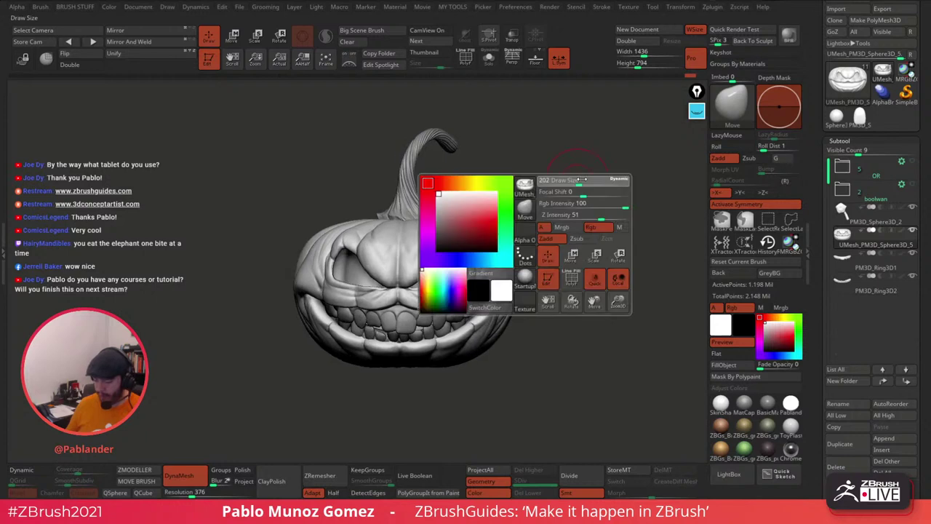
{"action": "left_click", "coordinate": [593, 182]}
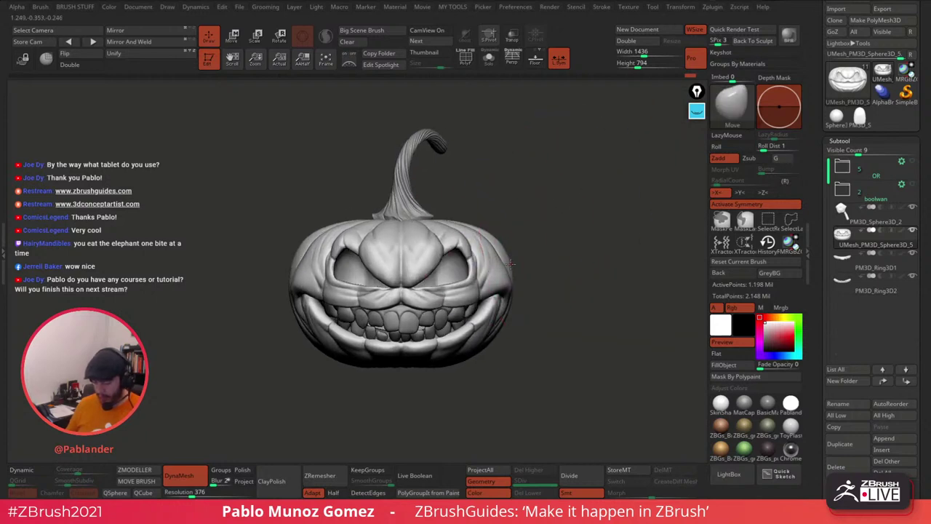
{"action": "left_click_drag", "start_coordinate": [512, 263], "coordinate": [518, 237]}
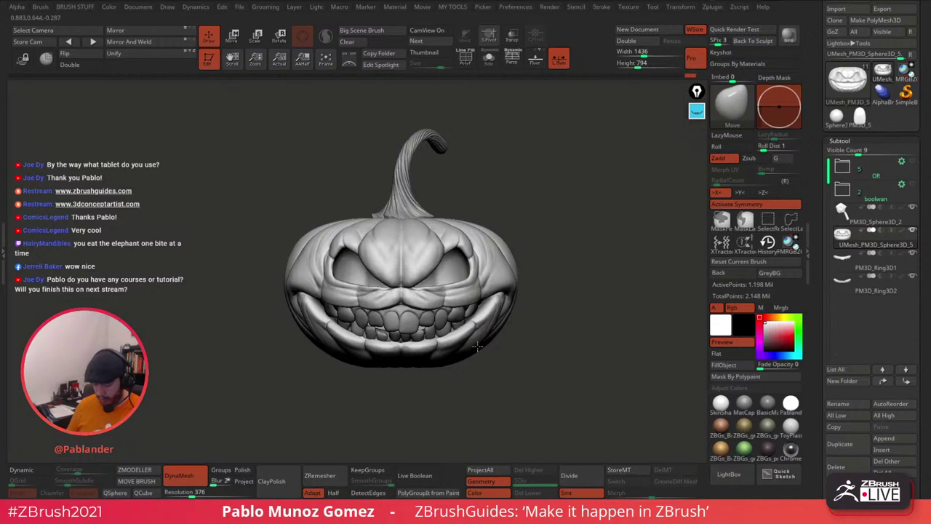
{"action": "mouse_move", "coordinate": [522, 259]}
{"action": "left_mouse_down"}
{"action": "mouse_move", "coordinate": [538, 249]}
{"action": "mouse_move", "coordinate": [503, 216]}
{"action": "left_mouse_up"}
Step: Examine the pumpkin's overall silhouette from above and from the front
{"action": "left_click_drag", "start_coordinate": [572, 200], "coordinate": [553, 267], "text": "shift"}
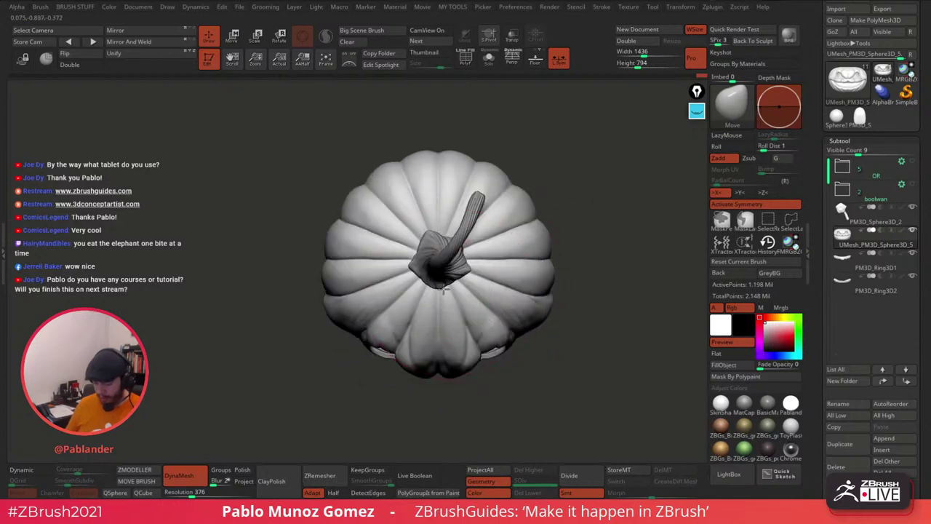
{"action": "left_click_drag", "start_coordinate": [588, 308], "coordinate": [590, 213], "text": "shift"}
{"action": "left_click_drag", "start_coordinate": [563, 251], "coordinate": [563, 194], "text": "alt"}
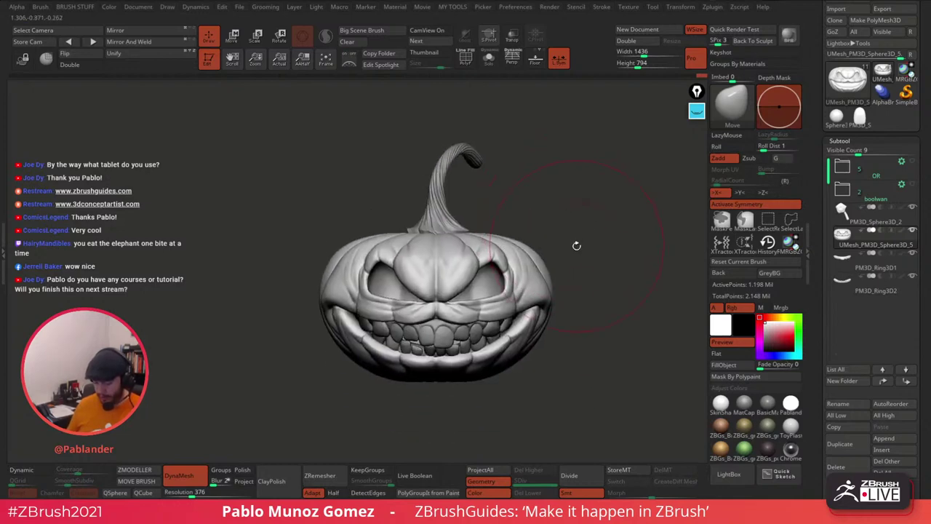
{"action": "left_click_drag", "start_coordinate": [598, 300], "coordinate": [575, 275], "text": "alt"}
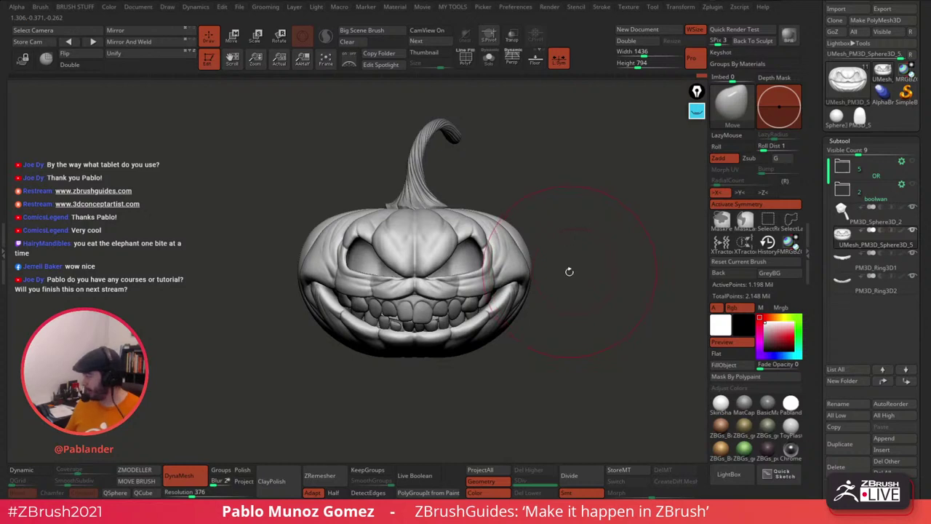
{"action": "mouse_move", "coordinate": [587, 235]}
{"action": "right_mouse_down"}
{"action": "mouse_move", "coordinate": [587, 262]}
{"action": "mouse_move", "coordinate": [577, 271]}
{"action": "mouse_move", "coordinate": [611, 276]}
{"action": "mouse_move", "coordinate": [591, 278]}
{"action": "mouse_move", "coordinate": [582, 307]}
{"action": "mouse_move", "coordinate": [582, 280]}
{"action": "right_mouse_up"}
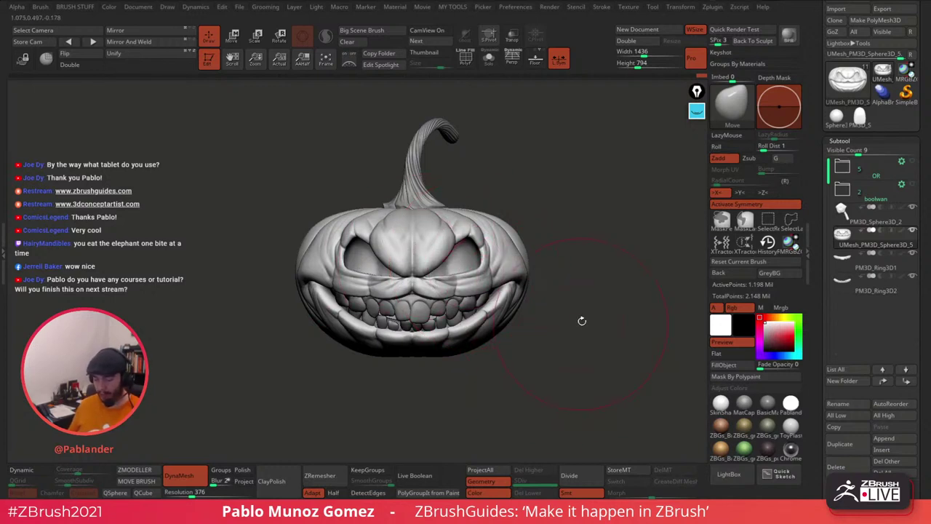
{"action": "right_click_drag", "start_coordinate": [583, 314], "coordinate": [585, 305]}
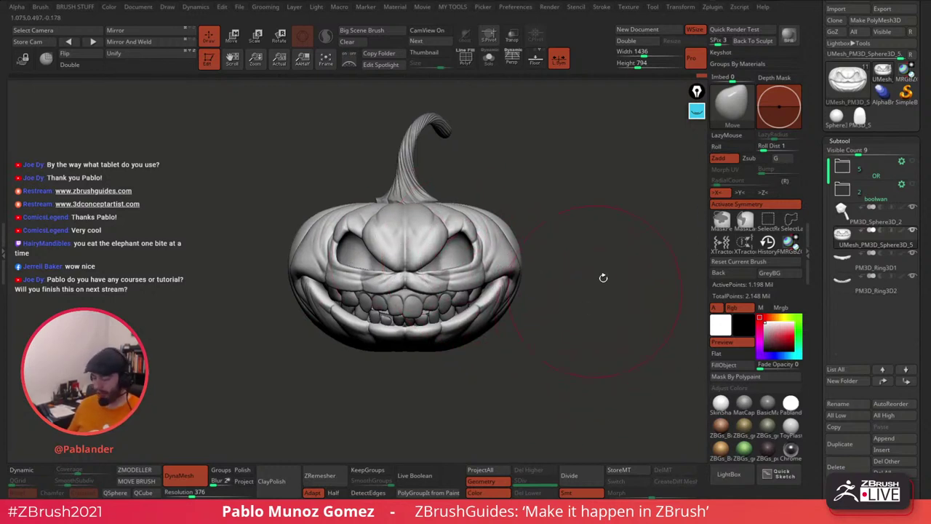
Step: Append a Sphere3D as a new subtool and make it the active one
{"action": "left_click", "coordinate": [884, 439]}
{"action": "left_click", "coordinate": [896, 440]}
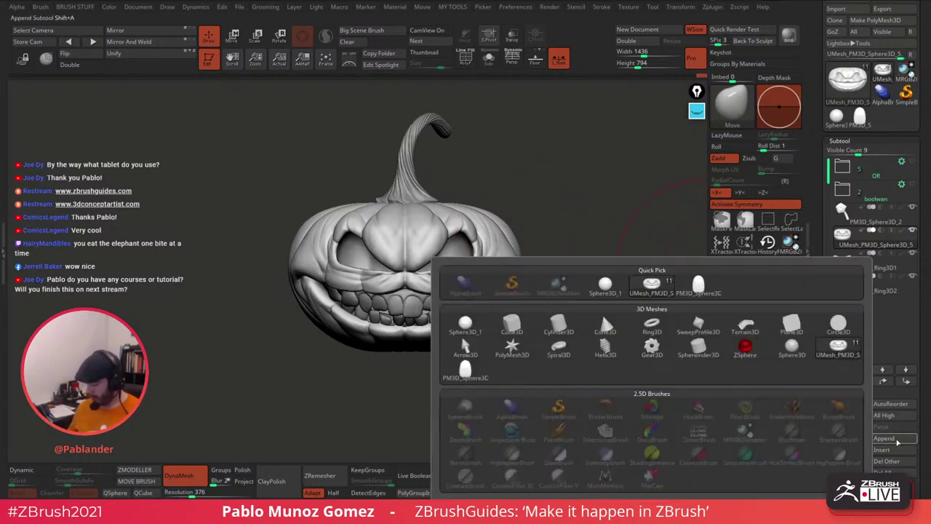
{"action": "left_click", "coordinate": [465, 324]}
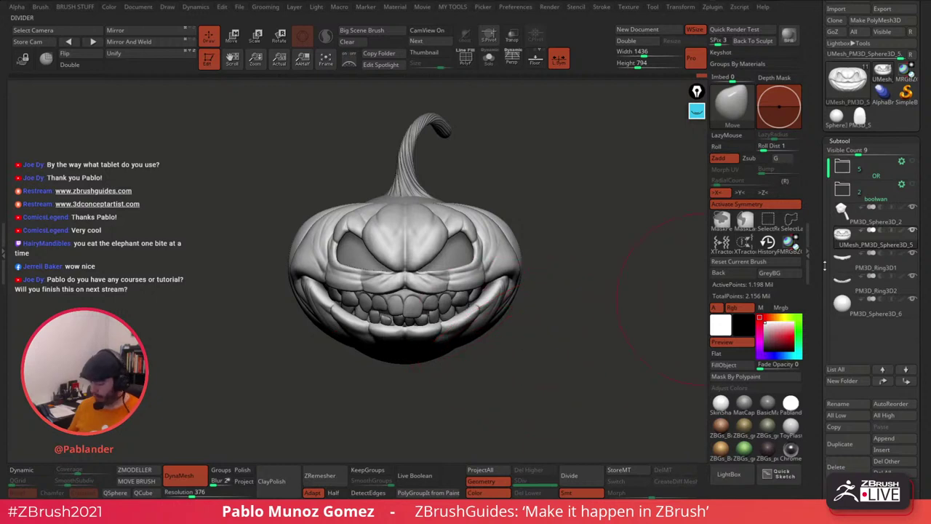
{"action": "left_click", "coordinate": [869, 306]}
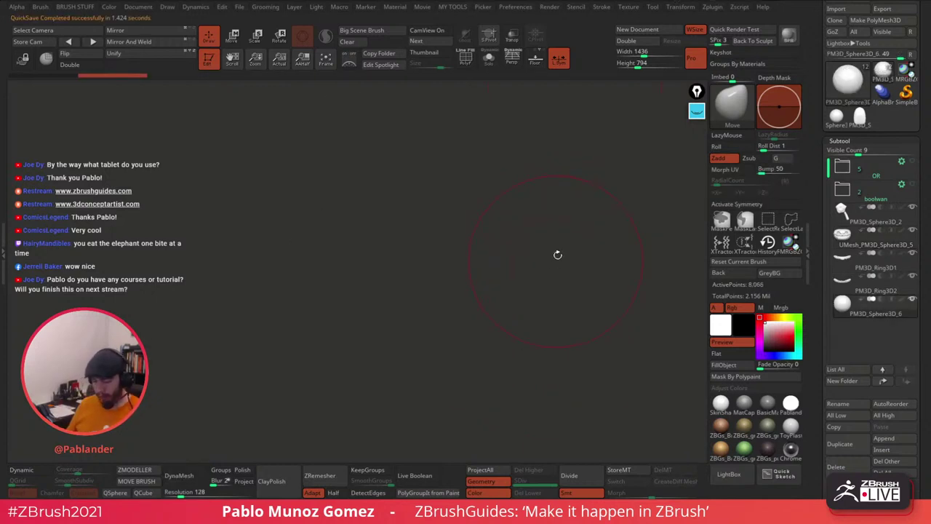
Step: Scale the new sphere down uniformly and move it up by about 0.28 inside the pumpkin
{"action": "left_click", "coordinate": [259, 40]}
{"action": "left_click", "coordinate": [232, 36]}
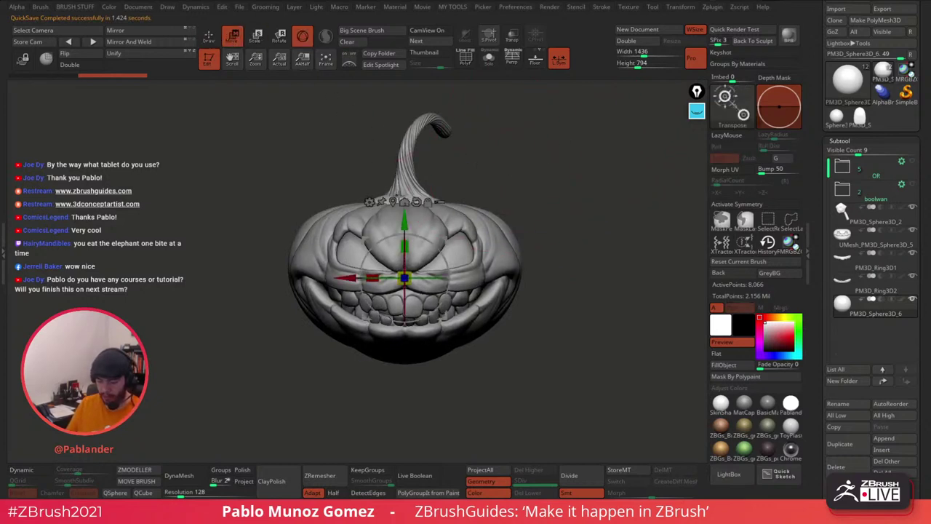
{"action": "left_click", "coordinate": [488, 59]}
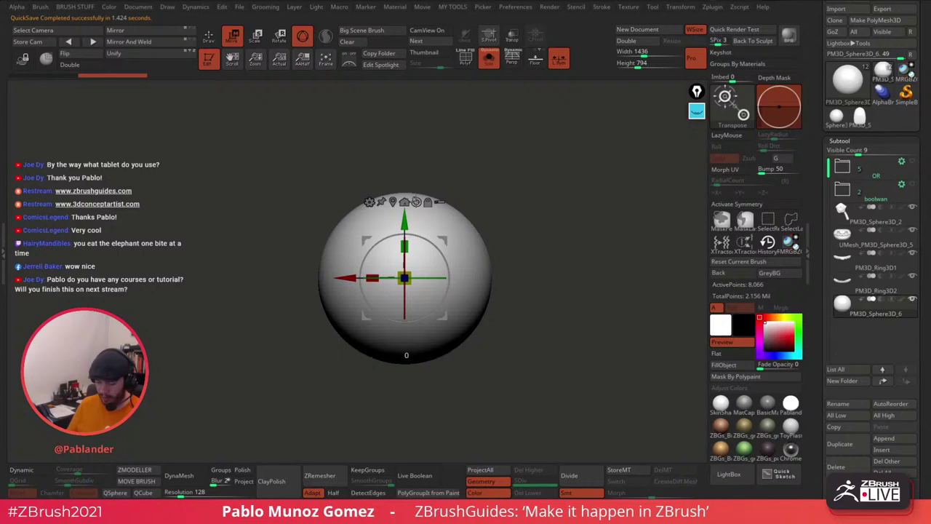
{"action": "left_click_drag", "start_coordinate": [407, 275], "coordinate": [449, 270]}
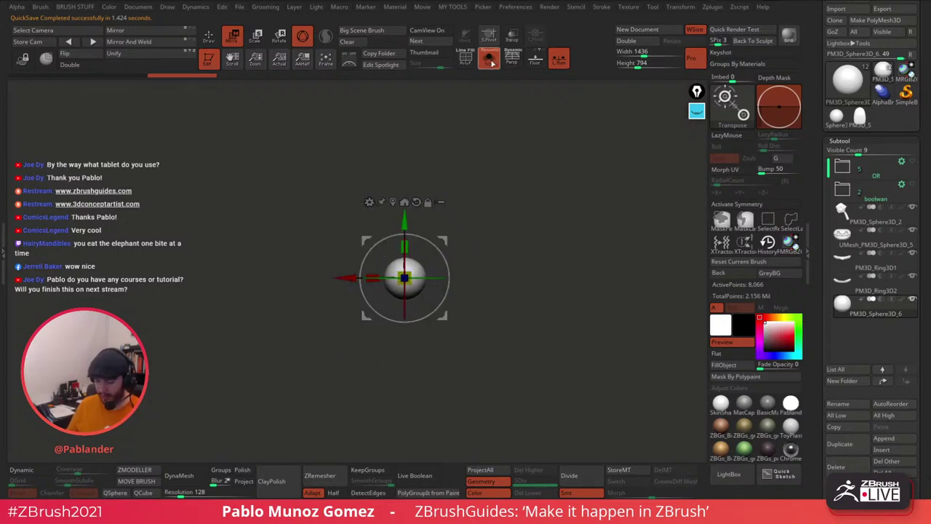
{"action": "left_click", "coordinate": [489, 59]}
{"action": "left_click_drag", "start_coordinate": [405, 219], "coordinate": [405, 195]}
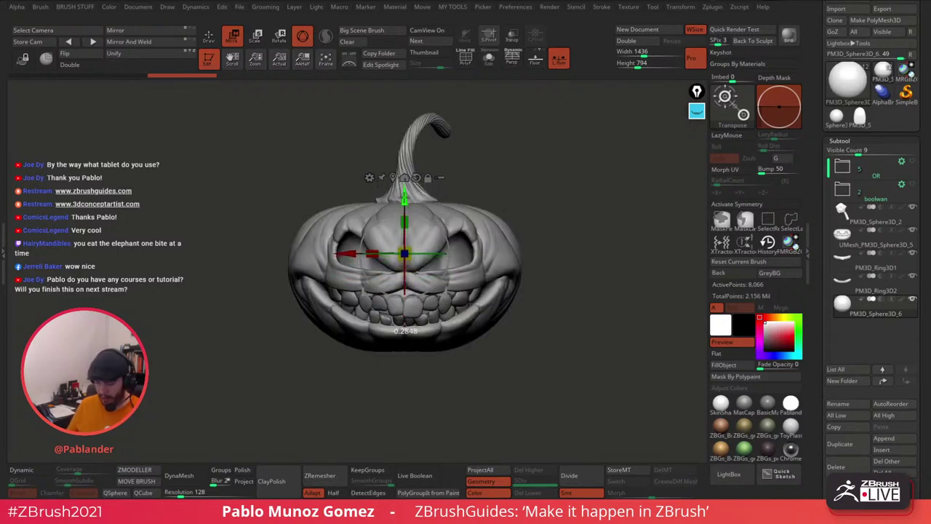
Step: Isolate the sphere, frame it, and return to draw mode with an adjusted brush size
{"action": "left_click", "coordinate": [489, 62]}
{"action": "right_click_drag", "start_coordinate": [451, 178], "coordinate": [481, 270], "text": "ctrl"}
{"action": "key", "text": "f"}
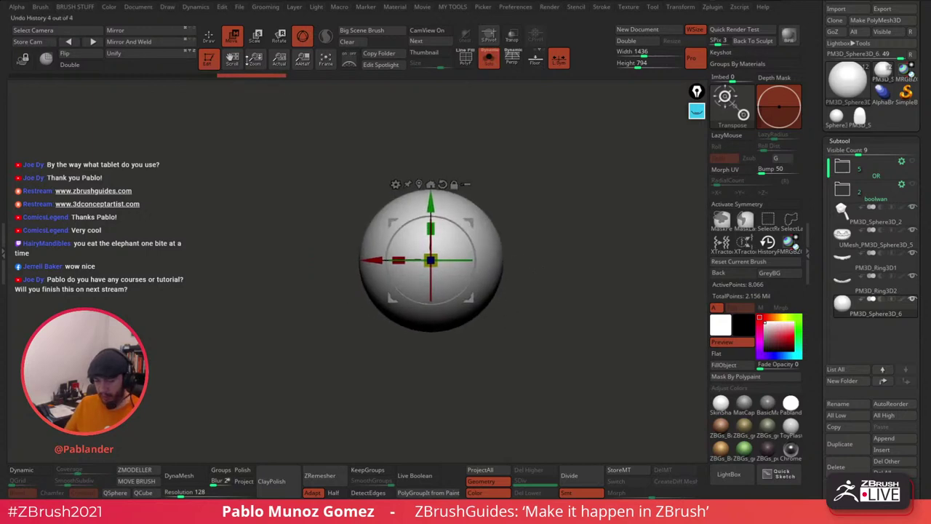
{"action": "key", "text": "q"}
{"action": "key", "text": "space"}
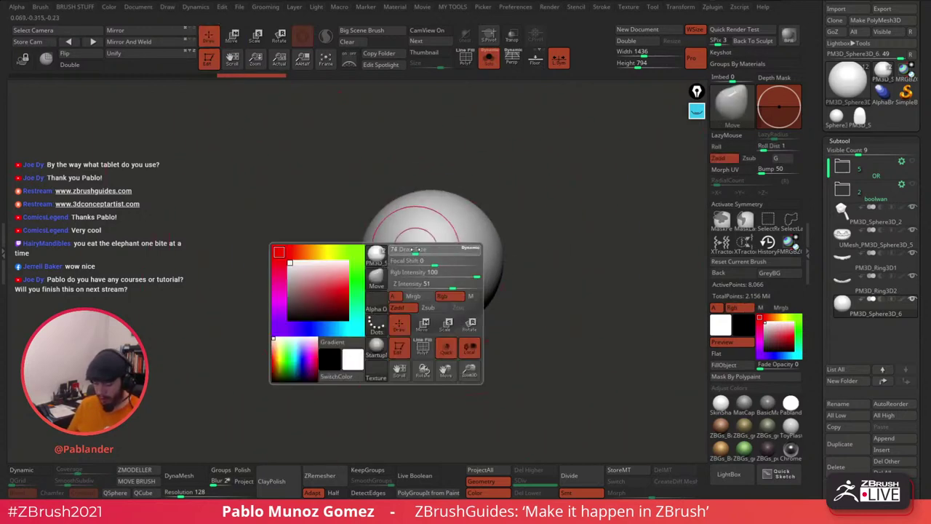
{"action": "key", "text": "space"}
{"action": "left_click_drag", "start_coordinate": [447, 245], "coordinate": [449, 245]}
{"action": "mouse_move", "coordinate": [449, 260]}
{"action": "right_mouse_down"}
{"action": "mouse_move", "coordinate": [457, 238]}
{"action": "mouse_move", "coordinate": [470, 248]}
{"action": "right_mouse_up"}
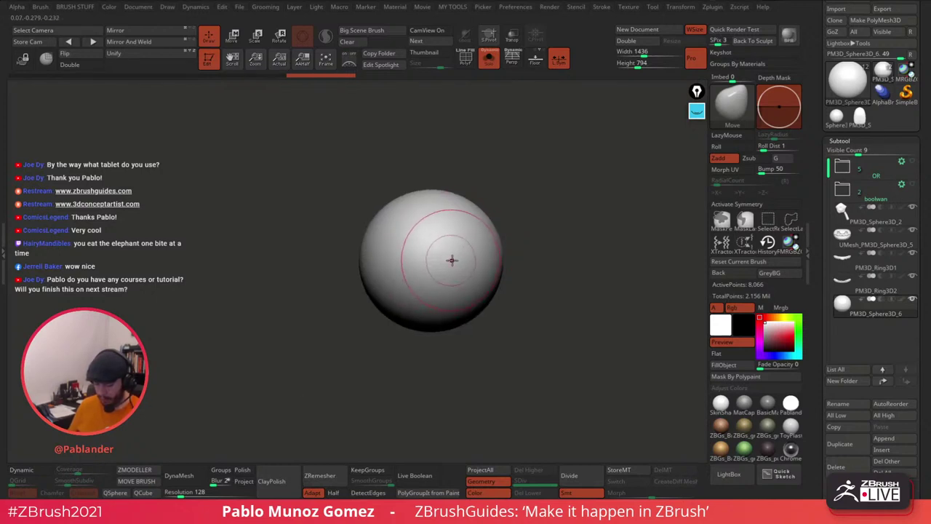
Step: Sculpt a round recess with a raised rim and a central mound on the sphere's front using the Clay brush
{"action": "key", "text": "b"}
{"action": "key", "text": "c"}
{"action": "key", "text": "l"}
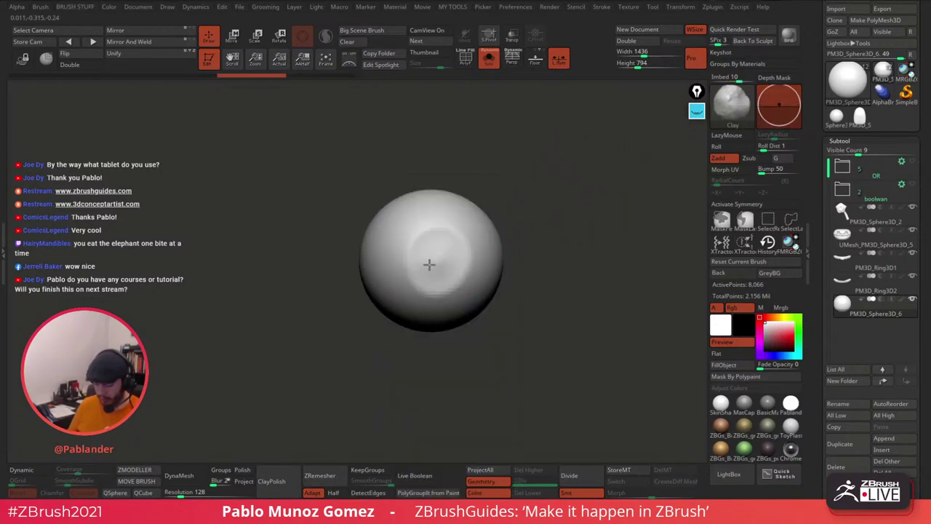
{"action": "mouse_move", "coordinate": [395, 271]}
{"action": "left_mouse_down"}
{"action": "mouse_move", "coordinate": [437, 258]}
{"action": "mouse_move", "coordinate": [426, 245]}
{"action": "left_mouse_up"}
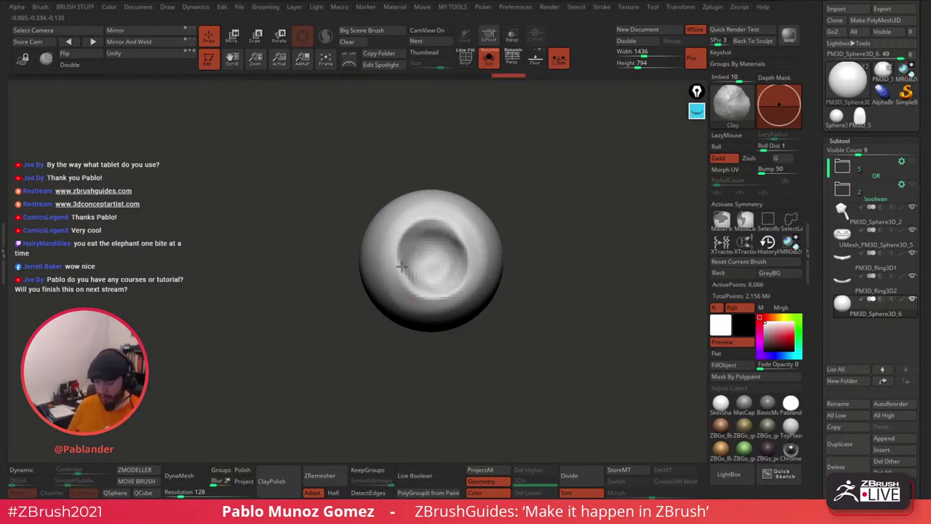
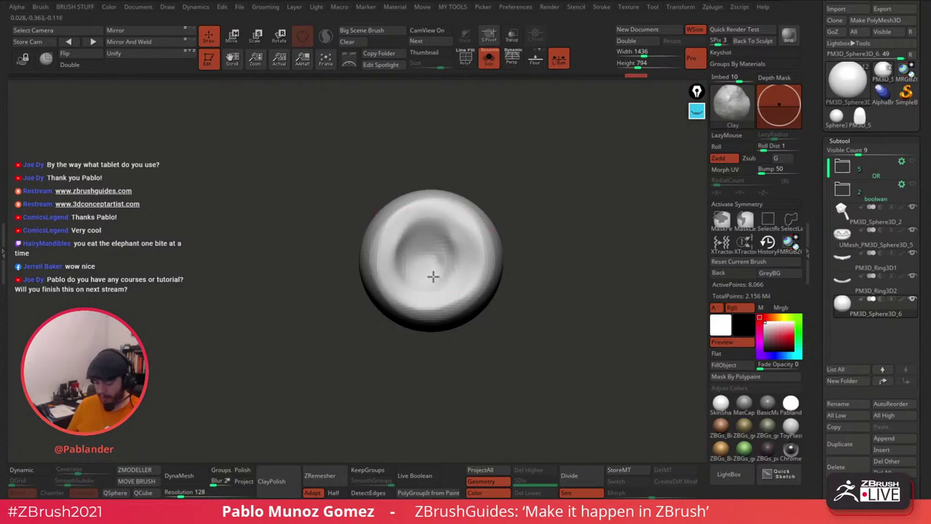
{"action": "mouse_move", "coordinate": [546, 232]}
{"action": "left_mouse_down"}
{"action": "mouse_move", "coordinate": [557, 246]}
{"action": "mouse_move", "coordinate": [550, 241]}
{"action": "left_mouse_up"}
{"action": "mouse_move", "coordinate": [460, 259]}
{"action": "left_mouse_down"}
{"action": "mouse_move", "coordinate": [450, 255]}
{"action": "mouse_move", "coordinate": [481, 248]}
{"action": "left_mouse_up"}
{"action": "left_click_drag", "start_coordinate": [386, 230], "coordinate": [390, 307]}
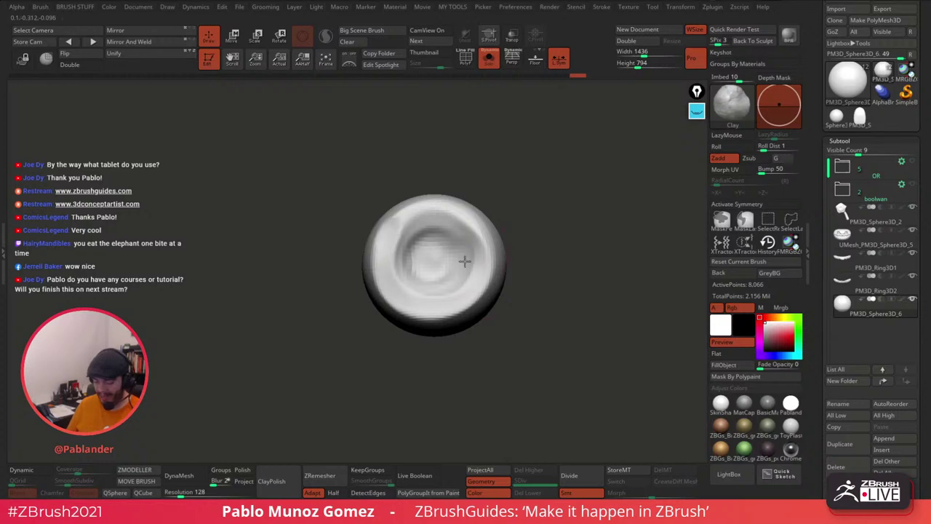
{"action": "mouse_move", "coordinate": [465, 260]}
{"action": "left_mouse_down"}
{"action": "mouse_move", "coordinate": [430, 283]}
{"action": "mouse_move", "coordinate": [432, 266]}
{"action": "left_mouse_up"}
Step: Remesh the sphere with DynaMesh at a resolution of 320
{"action": "key", "text": "b"}
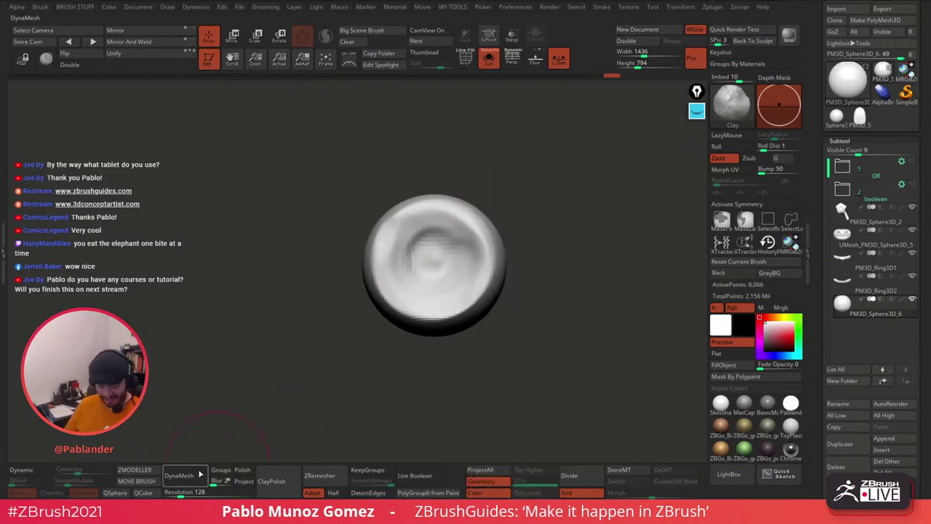
{"action": "left_click", "coordinate": [188, 477]}
{"action": "key", "text": "ctrl+z"}
{"action": "left_click_drag", "start_coordinate": [182, 494], "coordinate": [186, 494]}
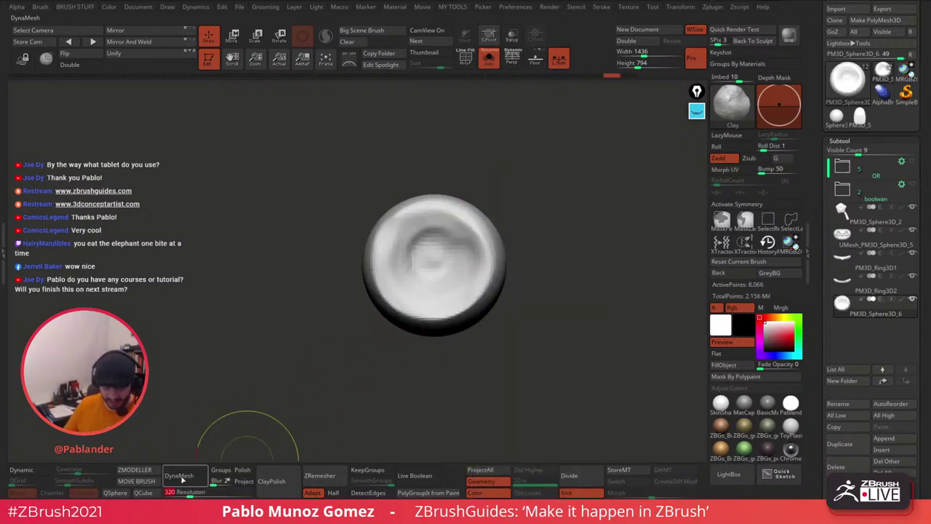
{"action": "left_click", "coordinate": [179, 475]}
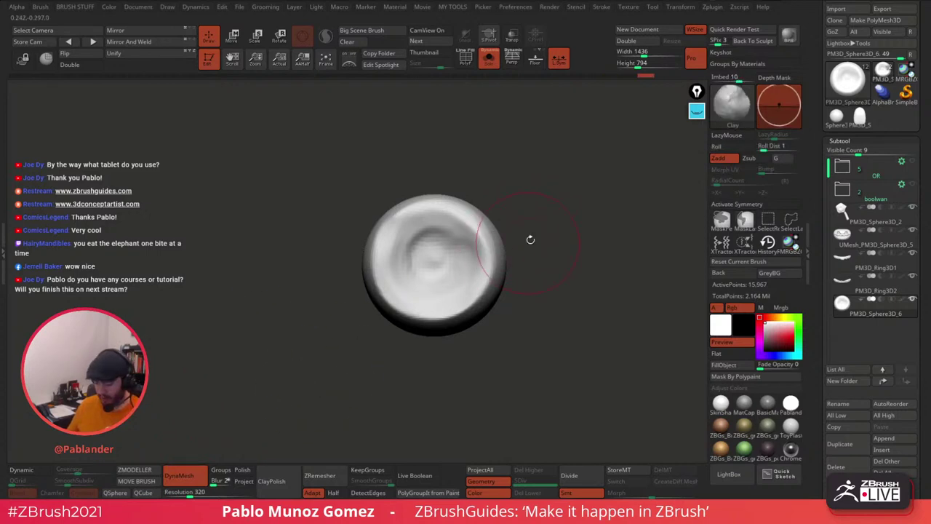
Step: Carve concentric ring grooves across the front of the sphere with a resized DamStandard brush
{"action": "key", "text": "b"}
{"action": "key", "text": "d"}
{"action": "key", "text": "s"}
{"action": "right_click", "coordinate": [525, 261]}
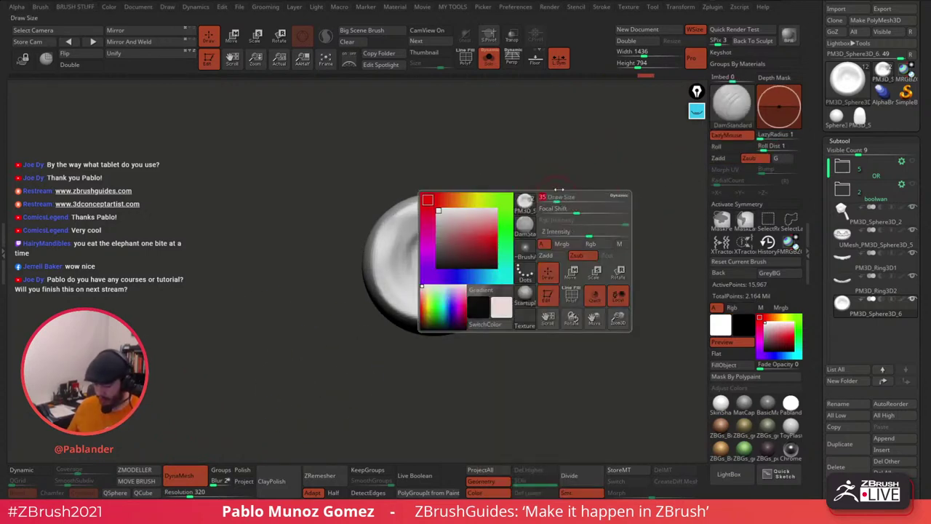
{"action": "right_click_drag", "start_coordinate": [543, 216], "coordinate": [541, 210]}
{"action": "mouse_move", "coordinate": [452, 234]}
{"action": "left_mouse_down"}
{"action": "mouse_move", "coordinate": [425, 253]}
{"action": "mouse_move", "coordinate": [439, 269]}
{"action": "mouse_move", "coordinate": [430, 240]}
{"action": "mouse_move", "coordinate": [452, 283]}
{"action": "mouse_move", "coordinate": [413, 299]}
{"action": "mouse_move", "coordinate": [391, 232]}
{"action": "mouse_move", "coordinate": [445, 276]}
{"action": "mouse_move", "coordinate": [397, 302]}
{"action": "mouse_move", "coordinate": [478, 223]}
{"action": "left_mouse_up"}
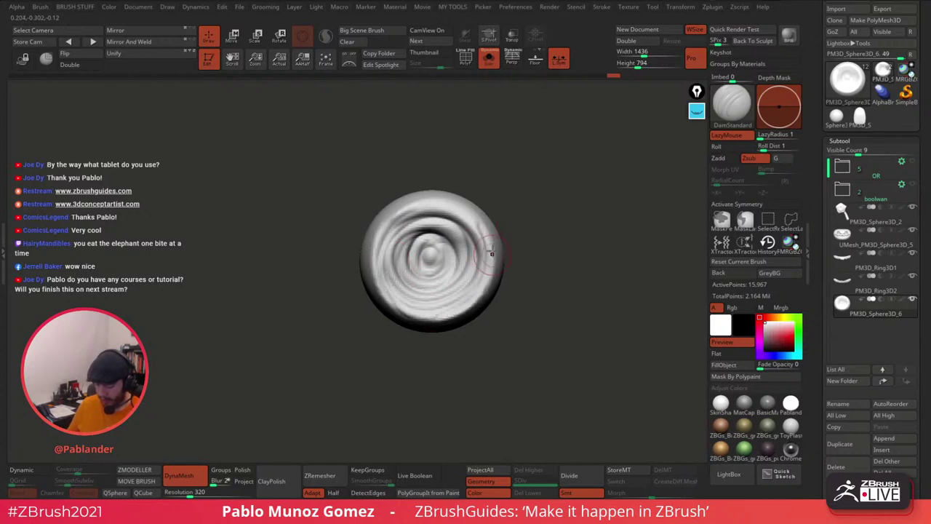
Step: Carve extra grooves across the lower rings of the sphere and remesh it with DynaMesh at a resolution of 544
{"action": "key", "text": "space"}
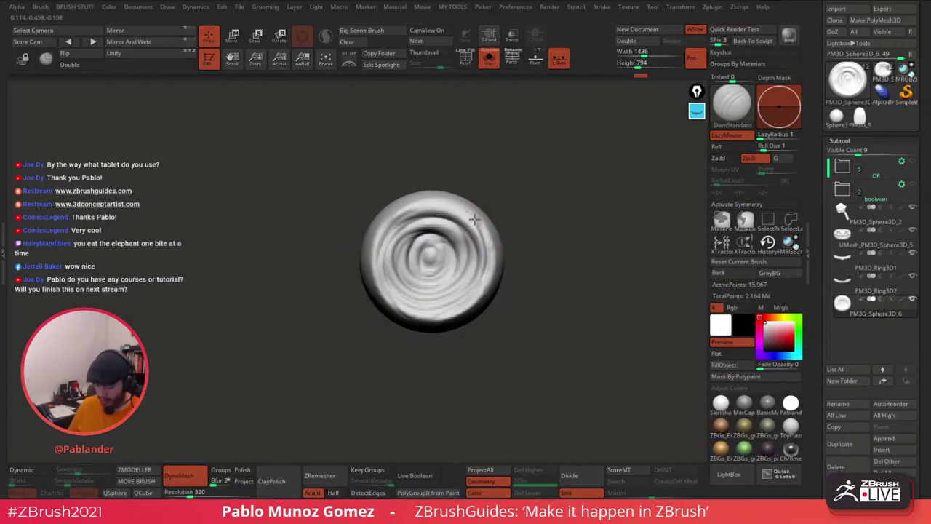
{"action": "mouse_move", "coordinate": [433, 313]}
{"action": "left_mouse_down"}
{"action": "mouse_move", "coordinate": [396, 302]}
{"action": "mouse_move", "coordinate": [397, 215]}
{"action": "mouse_move", "coordinate": [469, 215]}
{"action": "mouse_move", "coordinate": [475, 280]}
{"action": "mouse_move", "coordinate": [409, 265]}
{"action": "mouse_move", "coordinate": [436, 271]}
{"action": "mouse_move", "coordinate": [431, 244]}
{"action": "mouse_move", "coordinate": [448, 262]}
{"action": "mouse_move", "coordinate": [479, 224]}
{"action": "mouse_move", "coordinate": [488, 280]}
{"action": "mouse_move", "coordinate": [469, 300]}
{"action": "mouse_move", "coordinate": [416, 297]}
{"action": "left_mouse_up"}
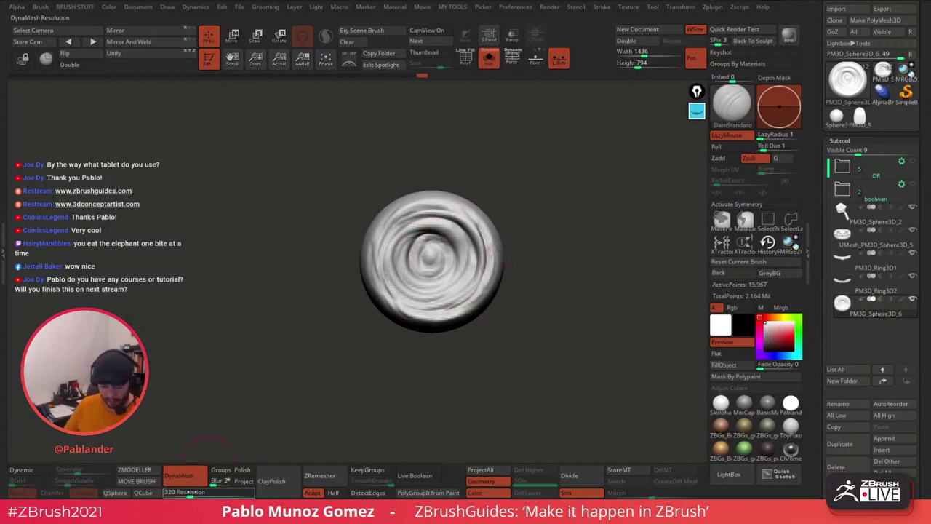
{"action": "left_click_drag", "start_coordinate": [191, 495], "coordinate": [197, 495]}
{"action": "left_click_drag", "start_coordinate": [229, 390], "coordinate": [342, 354], "text": "ctrl"}
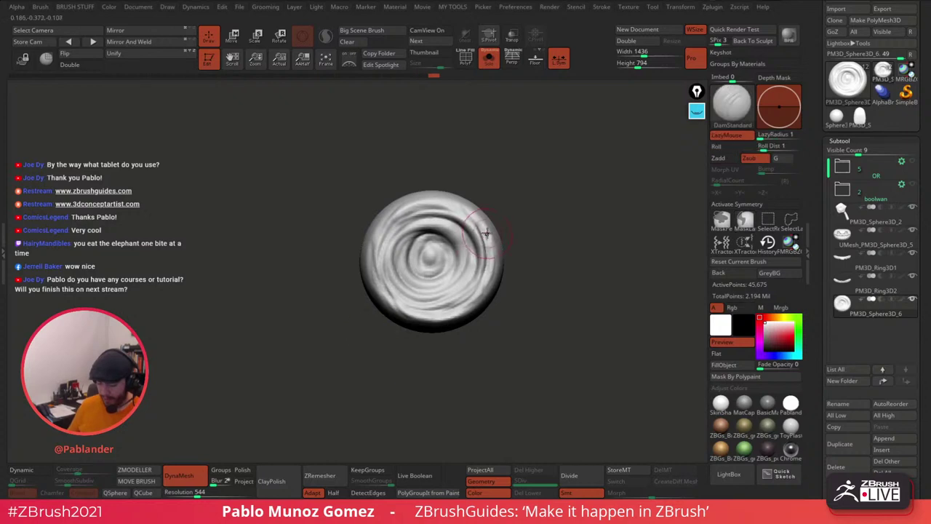
Step: Soften the lower rings slightly and recut the inner ring grooves around the central mound with the DamStandard brush
{"action": "key", "text": "shift"}
{"action": "left_click_drag", "start_coordinate": [420, 312], "coordinate": [427, 308], "text": "shift"}
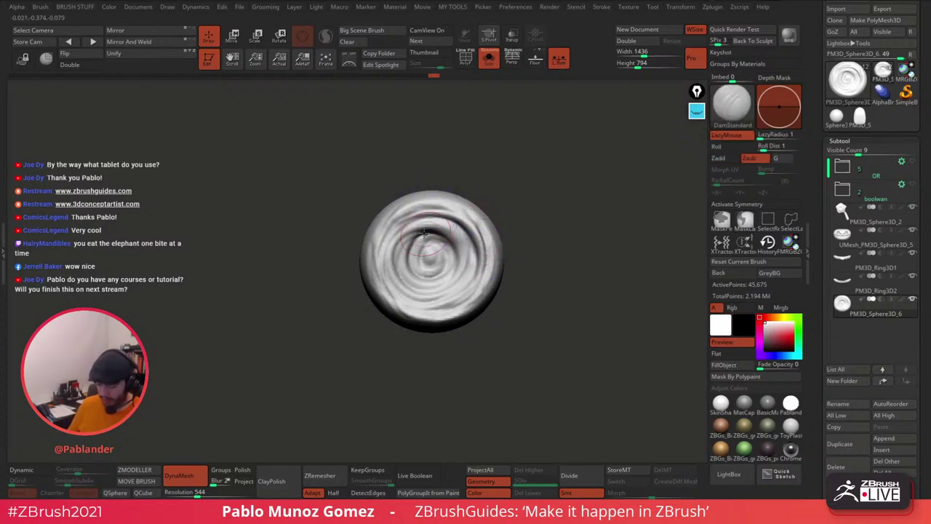
{"action": "left_click_drag", "start_coordinate": [416, 218], "coordinate": [401, 281]}
{"action": "left_click_drag", "start_coordinate": [401, 241], "coordinate": [425, 297]}
{"action": "left_click_drag", "start_coordinate": [473, 254], "coordinate": [448, 286]}
{"action": "right_click", "coordinate": [430, 321]}
{"action": "right_click_drag", "start_coordinate": [431, 321], "coordinate": [466, 317]}
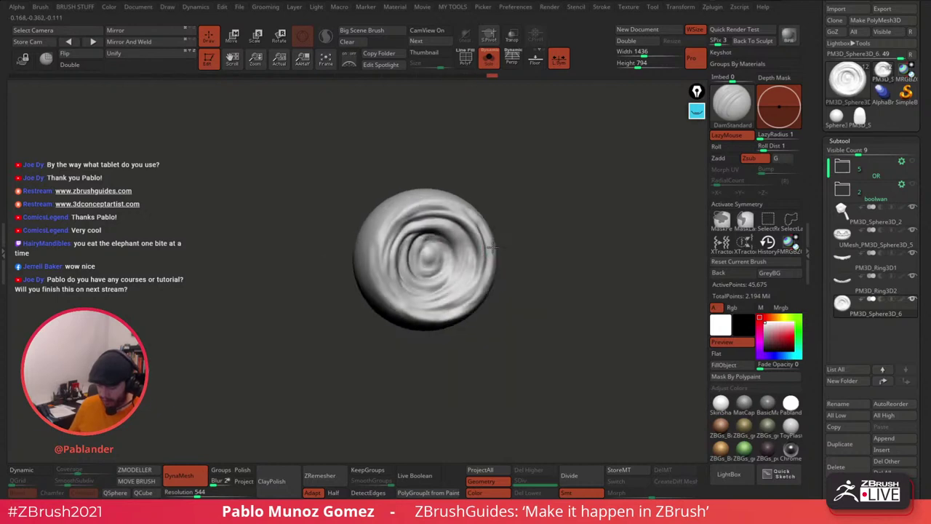
{"action": "left_click_drag", "start_coordinate": [459, 273], "coordinate": [447, 286]}
{"action": "left_click_drag", "start_coordinate": [471, 249], "coordinate": [449, 308]}
{"action": "right_click_drag", "start_coordinate": [466, 313], "coordinate": [431, 313]}
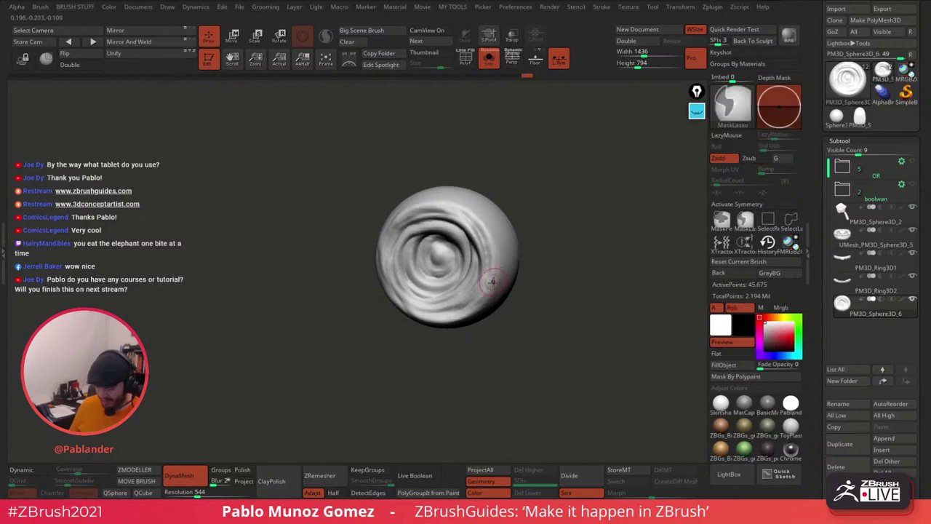
Step: Carve deeper grooves into the outer rings along both sides of the sphere's recess with the DamStandard brush
{"action": "right_click_drag", "start_coordinate": [486, 278], "coordinate": [498, 280]}
{"action": "mouse_move", "coordinate": [497, 279]}
{"action": "left_mouse_down"}
{"action": "mouse_move", "coordinate": [455, 313]}
{"action": "mouse_move", "coordinate": [387, 293]}
{"action": "left_mouse_up"}
{"action": "left_click_drag", "start_coordinate": [514, 197], "coordinate": [378, 231]}
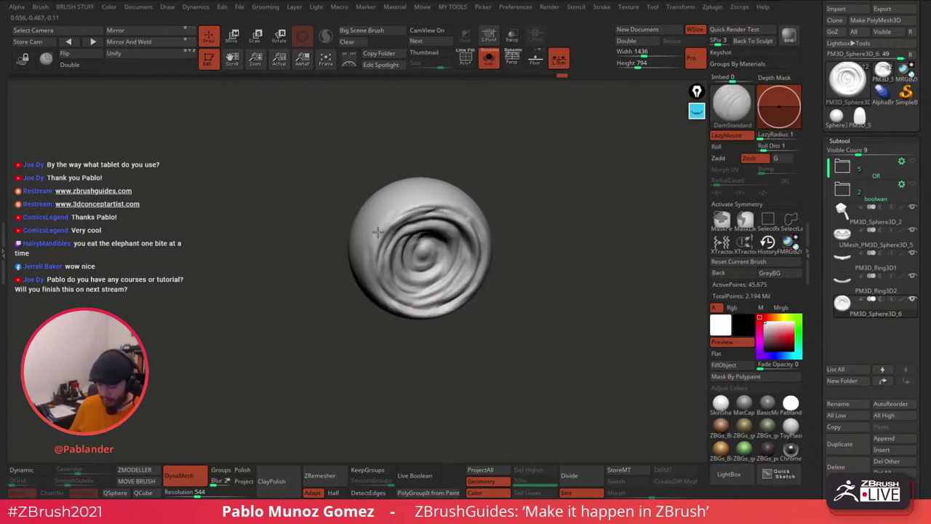
{"action": "left_click_drag", "start_coordinate": [369, 267], "coordinate": [388, 304]}
{"action": "right_click_drag", "start_coordinate": [388, 304], "coordinate": [370, 297]}
{"action": "left_click_drag", "start_coordinate": [501, 245], "coordinate": [474, 217]}
{"action": "right_click_drag", "start_coordinate": [474, 217], "coordinate": [532, 175]}
{"action": "left_click_drag", "start_coordinate": [532, 175], "coordinate": [458, 223]}
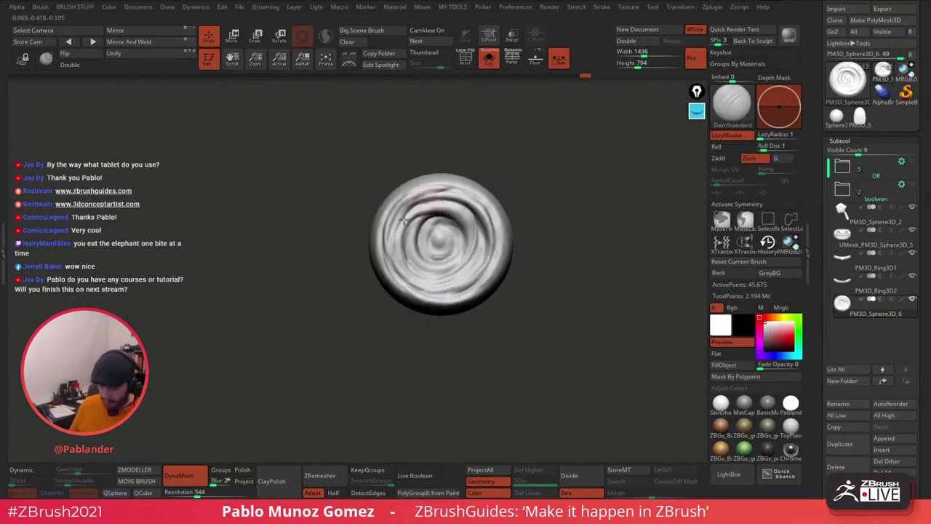
{"action": "left_click_drag", "start_coordinate": [468, 230], "coordinate": [458, 253]}
{"action": "mouse_move", "coordinate": [462, 234]}
{"action": "left_mouse_down"}
{"action": "mouse_move", "coordinate": [454, 217]}
{"action": "mouse_move", "coordinate": [418, 253]}
{"action": "mouse_move", "coordinate": [435, 243]}
{"action": "mouse_move", "coordinate": [429, 227]}
{"action": "mouse_move", "coordinate": [495, 211]}
{"action": "mouse_move", "coordinate": [502, 229]}
{"action": "left_mouse_up"}
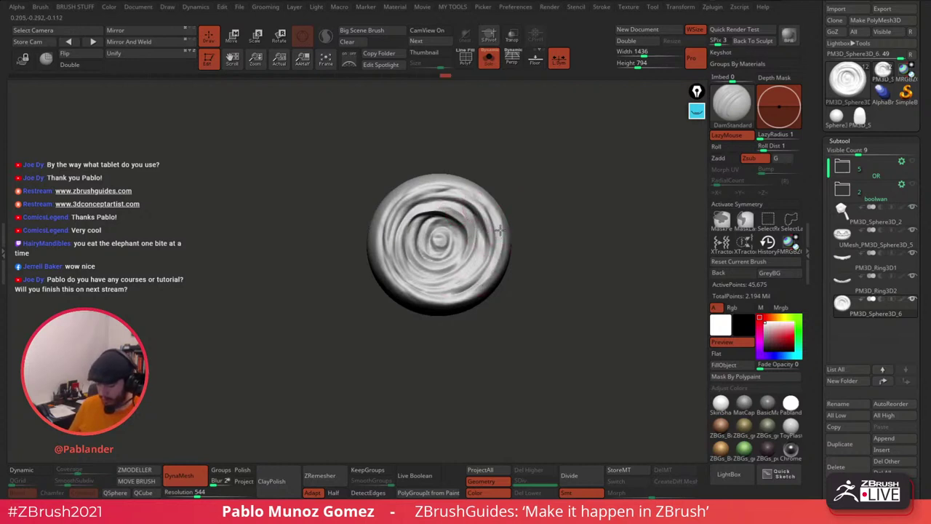
Step: Add finer creases between the rings, from the sphere's rim inward to the central mound
{"action": "left_click_drag", "start_coordinate": [500, 230], "coordinate": [475, 193]}
{"action": "mouse_move", "coordinate": [387, 208]}
{"action": "left_mouse_down"}
{"action": "mouse_move", "coordinate": [379, 254]}
{"action": "mouse_move", "coordinate": [423, 297]}
{"action": "left_mouse_up"}
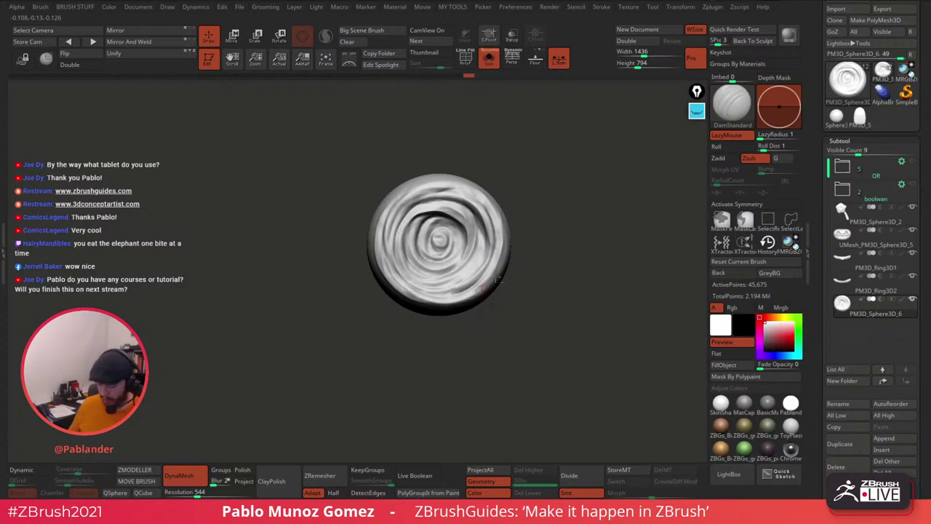
{"action": "mouse_move", "coordinate": [547, 240]}
{"action": "left_mouse_down"}
{"action": "mouse_move", "coordinate": [510, 226]}
{"action": "mouse_move", "coordinate": [529, 215]}
{"action": "left_mouse_up"}
{"action": "mouse_move", "coordinate": [498, 172]}
{"action": "left_mouse_down"}
{"action": "mouse_move", "coordinate": [538, 222]}
{"action": "mouse_move", "coordinate": [565, 197]}
{"action": "mouse_move", "coordinate": [553, 211]}
{"action": "left_mouse_up"}
{"action": "left_click_drag", "start_coordinate": [463, 211], "coordinate": [430, 246]}
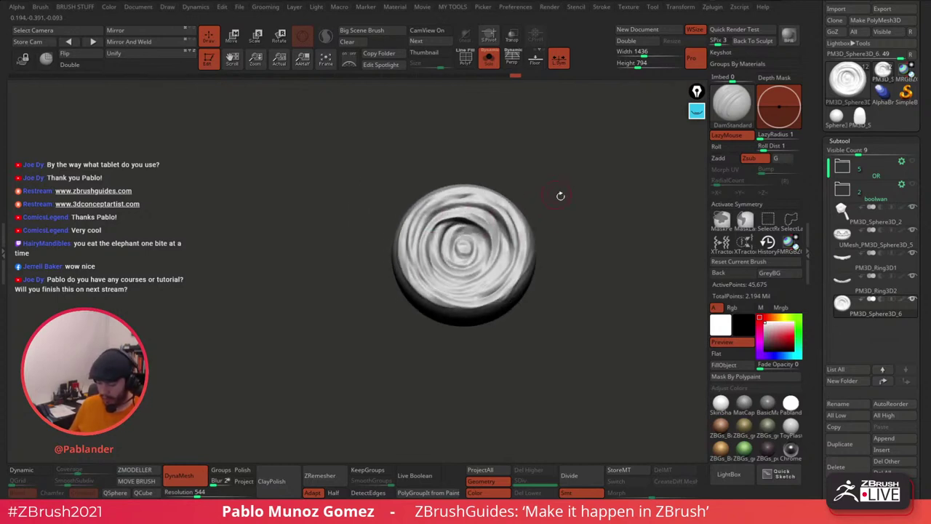
{"action": "left_click_drag", "start_coordinate": [560, 195], "coordinate": [476, 249]}
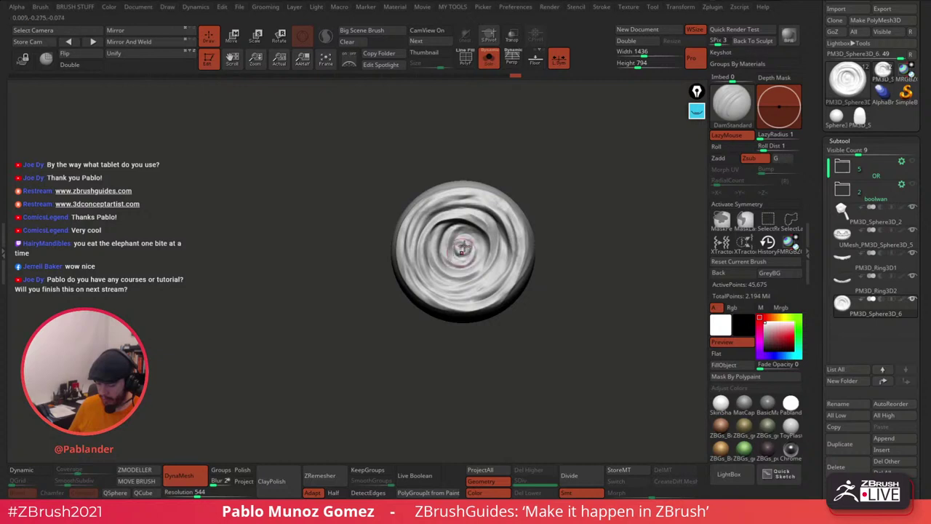
{"action": "left_click_drag", "start_coordinate": [548, 231], "coordinate": [556, 215], "text": "alt"}
{"action": "mouse_move", "coordinate": [571, 256]}
{"action": "left_mouse_down"}
{"action": "mouse_move", "coordinate": [524, 268]}
{"action": "mouse_move", "coordinate": [536, 242]}
{"action": "mouse_move", "coordinate": [561, 265]}
{"action": "mouse_move", "coordinate": [551, 245]}
{"action": "left_mouse_up"}
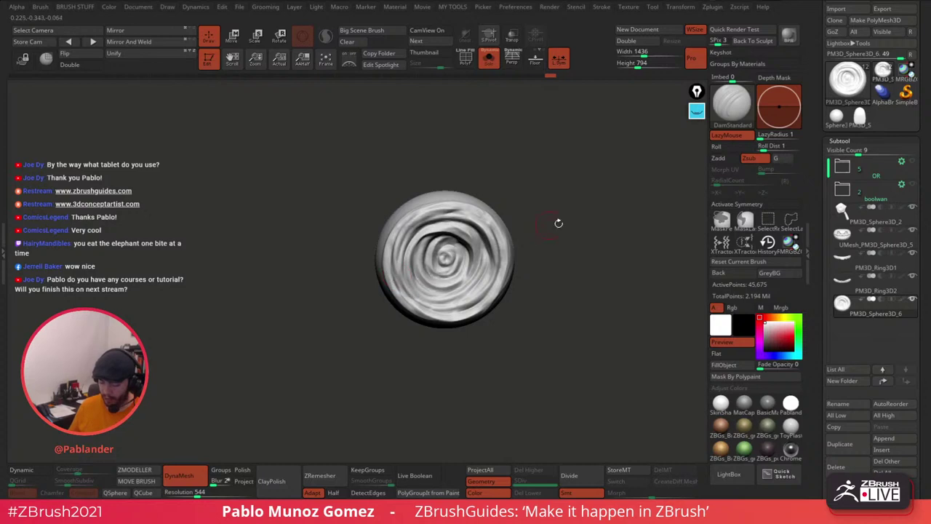
{"action": "left_click_drag", "start_coordinate": [559, 224], "coordinate": [540, 223]}
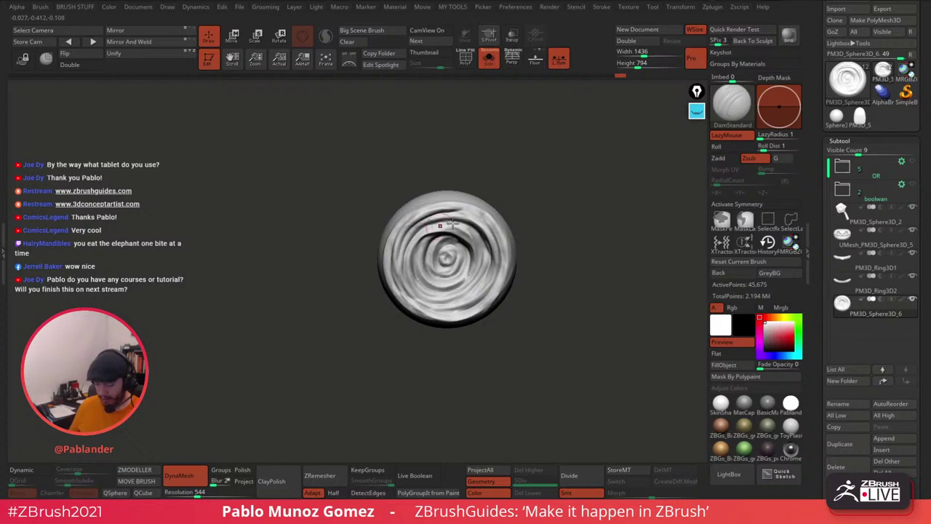
{"action": "left_click_drag", "start_coordinate": [535, 218], "coordinate": [525, 217]}
Step: Smooth the sphere's outer rim and soften parts of the ring grooves, recutting lines where needed
{"action": "key", "text": "shift"}
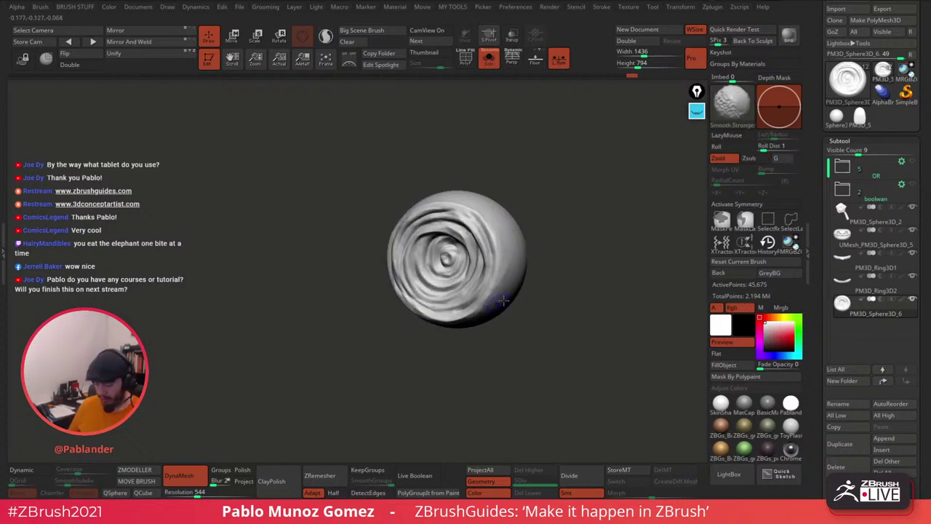
{"action": "left_click_drag", "start_coordinate": [523, 309], "coordinate": [537, 295]}
{"action": "left_click_drag", "start_coordinate": [497, 264], "coordinate": [474, 319]}
{"action": "left_click_drag", "start_coordinate": [544, 292], "coordinate": [542, 285]}
{"action": "key", "text": "shift"}
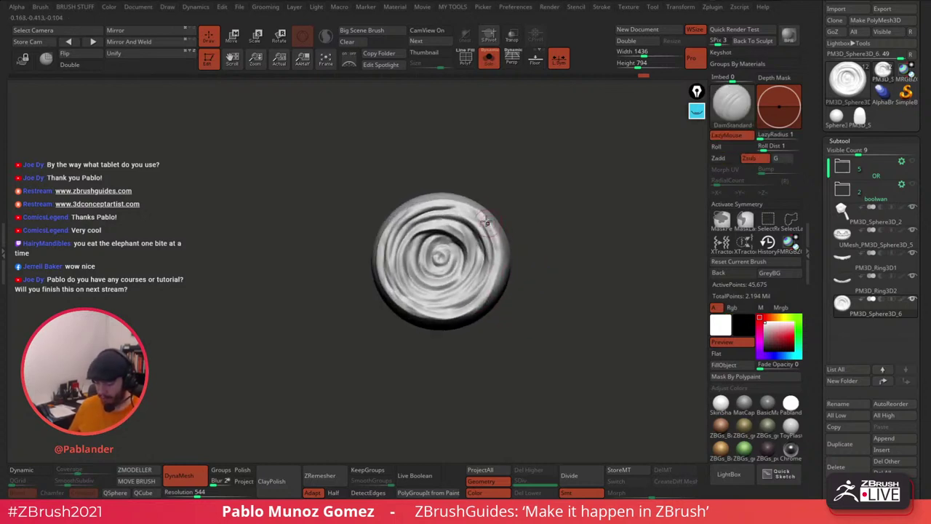
{"action": "key", "text": "shift"}
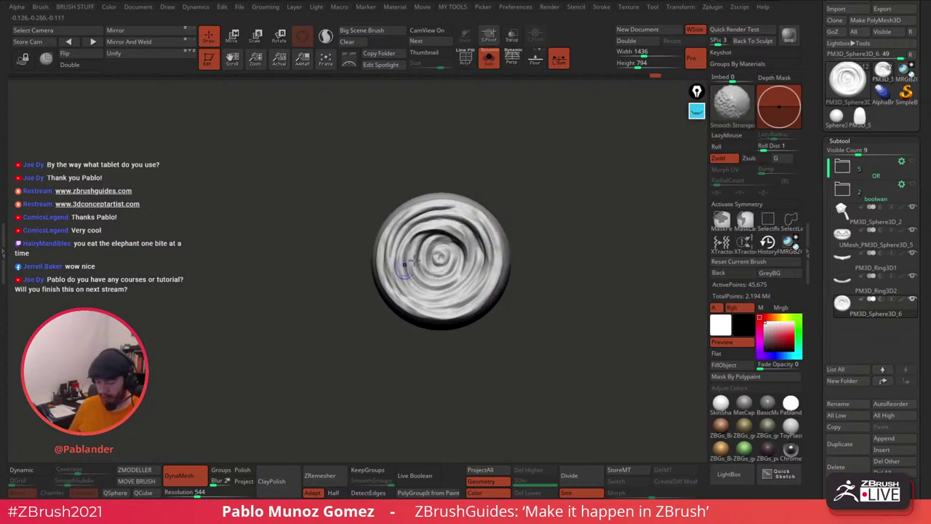
{"action": "key", "text": "shift"}
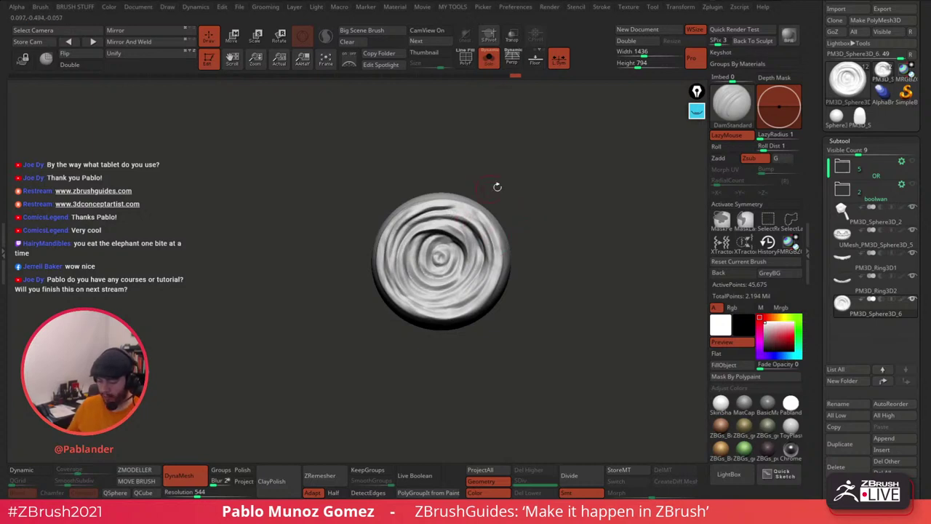
Step: Turn off Solo to show the whole pumpkin and move the ringed sphere sideways into one of its eye sockets
{"action": "key", "text": "space"}
{"action": "mouse_move", "coordinate": [550, 265]}
{"action": "left_mouse_down", "text": "alt"}
{"action": "mouse_move", "coordinate": [547, 234]}
{"action": "mouse_move", "coordinate": [566, 257]}
{"action": "mouse_move", "coordinate": [515, 189]}
{"action": "left_mouse_up", "text": "alt"}
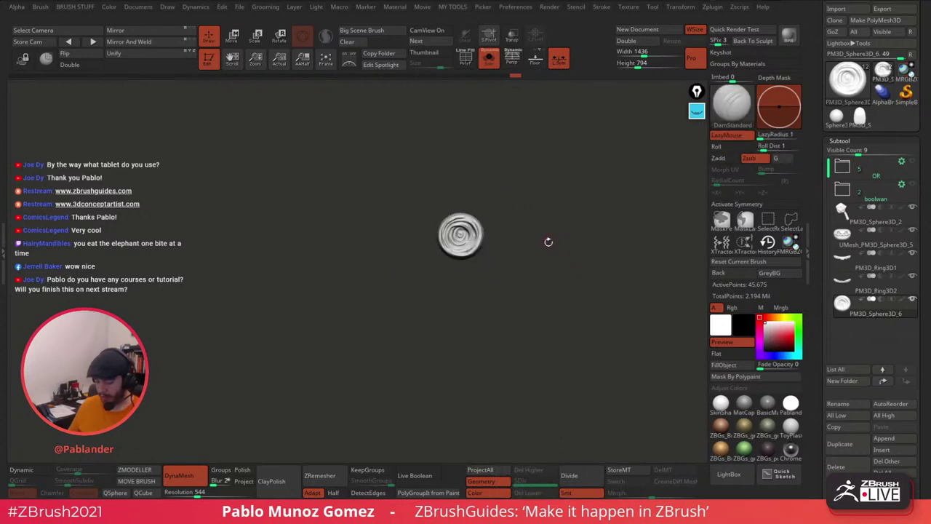
{"action": "left_click_drag", "start_coordinate": [550, 239], "coordinate": [535, 242], "text": "alt"}
{"action": "left_click", "coordinate": [490, 60]}
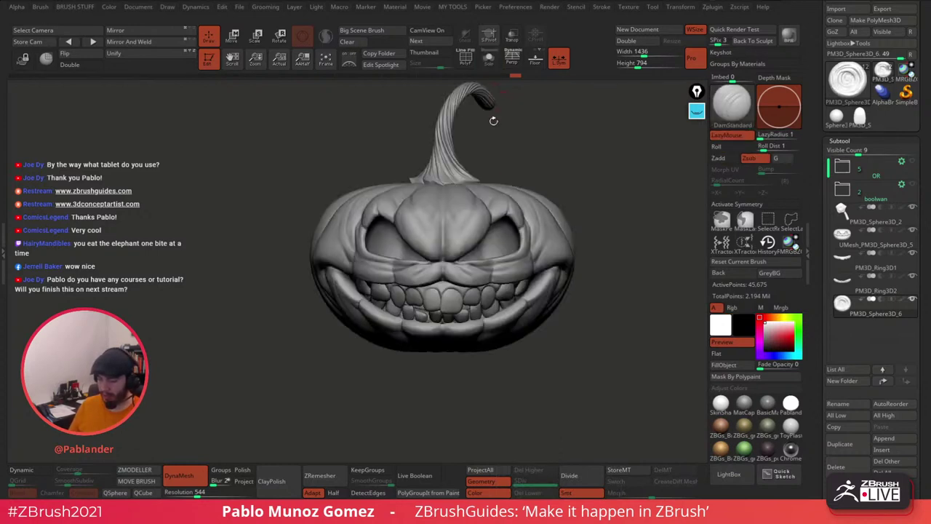
{"action": "key", "text": "w"}
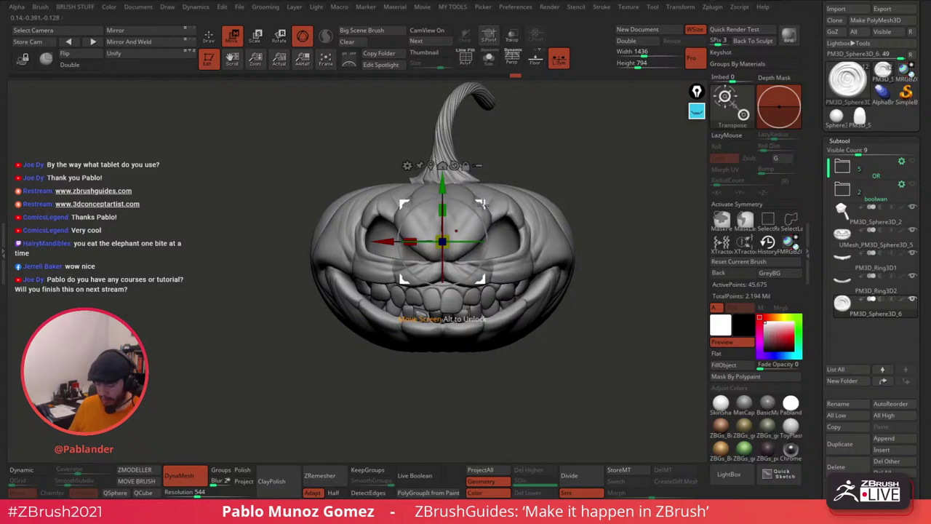
{"action": "left_click_drag", "start_coordinate": [442, 242], "coordinate": [392, 245]}
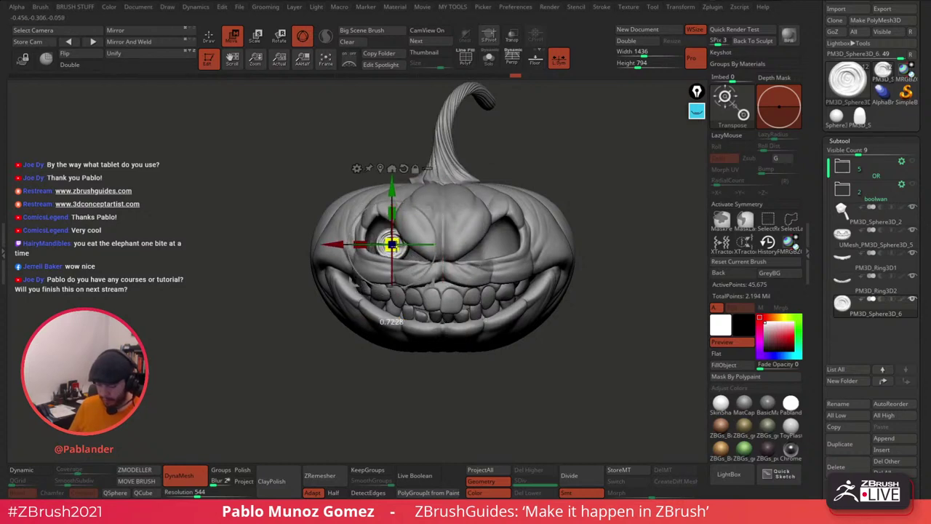
{"action": "left_click_drag", "start_coordinate": [443, 279], "coordinate": [448, 287]}
{"action": "left_click_drag", "start_coordinate": [433, 209], "coordinate": [444, 208]}
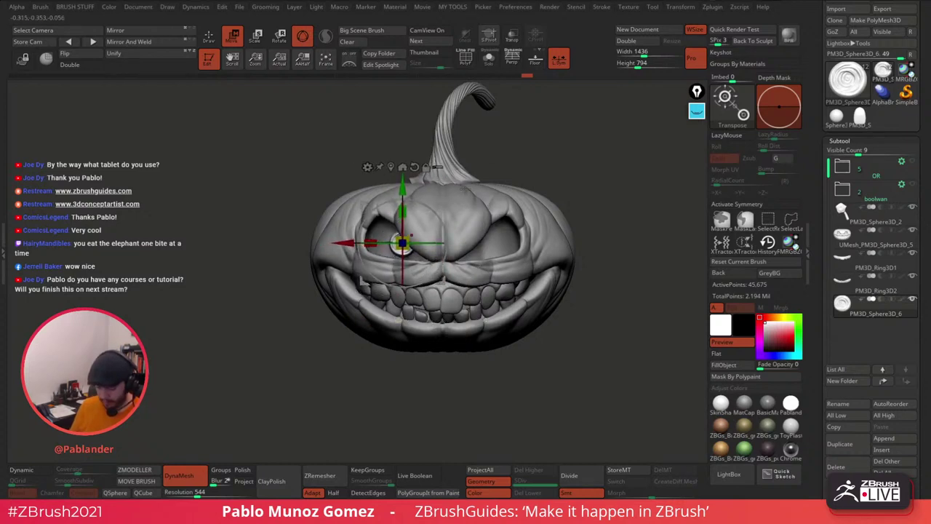
Step: Move the sphere forward in depth so it sits just inside the front of the eye socket
{"action": "right_click_drag", "start_coordinate": [464, 188], "coordinate": [553, 192]}
{"action": "left_click_drag", "start_coordinate": [468, 241], "coordinate": [574, 242]}
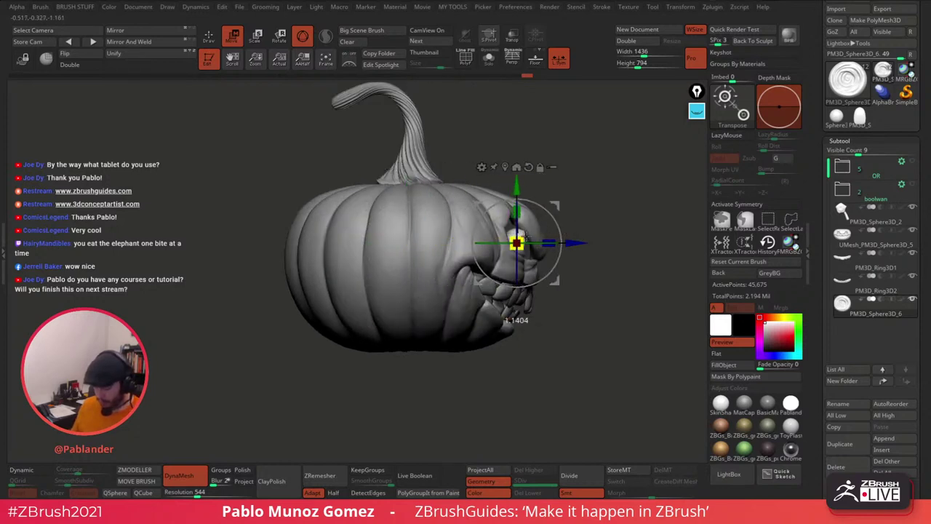
{"action": "mouse_move", "coordinate": [619, 207]}
{"action": "right_mouse_down"}
{"action": "mouse_move", "coordinate": [601, 211]}
{"action": "mouse_move", "coordinate": [615, 212]}
{"action": "right_mouse_up"}
{"action": "left_click_drag", "start_coordinate": [582, 243], "coordinate": [573, 243]}
{"action": "left_click_drag", "start_coordinate": [607, 213], "coordinate": [572, 202]}
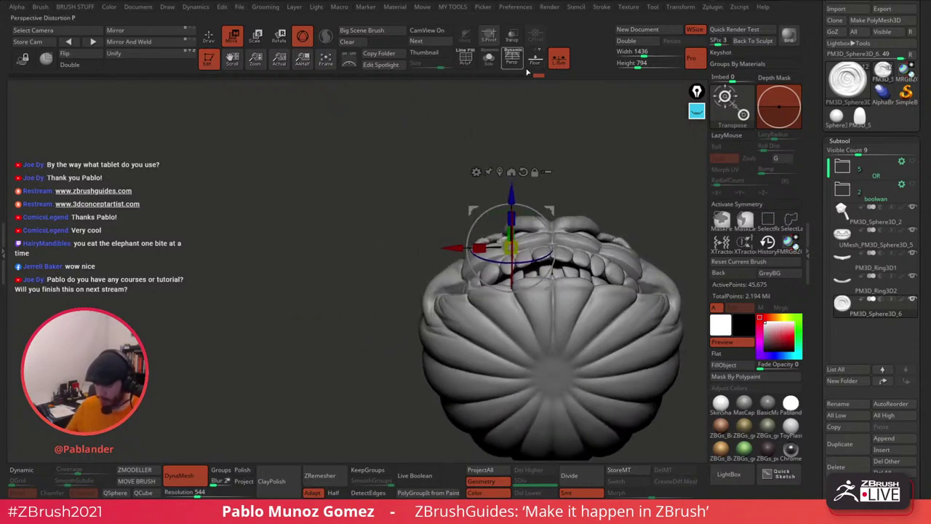
{"action": "mouse_move", "coordinate": [564, 135]}
{"action": "left_mouse_down"}
{"action": "mouse_move", "coordinate": [583, 187]}
{"action": "mouse_move", "coordinate": [606, 187]}
{"action": "mouse_move", "coordinate": [573, 172]}
{"action": "mouse_move", "coordinate": [569, 190]}
{"action": "mouse_move", "coordinate": [582, 186]}
{"action": "mouse_move", "coordinate": [587, 207]}
{"action": "mouse_move", "coordinate": [569, 218]}
{"action": "left_mouse_up"}
{"action": "key", "text": "q"}
{"action": "left_click", "coordinate": [233, 35]}
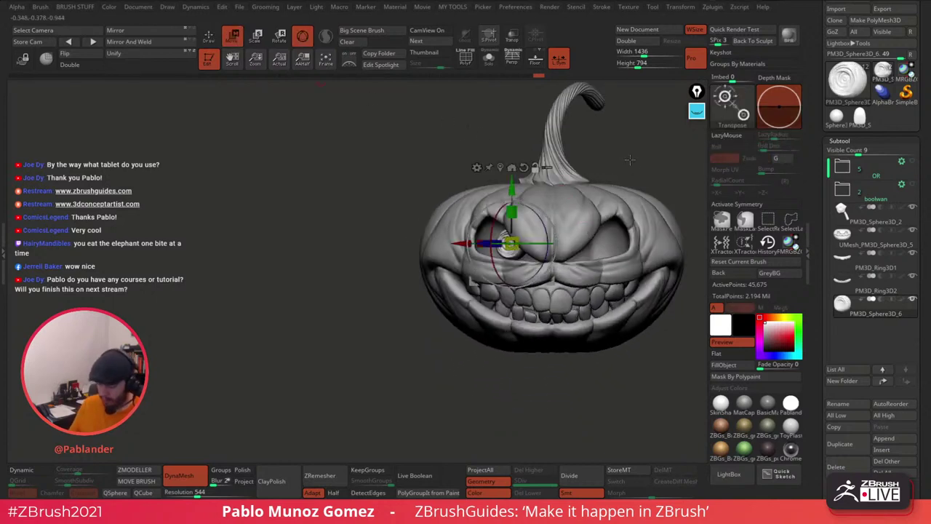
{"action": "left_click_drag", "start_coordinate": [604, 178], "coordinate": [532, 213]}
{"action": "mouse_move", "coordinate": [477, 230]}
{"action": "left_mouse_down"}
{"action": "mouse_move", "coordinate": [488, 229]}
{"action": "mouse_move", "coordinate": [480, 225]}
{"action": "left_mouse_up"}
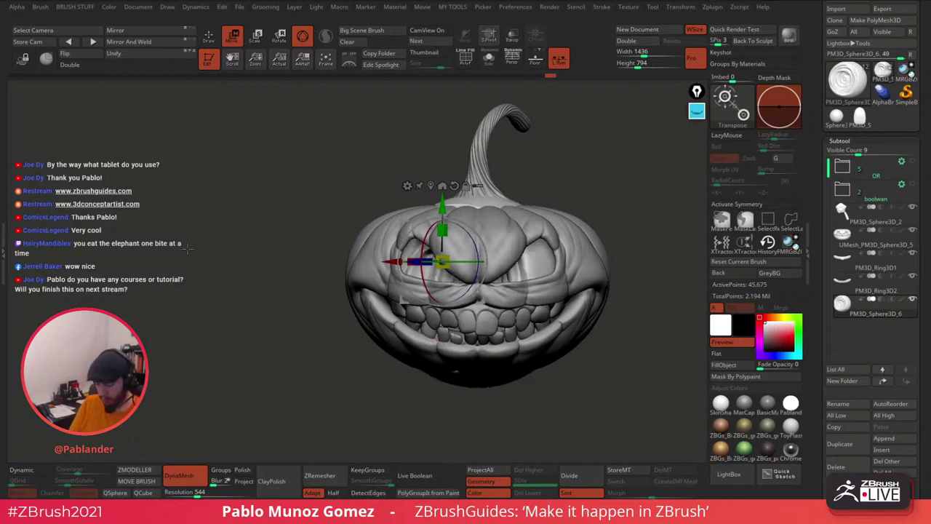
Step: Turn off local symmetry and use Mirror And Weld to copy the eyeball into the opposite eye socket
{"action": "key", "text": "ctrl+z"}
{"action": "left_click", "coordinate": [141, 42]}
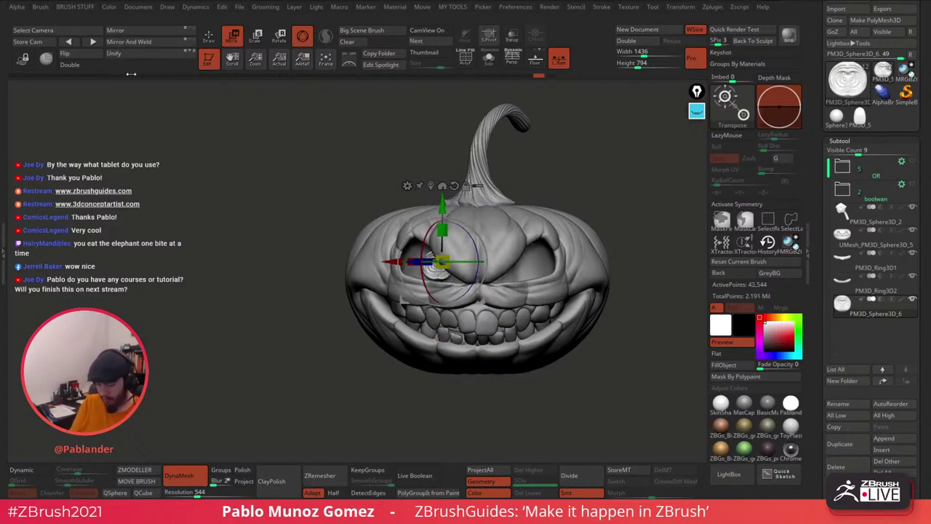
{"action": "left_click", "coordinate": [560, 61]}
{"action": "left_click", "coordinate": [139, 42]}
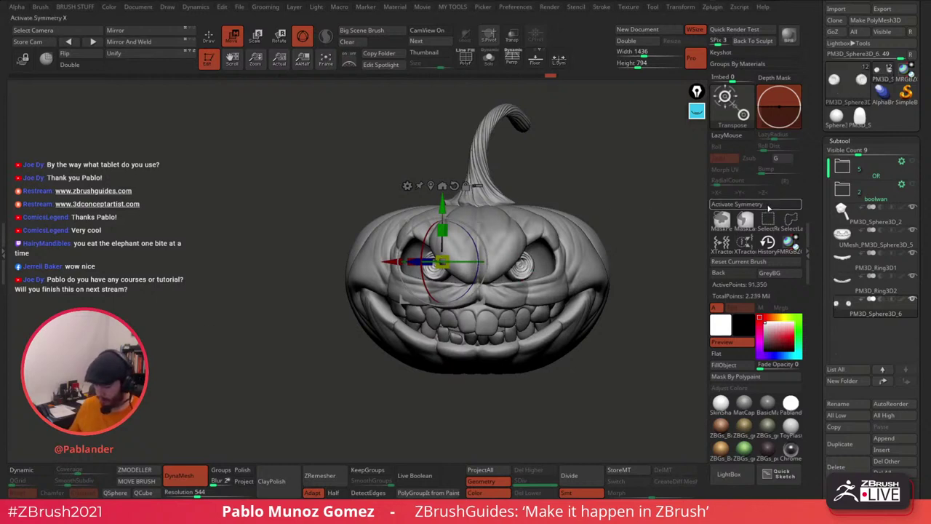
Step: Activate X symmetry, place the gizmo on one eyeball, and rotate and shift both eyeballs to fit their sockets
{"action": "left_click", "coordinate": [743, 205]}
{"action": "left_click", "coordinate": [431, 186]}
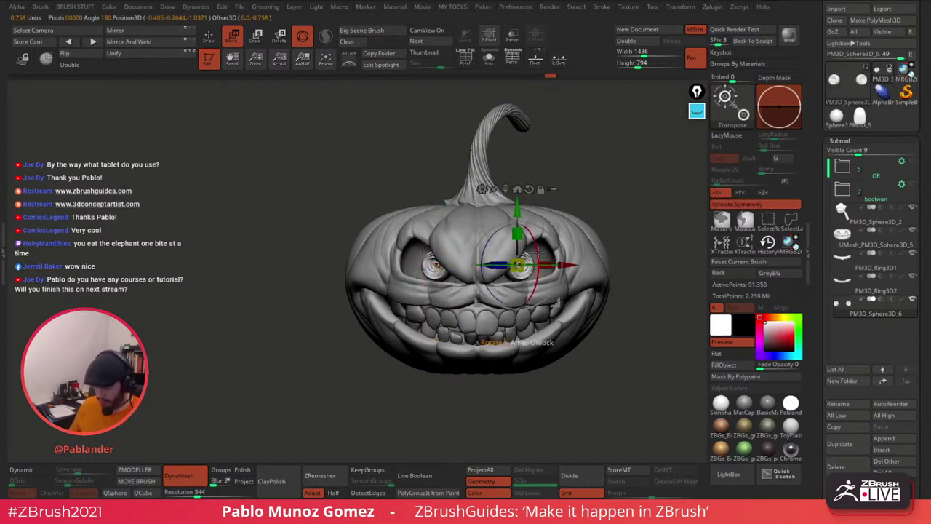
{"action": "left_click_drag", "start_coordinate": [538, 250], "coordinate": [538, 260]}
{"action": "left_click_drag", "start_coordinate": [556, 230], "coordinate": [558, 220]}
{"action": "right_click_drag", "start_coordinate": [633, 224], "coordinate": [564, 227]}
{"action": "left_click_drag", "start_coordinate": [559, 240], "coordinate": [556, 241]}
{"action": "right_click_drag", "start_coordinate": [559, 234], "coordinate": [624, 227]}
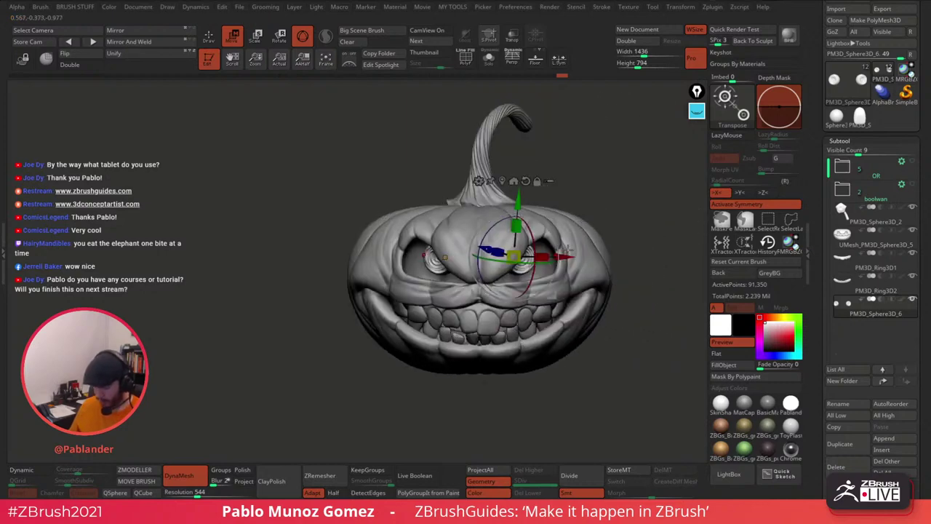
{"action": "left_click_drag", "start_coordinate": [565, 251], "coordinate": [568, 254]}
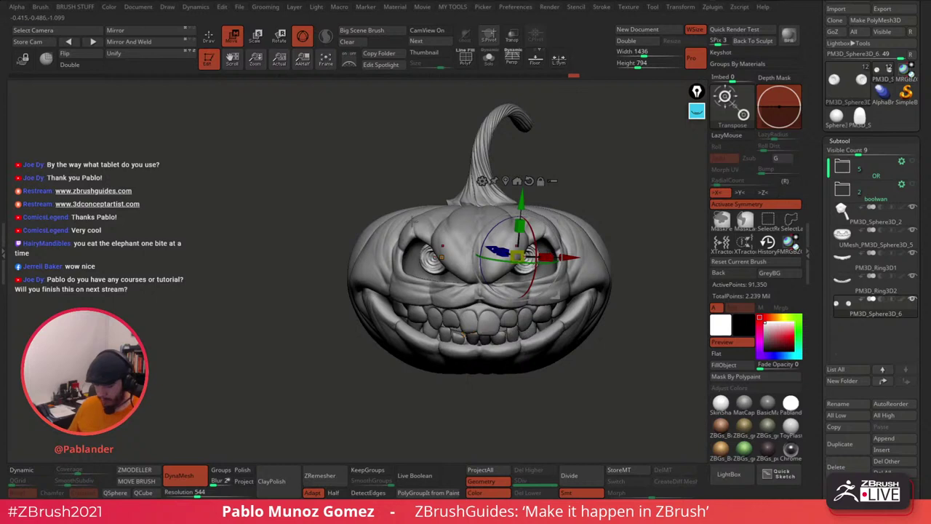
Step: Leave the move gizmo for Draw mode and choose the Standard brush
{"action": "left_click", "coordinate": [212, 43]}
{"action": "mouse_move", "coordinate": [588, 210]}
{"action": "right_mouse_down", "text": "ctrl"}
{"action": "mouse_move", "coordinate": [613, 206]}
{"action": "mouse_move", "coordinate": [555, 214]}
{"action": "right_mouse_up", "text": "ctrl"}
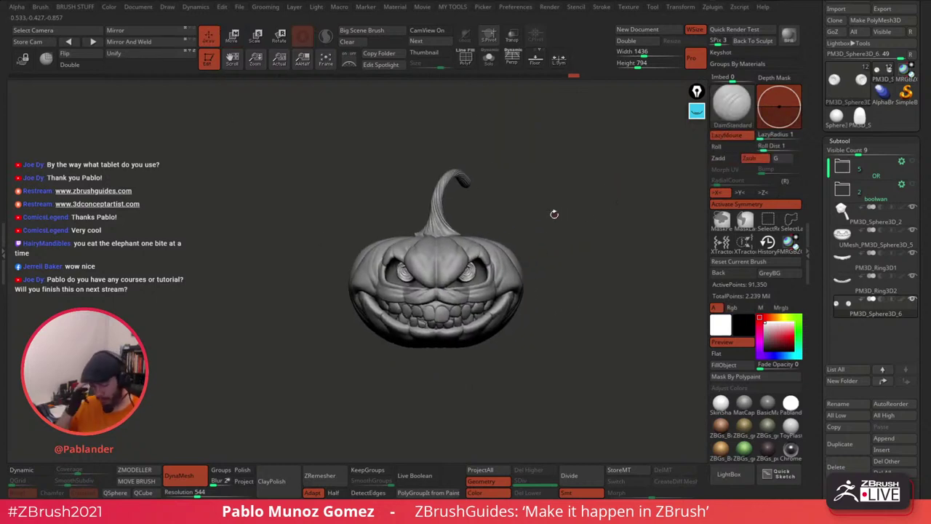
{"action": "left_click_drag", "start_coordinate": [555, 214], "coordinate": [592, 266], "text": "shift"}
{"action": "right_click_drag", "start_coordinate": [592, 266], "coordinate": [606, 244], "text": "ctrl"}
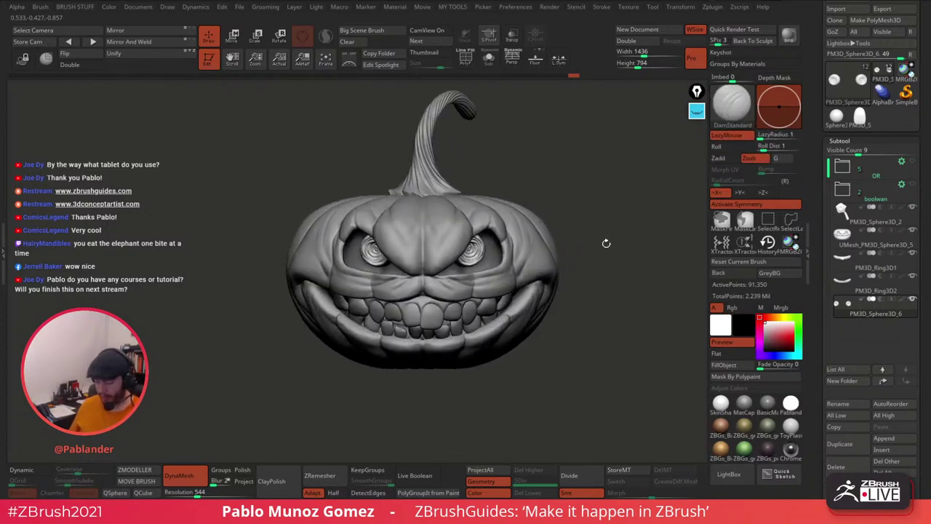
{"action": "mouse_move", "coordinate": [606, 243]}
{"action": "left_mouse_down"}
{"action": "mouse_move", "coordinate": [609, 366]}
{"action": "mouse_move", "coordinate": [611, 307]}
{"action": "mouse_move", "coordinate": [595, 316]}
{"action": "mouse_move", "coordinate": [572, 208]}
{"action": "left_mouse_up"}
{"action": "key", "text": "b"}
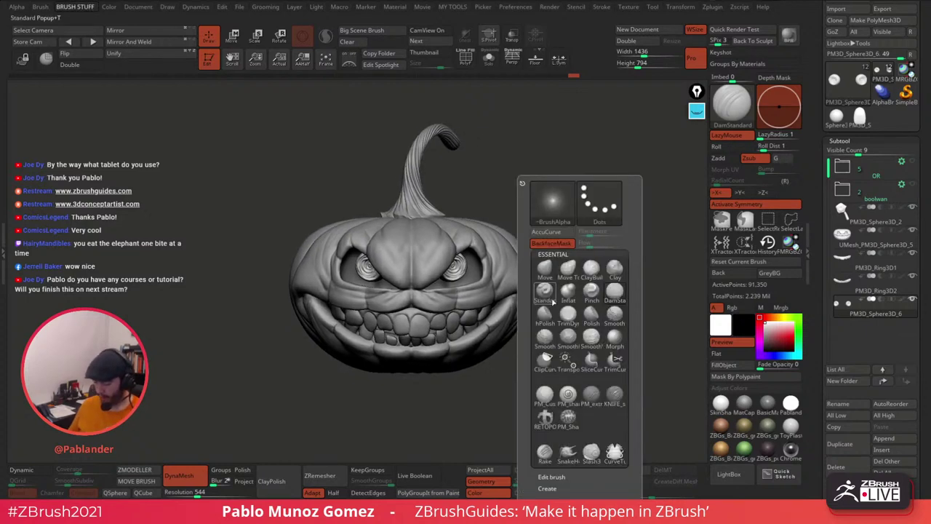
{"action": "left_click", "coordinate": [545, 292]}
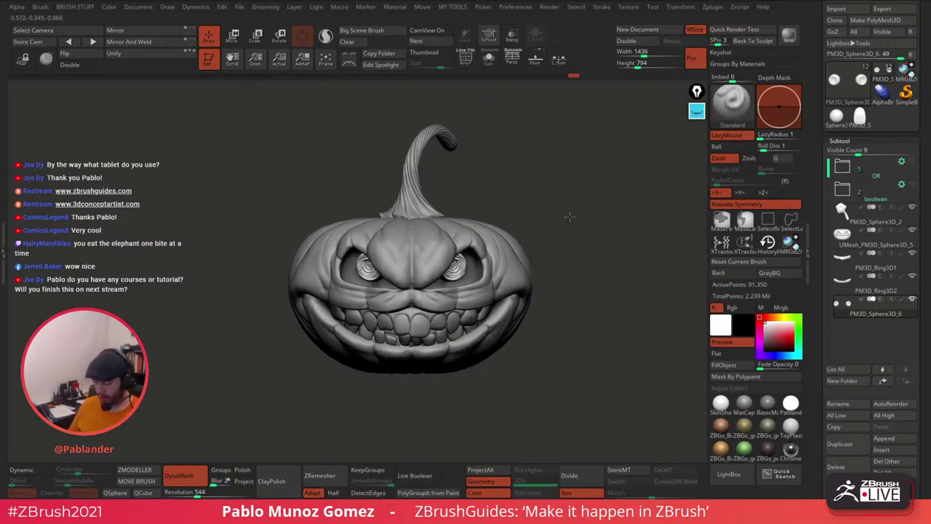
Step: Set the Standard brush up for colour only by turning off LazyMouse and Zadd and enabling Rgb
{"action": "key", "text": "space"}
{"action": "left_click_drag", "start_coordinate": [570, 217], "coordinate": [591, 217]}
{"action": "left_click_drag", "start_coordinate": [582, 252], "coordinate": [569, 275], "text": "alt"}
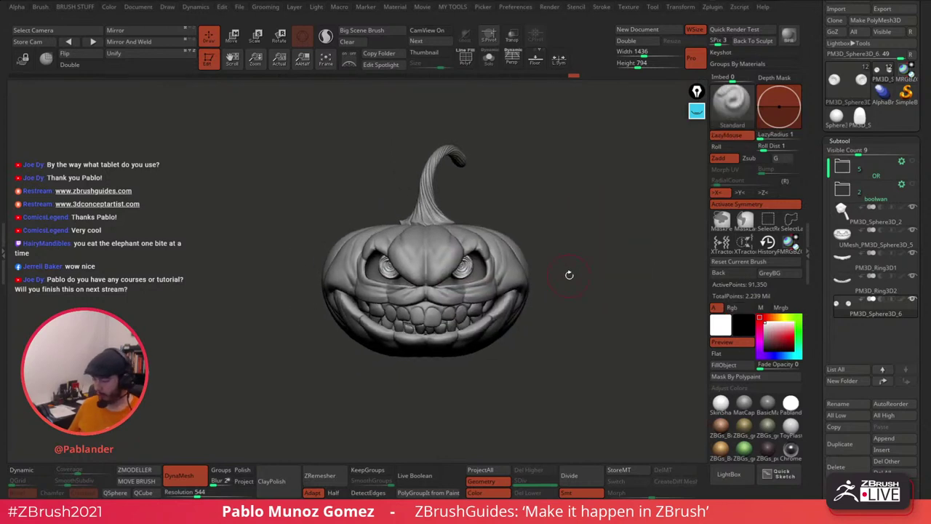
{"action": "left_click", "coordinate": [727, 136]}
{"action": "left_click", "coordinate": [719, 158]}
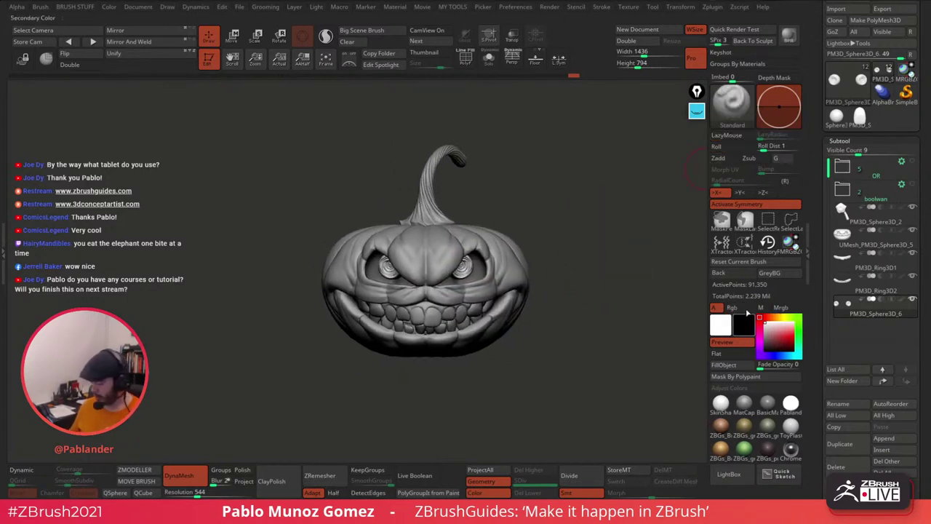
{"action": "left_click", "coordinate": [733, 308]}
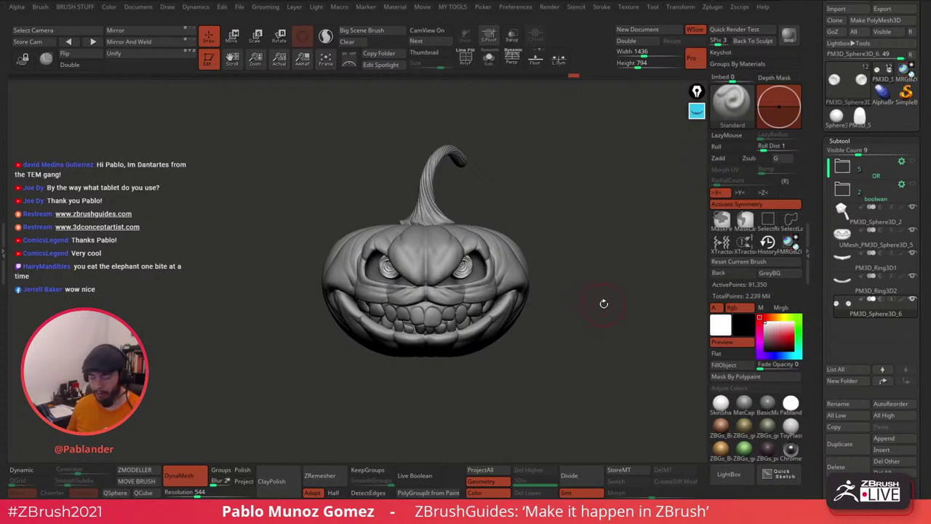
{"action": "left_click_drag", "start_coordinate": [604, 304], "coordinate": [604, 308], "text": "alt"}
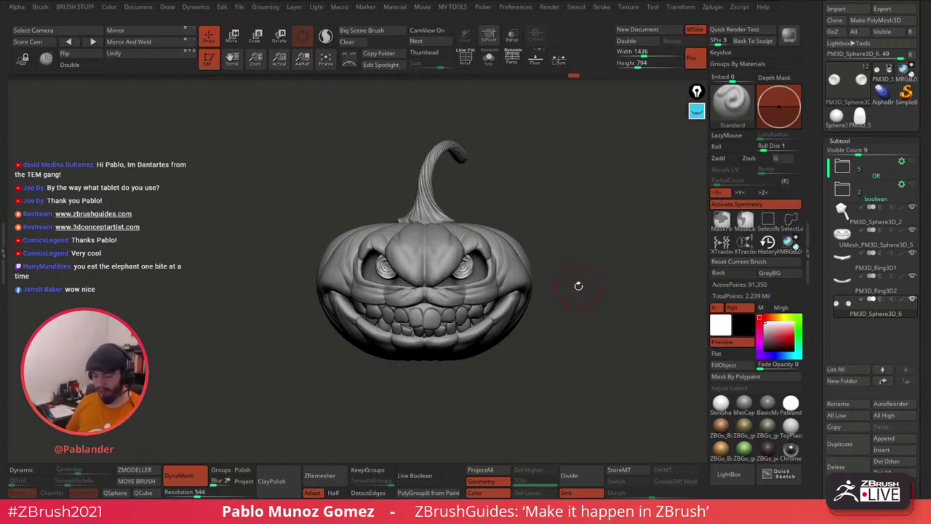
{"action": "left_click_drag", "start_coordinate": [583, 287], "coordinate": [582, 288]}
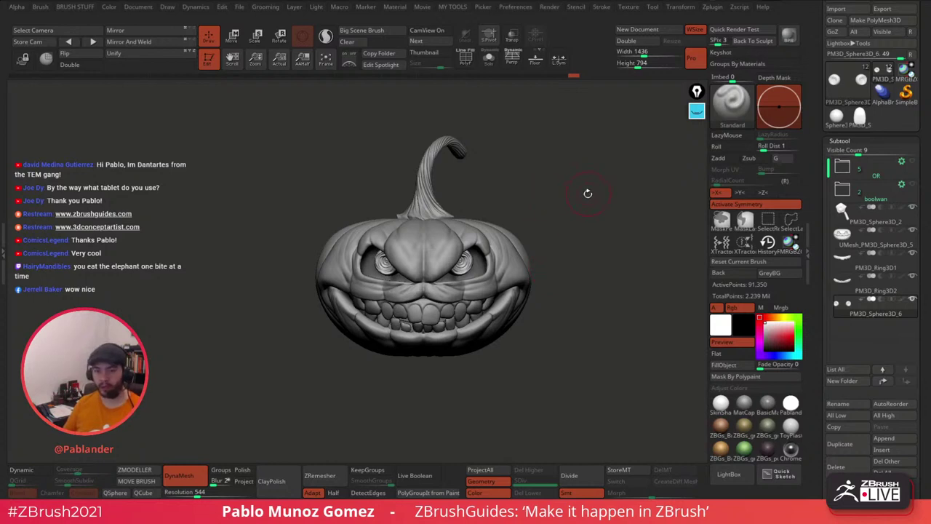
{"action": "left_click_drag", "start_coordinate": [588, 192], "coordinate": [576, 206]}
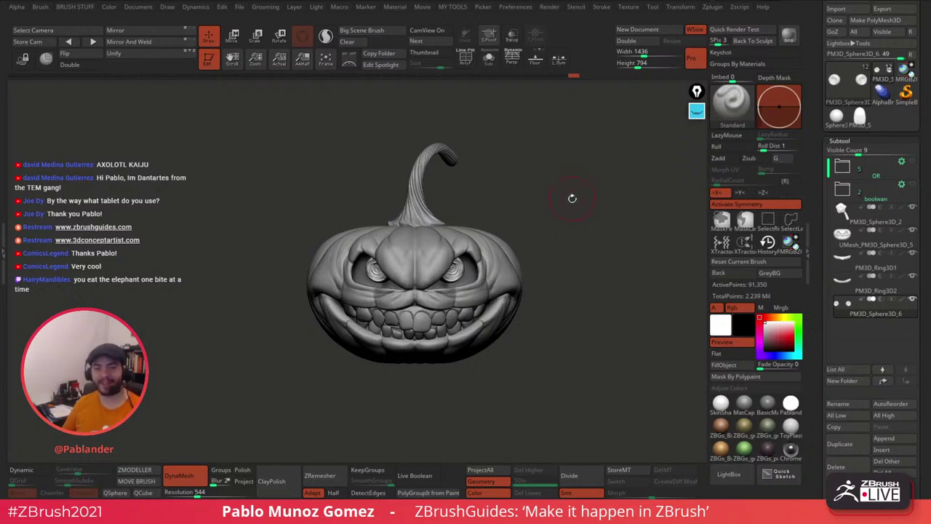
{"action": "left_click_drag", "start_coordinate": [574, 209], "coordinate": [553, 201]}
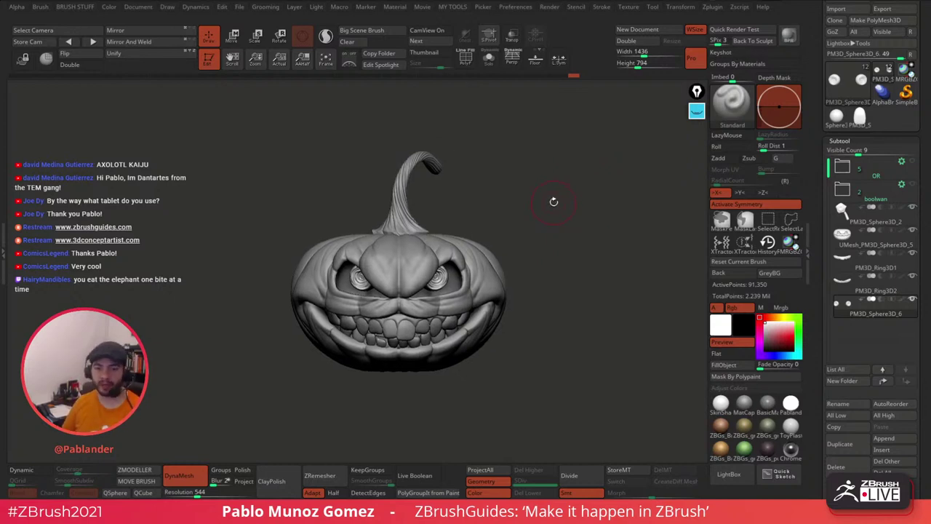
{"action": "left_click_drag", "start_coordinate": [564, 229], "coordinate": [575, 248]}
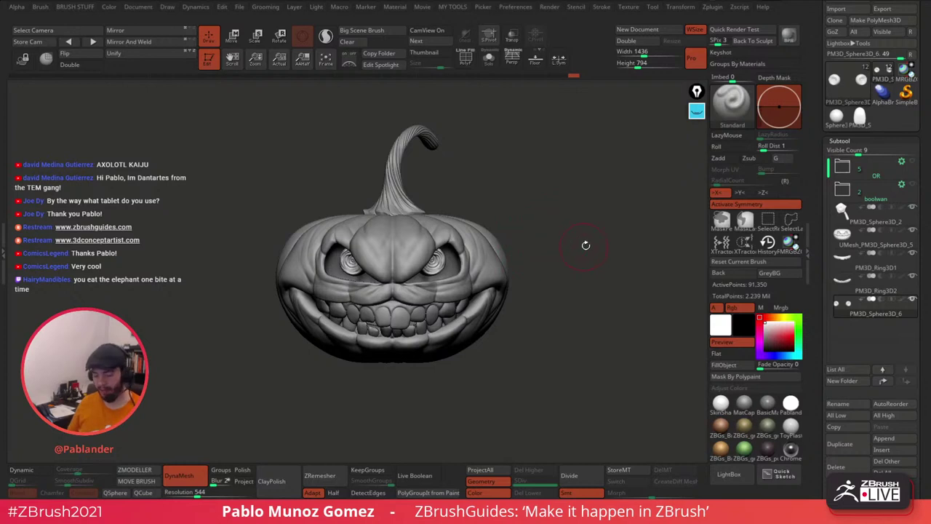
{"action": "left_click_drag", "start_coordinate": [585, 245], "coordinate": [565, 247]}
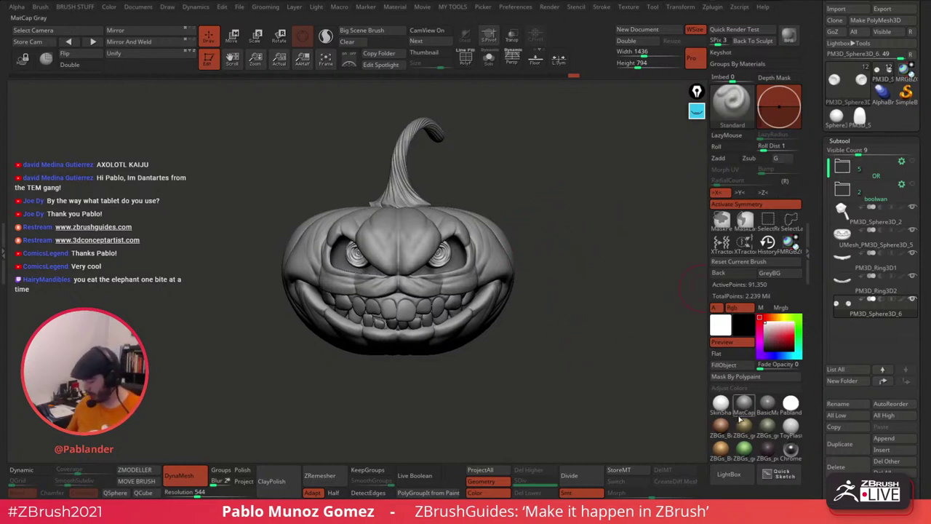
Step: Switch to the SkinShade material and fill the pumpkin body with bright orange, RGB 255, 116, 4
{"action": "left_click", "coordinate": [720, 403]}
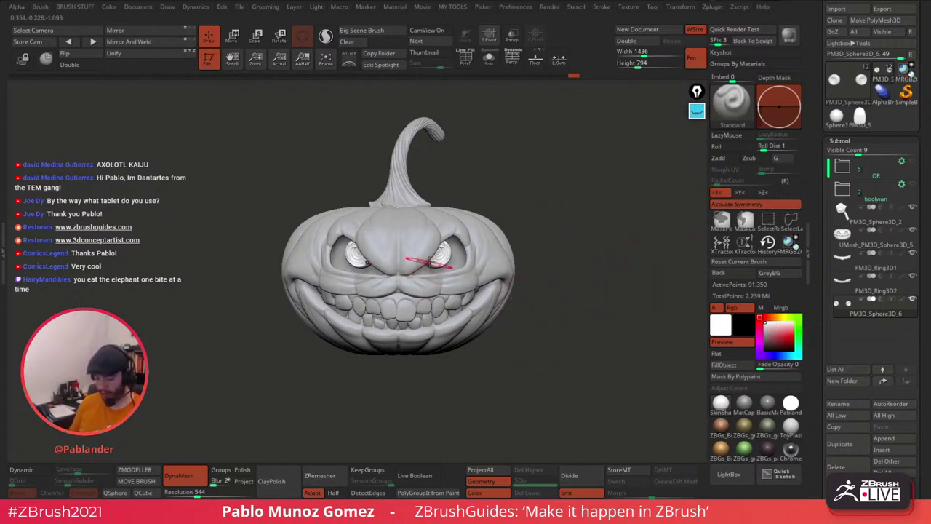
{"action": "left_click", "coordinate": [427, 266], "text": "alt"}
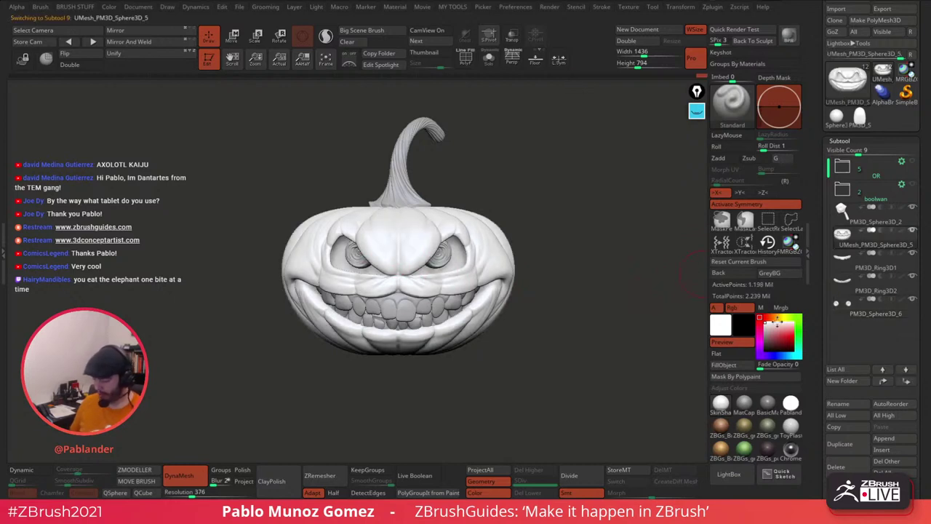
{"action": "mouse_move", "coordinate": [772, 319]}
{"action": "left_mouse_down"}
{"action": "mouse_move", "coordinate": [791, 338]}
{"action": "mouse_move", "coordinate": [773, 319]}
{"action": "left_mouse_up"}
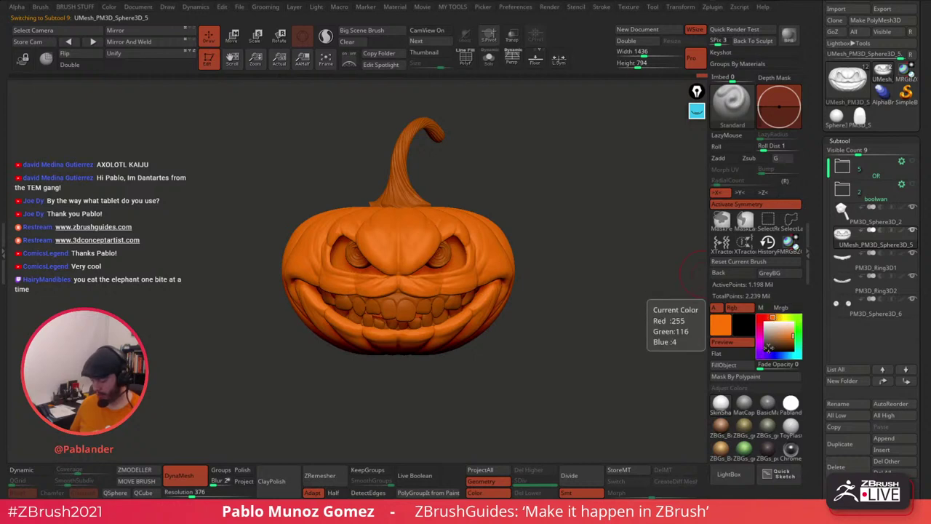
{"action": "left_click", "coordinate": [740, 370]}
Step: Select the stem subtool and fill it with a dark muted green
{"action": "left_click", "coordinate": [867, 218]}
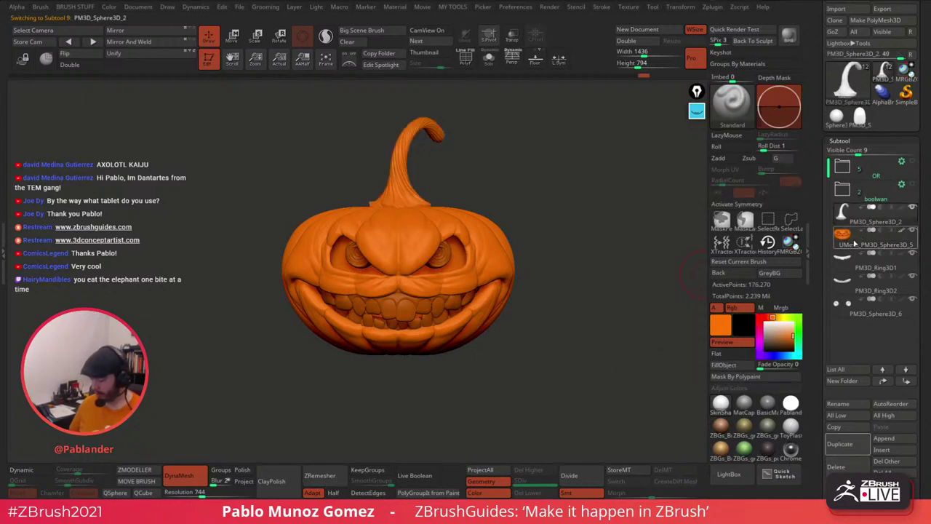
{"action": "left_click", "coordinate": [790, 318]}
{"action": "left_click", "coordinate": [775, 343]}
{"action": "left_click_drag", "start_coordinate": [775, 343], "coordinate": [771, 344]}
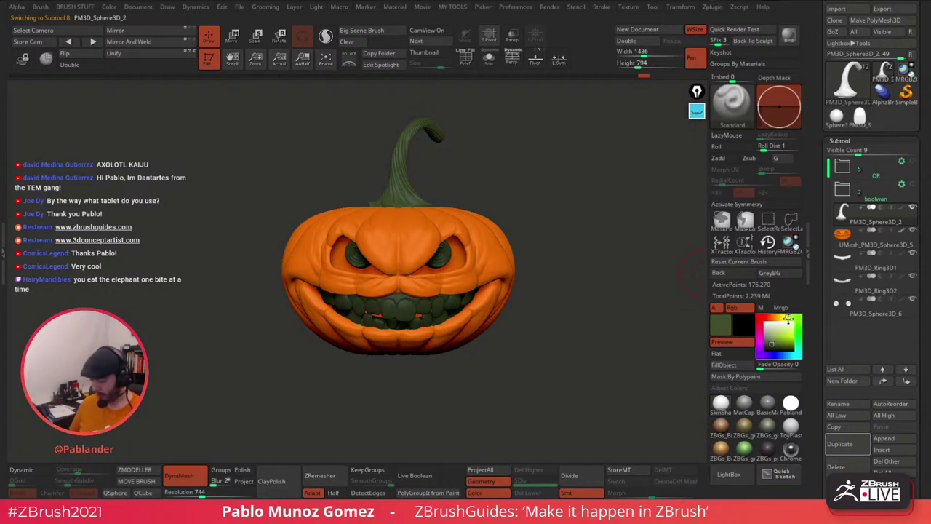
{"action": "left_click", "coordinate": [739, 364]}
Step: Select the eyeballs subtool and fill it with a dark greyish brown
{"action": "key", "text": "Down"}
{"action": "key", "text": "Down"}
{"action": "key", "text": "Down"}
{"action": "key", "text": "Down"}
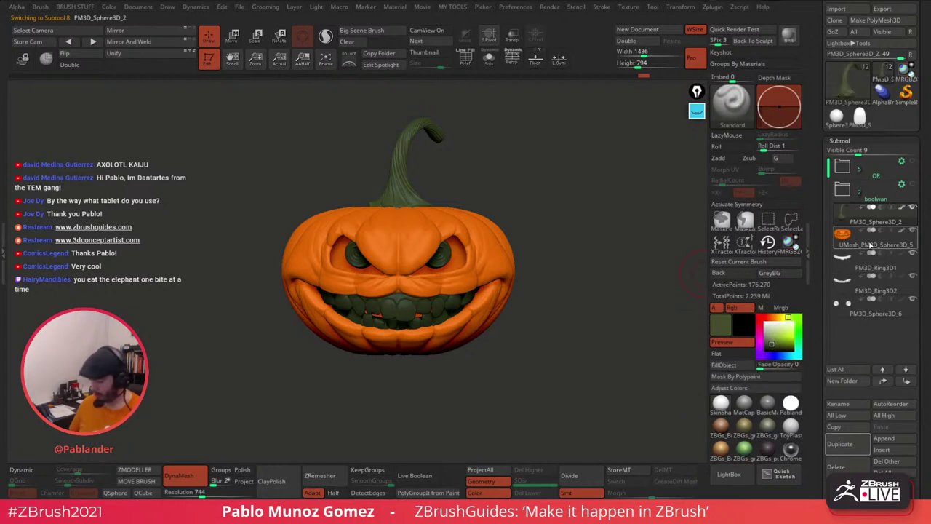
{"action": "left_click", "coordinate": [770, 348]}
{"action": "left_click_drag", "start_coordinate": [779, 317], "coordinate": [772, 345]}
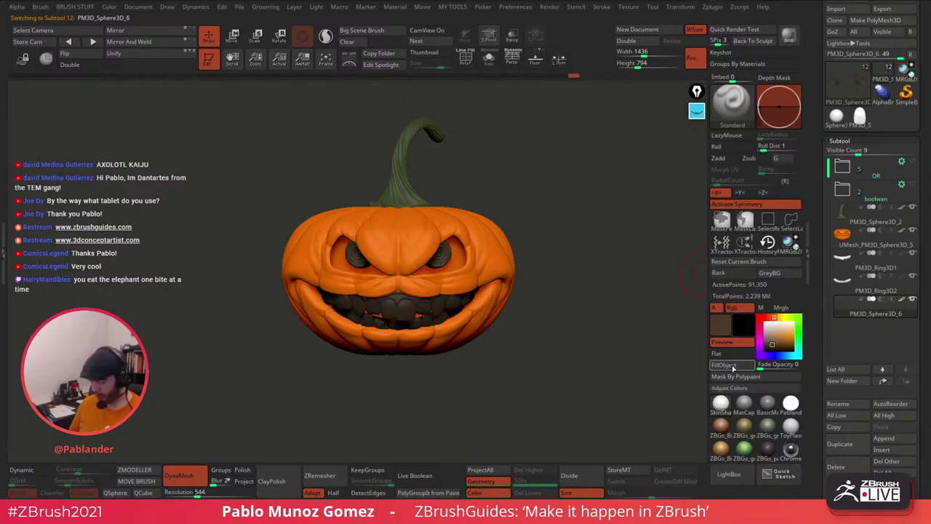
Step: Isolate the upper teeth subtool, hide the teeth, and use Split Hidden to separate them from the gum
{"action": "left_click", "coordinate": [877, 271]}
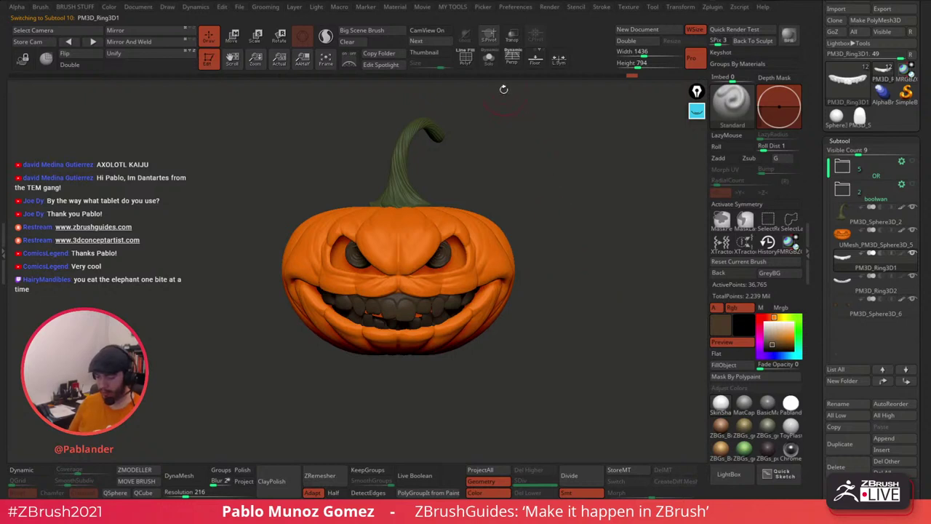
{"action": "left_click", "coordinate": [489, 58]}
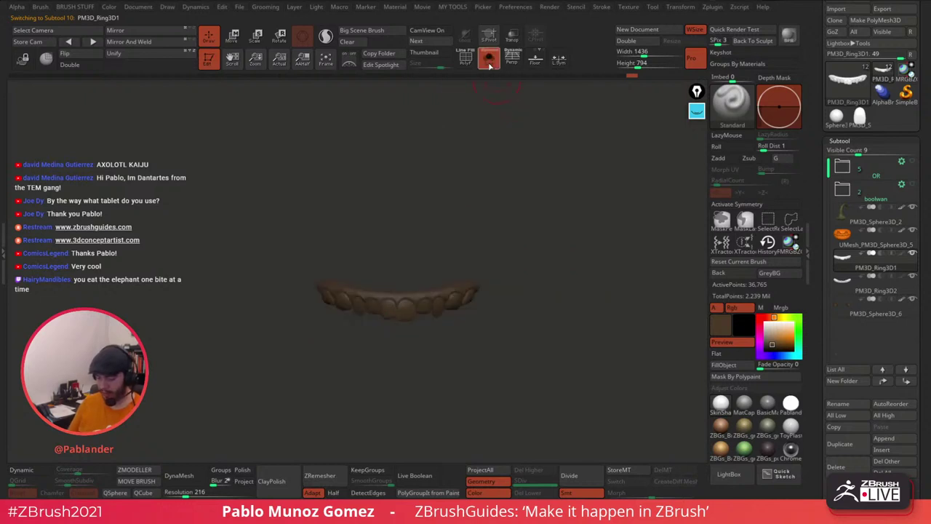
{"action": "left_click", "coordinate": [470, 281], "text": "ctrl+shift"}
{"action": "key", "text": "space"}
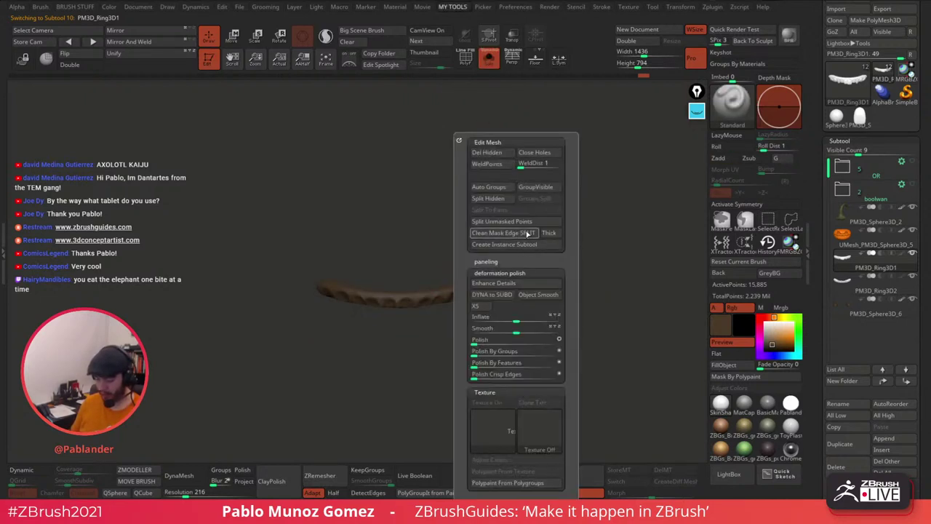
{"action": "left_click", "coordinate": [495, 198]}
Step: Split the lower teeth from their gum with Split Hidden, and turn off Solo to show the whole pumpkin
{"action": "left_click", "coordinate": [880, 310]}
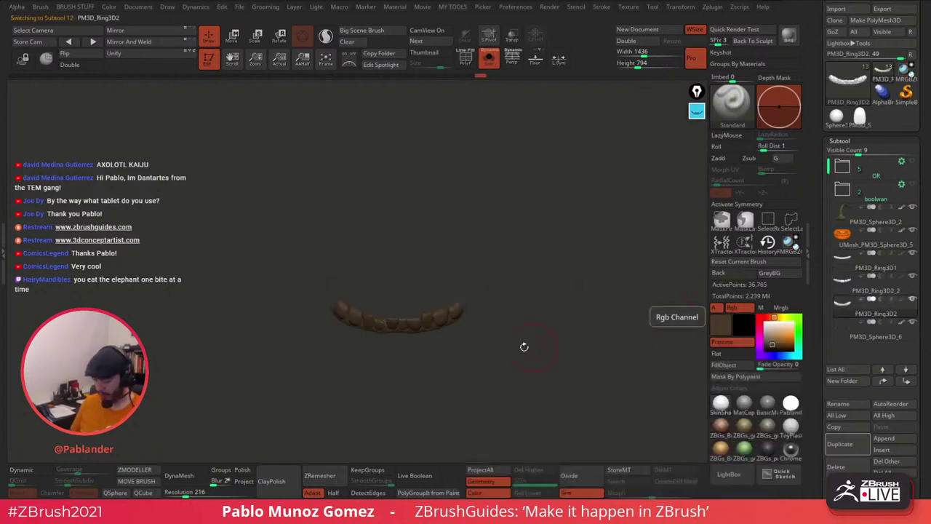
{"action": "left_click_drag", "start_coordinate": [523, 347], "coordinate": [506, 281]}
{"action": "key", "text": "space"}
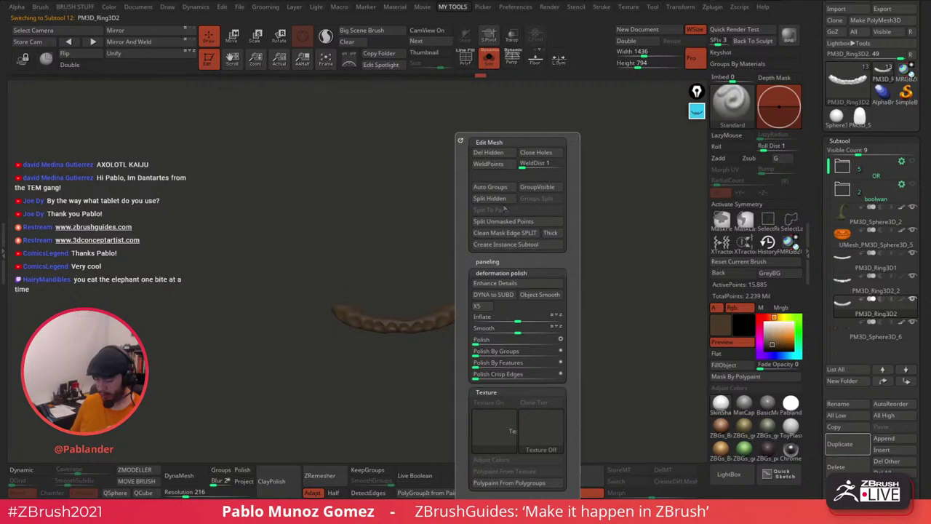
{"action": "left_click", "coordinate": [501, 199]}
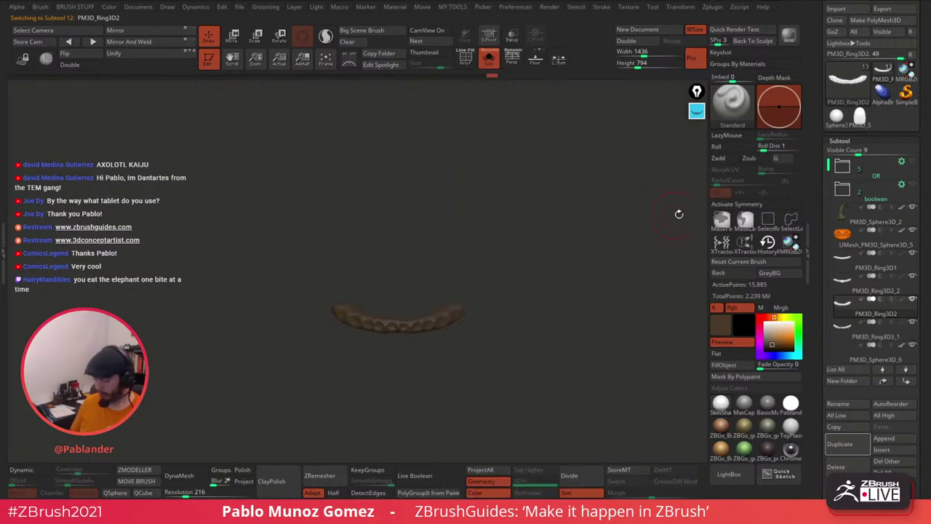
{"action": "left_click", "coordinate": [488, 57]}
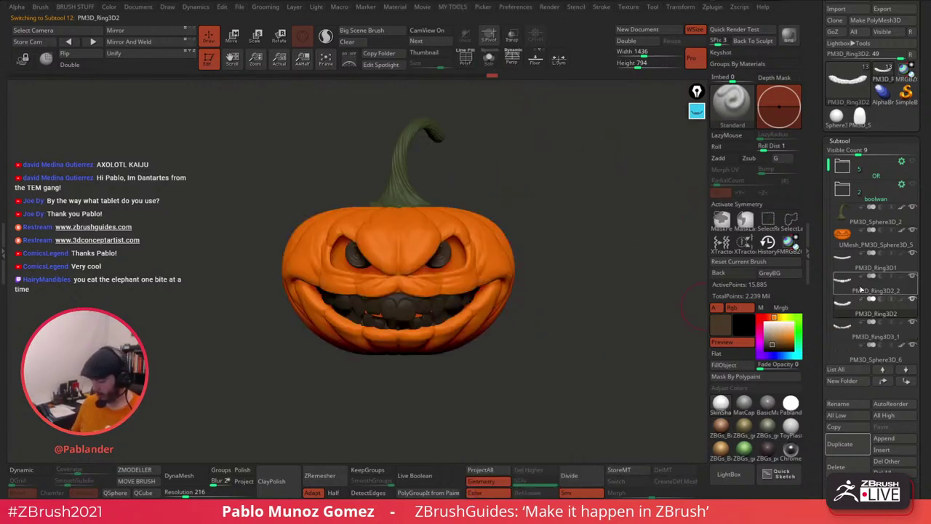
Step: Sample the pumpkin's orange, shift it to a dark red, and fill both the lower and upper gums with it
{"action": "key", "text": "c"}
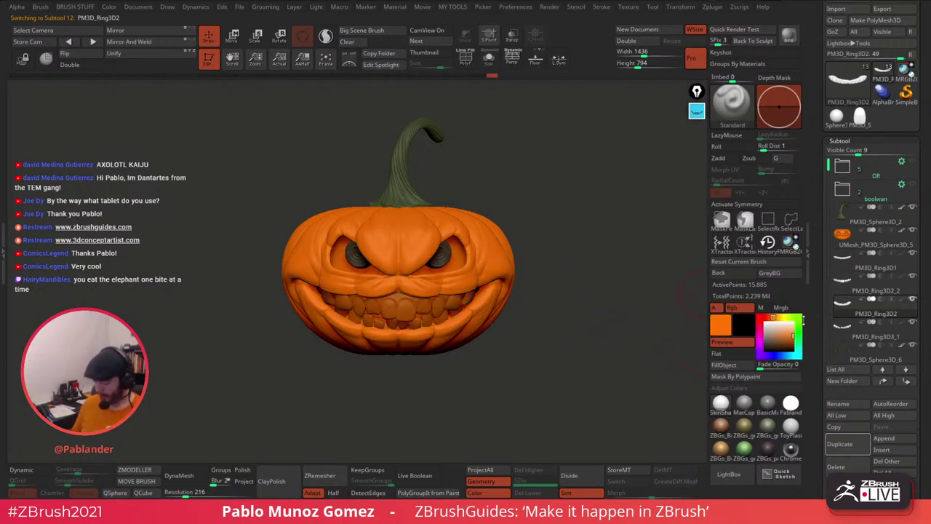
{"action": "left_click", "coordinate": [786, 343]}
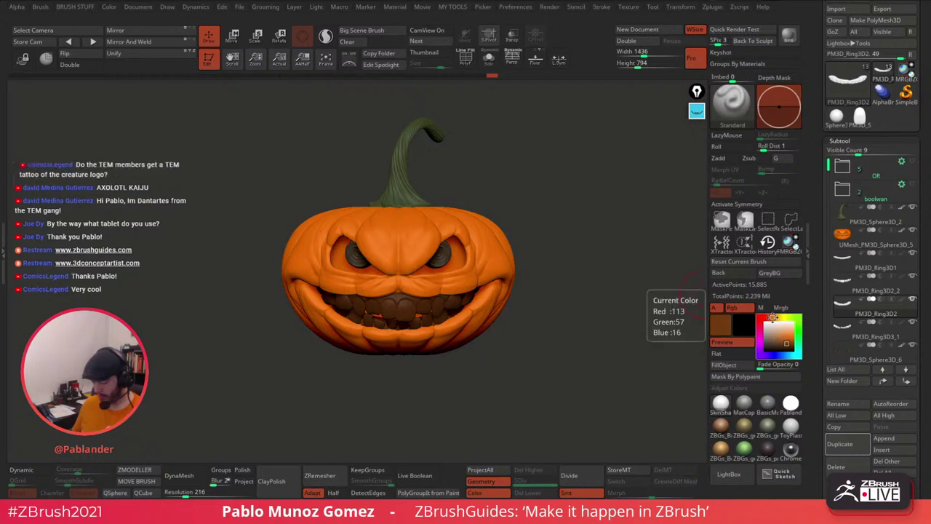
{"action": "left_click", "coordinate": [772, 318]}
{"action": "left_click", "coordinate": [767, 317]}
{"action": "left_click", "coordinate": [787, 342]}
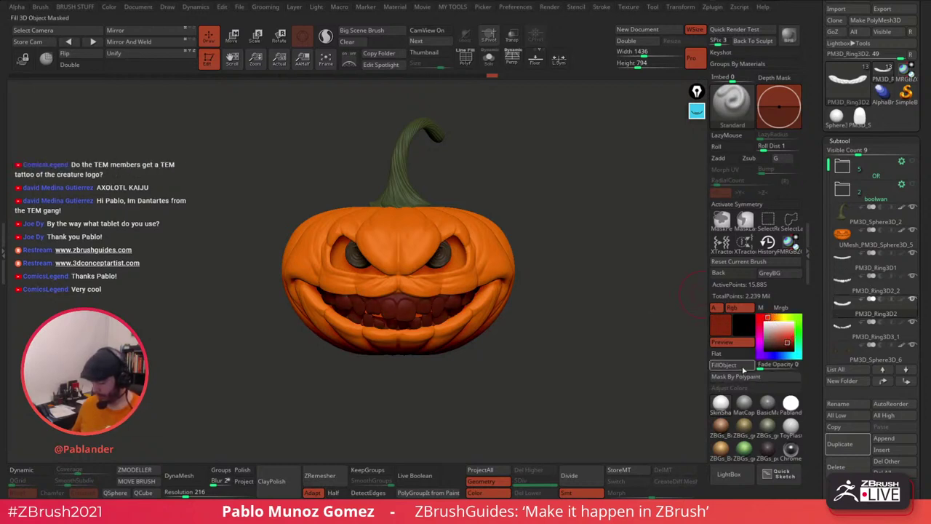
{"action": "left_click", "coordinate": [742, 368]}
{"action": "left_click", "coordinate": [844, 263]}
{"action": "left_click", "coordinate": [738, 370]}
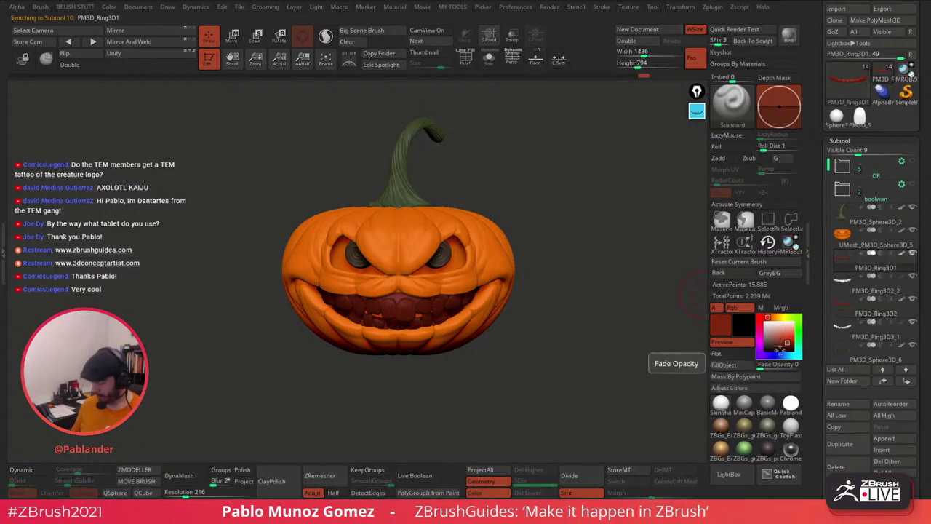
Step: Fill the upper and lower teeth subtools with a pale yellow
{"action": "left_click", "coordinate": [871, 292]}
{"action": "left_click", "coordinate": [778, 318]}
{"action": "left_click_drag", "start_coordinate": [785, 341], "coordinate": [780, 328]}
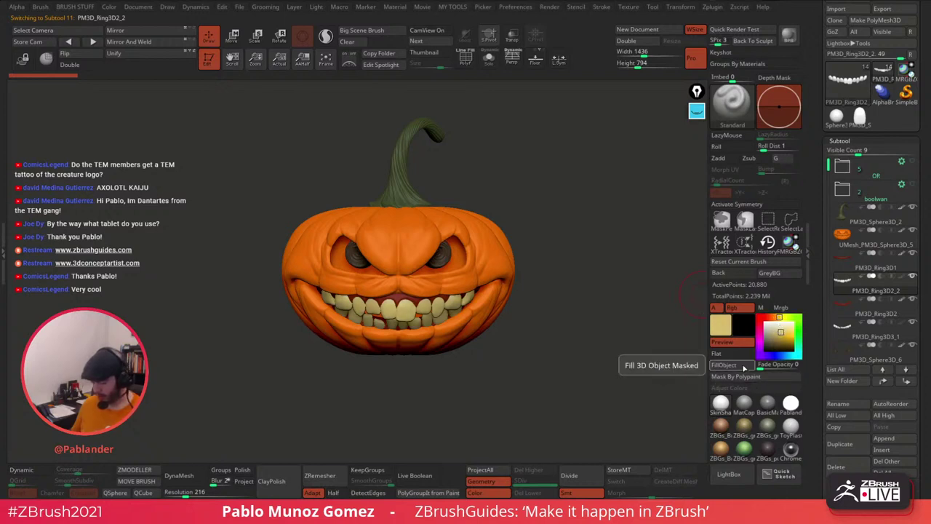
{"action": "key", "text": "Down"}
{"action": "key", "text": "Down"}
{"action": "left_click", "coordinate": [738, 370]}
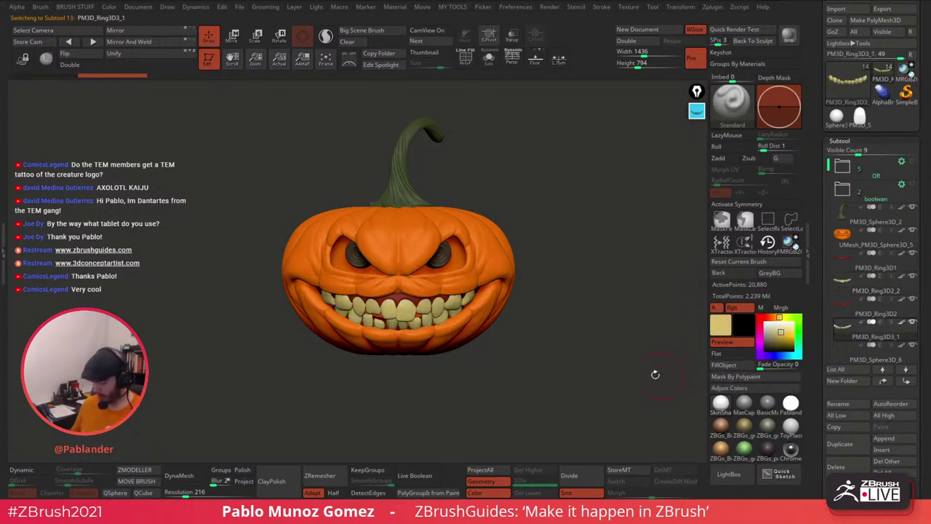
{"action": "left_click_drag", "start_coordinate": [625, 372], "coordinate": [627, 371]}
{"action": "left_click_drag", "start_coordinate": [585, 334], "coordinate": [580, 335]}
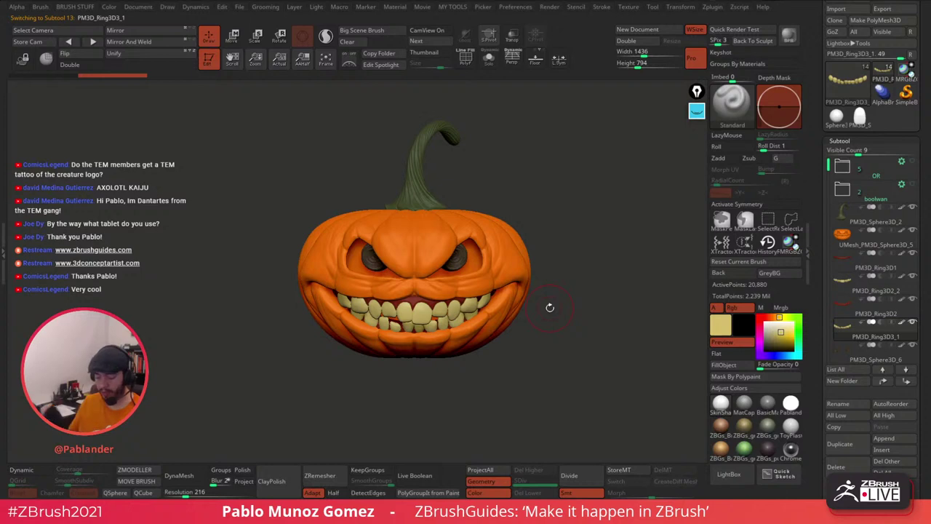
{"action": "mouse_move", "coordinate": [586, 312]}
{"action": "left_mouse_down"}
{"action": "mouse_move", "coordinate": [584, 330]}
{"action": "mouse_move", "coordinate": [597, 318]}
{"action": "mouse_move", "coordinate": [588, 323]}
{"action": "left_mouse_up"}
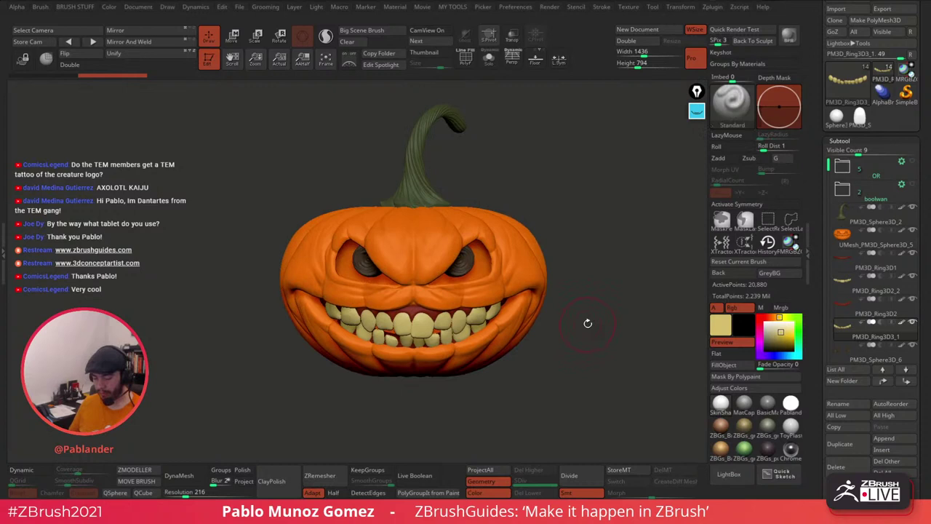
Step: Activate X symmetry for painting both sides of the pumpkin at once
{"action": "right_click", "coordinate": [580, 207]}
{"action": "mouse_move", "coordinate": [584, 230]}
{"action": "left_mouse_down"}
{"action": "mouse_move", "coordinate": [578, 255]}
{"action": "mouse_move", "coordinate": [623, 244]}
{"action": "left_mouse_up"}
{"action": "left_click", "coordinate": [757, 206]}
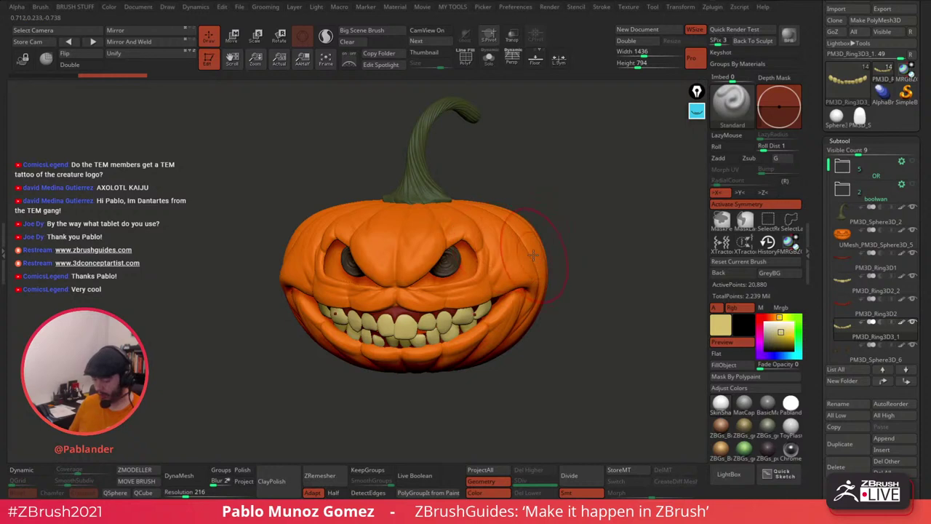
Step: Select the pumpkin body, sample its orange and shift the colour to a dark red
{"action": "left_click", "coordinate": [533, 254], "text": "alt"}
{"action": "left_click_drag", "start_coordinate": [589, 256], "coordinate": [533, 270]}
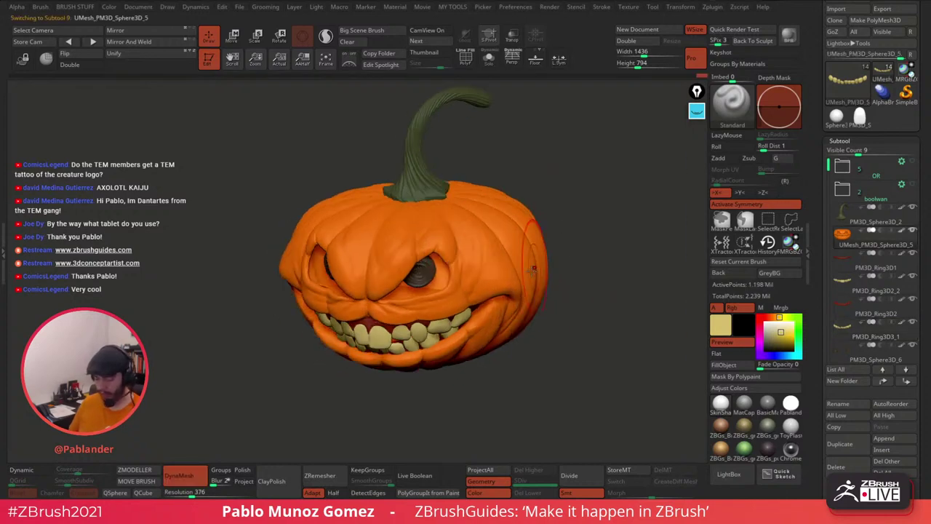
{"action": "left_click_drag", "start_coordinate": [574, 237], "coordinate": [585, 245]}
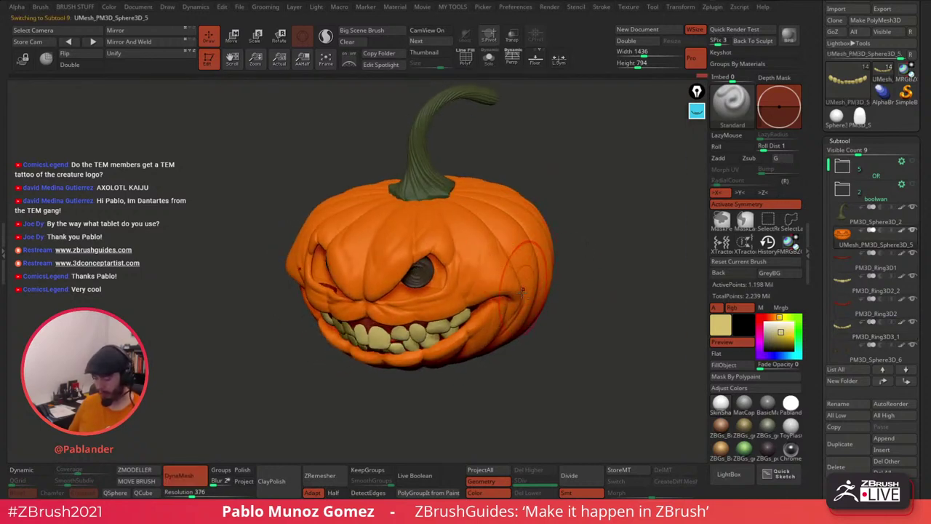
{"action": "left_click_drag", "start_coordinate": [780, 331], "coordinate": [502, 241]}
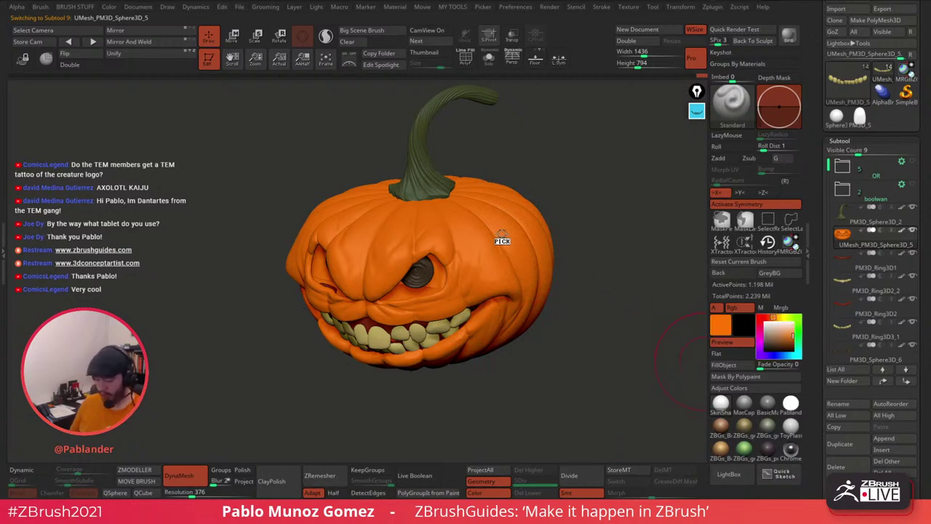
{"action": "left_click_drag", "start_coordinate": [774, 317], "coordinate": [788, 342]}
Step: Enlarge the brush and shade the pumpkin's side and the grooves around the stem with dark red
{"action": "left_click_drag", "start_coordinate": [596, 276], "coordinate": [504, 228]}
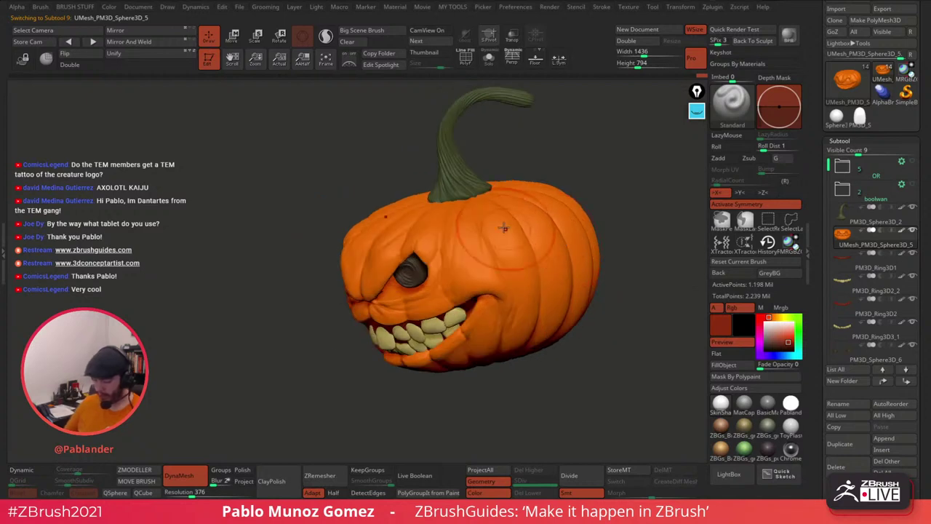
{"action": "right_click_drag", "start_coordinate": [529, 228], "coordinate": [501, 211], "text": "alt"}
{"action": "key", "text": "space"}
{"action": "left_click_drag", "start_coordinate": [496, 214], "coordinate": [505, 214]}
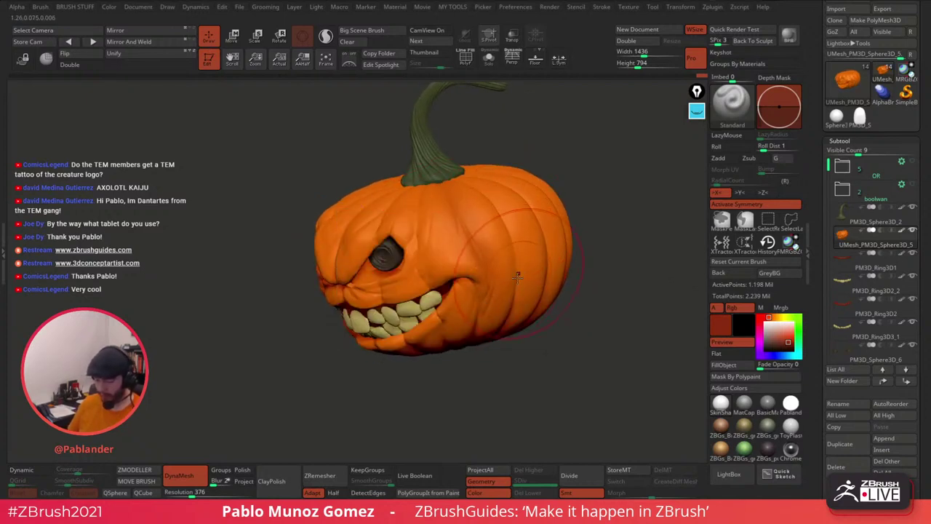
{"action": "right_click_drag", "start_coordinate": [517, 276], "coordinate": [471, 159]}
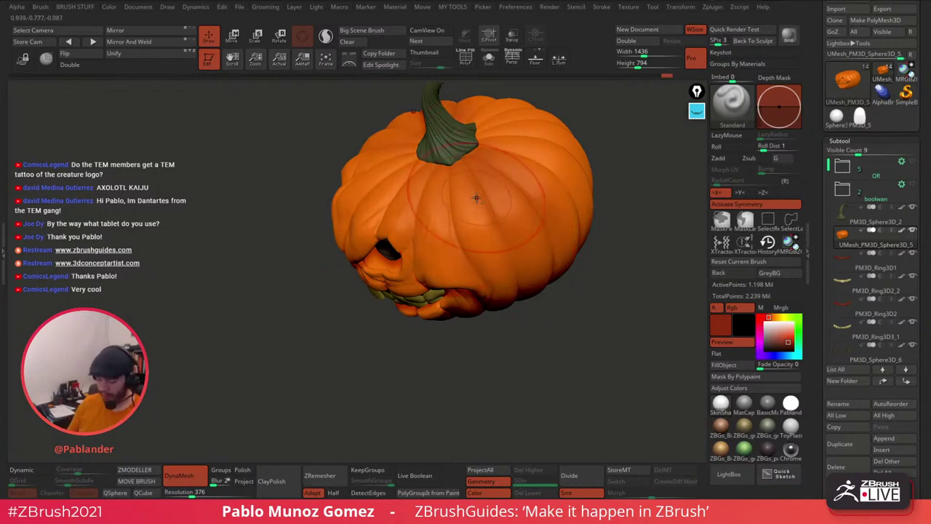
{"action": "right_click_drag", "start_coordinate": [476, 197], "coordinate": [432, 175]}
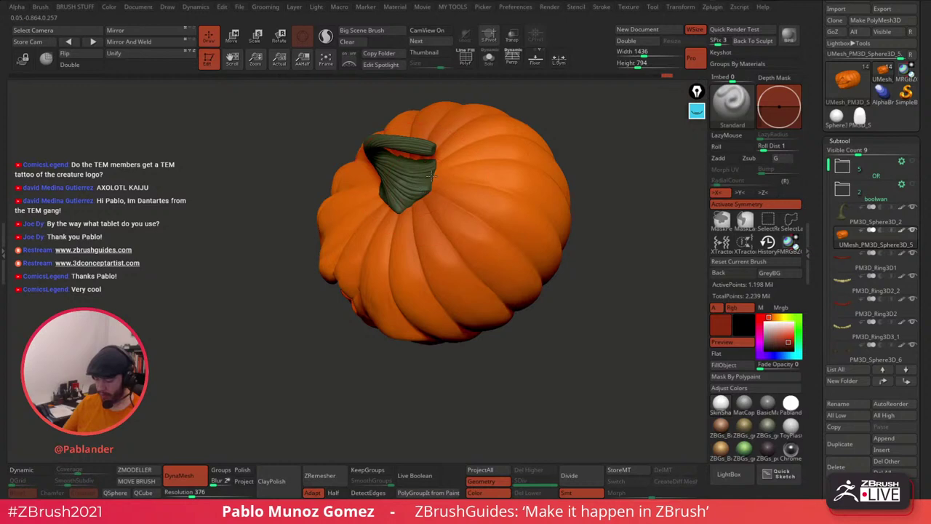
Step: Paint dark red shading over the pumpkin's underside, lower grooves and front of the face
{"action": "right_click_drag", "start_coordinate": [506, 135], "coordinate": [489, 219]}
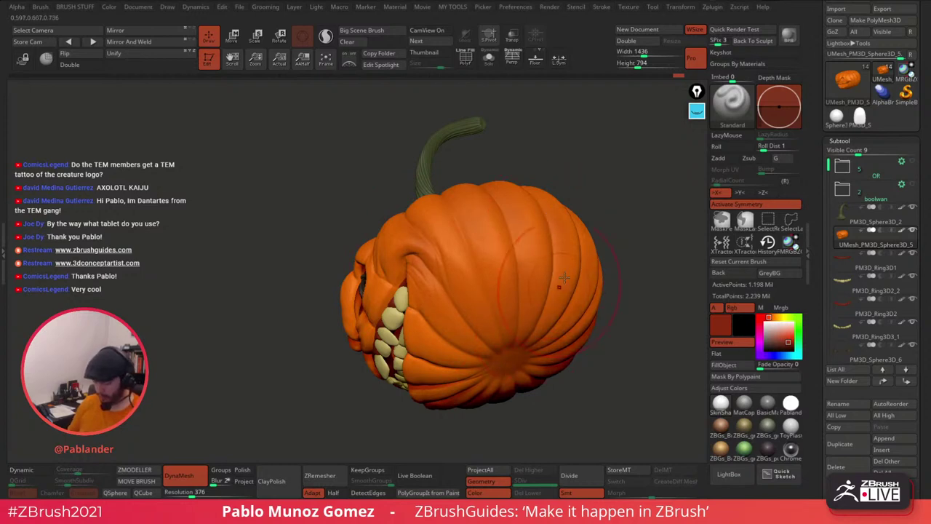
{"action": "mouse_move", "coordinate": [565, 278]}
{"action": "right_mouse_down"}
{"action": "mouse_move", "coordinate": [578, 257]}
{"action": "mouse_move", "coordinate": [534, 274]}
{"action": "right_mouse_up"}
{"action": "right_click", "coordinate": [452, 338]}
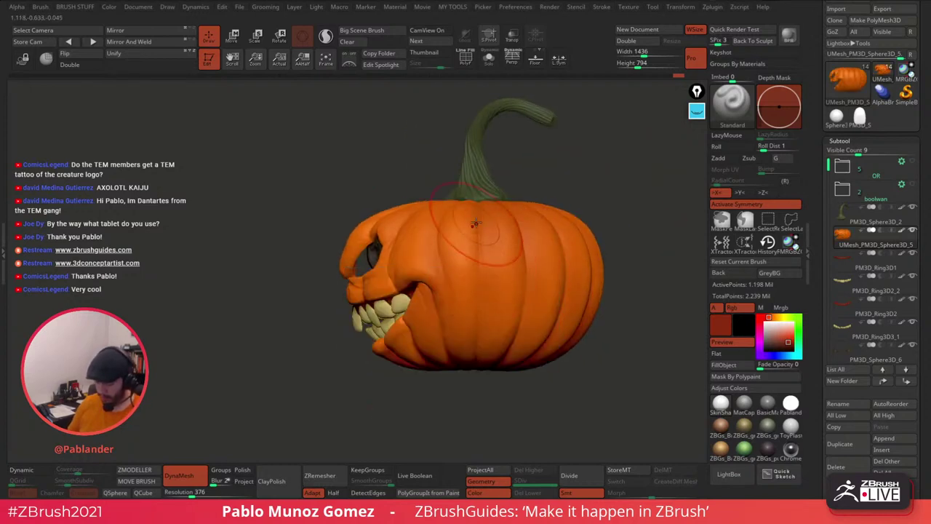
{"action": "right_click_drag", "start_coordinate": [510, 309], "coordinate": [487, 292]}
{"action": "right_click_drag", "start_coordinate": [444, 323], "coordinate": [429, 290]}
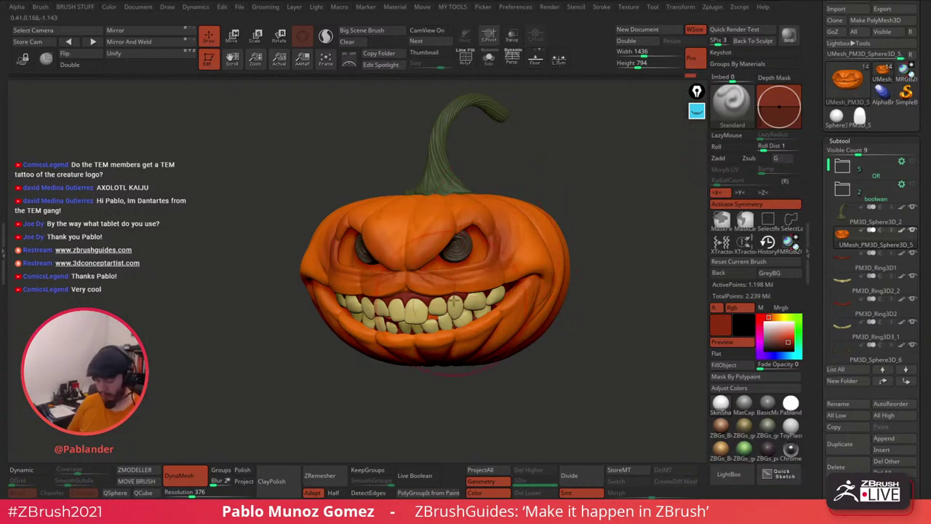
Step: Build up the dark red shading on the ribs around the base of the stem
{"action": "right_click_drag", "start_coordinate": [455, 301], "coordinate": [470, 340], "text": "alt"}
{"action": "right_click_drag", "start_coordinate": [408, 240], "coordinate": [435, 289]}
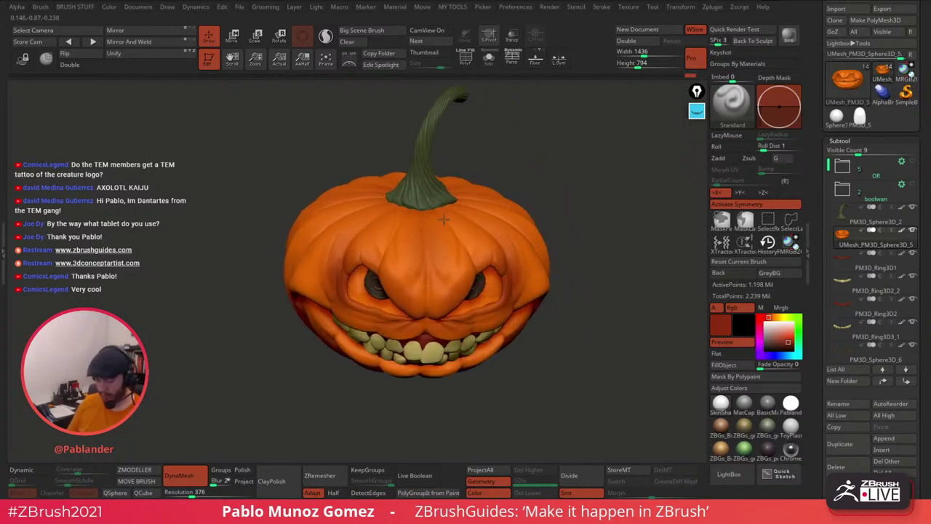
{"action": "right_click_drag", "start_coordinate": [468, 241], "coordinate": [415, 202]}
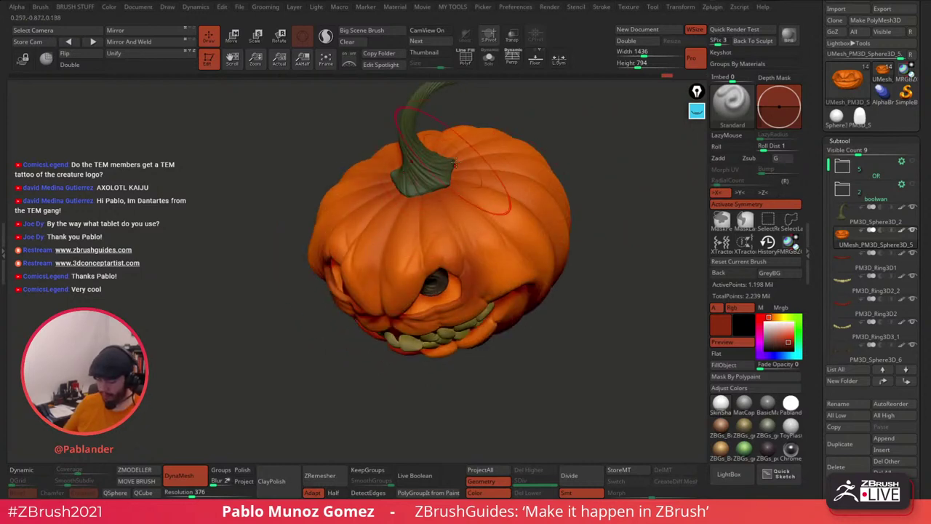
{"action": "right_click_drag", "start_coordinate": [441, 166], "coordinate": [469, 203]}
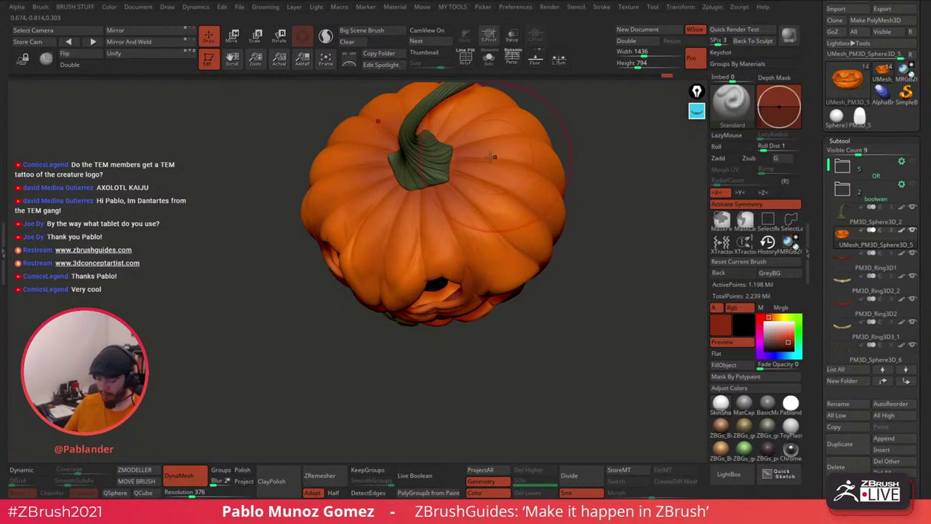
{"action": "right_click_drag", "start_coordinate": [502, 120], "coordinate": [445, 218]}
Step: Darken the centre of the pumpkin's underside and the area around the eye sockets with dark red
{"action": "right_click_drag", "start_coordinate": [469, 265], "coordinate": [440, 300]}
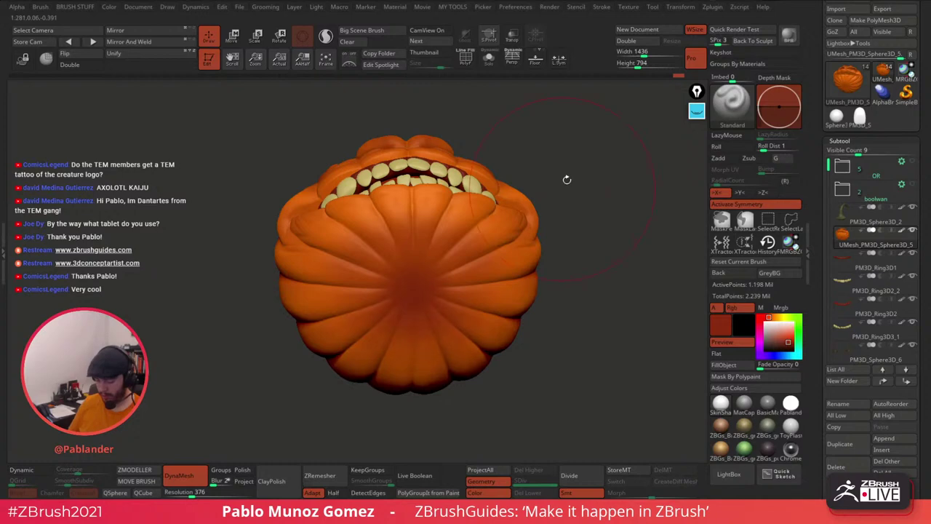
{"action": "right_click_drag", "start_coordinate": [563, 181], "coordinate": [493, 203]}
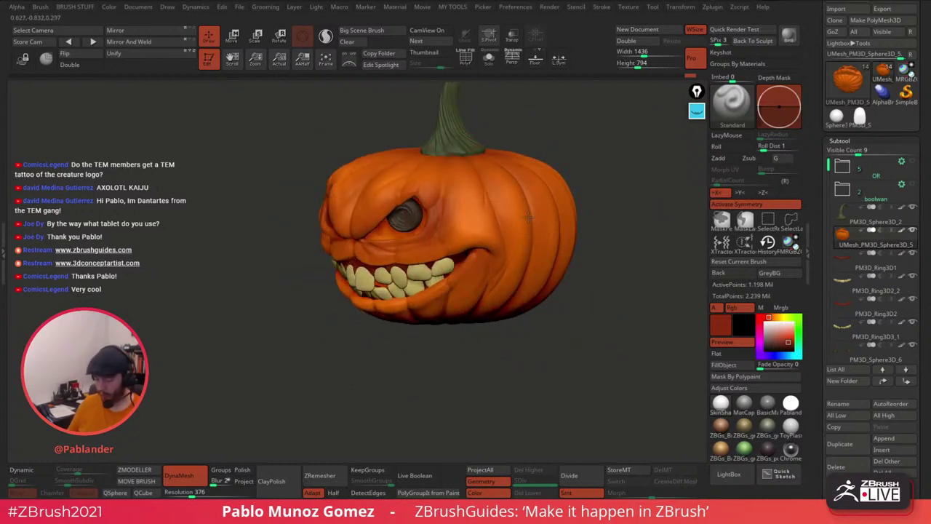
{"action": "right_click_drag", "start_coordinate": [581, 269], "coordinate": [548, 295], "text": "shift"}
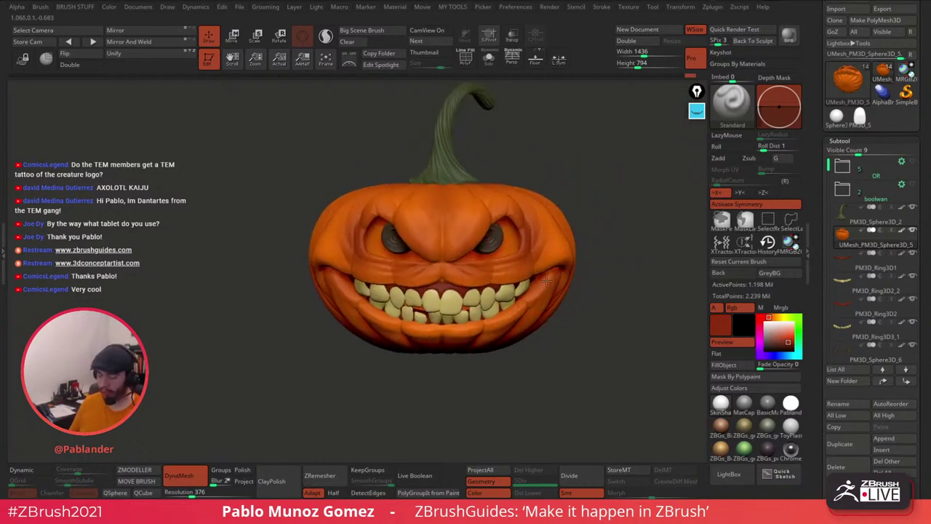
Step: Reduce the brush size and shade the nose and the folds between the eyes and mouth with dark red
{"action": "key", "text": "space"}
{"action": "left_click_drag", "start_coordinate": [439, 211], "coordinate": [425, 212]}
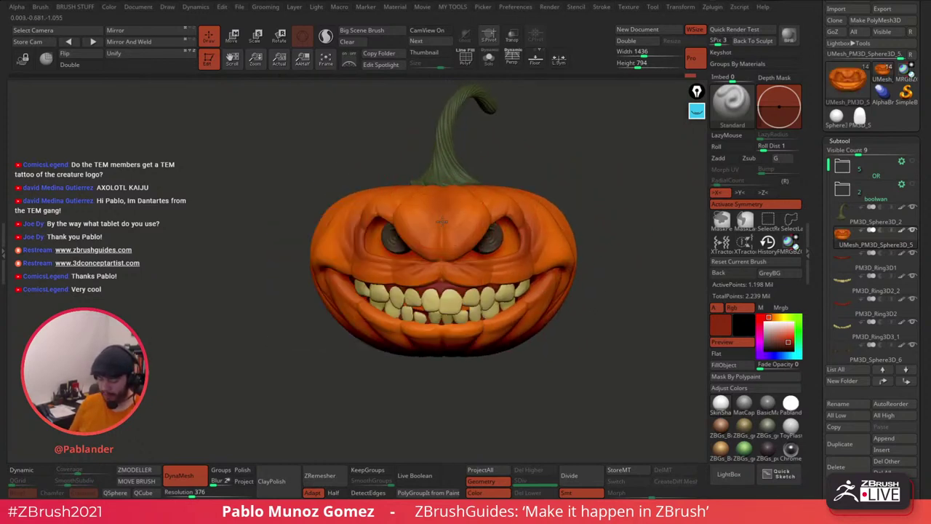
{"action": "right_click_drag", "start_coordinate": [559, 209], "coordinate": [502, 233]}
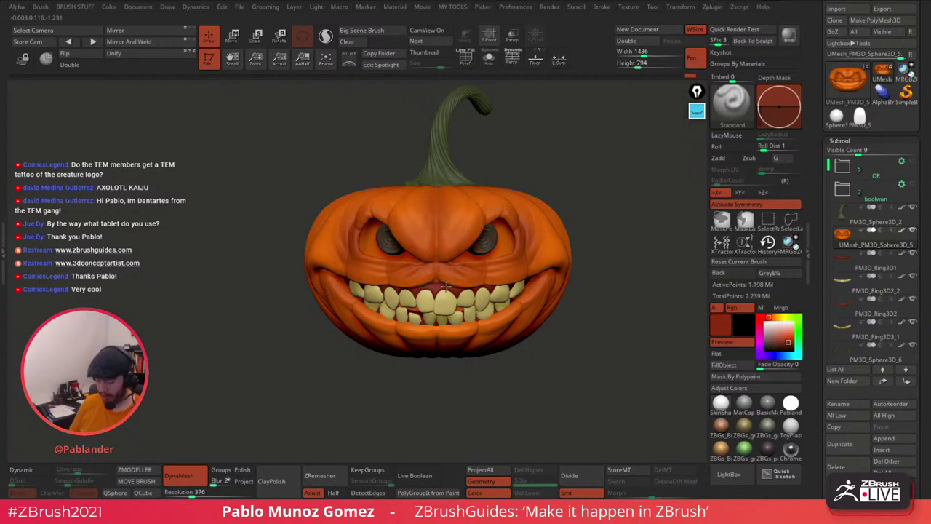
{"action": "key", "text": "space"}
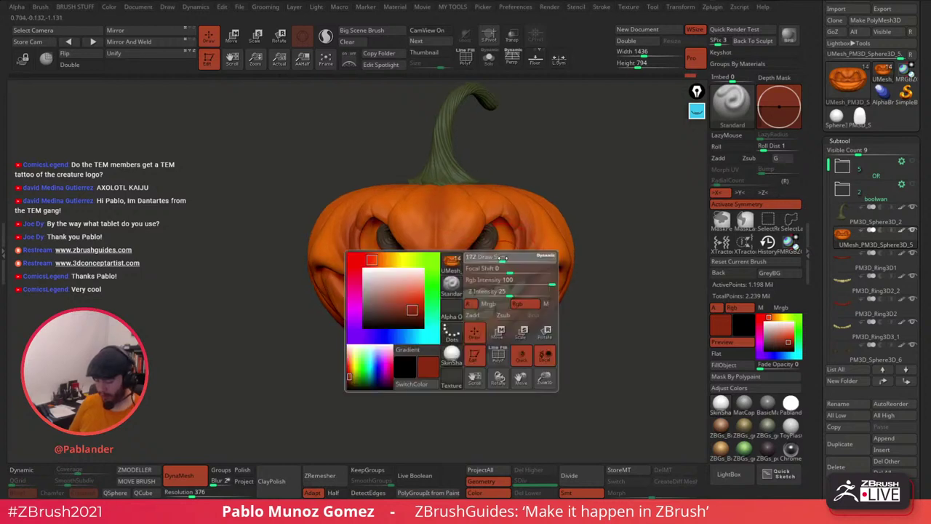
{"action": "left_click_drag", "start_coordinate": [483, 258], "coordinate": [470, 258]}
{"action": "right_click_drag", "start_coordinate": [613, 211], "coordinate": [579, 216], "text": "alt"}
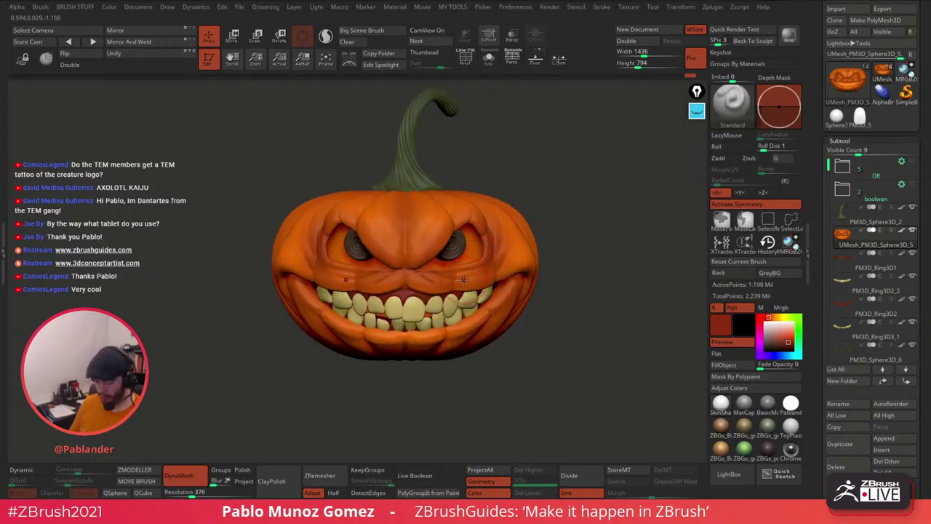
Step: Paint dark red into the brow creases, around the eyes and at the mouth corners with a small brush
{"action": "key", "text": "space"}
{"action": "right_click_drag", "start_coordinate": [515, 243], "coordinate": [576, 213]}
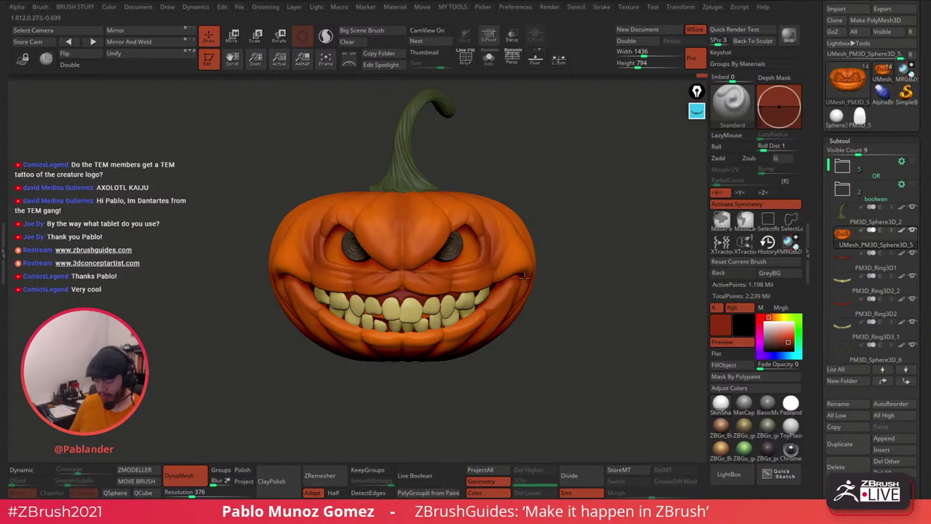
{"action": "right_click_drag", "start_coordinate": [523, 276], "coordinate": [473, 275]}
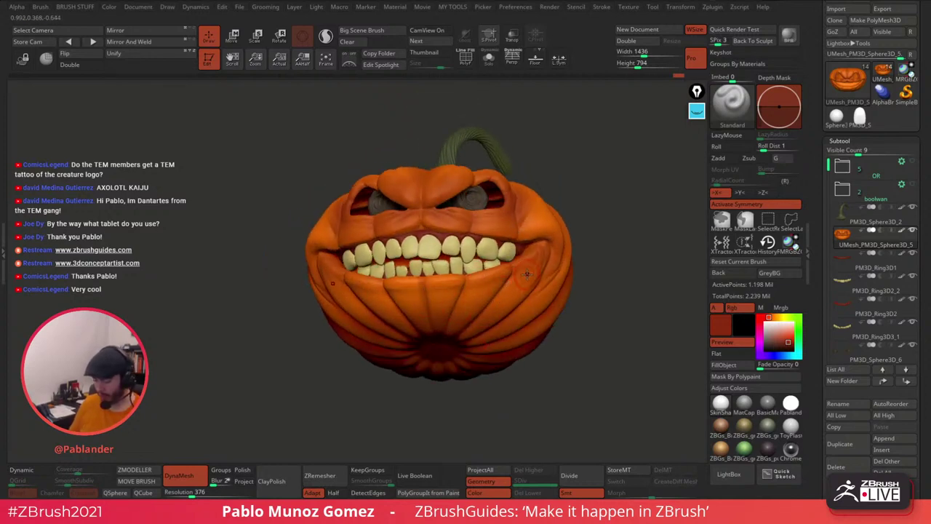
{"action": "right_click_drag", "start_coordinate": [527, 274], "coordinate": [558, 251]}
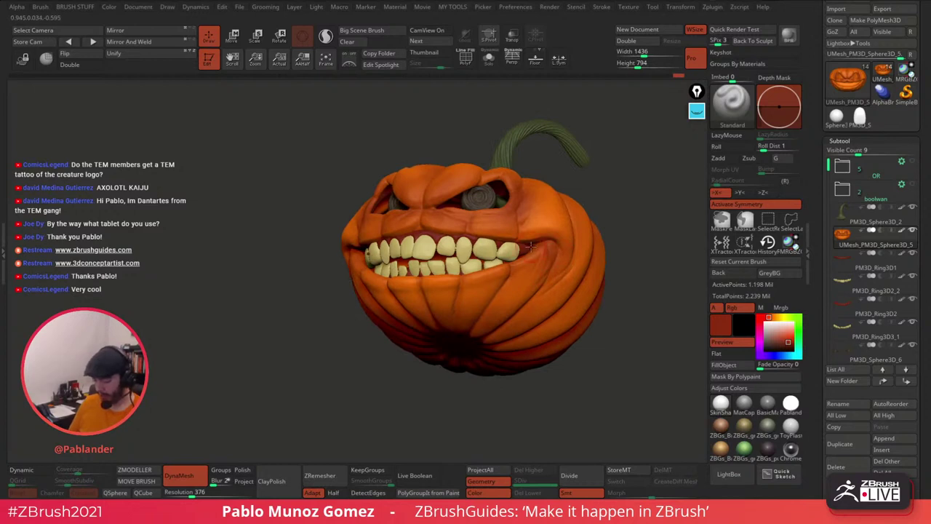
Step: Pick a dark brown, isolate the pumpkin body with Solo, and start painting the inside of the mouth
{"action": "left_click", "coordinate": [784, 347]}
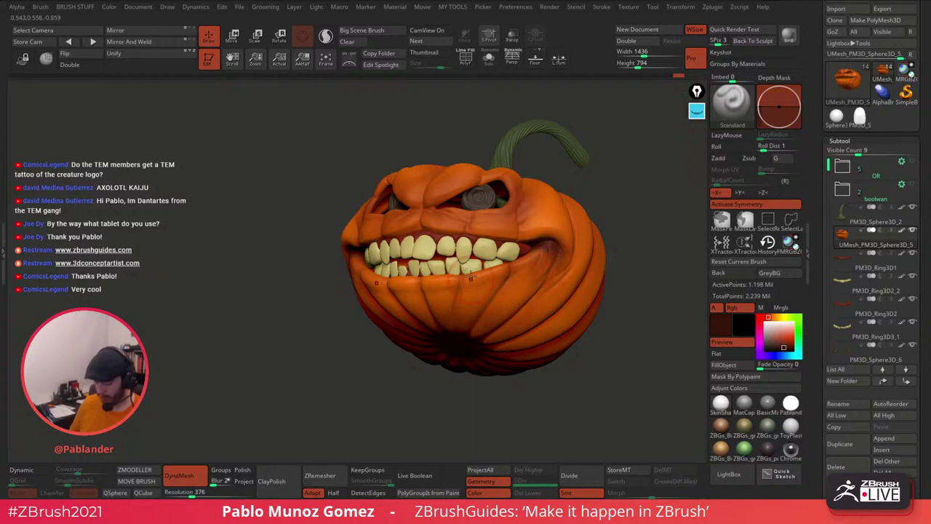
{"action": "right_click_drag", "start_coordinate": [464, 269], "coordinate": [482, 265], "text": "shift"}
{"action": "left_click", "coordinate": [491, 60]}
{"action": "right_click_drag", "start_coordinate": [504, 294], "coordinate": [491, 197]}
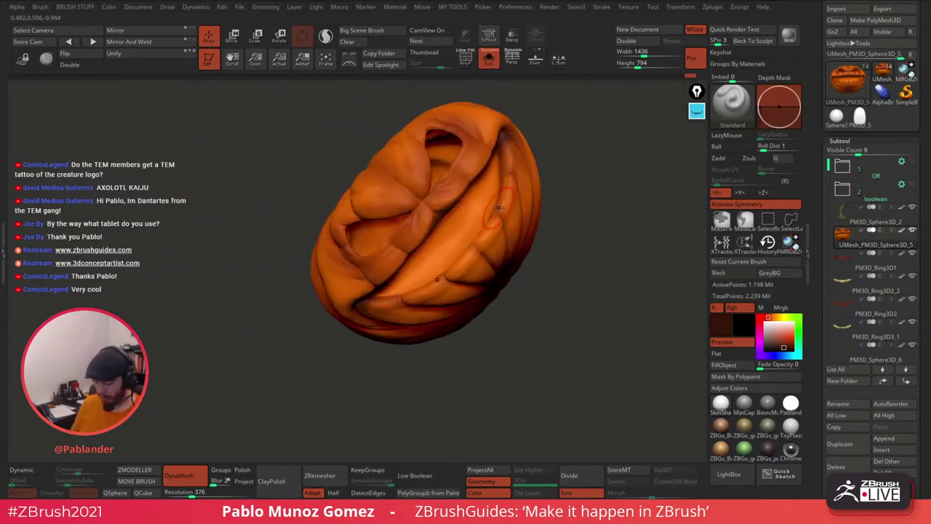
{"action": "key", "text": "space"}
{"action": "mouse_move", "coordinate": [475, 201]}
{"action": "left_mouse_down"}
{"action": "mouse_move", "coordinate": [414, 274]}
{"action": "mouse_move", "coordinate": [460, 201]}
{"action": "left_mouse_up"}
{"action": "key", "text": "space"}
{"action": "right_click_drag", "start_coordinate": [474, 188], "coordinate": [489, 201]}
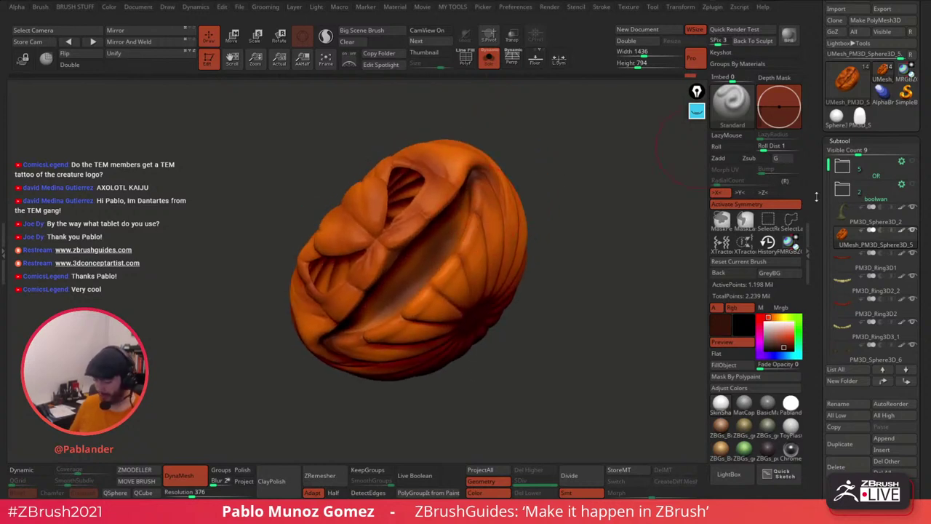
Step: Flip the pumpkin's normals in Display Properties to inspect the inside of the shell
{"action": "left_click_drag", "start_coordinate": [818, 229], "coordinate": [822, 4]}
{"action": "left_click_drag", "start_coordinate": [882, 357], "coordinate": [880, 44]}
{"action": "left_click", "coordinate": [887, 222]}
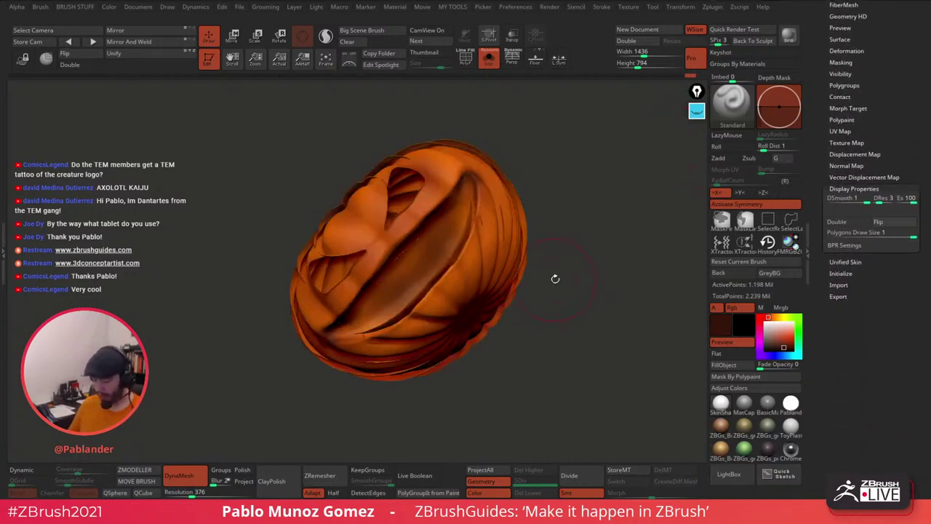
{"action": "left_click_drag", "start_coordinate": [555, 278], "coordinate": [590, 284]}
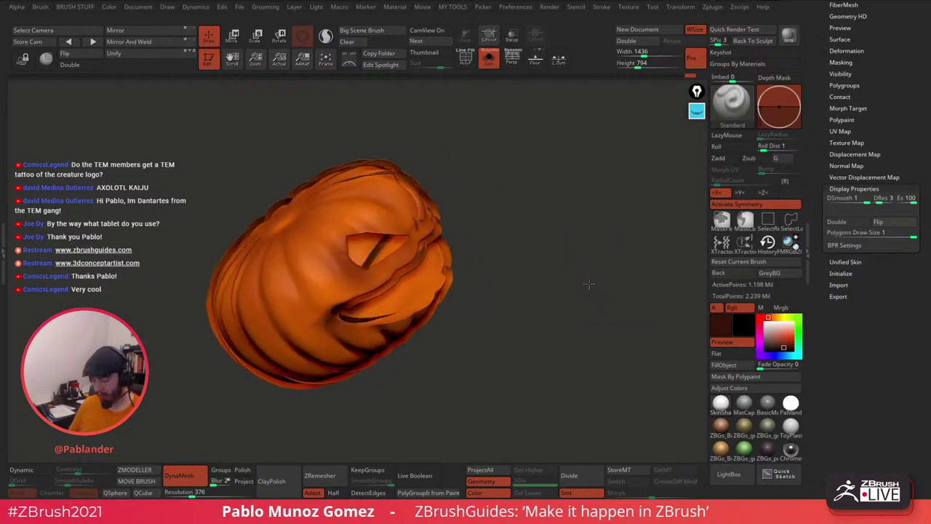
Step: Paint the whole mouth cavity of the isolated pumpkin dark brown, working into its corners and behind the lips
{"action": "right_click_drag", "start_coordinate": [589, 284], "coordinate": [476, 280]}
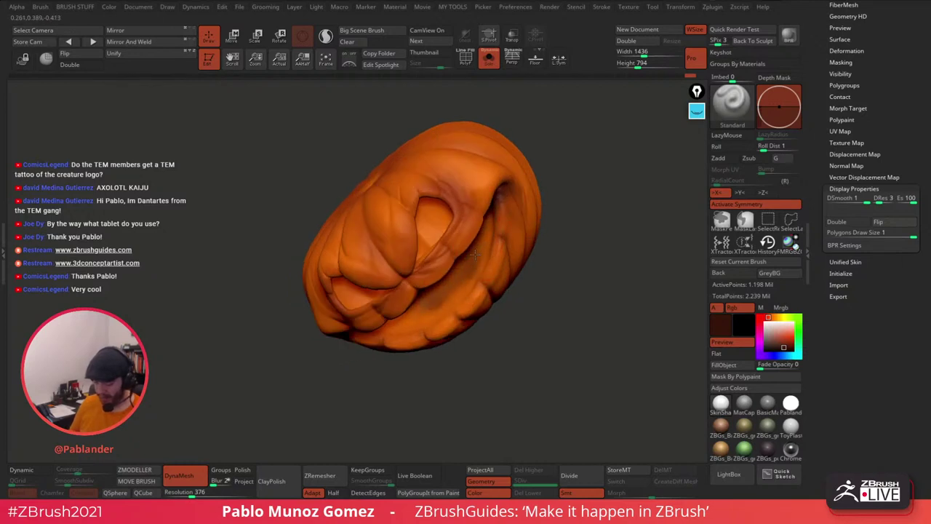
{"action": "right_click_drag", "start_coordinate": [484, 228], "coordinate": [401, 324]}
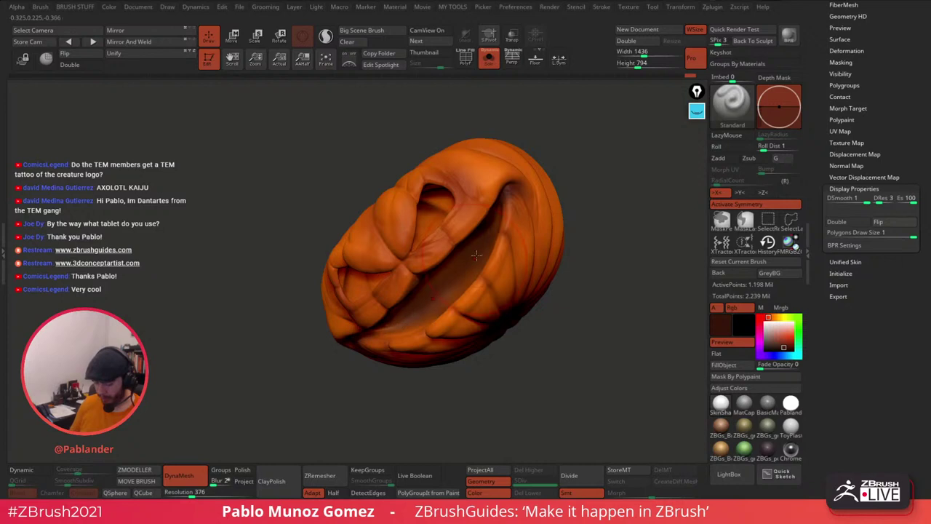
{"action": "right_click_drag", "start_coordinate": [476, 255], "coordinate": [503, 231]}
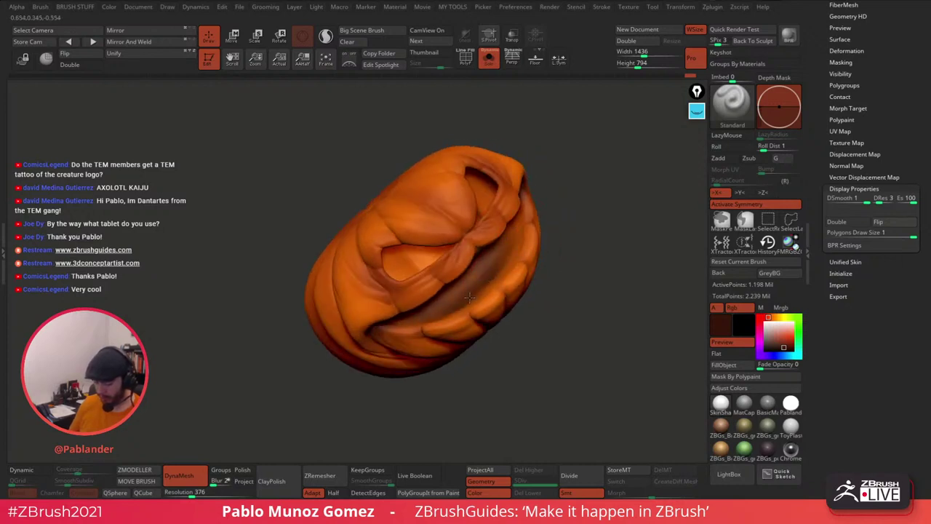
{"action": "right_click_drag", "start_coordinate": [469, 296], "coordinate": [522, 226]}
{"action": "mouse_move", "coordinate": [478, 298]}
{"action": "right_mouse_down"}
{"action": "mouse_move", "coordinate": [498, 224]}
{"action": "mouse_move", "coordinate": [464, 287]}
{"action": "right_mouse_up"}
{"action": "right_click_drag", "start_coordinate": [495, 245], "coordinate": [497, 214]}
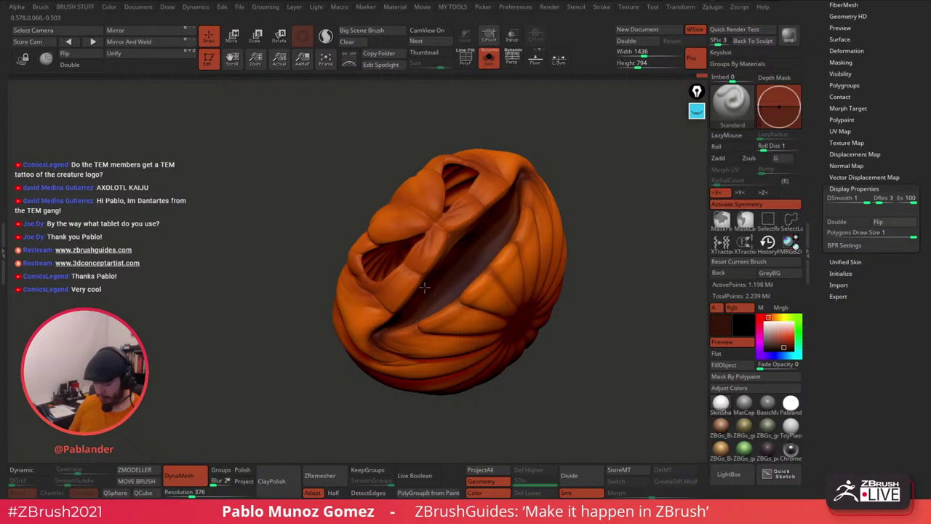
{"action": "right_click_drag", "start_coordinate": [573, 166], "coordinate": [498, 210]}
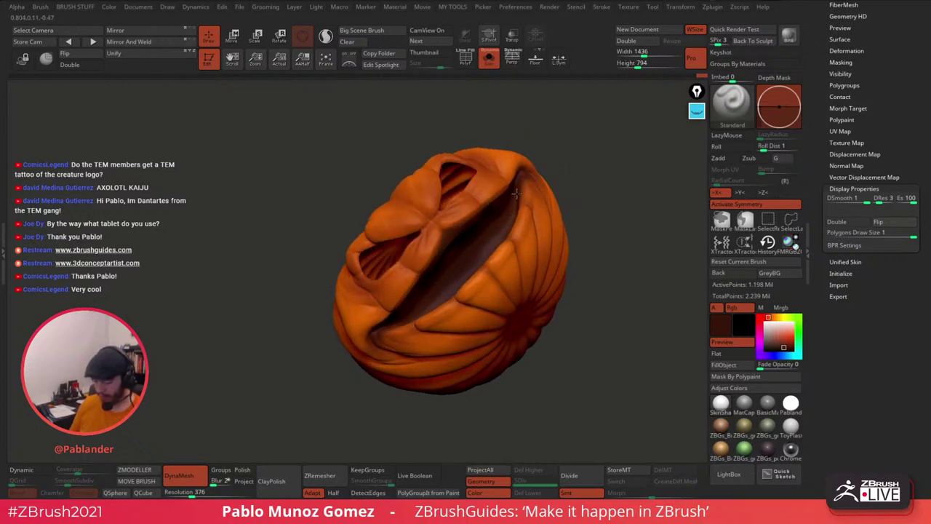
{"action": "right_click_drag", "start_coordinate": [591, 153], "coordinate": [500, 246]}
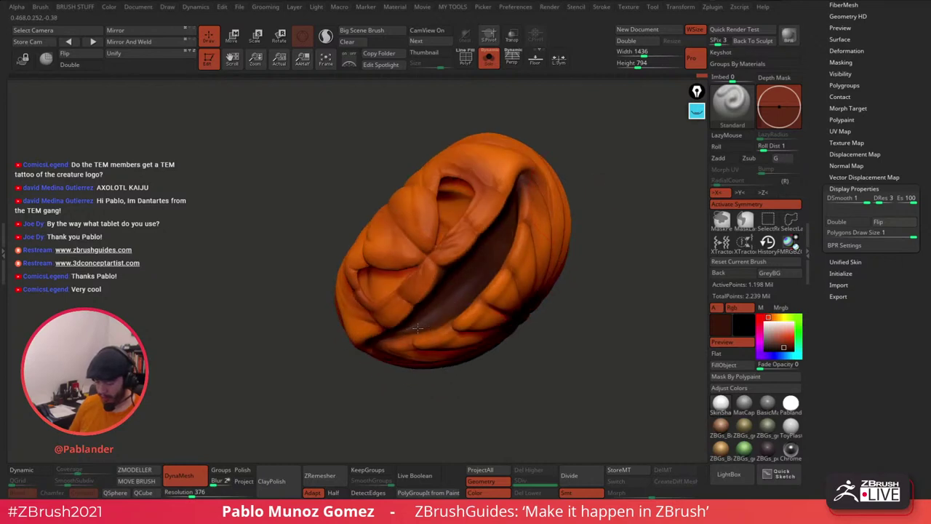
Step: Compare the isolated pumpkin body with the full character and enable BackfaceMask for the Standard brush
{"action": "right_click_drag", "start_coordinate": [418, 328], "coordinate": [574, 334]}
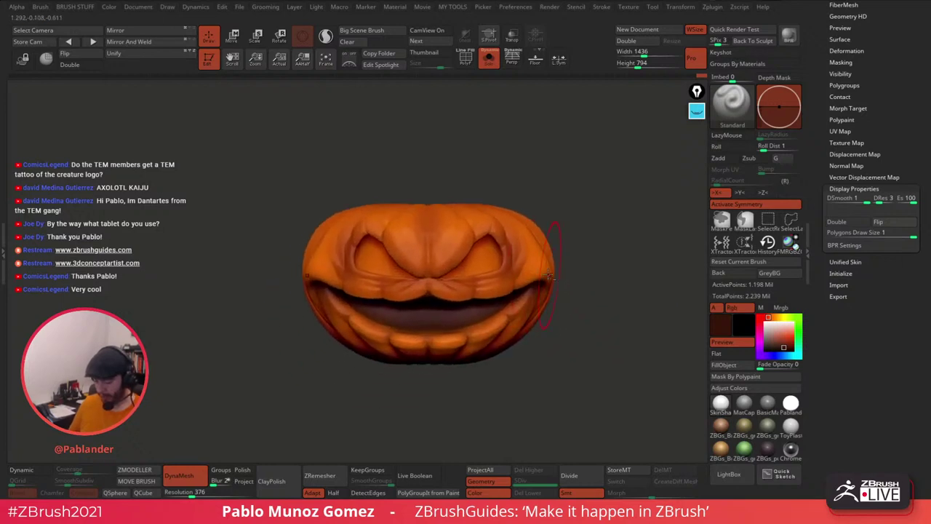
{"action": "left_click", "coordinate": [492, 64]}
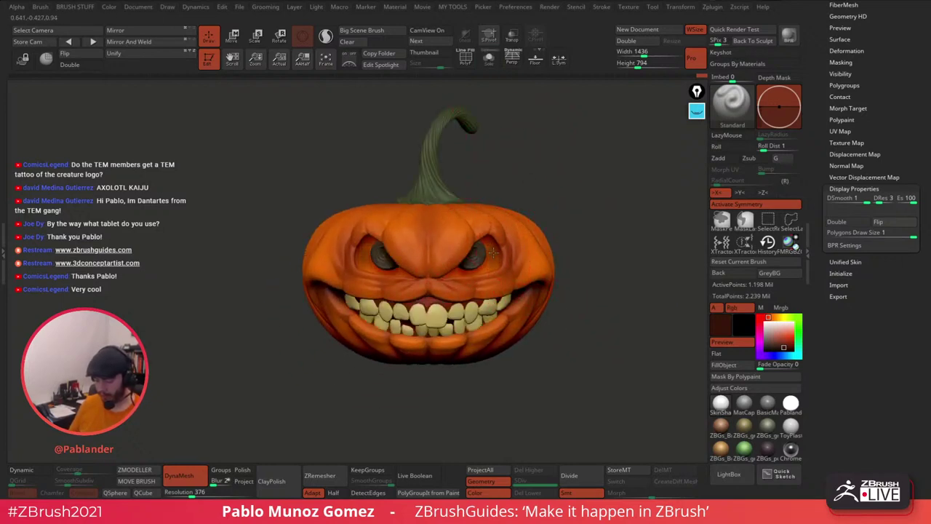
{"action": "left_click", "coordinate": [491, 62]}
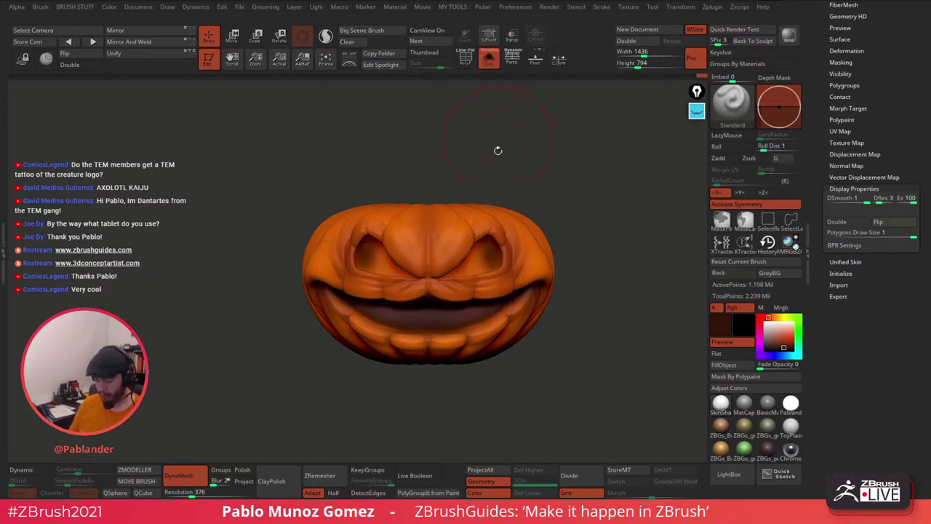
{"action": "mouse_move", "coordinate": [504, 266]}
{"action": "right_mouse_down"}
{"action": "mouse_move", "coordinate": [472, 249]}
{"action": "mouse_move", "coordinate": [446, 255]}
{"action": "right_mouse_up"}
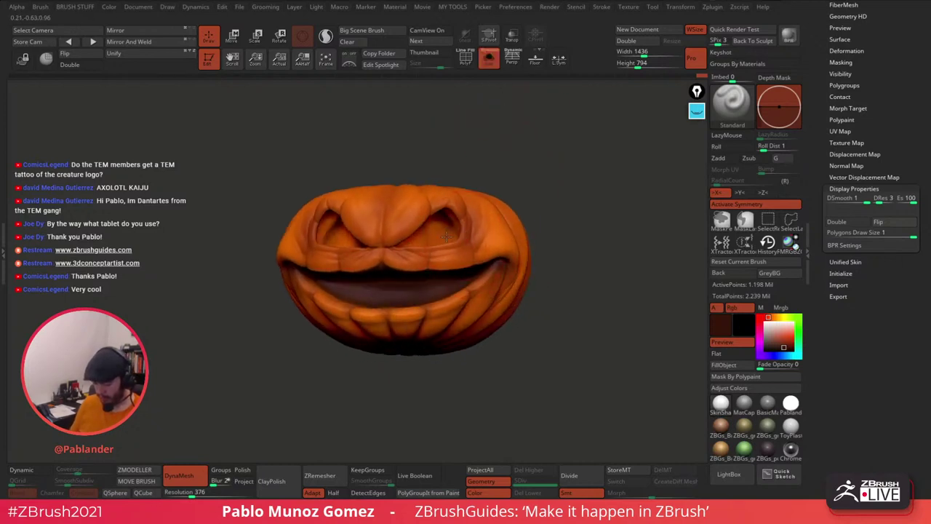
{"action": "mouse_move", "coordinate": [631, 172]}
{"action": "right_mouse_down"}
{"action": "mouse_move", "coordinate": [540, 169]}
{"action": "mouse_move", "coordinate": [553, 198]}
{"action": "mouse_move", "coordinate": [572, 200]}
{"action": "right_mouse_up"}
{"action": "key", "text": "space"}
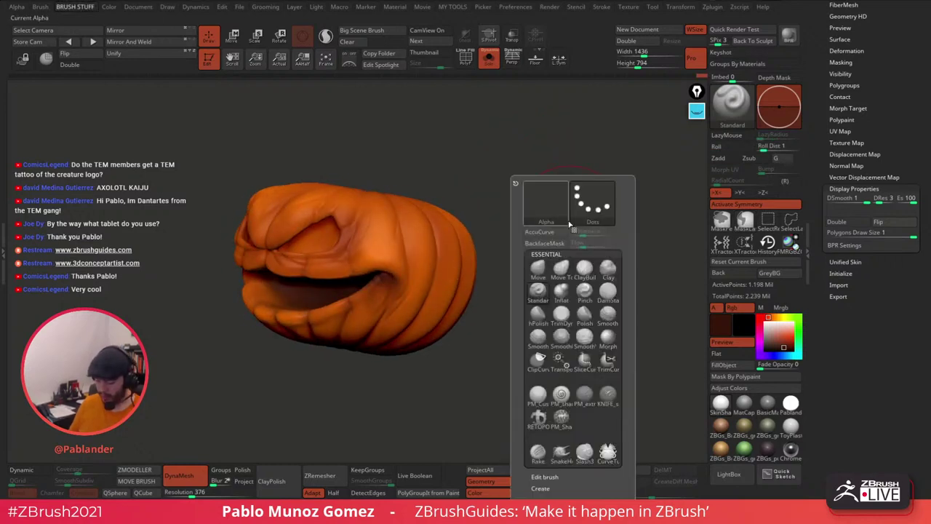
{"action": "left_click", "coordinate": [545, 245]}
Step: Hide the front half of the pumpkin body, paint the inner back wall dark brown, and restore the whole mesh
{"action": "right_click_drag", "start_coordinate": [462, 230], "coordinate": [579, 228]}
{"action": "mouse_move", "coordinate": [494, 252]}
{"action": "right_mouse_down"}
{"action": "mouse_move", "coordinate": [563, 257]}
{"action": "mouse_move", "coordinate": [532, 274]}
{"action": "mouse_move", "coordinate": [535, 232]}
{"action": "right_mouse_up"}
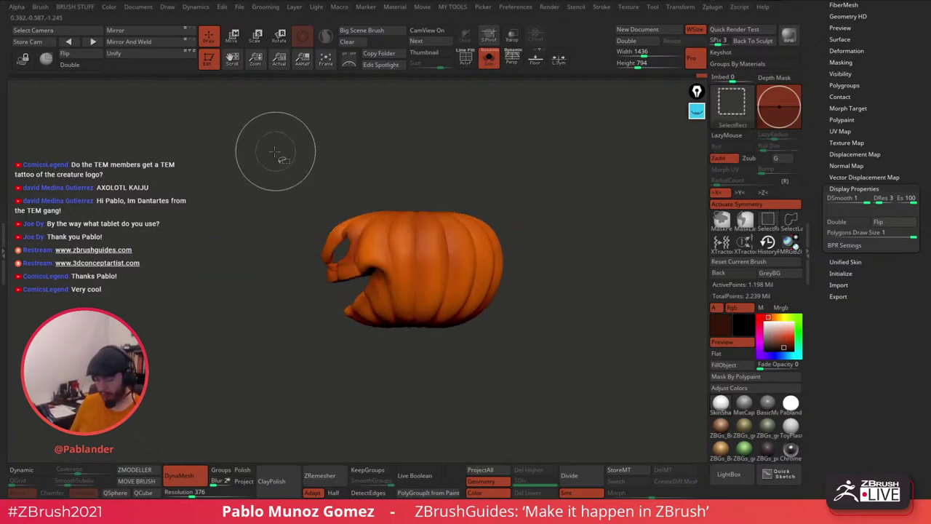
{"action": "left_click_drag", "start_coordinate": [274, 152], "coordinate": [422, 364], "text": "ctrl+shift"}
{"action": "right_click_drag", "start_coordinate": [440, 339], "coordinate": [530, 325]}
{"action": "mouse_move", "coordinate": [501, 265]}
{"action": "left_mouse_down"}
{"action": "mouse_move", "coordinate": [508, 248]}
{"action": "mouse_move", "coordinate": [480, 246]}
{"action": "left_mouse_up"}
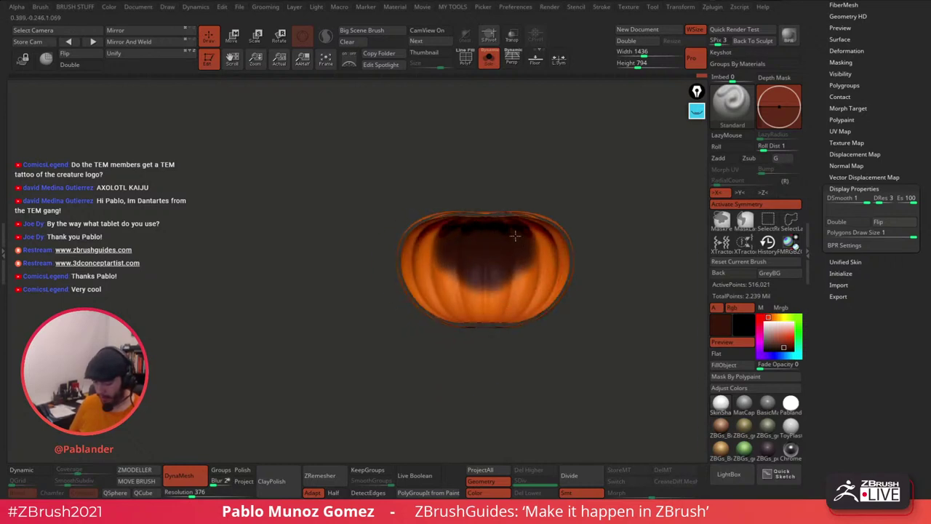
{"action": "right_click_drag", "start_coordinate": [480, 244], "coordinate": [502, 229]}
{"action": "mouse_move", "coordinate": [502, 229]}
{"action": "left_mouse_down", "text": "ctrl"}
{"action": "mouse_move", "coordinate": [482, 306]}
{"action": "mouse_move", "coordinate": [513, 311]}
{"action": "mouse_move", "coordinate": [533, 226]}
{"action": "left_mouse_up", "text": "ctrl"}
{"action": "right_click_drag", "start_coordinate": [555, 268], "coordinate": [499, 335]}
{"action": "left_click", "coordinate": [614, 232], "text": "ctrl+shift"}
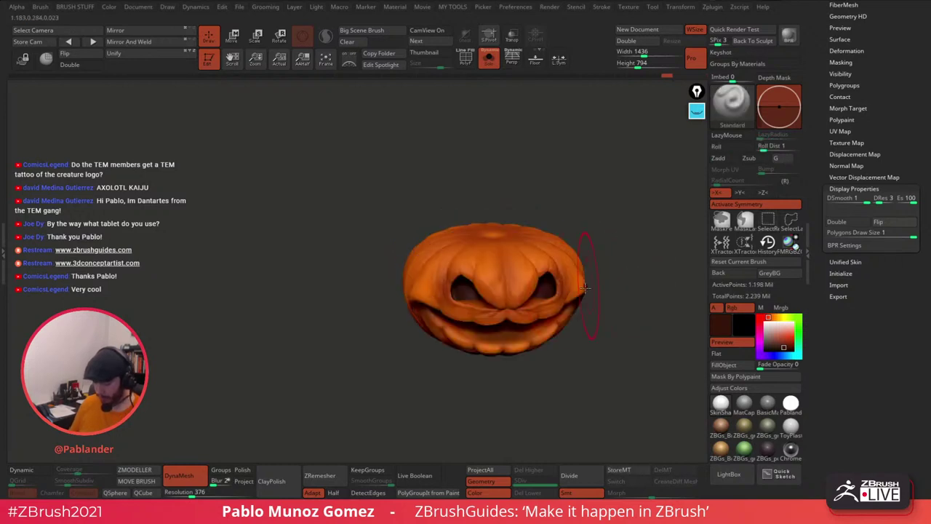
Step: Isolate the front half of the pumpkin shell, paint its interior behind the eyes and mouth dark brown, and unhide the rest
{"action": "right_click_drag", "start_coordinate": [536, 268], "coordinate": [570, 293]}
{"action": "left_click", "coordinate": [597, 257], "text": "ctrl+shift"}
{"action": "mouse_move", "coordinate": [597, 258]}
{"action": "right_mouse_down"}
{"action": "mouse_move", "coordinate": [574, 259]}
{"action": "mouse_move", "coordinate": [566, 294]}
{"action": "right_mouse_up"}
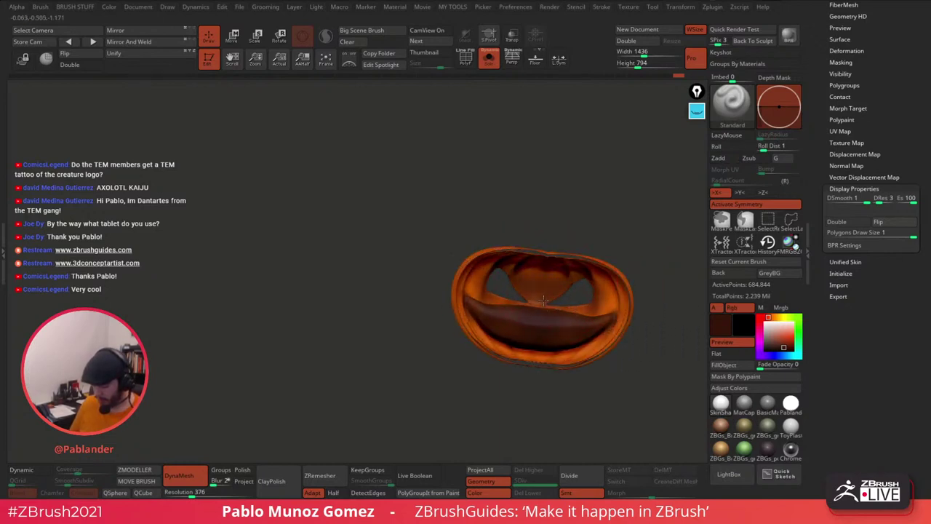
{"action": "right_click_drag", "start_coordinate": [591, 326], "coordinate": [532, 309]}
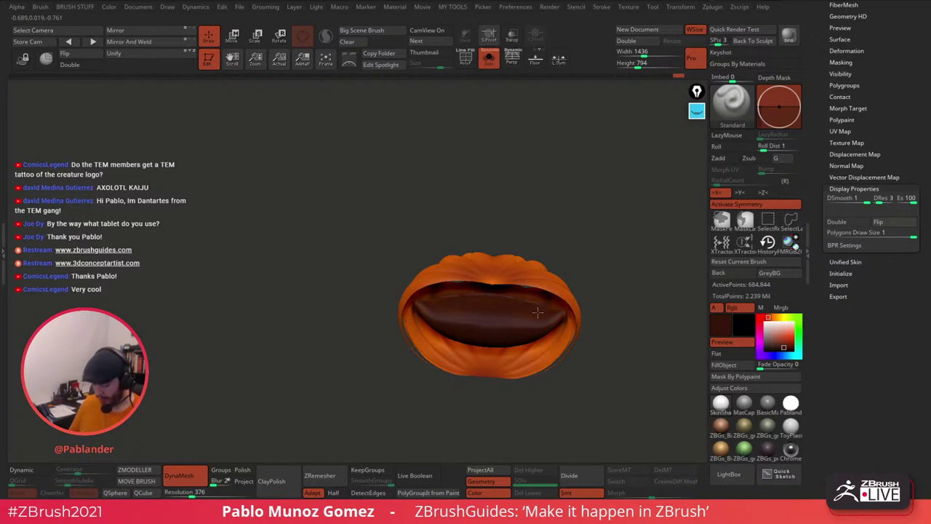
{"action": "mouse_move", "coordinate": [537, 311]}
{"action": "right_mouse_down"}
{"action": "mouse_move", "coordinate": [608, 248]}
{"action": "mouse_move", "coordinate": [609, 232]}
{"action": "mouse_move", "coordinate": [544, 203]}
{"action": "mouse_move", "coordinate": [511, 124]}
{"action": "right_mouse_up"}
{"action": "left_click", "coordinate": [587, 218], "text": "ctrl"}
{"action": "left_click", "coordinate": [591, 225], "text": "ctrl+shift"}
Step: Turn off Solo to show all parts and choose a bright orange (255, 117, 12) as the paint color
{"action": "key", "text": "space"}
{"action": "left_click", "coordinate": [489, 59]}
{"action": "key", "text": "space"}
{"action": "left_click_drag", "start_coordinate": [437, 313], "coordinate": [481, 239]}
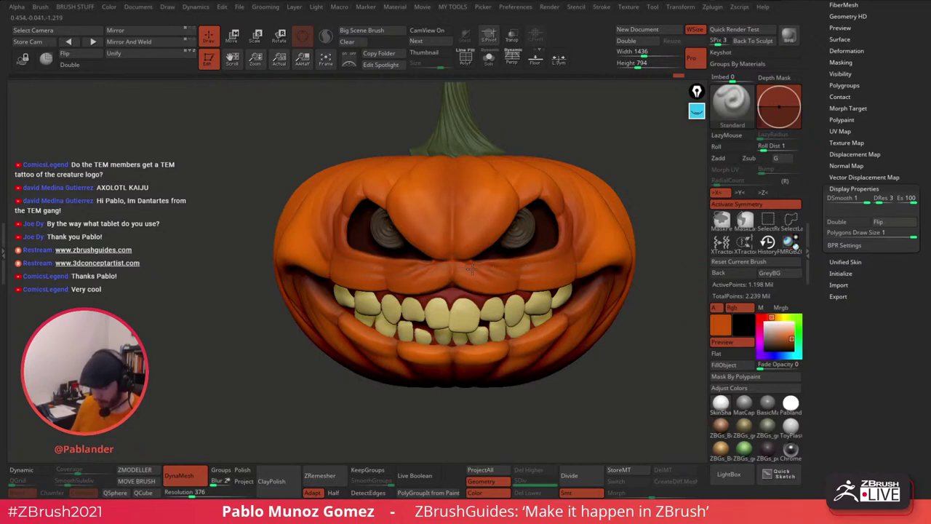
{"action": "right_click_drag", "start_coordinate": [594, 239], "coordinate": [632, 256], "text": "ctrl"}
{"action": "right_click_drag", "start_coordinate": [631, 256], "coordinate": [586, 321], "text": "alt"}
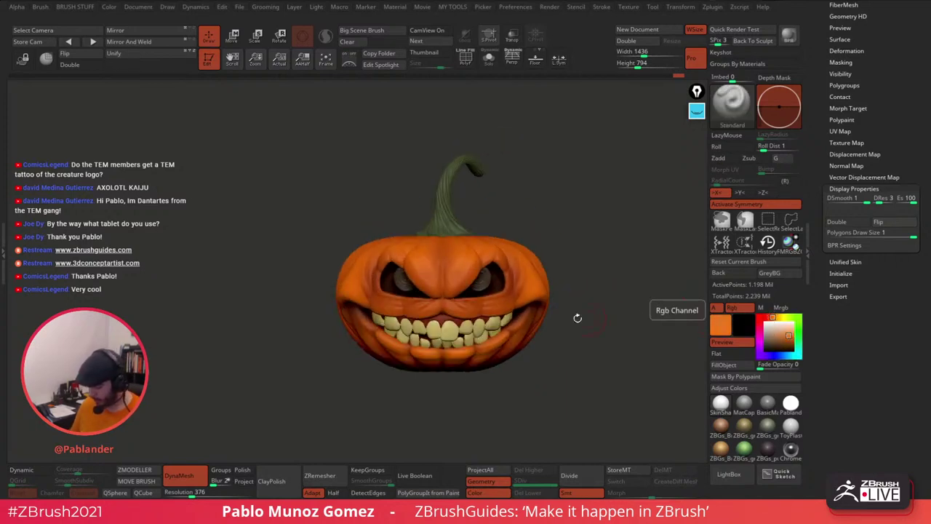
{"action": "left_click", "coordinate": [793, 336]}
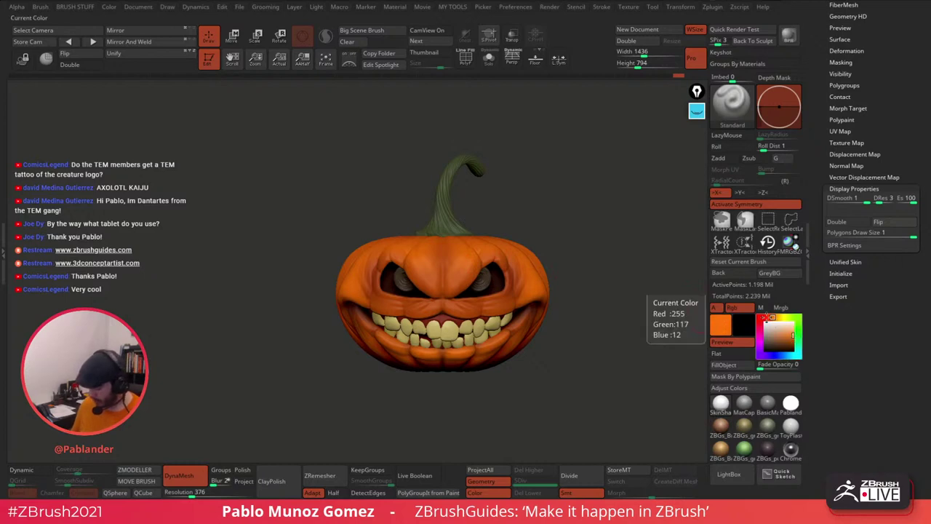
{"action": "right_click_drag", "start_coordinate": [512, 191], "coordinate": [463, 295], "text": "alt"}
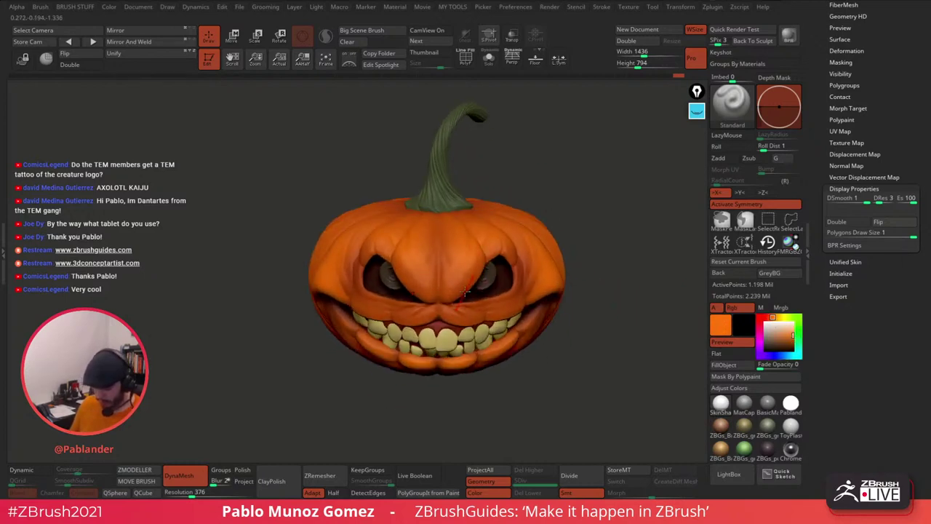
Step: Adjust the brush size and paint bright orange highlights over the raised ribs and top of the pumpkin body
{"action": "key", "text": "space"}
{"action": "key", "text": "space"}
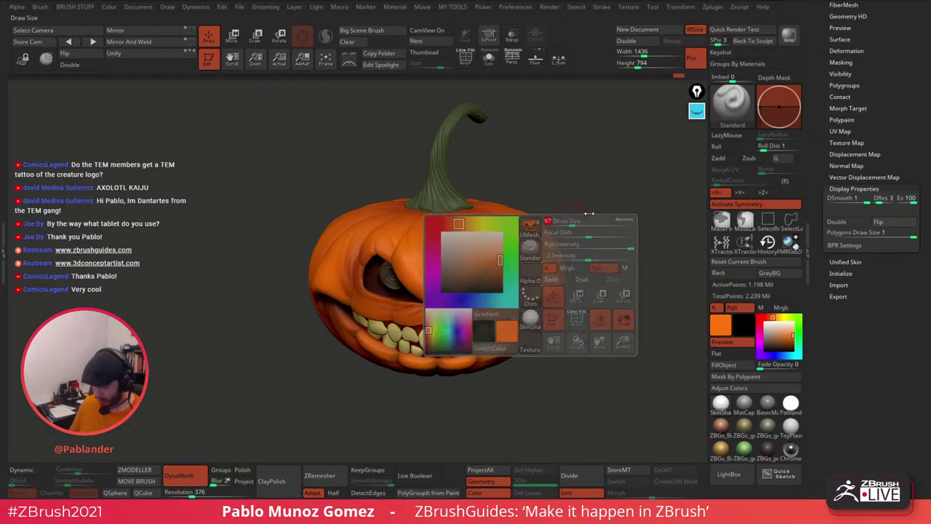
{"action": "key", "text": "space"}
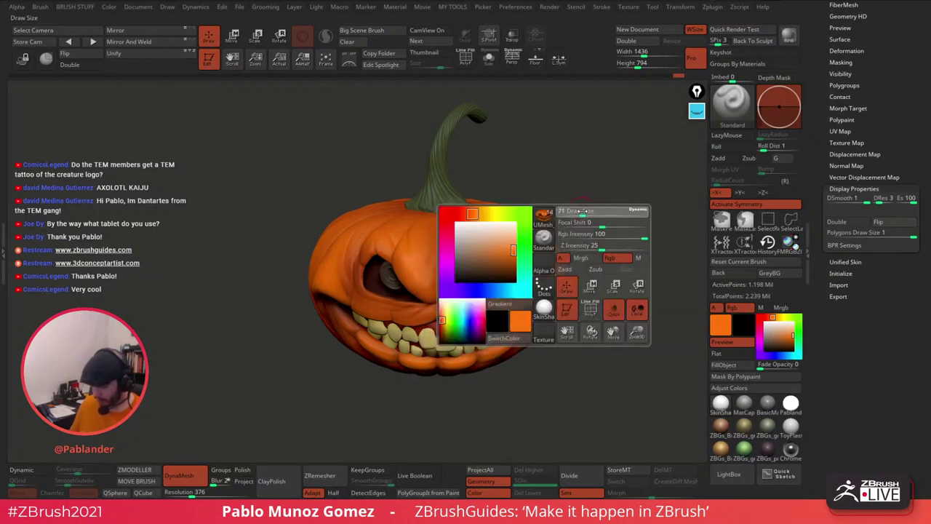
{"action": "left_click_drag", "start_coordinate": [633, 214], "coordinate": [595, 221]}
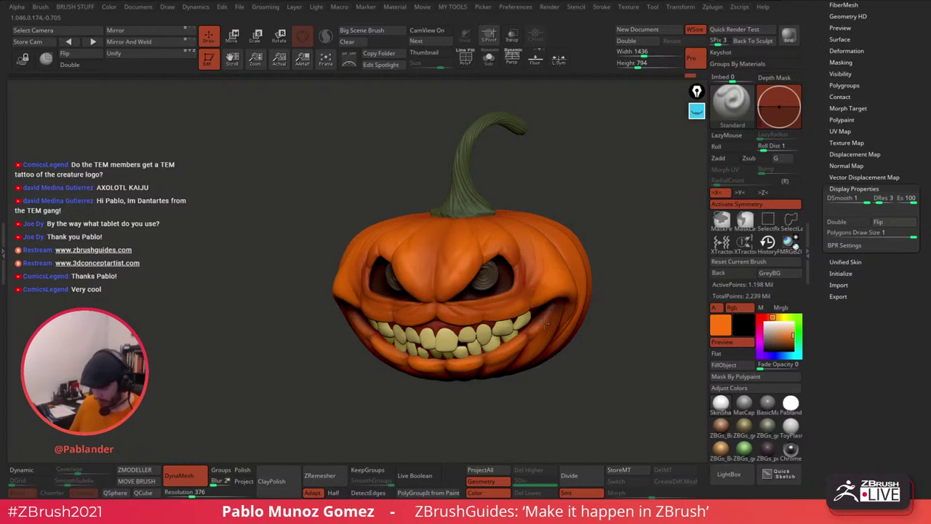
{"action": "right_click_drag", "start_coordinate": [581, 238], "coordinate": [576, 240]}
{"action": "key", "text": "space"}
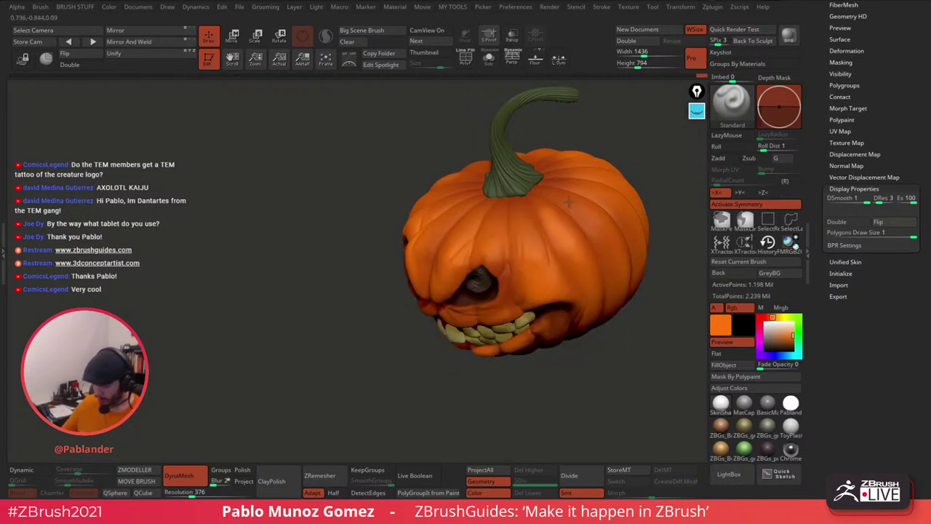
{"action": "right_click_drag", "start_coordinate": [568, 203], "coordinate": [506, 252]}
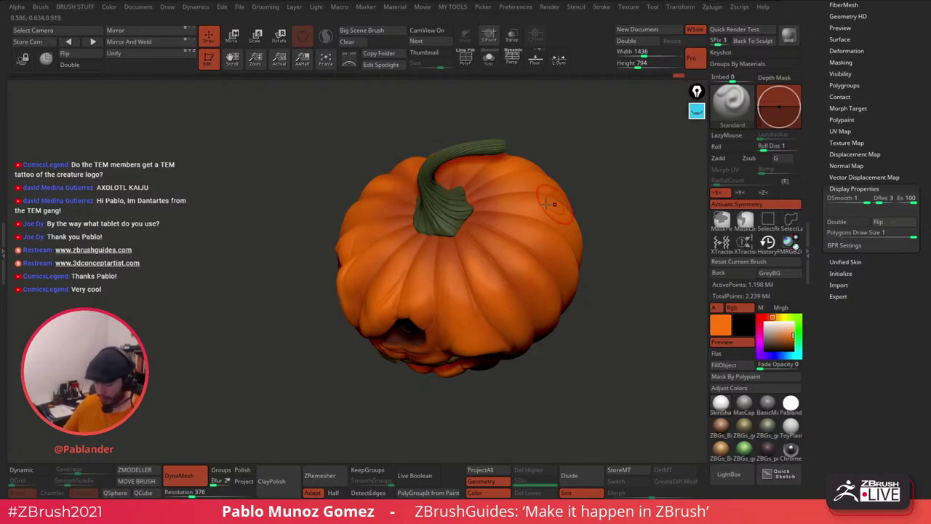
{"action": "left_click_drag", "start_coordinate": [607, 186], "coordinate": [611, 177], "text": "shift"}
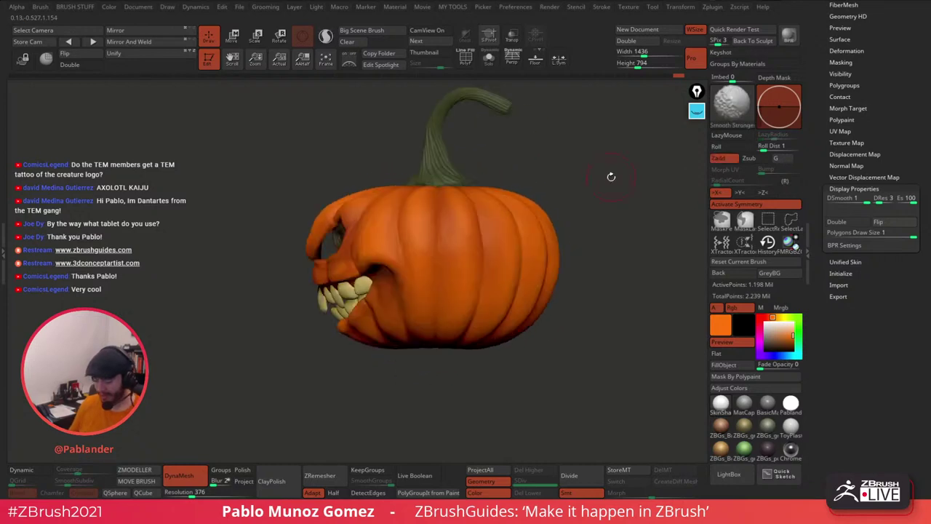
{"action": "left_click_drag", "start_coordinate": [564, 212], "coordinate": [640, 234]}
Step: Select the stem subtool and choose a dark olive green (46, 51, 22) as the paint color
{"action": "left_click", "coordinate": [465, 236], "text": "alt"}
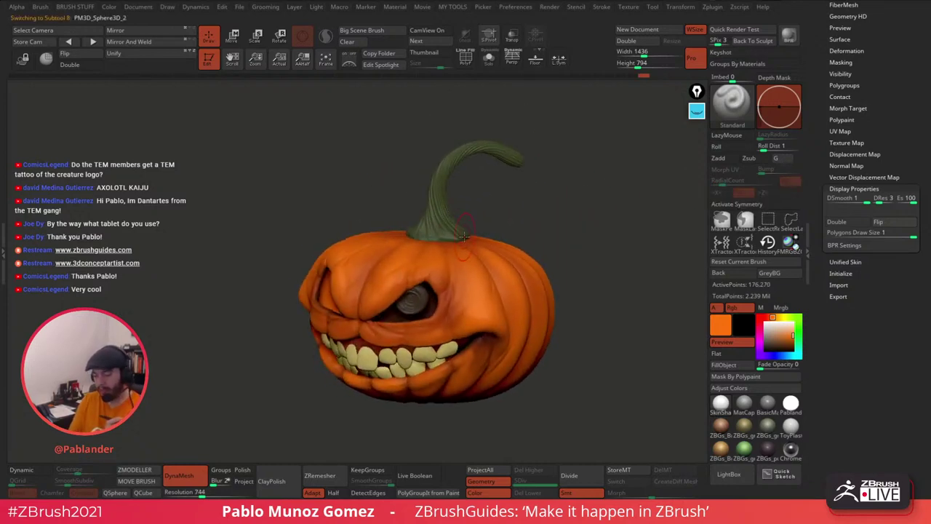
{"action": "right_click_drag", "start_coordinate": [541, 216], "coordinate": [569, 215]}
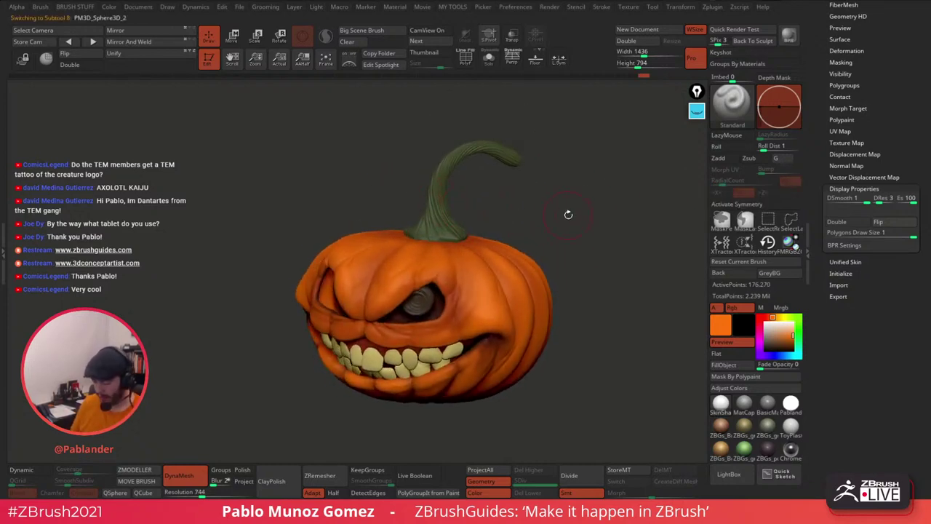
{"action": "mouse_move", "coordinate": [458, 175]}
{"action": "left_mouse_down", "text": "alt"}
{"action": "mouse_move", "coordinate": [464, 201]}
{"action": "mouse_move", "coordinate": [500, 214]}
{"action": "left_mouse_up", "text": "alt"}
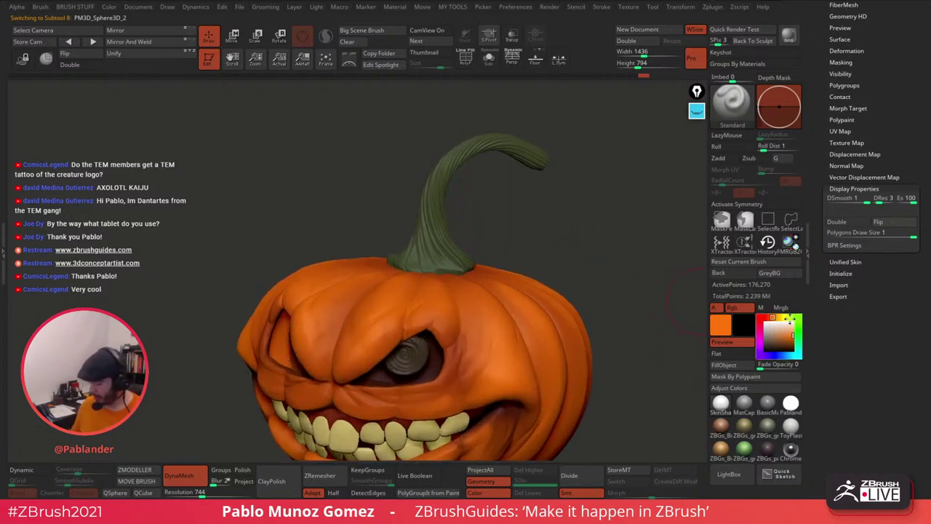
{"action": "left_click_drag", "start_coordinate": [790, 319], "coordinate": [437, 227]}
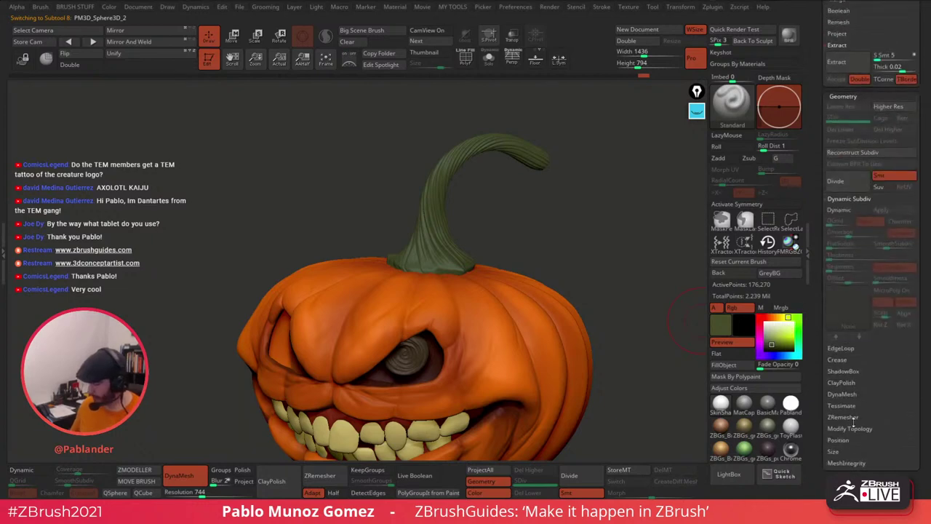
{"action": "left_click_drag", "start_coordinate": [772, 342], "coordinate": [776, 348]}
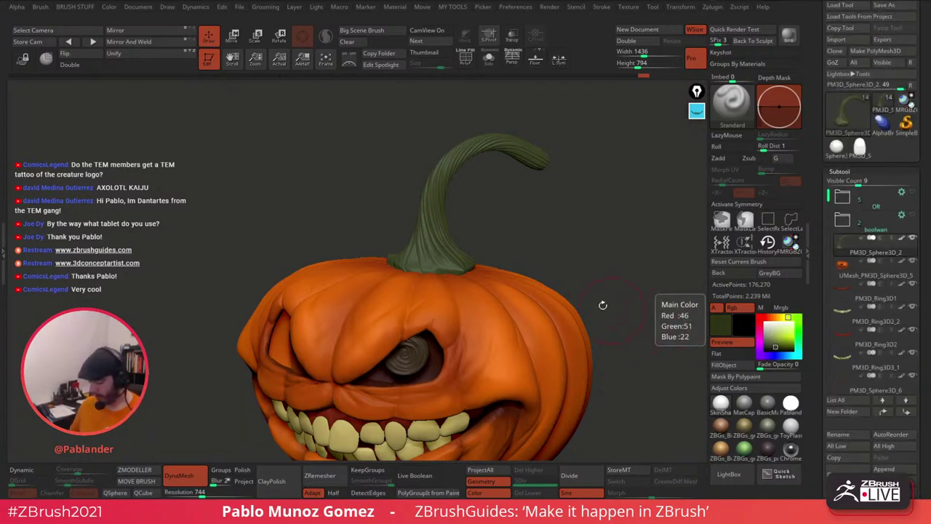
Step: Paint dark green shading around the flared base of the stem from all sides
{"action": "key", "text": "space"}
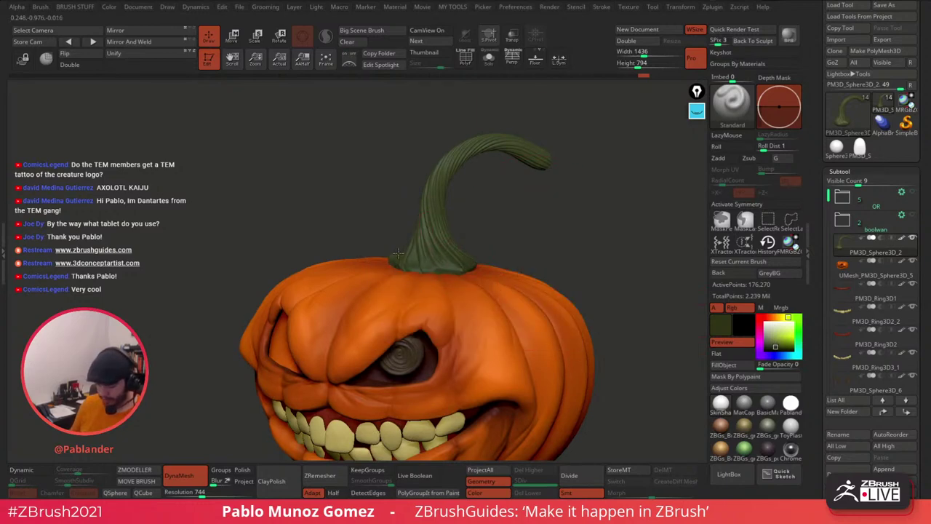
{"action": "right_click_drag", "start_coordinate": [398, 253], "coordinate": [463, 259]}
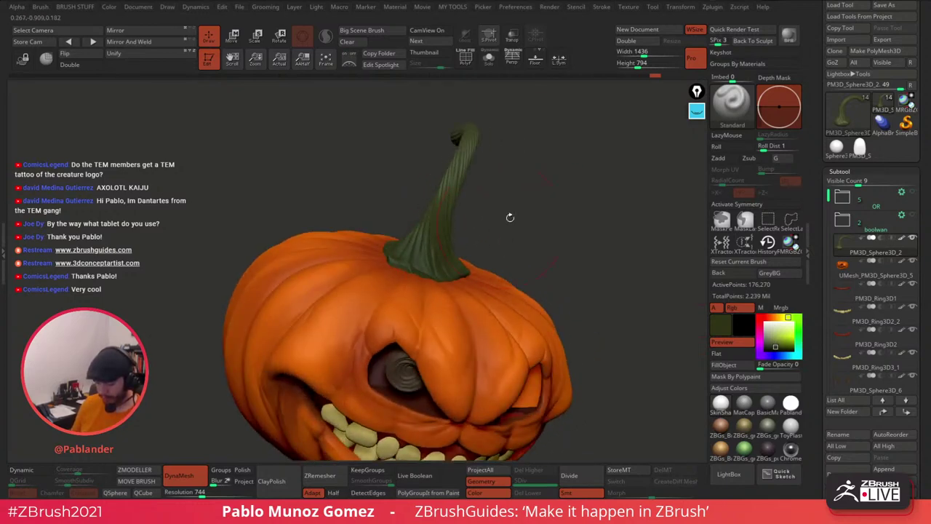
{"action": "right_click_drag", "start_coordinate": [510, 217], "coordinate": [478, 268]}
{"action": "right_click_drag", "start_coordinate": [461, 228], "coordinate": [515, 262]}
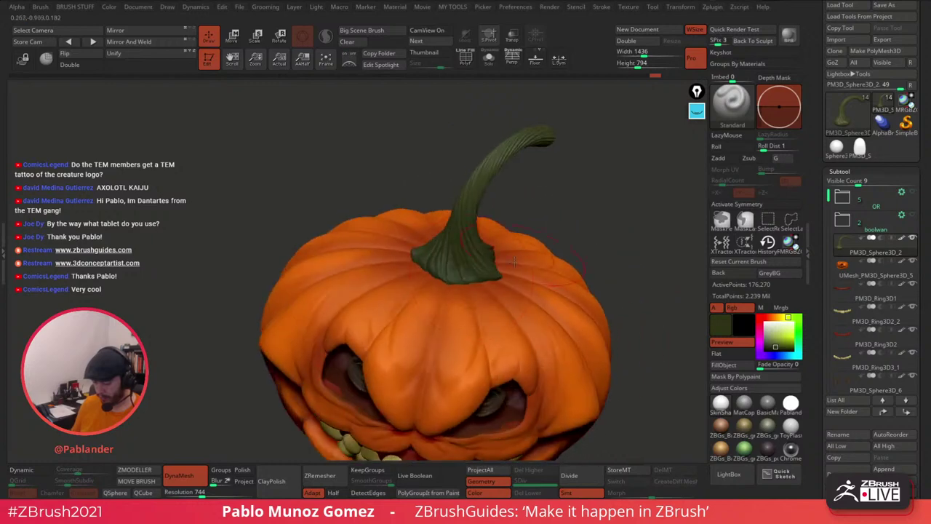
{"action": "right_click_drag", "start_coordinate": [418, 260], "coordinate": [537, 235]}
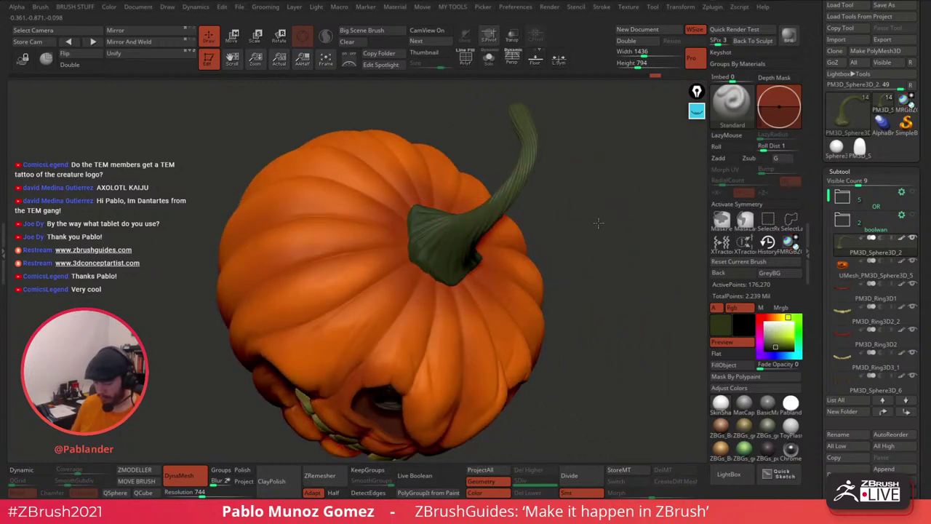
{"action": "right_click_drag", "start_coordinate": [597, 222], "coordinate": [537, 157]}
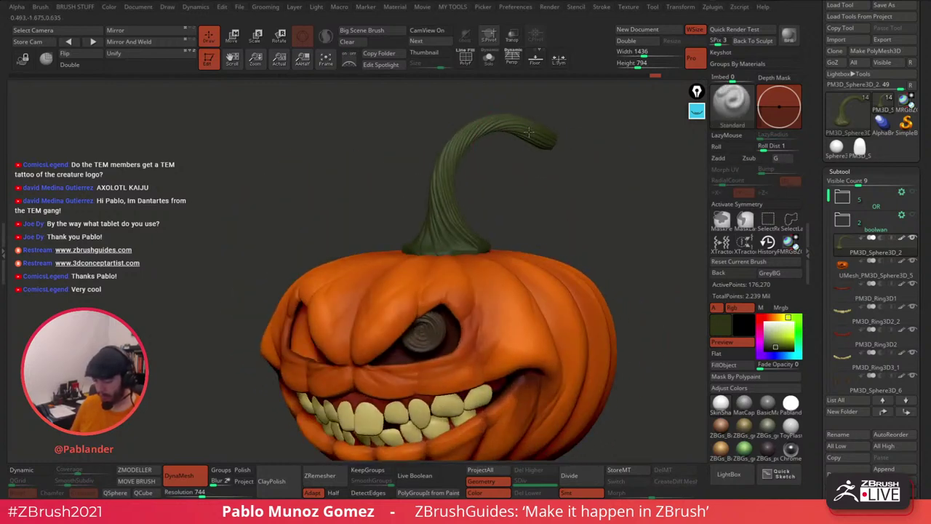
Step: Prepare the stem's grooves for painting with an inverted cavity mask hidden from view and a very dark green color
{"action": "left_click_drag", "start_coordinate": [829, 267], "coordinate": [845, 125]}
{"action": "scroll", "coordinate": [866, 320], "scroll_direction": "down", "scroll_amount": 5}
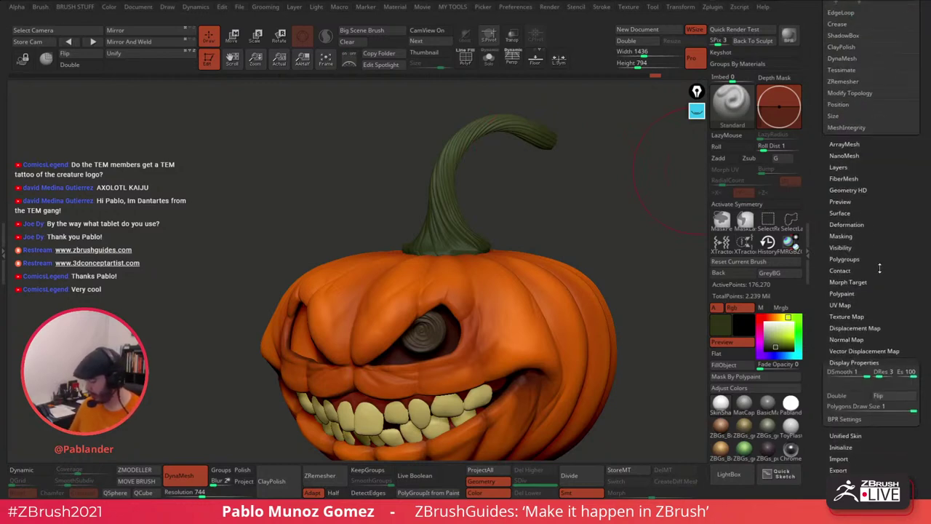
{"action": "key", "text": "shift"}
{"action": "left_click", "coordinate": [851, 236]}
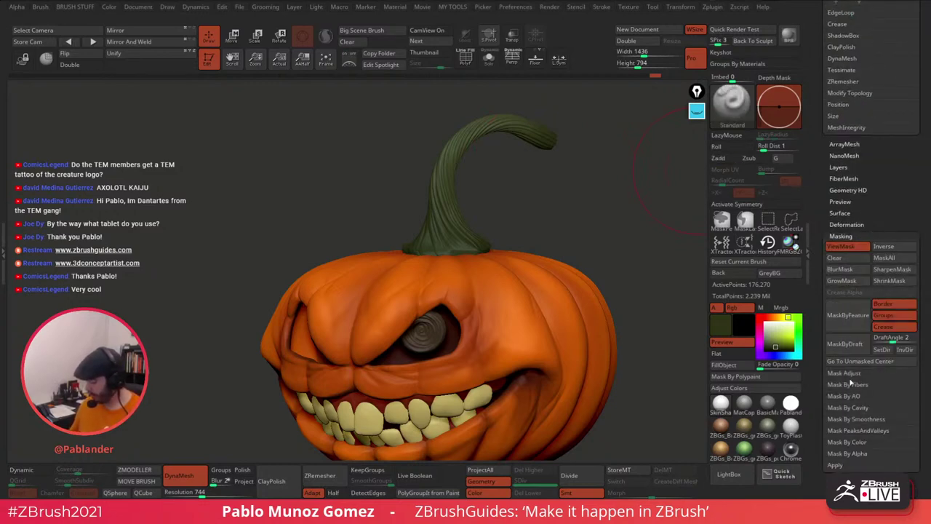
{"action": "left_click", "coordinate": [862, 407]}
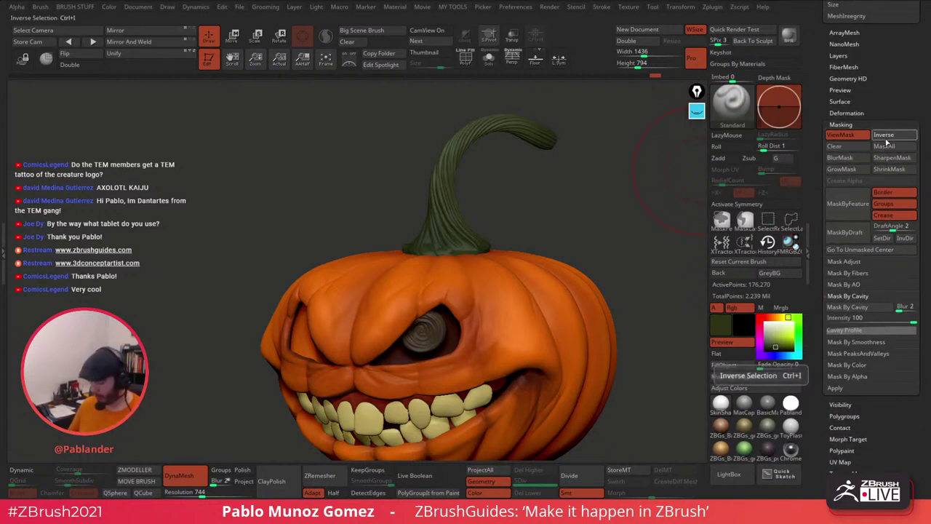
{"action": "left_click", "coordinate": [884, 146]}
{"action": "key", "text": "ctrl+h"}
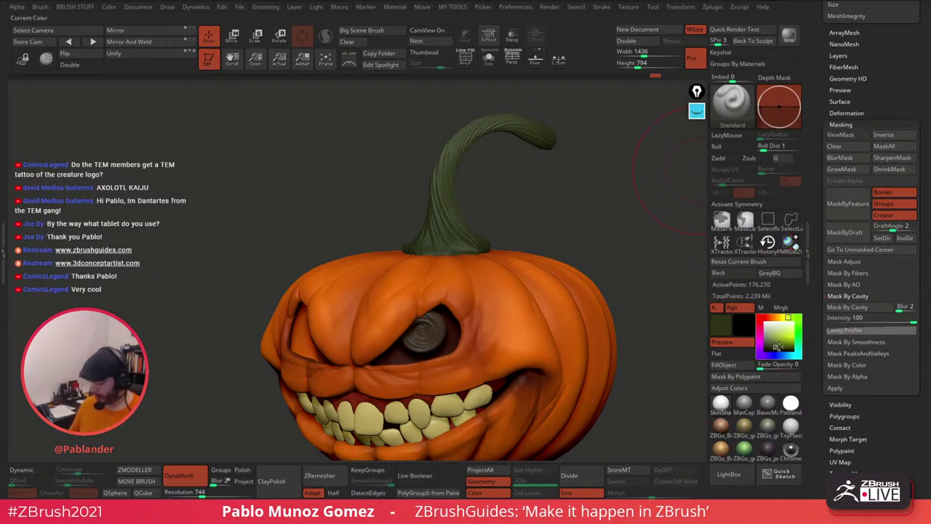
{"action": "left_click_drag", "start_coordinate": [777, 346], "coordinate": [779, 350]}
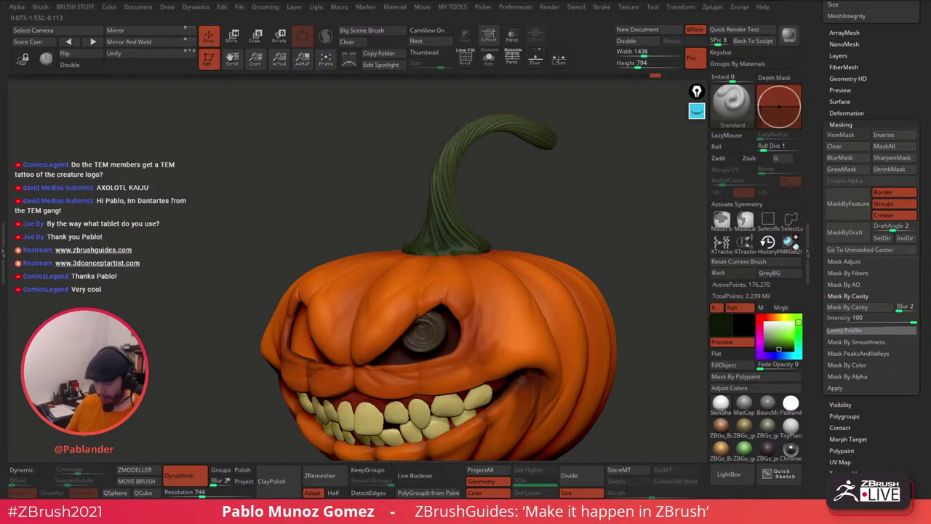
Step: Paint very dark green into the stem's grooves from its base to the curled tip on all sides
{"action": "left_click_drag", "start_coordinate": [530, 146], "coordinate": [430, 174]}
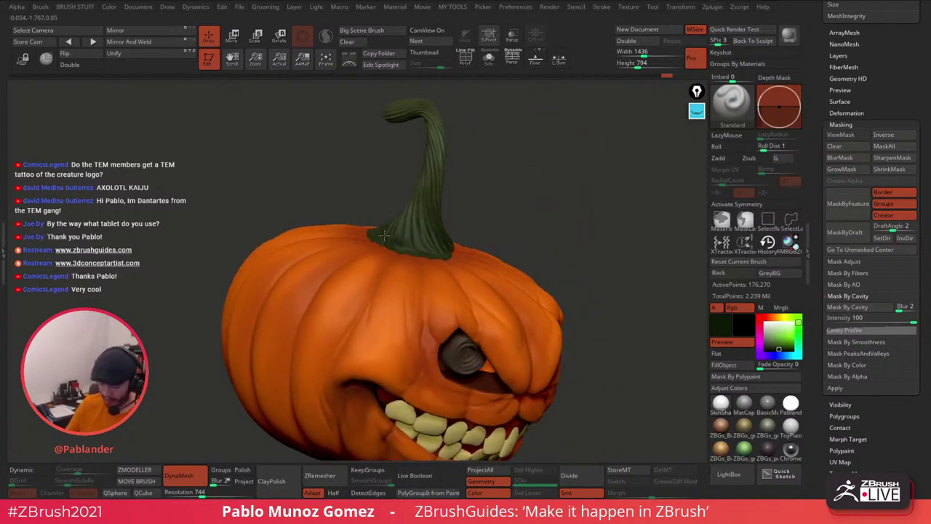
{"action": "left_click_drag", "start_coordinate": [383, 235], "coordinate": [434, 206]}
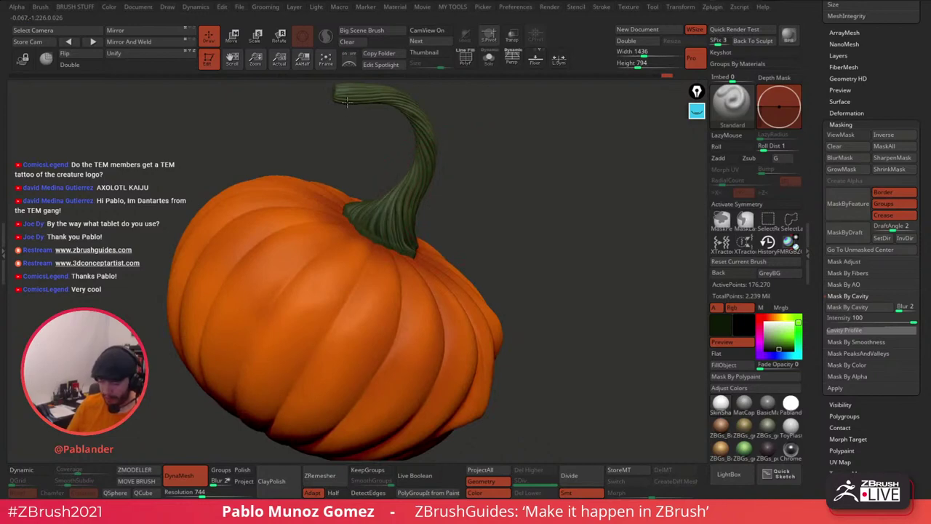
{"action": "left_click_drag", "start_coordinate": [407, 228], "coordinate": [502, 143]}
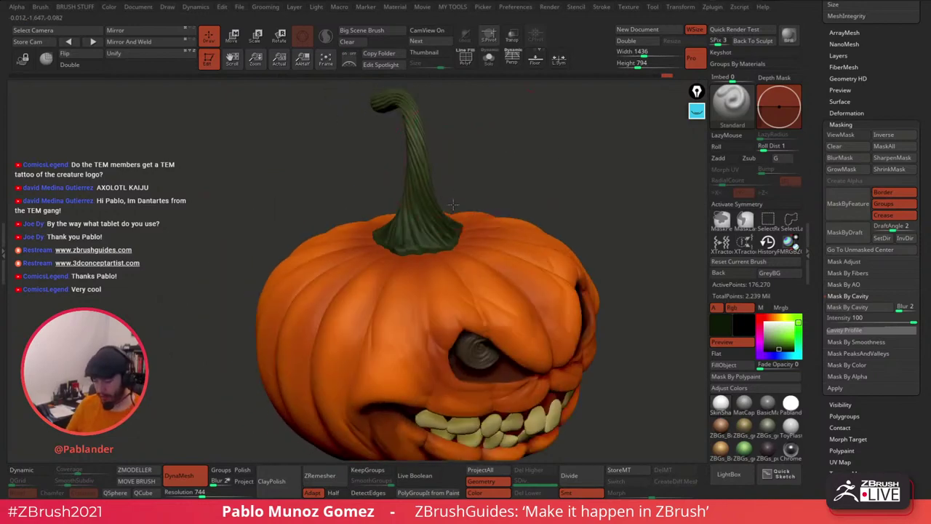
{"action": "left_click_drag", "start_coordinate": [453, 206], "coordinate": [545, 178]}
Step: Mask the stem by peaks and valleys, invert the mask and hide it from view
{"action": "left_click", "coordinate": [885, 341]}
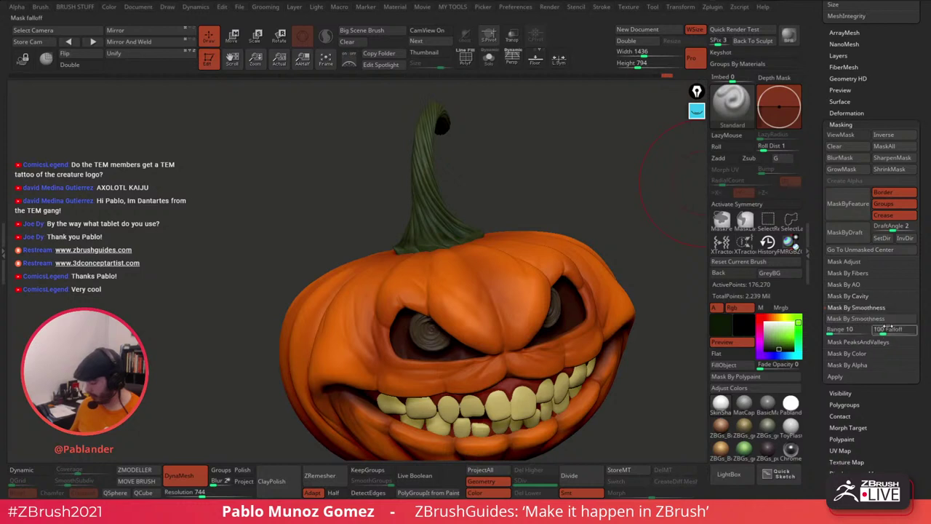
{"action": "left_click", "coordinate": [882, 319]}
{"action": "left_click", "coordinate": [883, 340]}
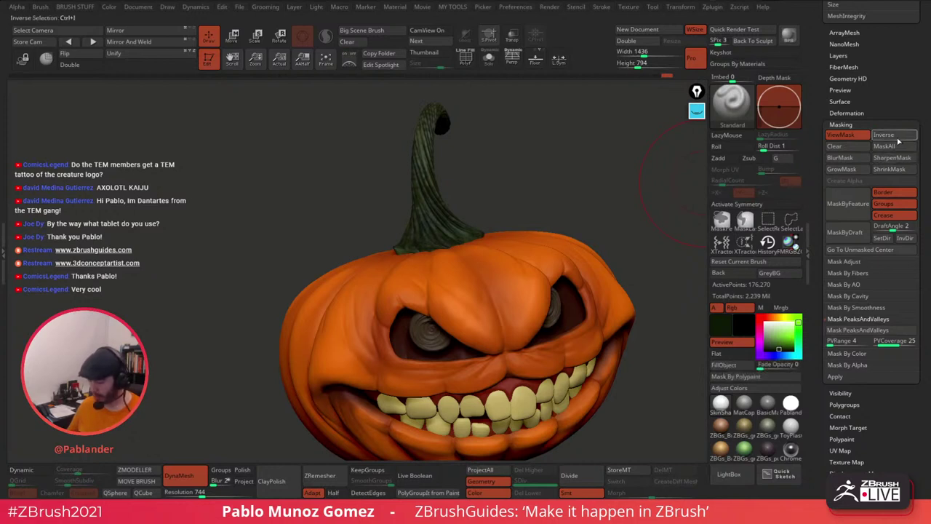
{"action": "left_click", "coordinate": [898, 137]}
{"action": "left_click", "coordinate": [843, 135]}
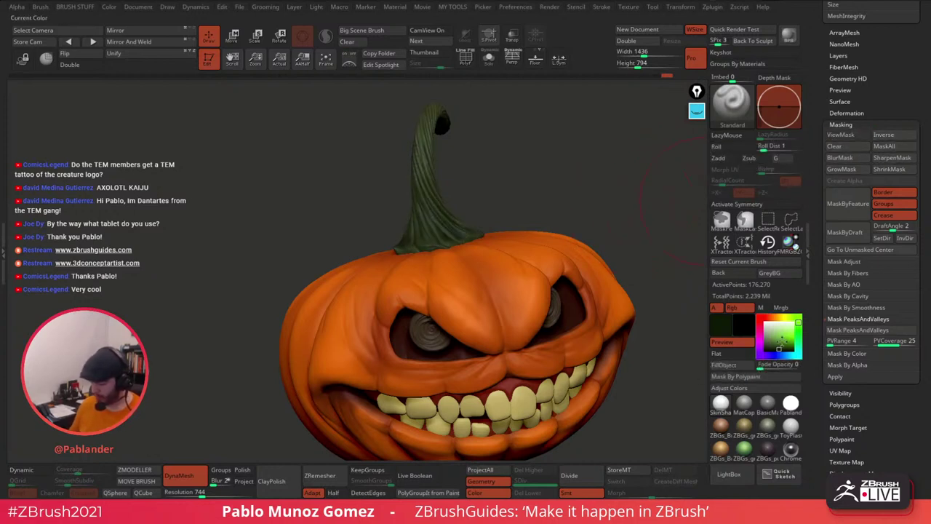
Step: Choose a light olive green and paint highlights over the stem's raised ridges from the curled tip to the base
{"action": "left_click_drag", "start_coordinate": [782, 341], "coordinate": [420, 155]}
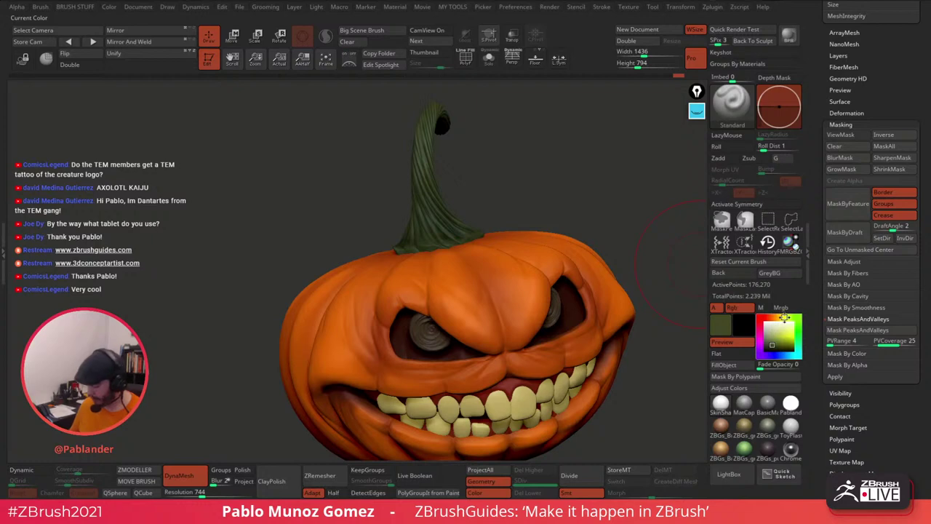
{"action": "left_click", "coordinate": [770, 339]}
{"action": "mouse_move", "coordinate": [428, 131]}
{"action": "left_mouse_down"}
{"action": "mouse_move", "coordinate": [423, 201]}
{"action": "mouse_move", "coordinate": [416, 191]}
{"action": "left_mouse_up"}
{"action": "mouse_move", "coordinate": [501, 115]}
{"action": "left_mouse_down", "text": "alt"}
{"action": "mouse_move", "coordinate": [494, 151]}
{"action": "mouse_move", "coordinate": [462, 164]}
{"action": "mouse_move", "coordinate": [477, 146]}
{"action": "mouse_move", "coordinate": [457, 152]}
{"action": "left_mouse_up", "text": "alt"}
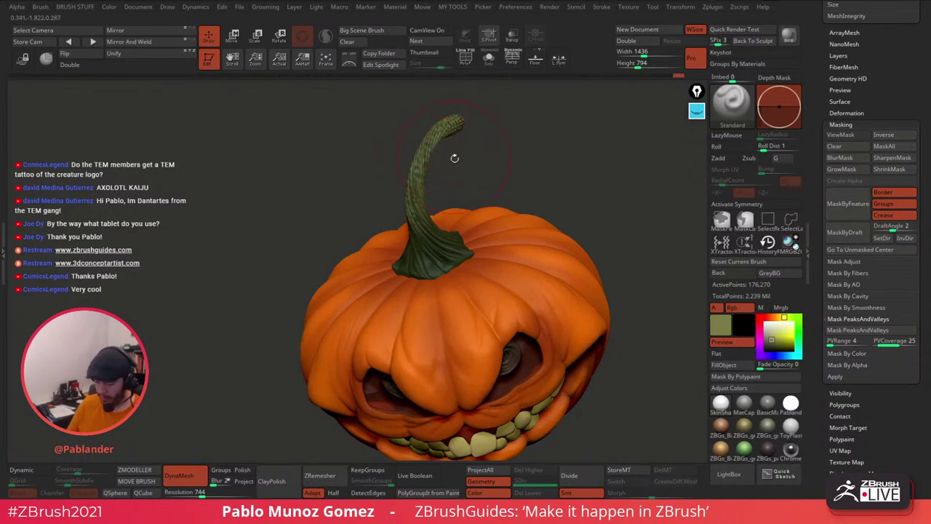
{"action": "left_click_drag", "start_coordinate": [482, 177], "coordinate": [478, 140]}
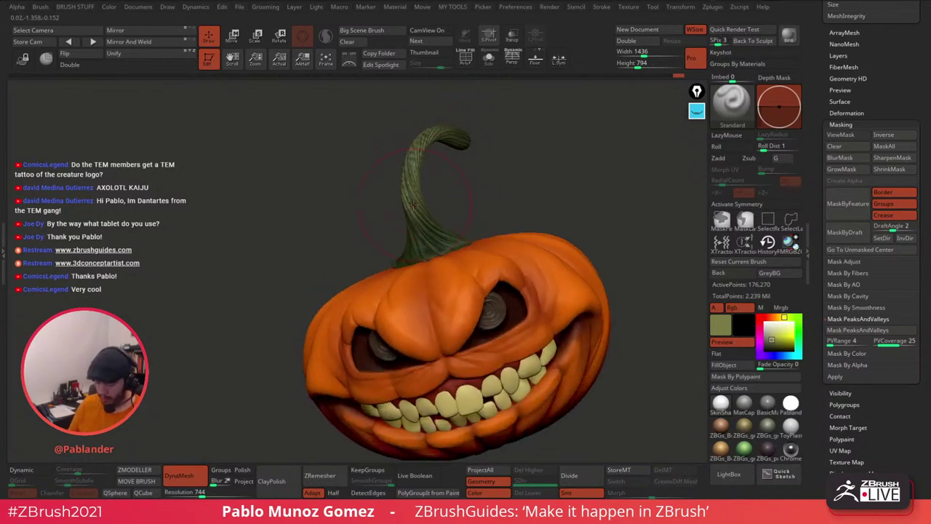
{"action": "left_click_drag", "start_coordinate": [414, 203], "coordinate": [429, 242]}
{"action": "left_click_drag", "start_coordinate": [413, 216], "coordinate": [431, 247]}
{"action": "mouse_move", "coordinate": [514, 182]}
{"action": "left_mouse_down", "text": "shift"}
{"action": "mouse_move", "coordinate": [499, 185]}
{"action": "mouse_move", "coordinate": [546, 209]}
{"action": "left_mouse_up", "text": "shift"}
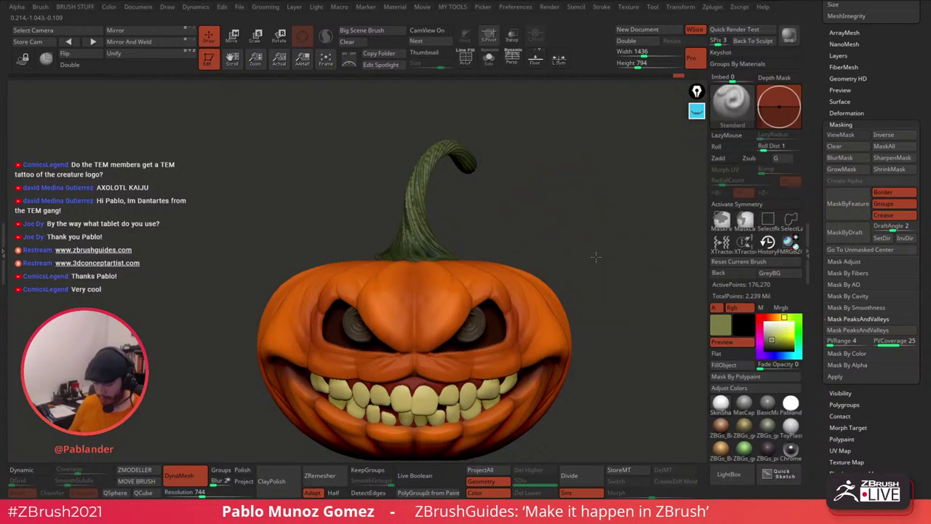
Step: Select the pumpkin body subtool and mask its peaks and valleys with PVRange 15 and PVCoverage 27
{"action": "left_click_drag", "start_coordinate": [594, 256], "coordinate": [580, 249], "text": "alt"}
{"action": "left_click", "coordinate": [505, 283], "text": "alt"}
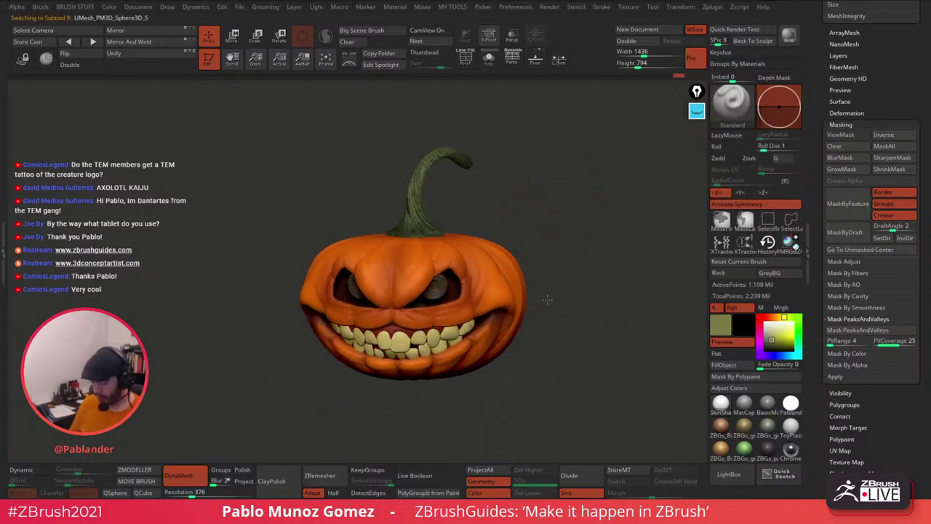
{"action": "left_click", "coordinate": [887, 332]}
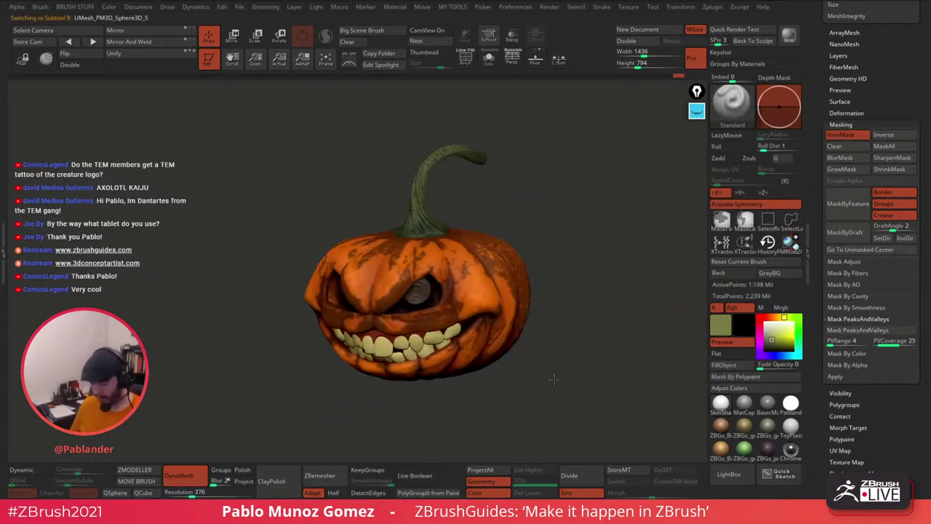
{"action": "left_click_drag", "start_coordinate": [626, 320], "coordinate": [502, 323]}
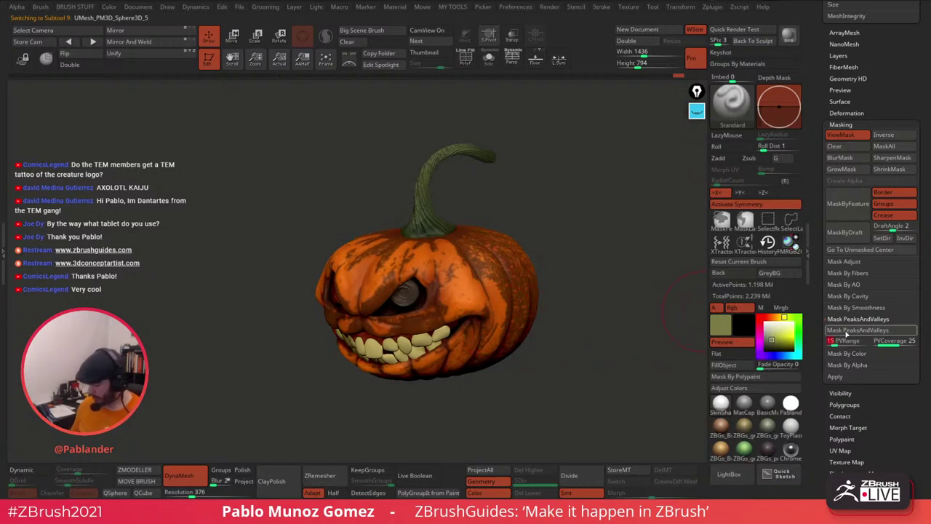
{"action": "left_click_drag", "start_coordinate": [886, 344], "coordinate": [889, 342]}
{"action": "left_click", "coordinate": [884, 332]}
{"action": "left_click", "coordinate": [866, 330]}
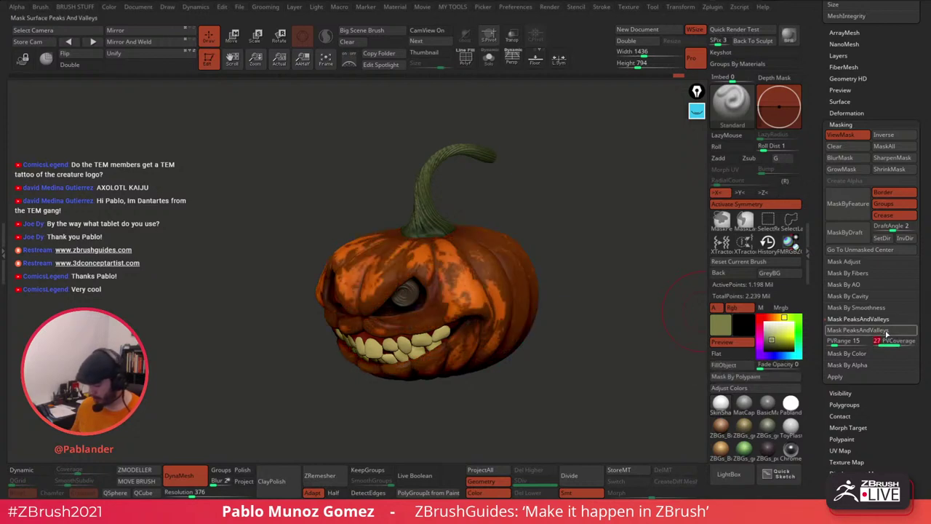
{"action": "left_click", "coordinate": [884, 331]}
{"action": "left_click_drag", "start_coordinate": [557, 362], "coordinate": [593, 364]}
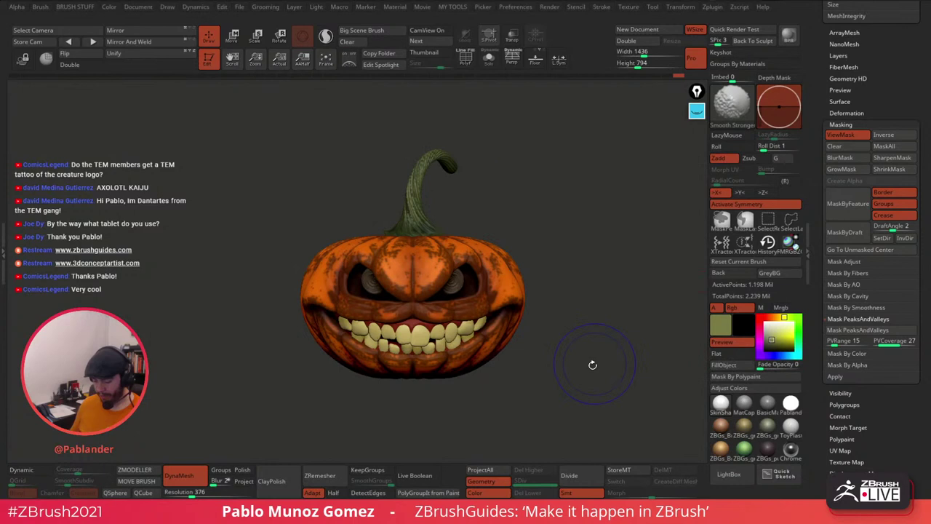
Step: Hide the body's mask from view and open Adjust Colors with the mask hidden in its preview
{"action": "left_click", "coordinate": [841, 135]}
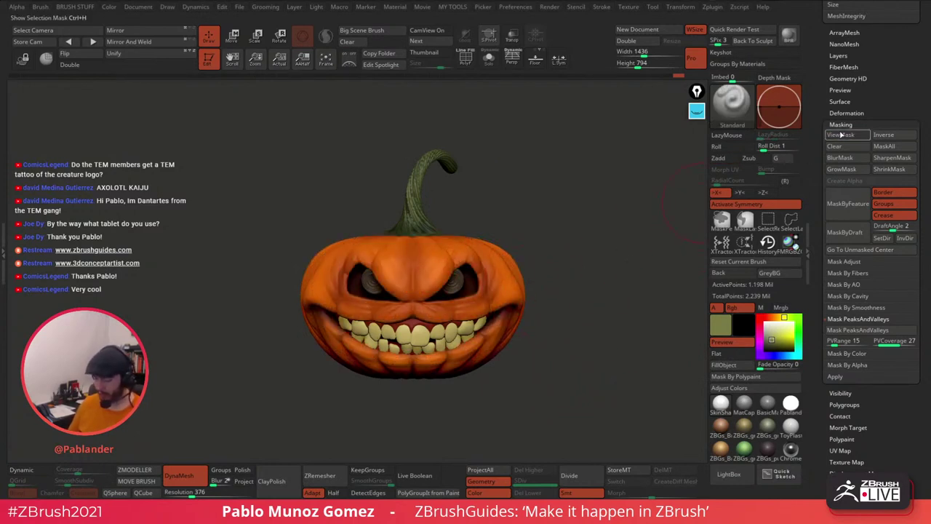
{"action": "key", "text": "ctrl+h"}
{"action": "key", "text": "ctrl+h"}
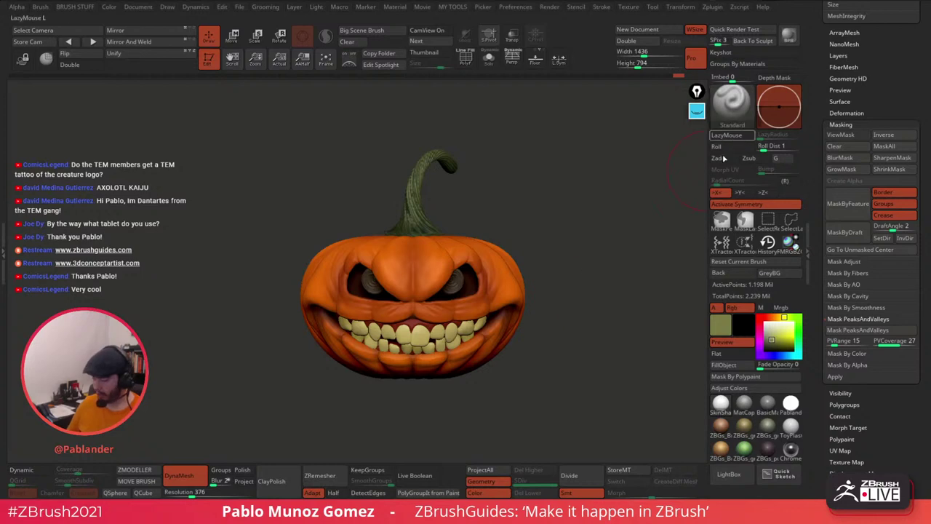
{"action": "left_click", "coordinate": [755, 389]}
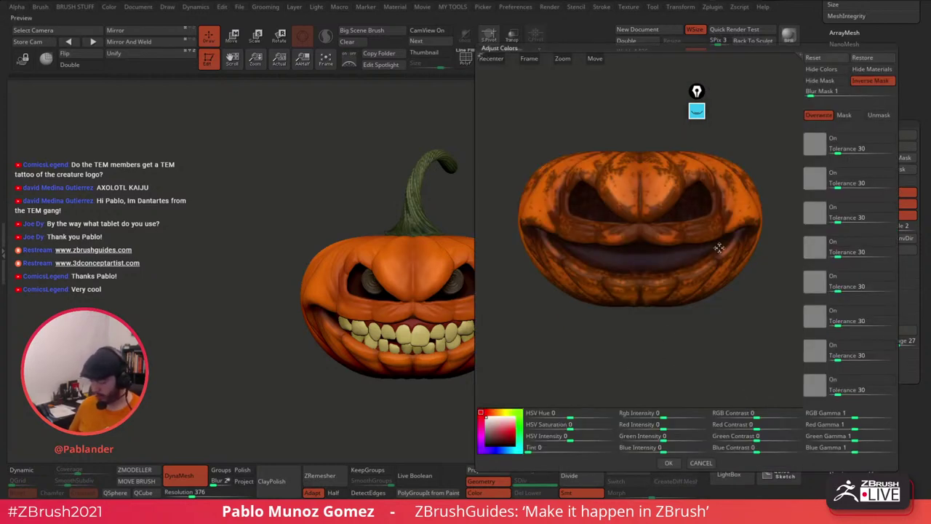
{"action": "left_click_drag", "start_coordinate": [692, 244], "coordinate": [686, 275]}
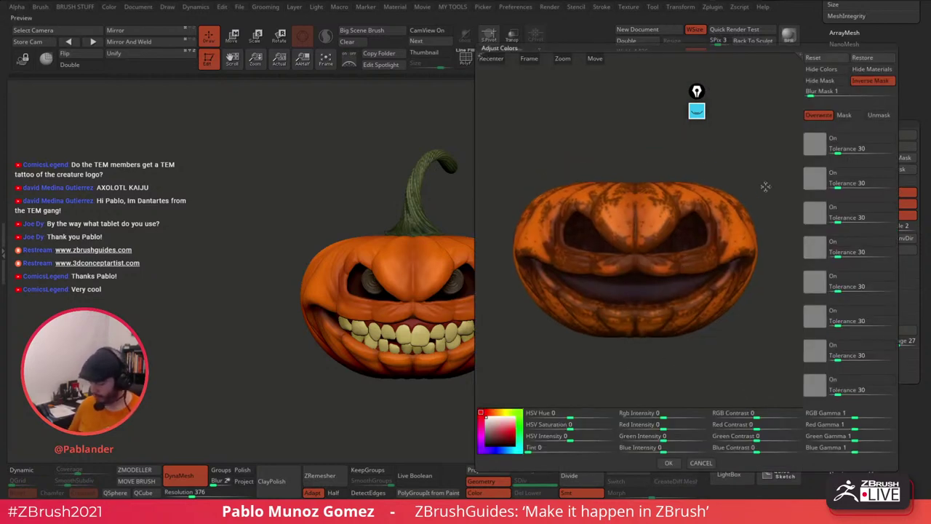
{"action": "left_click", "coordinate": [841, 81]}
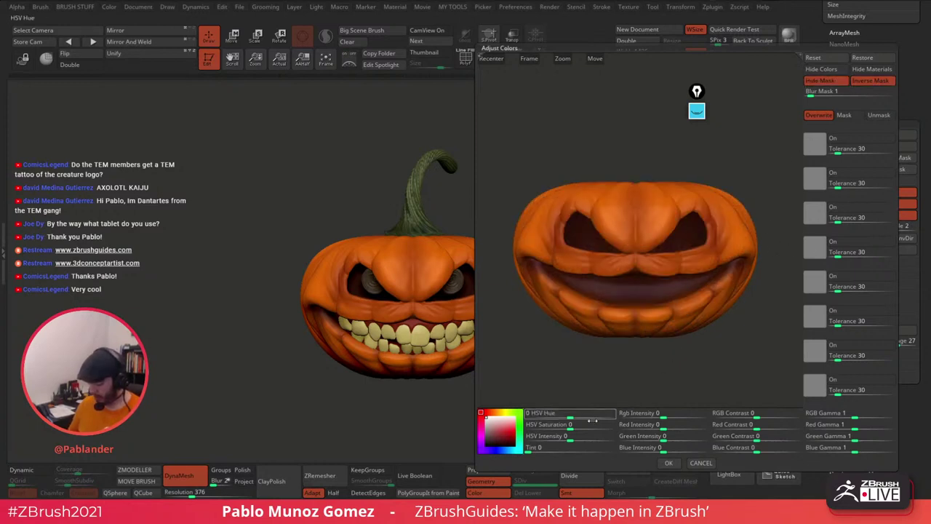
Step: Set the body's Rgb Intensity to 0.05325, Red Intensity to 0.01011, HSV Saturation to -0.13896 and HSV Intensity to -0.07734
{"action": "left_click_drag", "start_coordinate": [575, 428], "coordinate": [580, 428]}
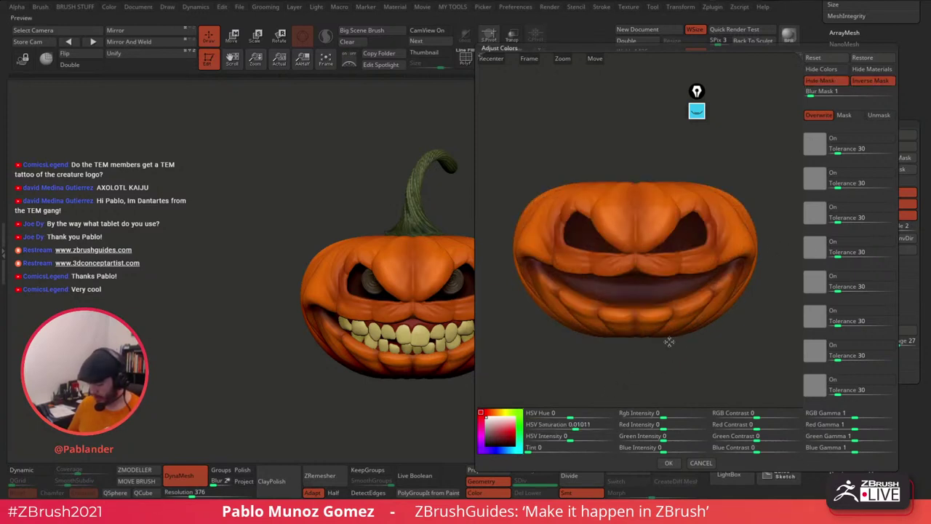
{"action": "left_click_drag", "start_coordinate": [670, 342], "coordinate": [662, 374]}
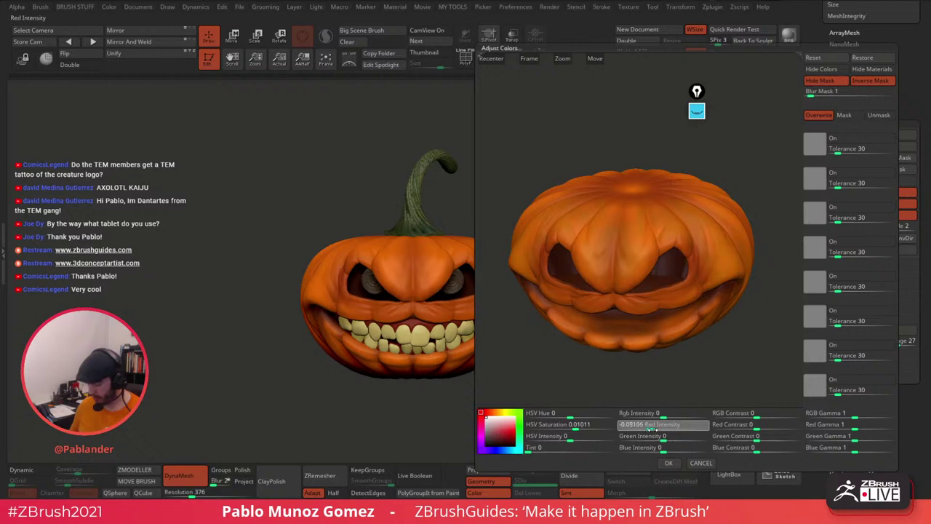
{"action": "left_click_drag", "start_coordinate": [670, 428], "coordinate": [676, 416]}
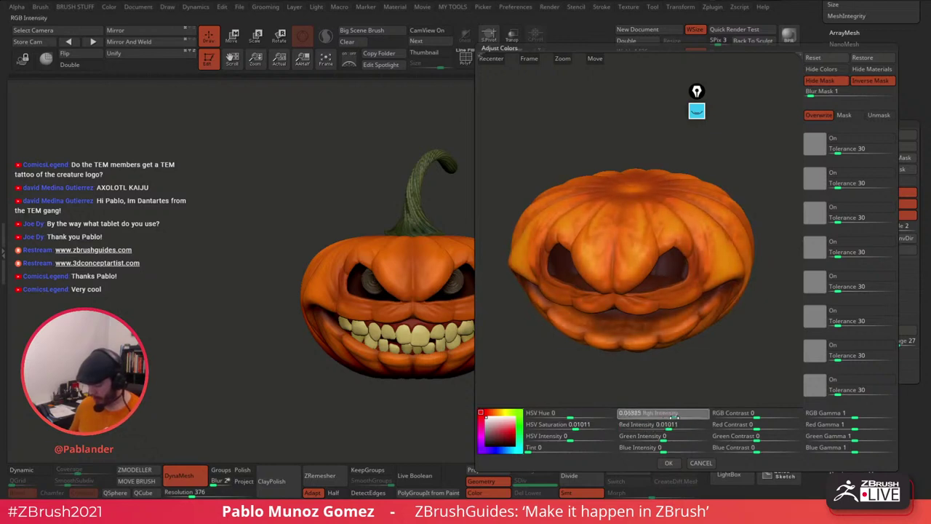
{"action": "left_click_drag", "start_coordinate": [570, 440], "coordinate": [558, 424]}
Step: Set the body's RGB Contrast to 0.00423, Red Contrast to 0.04289, Green Contrast to -0.00031 and Blue Contrast to 0.00003
{"action": "left_click_drag", "start_coordinate": [757, 415], "coordinate": [774, 452]}
{"action": "left_click", "coordinate": [756, 439]}
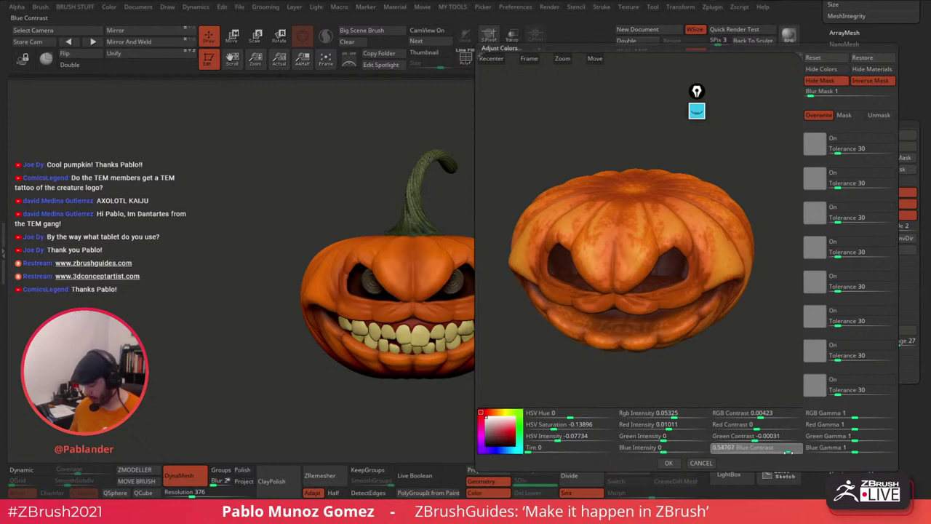
{"action": "left_click_drag", "start_coordinate": [764, 451], "coordinate": [763, 450]}
{"action": "left_click_drag", "start_coordinate": [750, 426], "coordinate": [749, 428]}
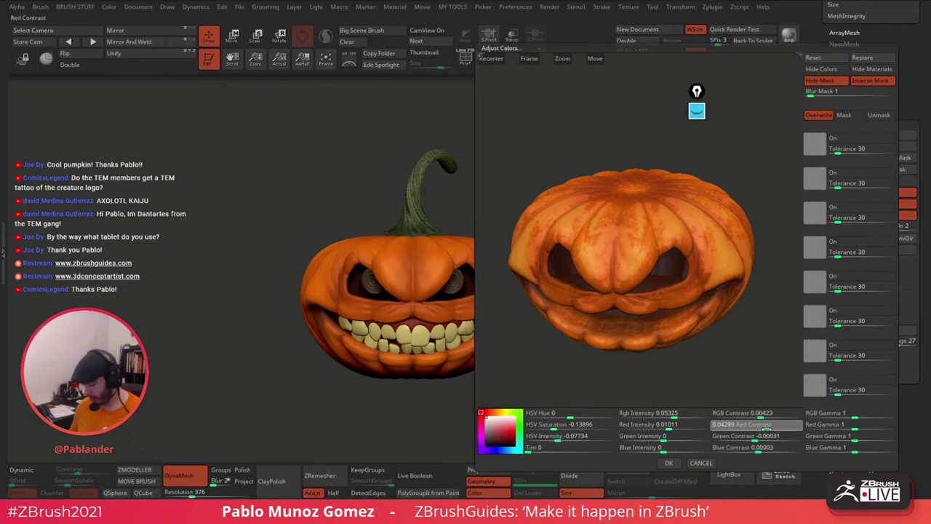
Step: Apply the color adjustment with a green tint of 0.09991 and HSV Saturation at -0.21851
{"action": "left_click", "coordinate": [495, 413]}
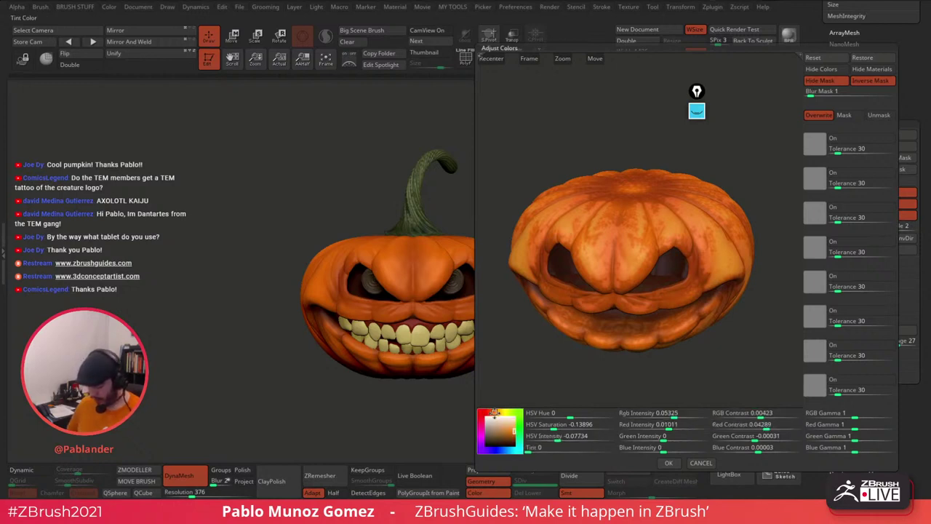
{"action": "left_click", "coordinate": [531, 449]}
{"action": "left_click", "coordinate": [520, 425]}
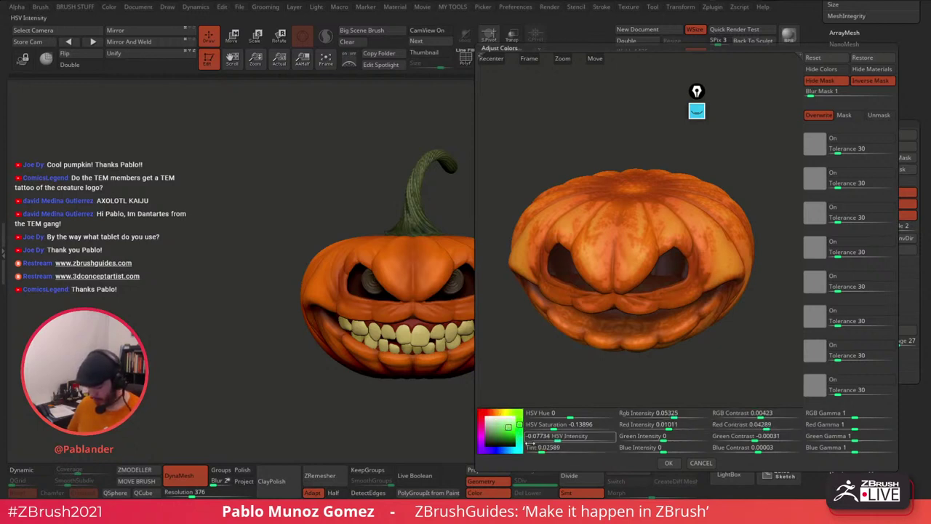
{"action": "left_click_drag", "start_coordinate": [536, 449], "coordinate": [566, 448]}
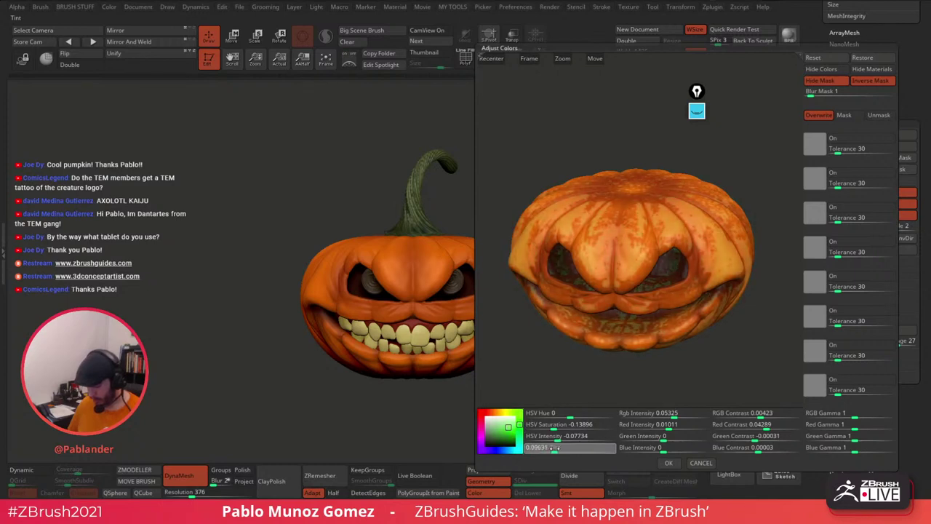
{"action": "left_click", "coordinate": [554, 448]}
{"action": "left_click_drag", "start_coordinate": [568, 426], "coordinate": [563, 425]}
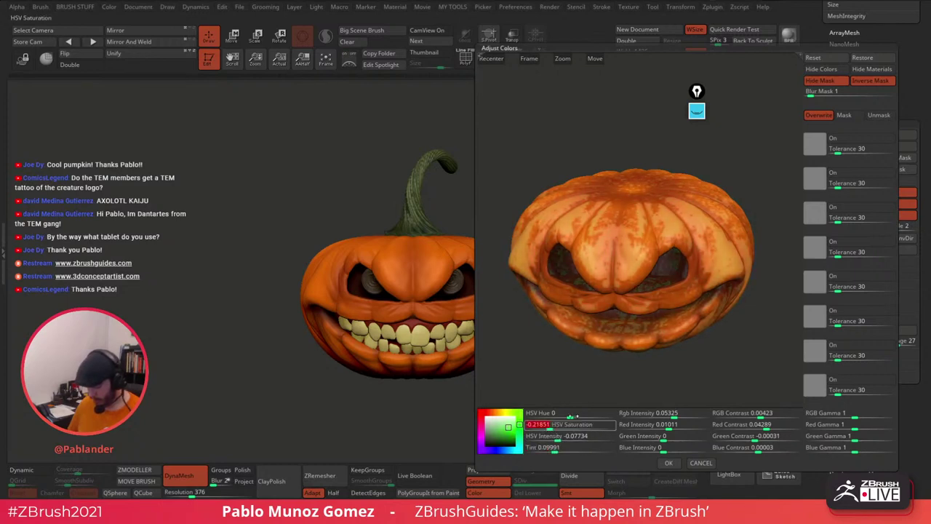
{"action": "left_click", "coordinate": [669, 463]}
Step: Choose a bright orange and paint over the mottled forehead and brow to soften the patches
{"action": "key", "text": "ctrl+h"}
{"action": "left_click_drag", "start_coordinate": [593, 300], "coordinate": [570, 311]}
{"action": "left_click_drag", "start_coordinate": [583, 274], "coordinate": [608, 227]}
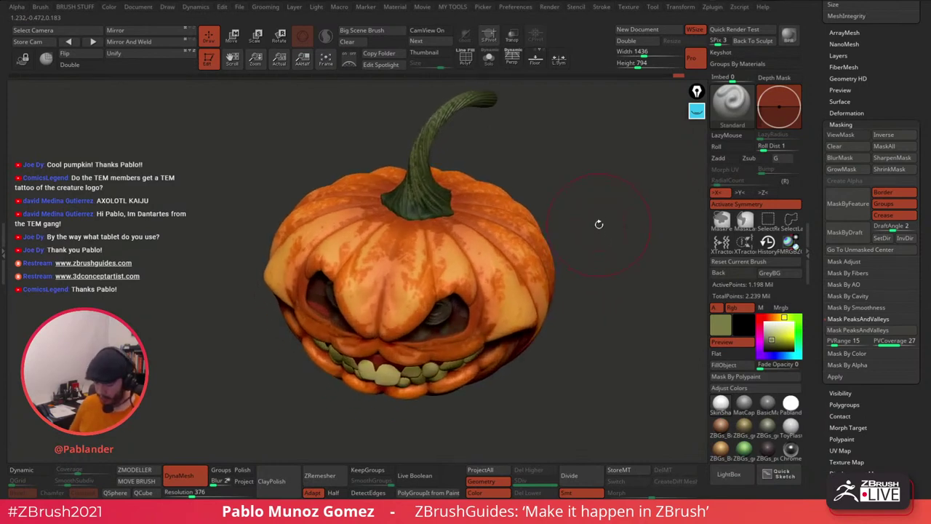
{"action": "key", "text": "space"}
{"action": "left_click_drag", "start_coordinate": [721, 326], "coordinate": [412, 261]}
{"action": "left_click_drag", "start_coordinate": [764, 321], "coordinate": [410, 247]}
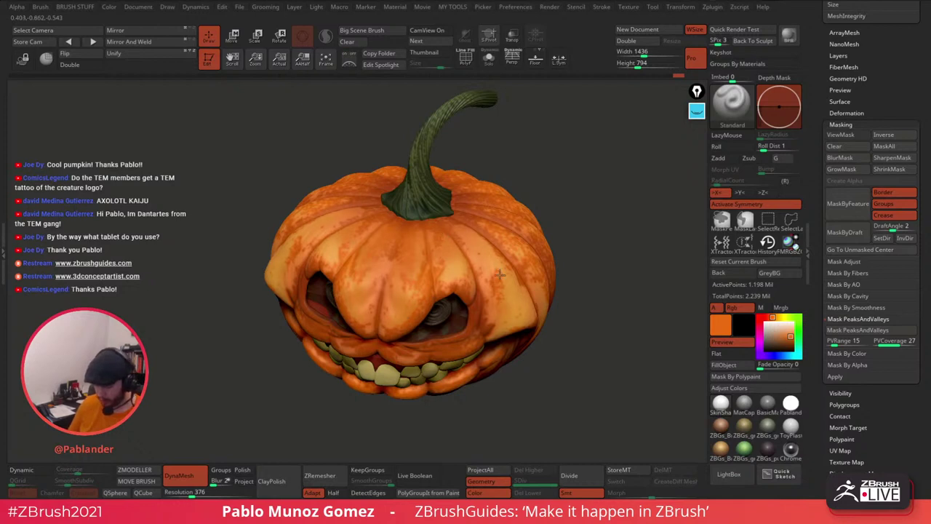
{"action": "right_click_drag", "start_coordinate": [500, 273], "coordinate": [518, 256]}
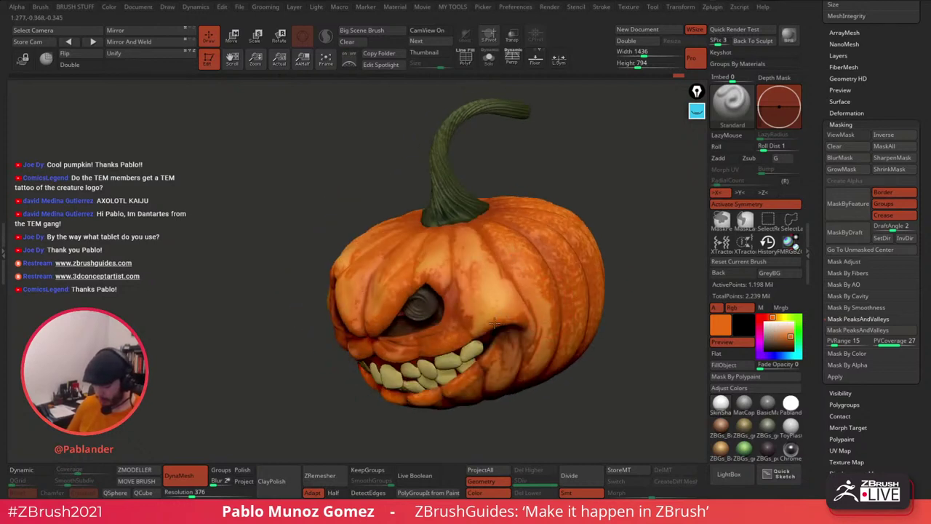
{"action": "right_click_drag", "start_coordinate": [540, 331], "coordinate": [659, 310]}
Step: Try peaks-and-valleys masks on the body with PVRange 15 and PVCoverage 29, then PVRange 7 and PVCoverage 50
{"action": "left_click_drag", "start_coordinate": [884, 341], "coordinate": [894, 341]}
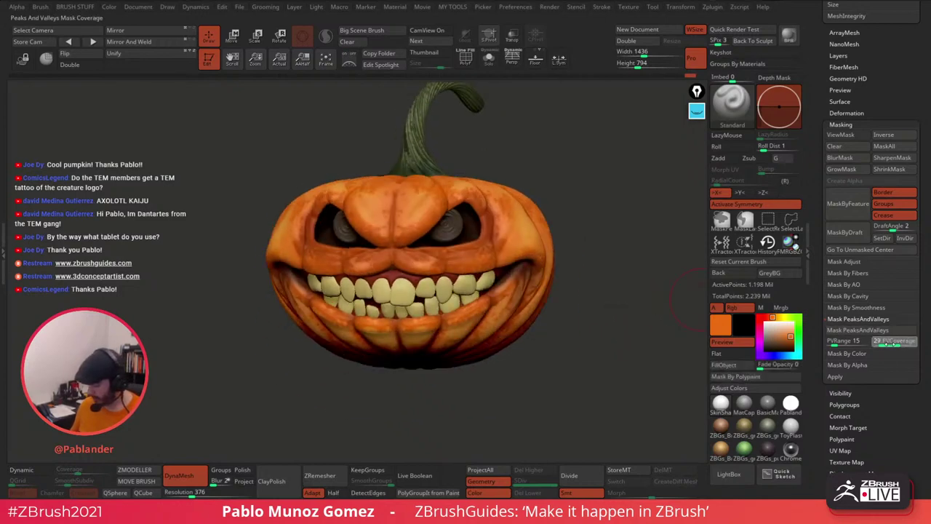
{"action": "left_click", "coordinate": [858, 330]}
{"action": "right_click_drag", "start_coordinate": [610, 414], "coordinate": [613, 355]}
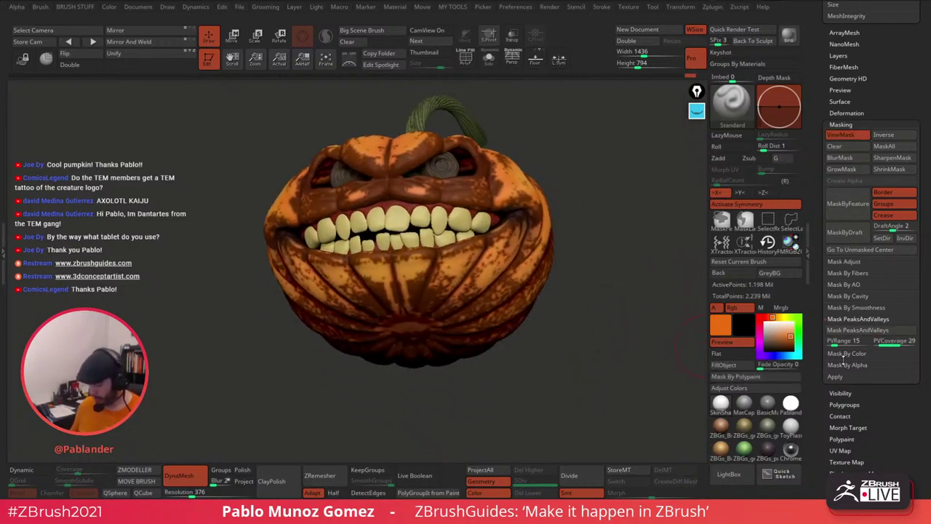
{"action": "left_click_drag", "start_coordinate": [835, 343], "coordinate": [895, 343]}
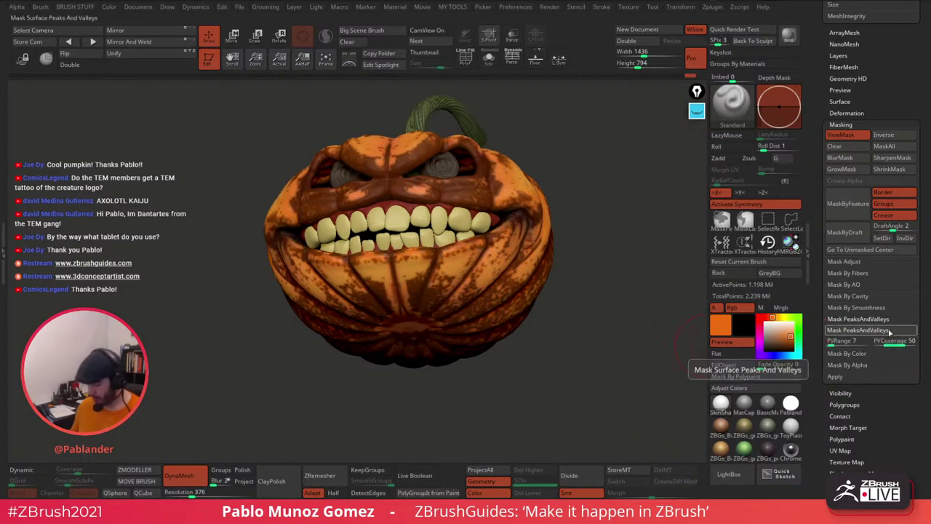
{"action": "left_click", "coordinate": [889, 331]}
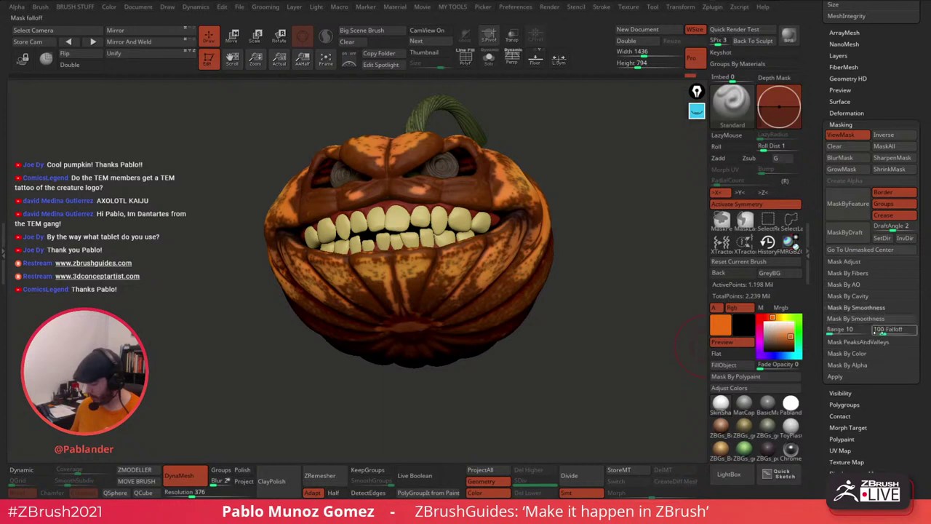
Step: Try masking the body by smoothness with Range 71 and Falloff 180, invert the mask, then clear it
{"action": "left_click", "coordinate": [882, 319]}
{"action": "left_click_drag", "start_coordinate": [878, 329], "coordinate": [859, 329]}
{"action": "left_click", "coordinate": [848, 320]}
{"action": "left_click_drag", "start_coordinate": [666, 351], "coordinate": [636, 359]}
{"action": "left_click", "coordinate": [846, 136]}
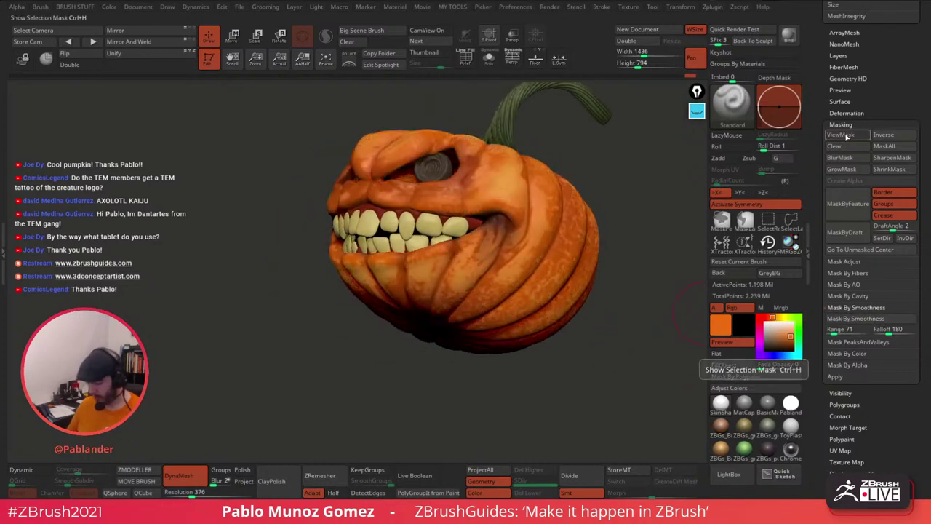
{"action": "left_click", "coordinate": [846, 136]}
{"action": "left_click", "coordinate": [890, 135]}
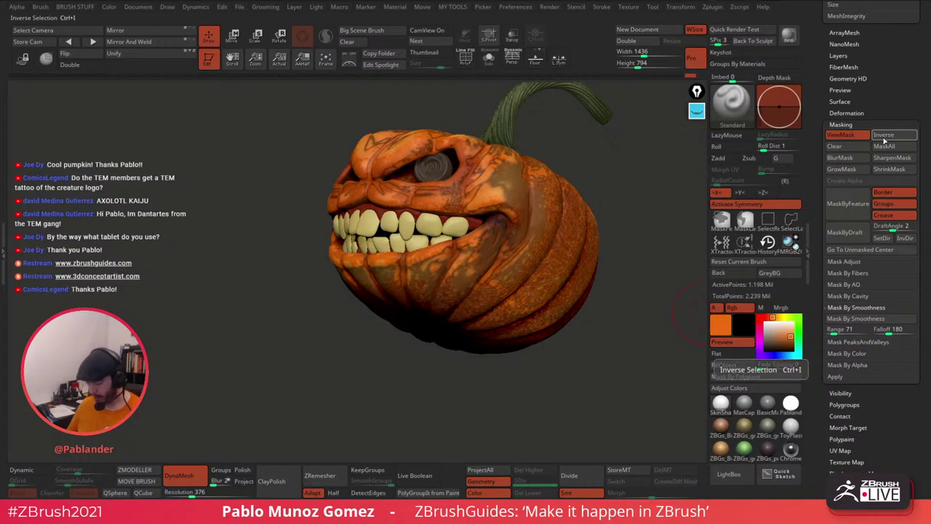
{"action": "left_click", "coordinate": [842, 147]}
Step: Choose a dark olive green and paint subtle shading over the body's sides and upper cheeks
{"action": "left_click_drag", "start_coordinate": [654, 332], "coordinate": [659, 353]}
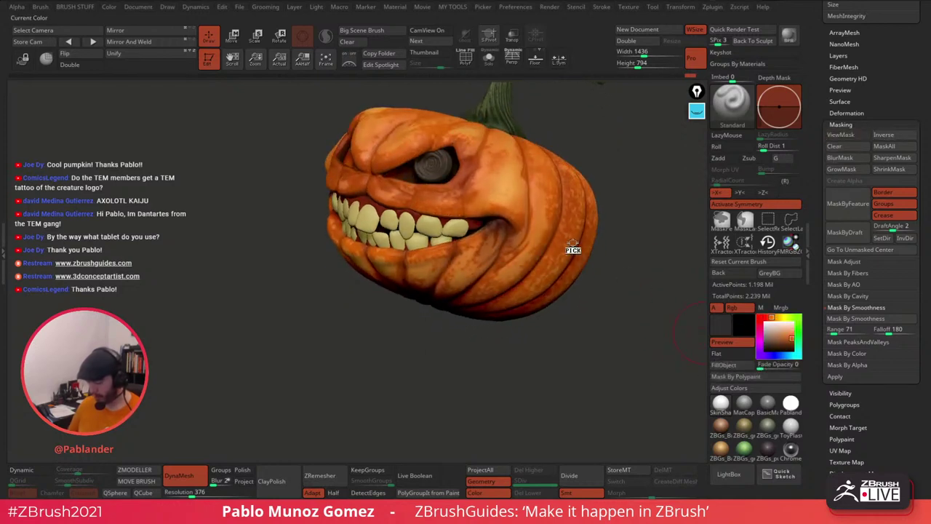
{"action": "left_click", "coordinate": [788, 318]}
{"action": "left_click", "coordinate": [777, 344]}
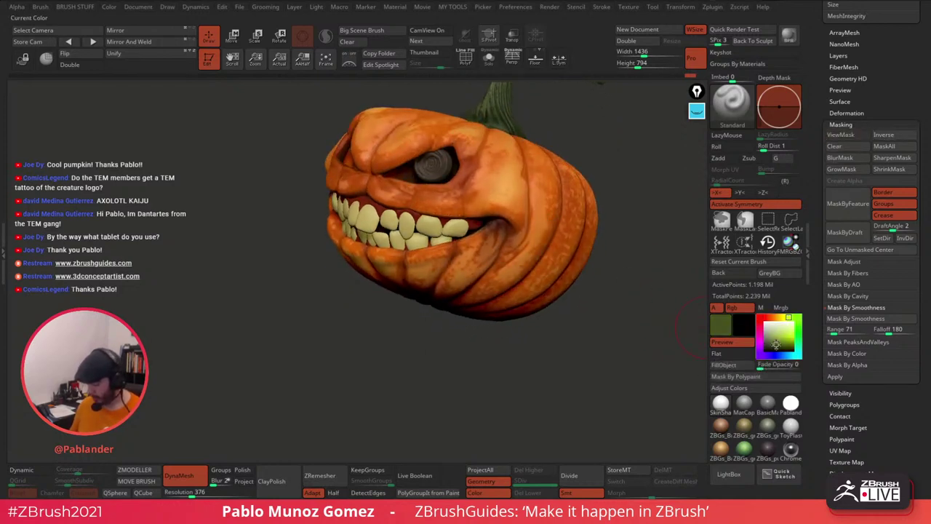
{"action": "left_click", "coordinate": [775, 346]}
{"action": "left_click_drag", "start_coordinate": [611, 298], "coordinate": [617, 301]}
{"action": "right_click", "coordinate": [539, 327]}
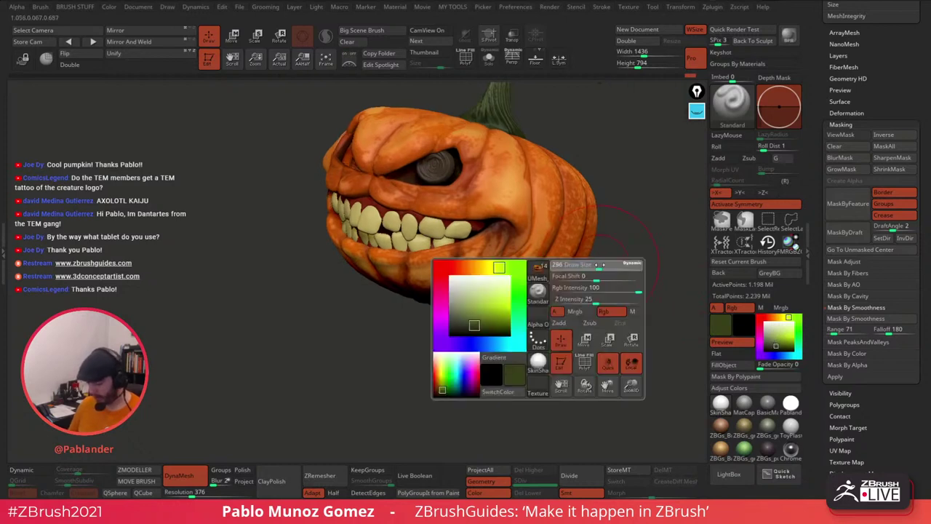
{"action": "left_click_drag", "start_coordinate": [591, 253], "coordinate": [575, 269]}
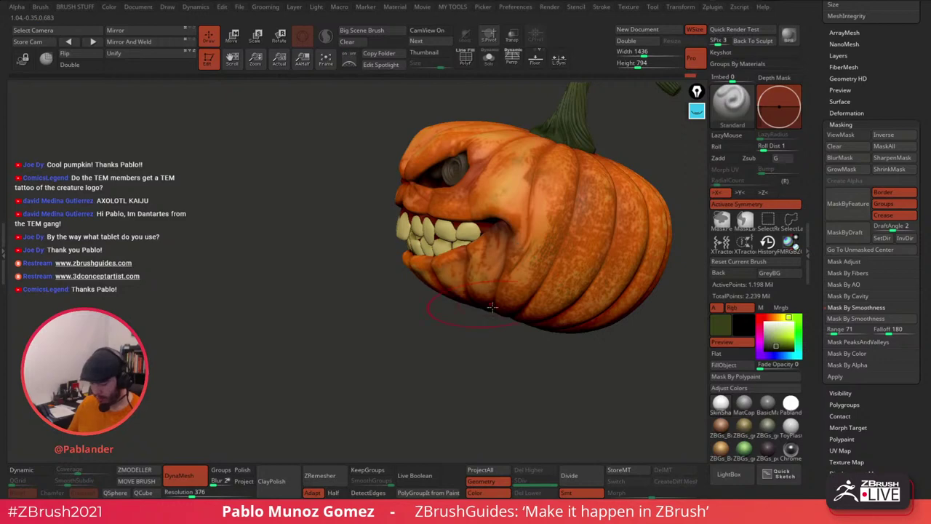
{"action": "left_click_drag", "start_coordinate": [491, 308], "coordinate": [477, 203]}
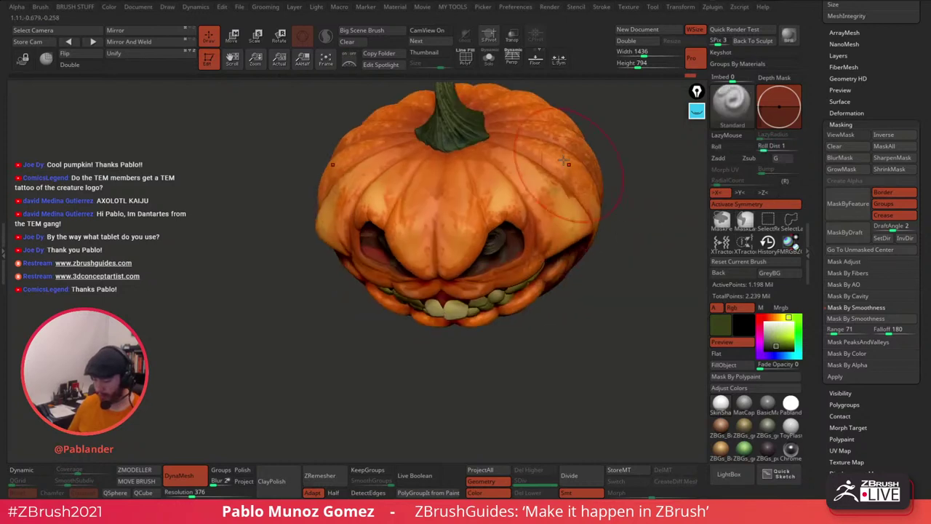
{"action": "left_click_drag", "start_coordinate": [615, 229], "coordinate": [469, 160]}
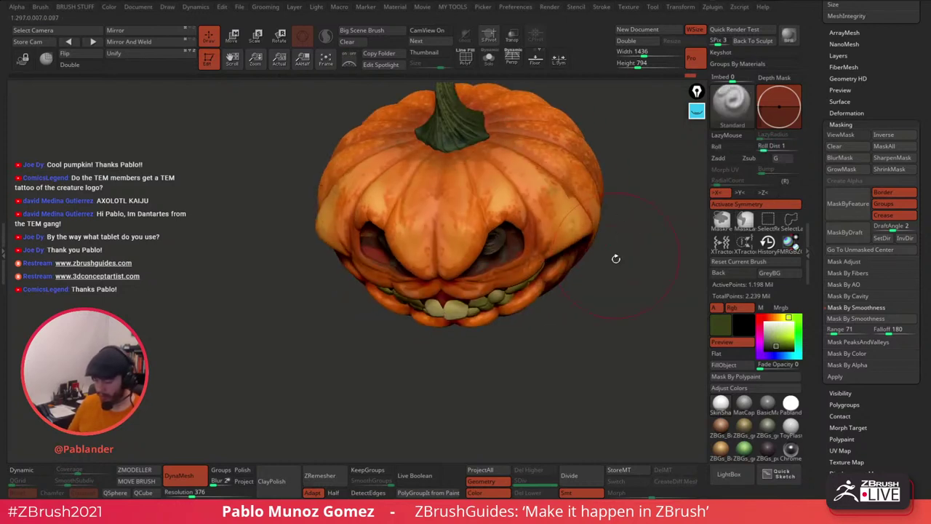
{"action": "left_click_drag", "start_coordinate": [615, 258], "coordinate": [615, 327]}
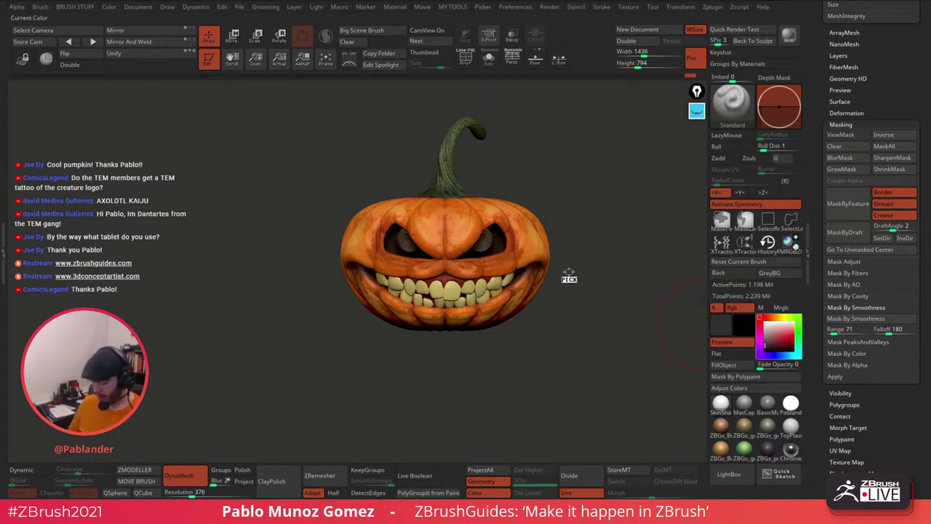
Step: Try a dark red stroke across the face beneath the eyes
{"action": "left_click_drag", "start_coordinate": [570, 272], "coordinate": [478, 216]}
{"action": "left_click", "coordinate": [765, 318]}
{"action": "left_click_drag", "start_coordinate": [791, 337], "coordinate": [789, 345]}
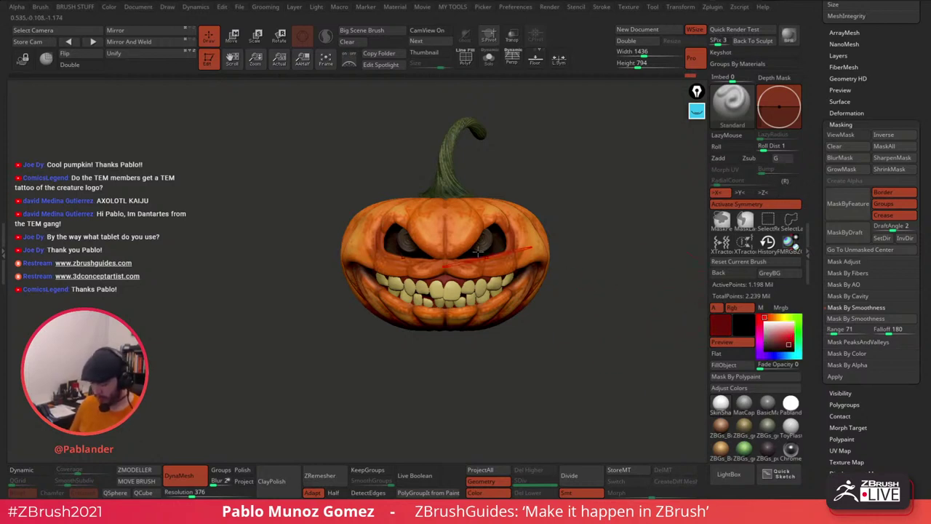
{"action": "left_click_drag", "start_coordinate": [478, 252], "coordinate": [446, 258]}
Step: Choose a dark purple of RGB 41, 26, 55 and paint shading around the eye sockets and mouth
{"action": "left_click", "coordinate": [770, 356]}
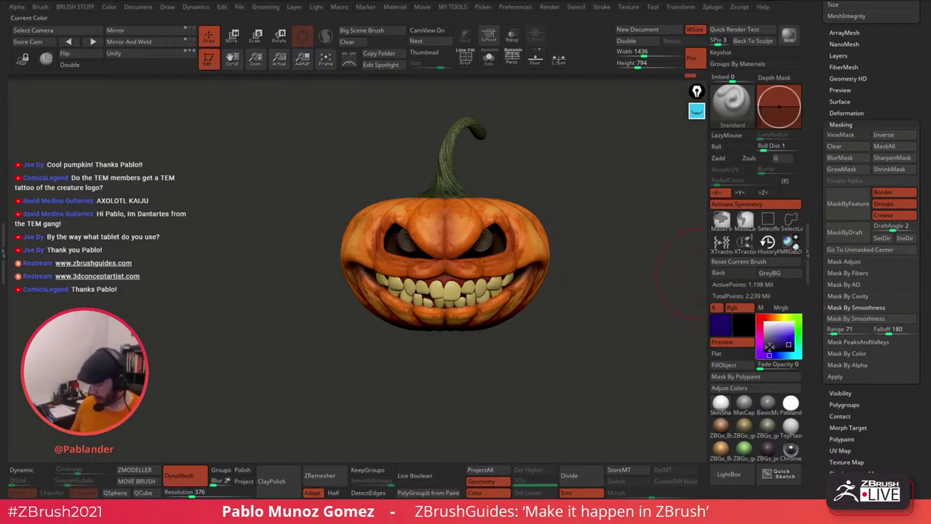
{"action": "left_click_drag", "start_coordinate": [781, 344], "coordinate": [774, 344]}
{"action": "left_click", "coordinate": [760, 355]}
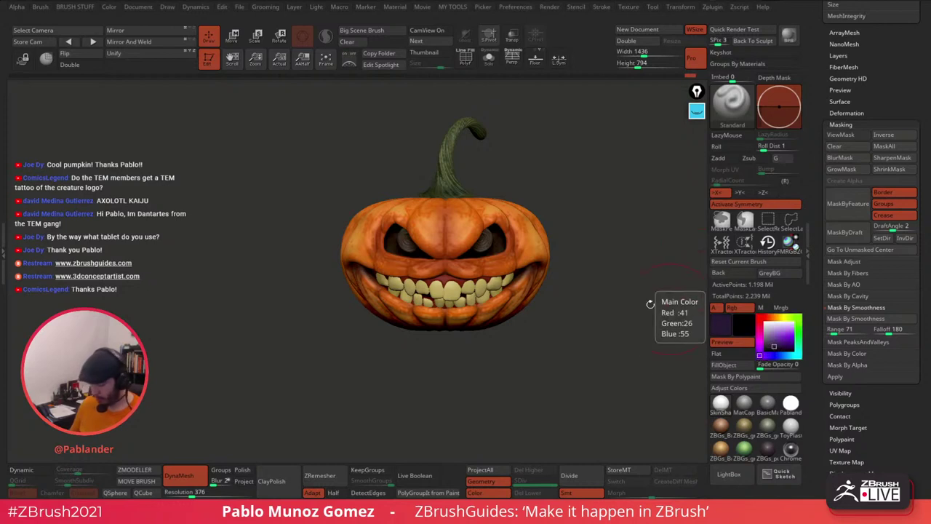
{"action": "mouse_move", "coordinate": [461, 255]}
{"action": "left_mouse_down"}
{"action": "mouse_move", "coordinate": [498, 213]}
{"action": "mouse_move", "coordinate": [517, 259]}
{"action": "mouse_move", "coordinate": [524, 231]}
{"action": "left_mouse_up"}
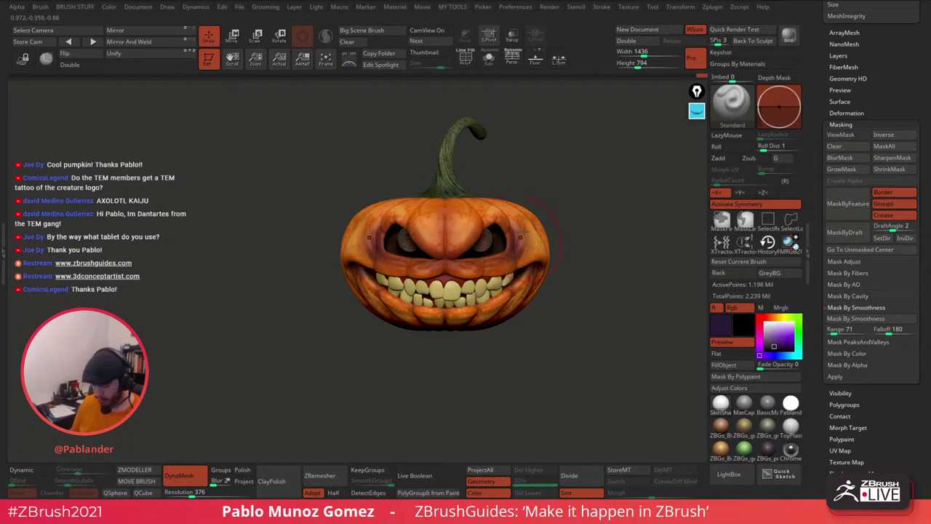
{"action": "key", "text": "space"}
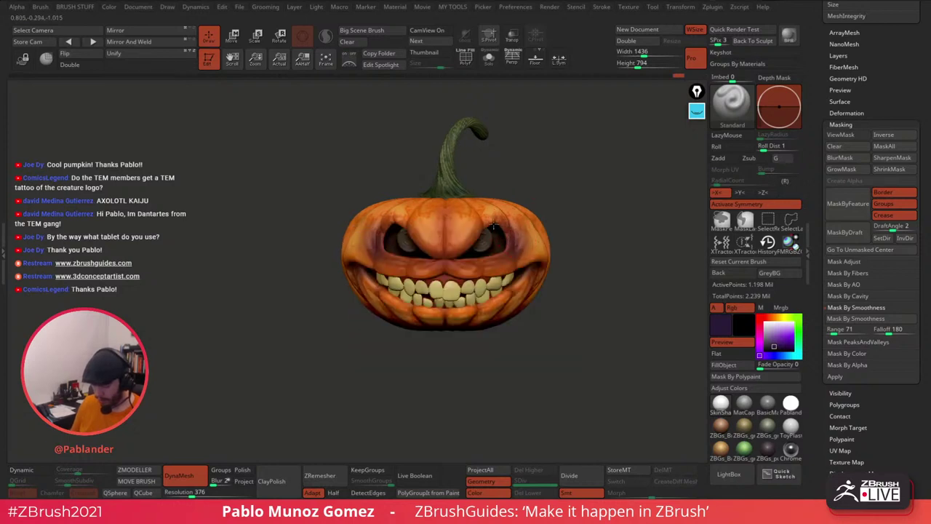
{"action": "left_click_drag", "start_coordinate": [571, 231], "coordinate": [592, 233]}
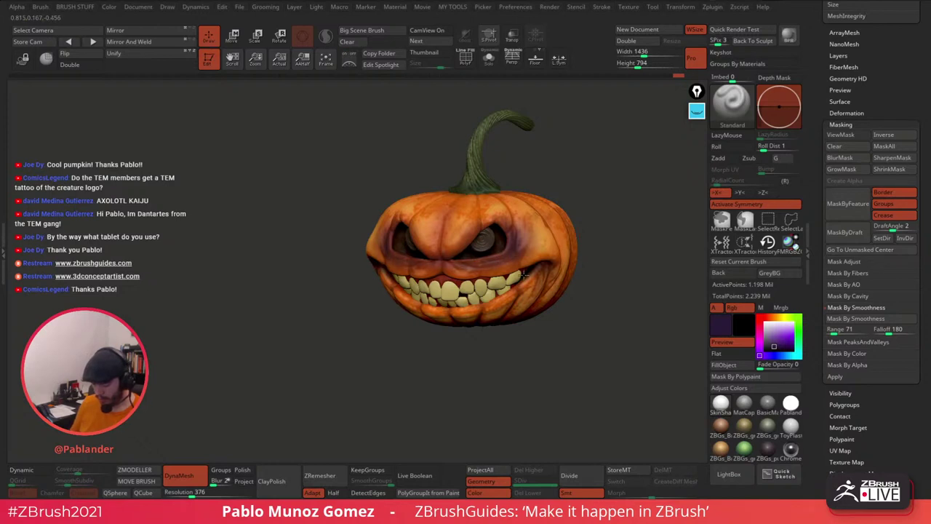
{"action": "left_click_drag", "start_coordinate": [544, 264], "coordinate": [469, 308]}
Step: Choose a deep brownish orange and paint over the cheek and the area beside the eye
{"action": "mouse_move", "coordinate": [770, 329]}
{"action": "left_mouse_down"}
{"action": "mouse_move", "coordinate": [666, 305]}
{"action": "mouse_move", "coordinate": [537, 242]}
{"action": "mouse_move", "coordinate": [533, 266]}
{"action": "left_mouse_up"}
{"action": "mouse_move", "coordinate": [782, 335]}
{"action": "left_mouse_down"}
{"action": "mouse_move", "coordinate": [516, 262]}
{"action": "mouse_move", "coordinate": [524, 212]}
{"action": "left_mouse_up"}
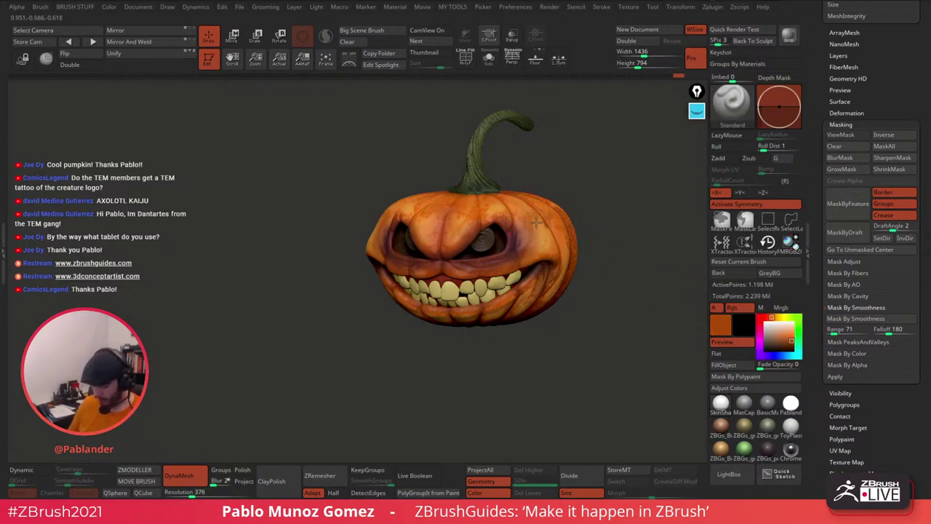
{"action": "right_click_drag", "start_coordinate": [541, 229], "coordinate": [580, 239]}
Step: Select the teeth, choose an ochre brown and paint over the large front tooth
{"action": "left_click", "coordinate": [467, 302], "text": "alt"}
{"action": "right_click_drag", "start_coordinate": [576, 315], "coordinate": [577, 355], "text": "ctrl"}
{"action": "left_click_drag", "start_coordinate": [773, 335], "coordinate": [453, 299]}
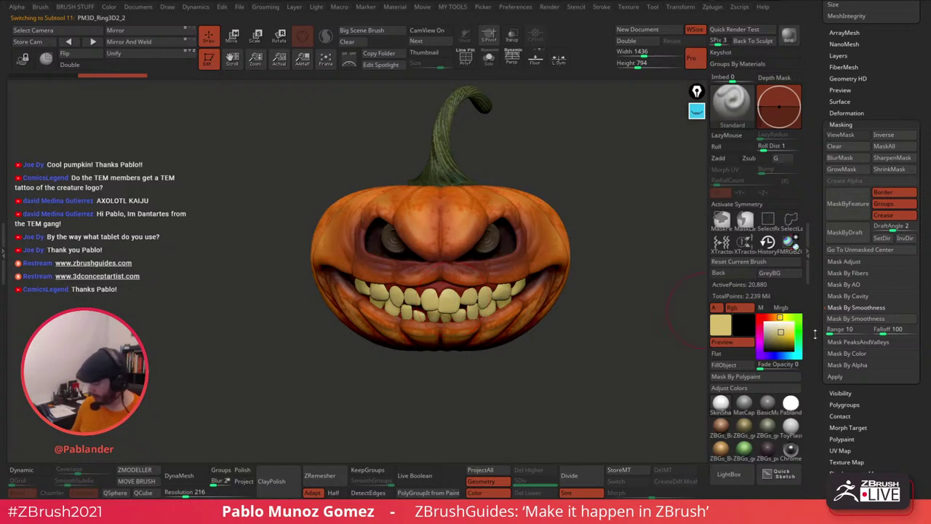
{"action": "left_click", "coordinate": [787, 338]}
{"action": "left_click", "coordinate": [776, 317]}
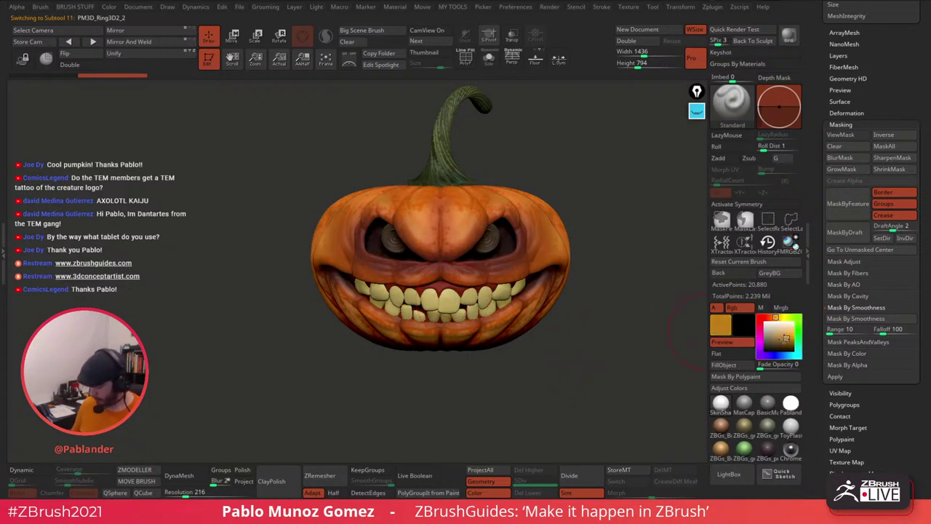
{"action": "left_click", "coordinate": [782, 341]}
{"action": "left_click_drag", "start_coordinate": [451, 291], "coordinate": [448, 296]}
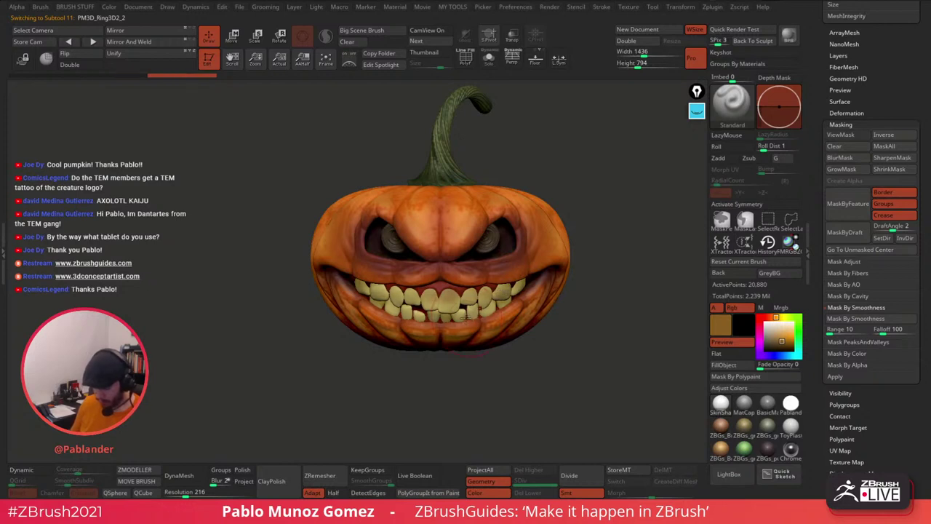
Step: Mask the teeth by smoothness with Range 10 and Falloff 100, invert the mask and hide its display
{"action": "left_click", "coordinate": [857, 319]}
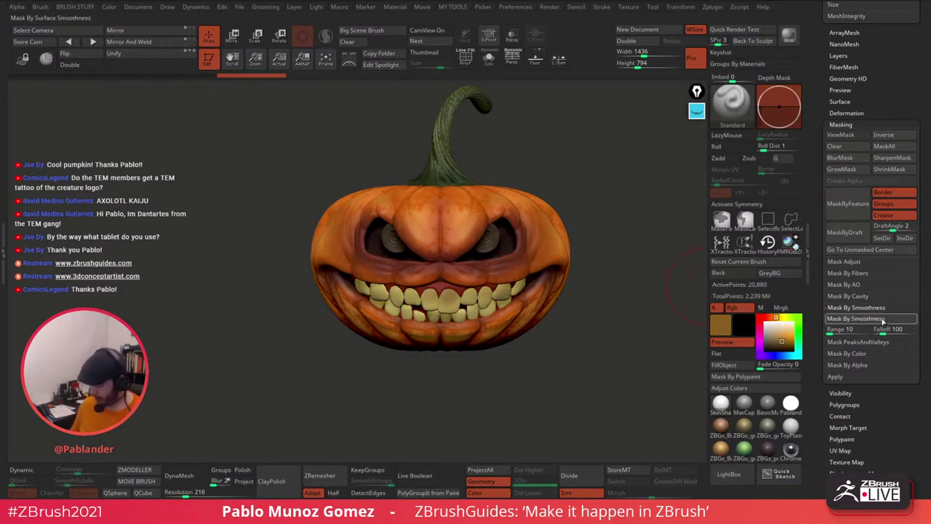
{"action": "left_click", "coordinate": [892, 136]}
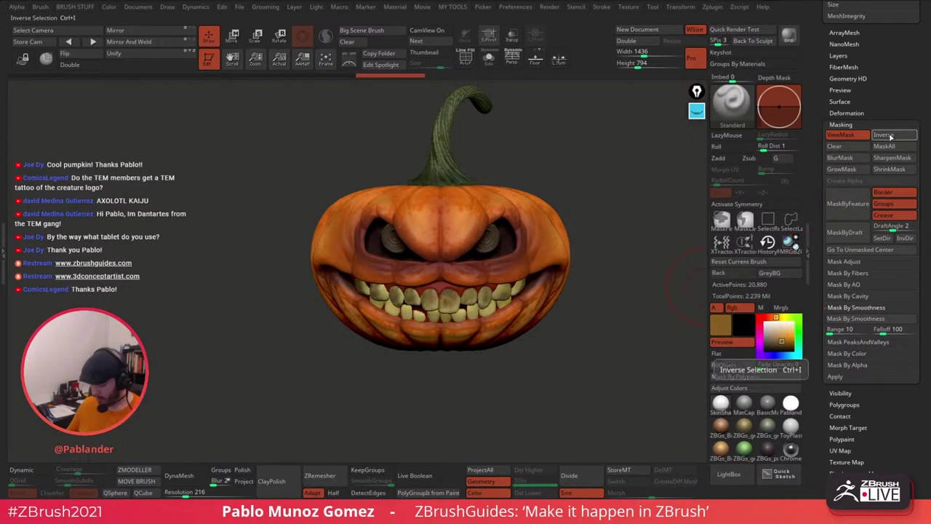
{"action": "left_click", "coordinate": [889, 139]}
{"action": "left_click", "coordinate": [843, 137]}
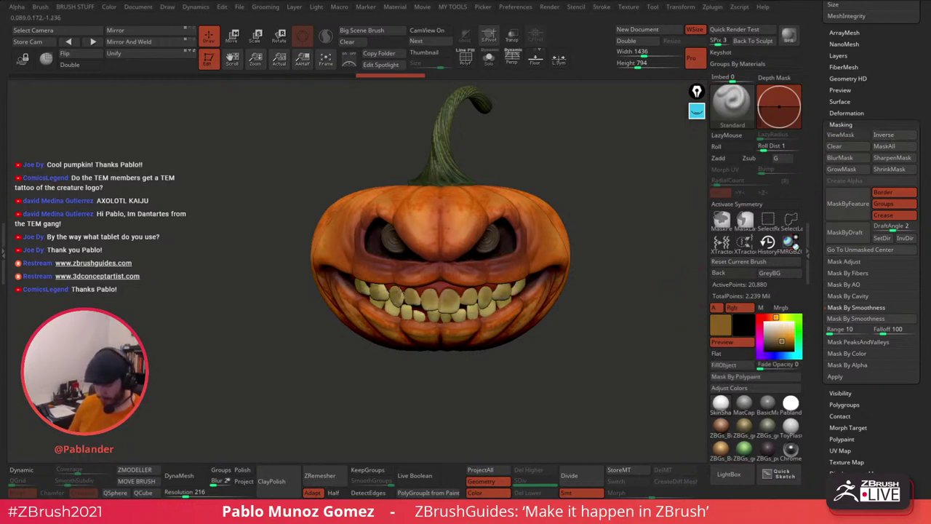
Step: Mask the teeth by peaks and valleys with PVRange 4 and PVCoverage 25, then clear the mask
{"action": "left_click", "coordinate": [873, 341]}
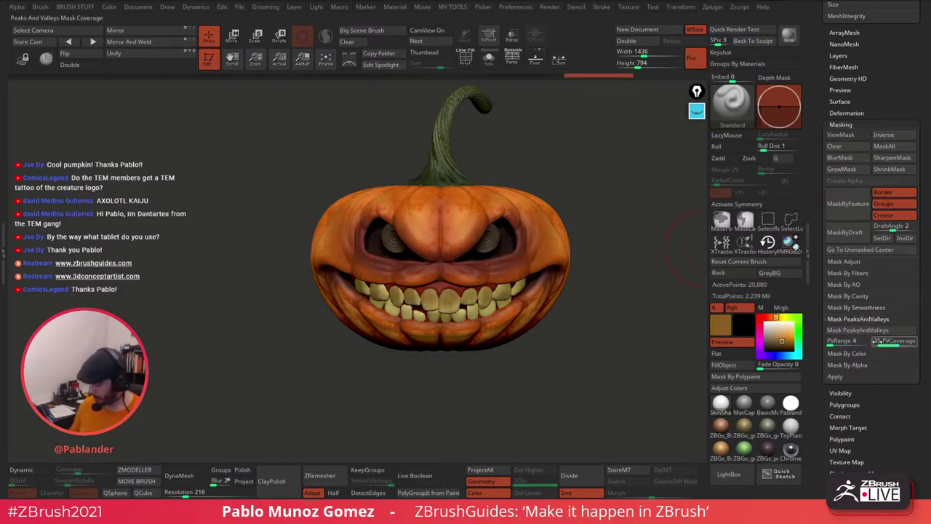
{"action": "left_click", "coordinate": [875, 331]}
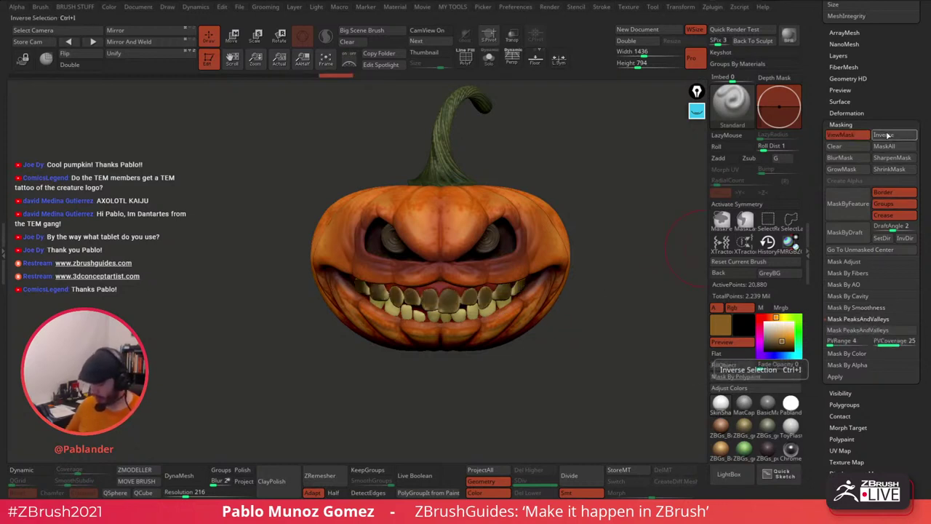
{"action": "left_click", "coordinate": [835, 148]}
Step: Choose a darker brown, mask the teeth by smoothness with Range 10 and Falloff 100, invert the mask, then clear it
{"action": "left_click", "coordinate": [783, 346]}
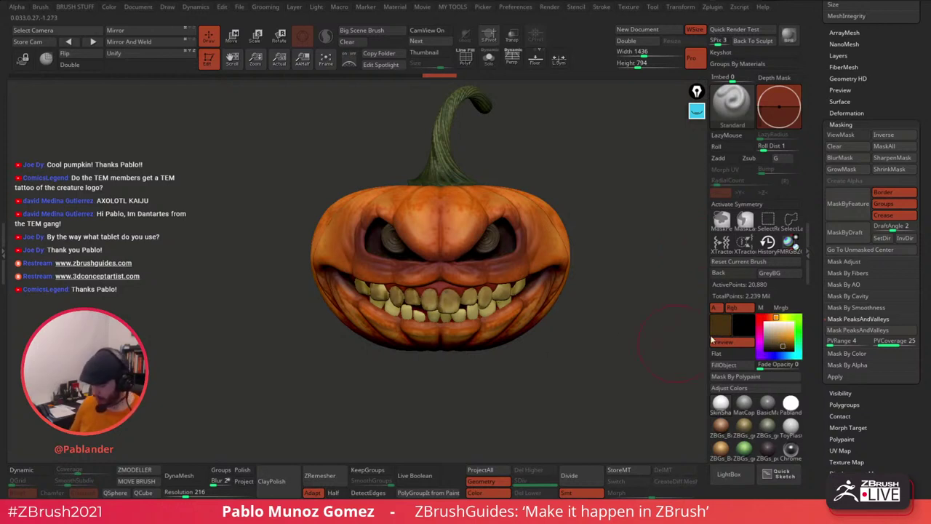
{"action": "left_click", "coordinate": [877, 309]}
{"action": "left_click", "coordinate": [886, 321]}
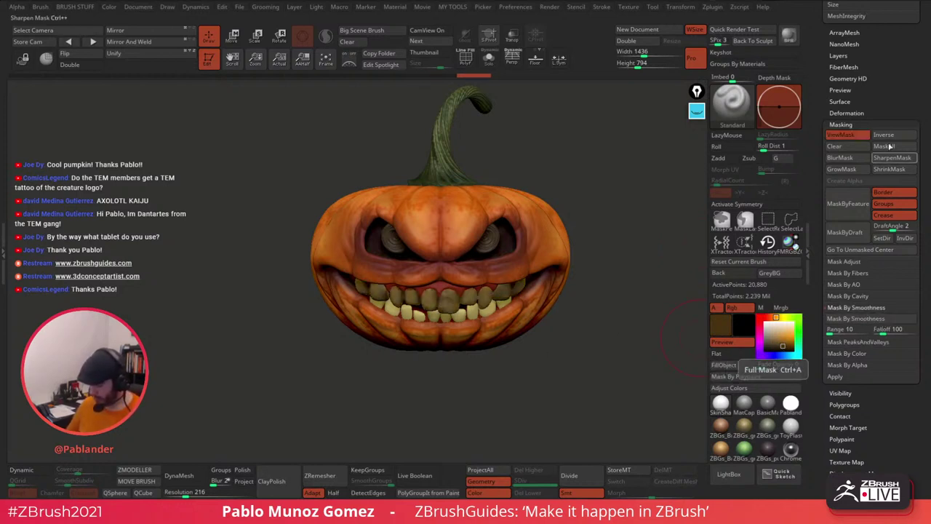
{"action": "left_click", "coordinate": [887, 136]}
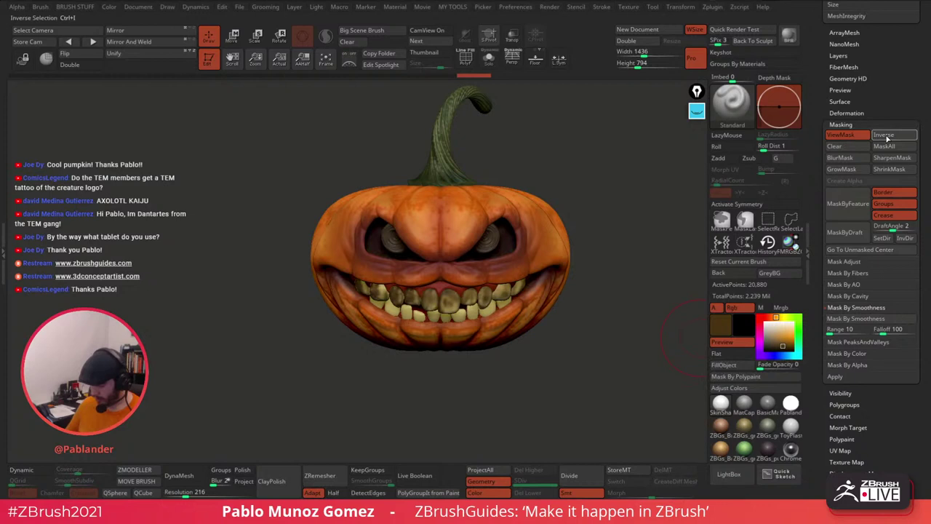
{"action": "left_click", "coordinate": [849, 147]}
Step: Try a pale yellow highlight on the large front tooth, then undo the stroke
{"action": "left_click", "coordinate": [781, 319]}
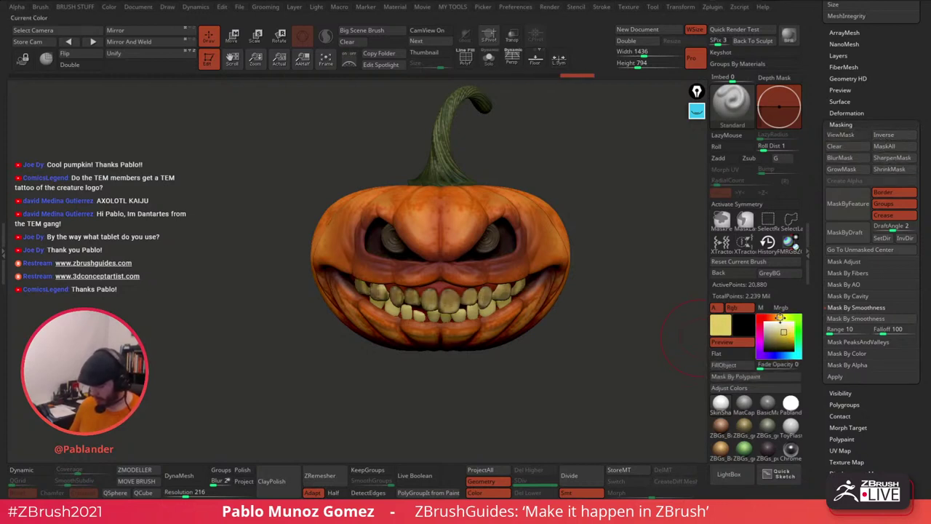
{"action": "left_click_drag", "start_coordinate": [783, 332], "coordinate": [778, 332]}
{"action": "left_click_drag", "start_coordinate": [454, 297], "coordinate": [450, 300]}
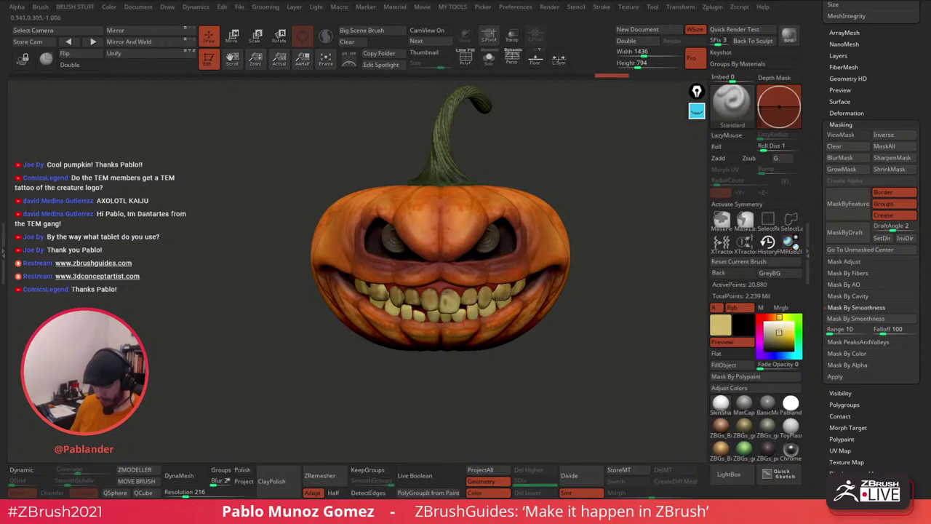
{"action": "key", "text": "ctrl+z"}
Step: Choose a more muted pale yellow and paint a highlight on the large front tooth
{"action": "right_click", "coordinate": [581, 300]}
{"action": "left_click", "coordinate": [775, 334]}
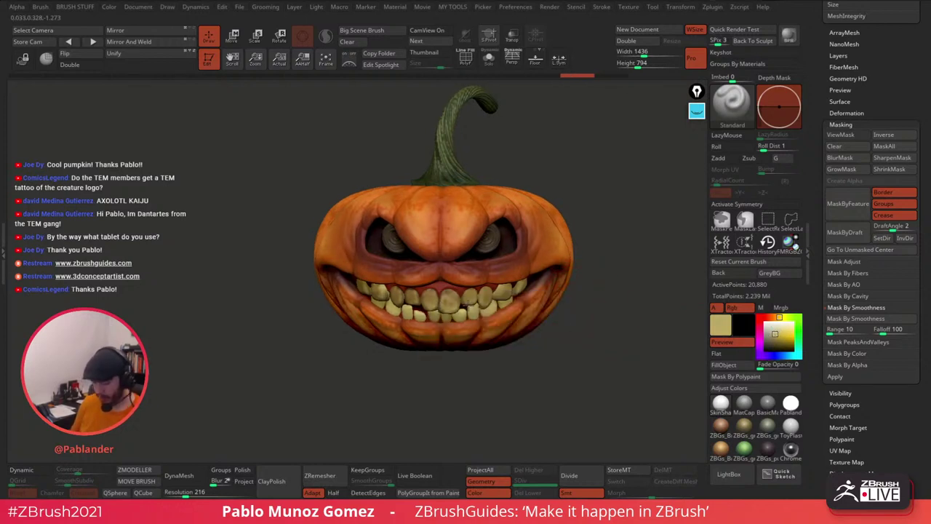
{"action": "left_click_drag", "start_coordinate": [447, 304], "coordinate": [449, 301]}
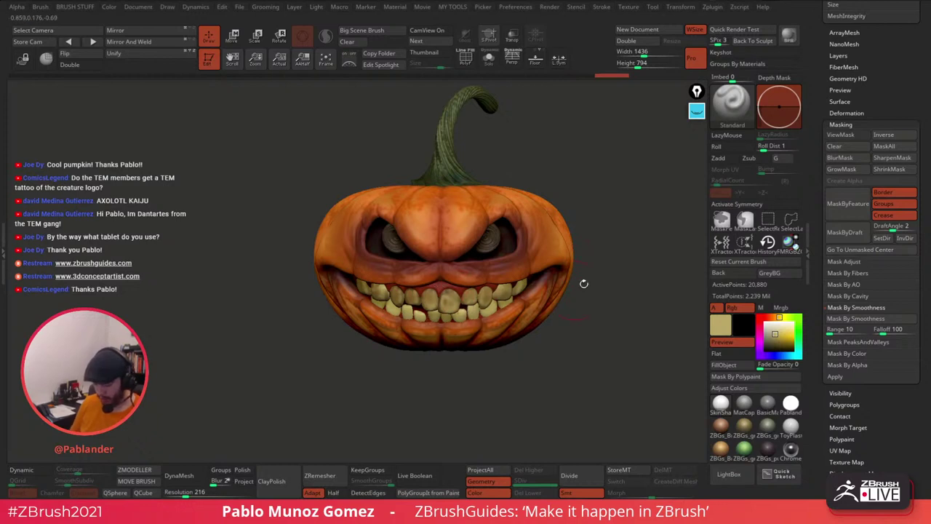
Step: Select the upper gum, choose a dark muted purple, and paint shading on the middle of the gum
{"action": "left_click", "coordinate": [465, 299], "text": "alt"}
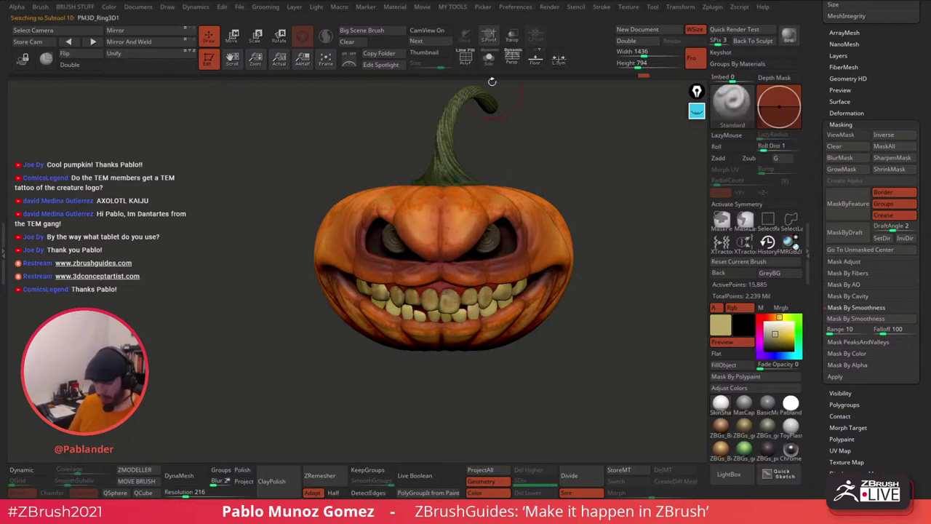
{"action": "left_click", "coordinate": [489, 58]}
{"action": "left_click", "coordinate": [489, 60]}
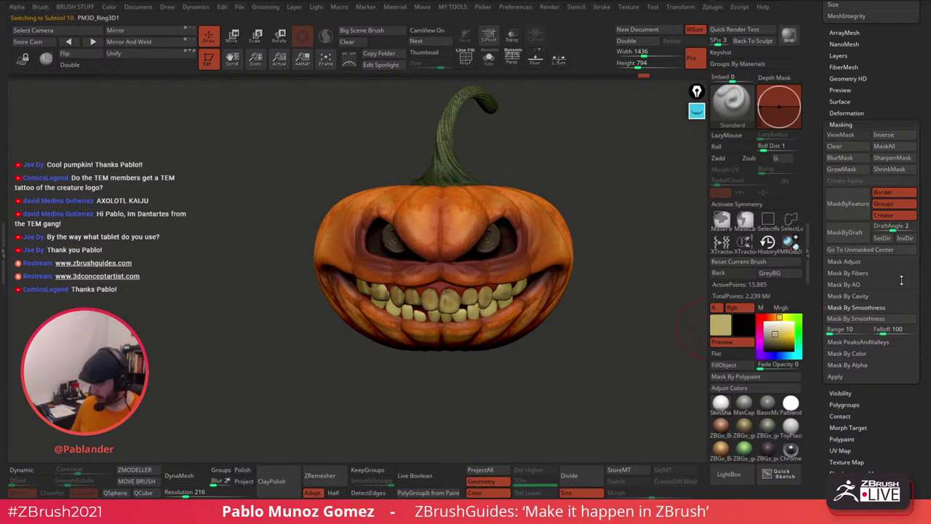
{"action": "left_click_drag", "start_coordinate": [765, 332], "coordinate": [522, 241]}
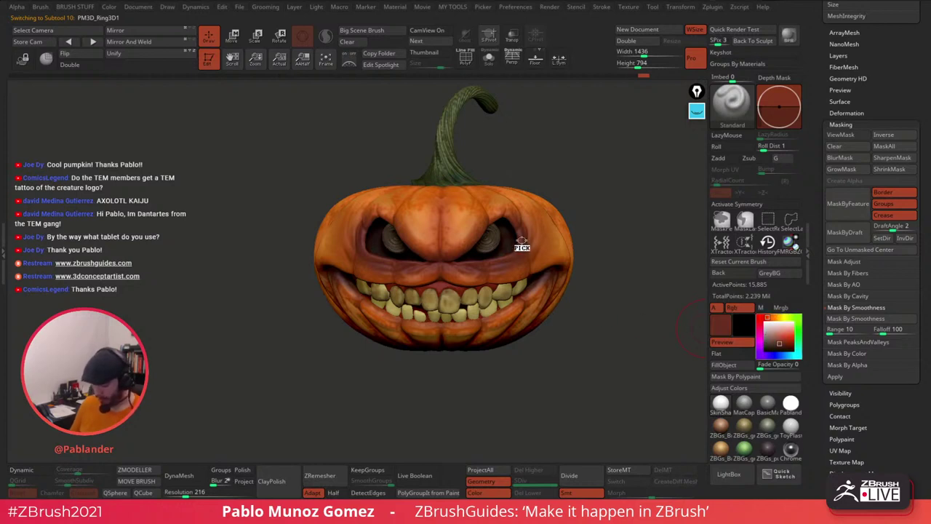
{"action": "left_click", "coordinate": [760, 355]}
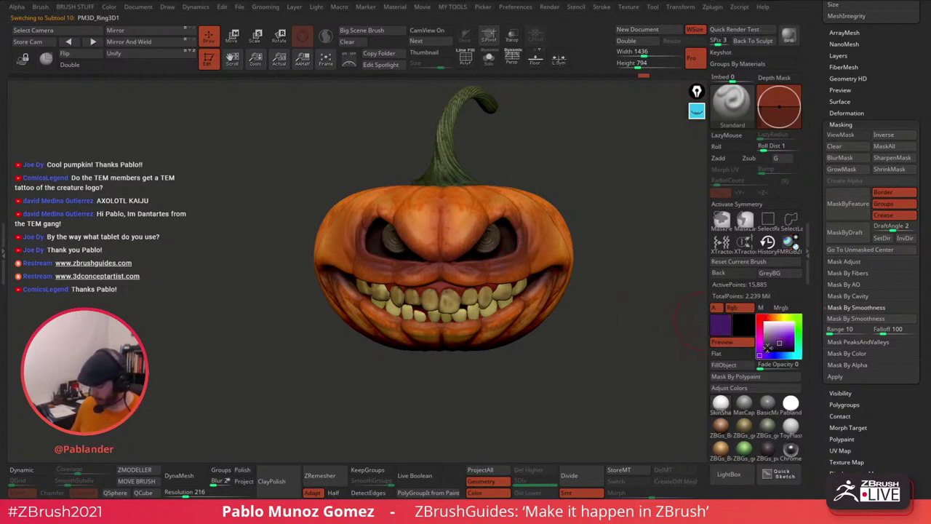
{"action": "left_click_drag", "start_coordinate": [768, 346], "coordinate": [770, 344]}
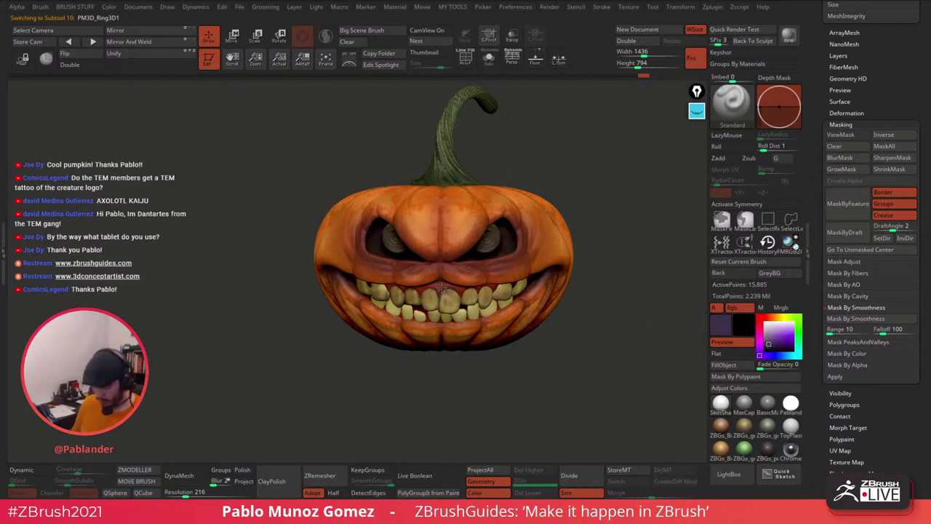
{"action": "right_click", "coordinate": [457, 306]}
Step: Isolate the upper gum, darken its shading with near-black purple (RGB 29, 23, 34), and show the whole model again
{"action": "left_click", "coordinate": [770, 348]}
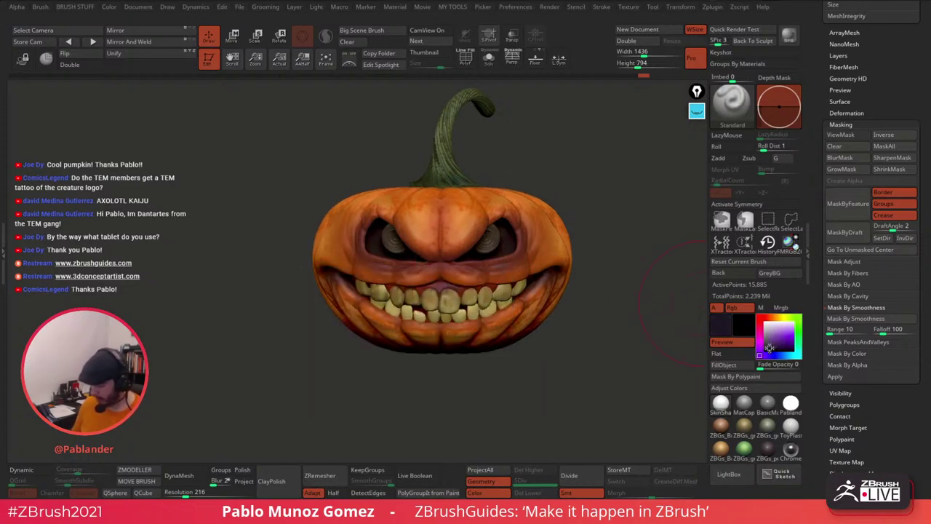
{"action": "left_click", "coordinate": [489, 58]}
{"action": "right_click_drag", "start_coordinate": [537, 279], "coordinate": [515, 264]}
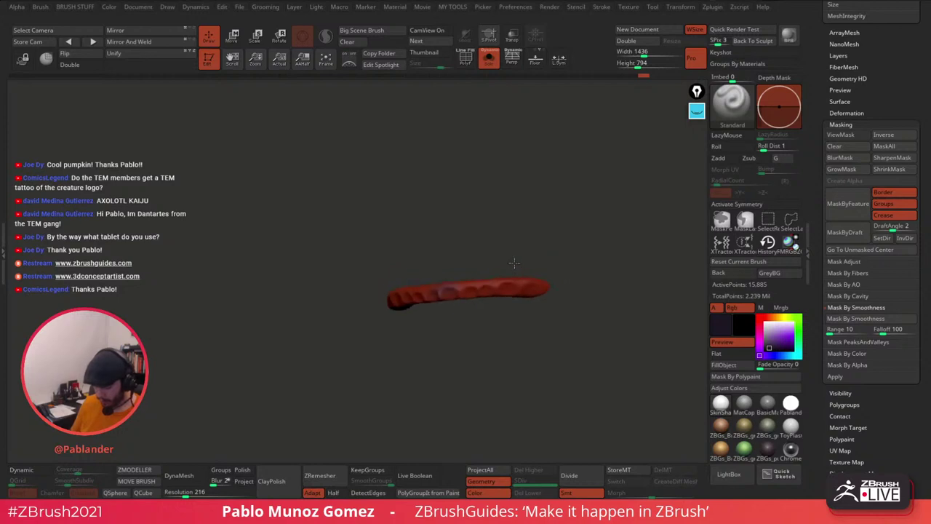
{"action": "left_click_drag", "start_coordinate": [514, 263], "coordinate": [376, 294]}
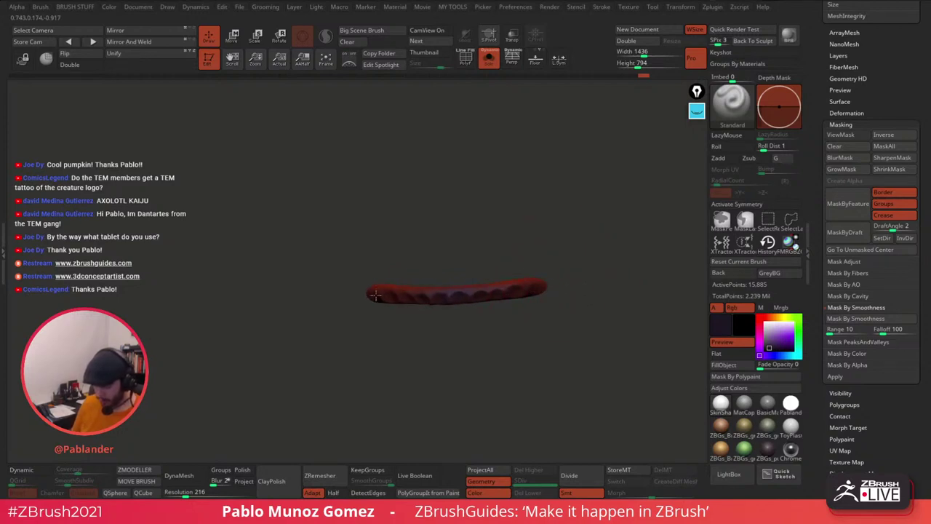
{"action": "left_click", "coordinate": [489, 59]}
{"action": "left_click_drag", "start_coordinate": [568, 206], "coordinate": [556, 236]}
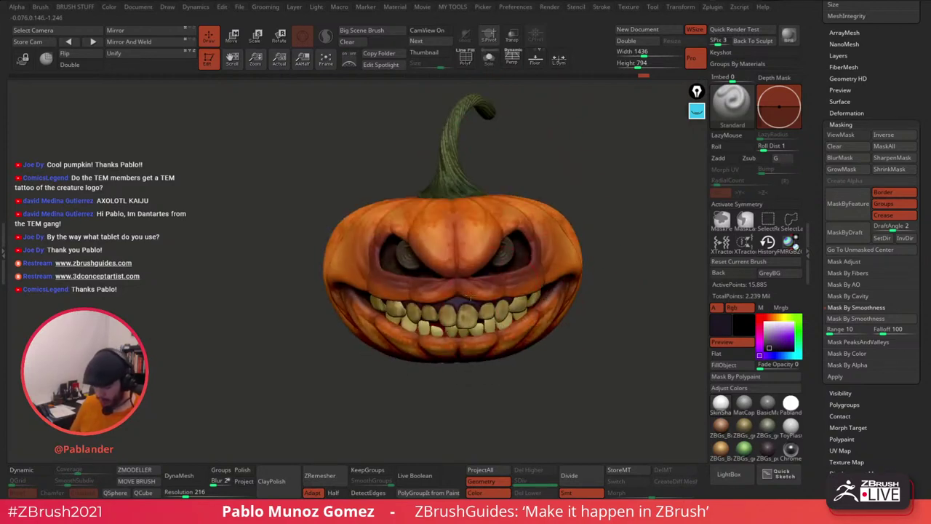
{"action": "right_click_drag", "start_coordinate": [470, 298], "coordinate": [475, 252], "text": "alt"}
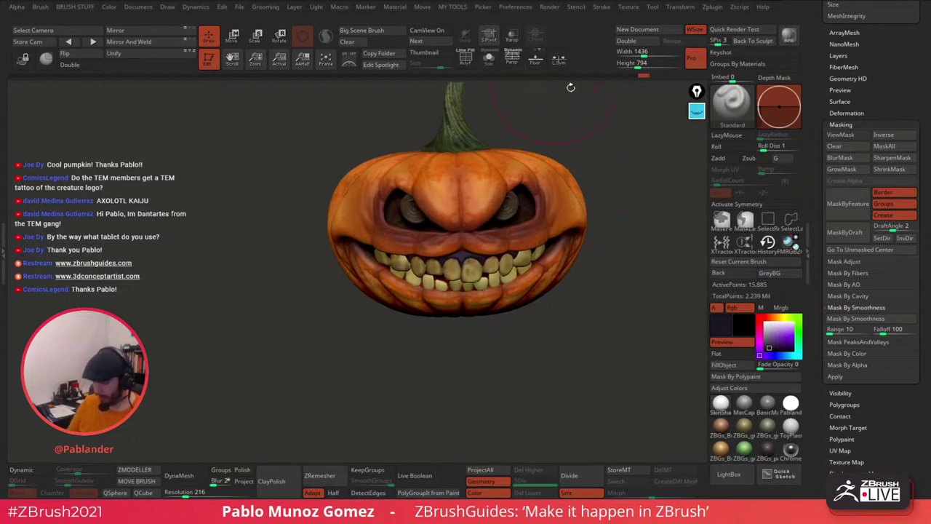
Step: Select the lower gum, isolate it, paint it with the same near-black purple, and show the whole model again
{"action": "scroll", "coordinate": [874, 110], "scroll_direction": "up", "scroll_amount": 5}
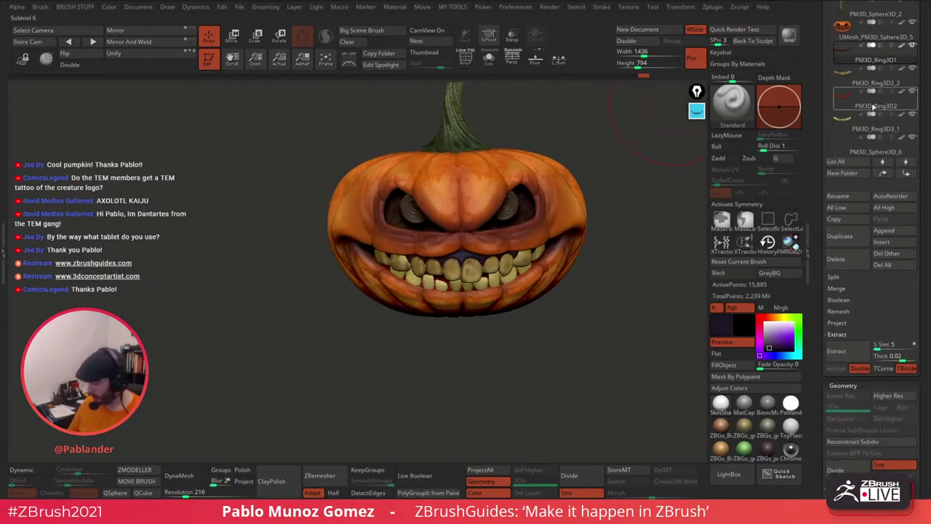
{"action": "left_click", "coordinate": [876, 107]}
{"action": "left_click", "coordinate": [489, 56]}
{"action": "left_click_drag", "start_coordinate": [509, 162], "coordinate": [383, 265]}
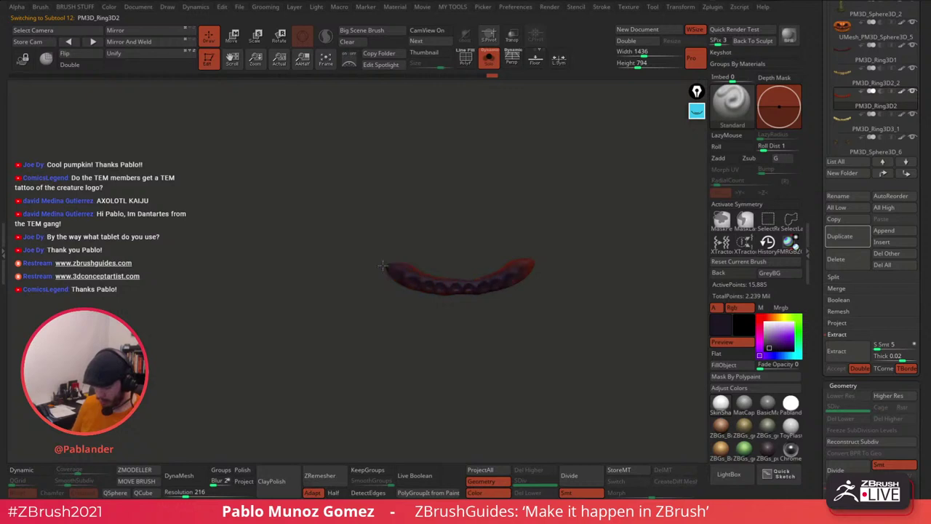
{"action": "left_click", "coordinate": [488, 58]}
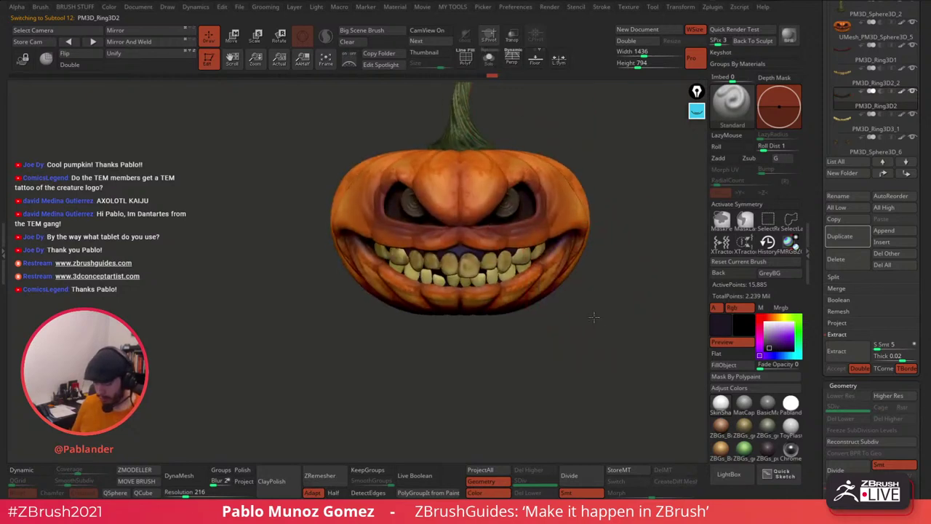
{"action": "mouse_move", "coordinate": [597, 291]}
{"action": "left_mouse_down"}
{"action": "mouse_move", "coordinate": [573, 328]}
{"action": "mouse_move", "coordinate": [585, 316]}
{"action": "mouse_move", "coordinate": [590, 324]}
{"action": "left_mouse_up"}
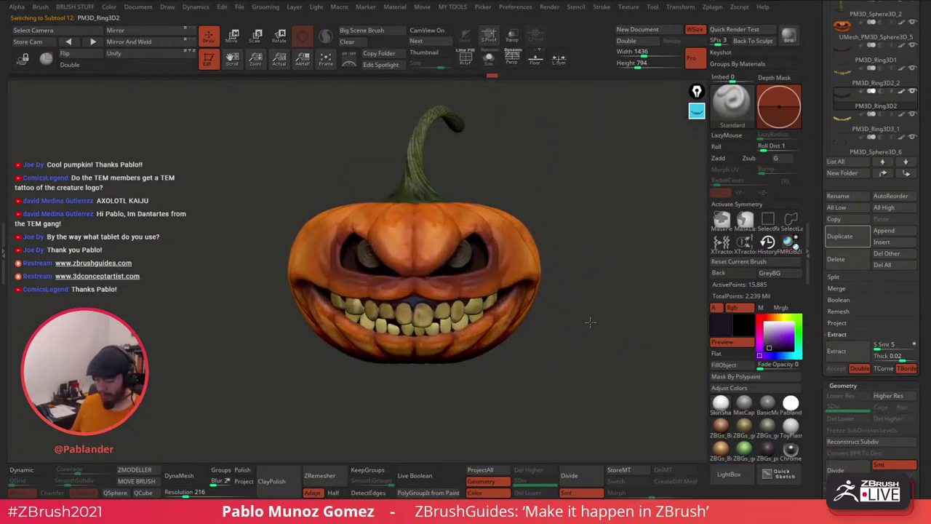
Step: Select the eyes and try filling them with a near-black gray
{"action": "key", "text": "space"}
{"action": "left_click_drag", "start_coordinate": [595, 271], "coordinate": [599, 251]}
{"action": "left_click", "coordinate": [472, 260], "text": "alt"}
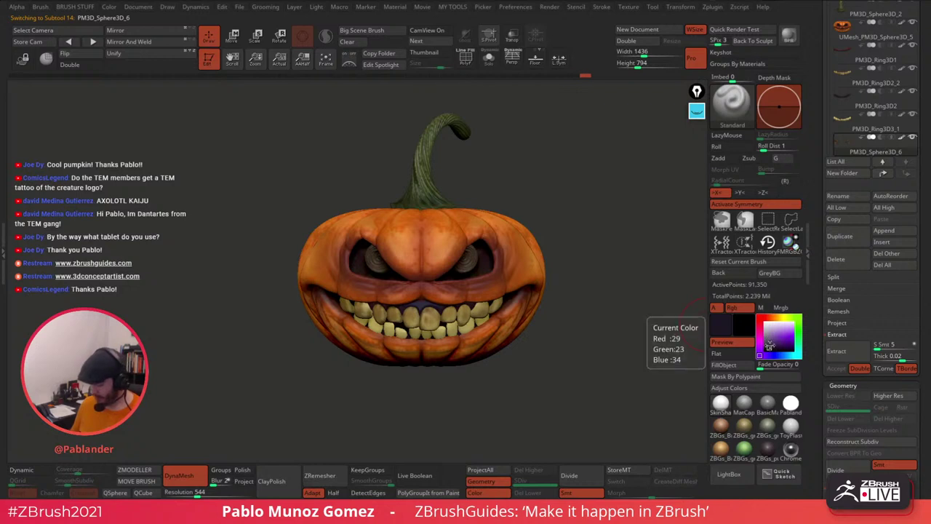
{"action": "left_click", "coordinate": [767, 346]}
{"action": "left_click", "coordinate": [765, 343]}
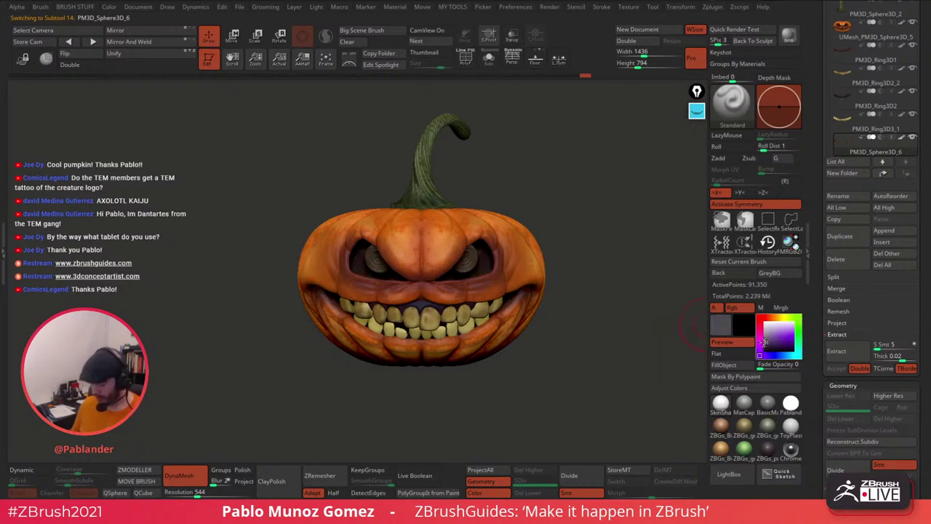
{"action": "left_click_drag", "start_coordinate": [764, 342], "coordinate": [764, 349]}
{"action": "left_click", "coordinate": [738, 366]}
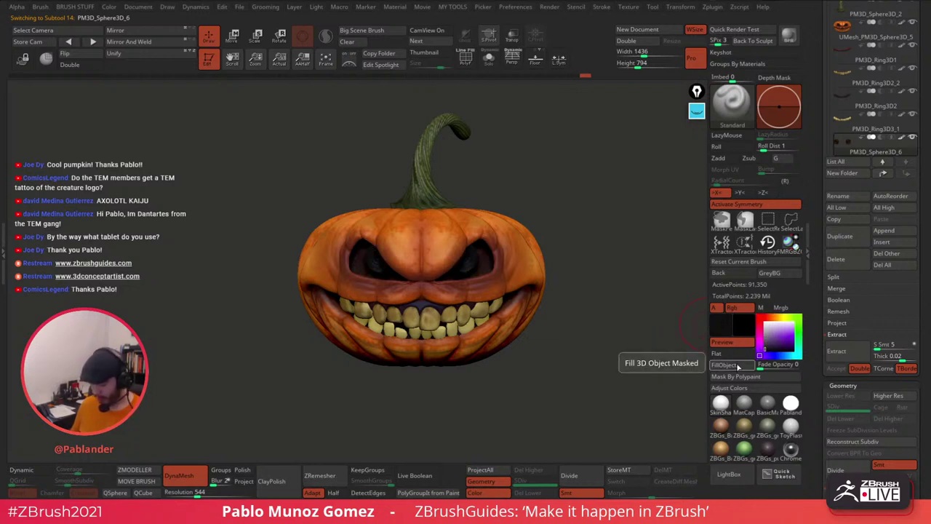
Step: Try filling the eyes with an orange-brown and with a dark red
{"action": "left_click_drag", "start_coordinate": [721, 324], "coordinate": [527, 266]}
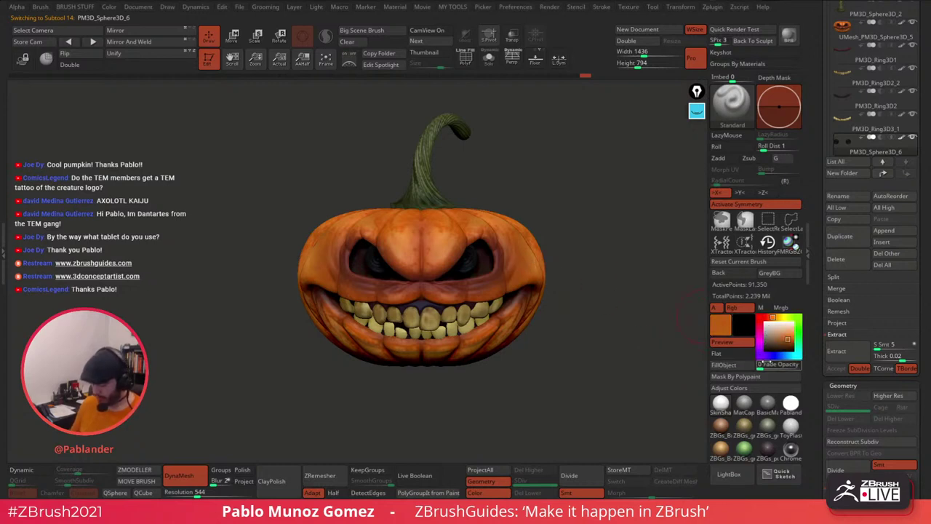
{"action": "left_click", "coordinate": [788, 343]}
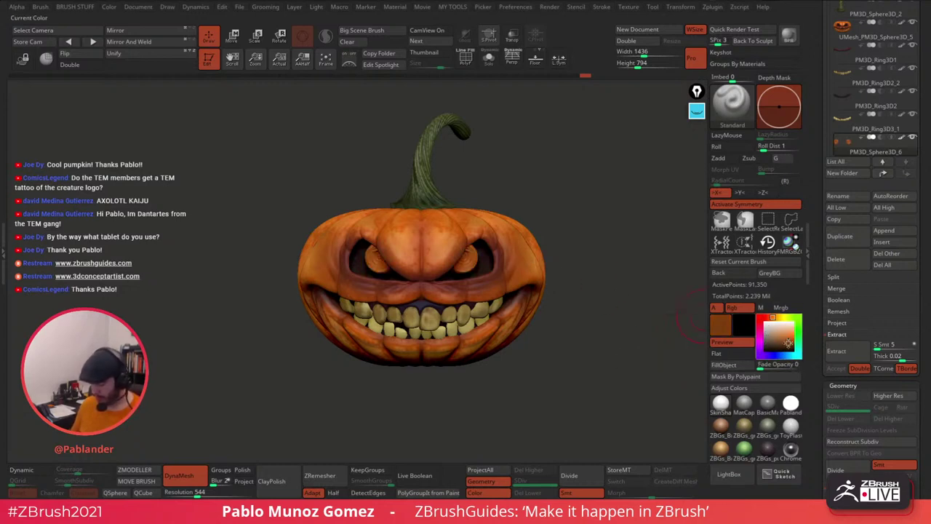
{"action": "left_click", "coordinate": [733, 366]}
{"action": "left_click", "coordinate": [765, 318]}
{"action": "left_click", "coordinate": [724, 364]}
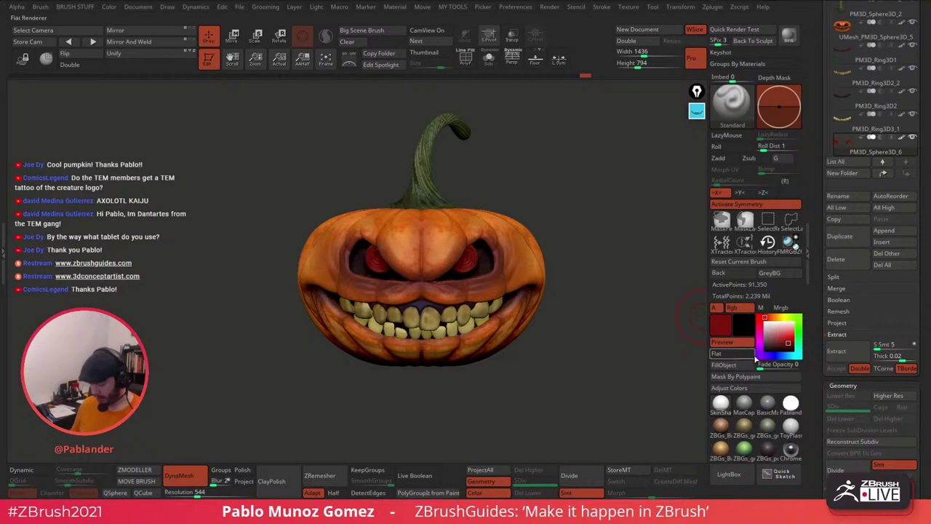
Step: Try a brighter red on the eyes, then shift the hue and fill them with orange
{"action": "left_click", "coordinate": [787, 339]}
{"action": "left_click", "coordinate": [739, 366]}
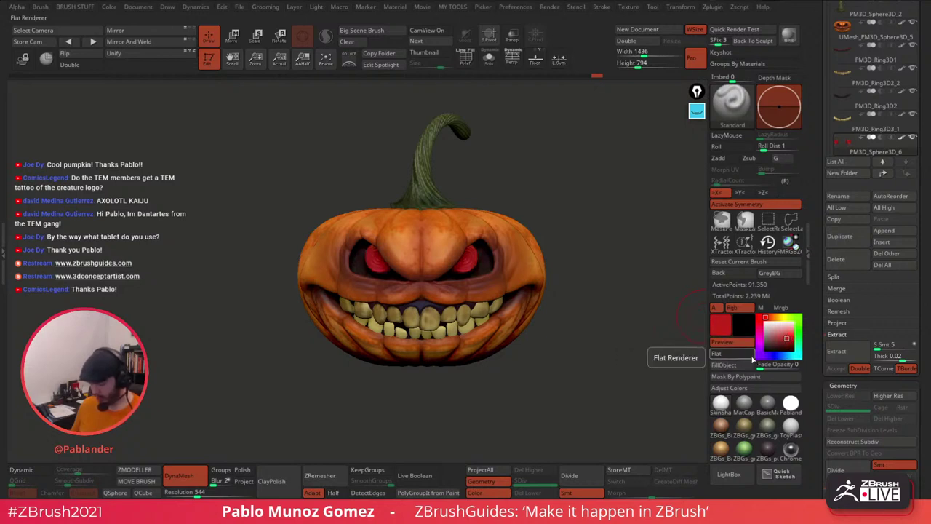
{"action": "left_click", "coordinate": [770, 317]}
{"action": "left_click", "coordinate": [740, 366]}
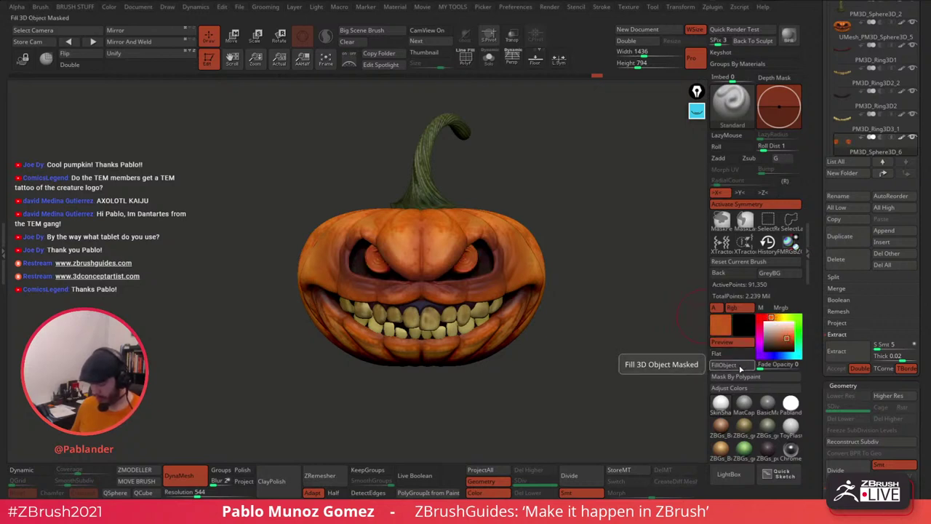
Step: Mask the eyes by cavity with Blur 2 and Intensity 100, fill the unmasked areas with dark brown, and clear the mask
{"action": "scroll", "coordinate": [823, 309], "scroll_direction": "down", "scroll_amount": 3}
{"action": "left_click_drag", "start_coordinate": [823, 308], "coordinate": [852, 44]}
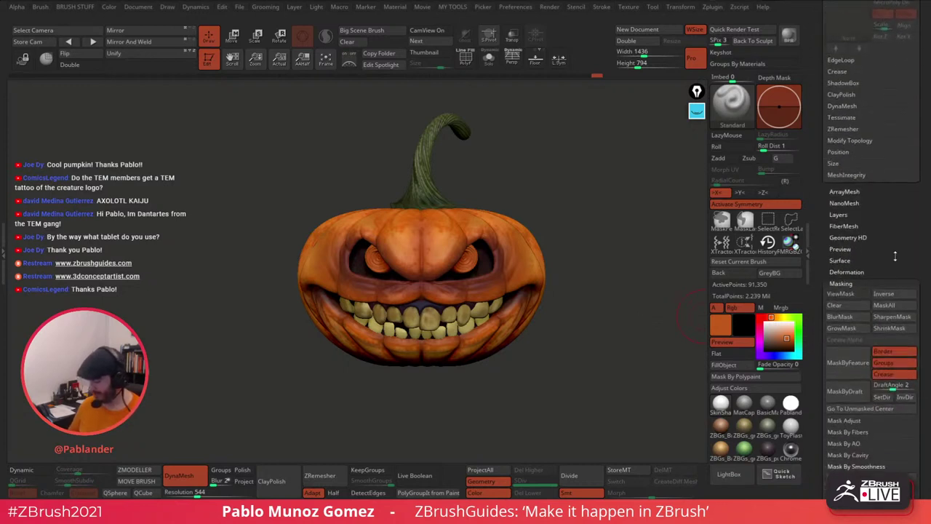
{"action": "left_click_drag", "start_coordinate": [916, 272], "coordinate": [889, 143]}
{"action": "left_click", "coordinate": [870, 259]}
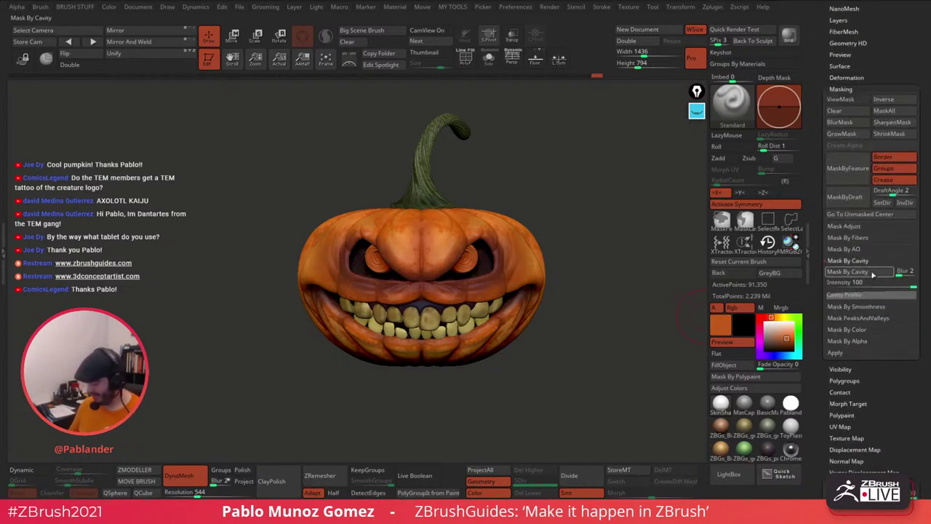
{"action": "left_click", "coordinate": [873, 272]}
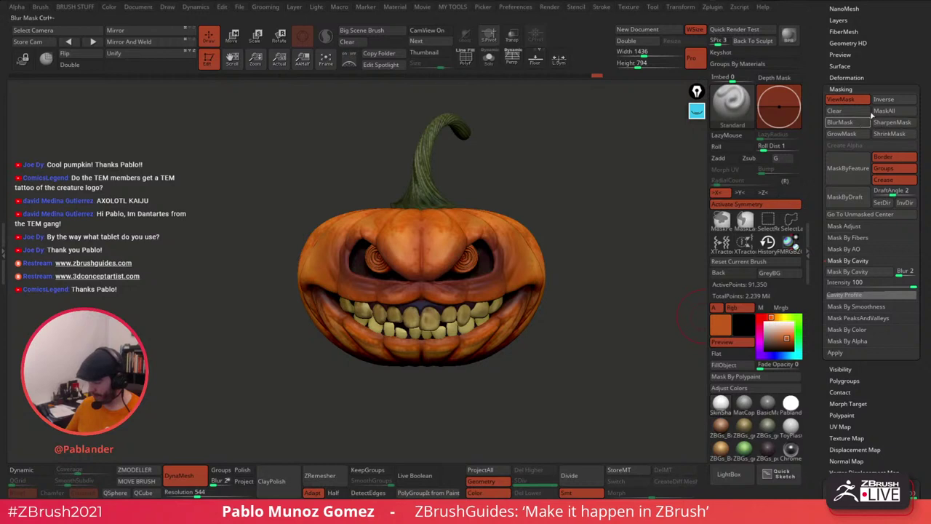
{"action": "key", "text": "ctrl+h"}
{"action": "left_click", "coordinate": [778, 347]}
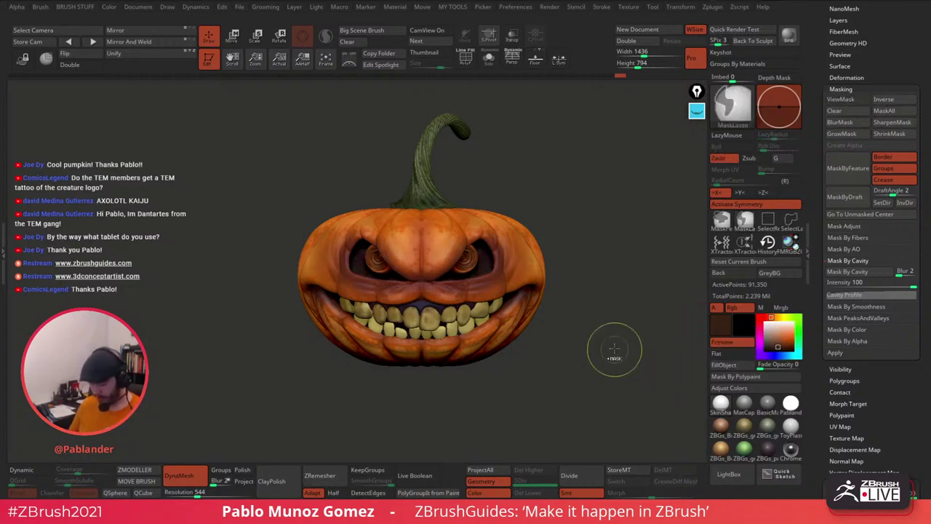
{"action": "left_click", "coordinate": [843, 91]}
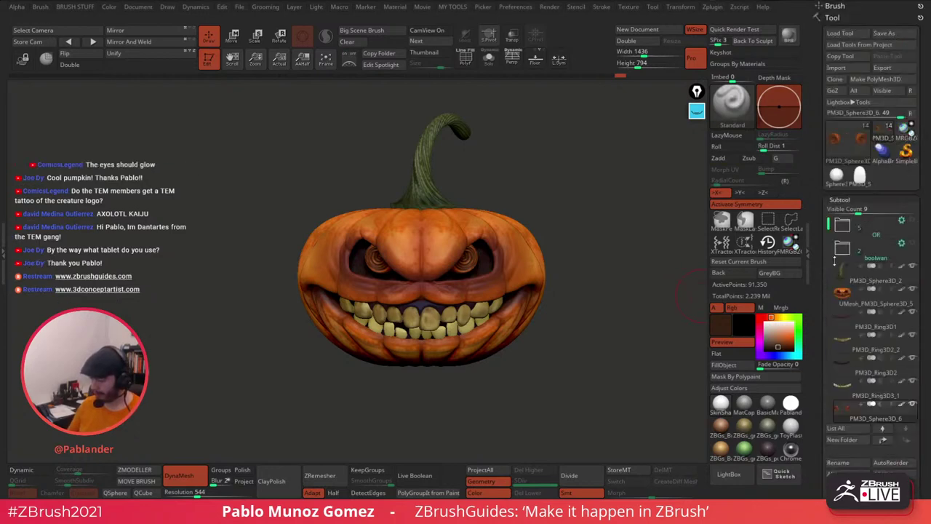
{"action": "left_click_drag", "start_coordinate": [618, 295], "coordinate": [630, 308]}
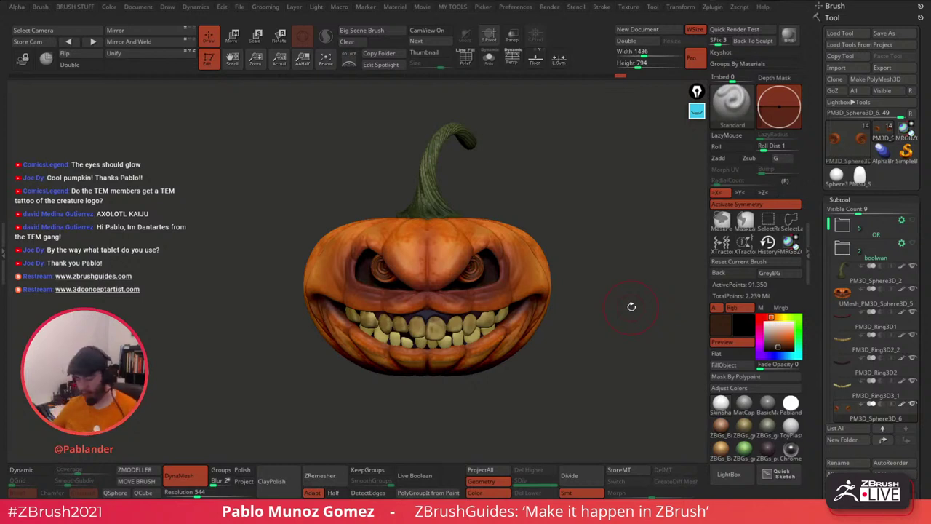
{"action": "right_click_drag", "start_coordinate": [574, 286], "coordinate": [571, 294]}
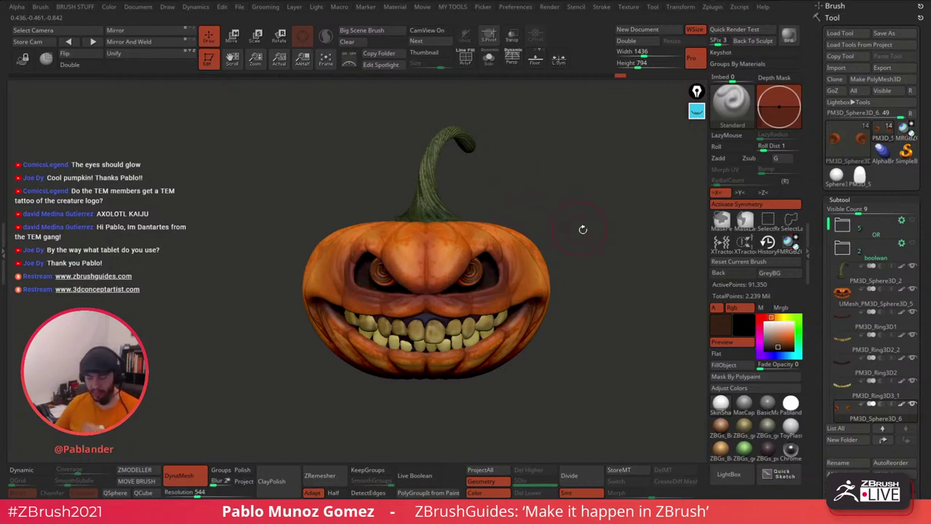
{"action": "left_click_drag", "start_coordinate": [598, 212], "coordinate": [528, 221]}
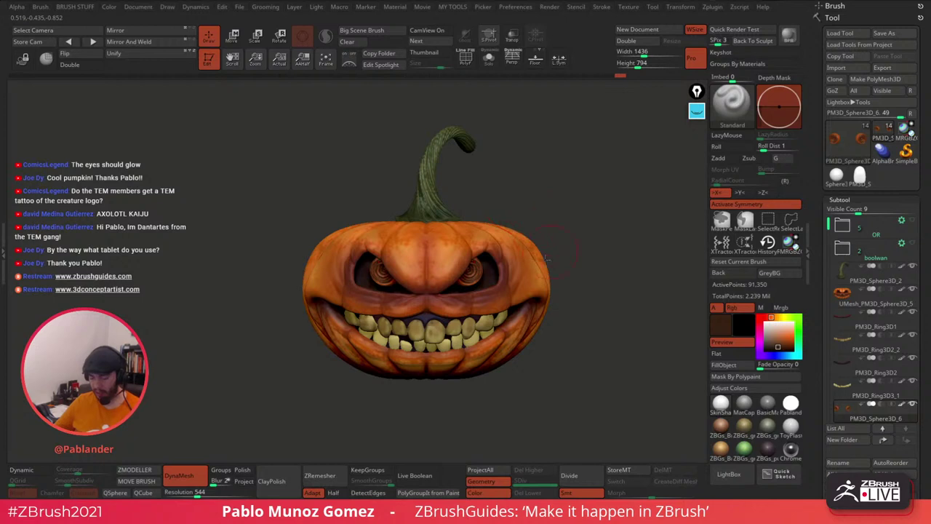